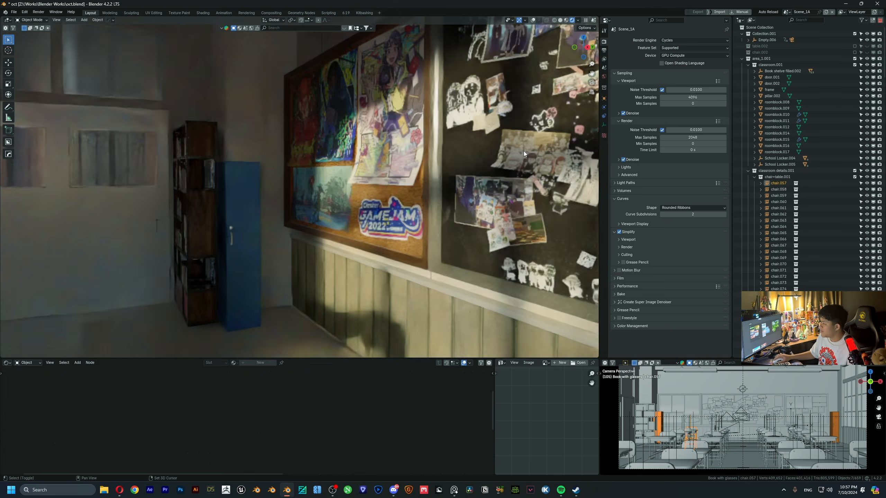
- Examine the poster boards and photo-covered blackboard in the rendered classroom scene, up close and from across the room
left_click(523, 152)
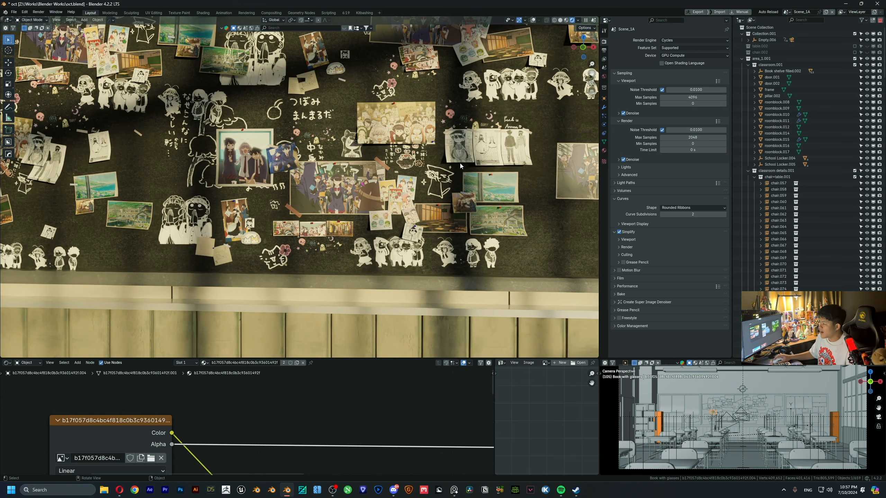
middle_click_drag(425, 214, 211, 191)
middle_click_drag(282, 151, 29, 143, "shift")
middle_click_drag(566, 247, 415, 167, "shift")
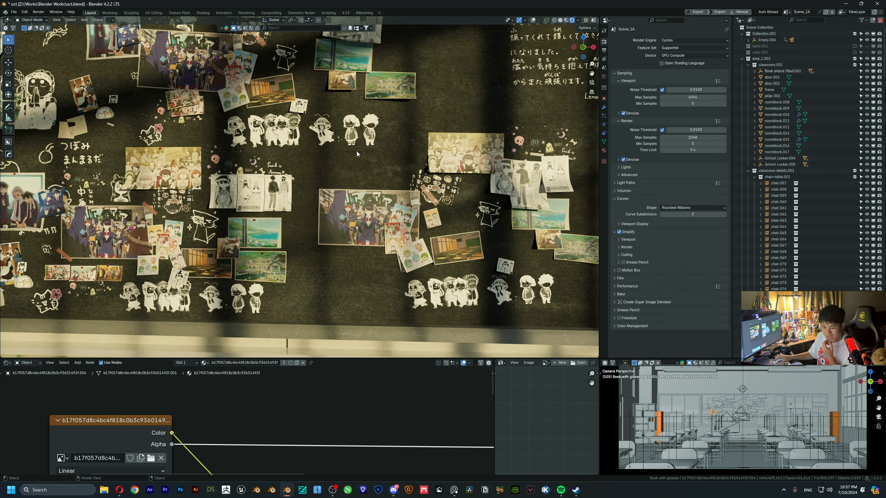
scroll(372, 176, "down", 10)
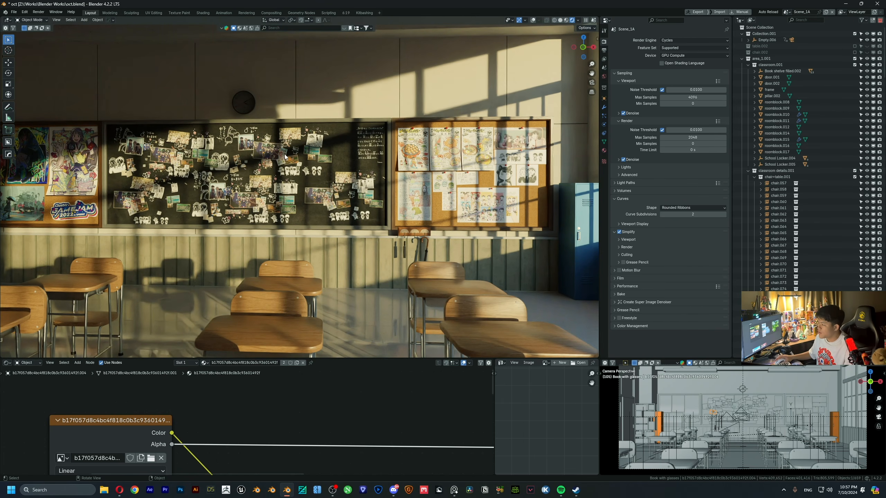
middle_click_drag(226, 212, 295, 185, "shift")
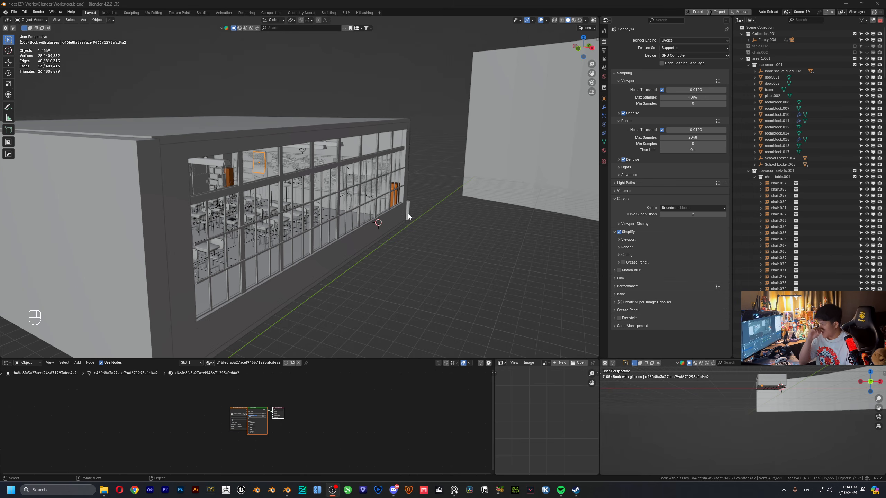
- Switch to the reference board and examine the golden-lit, sunset and white-curtained classroom images for Scene 1
right_click_drag(0, 277, 443, 154)
key("ctrl+f")
scroll(381, 126, "up", 3)
middle_click_drag(379, 119, 457, 158)
middle_click_drag(409, 101, 268, 119)
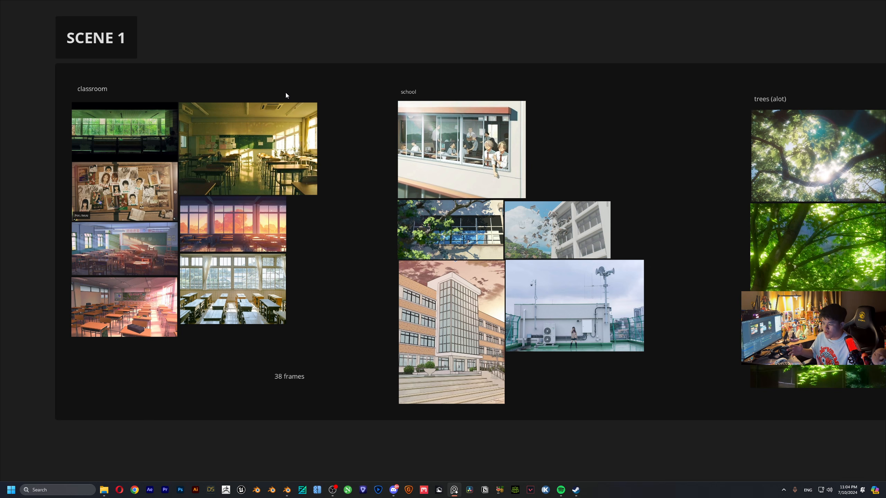
scroll(285, 112, "up", 5)
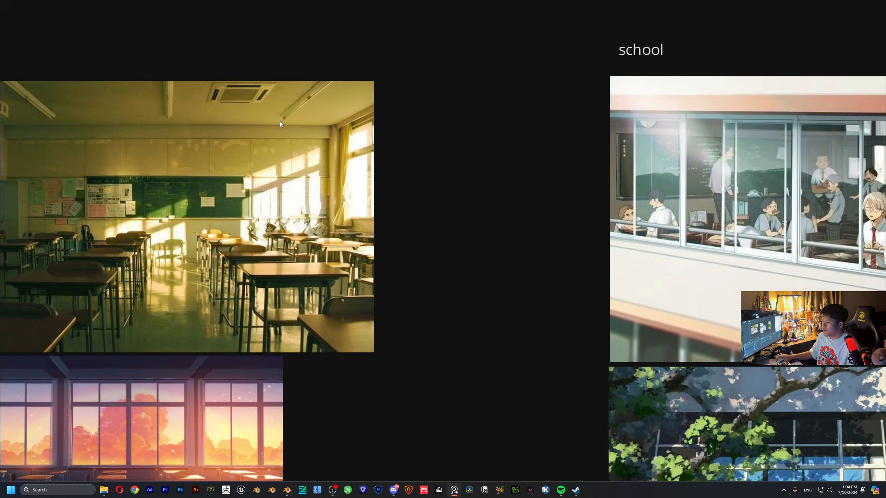
middle_click_drag(279, 121, 355, 111)
left_click(360, 91)
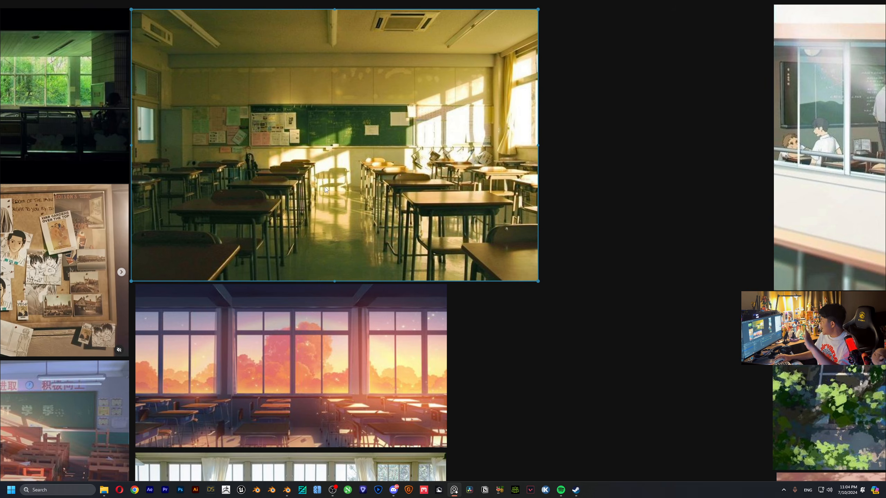
middle_click_drag(367, 297, 452, 86)
left_click(346, 124)
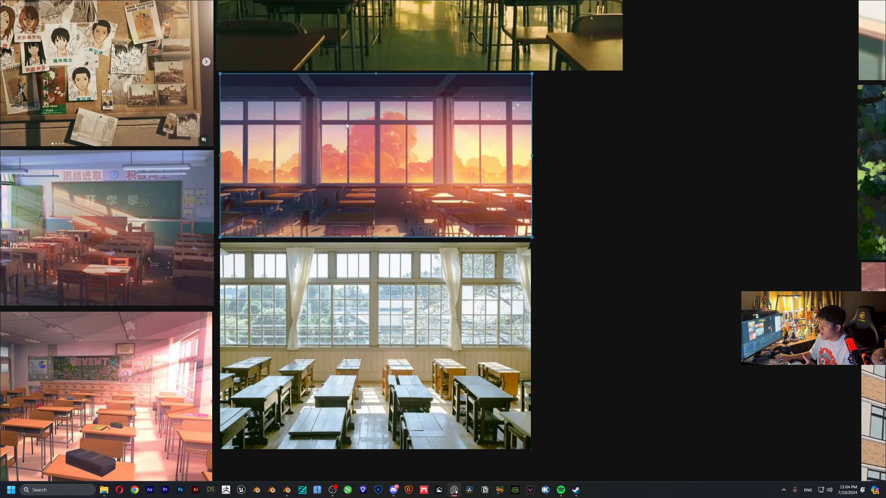
middle_click_drag(356, 330, 380, 169)
left_click(361, 194)
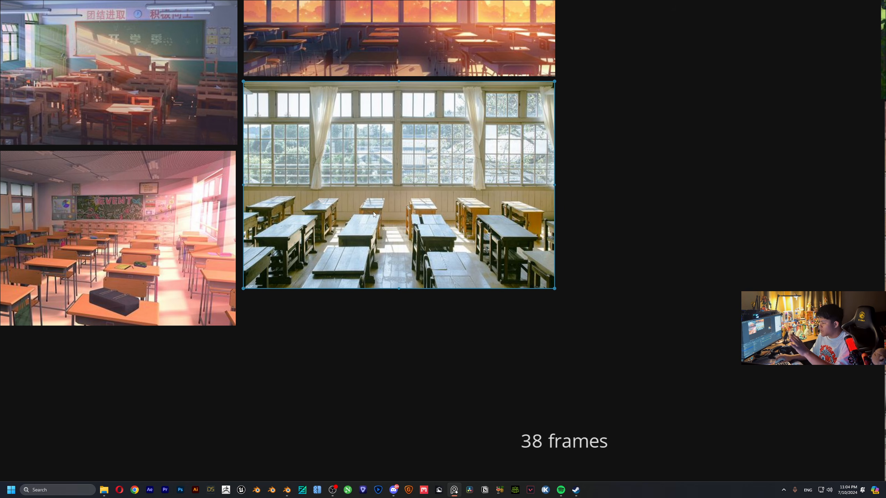
- Examine the remaining classroom references, including the pink classroom, the photo pinboard and the green window view
middle_click_drag(225, 204, 455, 181)
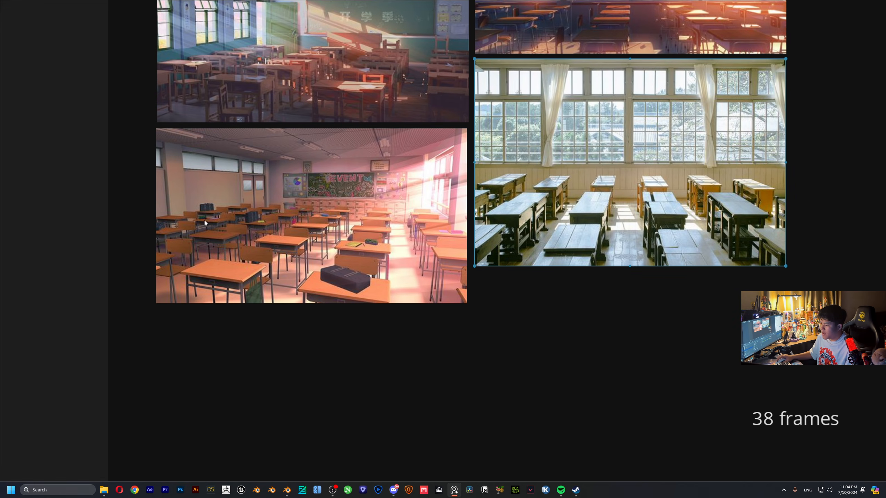
middle_click_drag(273, 110, 278, 194)
middle_click_drag(319, 95, 265, 207)
middle_click_drag(279, 133, 282, 161)
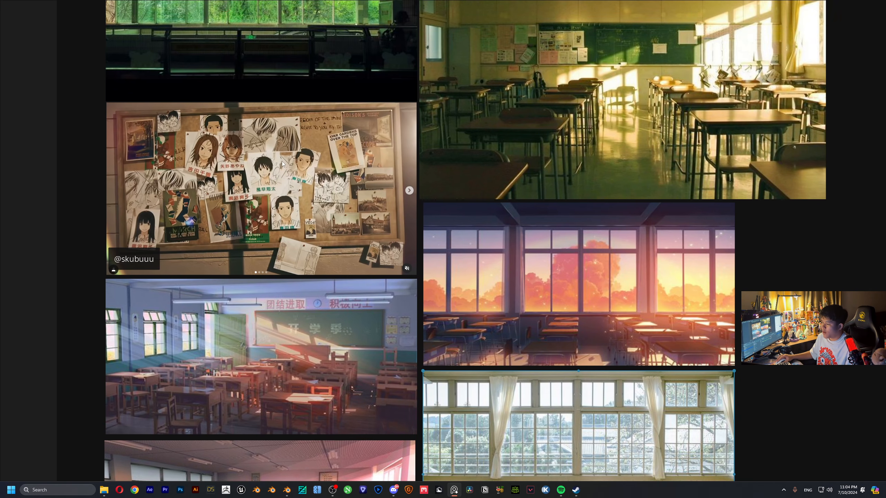
scroll(211, 217, "up", 1)
middle_click_drag(91, 271, 275, 227)
scroll(275, 227, "up", 5)
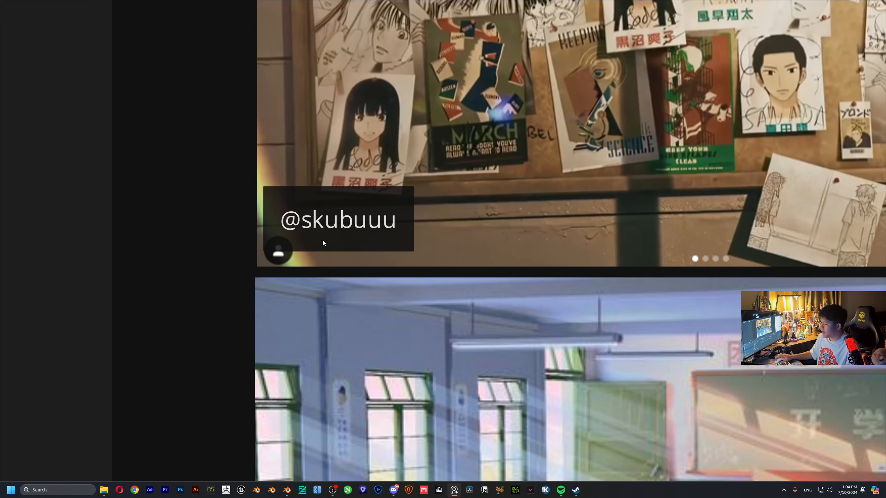
scroll(323, 240, "down", 3)
middle_click_drag(374, 152, 330, 175)
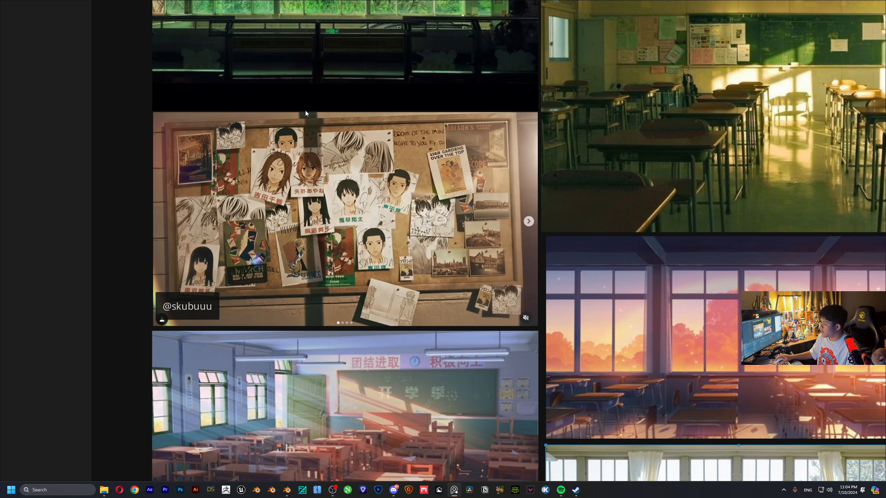
middle_click_drag(305, 111, 266, 197)
scroll(263, 160, "down", 2)
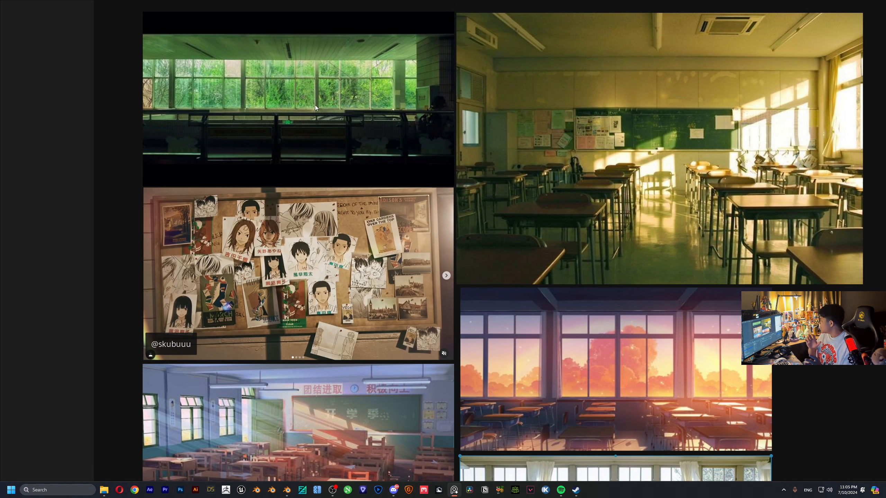
scroll(405, 173, "down", 2)
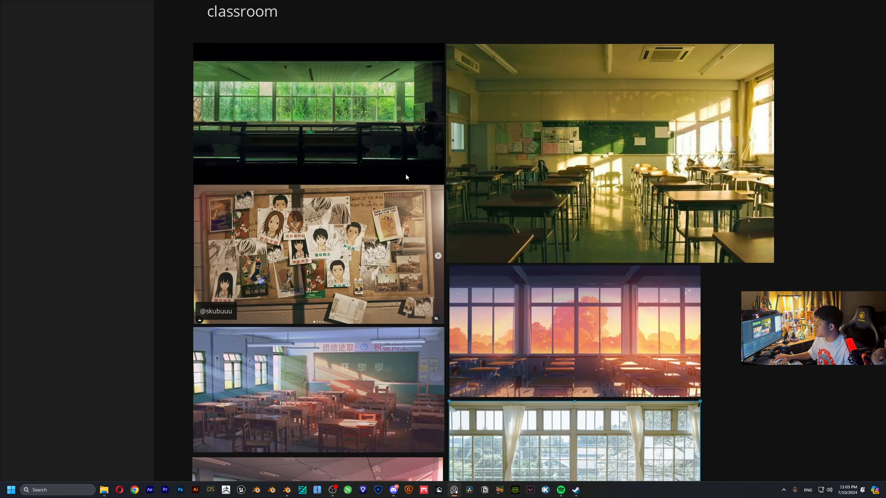
middle_click_drag(471, 183, 311, 138)
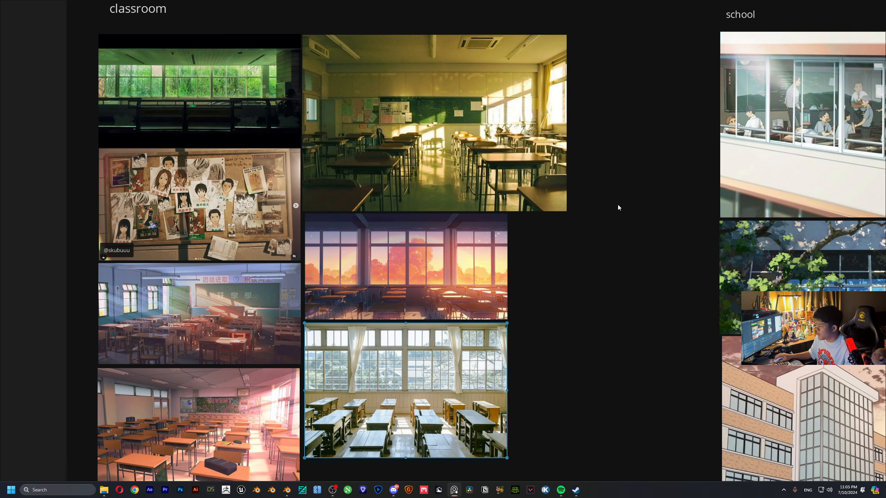
- Examine the school building and tree reference groups, and return to the classroom images
middle_click_drag(617, 205, 295, 177)
middle_click_drag(651, 162, 431, 212)
middle_click_drag(605, 217, 206, 170)
middle_click_drag(616, 194, 300, 194)
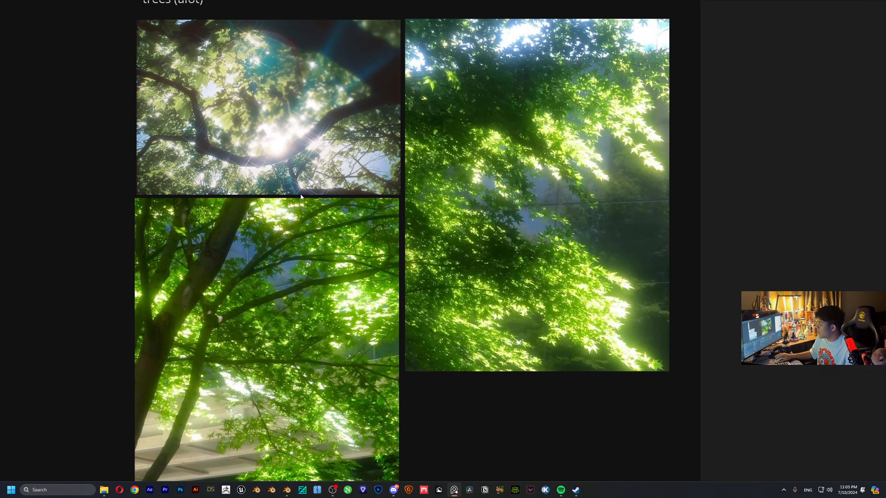
scroll(340, 291, "down", 3)
middle_click_drag(253, 269, 602, 217)
middle_click_drag(193, 243, 455, 172)
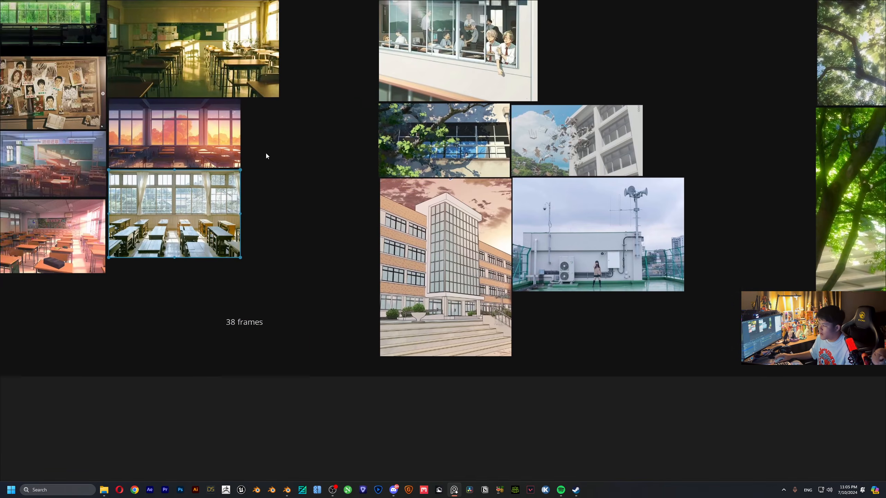
middle_click_drag(102, 177, 481, 205)
middle_click_drag(534, 117, 475, 225)
scroll(475, 224, "up", 2)
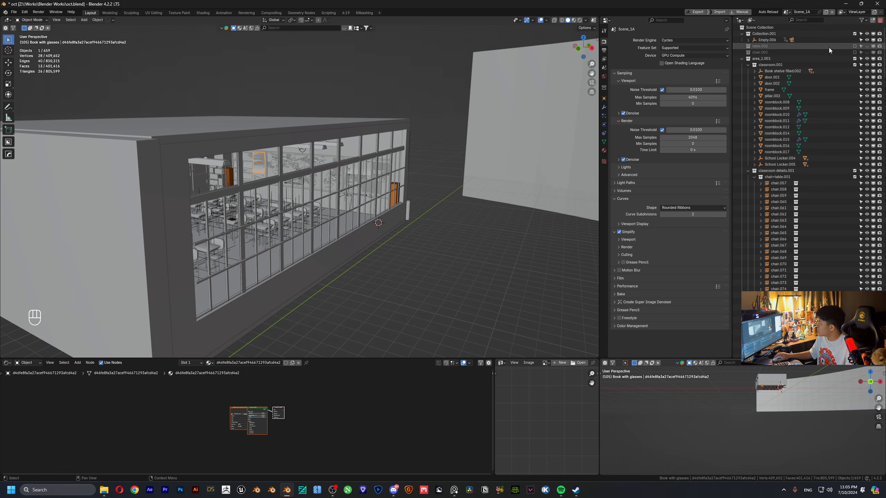
- Switch back to Blender and create a new empty scene
left_click(826, 11)
left_click(826, 23)
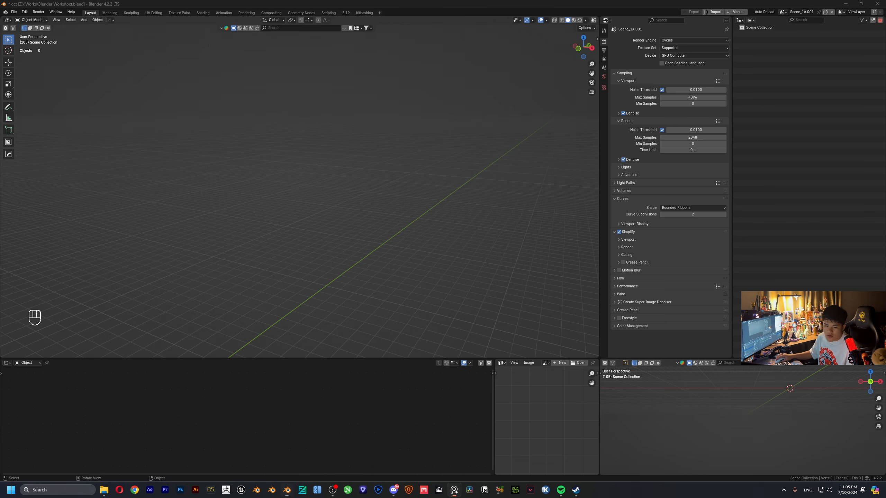
middle_click_drag(431, 251, 305, 177)
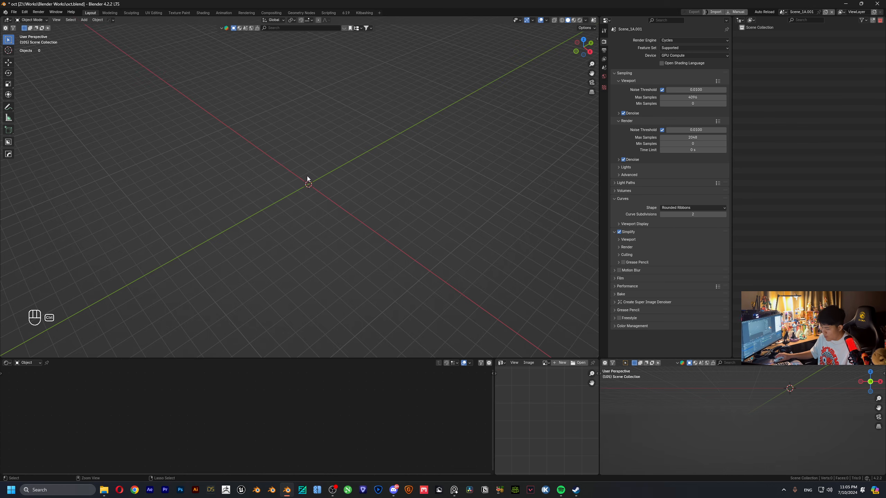
- Paste the low-poly human figure into the new scene as a scale reference
key("ctrl+v")
middle_click_drag(399, 188, 319, 178)
left_click(306, 176)
scroll(309, 176, "up", 6)
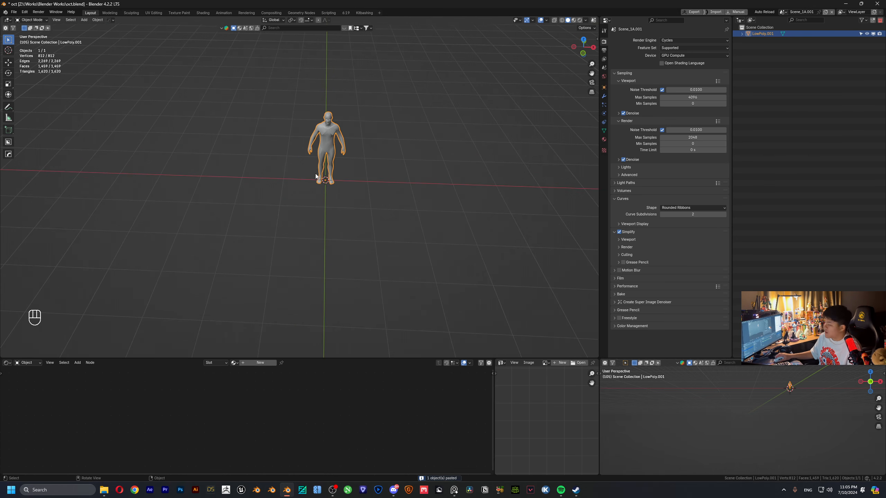
- Add a cube mesh at the world origin, around the human figure
middle_click_drag(316, 173, 306, 158)
scroll(307, 158, "down", 3)
key("shift+a")
mouse_move(300, 161)
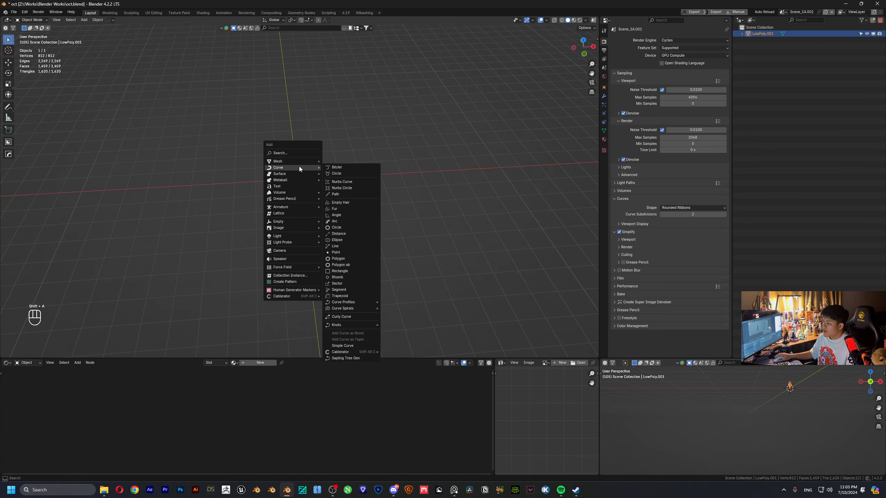
left_click(337, 168)
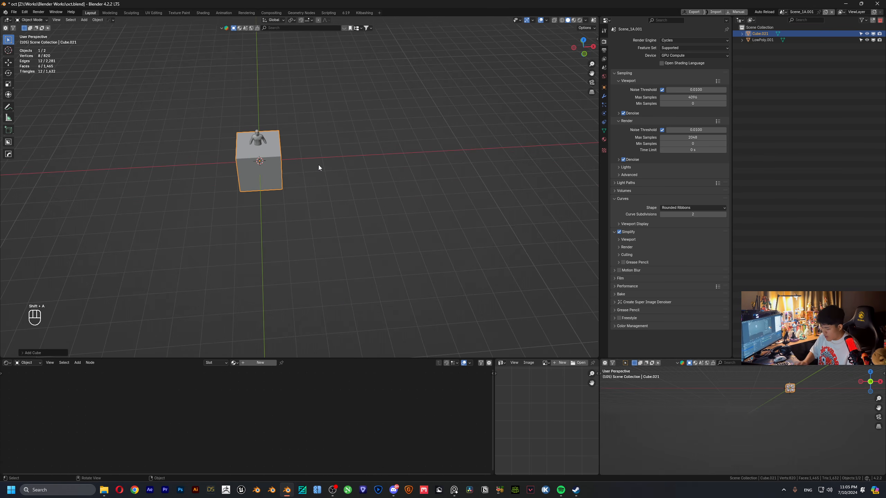
- Move the cube's geometry up 1 m along Z in Edit Mode, leaving its origin at the base
key("Tab")
key("g")
key("z")
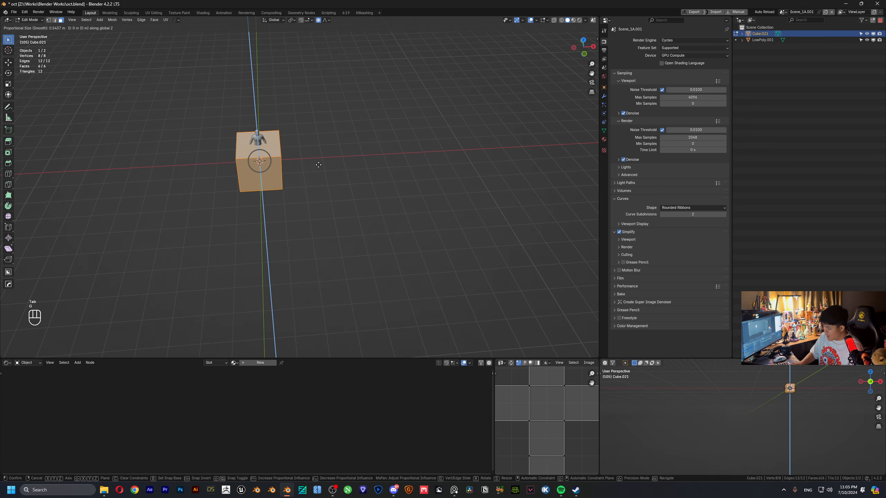
left_click(276, 78)
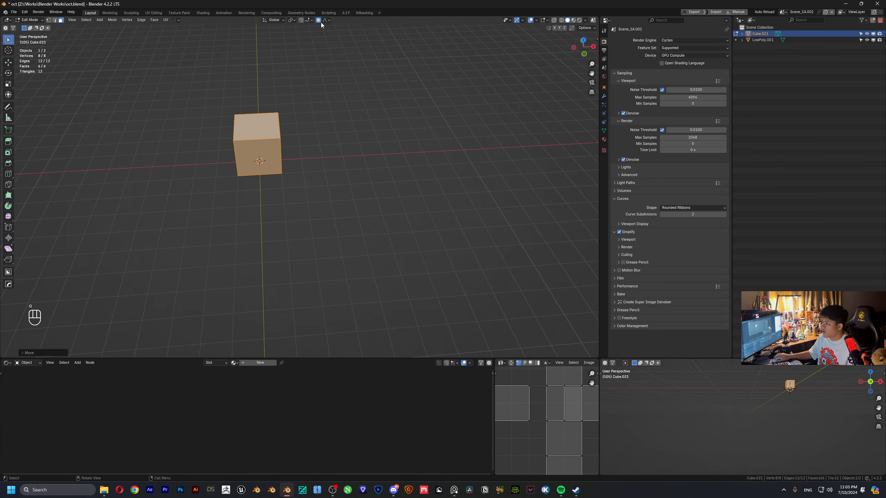
middle_click_drag(321, 22, 278, 111)
key("Tab")
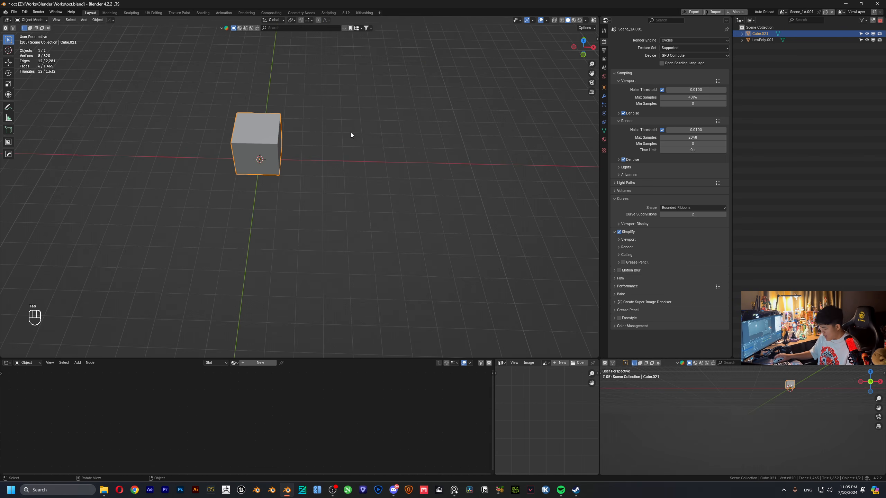
- Show the cube's transform values and set its X dimension to 12 m
key("n")
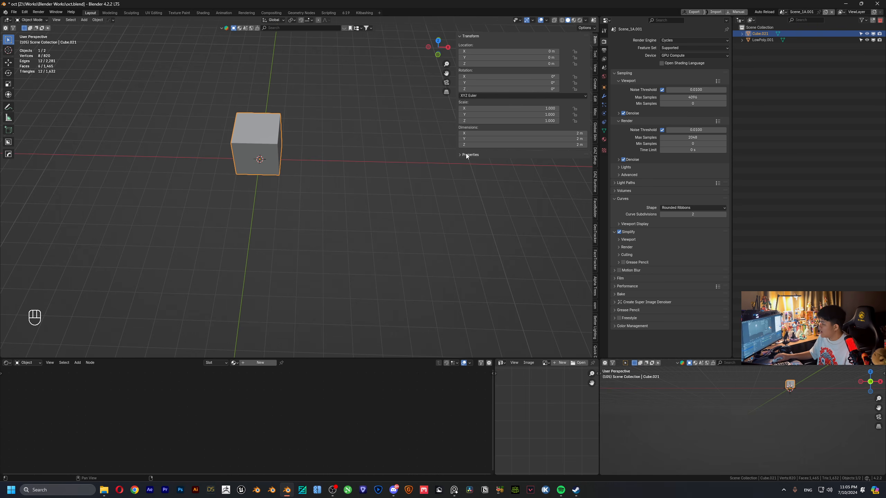
left_click_drag(467, 133, 544, 133)
left_click(508, 132)
type("123")
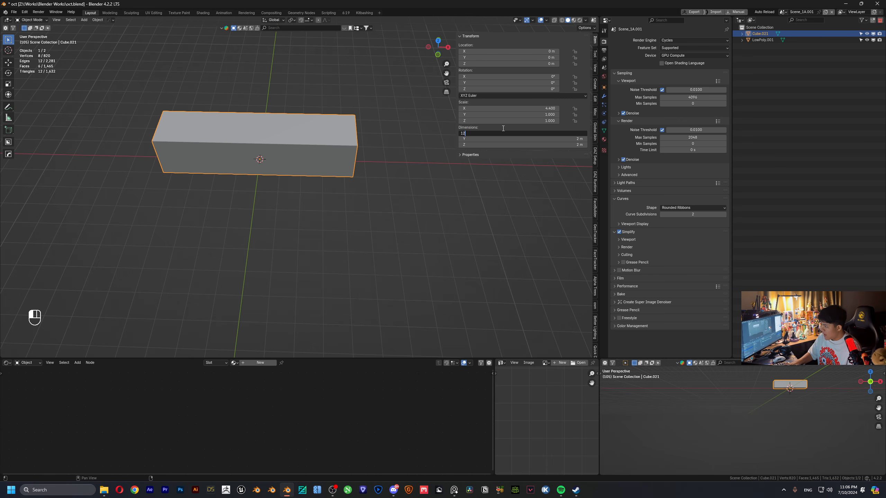
key("BackSpace")
key("BackSpace")
type("12")
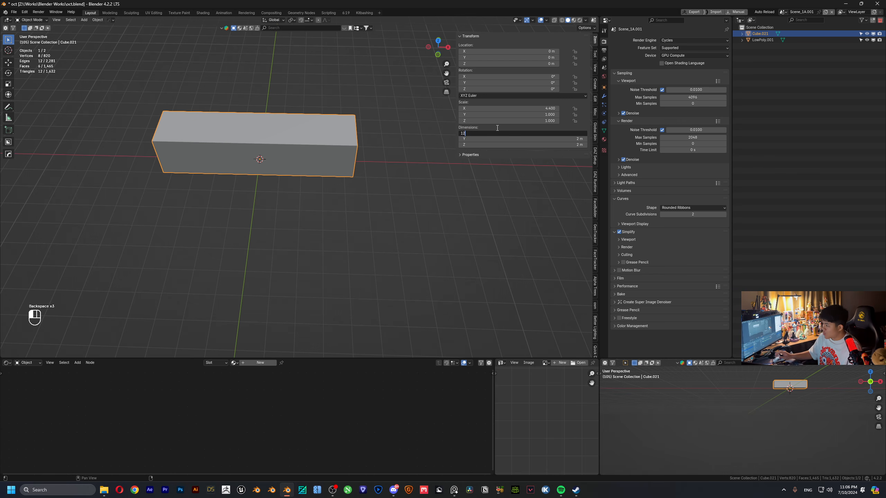
key("Return")
- Set the cube's Y dimension to 15 m and its Z dimension to 6 m
left_click(479, 138)
type("156")
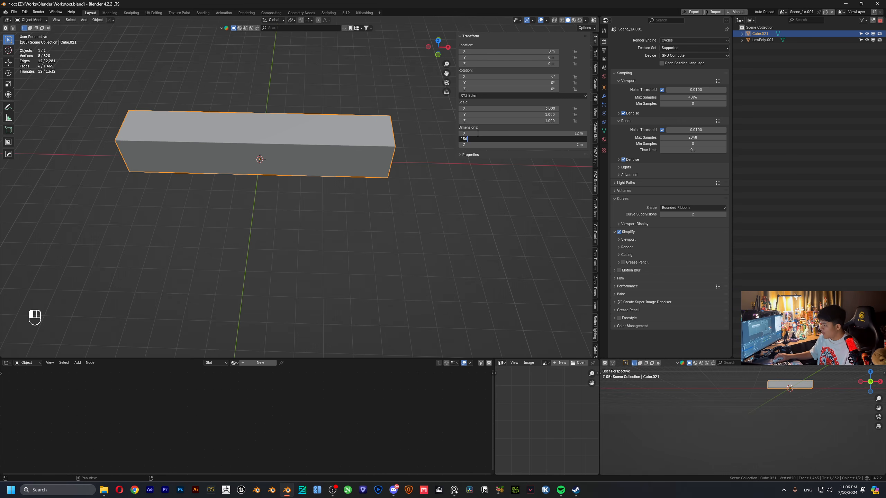
key("Tab")
type("6")
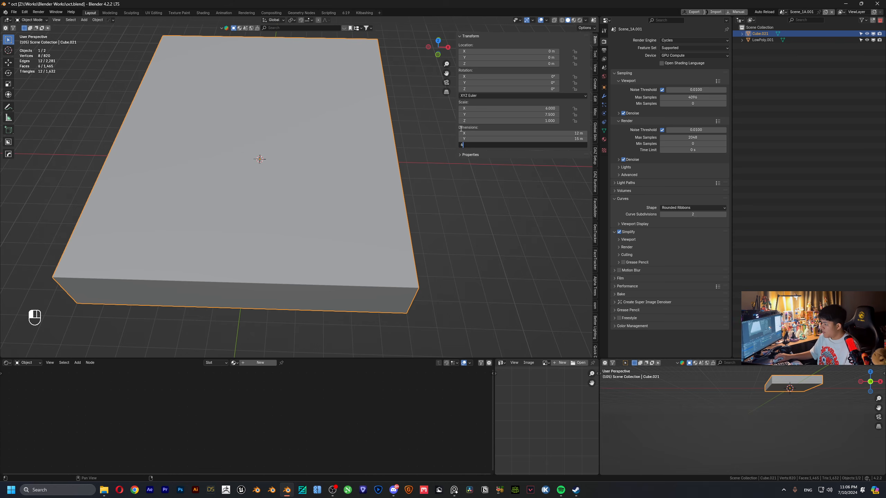
key("Return")
middle_click_drag(268, 195, 314, 172)
scroll(315, 171, "down", 3)
scroll(314, 172, "up", 4)
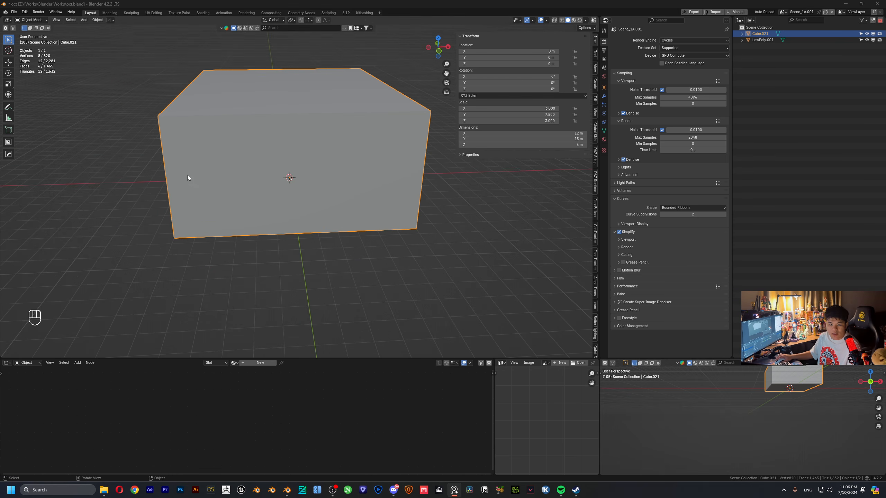
- Inspect the room box from several sides in Edit Mode, selecting individual faces, and return to Object Mode
middle_click_drag(187, 177, 259, 174)
key("Tab")
left_click(412, 170)
left_click(259, 174)
scroll(413, 213, "down", 4)
middle_click_drag(413, 214, 266, 211)
left_click(326, 236)
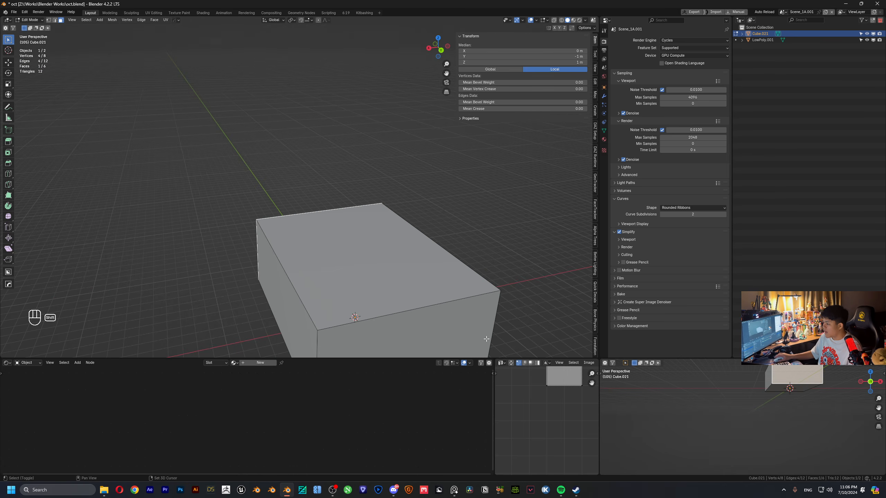
left_click(421, 323)
scroll(421, 322, "down", 3)
middle_click_drag(359, 279, 413, 265)
middle_click_drag(370, 269, 315, 208, "shift")
scroll(304, 218, "up", 2)
key("Tab")
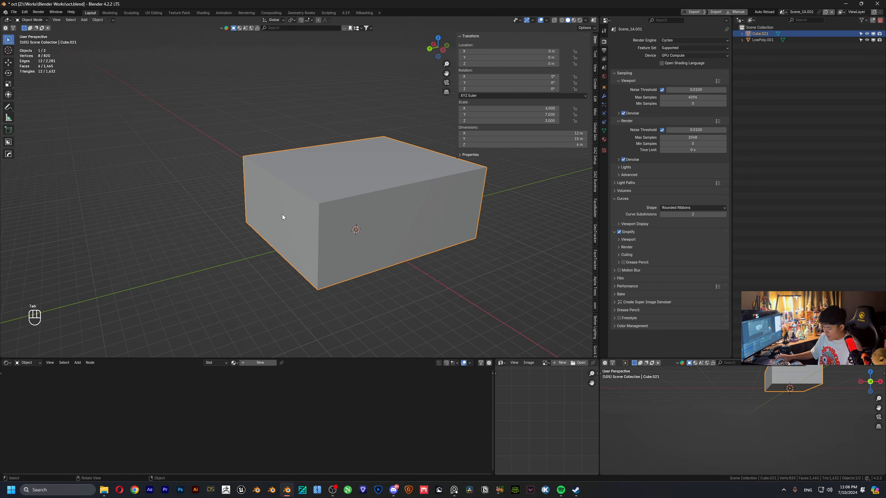
- Rename the room box object to walls
key("F2")
type("wal")
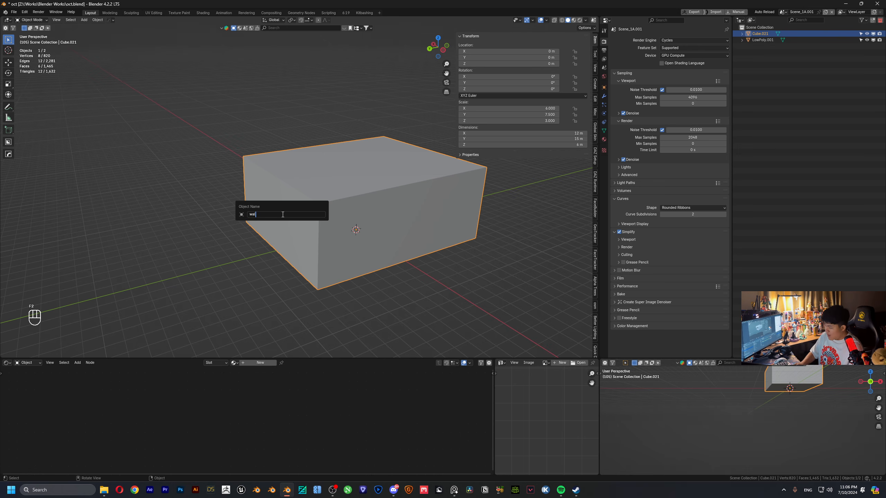
key("Return")
- Separate the room box's 12 m wide front end face into its own object
scroll(365, 199, "down", 4)
middle_click_drag(365, 199, 329, 208)
key("Tab")
scroll(395, 212, "up", 4)
scroll(394, 212, "down", 2)
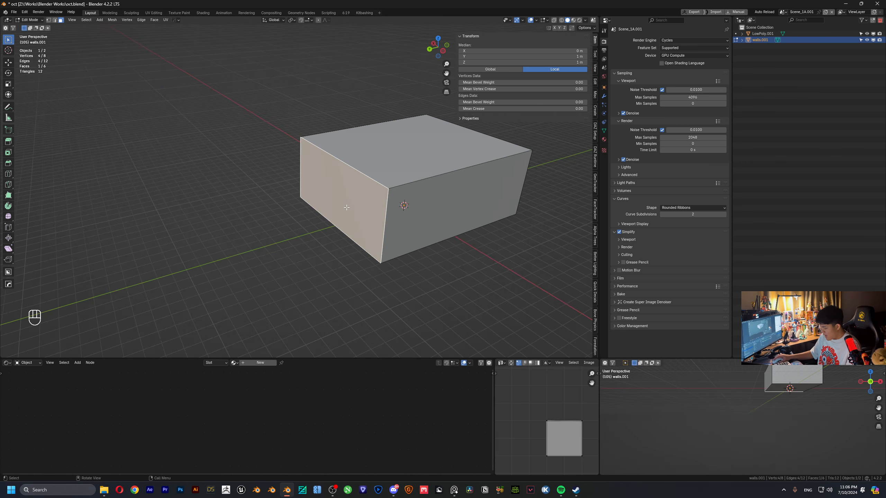
key("p")
left_click(340, 206)
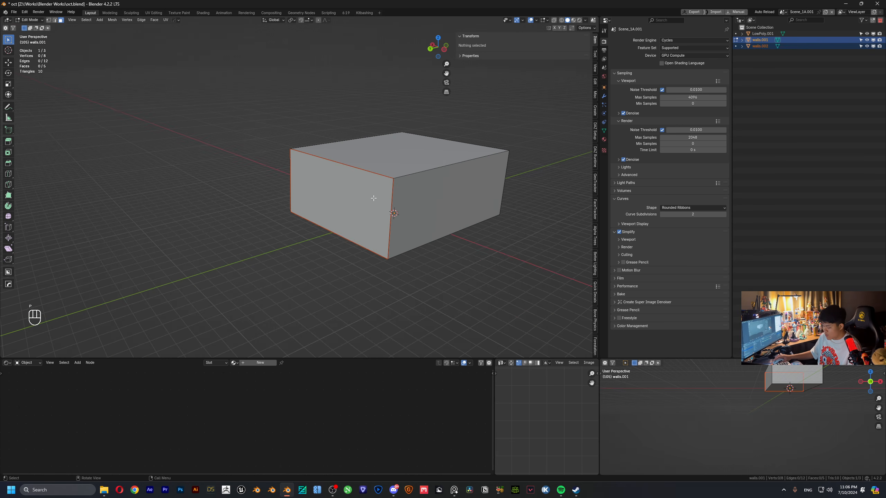
- Select the separated front end face in Object Mode and rename it front_wall
key("Tab")
middle_click_drag(405, 198, 355, 202)
left_click(356, 200)
key("F2")
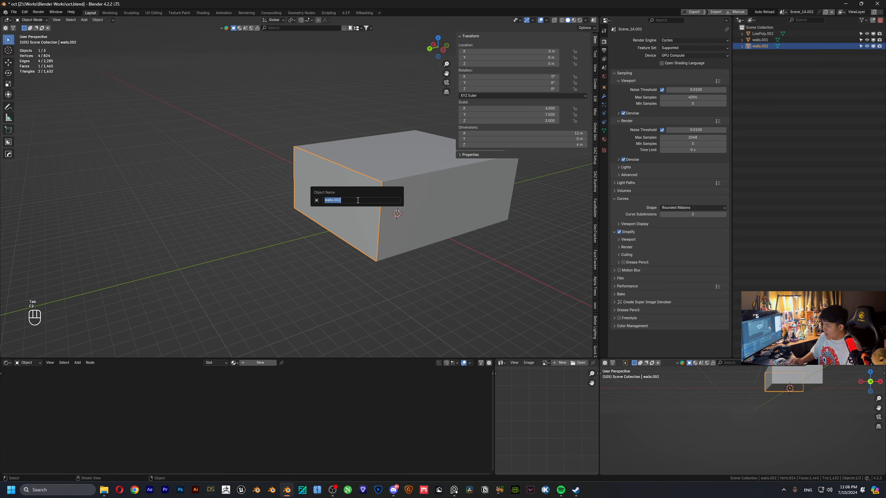
type("fron")
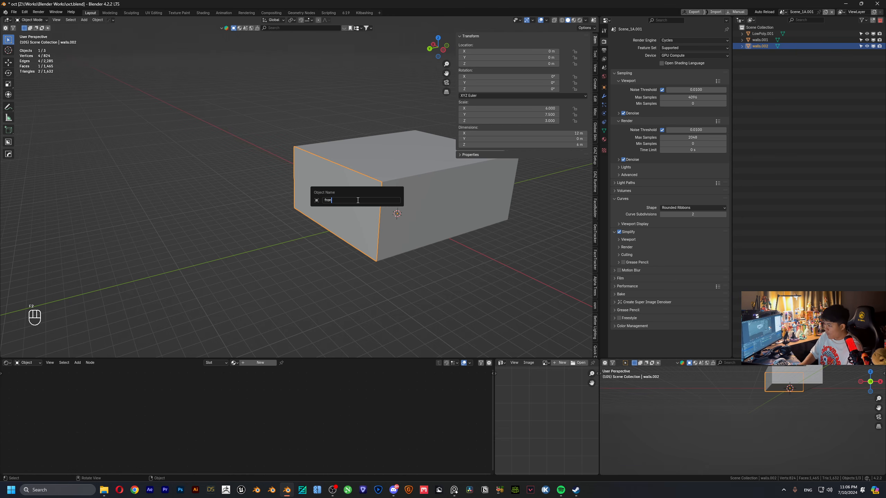
type("t_wall")
key("Return")
- Separate one of the box's 15 m long side faces into its own object
middle_click_drag(357, 200, 376, 194)
left_click(379, 194, "shift")
key("Tab")
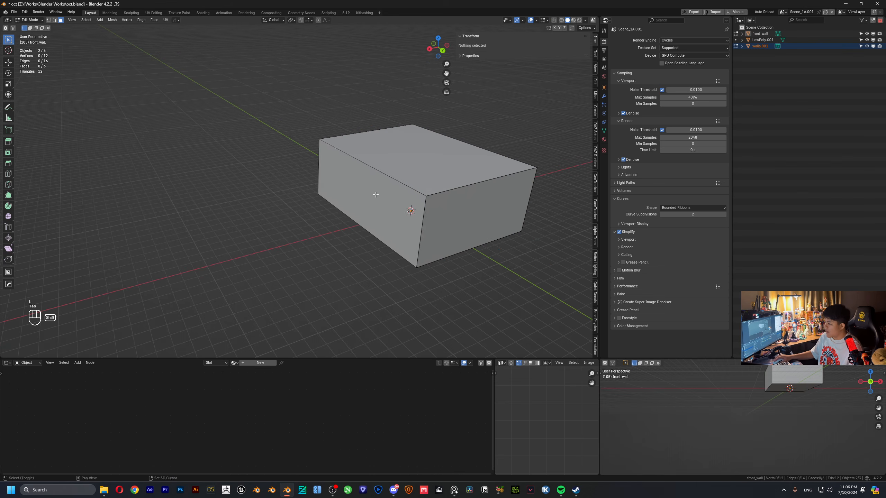
left_click(376, 194)
key("p")
left_click(377, 194)
key("Tab")
- Rename the separated long side face sidewall_windows
left_click(387, 200)
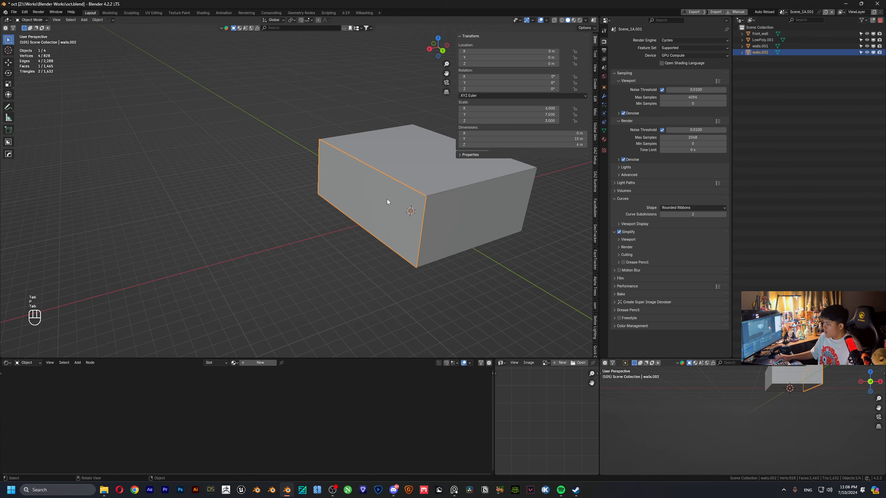
key("F2")
type("sid")
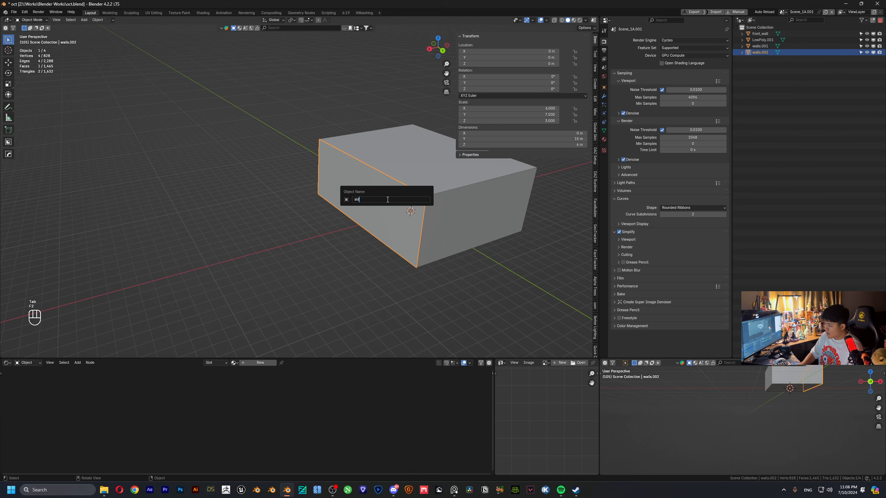
type("ewall")
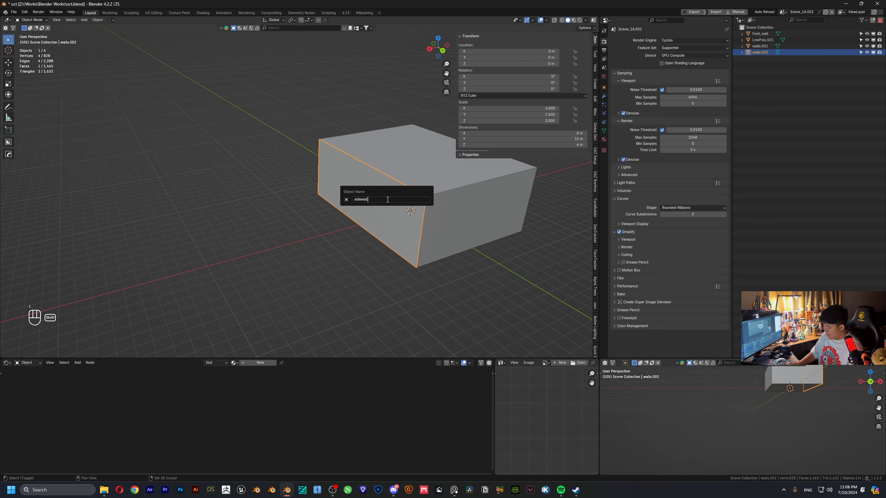
type("_windows")
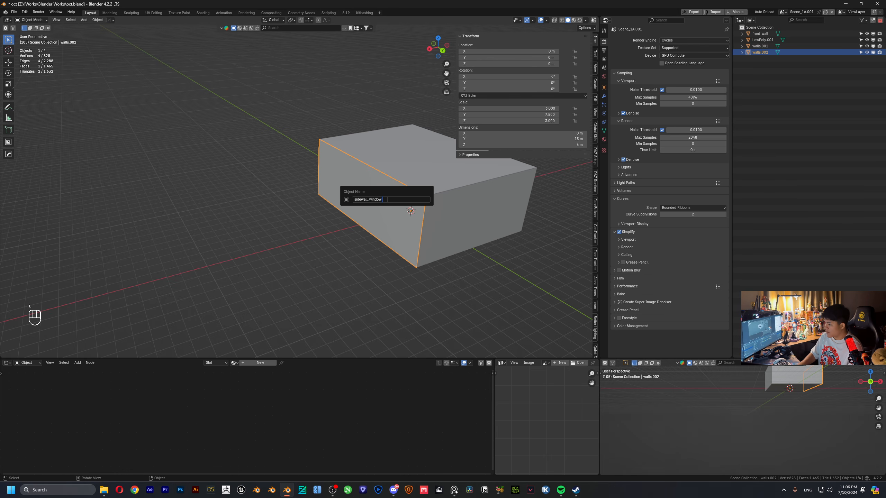
key("Return")
- Separate the long side face opposite sidewall_windows from the walls object
middle_click_drag(387, 199, 324, 211)
left_click(365, 209)
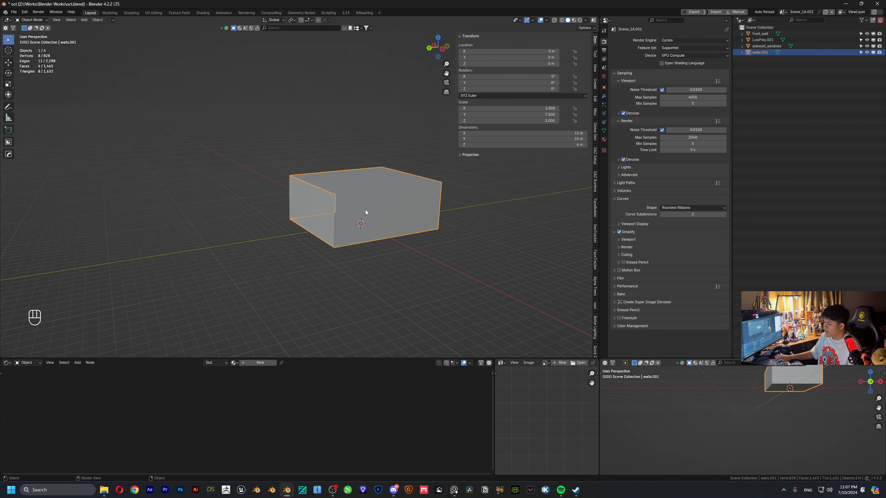
key("Tab")
scroll(369, 221, "up", 5)
left_click(369, 219)
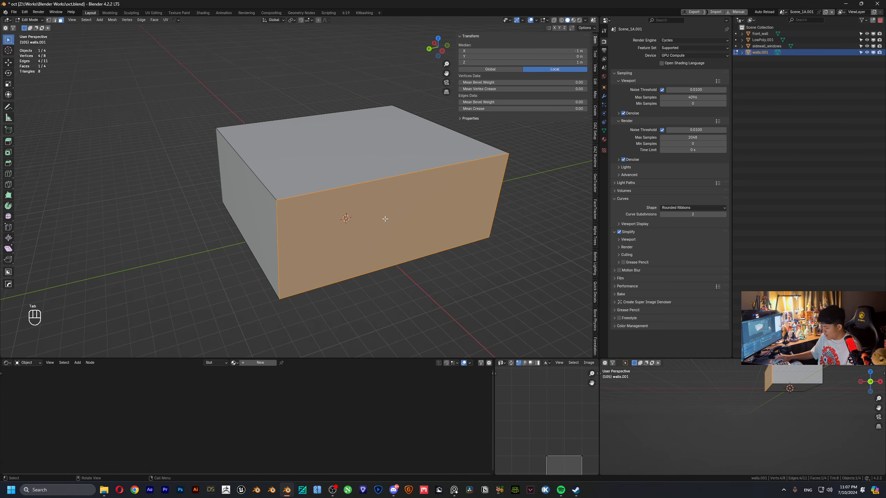
key("p")
left_click(378, 220)
- Rename the second separated side face sidewall_door and return to Object Mode
key("Tab")
left_click(375, 221)
middle_click_drag(326, 203, 335, 198)
key("Tab")
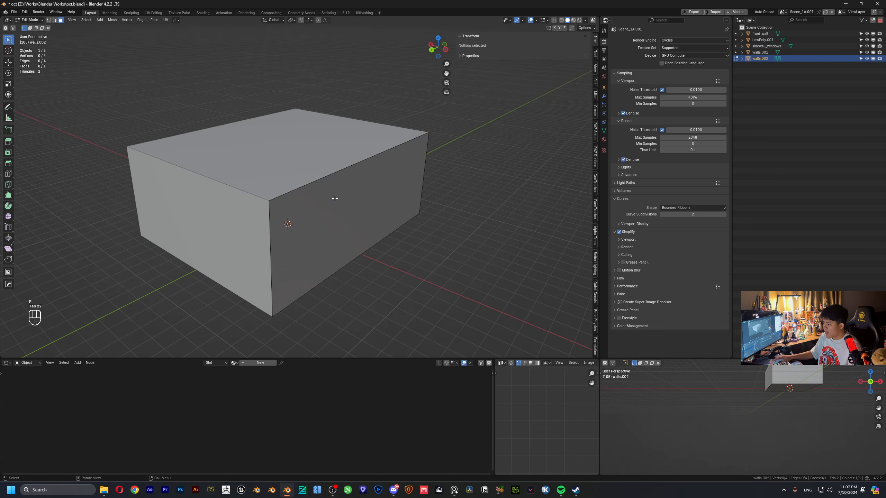
key("a")
key("F2")
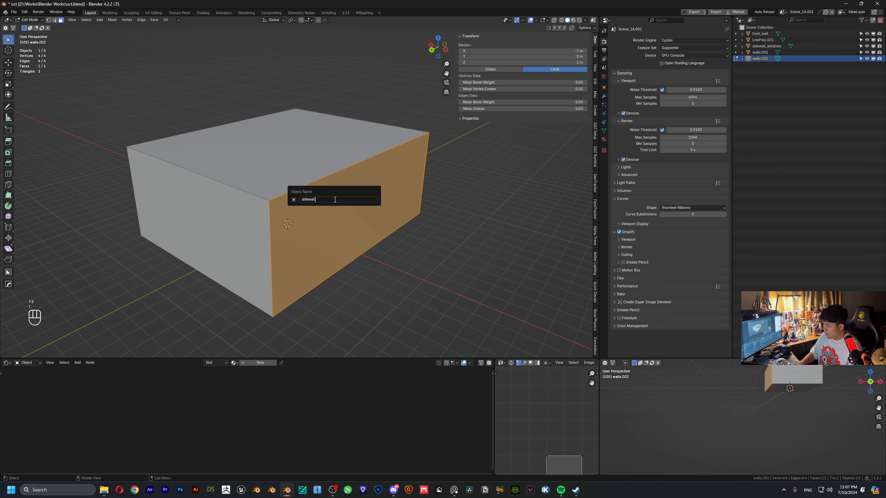
type("sidewall_door")
key("Return")
middle_click_drag(337, 198, 349, 181)
key("Tab")
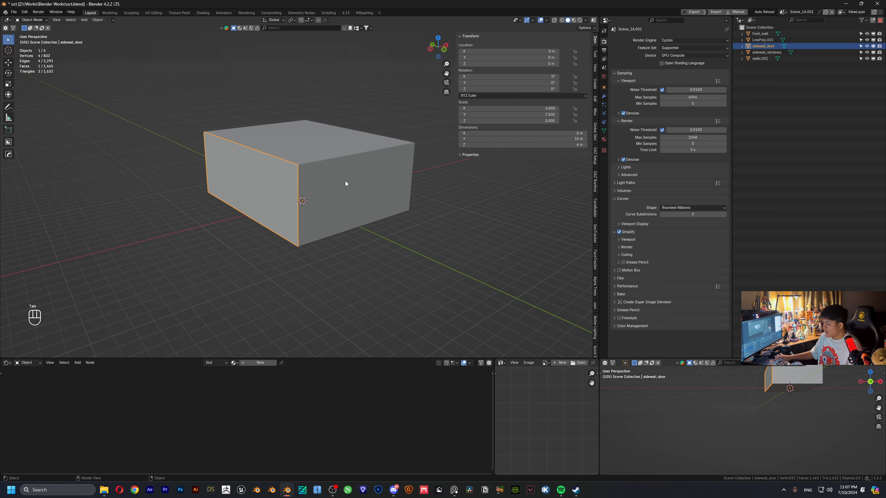
- Separate the end face opposite front_wall from the remaining walls object
left_click(329, 175)
key("Tab")
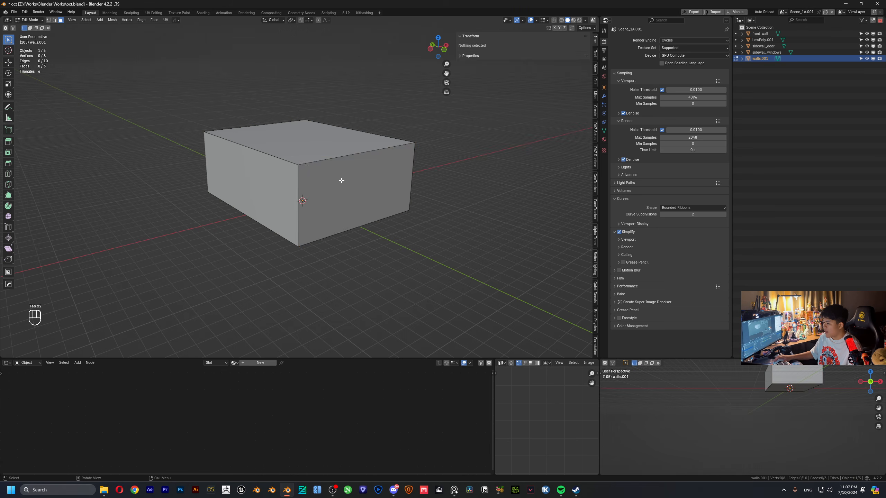
left_click(341, 180)
key("p")
left_click(341, 180)
key("Tab")
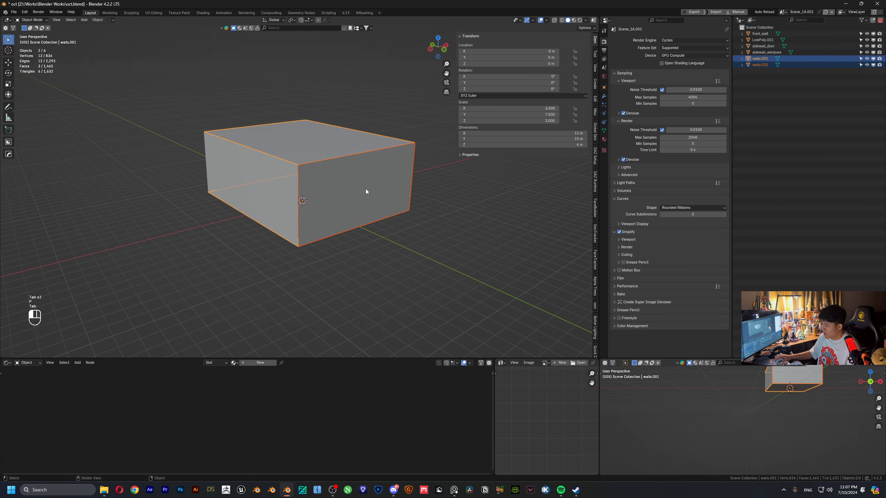
- Rename the separated rear end face back_wall
left_click(366, 190)
key("F2")
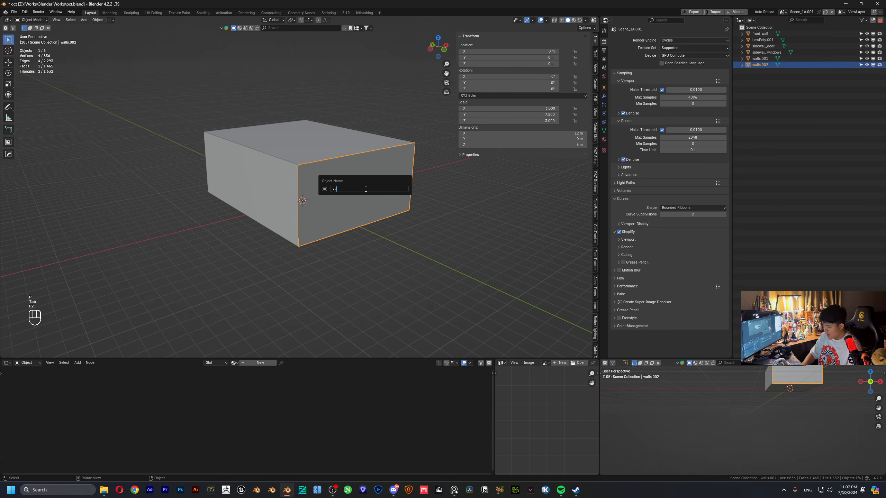
type("back_wall")
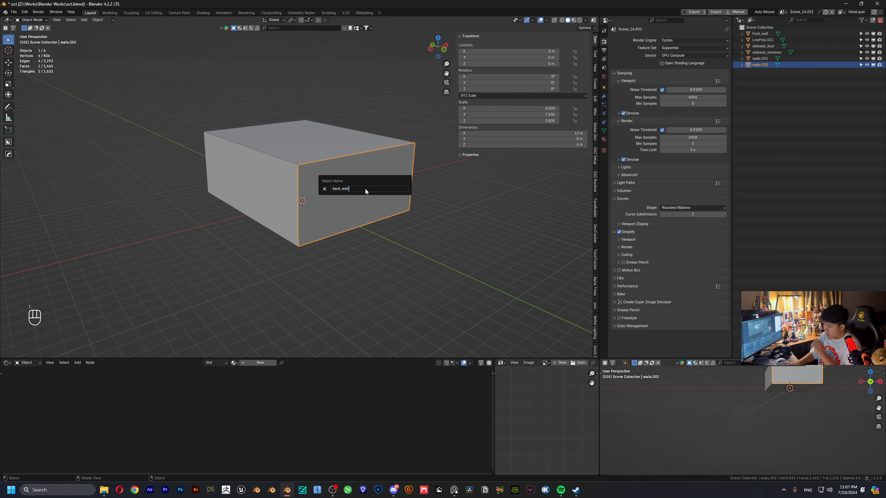
key("Return")
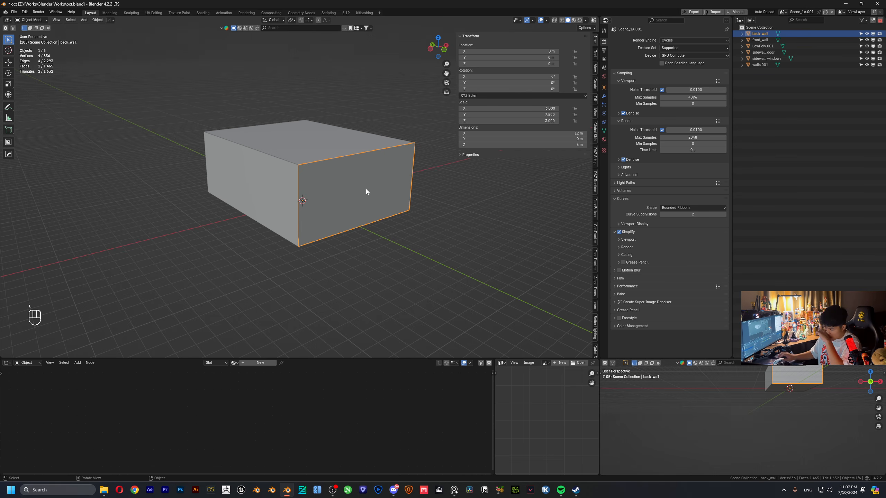
- Separate the room's top face from the remaining walls object
middle_click_drag(366, 189, 314, 140)
left_click(314, 165)
key("Tab")
left_click(314, 140)
key("p")
left_click(310, 138)
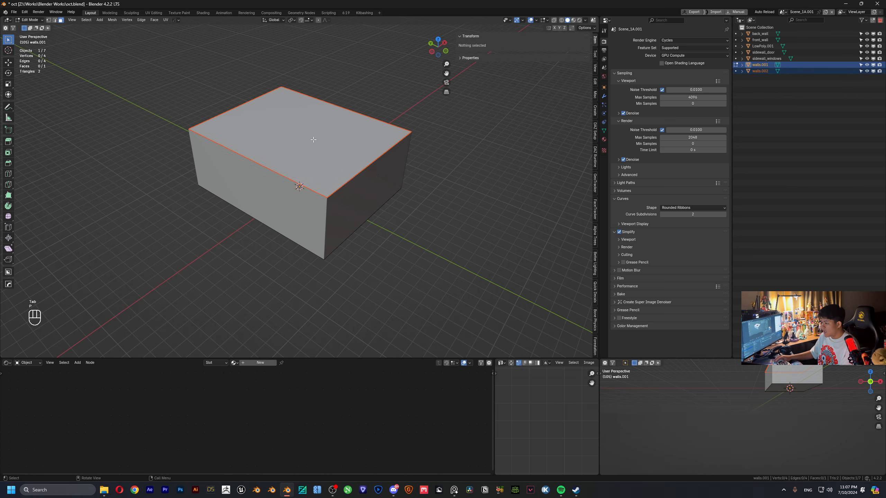
- Return to Object Mode and rename the separated top face roof
key("Tab")
key("F2")
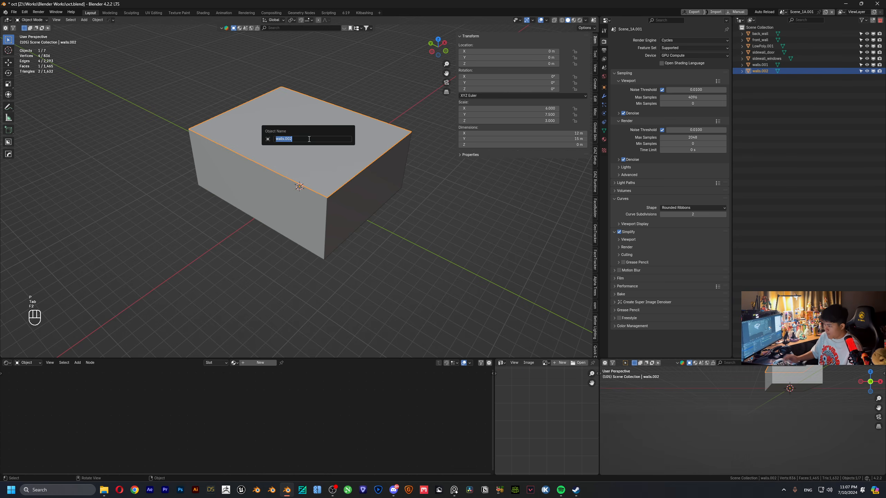
type("roof")
key("Return")
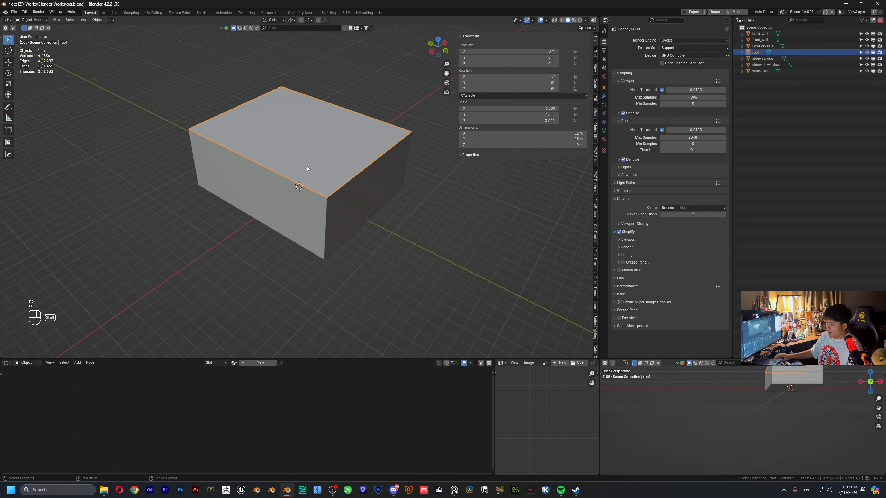
- Rename the remaining bottom face object floor and return to Object Mode
middle_click_drag(307, 166, 310, 100)
left_click(312, 74)
key("Tab")
key("a")
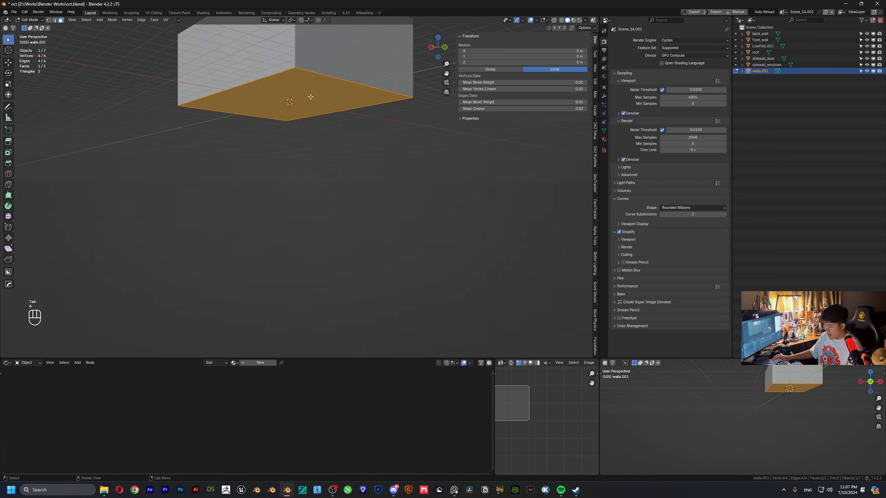
key("F2")
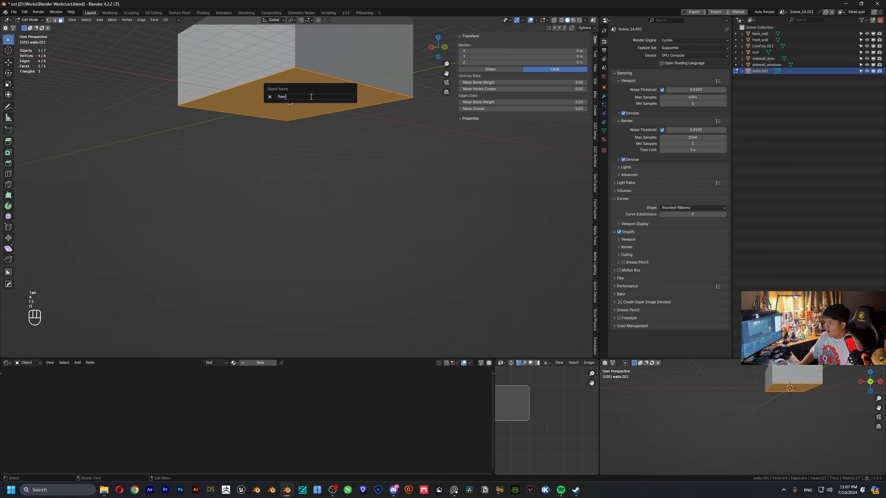
type("floor")
key("Return")
key("Tab")
- Select every object in the scene and move them all into a new collection named walls
middle_click_drag(311, 97, 348, 162)
scroll(364, 129, "up", 3)
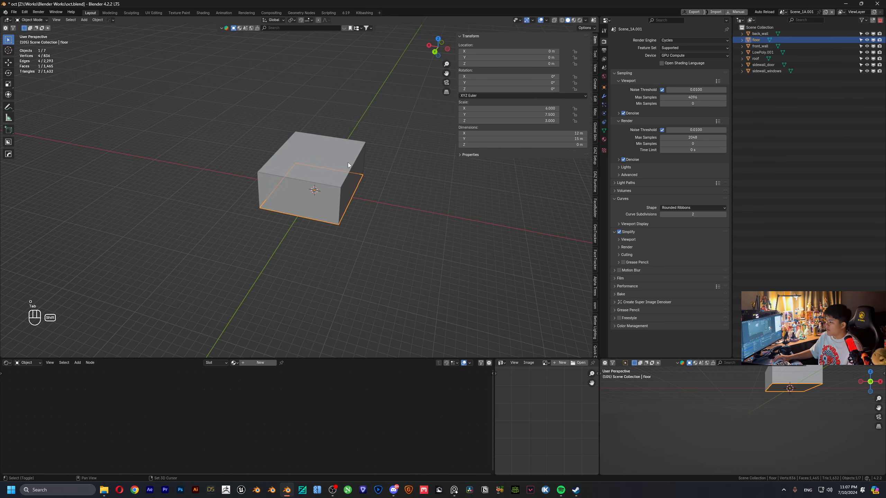
key("a")
key("m")
left_click(366, 206)
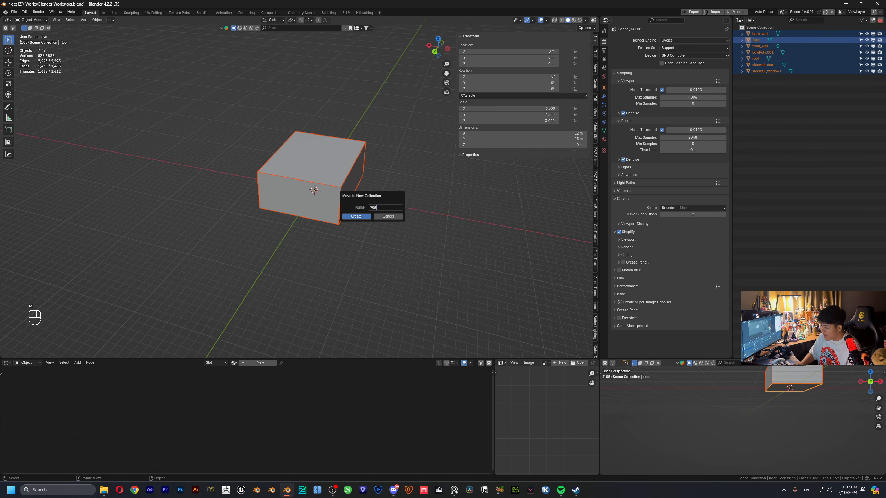
type("walls")
key("Return")
middle_click_drag(366, 208, 351, 178)
left_click(337, 163)
key("h")
key("g")
left_click(350, 178)
middle_click_drag(348, 143, 269, 183)
key("ctrl+z")
key("ctrl+z")
- Hide the back_wall object to open up the room's interior, and select front_wall
scroll(269, 181, "down", 4)
middle_click_drag(322, 223, 304, 198, "shift")
left_click(303, 193)
key("h")
left_click(289, 182)
scroll(288, 193, "up", 5)
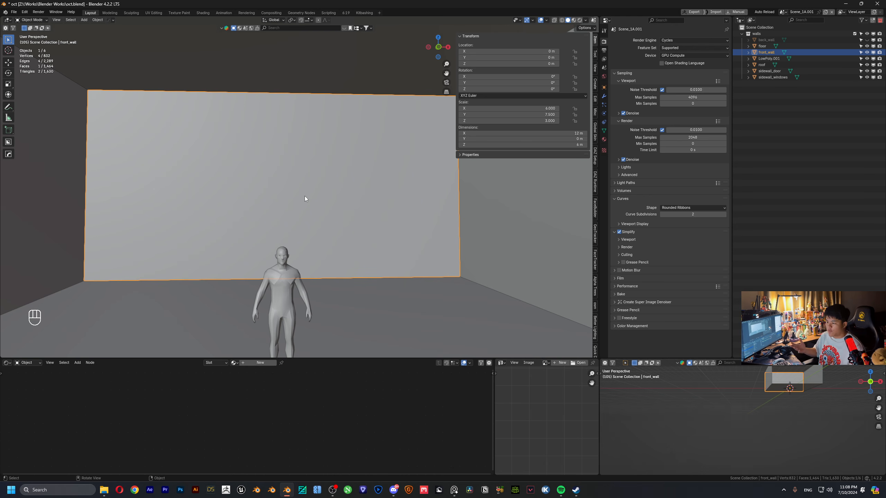
- Move the human reference figure about 6 m along Y, close to the front wall
left_click(277, 295)
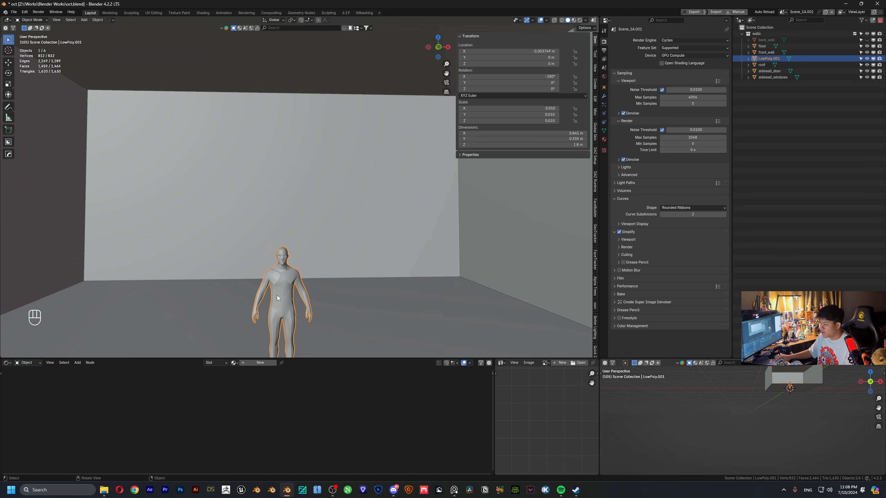
scroll(300, 288, "down", 5)
middle_click_drag(299, 282, 290, 285)
scroll(289, 284, "up", 2)
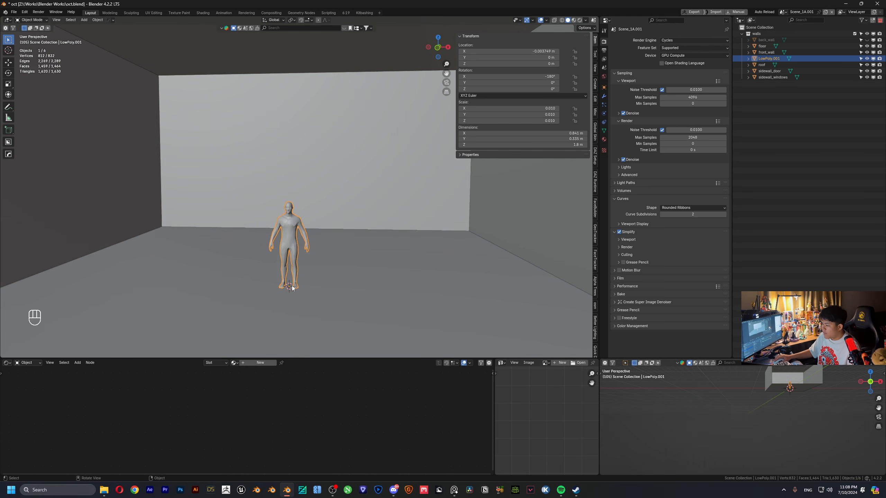
key("g")
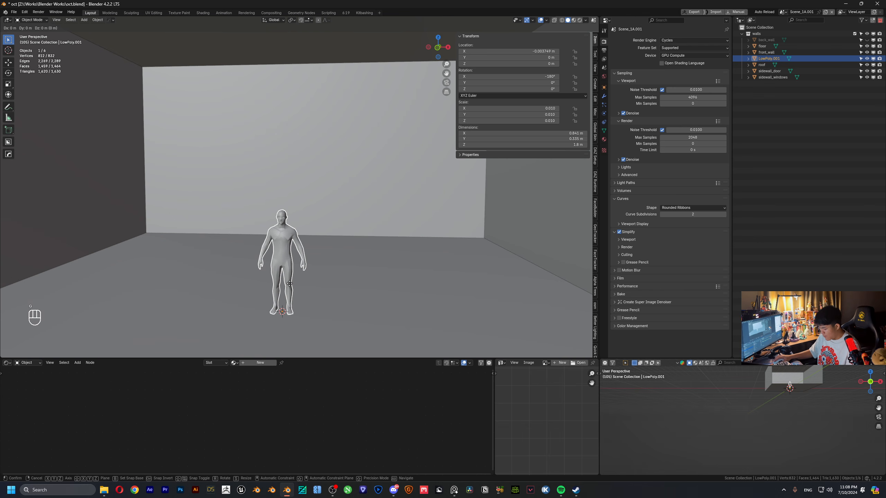
left_click(319, 217)
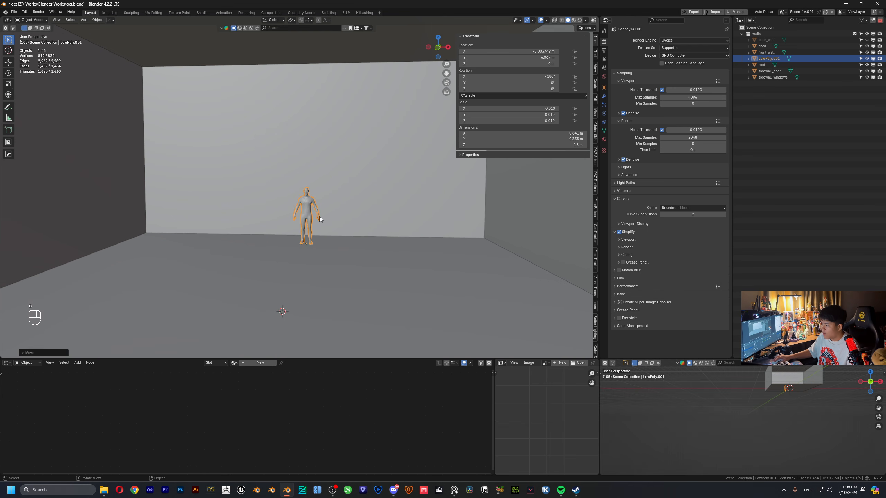
- Rotate the human figure by 1180° about the global Z axis and select the front wall
type("rz189")
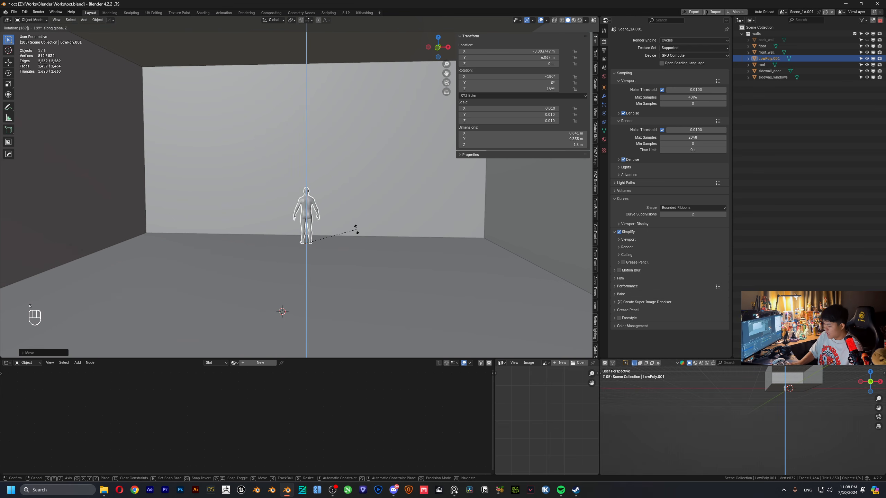
key("BackSpace")
key("BackSpace")
type("180")
key("Return")
scroll(355, 230, "up", 5)
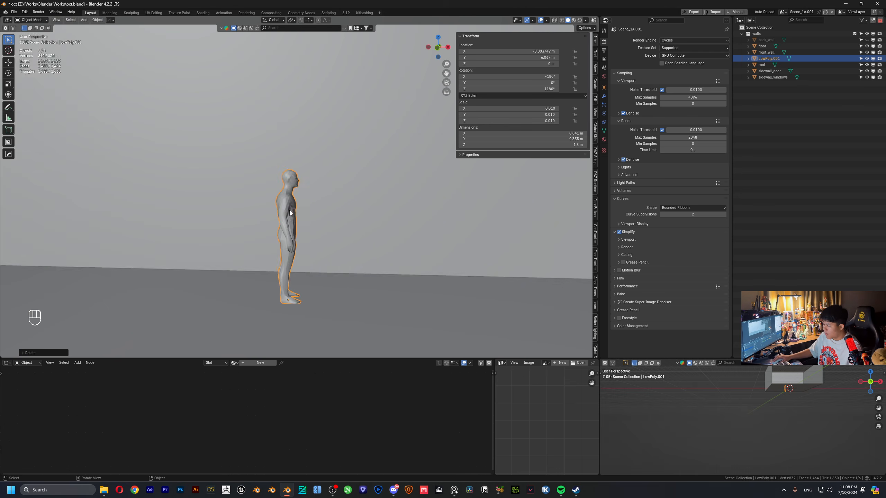
scroll(300, 206, "down", 5)
left_click(321, 196)
middle_click_drag(321, 197, 307, 207)
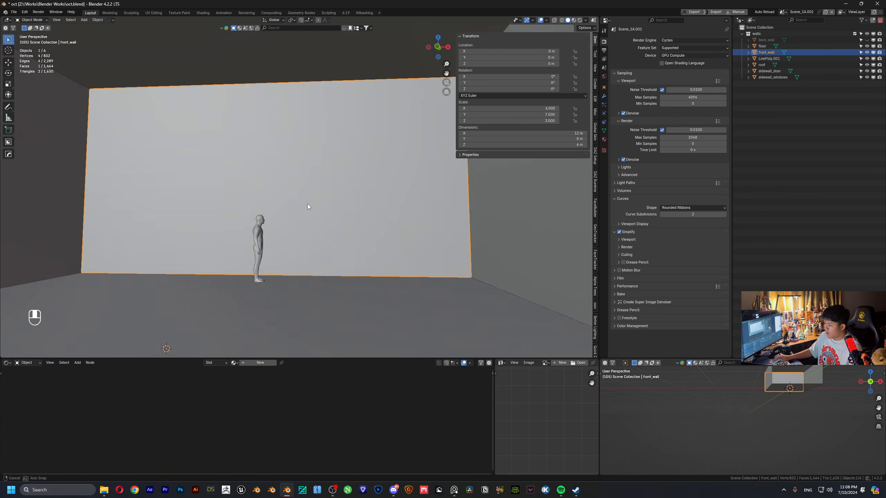
- Try to snap the 3D cursor to the front wall
scroll(308, 203, "up", 3)
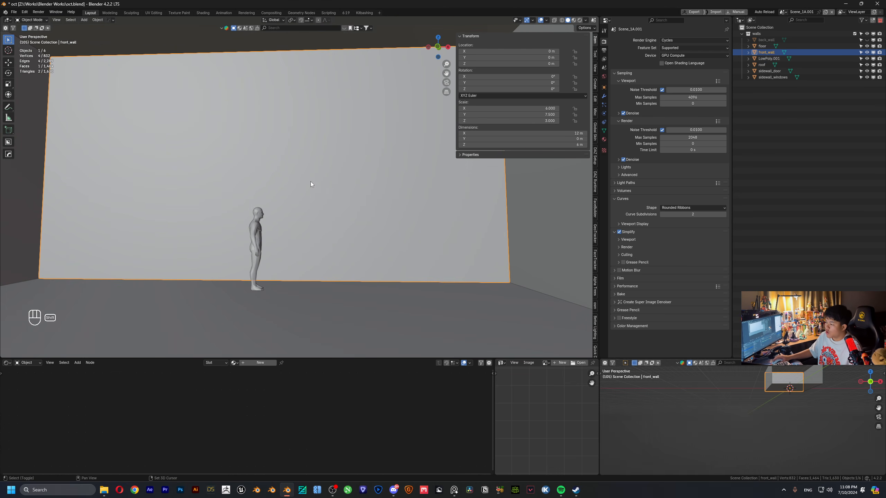
key("shift+s")
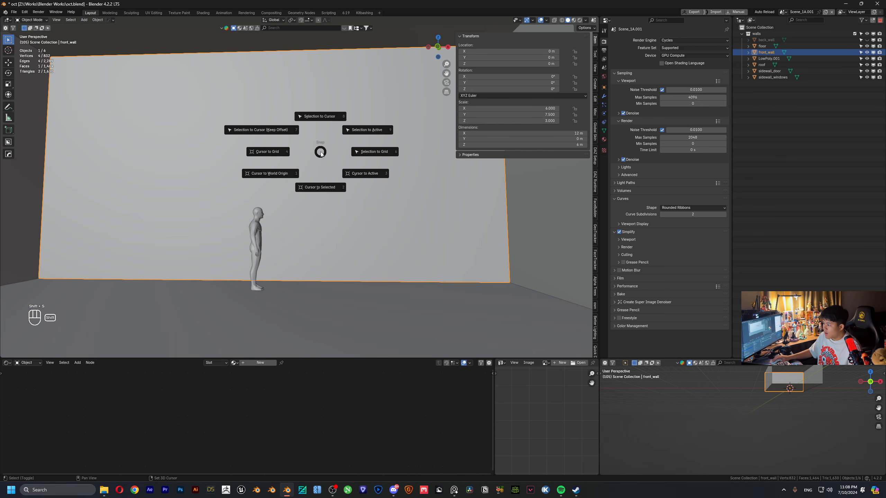
left_click(327, 187)
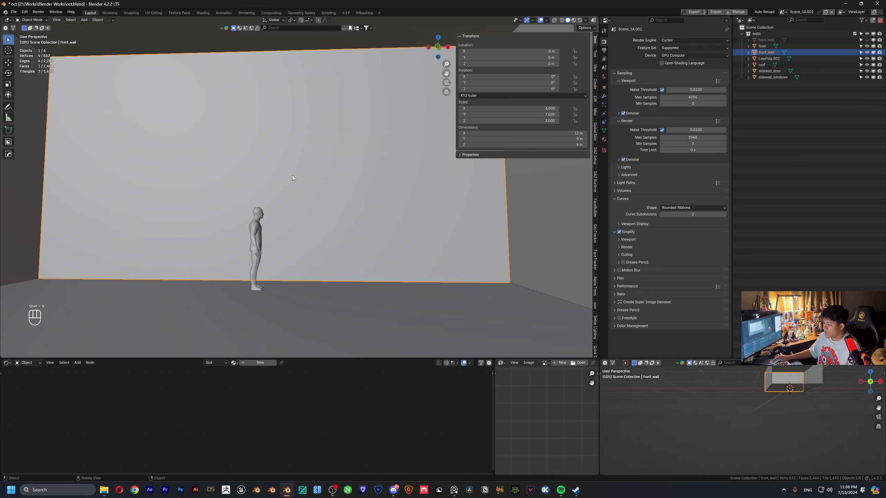
key("shift+s")
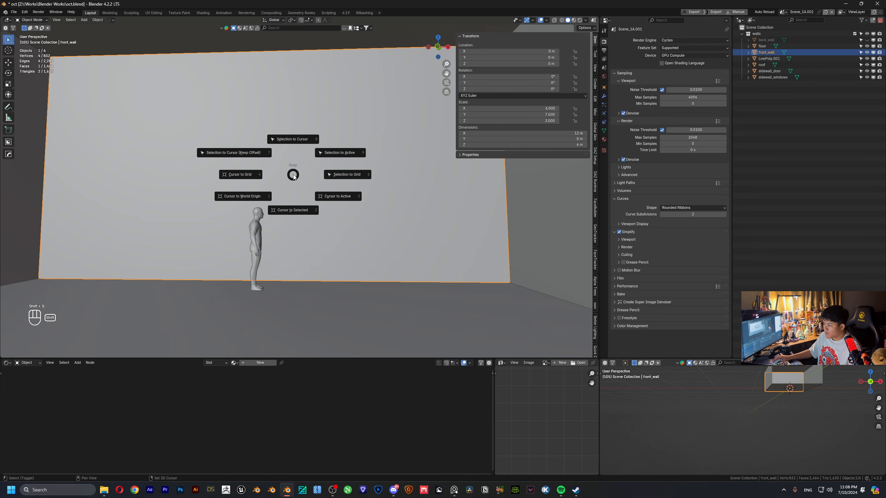
left_click(294, 150)
scroll(322, 174, "down", 5)
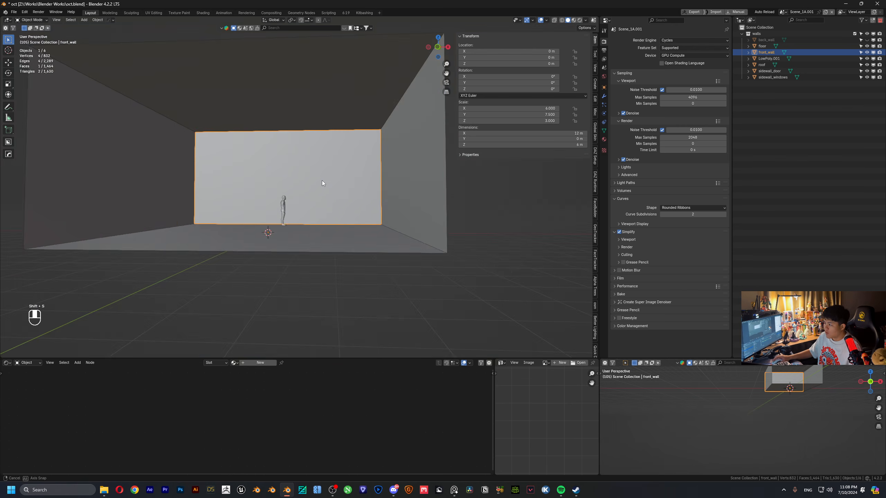
- Set the front wall's origin to its geometry and snap the 3D cursor to it
scroll(326, 185, "up", 3)
key("F3")
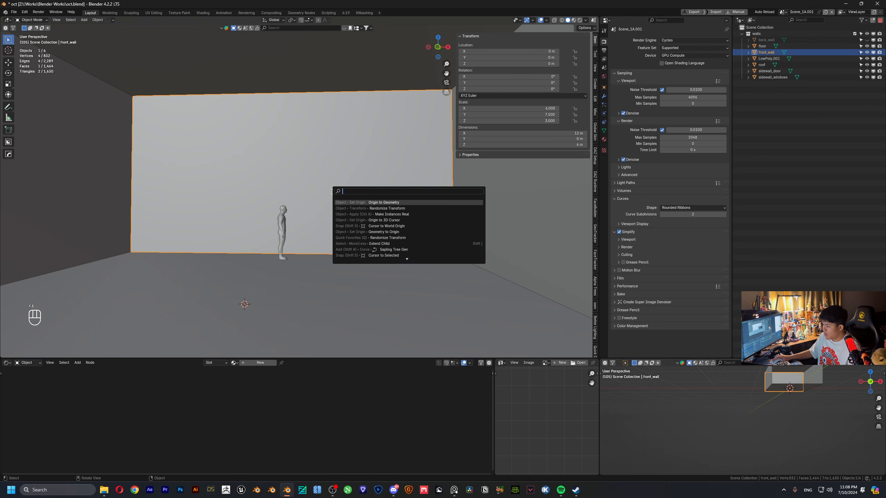
key("Return")
key("shift+s")
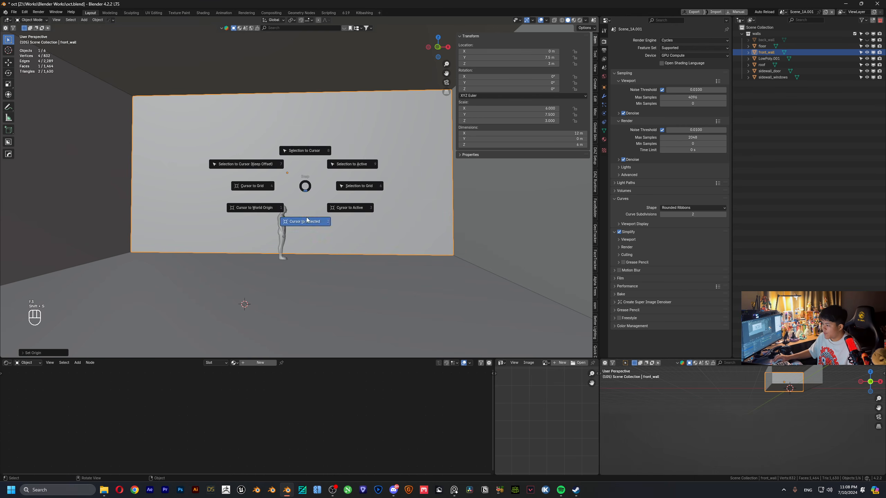
left_click(306, 221)
- Add a plane at the centre of the front wall and rotate it 90° about X
scroll(285, 174, "up", 1)
middle_click_drag(291, 175, 300, 177)
key("shift+a")
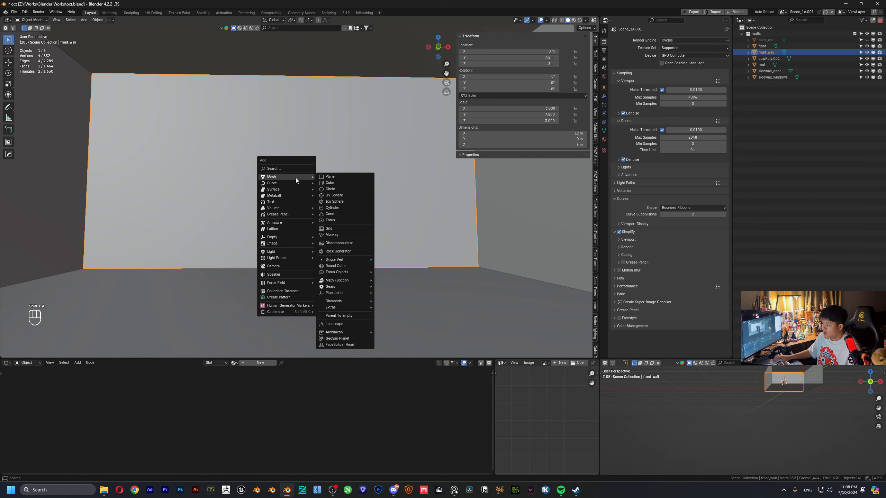
left_click(326, 175)
key("r")
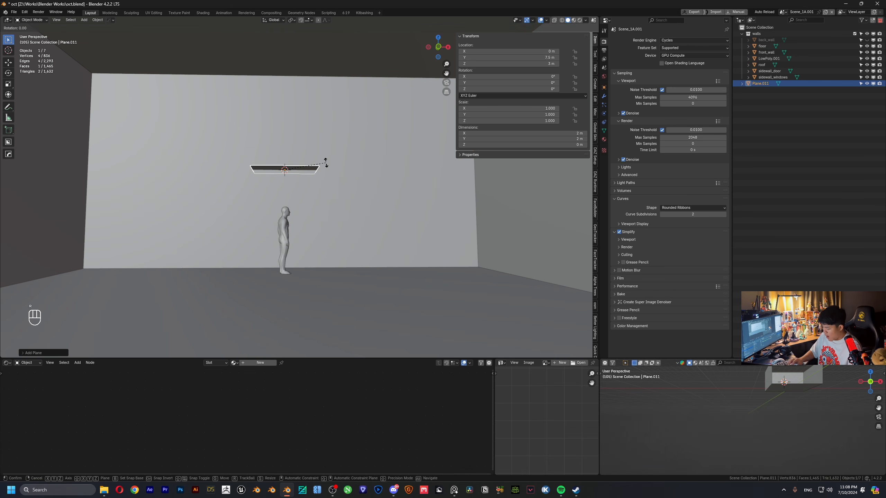
key("x")
key("9")
key("0")
key("Return")
- Stretch the plane along X to about 7.43 m wide
key("s")
key("x")
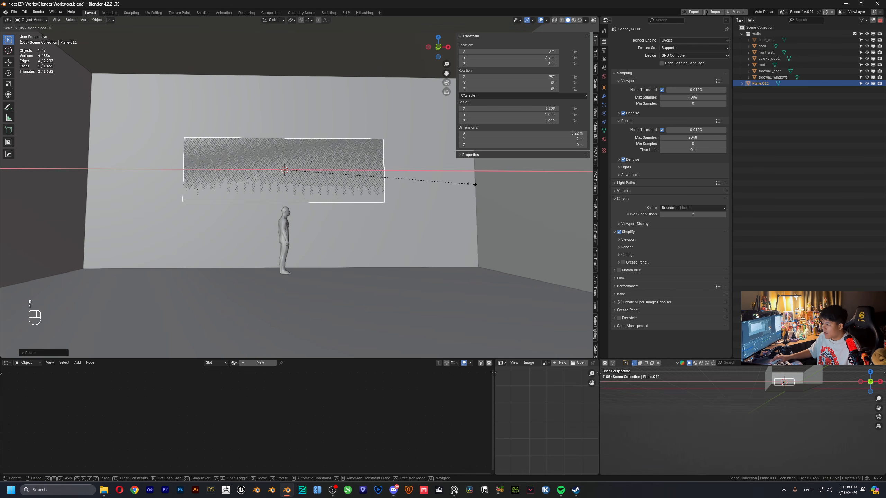
left_click(508, 186)
middle_click_drag(344, 165, 347, 156, "shift")
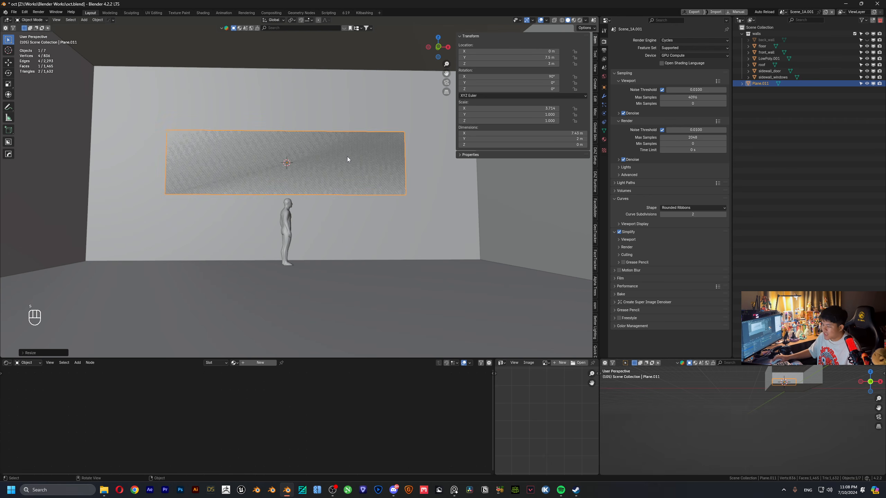
- Lower the plane to a Z location of about 2.02 m and narrow it along X to about 6.47 m
key("g")
key("z")
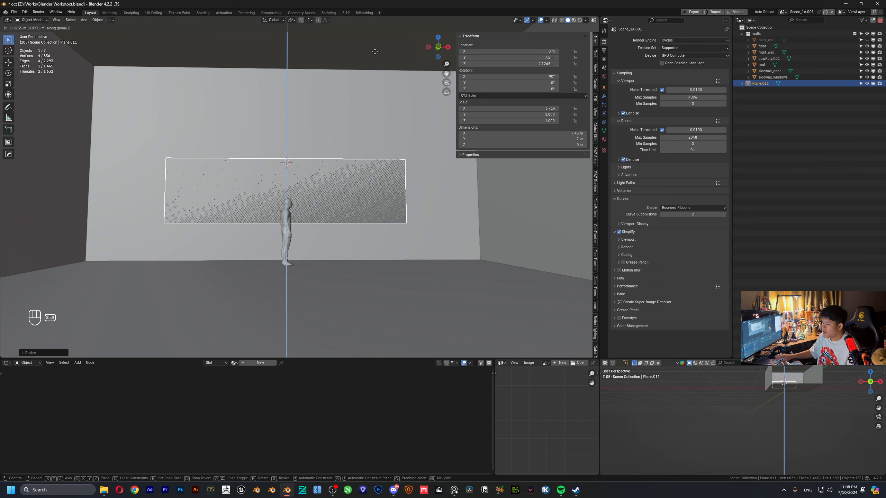
left_click(366, 84)
scroll(336, 162, "up", 2)
middle_click_drag(336, 162, 326, 155, "shift")
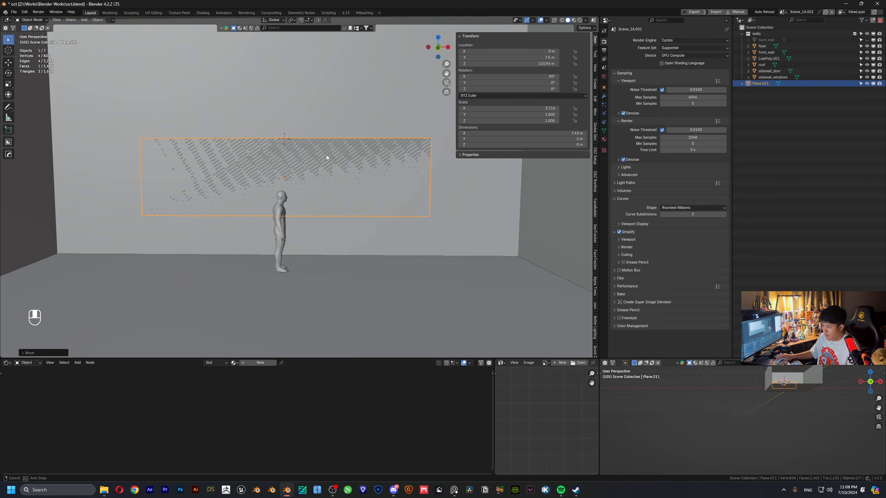
key("s")
key("x")
left_click(412, 164)
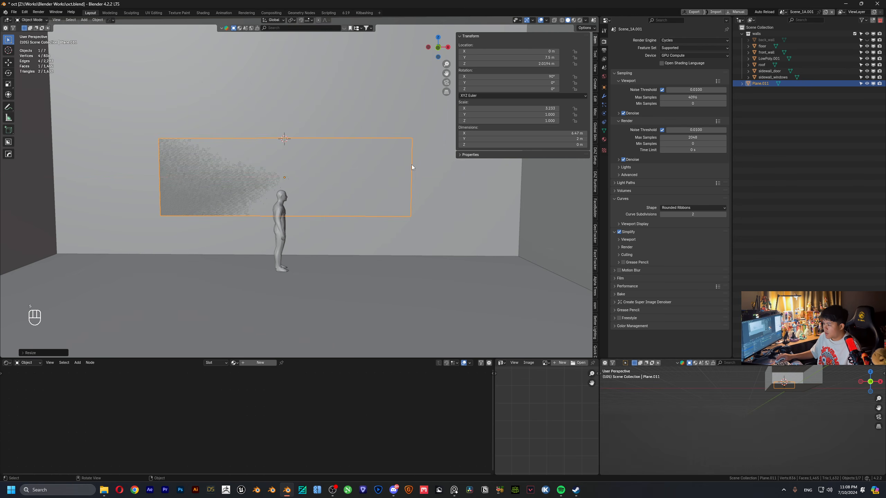
- Set the viewport's solid shading to random object colours and enable cavity
left_click(586, 20)
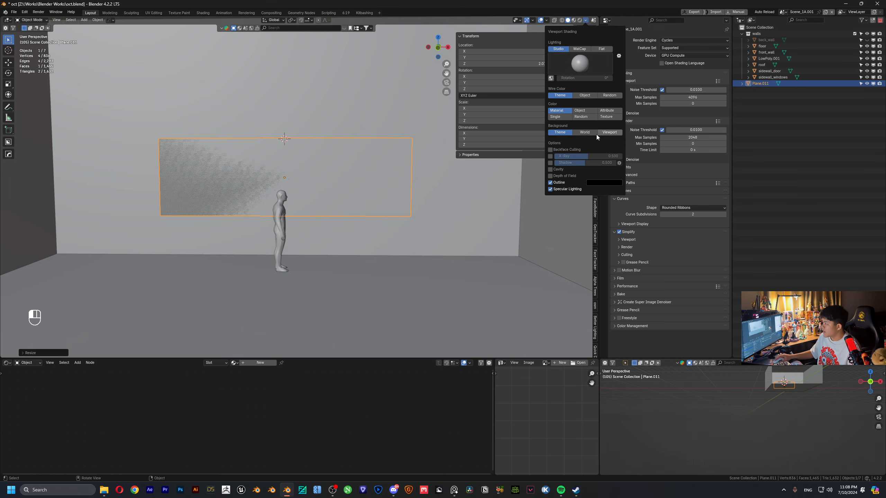
left_click(580, 116)
left_click(550, 170)
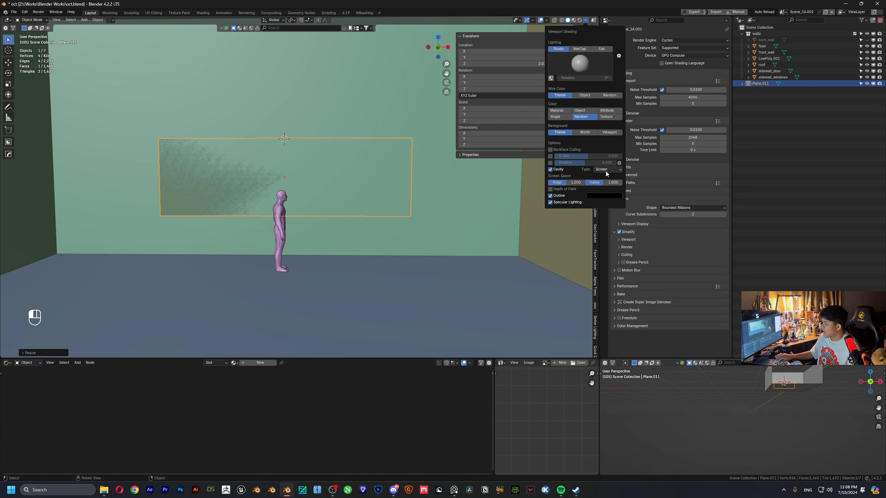
left_click(602, 190)
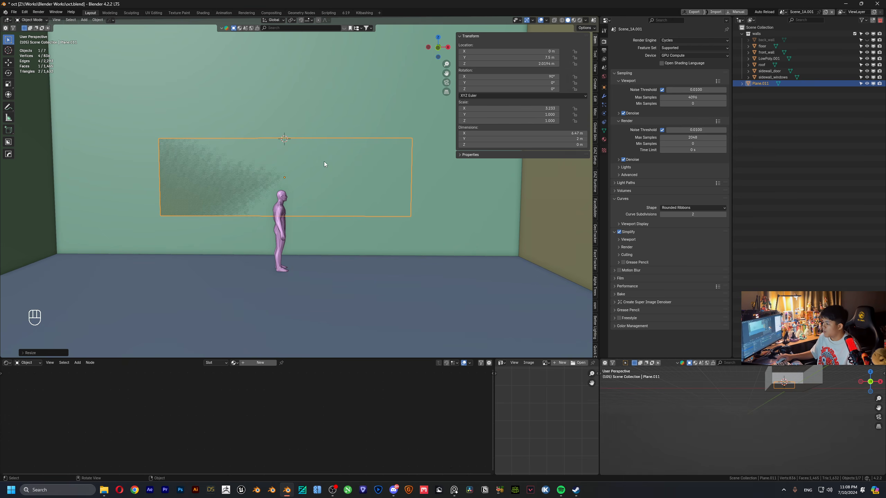
scroll(323, 164, "up", 2)
- Reselect the board plane on the front wall and narrow it along X to about 5.7 m
left_click(769, 101)
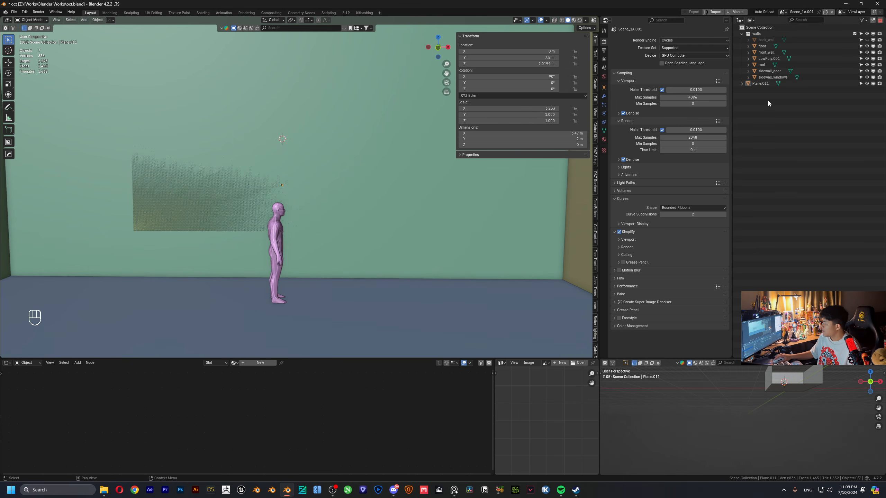
left_click(748, 85)
scroll(370, 210, "up", 2)
middle_click_drag(369, 210, 358, 259, "shift")
middle_click_drag(363, 231, 346, 171)
key("s")
key("x")
left_click(419, 198)
- Extrude the board's face along Y into the room to a thickness of about 0.044 m
key("Tab")
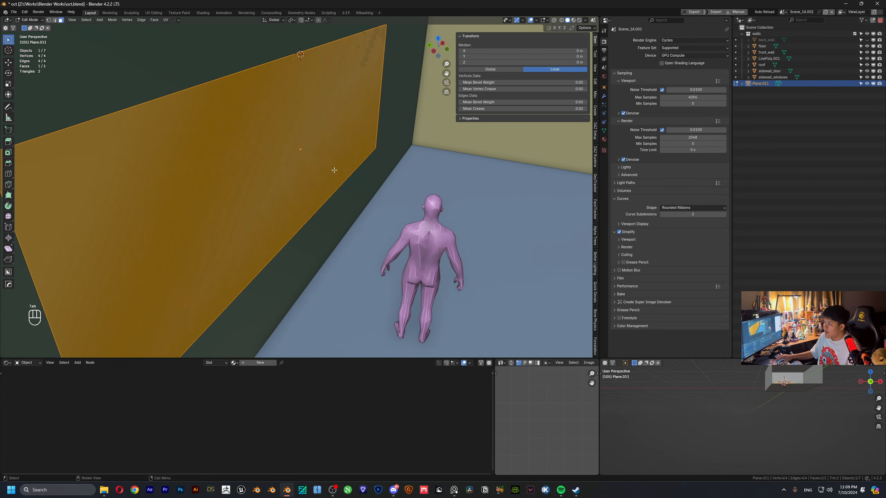
key("e")
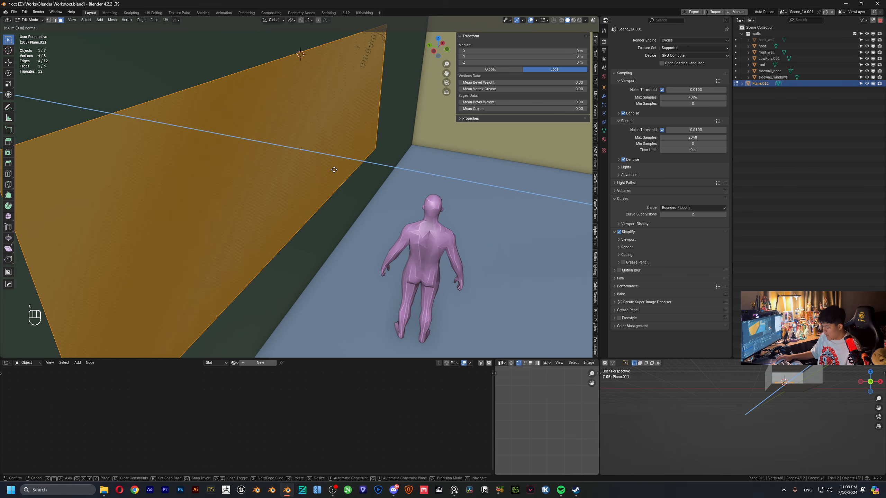
key("y")
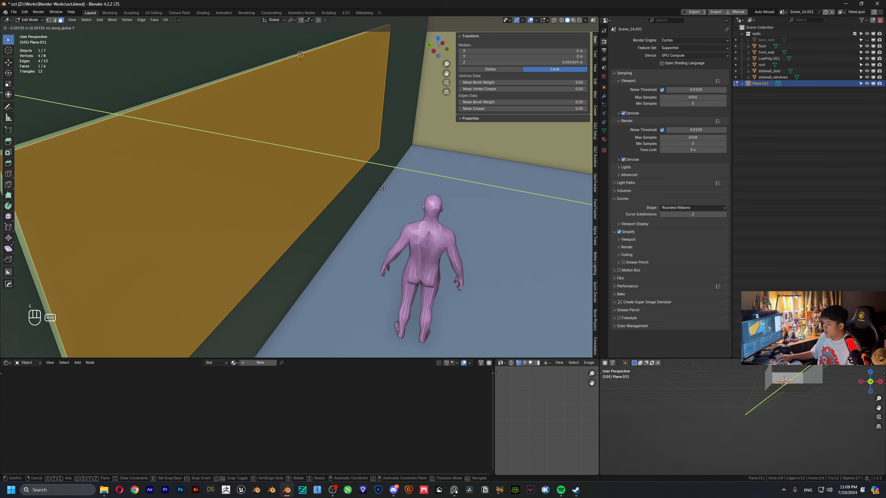
left_click(306, 169)
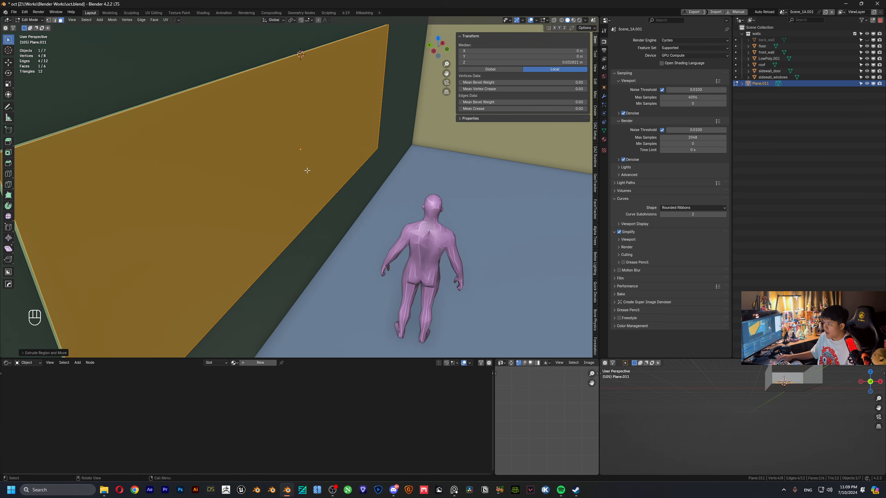
middle_click_drag(306, 169, 354, 166)
key("g")
key("y")
left_click(316, 181)
- Try to inset the board's front face and check the width of the resulting border at its corner
scroll(421, 164, "up", 1)
middle_click_drag(423, 163, 398, 174, "shift")
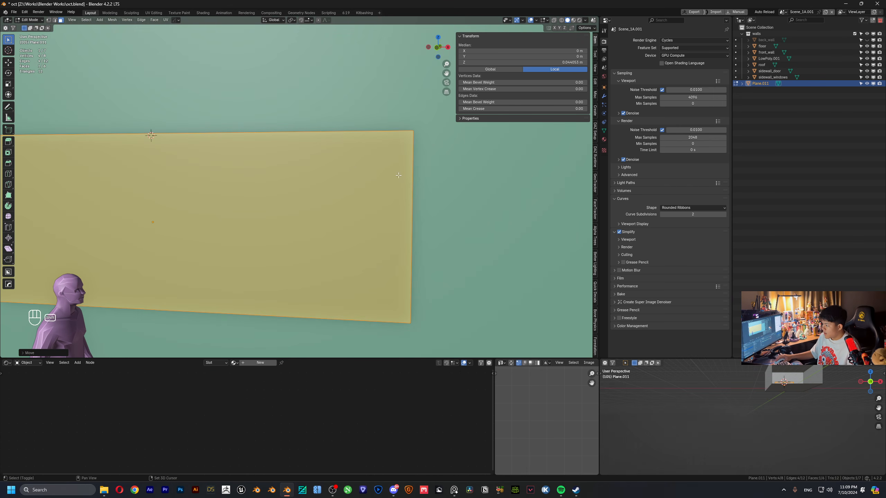
key("i")
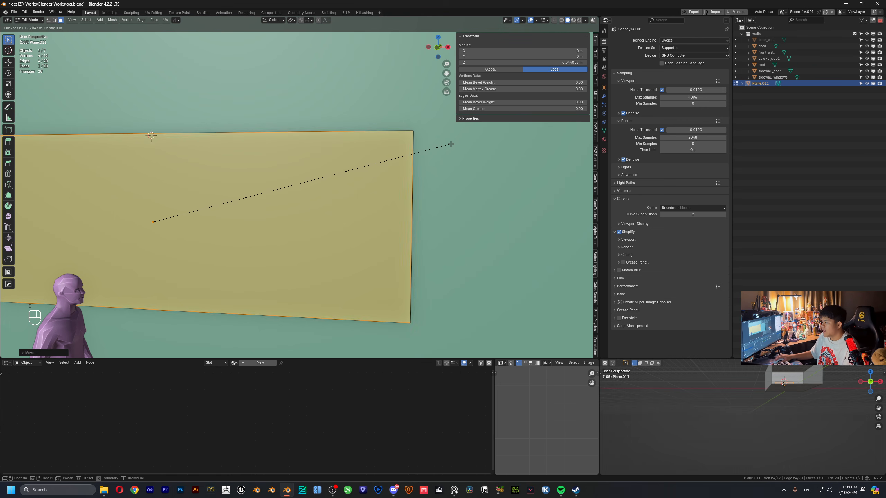
right_click(448, 145)
key("i")
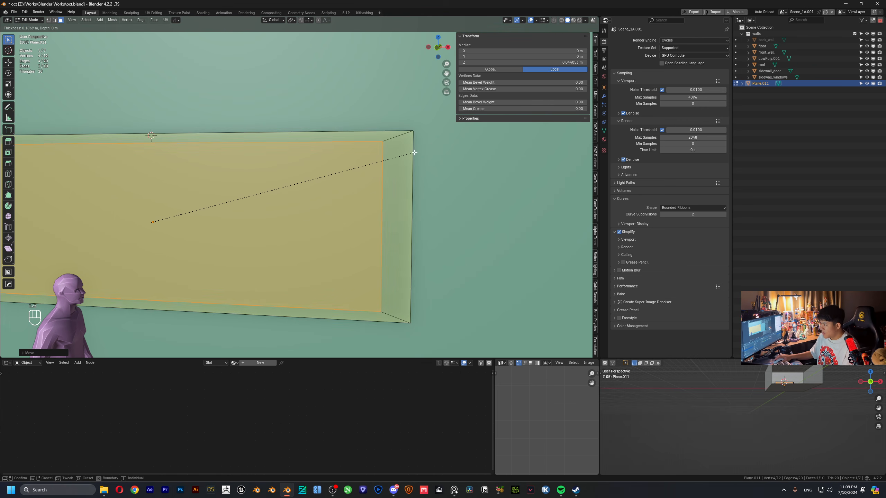
left_click(426, 153)
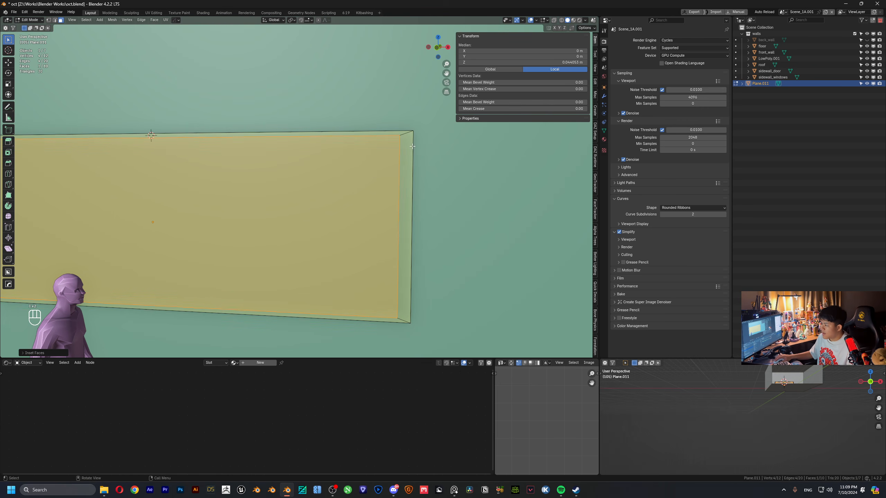
scroll(401, 147, "up", 2)
left_click(390, 144)
left_click(391, 144)
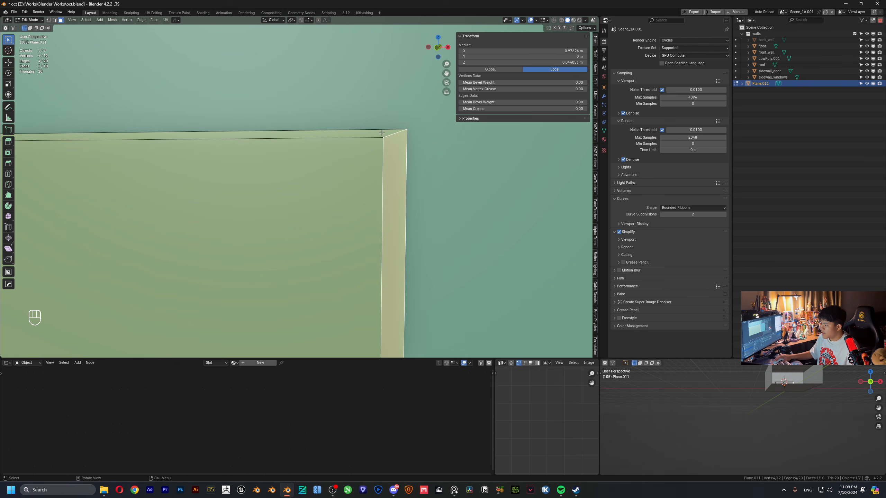
left_click(386, 134)
left_click(394, 147)
scroll(397, 150, "down", 2)
- Undo the inset on the board's front face
key("ctrl+z")
key("ctrl+z")
key("ctrl+z")
key("ctrl+z")
key("ctrl+z")
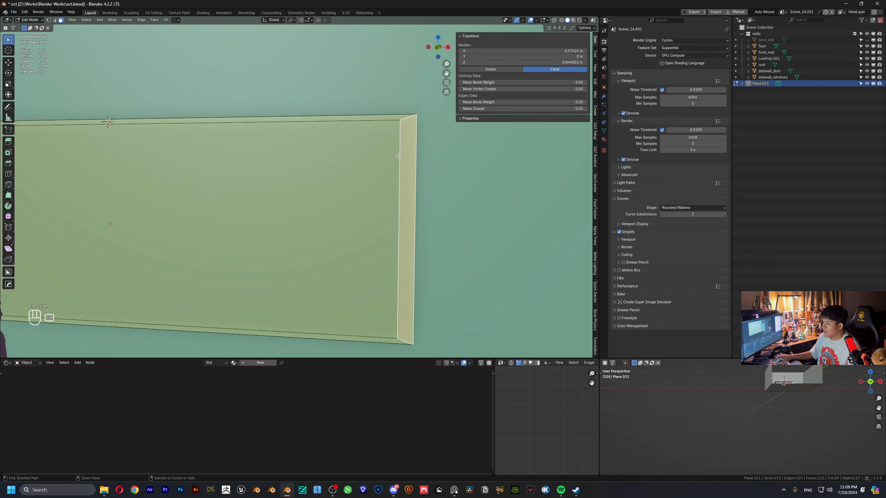
- Return to Object Mode and apply the board's scale
key("Tab")
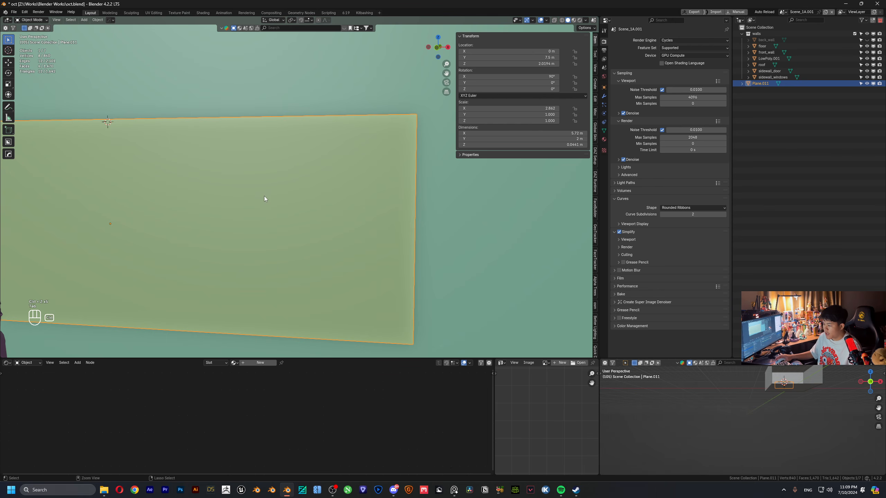
key("ctrl+a")
left_click(244, 209)
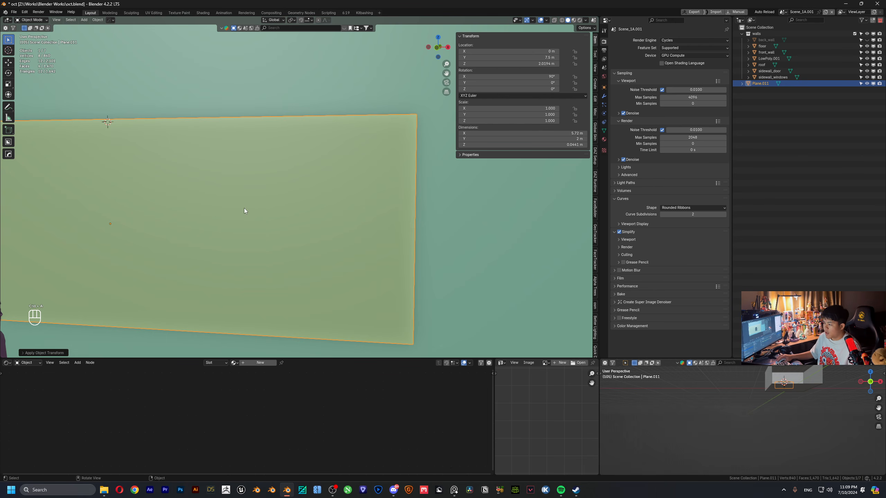
- Inset the board's front face by about 0.04 m to form an even frame border
middle_click_drag(292, 176, 273, 191, "shift")
key("Tab")
scroll(301, 189, "up", 1)
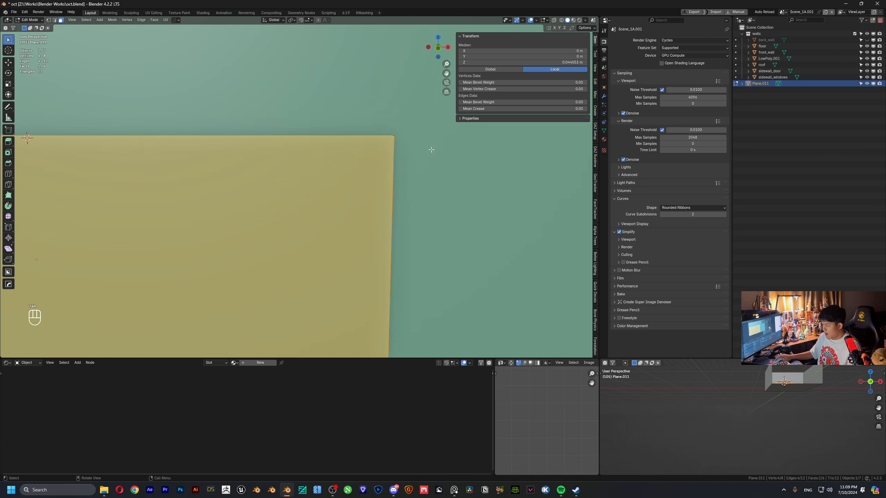
key("i")
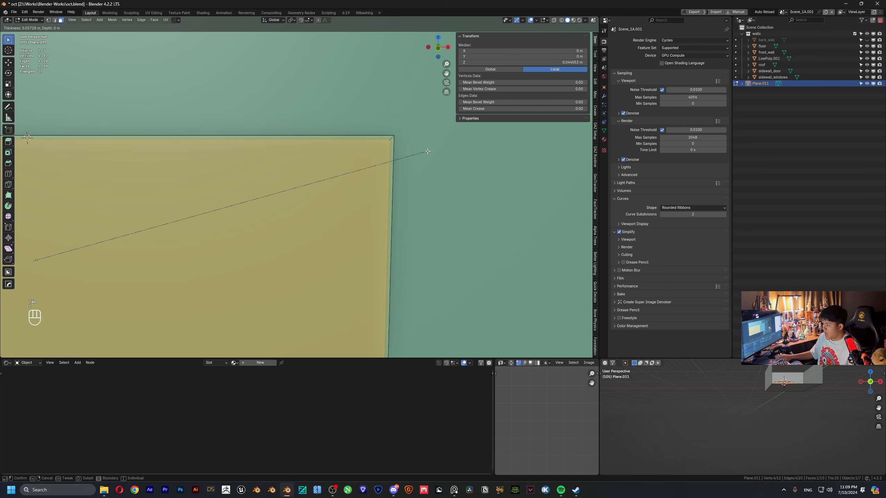
left_click(428, 152)
- Extrude the inset face back toward the wall by about 0.03 m to recess the board's panel, and finish editing the mesh
scroll(427, 152, "down", 3)
middle_click_drag(384, 169, 424, 157, "shift")
middle_click_drag(334, 179, 419, 198)
scroll(363, 190, "up", 2)
key("e")
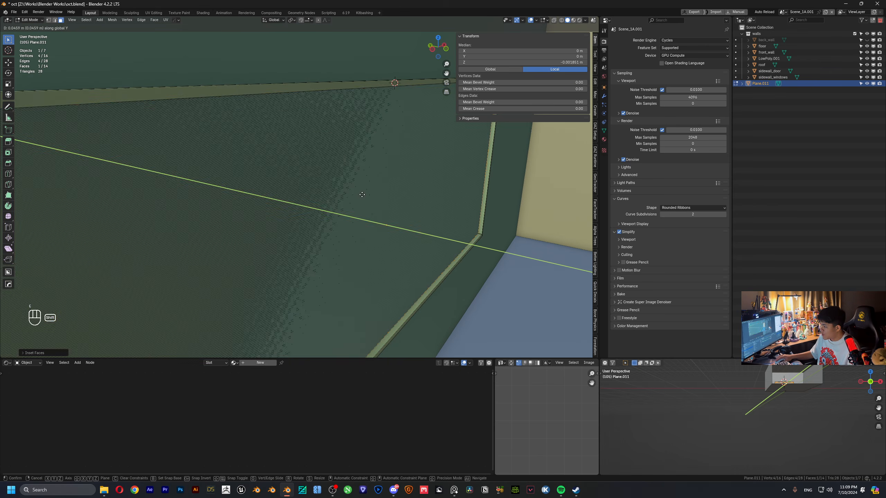
left_click(377, 199)
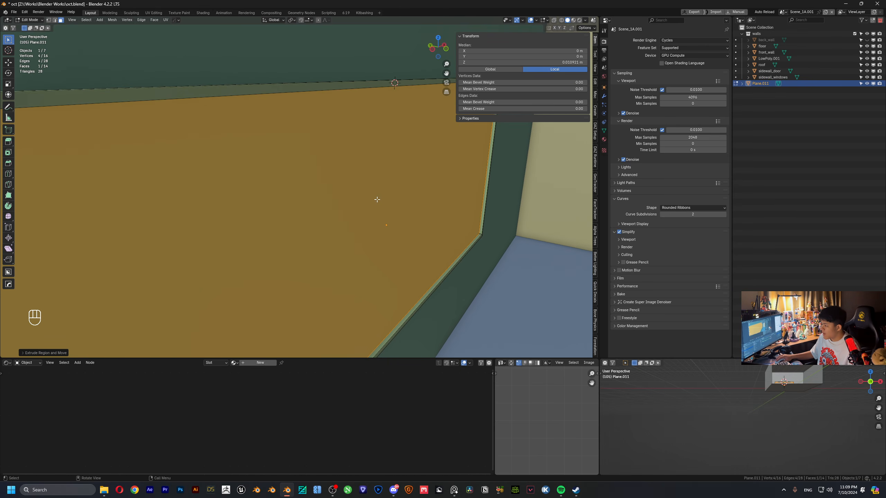
scroll(376, 198, "down", 3)
middle_click_drag(376, 198, 350, 184)
scroll(349, 194, "down", 2)
key("Tab")
scroll(379, 188, "down", 3)
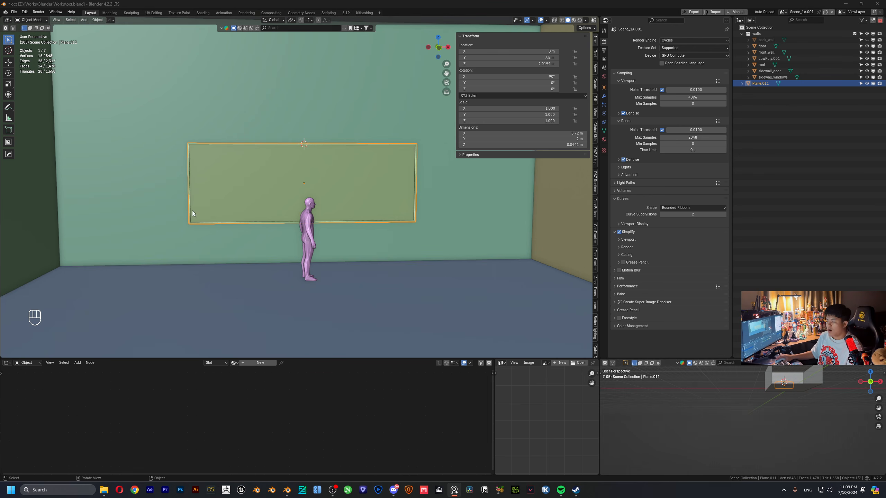
- Check the classroom window reference images and isolate the sidewall_windows wall by hiding all other objects
scroll(466, 180, "down", 5)
middle_click_drag(466, 180, 271, 182)
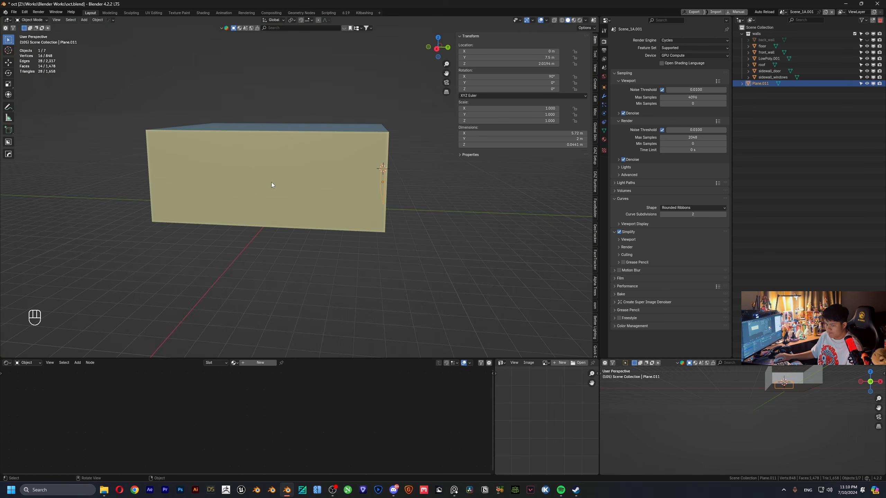
right_click_drag(1, 226, 259, 237)
middle_click_drag(239, 240, 371, 251)
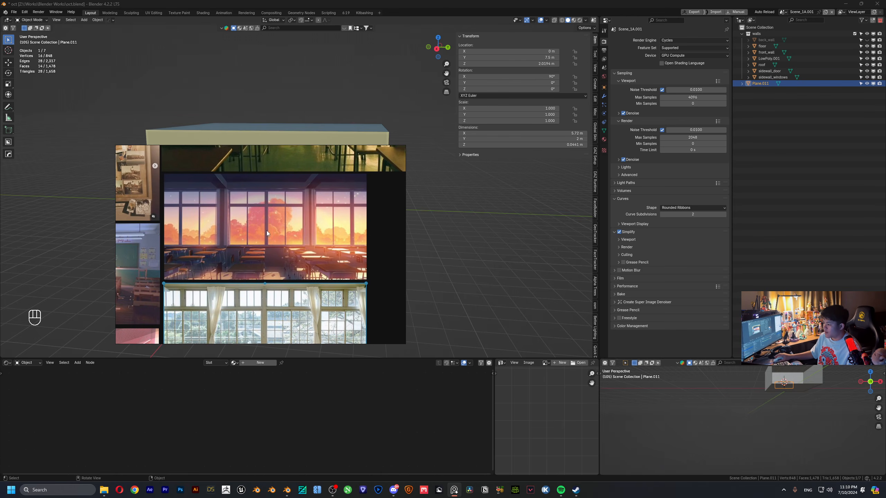
right_click_drag(383, 227, 0, 245)
left_click(301, 175)
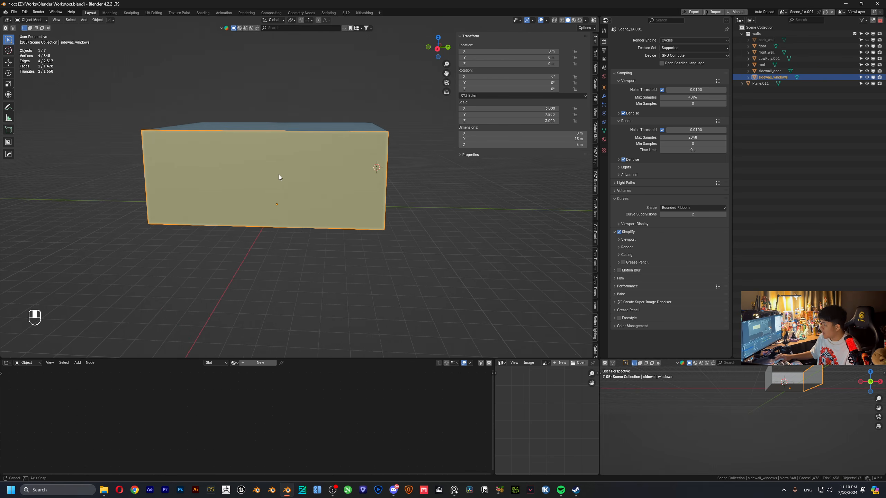
key("shift+h")
middle_click_drag(282, 175, 300, 187)
- Set the window wall's origin to its geometry and snap the 3D cursor to the selected wall
key("F3")
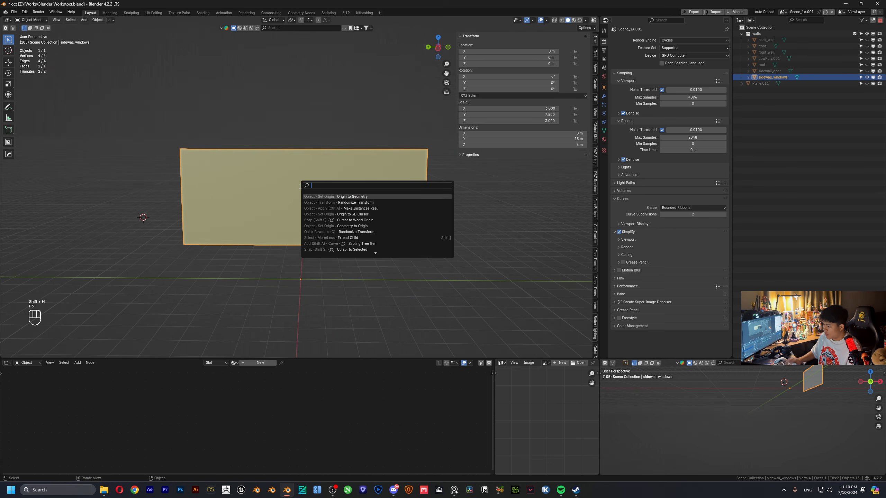
key("Return")
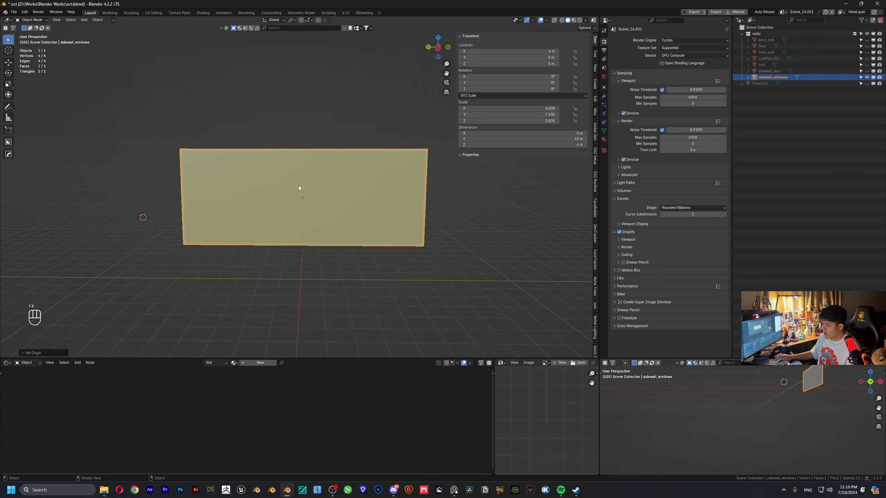
key("F3")
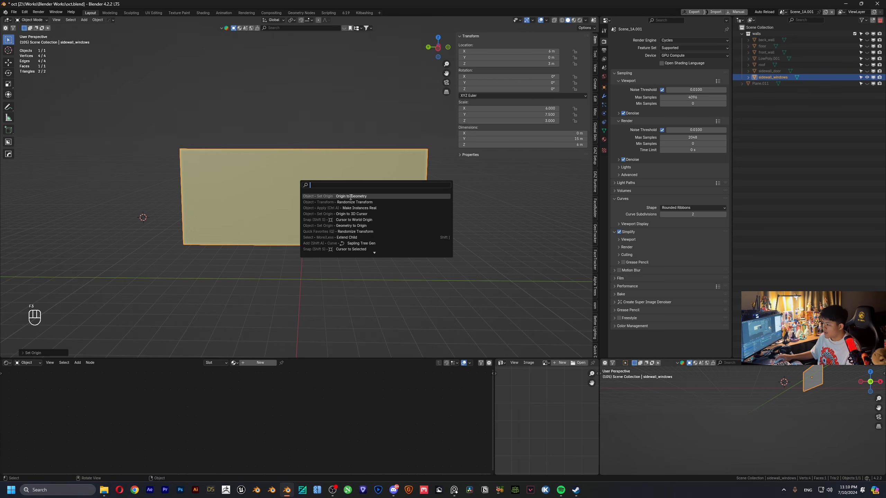
key("Escape")
scroll(302, 159, "up", 2)
key("shift+s")
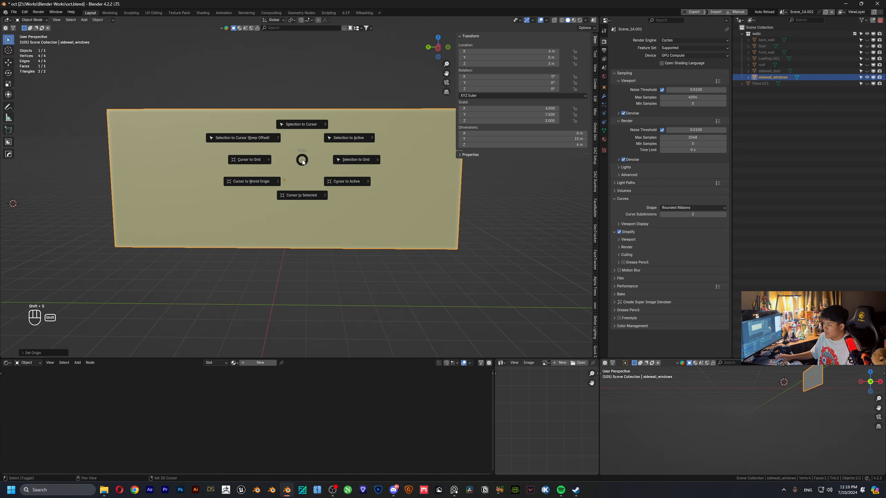
left_click(285, 196)
- Enter Edit Mode on the window wall's mesh
key("Tab")
scroll(296, 178, "up", 2)
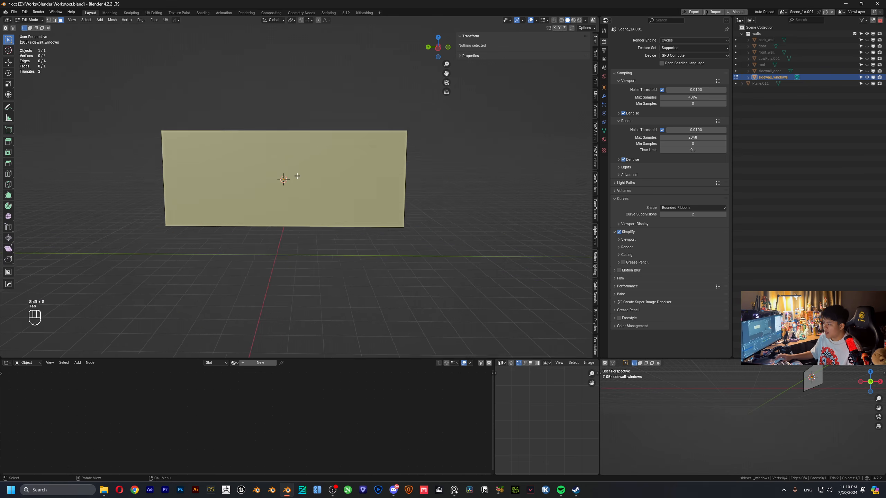
mouse_move(277, 161)
middle_mouse_down("shift")
mouse_move(281, 149)
mouse_move(277, 156)
middle_mouse_up("shift")
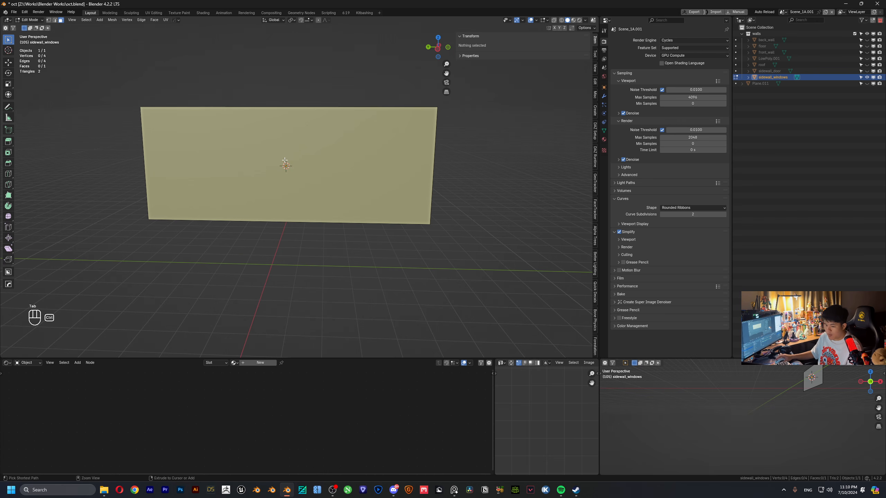
key("ctrl+r")
scroll(303, 102, "up", 1)
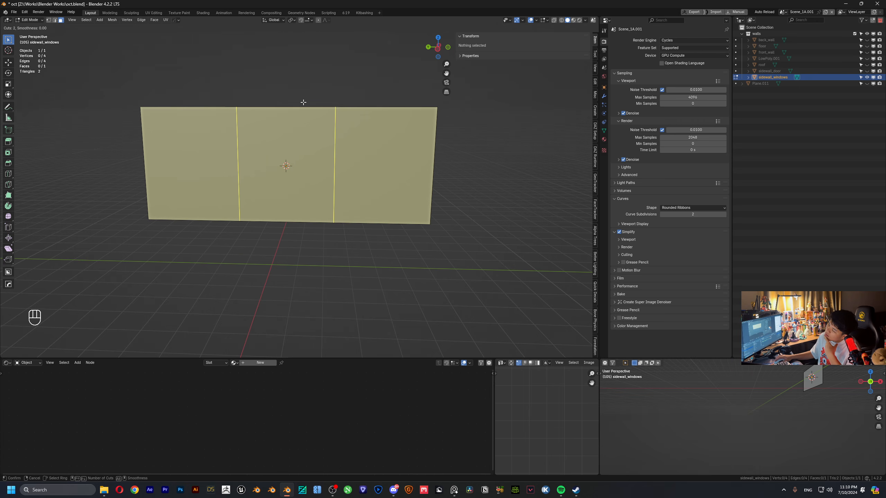
key("Escape")
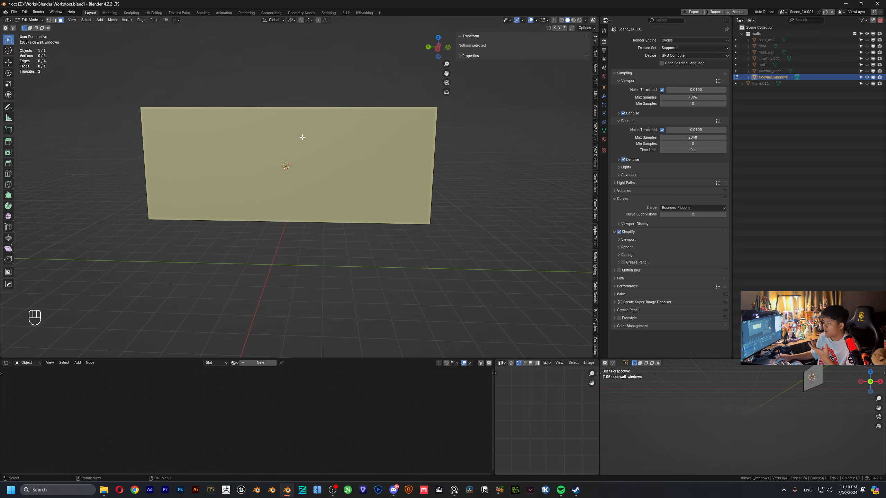
- Cut a centred horizontal loop along the wall and bevel it by about 0.65 m into a wide middle band
middle_click_drag(286, 151, 257, 152)
key("ctrl+r")
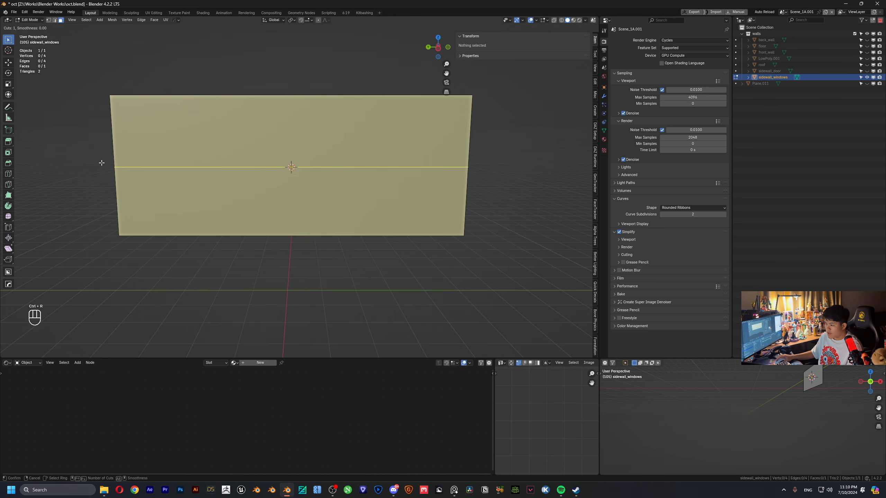
left_click(101, 163)
right_click(101, 163)
middle_click_drag(289, 188, 262, 182, "shift")
scroll(252, 187, "down", 1)
key("ctrl+b")
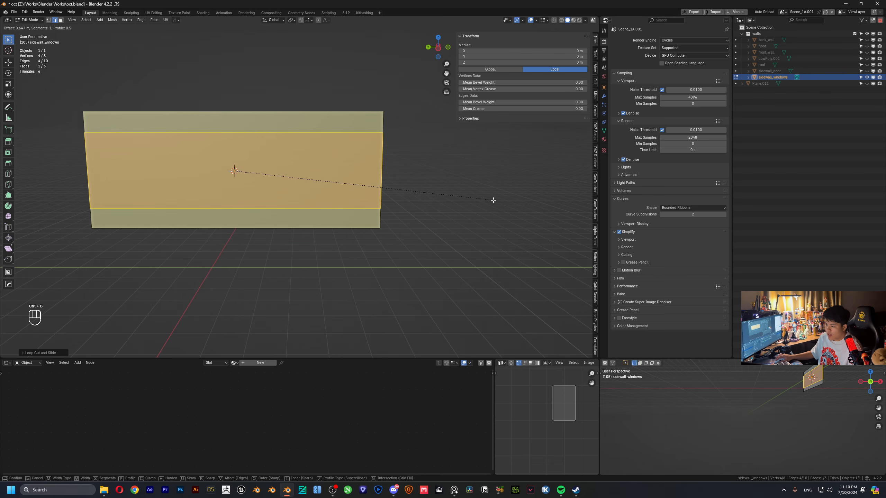
left_click(491, 200)
- Scale the middle band's height to about 0.85 along Z and position it slightly above the wall's centre
key("g")
key("z")
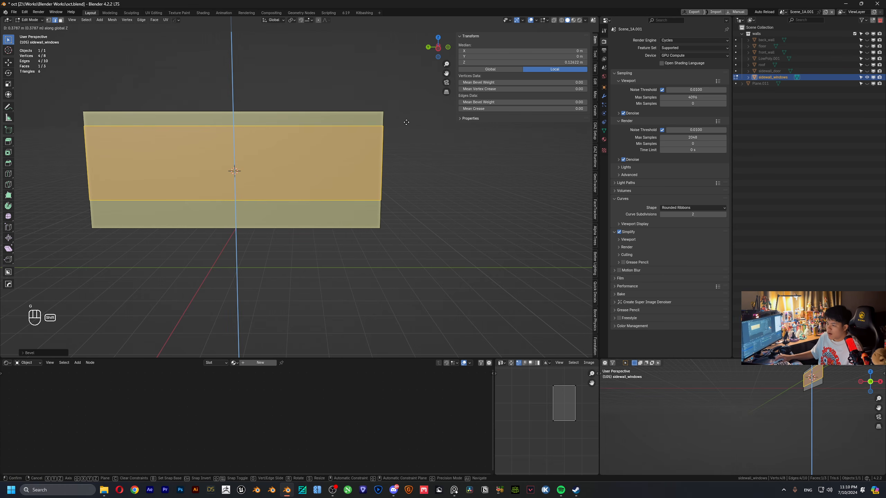
left_click(406, 143)
key("s")
key("z")
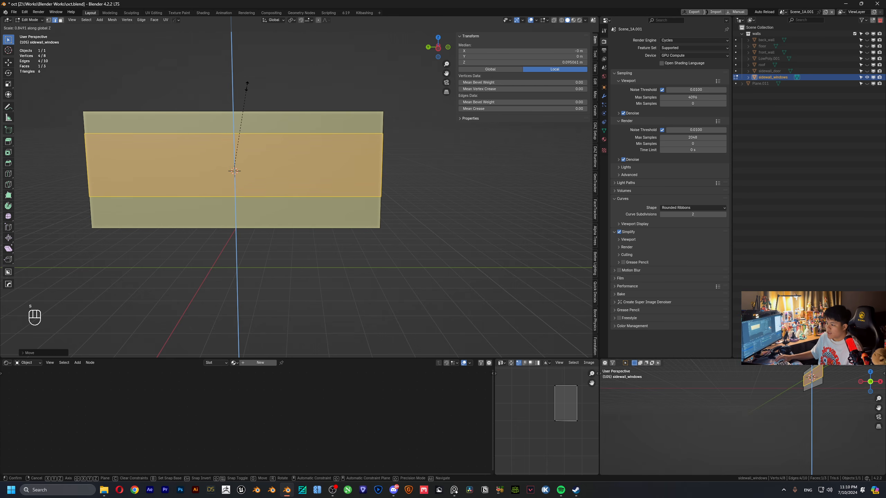
left_click(248, 83)
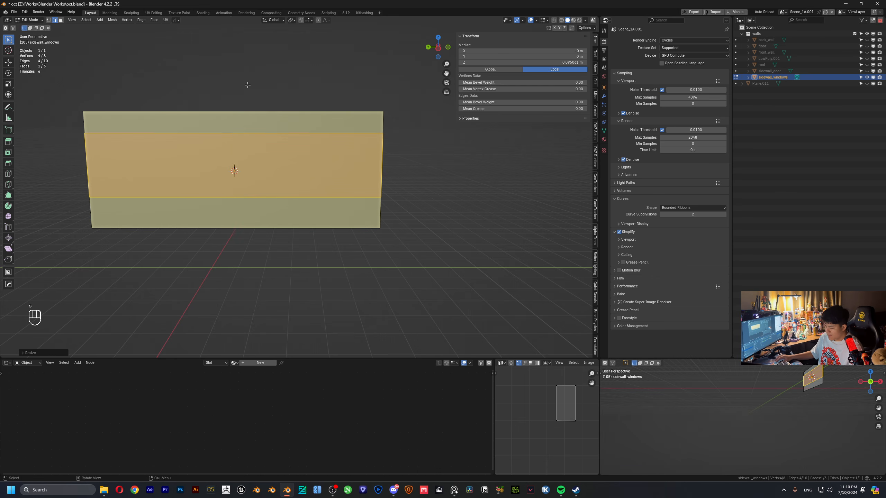
key("g")
key("z")
left_click(251, 116)
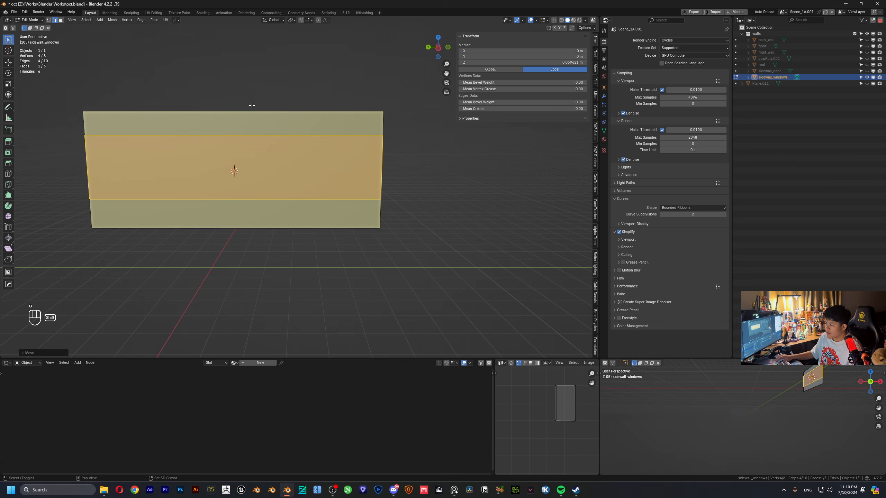
- Cut a centred vertical loop through the wall and bevel it by about 0.5 m into a wide central section
key("ctrl+r")
left_click(239, 121)
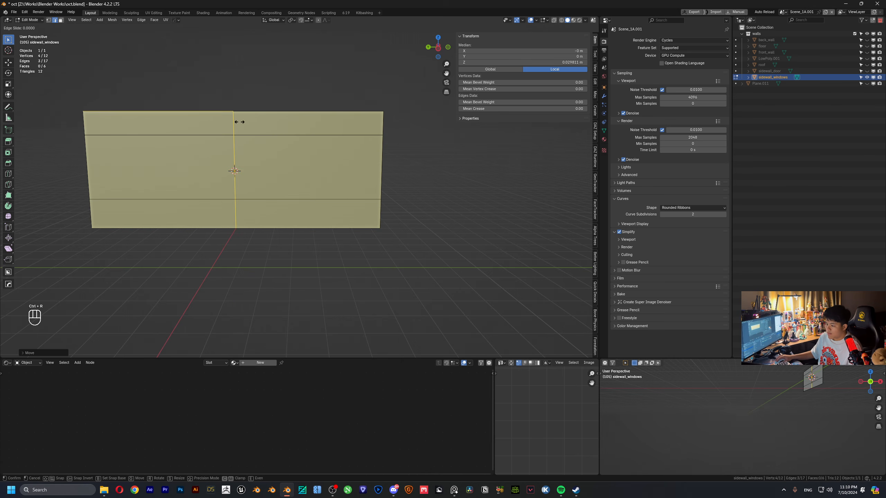
right_click(239, 122)
middle_click_drag(338, 192, 383, 201)
key("ctrl+b")
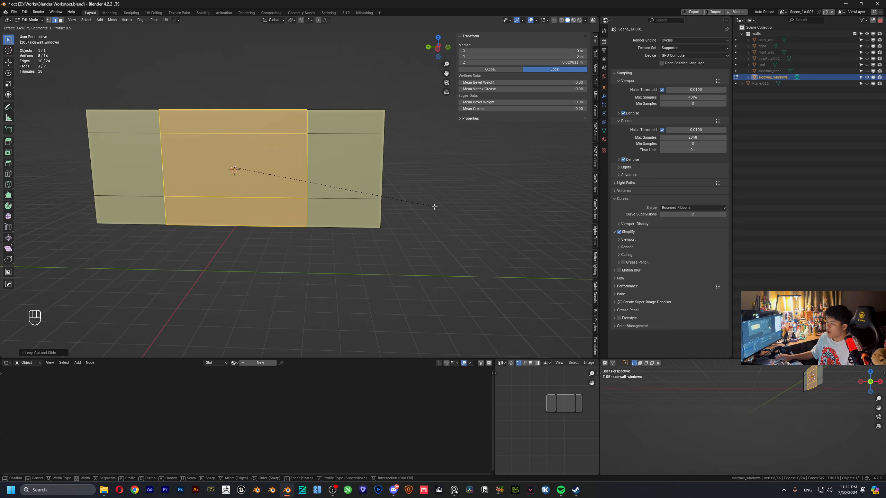
left_click(434, 207)
- Select individual faces of the divided wall in face mode to examine the window section layout
middle_click_drag(434, 207, 271, 166)
left_click(244, 156)
key("3")
key("4")
left_click(261, 168)
scroll(302, 163, "up", 2)
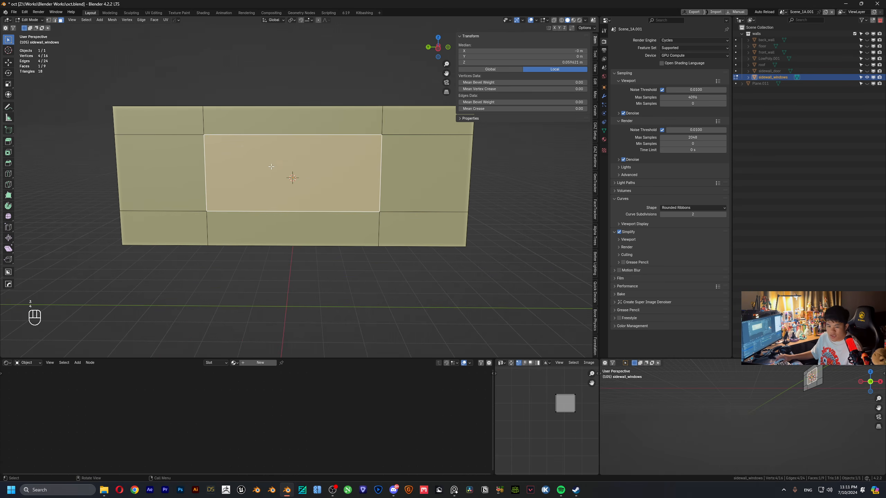
left_click(237, 125)
left_click(145, 123)
left_click(160, 164)
left_click(386, 189)
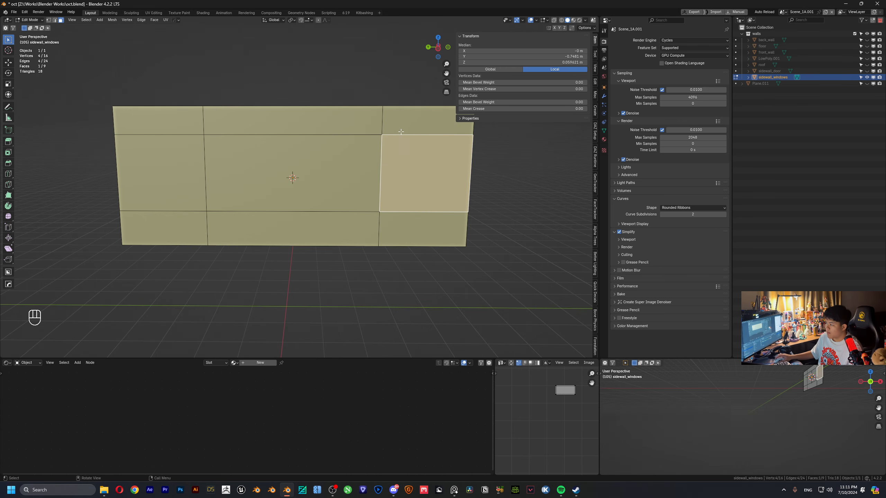
scroll(254, 148, "down", 2)
middle_click_drag(258, 158, 232, 153, "shift")
left_click(231, 154)
scroll(232, 155, "up", 2)
- Add a horizontal loop cut across the middle band and raise it about 0.8 m along Z to separate the upper windows
key("ctrl+r")
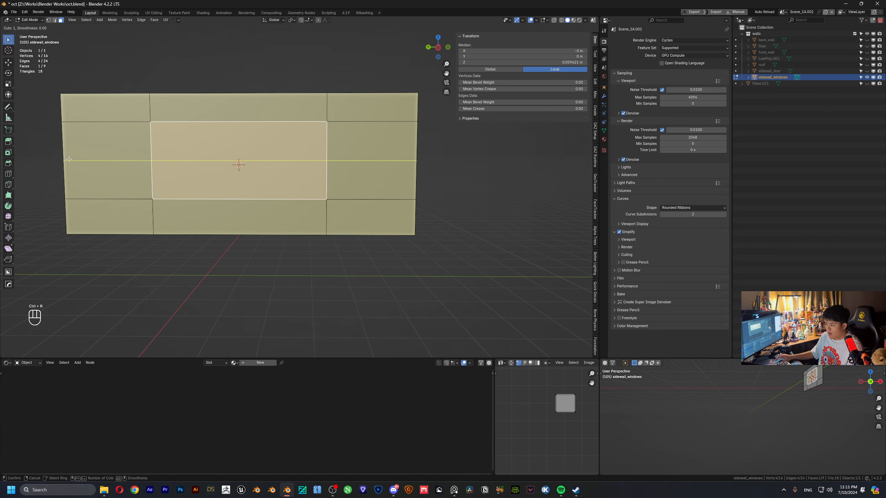
key("ctrl+r")
left_click(61, 167)
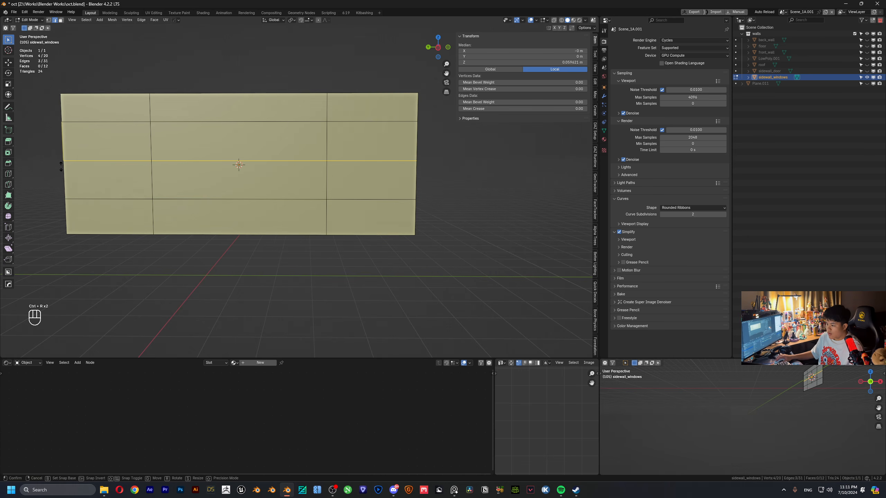
right_click(61, 167)
key("g")
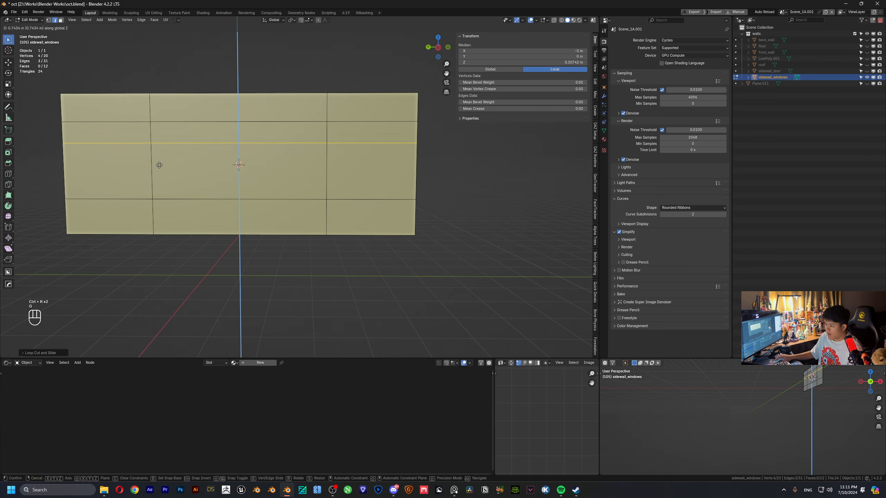
left_click(134, 178)
- Add a centred vertical loop cut to each of the two outer sections and to the central section
key("ctrl+r")
left_click(105, 95)
right_click(105, 95)
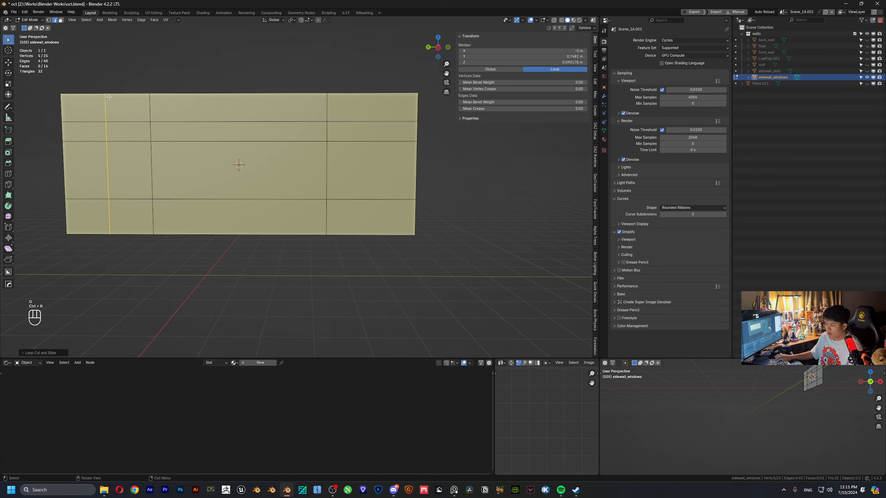
key("ctrl+r")
left_click(238, 95)
right_click(238, 95)
key("ctrl+r")
left_click(372, 104)
right_click(372, 105)
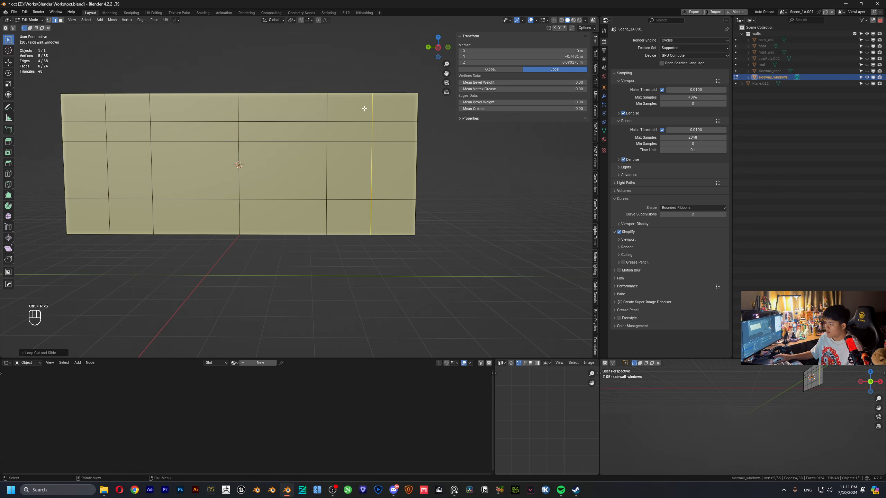
- Add a centred vertical loop cut to each half of the central section to complete eight columns
middle_click_drag(212, 157, 268, 148, "shift")
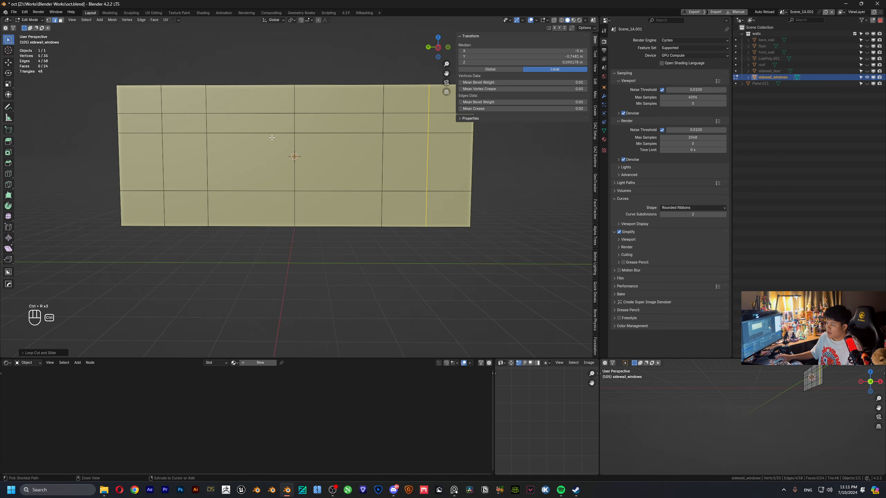
key("ctrl+r")
left_click(249, 154)
right_click(248, 154)
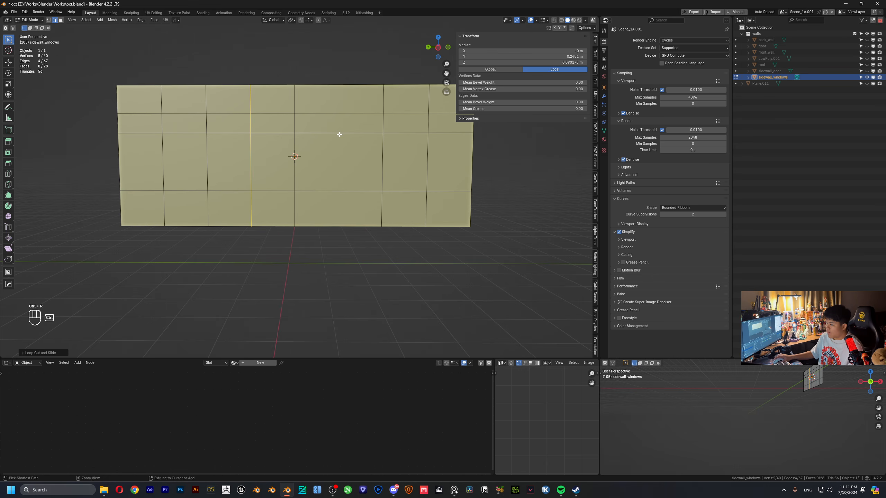
key("ctrl+r")
left_click(345, 82)
right_click(345, 82)
- Select groups of faces across the two window rows to examine how the windows divide along the wall
middle_click_drag(313, 123, 343, 148, "shift")
scroll(262, 134, "down", 2)
left_click(376, 142)
scroll(343, 149, "up", 2)
middle_click_drag(212, 163, 171, 177, "shift")
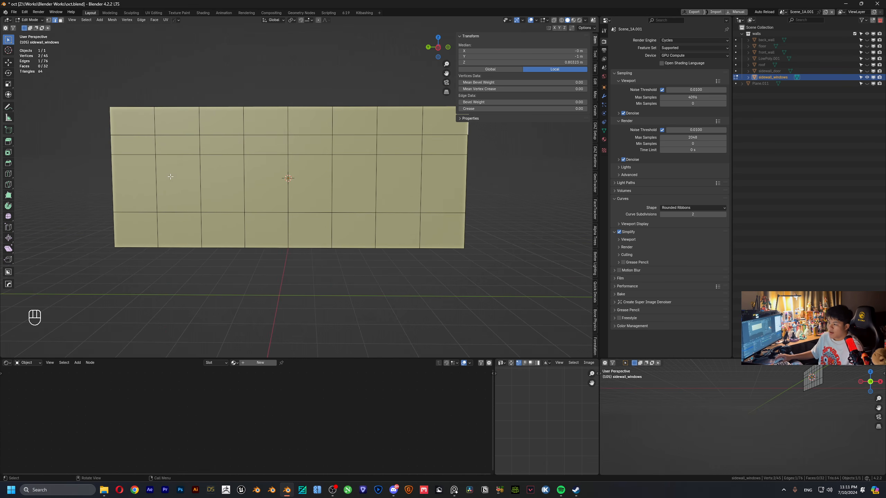
left_click(178, 154)
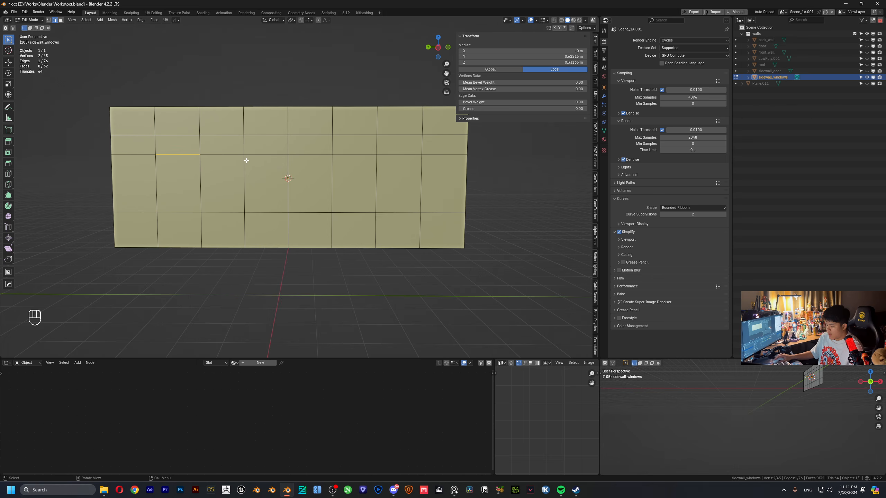
key("3")
key("4")
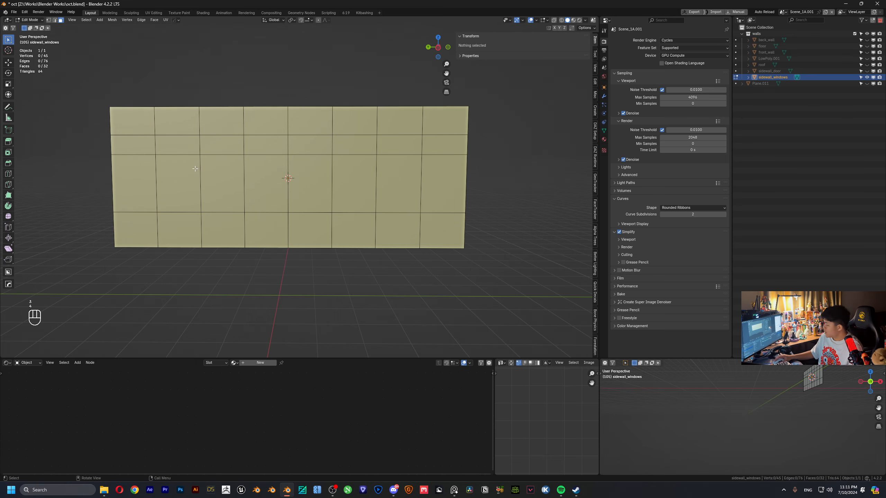
left_click_drag(145, 152, 240, 195)
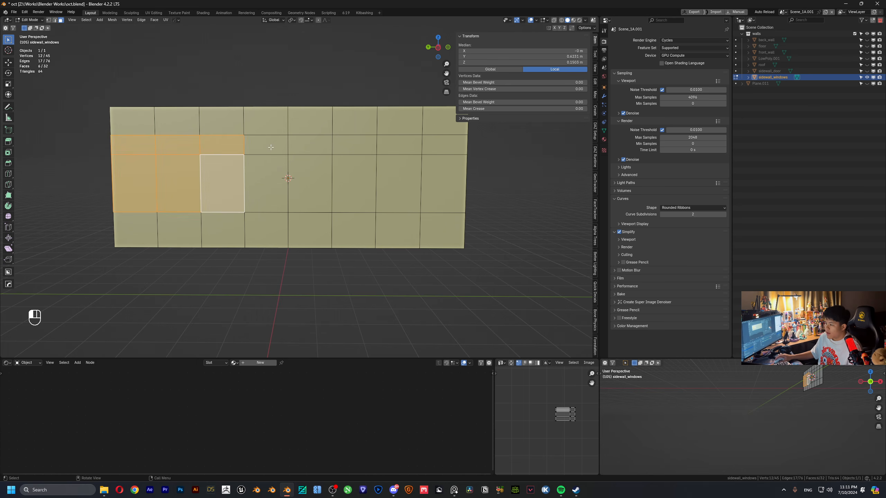
left_click_drag(271, 145, 352, 190)
left_click_drag(392, 147, 449, 189)
left_click_drag(121, 138, 187, 194, "shift")
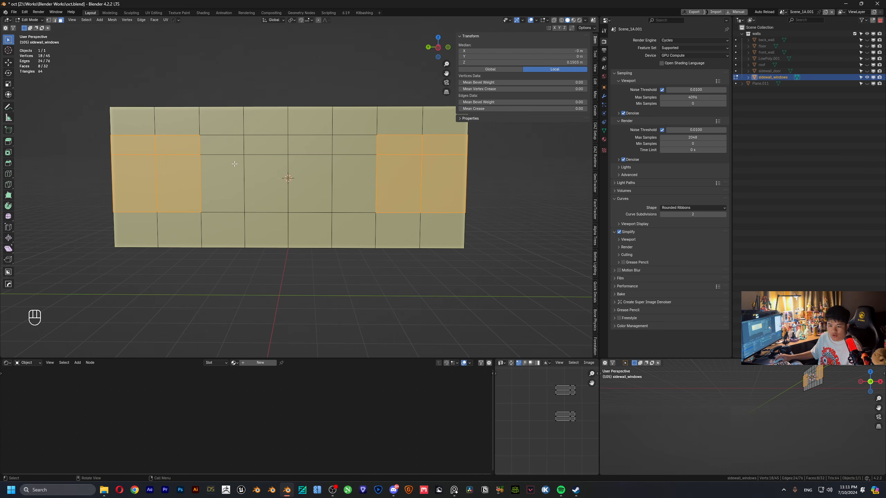
- Bevel the three vertical edge loops that separate the four window groups into narrow strips with an offset of about 0.02 m
left_click(206, 128)
key("2")
left_click(199, 121)
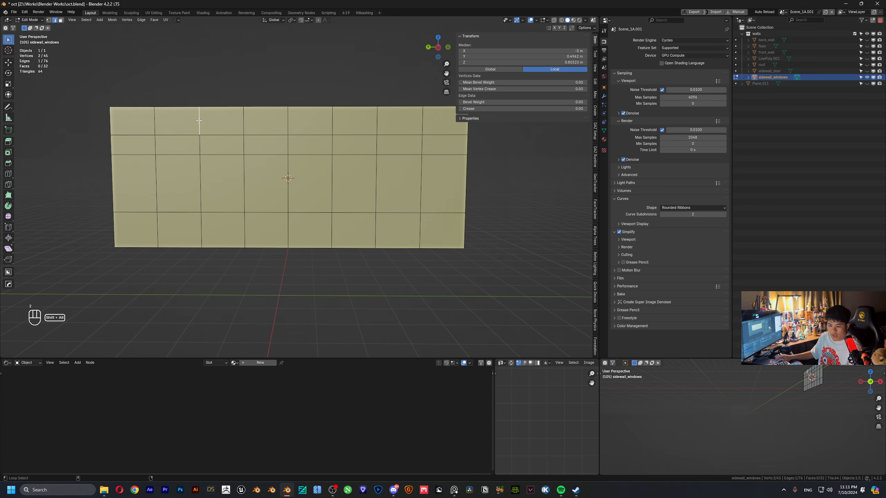
left_click(199, 121, "alt+shift")
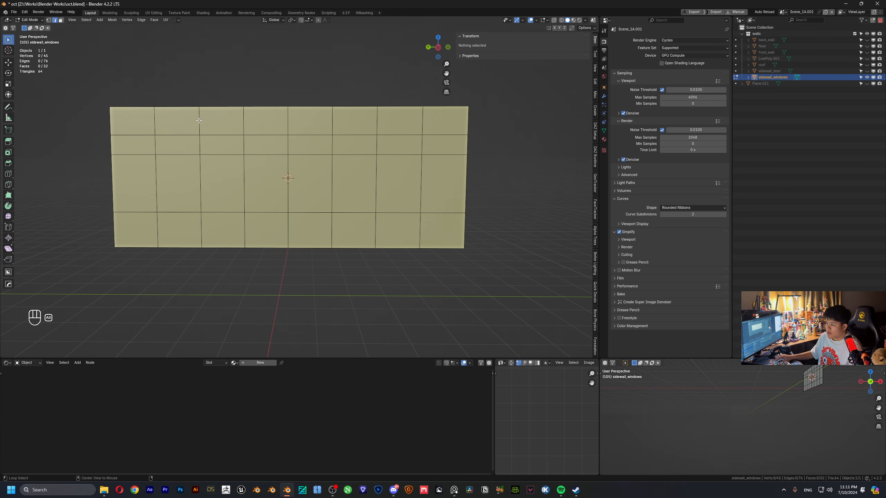
left_click(198, 121, "alt")
left_click(287, 127, "alt+shift")
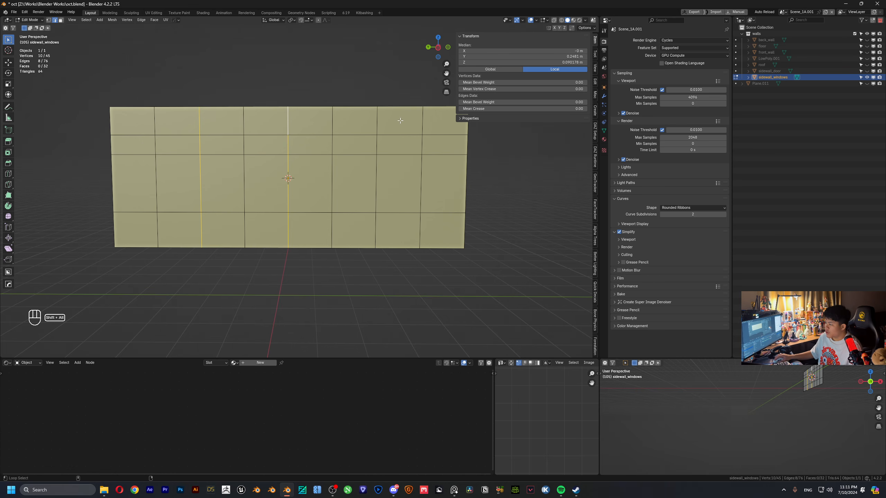
left_click(378, 118, "alt+shift")
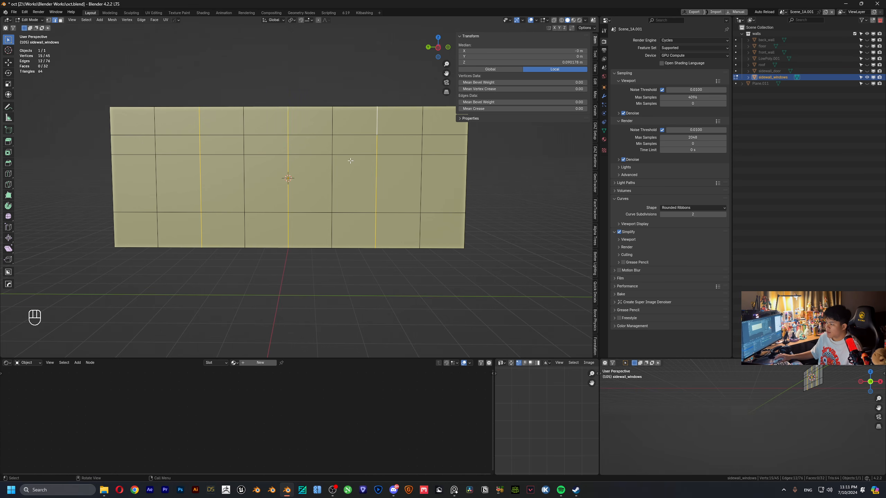
key("ctrl+b")
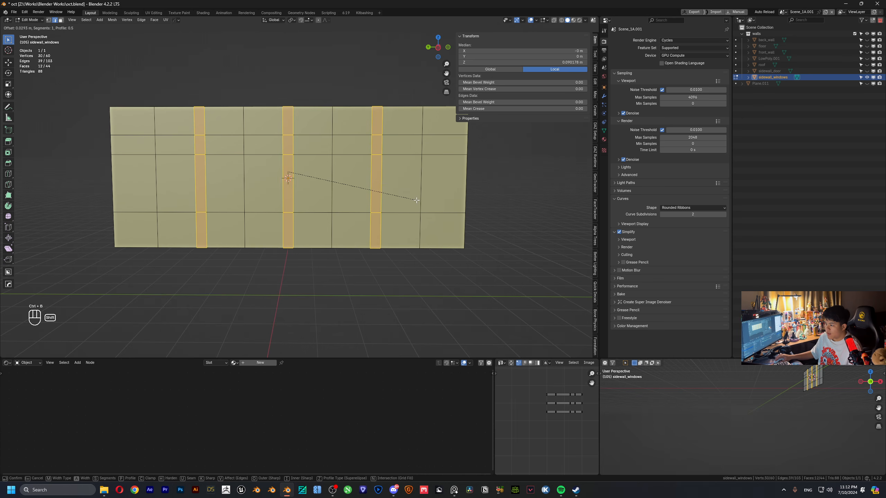
left_click(421, 198)
- Extrude the three bevelled vertical strips along the X axis so they project from the wall as pillars
scroll(284, 189, "down", 1)
middle_click_drag(284, 188, 286, 201)
key("e")
key("x")
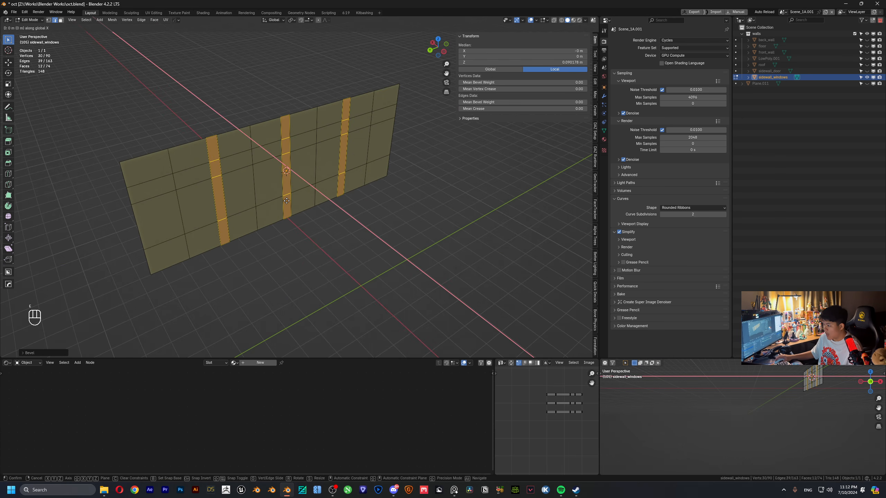
left_click(310, 230)
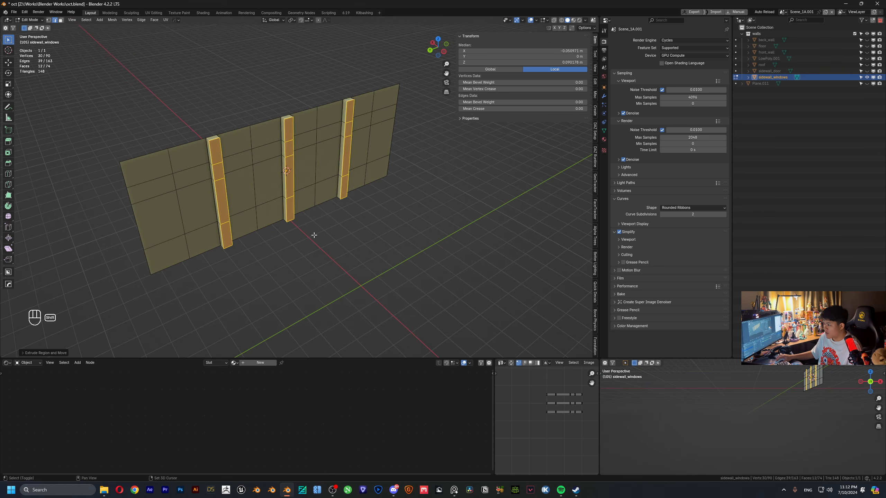
middle_click_drag(313, 233, 174, 146)
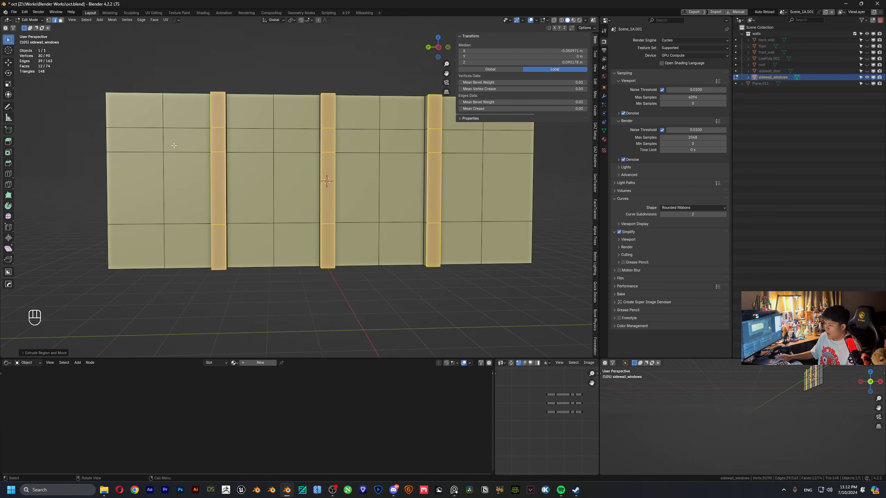
- Raise the upper horizontal edge loop along Z to a local height of about 0.73 m to enlarge the upper window row
left_click(117, 128)
left_click(117, 127, "alt")
key("g")
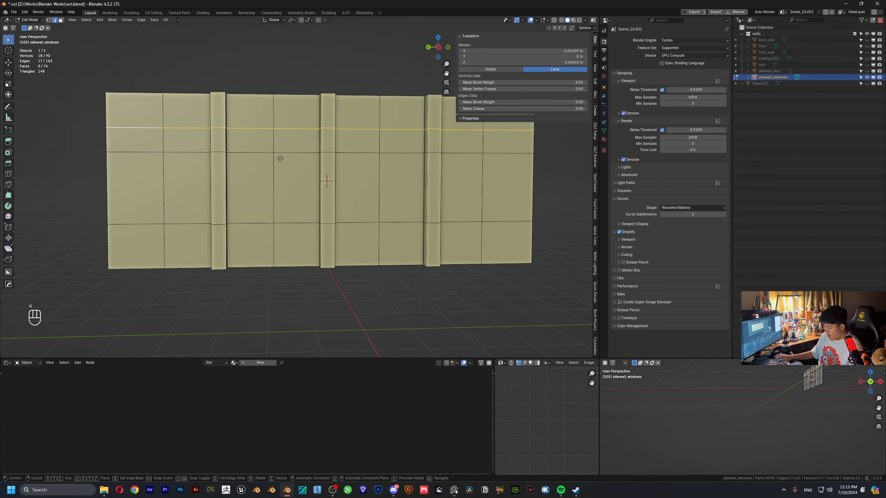
key("z")
left_click(273, 47)
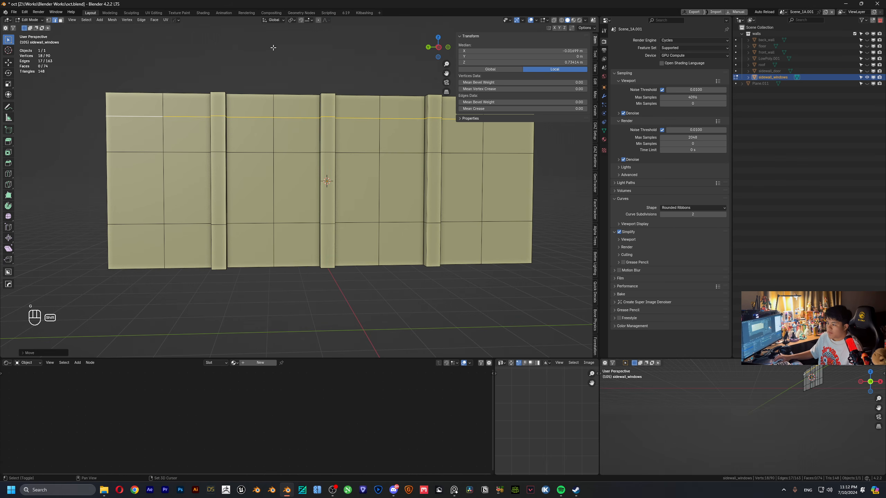
- Select the window faces in both rows across all four groups, leaving out the pillars
key("3")
left_click_drag(148, 139, 190, 176)
left_click_drag(262, 140, 313, 180, "shift")
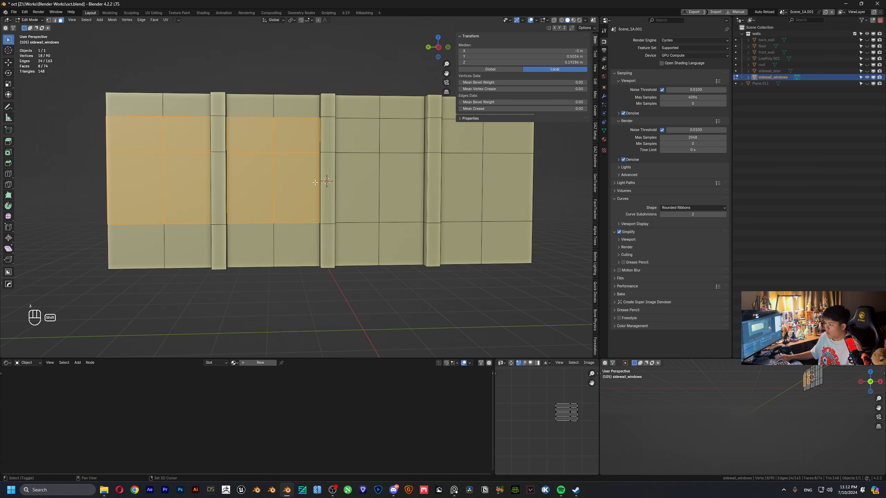
left_click_drag(364, 141, 411, 179, "shift")
left_click_drag(508, 139, 463, 181, "shift")
middle_click_drag(489, 161, 350, 211, "shift")
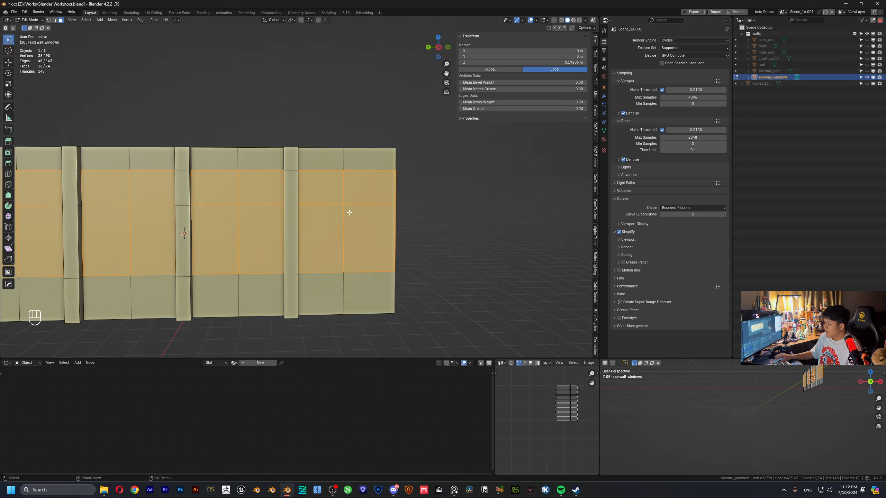
scroll(384, 203, "up", 4)
middle_click_drag(429, 192, 382, 199, "shift")
key("i")
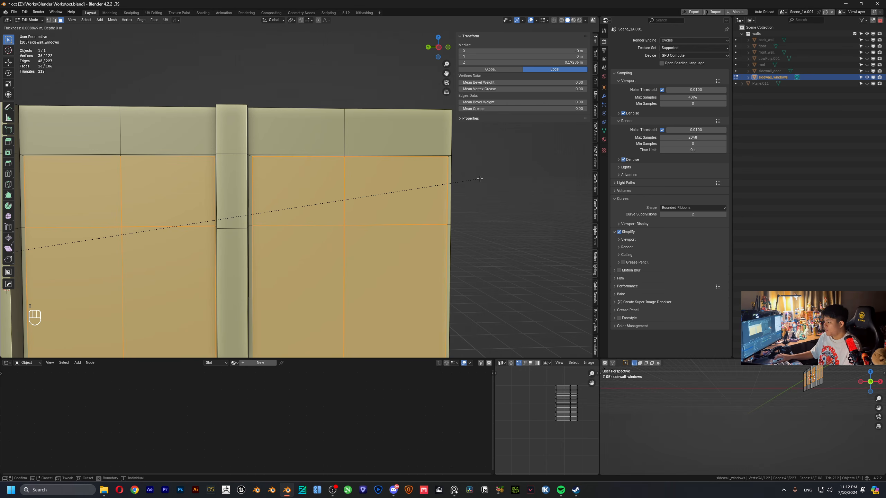
key("i")
left_click(480, 178)
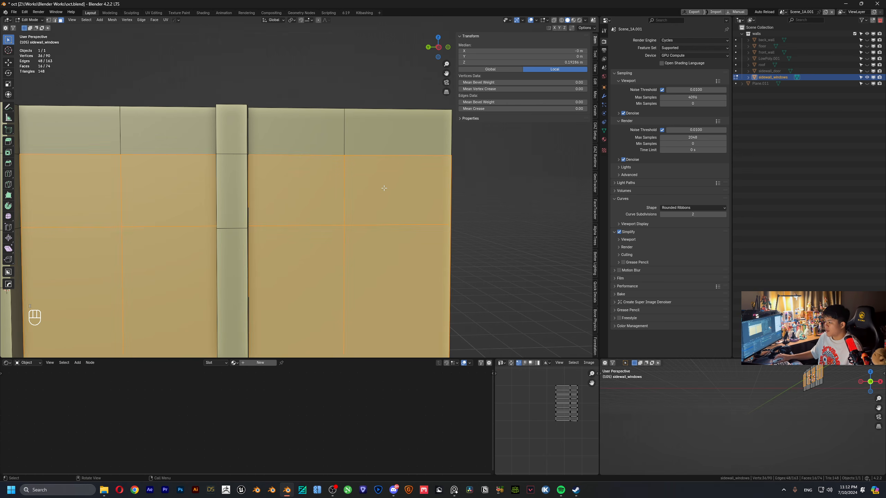
- Apply the scale of the window wall in object mode and return to editing its mesh
key("Tab")
key("ctrl+a")
left_click(327, 210)
key("Tab")
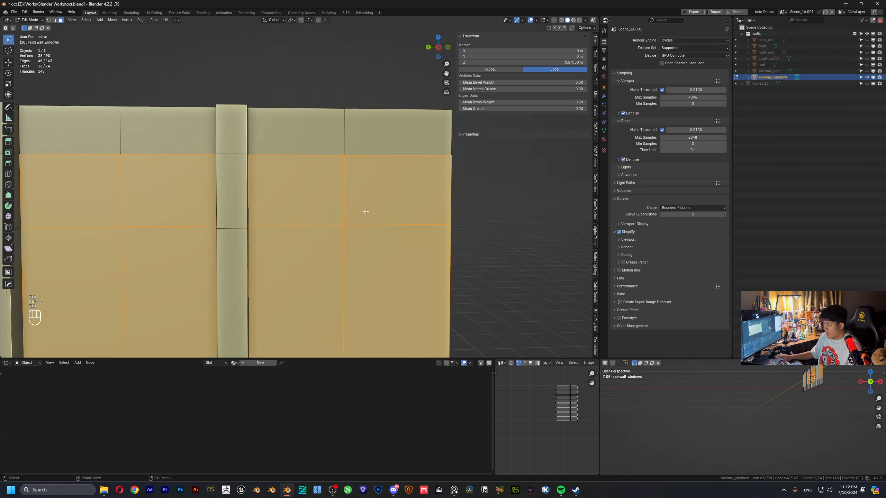
- Inset the selected window faces individually with a thickness of about 0.05 m to form the frames
key("i")
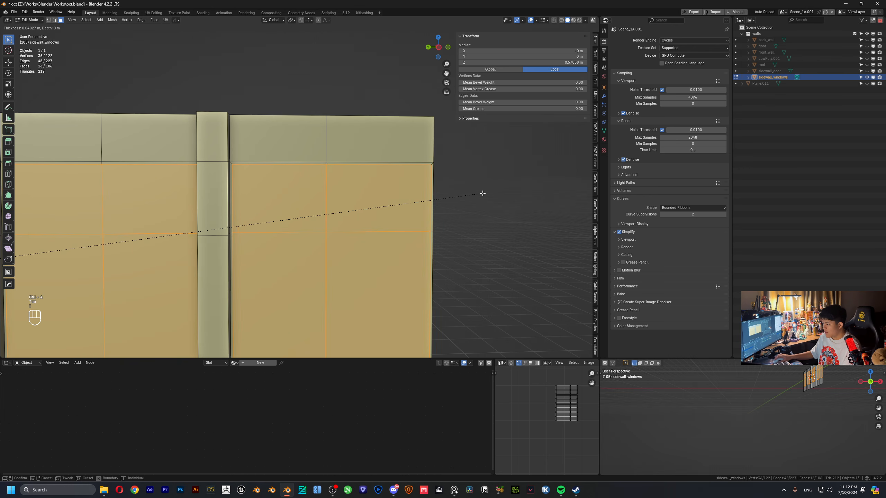
key("i")
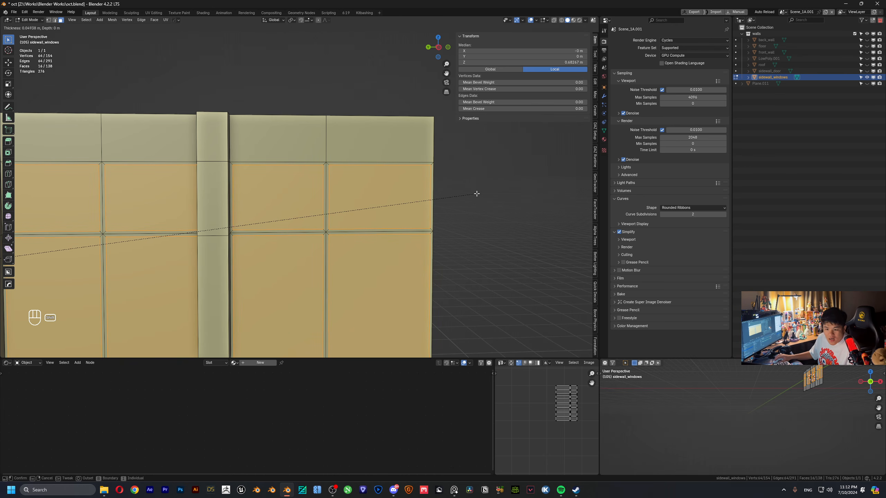
left_click(477, 195)
- Extrude the inset window faces about 0.08 m along X to recess the panes behind their frames
scroll(349, 210, "down", 4)
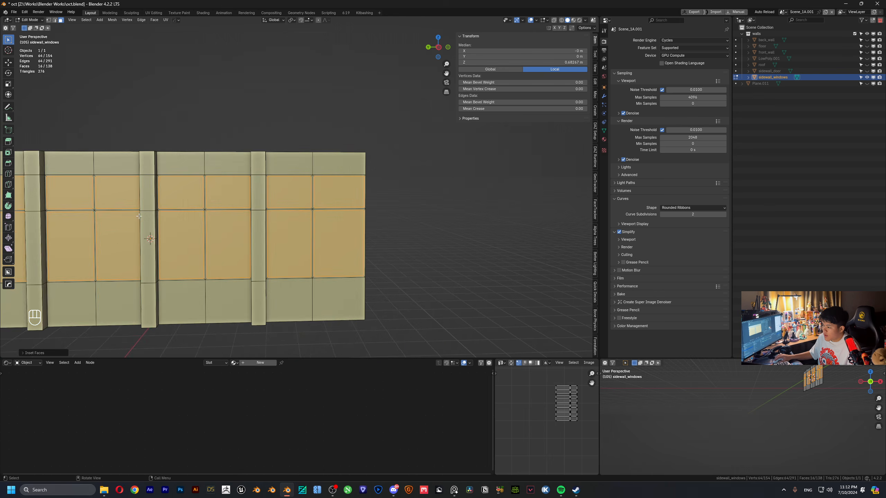
middle_click_drag(94, 218, 265, 196, "shift")
middle_click_drag(266, 196, 326, 215)
scroll(290, 215, "up", 2)
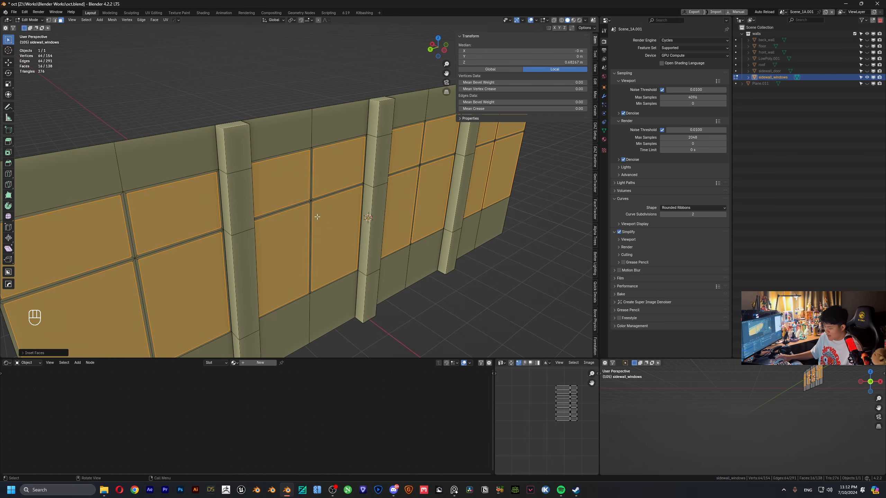
key("e")
key("x")
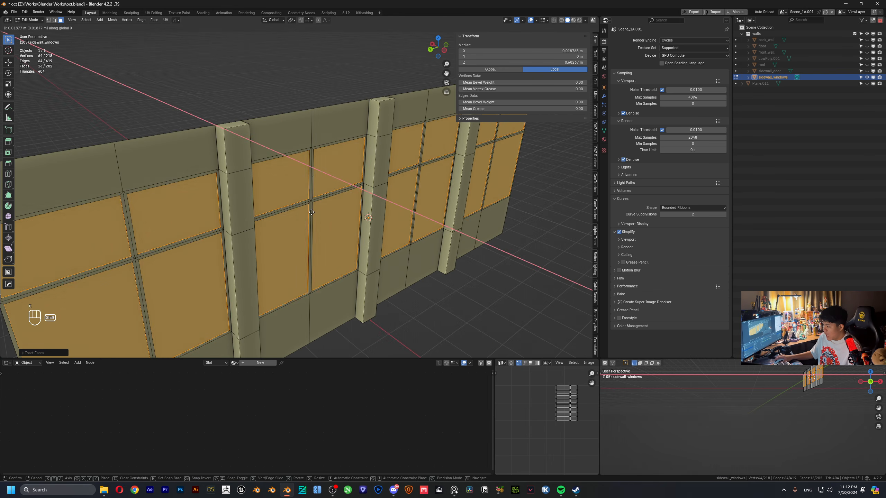
left_click(297, 200)
- Separate the selected window panes from the wall into their own object and return to object mode
scroll(297, 199, "down", 3)
middle_click_drag(297, 199, 326, 166, "shift")
scroll(405, 194, "up", 3)
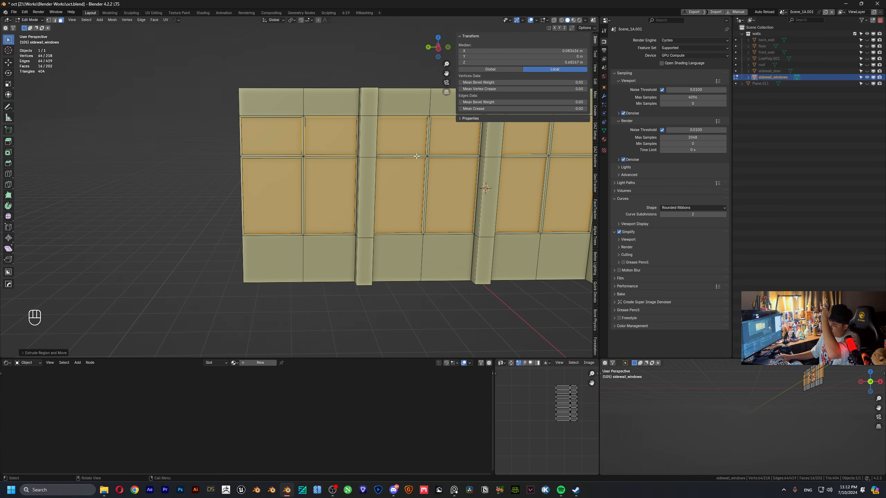
scroll(397, 198, "down", 1)
scroll(399, 195, "up", 1)
scroll(324, 200, "up", 2)
middle_click_drag(405, 180, 275, 185, "shift")
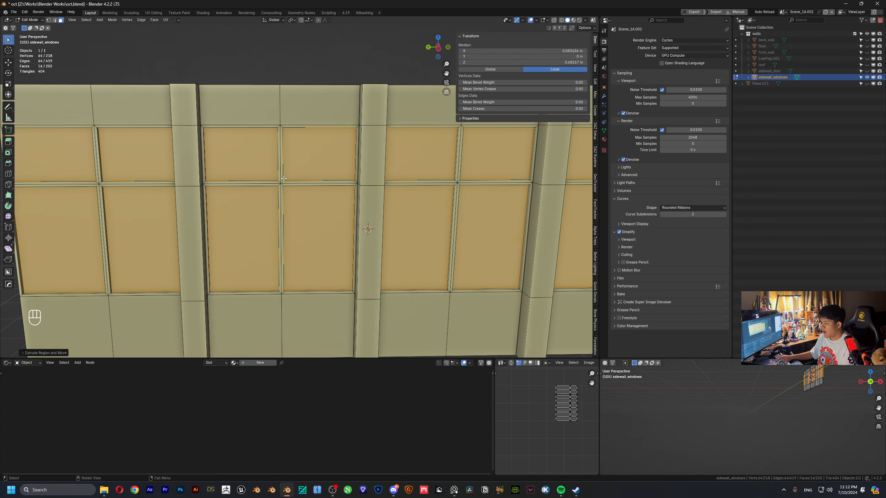
key("p")
left_click(283, 178)
key("Tab")
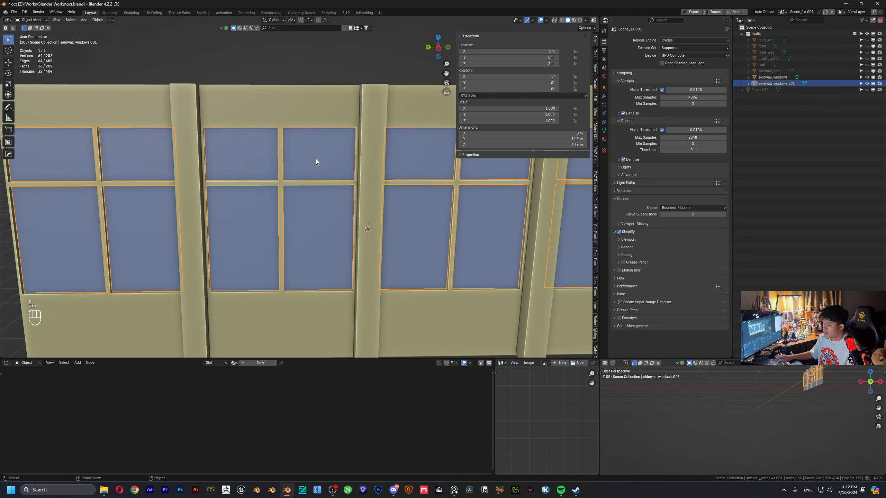
- Rename the separated panes object as windows_glass
key("F2")
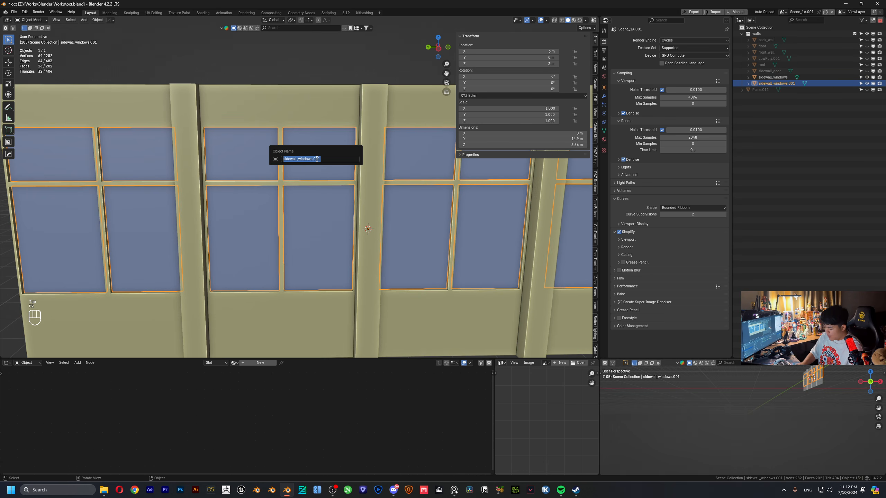
type("windows")
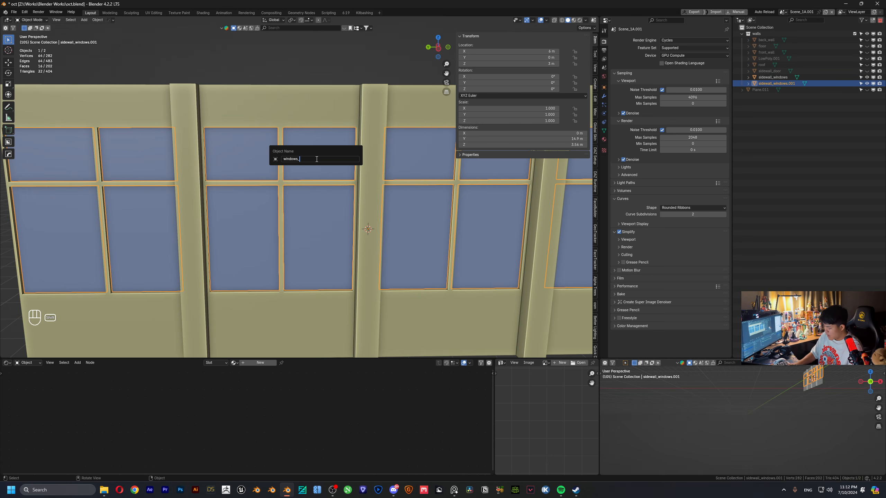
type("_glass")
key("Return")
- Compare the modelled window frames with the classroom window reference photos, examining the thin bars that divide each pane
scroll(316, 159, "down", 5)
middle_click_drag(340, 193, 284, 183)
scroll(284, 184, "up", 6)
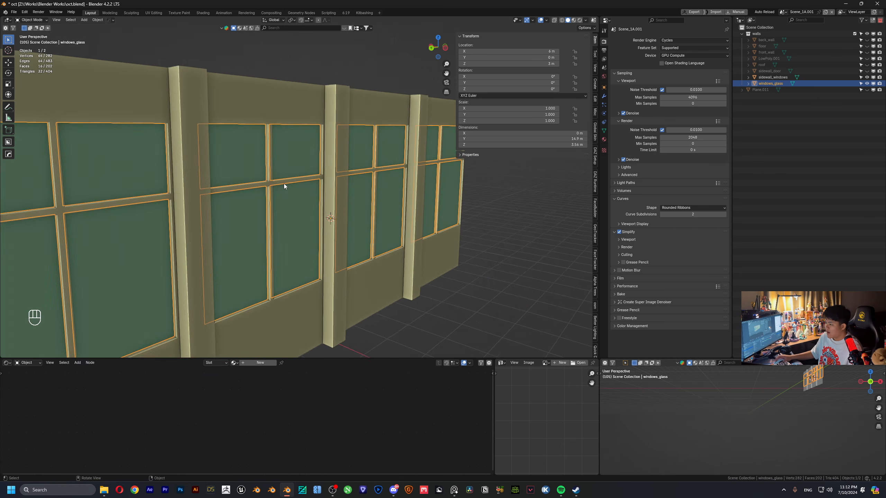
middle_click_drag(351, 185, 327, 177)
scroll(323, 181, "up", 3)
left_click(322, 181)
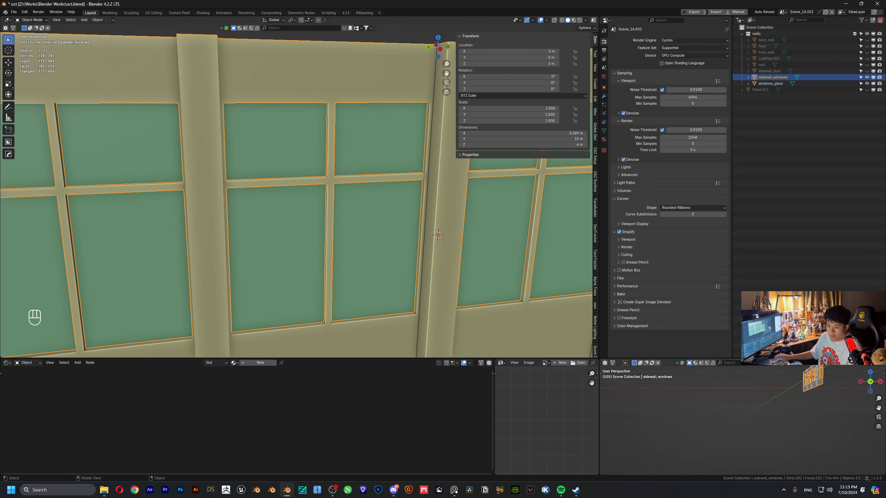
right_click_drag(0, 188, 399, 157)
middle_click_drag(366, 265, 296, 149)
scroll(384, 186, "up", 3)
scroll(338, 192, "up", 2)
middle_click_drag(439, 113, 339, 156)
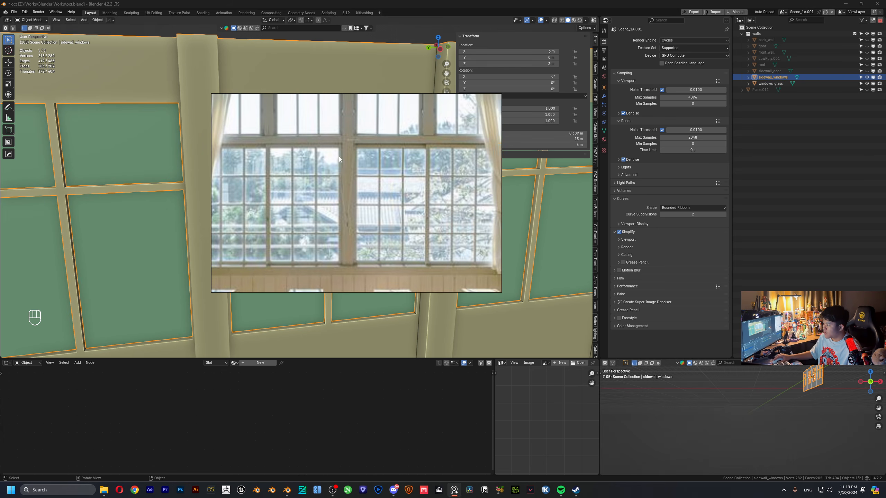
middle_click_drag(465, 106, 379, 165)
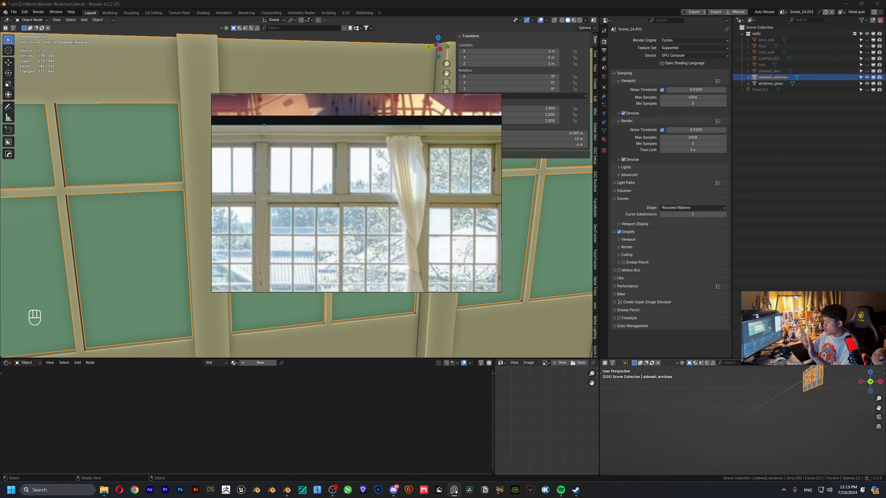
right_click_drag(411, 137, 0, 139)
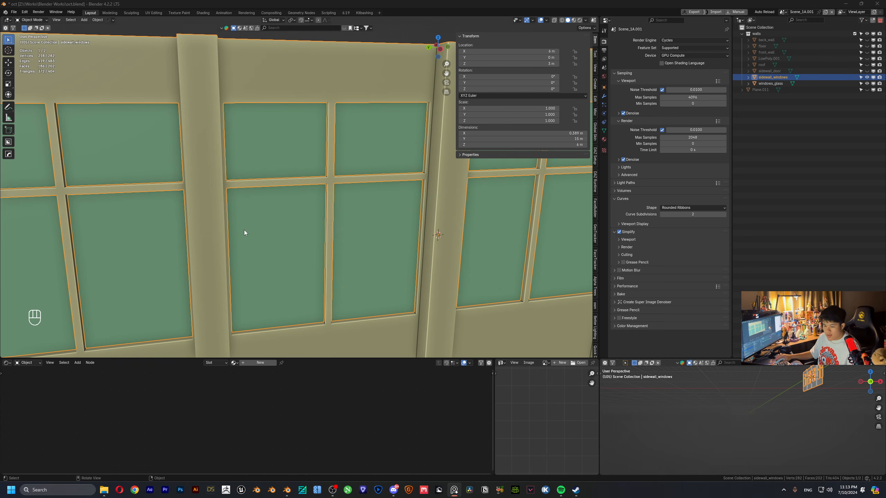
- Examine the windows_glass panes up close in edit mode, checking how they meet the surrounding frame bars
scroll(244, 230, "down", 5)
scroll(319, 197, "up", 6)
left_click(251, 170)
middle_click_drag(251, 171, 260, 170)
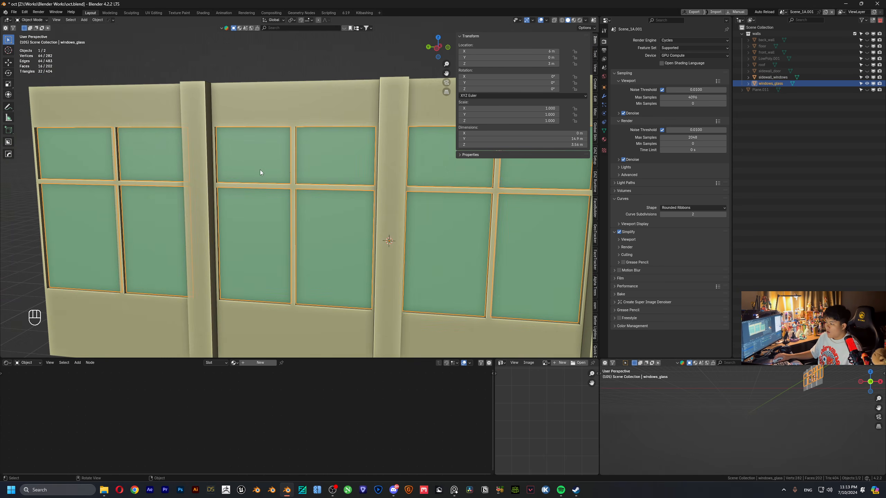
scroll(260, 169, "up", 3)
key("Tab")
middle_click_drag(333, 191, 352, 220)
scroll(309, 205, "up", 3)
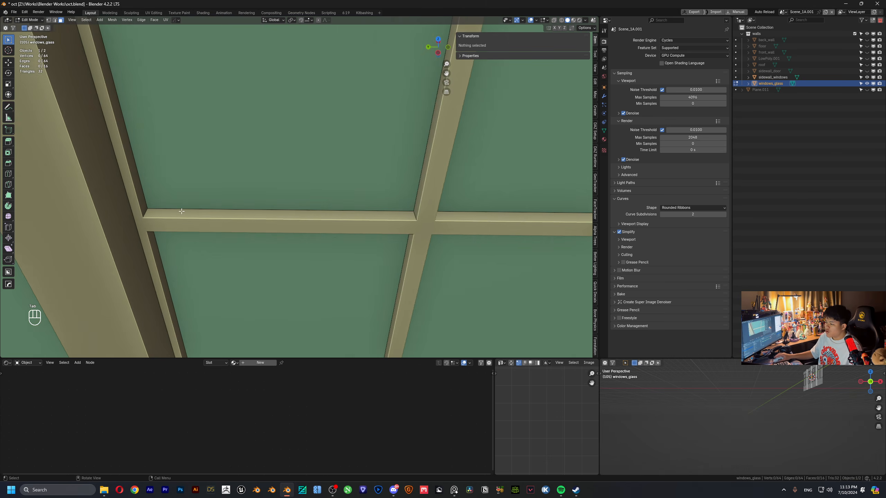
scroll(261, 213, "down", 3)
middle_click_drag(238, 216, 273, 179, "shift")
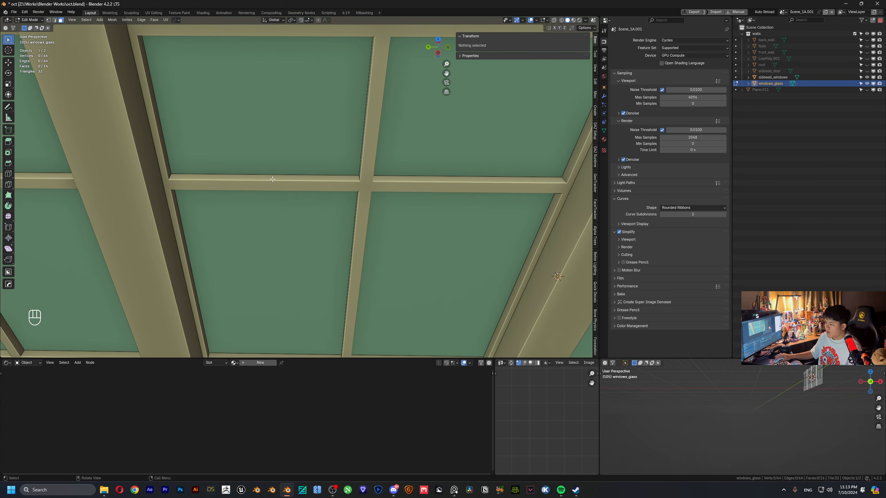
- In the sidewall_windows mesh, select the upper face of a window's horizontal bar and snap the 3D cursor to it
key("Tab")
left_click(369, 189)
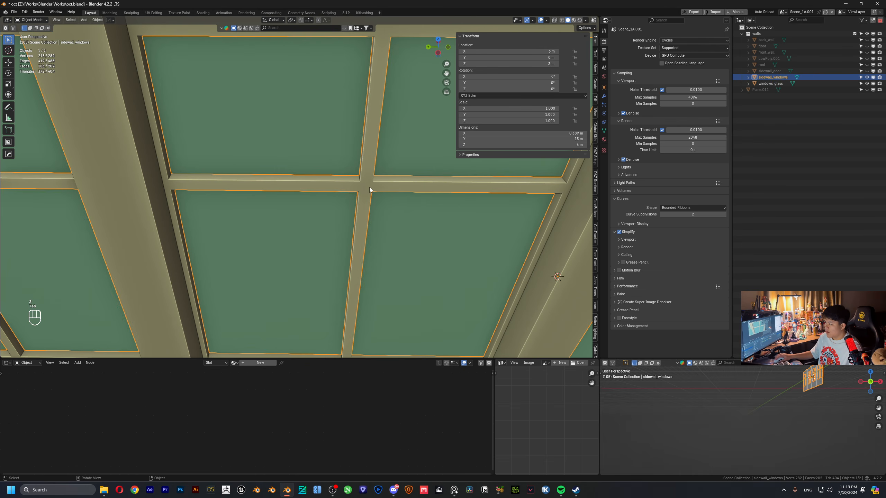
key("Tab")
left_click(264, 179)
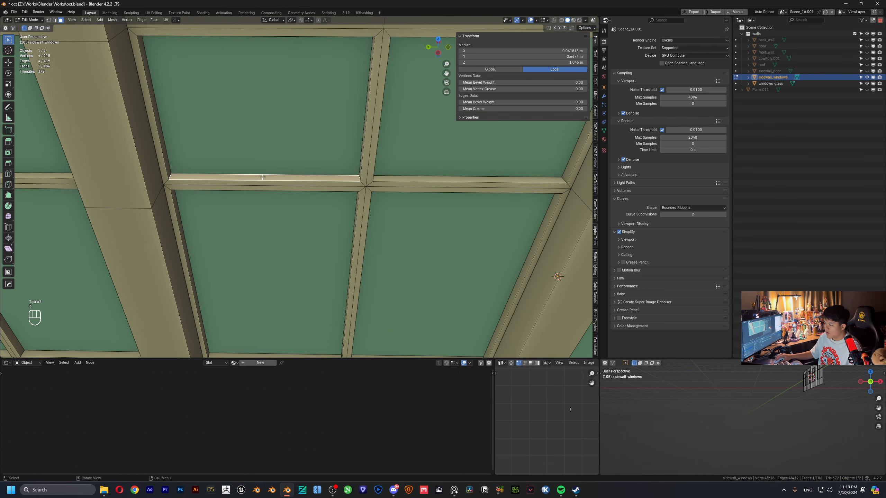
key("shift+s")
left_click(273, 223)
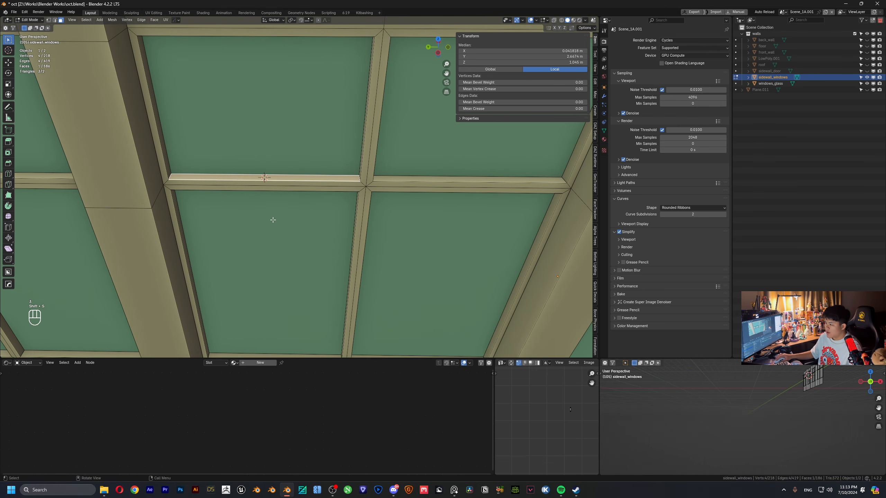
- Add a cube at the 3D cursor, separate it into its own object and set its origin to its geometry
key("shift+a")
key("shift+a")
left_click(312, 209)
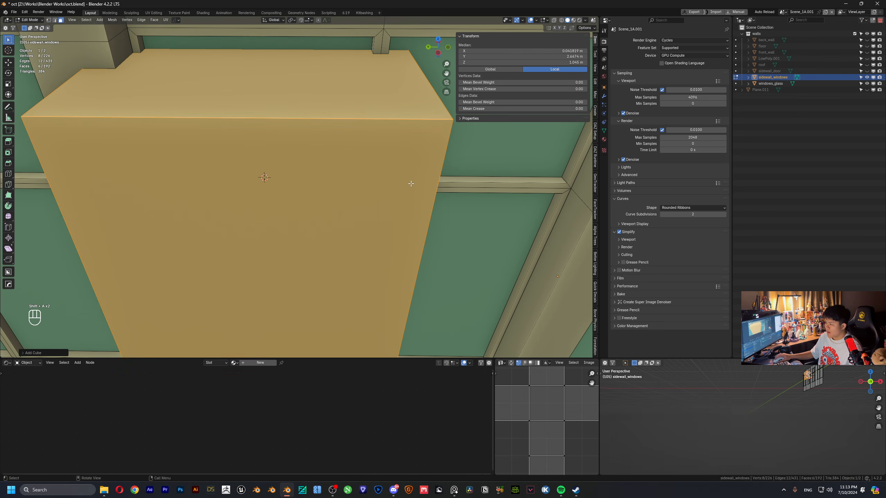
key("p")
key("s")
key("Tab")
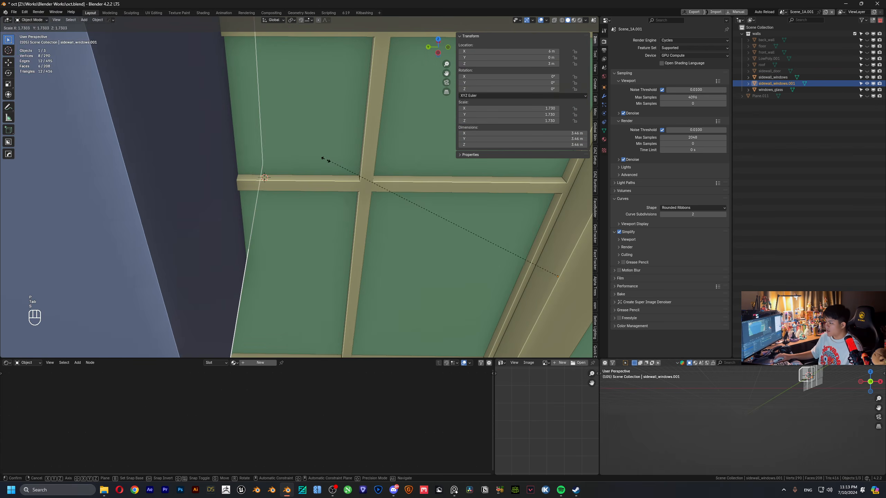
key("F3")
left_click(335, 182)
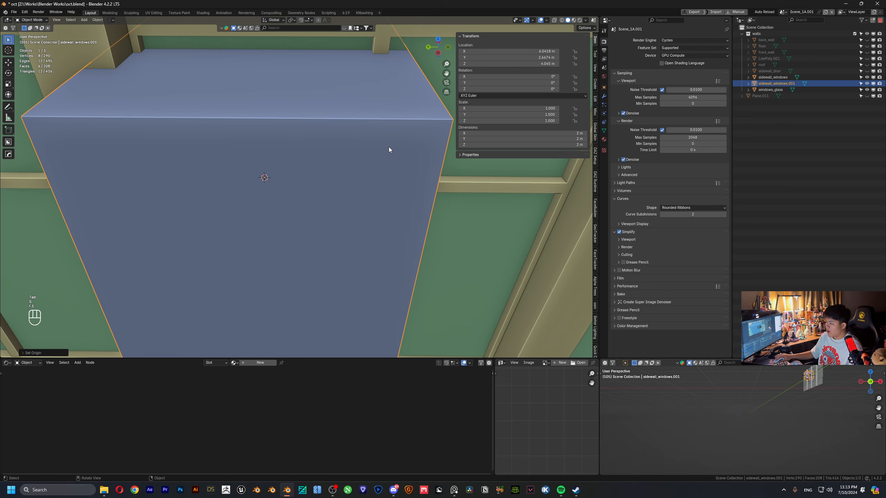
- Scale the cube down to a small block about 0.05 m by 0.04 m by 0.12 m on the horizontal bar
key("s")
left_click(273, 172)
middle_click_drag(273, 172, 320, 158)
scroll(267, 174, "up", 3)
scroll(273, 172, "down", 2)
key("s")
key("x")
left_click(285, 163)
key("s")
key("x")
key("y")
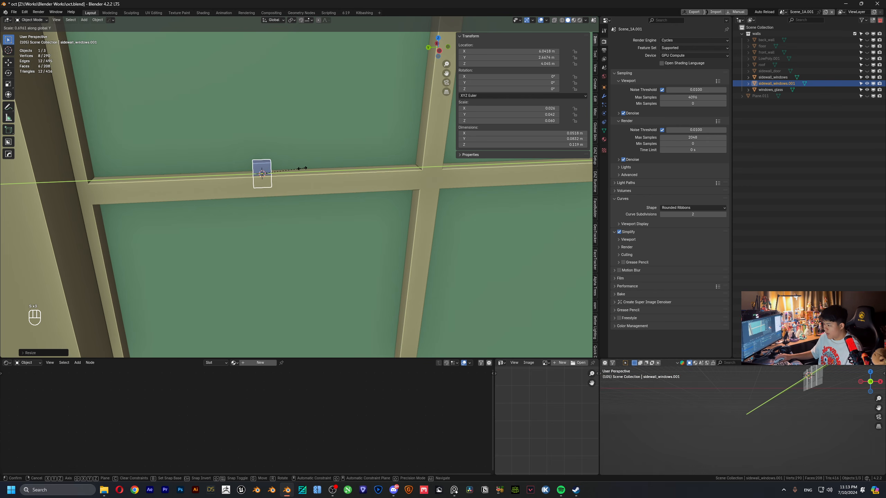
left_click(284, 171)
mouse_move(283, 171)
middle_mouse_down()
mouse_move(288, 156)
mouse_move(296, 170)
middle_mouse_up()
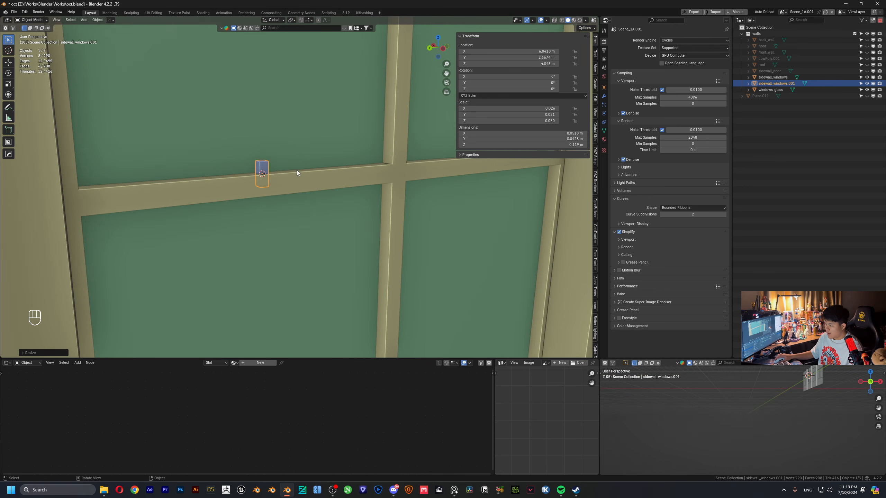
- Raise the small block along Z so it stands on the window's horizontal bar
key("g")
key("z")
left_click(290, 76)
middle_click_drag(289, 76, 259, 130)
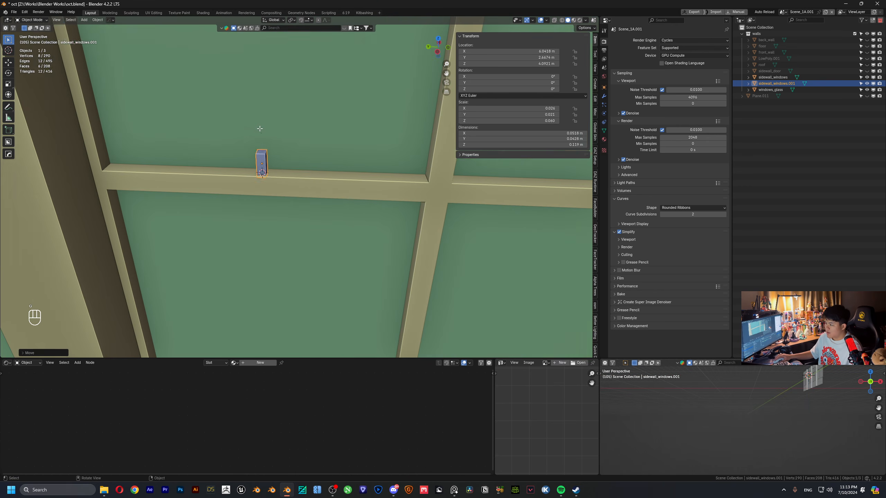
- Pull the block's top face up along Z to form a thin vertical bar about 1.2 m tall spanning the upper pane
key("Tab")
key("3")
left_click(261, 152)
scroll(310, 168, "down", 5)
middle_click_drag(310, 168, 249, 152)
key("g")
key("z")
left_click(344, 167)
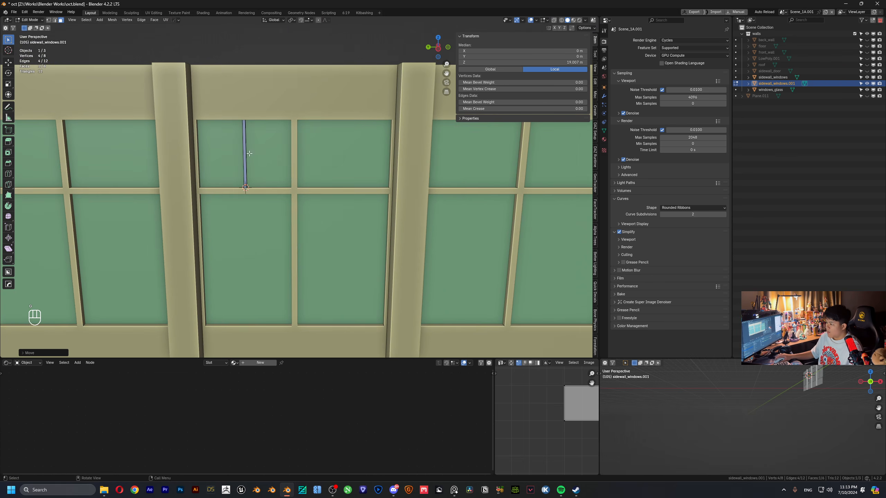
- Duplicate the thin bar along Y and centre the copy in the neighbouring upper pane of the same window bay
scroll(234, 150, "up", 1)
key("l")
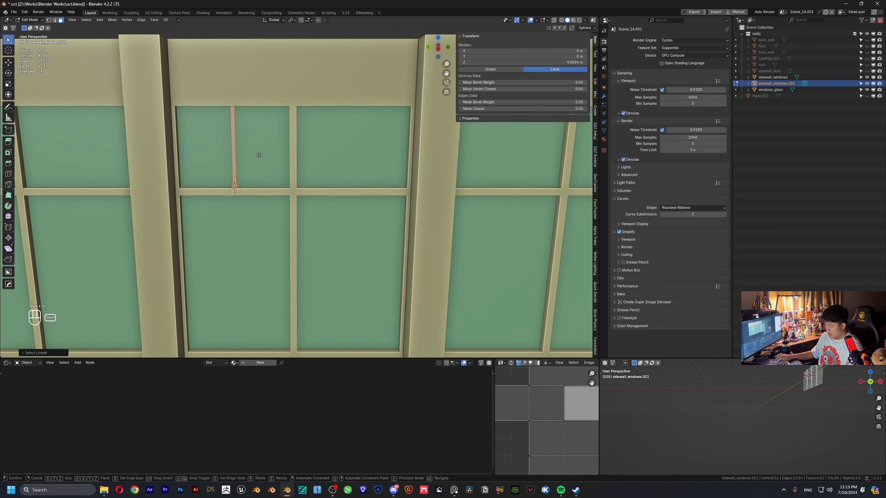
key("shift+d")
key("y")
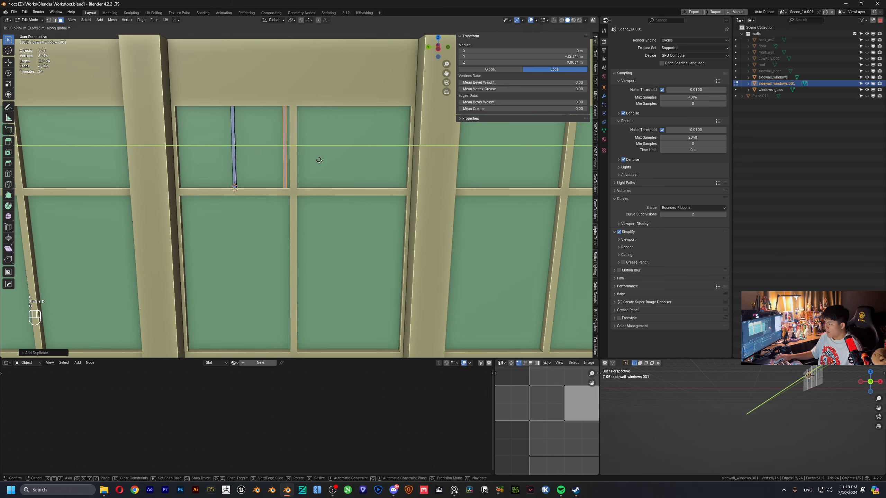
left_click(382, 152)
middle_click_drag(381, 152, 429, 81)
left_click(439, 48)
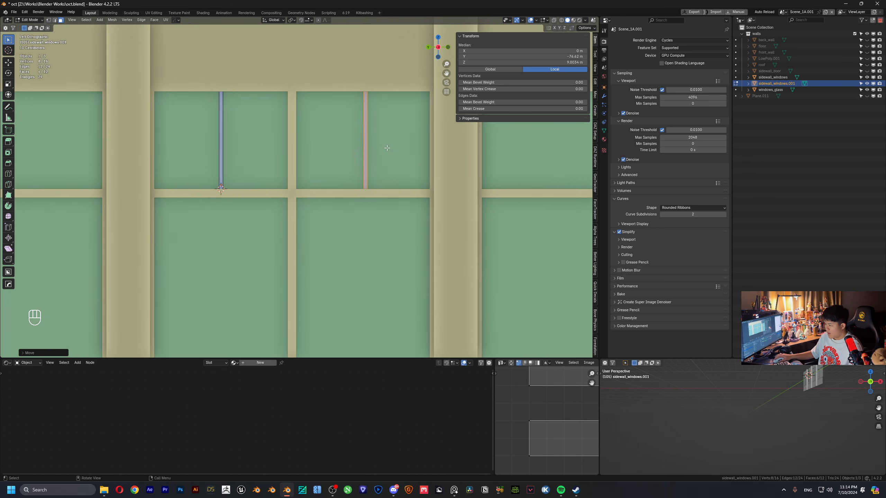
key("g")
key("y")
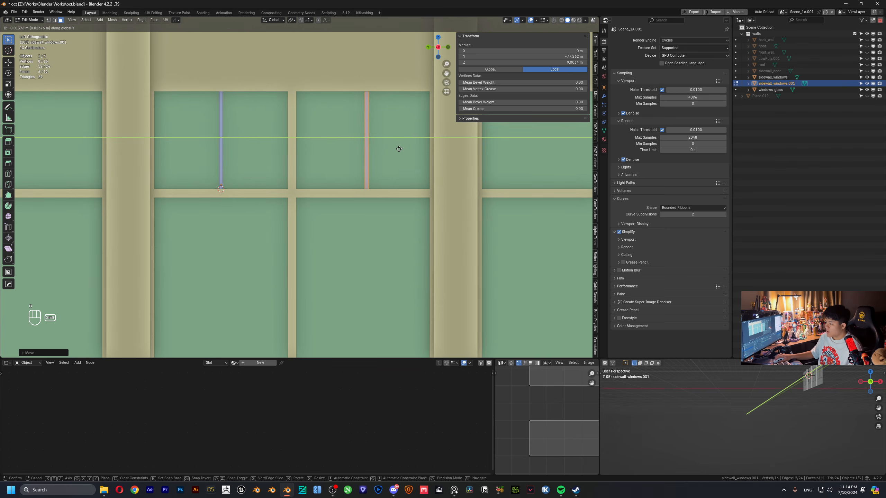
left_click(399, 149)
- Duplicate both thin bars about 3.8 m along Y into the upper panes of the adjacent end bay
scroll(248, 167, "down", 2)
middle_click_drag(249, 168, 389, 172, "shift")
key("l")
scroll(331, 165, "down", 2)
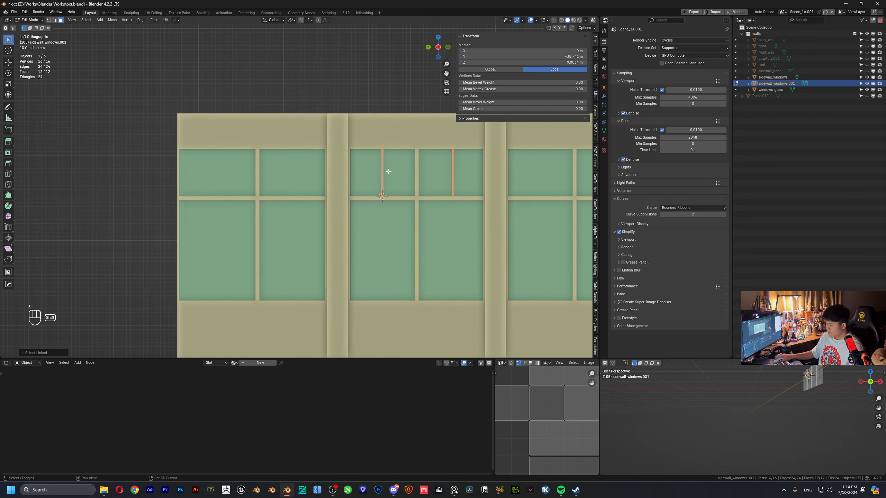
key("g")
key("y")
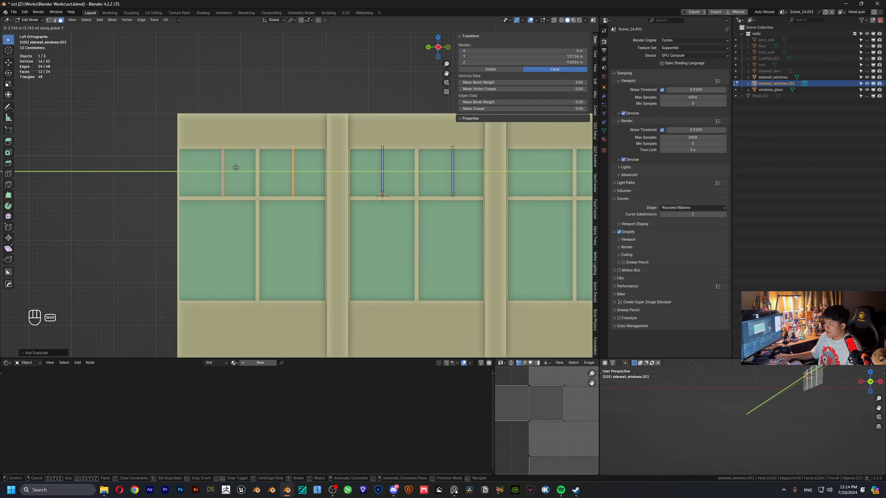
left_click(237, 166)
- Shift only the outermost thin bar along Y to centre it in the wall's wider end pane
key("alt+a")
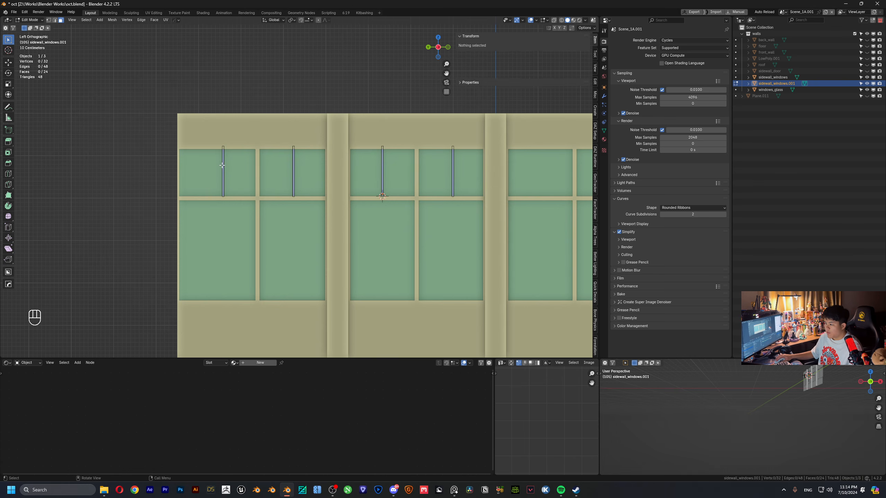
key("l")
key("g")
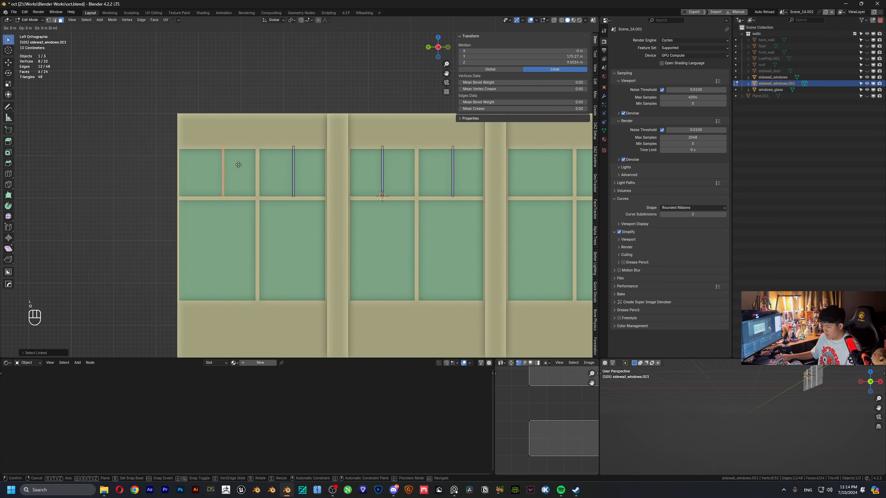
key("y")
left_click(185, 163)
- Duplicate the end bay's two thin bars along Y and place the copies in the opposite end bay's upper panes
middle_click_drag(286, 169, 282, 170, "shift")
scroll(288, 170, "down", 4)
key("shift+l")
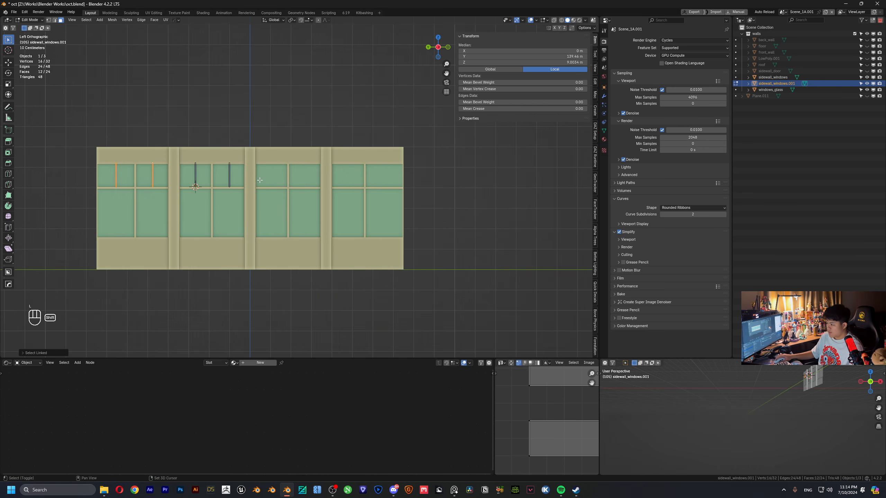
key("f")
key("g")
key("ctrl+z")
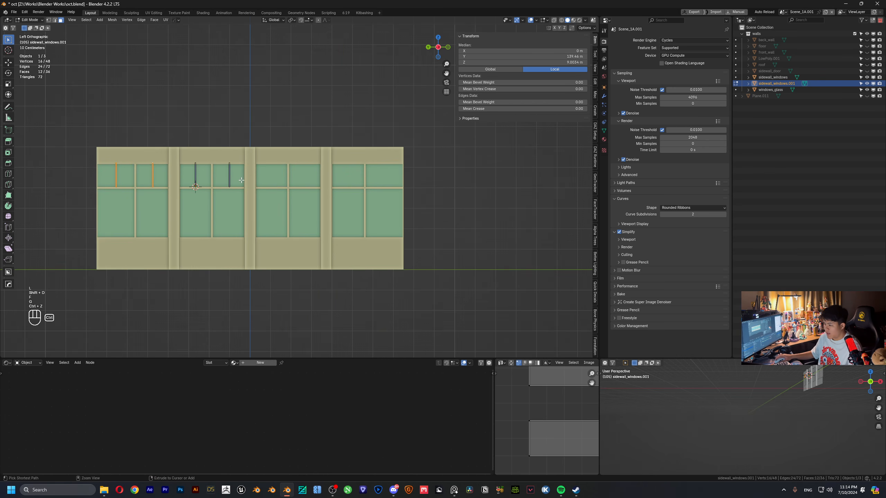
key("g")
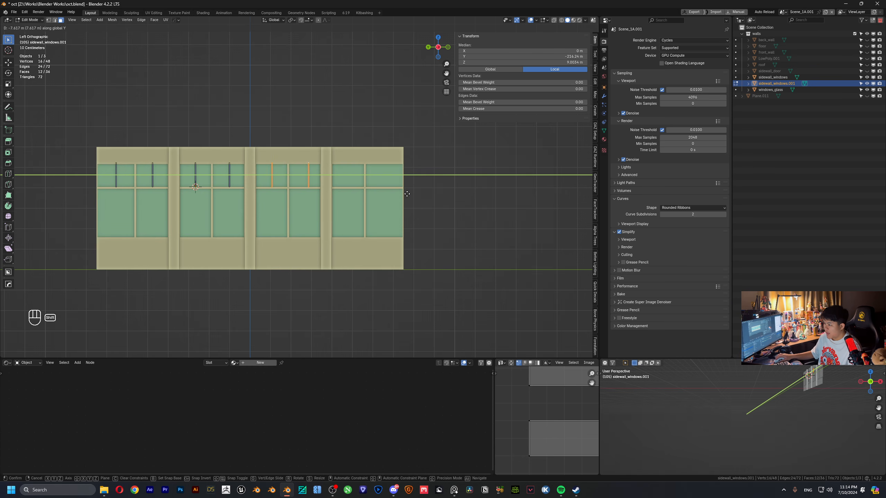
left_click(407, 194)
key("g")
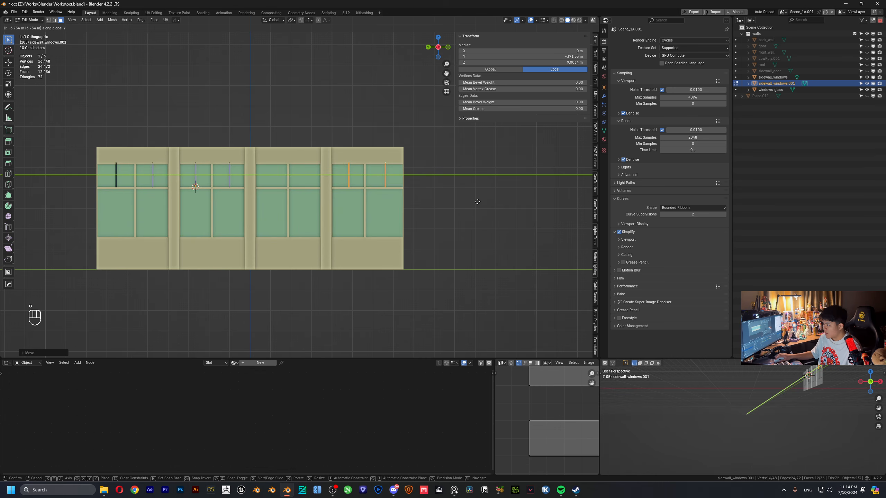
left_click(477, 201)
- Duplicate the second bay's two thin bars about 3.7 m along Y into the empty third bay's upper panes
scroll(255, 176, "up", 2)
left_click(198, 167)
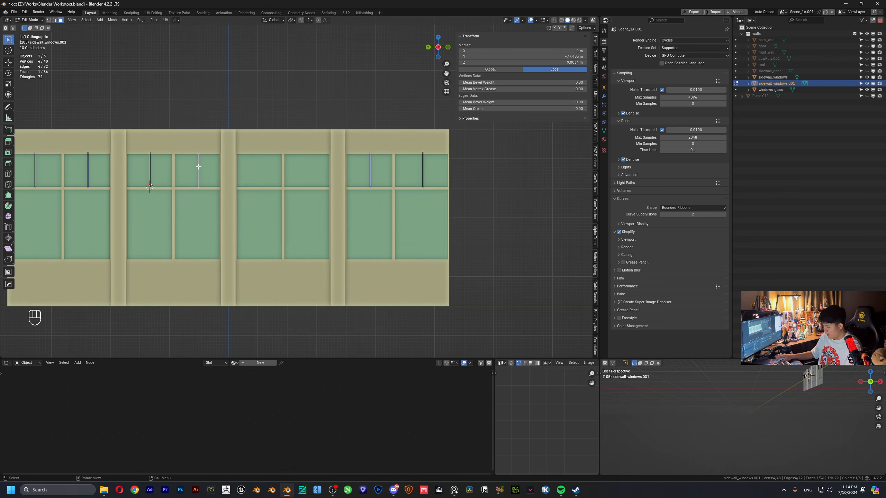
key("ctrl+l")
key("l")
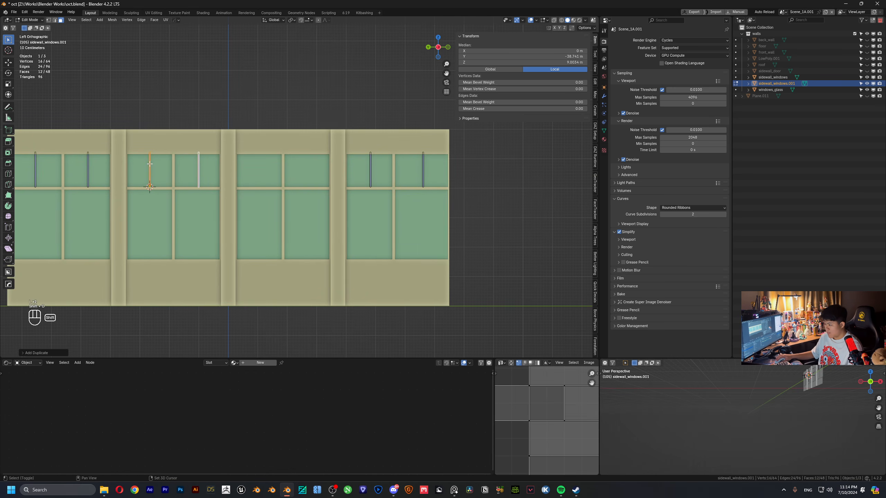
key("g")
key("y")
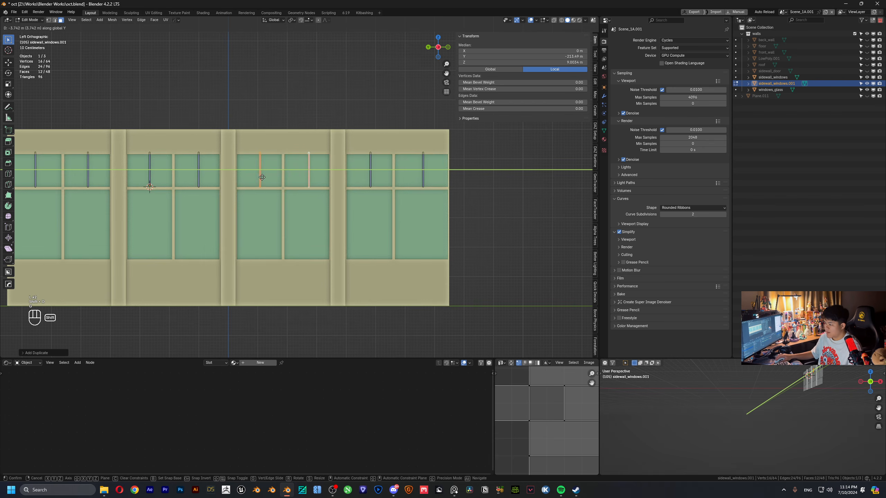
left_click(251, 177)
- Return to object mode and inspect the thin bars across all the window bays from several angles
scroll(309, 74, "down", 1)
middle_click_drag(309, 73, 311, 124)
scroll(284, 136, "up", 4)
key("Tab")
scroll(364, 149, "down", 3)
left_click(348, 110)
scroll(347, 115, "up", 2)
middle_click_drag(310, 124, 301, 154)
scroll(261, 167, "up", 2)
scroll(321, 162, "down", 4)
scroll(191, 163, "up", 2)
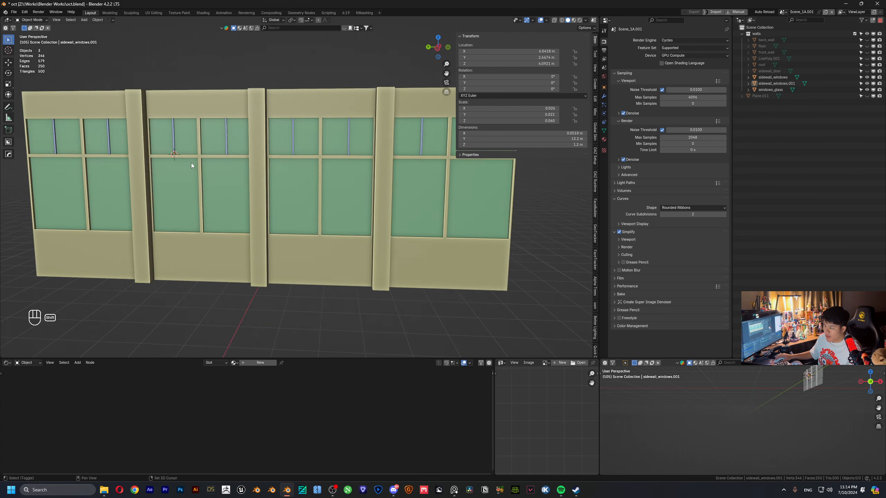
scroll(276, 162, "down", 3)
scroll(340, 164, "up", 4)
scroll(341, 161, "down", 6)
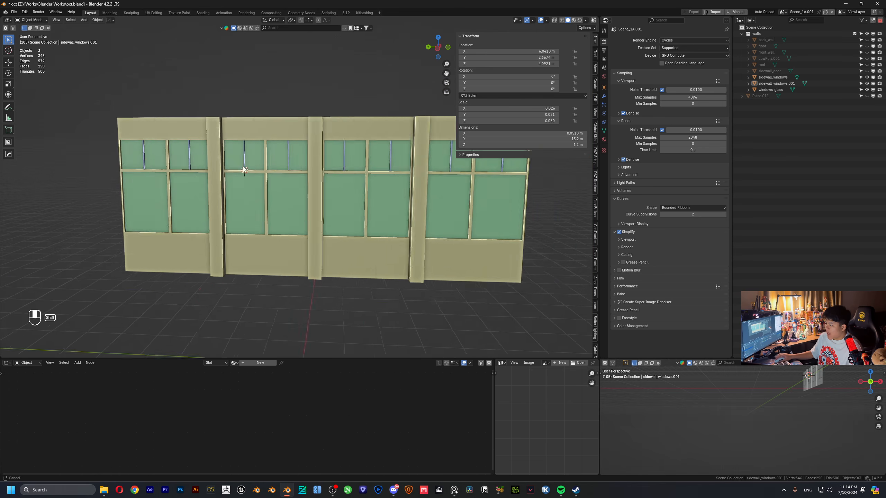
- Join the thin bars object into sidewall_windows
scroll(328, 167, "up", 2)
left_click_drag(340, 170, 346, 138)
key("ctrl+j")
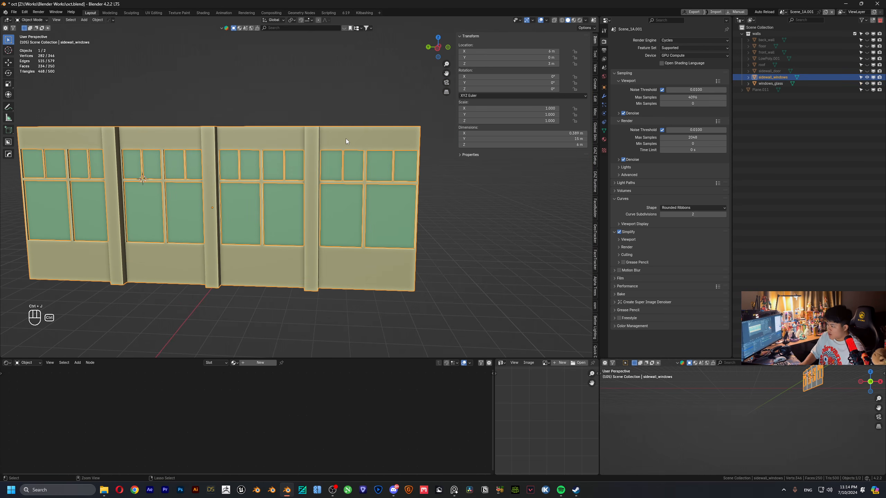
- Reveal all hidden classroom objects and hide the back wall to open up the view inside the room
middle_click_drag(339, 111, 296, 154)
left_click(297, 154)
key("alt+h")
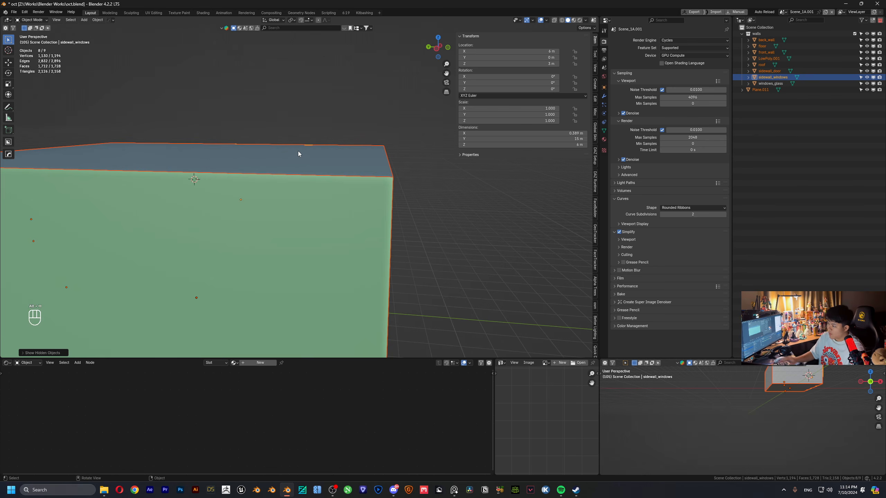
scroll(298, 151, "down", 4)
middle_click_drag(291, 220, 287, 168)
left_click(269, 204)
key("h")
scroll(270, 204, "up", 5)
scroll(351, 215, "up", 3)
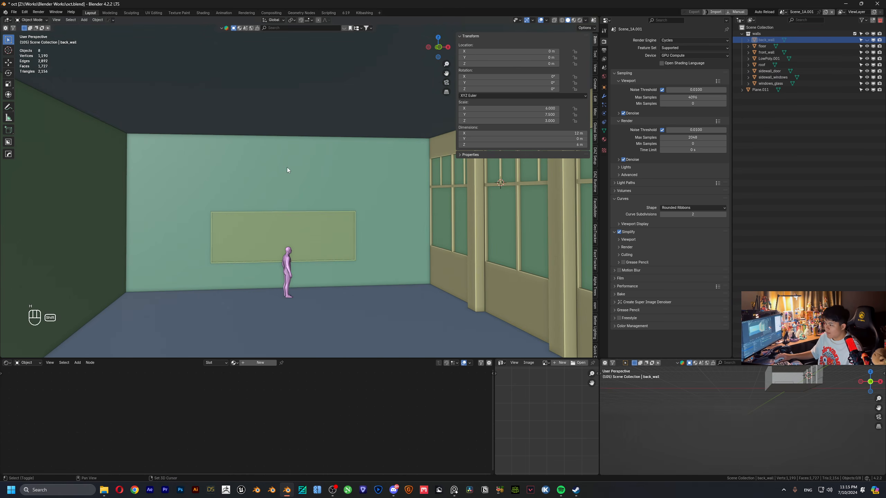
- Select the floor and snap the 3D cursor to its centre
scroll(252, 189, "down", 6)
middle_click_drag(252, 219, 298, 244)
left_click(256, 228)
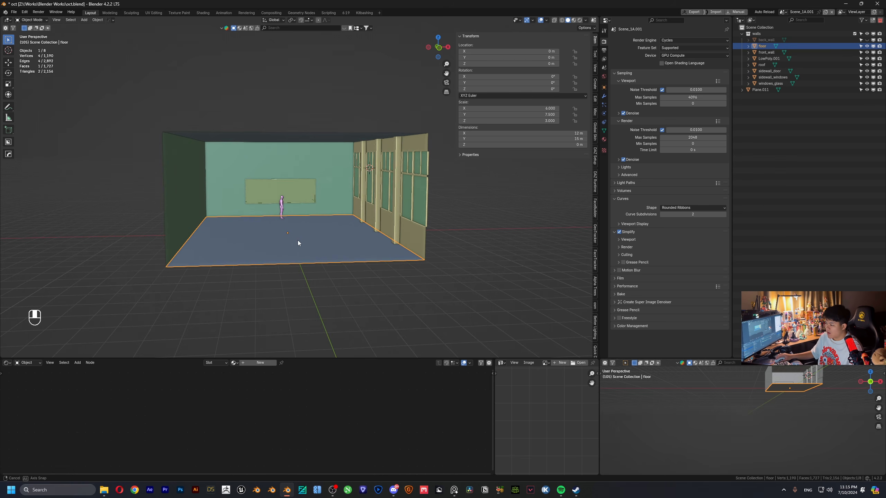
key("shift+s")
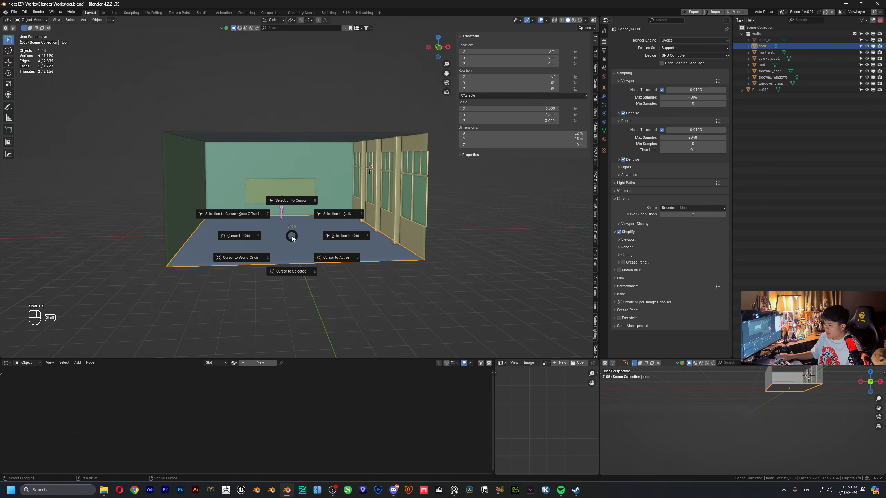
left_click(291, 272)
- Move the human scale figure along Y to near the floor's centre and rotate it 90° about Z
scroll(295, 253, "up", 6)
middle_click_drag(297, 212, 346, 224)
key("shift+a")
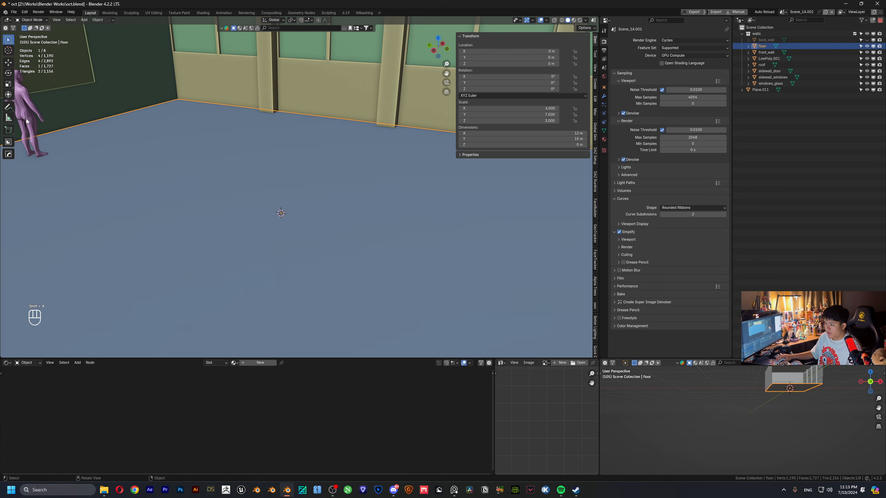
left_click(27, 121)
key("g")
key("y")
left_click(449, 255)
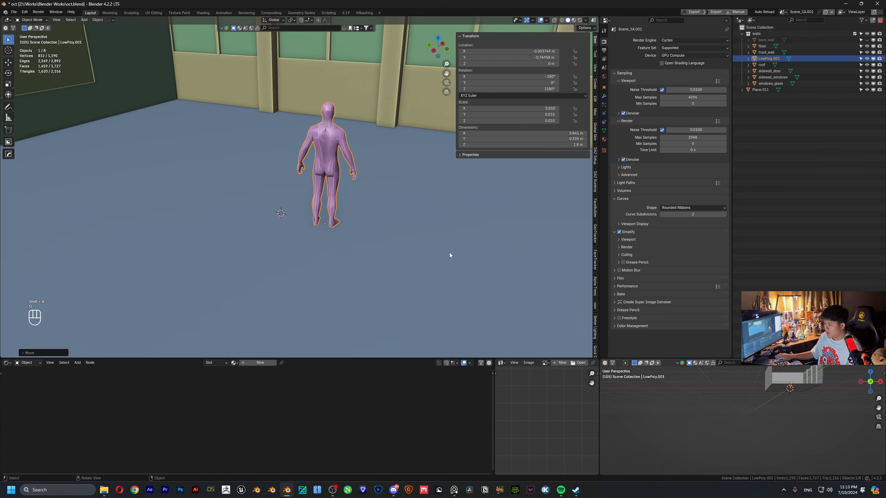
type("rz90")
left_click(449, 252)
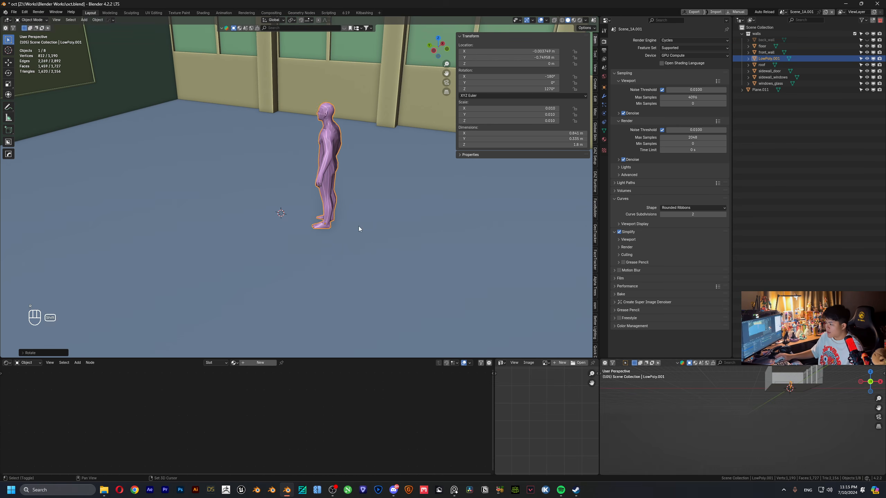
- Hide every object except the human scale figure
middle_click_drag(358, 226, 359, 218)
key("shift+h")
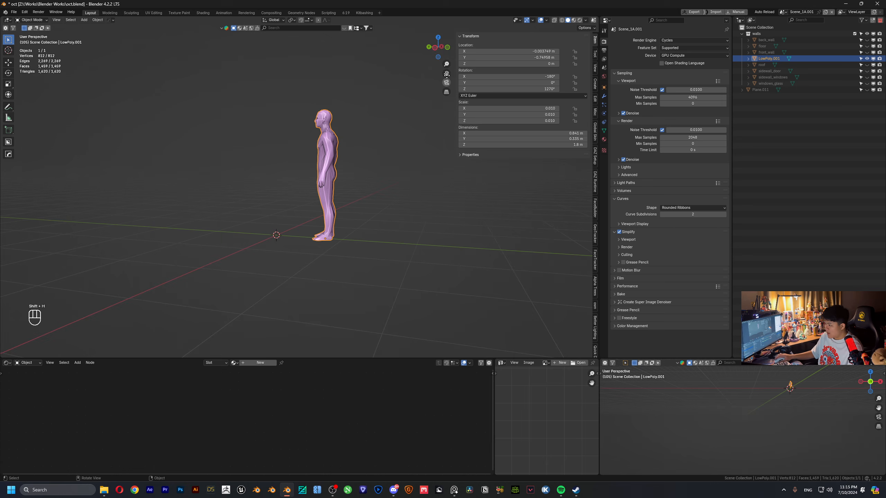
- Try to bend the figure's lower legs forward and up into a sitting pose with proportional editing
left_click(436, 47)
scroll(341, 153, "up", 5)
key("Tab")
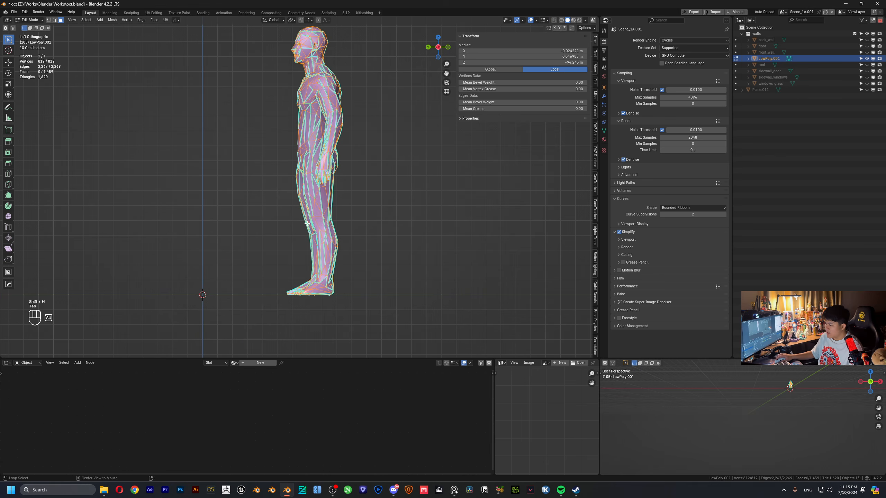
key("alt+z")
left_click(241, 227)
left_click_drag(241, 234, 367, 321)
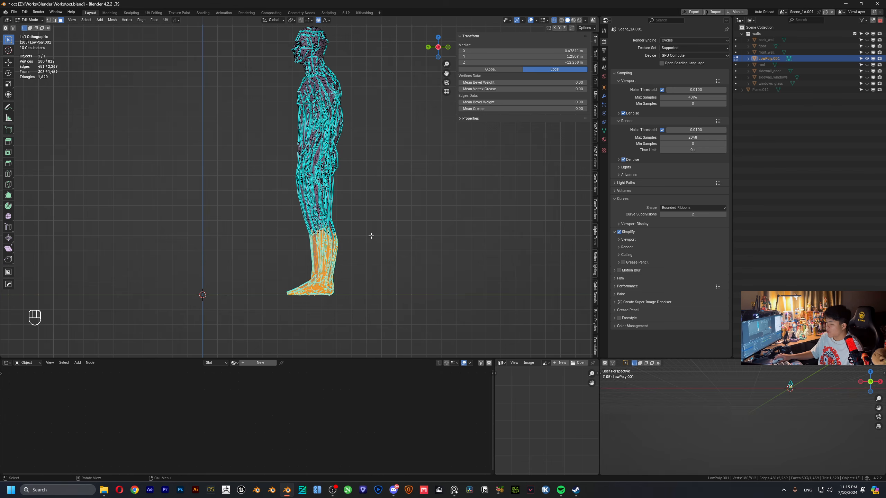
key("g")
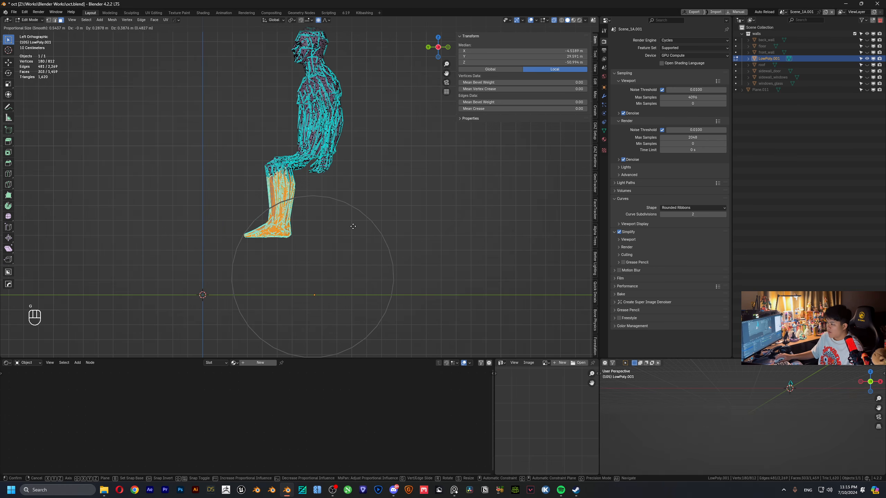
left_click(355, 225)
left_click(347, 198)
key("Tab")
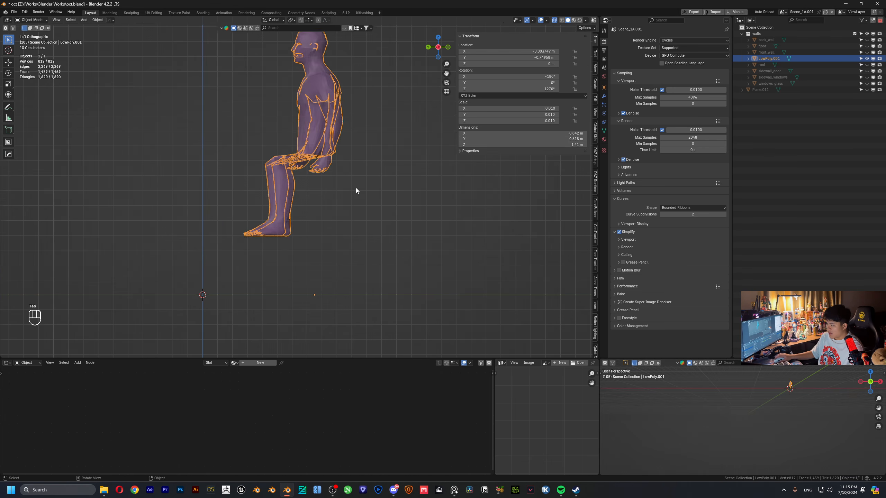
- Undo the leg bending on the human figure and return to Object Mode
middle_click_drag(355, 190, 320, 191)
key("Tab")
key("ctrl+z")
key("ctrl+z")
key("ctrl+z")
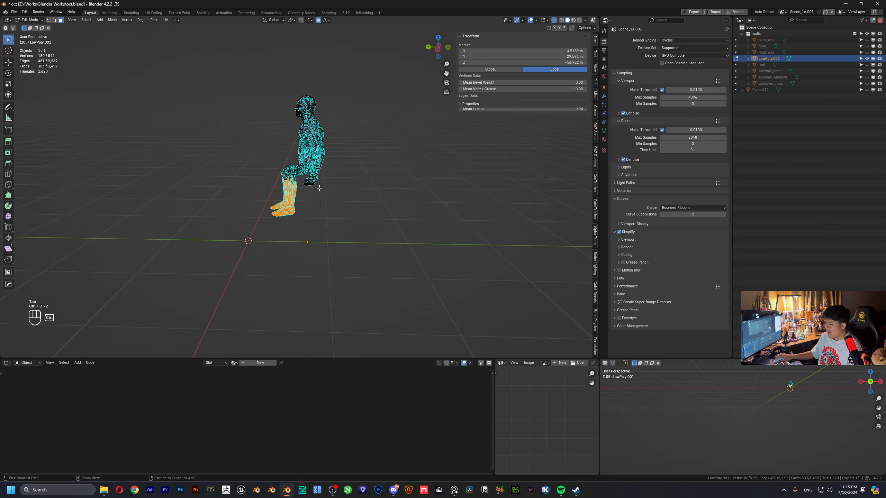
key("ctrl+z")
key("Tab")
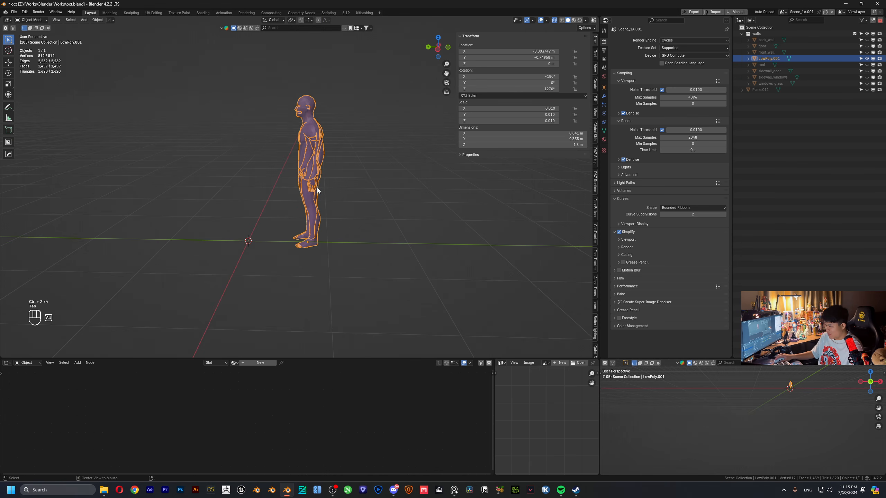
- Duplicate the standing human figure, move the copy 5 m along Y and reselect the original figure
left_click(309, 188, "shift")
left_click(310, 182)
key("shift+d")
right_click(313, 180)
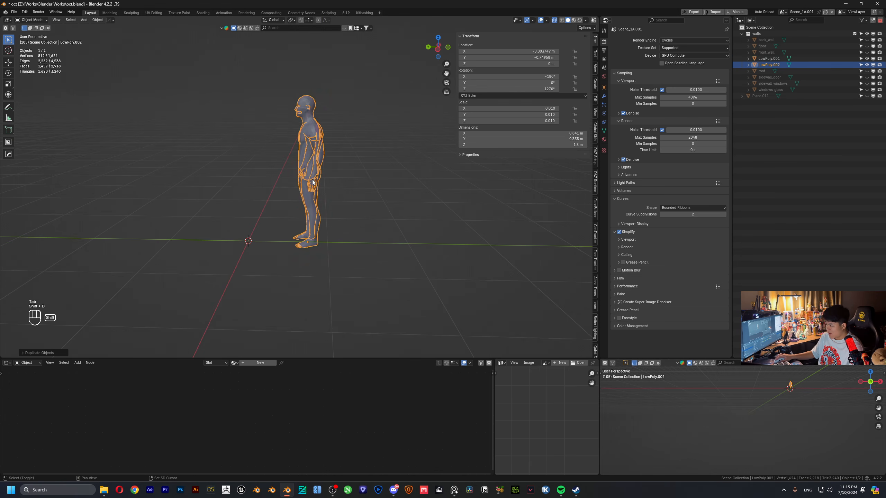
key("g")
key("y")
key("5")
left_click(312, 180)
left_click(312, 171)
- Bend the original figure's lower legs forward and up into a sitting pose with proportional editing
key("Tab")
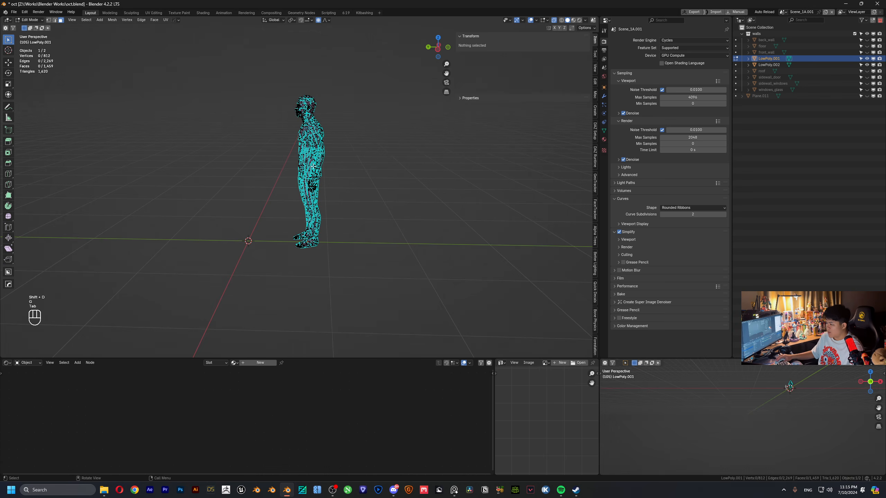
left_click(437, 50)
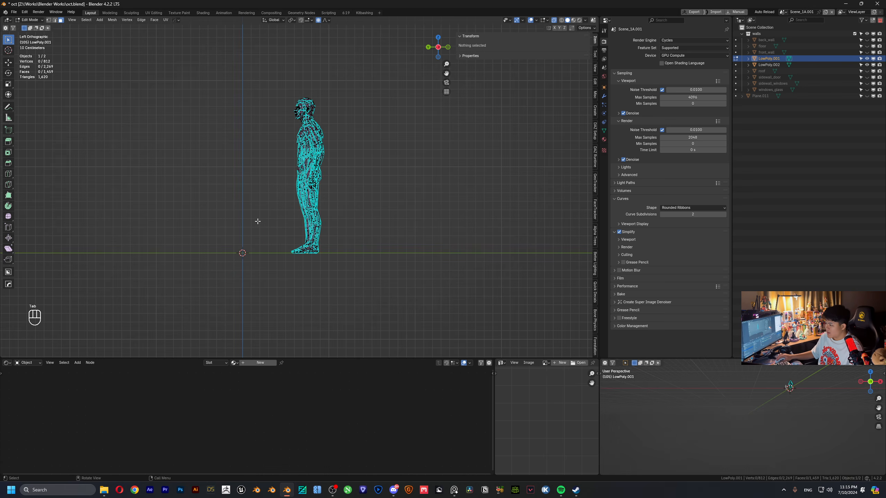
left_click_drag(257, 221, 420, 286)
key("g")
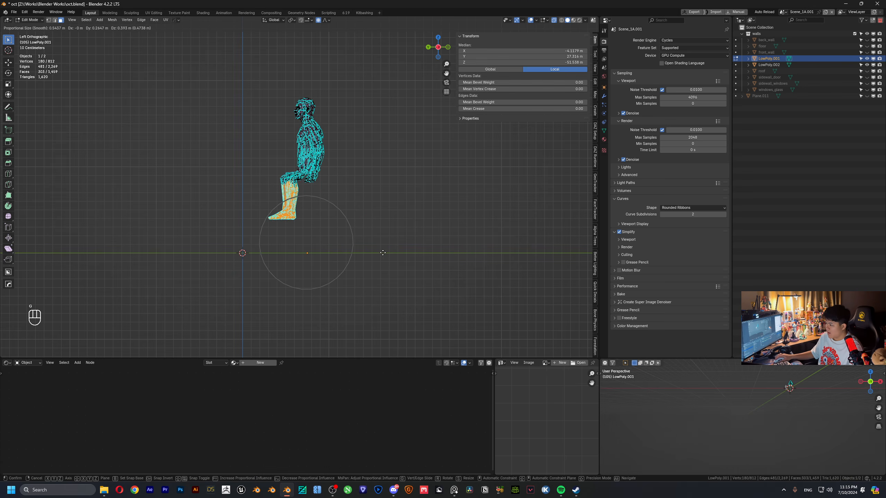
left_click(380, 254)
key("Tab")
- Lower the seated figure about 0.32 m along Z towards the floor and turn off X-ray display
key("g")
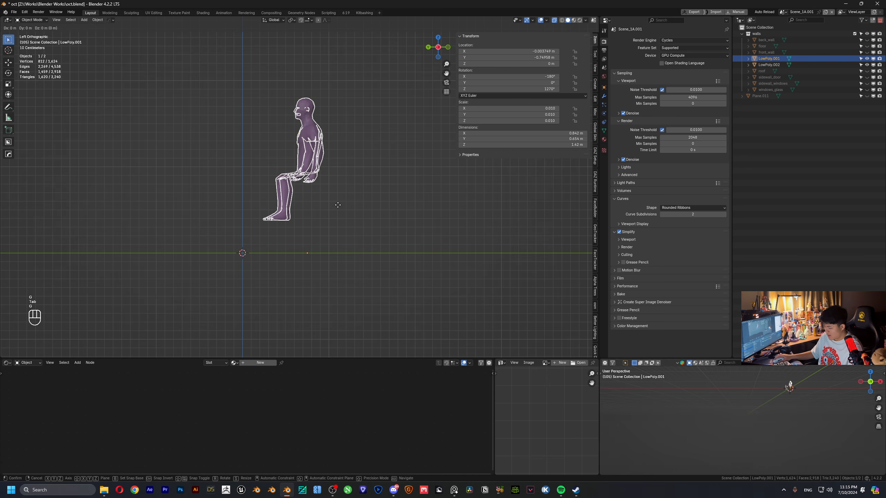
middle_click(338, 218)
left_click(341, 233)
middle_click_drag(343, 218, 361, 213)
key("alt+z")
- Place the 3D cursor at the seated figure's underside and add a cube there scaled down to about 0.2 m
middle_click_drag(340, 272, 302, 198, "ctrl")
middle_click_drag(302, 199, 286, 170, "shift")
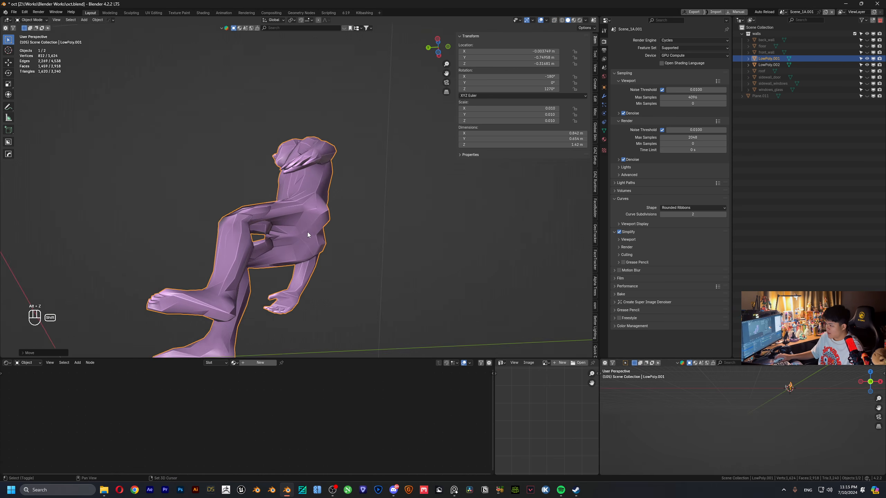
right_click(307, 233, "shift")
middle_click_drag(308, 232, 274, 291, "shift")
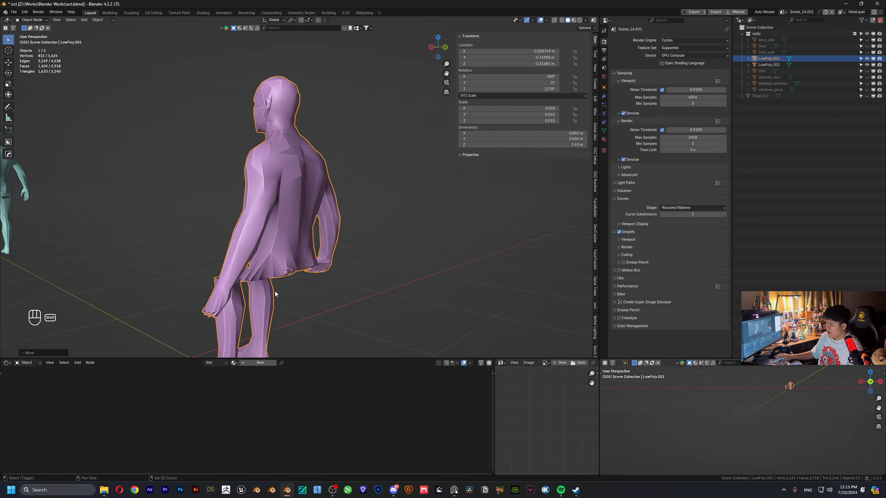
key("shift+a")
mouse_move(287, 294)
left_click(319, 298)
key("s")
left_click(302, 268)
- Scale the cube into a flat seat slab about 0.54 × 0.43 × 0.05 m
key("s")
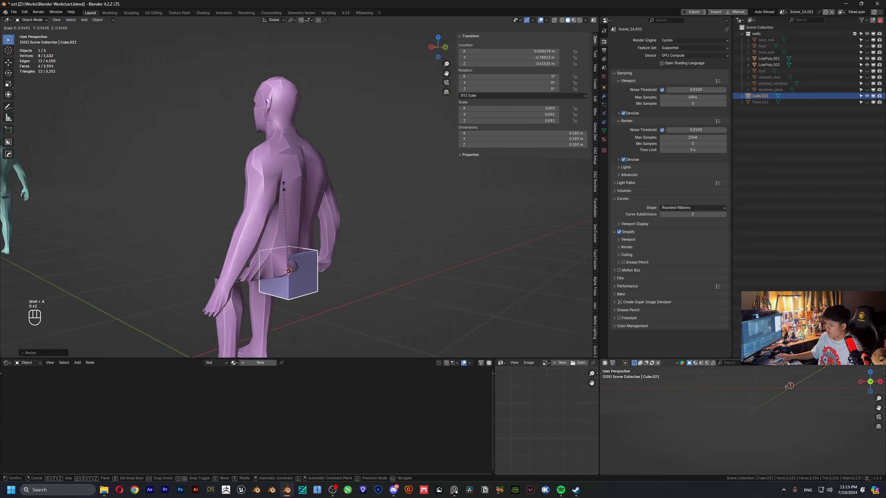
middle_click(284, 206)
left_click(292, 259)
key("s")
left_click(366, 273)
middle_click_drag(366, 273, 268, 186)
key("s")
middle_click(348, 293)
left_click(357, 295)
key("s")
key("x")
key("y")
left_click(299, 236)
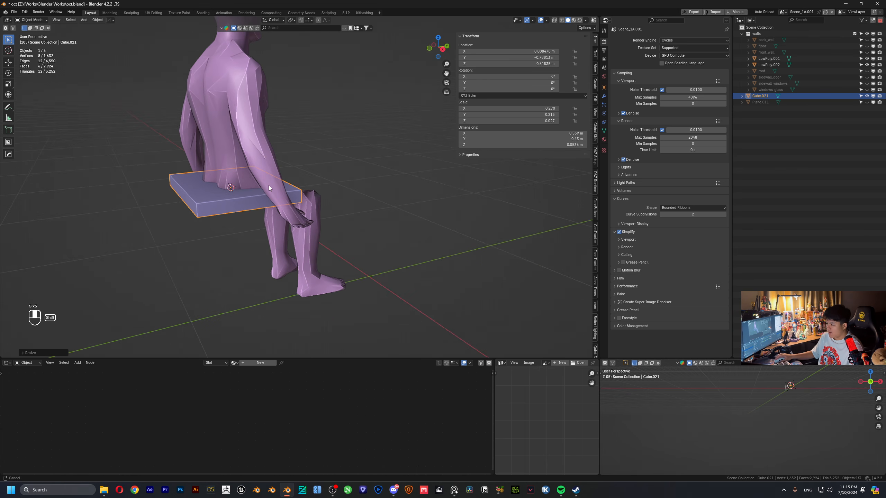
- Lower the seat slab along Z until it sits just beneath the figure's hips
key("g")
key("z")
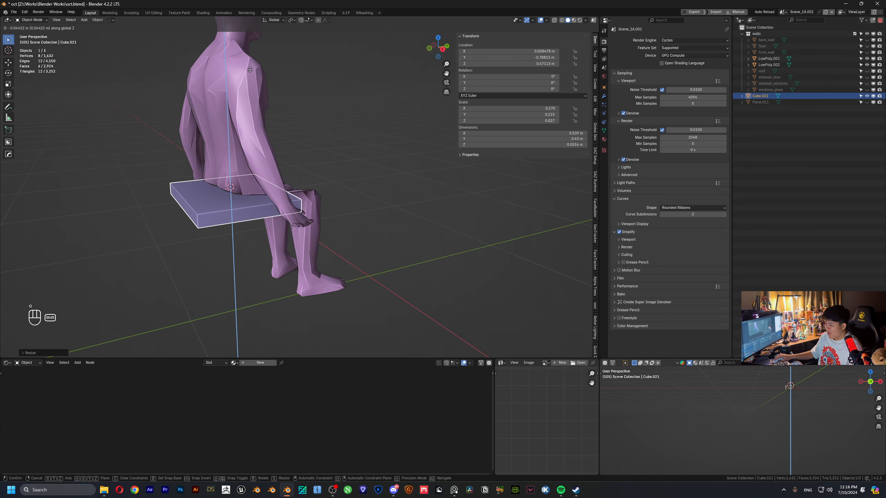
left_click(258, 153)
scroll(280, 237, "down", 3)
scroll(220, 239, "up", 3)
middle_click_drag(280, 237, 305, 245)
key("g")
key("z")
- Move the seat slab's rear face inward along Y by about 0.09 m to shorten its depth
key("Tab")
left_click(307, 218)
key("g")
key("y")
right_click(305, 245)
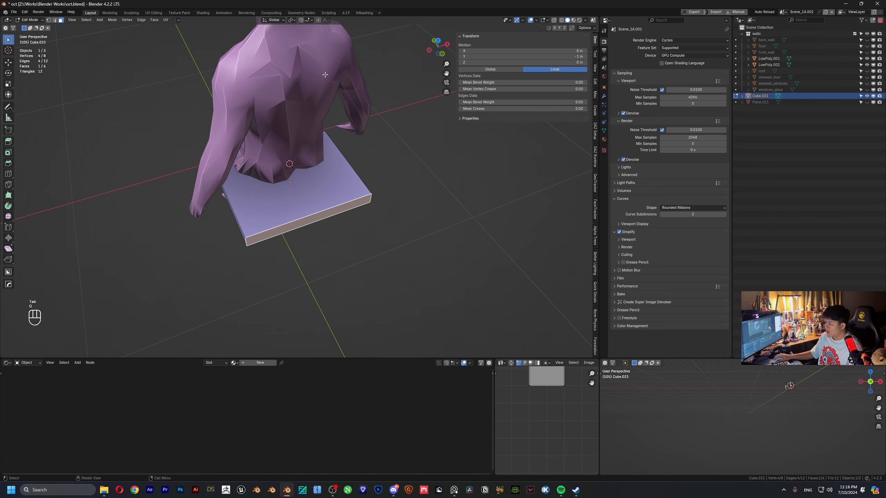
key("g")
key("y")
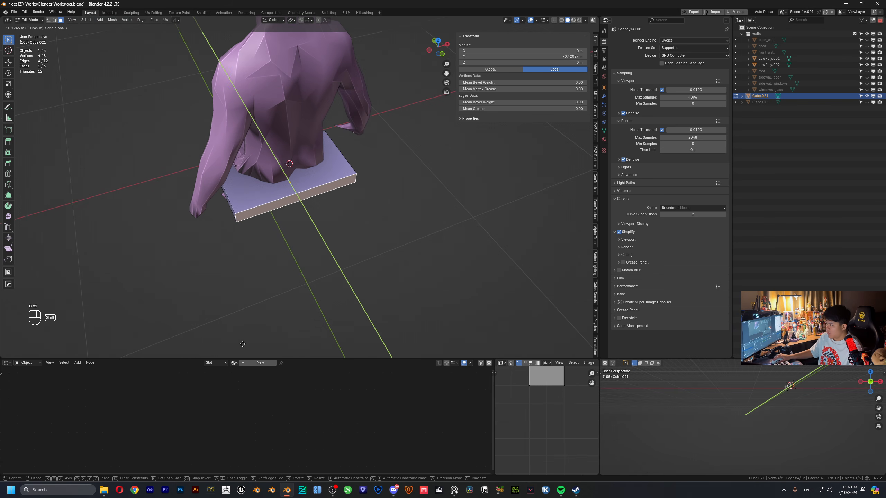
left_click(274, 56)
- Extend the seat's rear face along Y to a depth of about 0.37 m and apply the object's scale
middle_click_drag(275, 56, 297, 160)
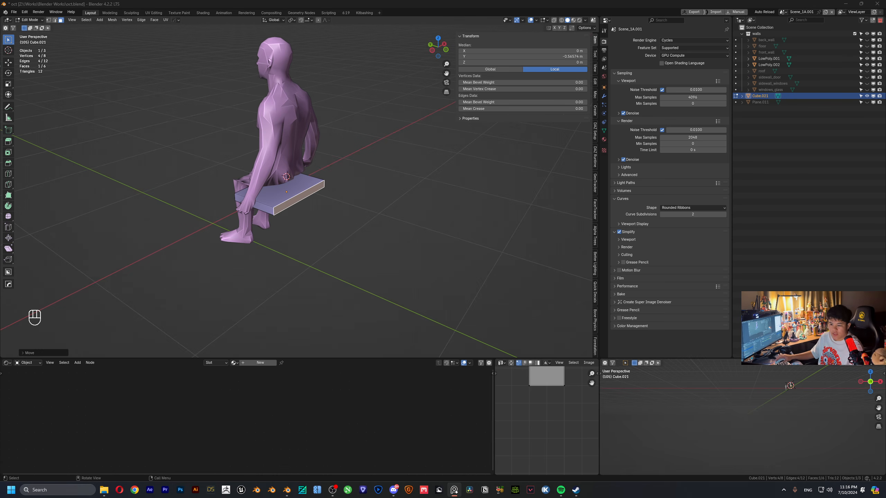
middle_click_drag(276, 192, 206, 209)
middle_click_drag(206, 210, 210, 181, "ctrl")
middle_click_drag(260, 220, 11, 231)
scroll(177, 235, "up", 2)
middle_click_drag(176, 236, 290, 211, "shift")
key("g")
key("y")
left_click(273, 319)
key("Tab")
key("ctrl+a")
left_click(242, 168)
- Select the seat's four vertical corner edges by similar length and bevel them about 0.08 m with 4 segments
key("Tab")
key("2")
left_click(241, 194)
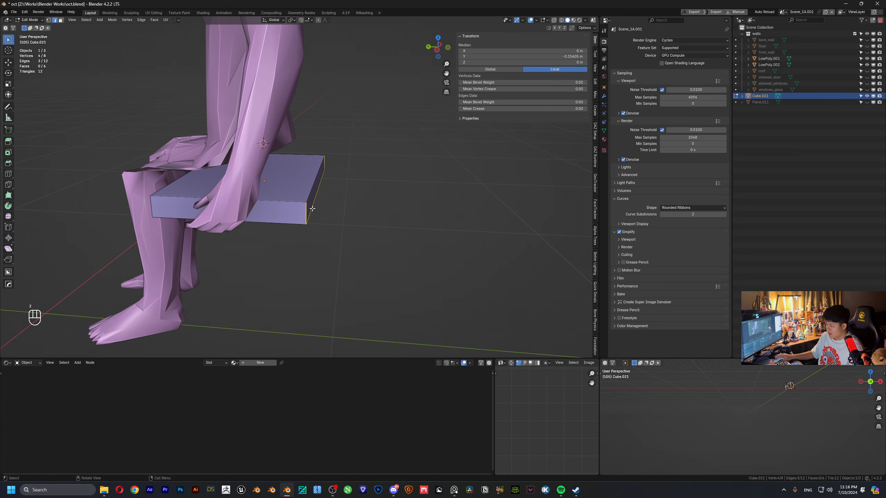
key("shift+g")
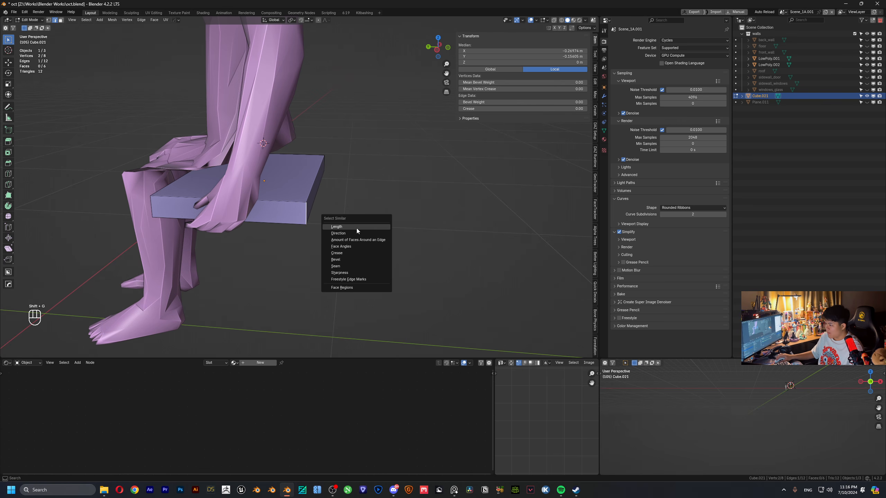
left_click(357, 229)
middle_click_drag(357, 229, 304, 215)
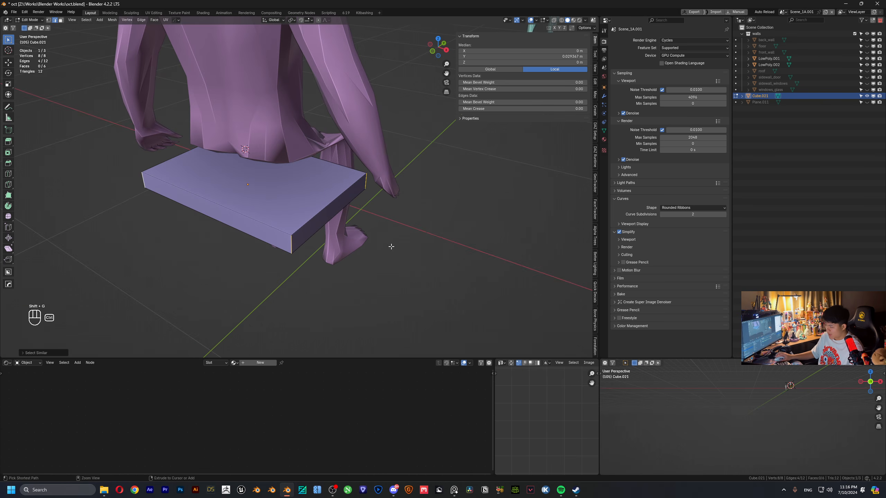
key("ctrl+b")
scroll(457, 253, "up", 3)
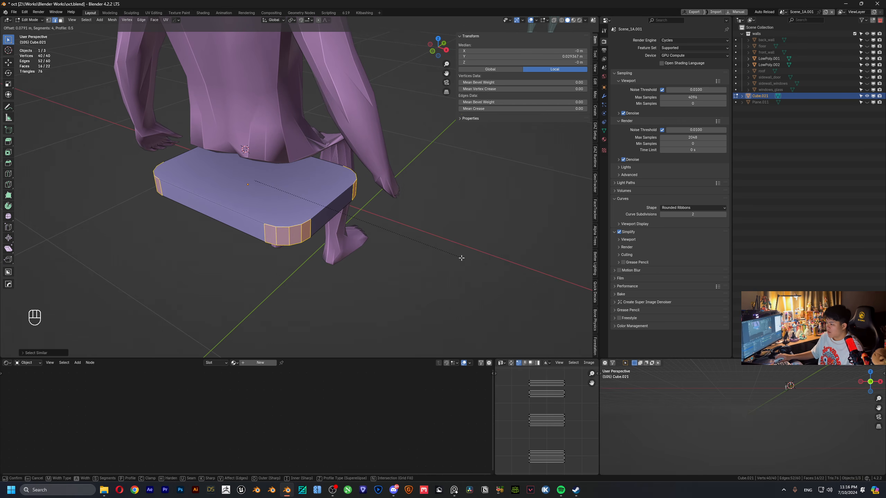
left_click(462, 258)
- Raise the seat's underside face along Z to thin the seat to about 0.04 m and leave Edit Mode
middle_click_drag(462, 257, 267, 181)
key("3")
left_click(269, 186)
key("g")
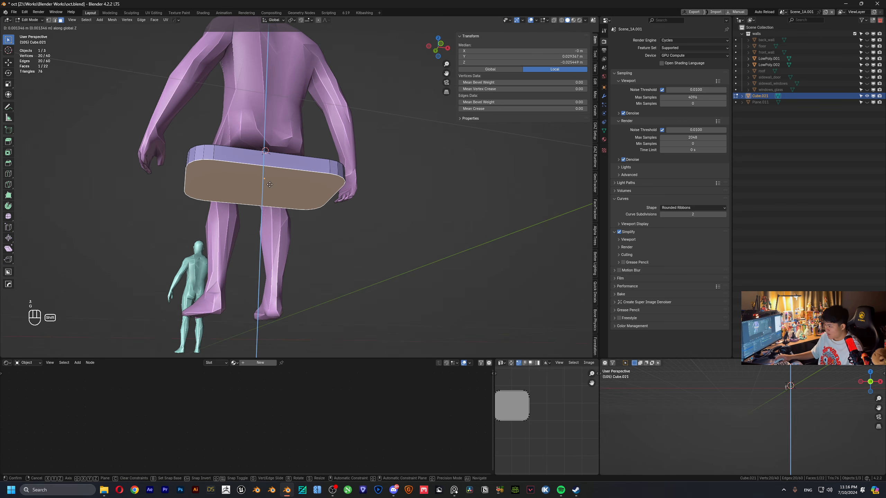
left_click(270, 139, "shift")
key("g")
key("z")
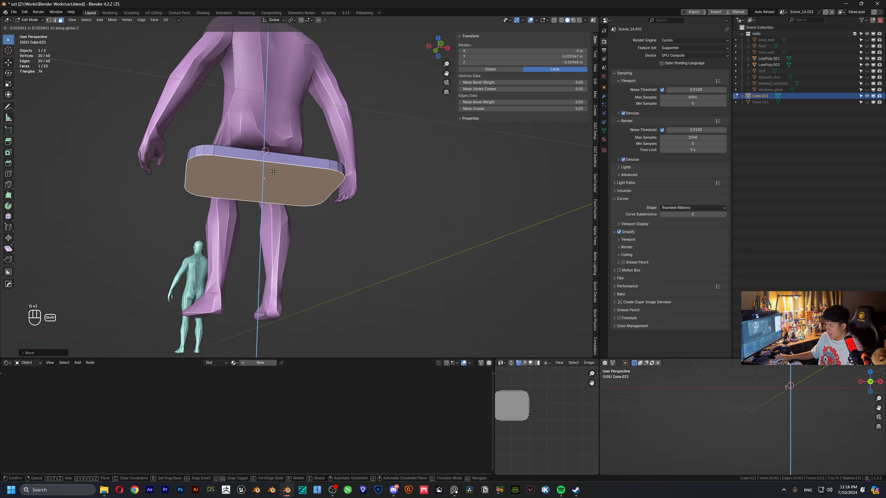
left_click(273, 175, "shift")
scroll(274, 174, "down", 3)
middle_click_drag(273, 166, 334, 214)
key("Tab")
- Duplicate the seat and rotate the copy 90° about X to stand it up as the backrest
scroll(296, 193, "up", 2)
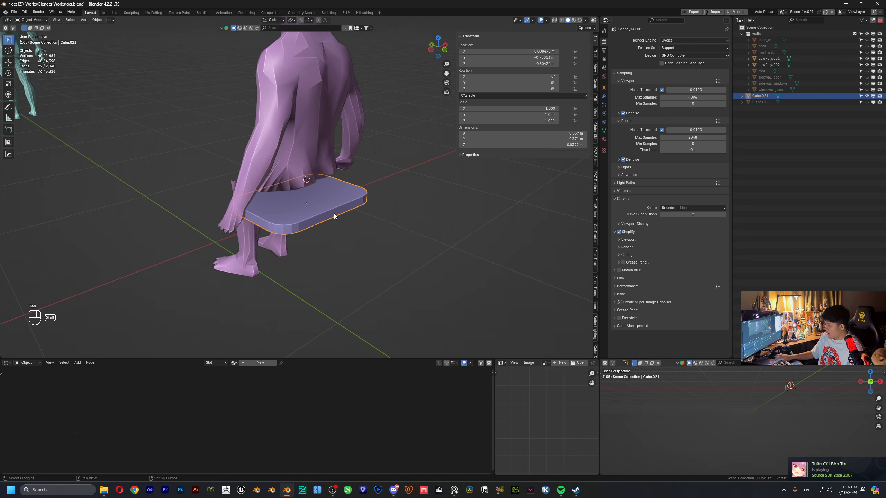
key("shift+d")
type("rx90")
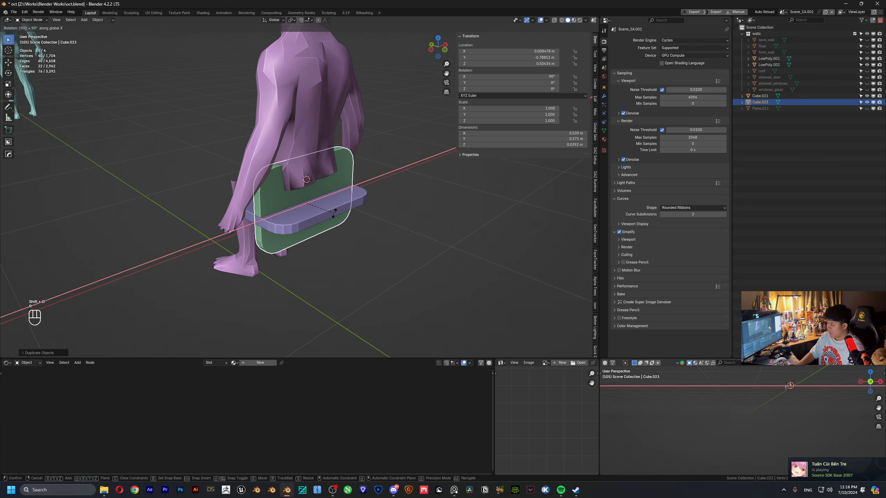
key("Return")
- Move the backrest about 0.20 m back along Y and 0.38 m up, behind the seated figure's back
left_click(435, 51)
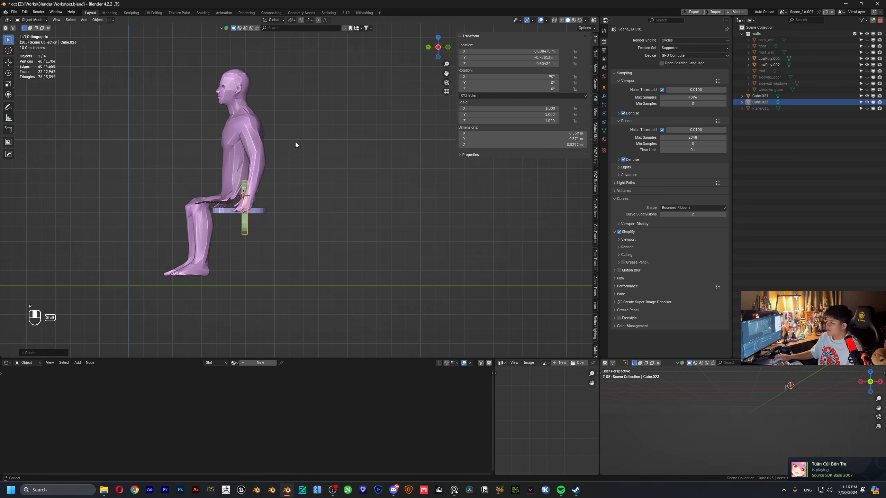
key("g")
key("shift")
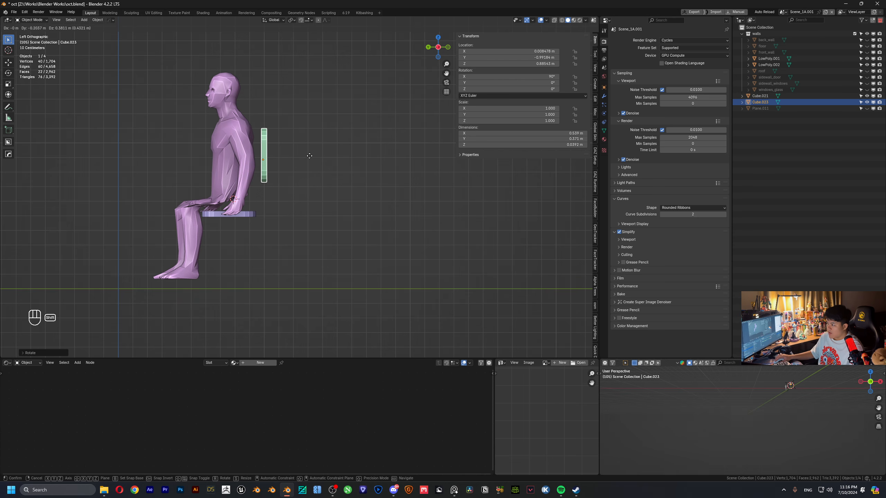
left_click(309, 156)
- Snap the 3D cursor to the selected backrest
middle_click_drag(309, 156, 321, 173)
key("shift+s")
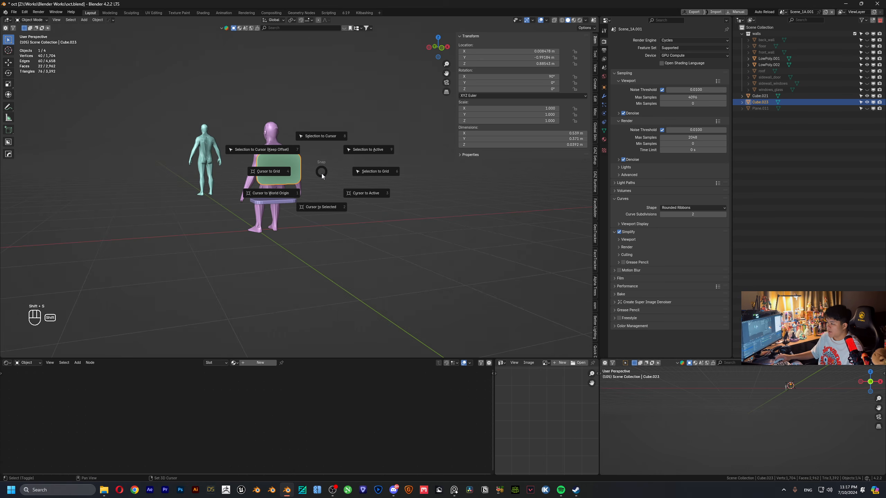
left_click(324, 208)
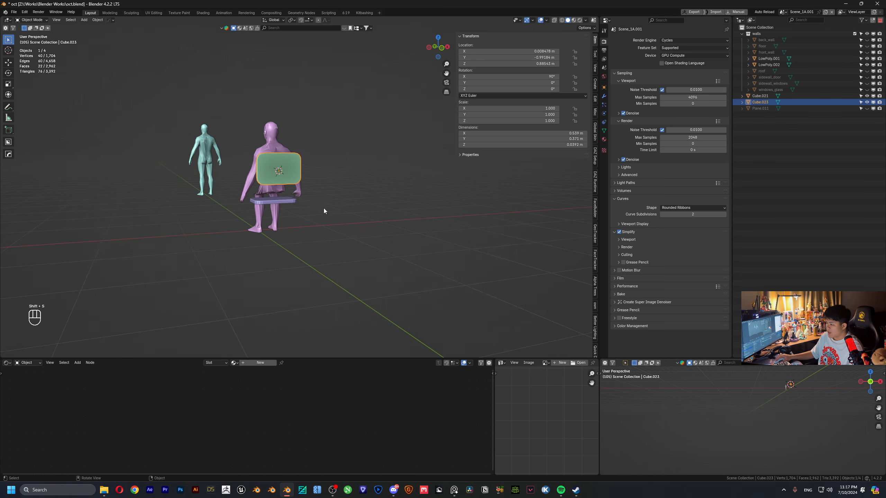
- Add a Path curve at the 3D cursor and rotate it 90° about Z
left_click(443, 50)
key("shift+a")
mouse_move(334, 161)
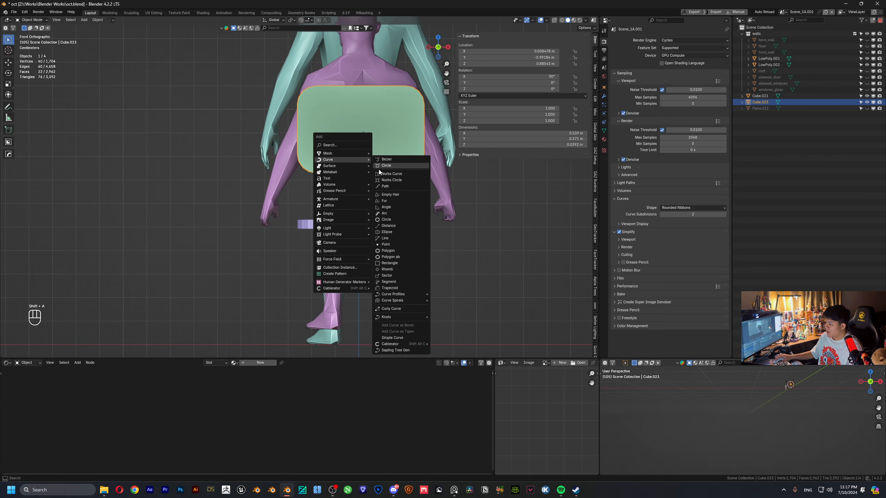
left_click(383, 185)
scroll(399, 149, "down", 4)
type("r")
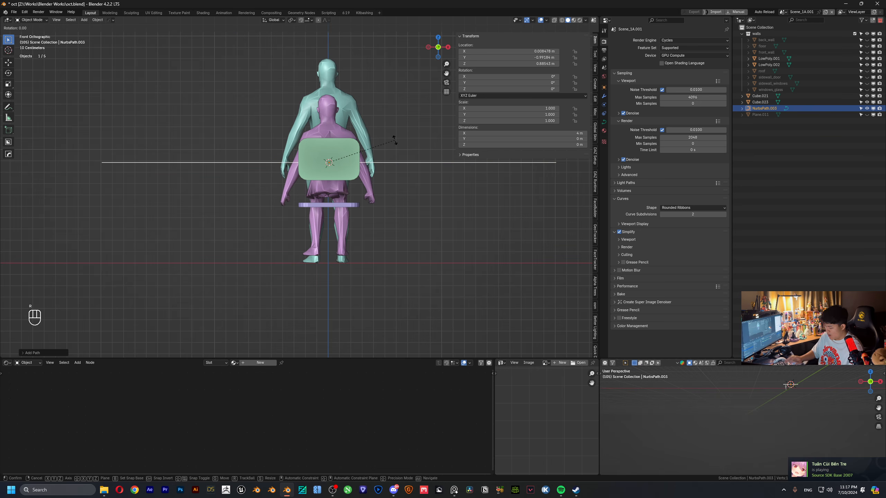
type("z90")
key("Return")
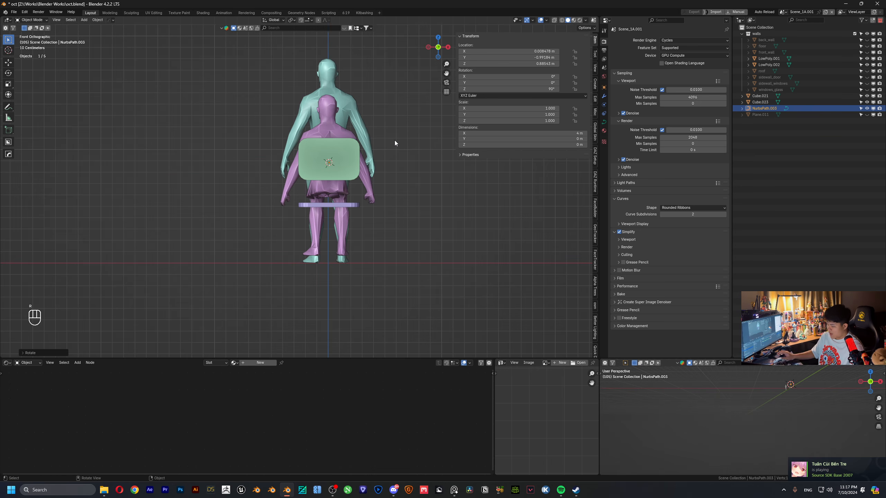
- Rotate the path 90° about X to stand it upright and shift it to the side edge of the backrest
key("r")
type("9")
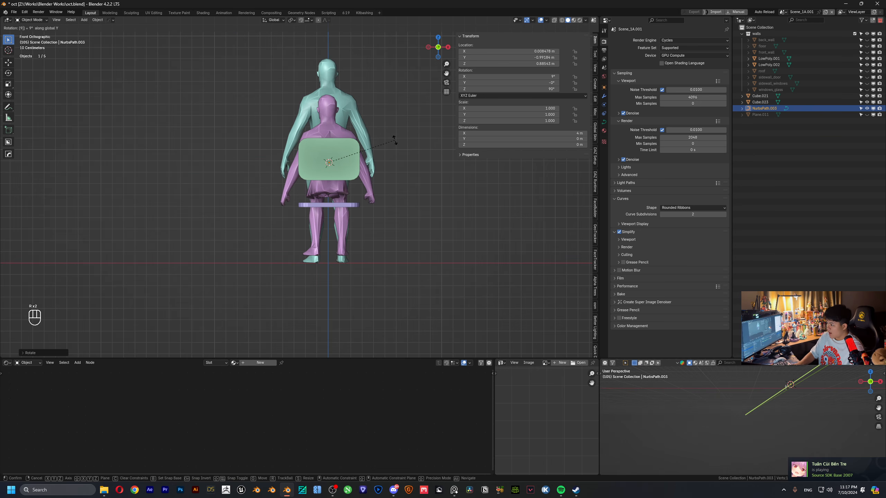
type("0x")
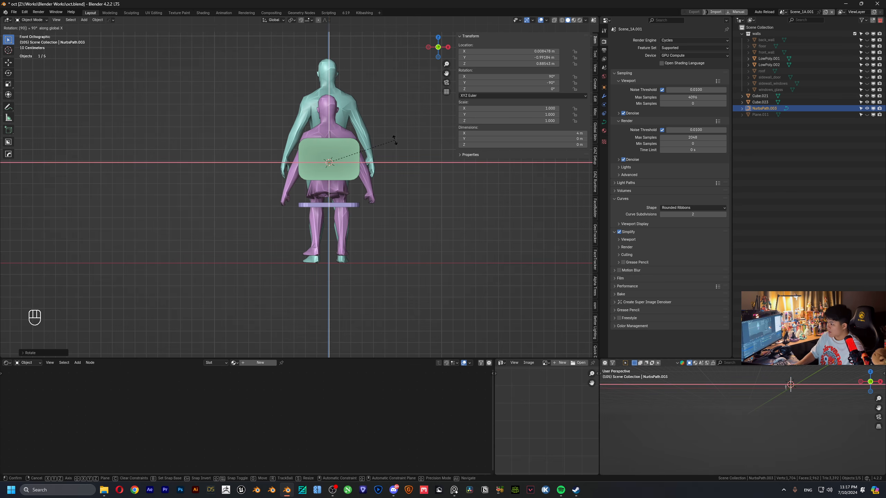
key("Return")
- Delete four of the path's five control points, keeping only one end point
key("Tab")
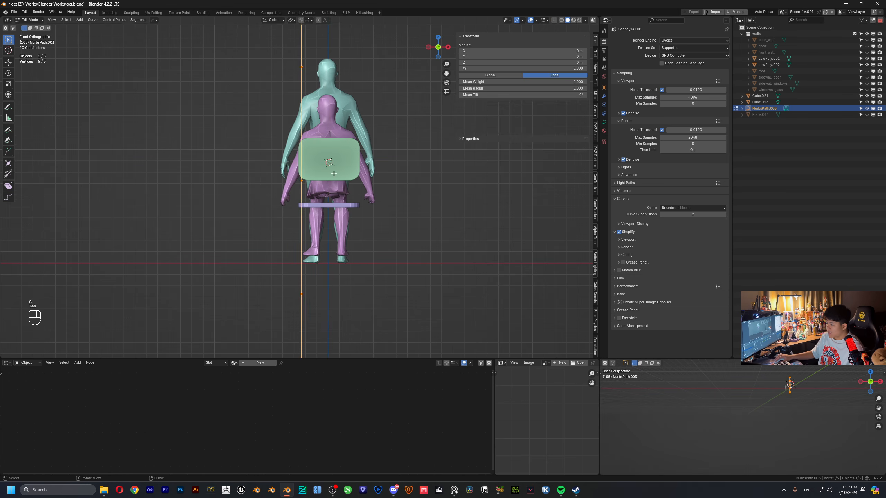
scroll(369, 214, "down", 5)
left_click_drag(209, 35, 432, 257)
key("x")
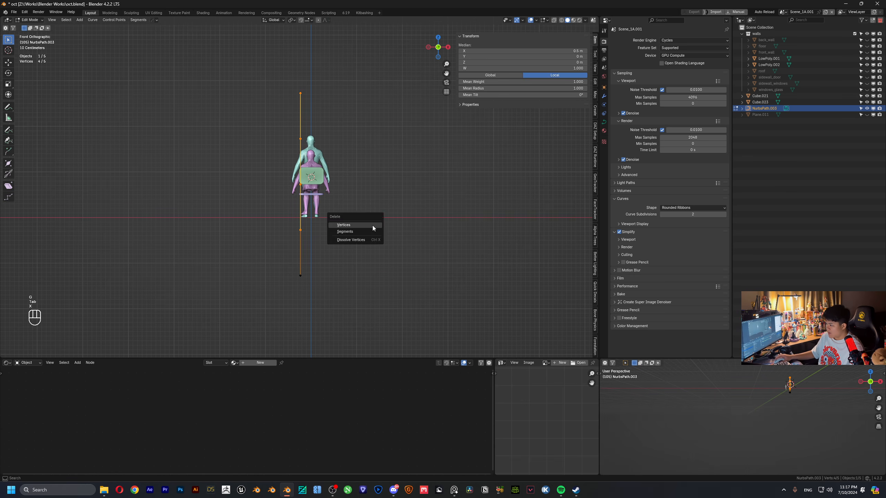
left_click(349, 220)
scroll(341, 294, "up", 3)
scroll(341, 307, "up", 2)
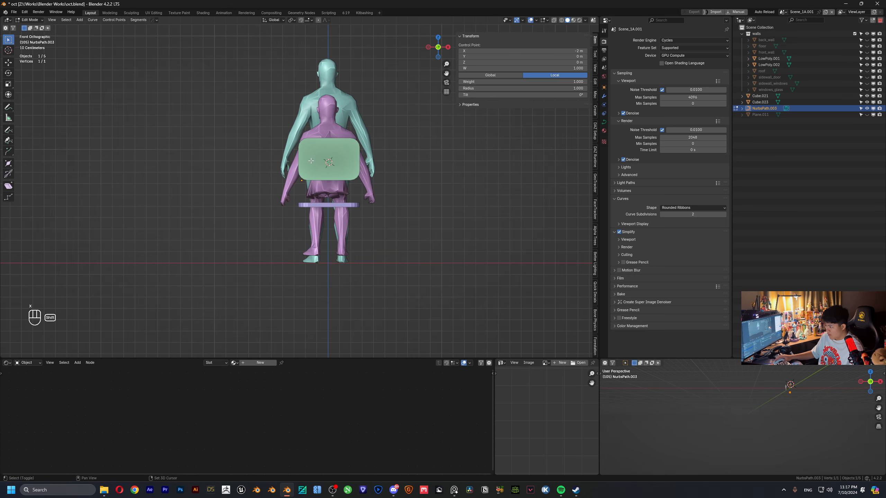
- Snap the remaining control point to the 3D cursor and adjust its position behind the backrest
scroll(308, 164, "up", 1)
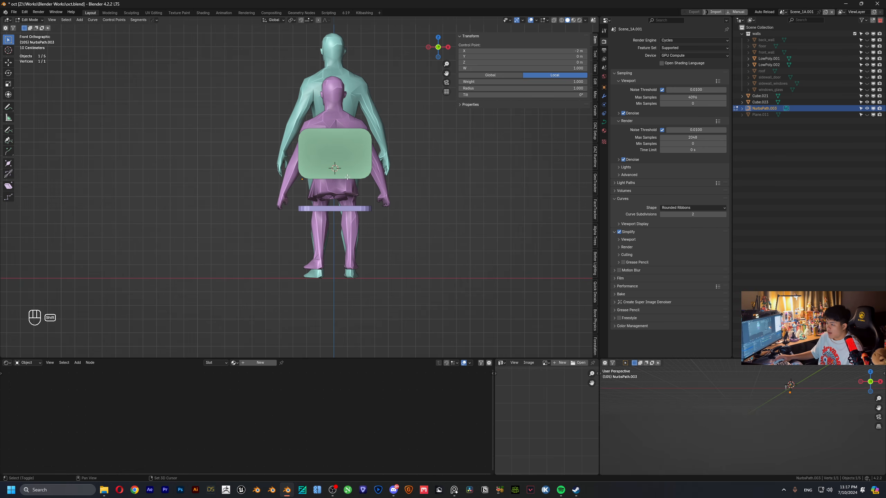
key("shift+s")
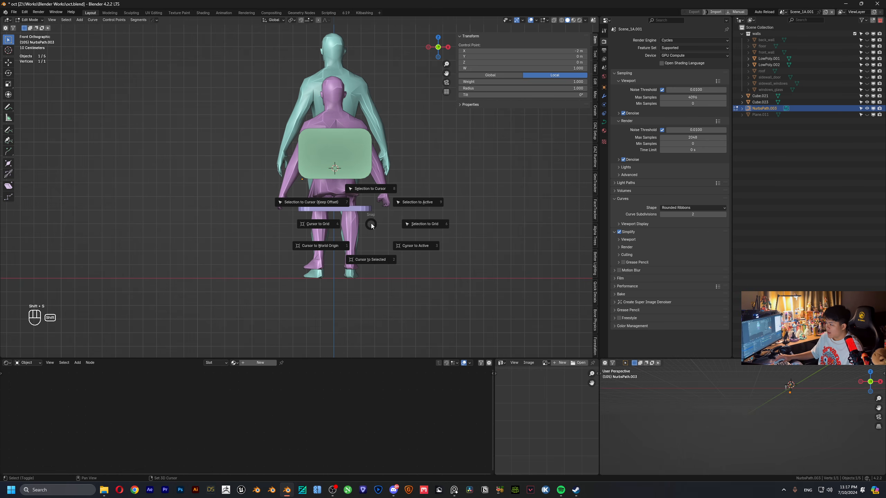
left_click(368, 189)
scroll(387, 182, "up", 6)
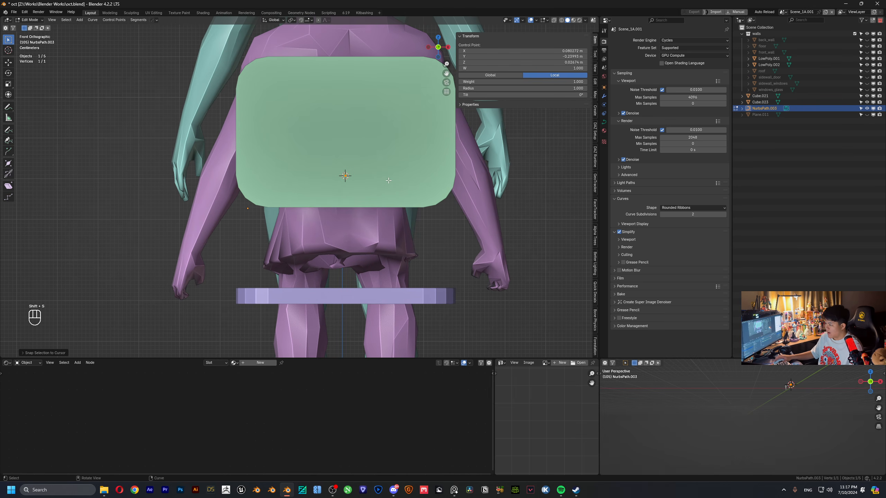
key("g")
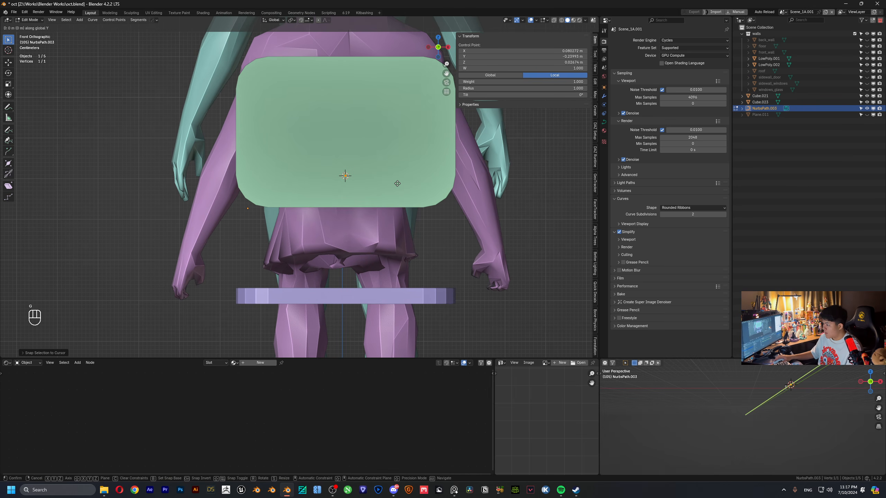
left_click(425, 185, "shift")
- Extrude the point about 0.20 m sideways along X and about 0.83 m down along Z to form a rear leg
key("e")
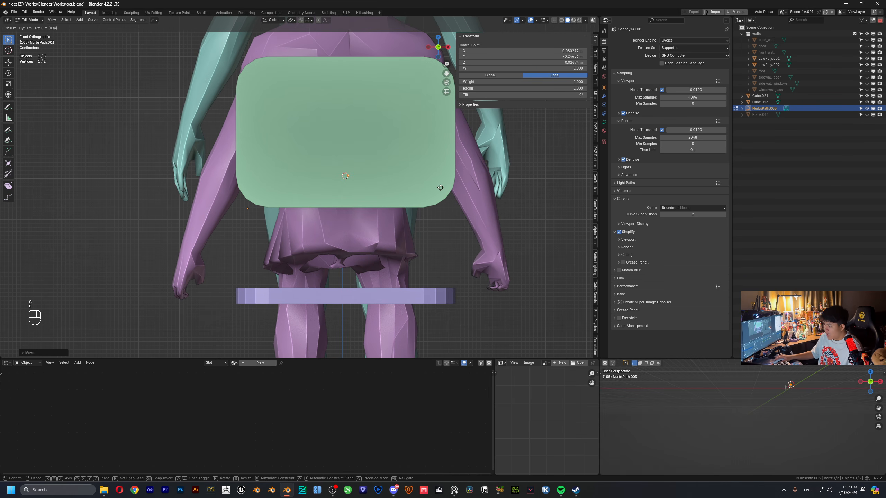
key("x")
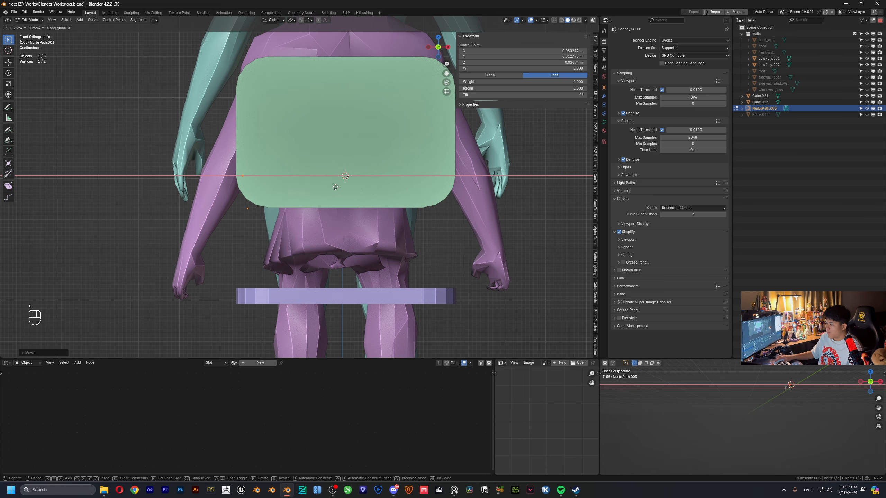
left_click(357, 188)
scroll(309, 199, "down", 2)
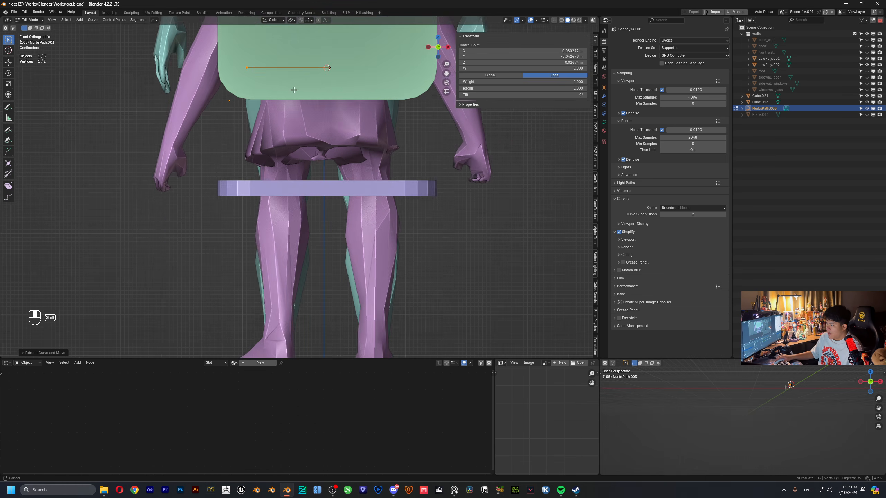
key("e")
key("z")
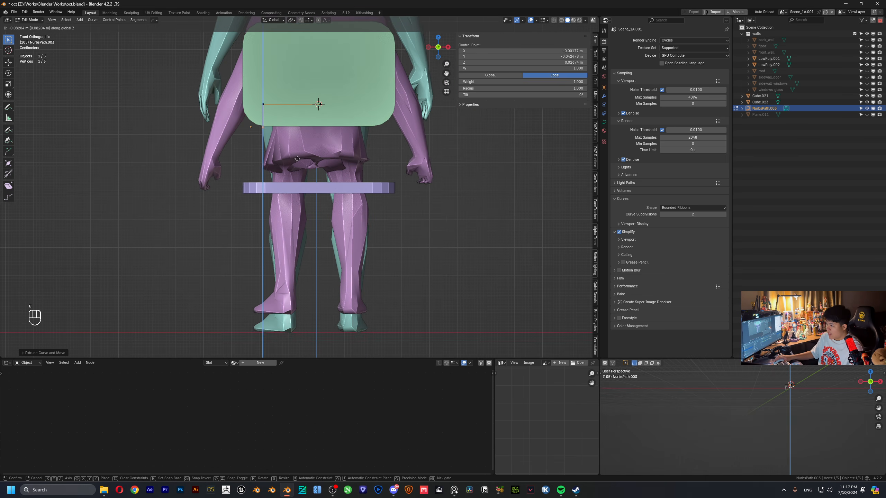
left_click(305, 24)
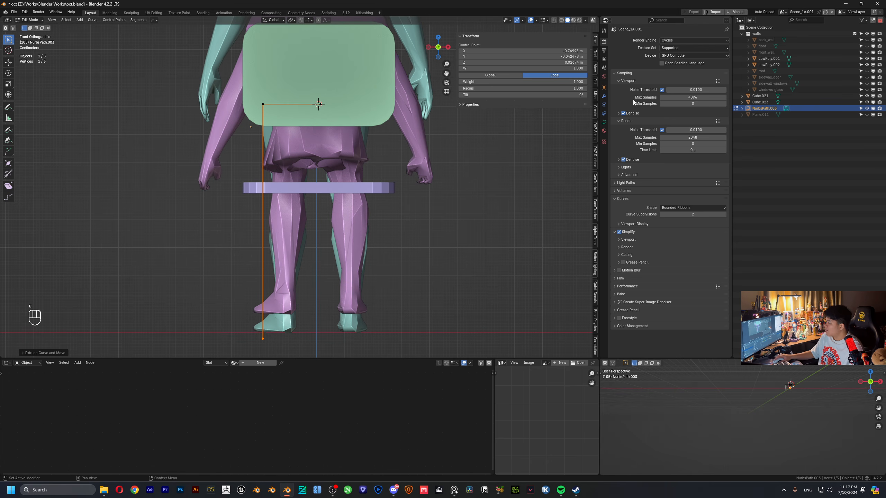
- Give the curve a round bevel with a depth of 0.012 m and fill its caps
left_click(605, 122)
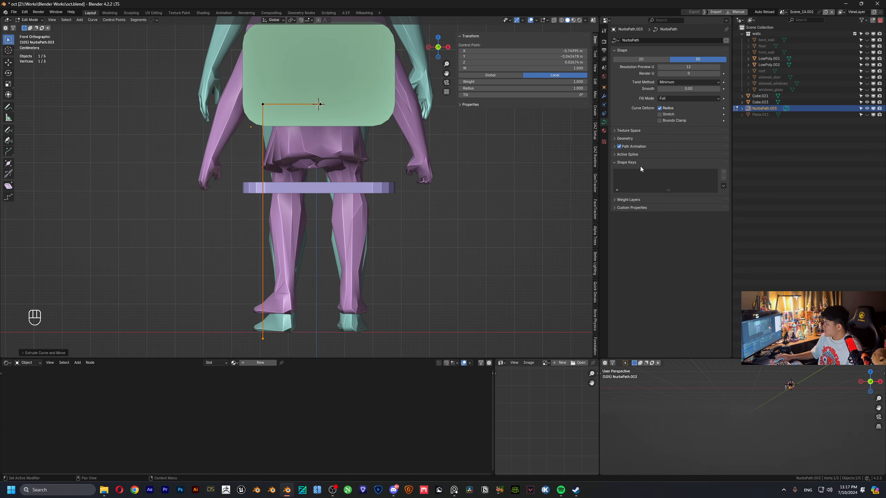
left_click(625, 138)
left_click_drag(688, 200, 691, 201)
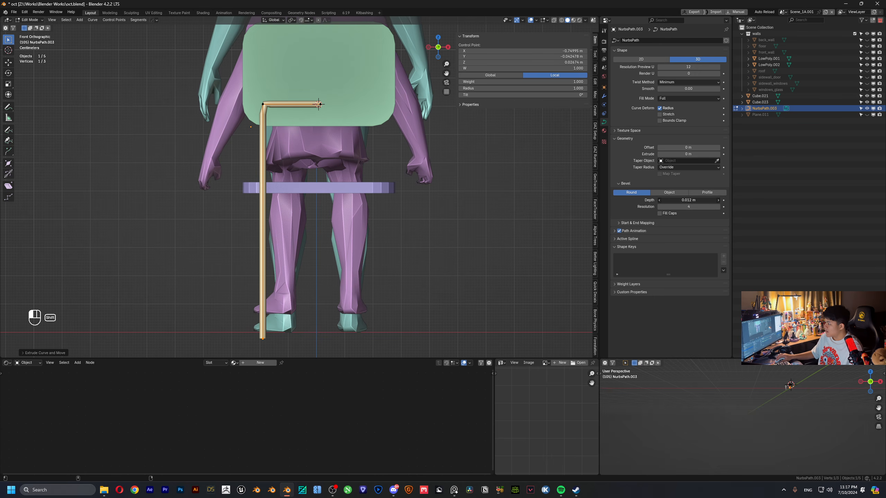
scroll(279, 97, "down", 1)
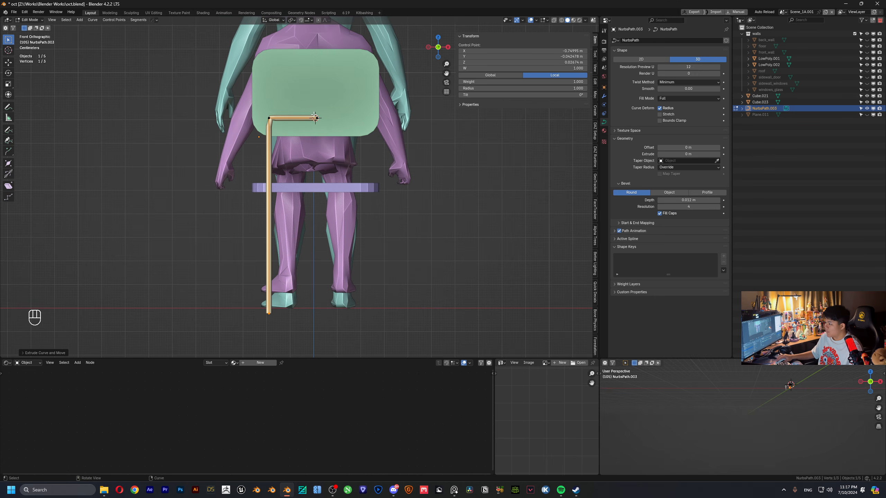
- Thin the frame tube by setting the curve's bevel depth to 0.006 m
scroll(275, 94, "up", 4)
middle_click_drag(274, 94, 297, 133, "shift")
scroll(299, 195, "down", 3)
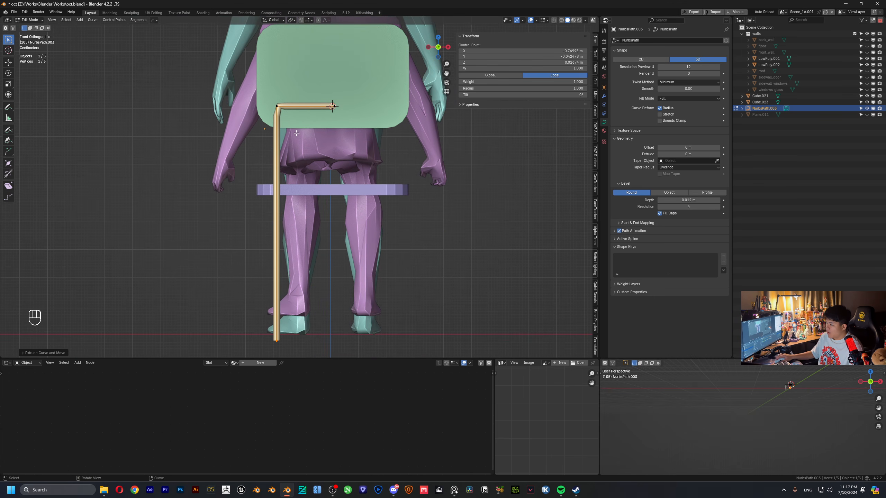
left_click_drag(255, 82, 292, 154, "shift")
scroll(283, 70, "up", 3)
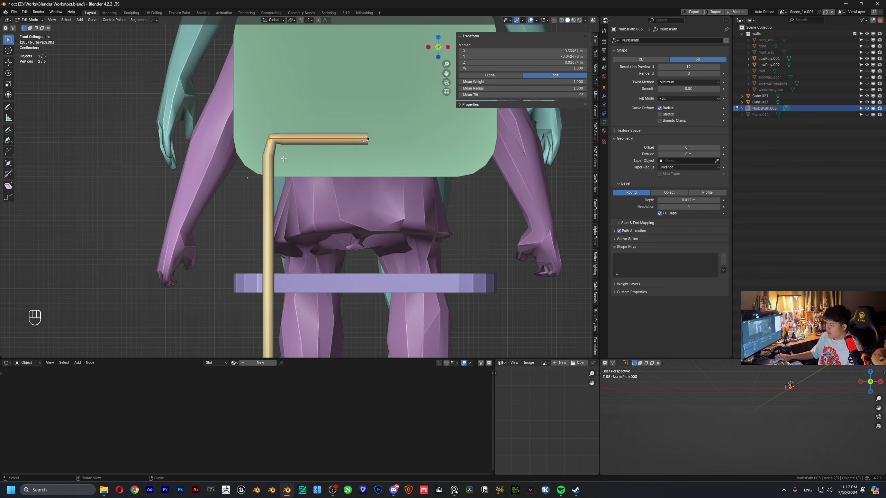
middle_click_drag(256, 148, 263, 170)
scroll(263, 152, "down", 4)
scroll(173, 152, "down", 4)
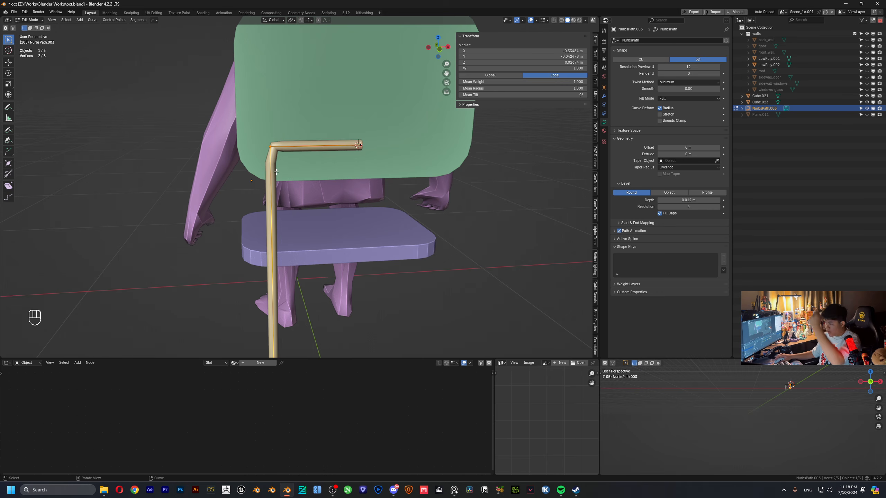
scroll(275, 162, "up", 2)
middle_click_drag(277, 134, 281, 98, "shift")
scroll(283, 132, "down", 4)
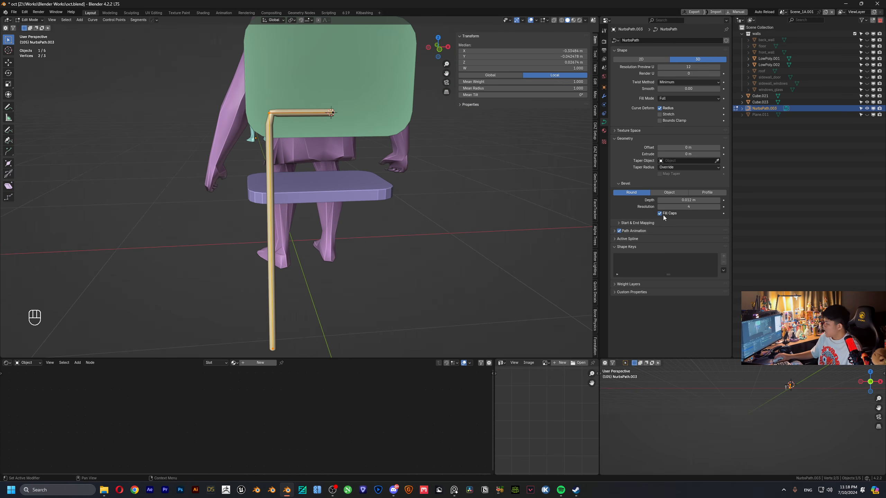
left_click_drag(686, 200, 666, 200, "shift")
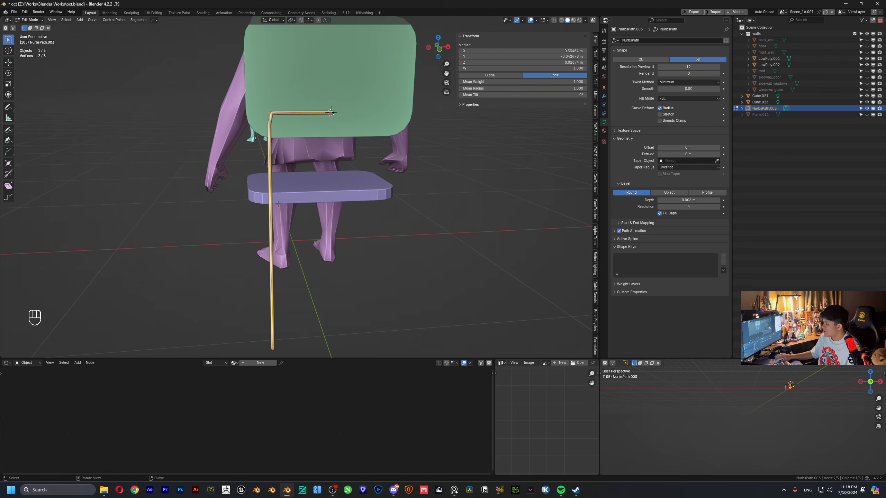
- Subdivide the vertical leg segment of the curve to add a control point halfway down
scroll(255, 246, "down", 2)
middle_click_drag(260, 284, 257, 263, "shift")
scroll(295, 291, "up", 2)
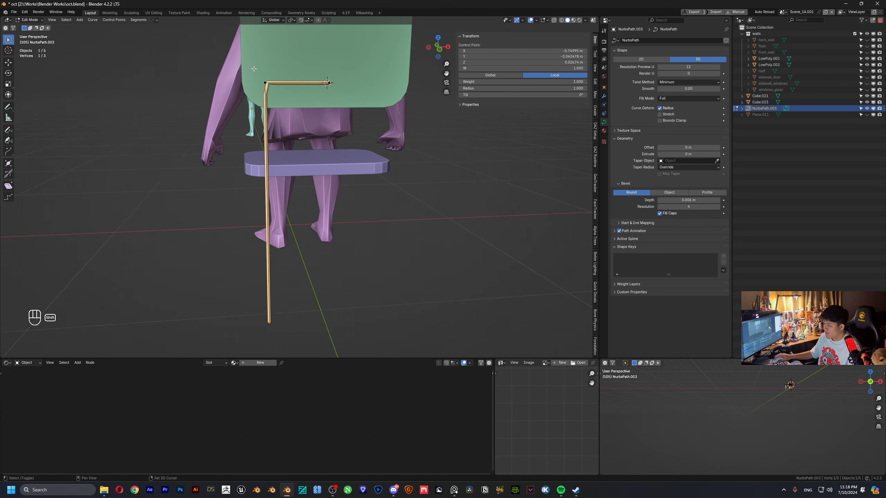
right_click(264, 120)
left_click(244, 118)
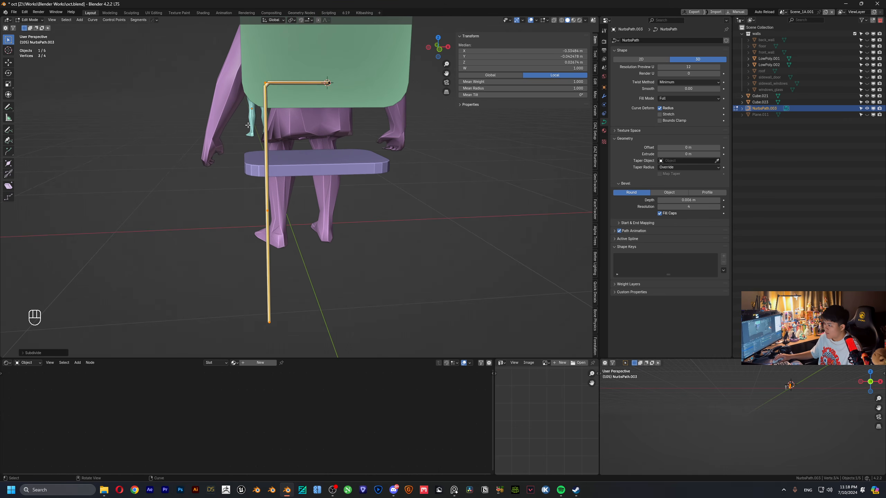
left_click(267, 211)
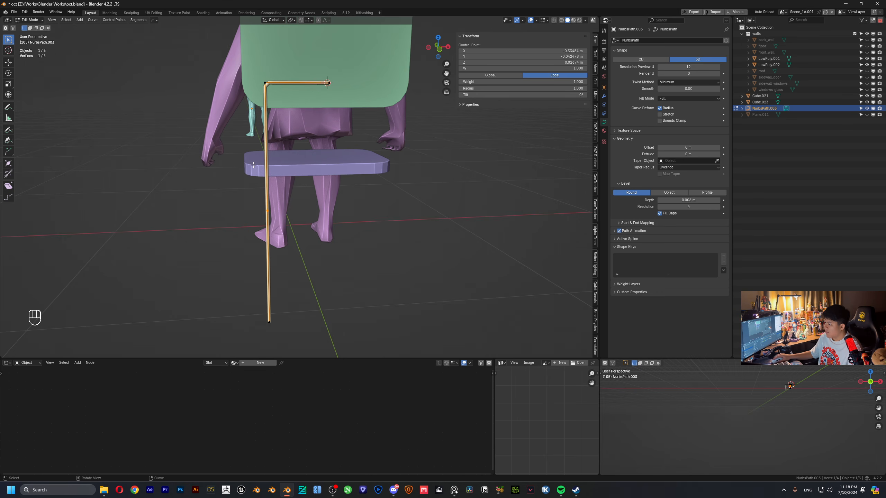
middle_click_drag(253, 165, 260, 148)
- Move the leg's lowest control point about 0.014 m up along Z to the floor line
left_click(440, 50)
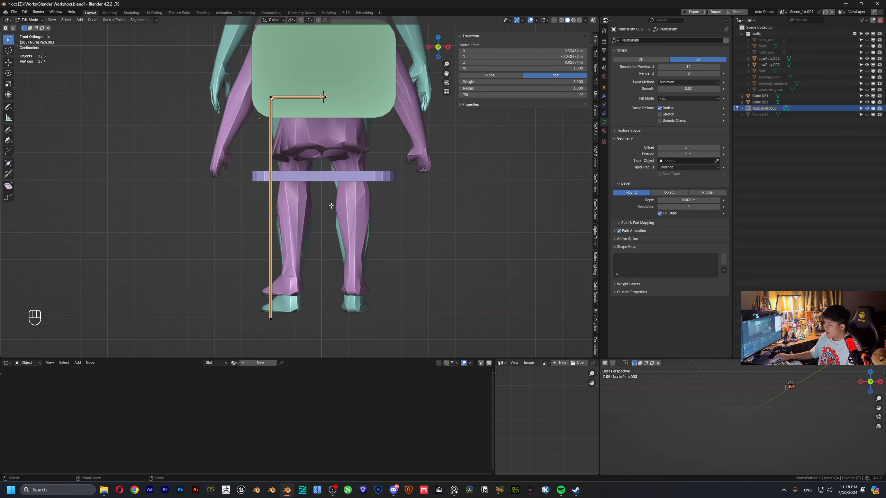
key("g")
key("z")
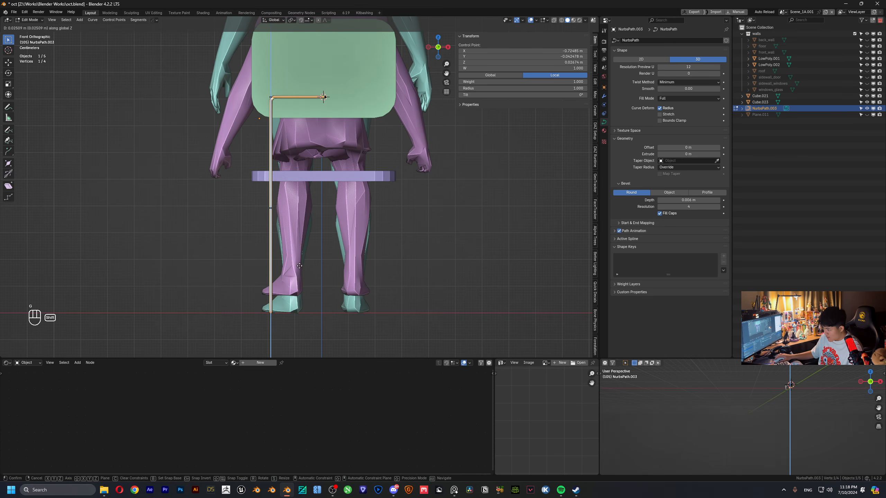
left_click(298, 269)
scroll(282, 245, "down", 3)
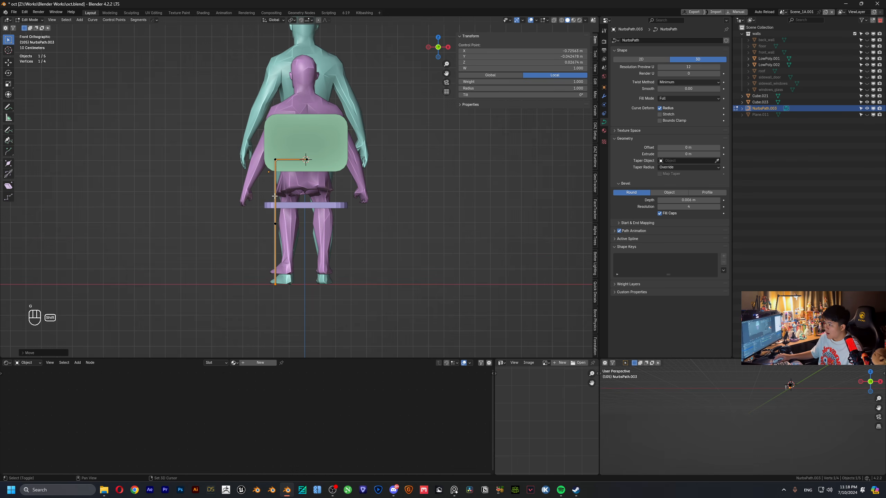
middle_click_drag(306, 161, 327, 146, "shift")
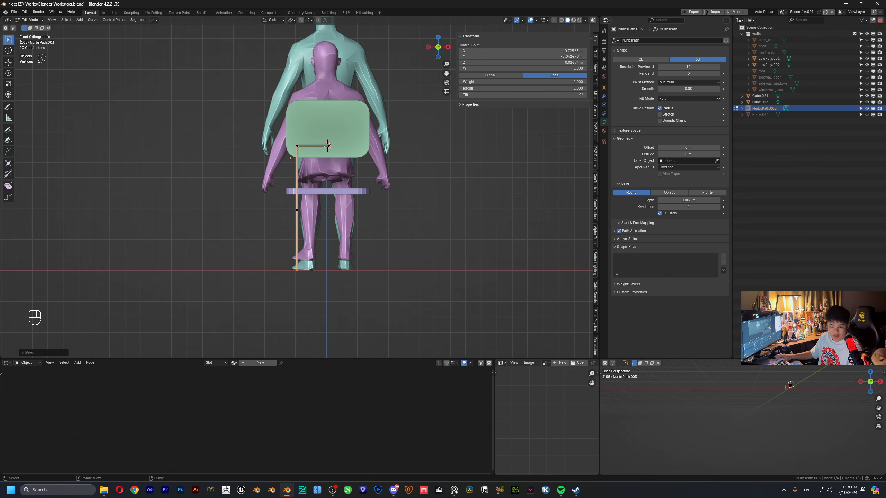
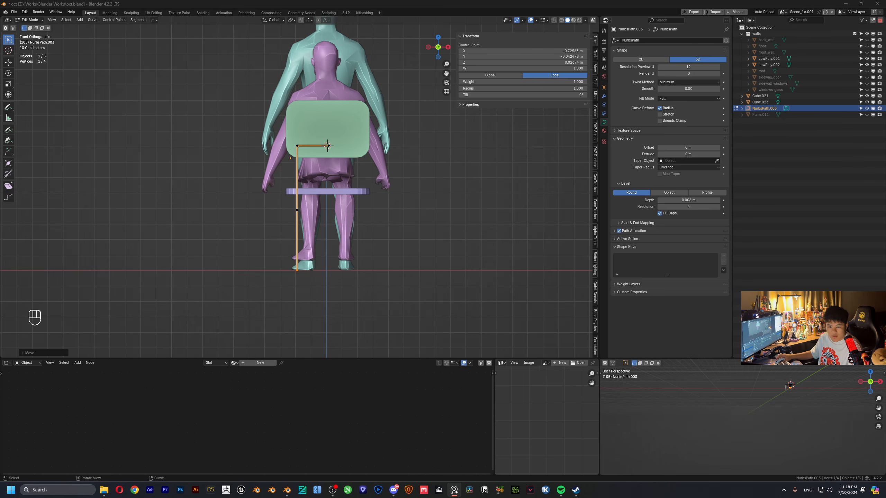
- Delete the leg's lowest control point, leaving the curve ending at the midpoint
middle_click_drag(366, 158, 350, 176)
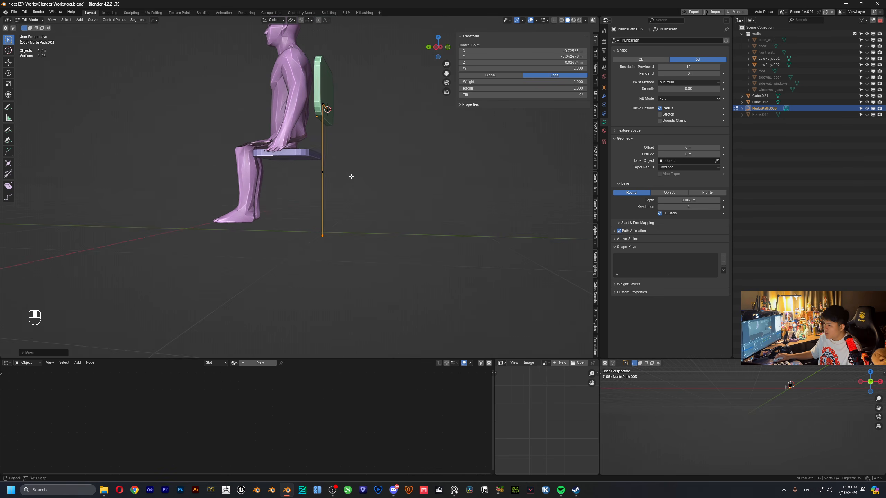
scroll(345, 181, "up", 5)
scroll(341, 188, "down", 4)
scroll(319, 278, "up", 4)
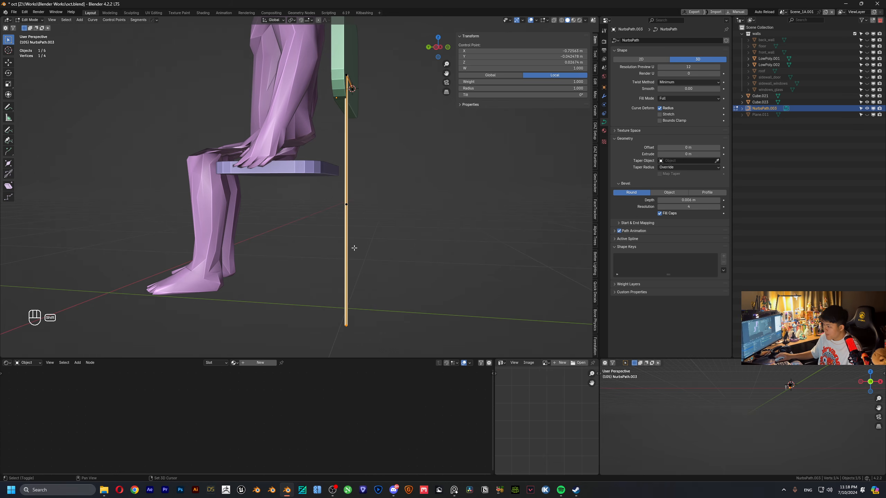
left_click(348, 207, "shift")
middle_click_drag(372, 261, 390, 251)
key("x")
left_click(354, 302)
- Raise the curve's lower end point about 0.07 m along Z to just below the seat in side view
left_click(437, 48)
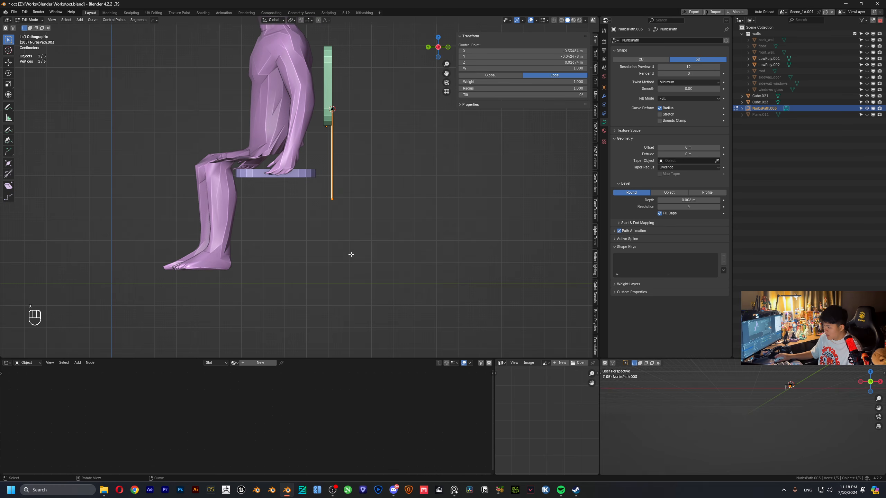
key("g")
key("z")
left_click(342, 110)
- Extrude the curve's lower end about 0.43 m forward along Y, forming the rail under the seat
middle_click_drag(361, 178, 392, 168, "shift")
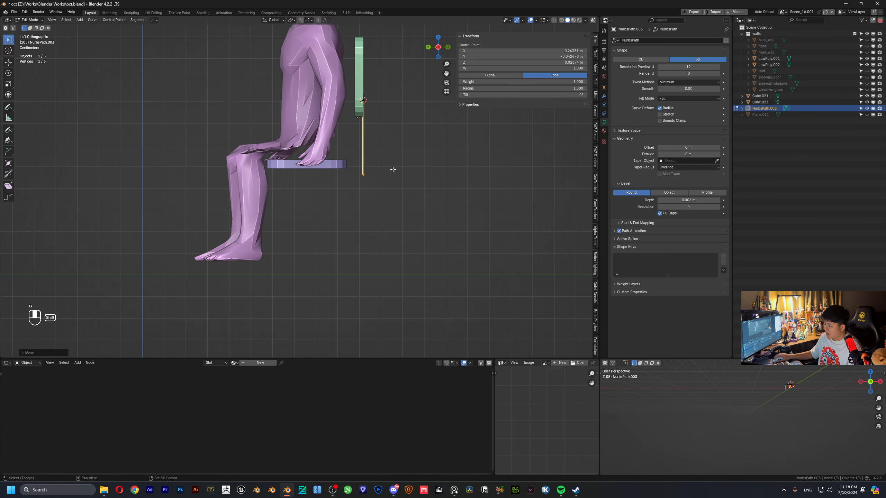
key("e")
key("y")
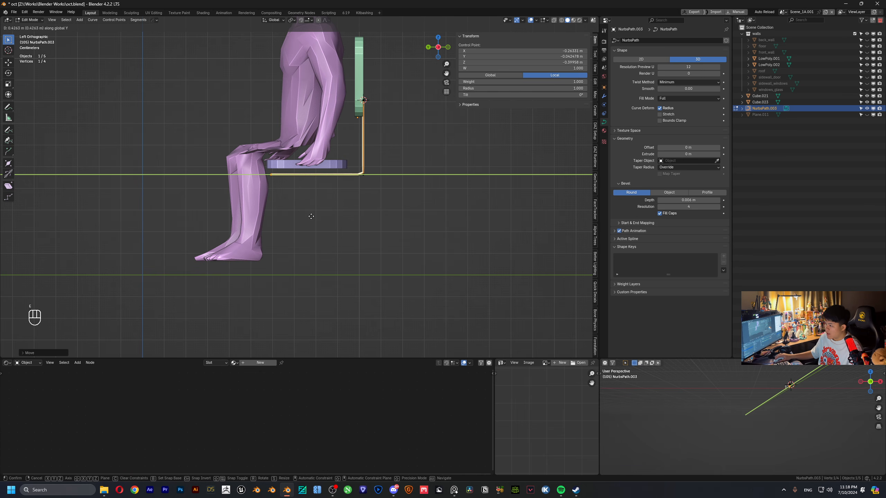
left_click(310, 216)
- Extrude the seat rail's front end about 0.46 m down along Z to the floor line to form the front leg
middle_click_drag(311, 216, 316, 174, "shift")
key("e")
key("z")
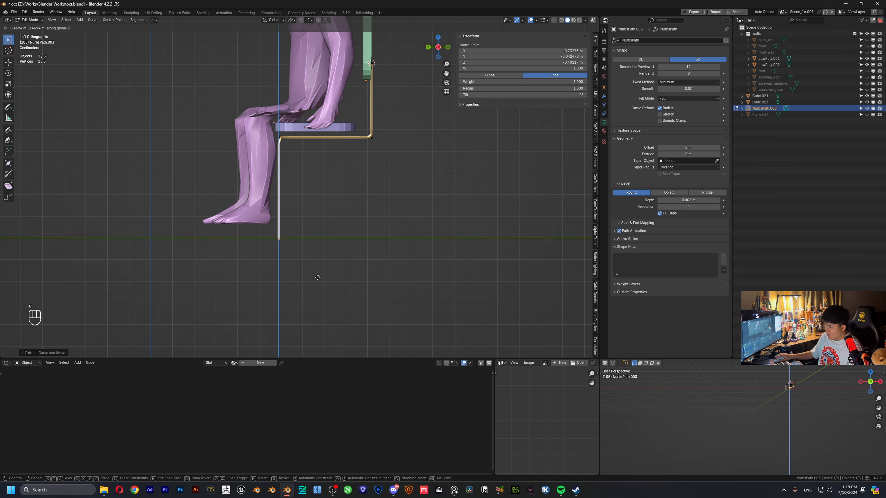
left_click(318, 276)
middle_click_drag(320, 154, 321, 184)
key("Tab")
scroll(355, 166, "up", 3)
key("ctrl+a")
key("ctrl+a")
left_click(338, 197)
scroll(329, 183, "up", 1)
key("Tab")
- Raise the two control points of the under-seat rail about 0.02 m along Z in side view, bringing it against the seat
left_click(440, 48)
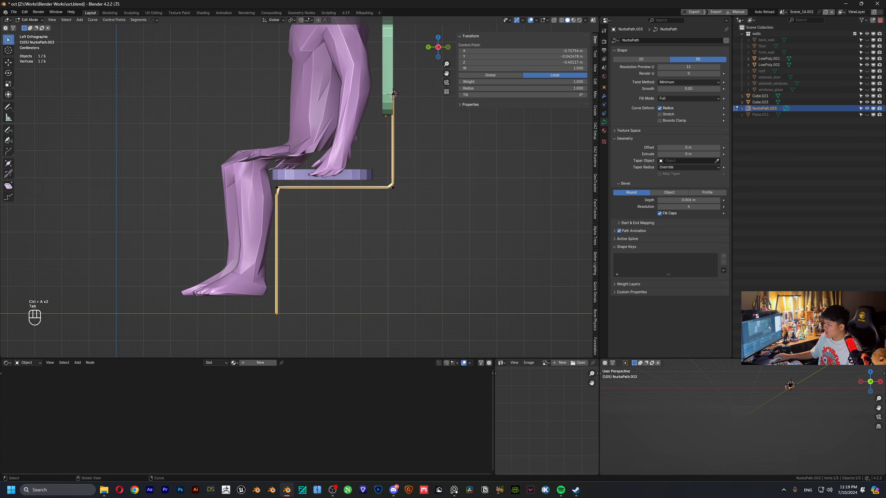
left_click_drag(262, 178, 474, 217)
key("g")
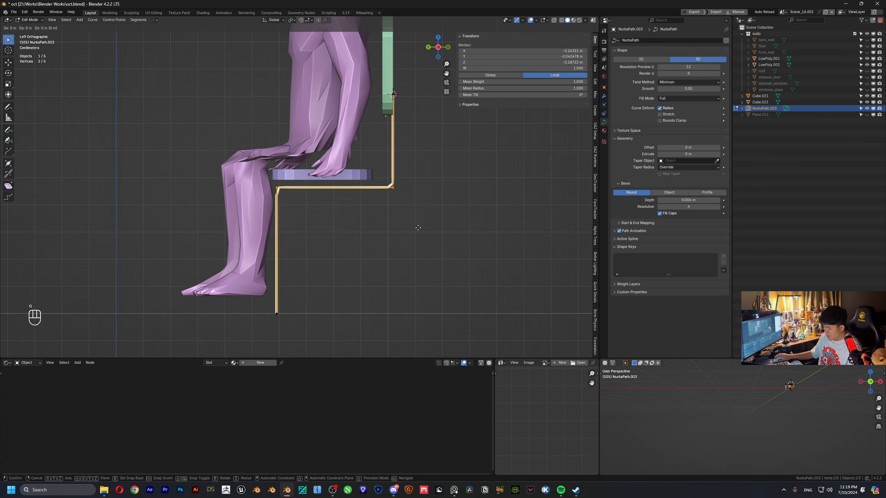
key("z")
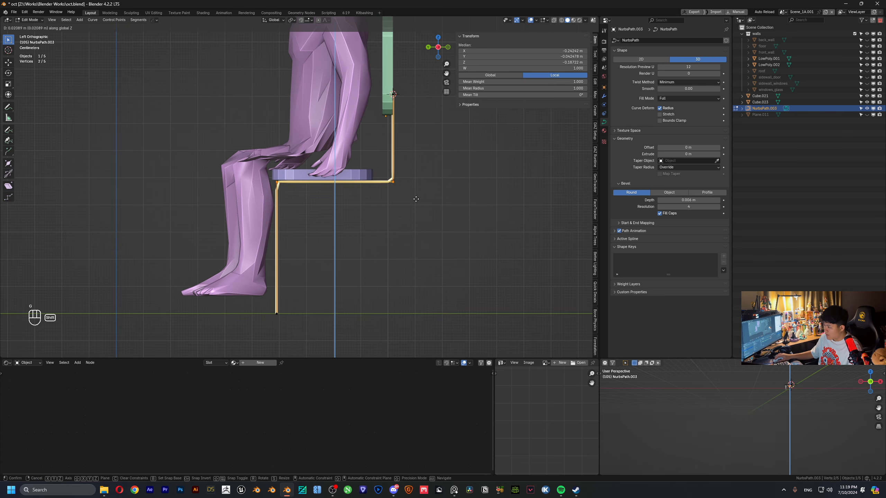
left_click(416, 199)
- Move the backrest and rear upright control points about 0.007 m backward along Y, away from the backrest panel
left_click_drag(379, 59, 403, 194)
scroll(404, 194, "up", 2)
middle_click_drag(414, 119, 299, 281, "shift")
scroll(299, 281, "up", 2)
middle_click_drag(346, 247, 280, 192, "shift")
scroll(289, 187, "up", 1)
key("g")
key("y")
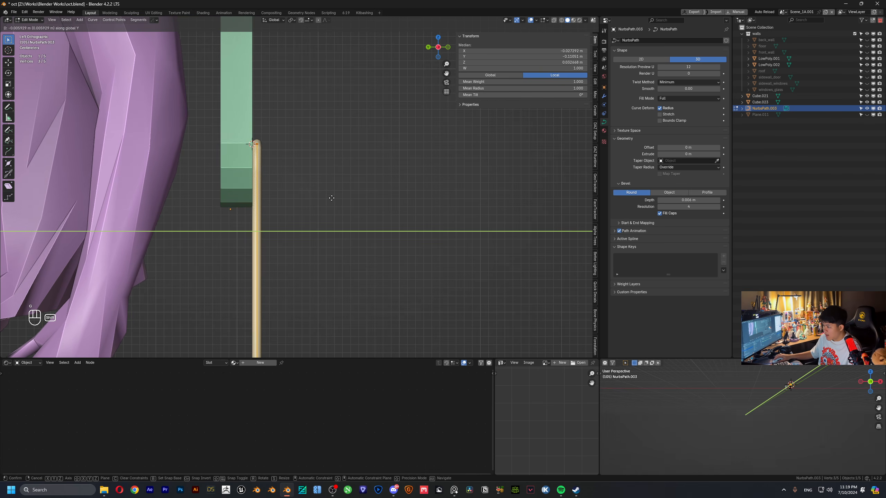
left_click(335, 198)
- Subdivide the front leg segment of the curve between the seat corner and the floor point
scroll(240, 248, "down", 6)
middle_click_drag(238, 266, 312, 192, "shift")
key("alt+z")
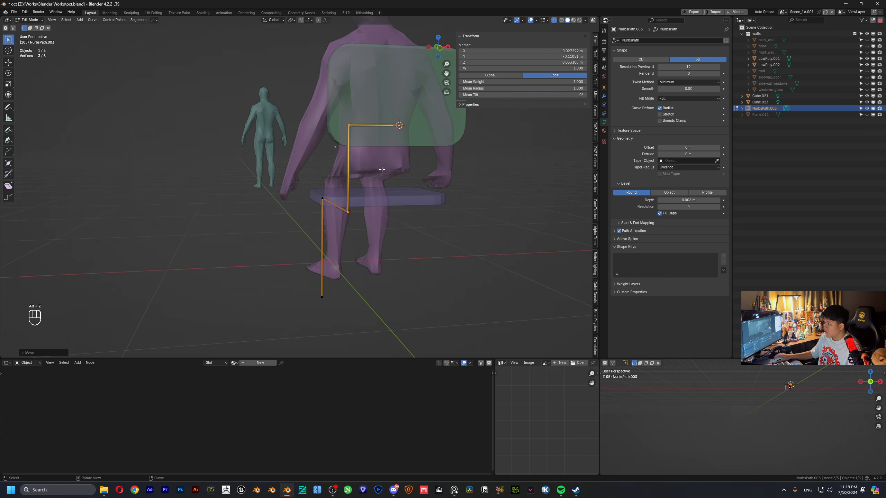
middle_click_drag(387, 132, 475, 119)
left_click(446, 50)
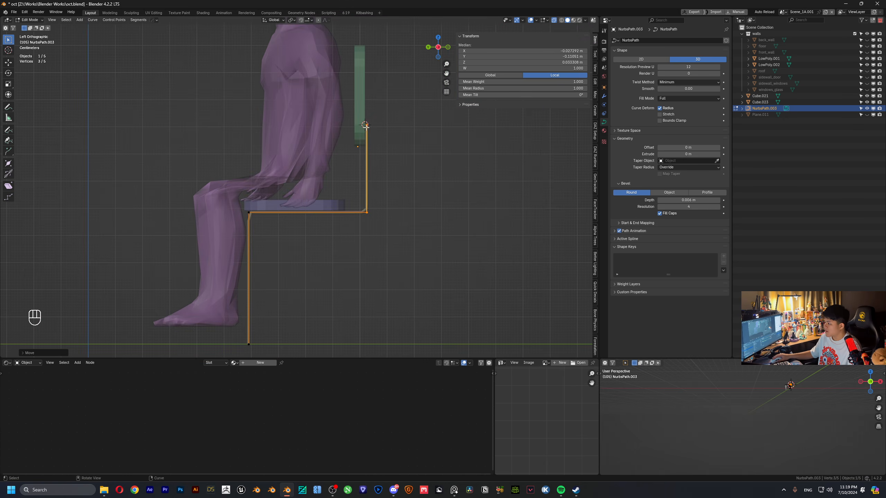
key("alt+z")
scroll(313, 230, "down", 1)
middle_click_drag(313, 230, 325, 197, "shift")
key("Tab")
key("Tab")
left_click_drag(256, 245, 304, 327)
left_click_drag(253, 159, 305, 222, "shift")
right_click(270, 226)
left_click(266, 228)
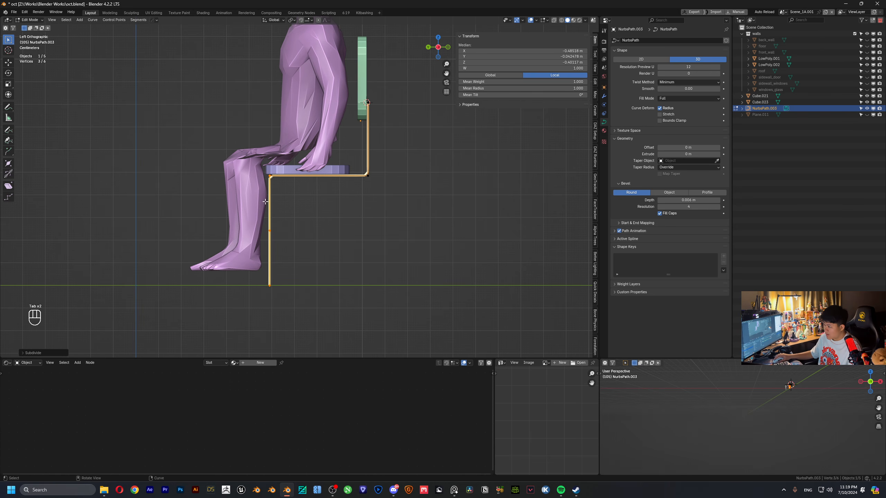
- Convert the chair frame curve to a mesh
scroll(257, 161, "up", 2)
key("Tab")
key("ctrl+a")
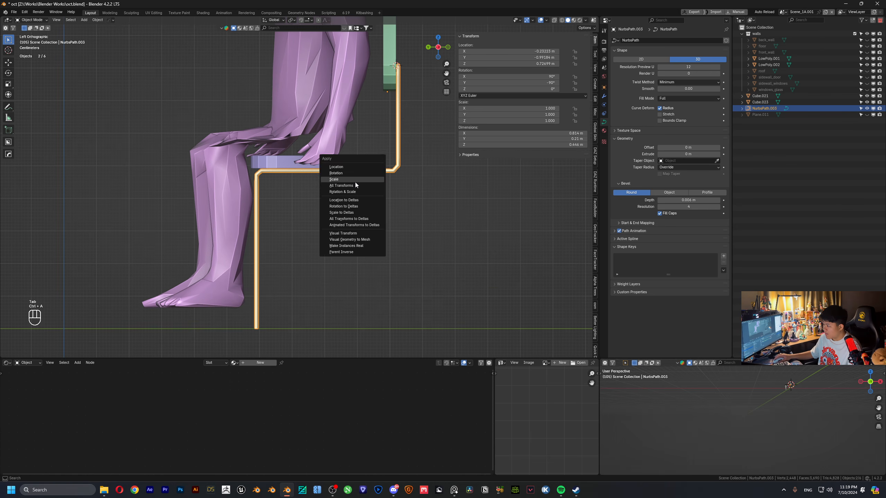
key("shift+a")
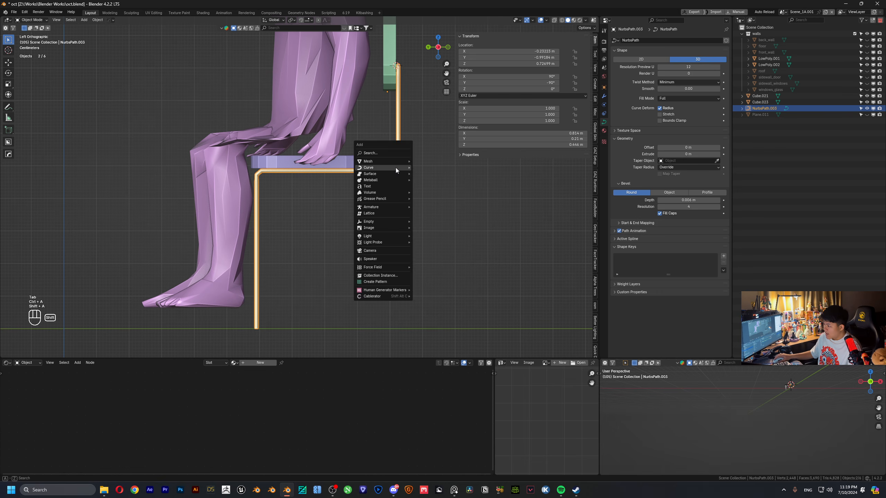
key("ctrl+a")
left_click(353, 181)
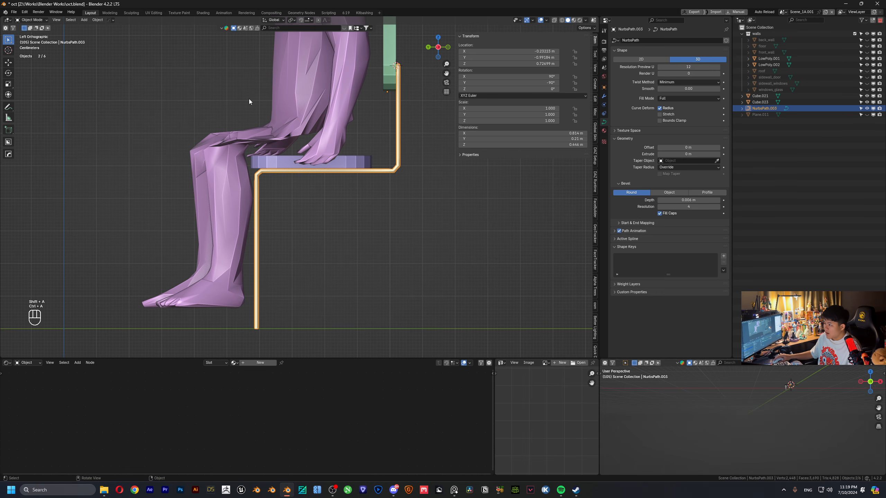
left_click(98, 20)
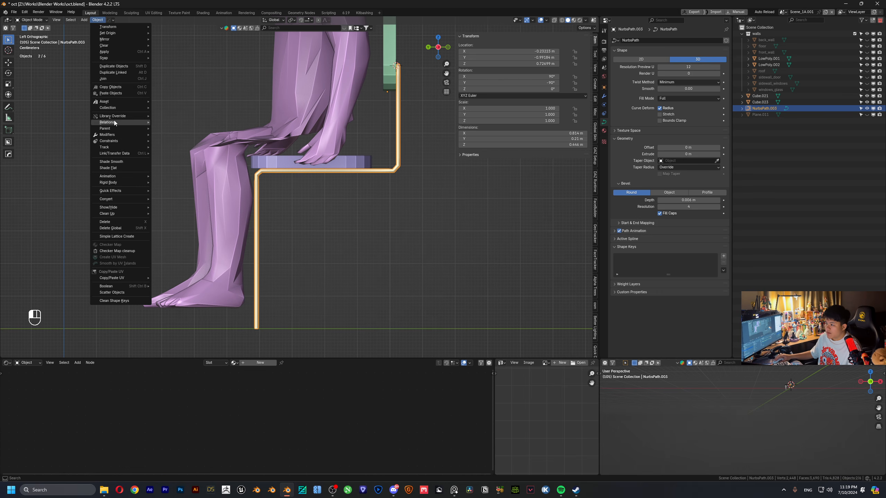
mouse_move(111, 197)
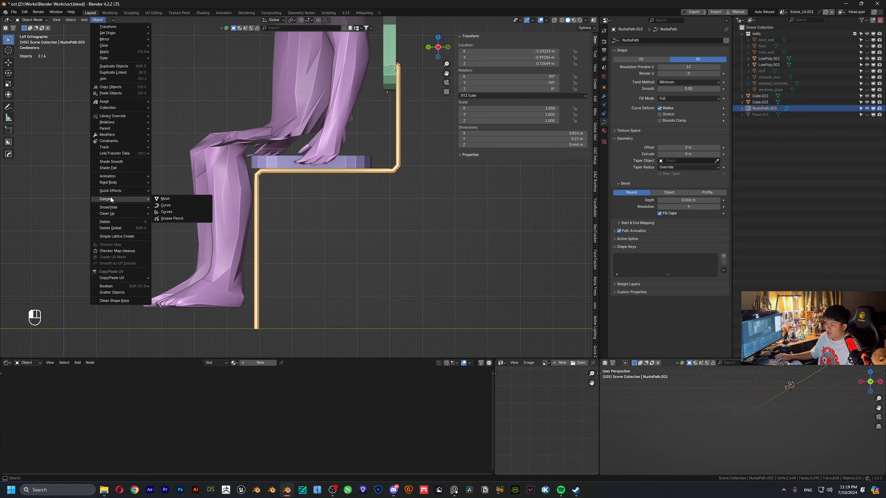
left_click(168, 200)
- Select the edge loops at both ends of the rear bend below the seat on the frame mesh
middle_click_drag(324, 170, 272, 164)
key("Tab")
scroll(325, 196, "up", 3)
middle_click_drag(335, 188, 341, 171)
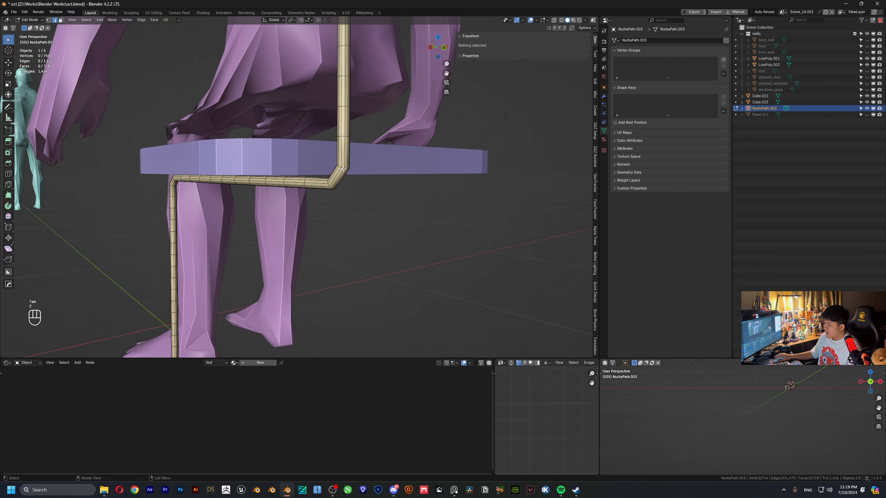
scroll(343, 168, "up", 3)
left_click(378, 151)
left_click(372, 164, "alt+shift")
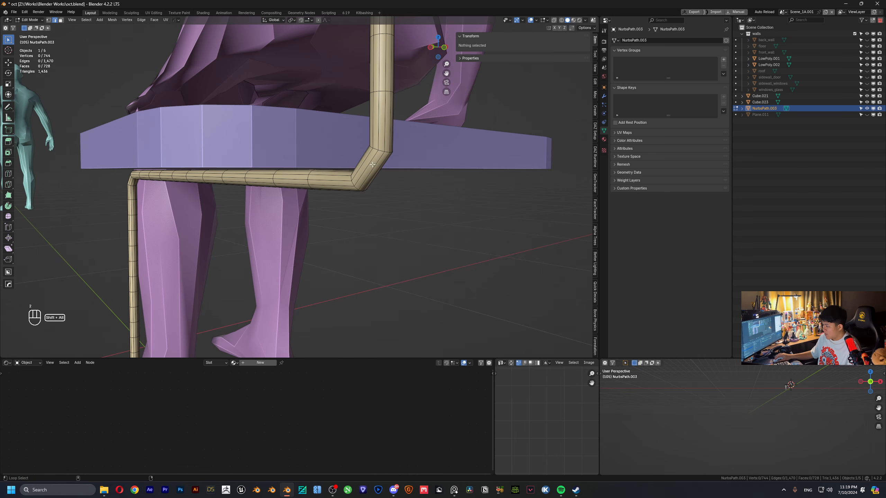
left_click(380, 149, "alt+shift")
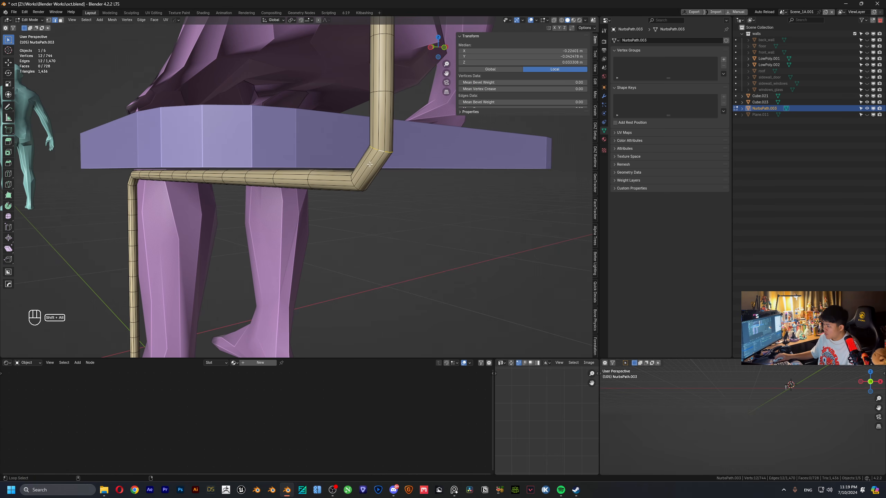
left_click(352, 183, "alt+shift")
- Add the edge loops at both ends of the backrest bend to the selection
scroll(352, 184, "down", 2)
middle_click_drag(351, 181, 296, 210)
scroll(296, 173, "up", 2)
middle_click_drag(300, 87, 281, 86, "shift")
left_click(258, 181, "alt+shift")
scroll(257, 181, "down", 3)
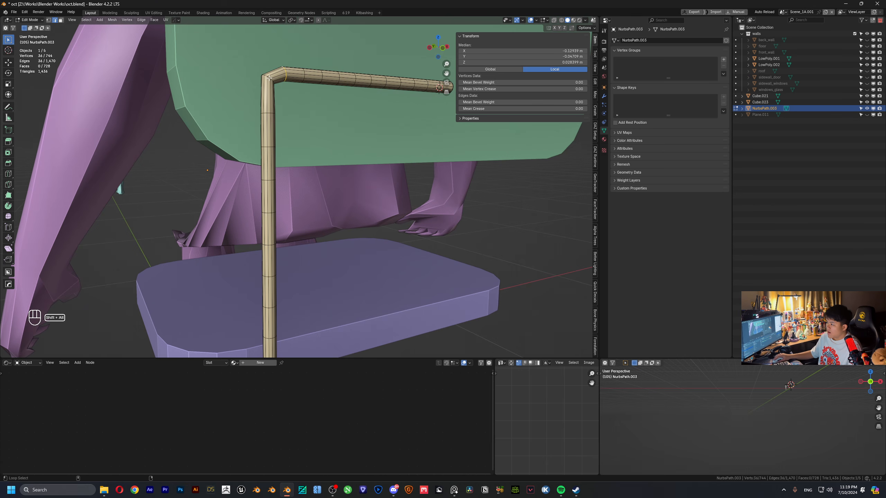
left_click(269, 78, "alt+shift")
- Add the front leg bend's edge loops to the selection and bevel all selected loops with 4 segments
scroll(269, 78, "down", 3)
middle_click_drag(271, 164, 272, 70, "shift")
middle_click_drag(244, 111, 314, 98)
middle_click_drag(206, 105, 300, 101, "shift")
scroll(222, 83, "up", 4)
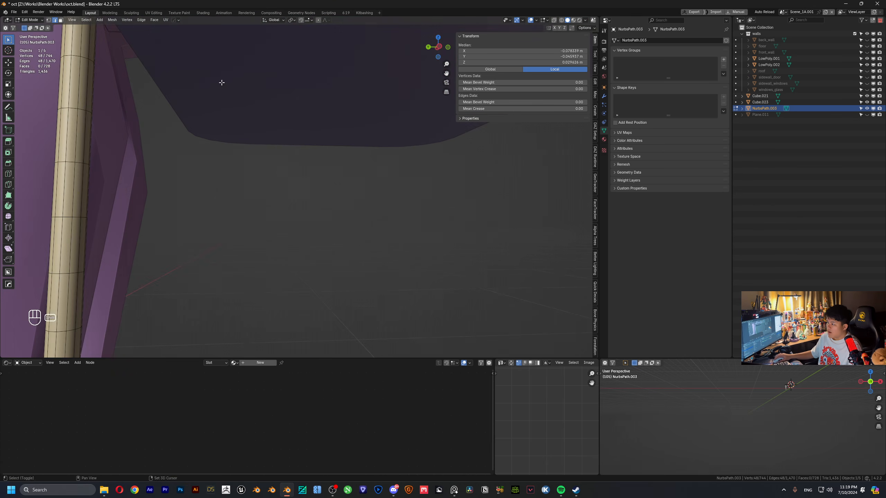
scroll(222, 83, "down", 3)
middle_click_drag(201, 62, 220, 136, "shift")
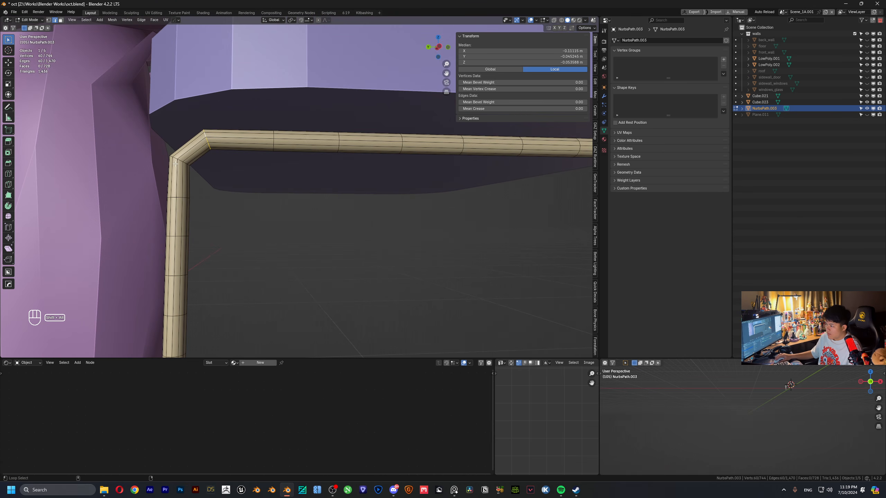
key("ctrl+b")
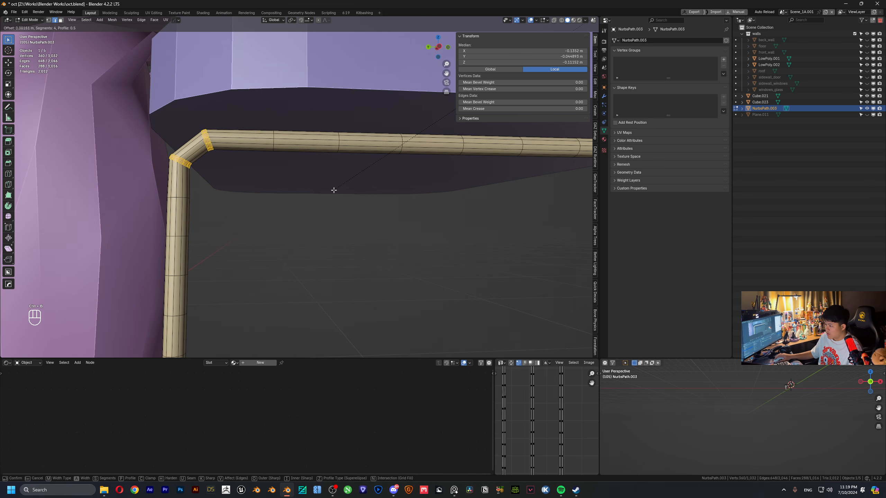
left_click(326, 194)
- Apply smooth shading to the whole chair frame in Object Mode
key("Tab")
scroll(326, 185, "down", 11)
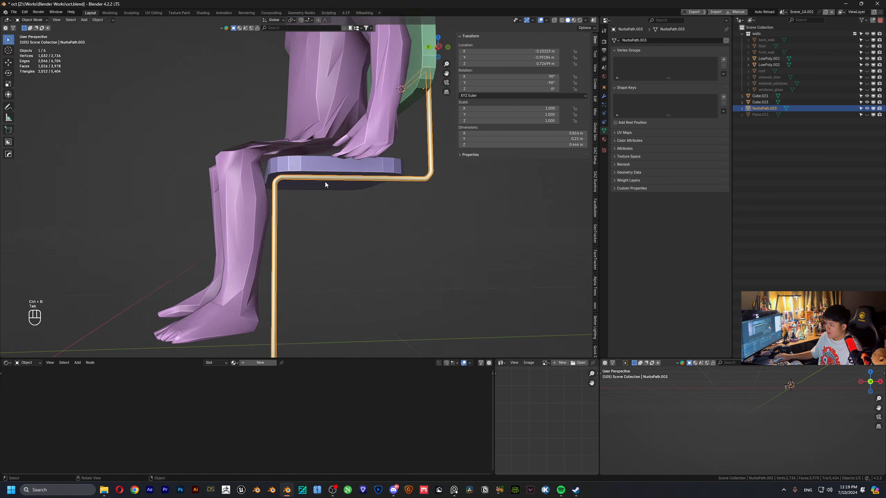
middle_click_drag(356, 184, 369, 136)
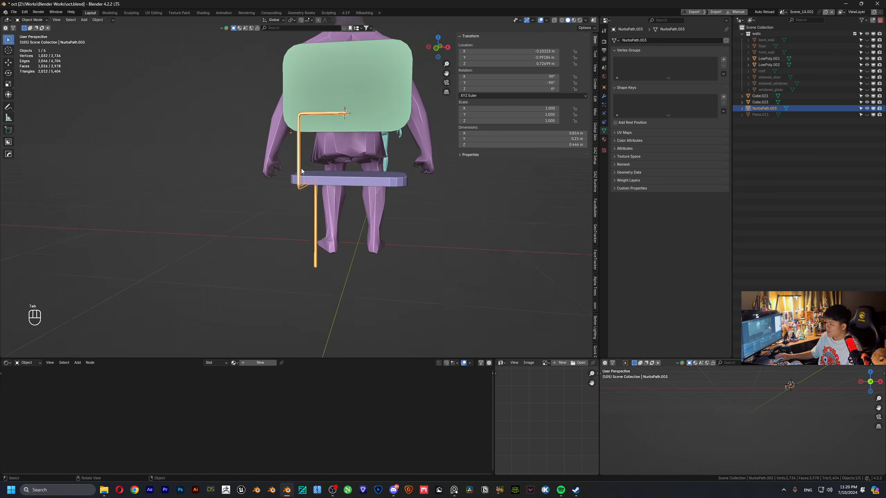
scroll(393, 121, "up", 3)
scroll(311, 157, "up", 6)
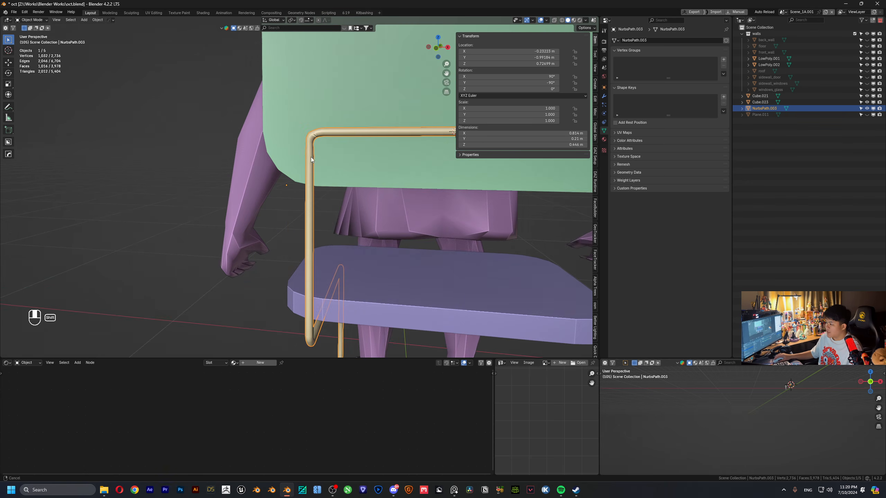
middle_click_drag(347, 82, 306, 115, "shift")
right_click(312, 106)
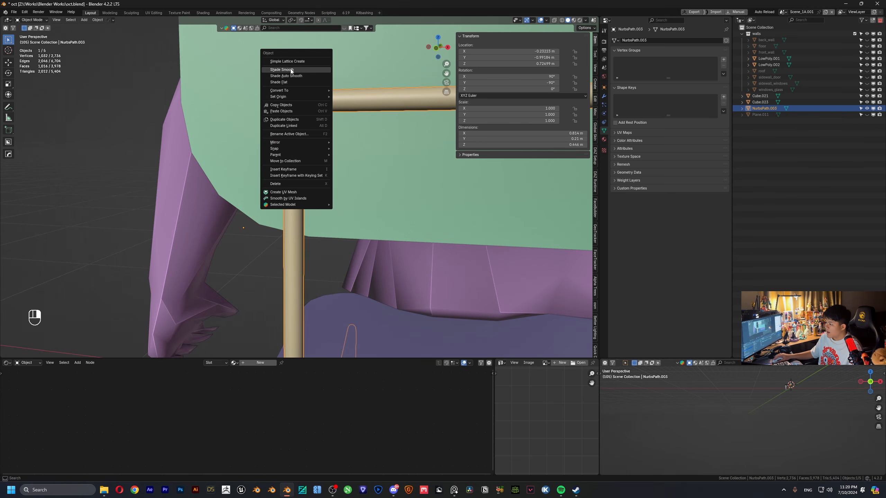
left_click(290, 77)
right_click(328, 100)
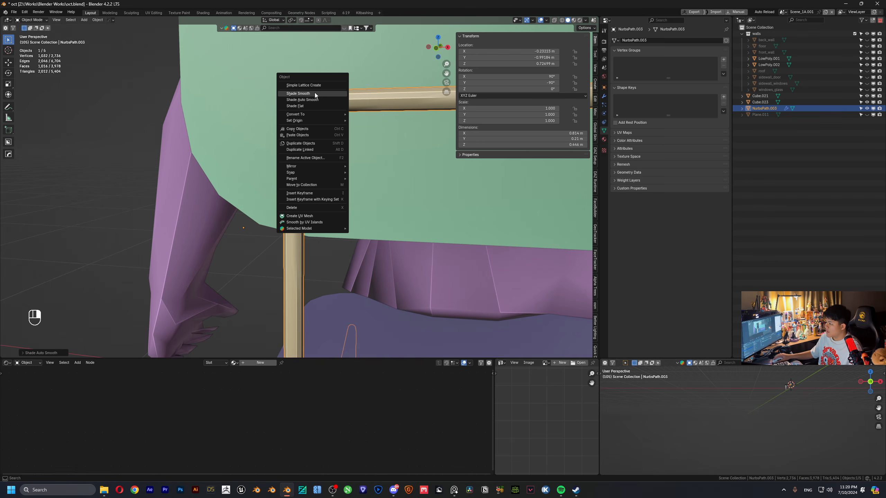
left_click(315, 92)
- Add a Mirror modifier to the chair frame
left_click(436, 51)
left_click(604, 96)
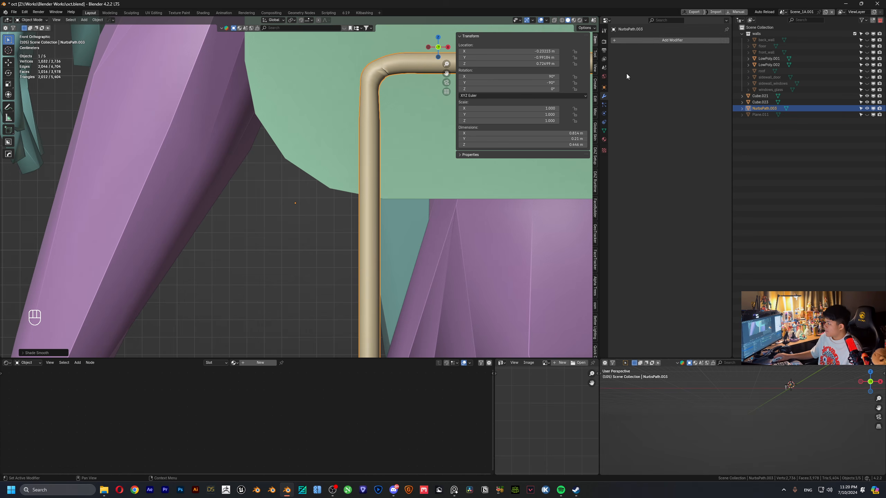
left_click(635, 38)
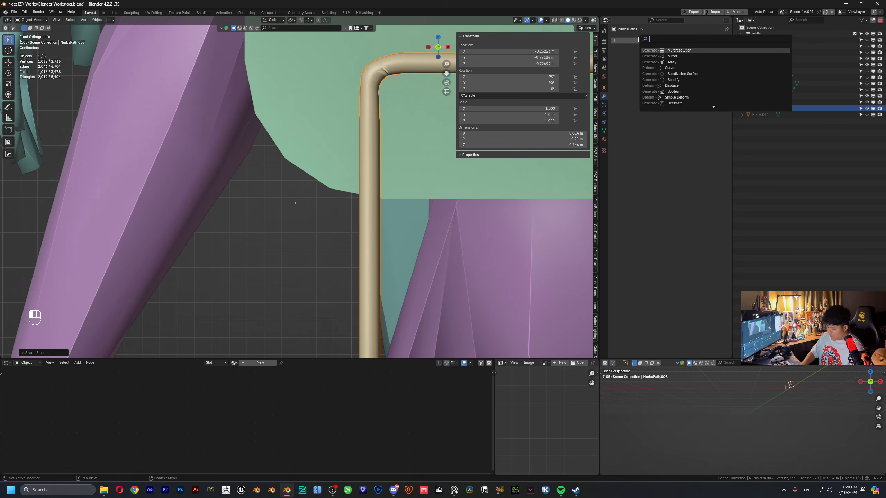
type("mir")
key("Return")
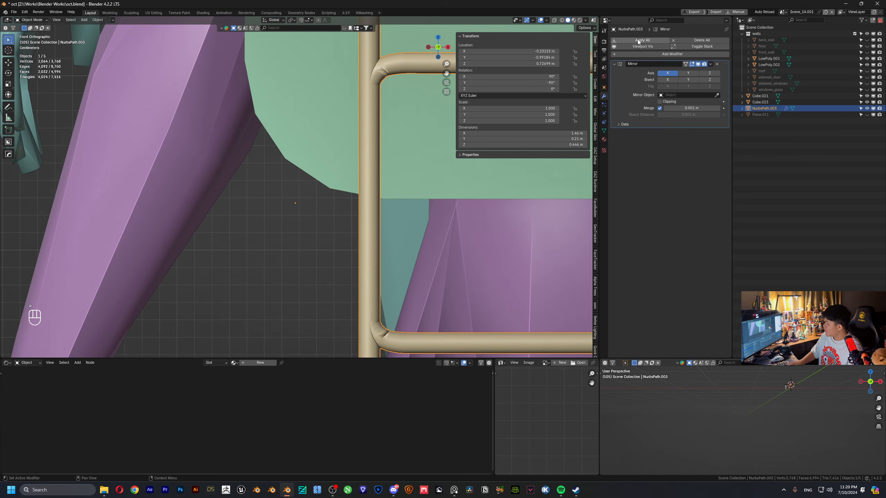
- Try the Mirror modifier's Y axis and switch off its X axis in front view
scroll(294, 215, "down", 7)
middle_click_drag(412, 199, 349, 214, "shift")
scroll(350, 217, "down", 1)
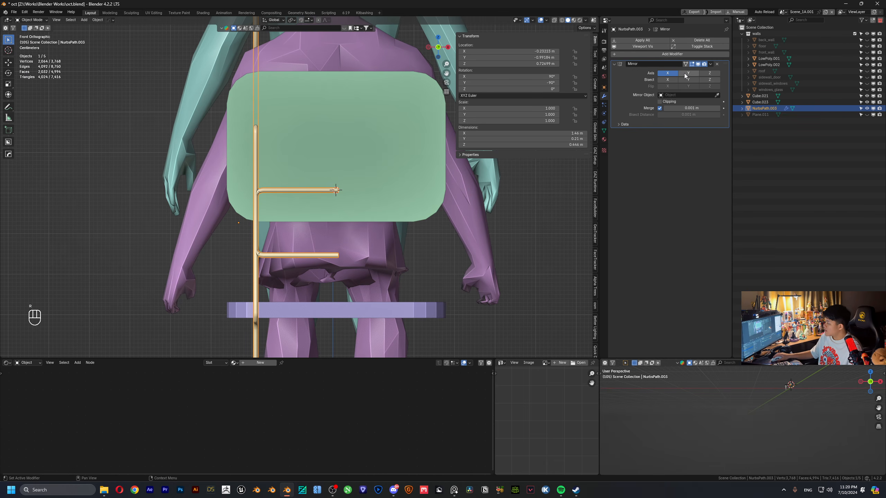
left_click(687, 73)
left_click(688, 73)
left_click(667, 74)
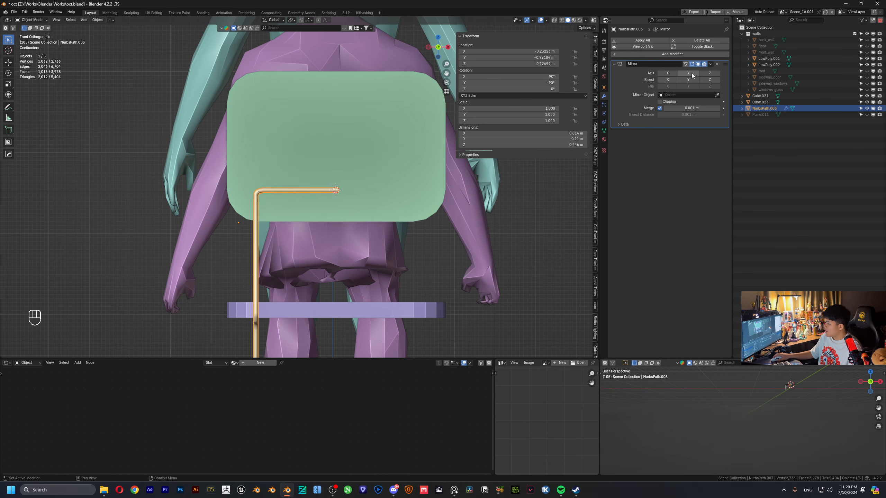
- Set the Mirror modifier back to the X axis and enable clipping
scroll(376, 227, "down", 2)
scroll(375, 226, "down", 3)
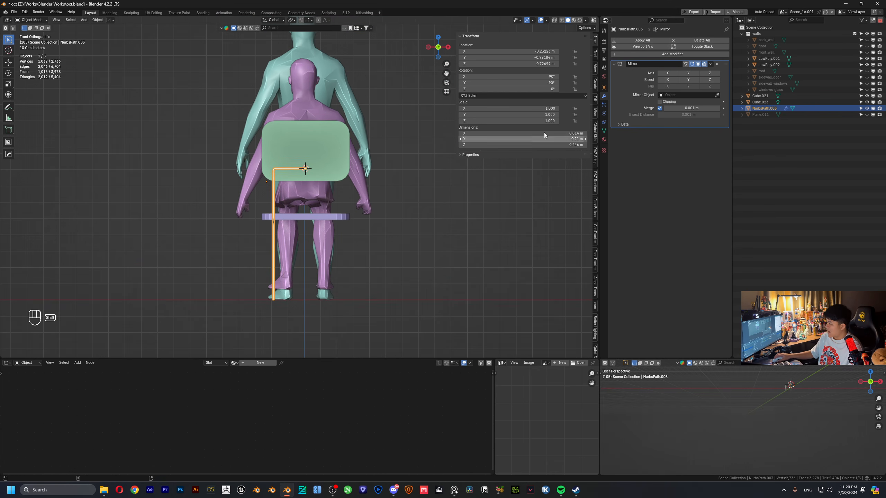
scroll(334, 162, "up", 5)
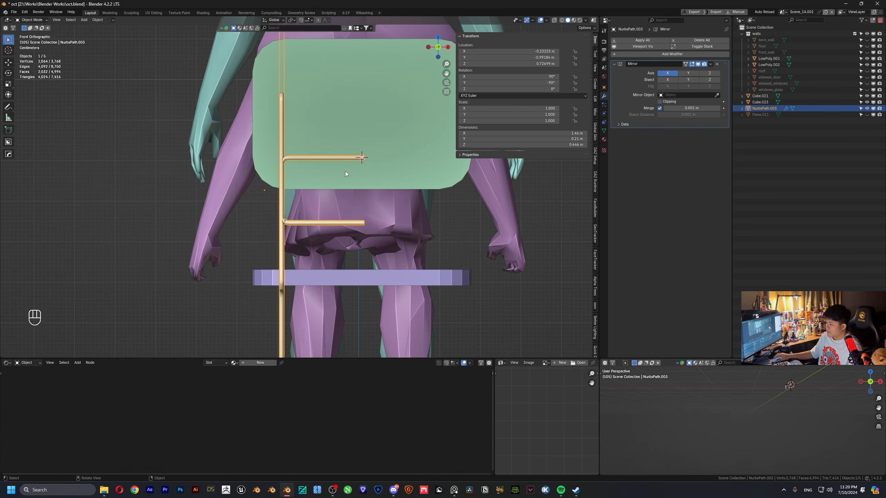
scroll(220, 194, "down", 4)
left_click(659, 102)
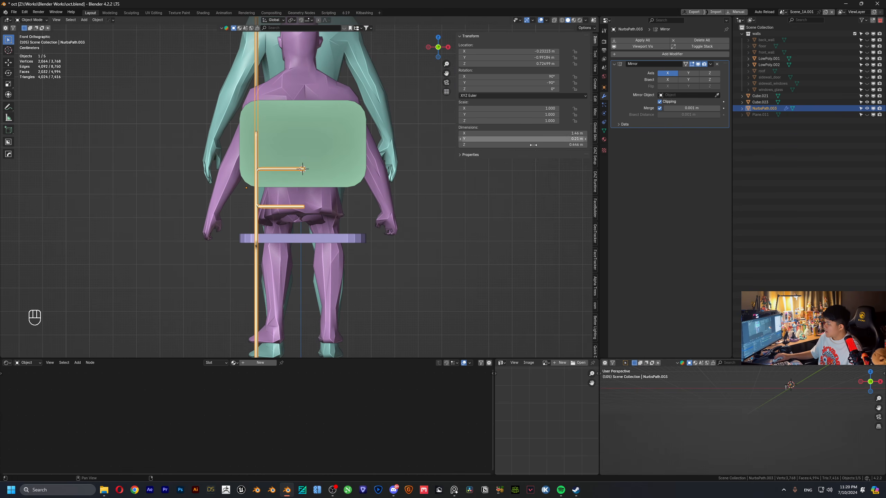
- Snap the 3D cursor to the centre edge of the frame's open crossbar end cap behind the backrest
scroll(287, 180, "up", 5)
scroll(336, 152, "down", 3)
middle_click_drag(379, 157, 321, 158)
scroll(307, 169, "up", 3)
scroll(306, 167, "up", 2)
scroll(322, 155, "up", 2)
middle_click_drag(269, 181, 263, 178)
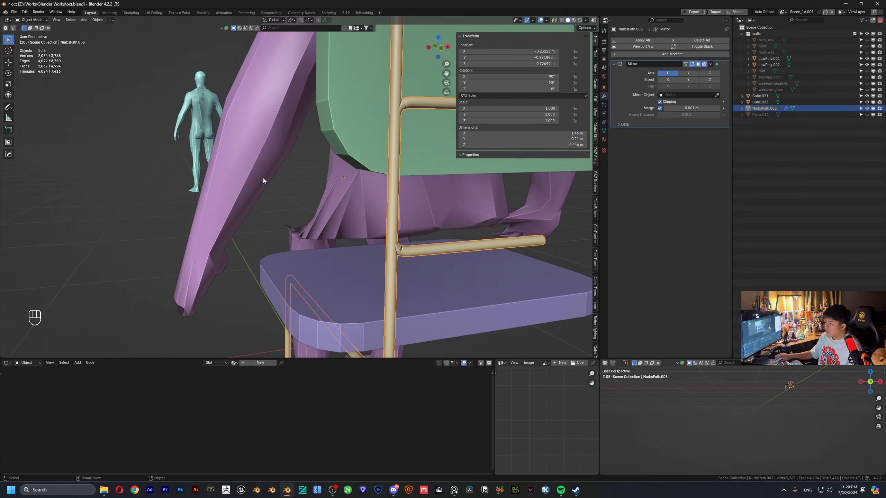
scroll(339, 169, "up", 8)
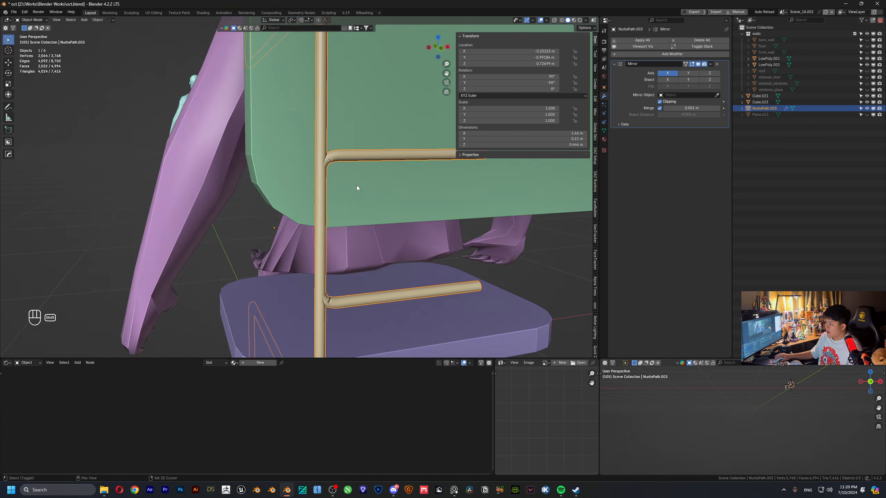
key("Tab")
middle_click_drag(320, 171, 196, 191)
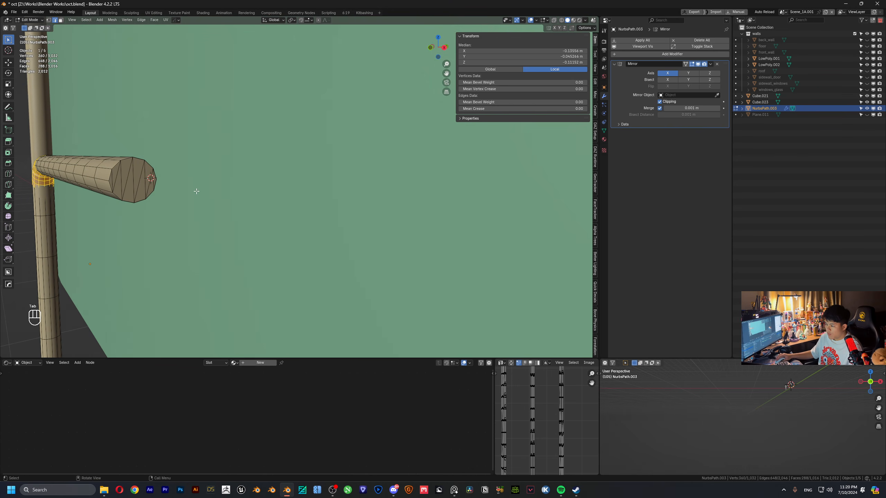
left_click(137, 172)
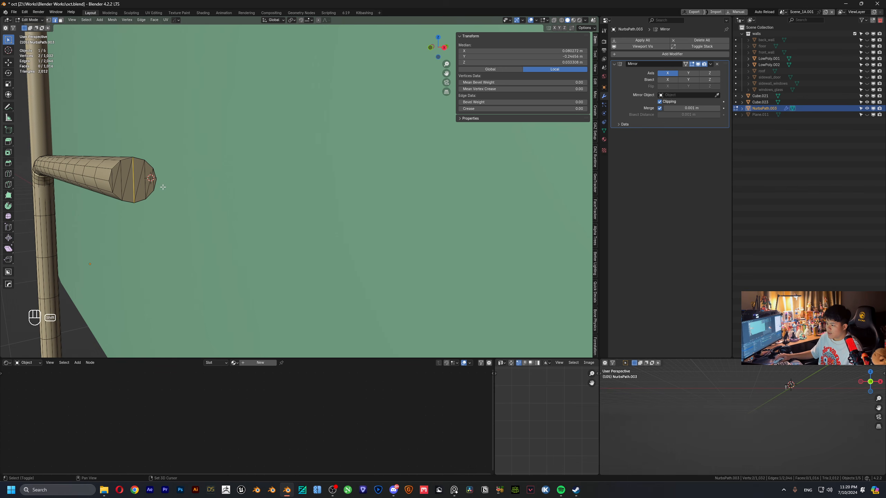
key("shift+s")
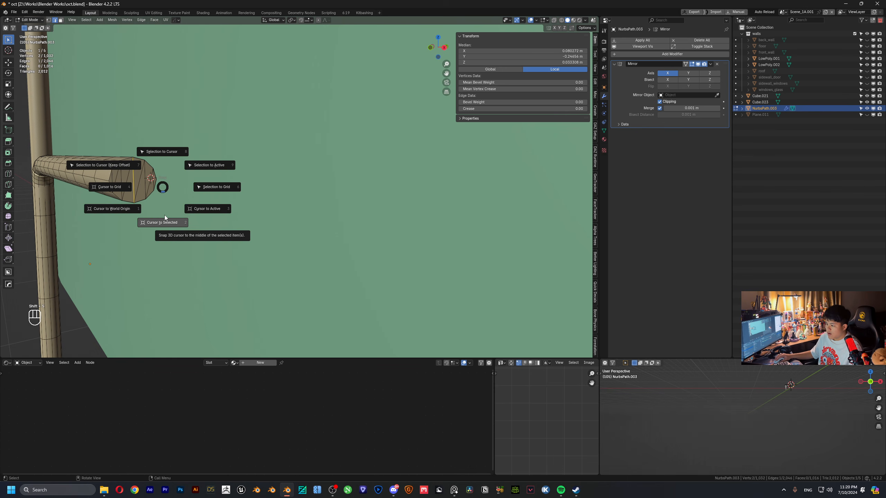
left_click(165, 217)
- Set the chair frame's origin to the 3D cursor in Object Mode
key("Tab")
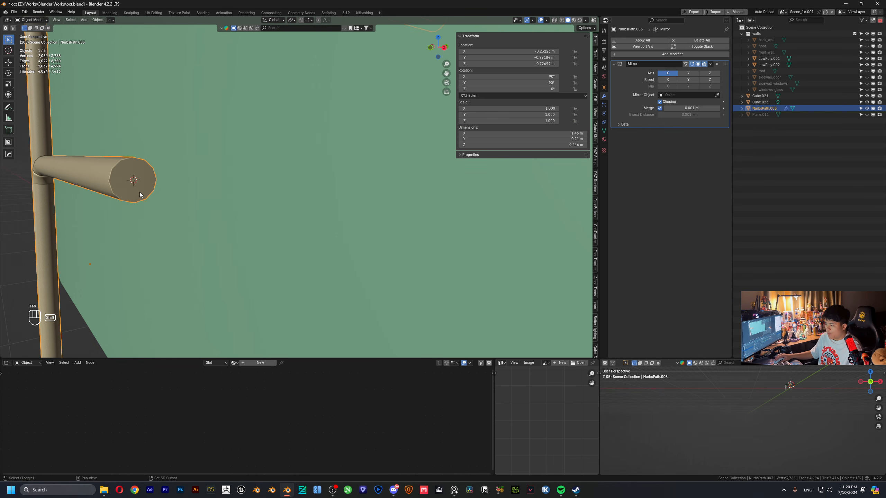
key("shift+s")
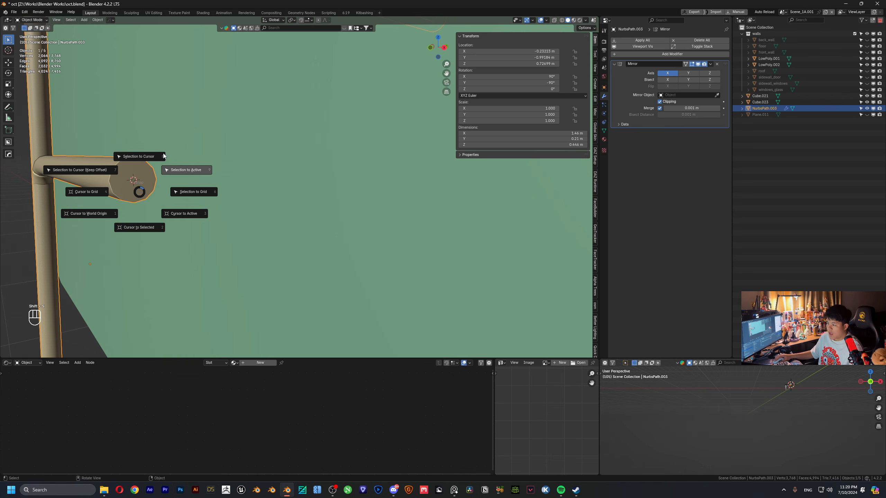
left_click(183, 157)
key("F3")
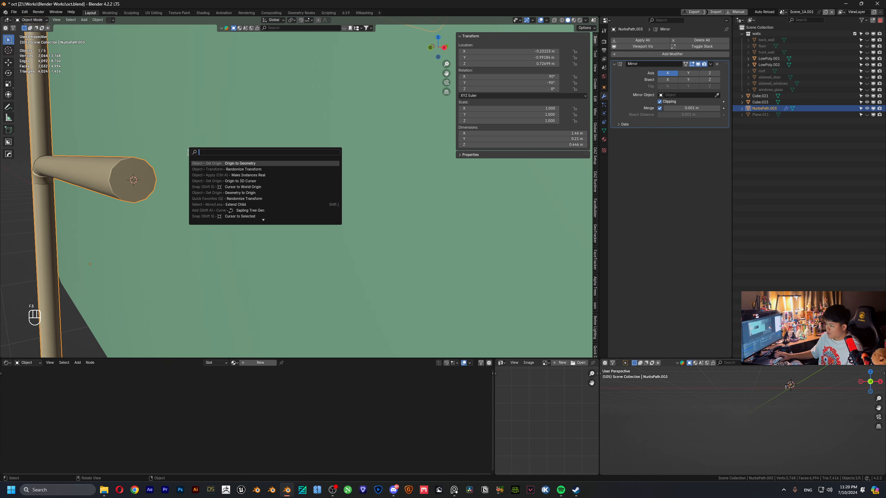
left_click(240, 181)
- Switch the frame's Mirror modifier from the X axis to the Y axis and check the mirrored side in front view
scroll(240, 183, "down", 5)
middle_click_drag(153, 189, 425, 56)
left_click(437, 50)
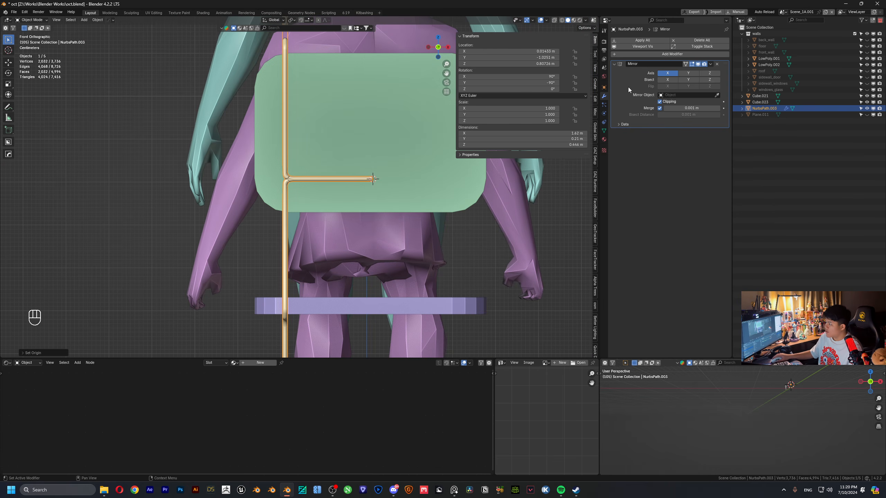
left_click(664, 75)
left_click(689, 74)
scroll(358, 199, "down", 3)
middle_click_drag(370, 222, 435, 62, "shift")
scroll(363, 168, "down", 2)
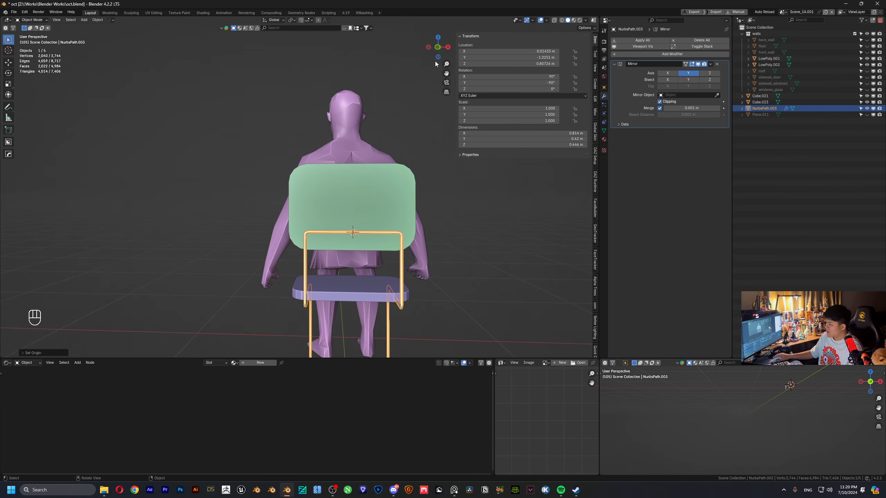
left_click(438, 48)
left_click(438, 47)
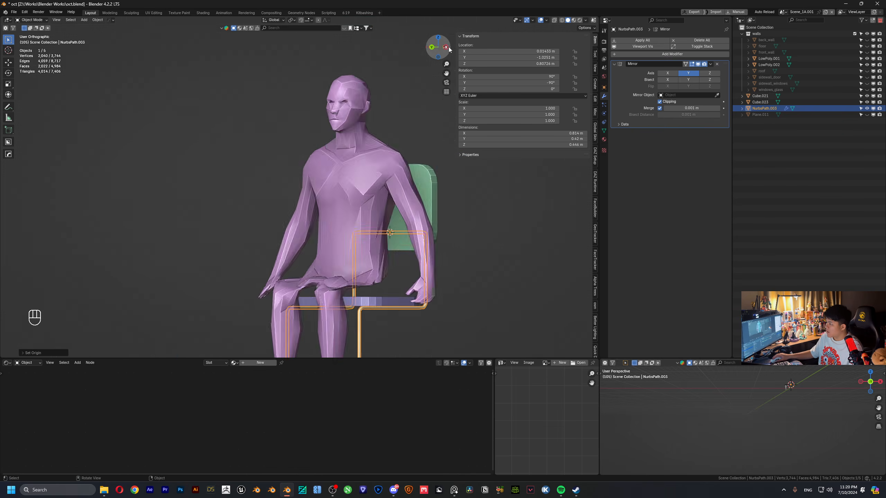
scroll(327, 207, "up", 4)
scroll(255, 68, "down", 3)
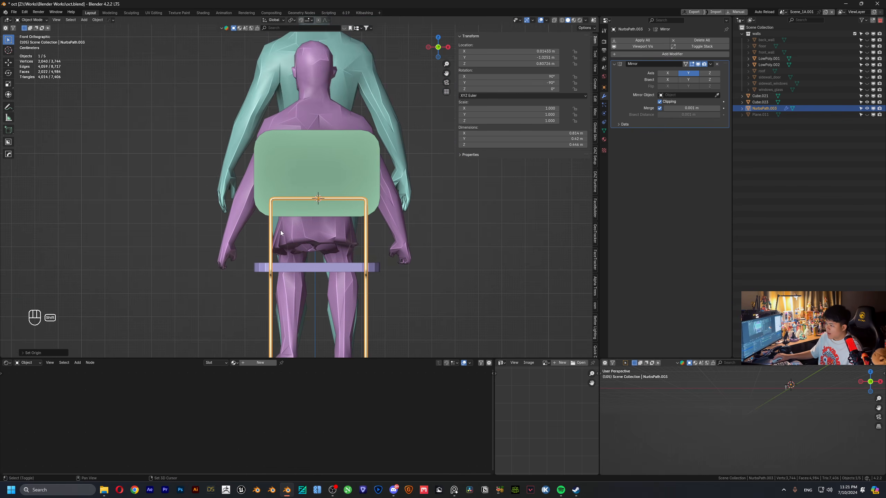
- Snap the 3D cursor to an edge on the frame's vertical tube just below the upper bend
scroll(263, 188, "up", 4)
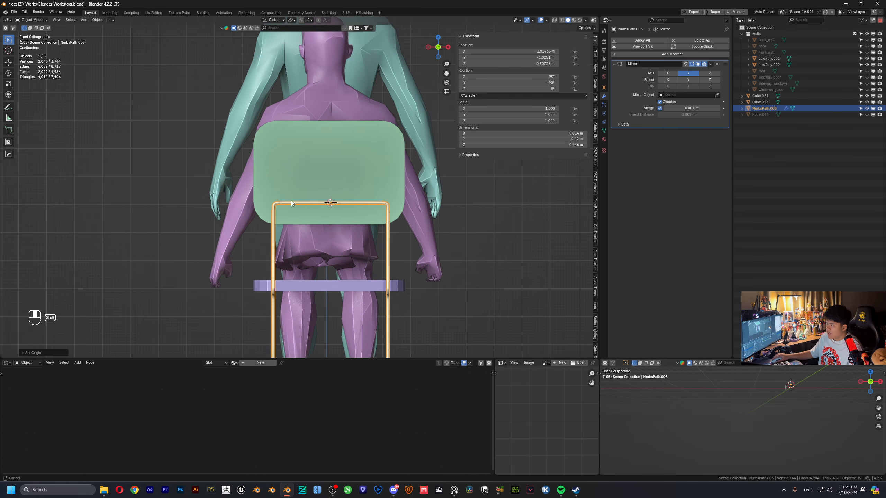
key("Tab")
scroll(270, 172, "up", 3)
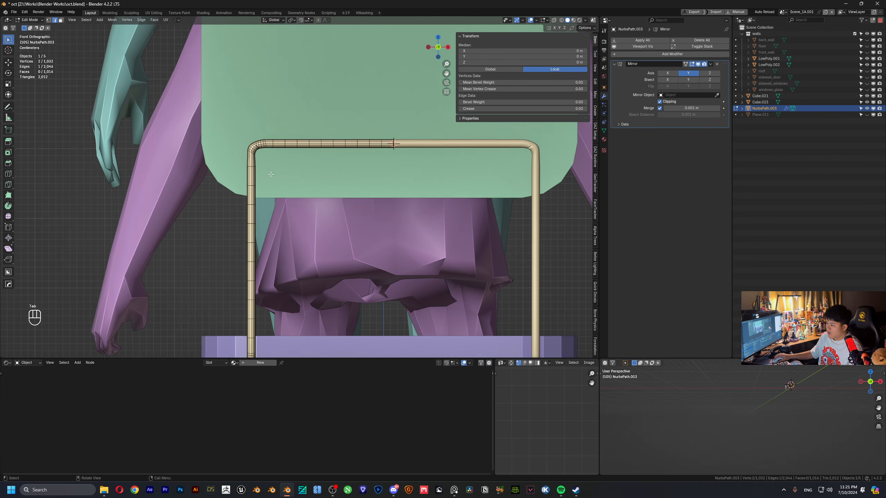
scroll(260, 175, "up", 3)
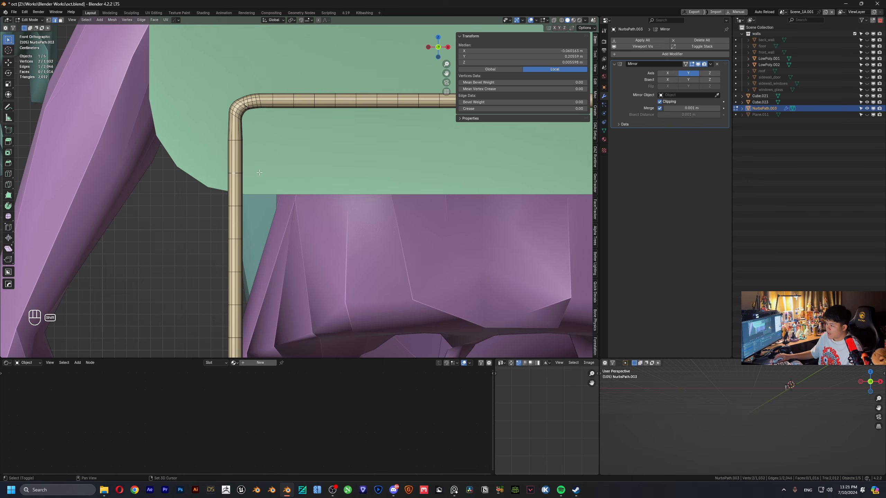
key("shift+s")
left_click(256, 205)
- Add a Path curve at the 3D cursor in Object Mode
key("Tab")
key("shift+a")
mouse_move(246, 206)
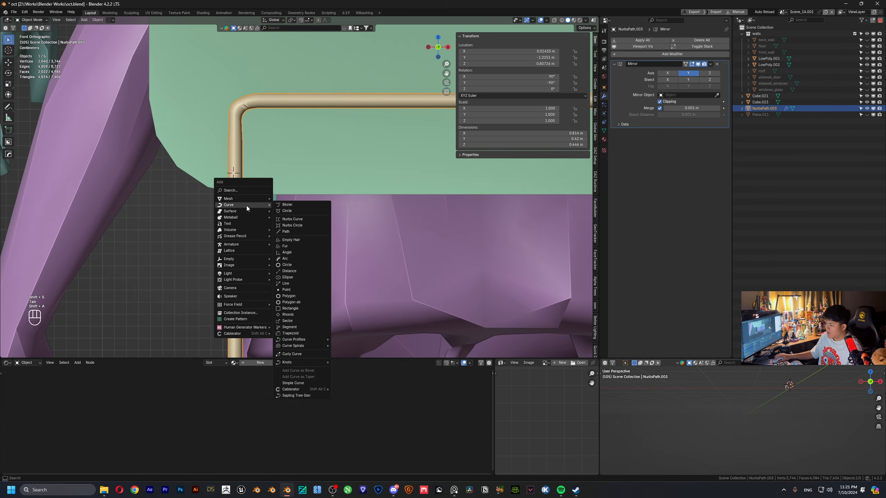
left_click(285, 232)
scroll(321, 157, "down", 3)
scroll(306, 216, "up", 3)
- Rotate the new path 90° about Z and 90° about X so it stands vertically
key("r")
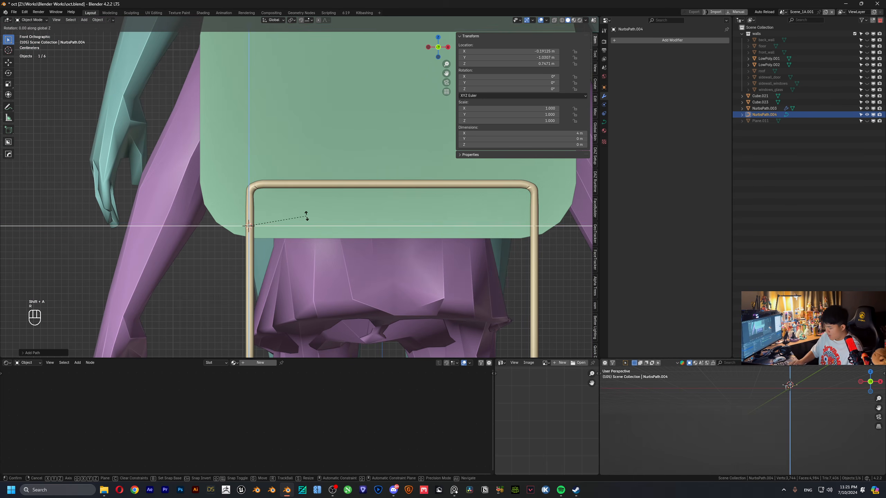
key("z")
key("9")
key("0")
key("Return")
key("r")
key("x")
key("9")
key("0")
key("Return")
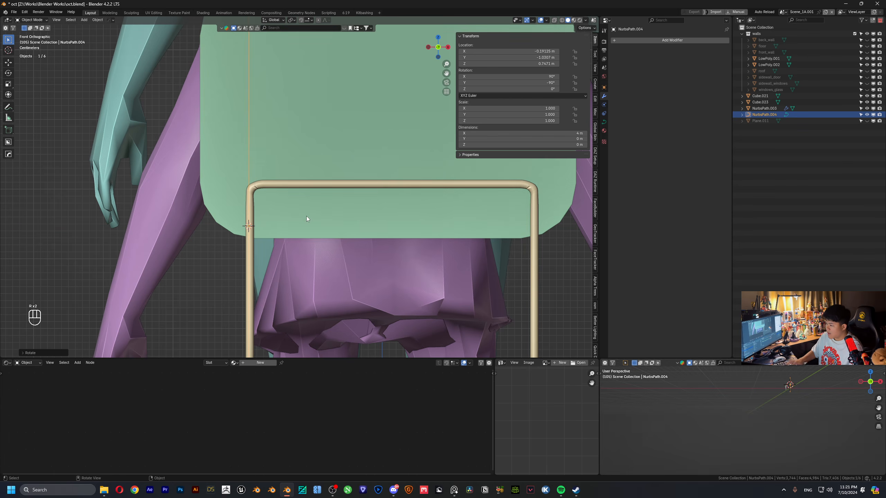
- Deselect the path's lowest control point in Edit Mode, keeping the other four selected
key("Tab")
scroll(300, 186, "down", 3)
scroll(279, 173, "down", 4)
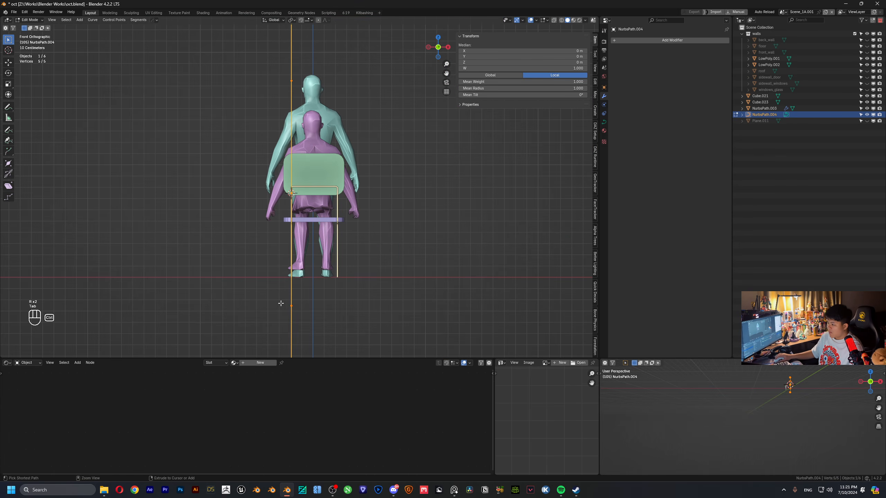
left_click_drag(278, 300, 410, 352, "ctrl")
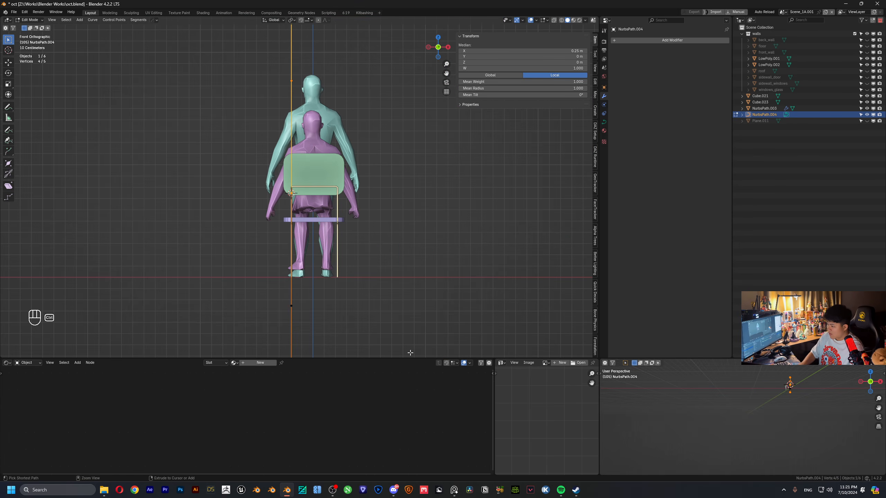
key("ctrl+i")
key("x")
left_click(410, 353)
key("ctrl+z")
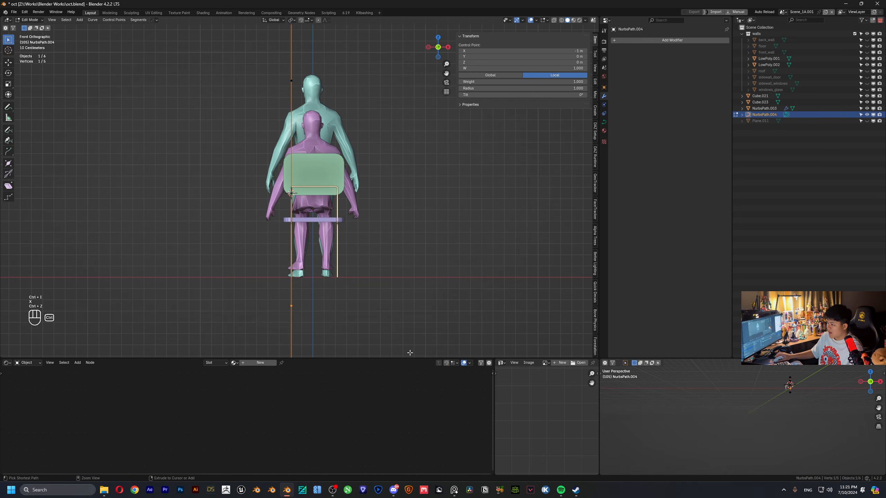
key("ctrl+z")
- Delete the four selected control points and snap the remaining one to the 3D cursor
key("x")
left_click(341, 312)
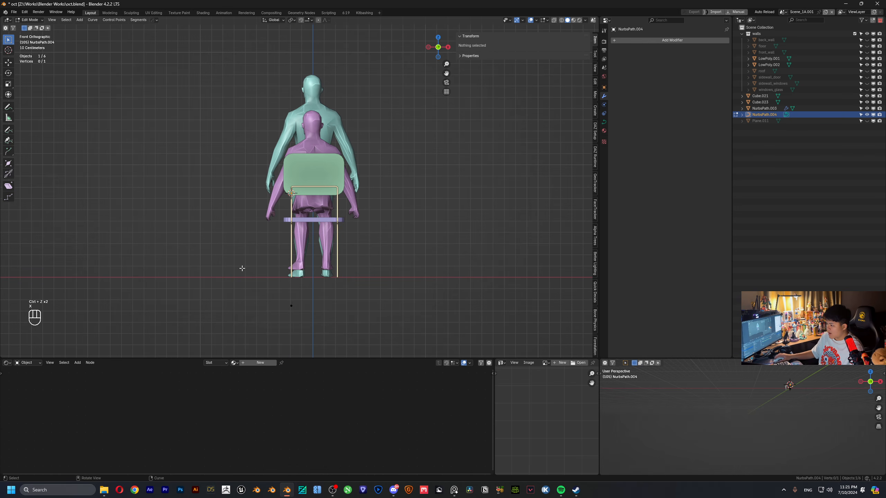
scroll(342, 312, "up", 4)
key("shift+s")
left_click(333, 279)
scroll(333, 281, "up", 5)
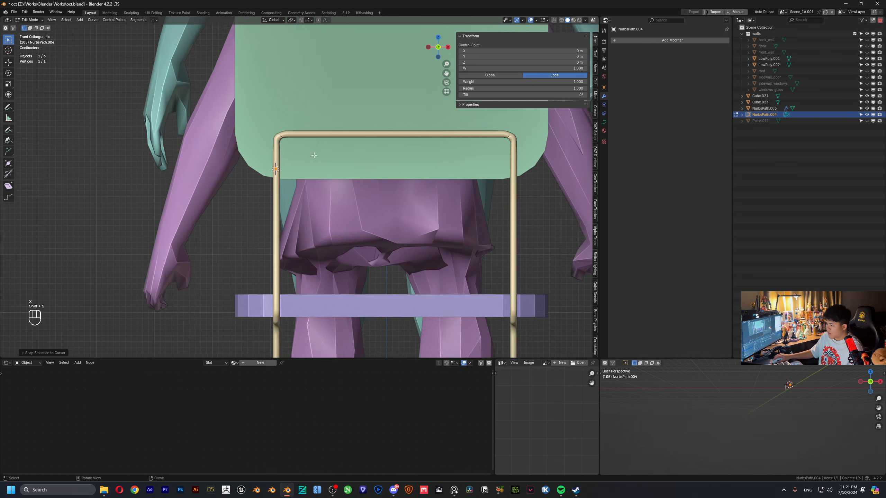
key("g")
right_click(313, 133)
key("ctrl+z")
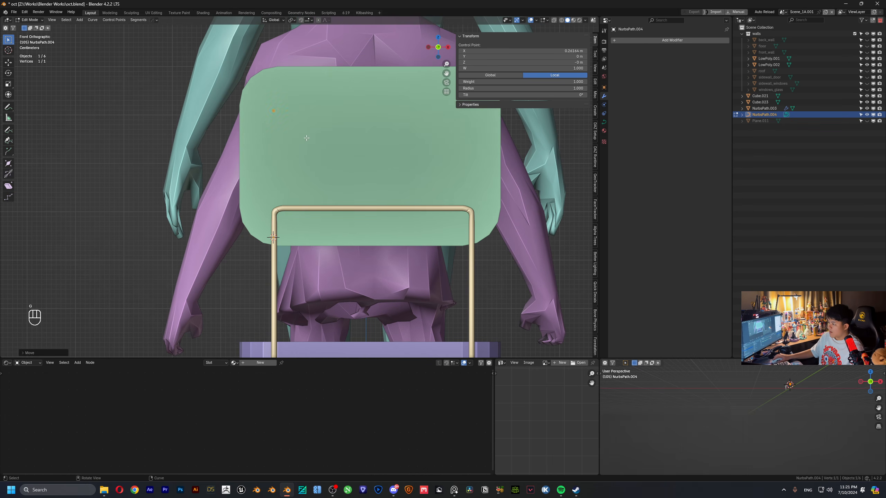
- Move the control point about 0.018 m outward along X and about 0.31 m up along Z, near the backrest's upper corner
key("g")
key("x")
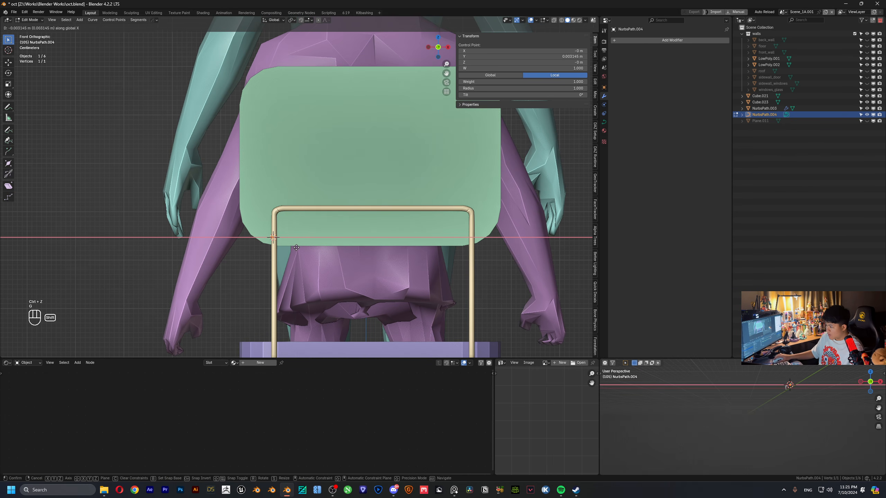
left_click(225, 245)
key("g")
key("z")
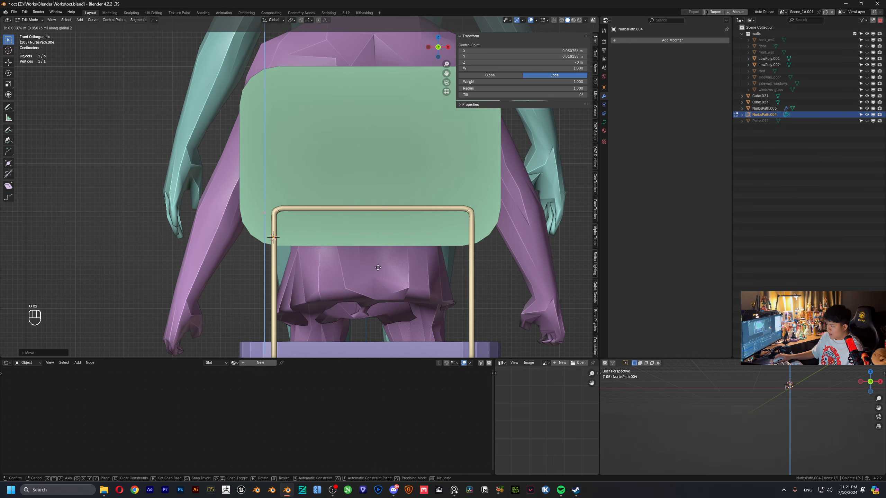
left_click(377, 150)
scroll(363, 178, "down", 3)
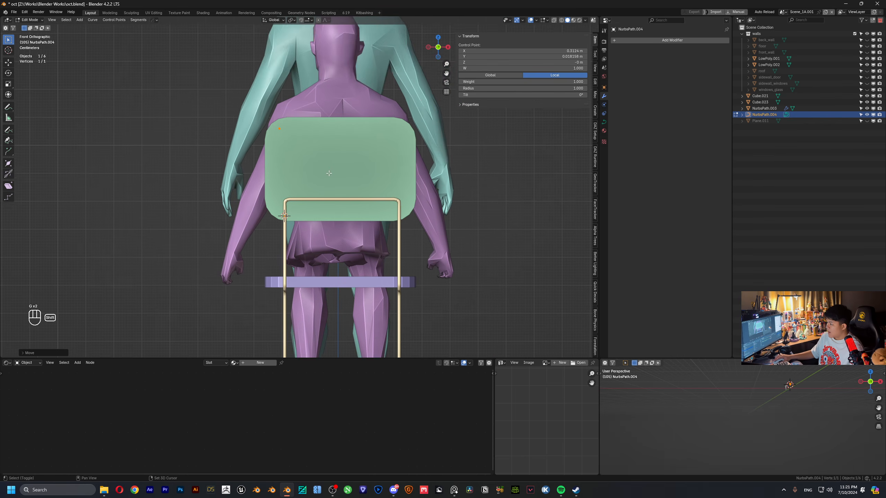
- Extrude the control point straight down along Z and adjust the new end to floor level beside the chair leg
middle_click_drag(352, 182, 359, 131, "shift")
key("e")
key("z")
left_click(345, 152)
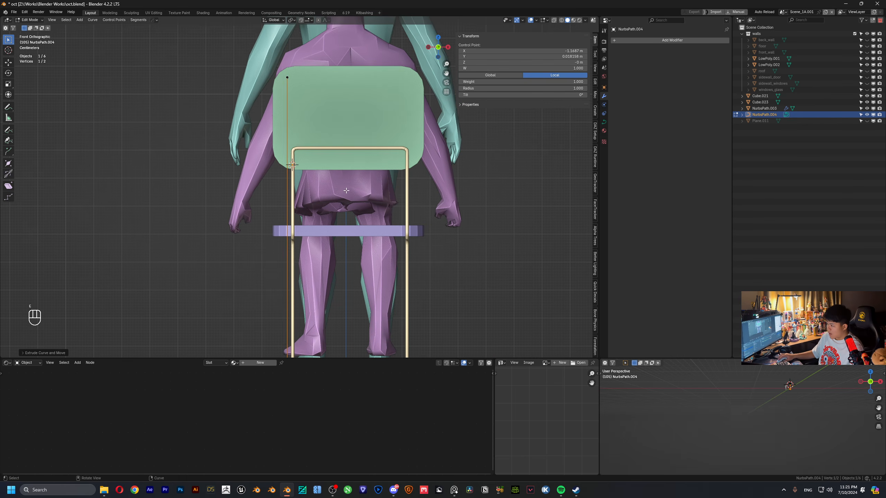
scroll(342, 167, "down", 2)
middle_click_drag(341, 254, 340, 176, "shift")
key("g")
key("z")
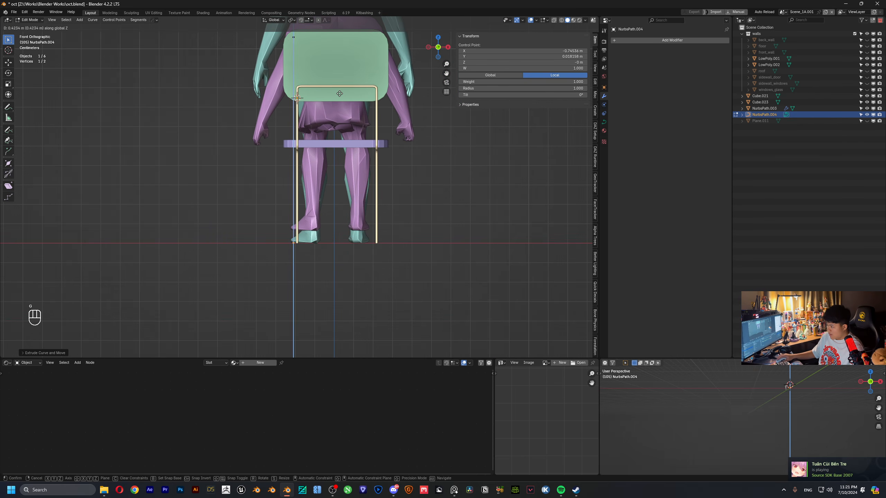
left_click(340, 94)
- Extrude the path's upper control point about 0.24 m along X towards the middle of the backrest
middle_click_drag(332, 71, 298, 81, "shift")
scroll(307, 70, "up", 2)
left_click(285, 55)
key("e")
key("y")
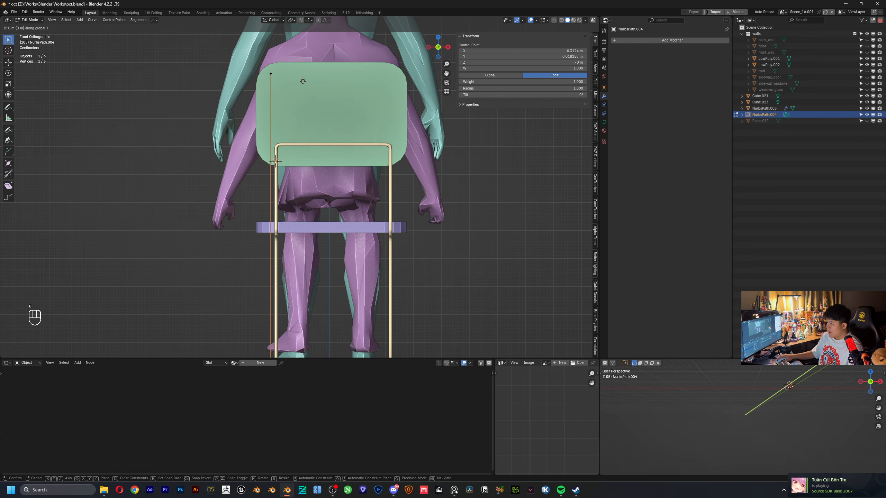
key("x")
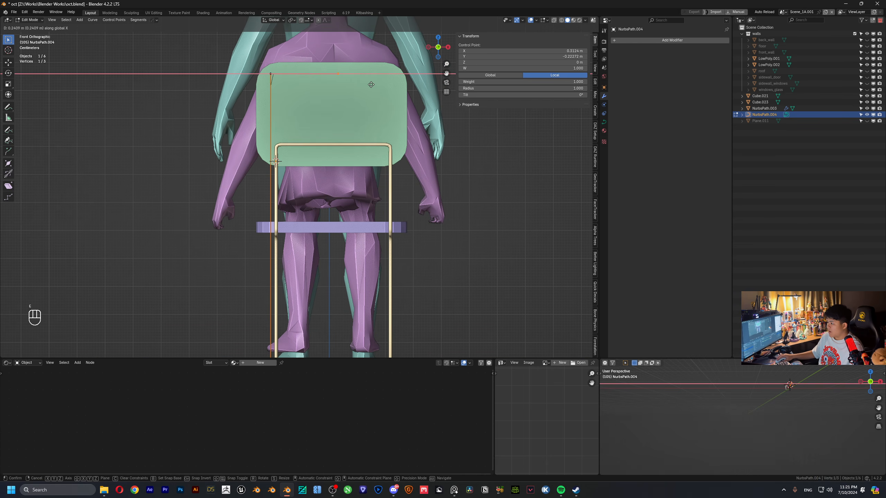
left_click(371, 84)
- Select all of the path's control points and subdivide both segments
left_click(273, 72, "shift")
scroll(275, 91, "down", 4)
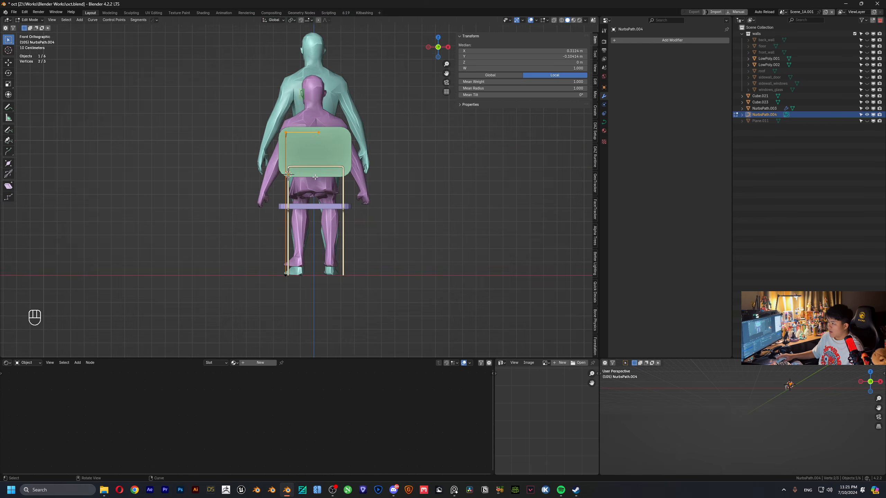
middle_click_drag(273, 216, 268, 104, "shift")
left_click_drag(252, 124, 292, 173, "shift")
middle_click_drag(289, 167, 301, 288, "shift")
right_click(301, 139)
left_click(300, 140)
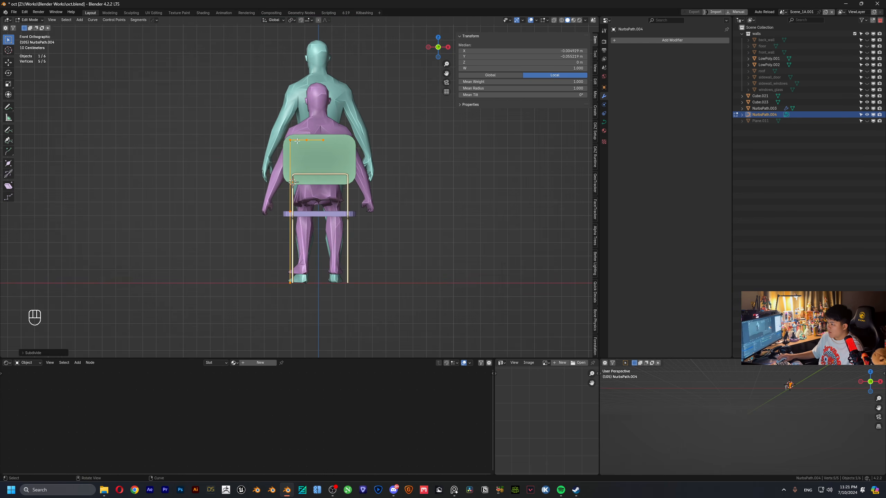
- Raise the middle control point of the path's vertical segment about 0.41 m along Z, closer to the upper corner
scroll(263, 209, "up", 3)
scroll(263, 209, "down", 2)
left_click(283, 223)
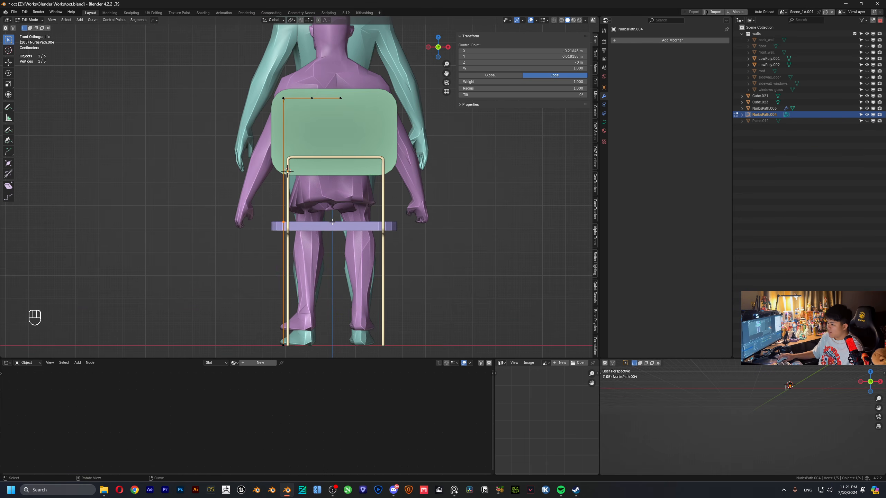
key("g")
key("z")
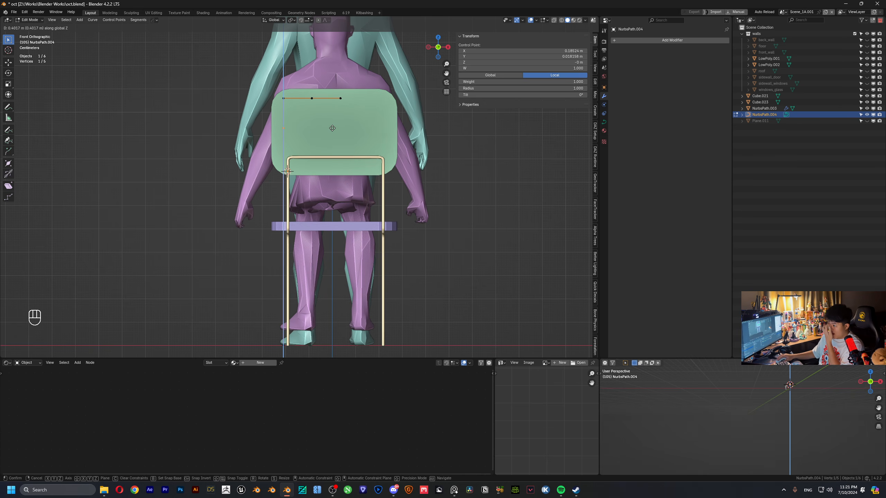
left_click(332, 128)
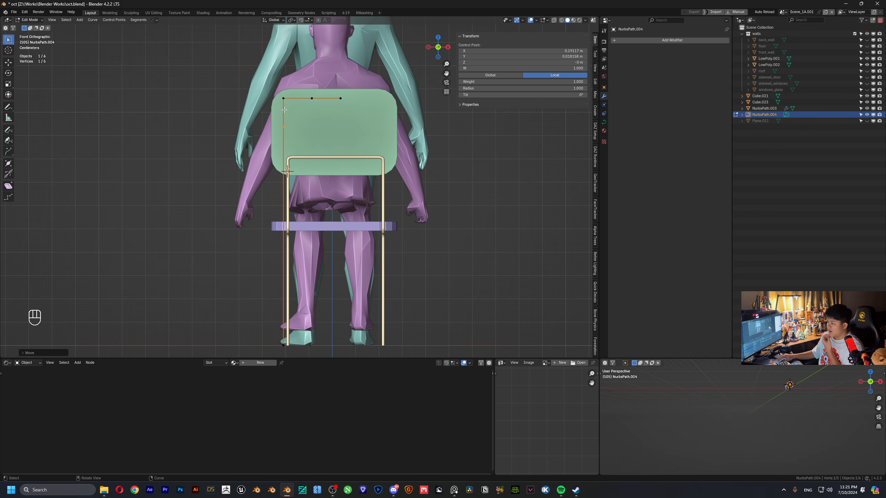
- Give the path a round bevel with a depth of 0.008 m and enable Fill Caps
left_click(604, 122)
left_click_drag(688, 200, 688, 200, "shift")
left_click(659, 214)
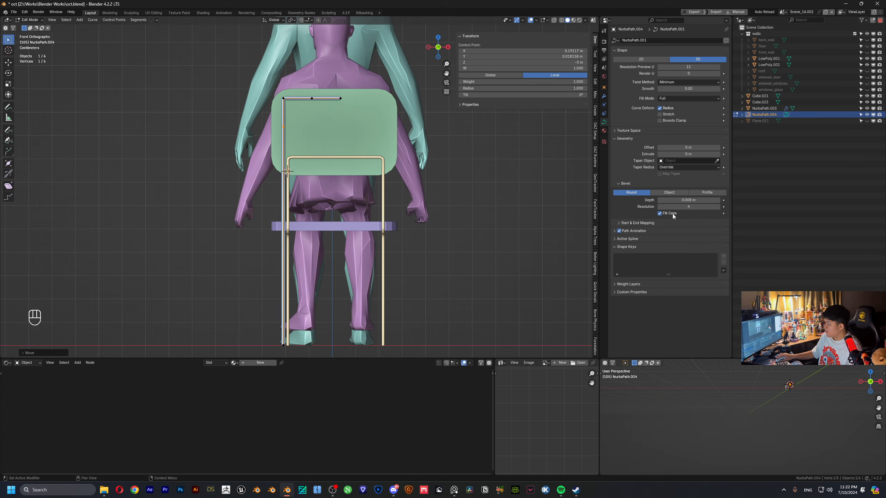
scroll(376, 95, "down", 4)
scroll(377, 96, "up", 3)
scroll(376, 95, "up", 4)
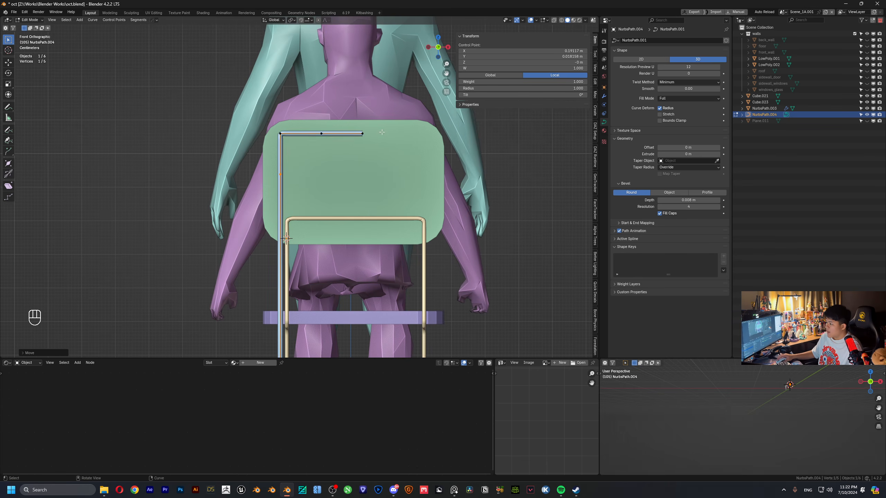
- Convert the new backrest tube to a curve in Object Mode and reopen the object conversion choices
key("Tab")
right_click(353, 141)
mouse_move(330, 147)
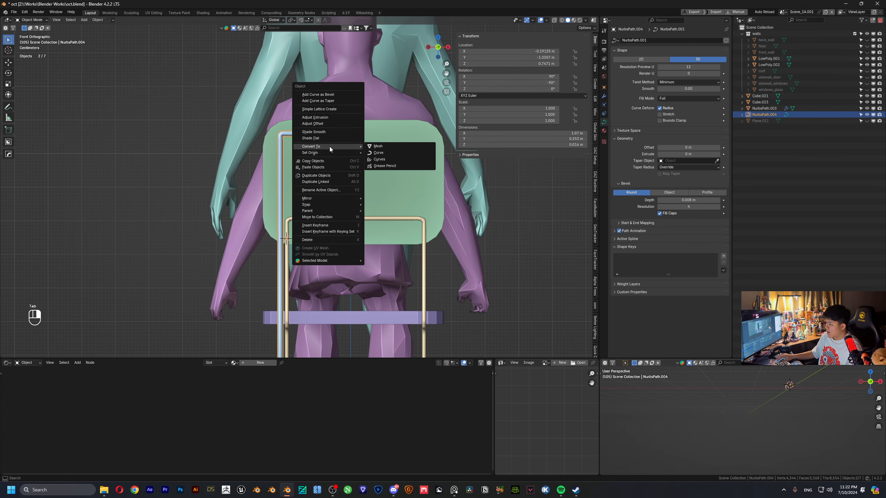
left_click(372, 152)
right_click(344, 142)
mouse_move(353, 135)
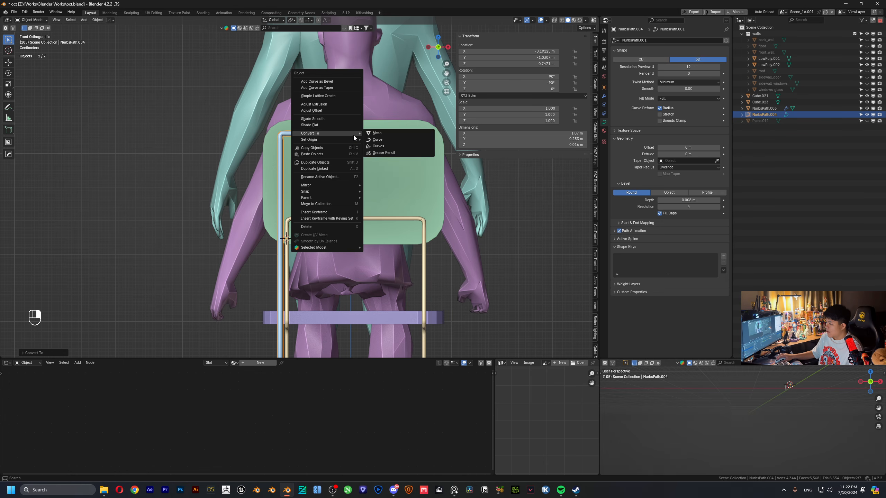
- Convert the selected backrest tube curve to a mesh and open it for editing
left_click(383, 134)
scroll(282, 132, "up", 2)
key("Tab")
scroll(279, 122, "up", 5)
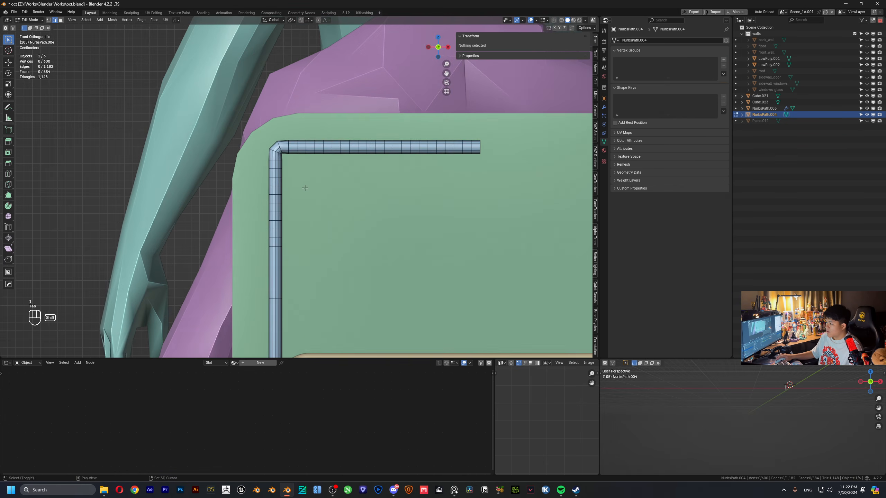
- Try to add an edge loop at the tube's upper corner and bevel it
left_click(260, 115)
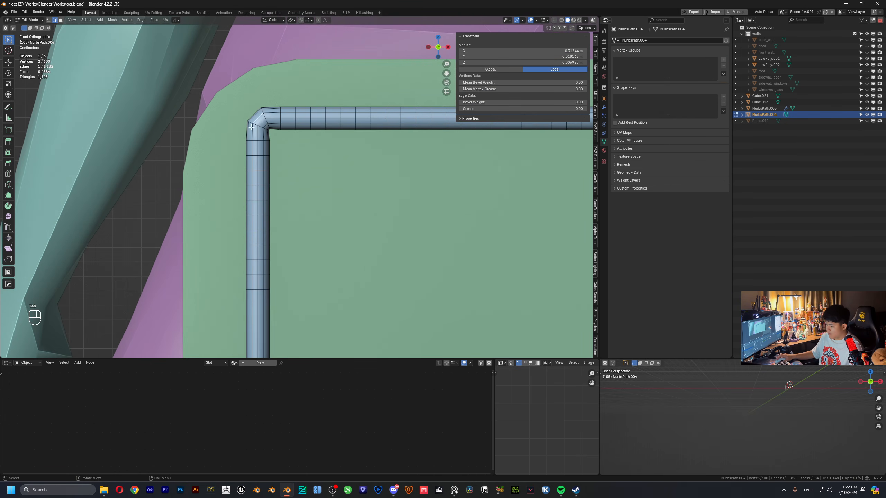
key("ctrl+r")
left_click(256, 114)
key("ctrl+b")
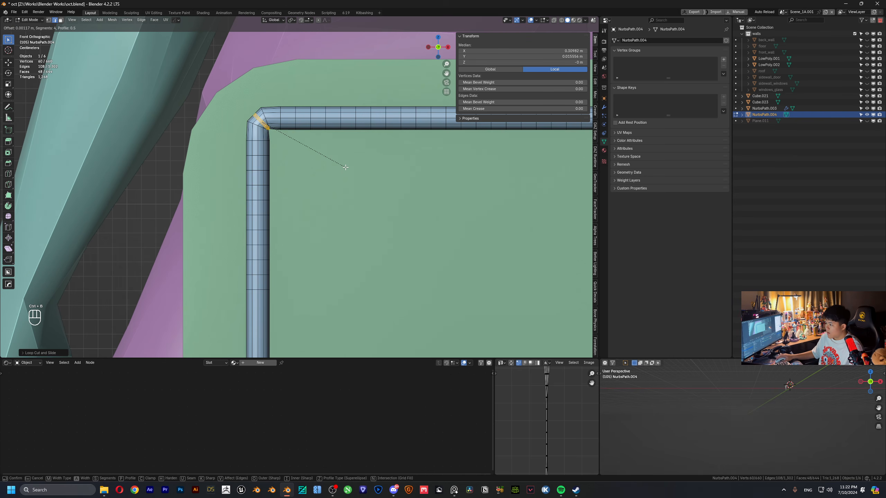
left_click(345, 167)
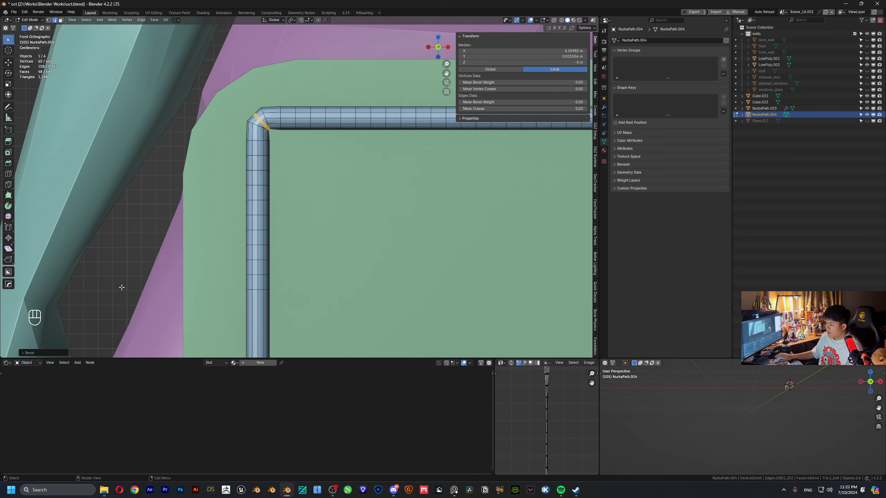
- Set the corner bevel's width type to Percent and widen it to about 74%
left_click(25, 353)
left_click(71, 253)
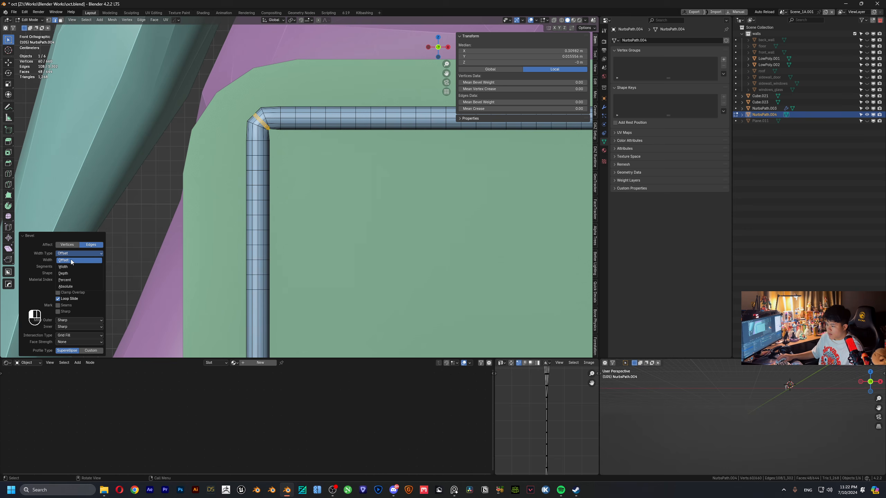
left_click(72, 281)
left_click_drag(72, 260, 101, 260)
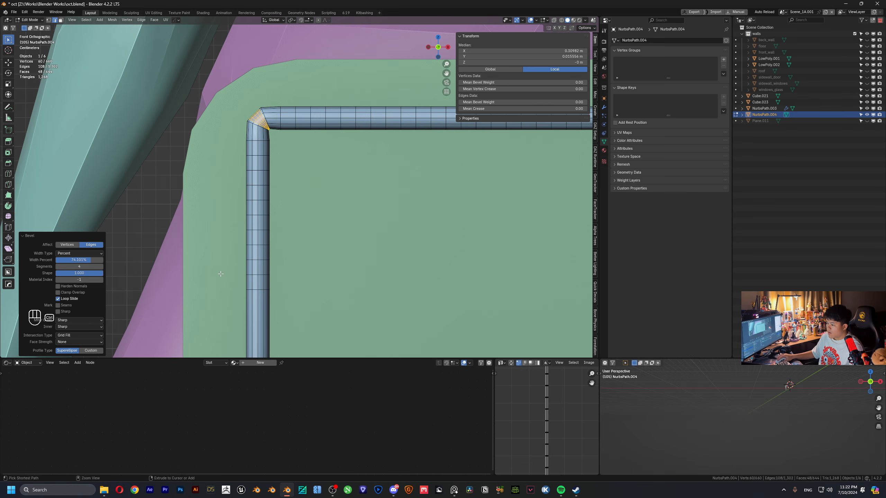
- Undo the corner bevel and its loop cut, and return to Object Mode
key("ctrl+z")
key("ctrl+z")
scroll(309, 192, "down", 4)
key("Tab")
scroll(308, 192, "down", 2)
scroll(338, 234, "down", 4)
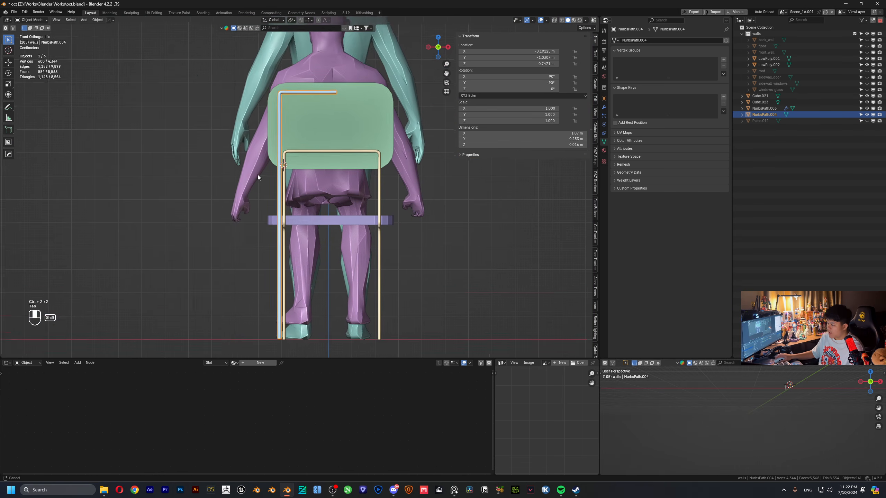
- Add a Mirror modifier to the backrest tube and mirror it on the Y axis only
scroll(301, 177, "up", 3)
middle_click_drag(301, 177, 297, 189, "shift")
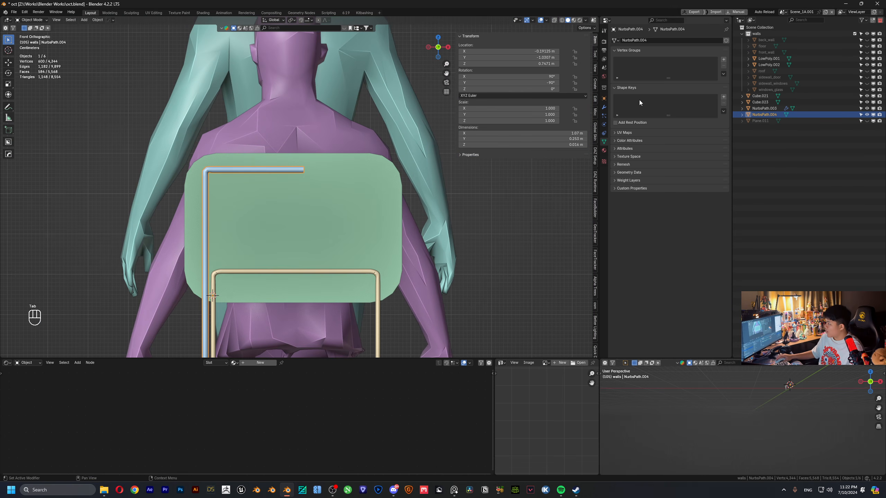
left_click(603, 107)
left_click(643, 42)
left_click(670, 53)
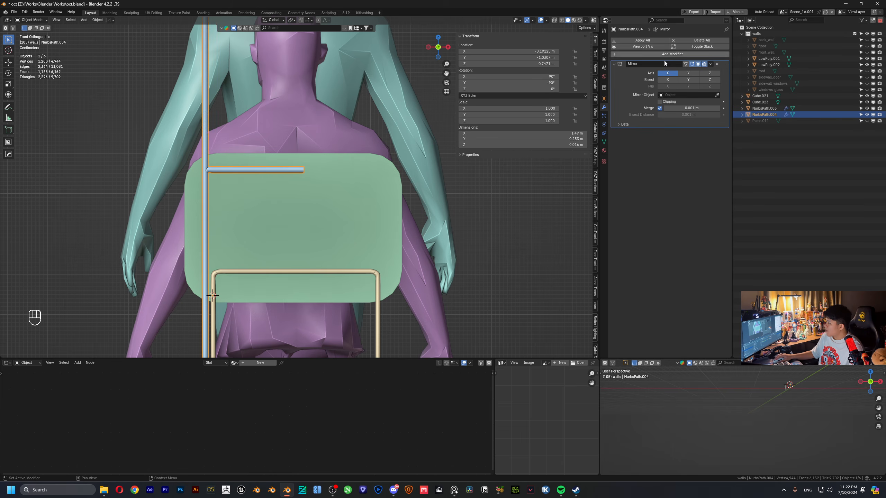
scroll(548, 119, "down", 4)
left_click(688, 73)
left_click(667, 73)
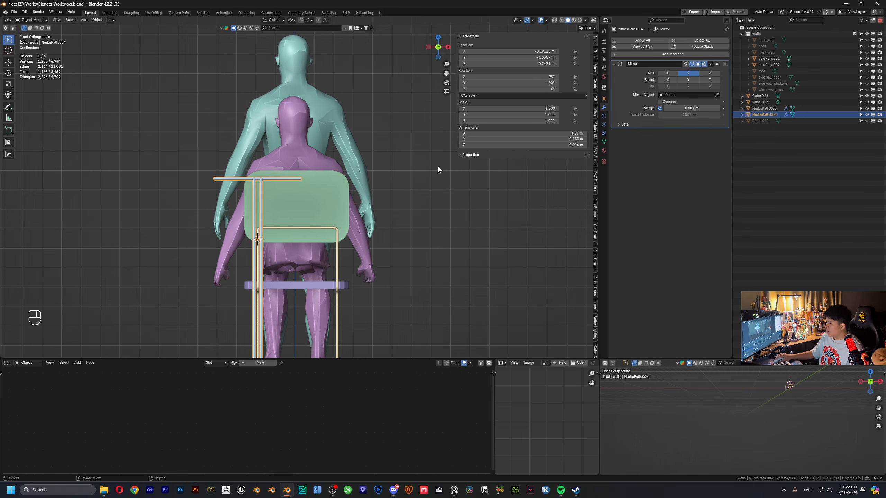
- Snap the 3D cursor to the middle edge on the end cap of the tube's upper horizontal section
scroll(283, 180, "up", 5)
middle_click_drag(321, 134, 382, 90)
scroll(296, 194, "up", 3)
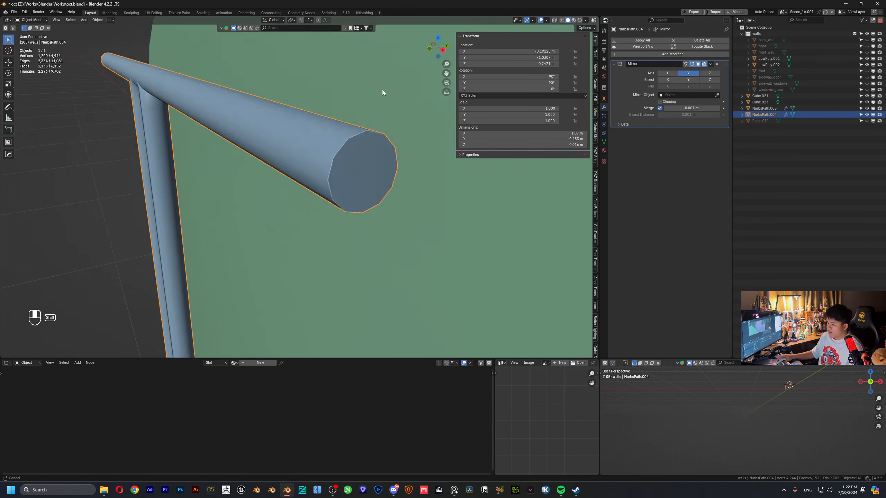
key("Tab")
middle_click_drag(349, 146, 370, 123, "shift")
left_click(417, 112)
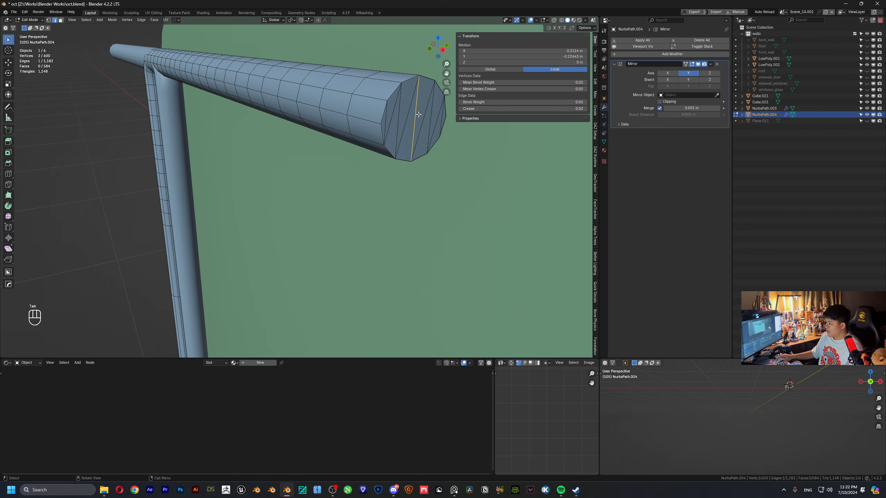
key("shift+s")
left_click(418, 135)
- Set the backrest tube's origin to the 3D cursor so its mirrored half joins at the open end
key("Tab")
scroll(412, 136, "down", 5)
middle_click_drag(339, 162, 402, 154)
key("F3")
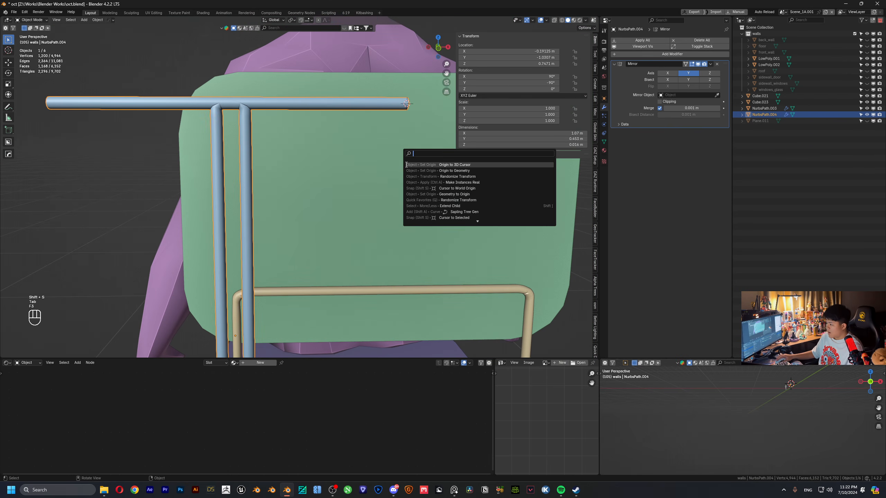
left_click(467, 156)
scroll(431, 212, "down", 5)
middle_click_drag(431, 212, 392, 226)
scroll(397, 210, "up", 1)
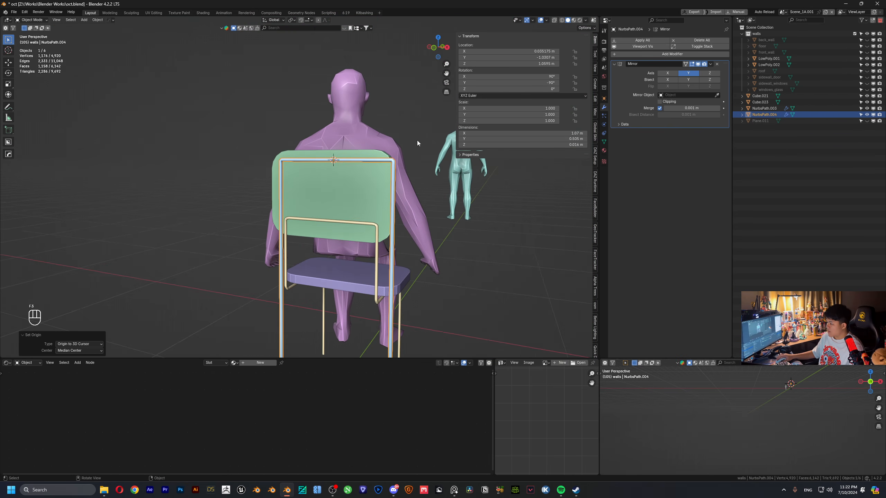
- In the front view, restrict object transforms to affect only origins
left_click(435, 49)
middle_click_drag(352, 180, 350, 148, "shift")
scroll(355, 161, "down", 3)
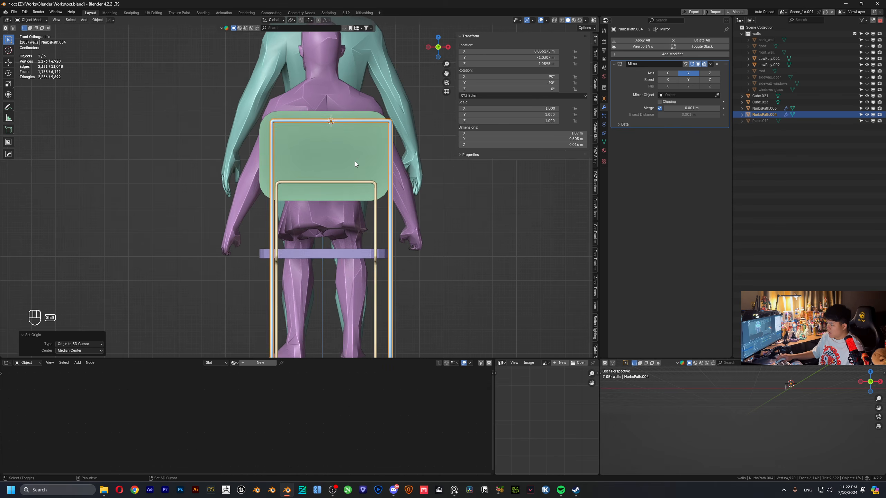
scroll(350, 164, "up", 3)
key("Tab")
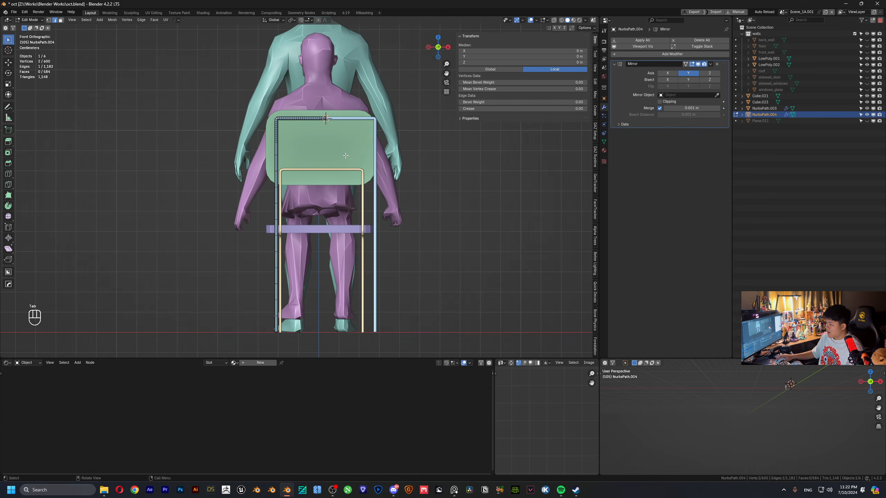
key("Tab")
left_click(587, 28)
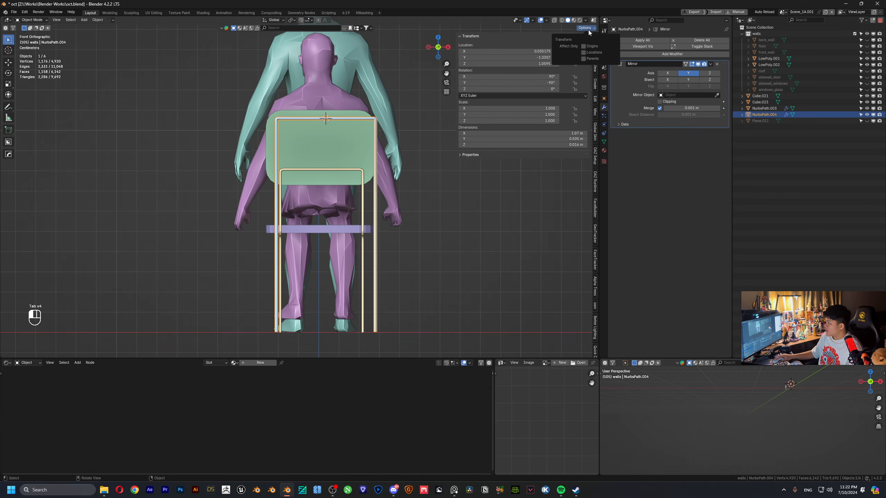
left_click(584, 46)
- Move the backrest frame's origin about -0.0188 m along X to narrow the mirrored frame
scroll(340, 145, "up", 2)
middle_click_drag(340, 146, 342, 172, "shift")
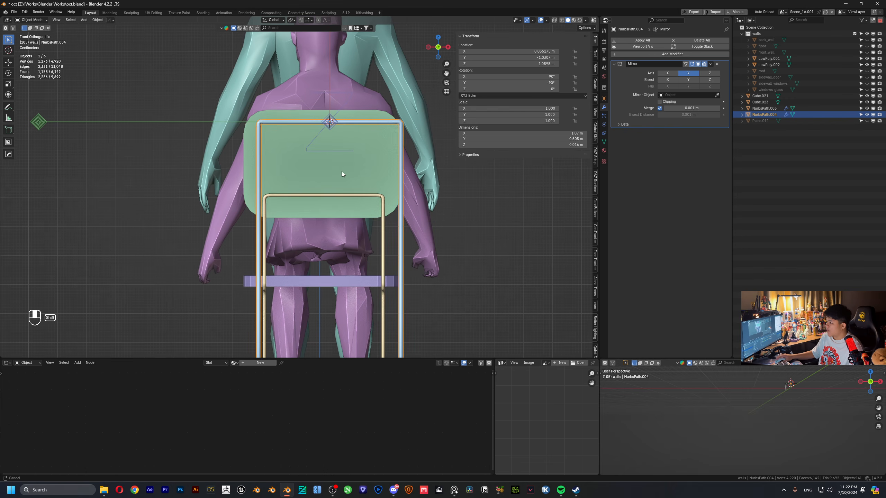
key("g")
key("y")
key("x")
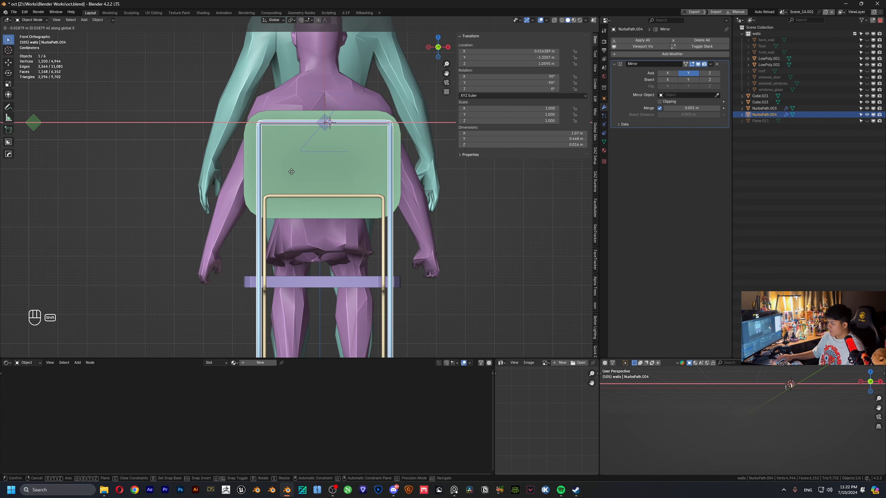
left_click(291, 172)
scroll(314, 171, "down", 4)
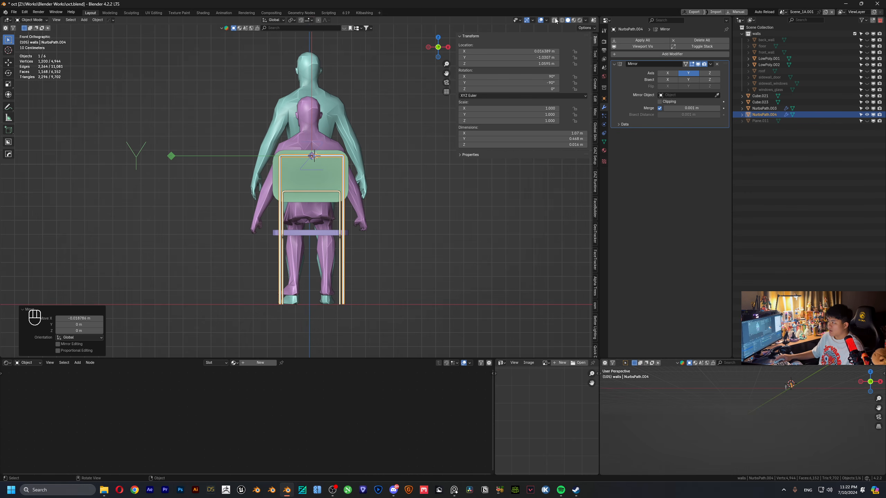
- Turn off the origins-only transform restriction and show the chair from the right side
left_click(588, 27)
left_click(587, 47)
scroll(350, 160, "down", 2)
middle_click_drag(350, 159, 319, 180)
key("Tab")
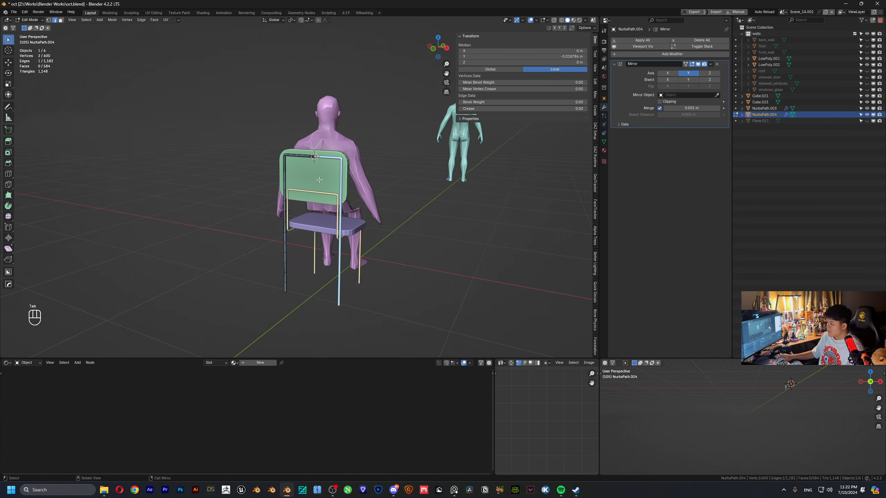
key("Tab")
middle_click_drag(385, 154, 359, 185)
left_click(439, 44)
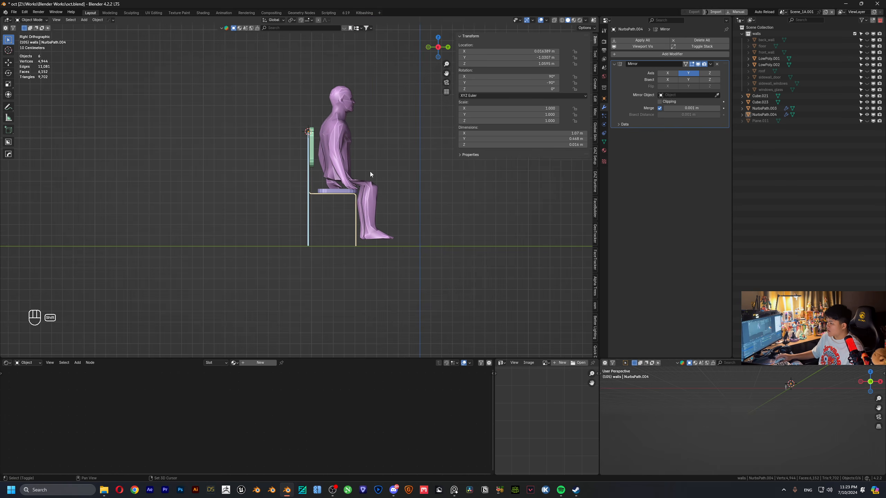
- Open the seat frame's mesh for editing and turn on X-ray display
key("Tab")
scroll(328, 216, "up", 3)
key("Tab")
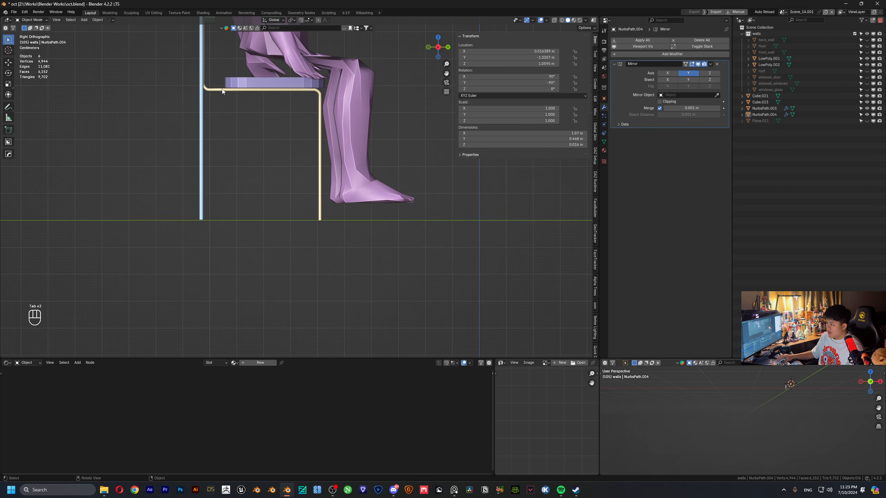
left_click(223, 91)
key("Tab")
scroll(314, 186, "up", 3)
middle_click_drag(316, 179, 269, 118, "shift")
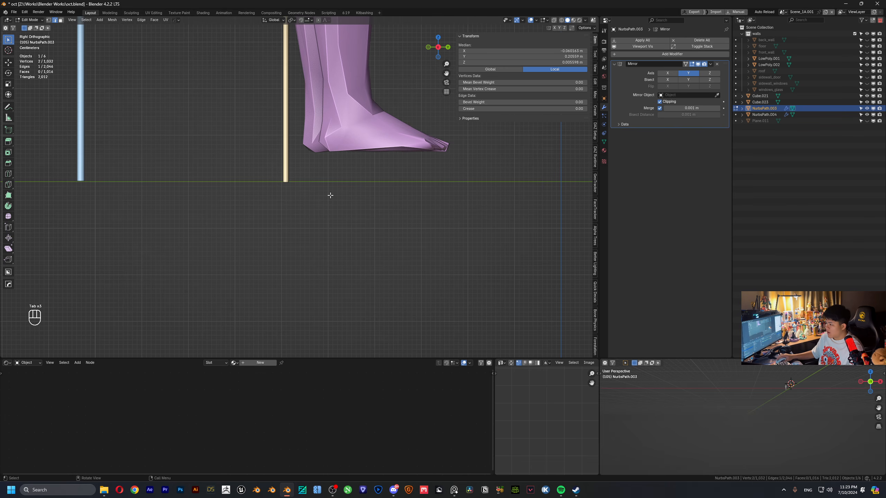
scroll(330, 196, "down", 3)
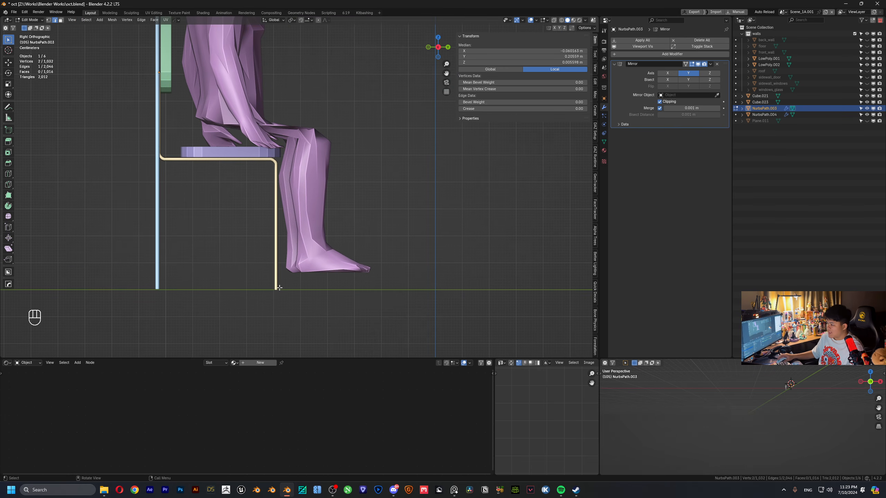
scroll(281, 292, "up", 2)
key("alt+z")
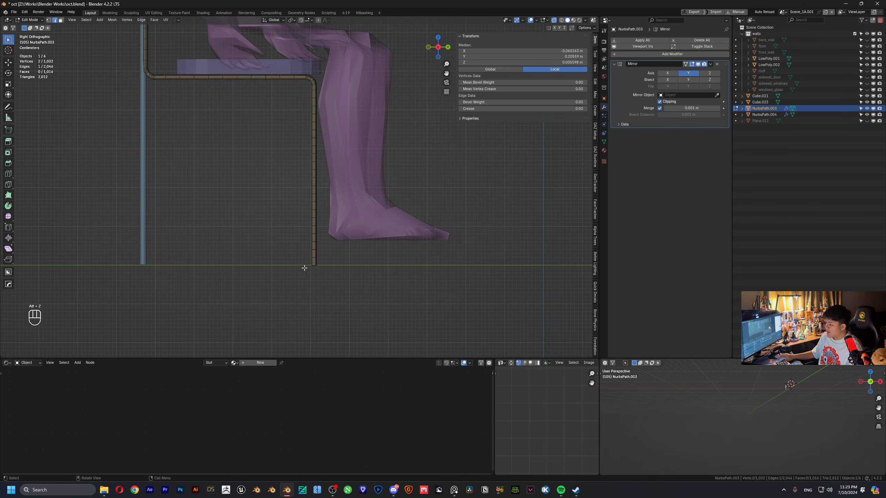
- Move the bottom end of the seat frame's front leg about 0.028 m along Y with Smooth proportional editing, size about 0.544
left_click_drag(303, 261, 328, 272)
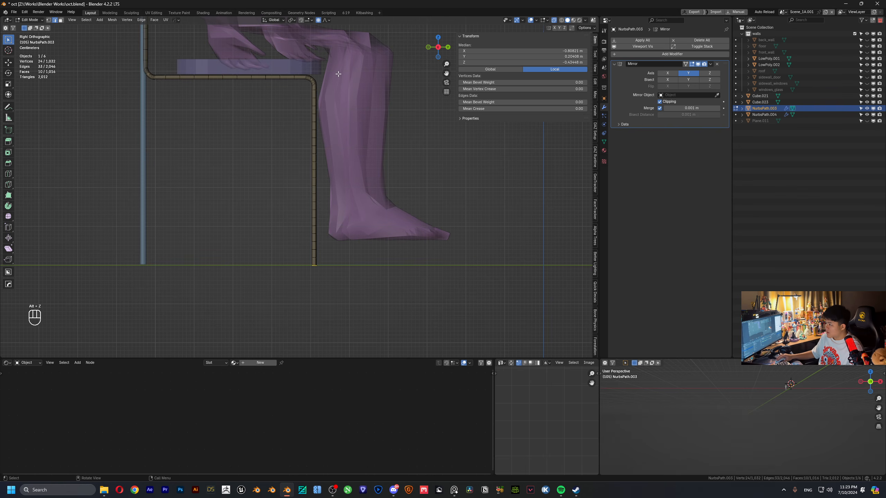
scroll(340, 105, "down", 2)
key("g")
key("y")
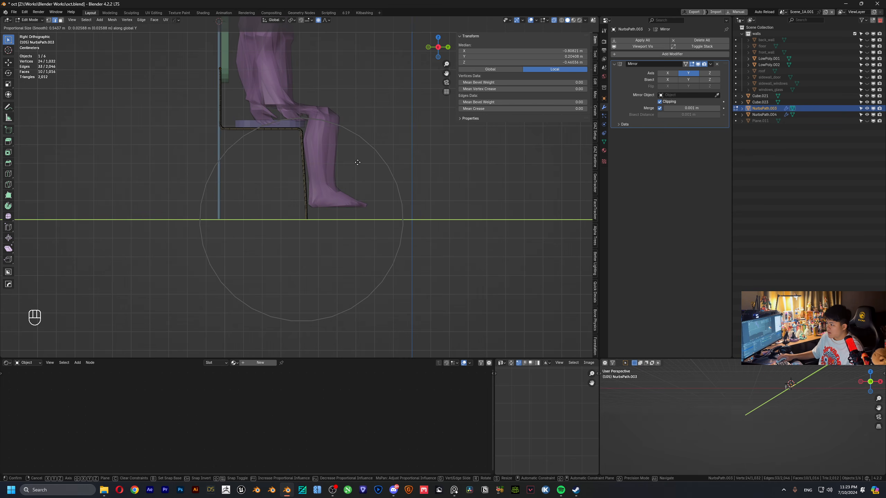
left_click(358, 163)
key("r")
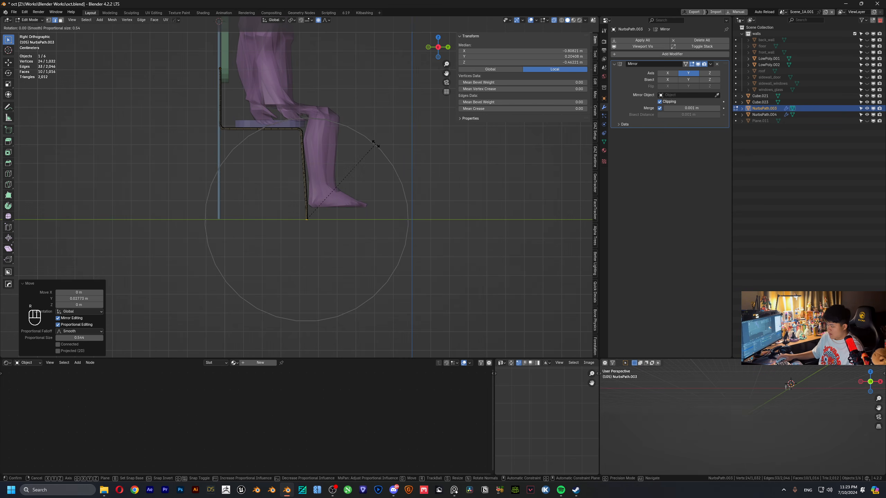
right_click(373, 143)
- Return to Object Mode and turn off X-ray display
key("Tab")
scroll(329, 144, "down", 2)
key("alt+z")
middle_click_drag(294, 141, 303, 197)
- Open the backrest frame's mesh for editing and select an edge at the bottom end of its rear leg
left_click(351, 145)
scroll(297, 164, "up", 7)
left_click(285, 178)
scroll(290, 177, "up", 3)
scroll(303, 137, "down", 1)
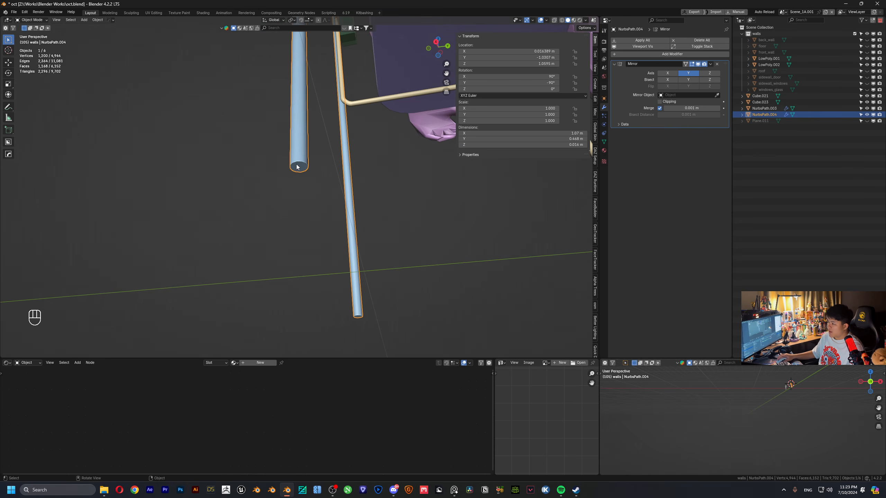
key("Tab")
scroll(300, 161, "up", 1)
middle_click_drag(348, 219, 454, 233, "shift")
scroll(369, 234, "down", 6)
scroll(269, 220, "up", 5)
middle_click_drag(267, 220, 333, 155, "shift")
scroll(391, 154, "up", 4)
left_click(326, 134)
scroll(330, 167, "up", 6)
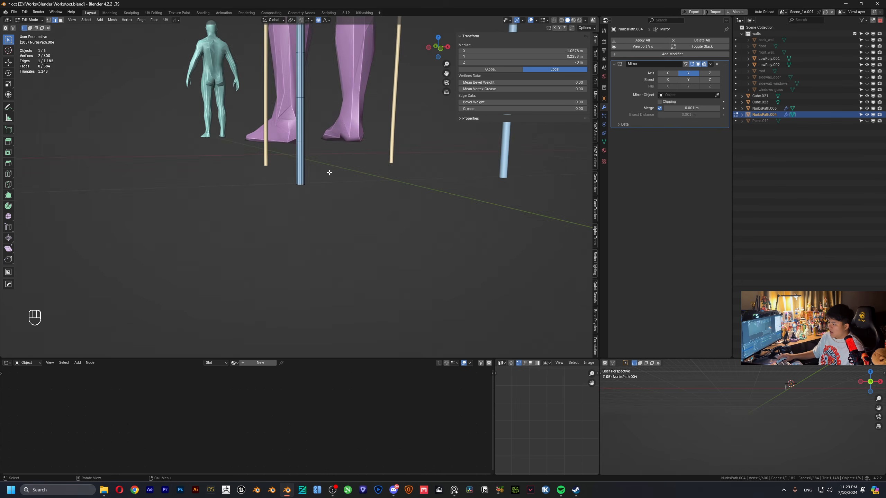
- Add a cylinder to the backrest frame's mesh and scale it down in stages, ending with a factor of about 0.135
key("shift+a")
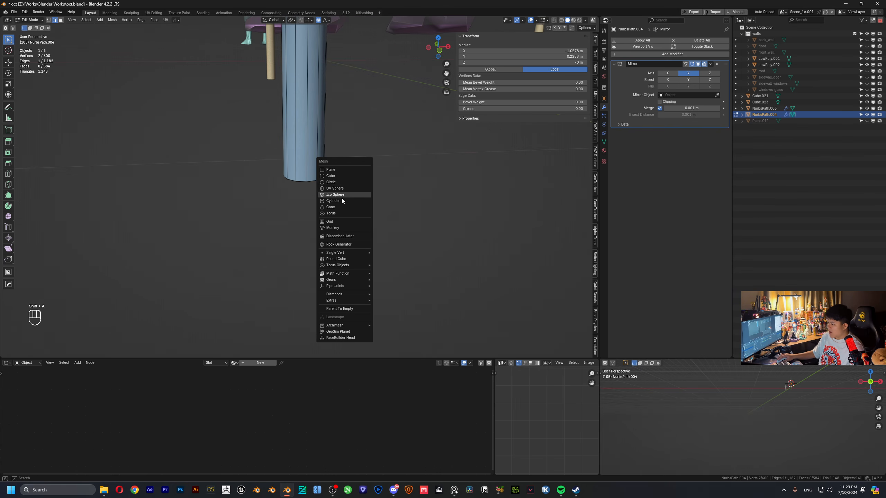
left_click(342, 201)
key("s")
left_click(344, 186)
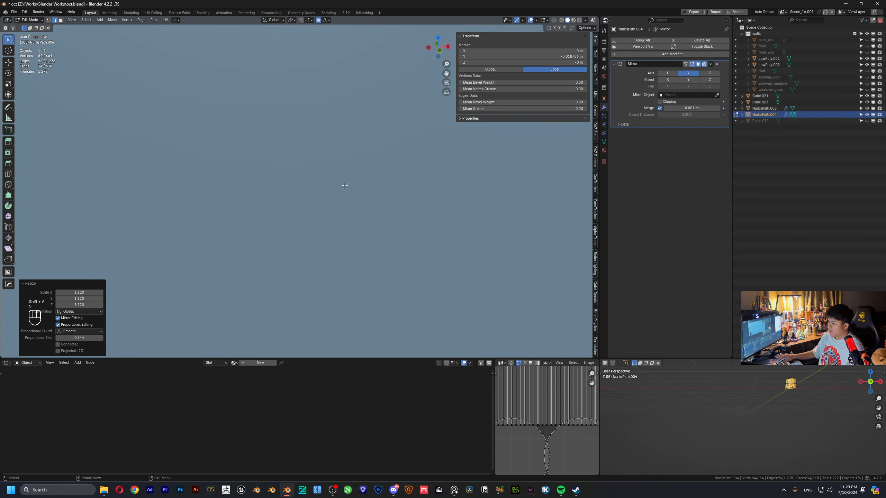
key("s")
left_click(379, 71)
key("s")
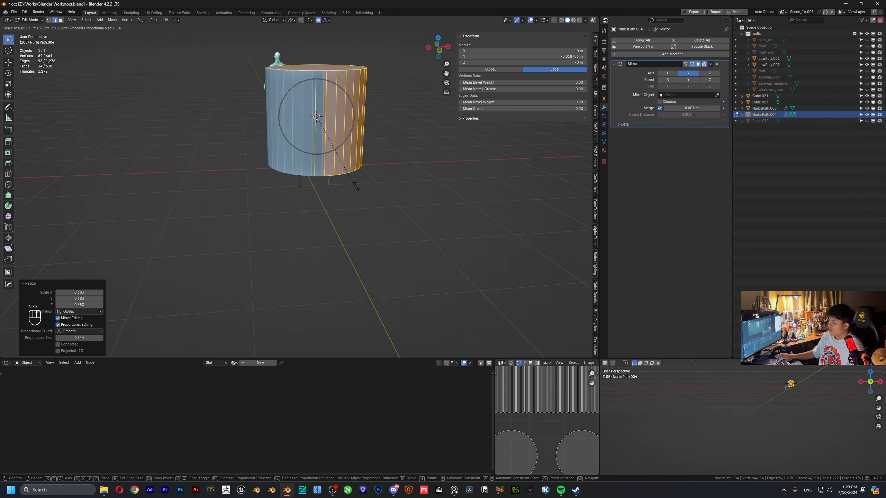
left_click(338, 88)
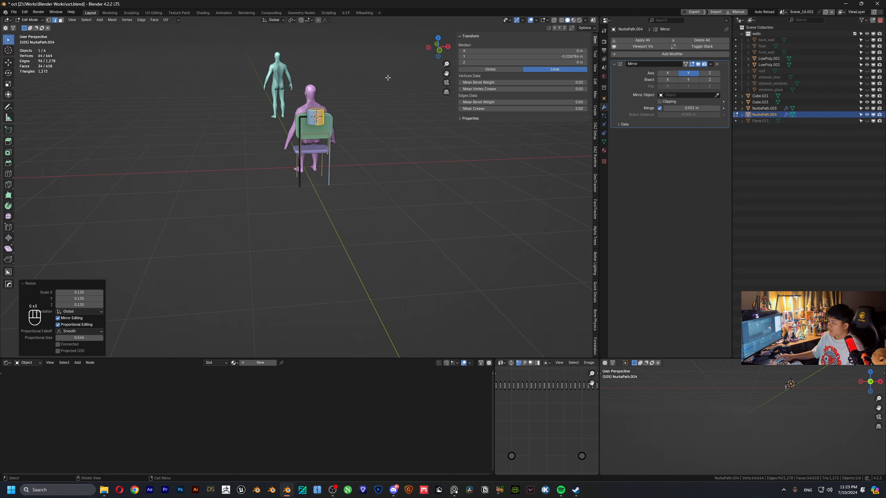
- Scale the added cylinder down further by a factor of about 0.262
key("s")
left_click(336, 107)
- Snap the 3D cursor to the edge at the bottom end of the backrest frame's rear leg and select the whole cylinder
scroll(305, 181, "up", 12)
middle_click_drag(322, 168, 313, 117)
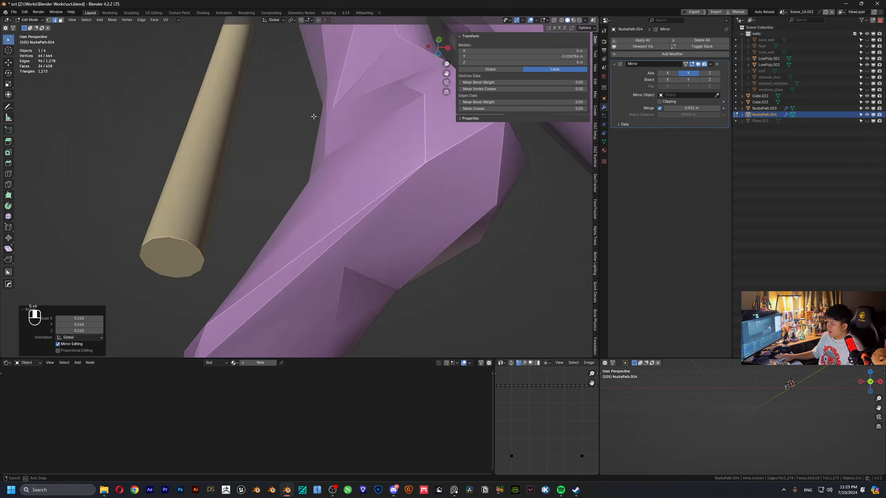
scroll(313, 116, "down", 8)
scroll(315, 111, "up", 3)
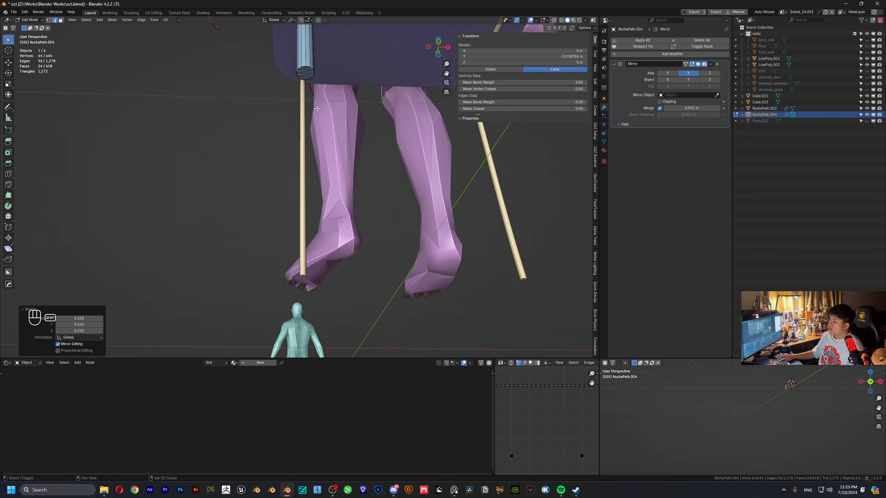
left_click(305, 73)
key("shift+s")
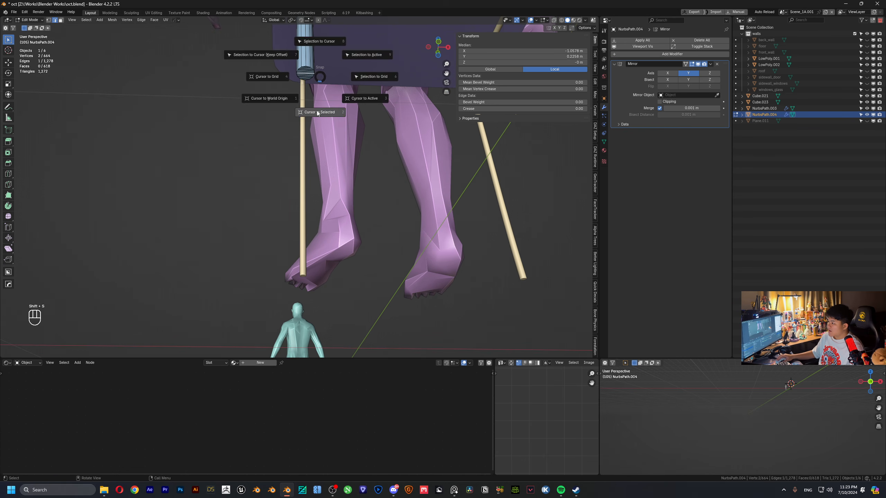
middle_click_drag(314, 112, 315, 55)
key("l")
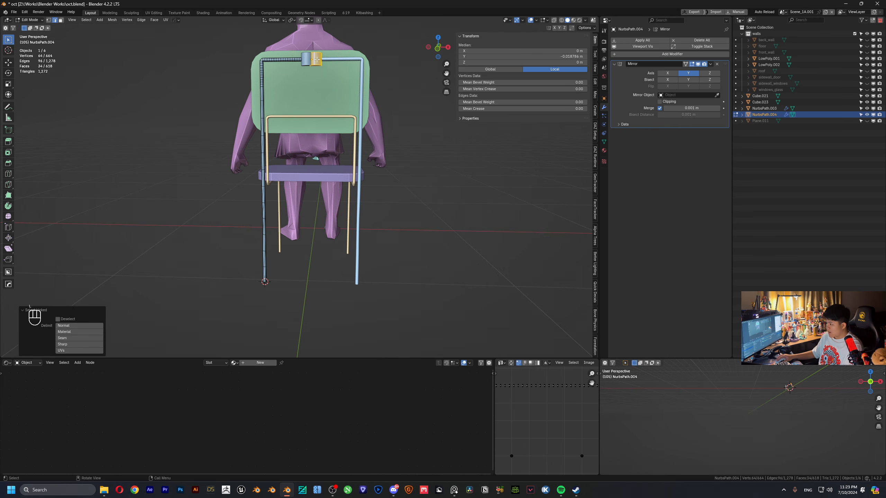
- Try to snap the selected cylinder to the 3D cursor and undo it
key("shift+s")
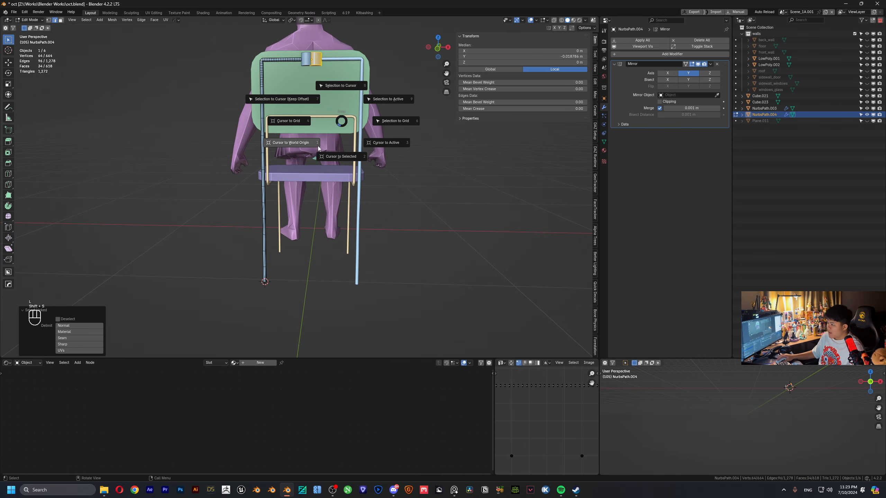
left_click(338, 85)
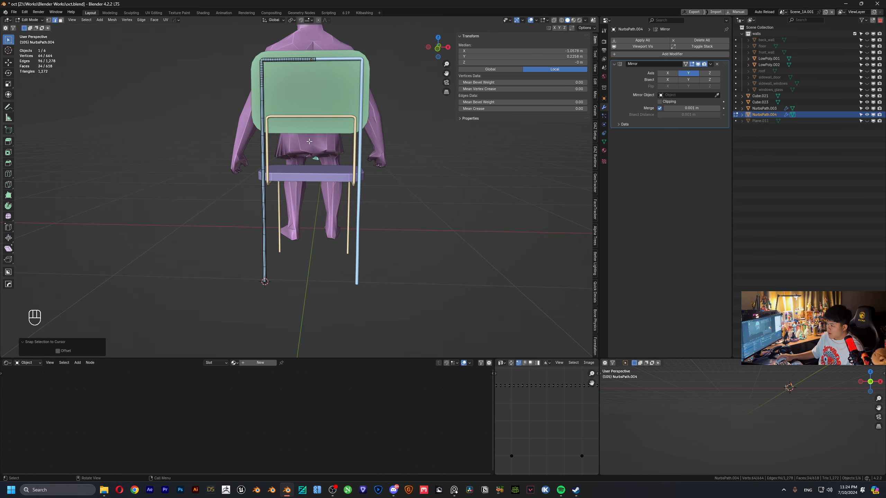
key("ctrl+z")
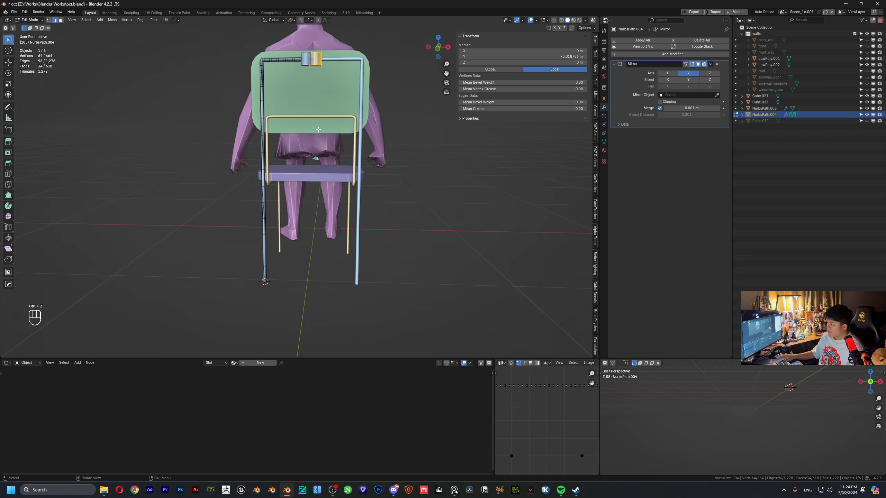
- Move the cylinder about -0.24 m along X, in line with the backrest frame's rear leg
middle_click_drag(318, 129, 319, 122)
key("g")
key("y")
key("x")
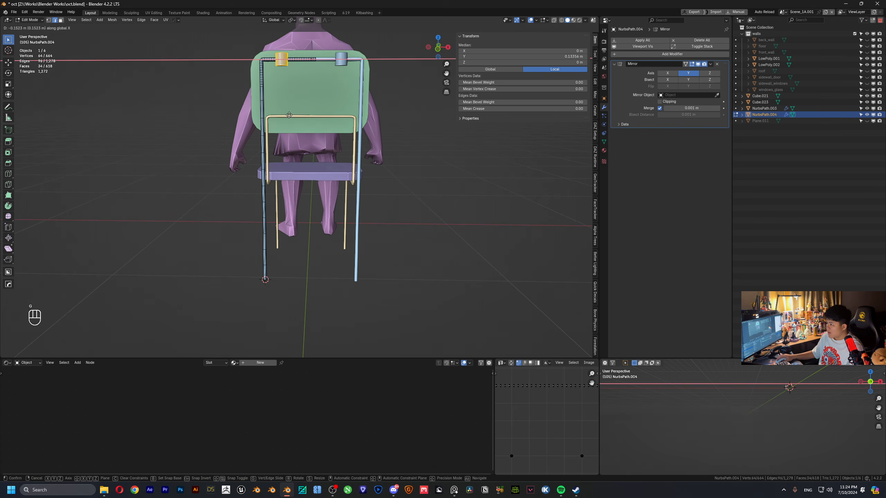
left_click(280, 105)
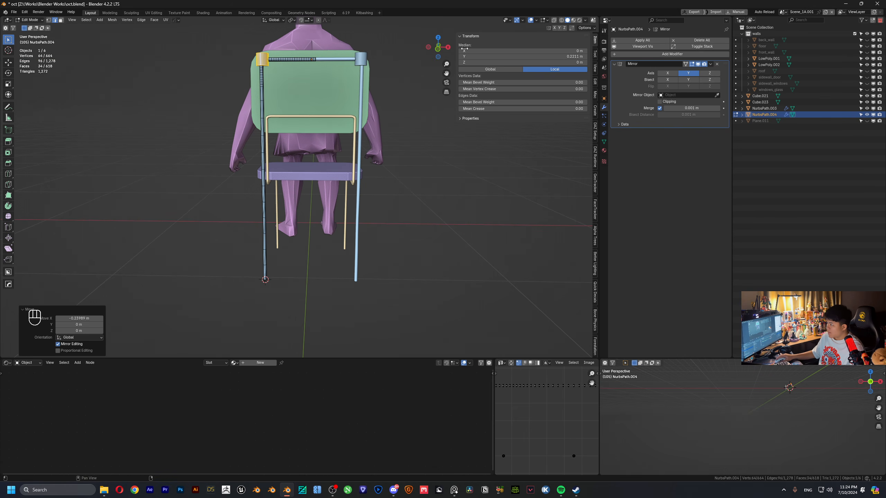
- In the front view, lower the cylinder about 1.036 m along Z to the foot of the rear leg
left_click(438, 49)
key("g")
key("z")
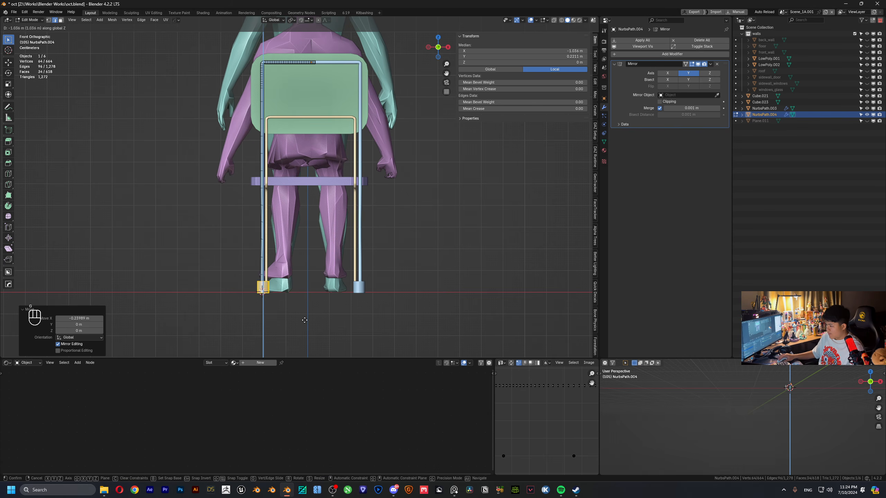
left_click(305, 320)
- Shift the cylinder about -0.0063 m along X to center it around the leg's bottom end
middle_click_drag(304, 320, 295, 168)
scroll(335, 195, "up", 5)
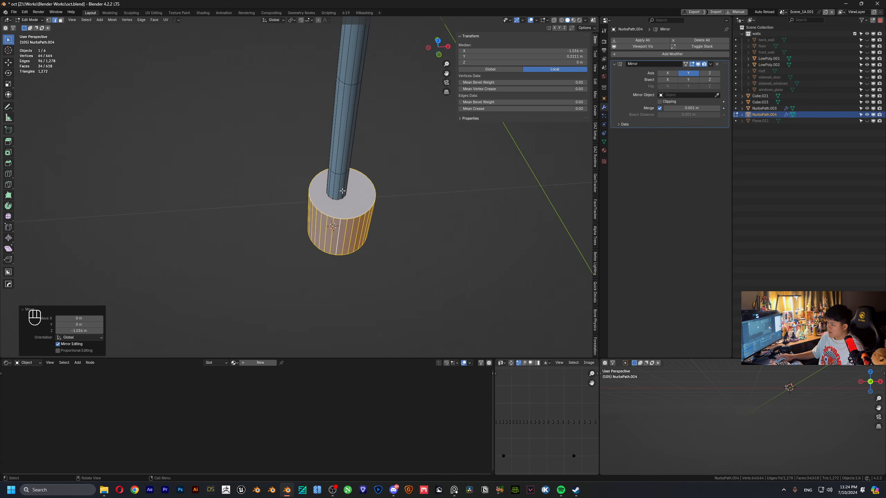
middle_click_drag(342, 192, 340, 201)
key("g")
key("y")
key("x")
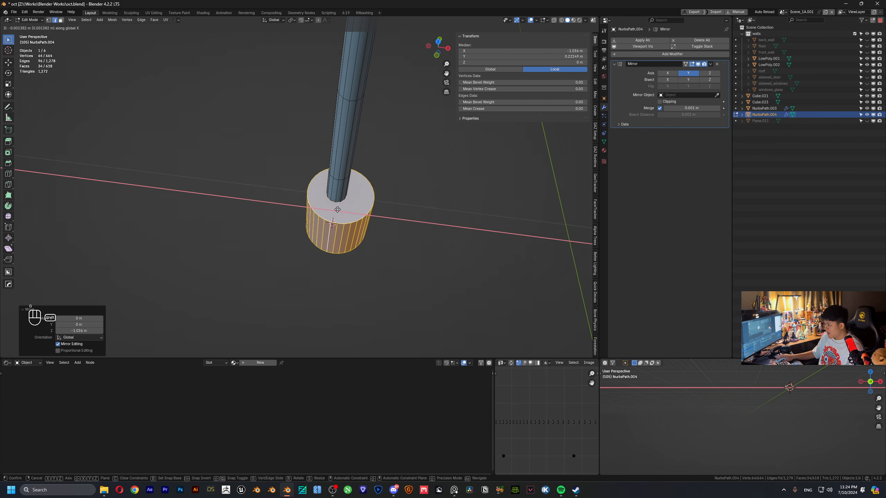
left_click(273, 204)
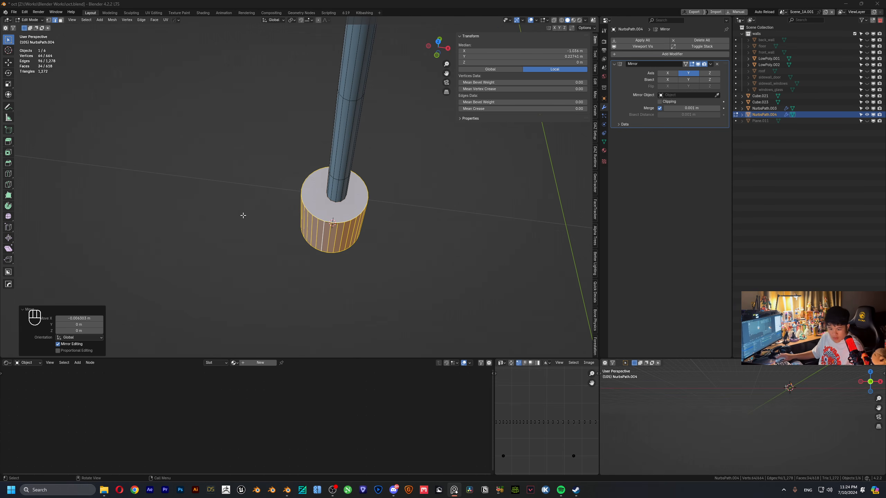
- Flatten the cylinder by scaling it along Z by a factor of about 0.585
middle_click_drag(346, 185, 301, 167, "shift")
scroll(324, 185, "up", 1)
key("s")
key("z")
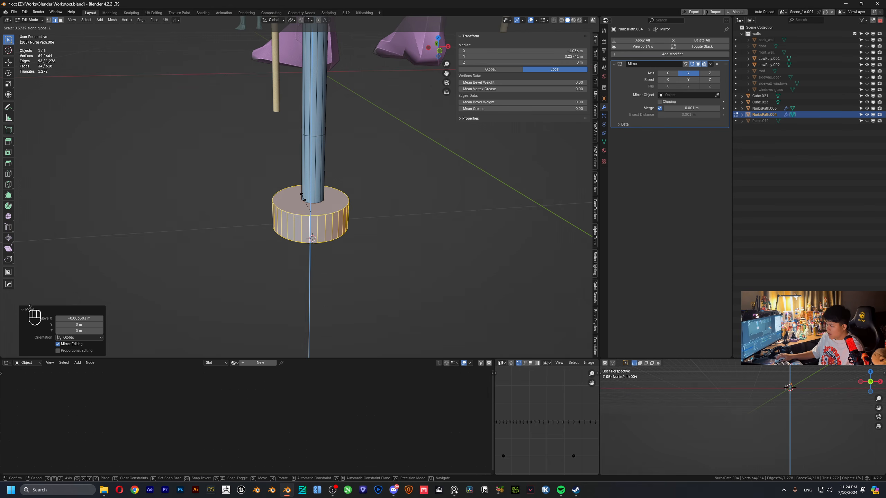
left_click(307, 194)
- In the front view, lower the flattened cylinder about 0.013 m along Z
left_click(439, 51)
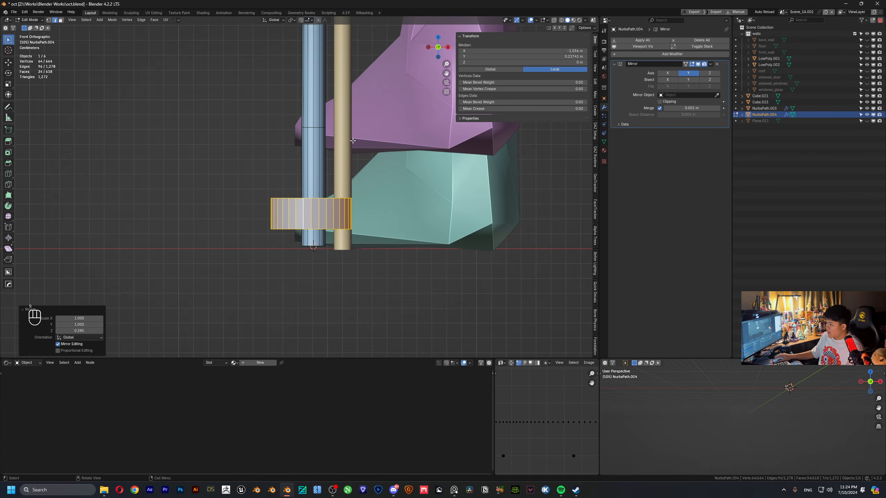
key("g")
left_click(350, 185)
- Scale the cylinder down uniformly and lower it another 0.0037 m or so along Z to the leg's end
key("s")
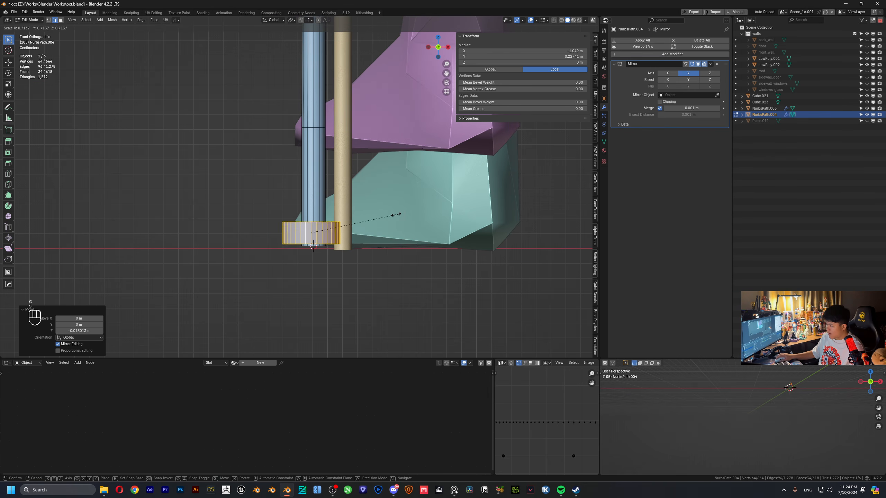
left_click(359, 215)
key("g")
key("z")
left_click(352, 218)
- Select the edge loop around the cylinder's top rim
middle_click_drag(340, 196, 332, 216)
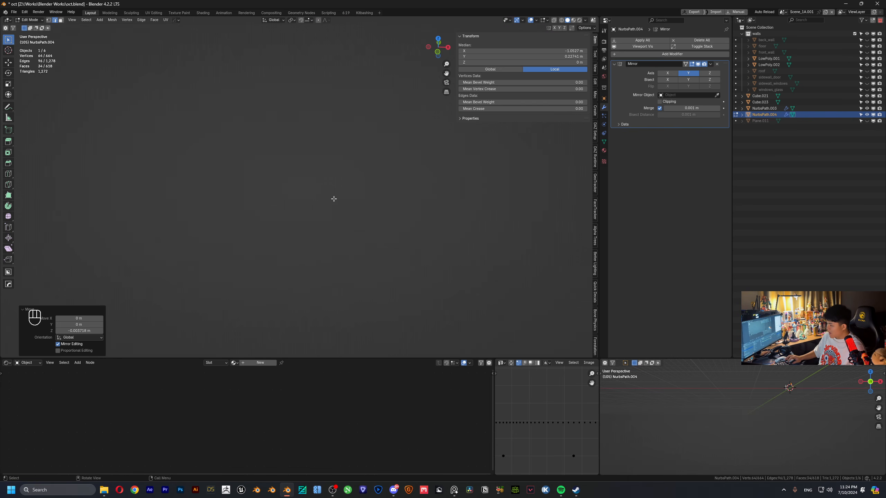
left_click(335, 205)
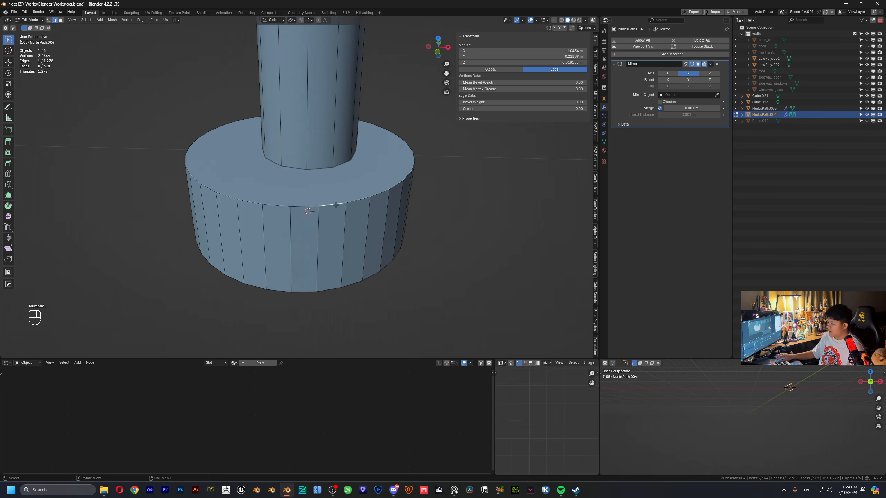
left_click(336, 206, "alt")
key("ctrl+b")
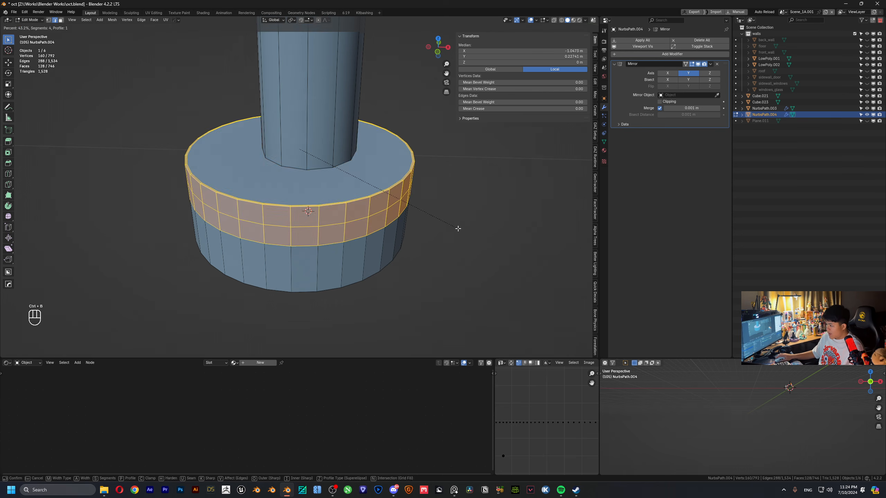
right_click(458, 229)
key("Tab")
key("Tab")
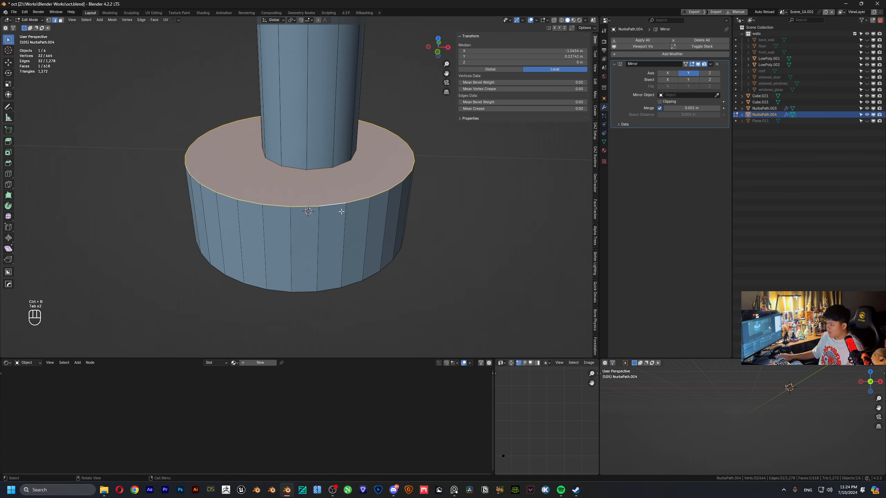
- Bevel the cylinder's top rim using width type Width, 0.008 m wide, with 4 segments and a shape of 0.5
key("ctrl+b")
left_click(401, 226)
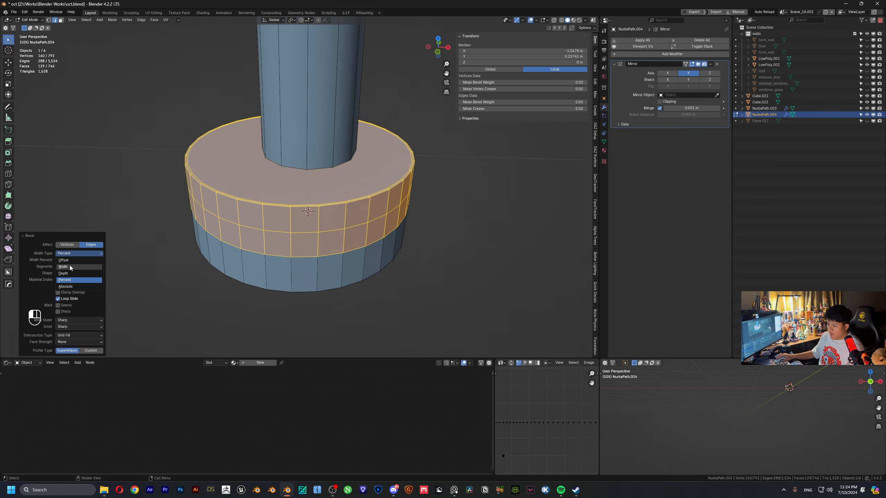
left_click(71, 268)
left_click_drag(74, 261, 56, 274)
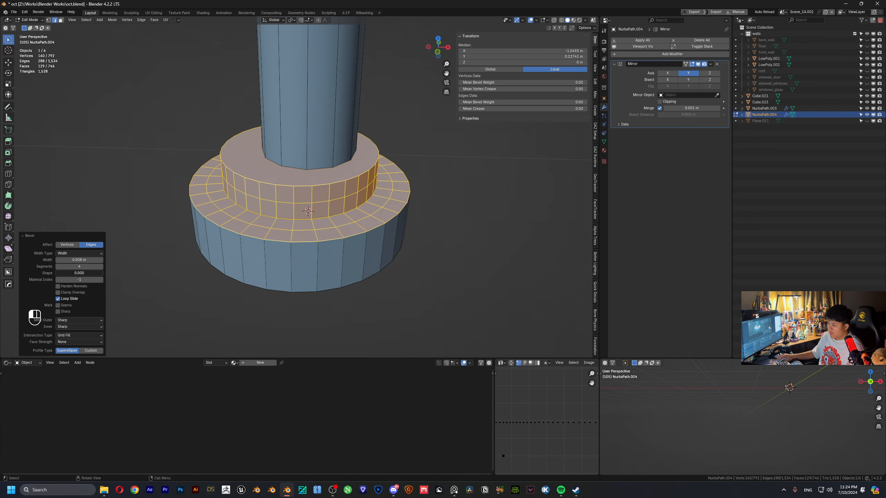
type("0.5")
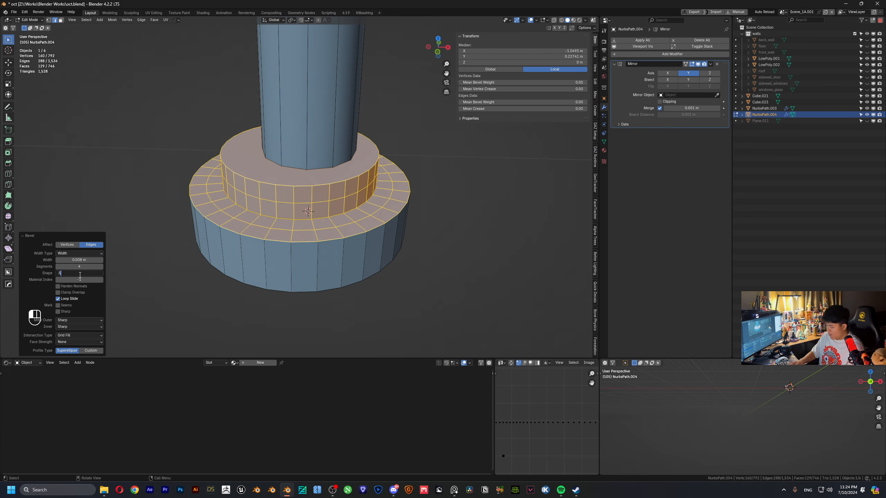
key("Return")
- Move the foot's beveled top section about 0.0009 m along X to center it around the leg
middle_click_drag(260, 247, 323, 237)
key("g")
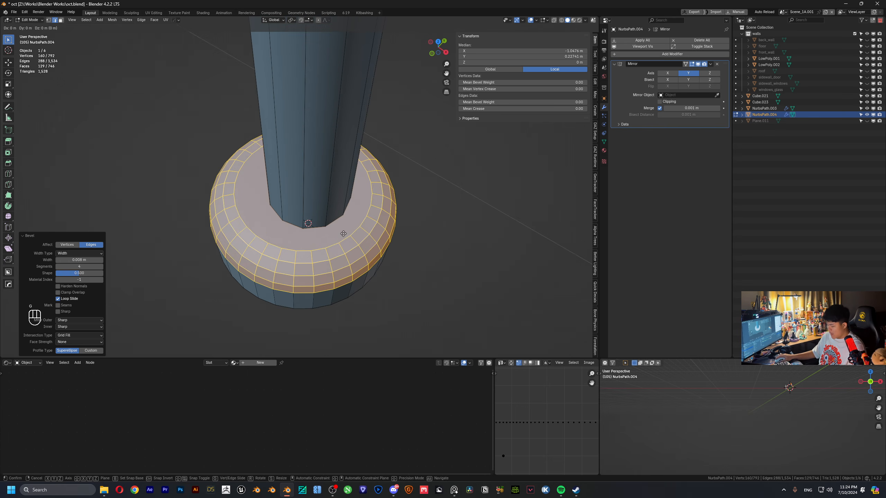
key("y")
key("x")
left_click(368, 262)
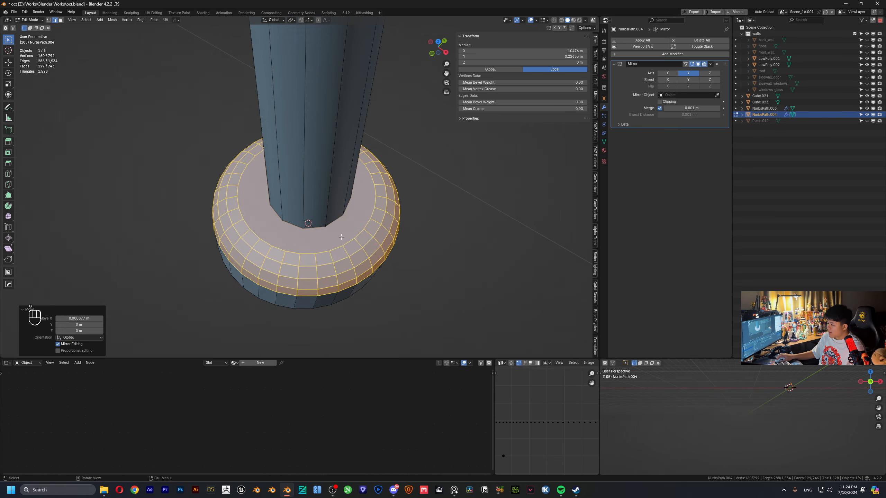
- Inset the foot's top face about 0.0021 m and extrude it inward along its normal by about 0.0012 m
key("3")
left_click(343, 235)
key("i")
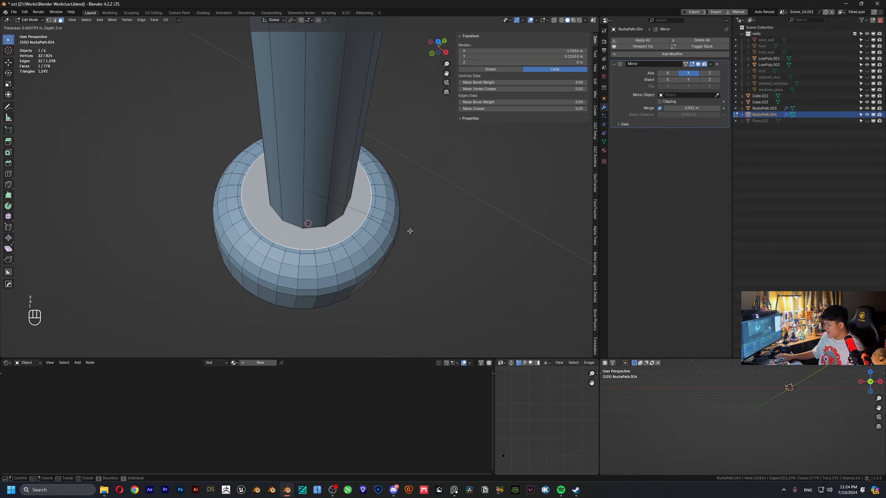
left_click(402, 232)
key("alt+e")
left_click(401, 236)
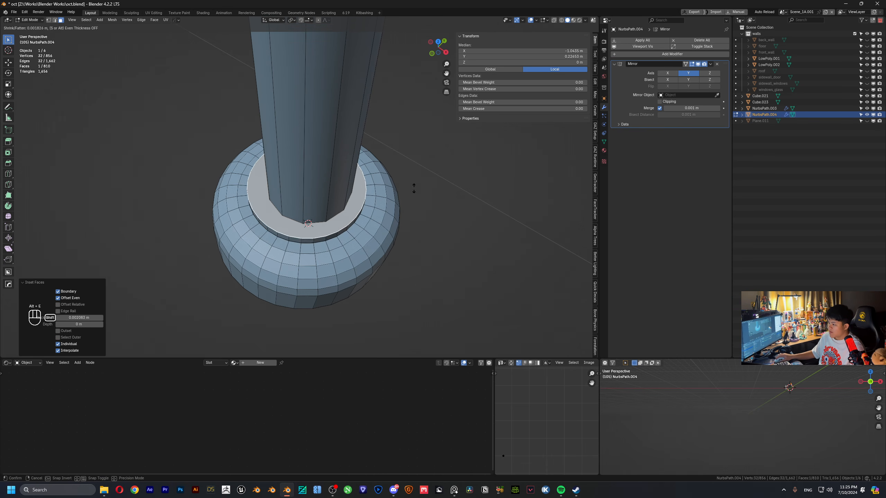
left_click(419, 267)
- Examine the rounded foot on the chair frame in Object Mode and return to editing its mesh
scroll(415, 265, "down", 5)
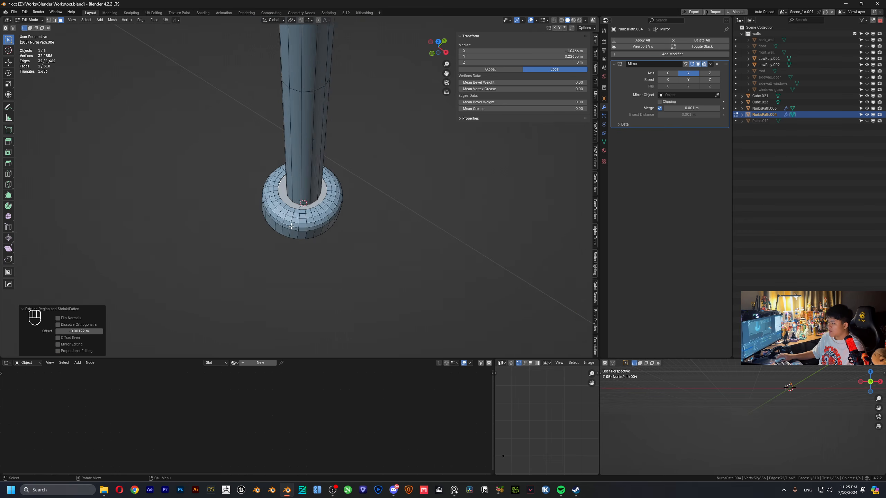
key("Tab")
middle_click_drag(311, 244, 305, 194)
scroll(296, 223, "down", 9)
scroll(314, 162, "up", 5)
middle_click_drag(305, 268, 308, 170, "shift")
key("Tab")
- Select the foot's bottom face and, in the front view, move it about 0.0009 m along X to align with the top
scroll(349, 166, "up", 4)
left_click(433, 47)
left_click(278, 180)
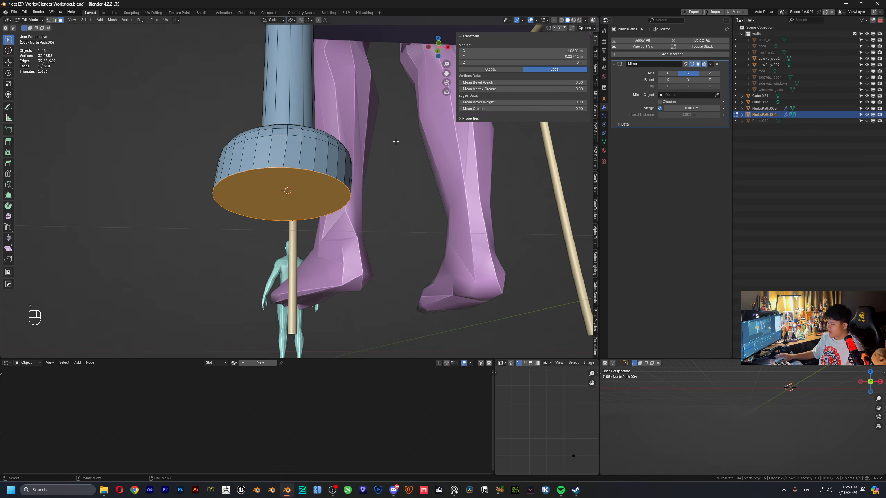
left_click(439, 45)
key("g")
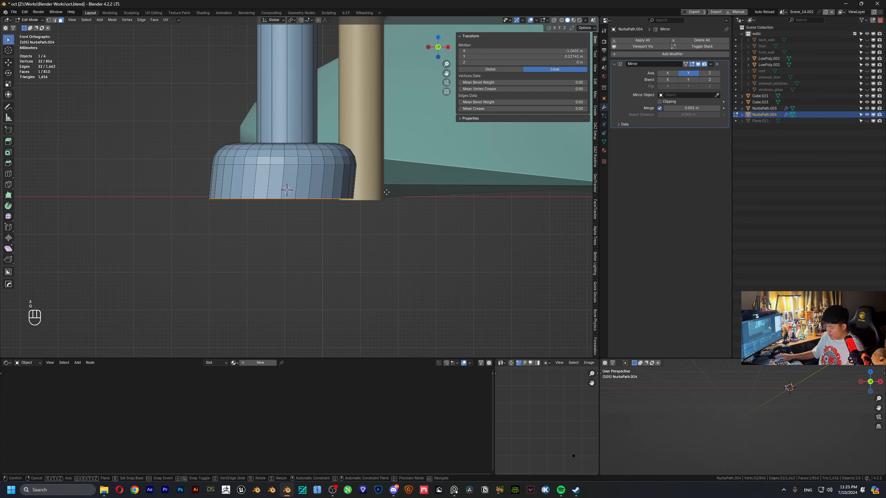
key("y")
key("x")
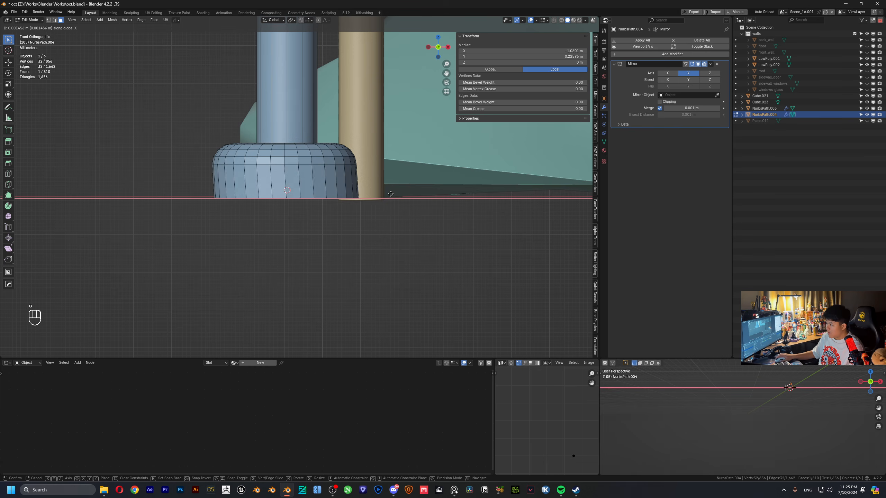
key("shift")
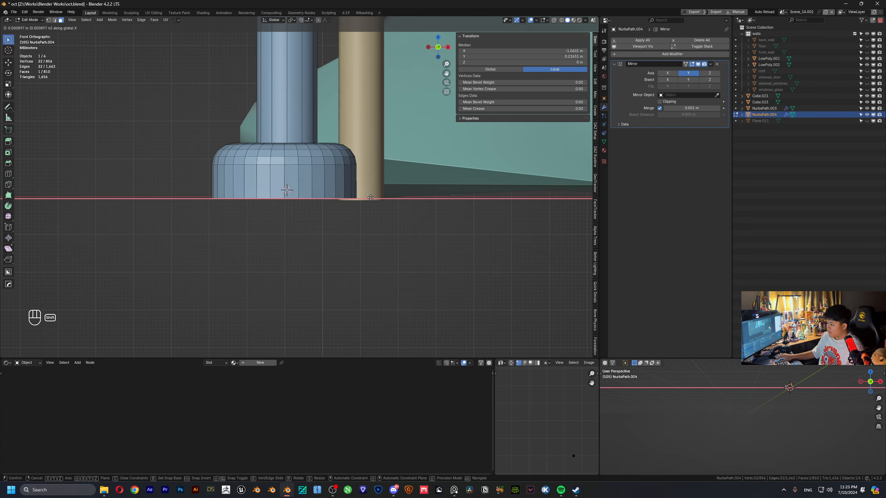
left_click(371, 198)
- Select the entire foot and scale it down uniformly by a factor of about 0.651
key("l")
key("s")
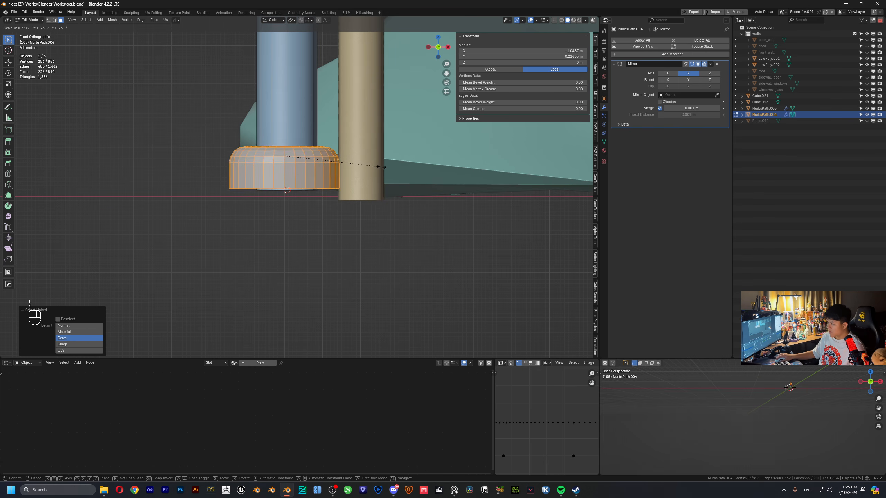
left_click(366, 166)
- Lower the rounded foot's bottom face about 0.0025 m along Z to make the foot taller
middle_click_drag(366, 166, 302, 170)
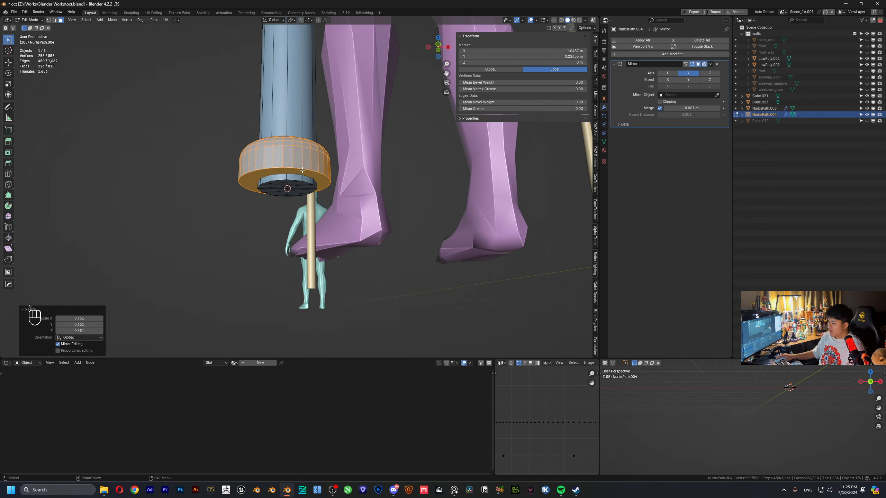
left_click(305, 176)
left_click(291, 173)
key("g")
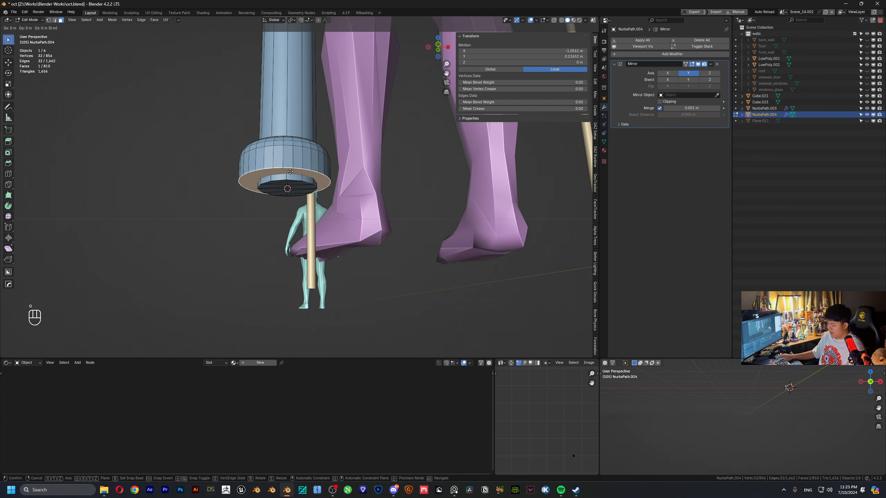
key("z")
left_click(295, 175)
key("Tab")
scroll(293, 196, "down", 2)
middle_click_drag(295, 174, 296, 202)
scroll(294, 191, "up", 2)
key("Tab")
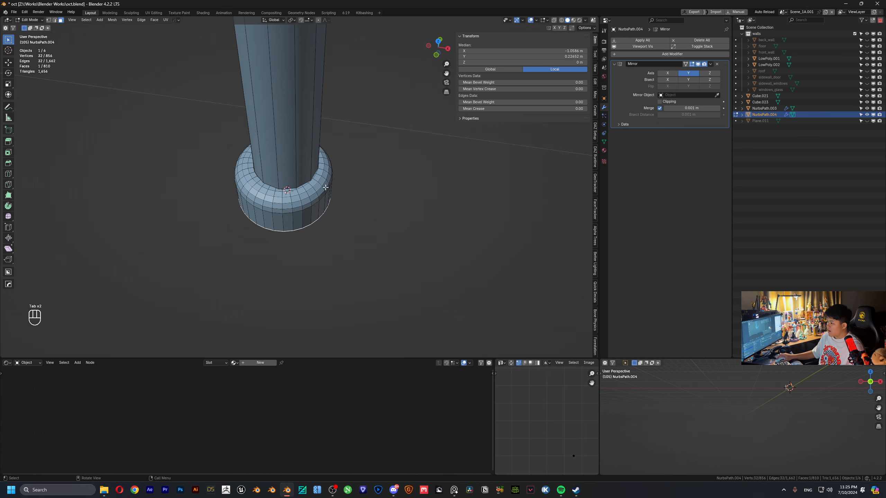
- Select the entire foot and move it about 0.0007 m along X to center it on the leg tube
key("l")
key("g")
key("y")
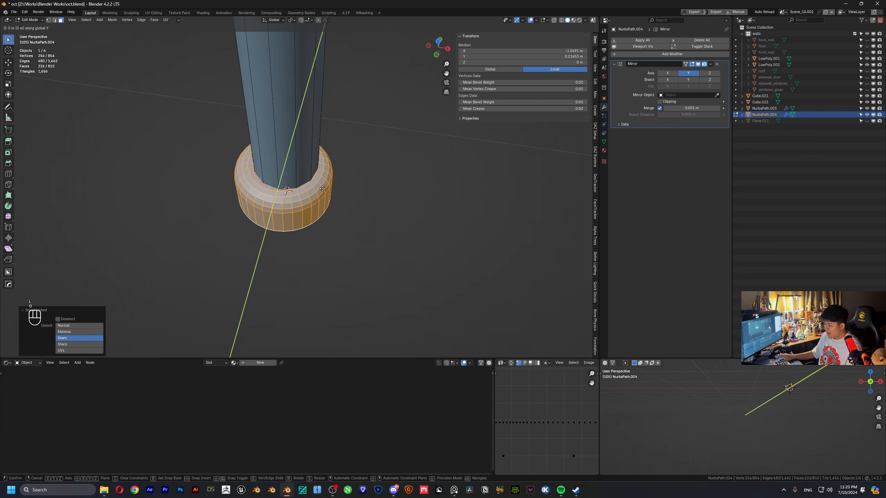
key("y")
key("y")
key("x")
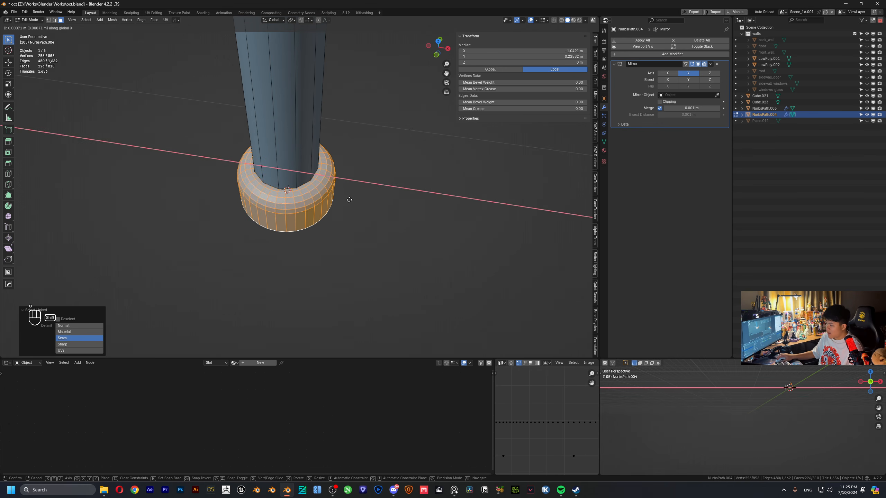
left_click(349, 200)
- Create a new material named black_wtf on the rear frame object
left_click(604, 151)
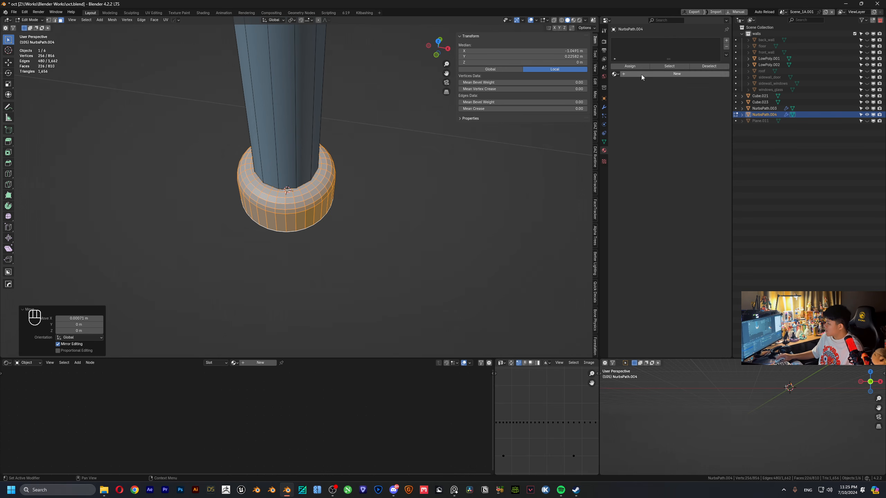
double_click(642, 74)
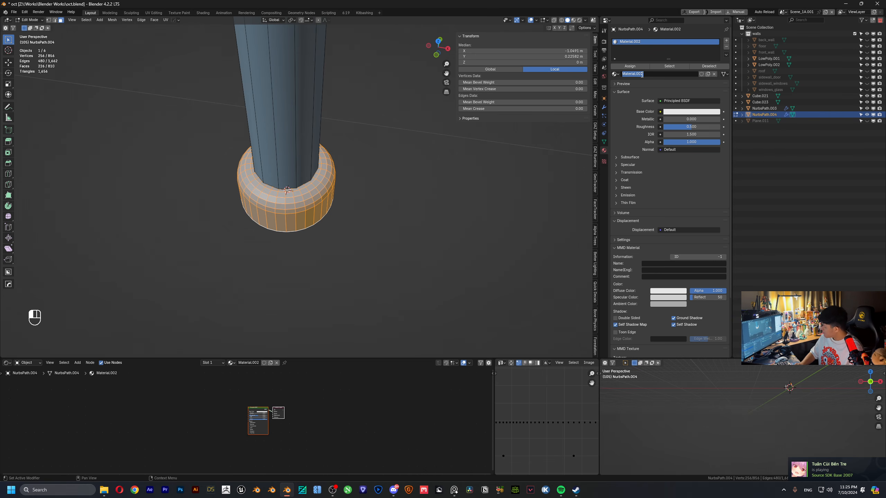
type("black")
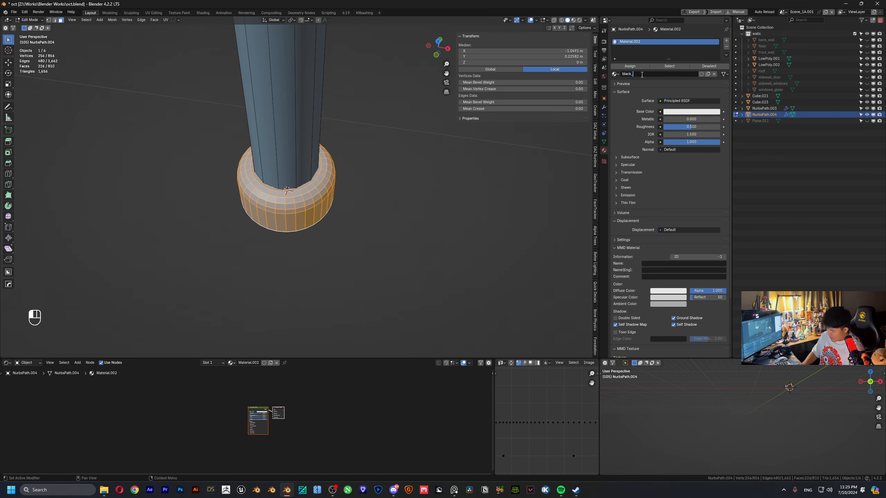
type("wtf")
key("Return")
scroll(291, 110, "down", 6)
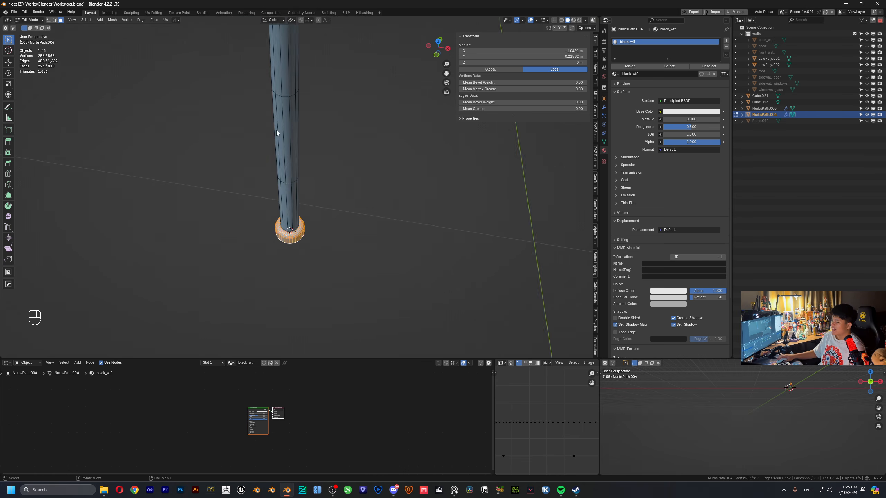
- Select the whole connected rear frame tube in the mesh, leaving out the foot
left_click(276, 130)
scroll(279, 129, "down", 4)
middle_click_drag(288, 127, 296, 209)
scroll(300, 69, "down", 4)
scroll(296, 209, "down", 1)
left_click(293, 112)
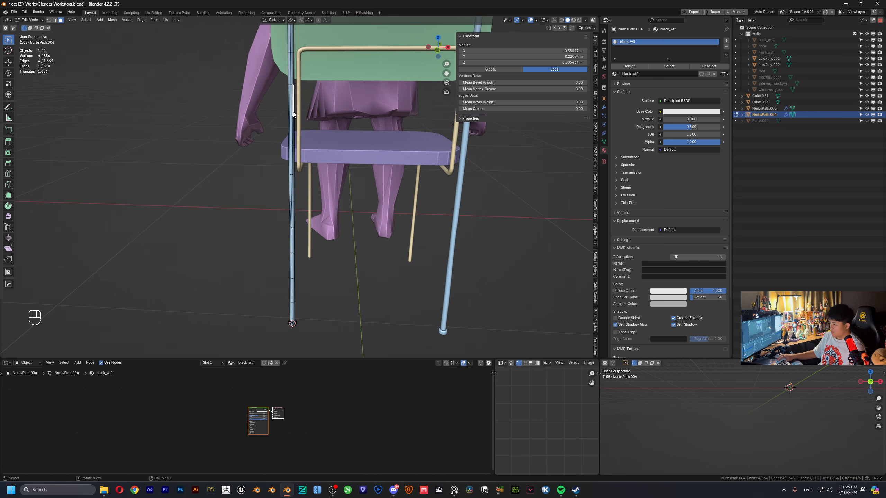
key("Tab")
key("Tab")
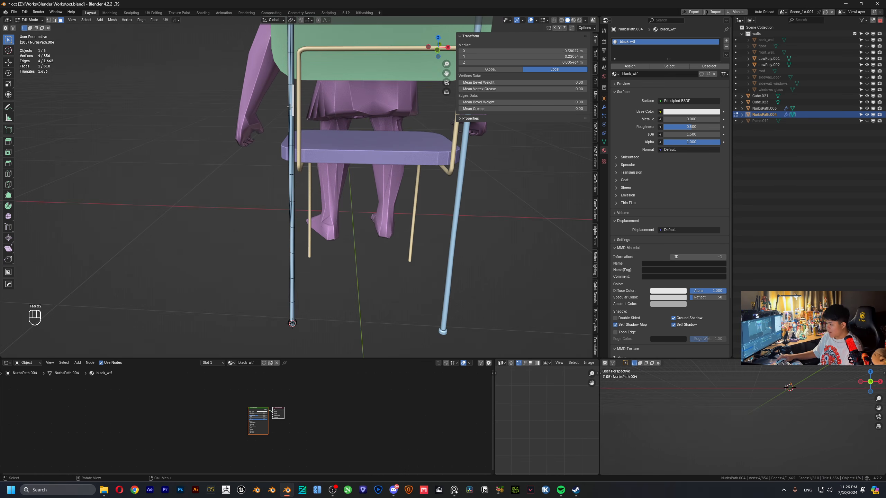
key("l")
scroll(291, 107, "down", 4)
scroll(317, 107, "up", 2)
middle_click_drag(290, 107, 314, 179)
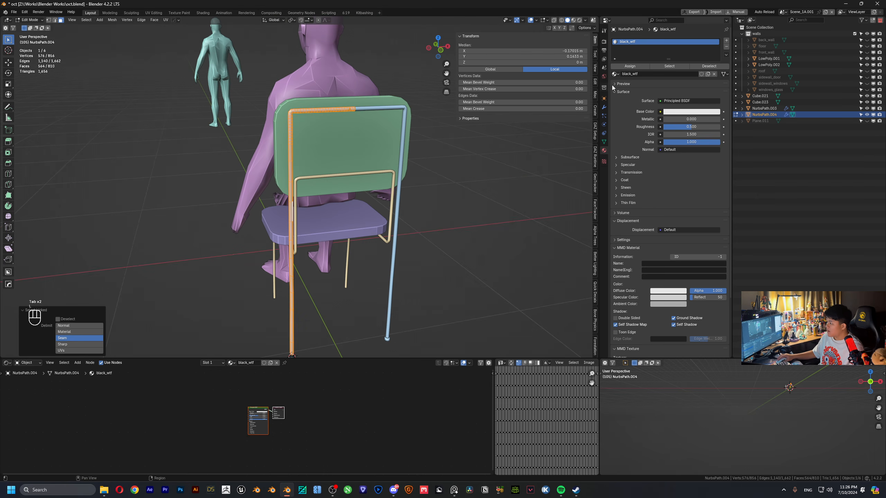
- Add a second material slot to the rear frame and create a new material named metalA in it
left_click(726, 40)
left_click(655, 84)
double_click(656, 84)
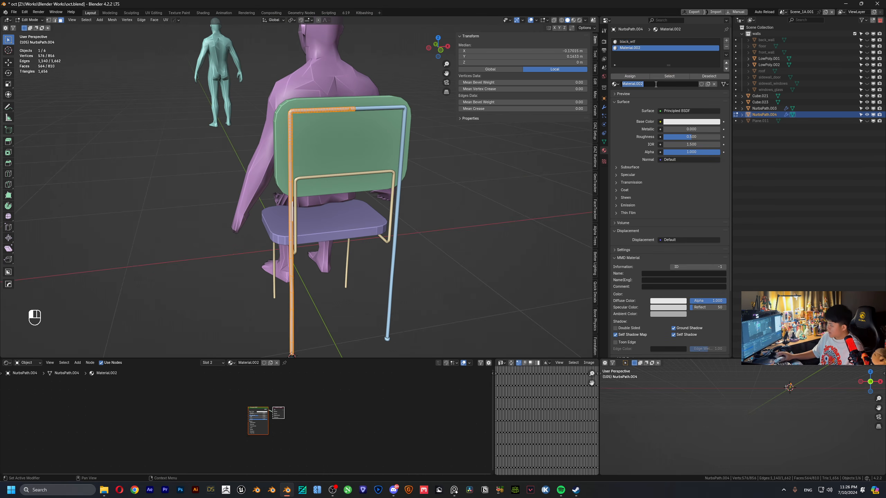
type("metalA")
key("Return")
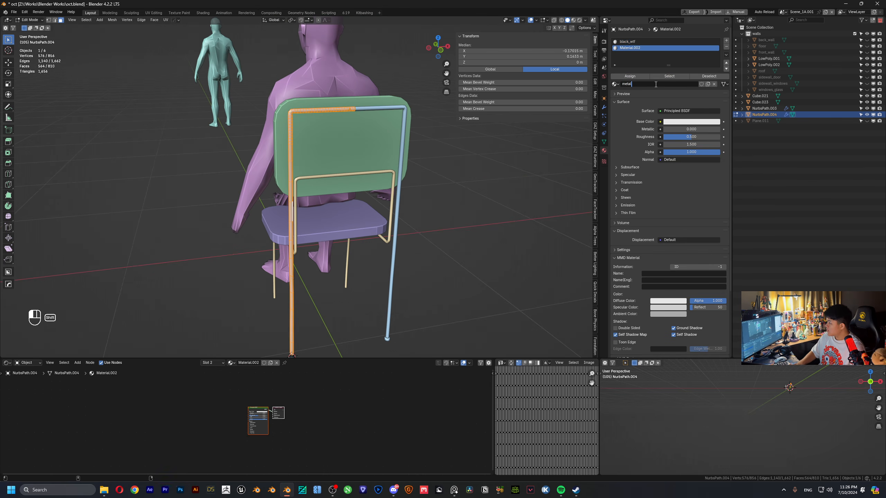
scroll(316, 191, "down", 3)
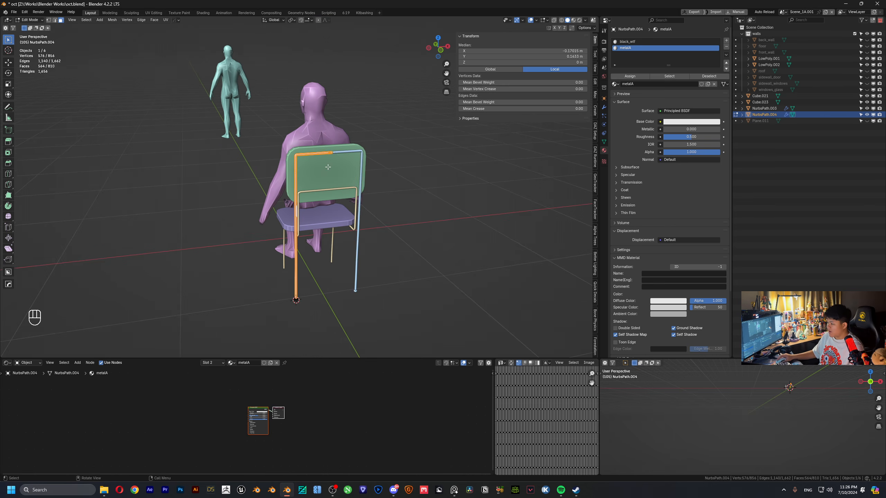
- Give the chair's front leg frame object the existing metalA material
key("Tab")
left_click(315, 191)
scroll(331, 188, "up", 3)
middle_click_drag(333, 190, 326, 152, "shift")
left_click(615, 66)
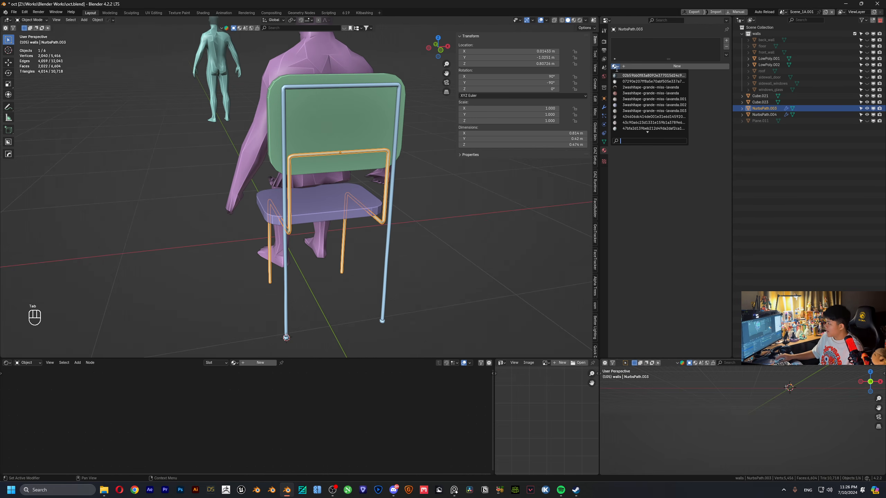
type("metal")
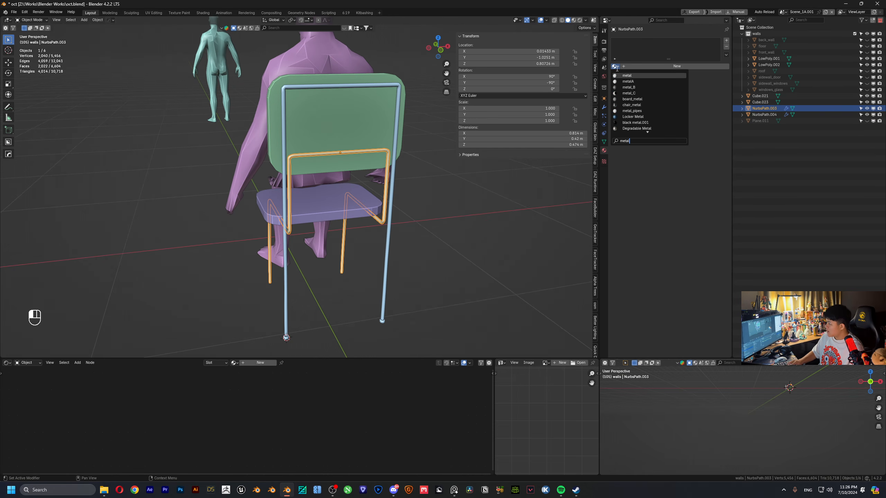
key("Down")
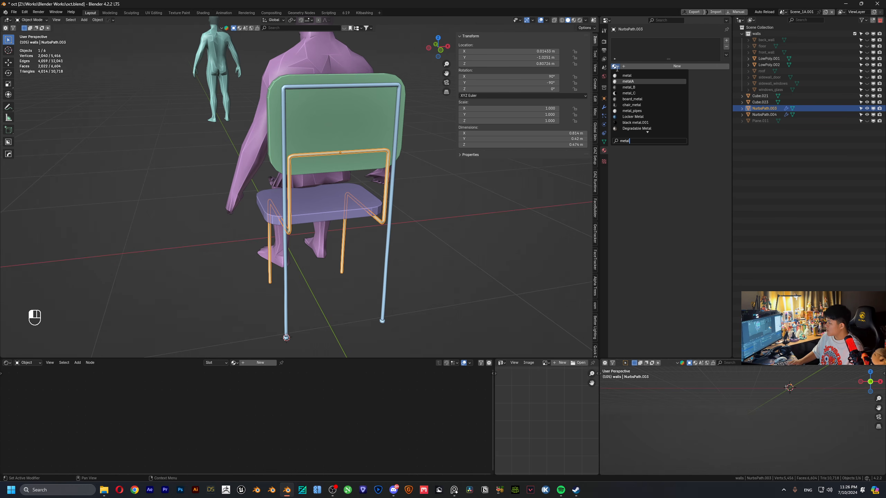
key("Return")
- Rename the metalA material as tut_metalA
middle_click_drag(286, 189, 409, 126)
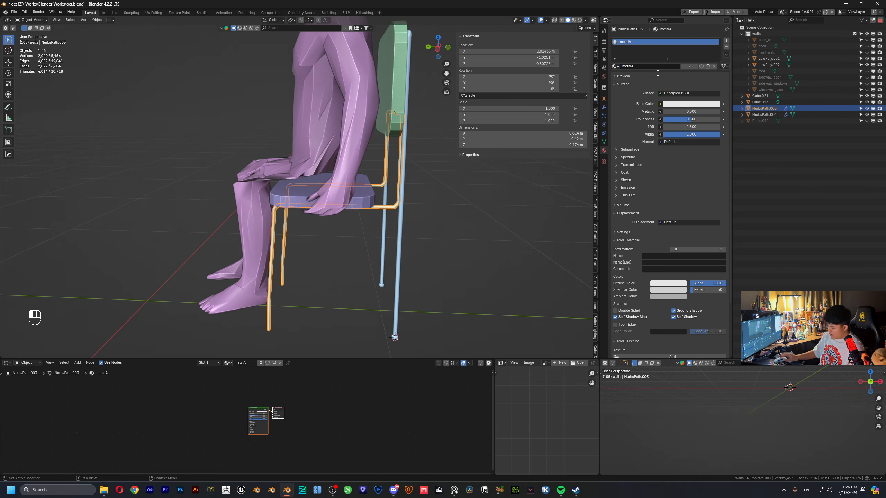
type("t_")
key("Return")
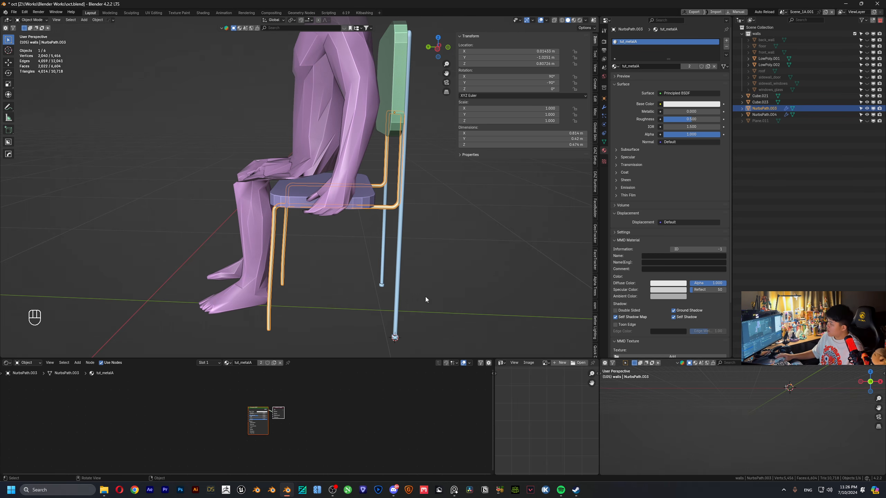
- Rename the rear frame's black_wtf material as tut_black_wtf
left_click(396, 340)
left_click(638, 42)
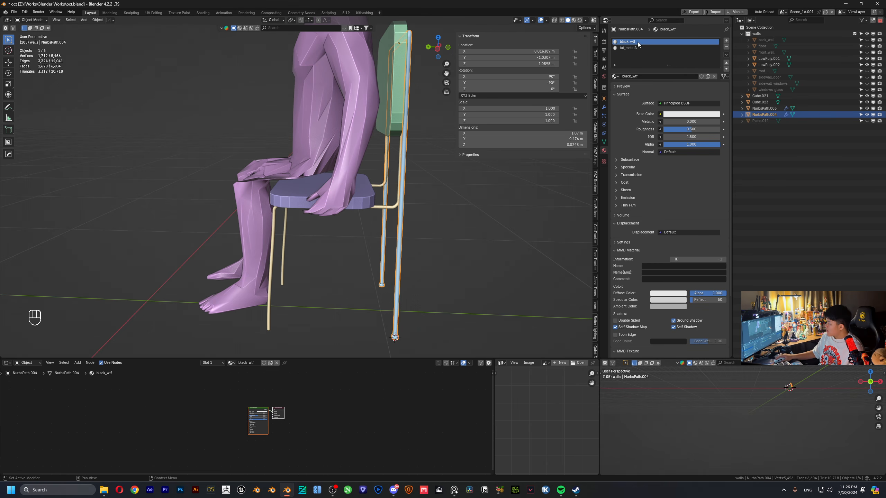
left_click(623, 77)
type("tut_")
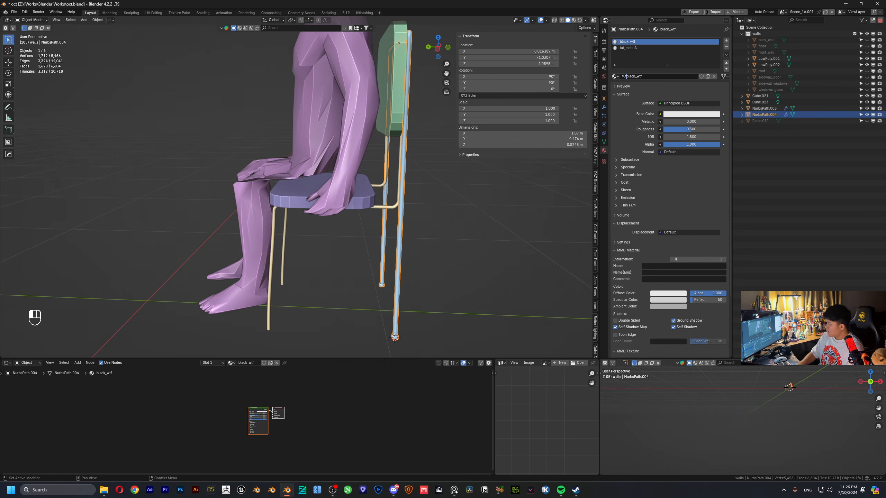
key("Return")
scroll(418, 200, "down", 3)
middle_click_drag(418, 199, 292, 122)
scroll(303, 224, "up", 3)
left_click(319, 158)
scroll(359, 146, "up", 2)
key("Tab")
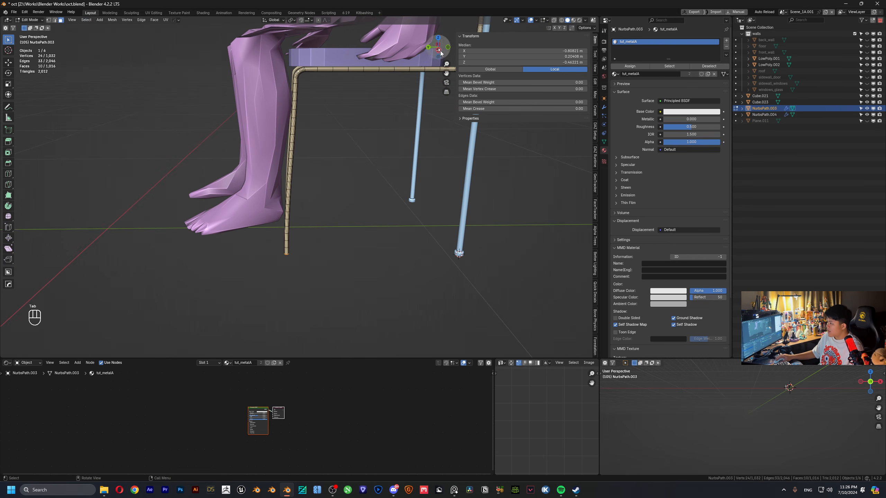
key("Tab")
- Select the complete foot in the rear frame's mesh and separate it into its own object
left_click(461, 237)
key("Tab")
left_click(459, 254)
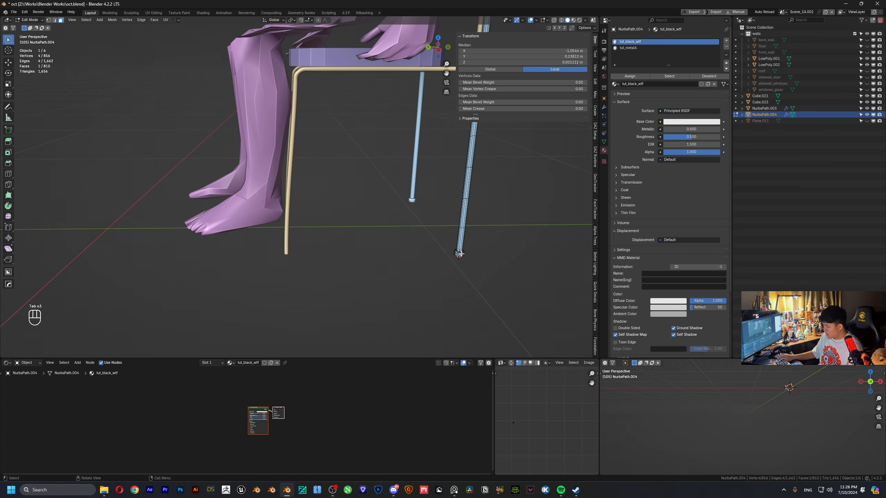
key("l")
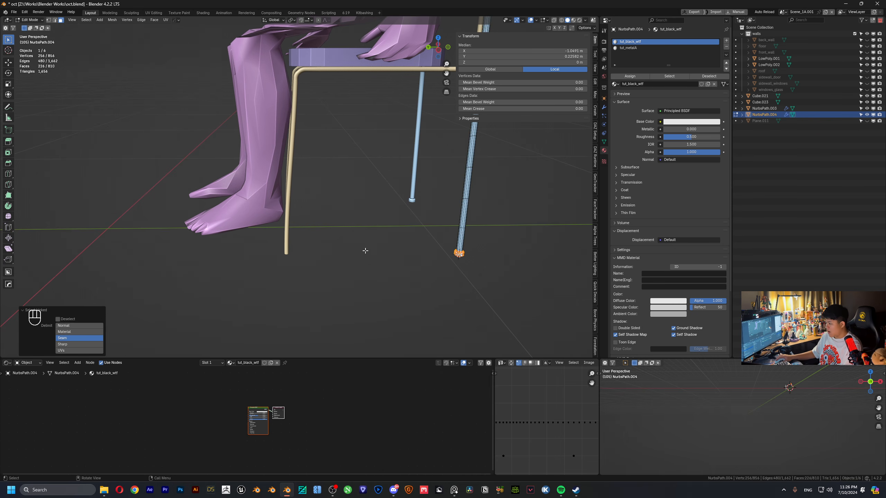
key("p")
left_click(386, 253)
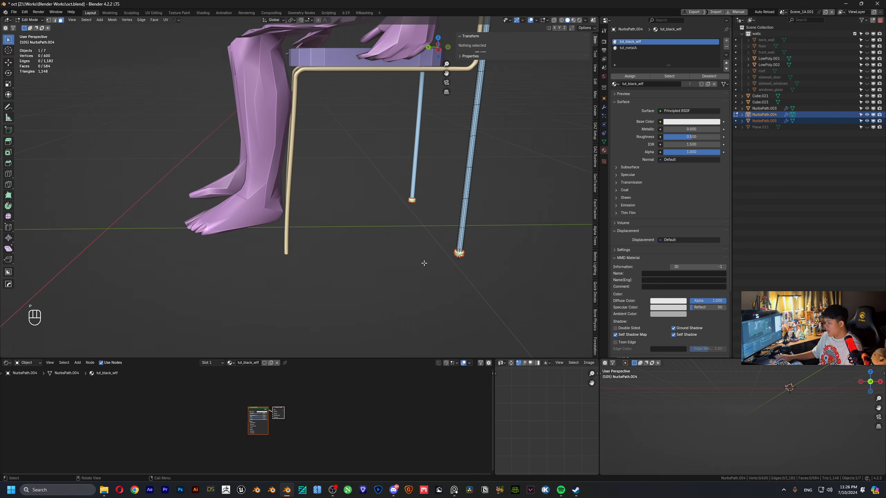
- Move the separated foot object about 0.466 m along Y to the bottom of the front leg
key("Tab")
left_click(459, 253)
key("g")
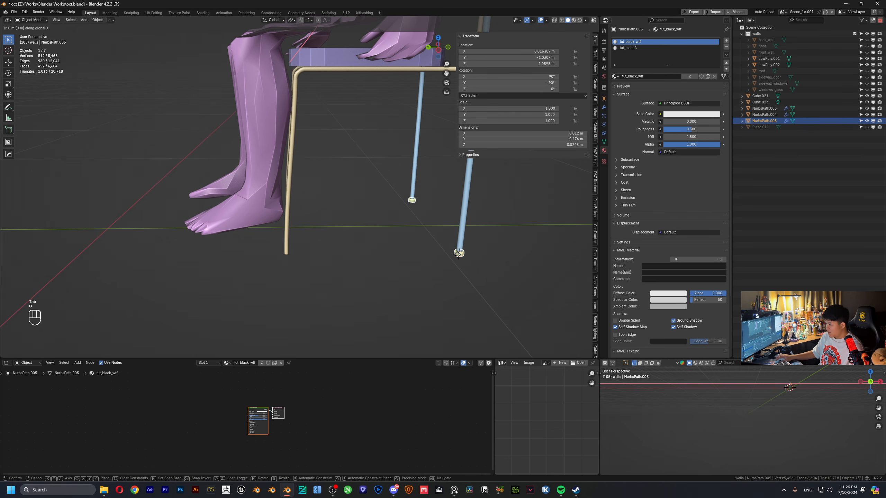
key("y")
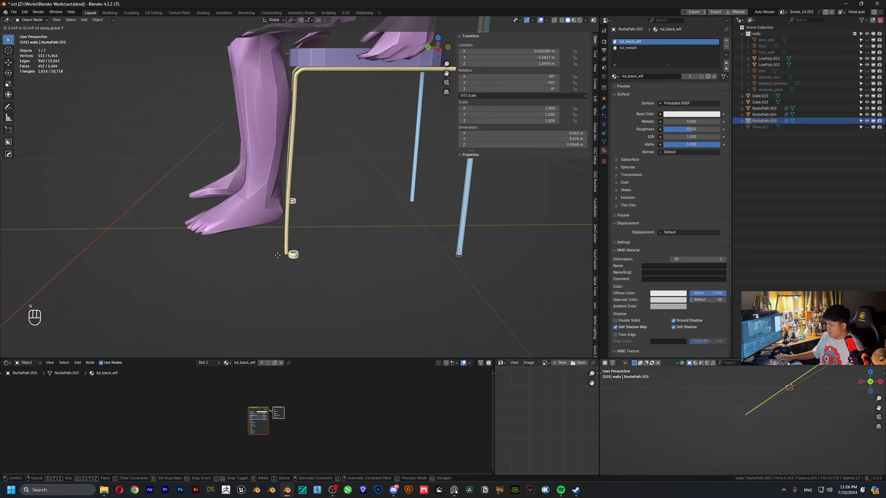
left_click(271, 255)
- Join the separated foot object into the front leg frame object
left_click(429, 49)
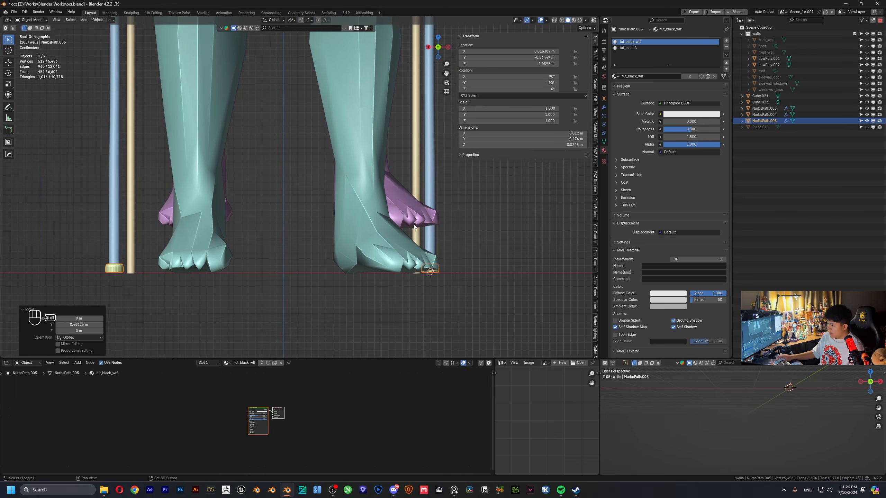
middle_click_drag(401, 201, 328, 206)
left_click(283, 198, "shift")
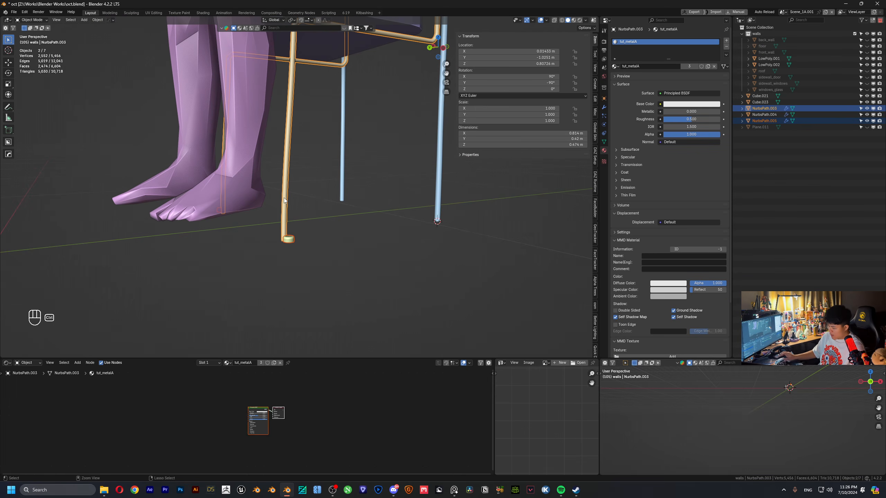
key("ctrl+j")
- Select only the foot in the joined frame's mesh and move it about 0.0197 m along X onto the front leg
key("Tab")
scroll(291, 239, "up", 5)
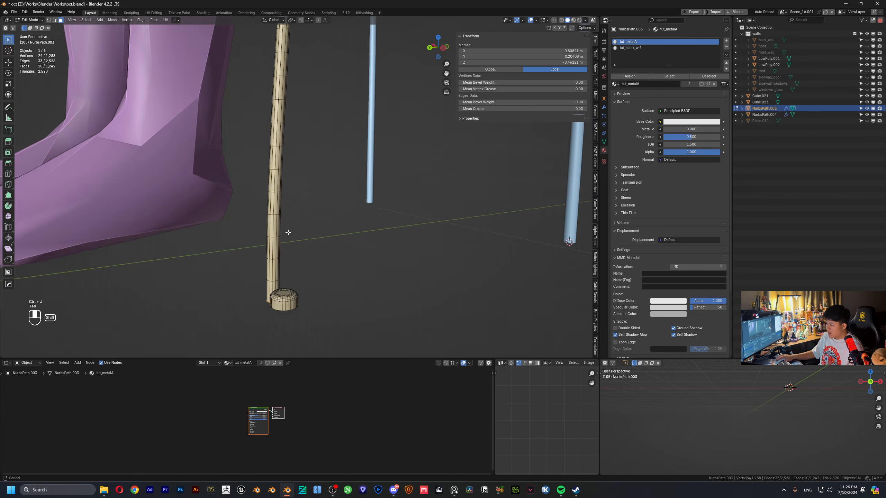
key("l")
middle_click_drag(319, 233, 389, 264)
scroll(390, 264, "up", 2)
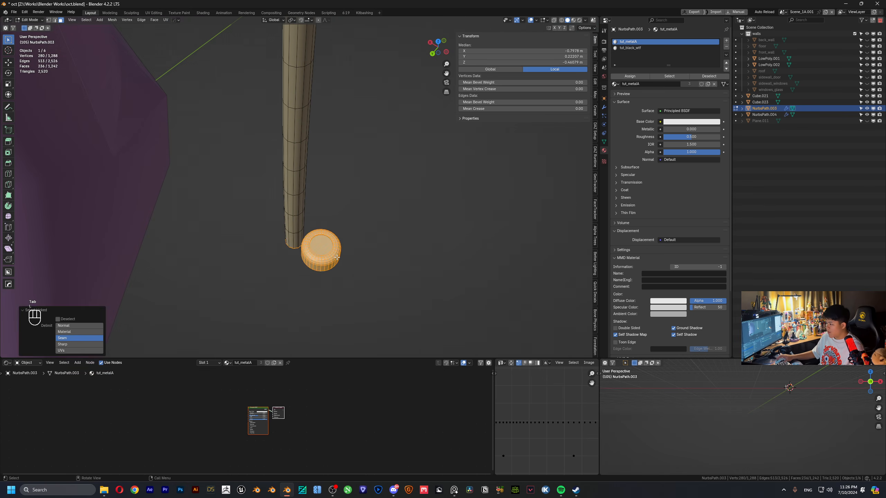
left_click(397, 256)
key("l")
key("g")
key("y")
key("x")
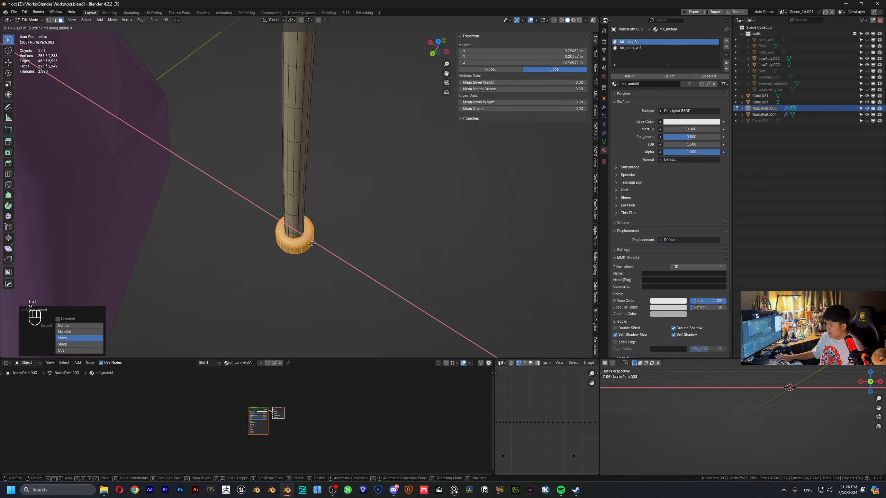
left_click(306, 237)
- Fine-tune the foot's position along Y to center it on the front leg, and return to Object Mode
scroll(279, 243, "up", 3)
middle_click_drag(280, 243, 314, 265)
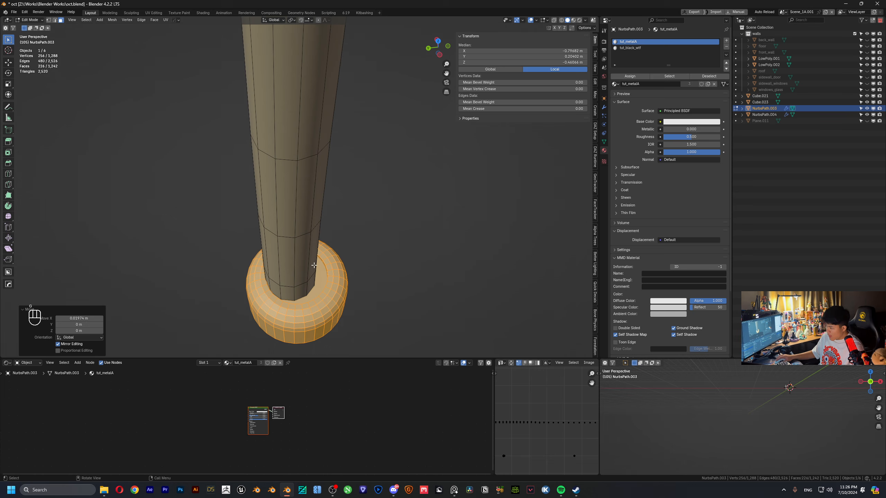
key("g")
key("y")
left_click(313, 283)
scroll(321, 222, "down", 13)
key("Tab")
middle_click_drag(286, 121, 374, 94)
scroll(331, 109, "down", 4)
middle_click_drag(320, 111, 269, 103)
scroll(293, 136, "up", 4)
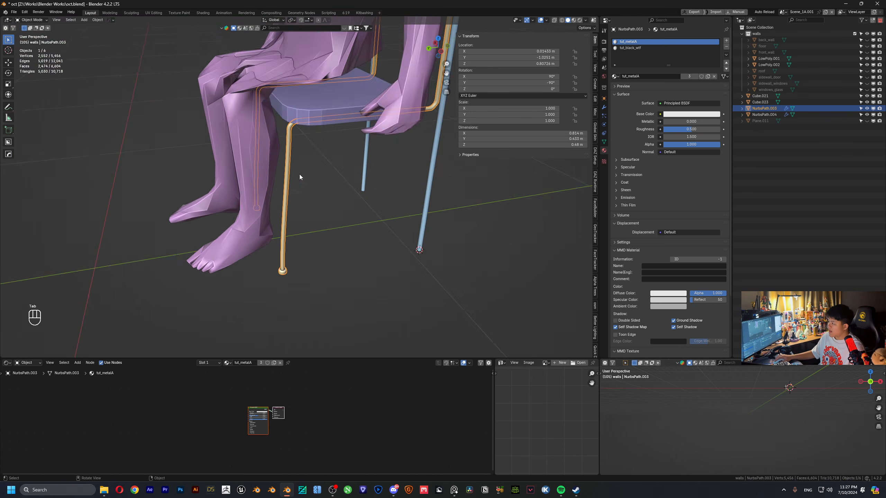
- Select the chair's backrest and create a new material for it named tut_woodplank
scroll(297, 171, "down", 5)
middle_click_drag(288, 158, 338, 114)
left_click(326, 121)
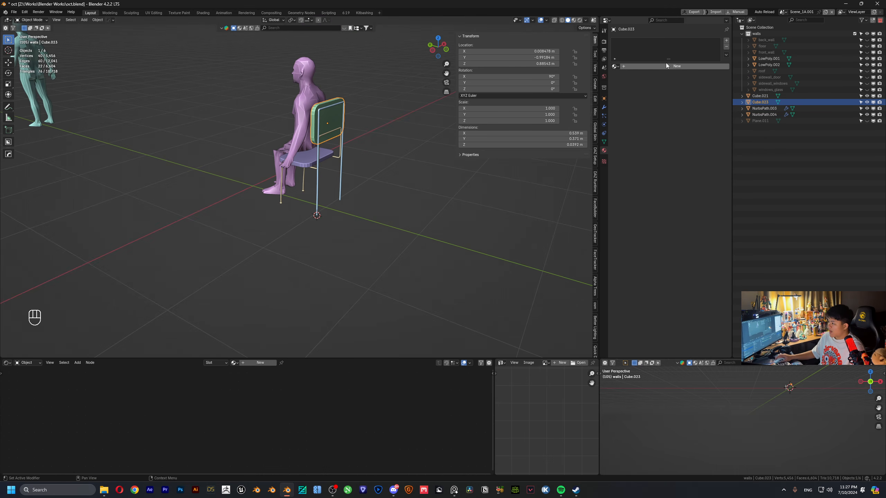
left_click(631, 67)
double_click(632, 66)
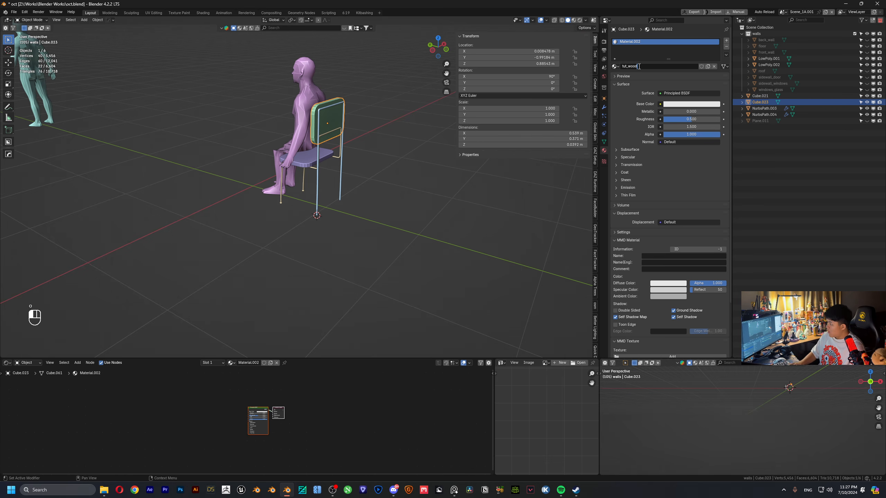
left_click(638, 67)
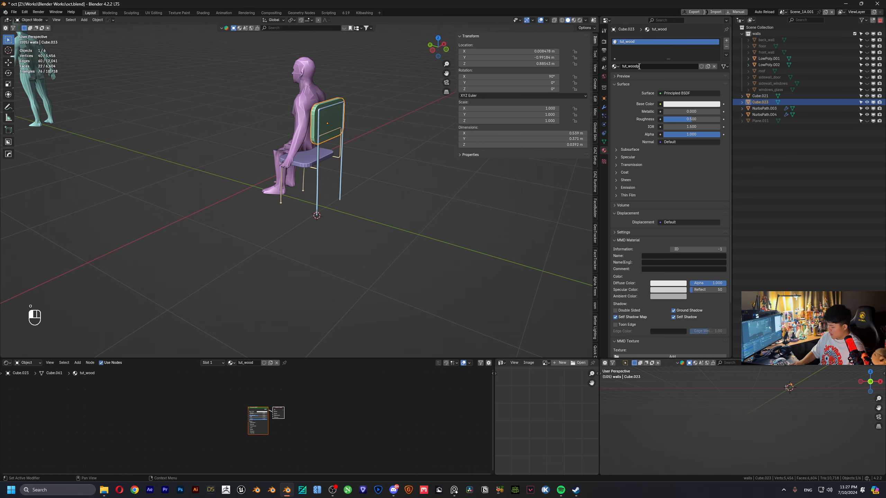
middle_click_drag(401, 122, 325, 153)
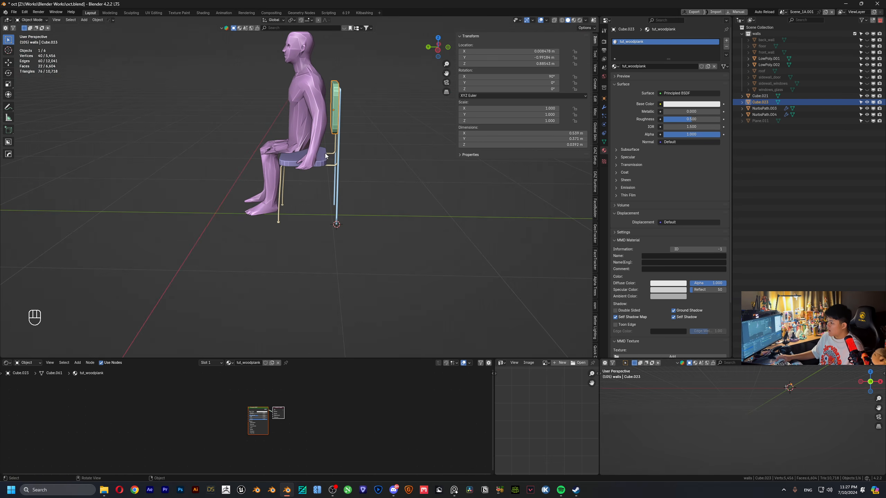
left_click(320, 162, "shift")
key("ctrl+l")
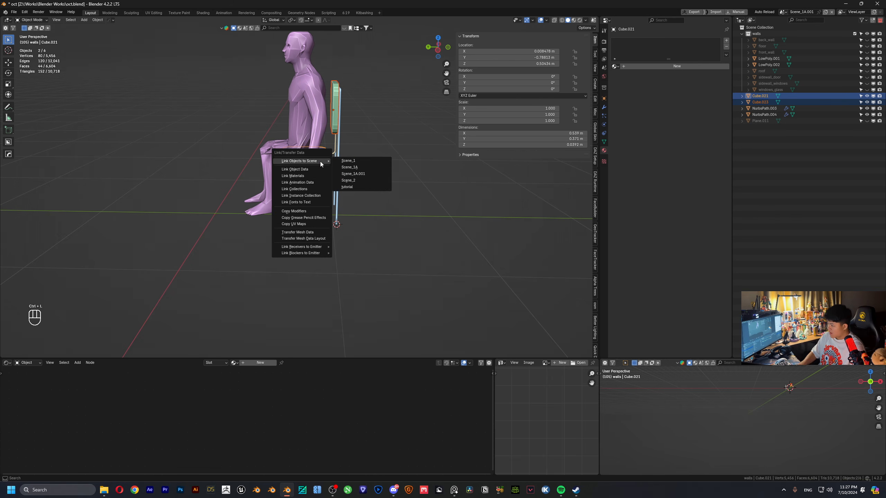
key("Down")
left_click(320, 161)
left_click(387, 159)
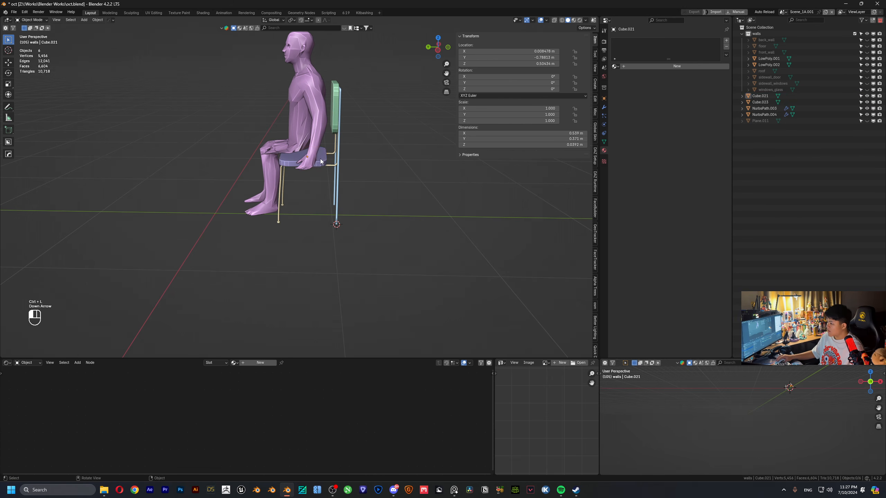
- Assign the existing tut_woodplank material to the chair seat
left_click(336, 116)
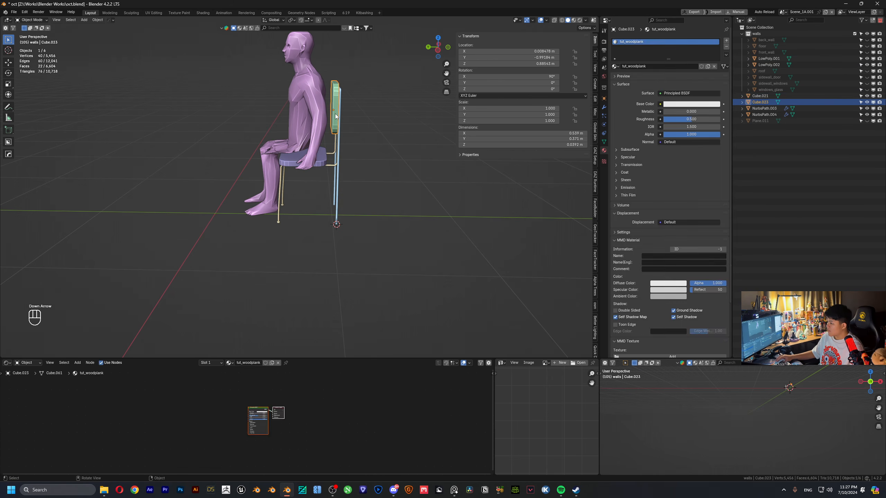
left_click(323, 165)
left_click(616, 66)
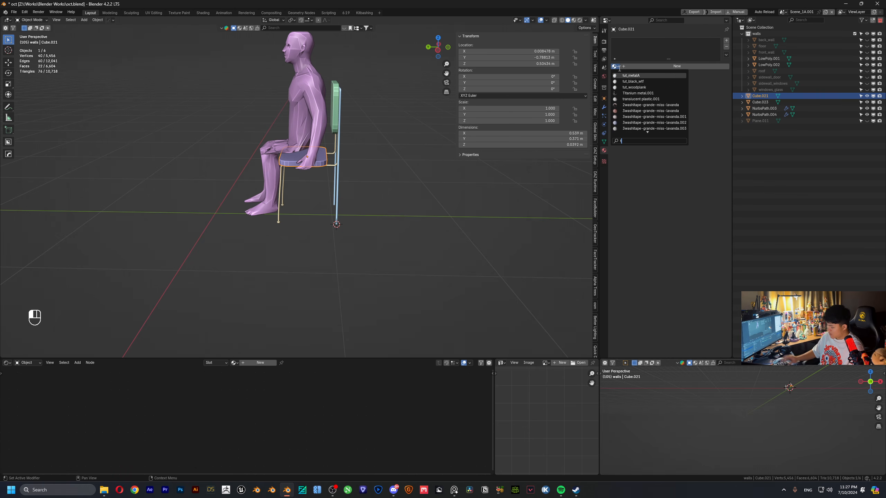
key("Return")
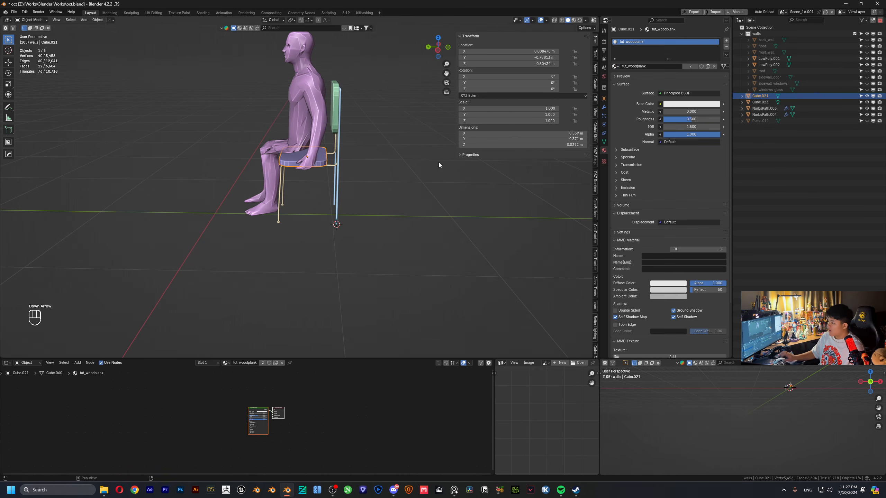
- Place the 3D cursor on the lap of the seated figure
middle_click_drag(438, 162, 338, 217)
key("Tab")
key("Tab")
scroll(366, 202, "up", 5)
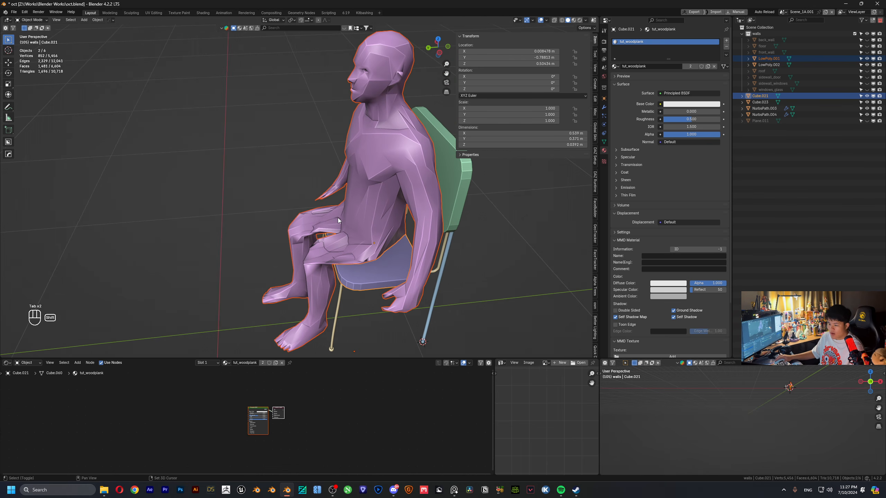
scroll(218, 198, "down", 2)
scroll(408, 188, "down", 3)
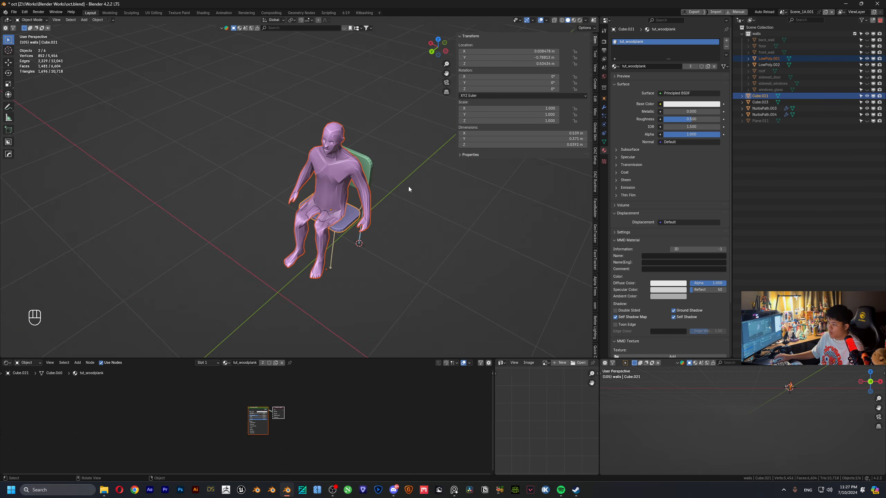
scroll(383, 216, "up", 4)
middle_click_drag(407, 188, 331, 220)
scroll(331, 220, "down", 2)
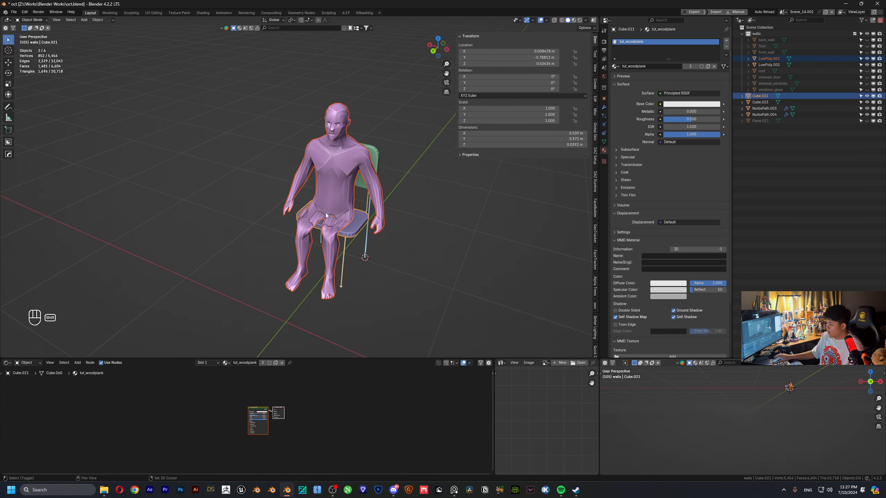
right_click_drag(326, 215, 324, 219, "shift")
- Add a cube at the 3D cursor and scale it into a flat block about 0.6 m square and 0.14 m thick
key("shift+a")
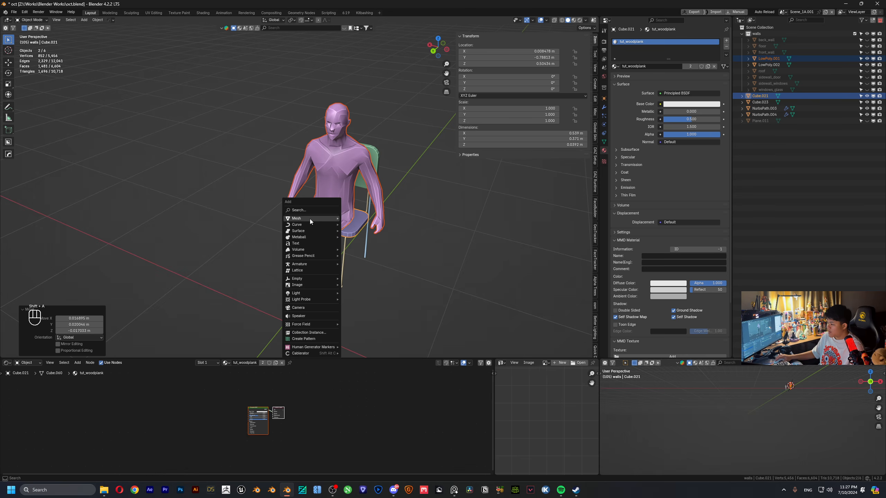
mouse_move(310, 218)
left_click(350, 225)
key("s")
left_click(329, 209)
key("s")
key("z")
left_click(321, 190)
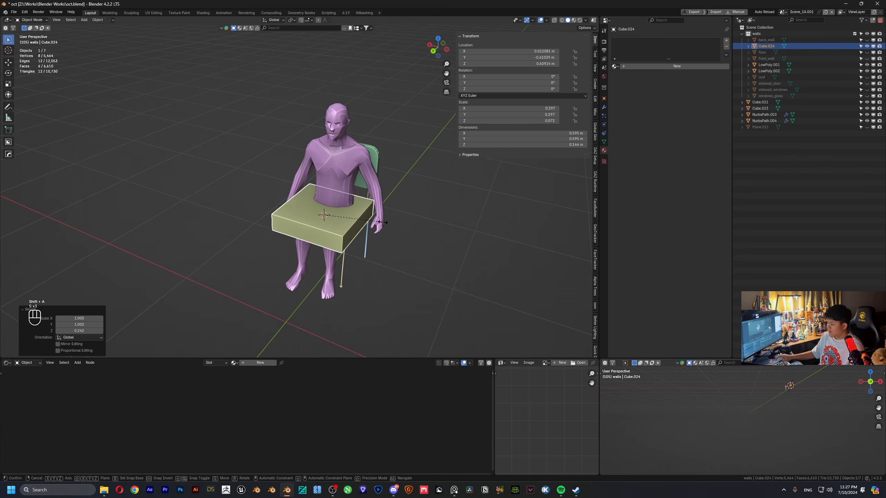
- Enlarge and flatten the block into a slab about 0.785 m square and 0.056 m thick
key("s")
left_click(311, 149)
key("s")
key("z")
left_click(320, 198)
key("s")
left_click(379, 225)
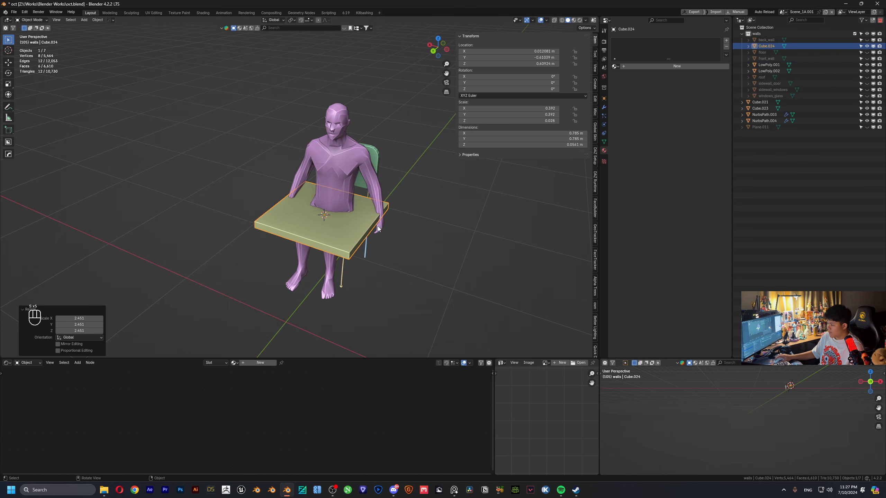
- Move the tabletop slab about 0.48 m along Y so it sits in front of the seated figure
middle_click_drag(376, 222, 354, 240)
key("g")
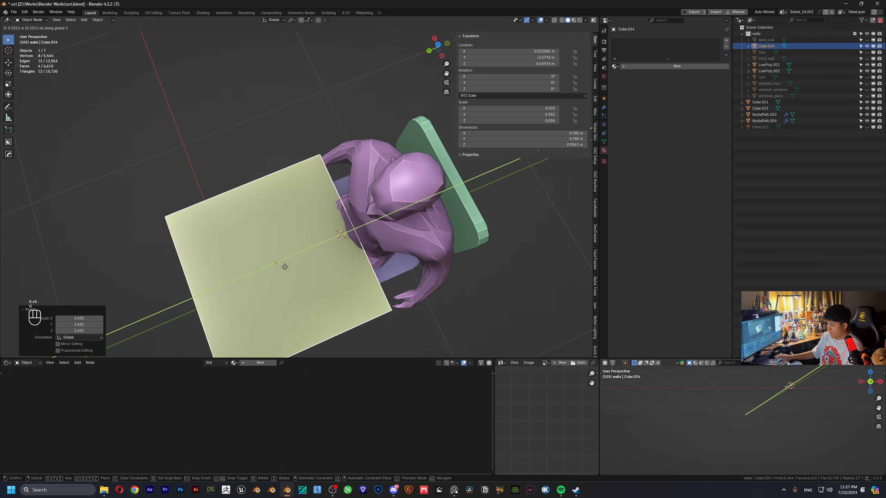
left_click(245, 278)
middle_click_drag(245, 278, 345, 237)
key("g")
left_click(289, 240)
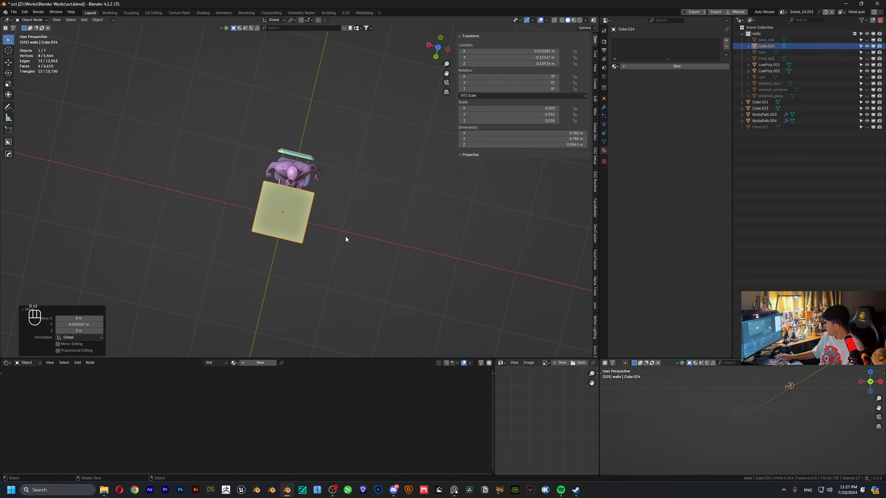
- Stretch the tabletop to about 1.19 m along X and raise it about 0.2 m along Z
key("s")
key("x")
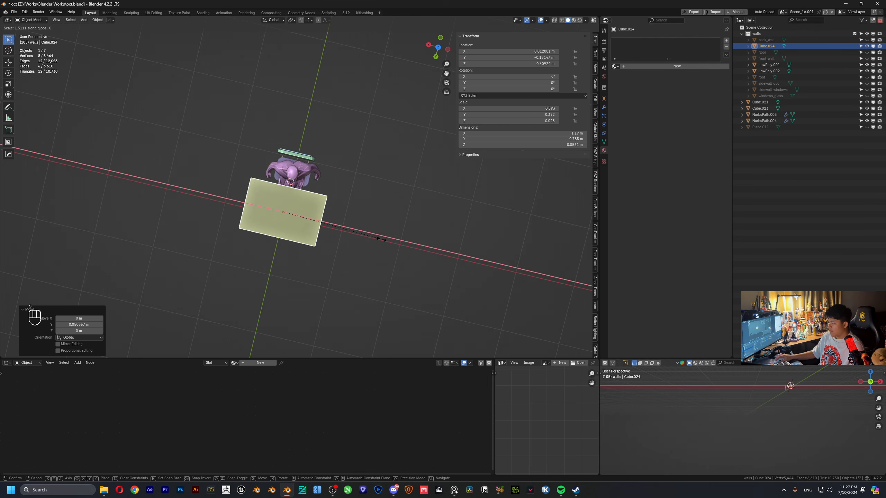
left_click(380, 239)
middle_click_drag(324, 216, 292, 206)
key("g")
key("z")
left_click(347, 204)
- Scale the tabletop uniformly until it is about 0.994 m wide along X
key("s")
left_click(434, 182)
middle_click_drag(408, 176, 307, 161)
scroll(375, 167, "up", 3)
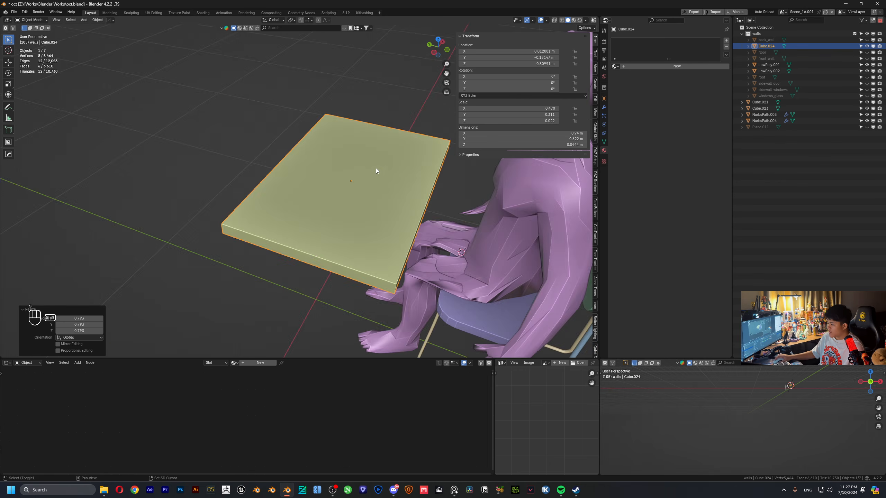
middle_click_drag(376, 170, 342, 154, "shift")
middle_click_drag(344, 158, 418, 190)
key("s")
left_click(442, 195)
middle_click_drag(344, 207, 378, 192)
- Move the tabletop's face opposite the seated figure inward along Y to reduce the depth to about 0.614 m
key("Tab")
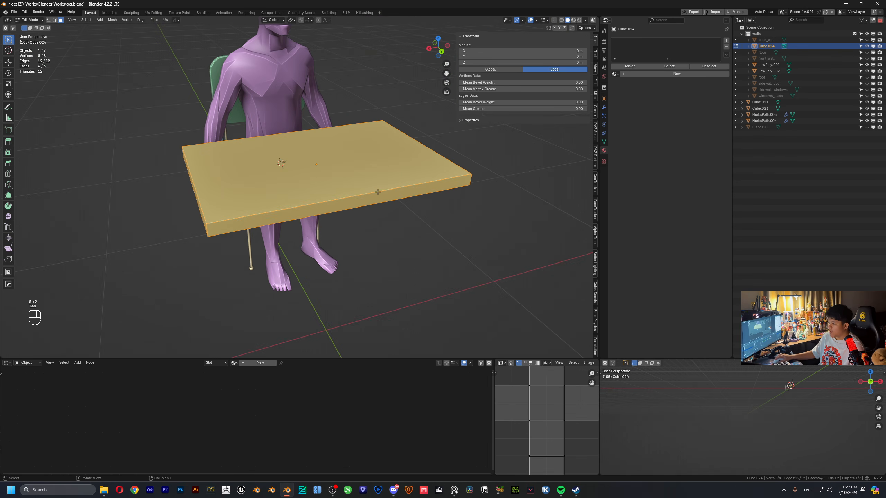
left_click(373, 199)
key("g")
key("y")
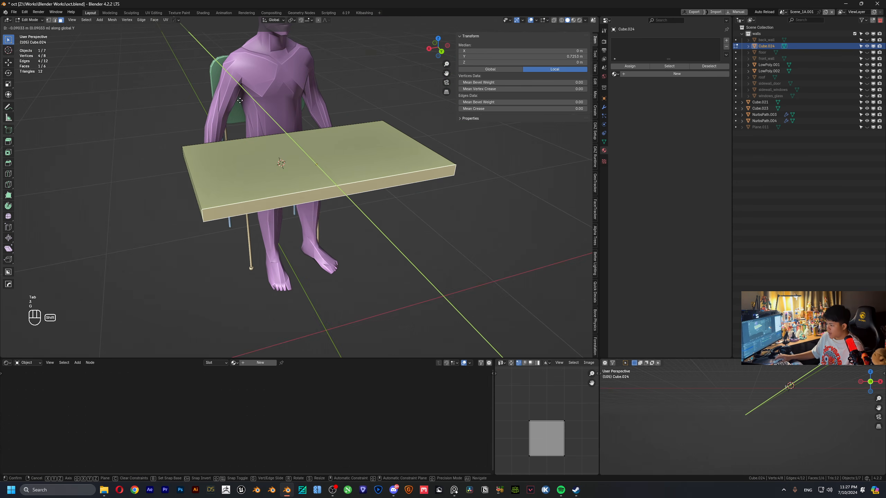
left_click(307, 155)
middle_click_drag(360, 175, 302, 167)
- Move the tabletop's bottom face up along Z to thin the slab to about 0.0206 m
scroll(349, 189, "down", 3)
key("Tab")
scroll(330, 217, "up", 2)
scroll(296, 227, "up", 4)
key("Tab")
key("g")
key("z")
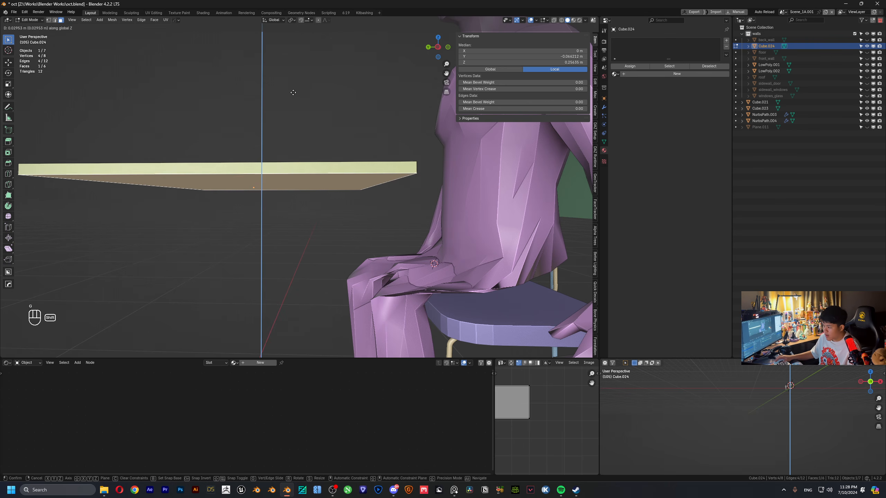
left_click(292, 102, "shift")
scroll(293, 102, "down", 4)
- Select the tabletop's four vertical corner edges by equal length, bevel them about 0.35 m with 8 segments, and return to Object Mode
middle_click_drag(292, 102, 354, 195)
scroll(354, 166, "up", 4)
scroll(354, 166, "down", 5)
scroll(335, 165, "up", 2)
scroll(347, 158, "down", 3)
scroll(356, 172, "up", 3)
middle_click_drag(354, 196, 379, 163)
key("2")
left_click(267, 169)
scroll(266, 170, "down", 3)
middle_click_drag(267, 170, 327, 193)
key("shift+g")
left_click(346, 206)
scroll(327, 193, "up", 3)
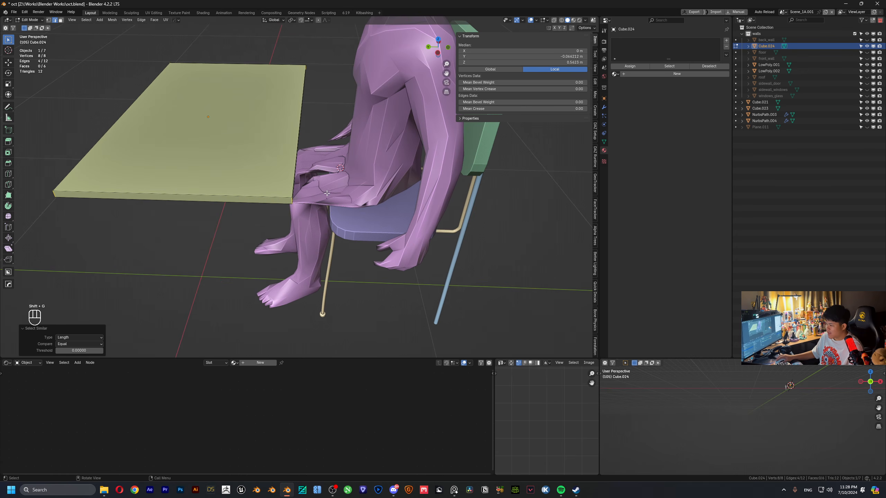
key("ctrl+b")
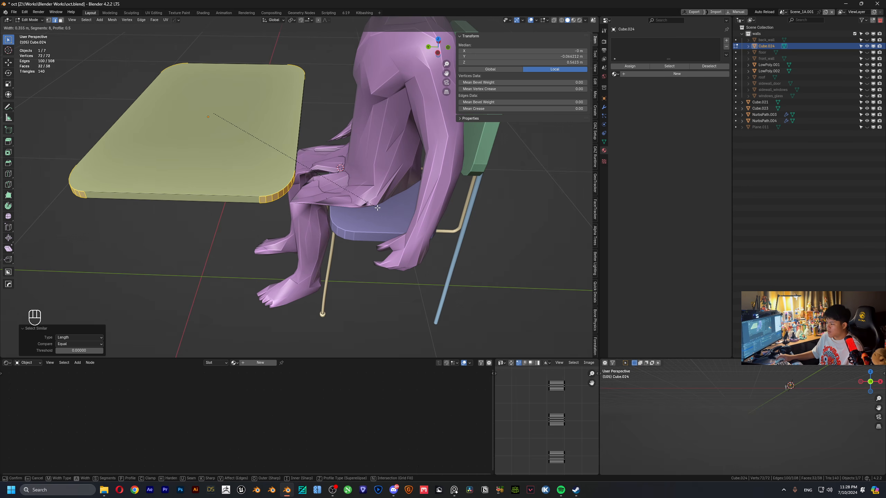
left_click(377, 208)
scroll(370, 206, "down", 4)
middle_click_drag(349, 199, 370, 226)
key("Tab")
scroll(301, 192, "up", 2)
middle_click_drag(301, 192, 315, 119)
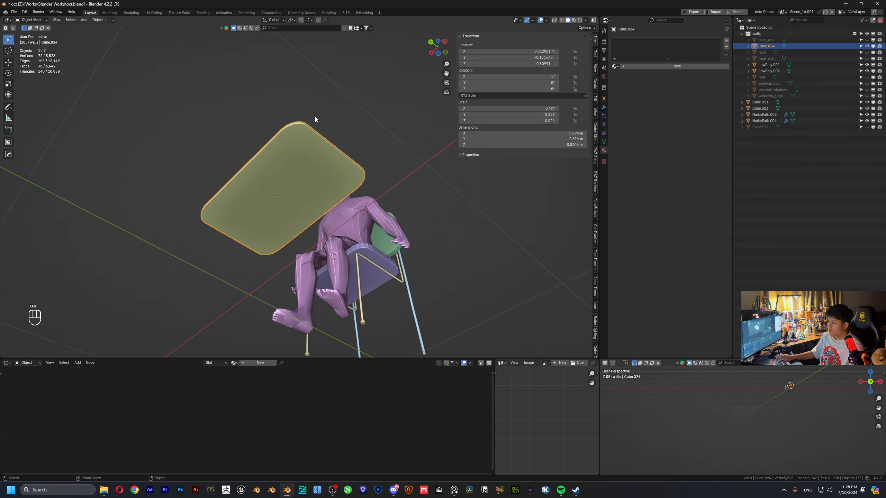
- Snap the 3D cursor to the selected tabletop and add a new cube there
middle_click_drag(282, 184, 283, 198)
key("shift+s")
left_click(282, 220)
key("Tab")
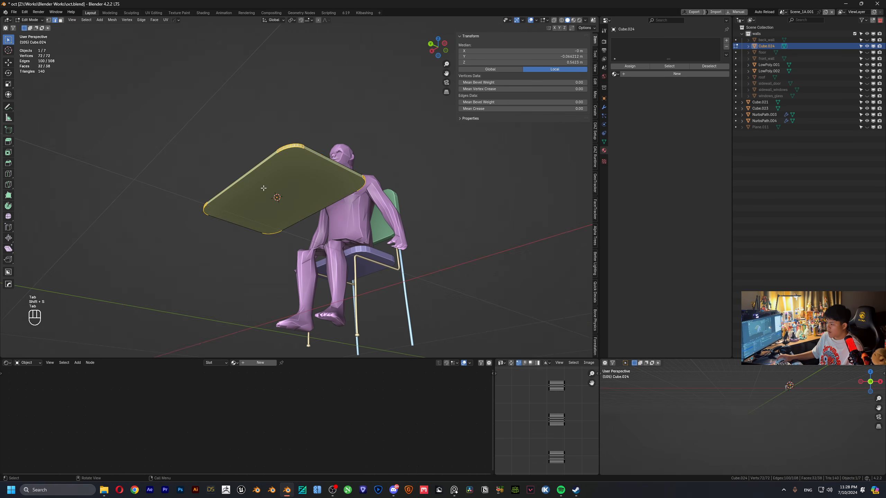
key("Tab")
key("shift+a")
mouse_move(282, 202)
left_click(320, 209)
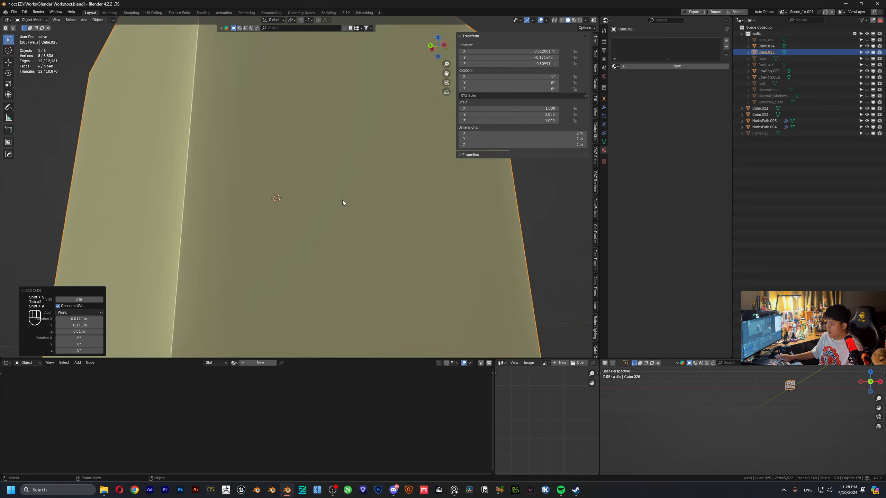
- Scale the new cube down and flatten it into a block that fits under the tabletop
key("s")
left_click(289, 192)
key("s")
middle_click(286, 139)
left_click(283, 163)
scroll(295, 203, "up", 2)
middle_click_drag(281, 186, 337, 202)
- Lower the block's mesh along Z beneath the tabletop and widen it along X to nearly the tabletop's width
key("Tab")
key("z")
left_click(288, 196)
key("s")
key("x")
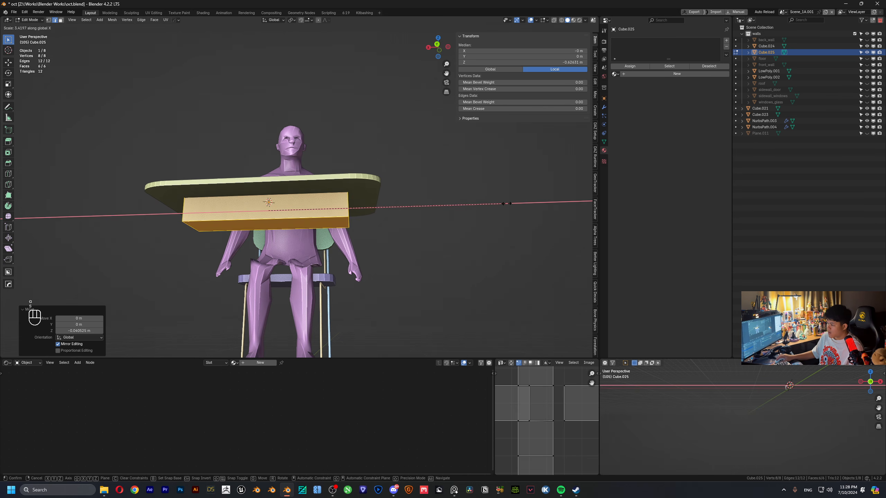
left_click(573, 203)
- Move the block's side faces along Y to fit its depth under the tabletop
key("alt+a")
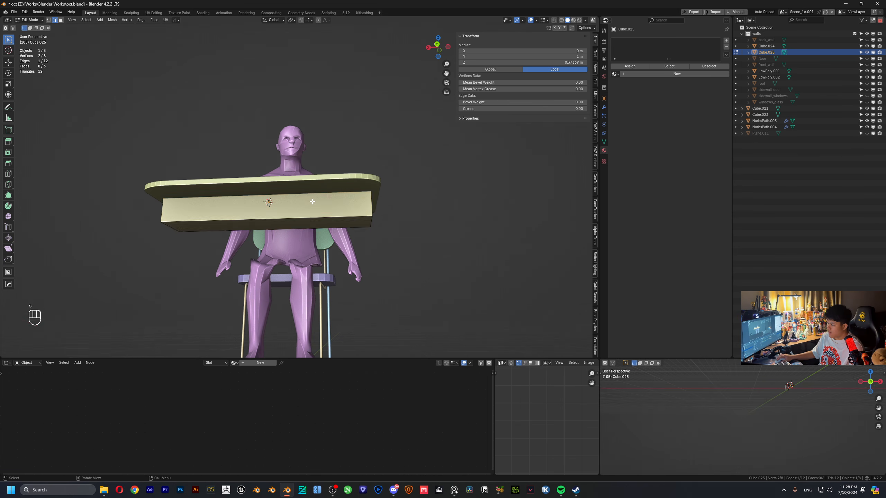
middle_click_drag(321, 201, 378, 221)
key("3")
key("3")
left_click(283, 206)
key("g")
key("y")
left_click(312, 213)
left_click(309, 212)
key("g")
key("y")
left_click(339, 215)
- Select the whole block, scale it by 0.942, and lower it about 0.009 m along Z
key("l")
key("s")
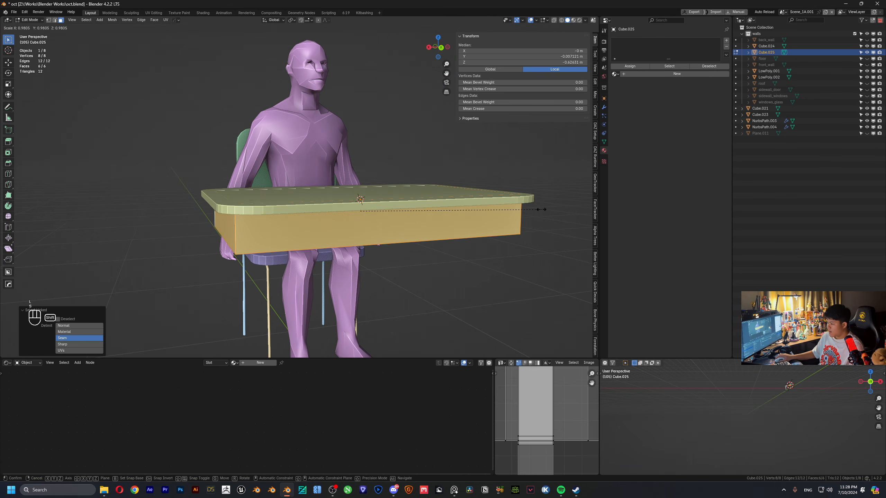
left_click(474, 211)
middle_click_drag(475, 211, 371, 190)
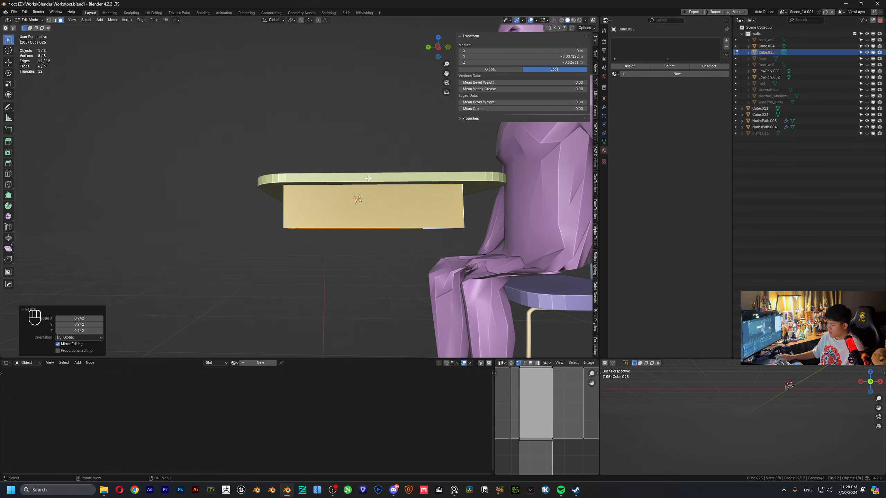
key("g")
key("z")
left_click(366, 146)
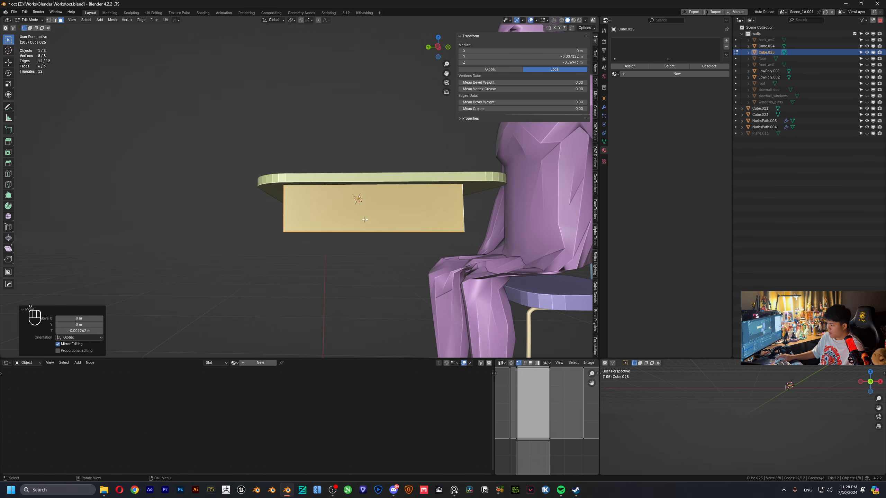
- Move the block's bottom face up along Z to make a shallow apron, and fine-tune it about 0.002 m downward
left_click(369, 198)
mouse_move(365, 220)
middle_mouse_down()
mouse_move(369, 198)
mouse_move(366, 212)
middle_mouse_up()
key("g")
key("z")
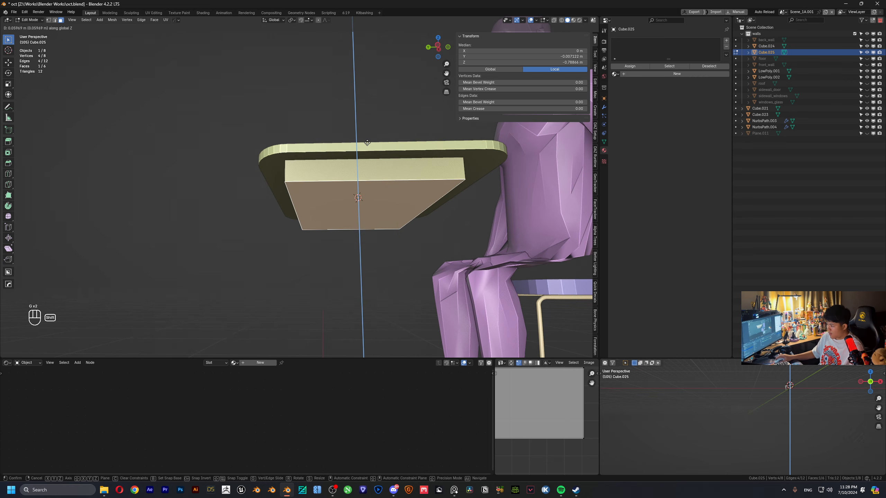
left_click(366, 150)
middle_click_drag(366, 150, 433, 209)
key("g")
key("z")
left_click(429, 220, "shift")
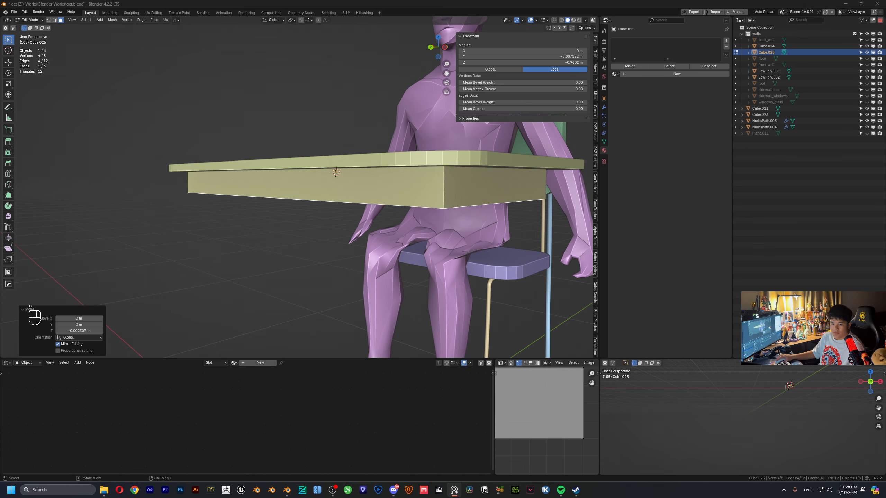
- Select the two bottom edges at the apron's left and right ends and try to bevel them
middle_click_drag(344, 208, 432, 139)
left_click(422, 193)
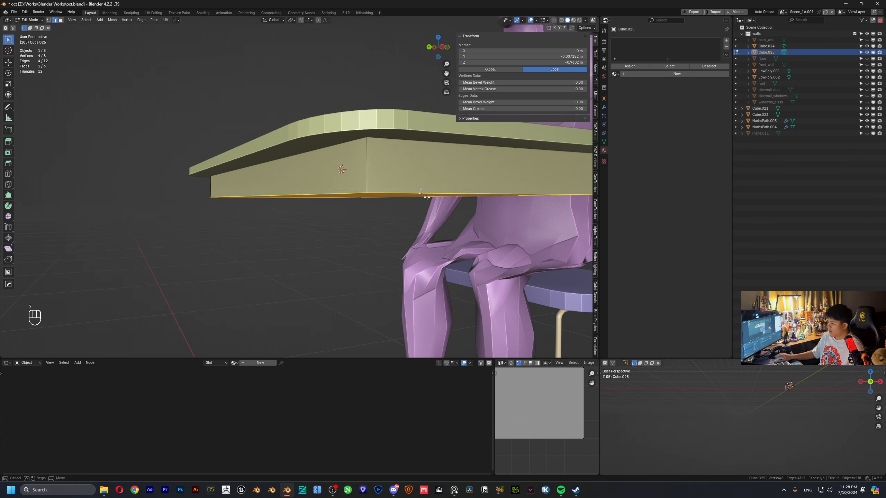
left_click_drag(427, 197, 429, 200)
scroll(375, 184, "down", 4)
left_click(353, 189, "shift")
middle_click_drag(353, 189, 417, 246)
key("ctrl+b")
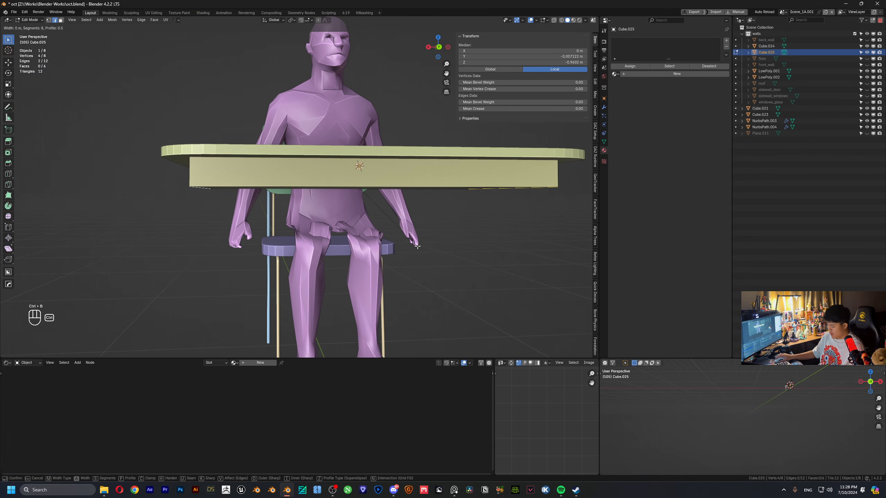
left_click(429, 251)
- Apply the apron's scale and bevel its two bottom end edges about 0.044 m wide with 8 segments
key("Tab")
key("ctrl+a")
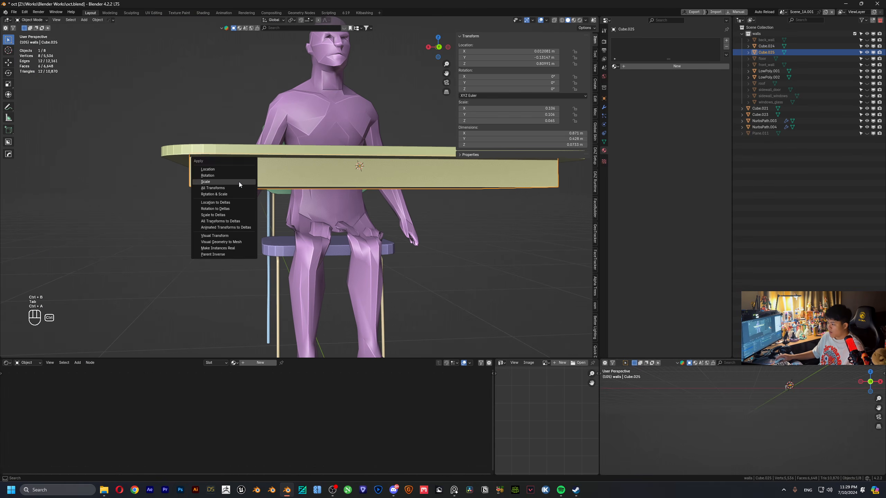
left_click(231, 183)
key("Tab")
key("ctrl+b")
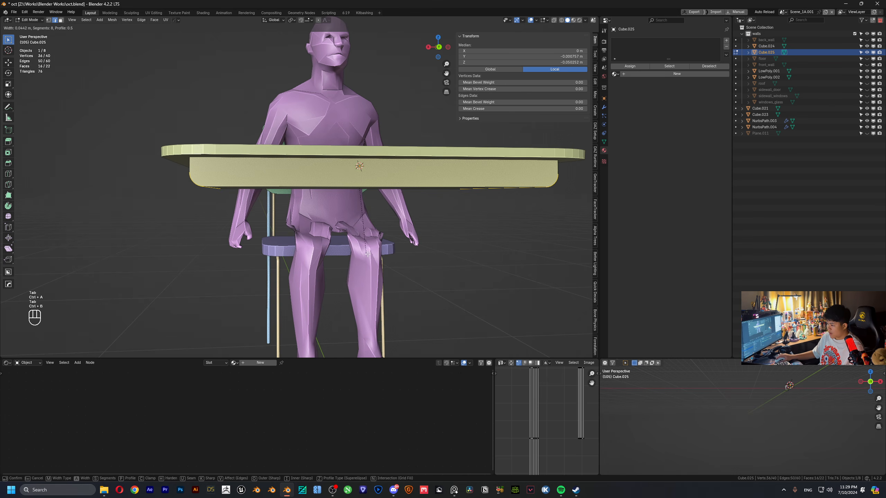
left_click(372, 259)
- Inset the apron's face on the seated figure's side by about 0.008 m and extrude it inward along its normals to hollow the apron
middle_click_drag(372, 260, 324, 216)
key("3")
left_click(340, 198)
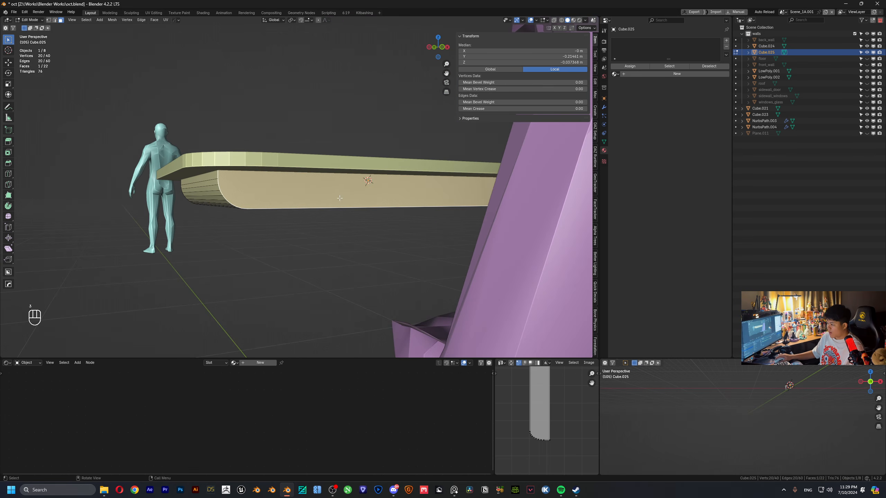
left_click(406, 188)
key("alt+e")
left_click(334, 227)
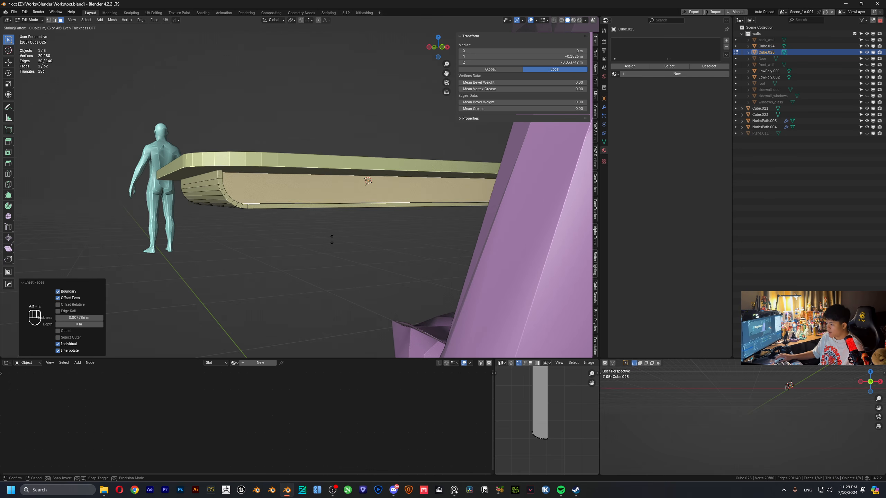
left_click(342, 266)
- Lower the apron along Z to separate it from the tabletop
middle_click_drag(342, 271, 407, 144)
key("Tab")
scroll(407, 144, "up", 3)
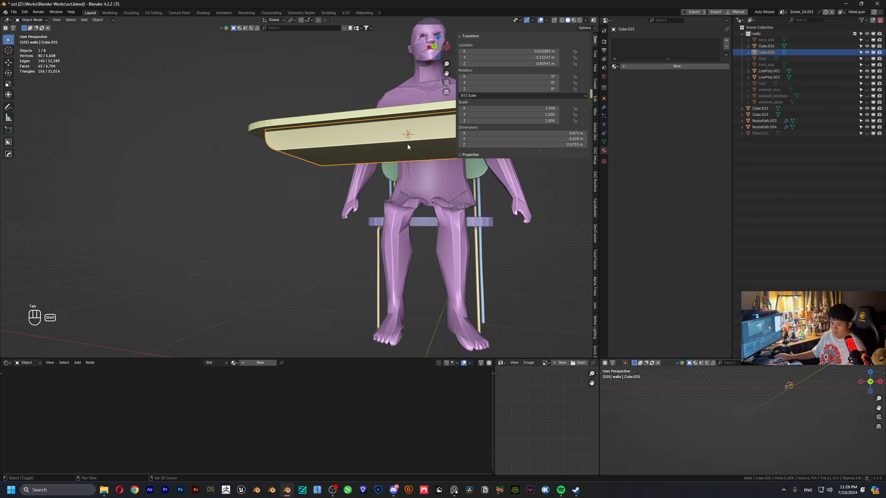
key("Tab")
key("Tab")
key("g")
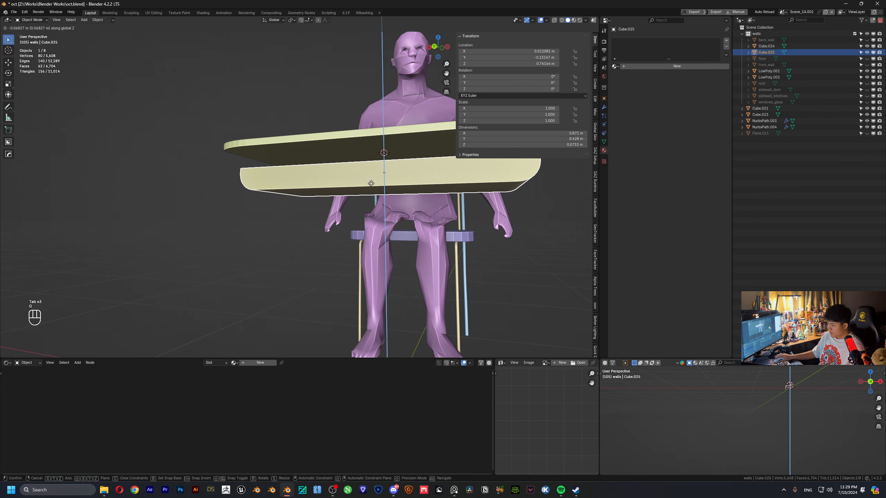
left_click(376, 176)
middle_click_drag(375, 176, 400, 133)
key("Tab")
middle_click(392, 190)
left_click(391, 183)
key("Tab")
- Move the tabletop's bottom face down along Z to thicken the tabletop to about 0.025 m
left_click(401, 133)
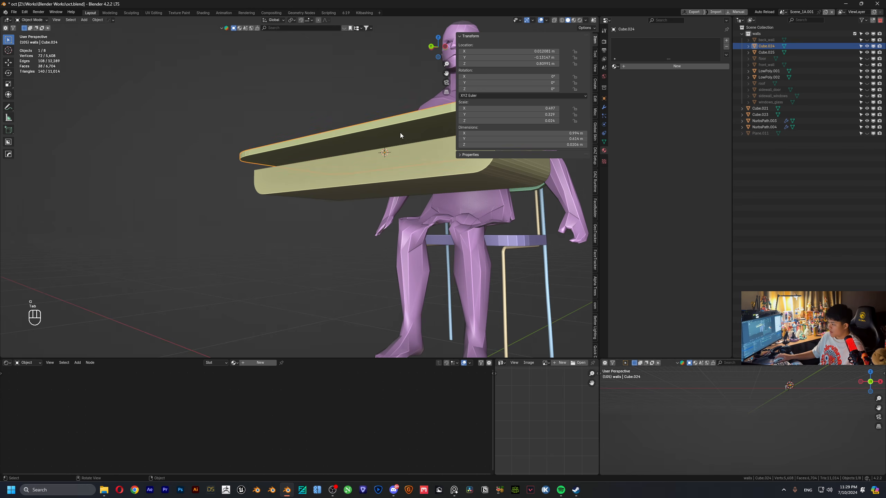
key("2")
key("Tab")
left_click(400, 133)
key("g")
middle_click(399, 143)
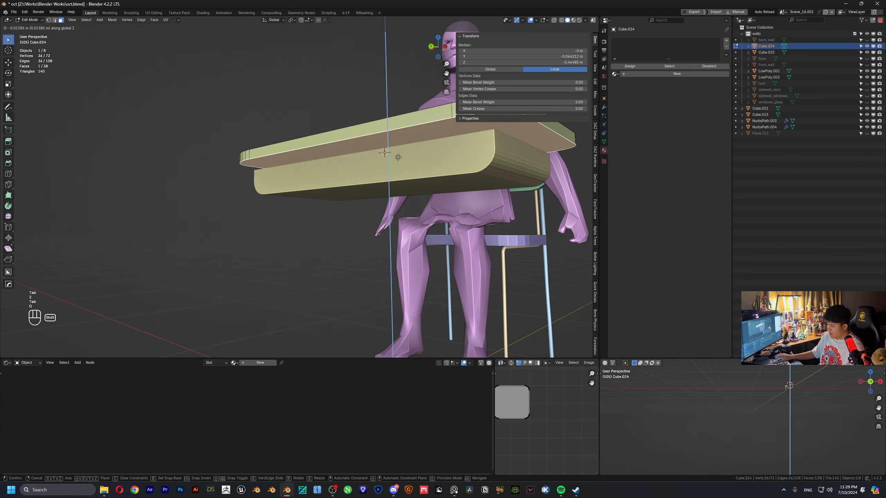
left_click(398, 157)
key("g")
middle_click(400, 151)
left_click(400, 158)
key("Tab")
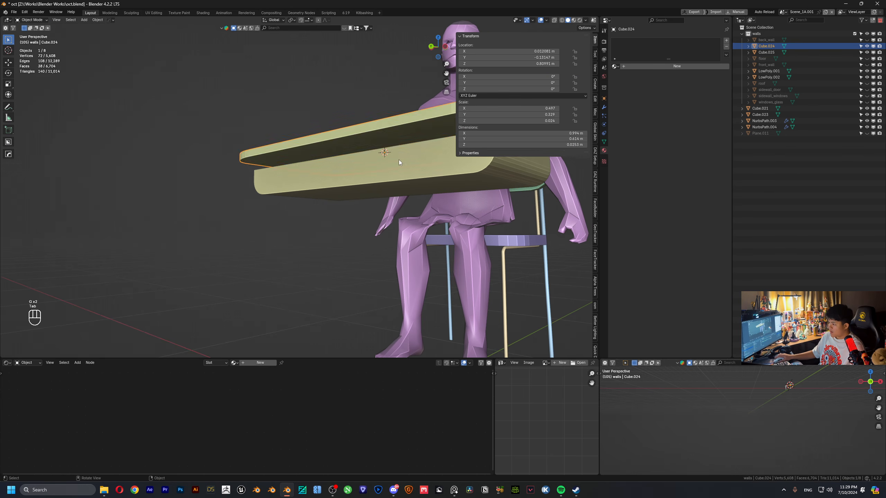
- Raise the apron along Z against the tabletop's underside and join both into one object
left_click(400, 159)
middle_click_drag(401, 160, 303, 157)
key("g")
middle_click(398, 161)
left_click(386, 87)
scroll(398, 118, "down", 5)
key("Tab")
key("Tab")
scroll(348, 171, "up", 2)
key("ctrl+j")
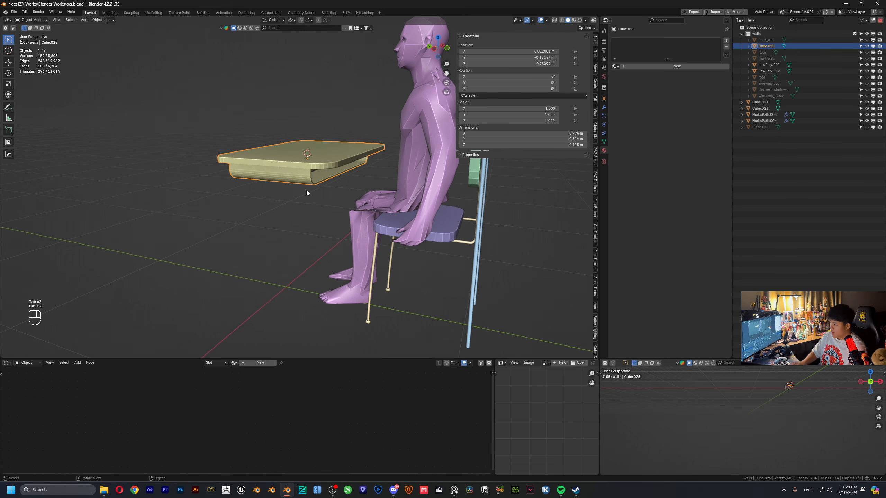
- Select the tabletop's linked faces and give the table object the tut_woodplank material
key("Tab")
scroll(324, 129, "up", 3)
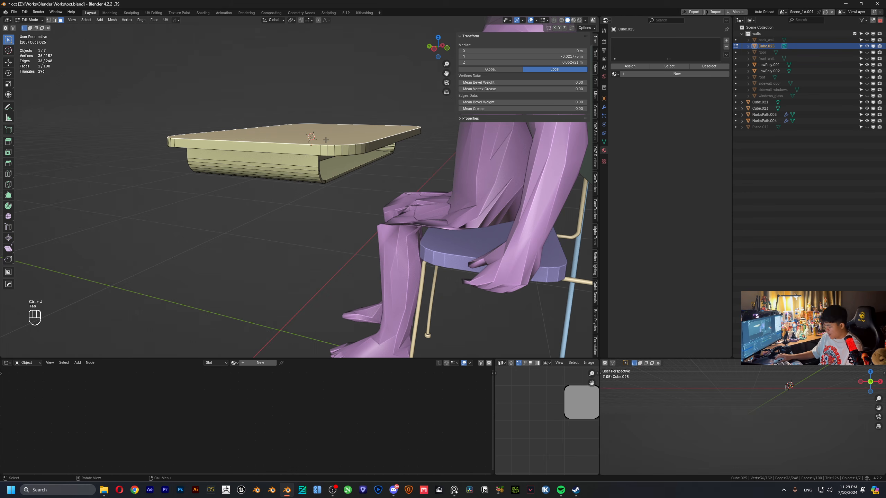
key("l")
left_click(616, 73)
type("tut")
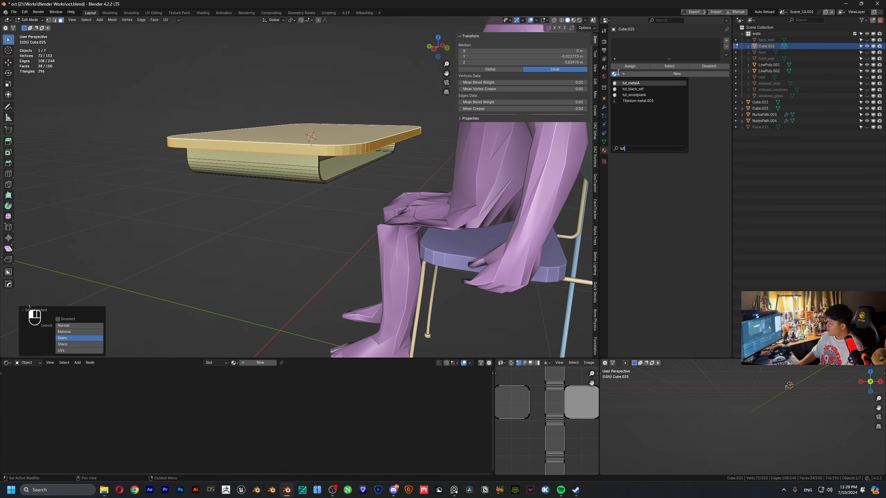
key("Return")
- Select the apron's linked faces, add a second material slot with tut_metalA, and assign it to them
left_click(280, 169)
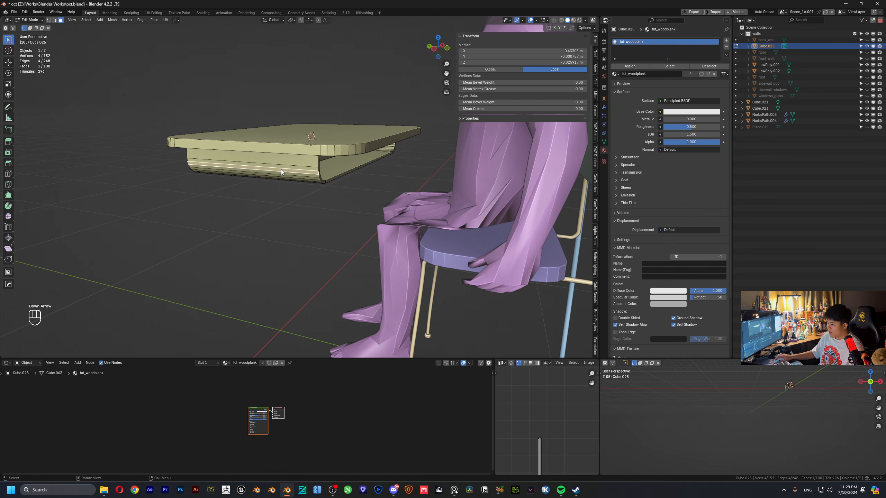
key("l")
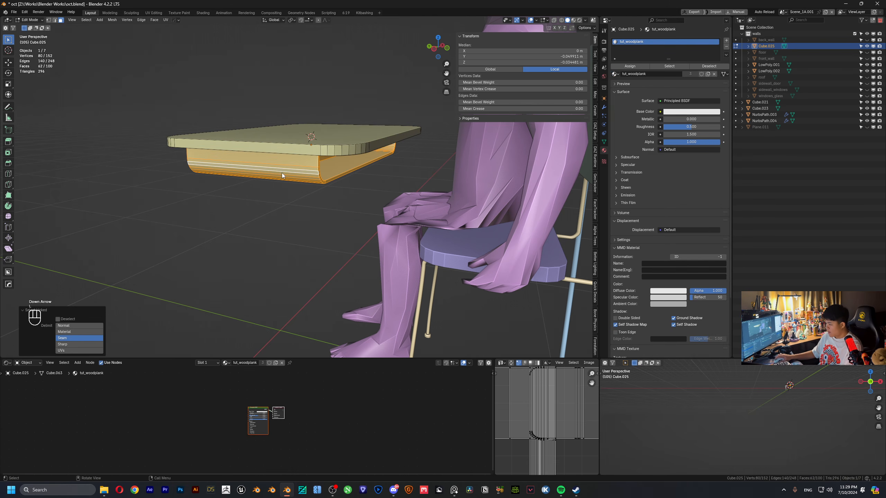
left_click(726, 41)
left_click(615, 83)
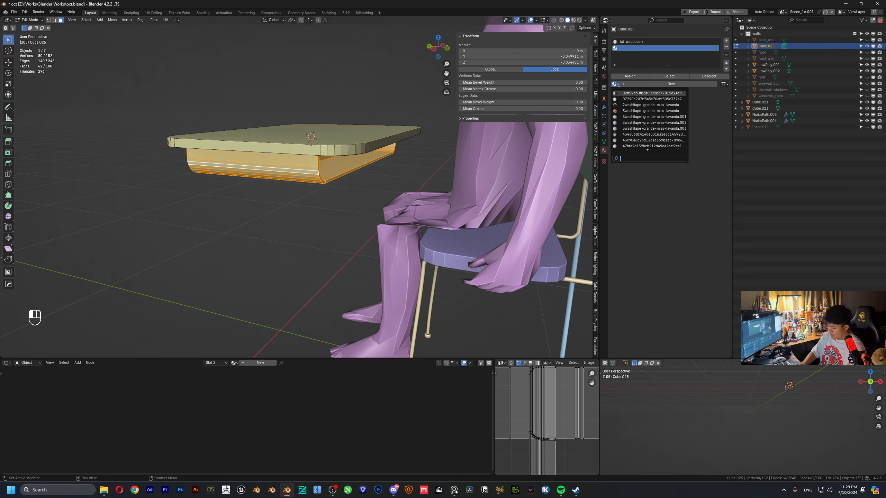
type("ytut")
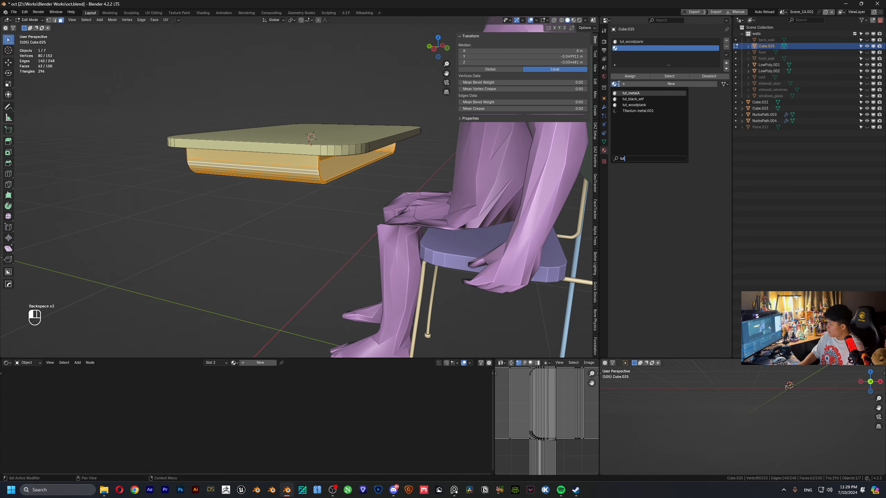
key("Return")
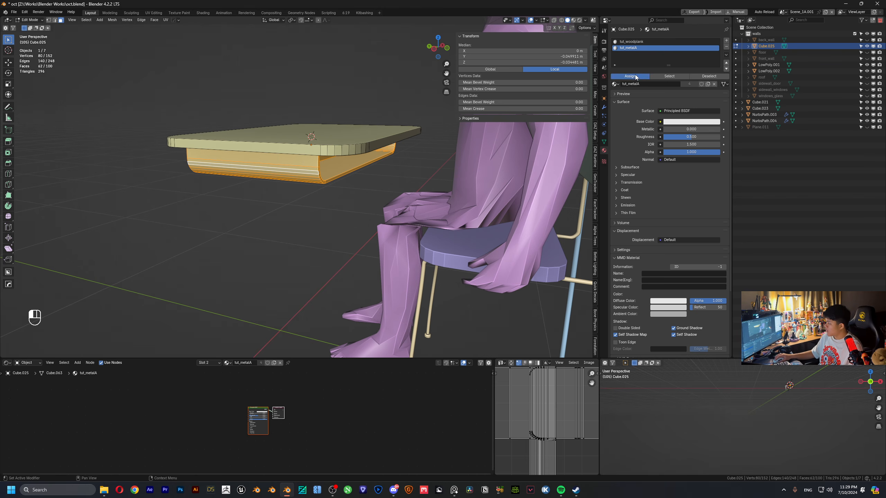
- Invert the selection to the tabletop and assign tut_woodplank to its faces
key("ctrl+i")
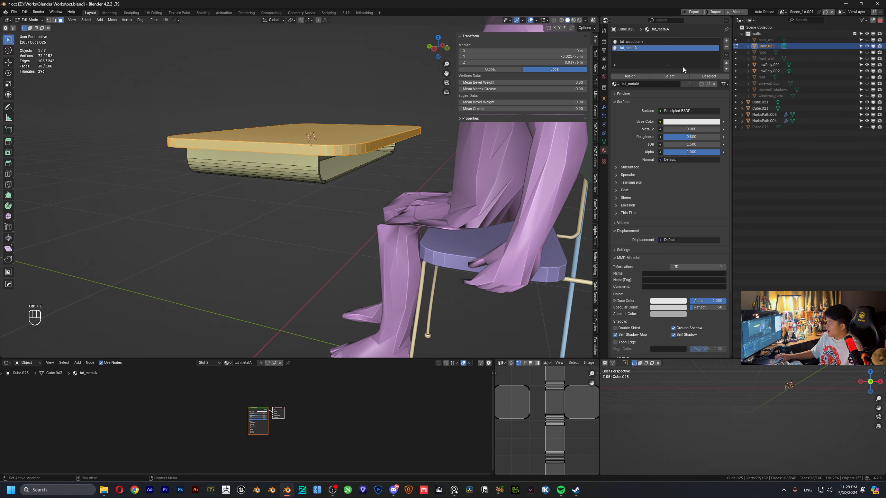
left_click(628, 78)
scroll(348, 119, "down", 4)
middle_click_drag(251, 120, 331, 122)
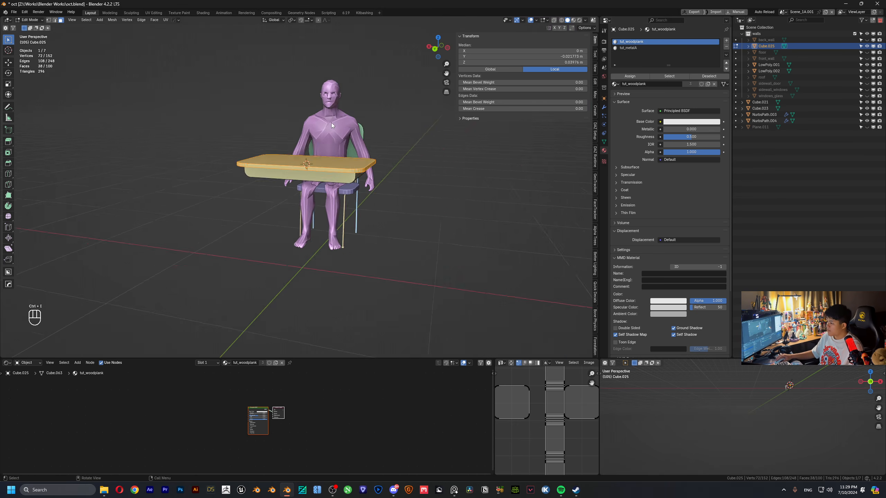
- Move the apron's front face, facing away from the figure, outward about 0.035 m along Y
key("Tab")
scroll(419, 209, "up", 4)
middle_click_drag(439, 225, 299, 272, "shift")
key("Tab")
left_click(318, 240)
key("g")
key("y")
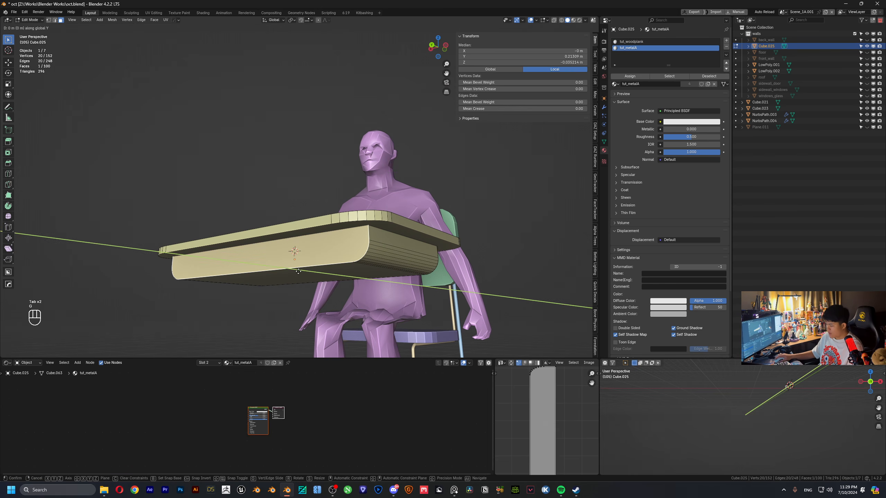
key("x")
key("y")
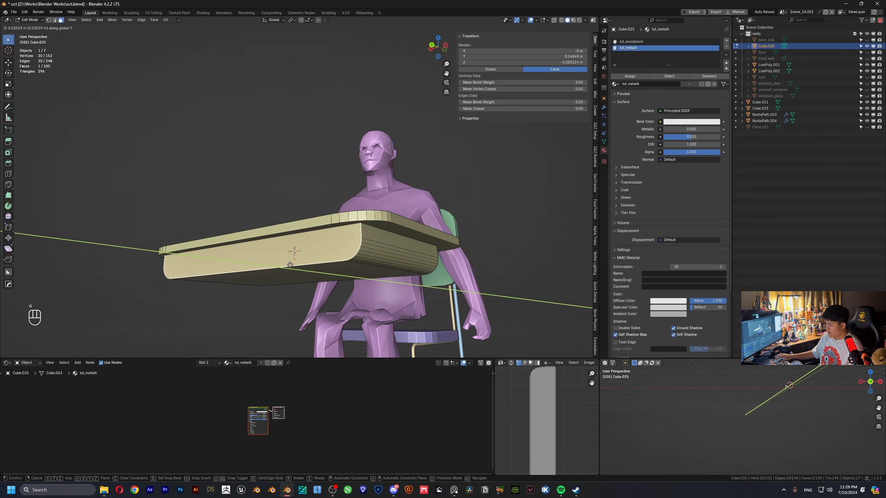
left_click(290, 264)
scroll(290, 265, "down", 4)
key("Tab")
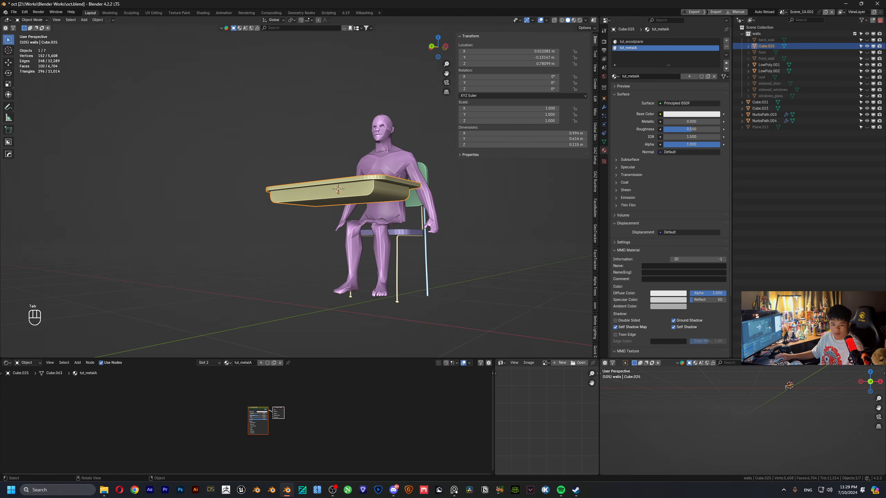
- Place the 3D cursor on the apron's end in side view, add a path curve there, and rotate it 90° about Z
middle_click_drag(229, 241, 167, 233)
scroll(192, 247, "up", 2)
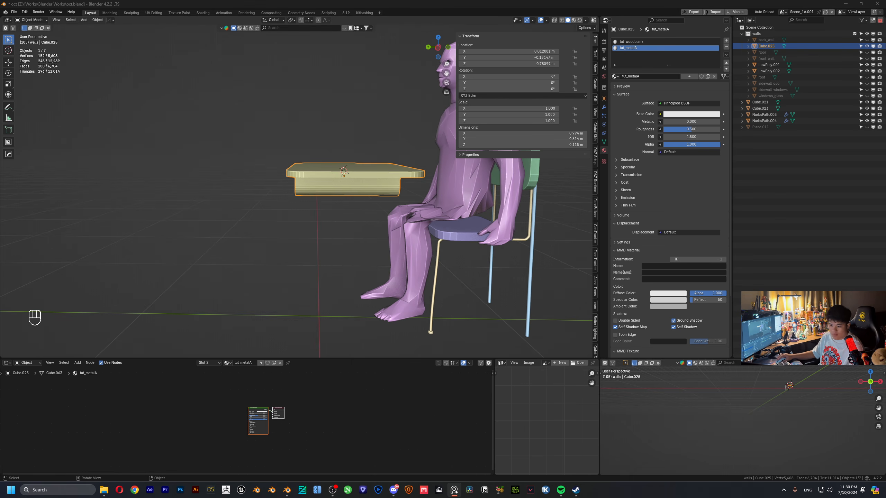
middle_click_drag(307, 210, 311, 184)
right_click(312, 180, "shift")
key("shift+a")
mouse_move(300, 195)
left_click(352, 225)
key("r")
key("z")
key("9")
key("0")
key("Return")
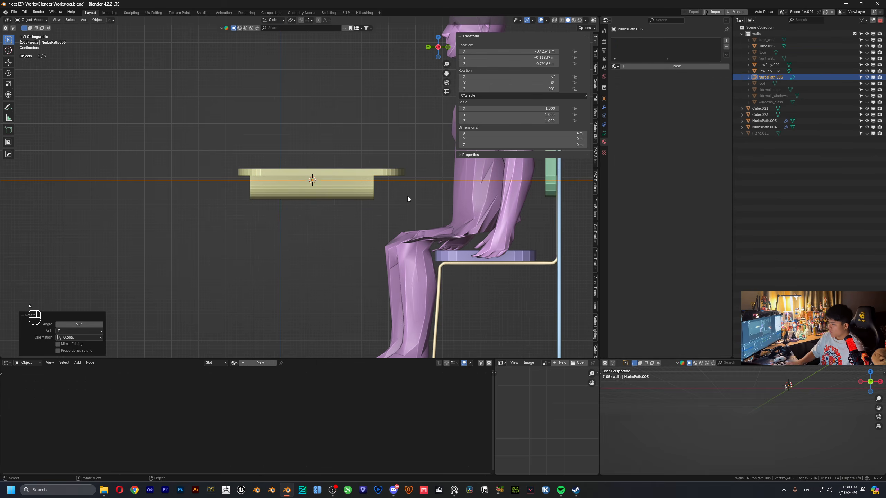
- Reduce the path to a single point at its origin and extrude it about 0.22 m along Y to the apron's front end
key("Tab")
scroll(383, 199, "down", 6)
scroll(314, 188, "up", 11)
key("e")
key("y")
left_click(200, 133)
- Extrude the path down along Z by about 0.19 m, and again by about 0.61 m to the floor, forming a leg
scroll(209, 140, "down", 7)
scroll(286, 157, "up", 4)
key("e")
key("z")
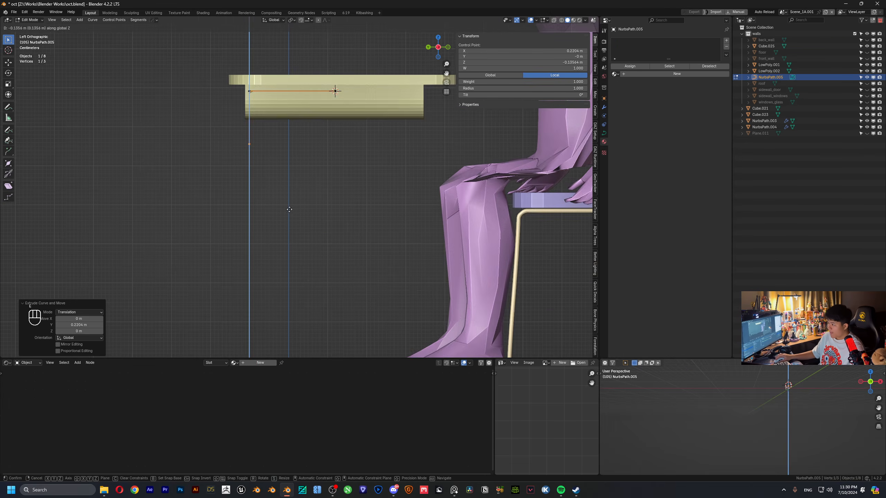
left_click(291, 229)
scroll(297, 196, "down", 6)
key("e")
key("z")
left_click(301, 211)
scroll(300, 204, "up", 4)
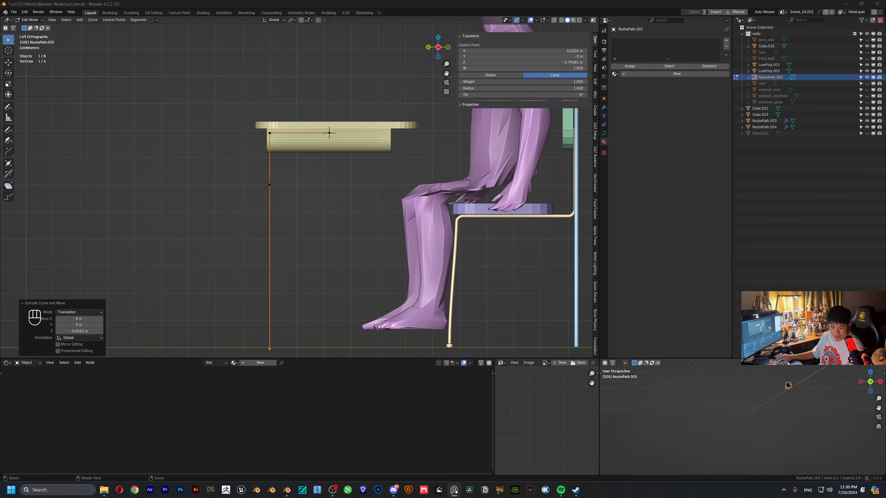
- Give the leg path a round bevel with a depth of 0.012 m
middle_click_drag(278, 124, 321, 139)
left_click(604, 133)
left_click_drag(689, 200, 695, 200)
middle_click_drag(377, 126, 327, 115, "alt")
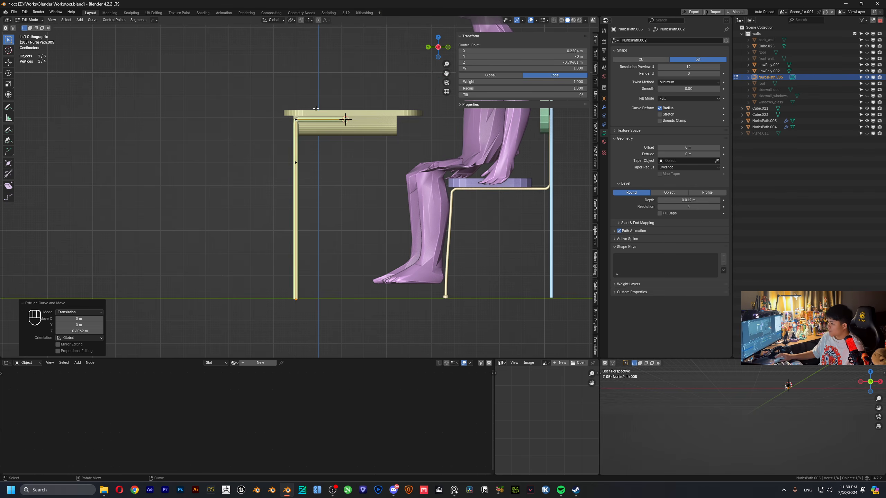
- Shift the leg's vertical points about 0.008 m inward along Y, and set the bevel depth to 0.009 m with filled caps
left_click_drag(314, 107, 265, 318)
key("g")
key("y")
left_click(406, 256)
key("g")
key("y")
left_click(397, 256)
left_click_drag(689, 200, 682, 200, "shift")
key("Tab")
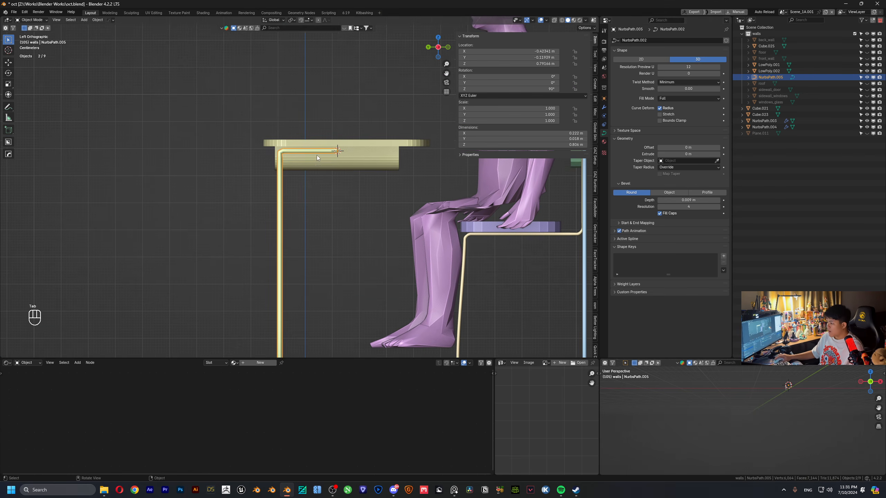
- Add a Mirror modifier on the X axis to the leg path to create the opposite leg of the frame
left_click(604, 107)
left_click(649, 41)
left_click(649, 41)
left_click(664, 40)
left_click(692, 52)
middle_click_drag(279, 164, 364, 177)
- Add an Array modifier with relative offset X 0 and Y -48.870 to place a second leg frame at the table's other end
left_click(640, 54)
type("arr")
key("Return")
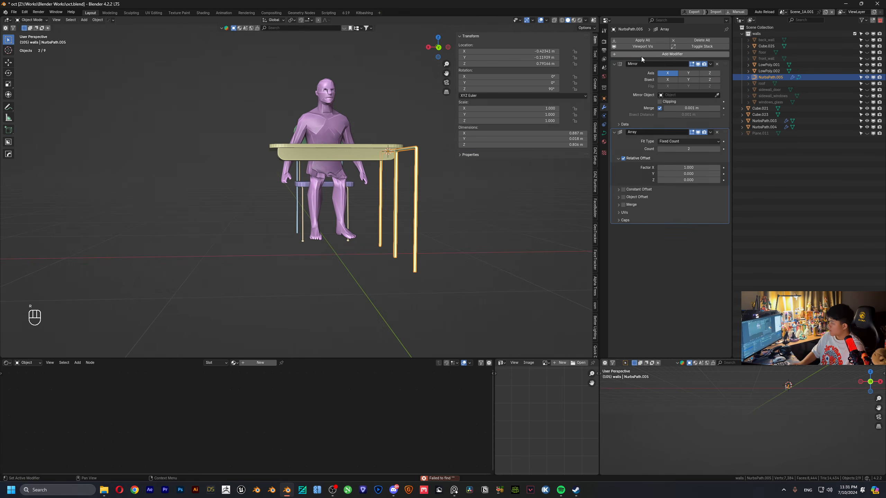
left_click(694, 168)
type("0")
key("Tab")
left_click_drag(689, 174, 697, 173, "shift")
scroll(309, 177, "up", 10)
middle_click_drag(279, 157, 338, 202, "shift")
left_click_drag(689, 174, 692, 174, "shift")
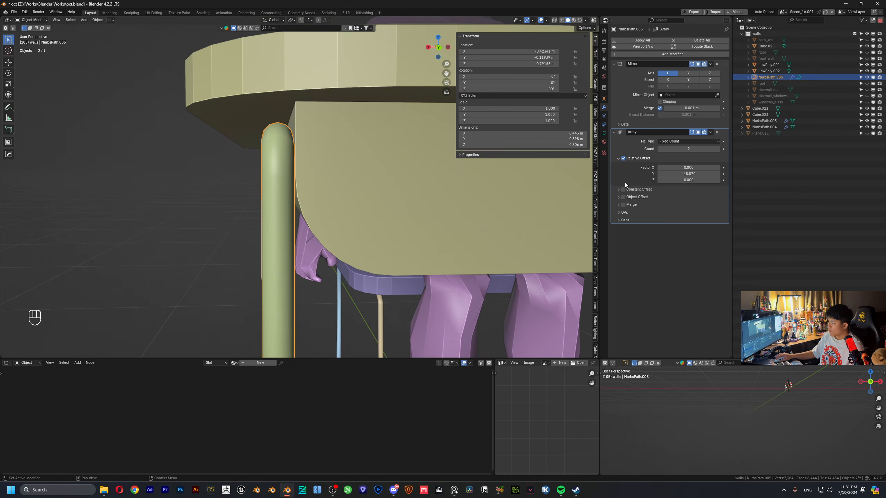
- Select the leg's middle control point below the apron and duplicate it in place
scroll(307, 203, "down", 12)
middle_click_drag(300, 210, 276, 201)
scroll(300, 174, "up", 4)
key("Tab")
middle_click_drag(316, 159, 296, 168, "shift")
left_click_drag(271, 120, 287, 145)
scroll(297, 145, "up", 2)
middle_click_drag(300, 149, 303, 154, "shift")
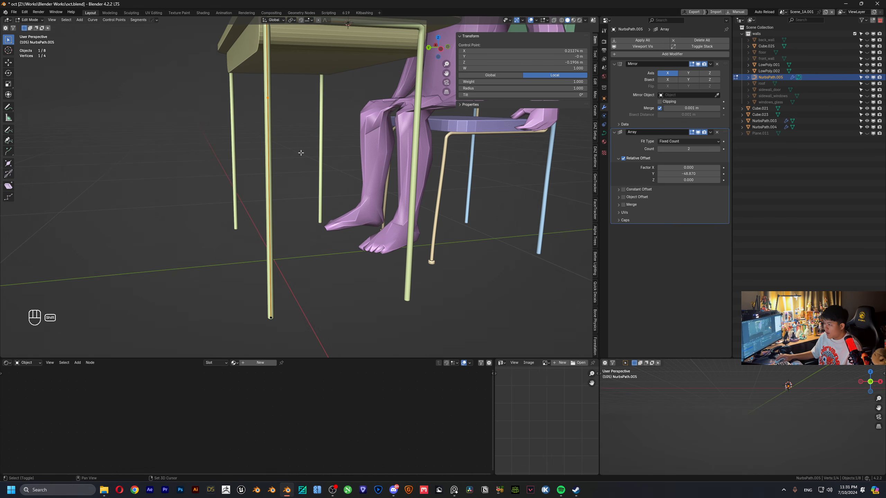
right_click(301, 152)
scroll(300, 129, "down", 2)
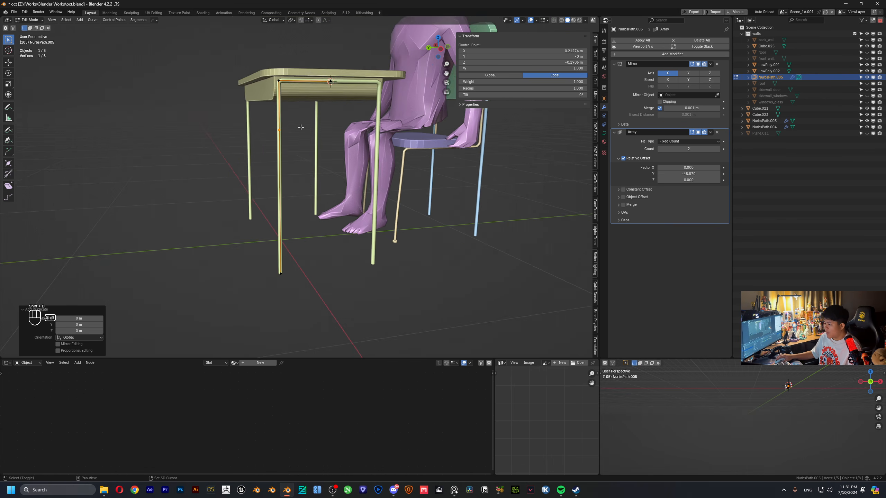
middle_click_drag(303, 135, 312, 129, "shift")
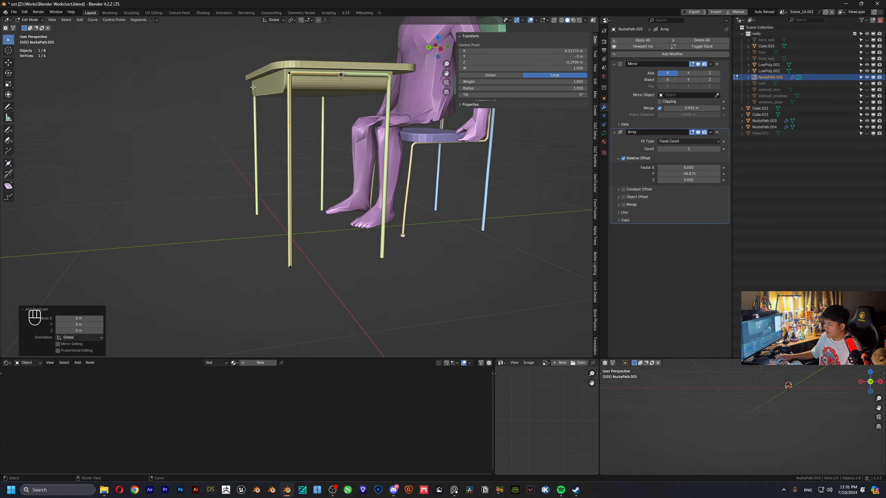
- Lower the duplicated leg control point along Z to about -0.586 m, near the leg's lower part
key("g")
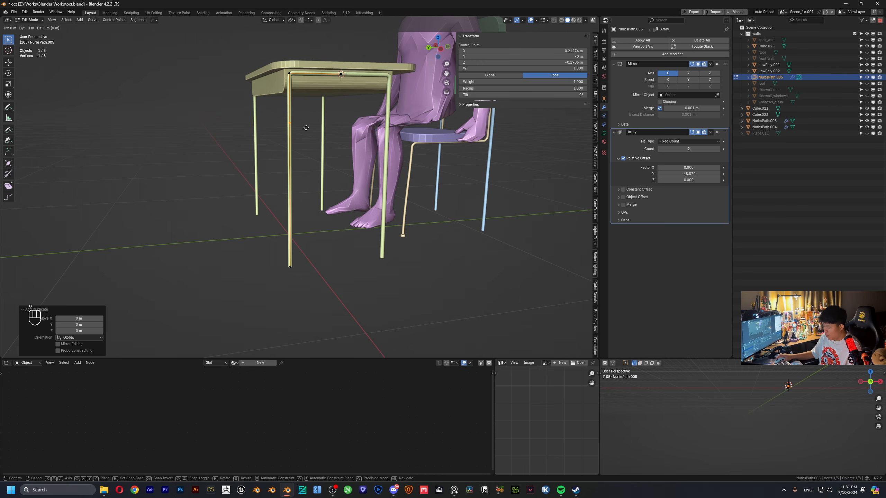
key("z")
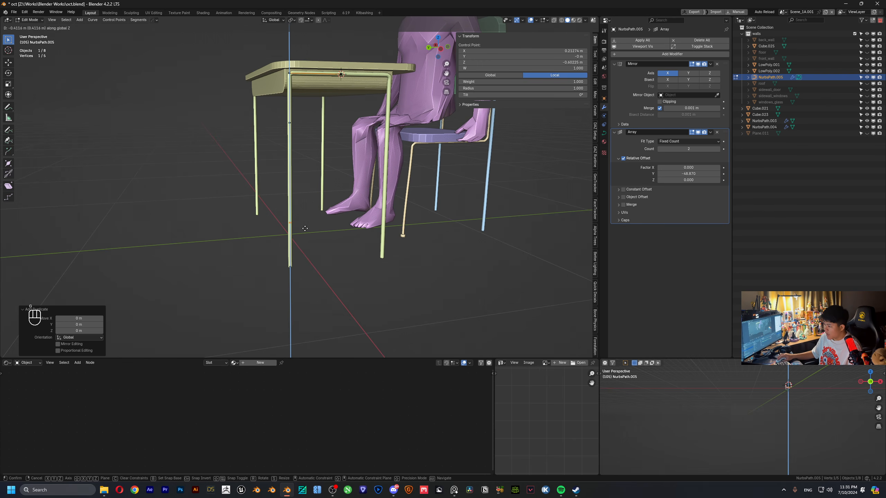
left_click(305, 229)
left_click(438, 49)
scroll(289, 189, "up", 5)
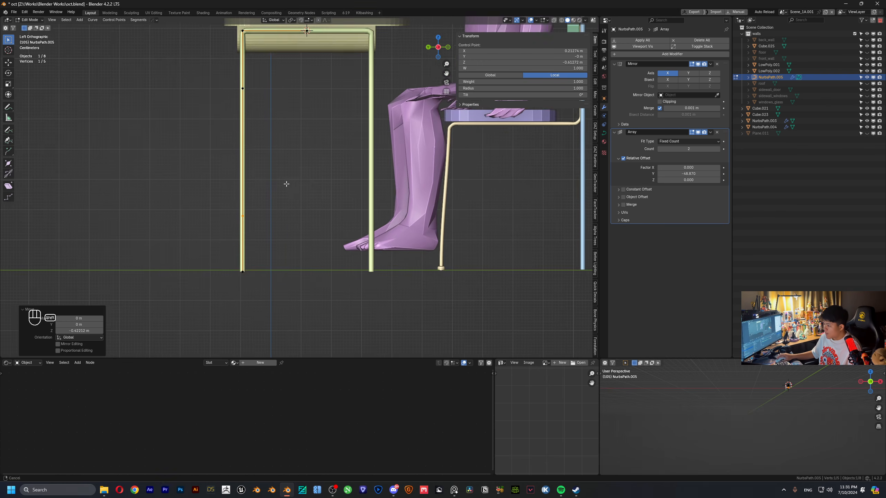
key("g")
left_click(279, 224)
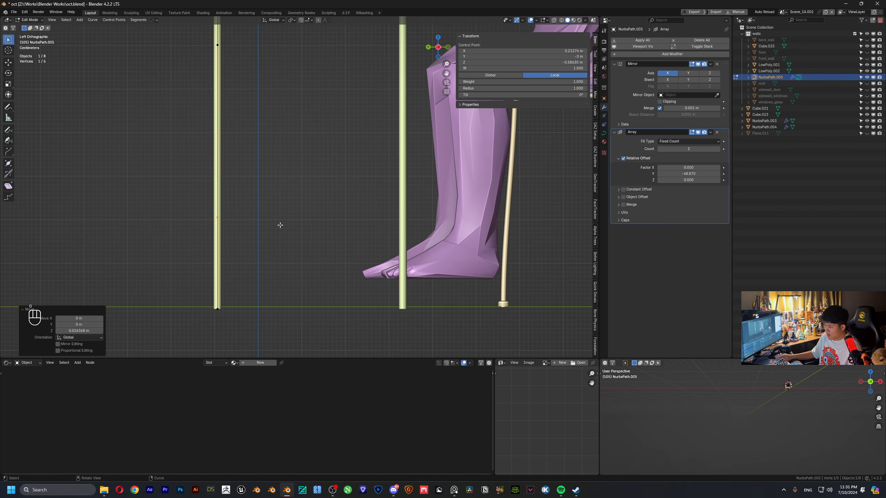
- Extrude the lowered point about 0.212 m along Y to form the lower side rail between the two legs
key("e")
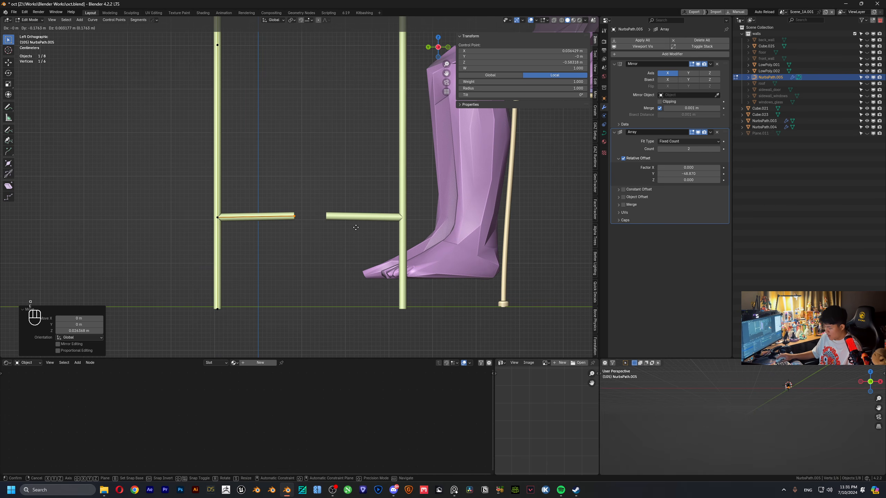
key("y")
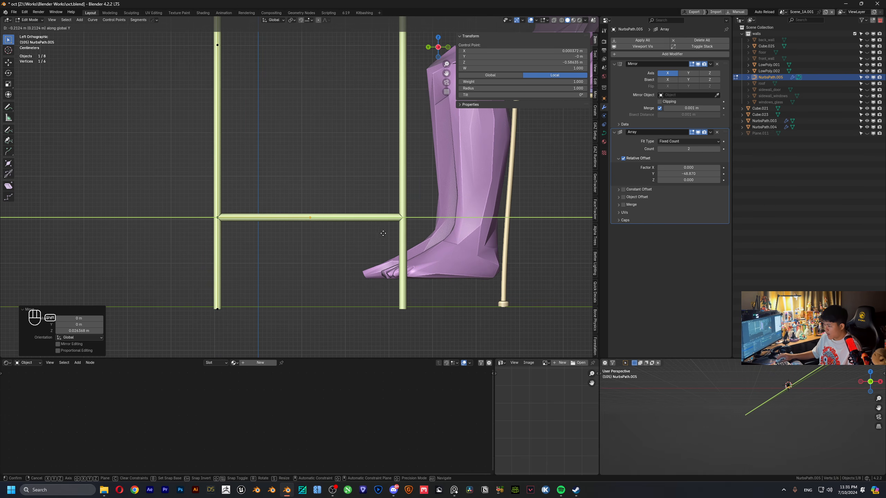
left_click(383, 234)
middle_click_drag(383, 233, 281, 241)
- Extrude the rail's leg-side corner point about 0.4 m inward along X to start the long lower crossbar
left_click(435, 48)
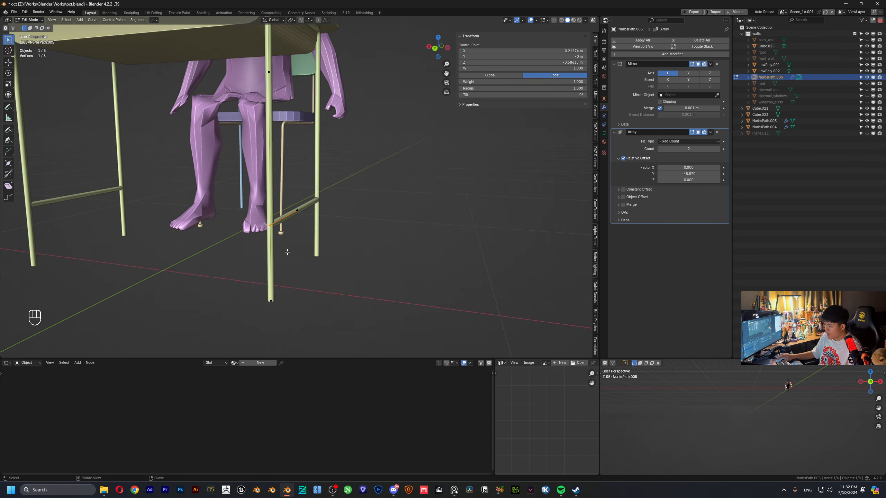
key("e")
right_click(252, 251)
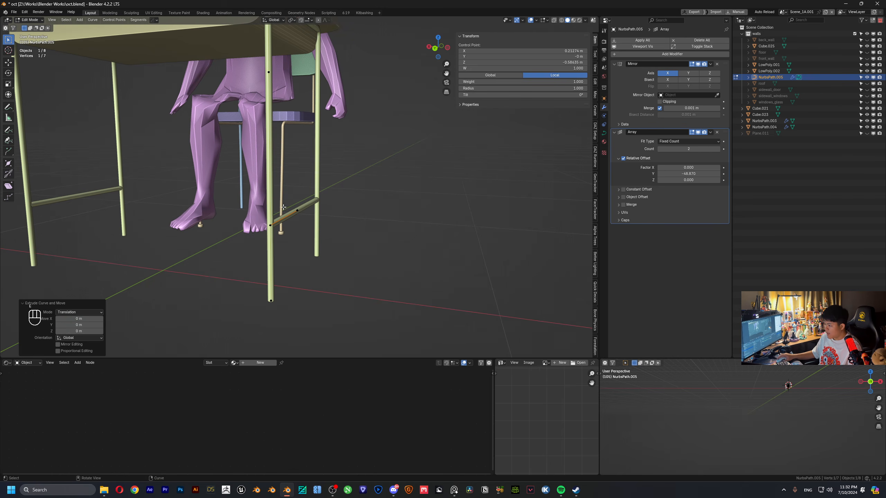
key("ctrl+KP_1")
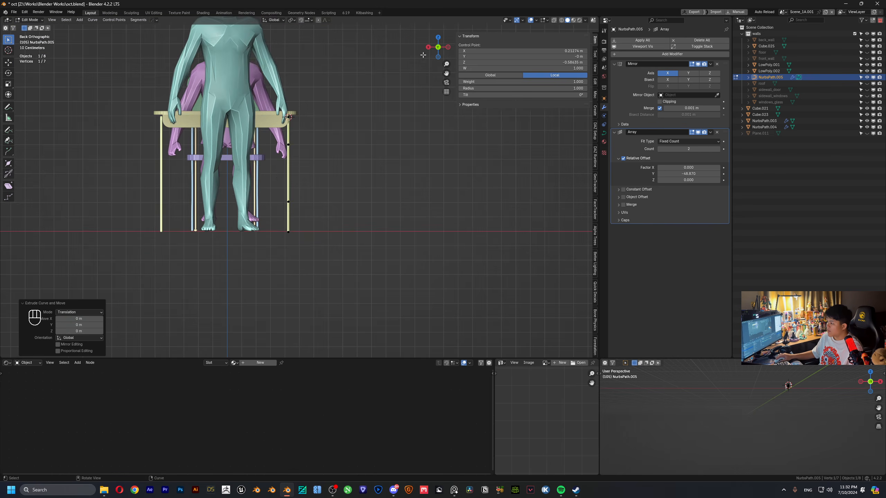
key("e")
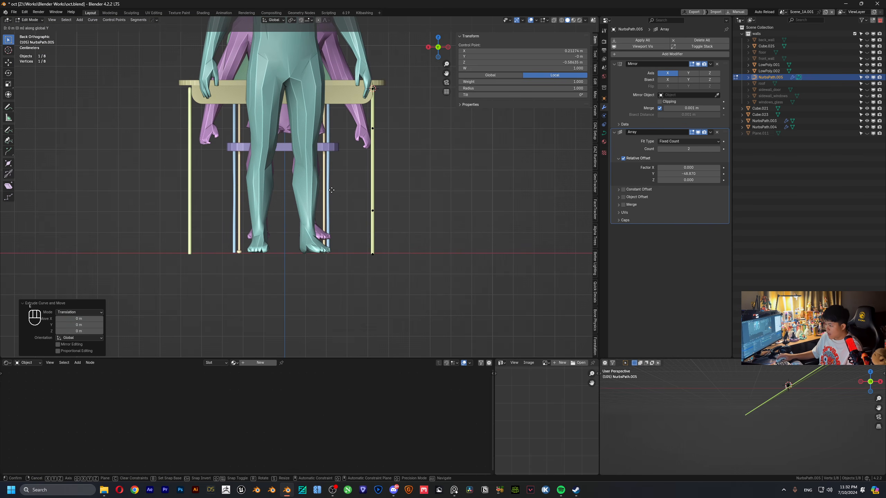
key("x")
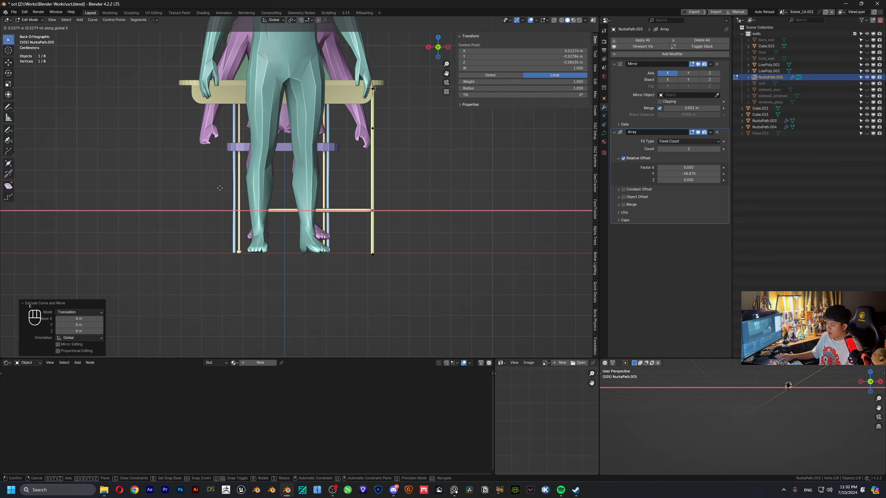
left_click(248, 191)
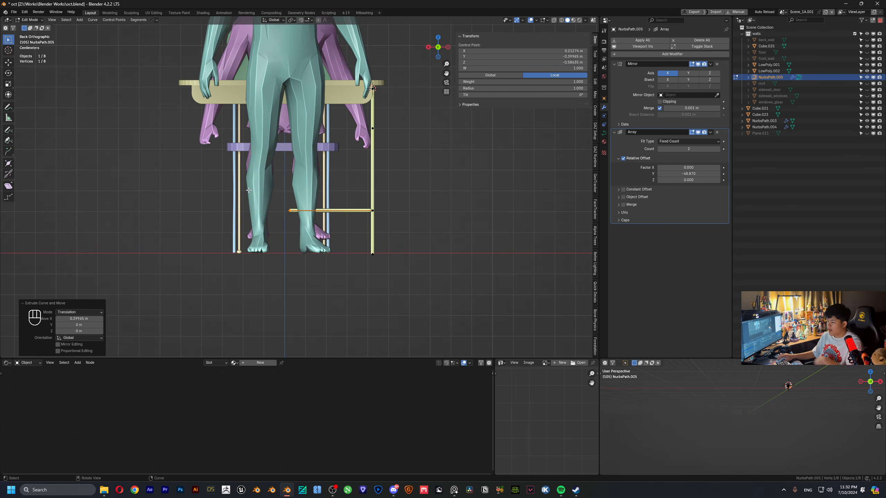
- Shift the crossbar's free end point about 0.013 m further along X toward the table's middle
middle_click_drag(248, 191, 226, 173)
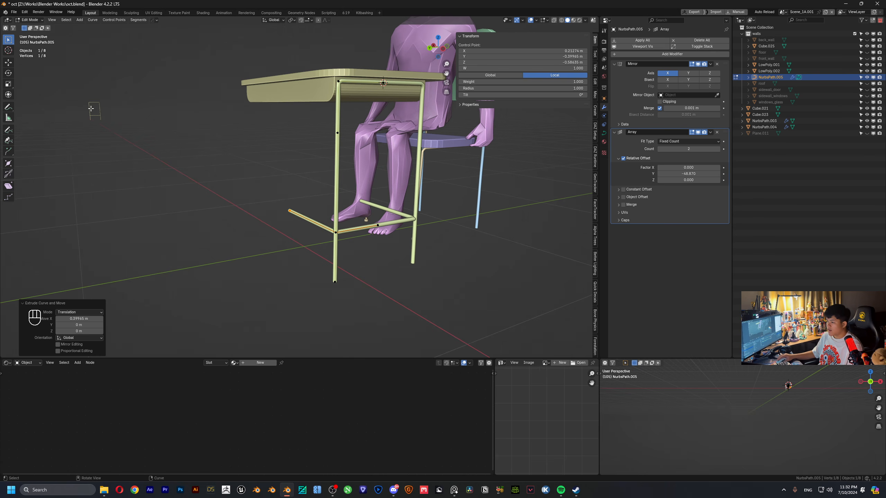
middle_click_drag(90, 108, 257, 141)
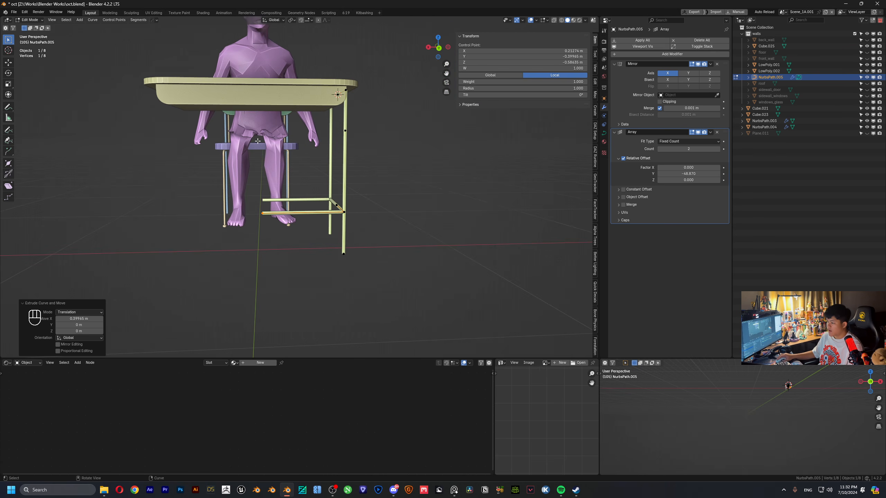
key("g")
key("y")
key("x")
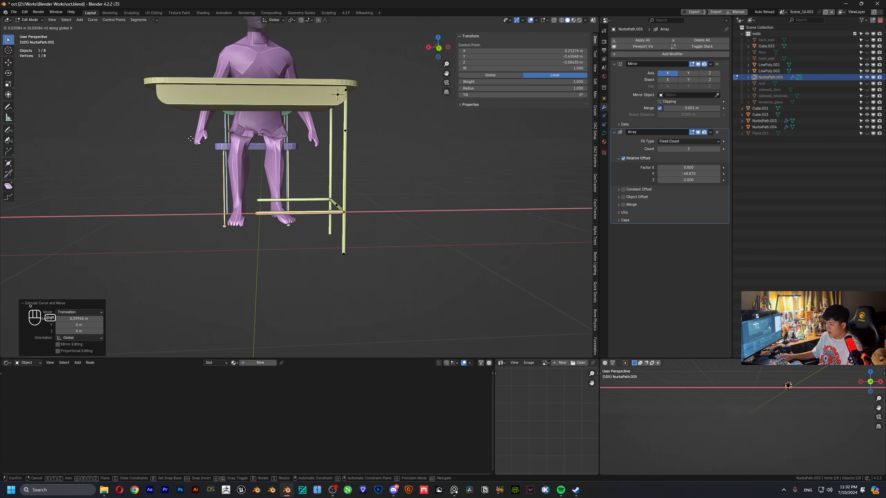
left_click(254, 140)
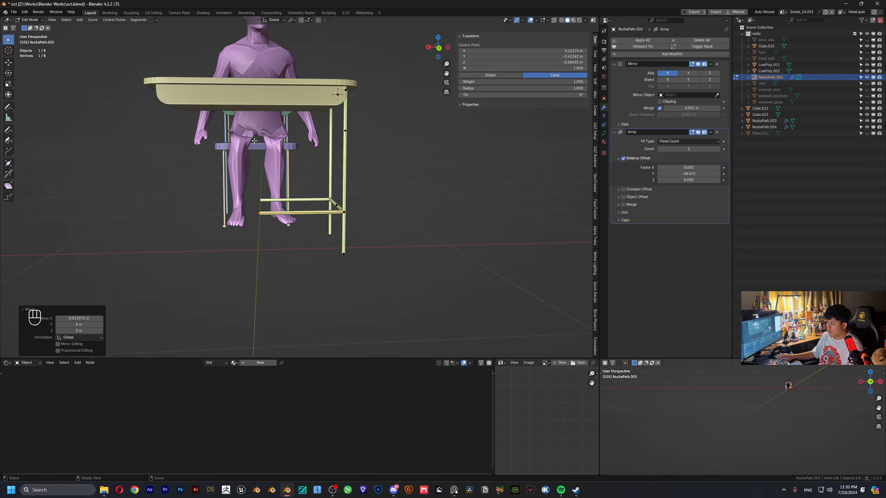
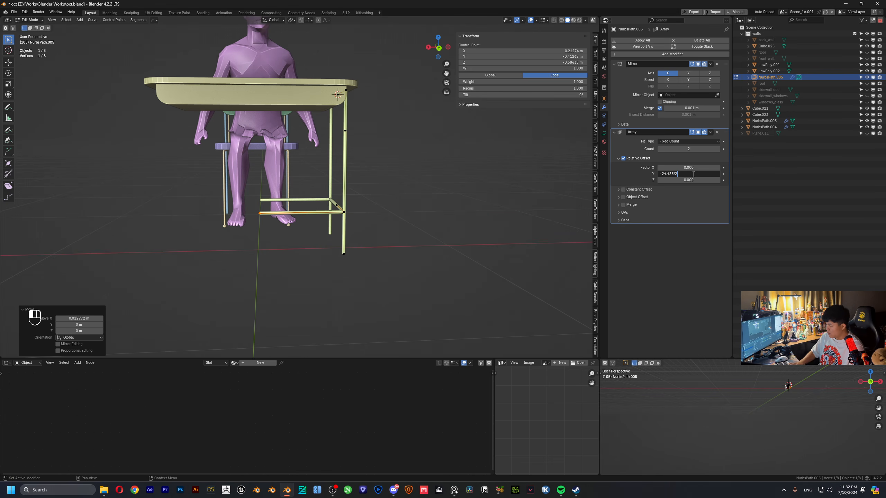
- Try reducing the Array modifier's relative Y offset by repeated halving, and remove the modifier from the leg path
key("Return")
double_click(694, 174)
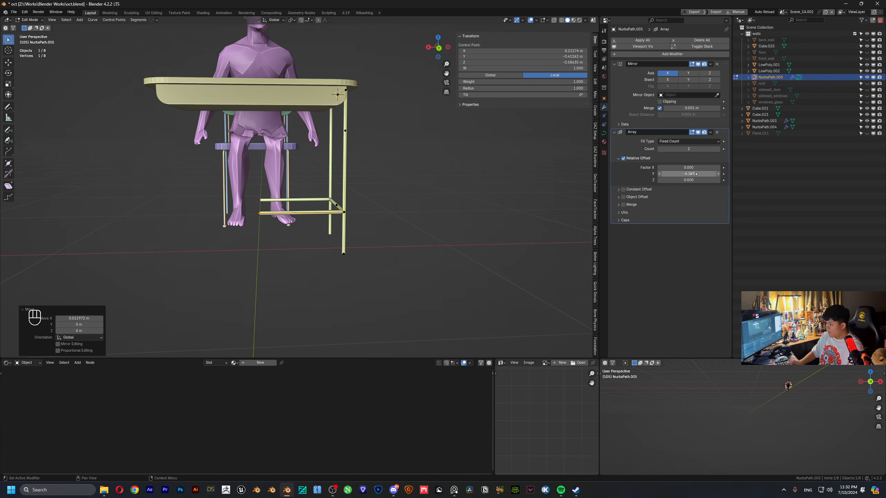
left_click_drag(698, 173, 721, 173, "shift")
scroll(320, 170, "down", 2)
middle_click_drag(321, 170, 377, 168)
scroll(342, 170, "up", 2)
left_click(717, 132)
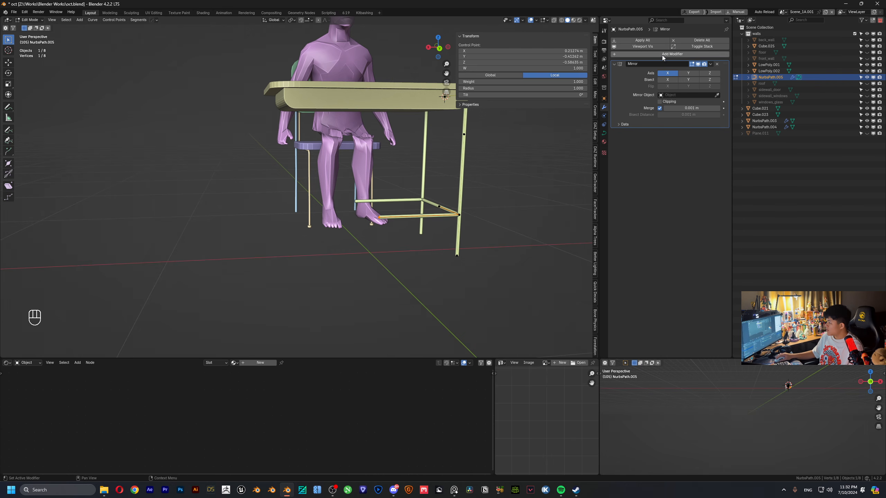
- Try a second Mirror modifier on the Y axis for the leg path
left_click(662, 54)
left_click(698, 74)
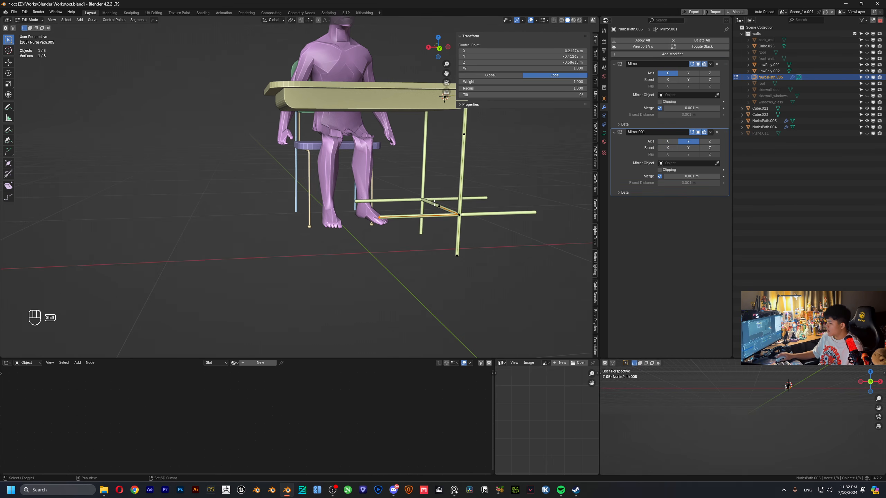
middle_click_drag(434, 202, 348, 168)
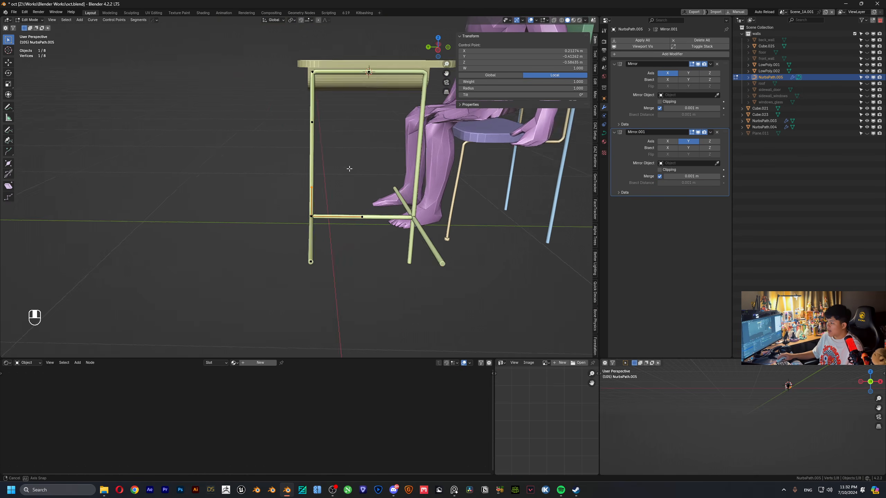
key("Tab")
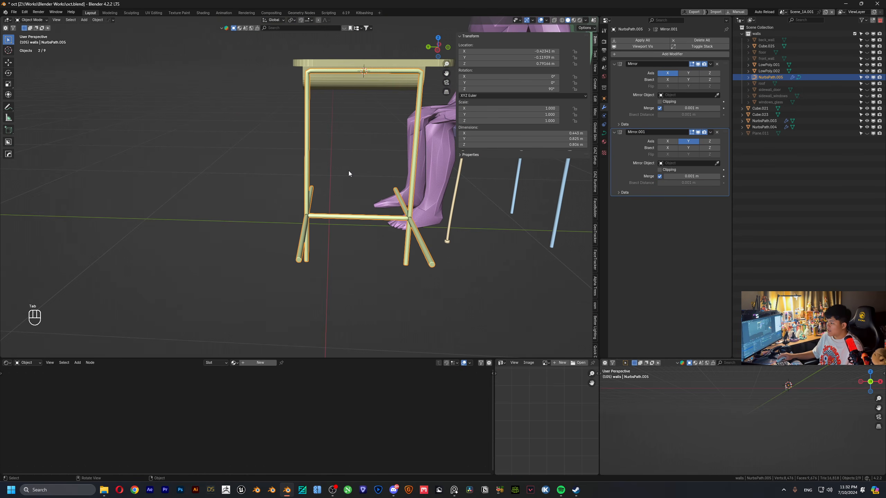
left_click(717, 133)
- Try to apply the X-axis Mirror modifier directly on the leg curve
left_click(711, 65)
left_click(717, 71)
scroll(355, 149, "down", 1)
middle_click_drag(355, 149, 360, 151)
key("Tab")
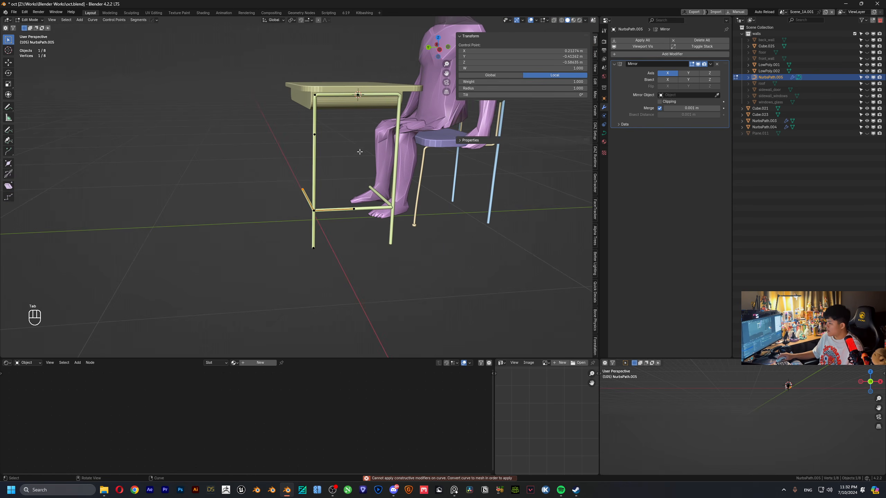
key("Tab")
- Convert the leg frame curve to a mesh
right_click(316, 157)
mouse_move(314, 156)
left_click(353, 162)
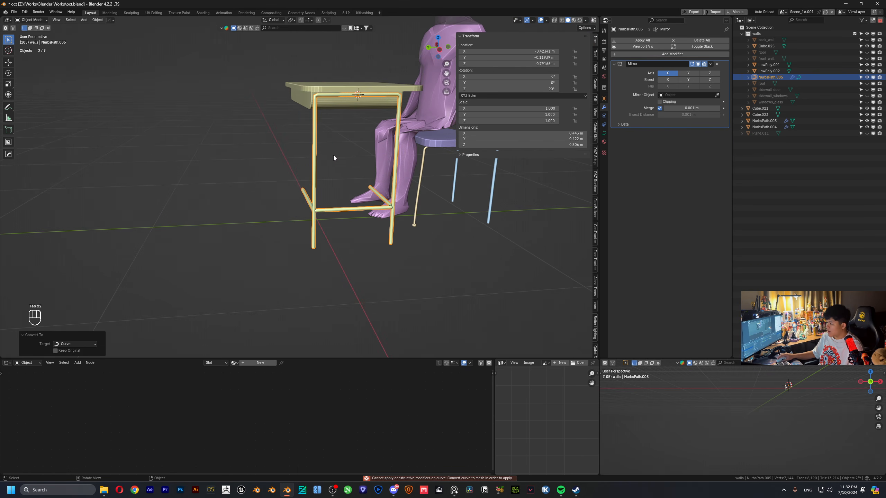
right_click(320, 144)
left_click(349, 147)
- Add a Mirror modifier to the leg frame mesh with only the Y axis enabled
left_click(628, 41)
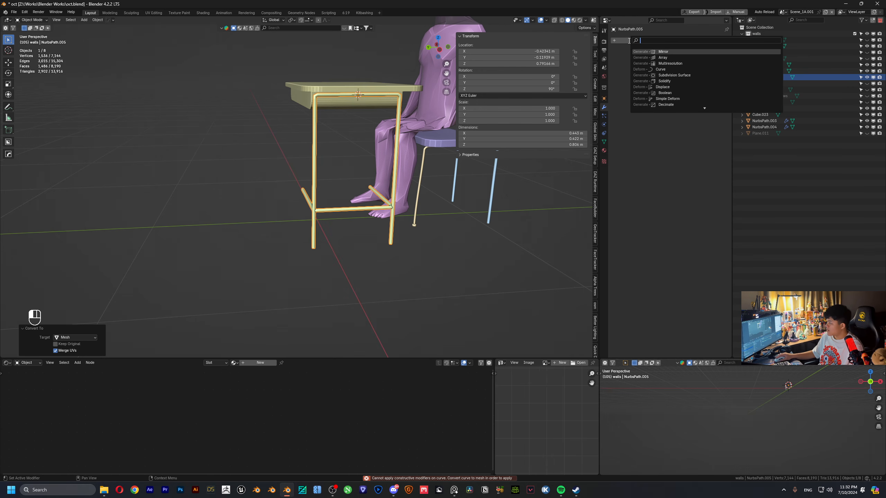
left_click(642, 51)
left_click(688, 73)
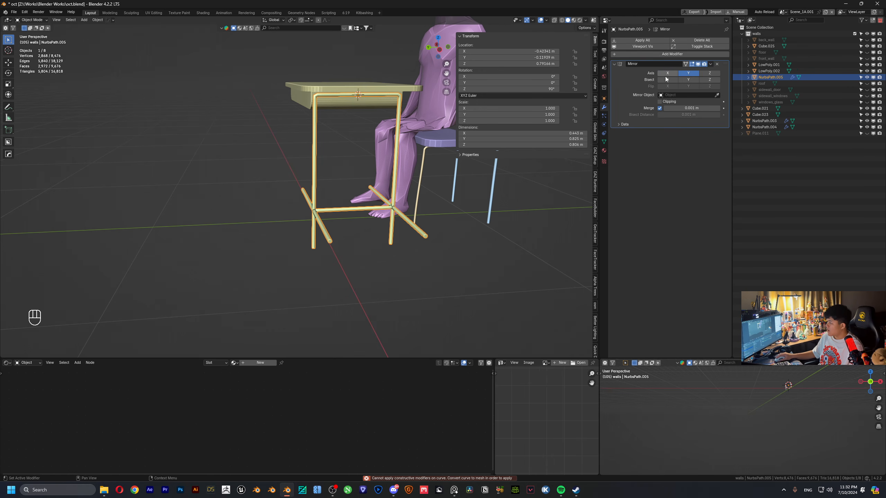
middle_click_drag(523, 147, 328, 229)
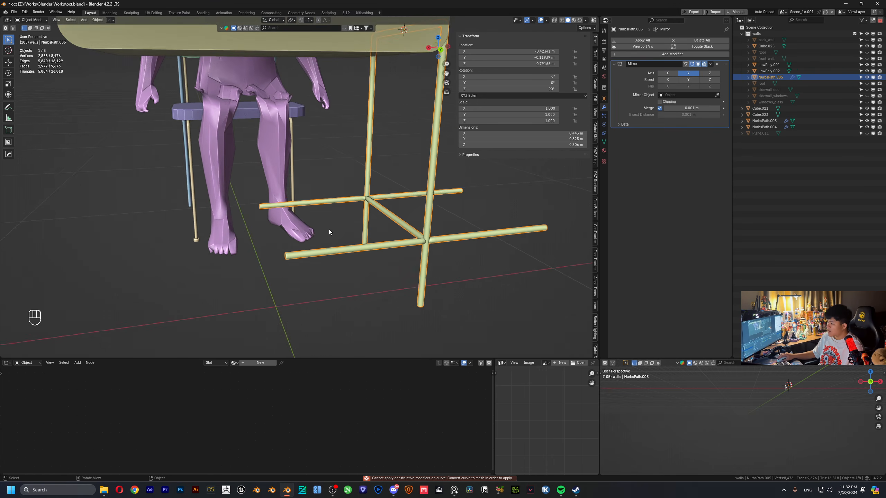
- Snap the 3D cursor to a selected cap face on the free end of the lower crossbar
scroll(295, 254, "up", 2)
middle_click_drag(295, 255, 297, 211, "shift")
middle_click_drag(297, 211, 356, 204)
key("Tab")
left_click(436, 211)
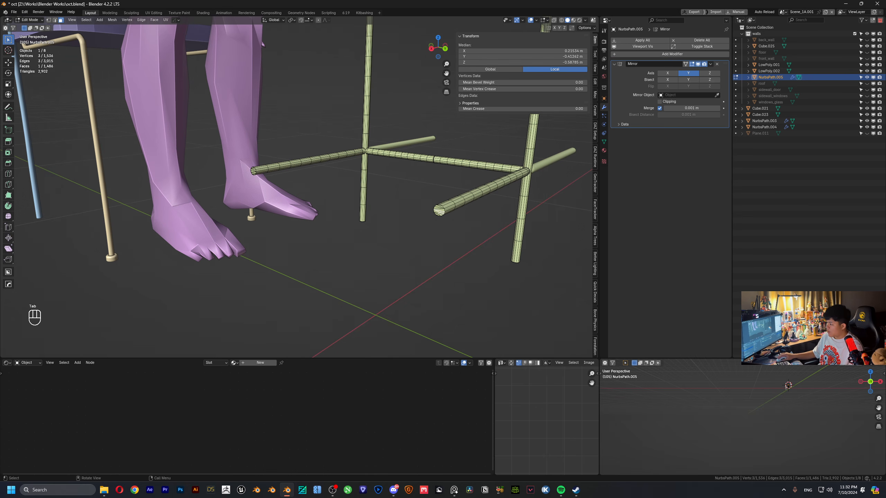
left_click(441, 223)
- Set the leg frame's origin to the 3D cursor so the mirrored half meets at the crossbar end
key("Tab")
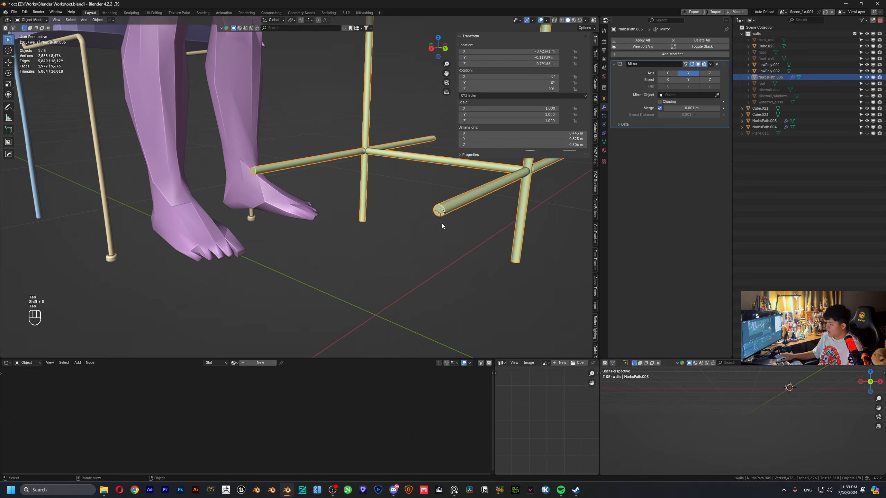
key("F3")
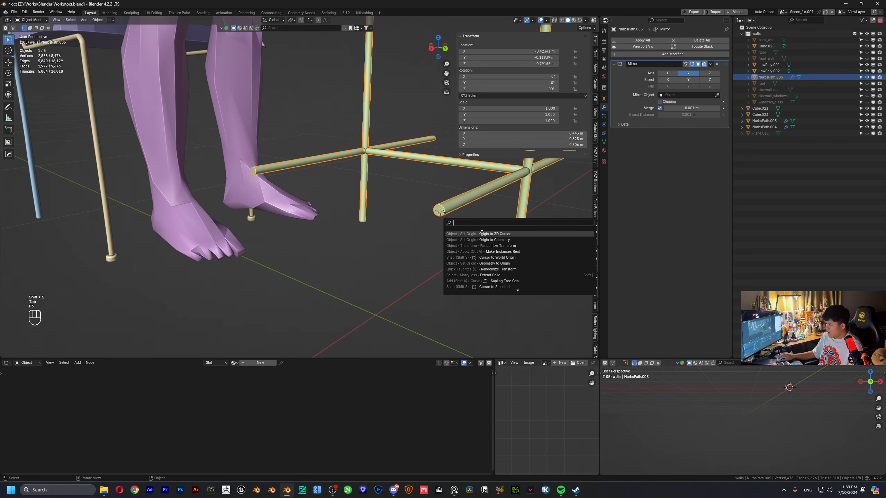
left_click(495, 234)
middle_click_drag(475, 234, 360, 173)
scroll(360, 174, "down", 4)
middle_click_drag(293, 178, 292, 232)
scroll(343, 195, "up", 4)
- Select all the cap faces closing the lower crossbar at the joint between the two mirrored halves
key("Tab")
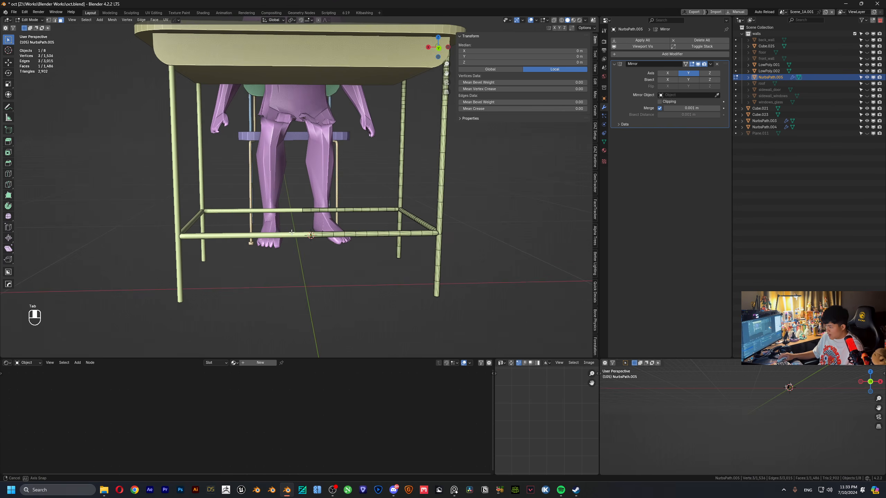
scroll(293, 233, "up", 4)
middle_click_drag(350, 256, 308, 206, "shift")
key("Tab")
key("Tab")
key("alt+z")
scroll(288, 222, "up", 3)
scroll(298, 212, "up", 3)
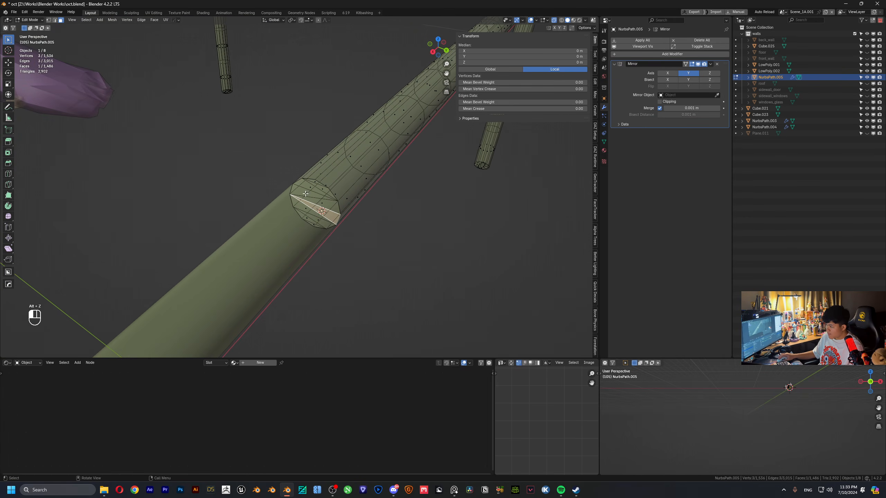
left_click(306, 192)
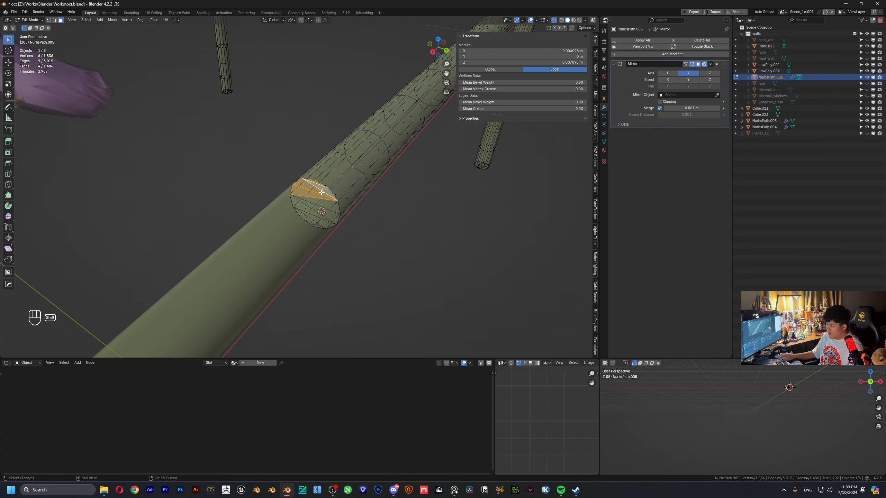
left_click(316, 209, "shift")
left_click(317, 217, "shift")
left_click(309, 214, "shift")
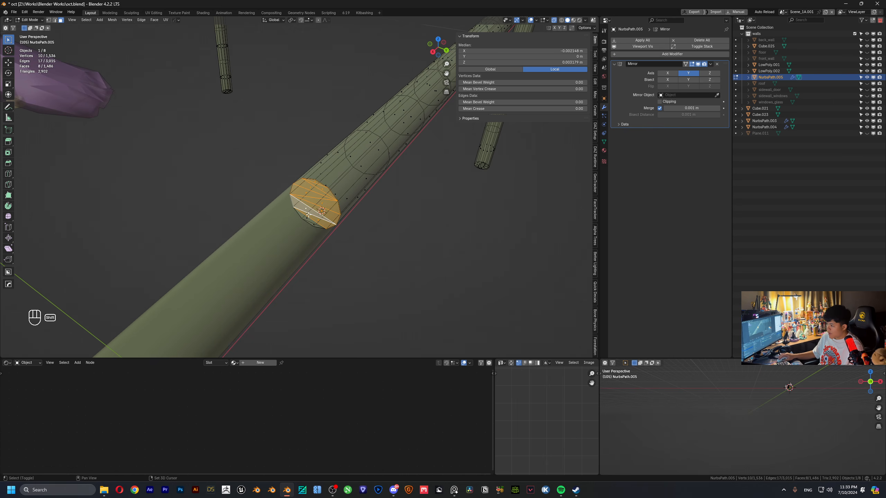
left_click(315, 226, "shift")
- Examine from the back how the mirrored leg frame lines up with the tabletop
scroll(344, 213, "down", 4)
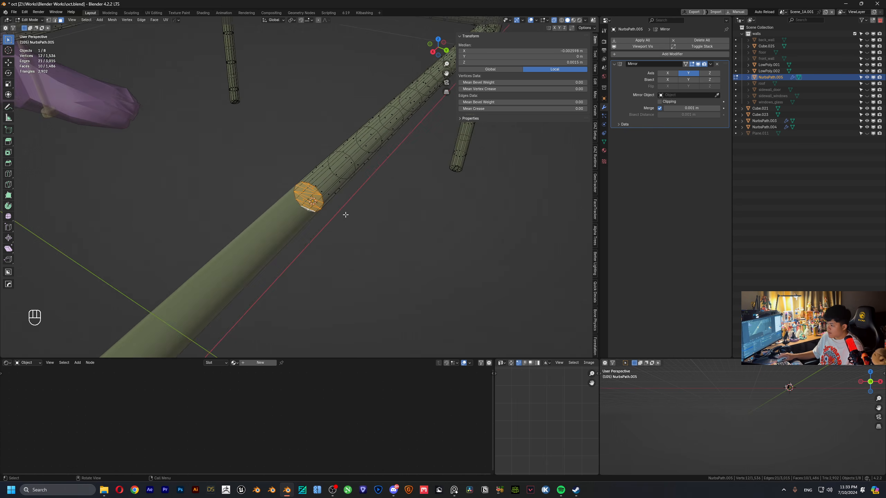
middle_click_drag(344, 213, 287, 273)
left_click(439, 47)
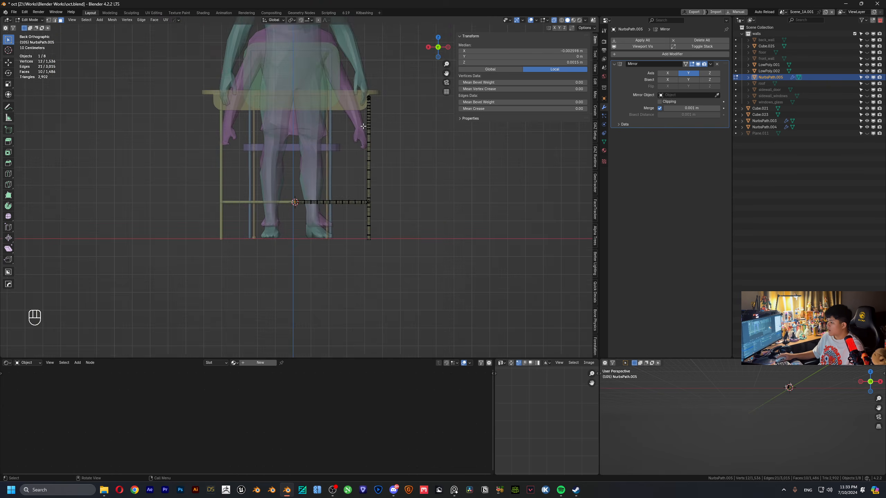
scroll(345, 184, "up", 5)
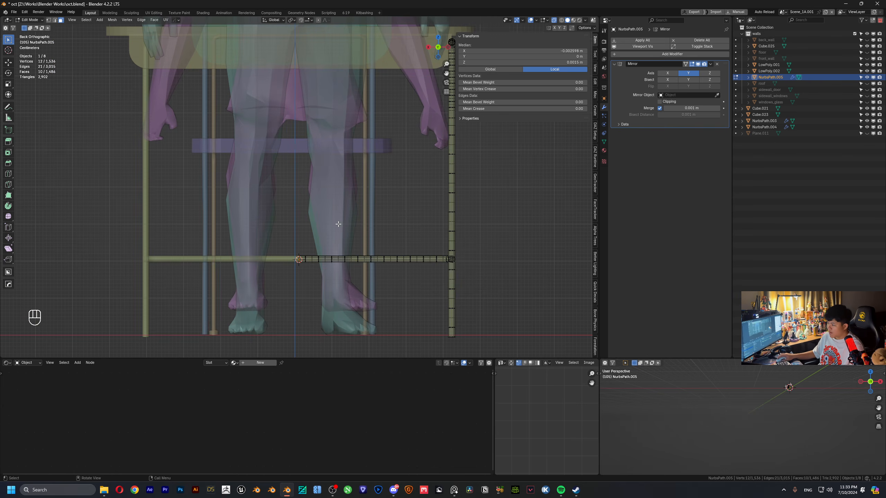
scroll(339, 224, "down", 4)
middle_click_drag(339, 224, 296, 193)
key("alt+z")
scroll(302, 189, "up", 4)
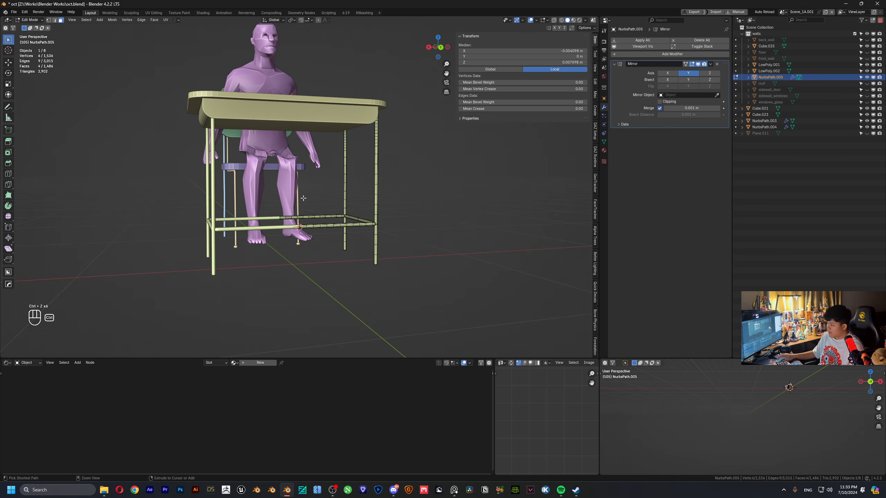
- Undo the cap selection, origin change, mirror settings and mesh conversion until the leg frame is an editable curve
key("ctrl+z")
key("ctrl+z")
key("ctrl+z")
key("ctrl+z")
key("ctrl+z")
key("ctrl+z")
key("ctrl+z")
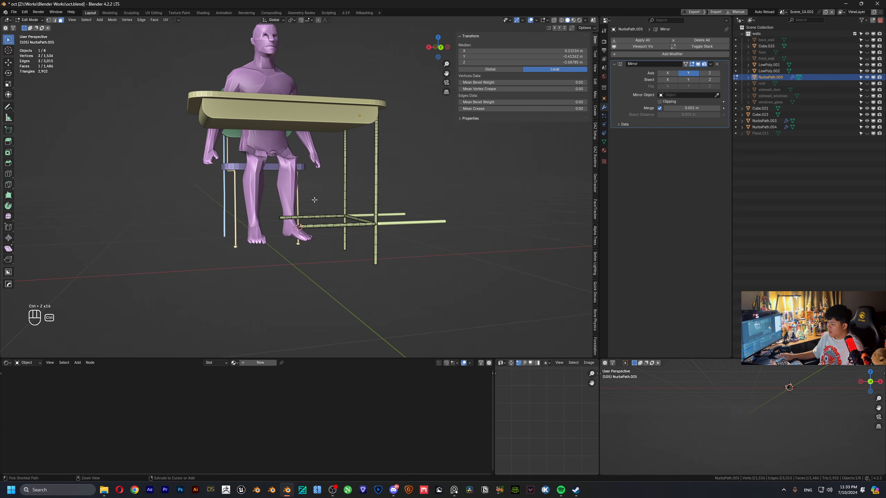
key("ctrl+z")
key("ctrl+z")
key("ctrl+z")
key("ctrl+z")
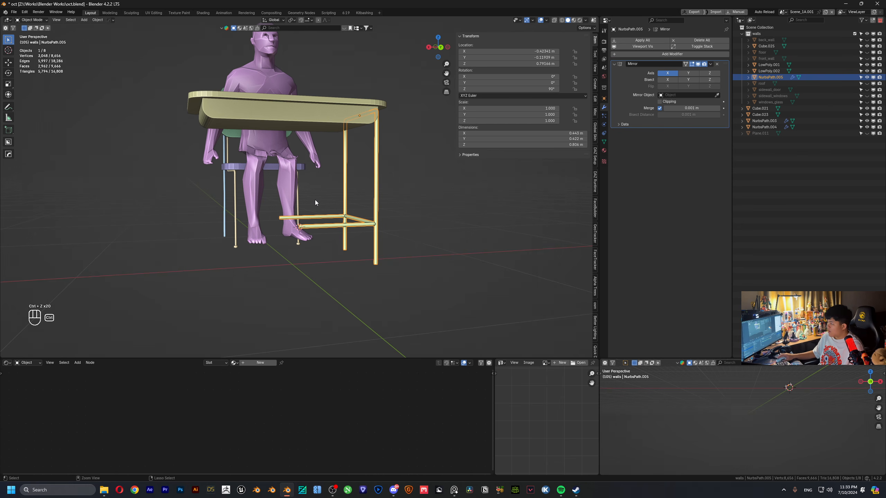
key("Tab")
key("ctrl+z")
key("ctrl+z")
key("ctrl+z")
key("ctrl+z")
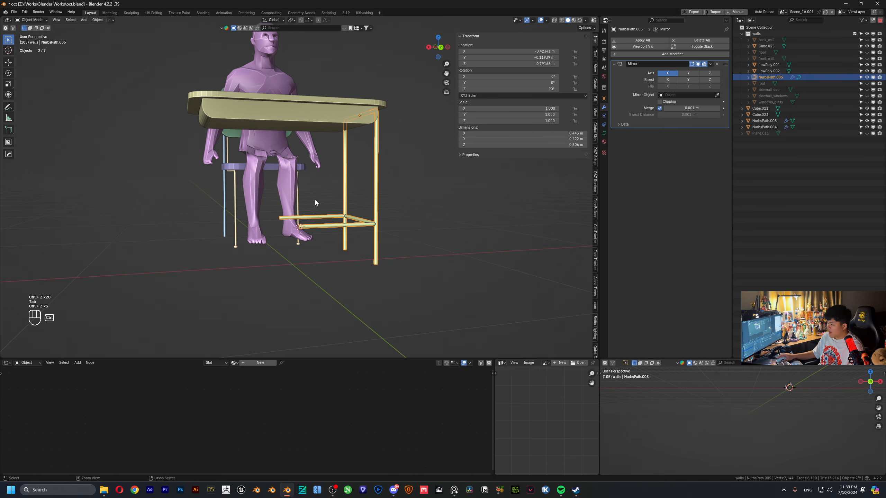
key("ctrl+z")
key("ctrl+z")
- Move the control point at the crossbar's free end about 0.13 m along X to lengthen the bar
key("Tab")
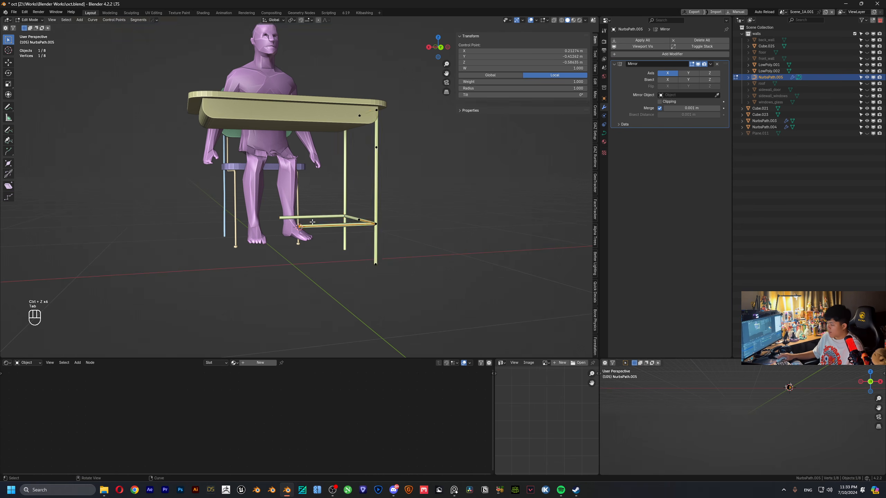
scroll(307, 209, "up", 4)
scroll(338, 302, "down", 5)
middle_click_drag(338, 302, 301, 242)
key("g")
key("y")
key("x")
left_click(302, 267)
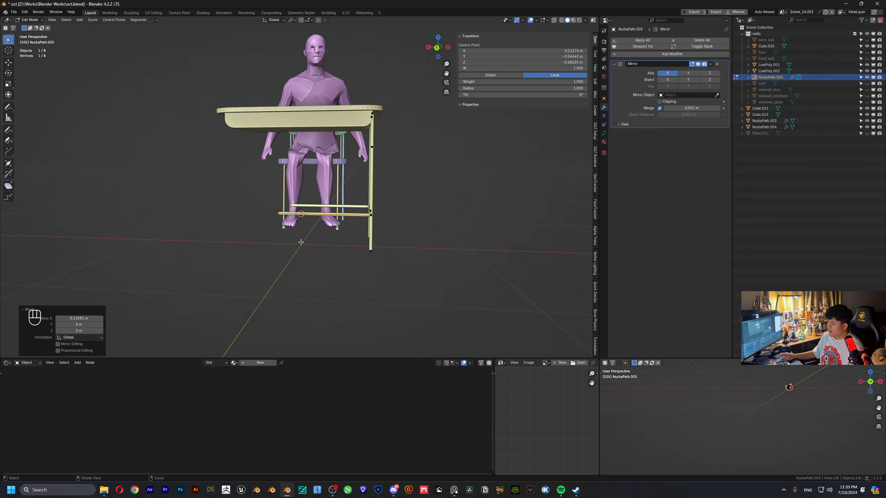
- Duplicate all points of the leg frame curve in place and rotate the copy 180° about Z
key("a")
key("a")
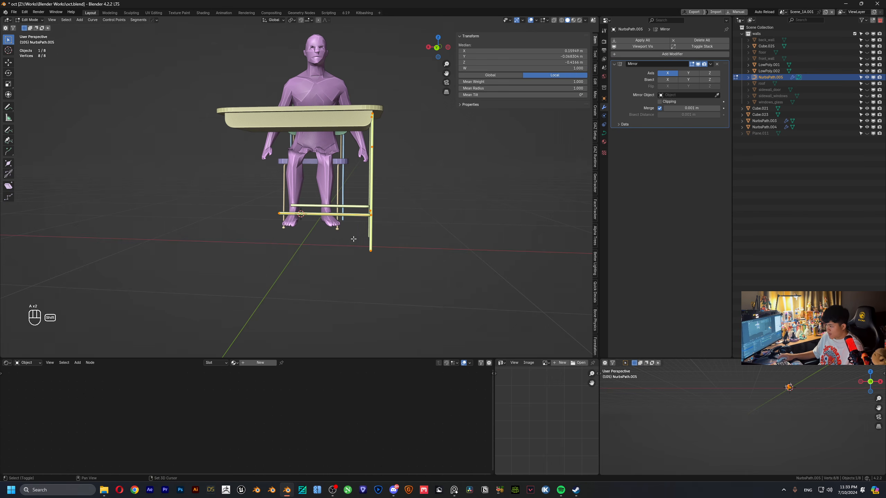
key("shift+d")
key("r")
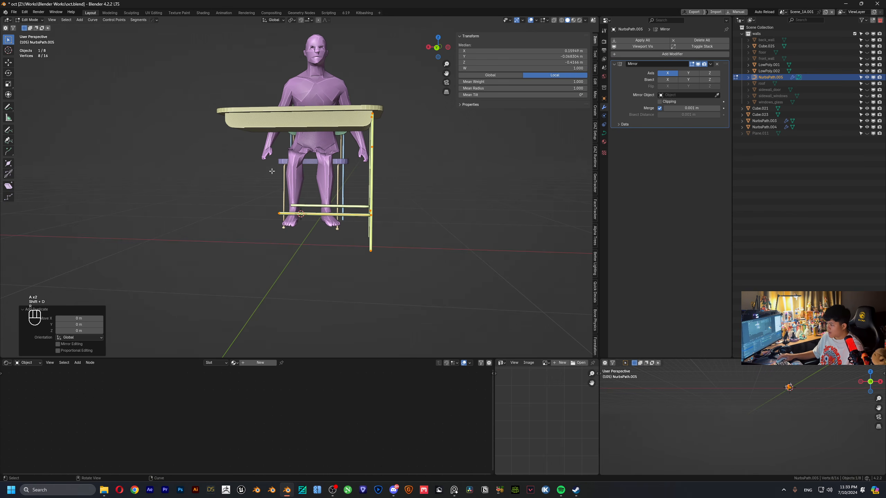
key("r")
key("z")
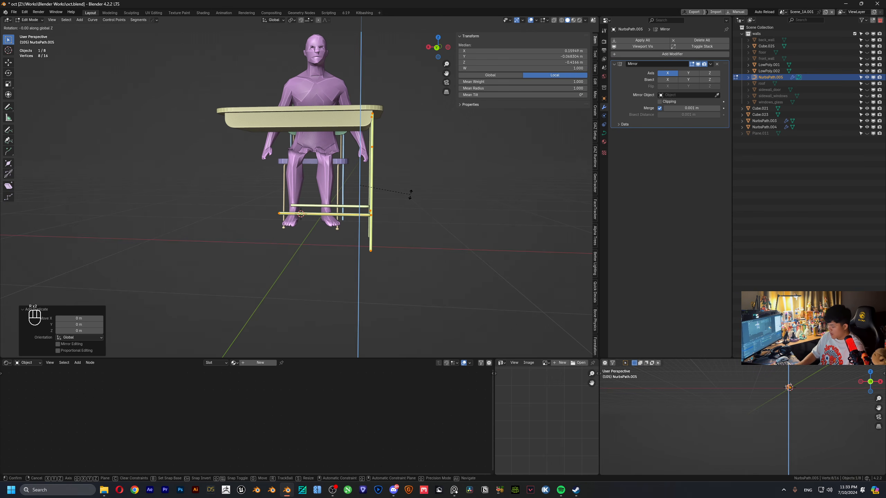
type("180")
key("Return")
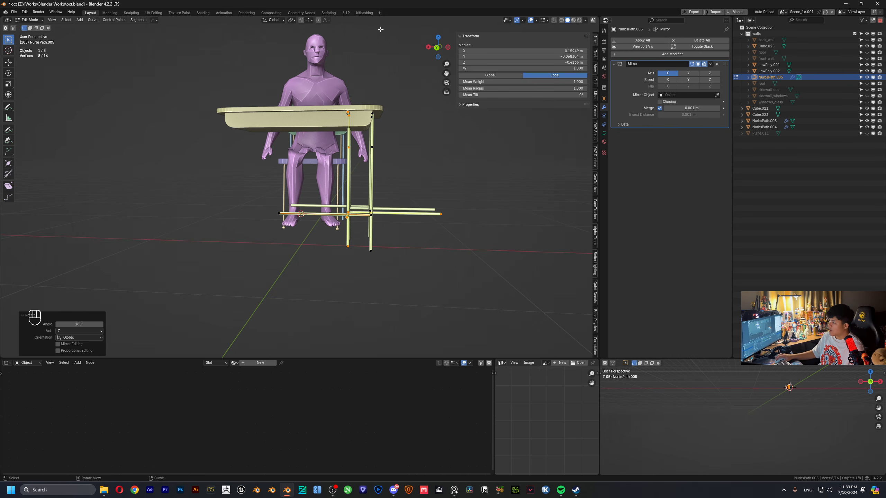
- Move the rotated leg frame copy about 0.74 m along X to the opposite end of the table
left_click(436, 48)
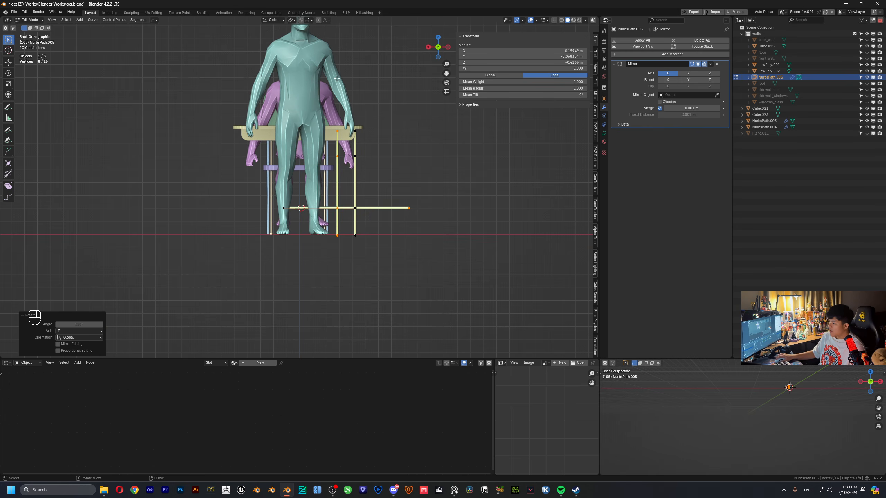
left_click(449, 48)
left_click(446, 48)
left_click(429, 47)
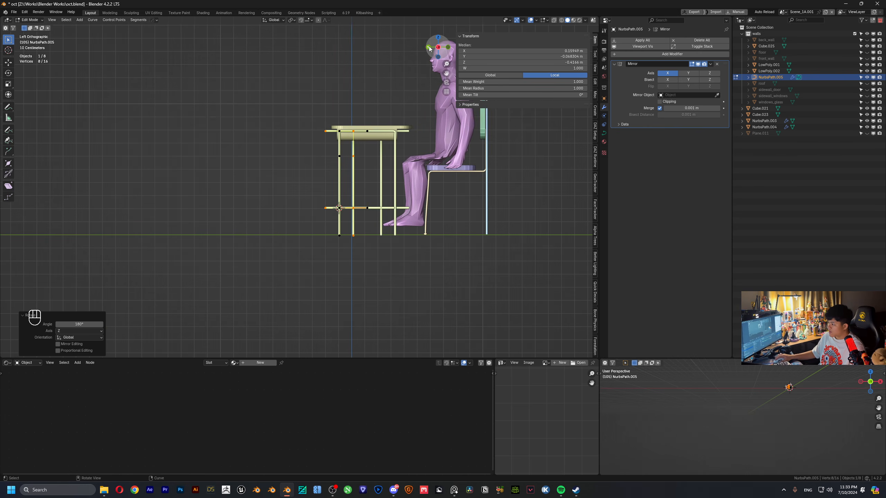
left_click(429, 47)
key("g")
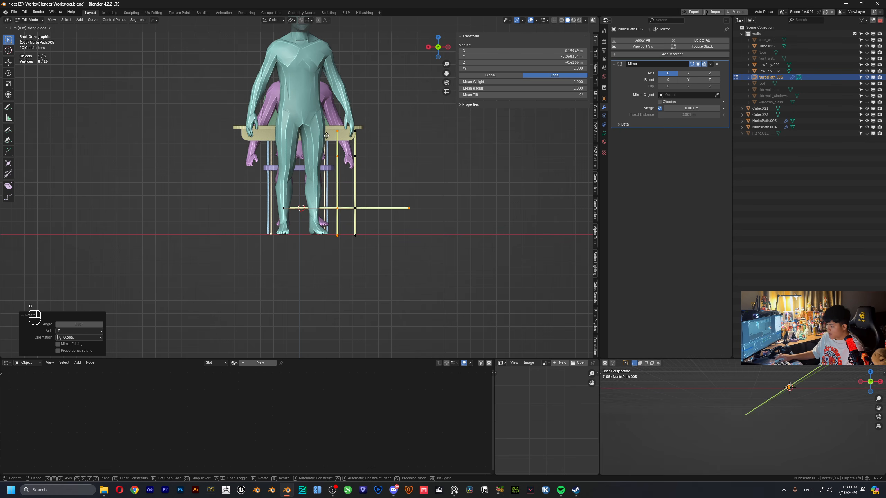
key("x")
key("shift")
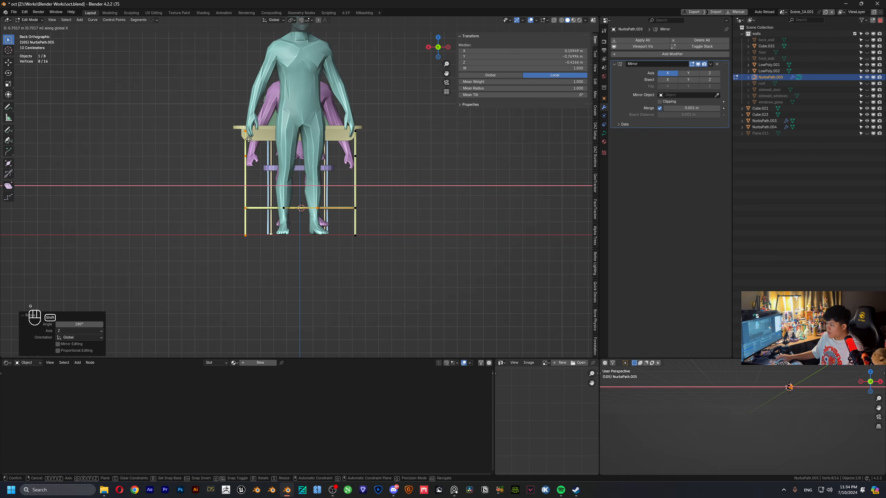
left_click(203, 144)
- Remove the Mirror modifier from the leg frame curve
middle_click_drag(203, 143, 326, 204)
scroll(238, 154, "up", 4)
left_click(698, 65)
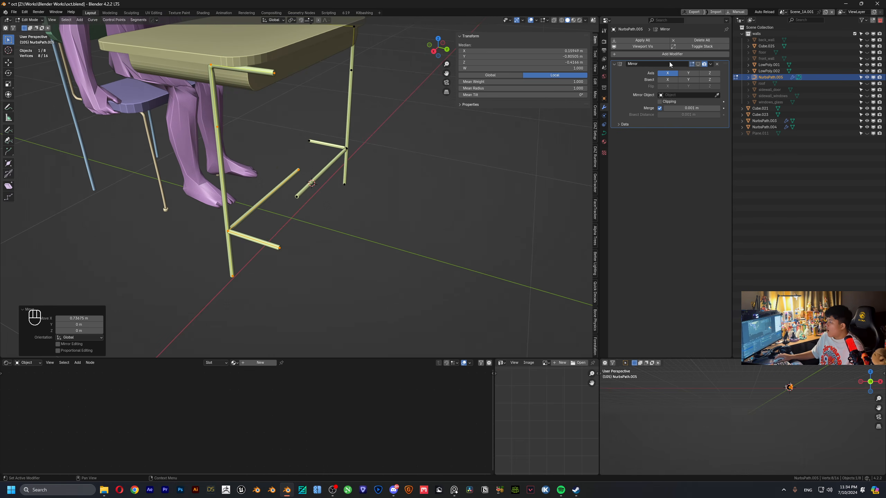
left_click(717, 65)
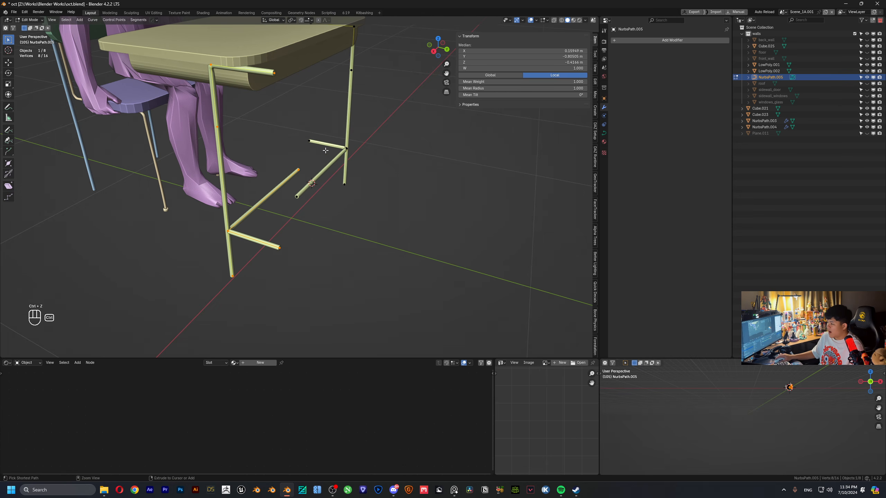
- Undo the modifier removal, the duplicated leg frame and the crossbar extension
key("ctrl+z")
key("ctrl+z")
key("ctrl+z")
key("ctrl+z")
key("ctrl+z")
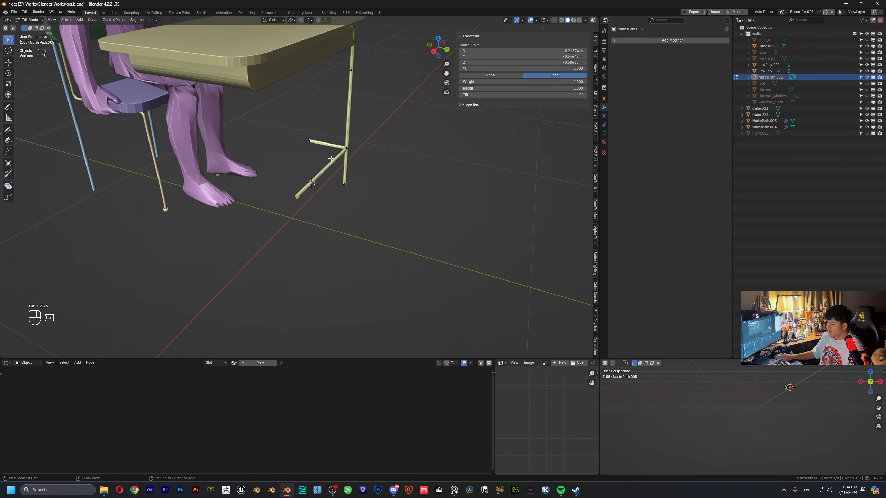
key("ctrl+z")
key("ctrl+z")
scroll(331, 159, "down", 2)
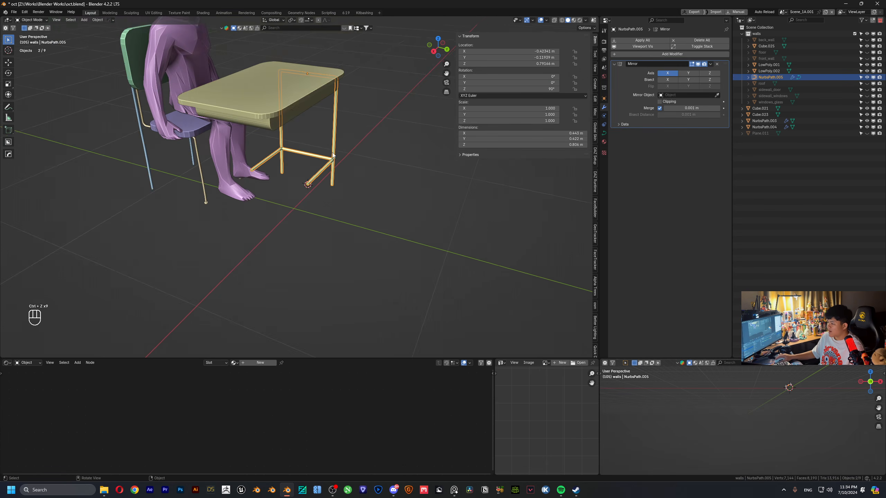
- Try to apply the Mirror modifier to the leg frame curve
middle_click_drag(345, 154, 313, 151)
scroll(313, 152, "up", 3)
left_click(712, 65)
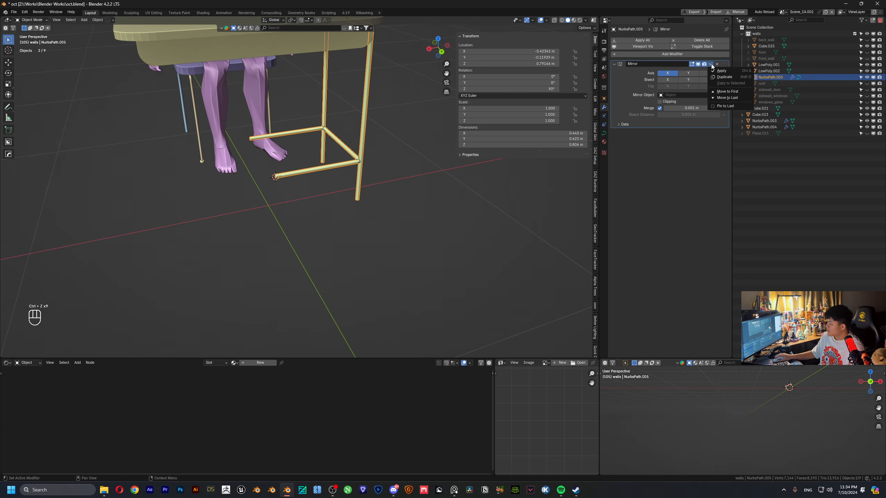
left_click(719, 71)
scroll(301, 171, "up", 4)
mouse_move(305, 182)
middle_mouse_down()
mouse_move(337, 184)
mouse_move(325, 194)
mouse_move(310, 186)
middle_mouse_up()
scroll(352, 209, "up", 1)
scroll(348, 209, "down", 2)
- Extend the lower crossbars by moving the free end's control point about 0.066 m along X
key("Tab")
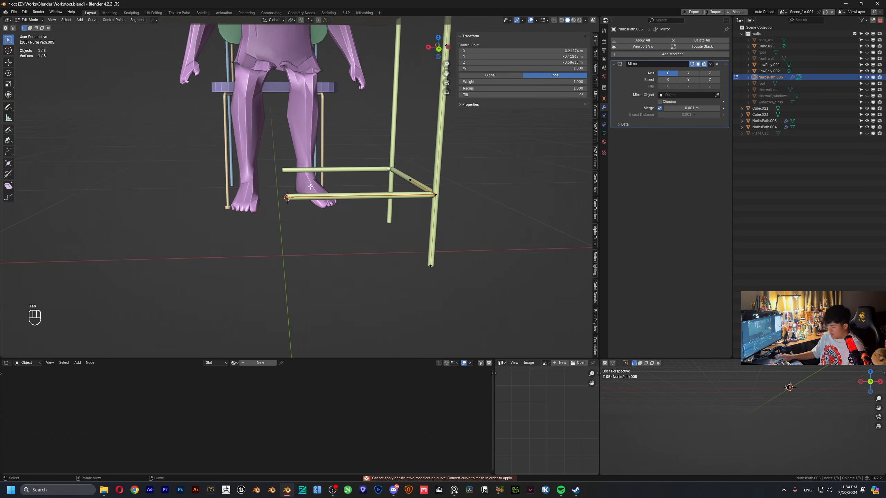
key("g")
key("x")
left_click(286, 189)
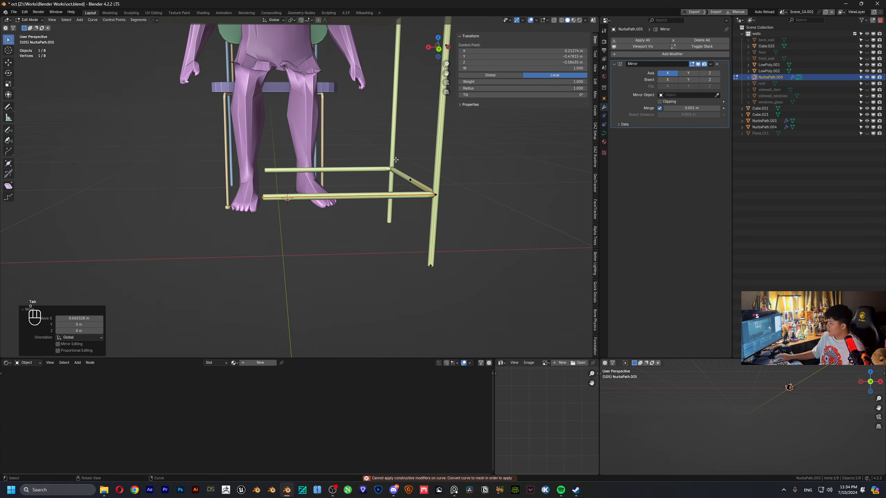
- Convert the leg frame curve with its extended crossbars to a mesh
key("Tab")
right_click(419, 197)
mouse_move(420, 198)
left_click(453, 196)
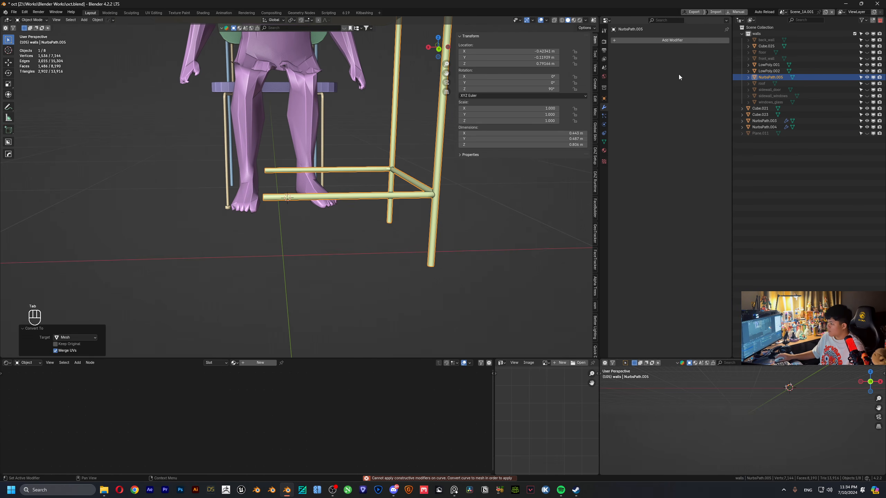
- Add a Mirror modifier to the converted leg frame and enable only its Y axis
scroll(382, 122, "down", 2)
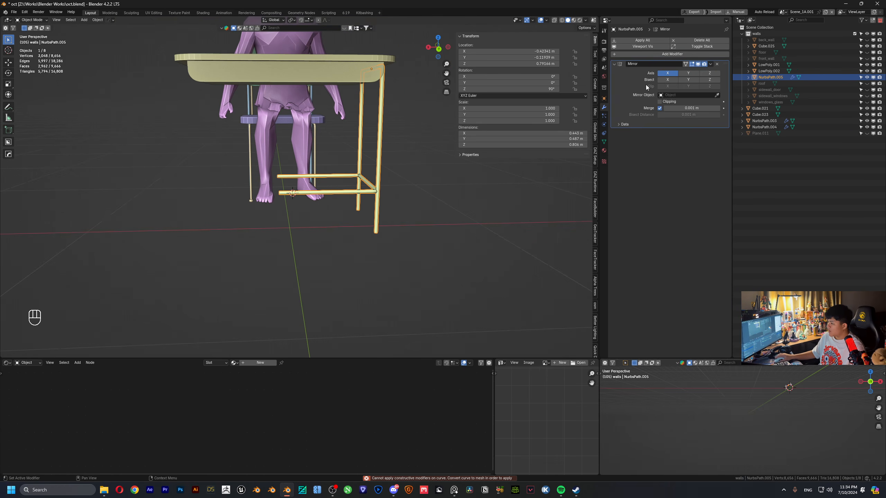
left_click(691, 74)
left_click(668, 73)
- Snap the 3D cursor to a selected cap face at the extended crossbar's free end
scroll(310, 192, "up", 5)
key("Tab")
middle_click_drag(308, 193, 350, 202)
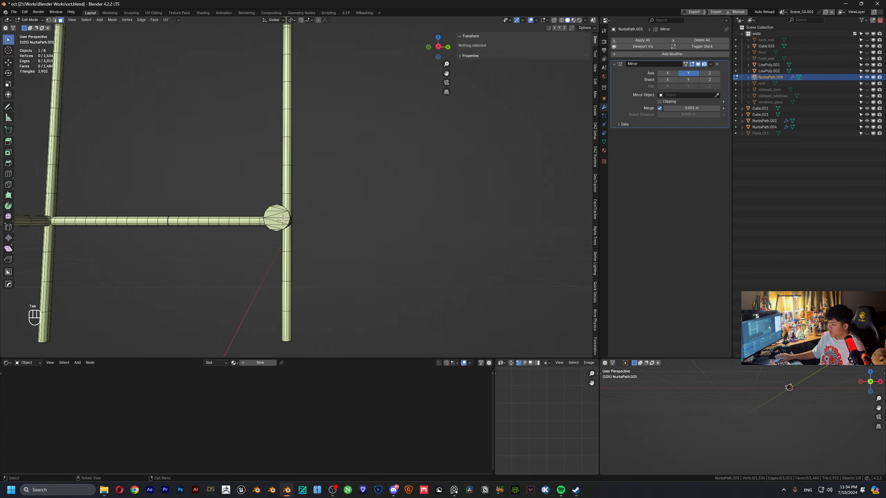
left_click(279, 217)
key("shift+s")
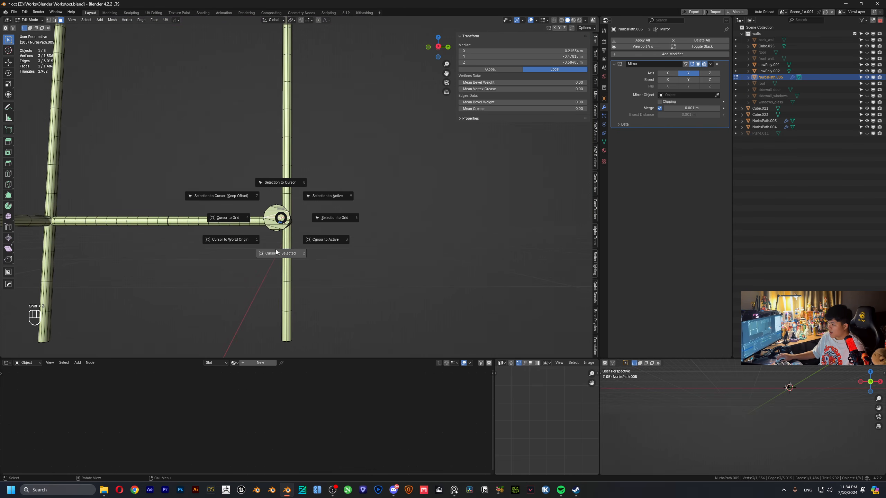
left_click(276, 252)
- Set the leg frame's origin to the 3D cursor so its mirrored half completes the table's opposite legs
key("Tab")
key("F3")
type("4")
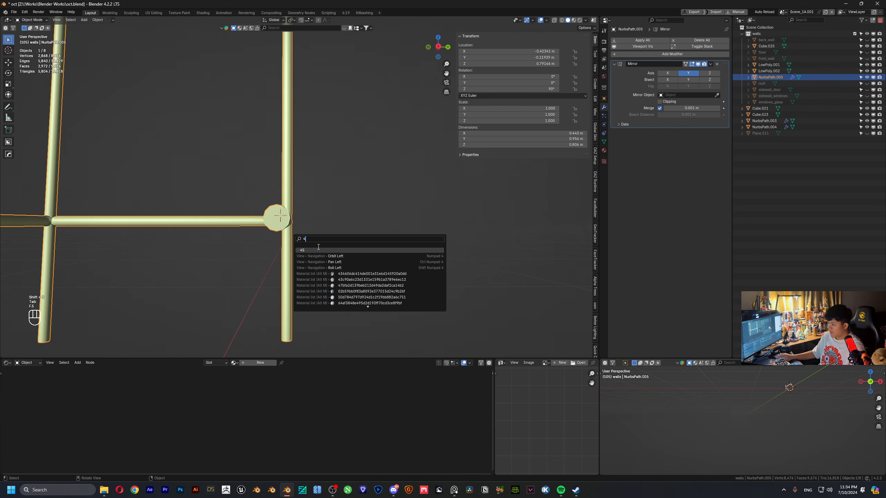
key("BackSpace")
type("3")
key("Return")
scroll(241, 200, "down", 3)
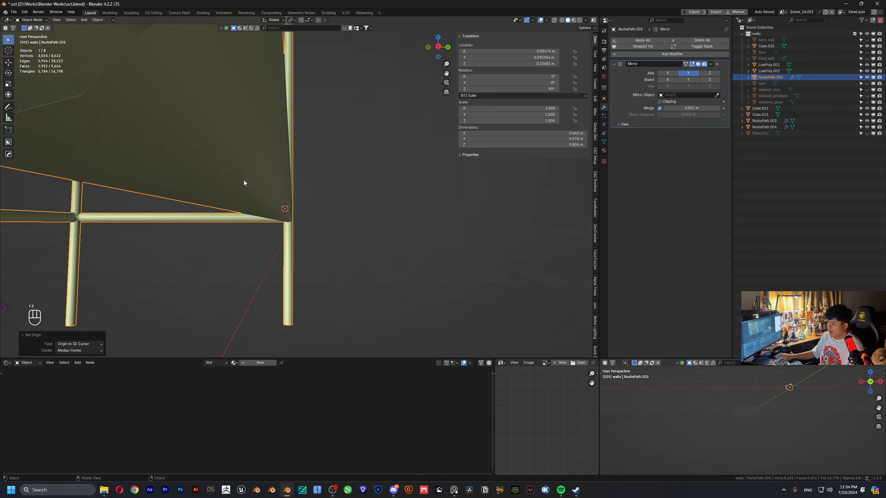
middle_click_drag(243, 180, 185, 198)
scroll(188, 195, "down", 5)
middle_click_drag(227, 161, 267, 148)
scroll(267, 148, "up", 2)
middle_click_drag(266, 148, 495, 40, "shift")
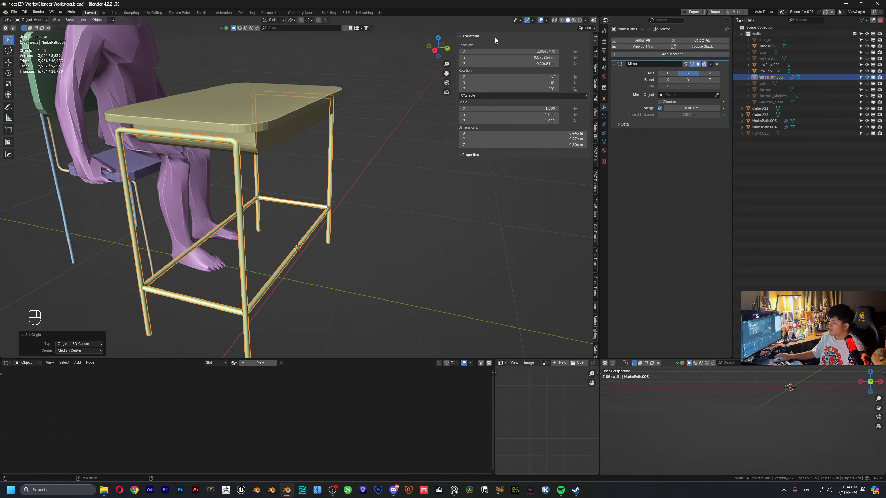
- Enable origins-only transforms and move the leg frame's origin about 0.04 m in negative X, fitting the mirrored frame under the tabletop
left_click(448, 48)
left_click(586, 29)
left_click(590, 46)
scroll(258, 161, "up", 2)
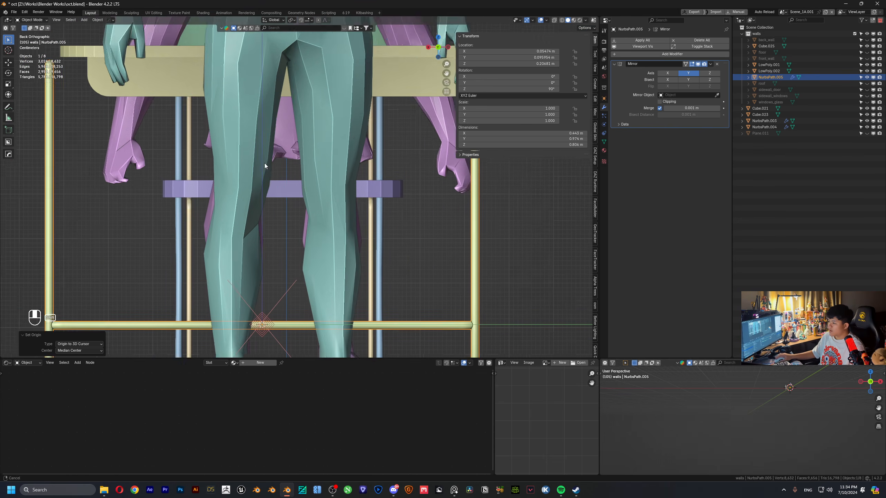
scroll(265, 164, "down", 3)
middle_click_drag(245, 178, 309, 187, "shift")
key("g")
key("x")
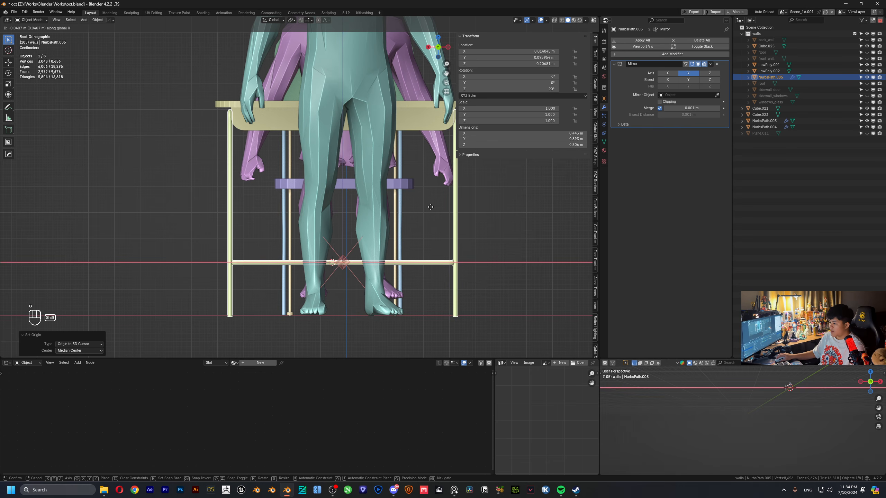
left_click(429, 207)
middle_click_drag(418, 209, 348, 206)
key("Tab")
key("Tab")
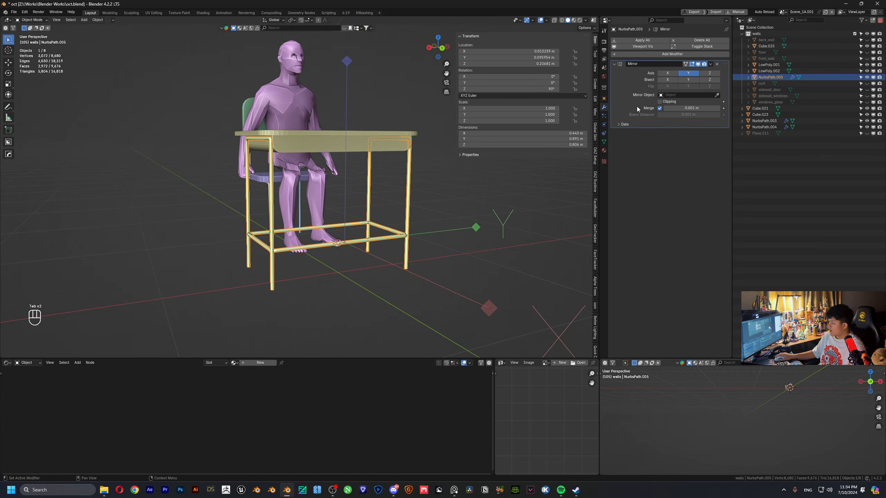
- Enable Clipping on the leg frame's Mirror modifier, then deselect the frame
left_click(660, 102)
middle_click_drag(401, 174, 275, 150)
key("Tab")
key("Tab")
left_click(419, 172)
- Add a new path curve as the start of a hook for the table's side
scroll(305, 212, "up", 4)
scroll(323, 132, "up", 4)
scroll(323, 132, "down", 4)
mouse_move(276, 150)
middle_mouse_down("shift")
mouse_move(272, 167)
mouse_move(252, 179)
mouse_move(285, 159)
middle_mouse_up("shift")
scroll(251, 179, "up", 2)
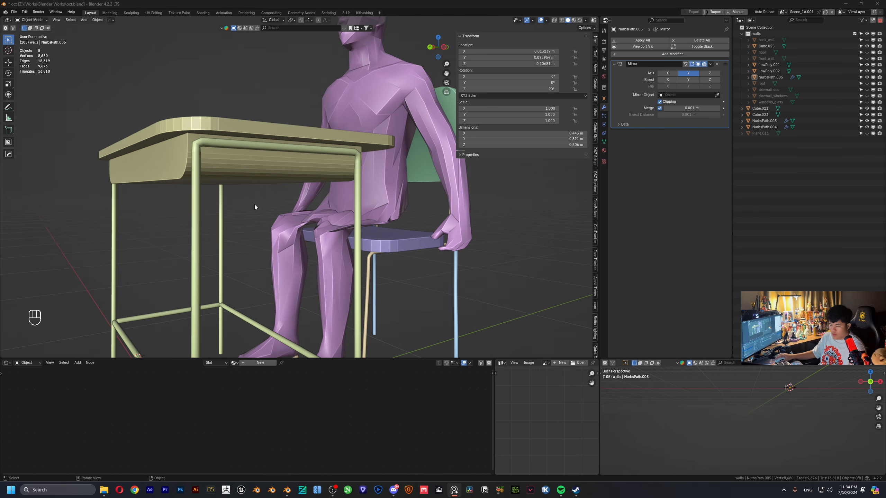
middle_click_drag(254, 204, 258, 196)
scroll(258, 195, "up", 2)
middle_click_drag(261, 144, 279, 173, "shift")
scroll(280, 173, "up", 2)
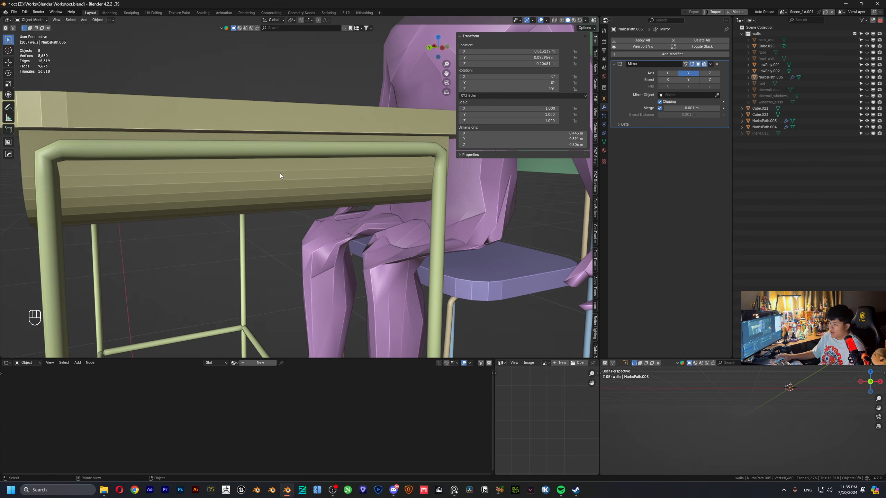
left_click(275, 154)
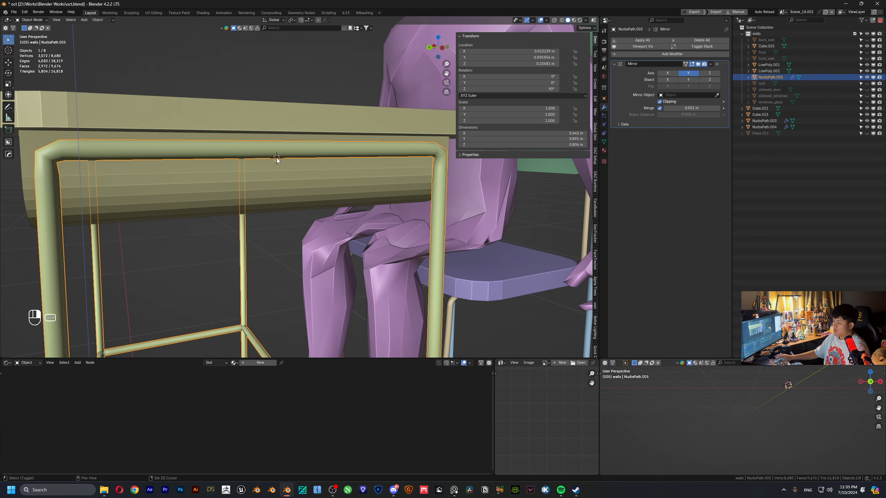
key("shift+a")
mouse_move(269, 164)
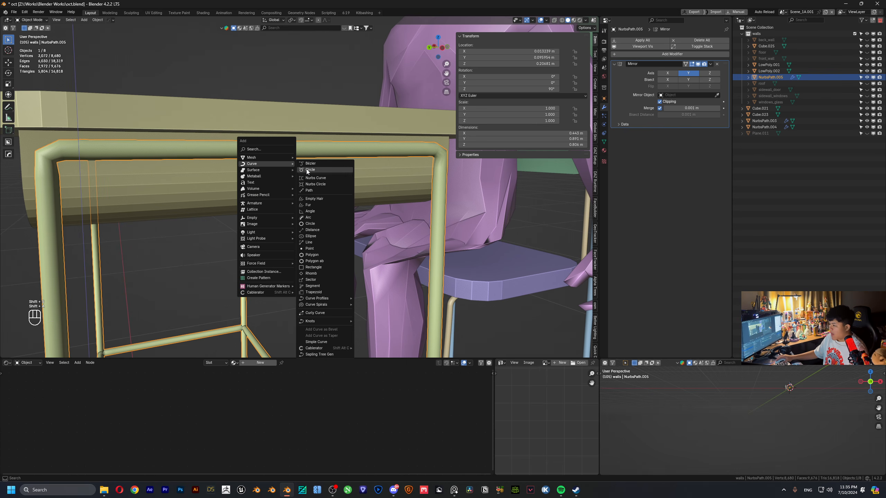
left_click(309, 191)
scroll(308, 189, "down", 8)
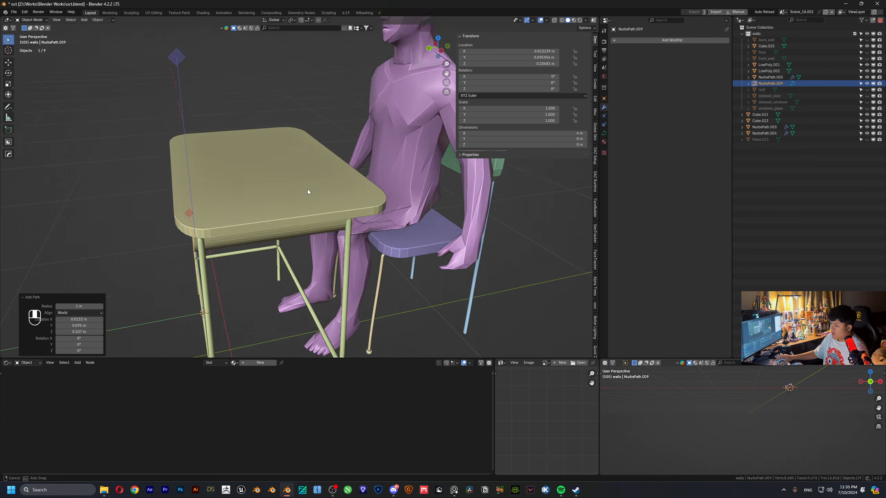
- Turn off origins-only transforms and snap the path to the 3D cursor placed mid-length on the leg frame's upper side rail
left_click(585, 46)
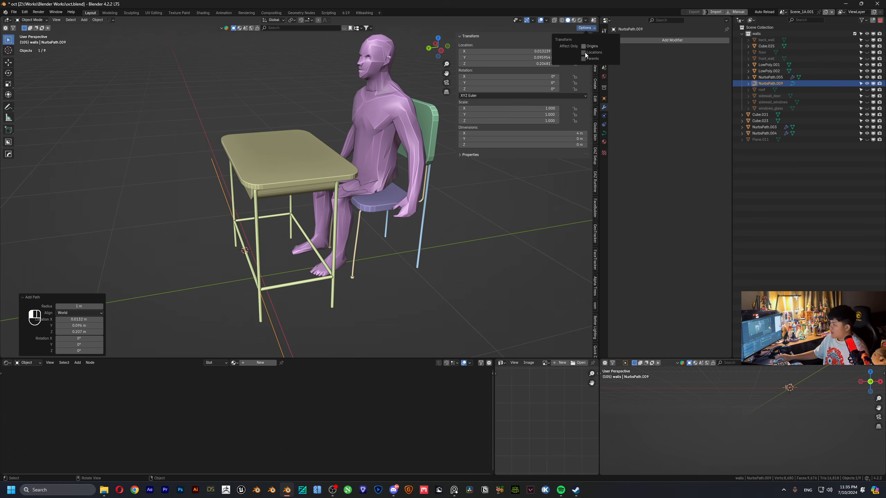
scroll(232, 200, "up", 1)
middle_click_drag(289, 198, 297, 159, "shift")
scroll(302, 124, "up", 3)
mouse_move(302, 125)
middle_mouse_down()
mouse_move(300, 85)
mouse_move(304, 129)
middle_mouse_up()
right_click(302, 103, "shift")
key("shift+s")
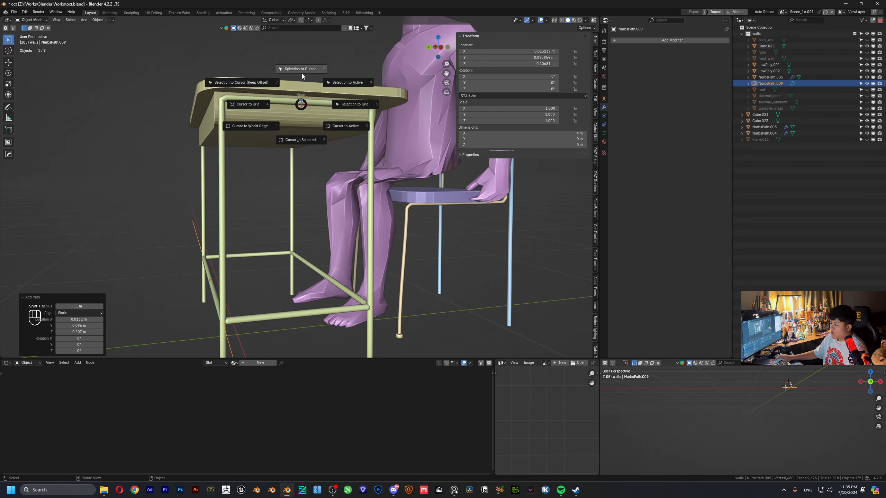
left_click(302, 74)
- Delete all but one of the path's control points and snap the remaining point to the 3D cursor
middle_click_drag(301, 74, 297, 158)
scroll(352, 153, "down", 5)
key("Tab")
left_click_drag(168, 144, 536, 196)
key("x")
left_click(501, 200)
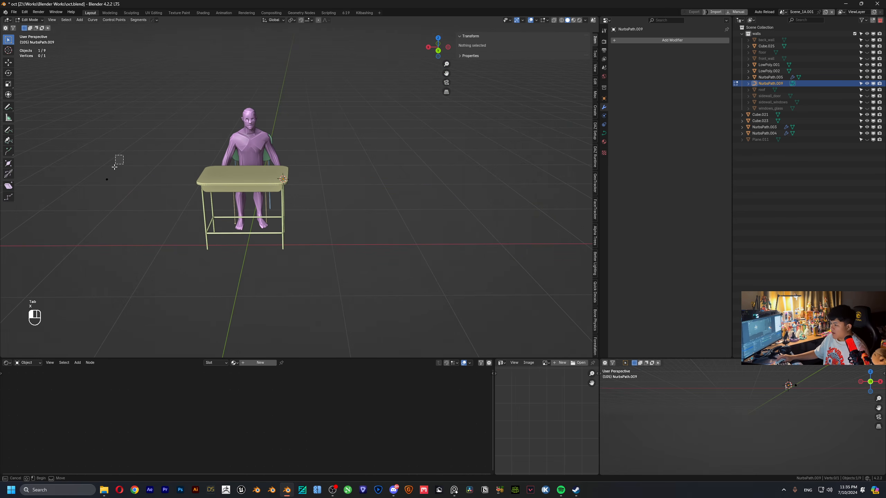
left_click(107, 179)
key("shift+s")
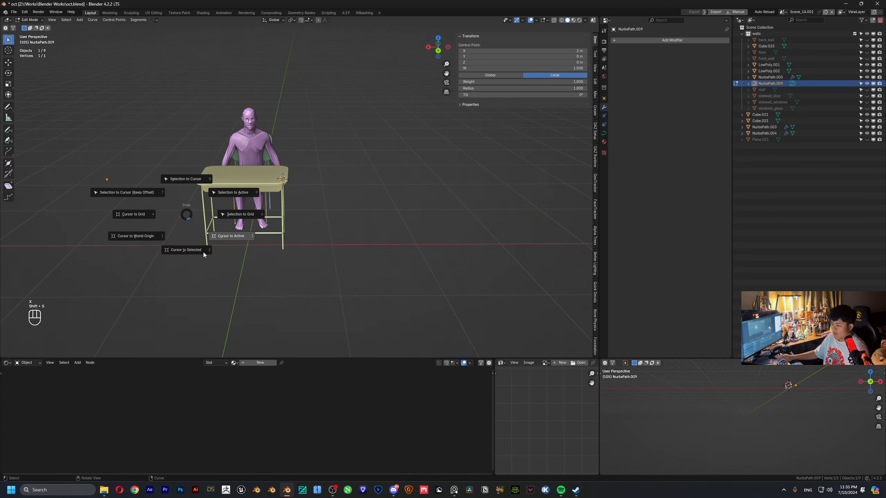
left_click(186, 178)
- Extrude the point about 0.028 m downward from the rail and set the curve's bevel depth to 0.003 m
scroll(244, 196, "up", 5)
middle_click_drag(245, 195, 331, 211)
scroll(328, 208, "up", 4)
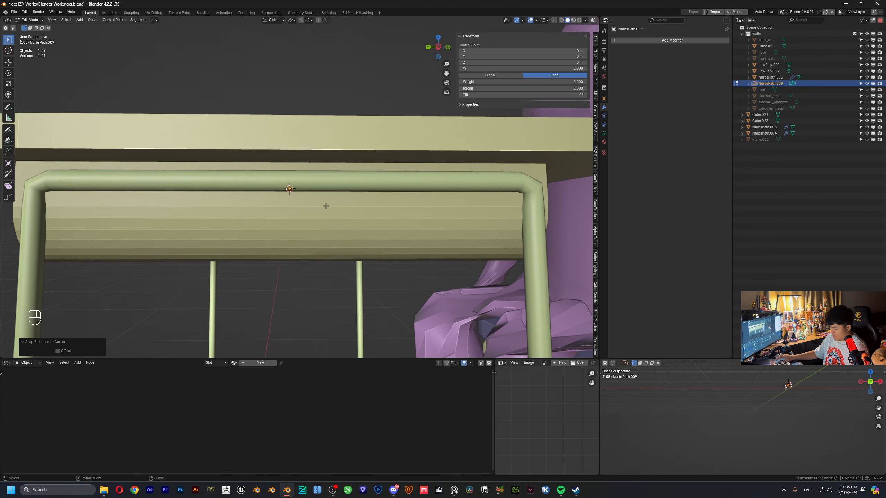
key("e")
key("z")
left_click(323, 238)
middle_click_drag(323, 237, 307, 167)
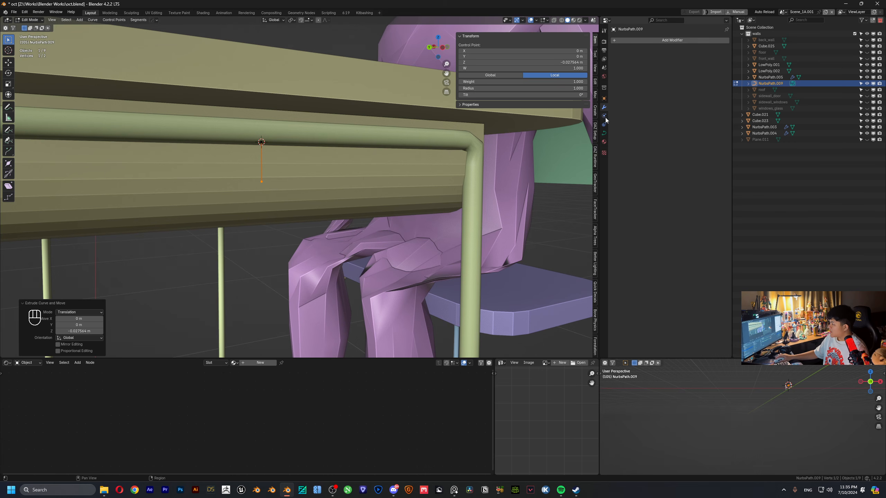
left_click(604, 133)
left_click_drag(689, 200, 690, 200)
- Extrude the hook about 0.021 m outward in negative X, then about 0.012 m upward
middle_click_drag(352, 195, 254, 171)
key("e")
key("x")
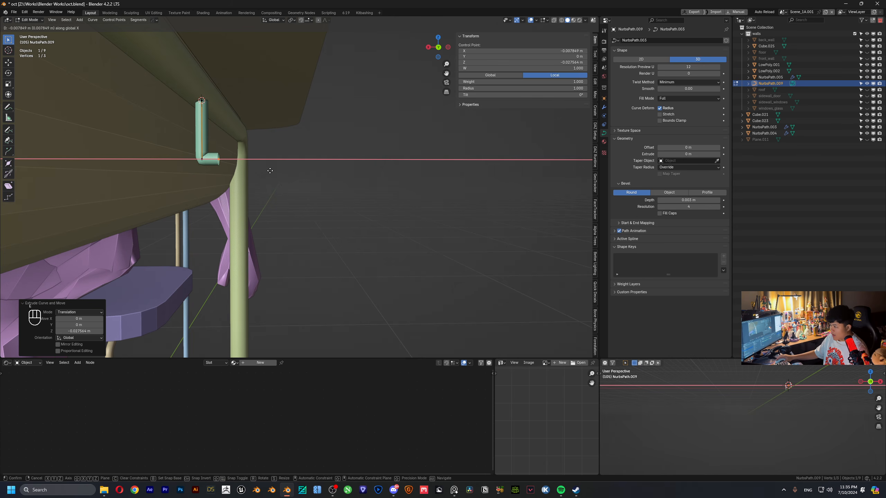
left_click(295, 173)
key("e")
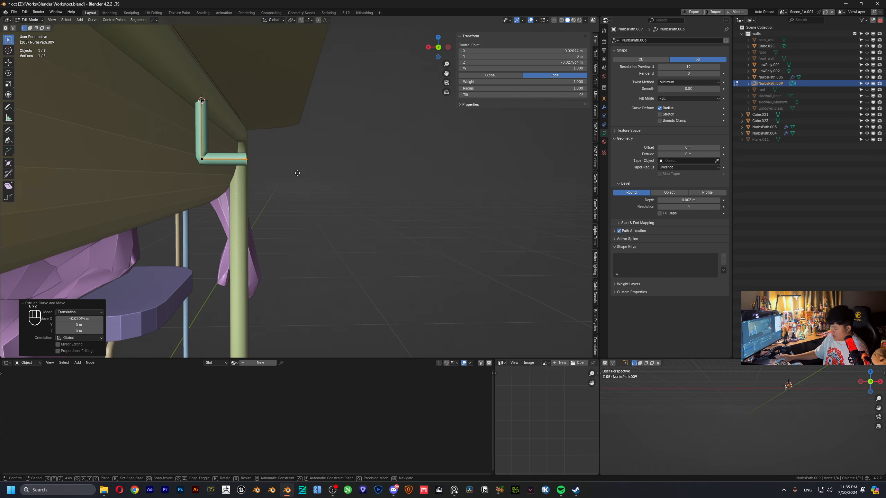
key("z")
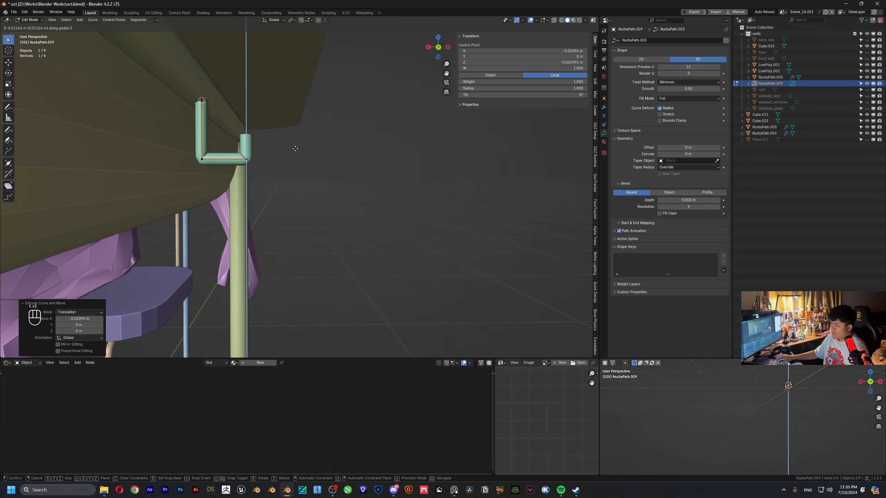
left_click(296, 147)
- Extrude the hook's raised end about 0.013 m sideways along negative Y and leave Edit Mode
middle_click_drag(296, 147, 297, 142)
key("e")
key("y")
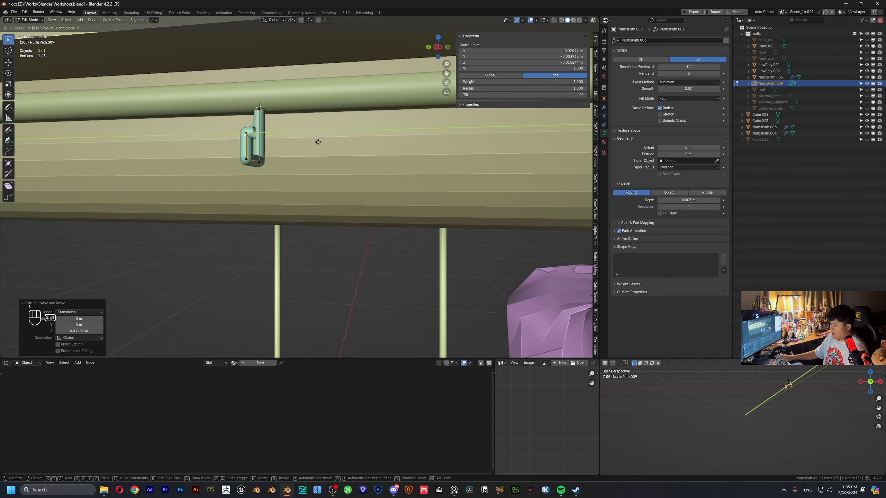
left_click(507, 154)
key("Tab")
- Snap the 3D cursor to the control point at the hook's free sideways end
middle_click_drag(507, 154, 244, 140)
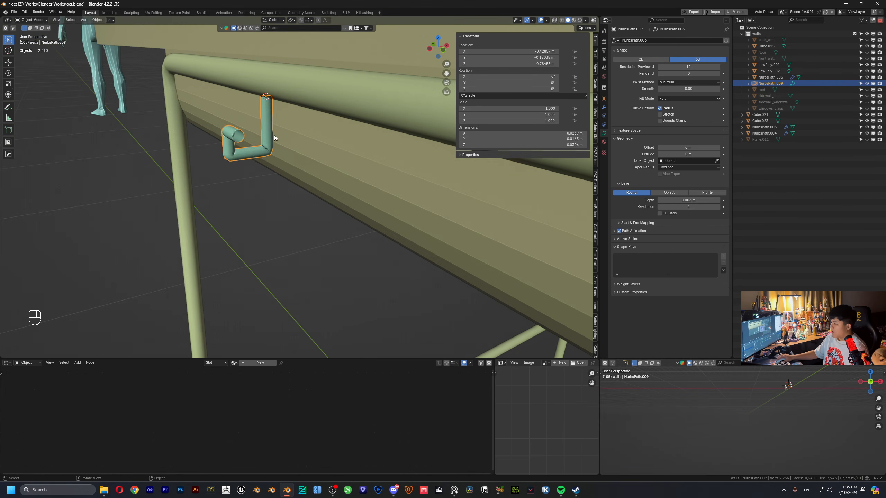
key("Tab")
key("shift+s")
left_click(253, 173)
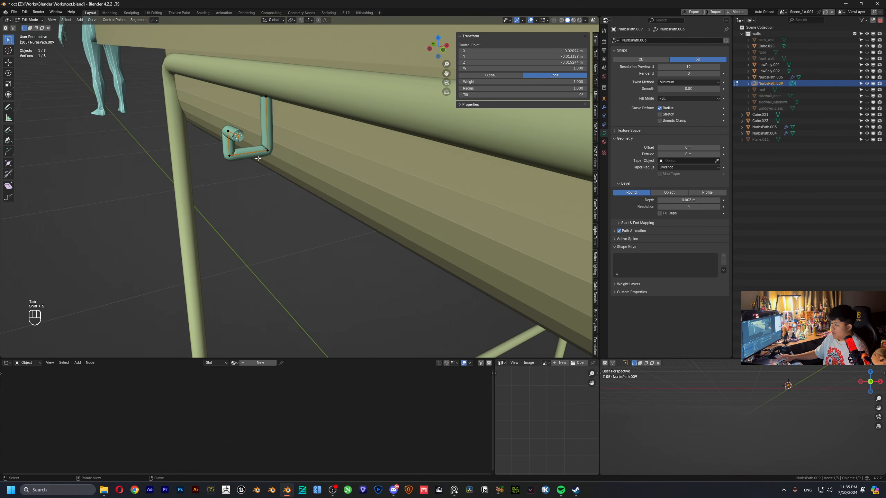
- Enable Fill Caps on the hook curve and set its origin to the 3D cursor
key("Tab")
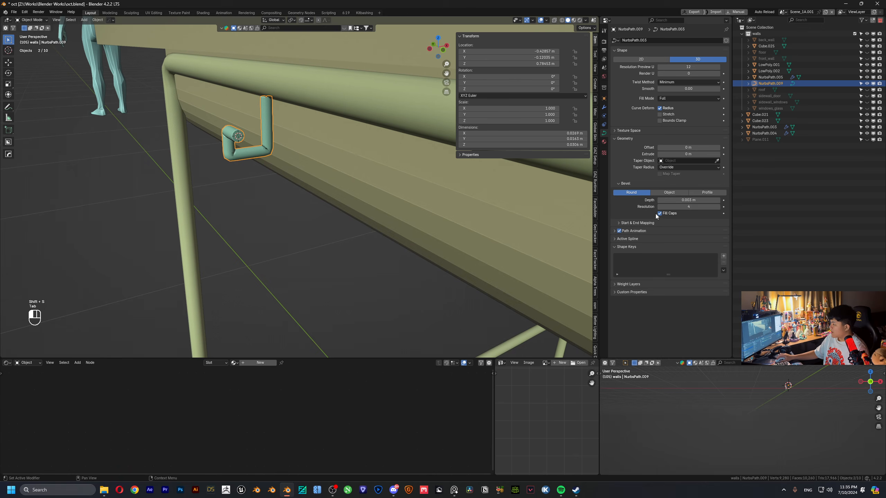
middle_click_drag(335, 168, 289, 157)
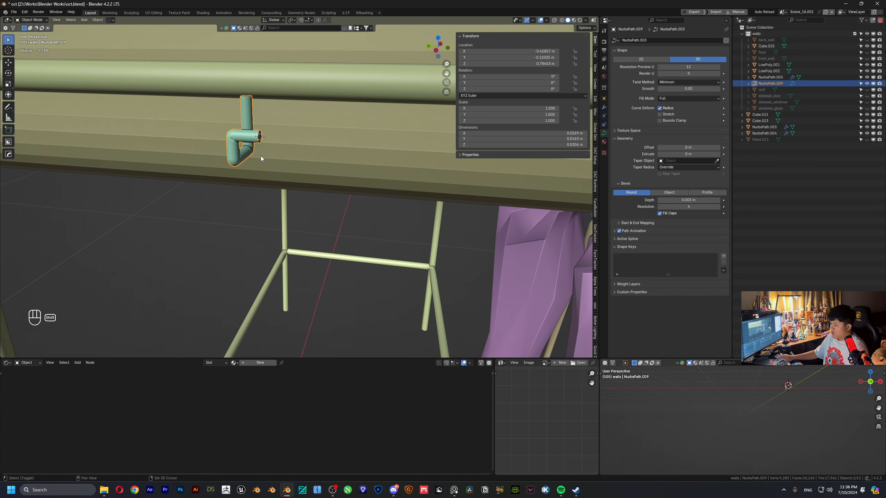
key("F3")
left_click(321, 167)
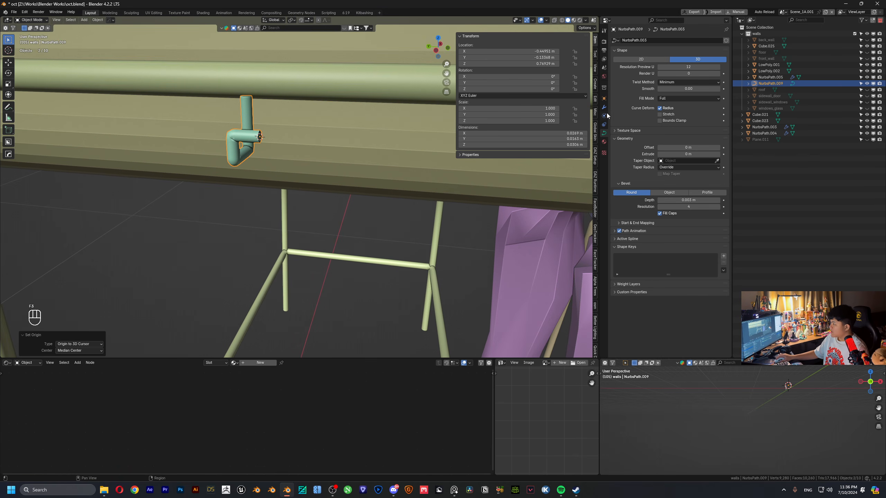
- Add a Mirror modifier to the hook and enable only its Y axis
left_click(604, 107)
left_click(638, 42)
left_click(674, 58)
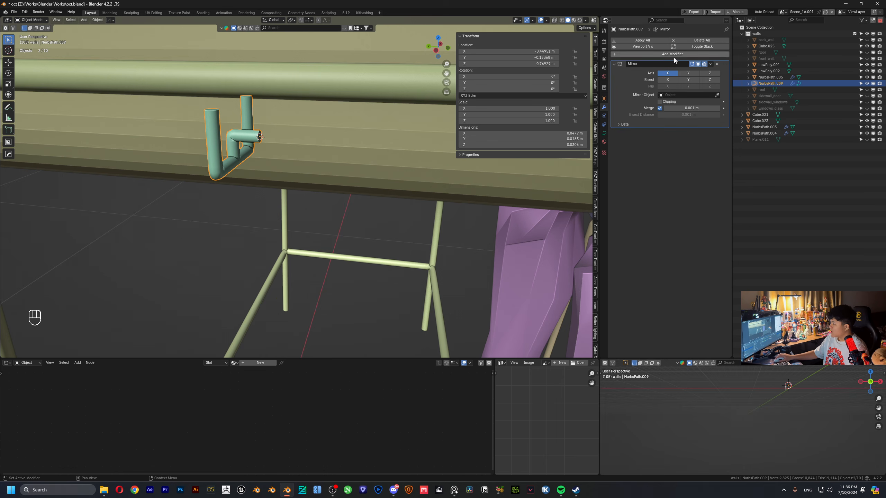
left_click(689, 74)
left_click(667, 74)
- Move all hook points except the rail end about 0.006 m down and about 0.005 m outward in negative X
middle_click_drag(352, 136, 266, 138)
middle_click_drag(325, 138, 309, 128, "ctrl")
key("Tab")
left_click_drag(260, 99, 385, 198)
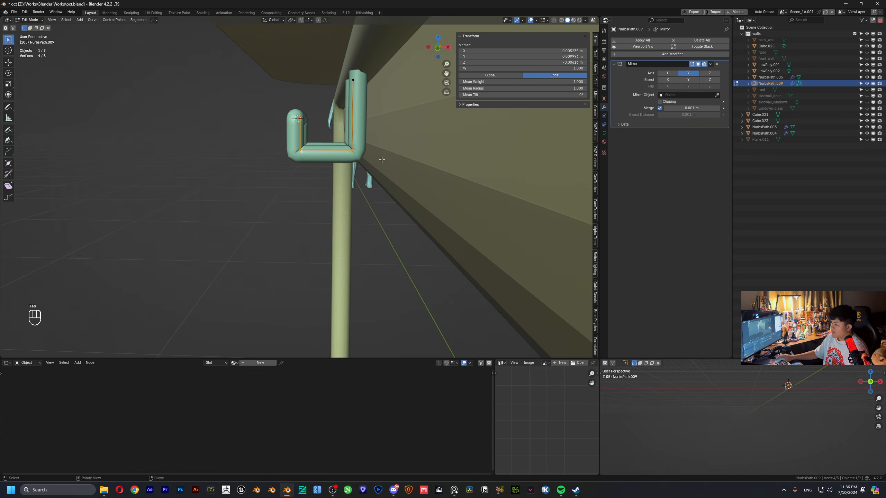
key("g")
key("z")
left_click(385, 177)
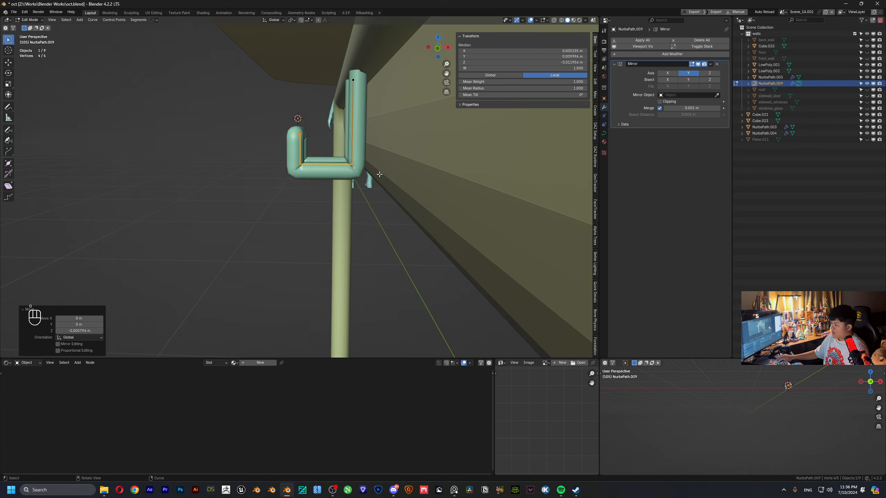
key("g")
key("x")
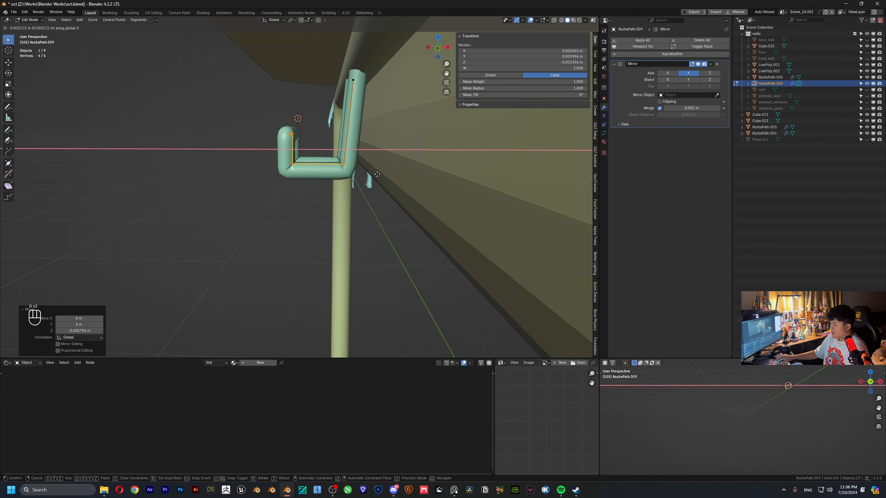
left_click(374, 174)
- Move the hook's two raised outer points about 0.005 m in negative X to slant the tip outward
left_click_drag(267, 111, 317, 142)
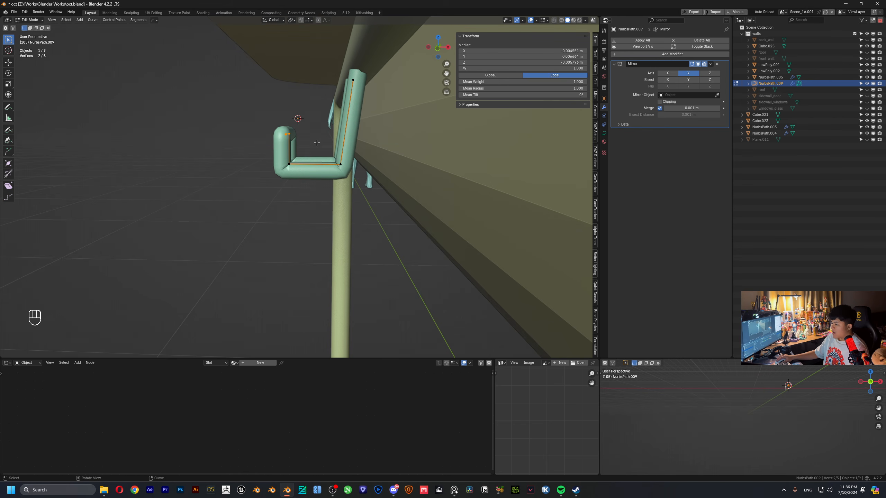
key("g")
key("x")
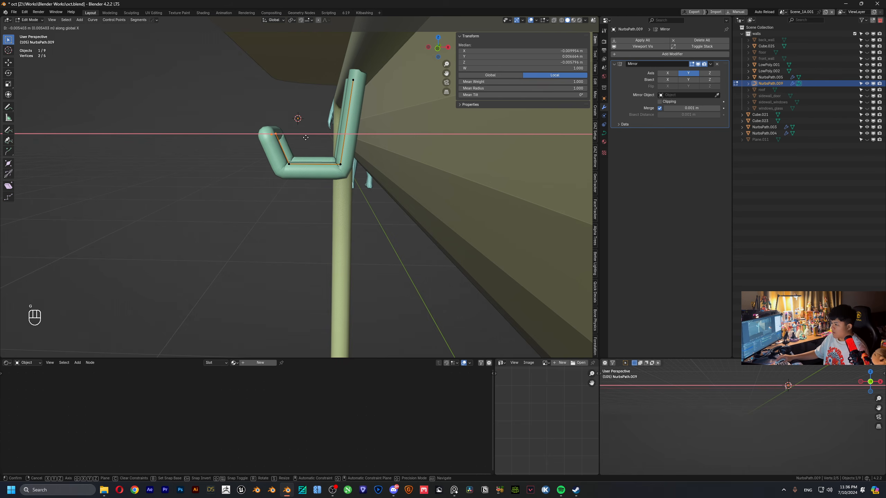
left_click(307, 137)
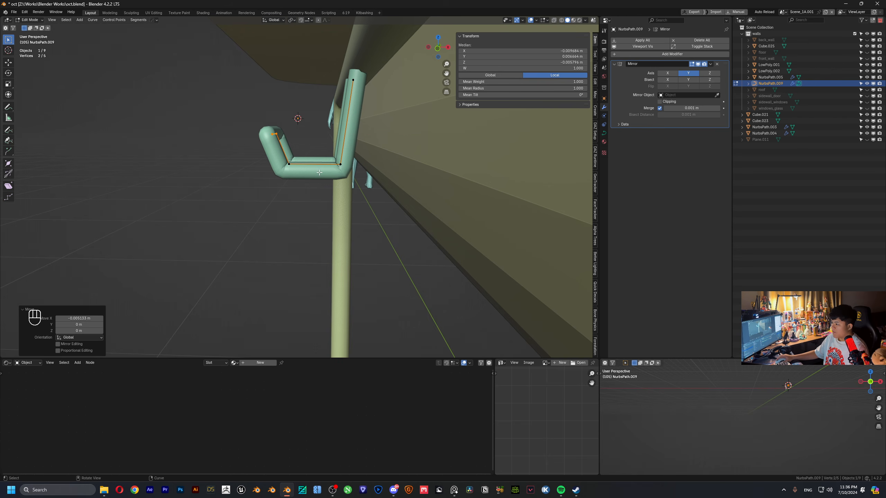
- Subdivide the segment between the hook's two lowest control points
left_click_drag(316, 173, 349, 177)
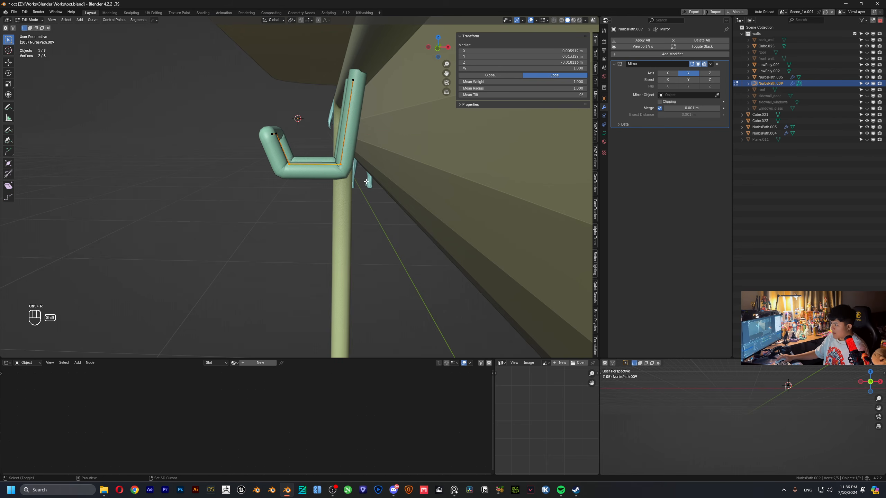
key("shift+d")
right_click(318, 172)
key("ctrl+z")
right_click(324, 174)
left_click(323, 169)
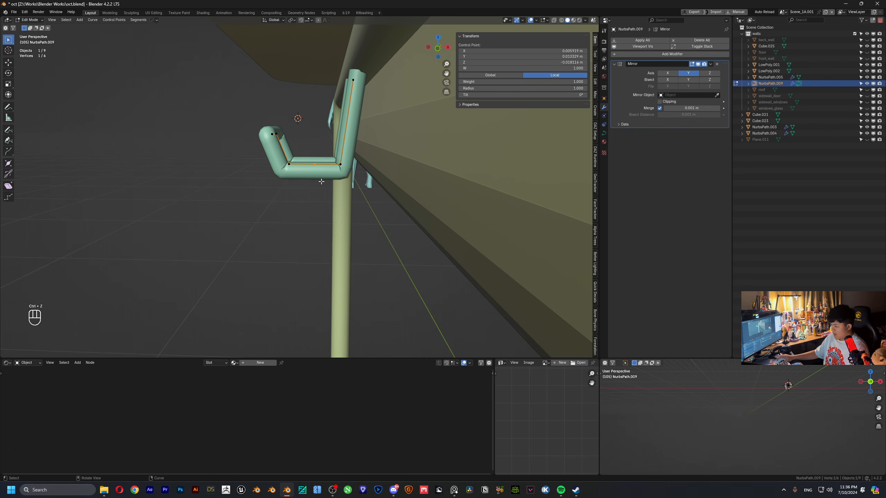
- Lower the new middle point about 0.004 m along Z to round the hook's bottom
key("g")
key("z")
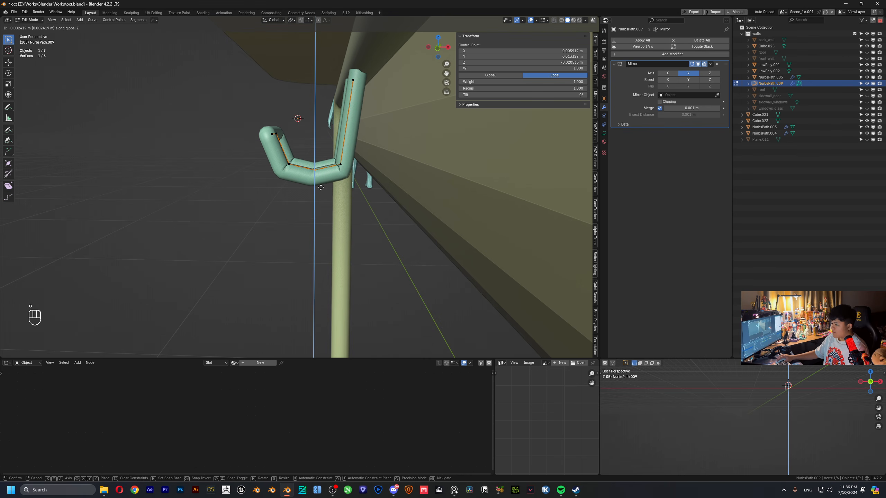
left_click(372, 193)
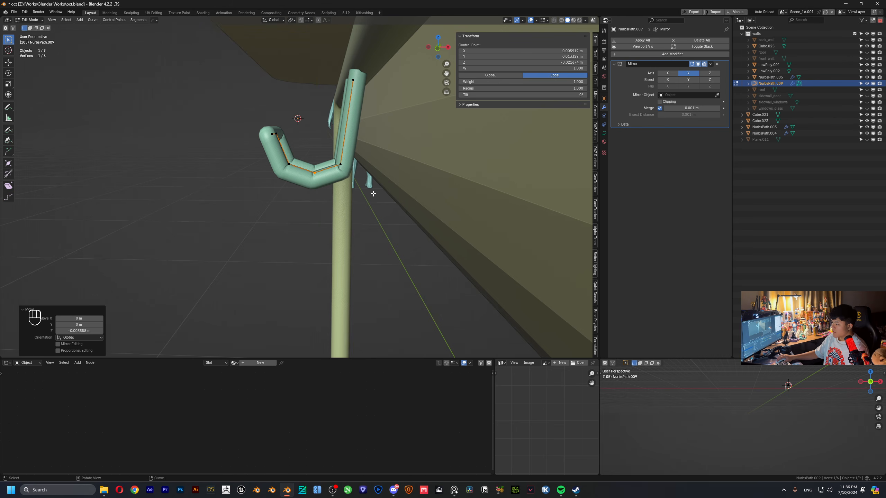
- Move the hook tip's end point at the mirror plane about 0.0047 m along Y to open a gap between the mirrored halves
middle_click_drag(384, 194, 360, 159)
middle_click_drag(314, 113, 320, 109)
left_click(349, 136)
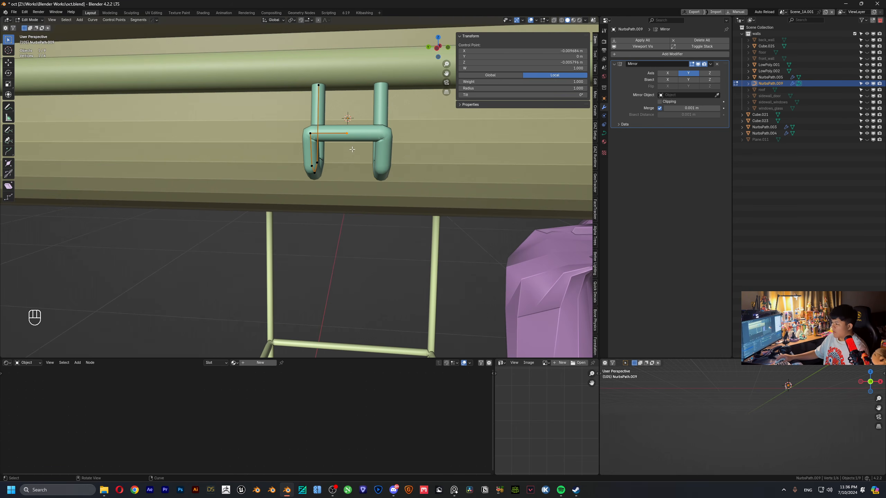
key("g")
key("y")
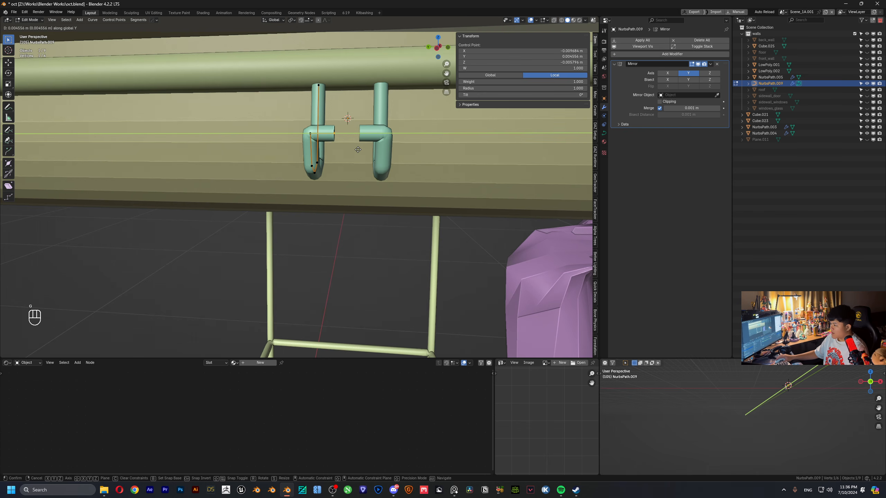
left_click(358, 149)
- Snap the 3D cursor to the hook's selected tip point and set the hook's origin to the 3D cursor
middle_click_drag(358, 149, 336, 149)
key("shift+s")
left_click(331, 173)
key("F3")
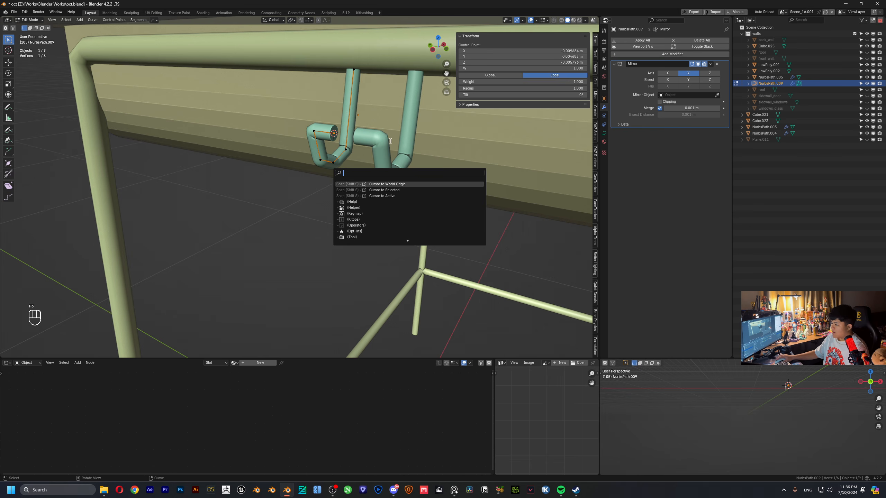
key("Escape")
key("Tab")
scroll(359, 143, "up", 3)
key("F3")
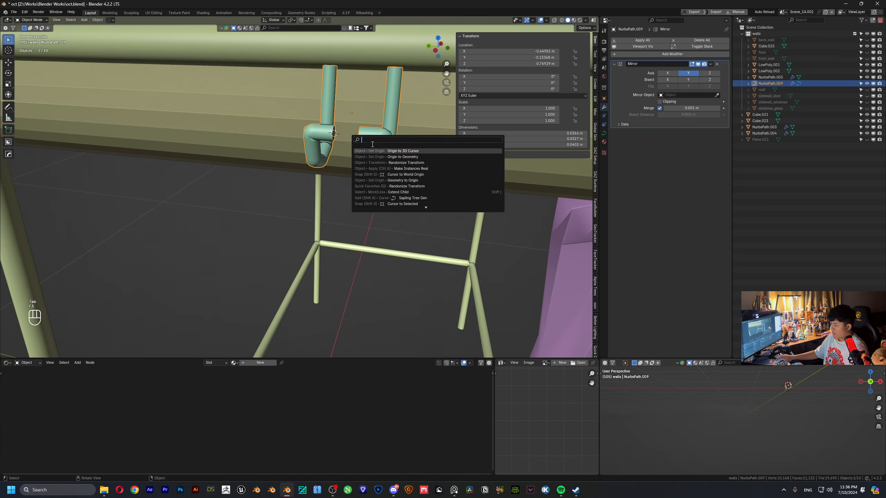
left_click(396, 151)
- Extend the hook's upper end point toward the rail of the table frame
scroll(384, 143, "down", 3)
middle_click_drag(350, 135, 314, 135)
scroll(362, 128, "up", 4)
scroll(362, 130, "down", 4)
scroll(323, 136, "up", 2)
right_click(369, 108)
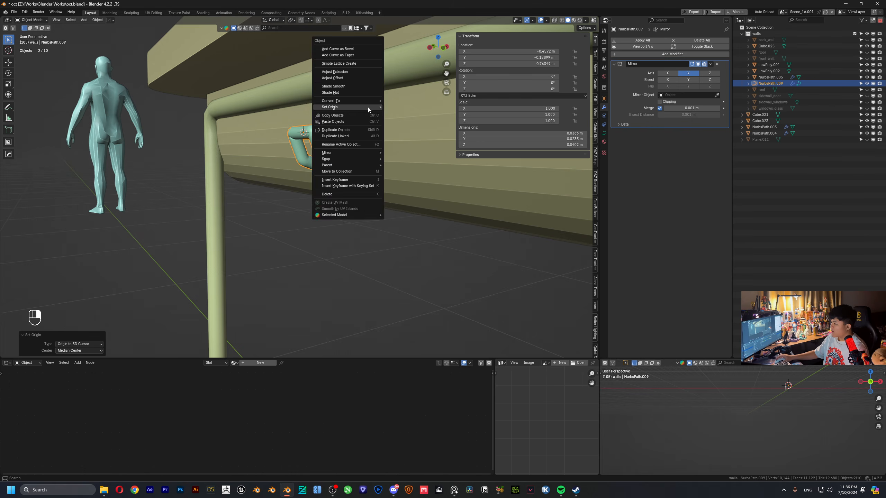
middle_click_drag(366, 111, 345, 111)
key("Tab")
middle_click_drag(362, 80, 381, 101)
key("g")
middle_click(377, 113)
left_click(380, 104)
key("g")
left_click(420, 107, "shift")
key("Tab")
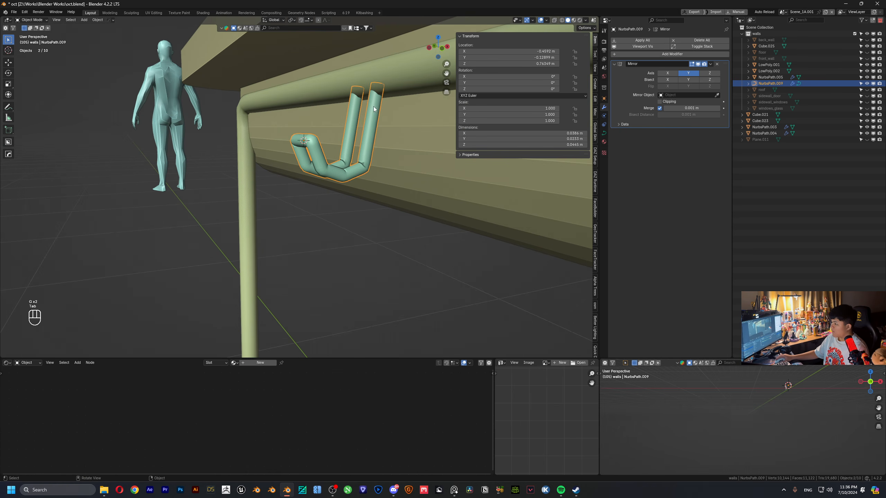
- Convert the hook curve to a mesh
right_click(374, 107)
mouse_move(372, 108)
left_click(402, 111)
- Join the hook mesh into the table's tubular frame
key("Tab")
middle_click_drag(345, 149, 316, 150)
middle_click_drag(316, 151, 378, 141, "shift")
scroll(322, 125, "up", 2)
scroll(322, 125, "down", 2)
scroll(384, 141, "down", 3)
key("Tab")
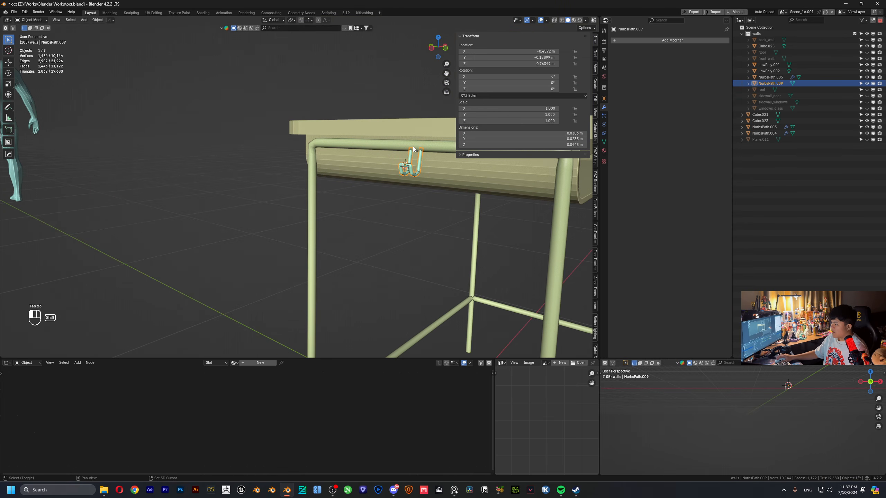
left_click(412, 147, "shift")
key("ctrl+j")
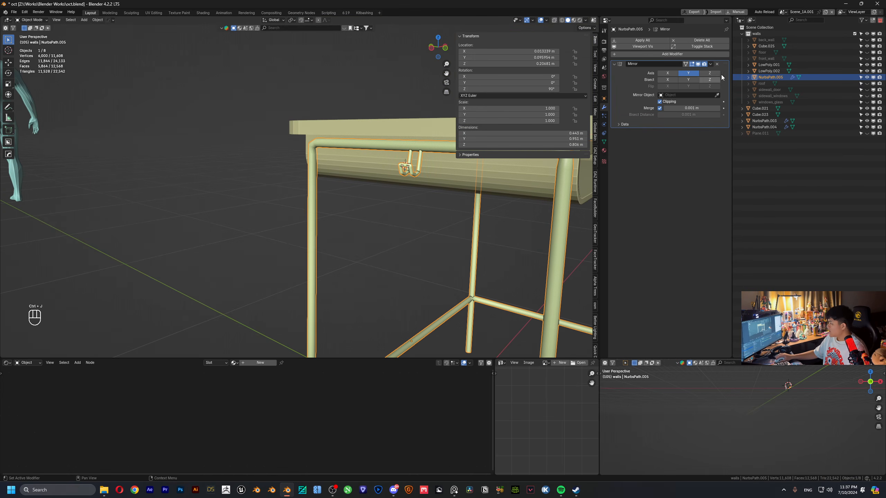
- Try applying the Mirror modifier on the joined table frame, and undo it
left_click(710, 64)
left_click(724, 71)
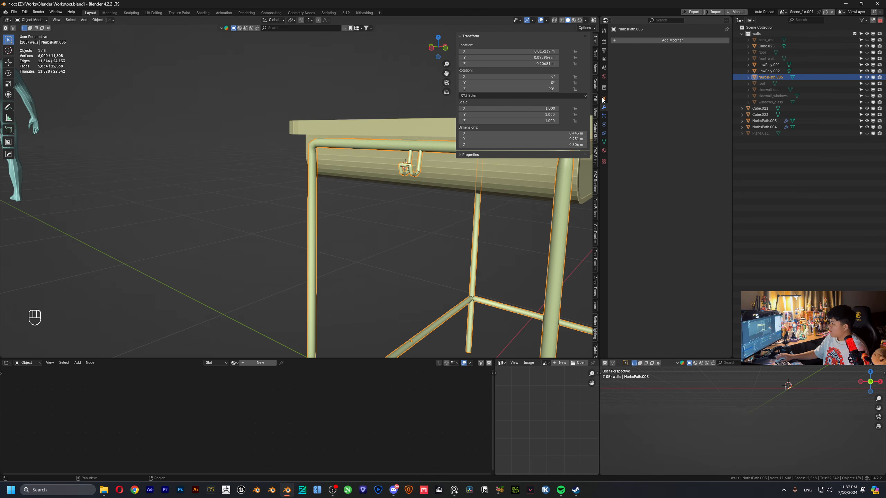
key("ctrl+z")
- Assign the existing tut_metalA material to the joined table frame and deselect it
scroll(403, 182, "down", 3)
middle_click_drag(402, 183, 366, 183)
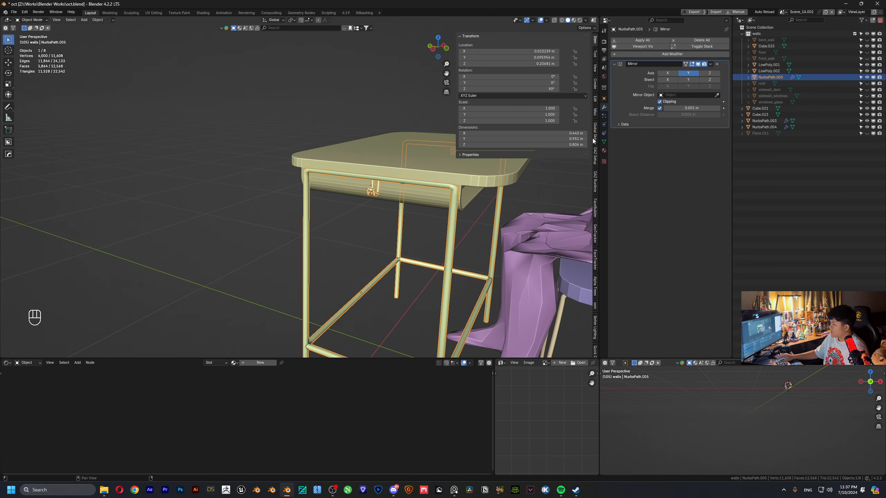
left_click(603, 150)
left_click(616, 67)
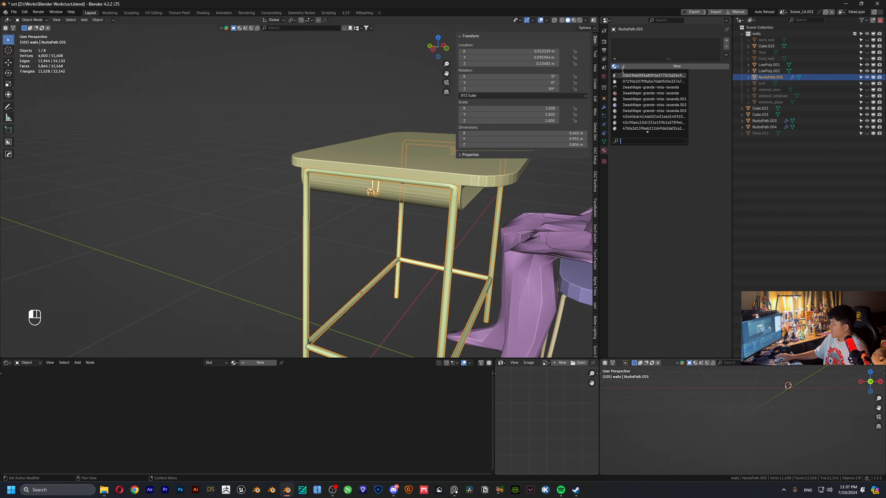
type("tut")
key("Return")
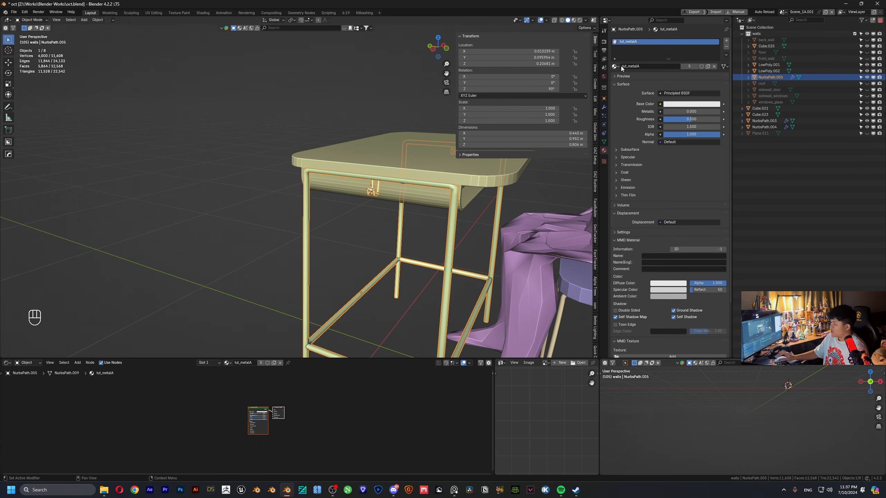
key("Tab")
key("Tab")
left_click(251, 147)
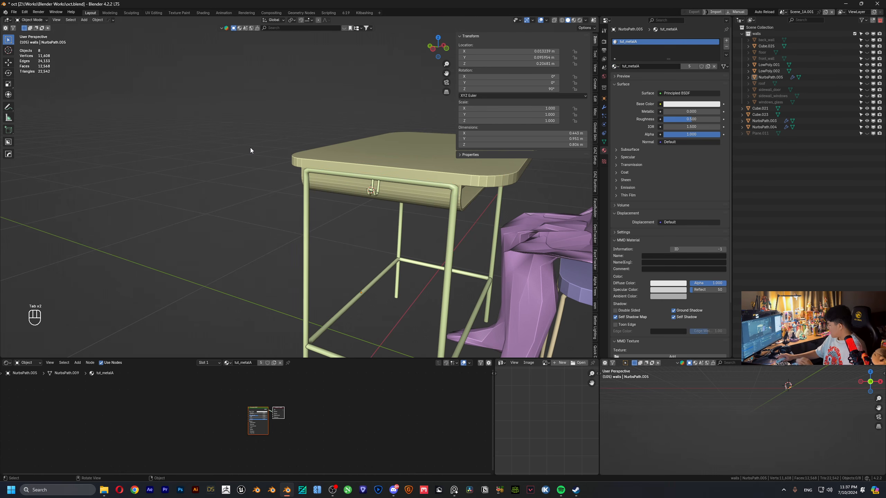
- Hide the purple seated figure so only the table and chair remain in the work area
scroll(252, 140, "down", 6)
middle_click_drag(285, 182, 365, 180)
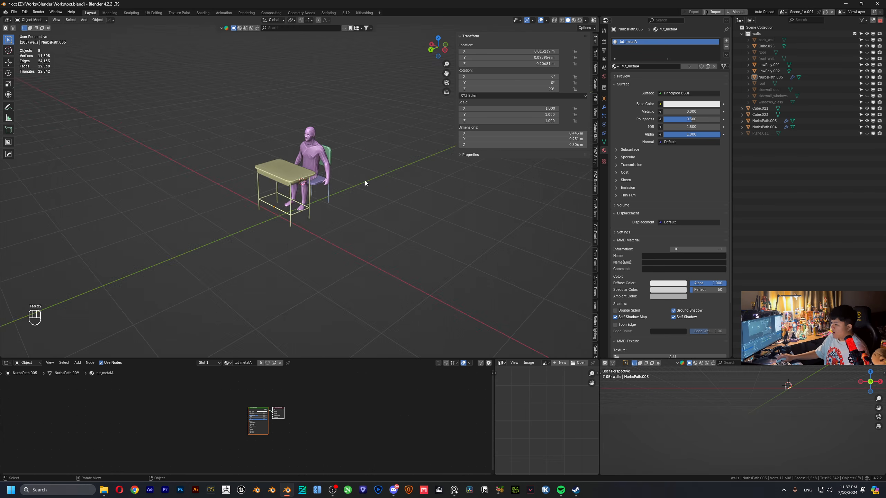
scroll(365, 180, "up", 4)
middle_click_drag(313, 140, 295, 201, "shift")
scroll(384, 209, "down", 7)
scroll(328, 210, "up", 5)
scroll(350, 216, "down", 3)
middle_click_drag(309, 162, 330, 169)
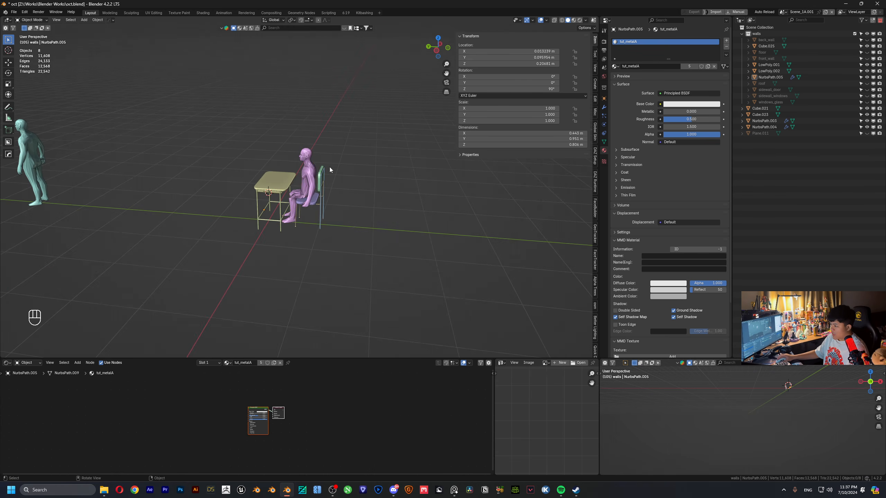
left_click(308, 176)
scroll(313, 184, "up", 3)
key("h")
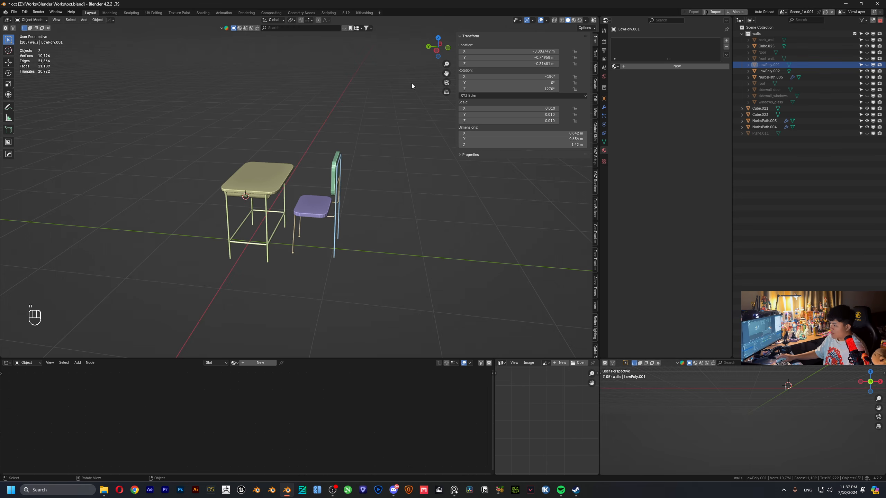
- Select all four chair parts in the left orthographic view and move them to a new collection named chair
left_click(436, 51)
left_click_drag(368, 128, 306, 286)
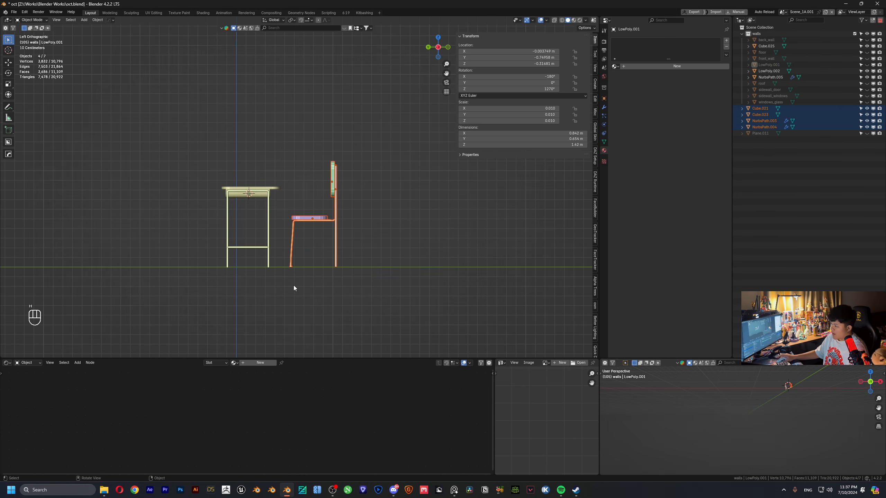
key("m")
left_click(294, 286)
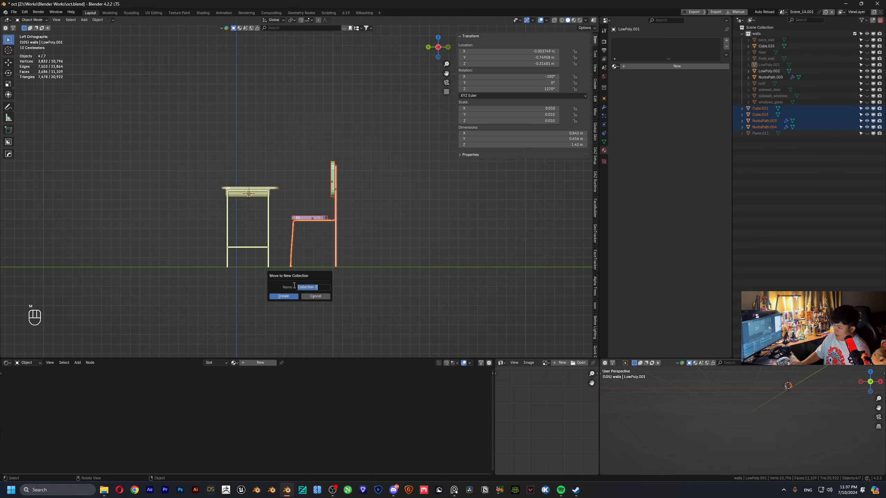
key("Return")
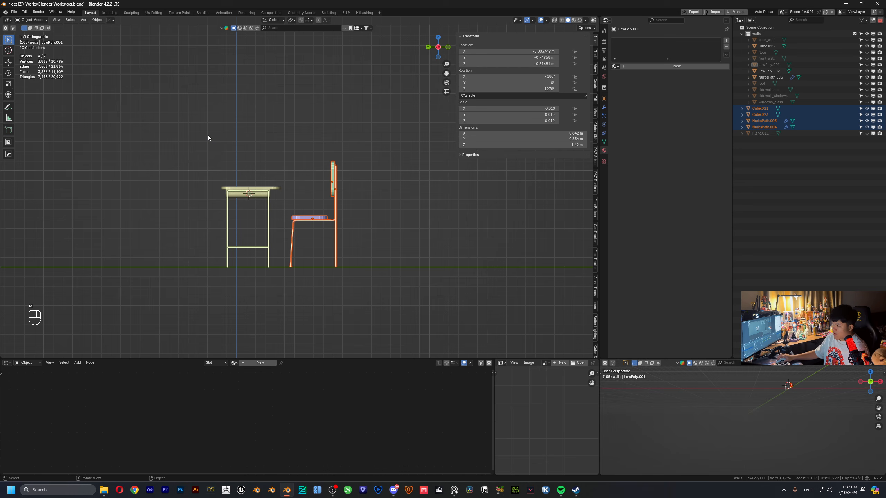
key("m")
left_click(307, 220)
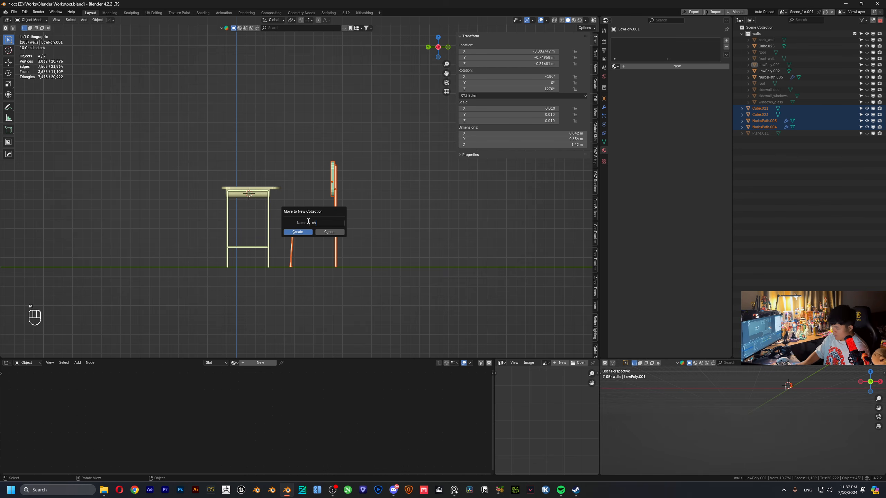
key("Return")
- Select the tabletop and table frame and move them to a new collection named table
left_click_drag(161, 145, 279, 318)
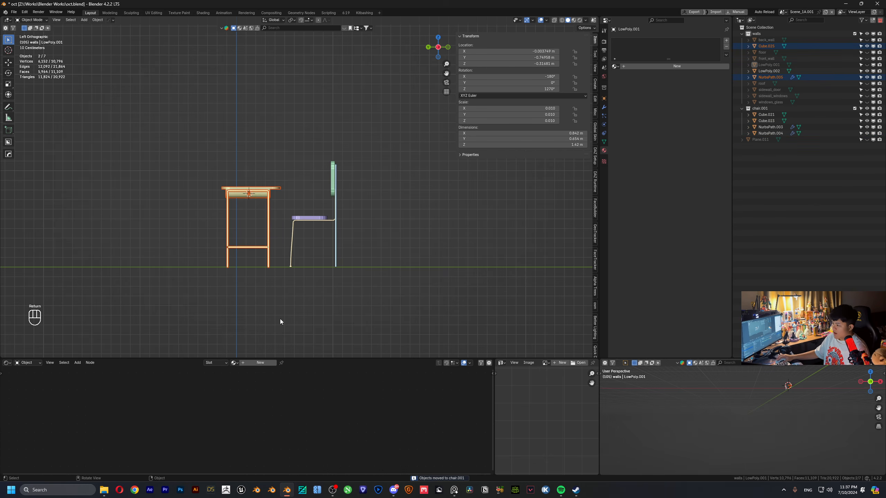
key("m")
left_click(255, 263)
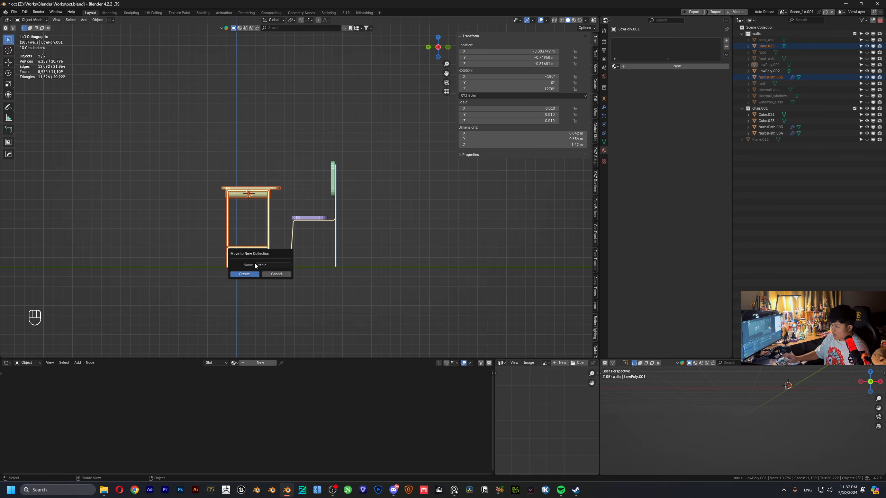
key("Return")
- Edit the table frame mesh and select the lowest vertices of its front and back legs
left_click(266, 191)
scroll(268, 196, "up", 3)
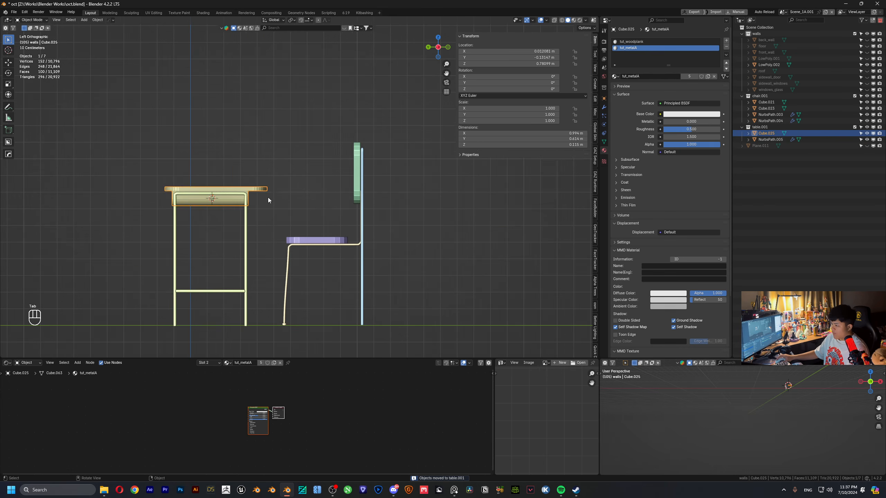
key("Tab")
key("Tab")
left_click(247, 216)
key("Tab")
scroll(216, 254, "up", 2)
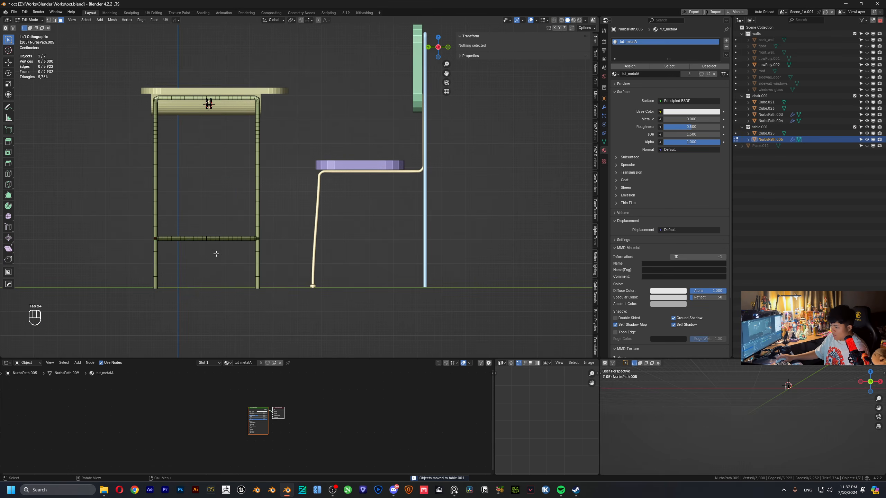
left_click_drag(147, 297, 190, 299)
left_click(191, 298)
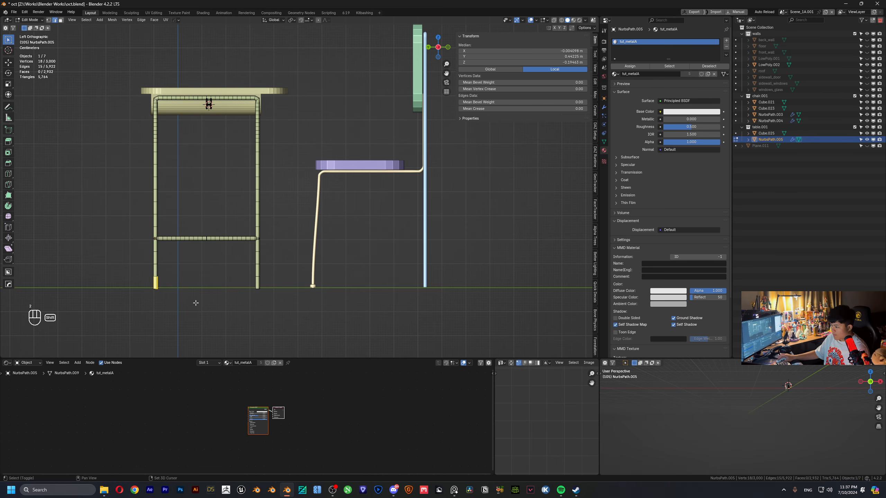
left_click(177, 301)
scroll(177, 300, "up", 8)
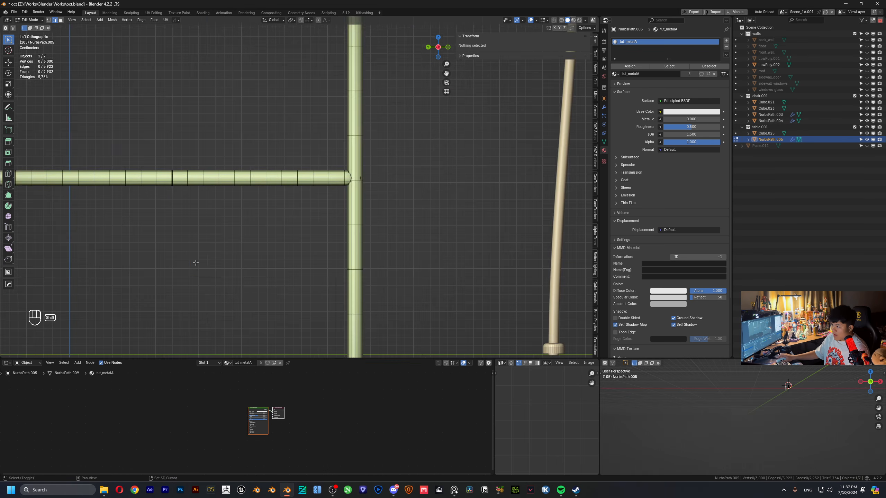
left_click_drag(97, 258, 237, 301, "shift")
scroll(458, 277, "down", 8)
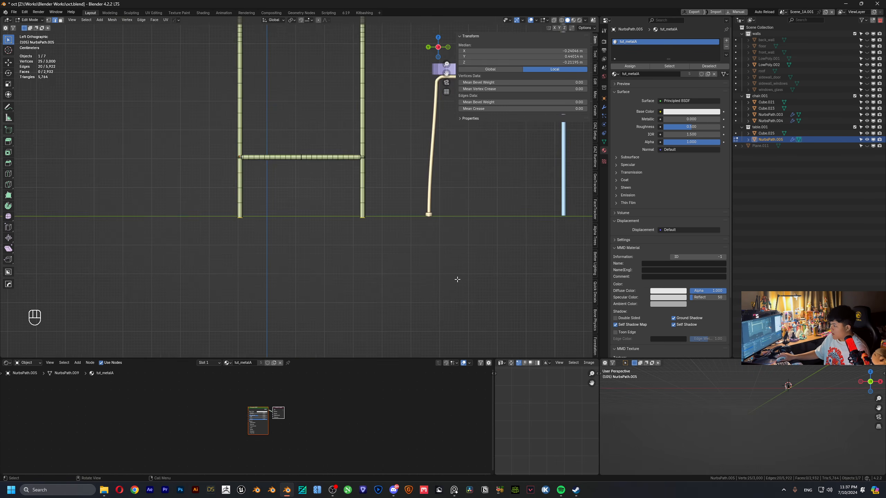
- Splay the table legs by scaling their bottom ends about 1.17 along Y with smooth proportional editing
middle_click_drag(365, 193, 372, 194, "shift")
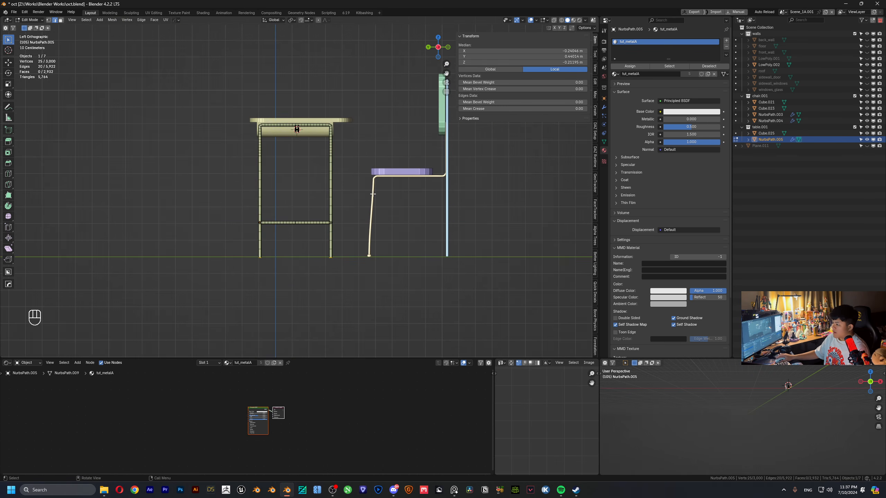
left_click(318, 20)
key("s")
right_click(492, 200)
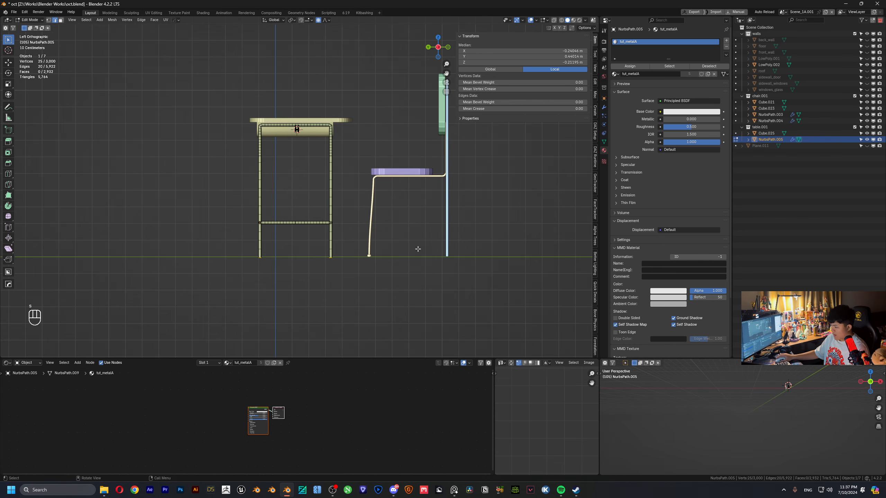
key("s")
key("y")
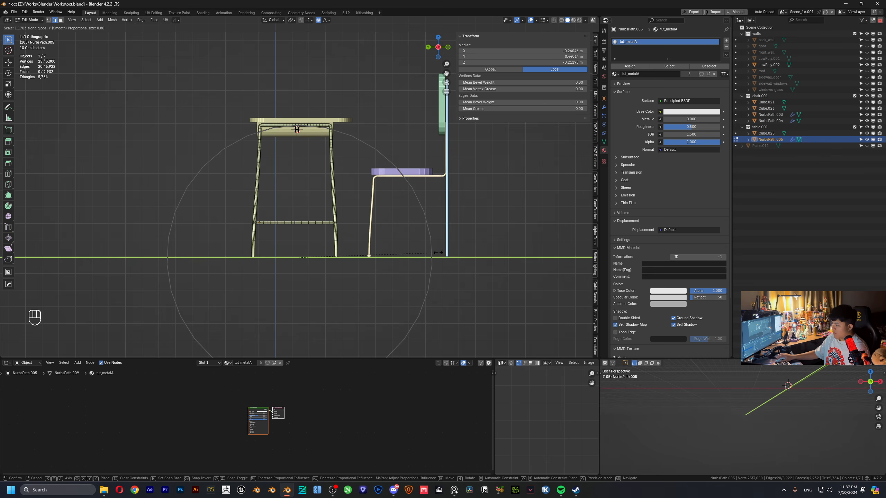
left_click(439, 252)
key("Tab")
- Collapse the chair.001 and table.001 collections and exclude both from the view layer
middle_click_drag(359, 232, 299, 191)
scroll(290, 213, "down", 3)
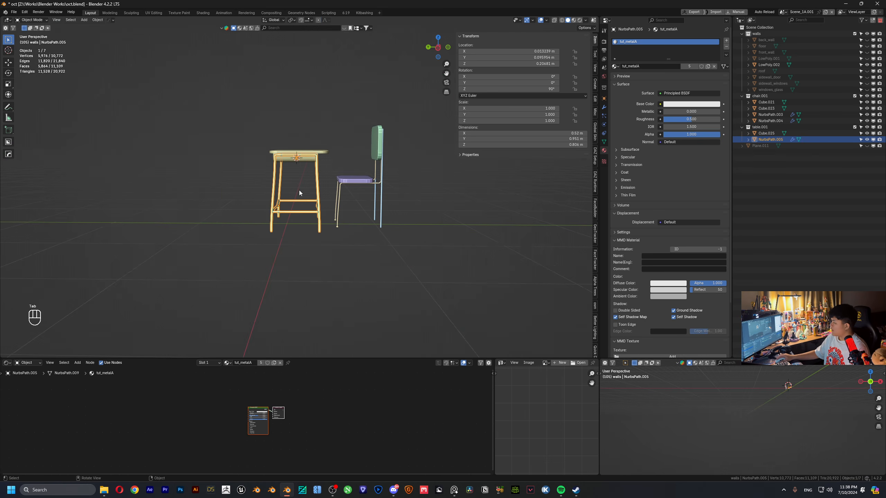
left_click_drag(255, 119, 307, 217)
scroll(312, 212, "up", 3)
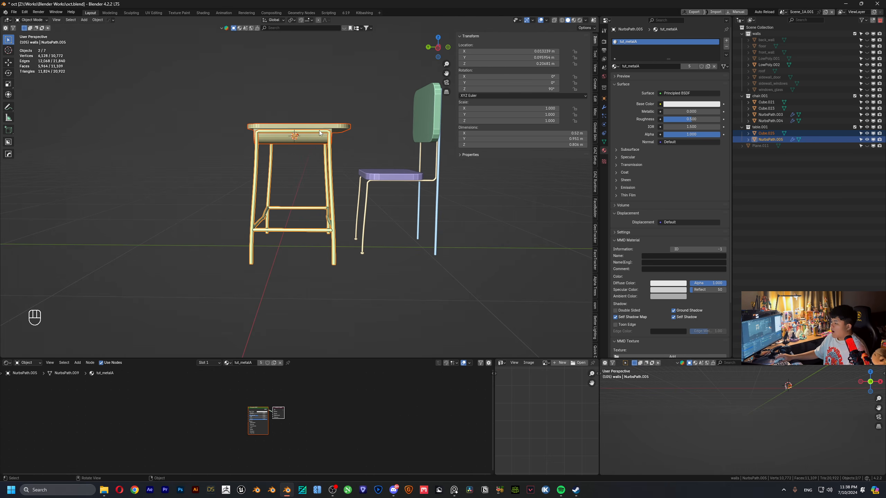
left_click(742, 96)
left_click(743, 107)
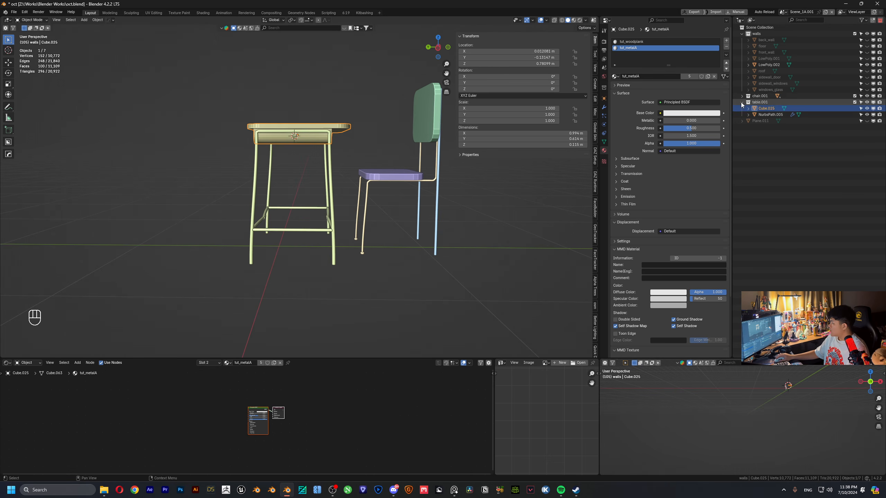
left_click(742, 102)
left_click(855, 95)
left_click(855, 102)
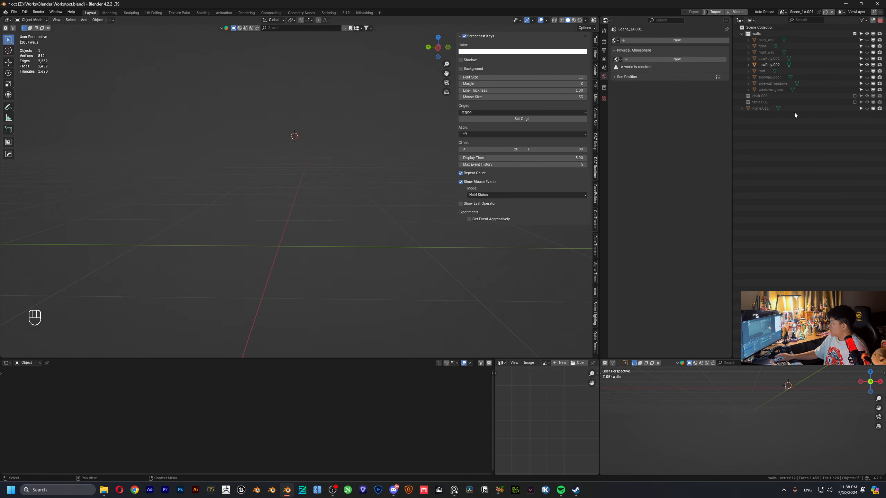
- Unhide all the hidden objects in the walls collection, from back_wall down to windows_glass
left_click(818, 109)
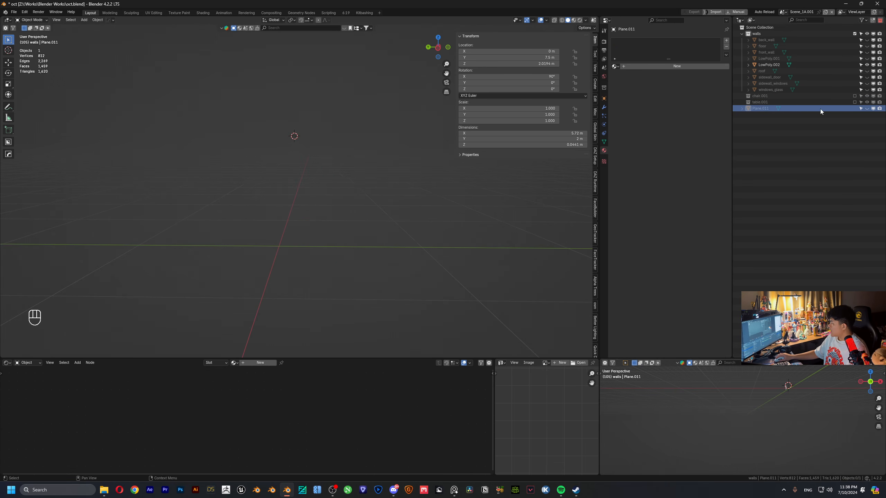
left_click(869, 109)
middle_click_drag(364, 158, 337, 172)
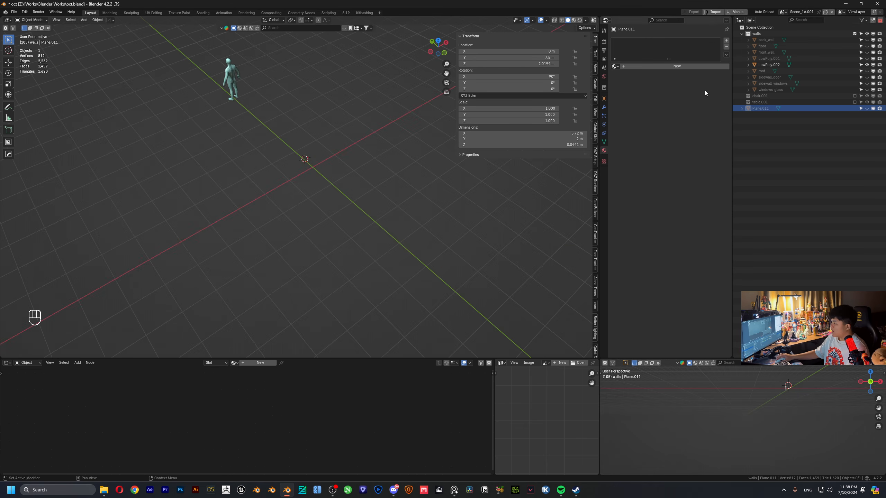
left_click_drag(868, 40, 867, 90)
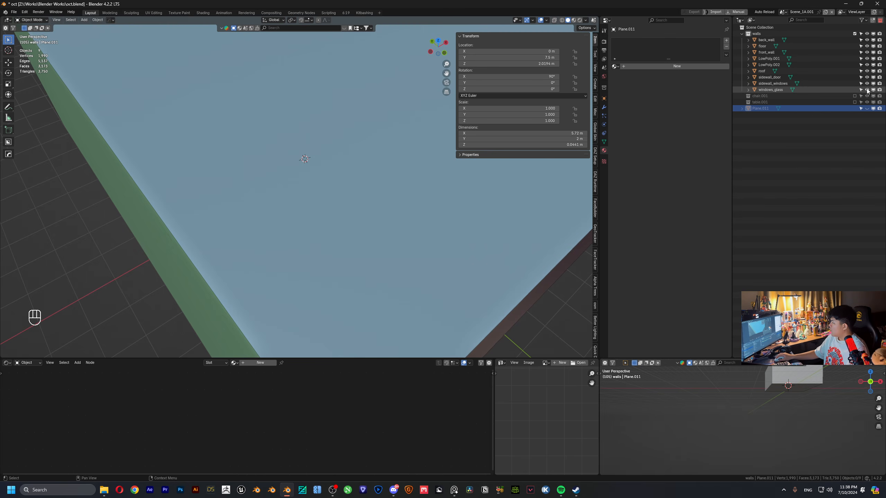
- Hide the windows_glass, sidewall_windows and sidewall_door objects to open up the side of the room
middle_click_drag(405, 136, 298, 125)
scroll(336, 157, "down", 5)
left_click(274, 156)
key("h")
left_click(304, 153)
key("h")
left_click(309, 157)
key("h")
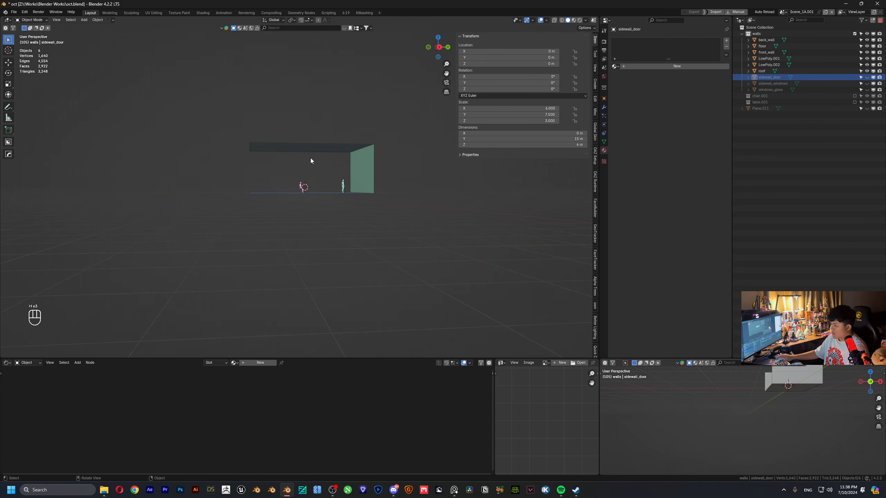
- Hide the roof and the front_wall so the floor can be reached from above
left_click(313, 148)
key("h")
left_click(368, 165)
key("h")
middle_click_drag(368, 165, 424, 199)
scroll(351, 233, "up", 5)
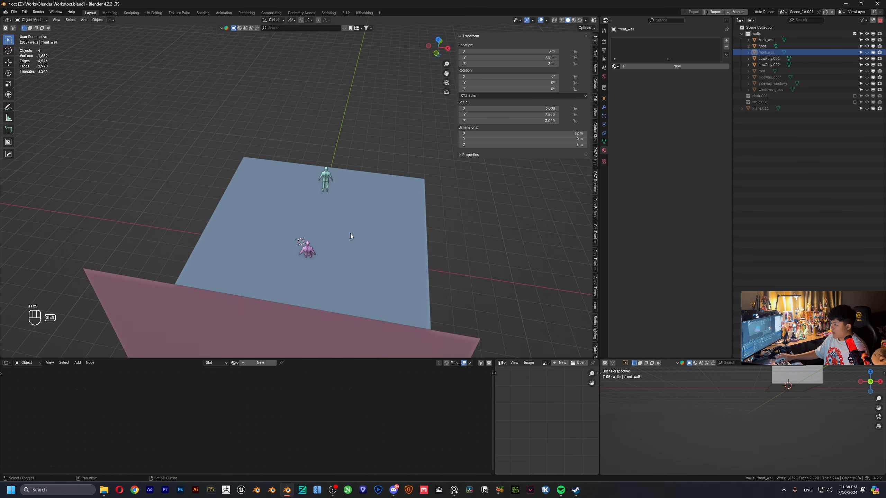
- Delete the seated LowPoly.001 figure near the middle of the floor and close the transform sidebar
scroll(350, 233, "down", 3, "shift")
left_click(319, 256)
middle_click_drag(299, 229, 335, 188)
left_click(335, 192)
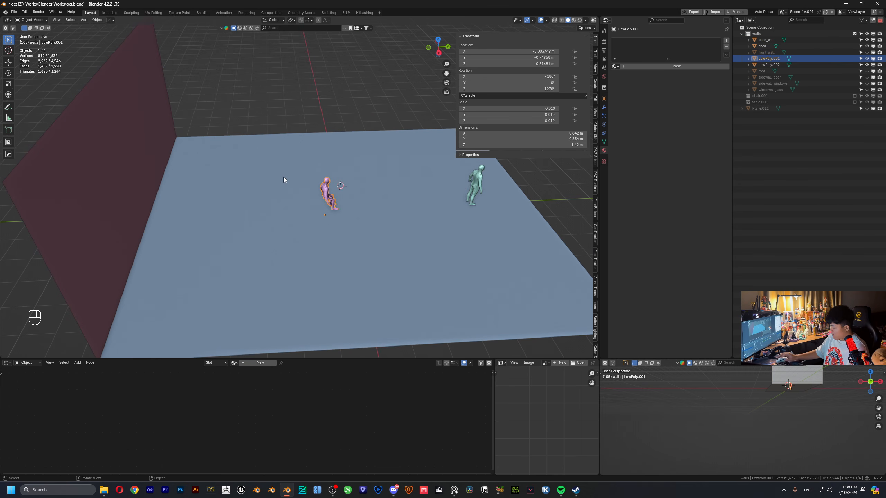
key("Delete")
scroll(326, 168, "down", 3)
key("n")
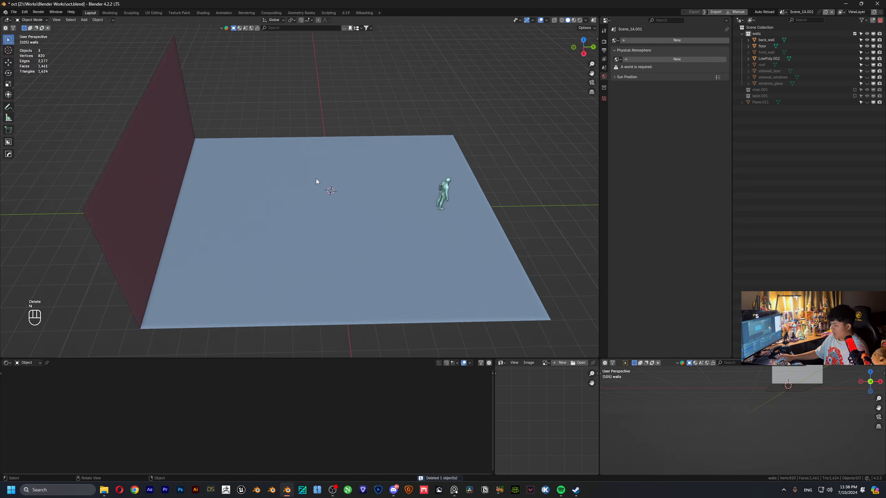
- Place the 3D cursor on the floor near the middle of the room
scroll(449, 175, "up", 2)
scroll(325, 172, "down", 3)
middle_click_drag(325, 171, 296, 181)
scroll(307, 182, "up", 3)
right_click(306, 182, "shift")
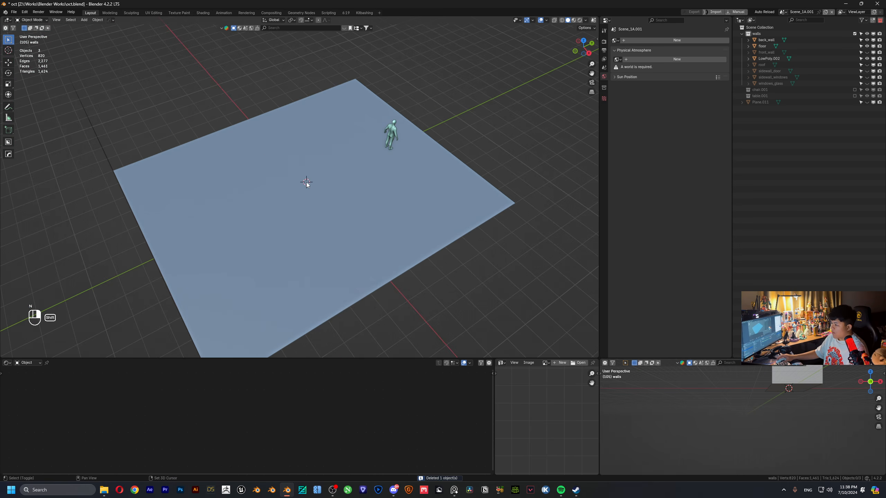
- Add a collection instance of the chair collection at the 3D cursor
key("shift+a")
middle_click_drag(378, 188, 328, 154)
key("shift+a")
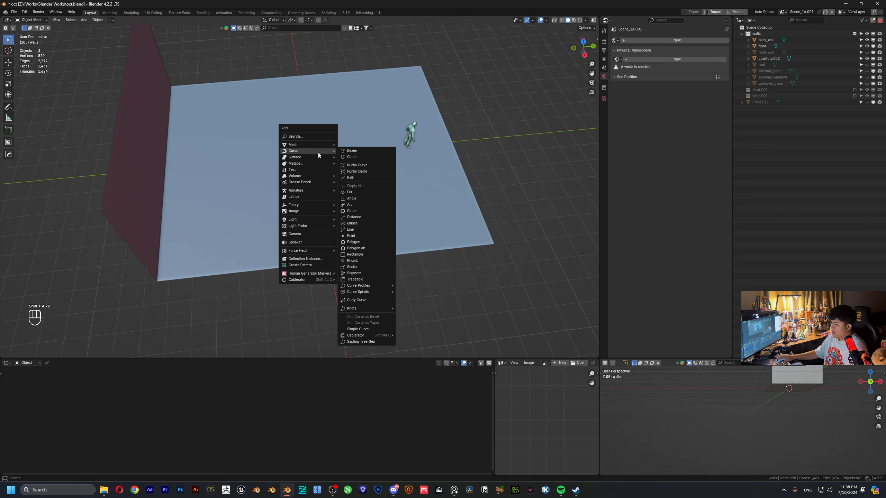
left_click(331, 259)
type("cha")
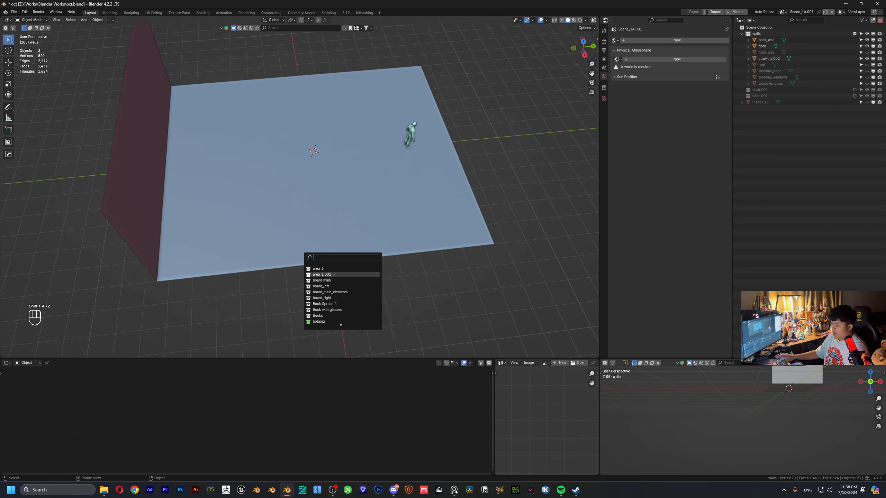
key("Return")
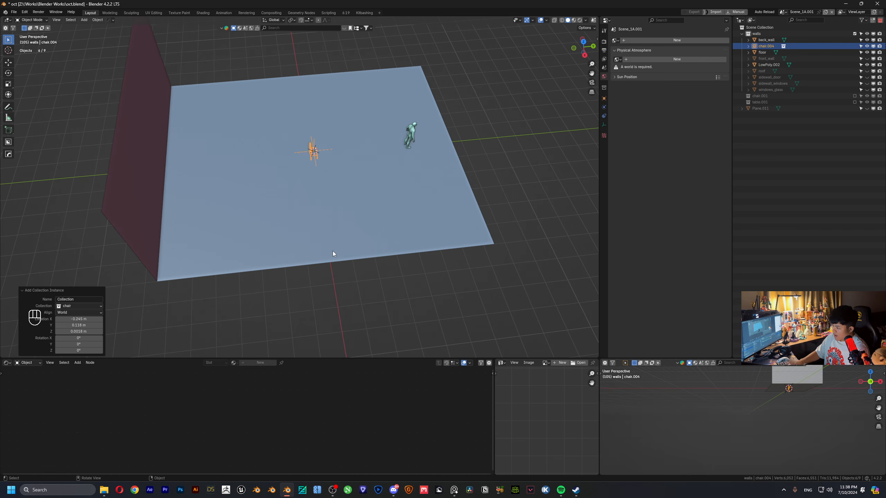
- Add a collection instance of table at the 3D cursor and move both instances from walls into the Scene Collection
key("shift+a")
left_click(331, 198)
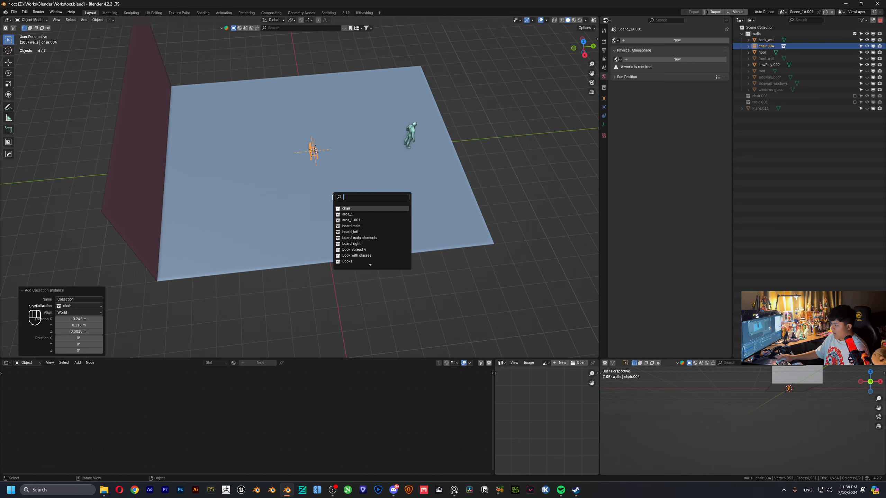
type("tab")
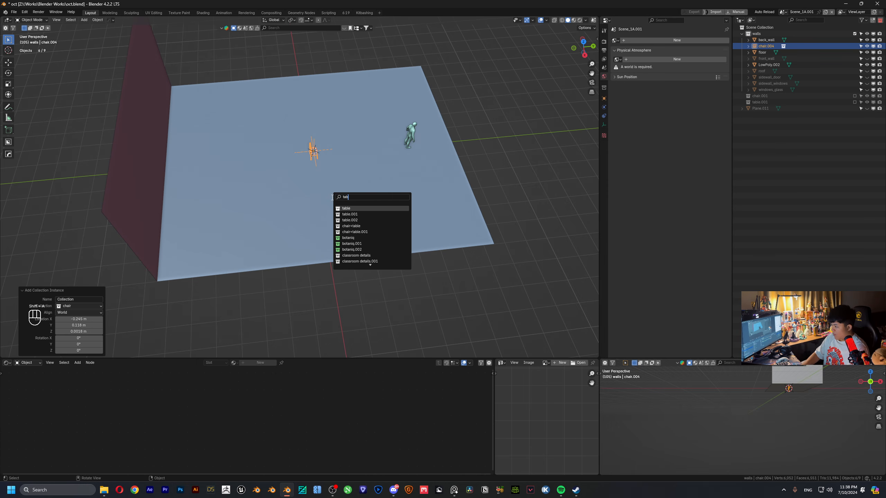
key("Return")
key("KP_Decimal")
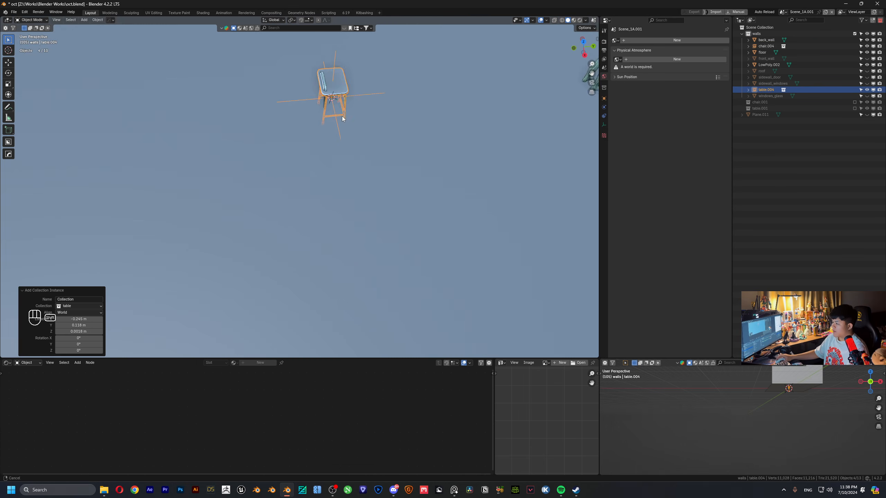
left_click_drag(766, 90, 760, 27)
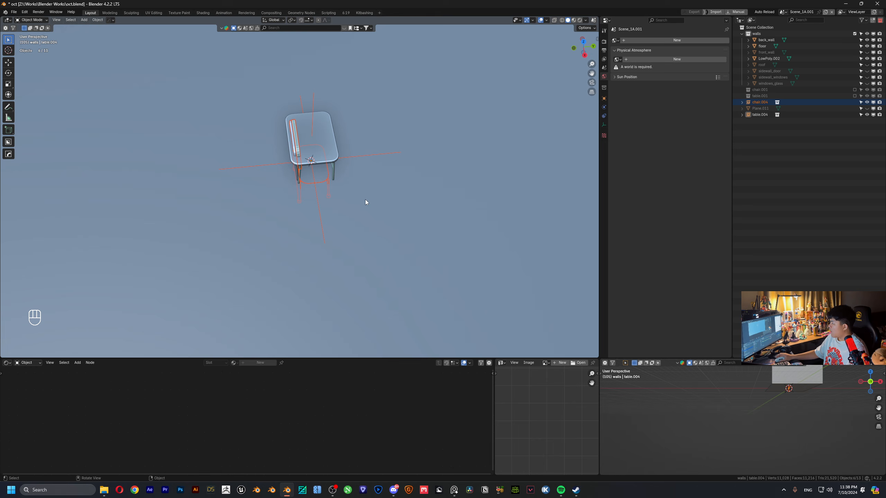
- Move the chair instance about -0.33 m along Y so it stands behind the table
left_click(298, 150)
key("g")
key("y")
key("x")
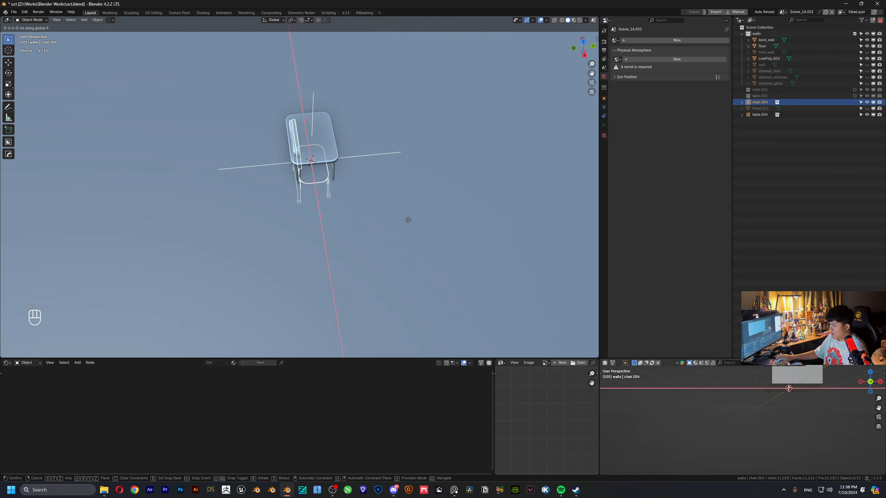
key("y")
left_click(390, 213)
middle_click_drag(390, 214, 337, 147)
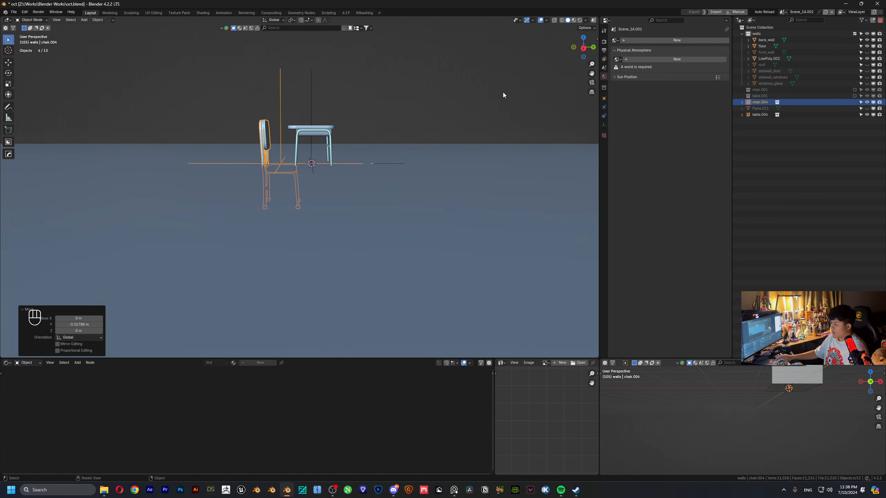
- Select the chair and table instances in the right orthographic view and try to move only their origins along Z
left_click(585, 49)
scroll(370, 173, "up", 4)
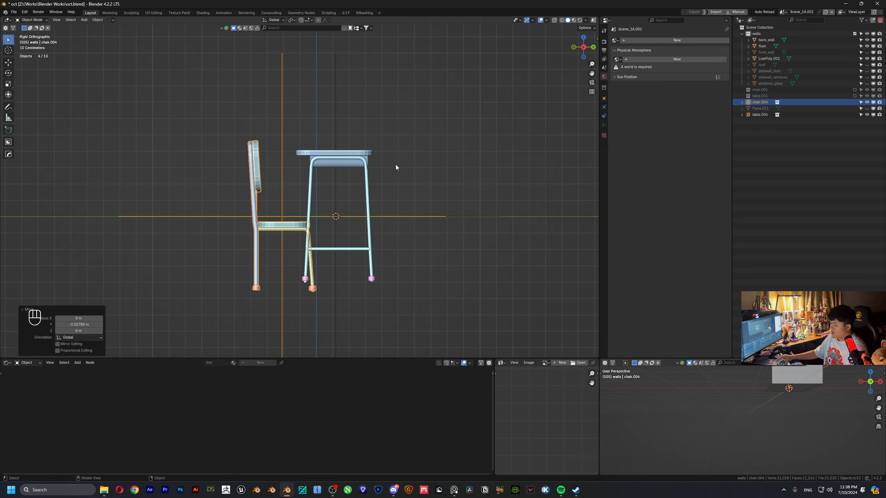
left_click_drag(128, 111, 474, 119)
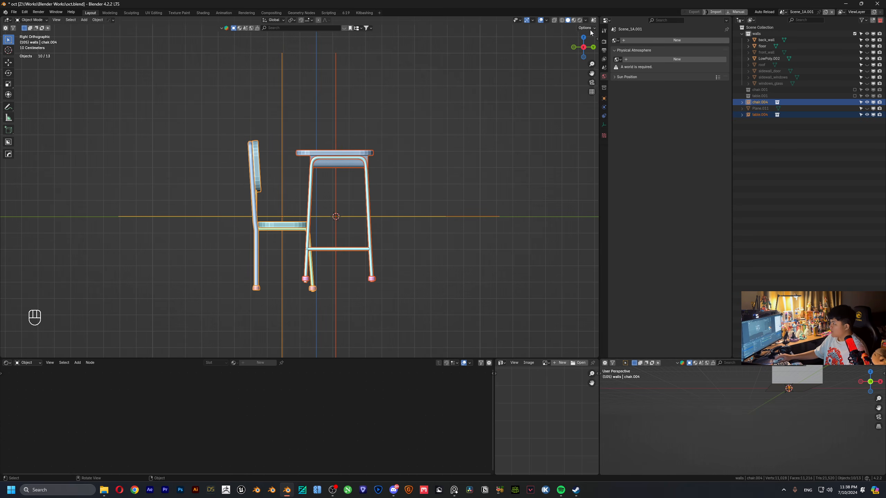
left_click(590, 46)
key("g")
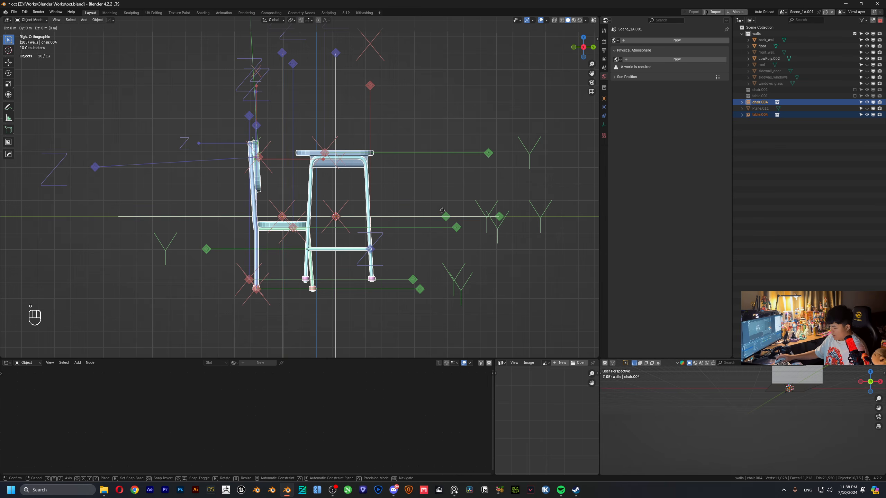
right_click(428, 191)
key("g")
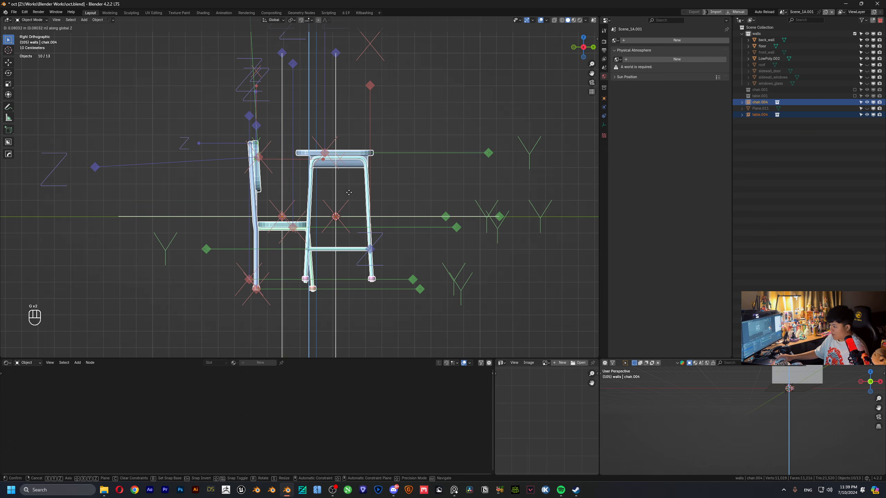
left_click(348, 160)
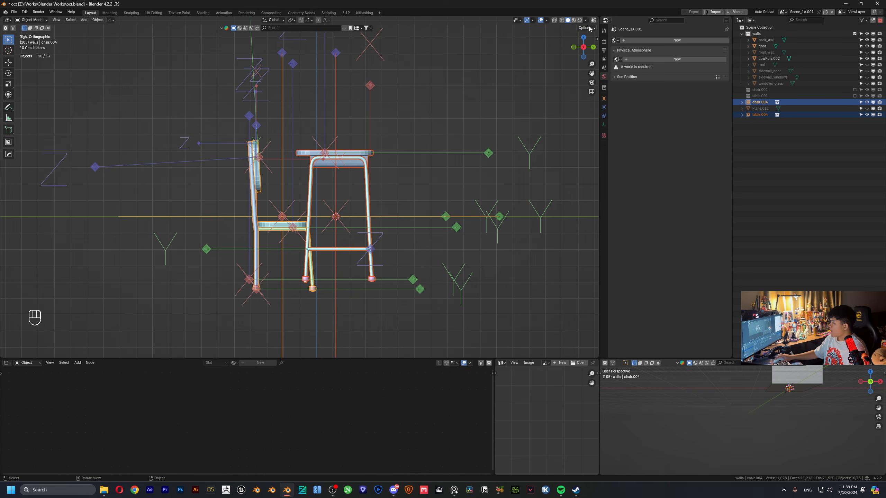
- Try to move only the origin of the table instance, checking its object properties and its instanced collection
left_click(587, 28)
left_click(340, 163)
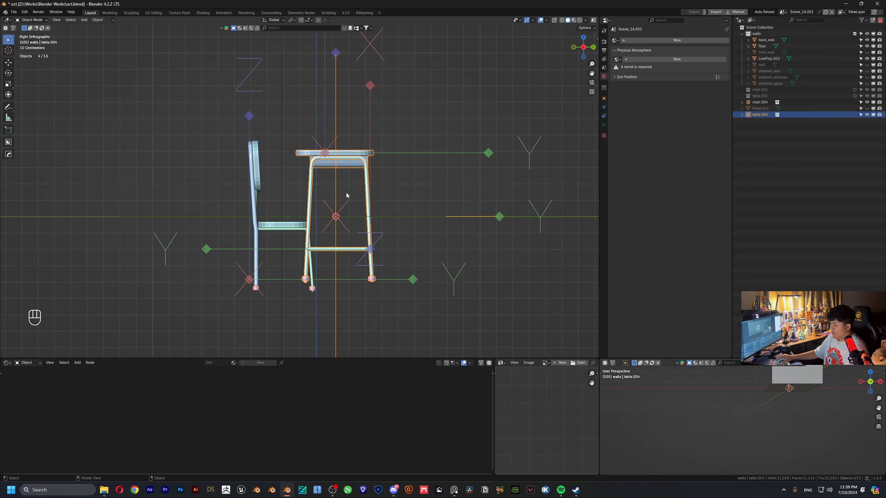
key("g")
left_click(417, 80)
left_click(604, 98)
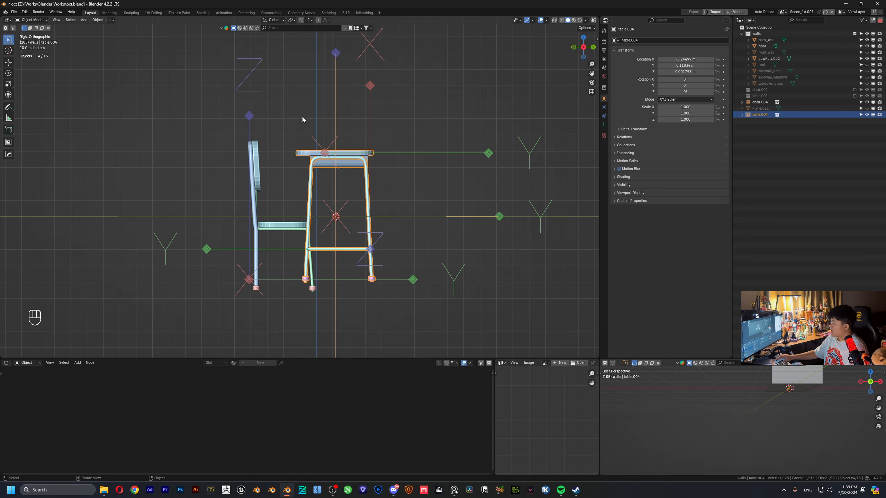
left_click(742, 115)
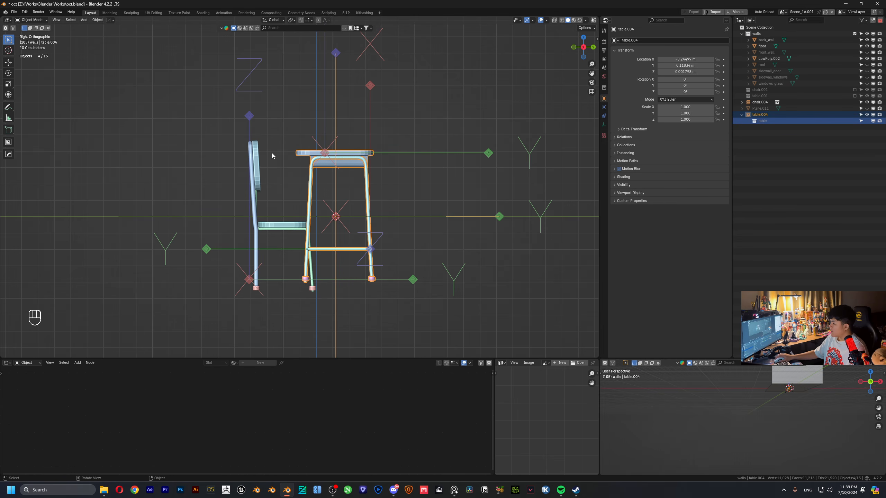
key("g")
right_click(434, 109)
middle_click_drag(391, 112, 222, 170)
scroll(328, 129, "down", 6)
scroll(348, 151, "up", 7)
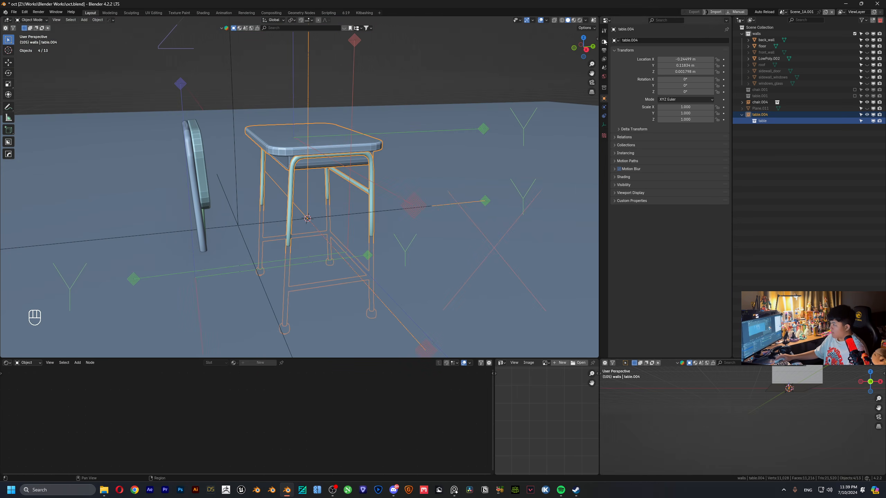
- Select both the table and chair instances in the right orthographic view and retry shifting their origins along Z
left_click(586, 49)
left_click_drag(195, 148, 237, 153, "shift")
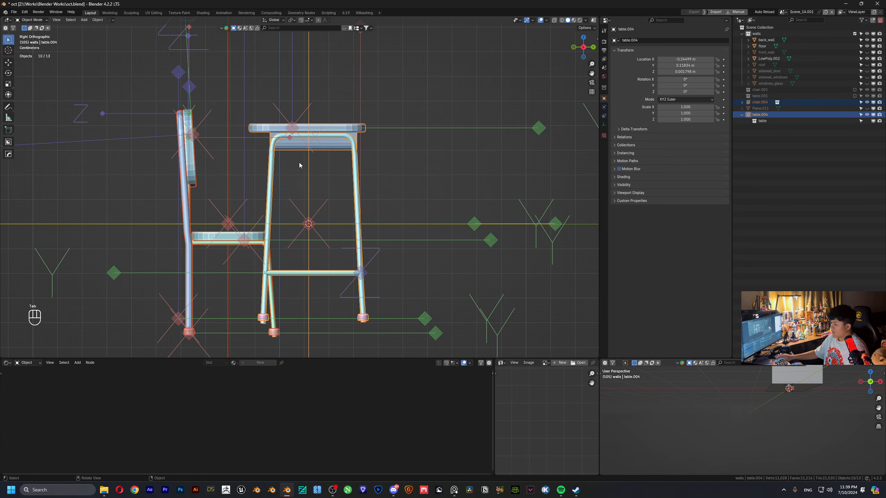
key("g")
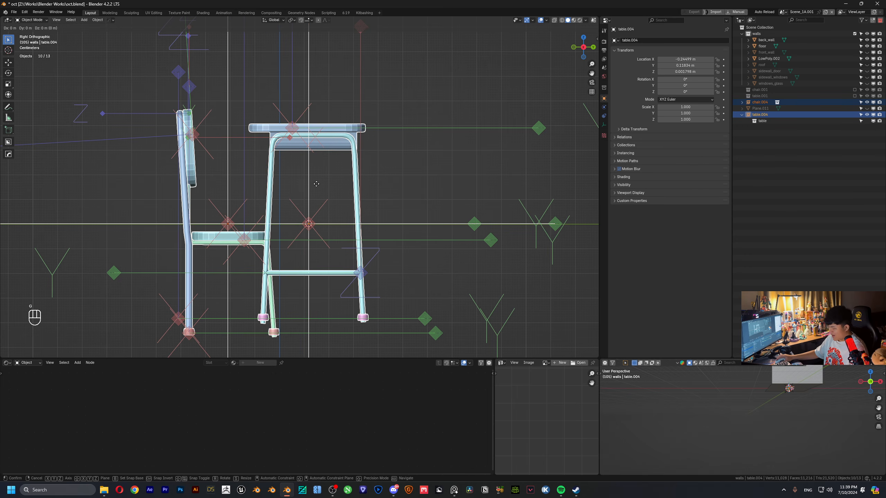
key("z")
left_click(315, 88)
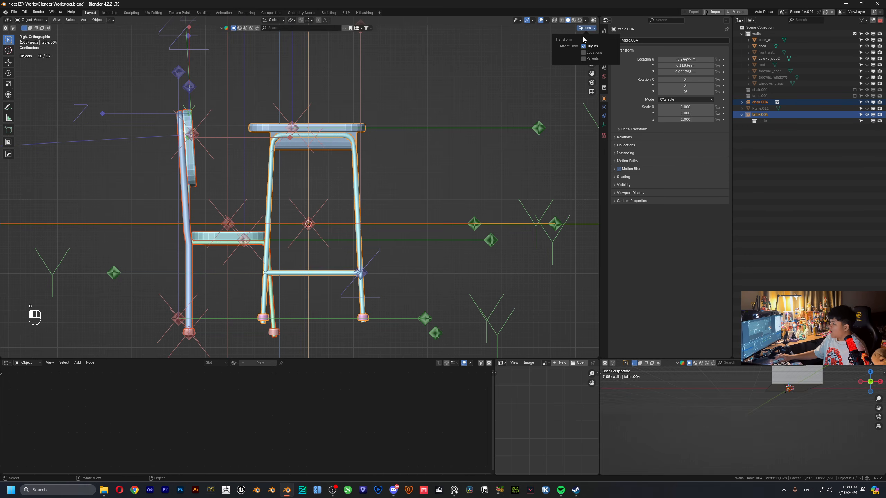
left_click(584, 46)
key("g")
key("x")
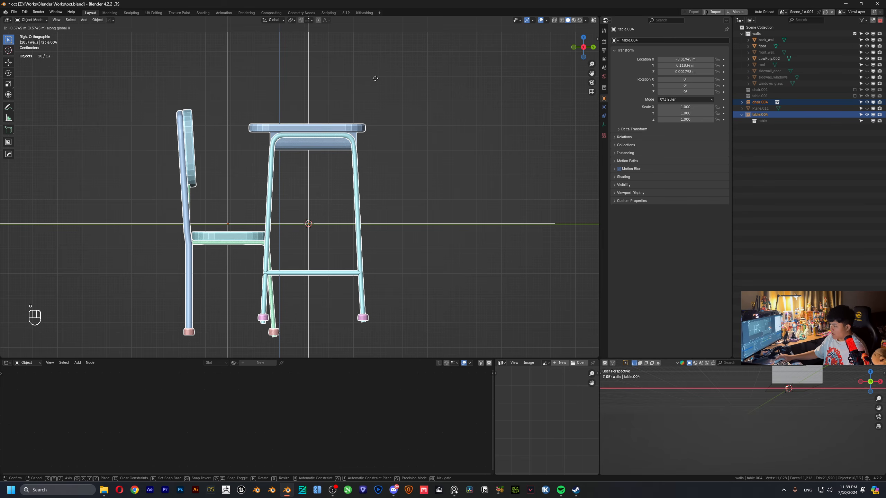
key("z")
key("Escape")
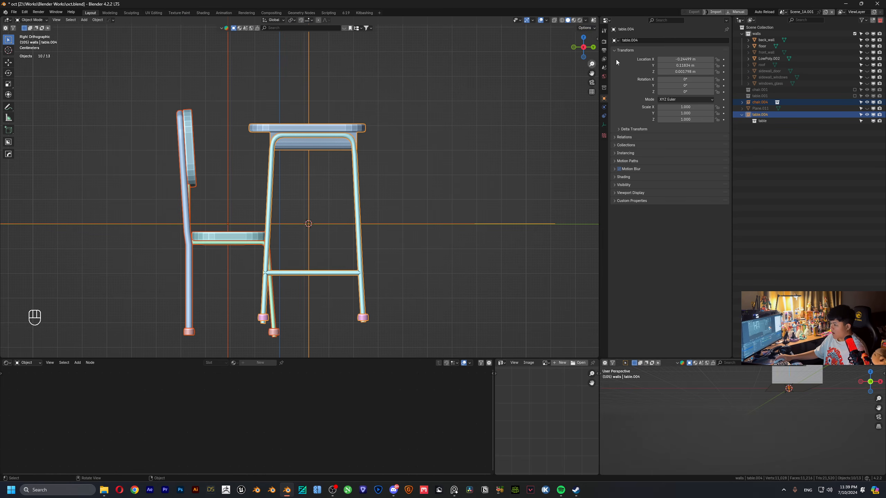
- Re-enable Affect Only Origins and try once more to shift the origins of both instances along Z
left_click(585, 28)
left_click(585, 45)
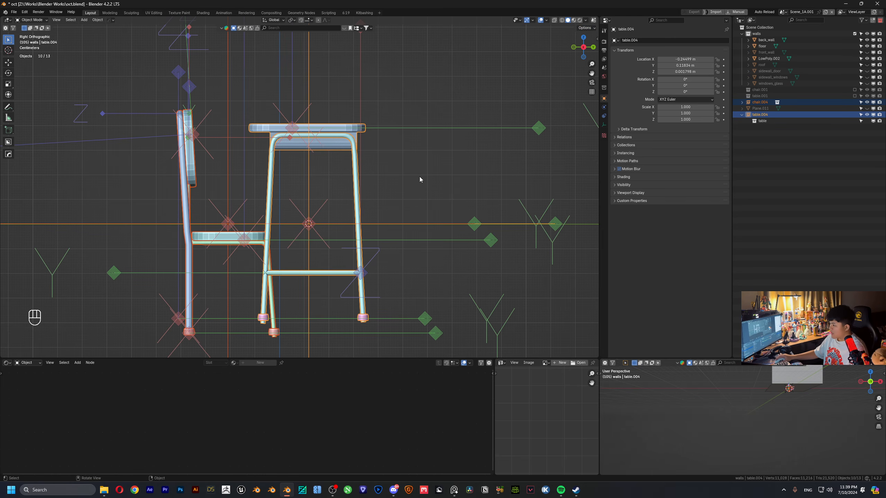
key("g")
key("z")
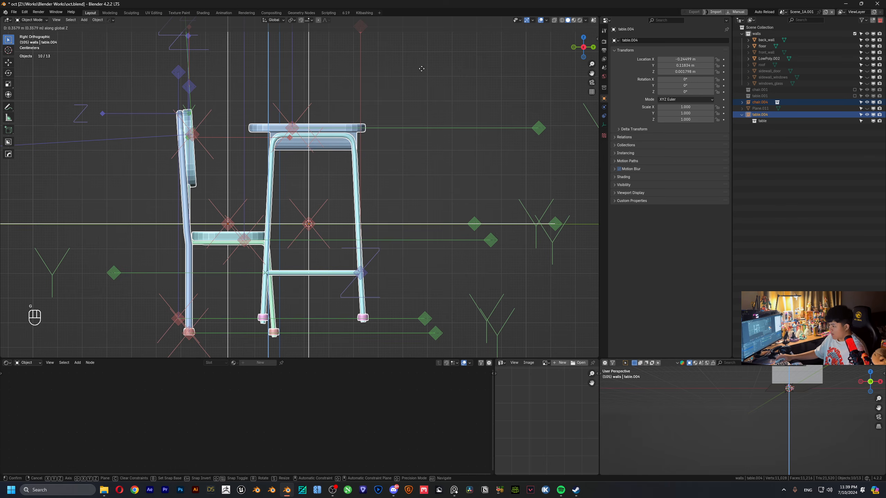
key("Escape")
- Turn off Affect Only Origins and raise the chair and table instances together along Z by about 0.44 m
left_click(590, 29)
left_click(584, 45)
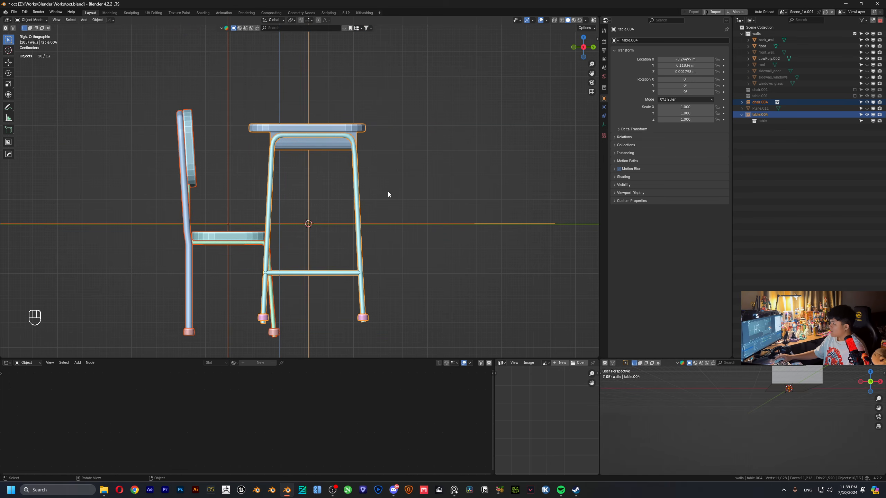
key("g")
key("z")
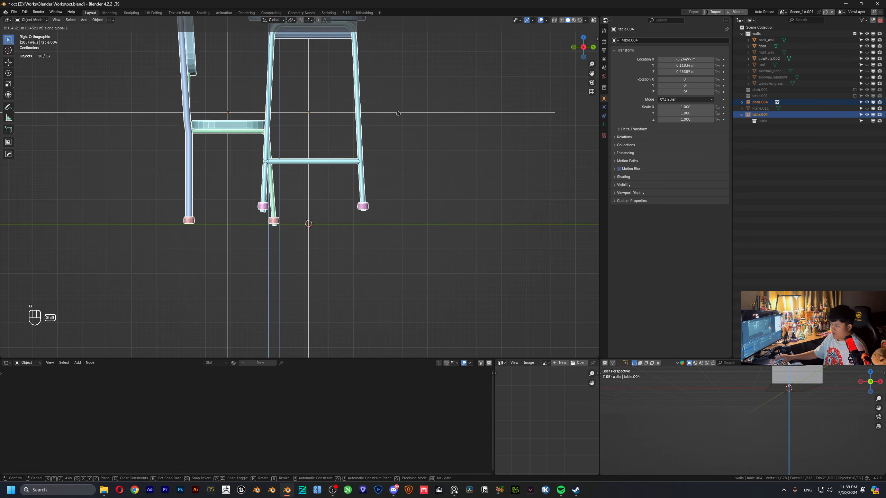
left_click(400, 137)
- Lower only the table instance along Z by about 0.056 m so its feet rest on the floor
middle_click_drag(400, 137, 295, 151)
scroll(374, 161, "down", 3)
scroll(349, 163, "up", 5)
middle_click_drag(296, 151, 308, 159)
left_click(289, 165)
scroll(293, 163, "up", 4)
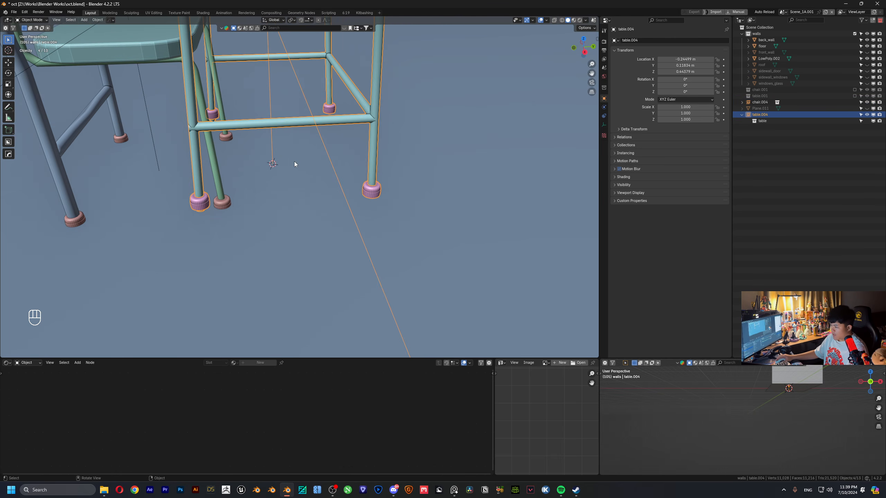
left_click(216, 169, "shift")
left_click(248, 131)
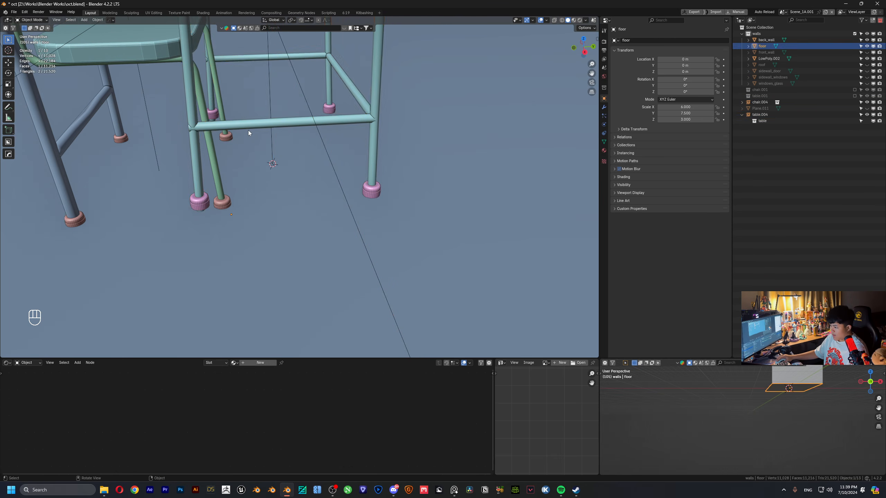
left_click(250, 124)
key("g")
key("z")
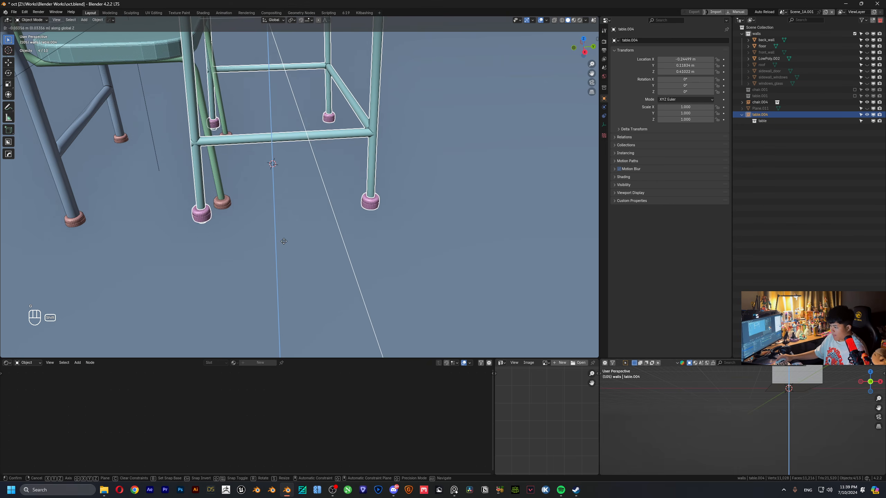
left_click(317, 336)
- Move the table instance along Y, away from the chair, to about Y 0.51 m
scroll(278, 164, "down", 6)
middle_click_drag(267, 79, 287, 158)
scroll(281, 144, "up", 2)
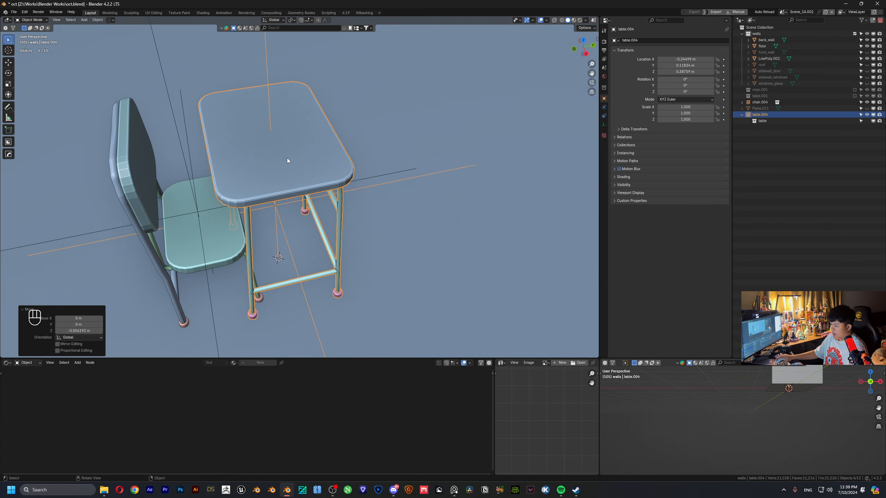
key("g")
key("y")
left_click(346, 153)
- Select the chair instance and adjust its spacing behind the table along Y
left_click(217, 211)
scroll(301, 188, "down", 4)
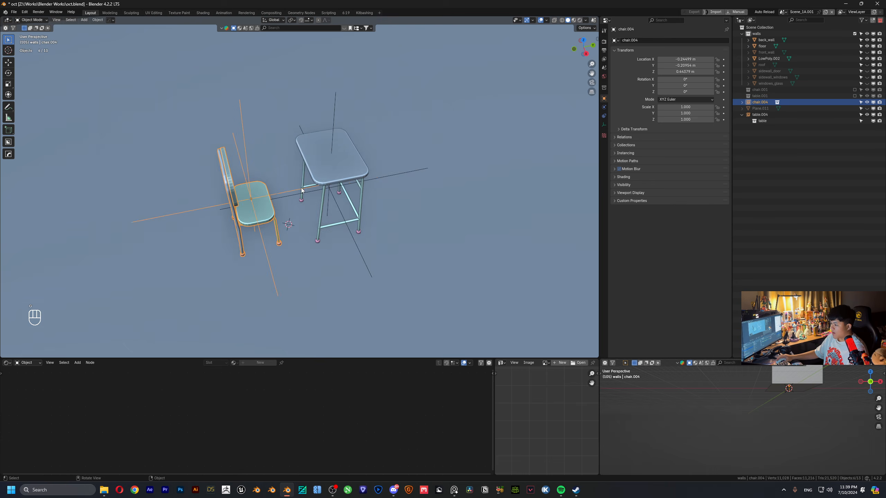
middle_click_drag(301, 188, 304, 199)
key("g")
key("x")
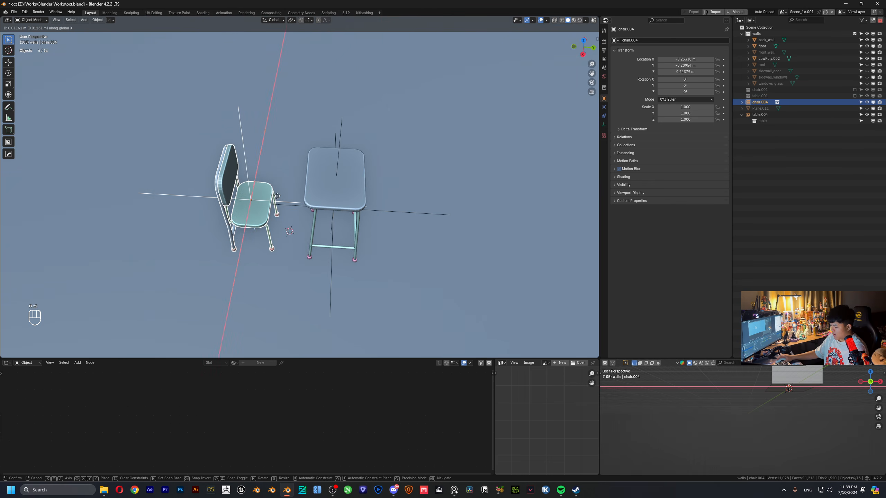
key("y")
left_click(276, 196)
- Select both the chair and table instances and move them in top view about -1.66 m in X and 4.6 m in Y across the floor
scroll(348, 176, "down", 5)
middle_click_drag(347, 176, 429, 156)
left_click(338, 169, "shift")
left_click(582, 41)
scroll(368, 137, "down", 4)
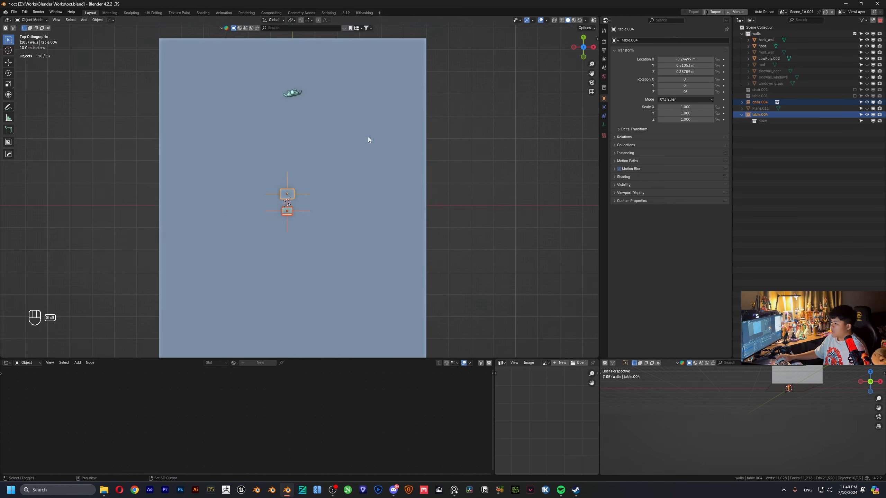
scroll(425, 195, "up", 3, "ctrl")
key("g")
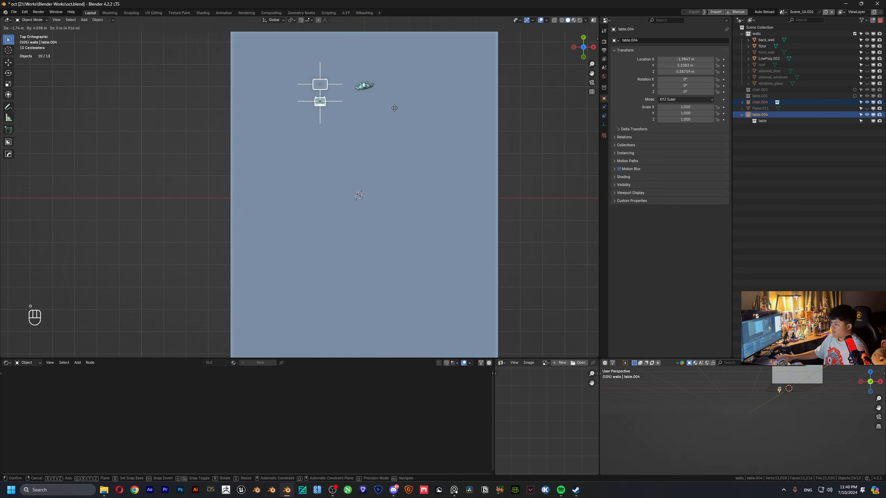
left_click(395, 108)
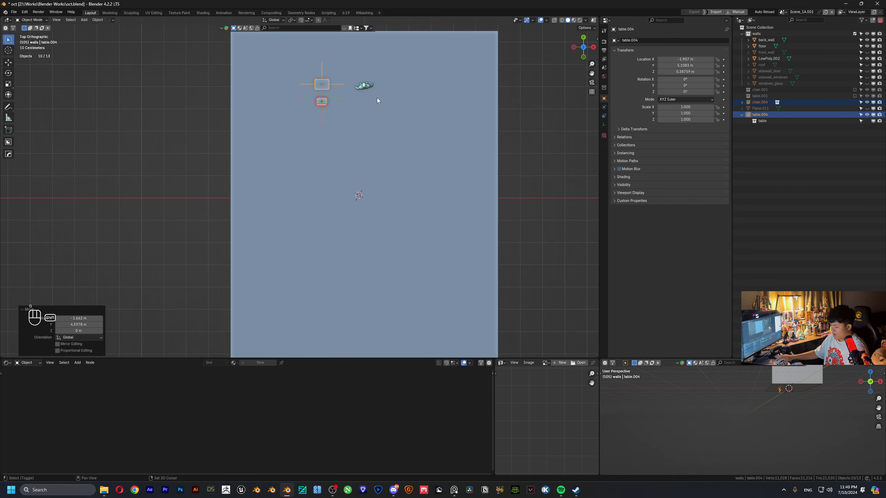
- Create a linked duplicate of the selected chair and table pair
key("alt+d")
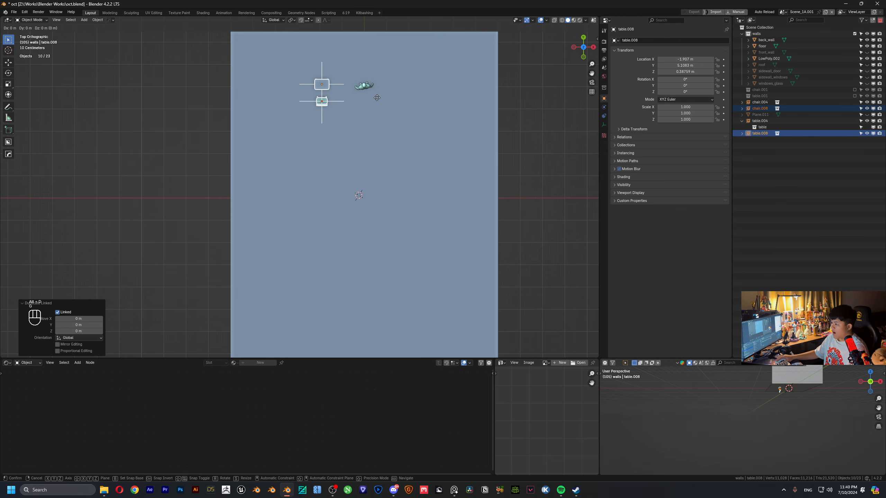
- Place the linked copy of the table and chair about 1.9 m away in the negative X direction
key("x")
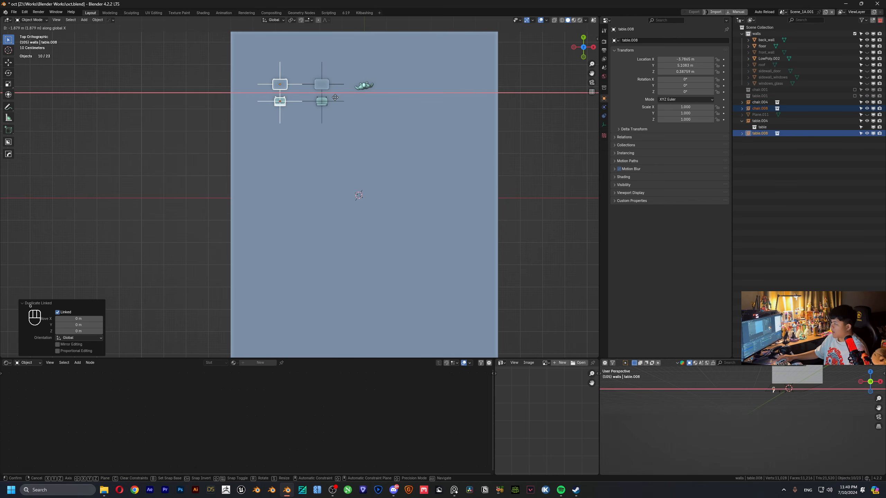
left_click(335, 97)
- Collapse the expanded table instance and move the Plane.011 object into the walls collection
left_click(742, 121)
left_click(762, 115)
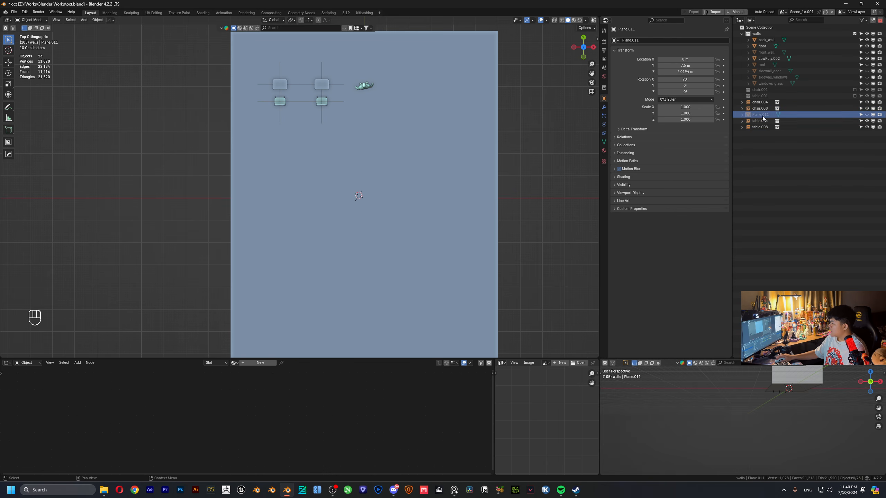
left_click_drag(763, 115, 756, 36)
- Make a linked duplicate of both tables and chairs and move it about 1.6 m along negative Y as a second row
left_click(761, 108)
left_click(762, 115, "shift")
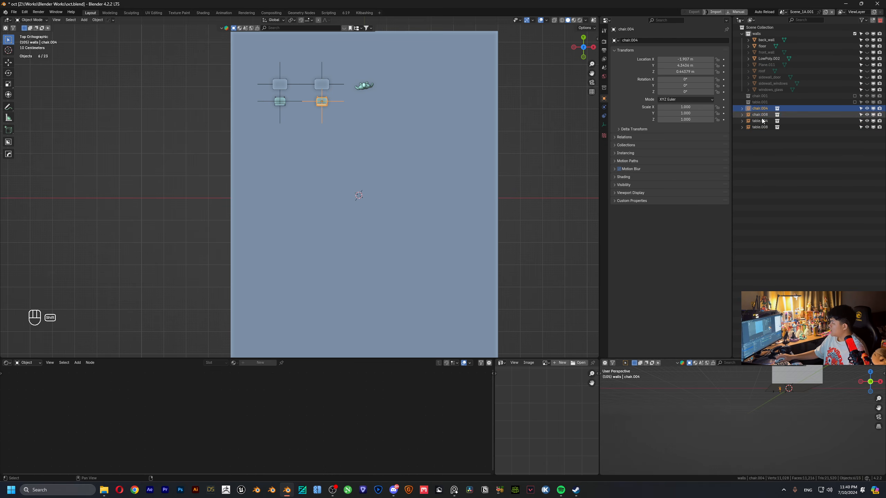
left_click(762, 126, "shift")
scroll(277, 90, "up", 2)
middle_click_drag(278, 32, 270, 72, "shift")
scroll(337, 113, "down", 3)
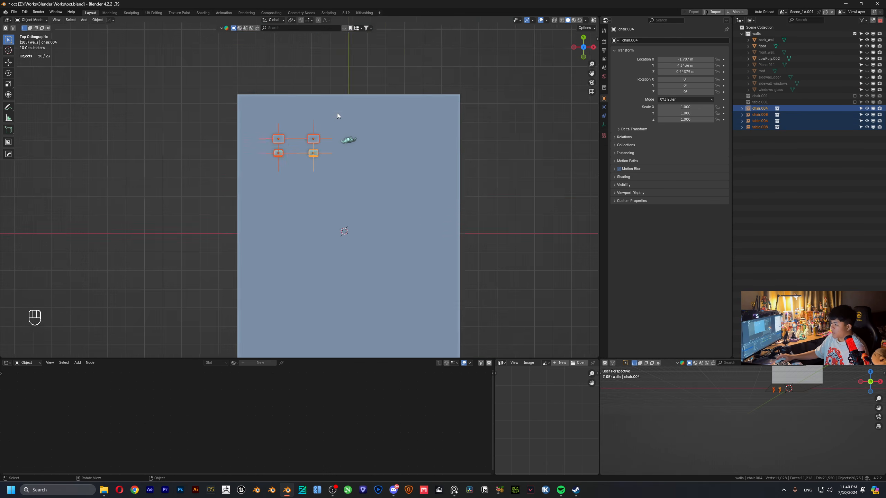
scroll(337, 113, "down", 1)
middle_click_drag(320, 132, 333, 94, "shift")
scroll(333, 94, "up", 2)
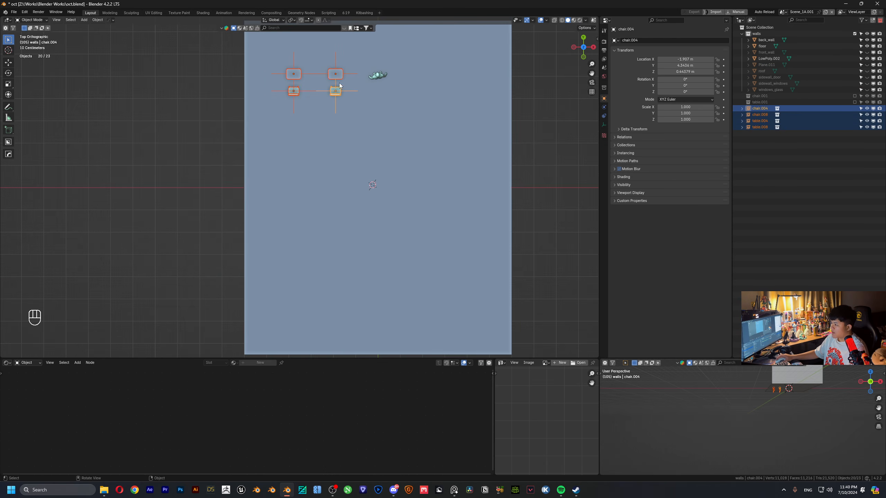
key("alt+d")
right_click(315, 139)
key("g")
key("y")
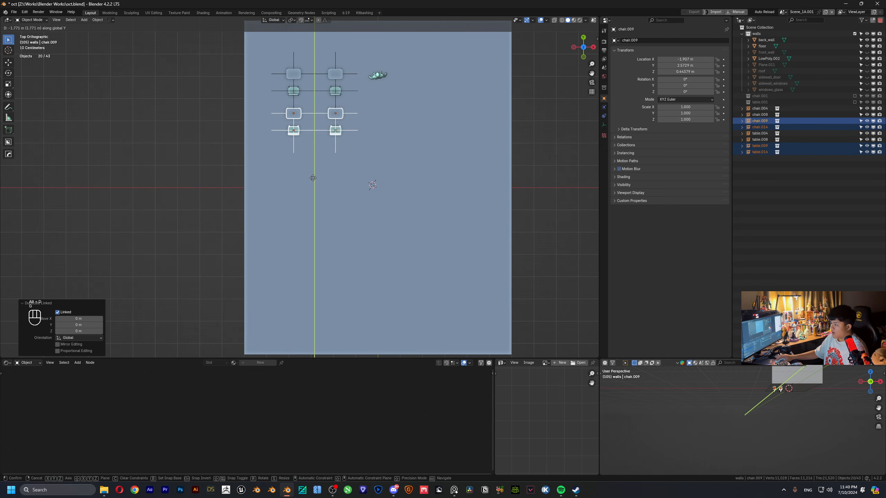
left_click(313, 174)
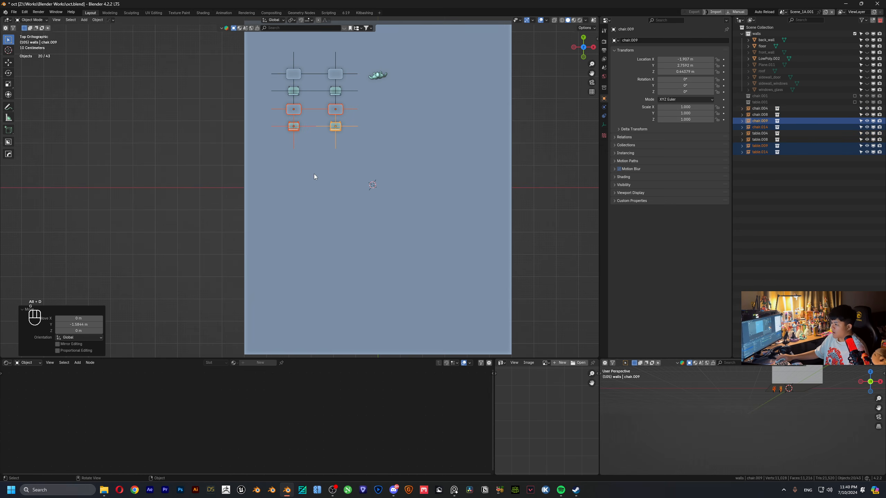
- Make a linked duplicate of both table-and-chair rows and move it about 3.1 m along negative Y
left_click(758, 110)
left_click(763, 153, "shift")
key("alt+d")
right_click(357, 140)
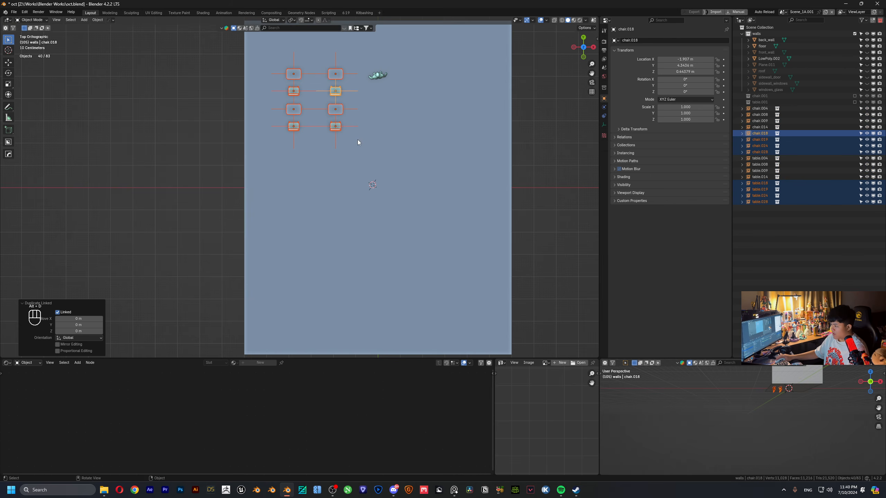
key("g")
key("y")
left_click(354, 208)
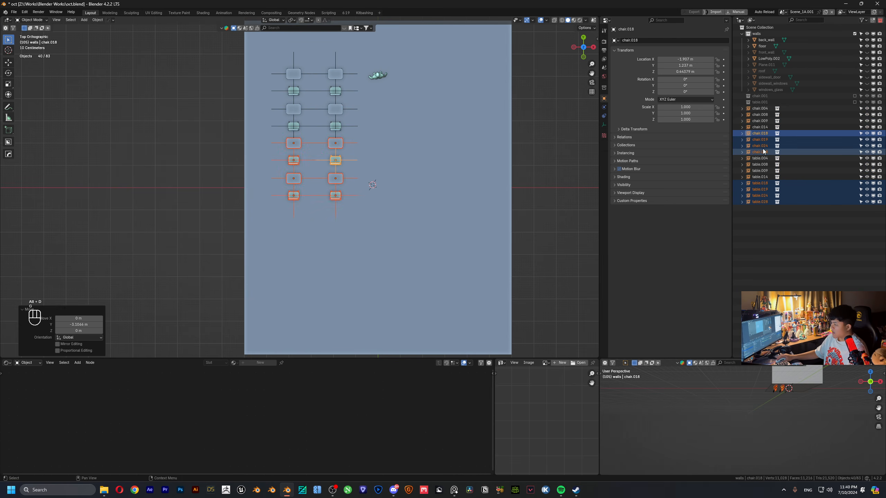
- Make a linked duplicate of all four table-and-chair rows and move it about 6.4 m along negative Y
left_click(759, 108)
left_click(760, 202, "shift")
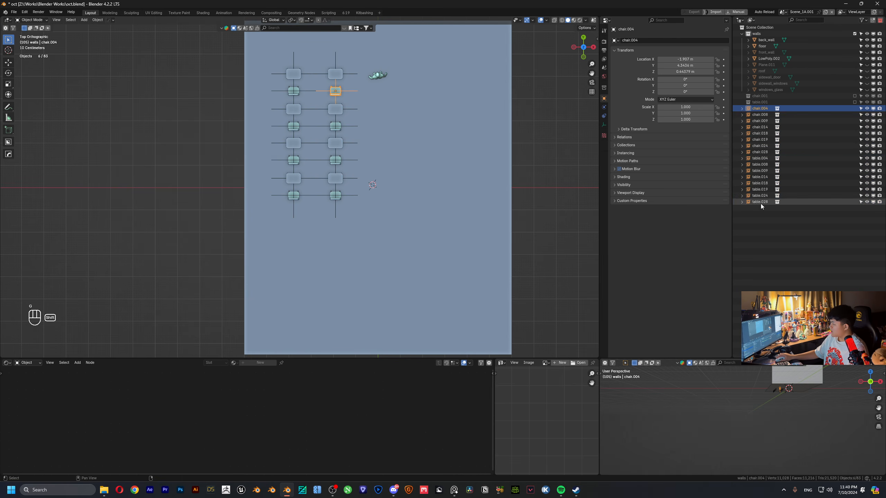
key("alt+d")
right_click(377, 135)
key("g")
key("y")
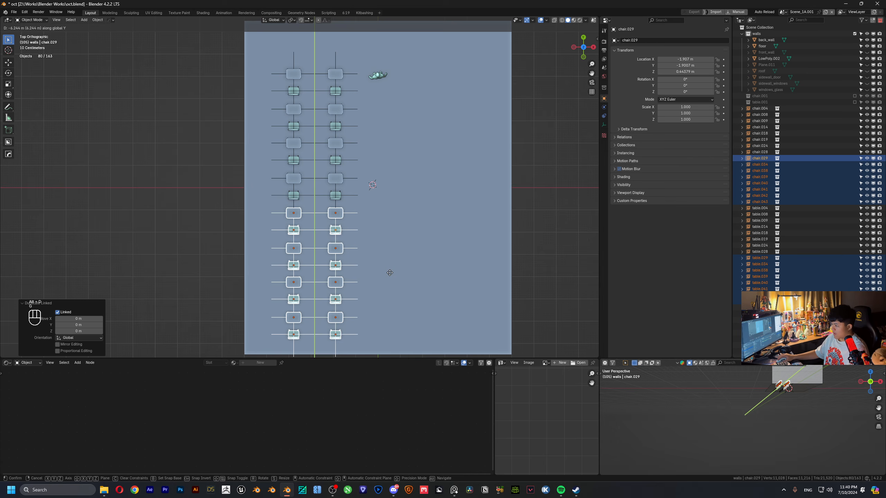
left_click(389, 274)
scroll(395, 237, "down", 5)
scroll(360, 164, "up", 3)
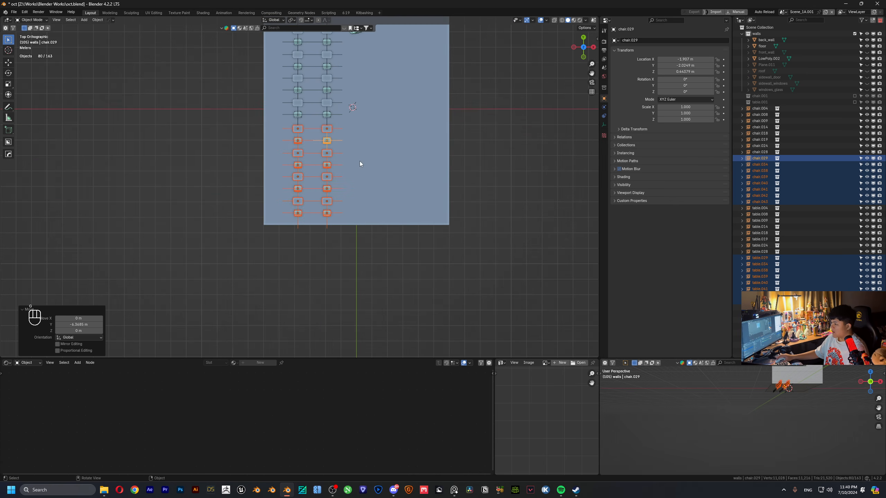
left_click(762, 109)
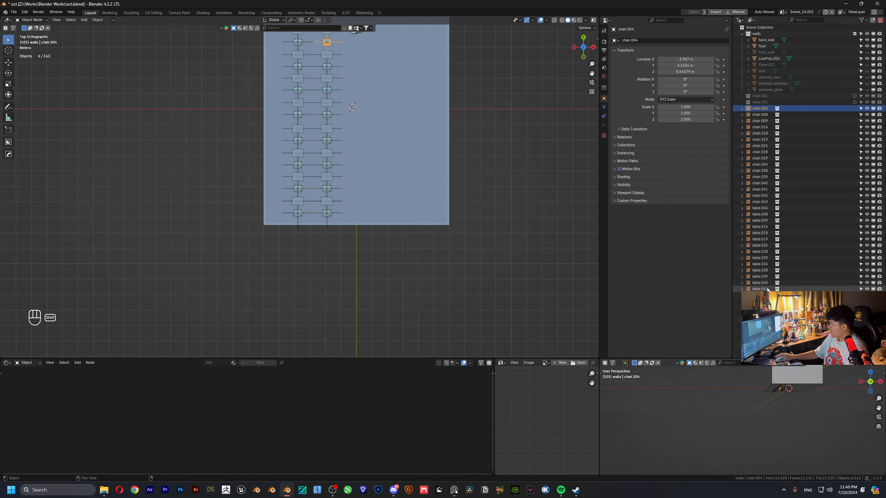
key("a")
middle_click_drag(418, 122, 508, 124)
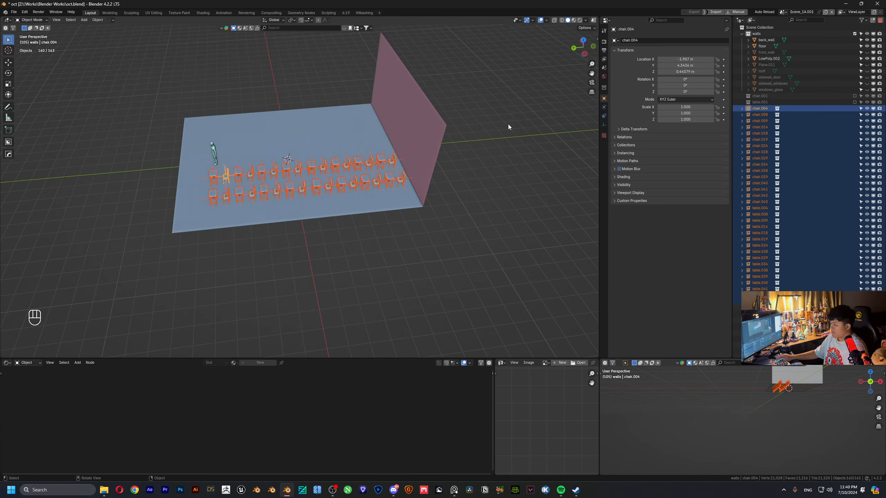
left_click(584, 41)
- Hide the floor object so that only the furniture can be picked in top view
left_click(379, 173)
key("g")
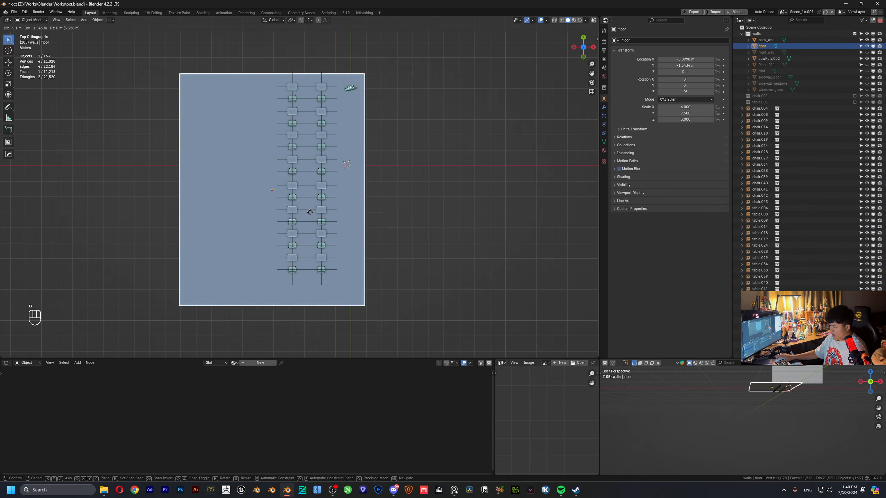
right_click(392, 181)
key("h")
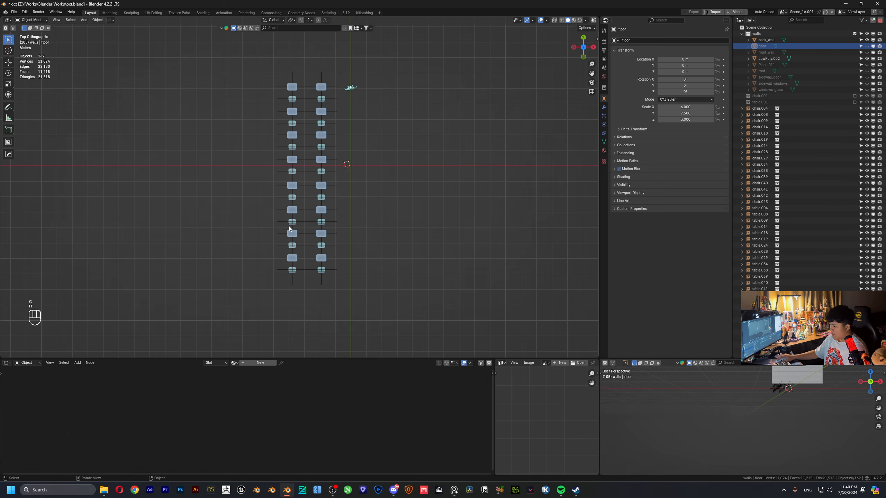
- Delete the three rows of tables and chairs nearest the back wall, together with the back wall
left_click_drag(273, 226, 395, 301)
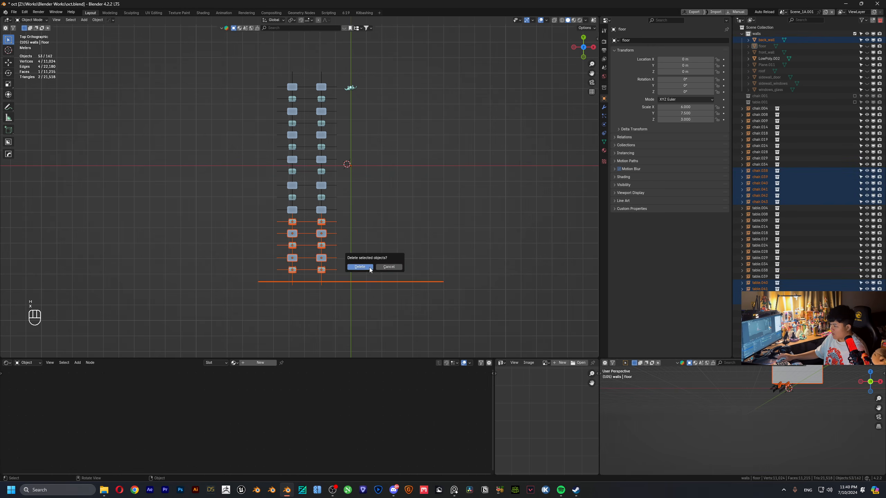
left_click(360, 267)
left_click_drag(324, 217, 355, 222)
key("x")
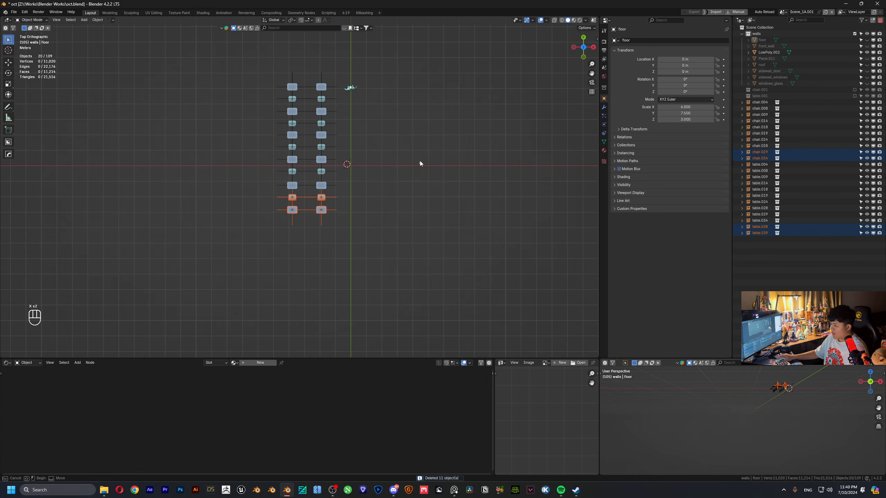
left_click(320, 211)
left_click(292, 209, "shift")
key("x")
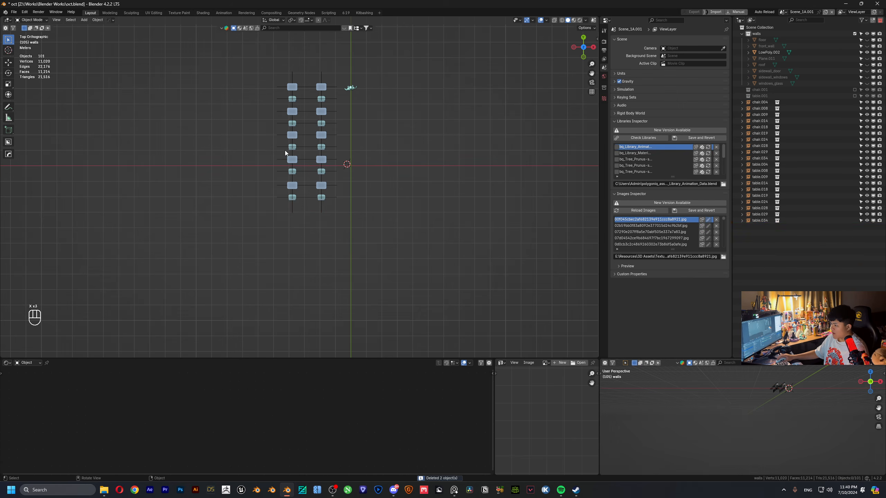
- Make a linked duplicate of all remaining tables and chairs and place it about 5.6 m along positive X
key("a")
left_click_drag(260, 71, 336, 214)
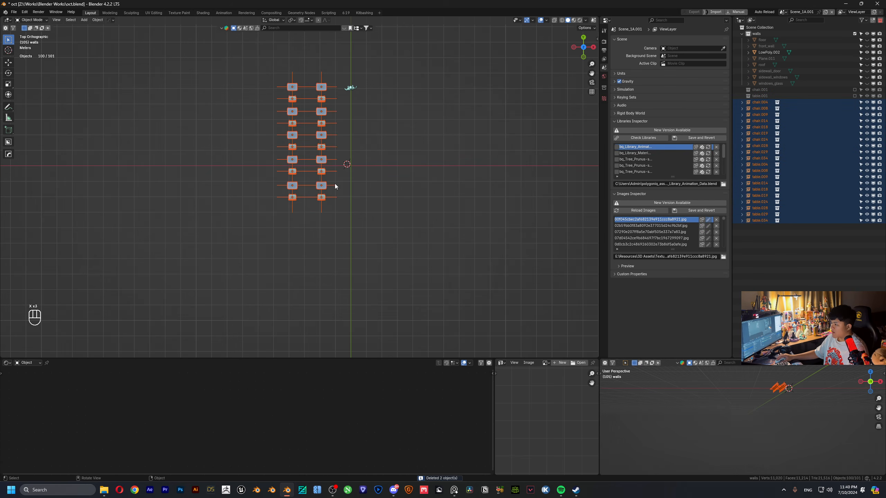
key("alt+d")
key("x")
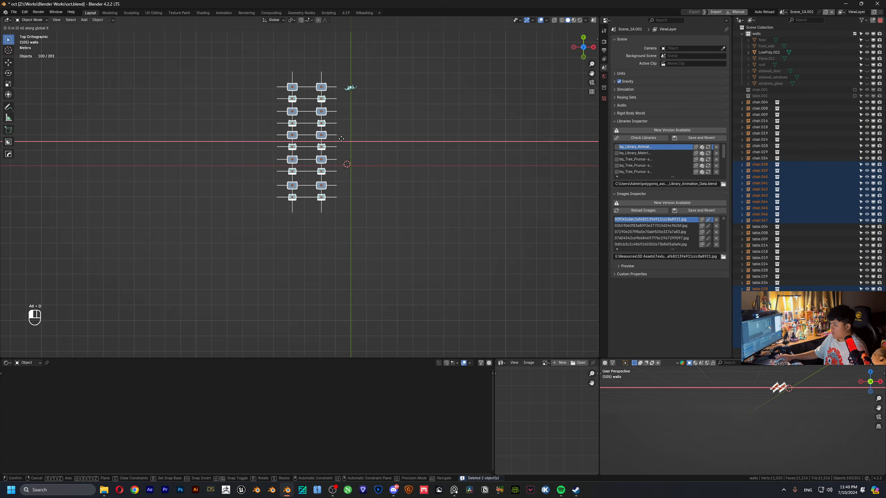
left_click(420, 142, "shift")
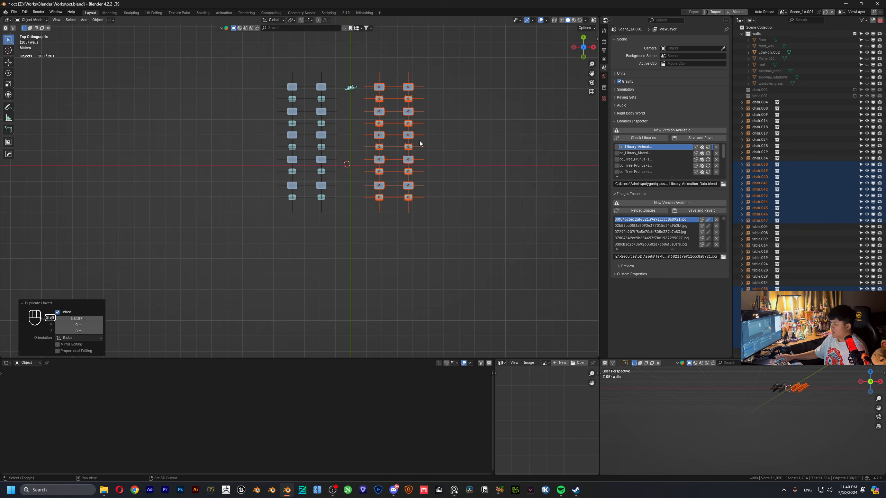
- Nudge the copied furniture block slightly toward the centre aisle along X and shift the original block about 0.34 m toward it
key("g")
key("x")
left_click(401, 134)
left_click_drag(229, 51, 347, 207)
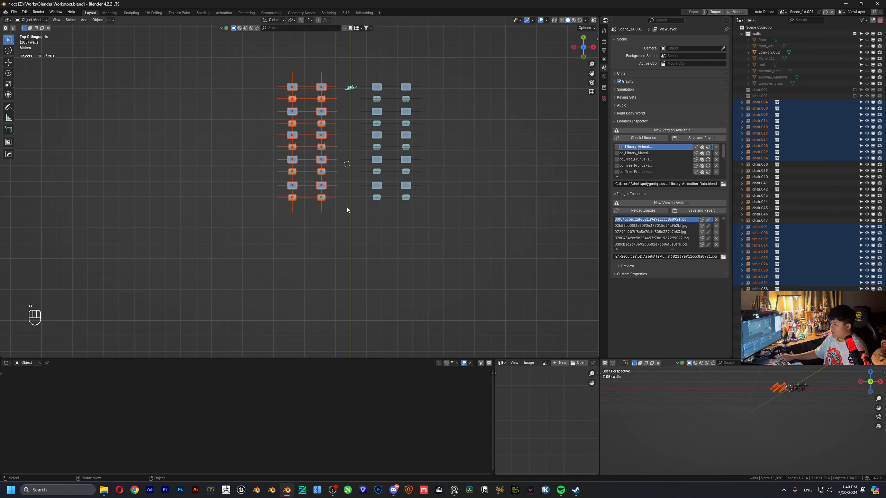
key("g")
key("x")
left_click(403, 201)
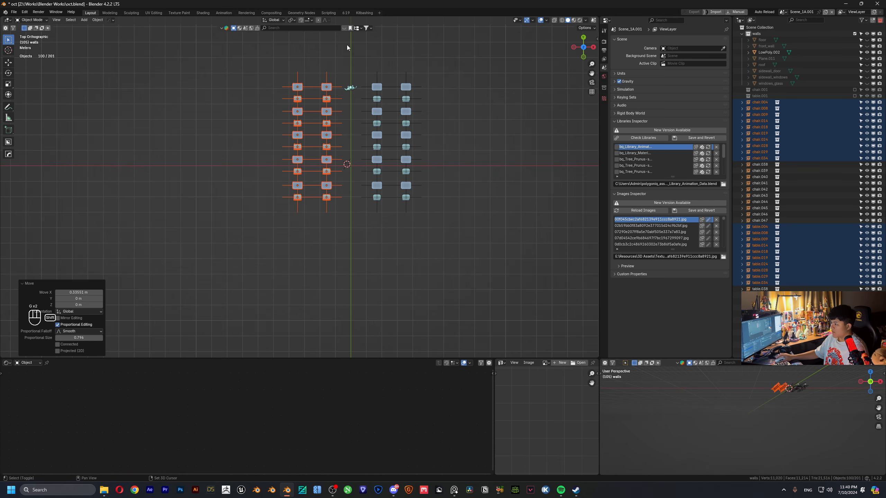
- Select all tables and chairs without the human figure and apply Randomize Transform to them
key("a")
middle_click_drag(472, 259, 353, 181)
scroll(345, 216, "up", 4)
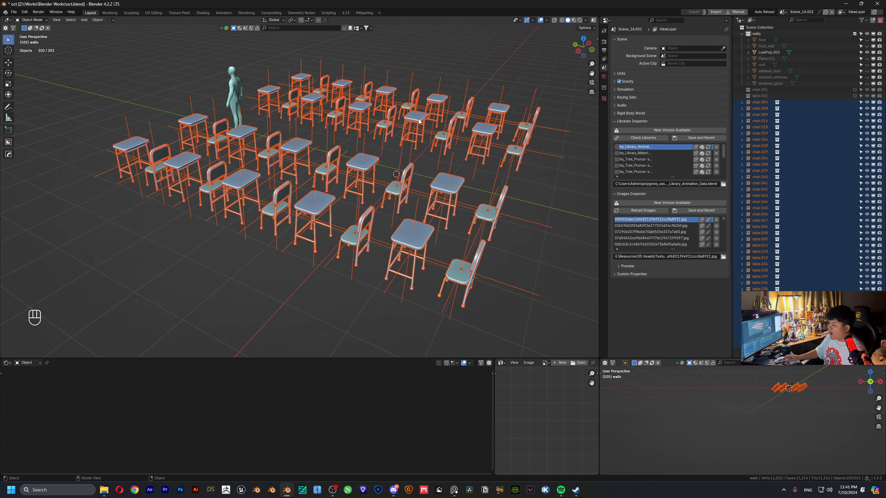
scroll(419, 122, "down", 3)
middle_click_drag(366, 130, 349, 150)
scroll(348, 151, "up", 3)
key("F3")
type("ra")
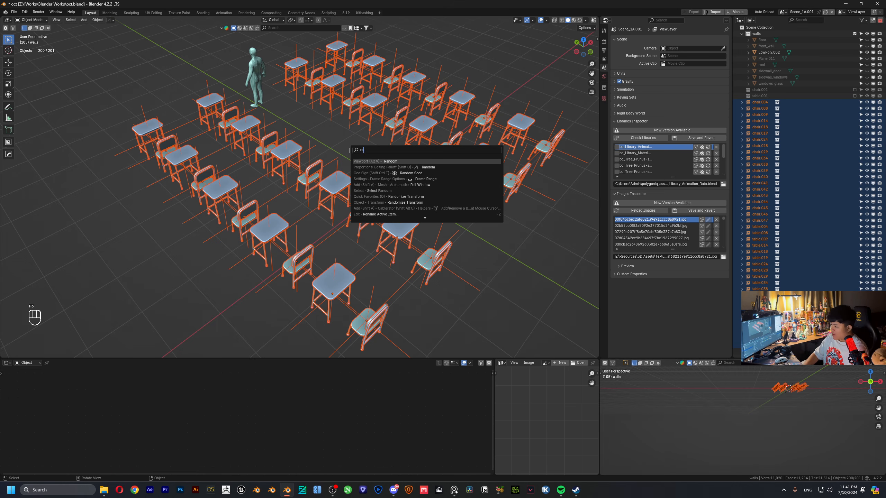
type("ndomize")
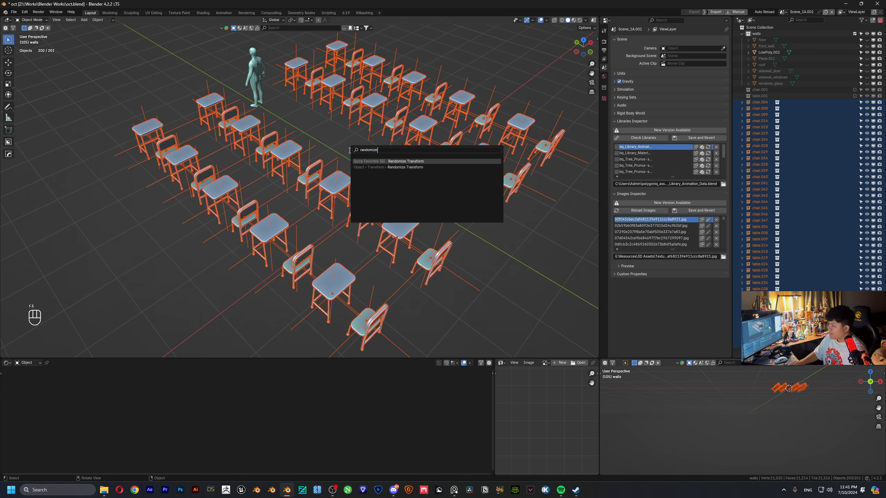
key("Return")
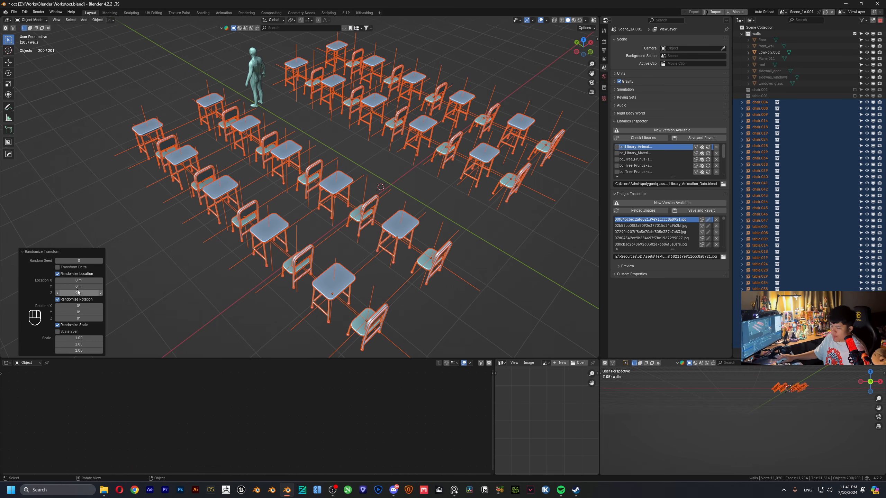
- Set the random location to 0.025 m in X and 0.097 m in Y, and the random Z rotation to 7.2°
mouse_move(78, 293)
left_mouse_down()
mouse_move(100, 292)
mouse_move(78, 292)
left_mouse_up()
key("Return")
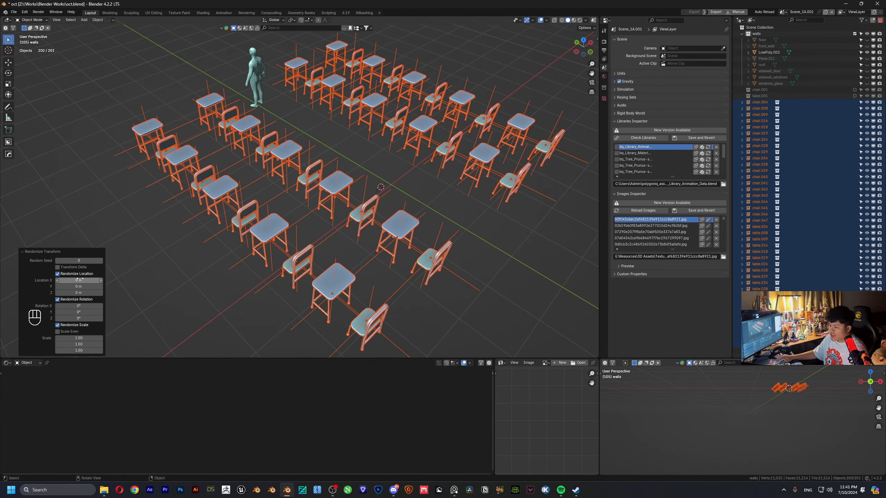
left_click_drag(80, 279, 85, 286, "shift")
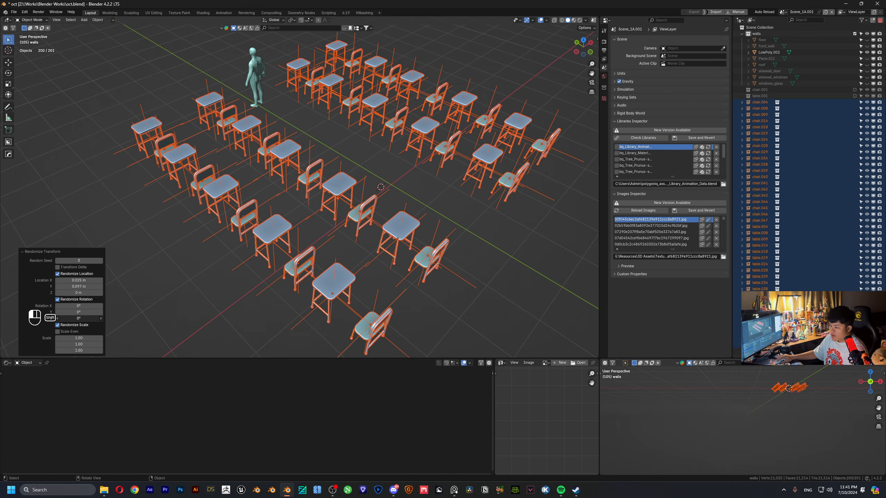
left_click_drag(79, 318, 82, 318, "shift")
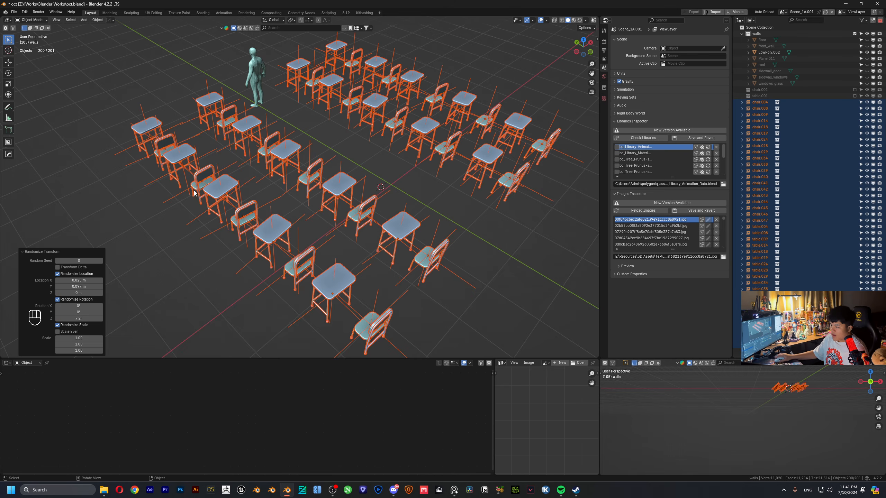
- Inspect the randomized placement of the tables and chairs from several angles and distances
left_click(183, 163)
scroll(244, 168, "down", 5)
middle_click_drag(401, 120, 316, 123)
scroll(316, 122, "up", 5)
middle_click_drag(251, 195, 344, 138, "shift")
middle_click_drag(344, 138, 383, 177, "shift")
scroll(338, 152, "up", 2)
scroll(341, 167, "down", 6)
left_click(389, 174)
- Unhide all hidden classroom objects, including the floor, roof and side walls, and clear the selection
key("alt+h")
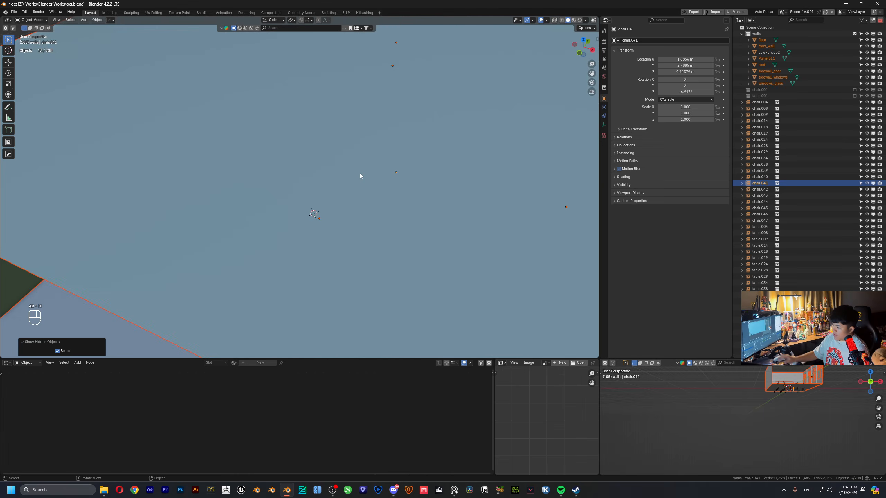
scroll(349, 178, "down", 8)
left_click(479, 201)
scroll(436, 197, "up", 3)
middle_click_drag(398, 196, 414, 171)
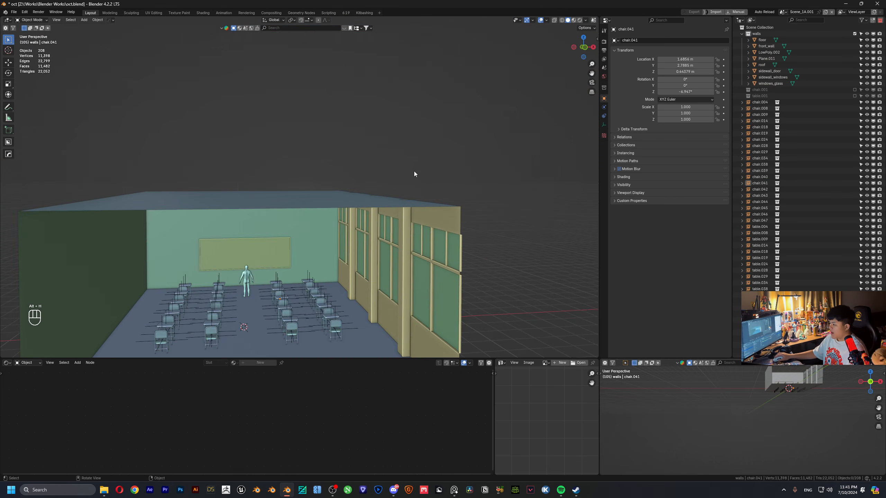
middle_click_drag(353, 255, 358, 202, "shift")
scroll(344, 212, "up", 5)
scroll(329, 221, "down", 10)
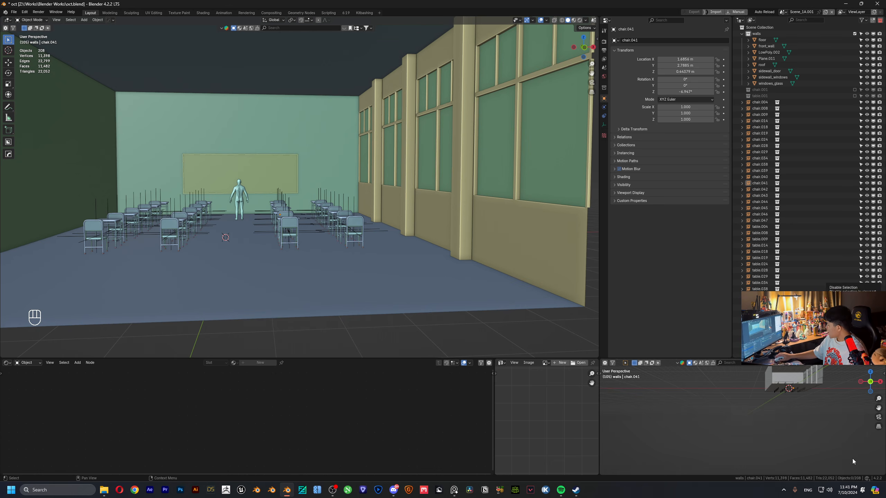
scroll(326, 192, "down", 2)
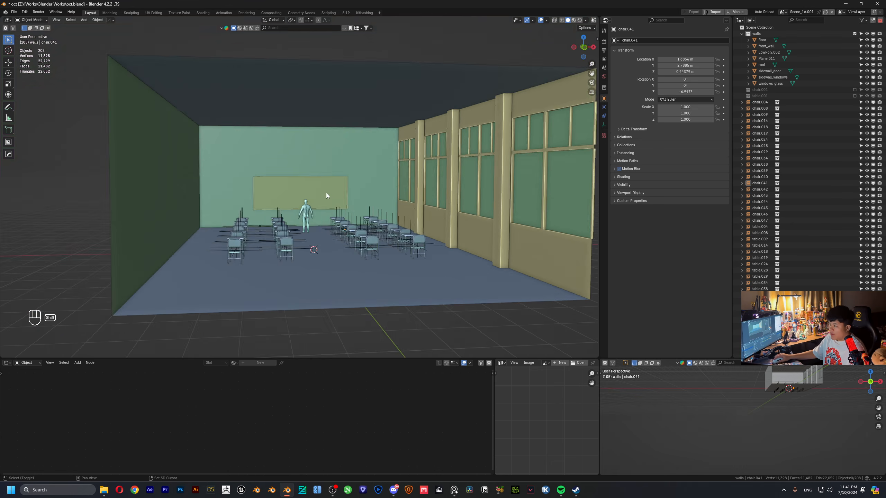
- Duplicate the board on the front wall, leaving the copy in the same place
scroll(315, 194, "up", 6)
left_click(268, 228)
middle_click_drag(268, 228, 290, 228)
scroll(243, 225, "down", 2)
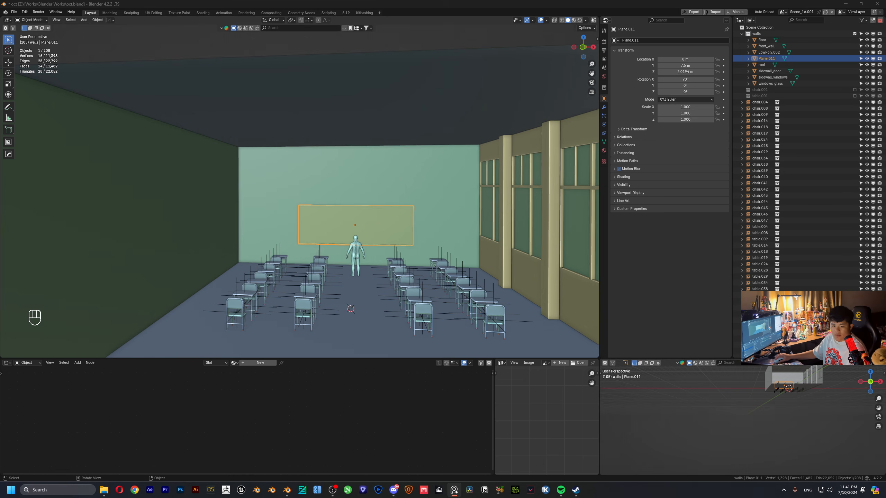
scroll(443, 260, "up", 6)
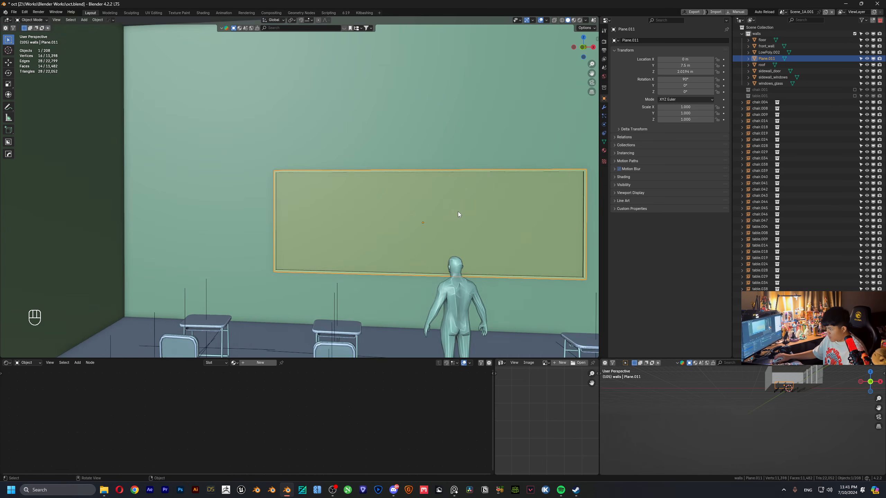
middle_click_drag(375, 204, 411, 207)
key("shift+d")
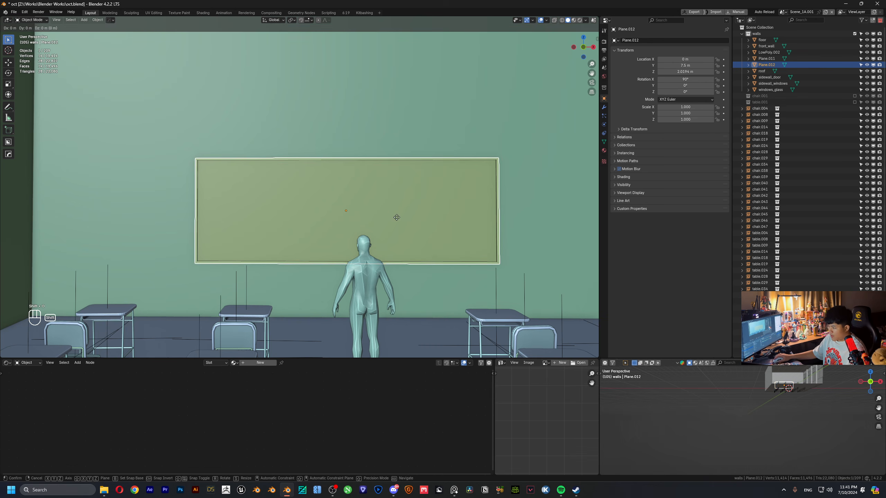
right_click(396, 217)
key("s")
key("x")
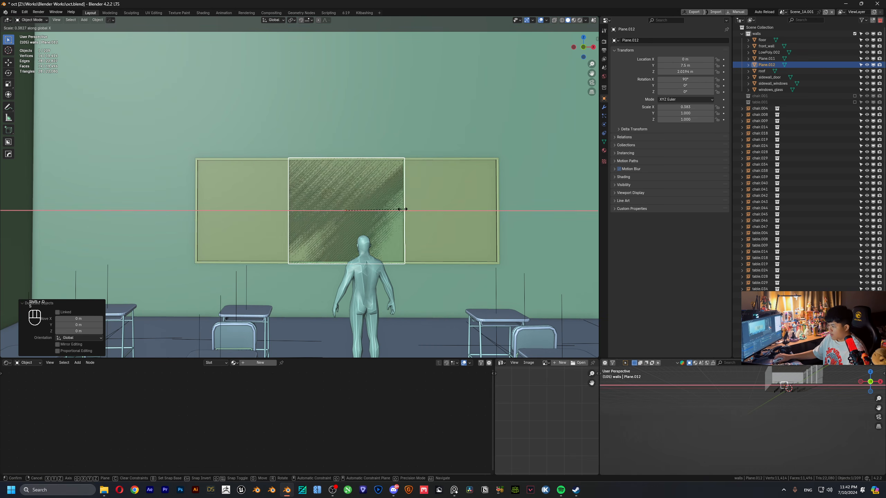
right_click(401, 209)
- Shorten the duplicate board by moving its right-end vertices about 3.6 m in negative X, with proportional editing off
key("Tab")
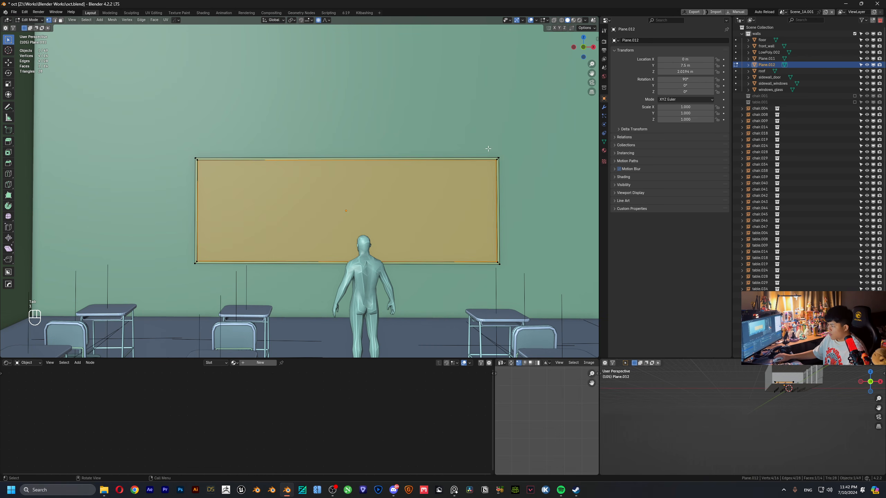
left_click_drag(481, 130, 524, 280)
key("g")
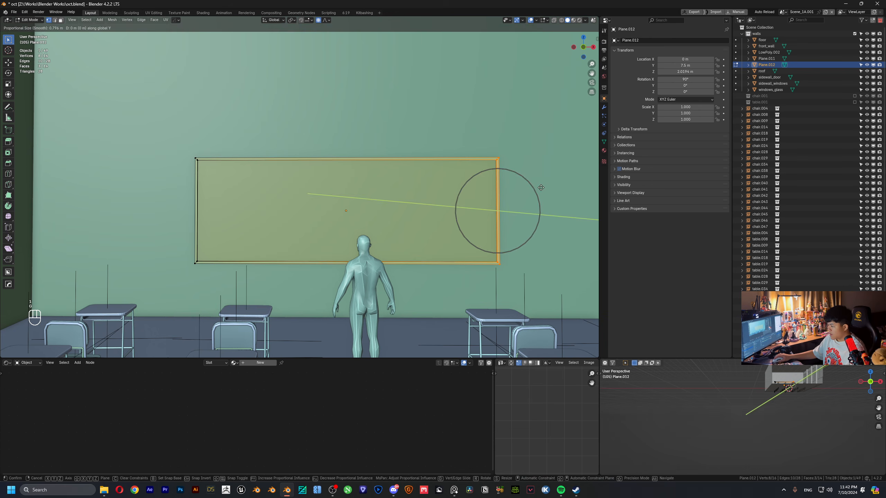
right_click(502, 150)
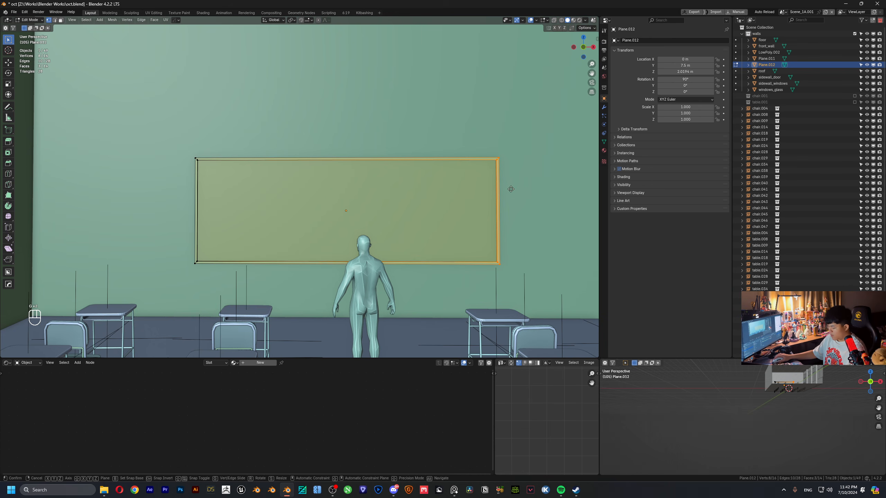
key("x")
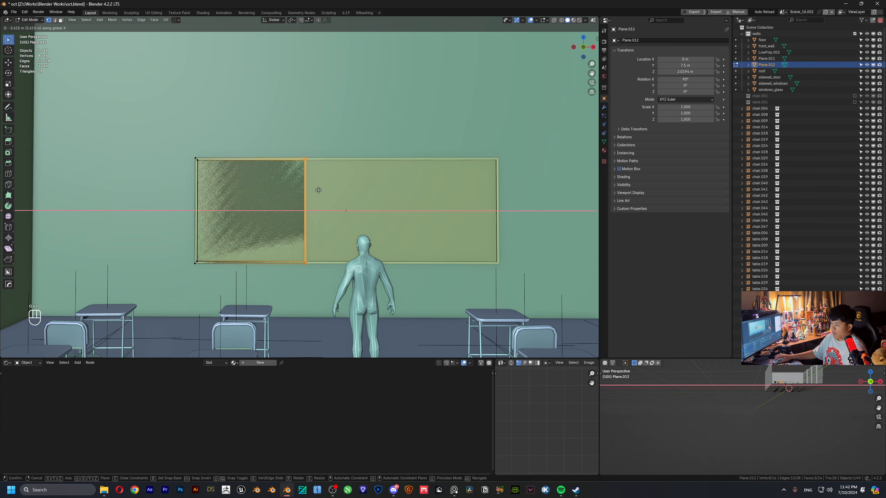
left_click(319, 190)
- Move the shortened board along X to about -2.04 m so it sits directly beside the main board's left end
key("Tab")
key("g")
key("x")
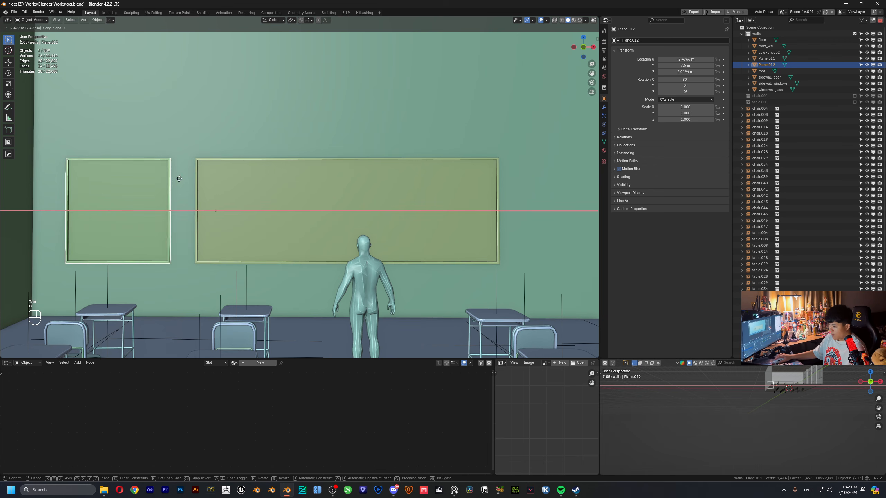
left_click(201, 178)
middle_click_drag(201, 181, 240, 190, "shift")
key("g")
key("x")
left_click(249, 185)
scroll(253, 187, "down", 3)
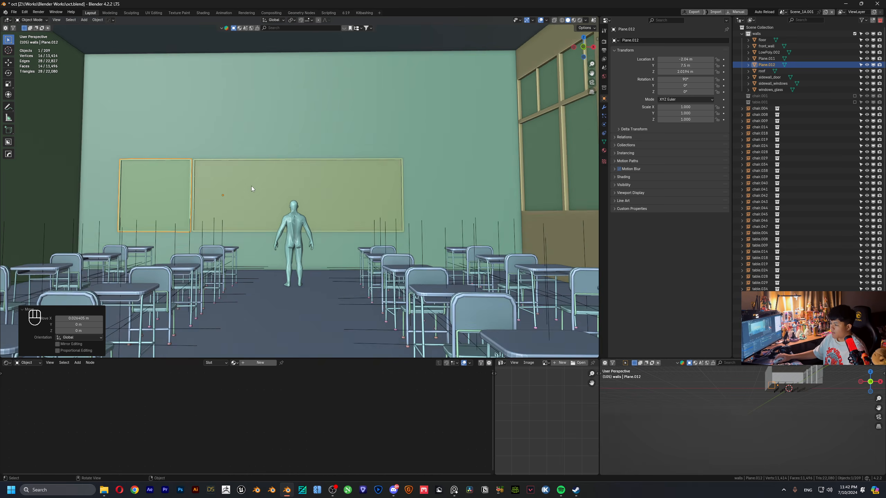
- Add an Array modifier to the short board with count 2 and a relative X offset factor of 3.920
left_click(604, 107)
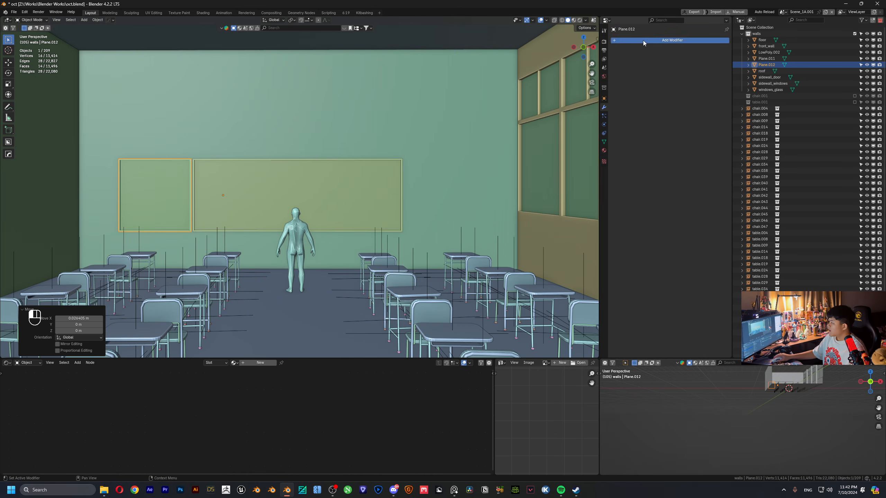
left_click(643, 40)
mouse_move(656, 52)
left_click(722, 52)
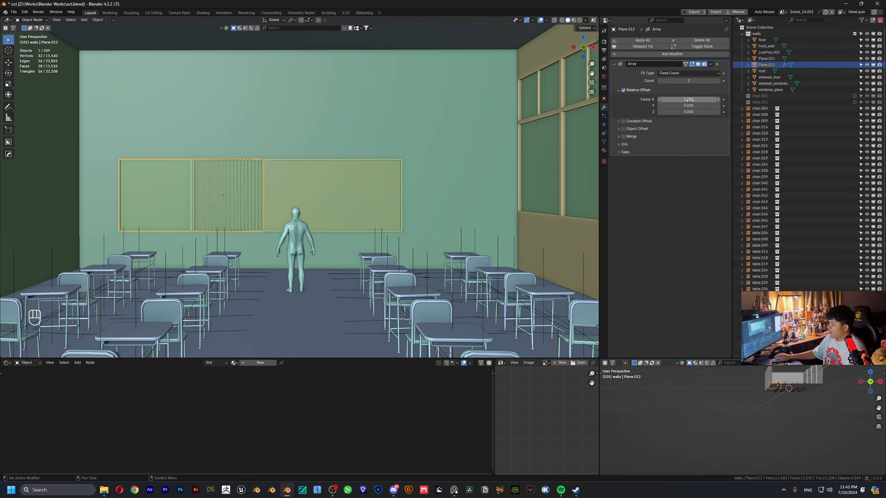
left_click_drag(685, 100, 733, 100, "shift")
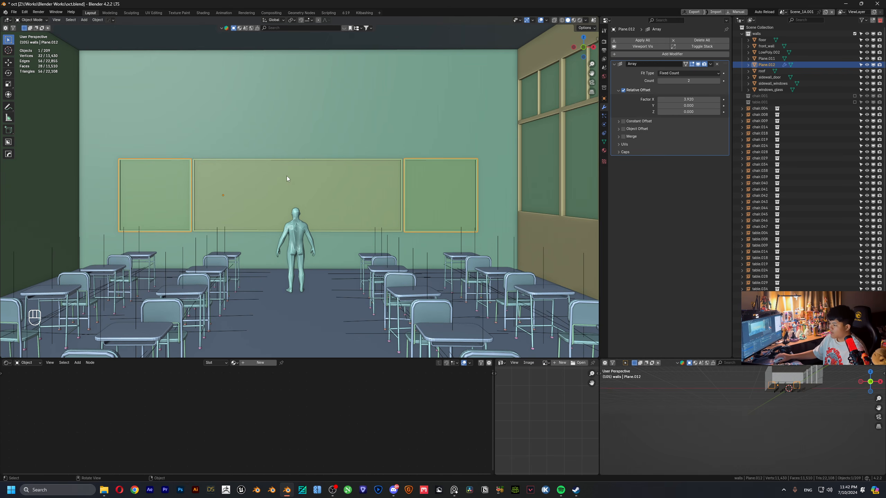
- Examine the three board panels and the front wall from close up and from outside the classroom
middle_click_drag(286, 179, 331, 193)
scroll(332, 210, "up", 4)
left_click(309, 200)
scroll(306, 200, "down", 5)
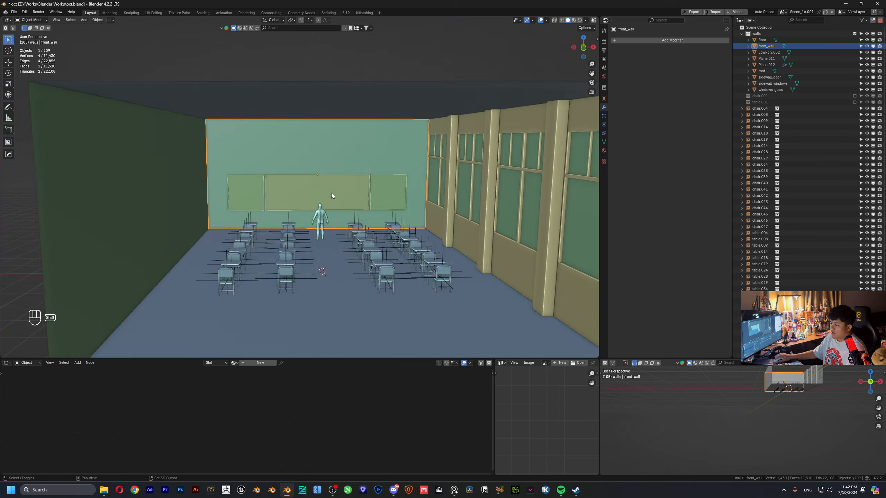
scroll(332, 203, "up", 3)
scroll(321, 205, "down", 6)
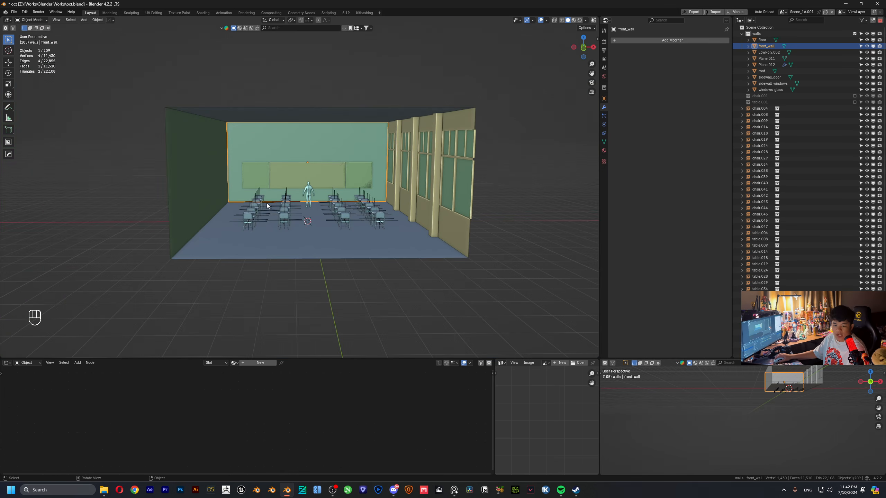
middle_click_drag(267, 206, 331, 205, "shift")
middle_click_drag(392, 167, 356, 192, "shift")
- Place the 3D cursor at the front wall's upper-left corner and add a cube there scaled to about 0.302
scroll(355, 190, "up", 5)
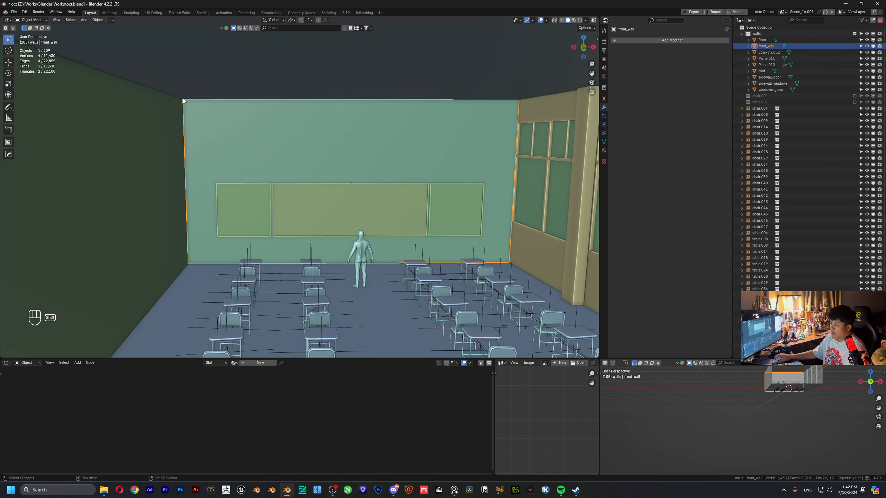
right_click(183, 100, "shift")
key("shift+a")
mouse_move(254, 32)
left_click(335, 38)
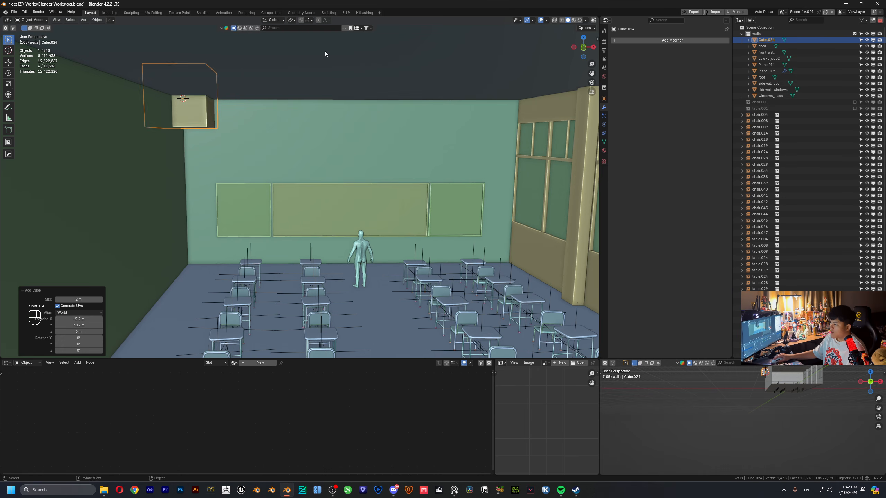
key("s")
left_click(225, 101)
- Lower the cube about 0.22 m in Z and shift it along Y against the front wall
key("g")
key("z")
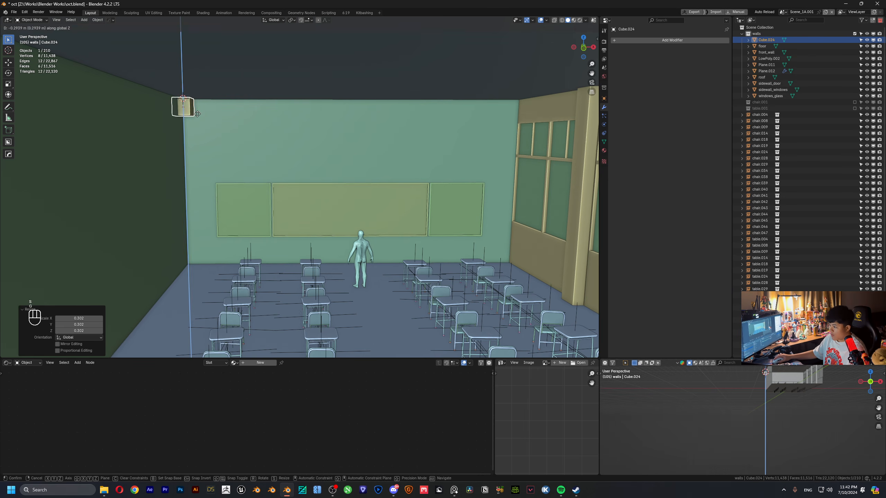
left_click(200, 111)
scroll(206, 109, "up", 1)
mouse_move(205, 108)
middle_mouse_down()
mouse_move(160, 103)
mouse_move(211, 96)
middle_mouse_up()
key("g")
key("x")
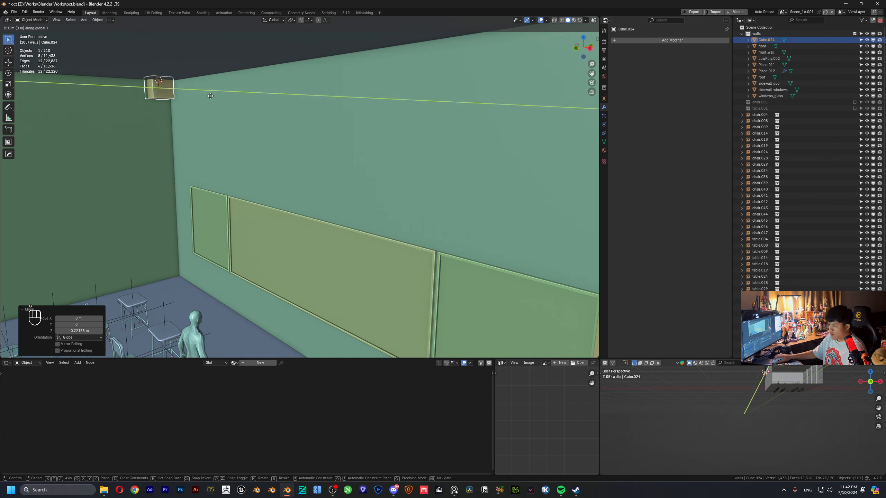
right_click(278, 106)
key("g")
key("y")
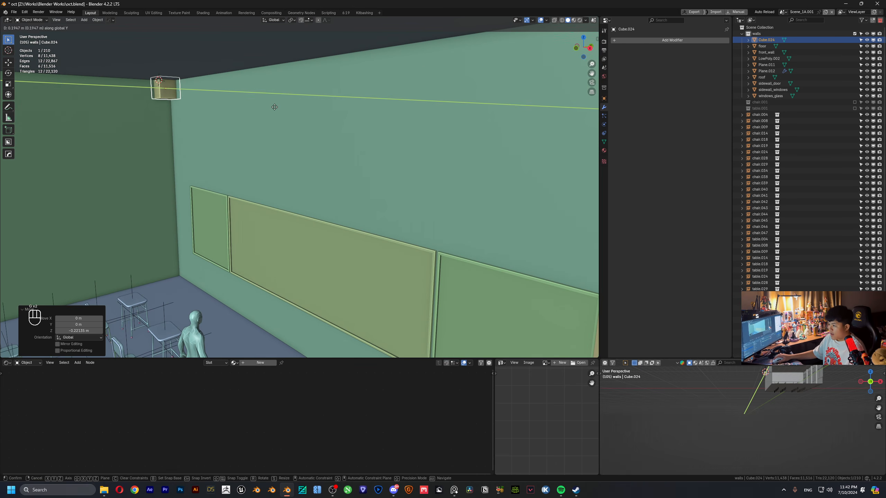
left_click(246, 108)
- Stretch the cube into a beam across the front wall by moving its right face about 11.8 m along X
key("Tab")
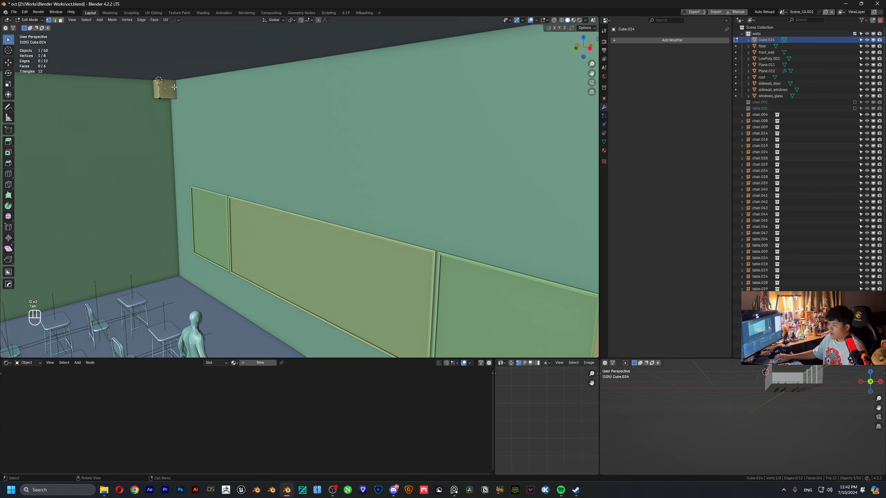
scroll(244, 117, "down", 1)
middle_click_drag(258, 123, 203, 130)
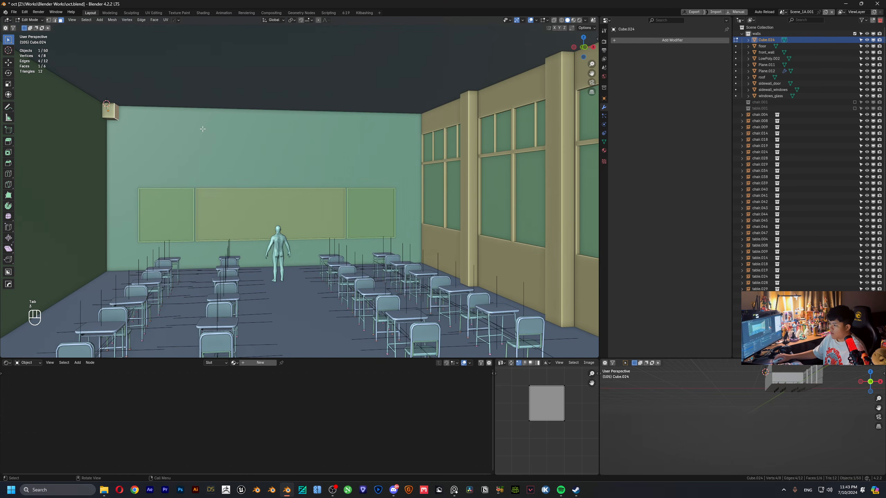
key("g")
left_click(514, 138)
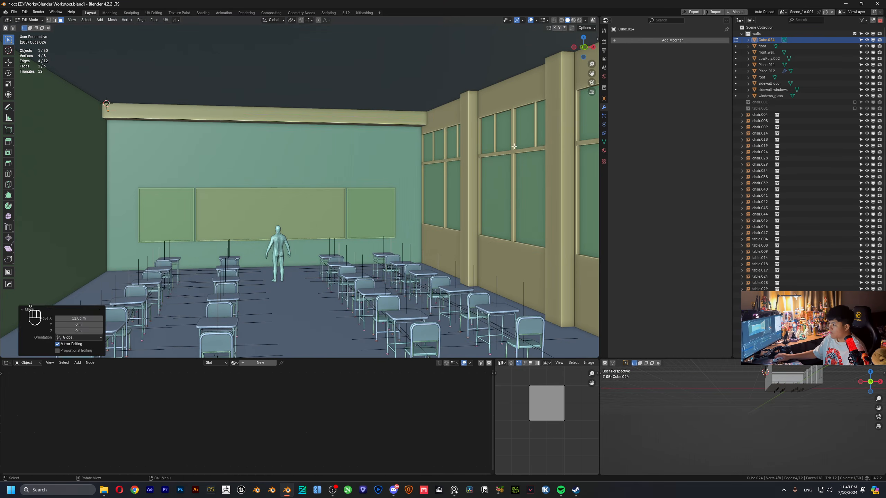
key("Tab")
middle_click_drag(240, 154, 326, 146, "shift")
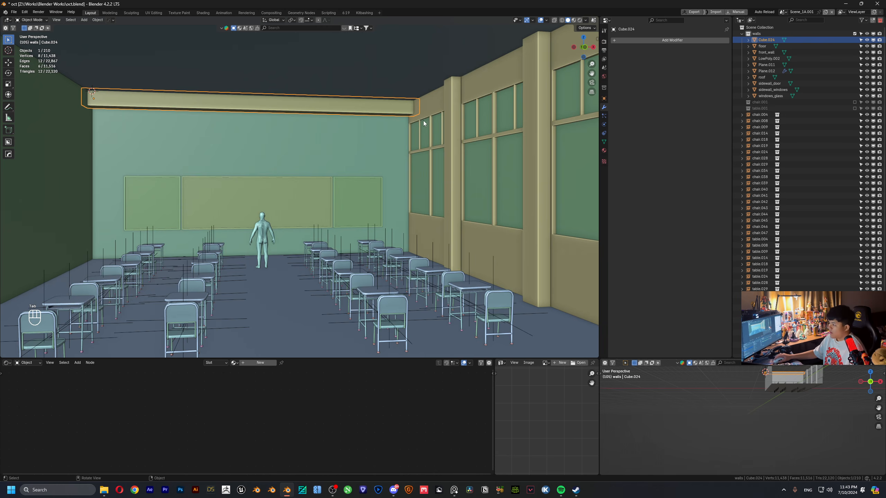
- Add one centred horizontal loop cut through the strip above the windows on the window side wall
middle_click_drag(424, 121, 331, 124)
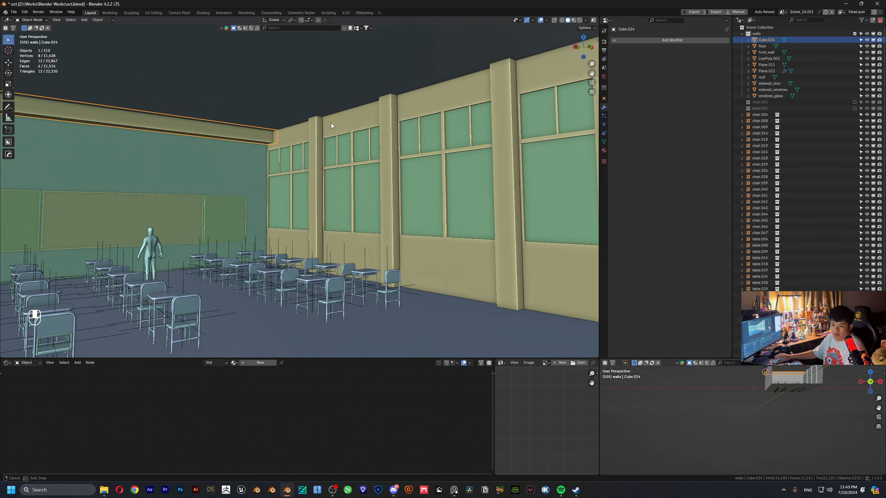
scroll(321, 144, "up", 5)
key("Tab")
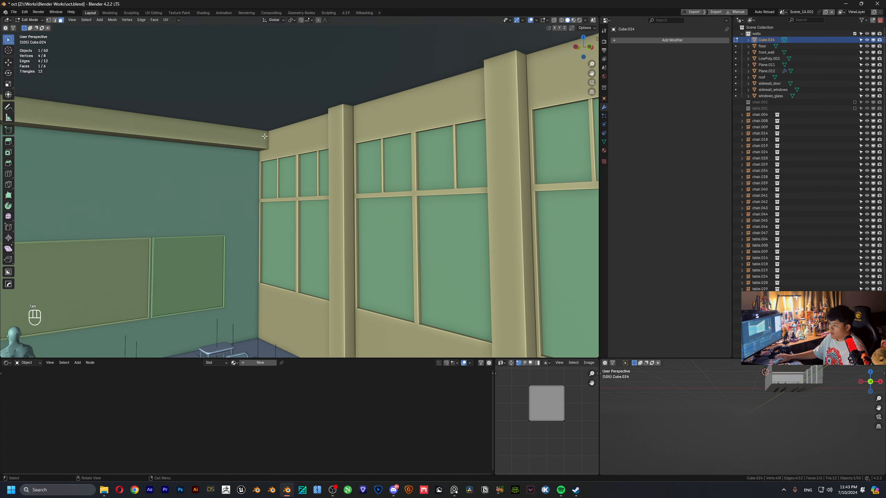
key("Tab")
left_click(294, 137)
key("Tab")
middle_click_drag(293, 137, 284, 155)
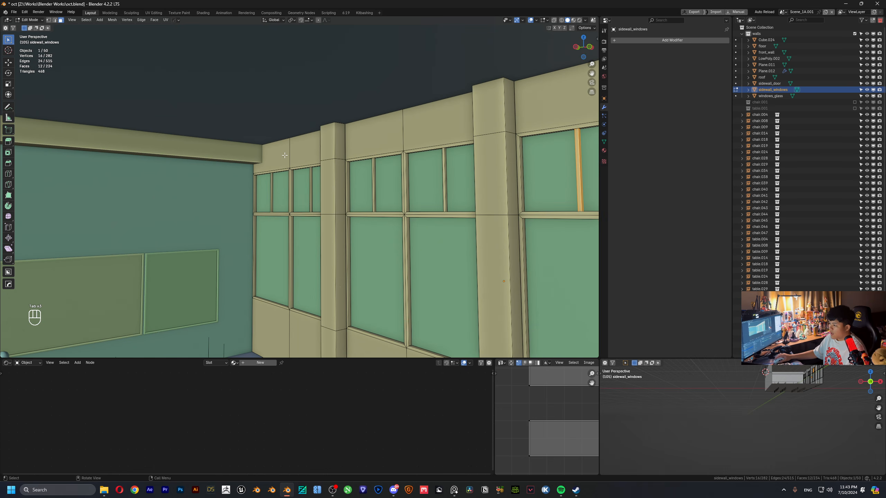
left_click(253, 154)
right_click(253, 154)
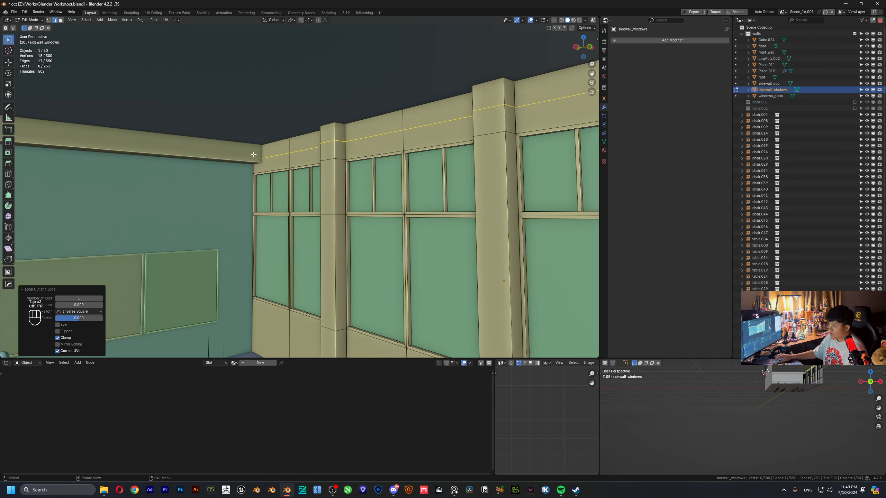
key("ctrl+r")
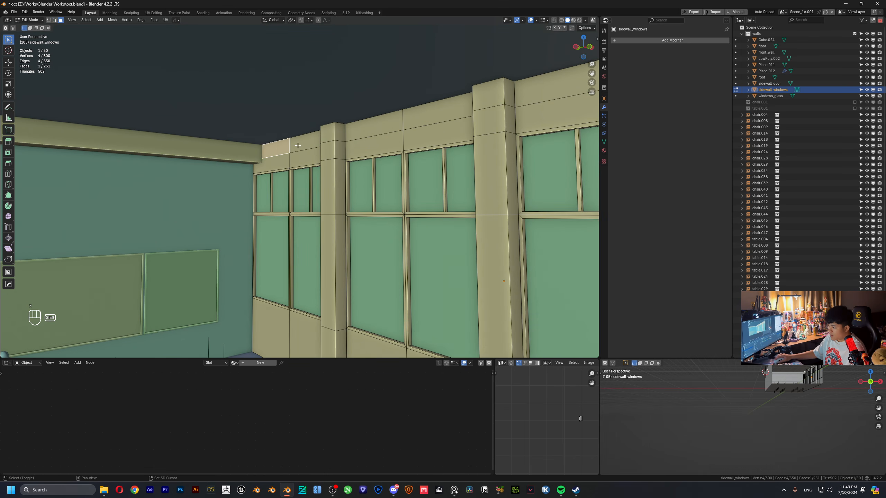
- Extrude the six upper strip faces between the window wall's pillars along X into the room to form a beam
left_click(383, 130, "shift")
left_click(438, 111, "shift")
middle_click_drag(437, 111, 335, 115, "shift")
left_click(429, 115, "shift")
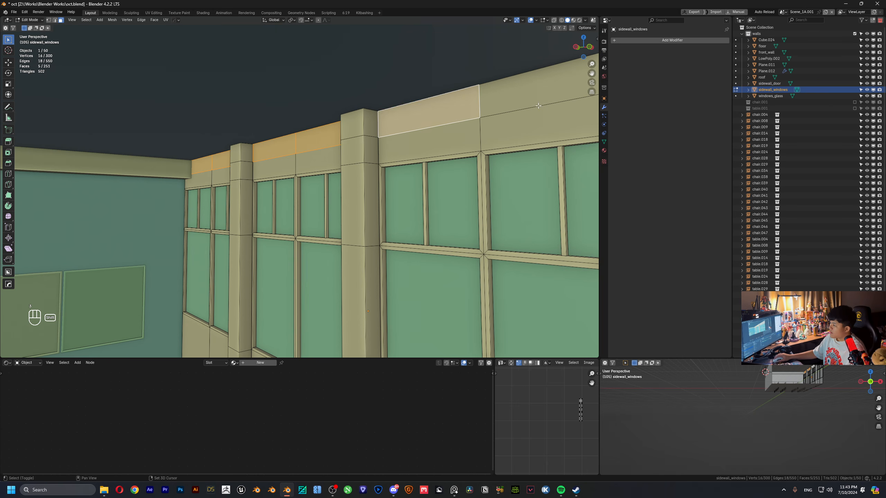
left_click(537, 89, "shift")
key("e")
key("x")
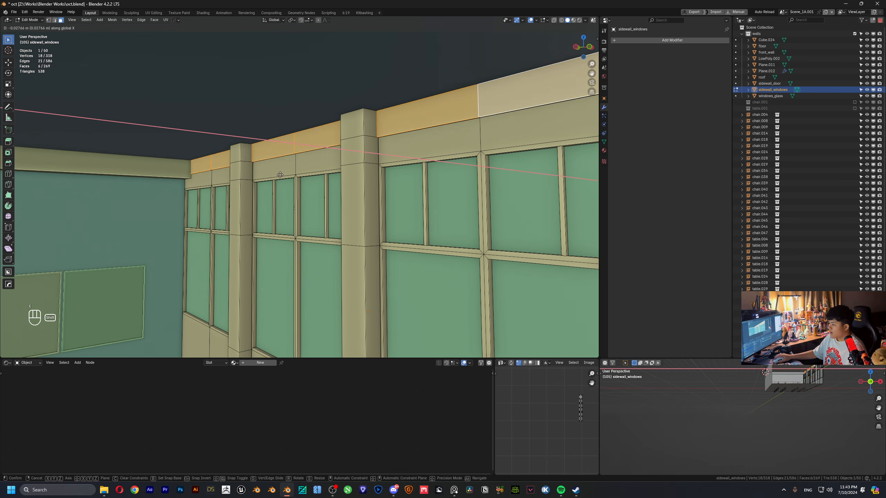
left_click(223, 160)
key("Tab")
- Inspect the window wall's extruded upper beam and the classroom from several angles and distances
middle_click_drag(241, 168, 253, 183)
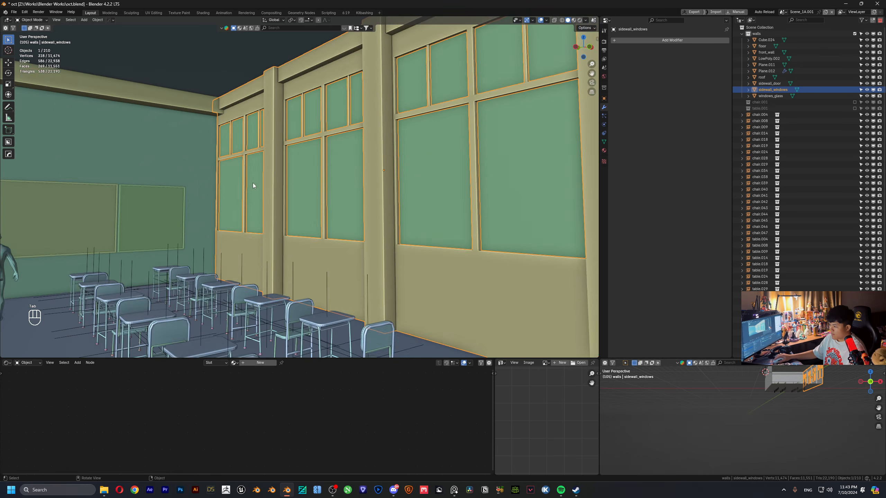
middle_click_drag(289, 252, 262, 223, "shift")
scroll(228, 188, "down", 5)
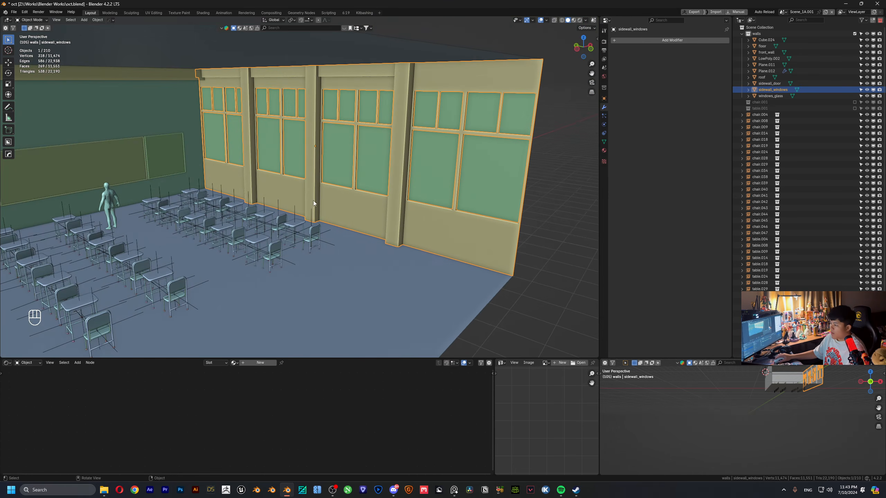
middle_click_drag(225, 190, 289, 188, "shift")
middle_click_drag(387, 194, 280, 168)
scroll(356, 195, "up", 3)
scroll(304, 183, "down", 2)
scroll(305, 183, "up", 3)
- Raise the middle and side board panels on the front wall by about 0.15 m along Z
left_click(213, 151)
left_click(470, 148, "shift")
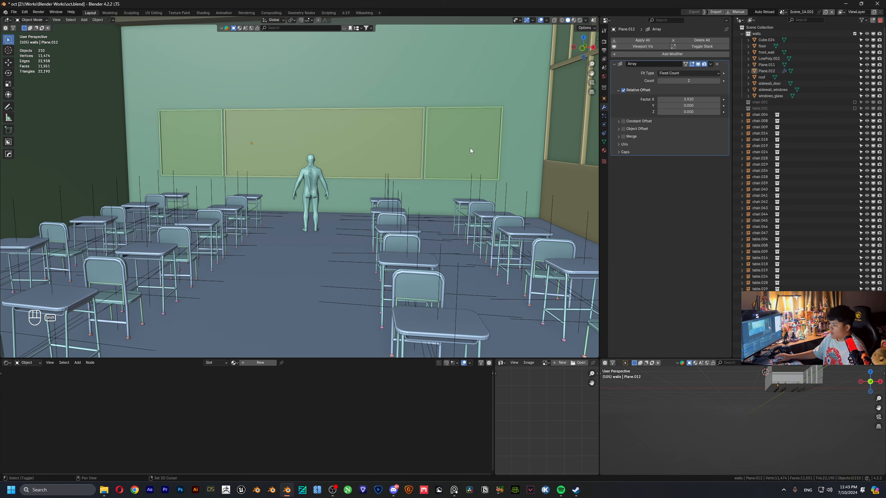
left_click_drag(469, 148, 284, 137, "shift")
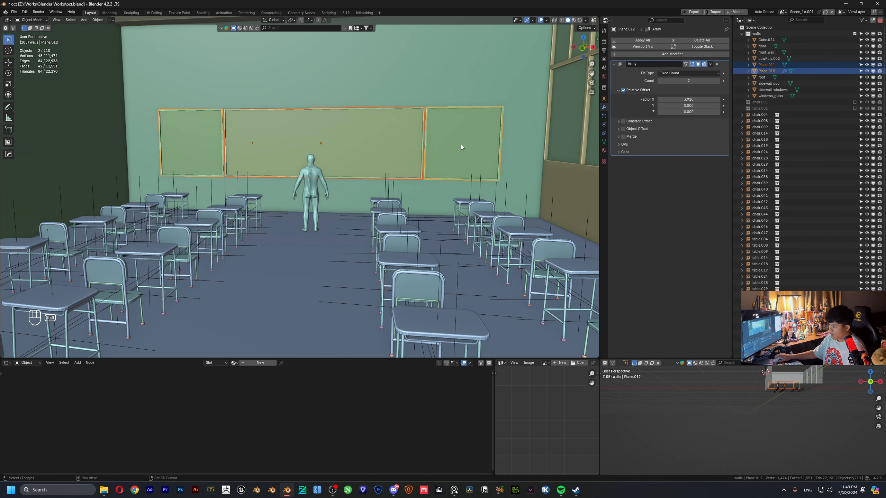
key("g")
key("z")
left_click(437, 118)
scroll(421, 138, "down", 4)
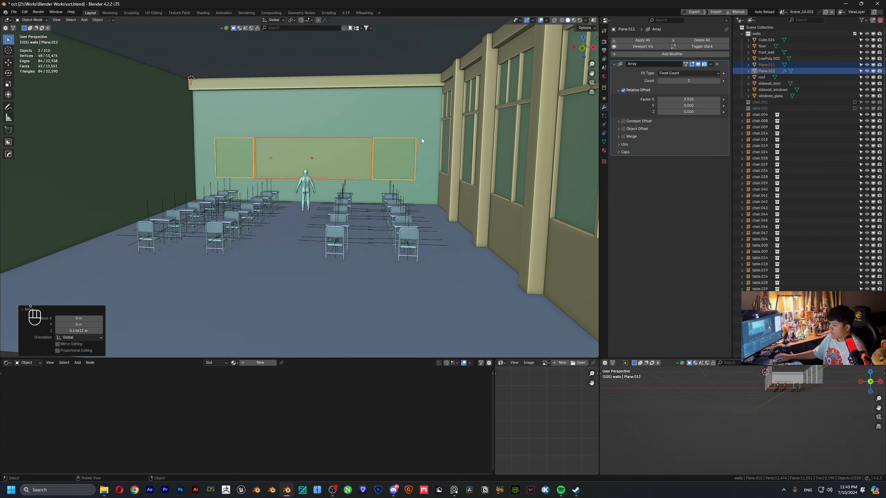
scroll(421, 138, "down", 5)
middle_click_drag(421, 137, 410, 135)
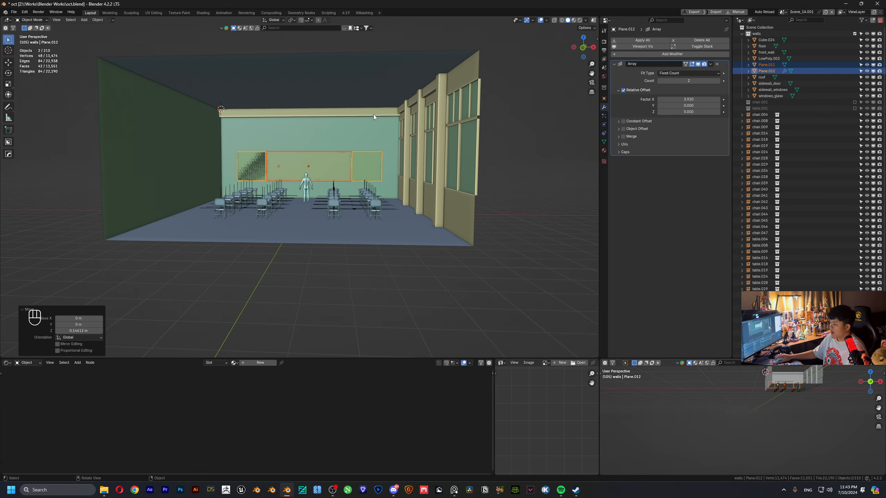
- Widen the room shell, including walls, roof, beam, boards, windows and floor, about 1.12 times along X and apply the scale
scroll(374, 117, "down", 4)
left_click_drag(123, 102, 464, 175)
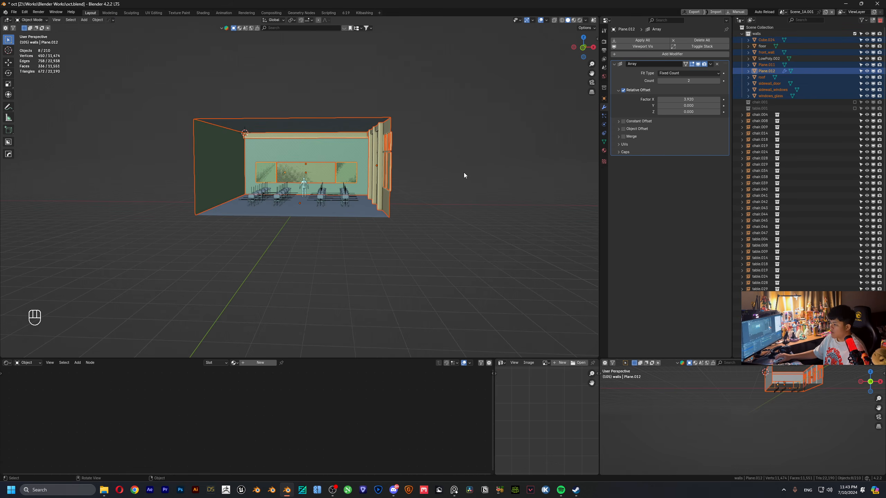
left_click(364, 208, "shift")
key("s")
key("x")
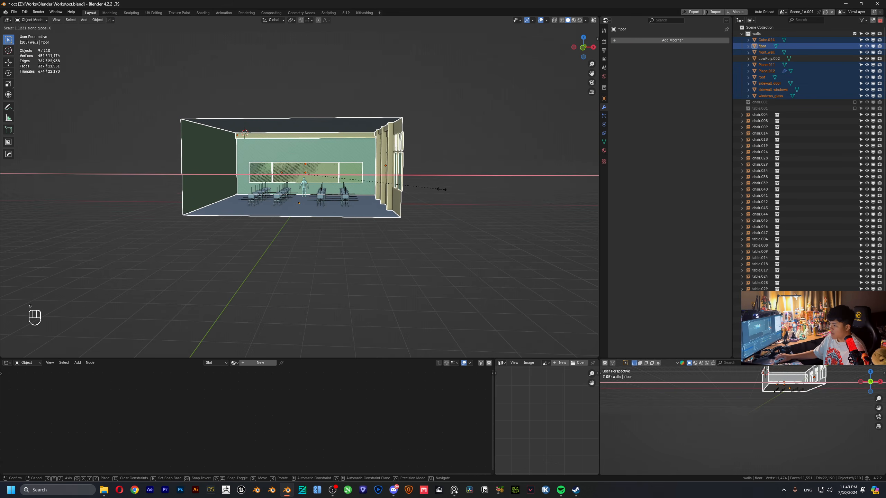
left_click(440, 190)
key("ctrl+a")
left_click(436, 190)
scroll(389, 170, "up", 5)
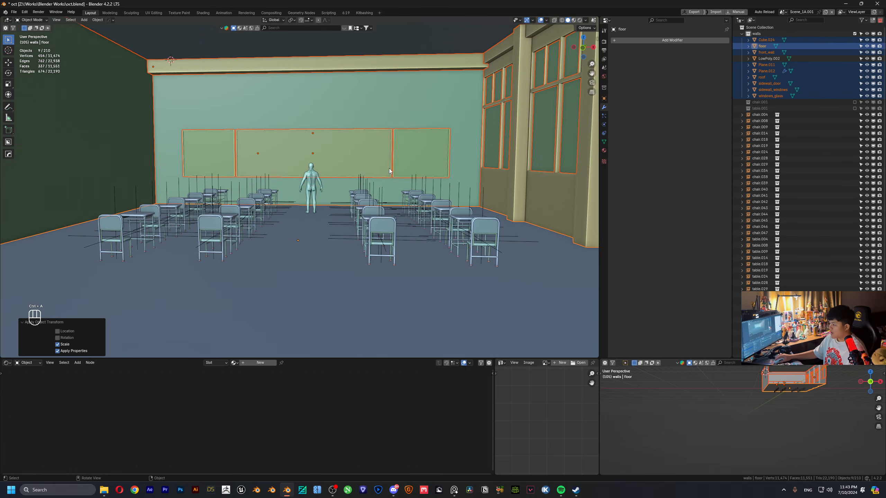
key("Tab")
key("Tab")
left_click(381, 119)
scroll(381, 119, "down", 5)
middle_click_drag(381, 119, 375, 160, "shift")
scroll(317, 138, "up", 5)
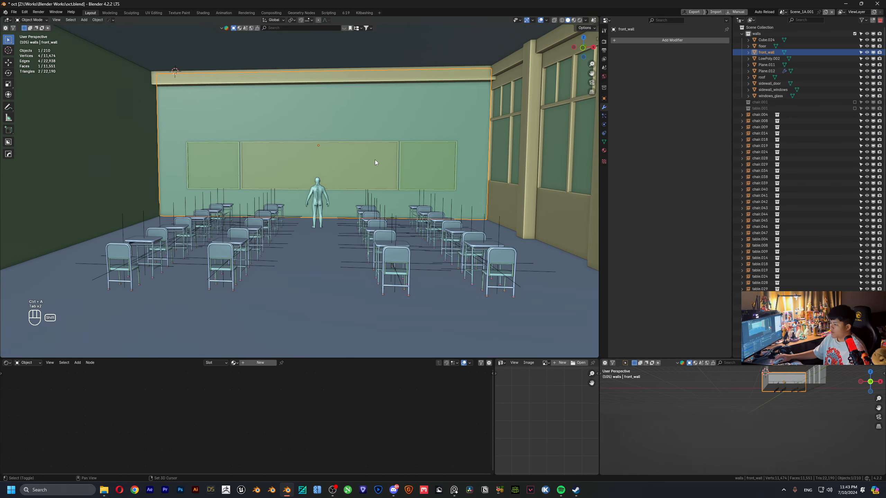
middle_click_drag(265, 143, 332, 141, "shift")
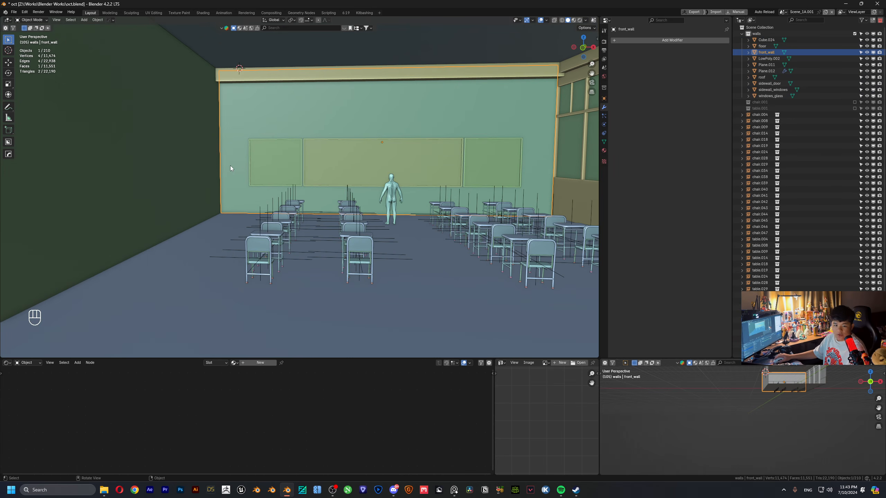
- Add a vertical loop cut to the door side wall and shift it about 5.2 m along Y toward the front wall
middle_click_drag(229, 166, 299, 190)
scroll(221, 166, "down", 2)
left_click(214, 166)
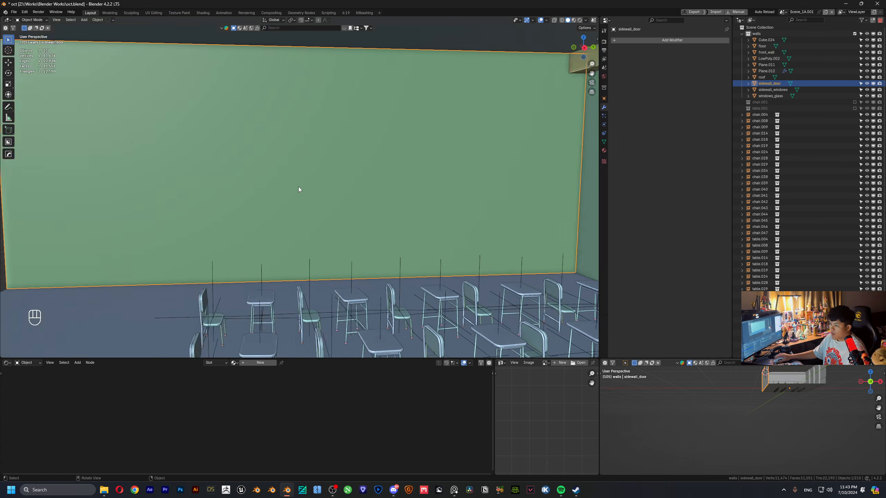
scroll(299, 189, "down", 1)
key("Tab")
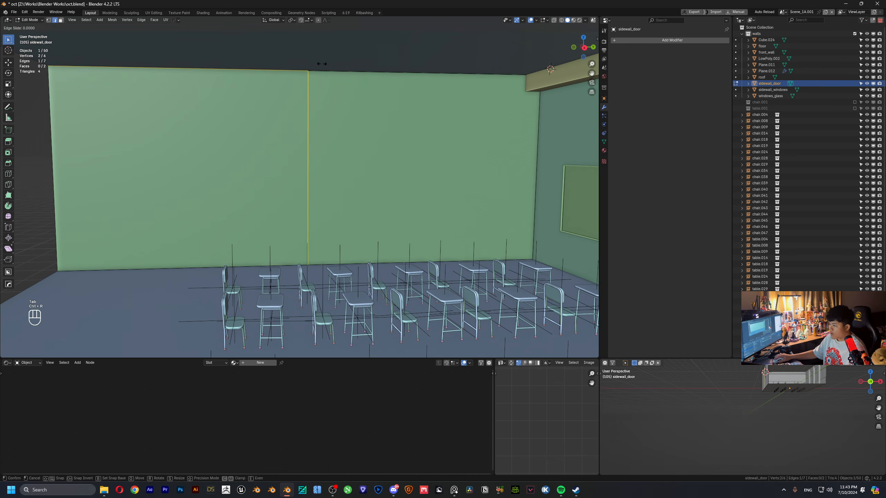
left_click(322, 64)
middle_click_drag(321, 64, 242, 184)
key("g")
key("x")
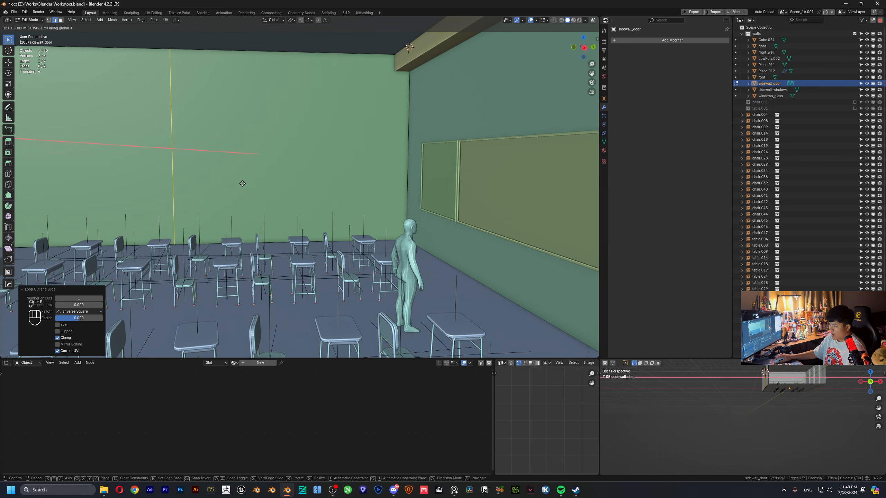
key("y")
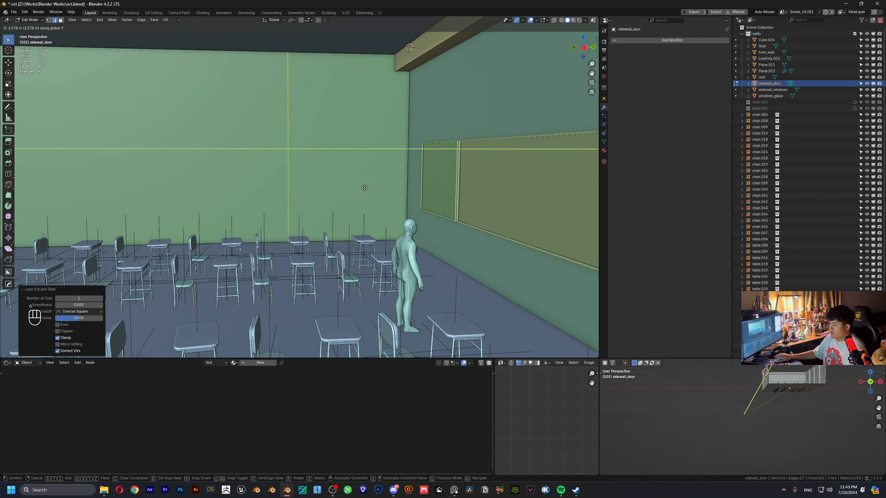
left_click(407, 190)
- Bevel the door wall's vertical cut with one segment and a width of about 2.87 m
key("ctrl+b")
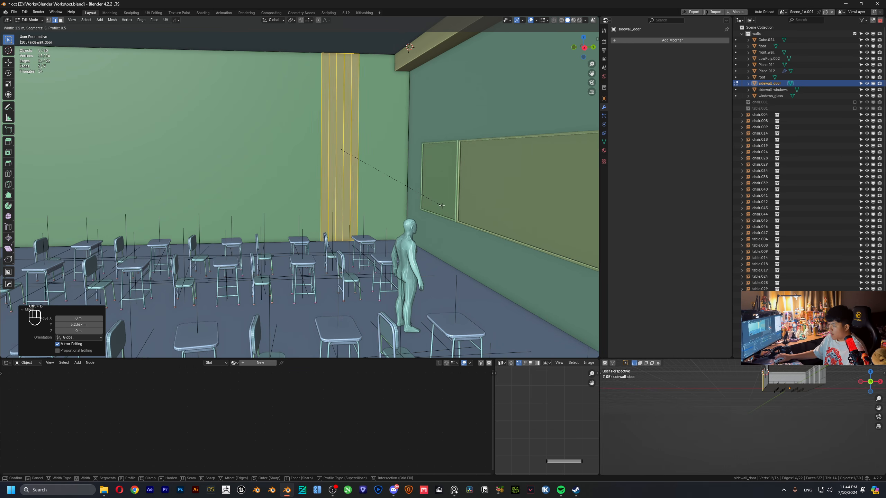
left_click(495, 217)
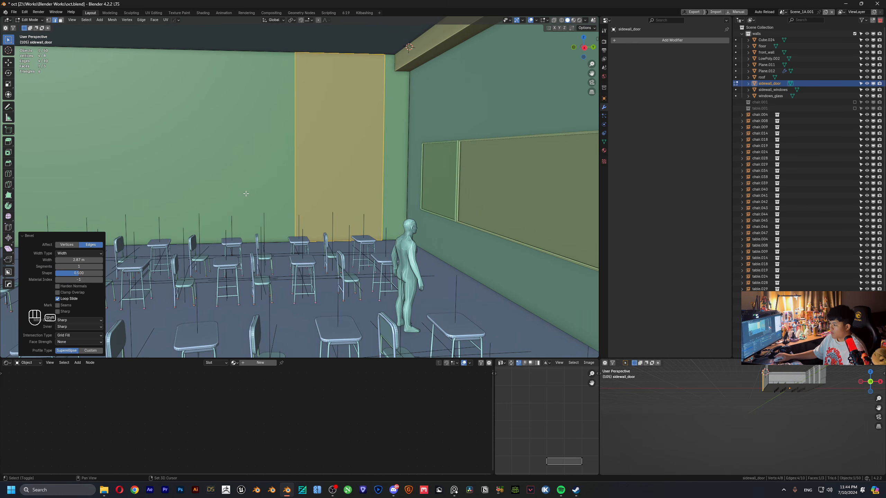
- Add a horizontal loop cut across the door side wall to mark the top of the doorway
middle_click_drag(246, 193, 253, 192, "shift")
left_click(408, 142)
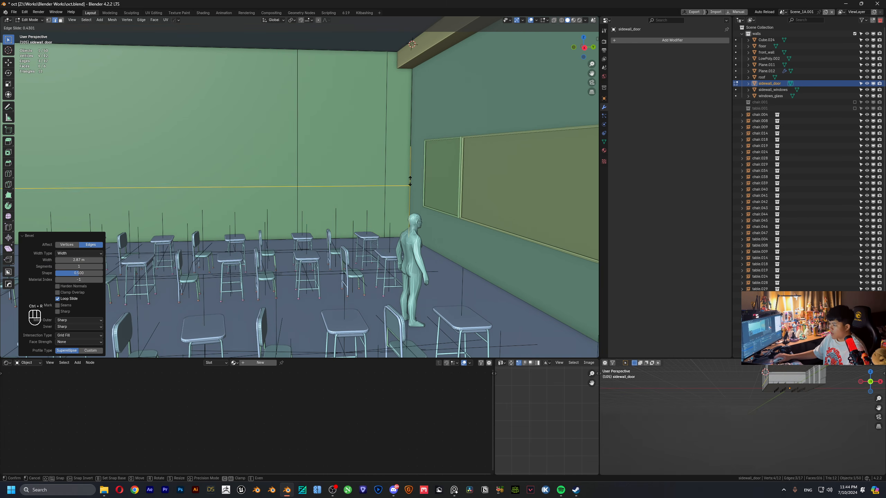
left_click(415, 156)
key("Tab")
- Move the human figure along X to the door side wall, in front of the marked doorway
left_click(413, 248)
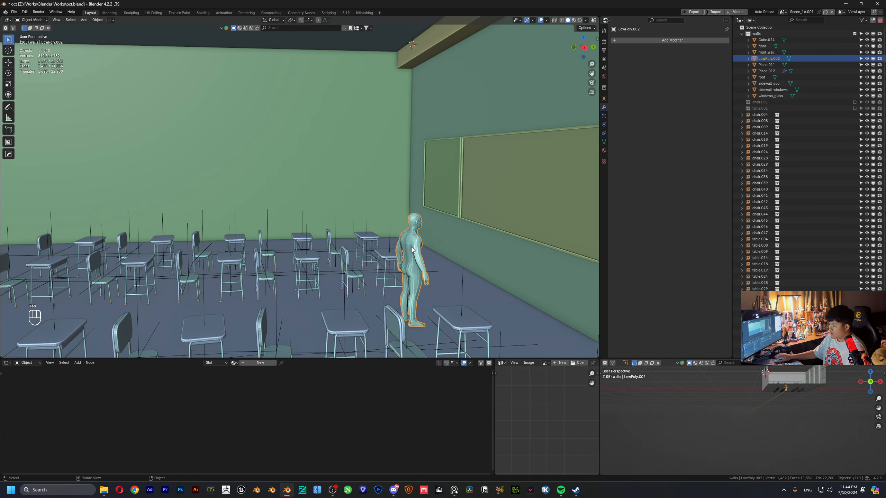
key("g")
key("x")
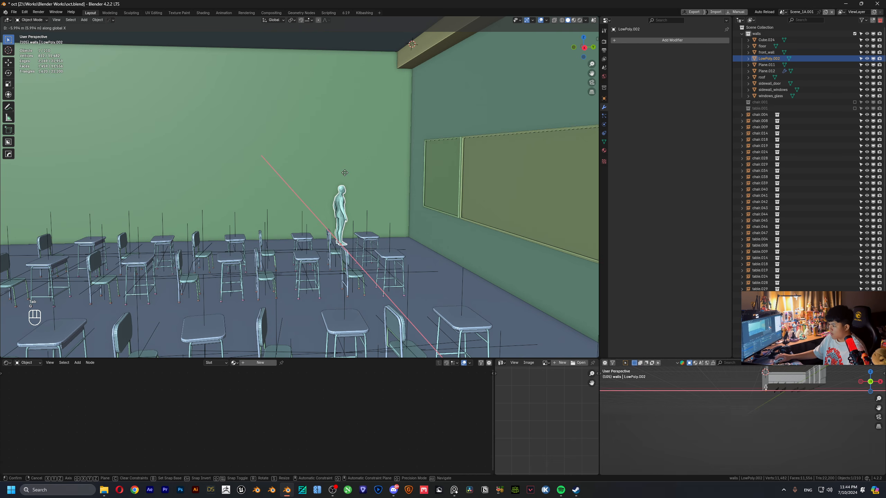
left_click(341, 166)
key("Tab")
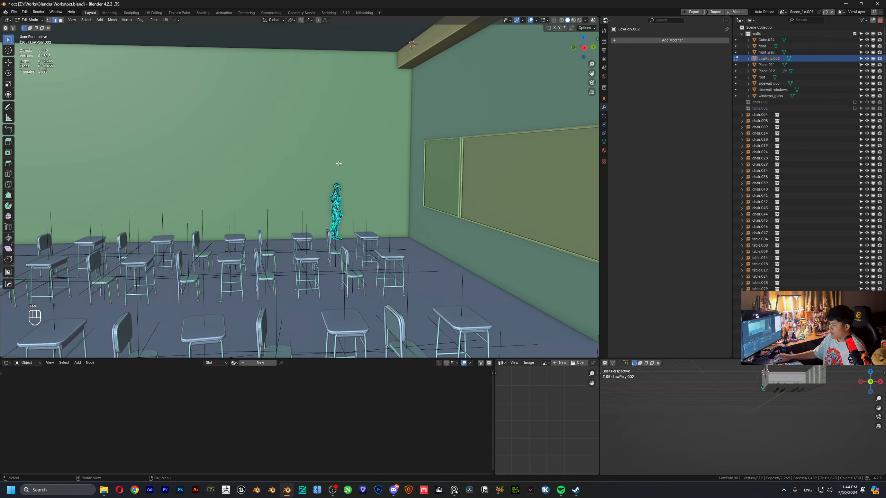
key("Tab")
- Adjust the height of the door wall's horizontal edge above the figure's head
left_click(331, 147)
key("Tab")
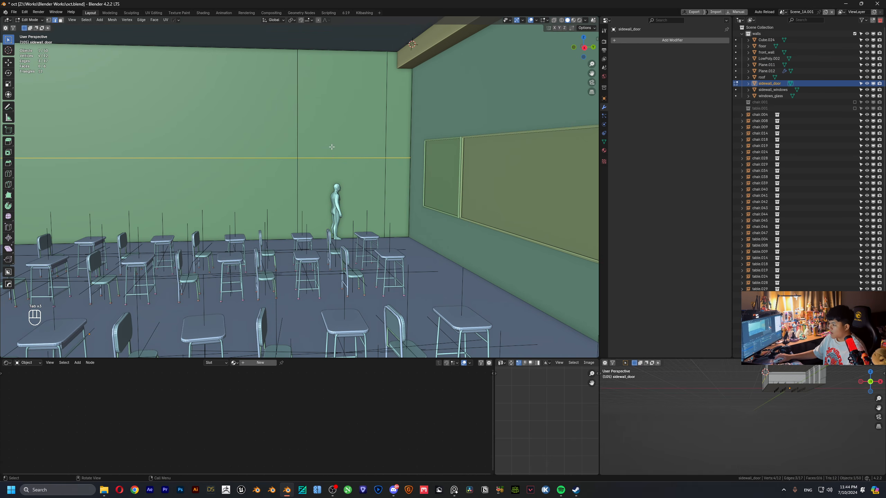
key("g")
left_click(359, 173)
- Separate the door face behind the figure into its own object and hide it to open the doorway
key("3")
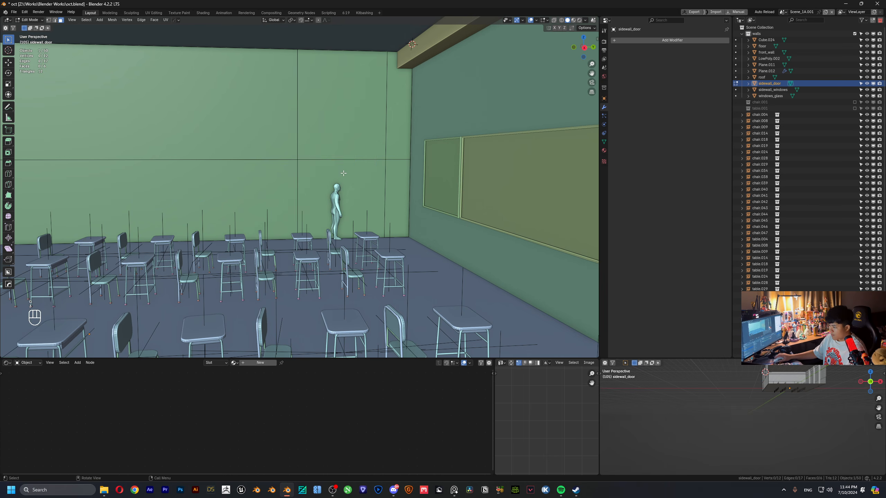
left_click(352, 187)
left_click(352, 185)
key("Tab")
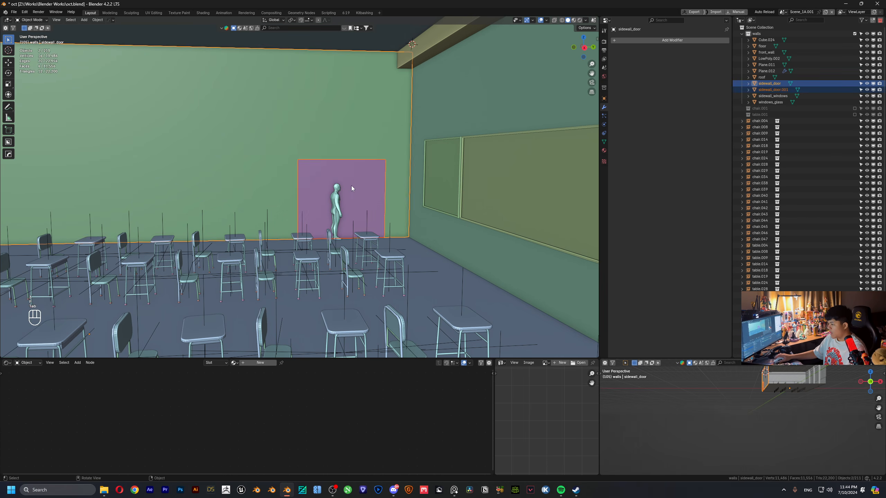
middle_click_drag(345, 181, 494, 192)
key("h")
scroll(355, 185, "down", 3)
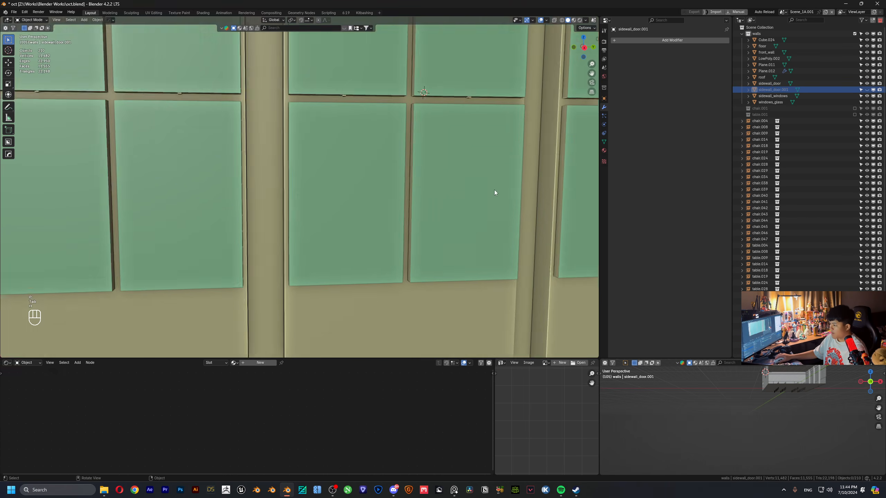
- Examine the doorway, the front wall and the spacing of the tables and chairs in the widened room
scroll(384, 195, "down", 5)
middle_click_drag(291, 198, 317, 197)
middle_click_drag(115, 194, 205, 190, "shift")
scroll(345, 196, "up", 2)
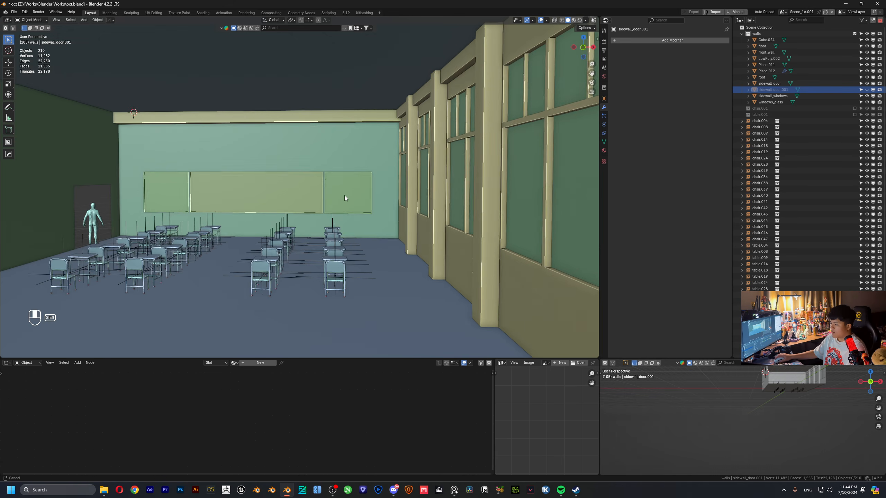
scroll(353, 181, "down", 4)
middle_click_drag(359, 185, 312, 187)
scroll(342, 206, "up", 4)
scroll(320, 190, "down", 4)
scroll(310, 202, "up", 4)
left_click(262, 190)
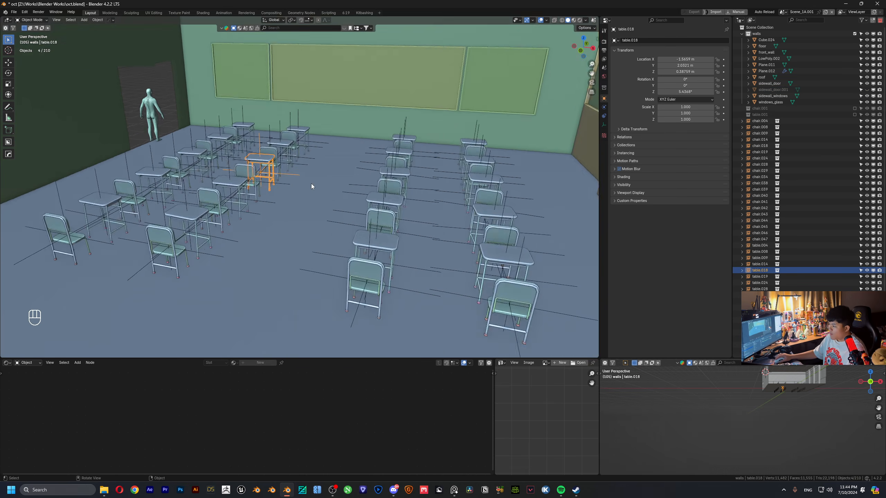
scroll(311, 186, "down", 3)
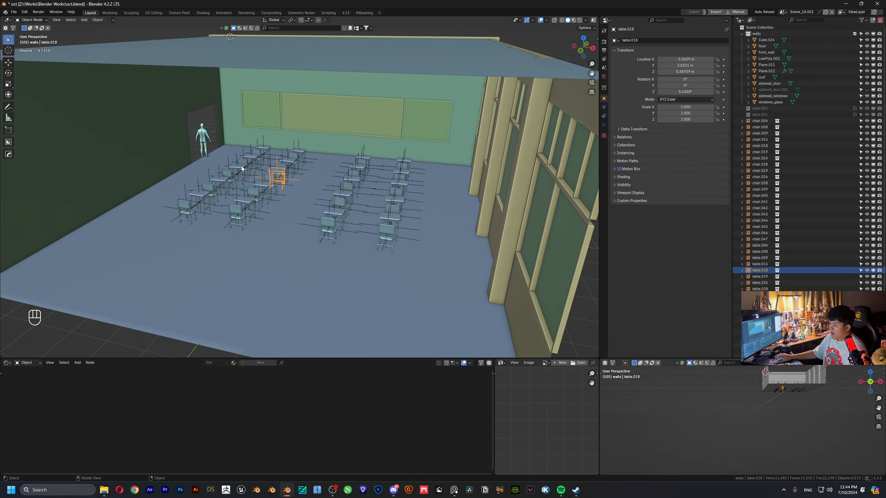
- Hide the floor and the roof, and view the classroom from the top
left_click(288, 237)
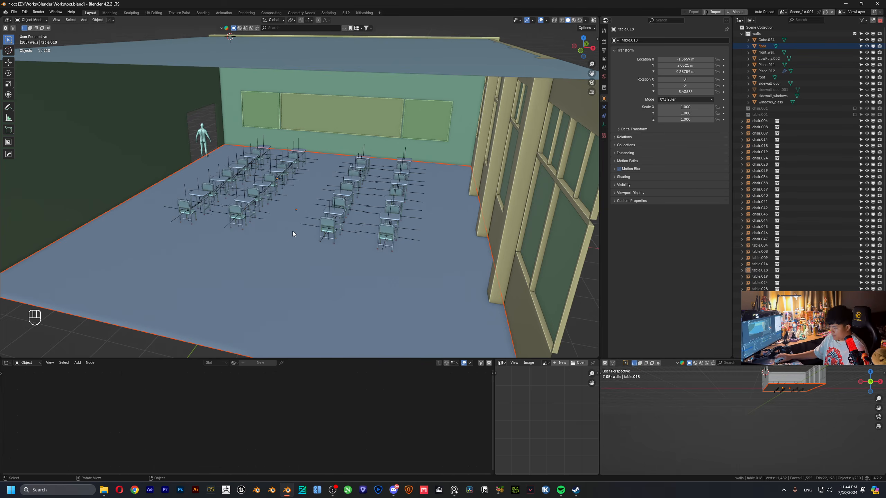
key("h")
left_click(327, 68)
key("h")
middle_click_drag(326, 69, 349, 184)
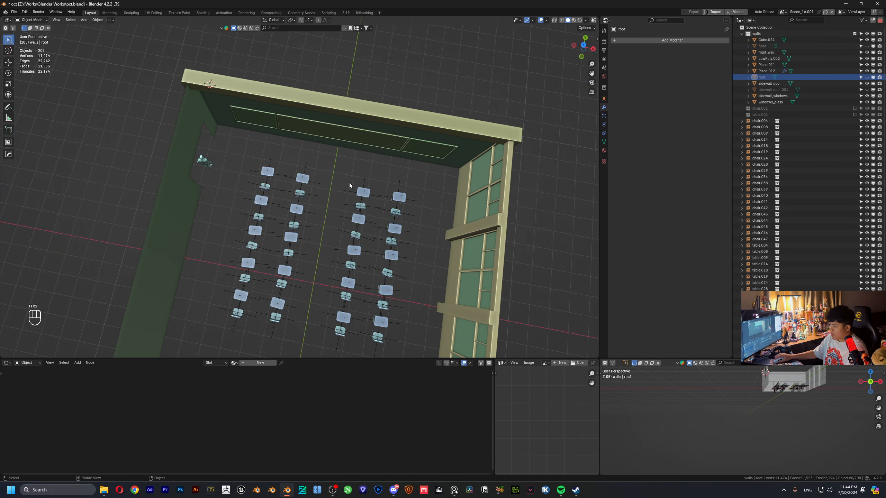
left_click(583, 46)
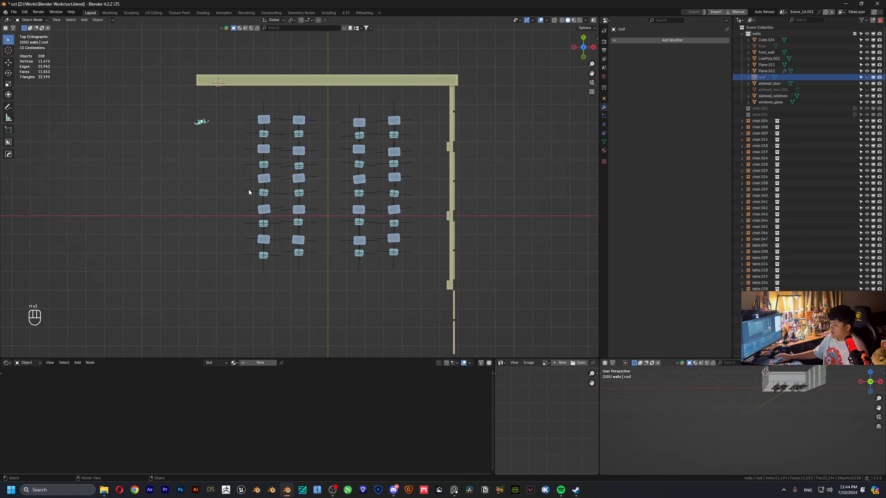
- Move the two rear rows of tables and chairs about 1 m back along Y, away from the front wall
left_click_drag(298, 219, 423, 285, "shift")
left_click_drag(243, 197, 244, 198, "ctrl")
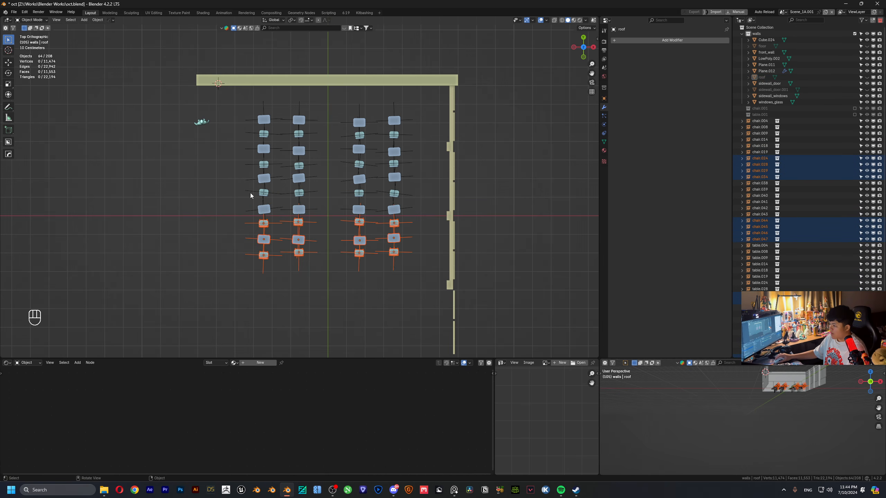
left_click(263, 210, "shift")
left_click(297, 212, "shift")
left_click(357, 213, "shift")
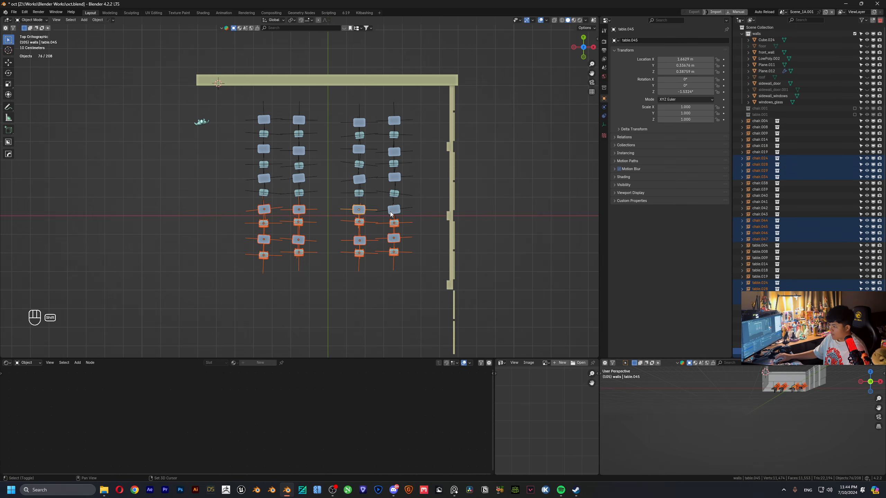
left_click(392, 212, "shift")
key("g")
key("y")
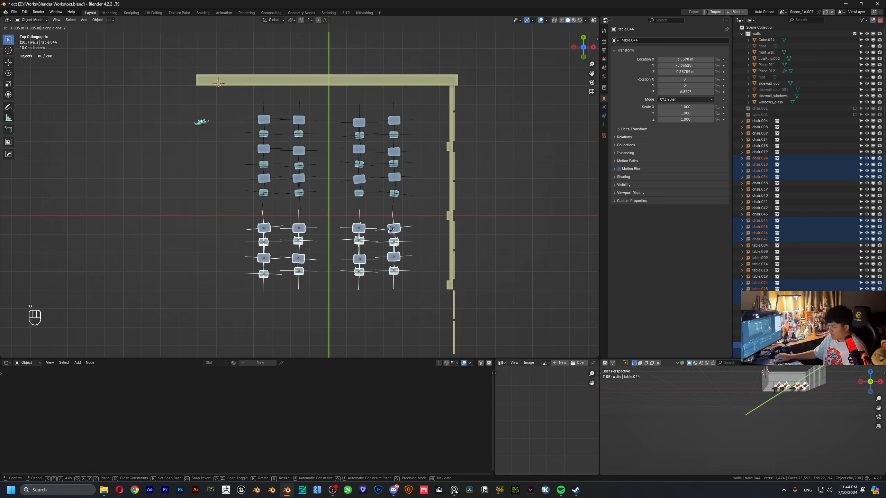
left_click(392, 231)
- Unhide all hidden objects and return to a perspective view of the front window corner
middle_click_drag(345, 210, 337, 164)
key("alt+h")
left_click(132, 92)
scroll(308, 196, "down", 4)
scroll(335, 220, "up", 4)
middle_click_drag(337, 164, 469, 176)
scroll(331, 185, "up", 4)
middle_click_drag(470, 176, 427, 157, "shift")
scroll(427, 157, "up", 2)
left_click(426, 103)
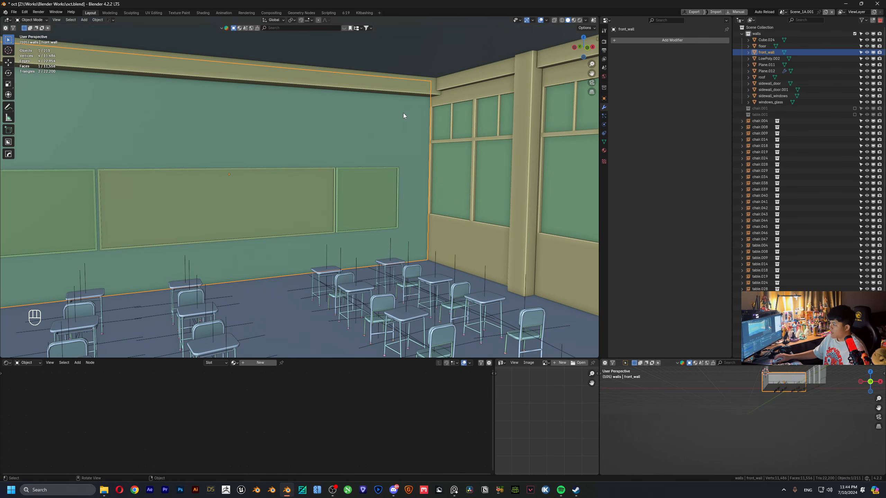
key("g")
key("y")
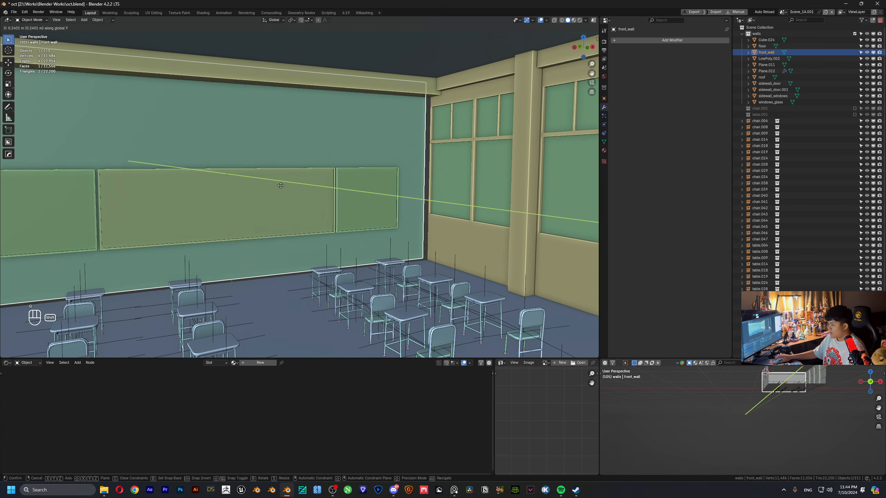
right_click(268, 181, "shift")
- Select the front wall together with its three board panels and move them about 0.74 m outward along Y
left_click(364, 210)
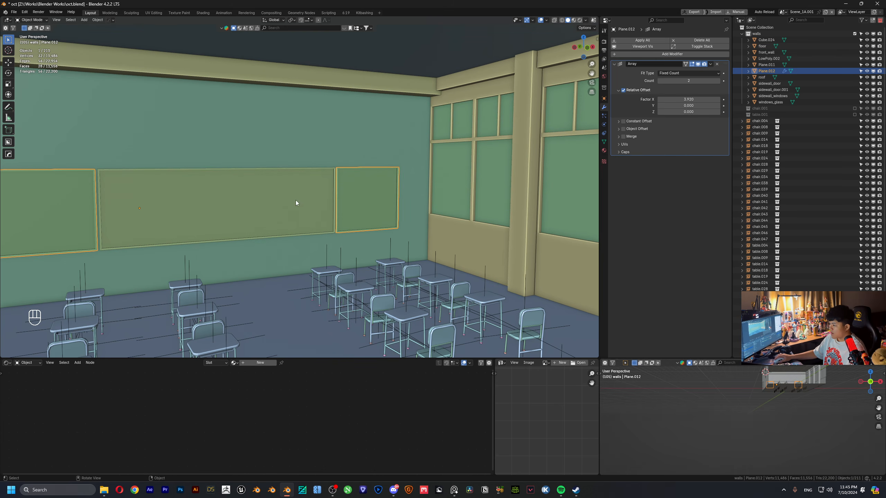
left_click(289, 198, "shift")
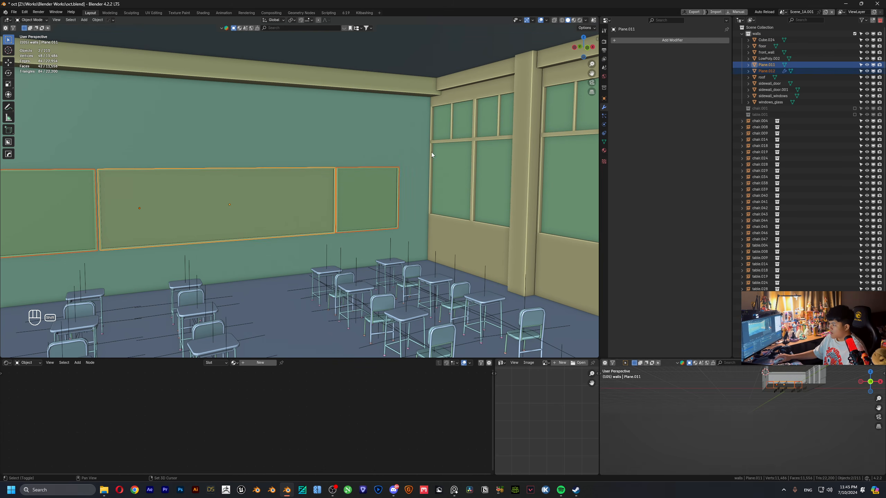
left_click(68, 208, "shift")
left_click(233, 267, "shift")
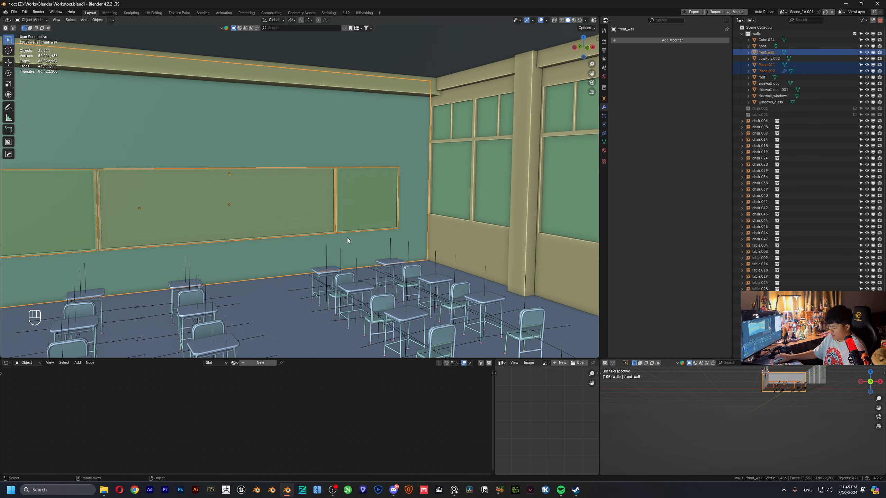
key("g")
key("y")
left_click(307, 211)
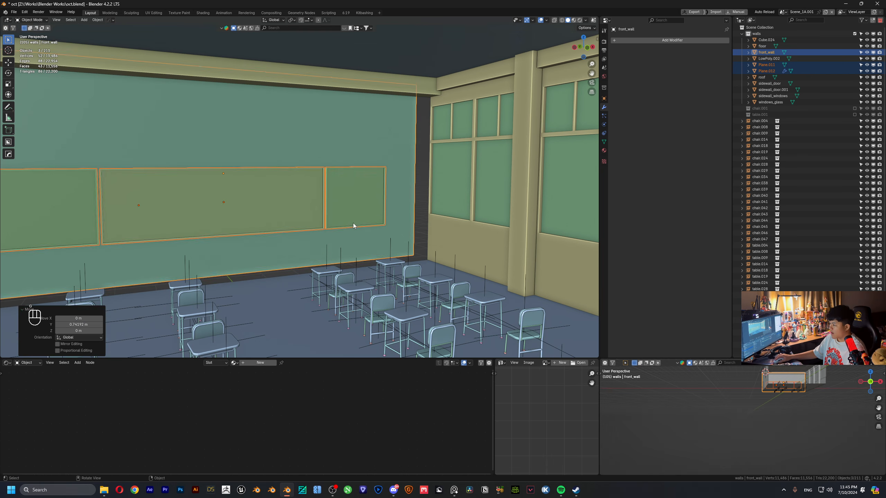
- Extend the floor's front edge about 1.1 m along Y, past the relocated front wall
middle_click_drag(353, 223, 353, 244)
left_click(270, 279)
key("Tab")
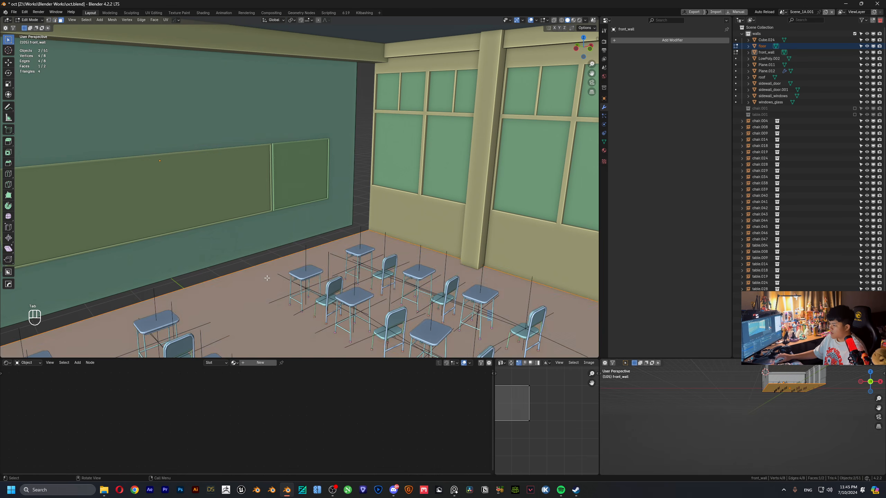
key("2")
left_click(255, 279)
key("g")
middle_click(269, 281)
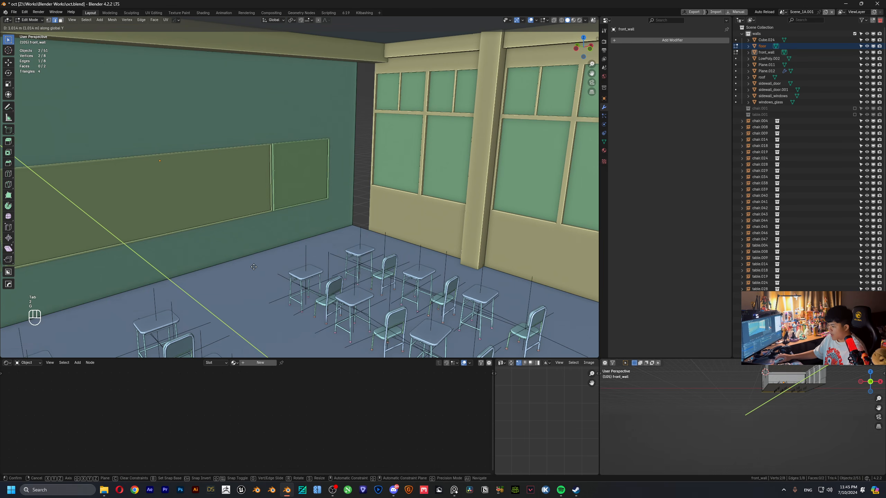
left_click(254, 267)
scroll(254, 263, "up", 5)
scroll(255, 263, "down", 8)
- Move the front vertical edges of the doorway side wall about 0.87 m along Y to meet the front wall
middle_click_drag(255, 263, 217, 224)
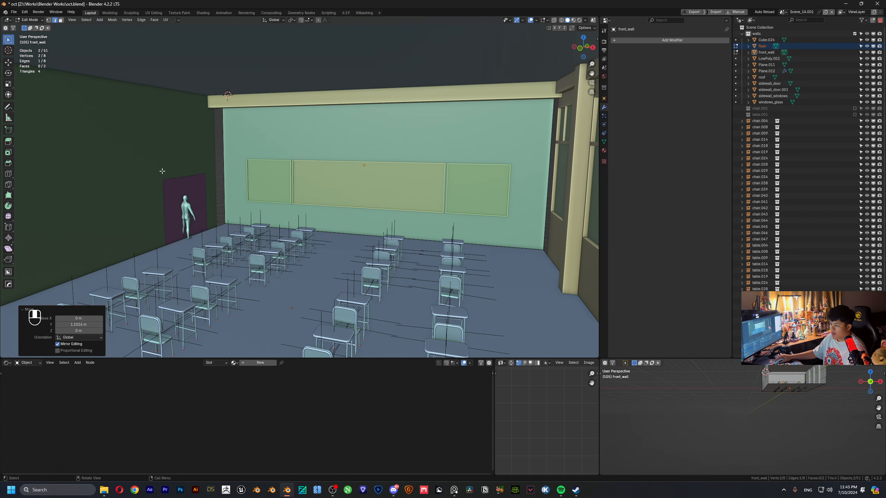
key("Tab")
left_click(172, 152)
middle_click_drag(172, 152, 277, 179)
key("Tab")
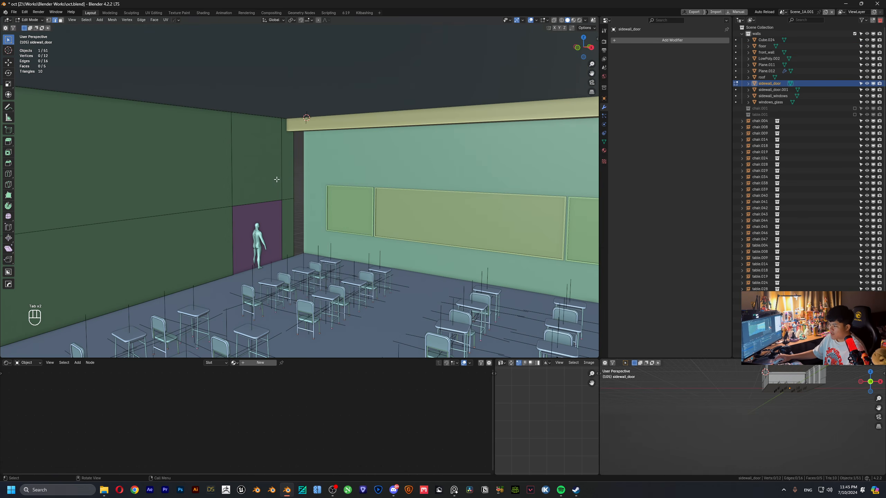
key("g")
key("y")
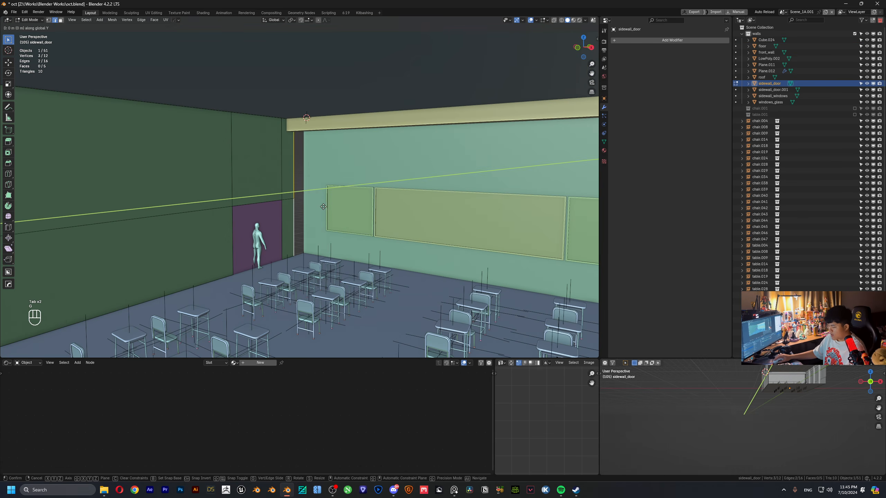
left_click(436, 208)
- Select only the vertical edges at the front end of the window wall, using a see-through side view
scroll(433, 210, "down", 4)
middle_click_drag(423, 216, 481, 213)
scroll(391, 218, "up", 4)
middle_click_drag(391, 217, 351, 212)
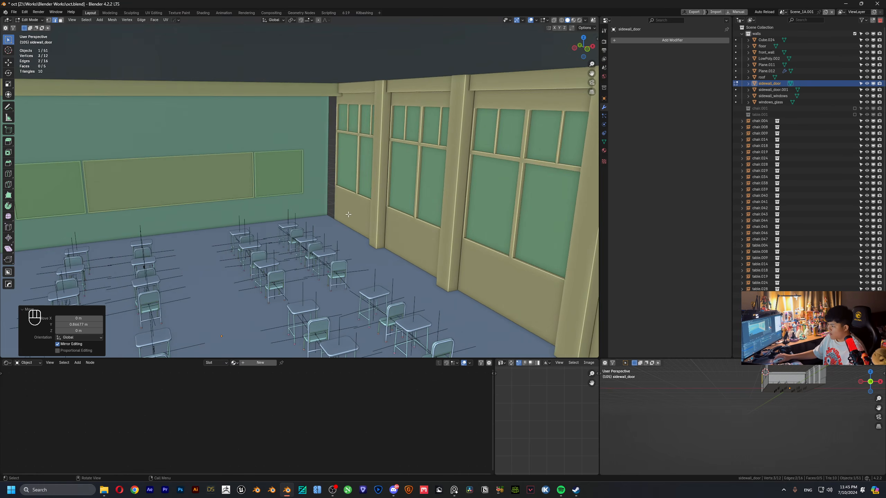
key("Tab")
left_click(351, 212)
key("KP_Divide")
key("Tab")
middle_click_drag(296, 204, 328, 200)
scroll(328, 200, "up", 6)
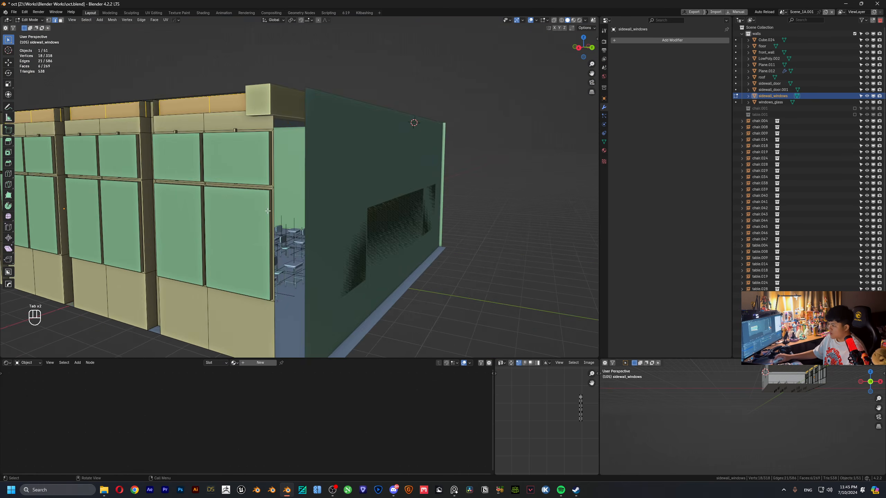
middle_click_drag(372, 176, 401, 147)
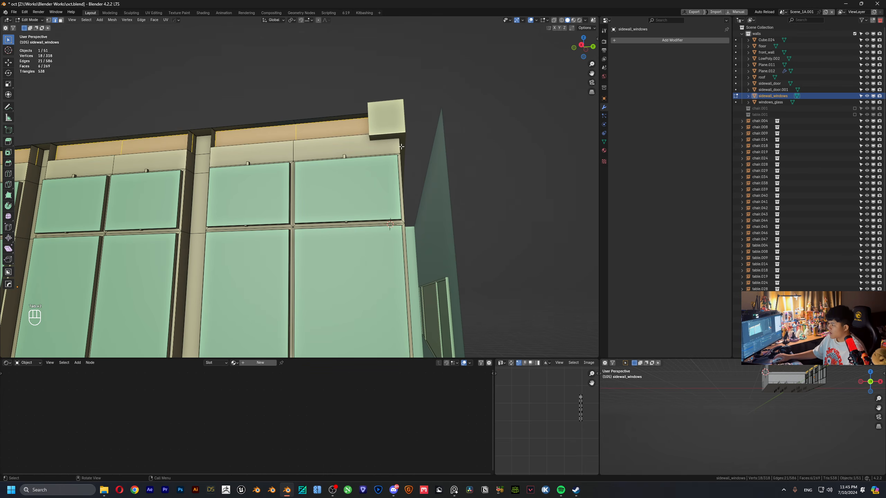
scroll(401, 145, "down", 5)
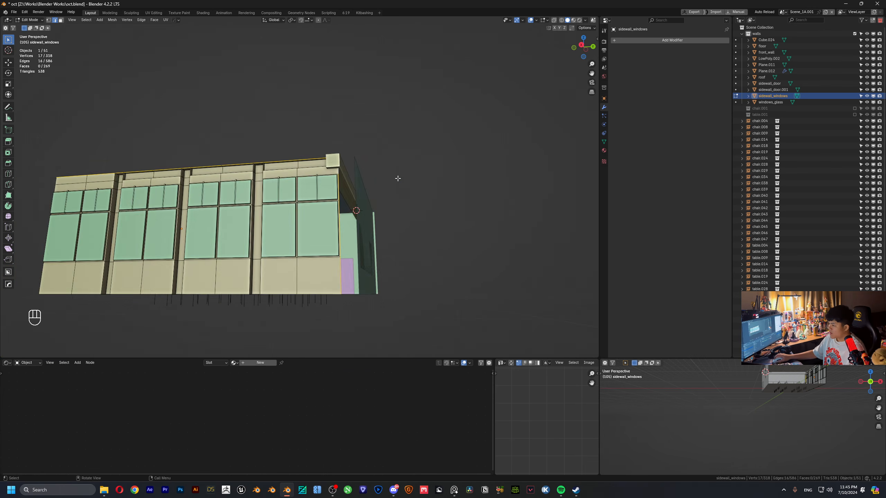
key("alt+z")
left_click(591, 47)
scroll(248, 178, "down", 4)
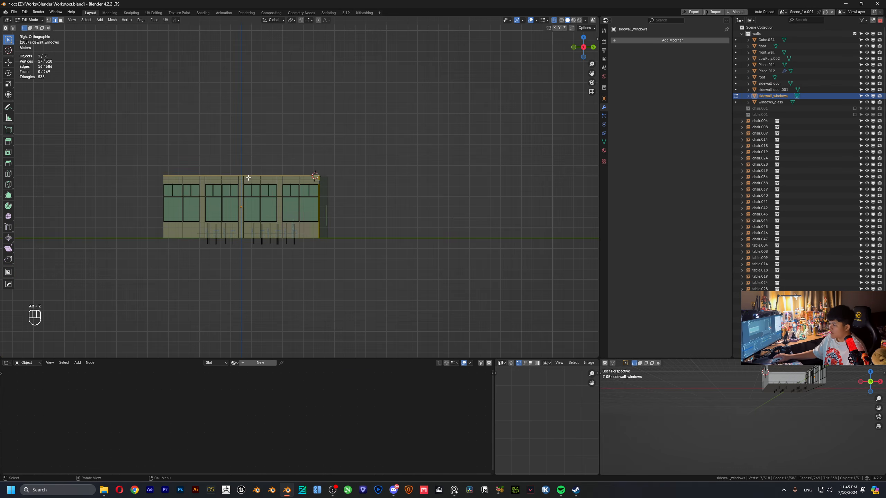
left_click_drag(174, 129, 314, 295)
scroll(313, 293, "up", 4)
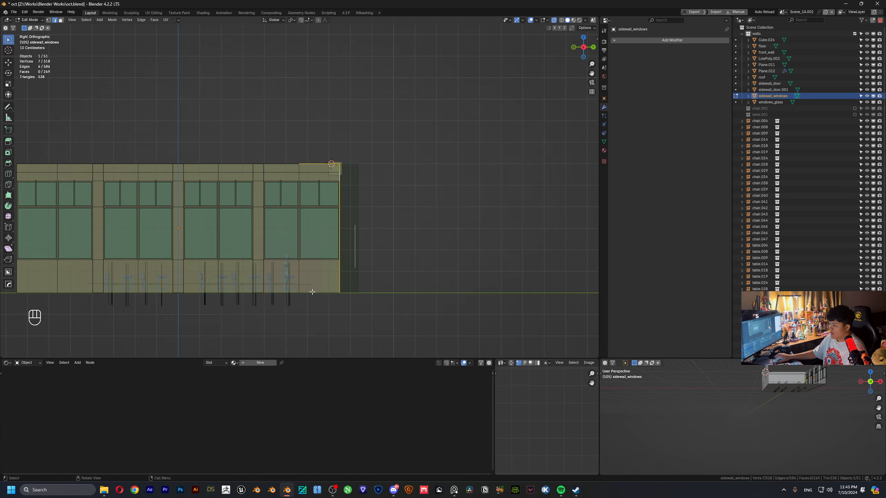
scroll(330, 198, "up", 2)
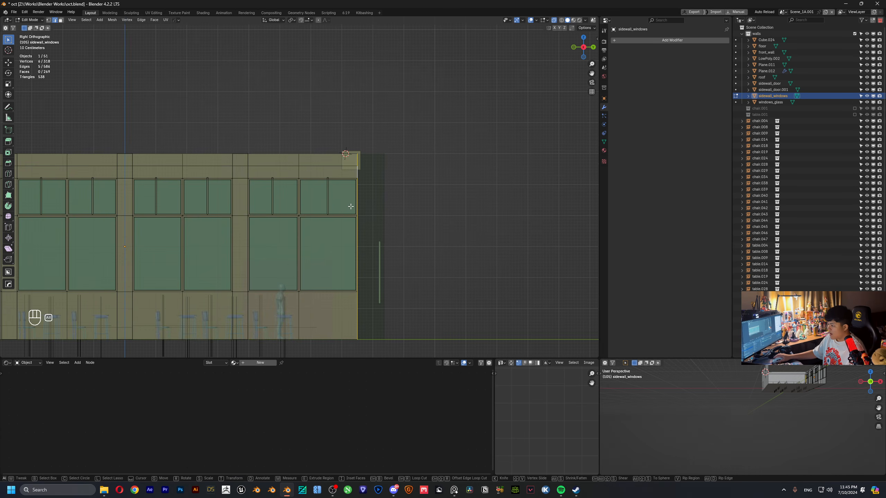
mouse_move(351, 207)
middle_mouse_down()
mouse_move(380, 217)
mouse_move(358, 215)
middle_mouse_up()
key("alt+z")
scroll(375, 218, "up", 1)
key("g")
key("y")
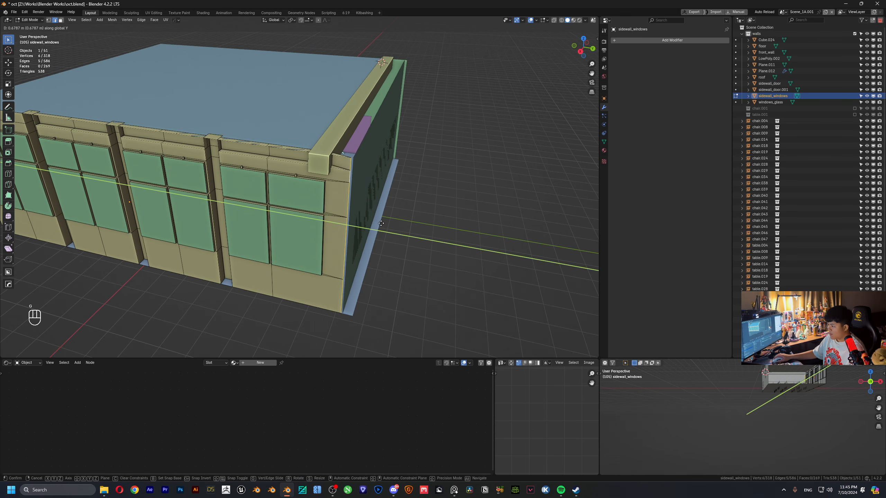
left_click(375, 219)
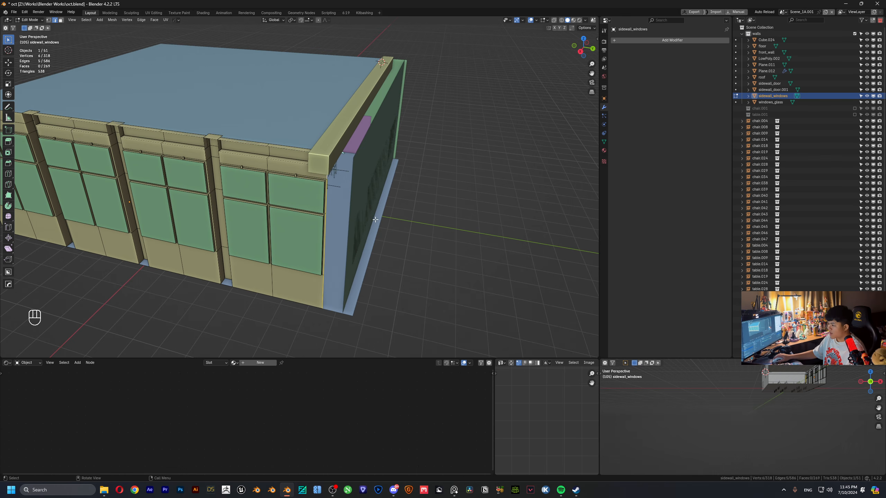
- Extrude the window wall's front end edges about 0.75 m along Y to close the gap to the front wall
key("e")
key("y")
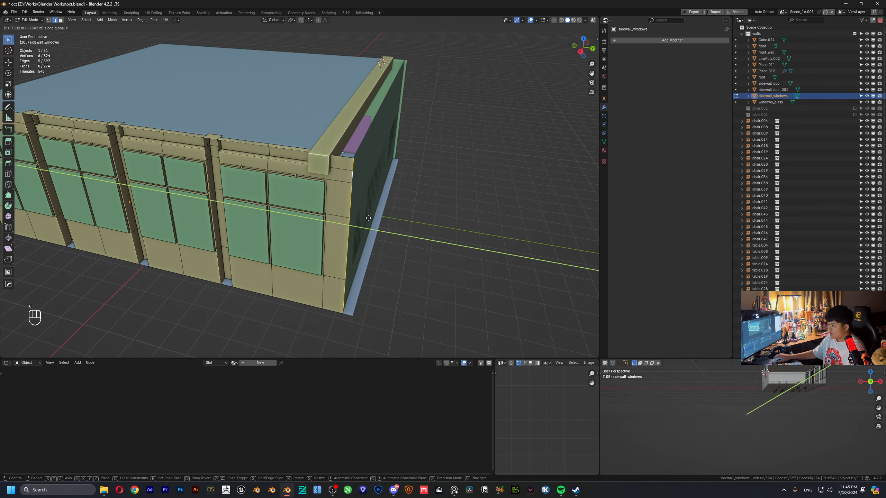
left_click(368, 218)
key("Tab")
- Move the front ceiling beam along Y until it sits against the front wall
left_click(334, 133)
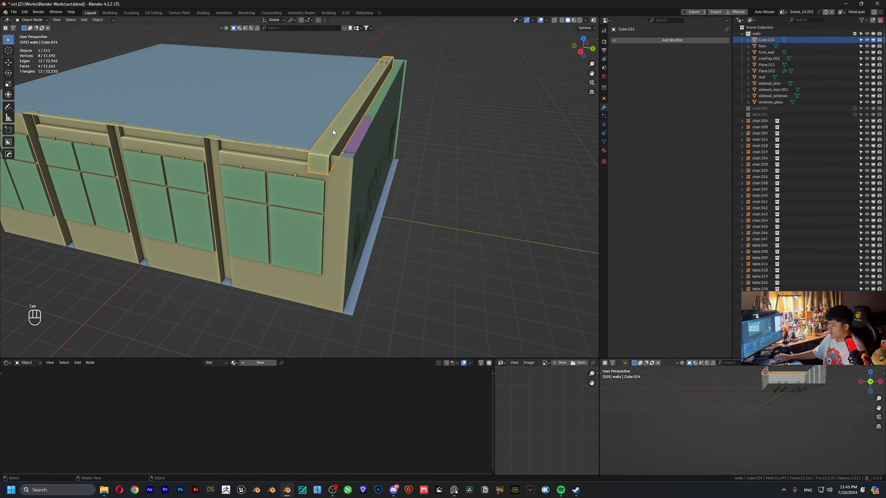
key("g")
key("y")
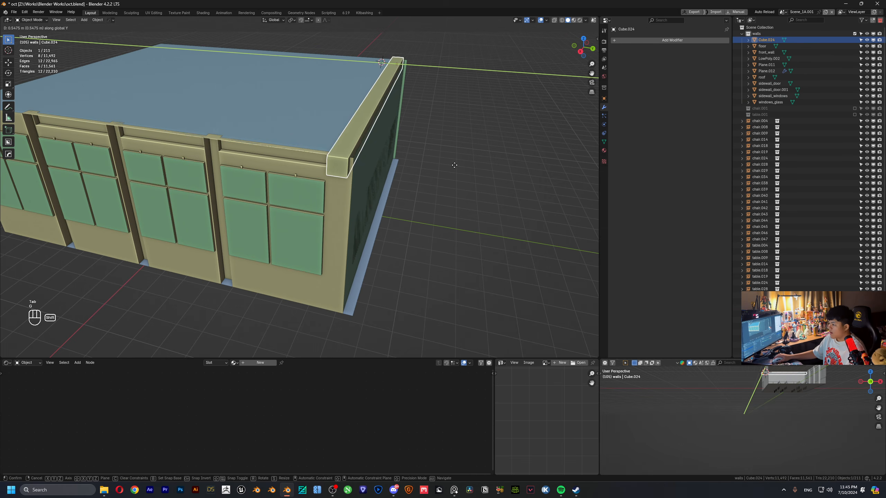
left_click(474, 170)
- Extend the roof's front edge about 0.36 m along Y to close the gap to the ceiling beam
middle_click_drag(475, 170, 463, 196)
left_click(305, 115)
key("Tab")
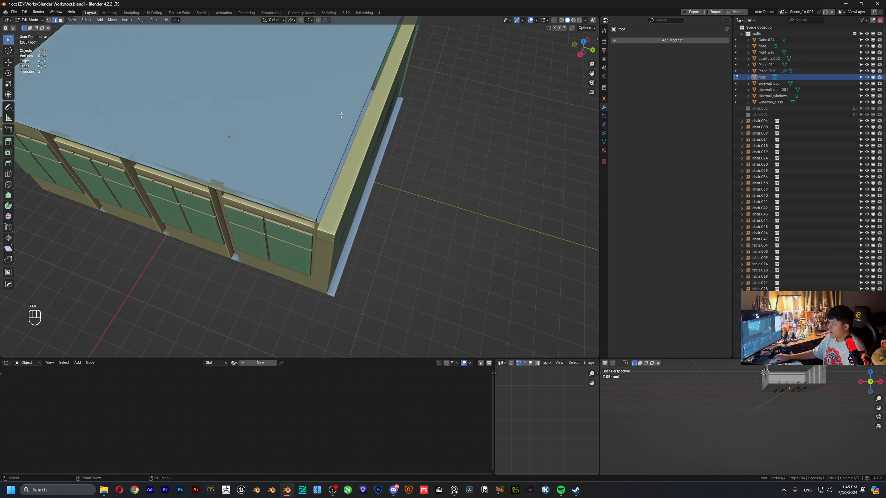
key("g")
key("y")
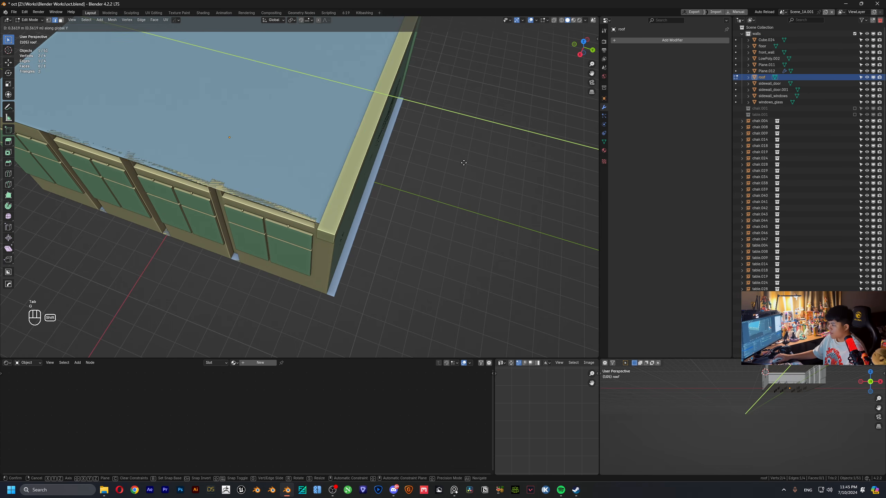
left_click(464, 163)
key("Tab")
- Place the 3D cursor inside the room at the floor corner between the front wall and the window wall
scroll(321, 175, "down", 4)
middle_click_drag(321, 176, 423, 160)
scroll(299, 127, "up", 4)
middle_click_drag(299, 127, 342, 140, "shift")
middle_click_drag(342, 140, 179, 175)
scroll(273, 116, "up", 5)
scroll(306, 167, "up", 3)
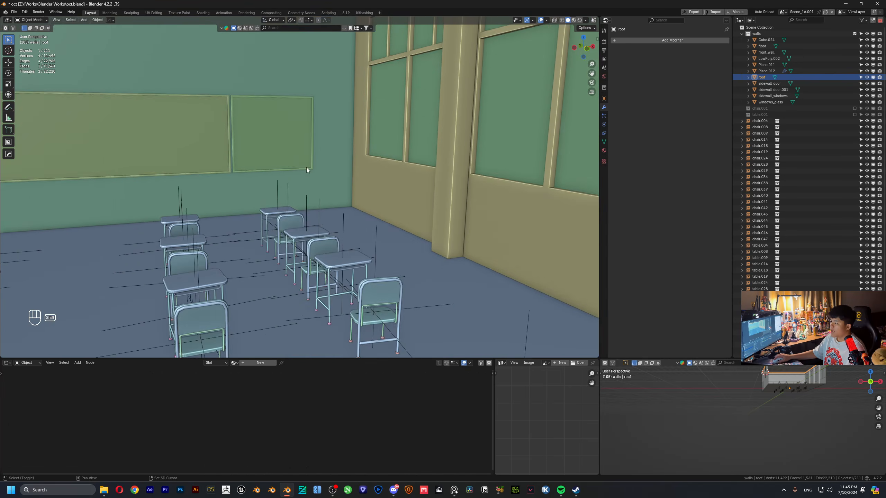
middle_click_drag(306, 167, 361, 233)
right_click(345, 234, "shift")
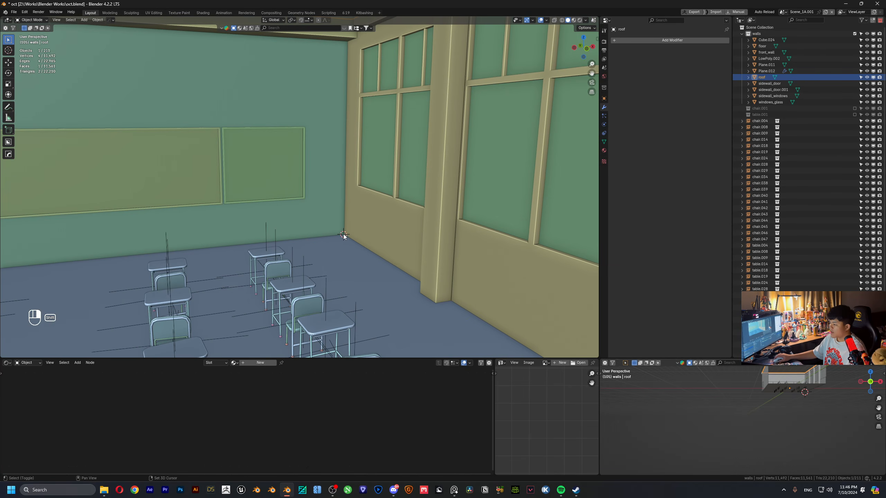
- Add a cube at the 3D cursor and scale it to about 0.457
key("shift+a")
mouse_move(343, 233)
left_click(383, 240)
key("s")
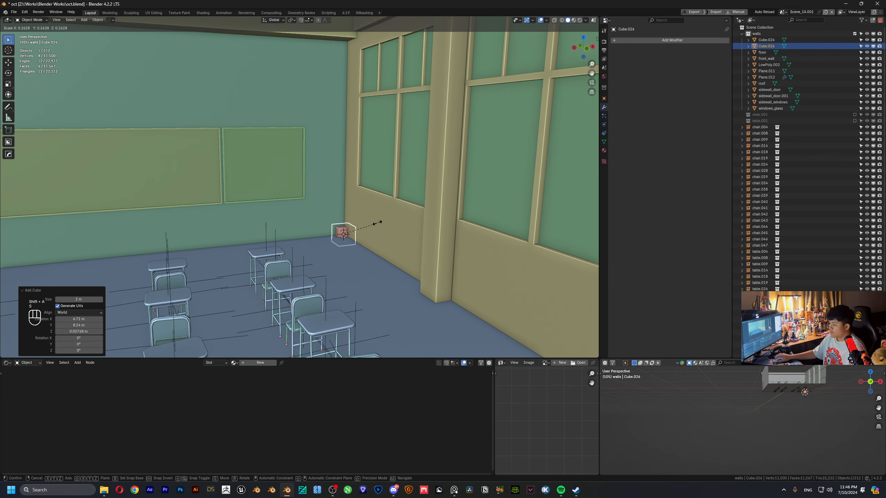
left_click(403, 219)
scroll(347, 248, "up", 3)
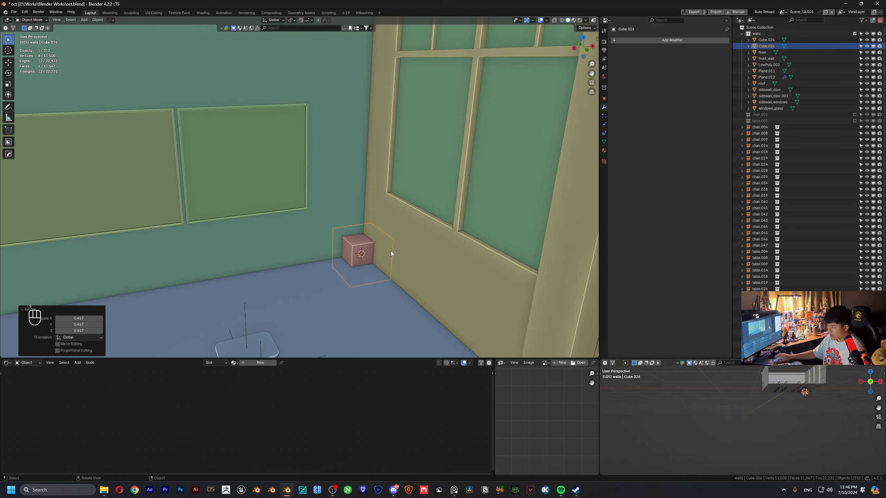
- Raise the corner cube's whole mesh about 0.43 m along Z in Edit Mode
key("g")
key("Tab")
key("g")
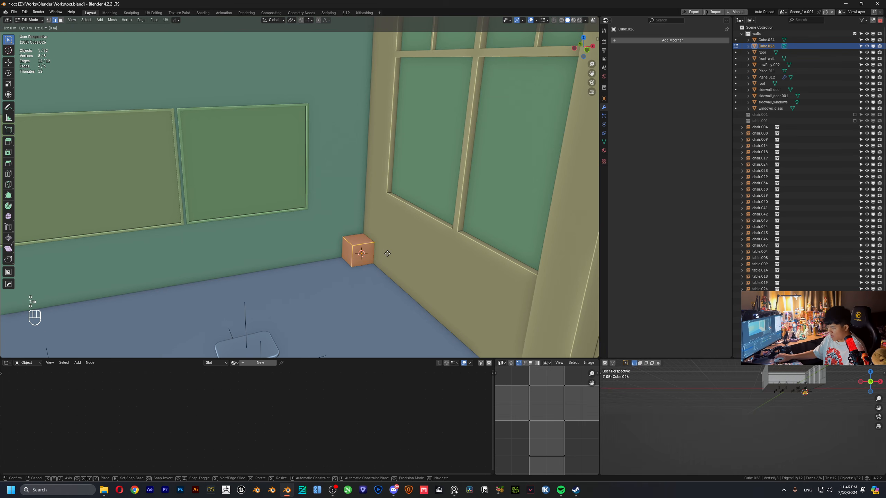
key("z")
left_click(355, 32)
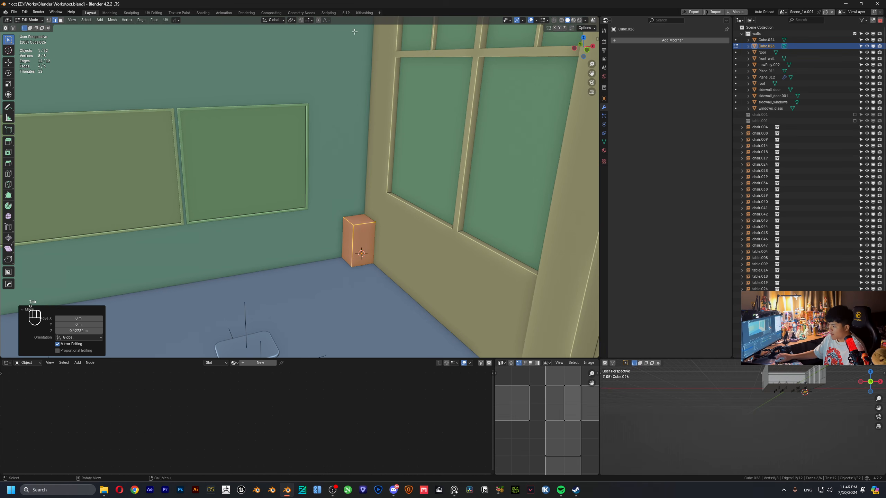
- Move the corner cube's outer side face about 0.43 m inward along X to line up with the window wall
middle_click_drag(381, 173, 279, 257)
left_click(362, 240)
key("3")
left_click(361, 240)
key("g")
key("y")
key("x")
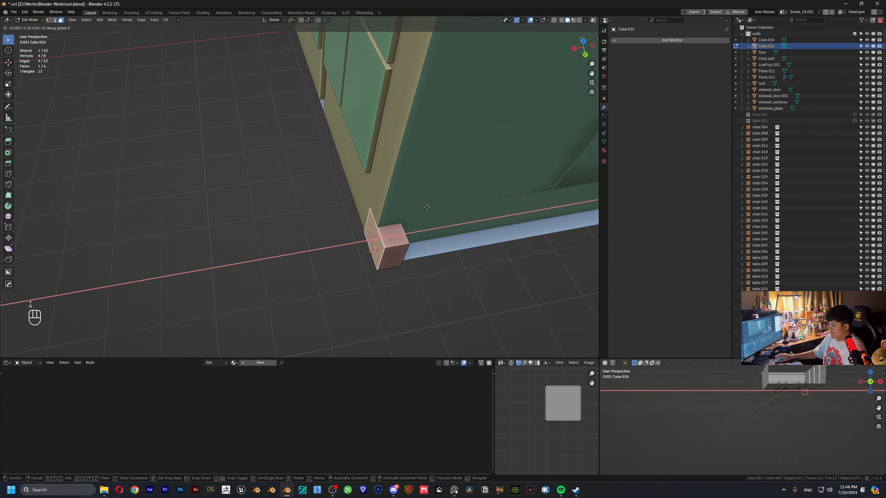
left_click(428, 209)
- Move the corner cube's outer front face about 0.43 m inward along Y to line up with the front wall
left_click(401, 250)
key("f")
key("g")
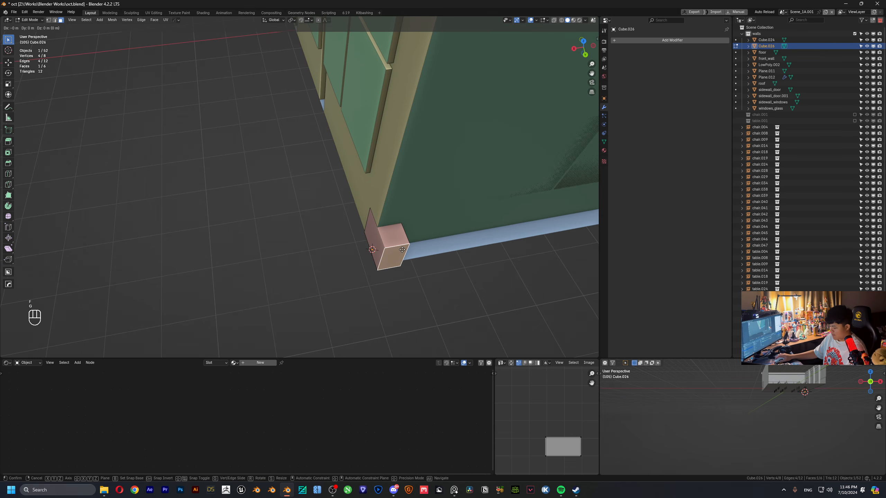
key("y")
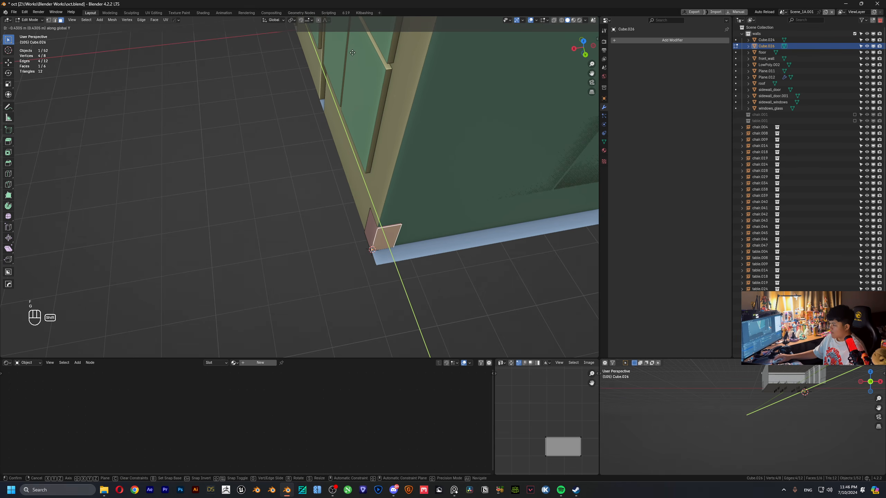
left_click(352, 52)
- Raise the corner cube's top face about 4.8 m along Z to form a column reaching the ceiling beam
middle_click_drag(353, 53, 325, 188)
key("g")
key("z")
left_click(348, 79)
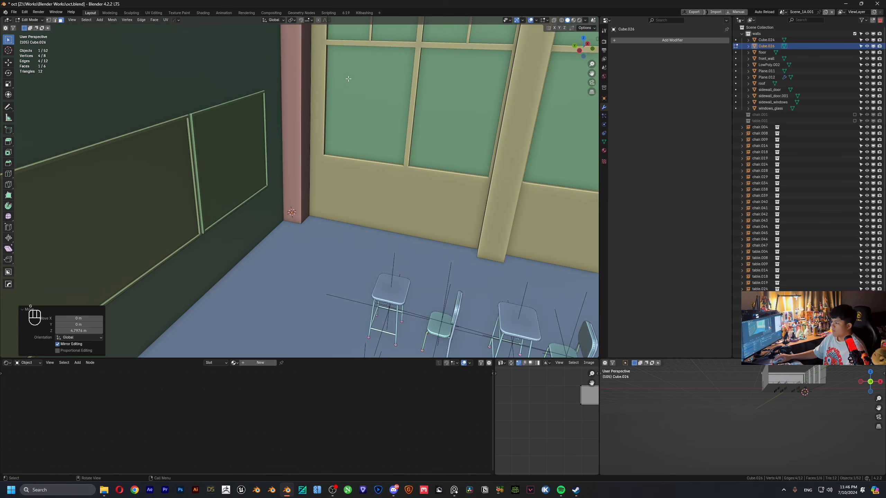
scroll(313, 102, "down", 5)
middle_click_drag(312, 102, 307, 116)
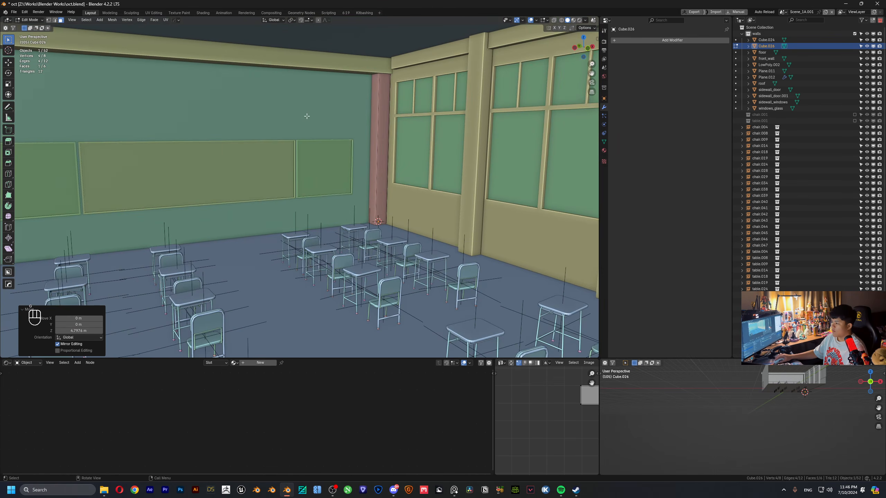
middle_click_drag(220, 110, 493, 142)
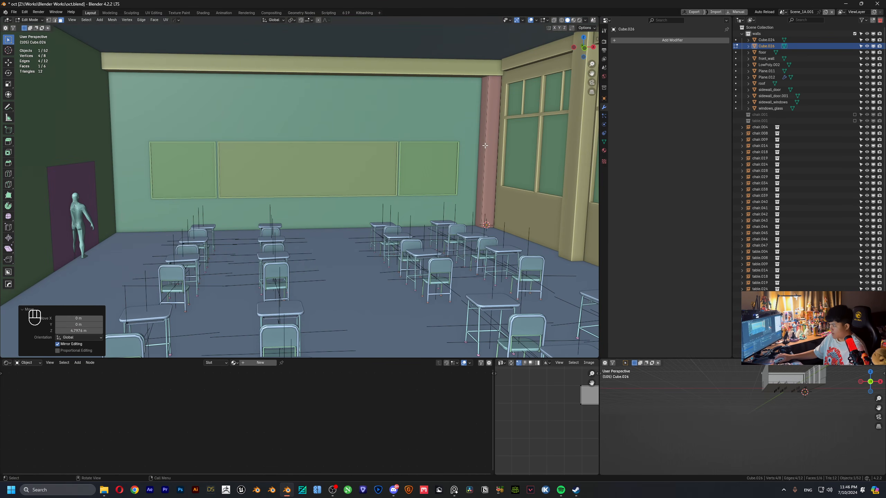
- Duplicate the whole corner column about 13.15 m along negative X to the opposite front corner
key("l")
key("shift+d")
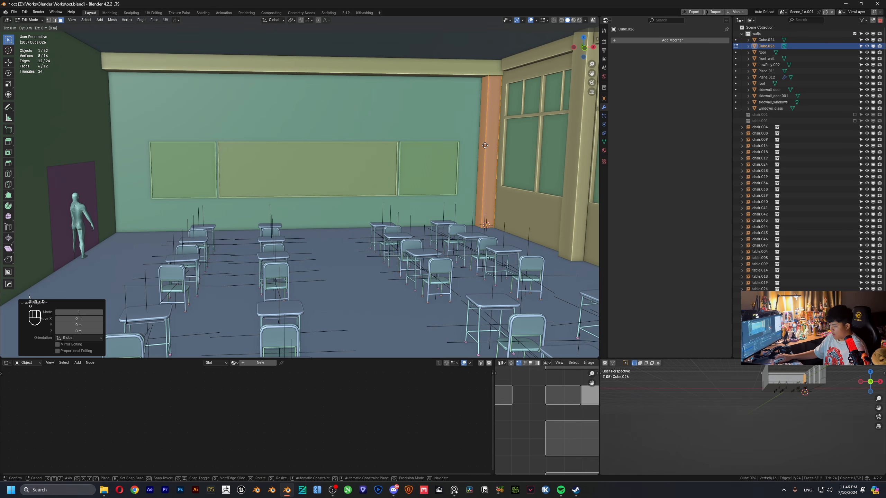
key("x")
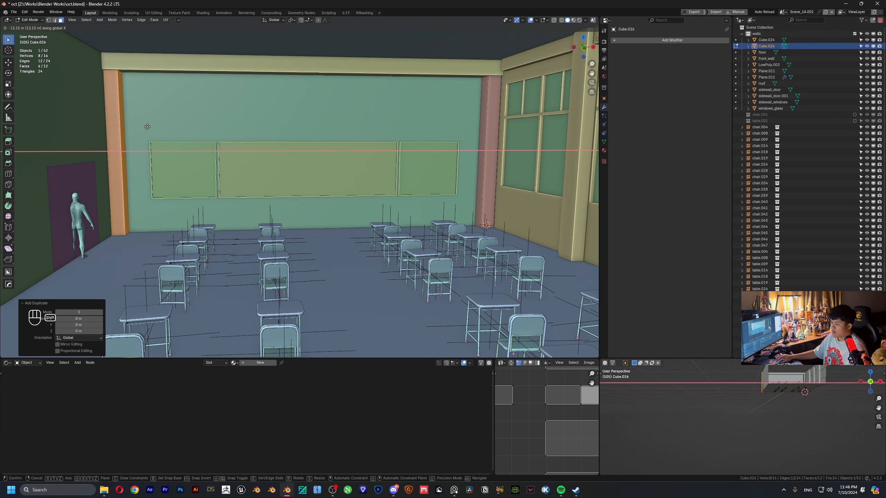
left_click(144, 126)
key("Tab")
- Isolate the sidewall_door.001 panel and add one centred vertical loop cut that splits it into two door leaves
middle_click_drag(253, 138, 259, 119, "shift")
scroll(259, 119, "down", 3)
left_click(158, 155)
left_click(158, 156)
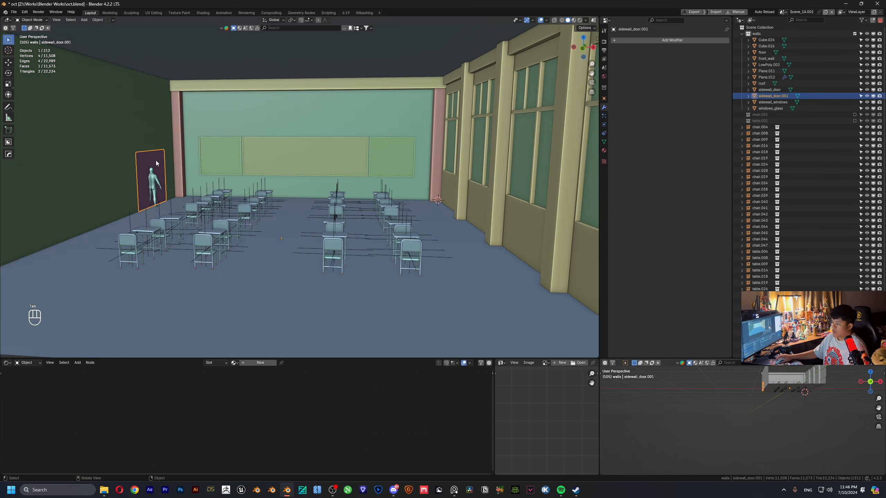
middle_click_drag(158, 156, 216, 156)
scroll(206, 177, "up", 3)
key("shift+h")
key("Tab")
scroll(166, 160, "up", 3)
left_click(188, 81)
right_click(192, 69)
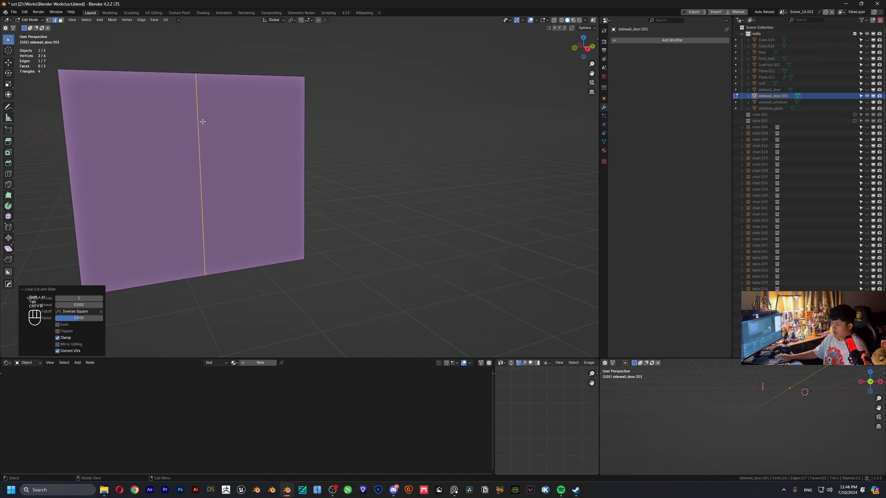
- Extrude the door leaf nearer the front wall about 0.06 m along X
middle_click_drag(203, 121, 292, 137)
key("3")
left_click(264, 117)
key("e")
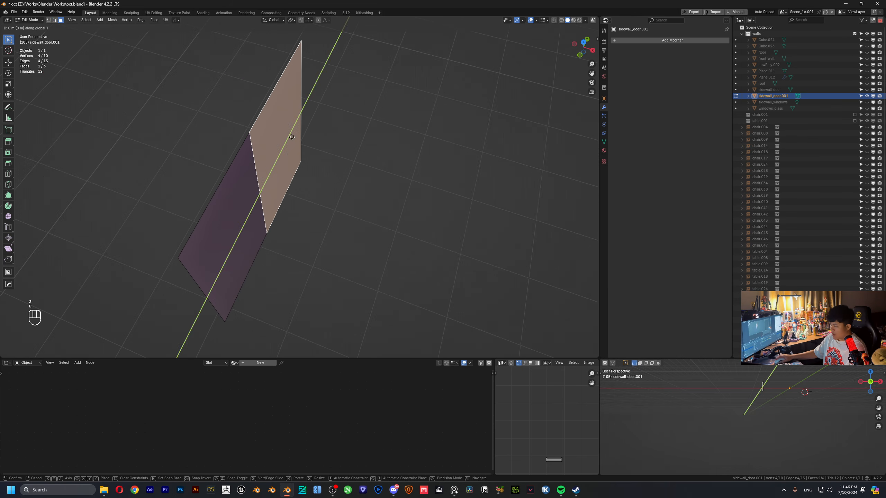
key("x")
left_click(332, 155)
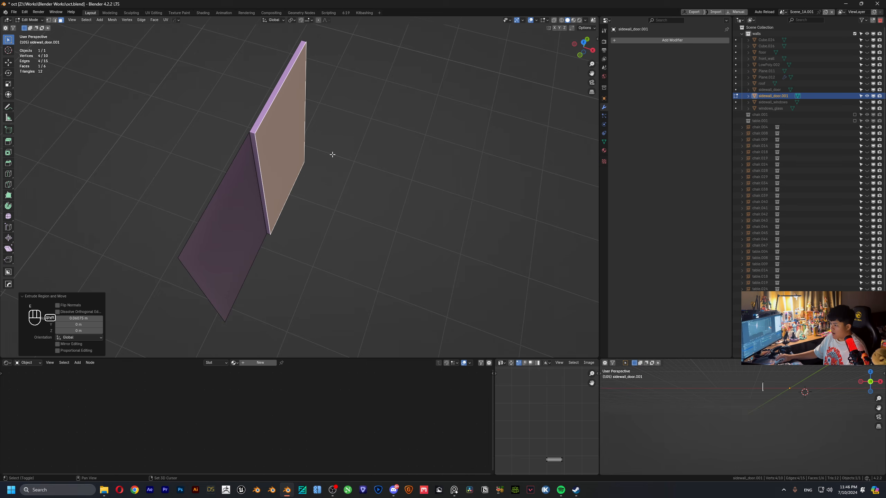
- Try extruding the other door leaf, first from a duplicated face and directly along X, and undo both attempts
left_click(239, 179)
mouse_move(239, 179)
middle_mouse_down()
mouse_move(286, 164)
mouse_move(249, 169)
middle_mouse_up()
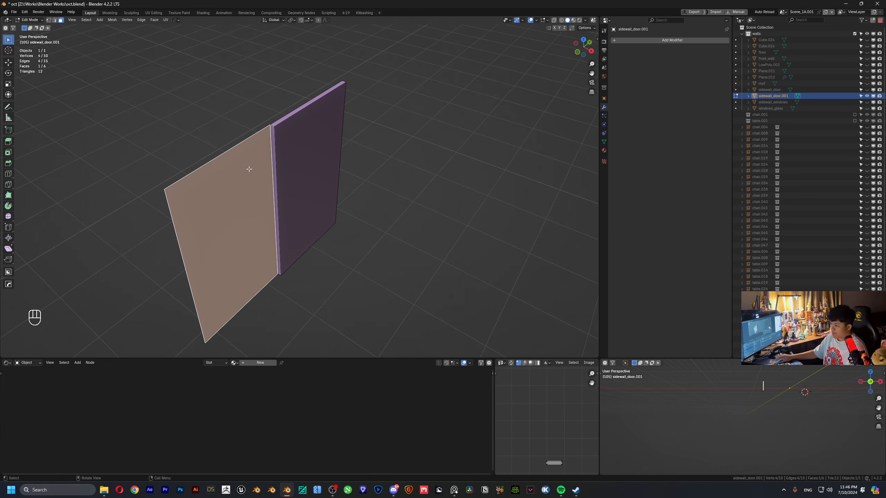
key("shift+d")
right_click(270, 184)
middle_click_drag(270, 184, 271, 192)
key("e")
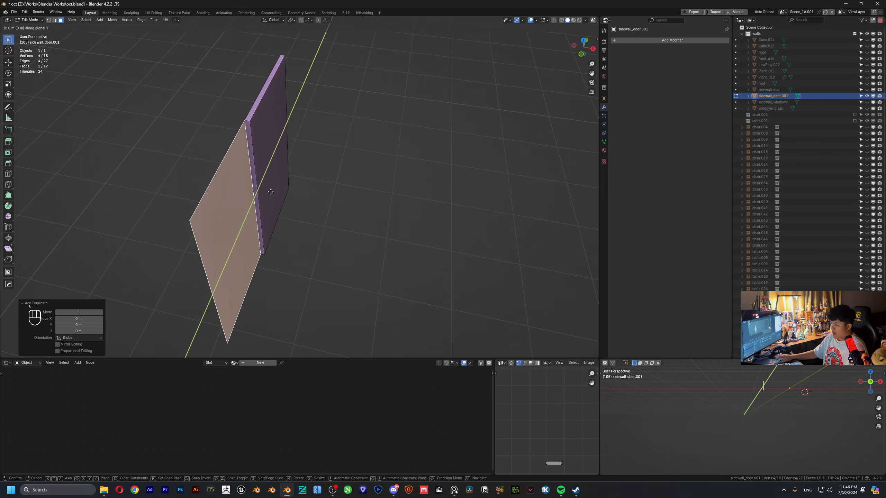
right_click(260, 189)
key("ctrl+z")
key("ctrl+z")
key("ctrl+z")
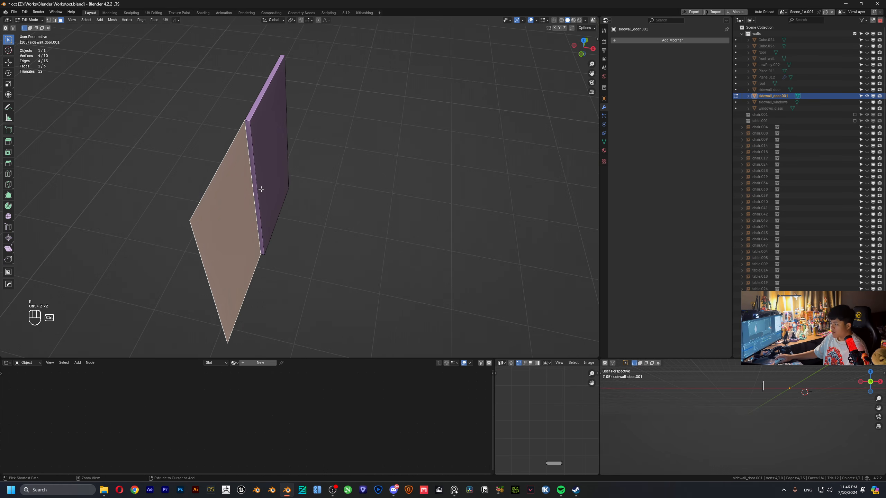
key("e")
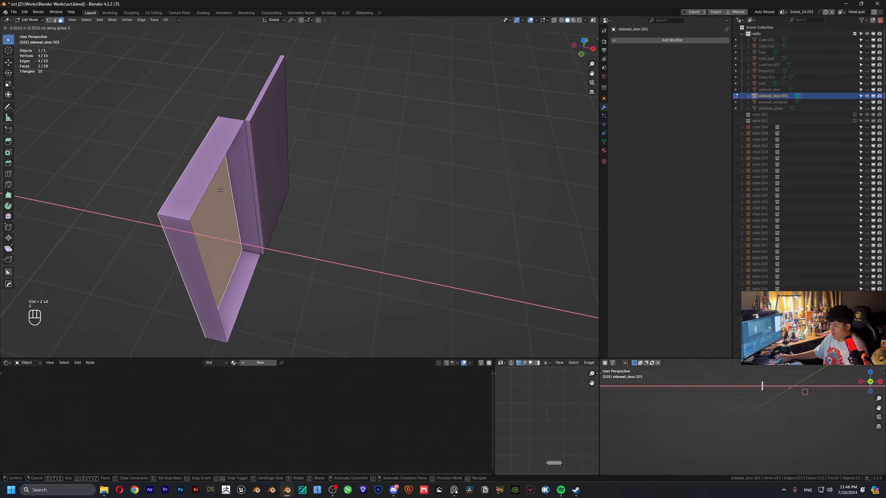
left_click(224, 182)
middle_click_drag(223, 181, 254, 191)
key("ctrl+z")
- Duplicate the other door leaf's face in place and extrude it about 0.06 m along negative X
key("shift+d")
key("e")
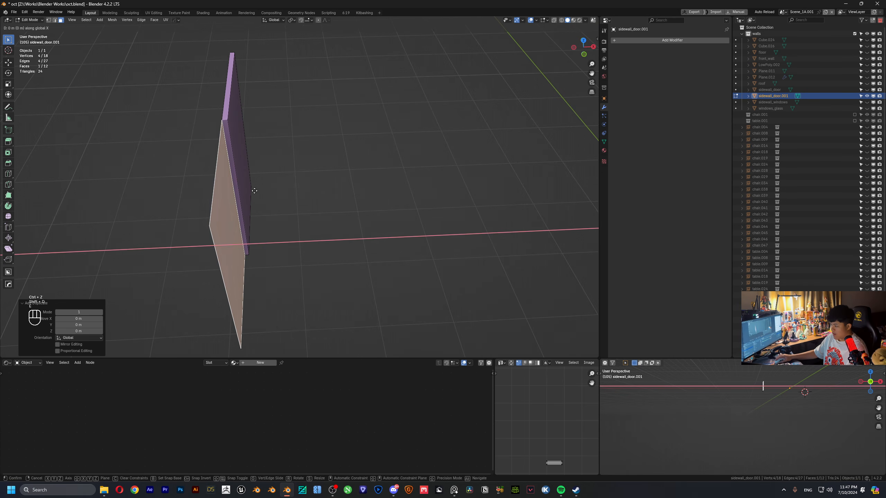
key("x")
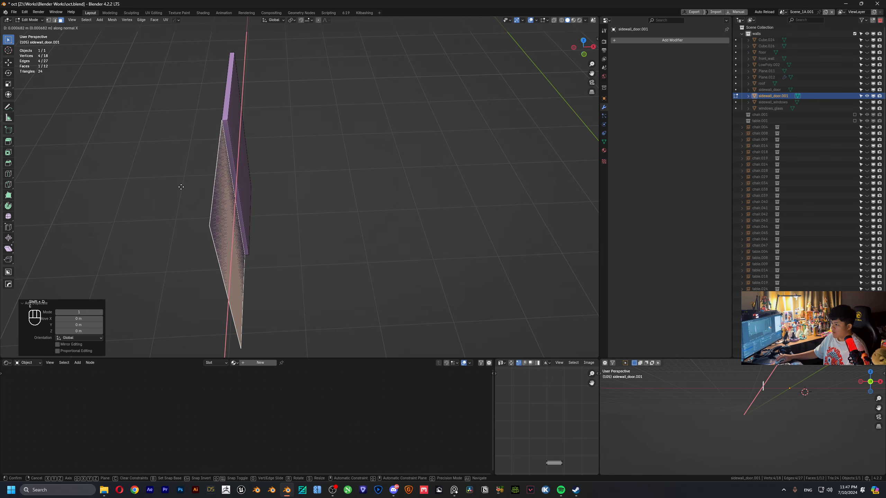
key("x")
key("x")
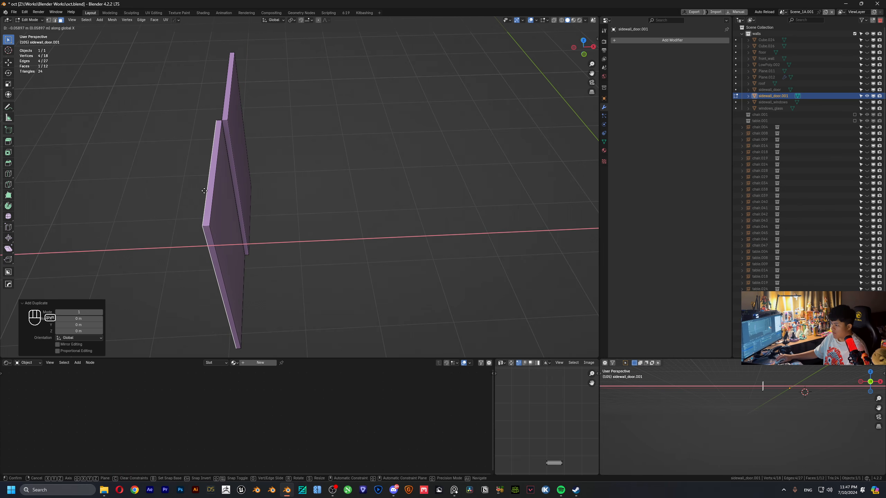
left_click(204, 191)
middle_click_drag(251, 194, 269, 182)
key("Tab")
key("Tab")
- Add a cube near the outer edge of the door leaf farther from the front wall and scale it to about 0.2
scroll(338, 194, "up", 2)
key("shift+a")
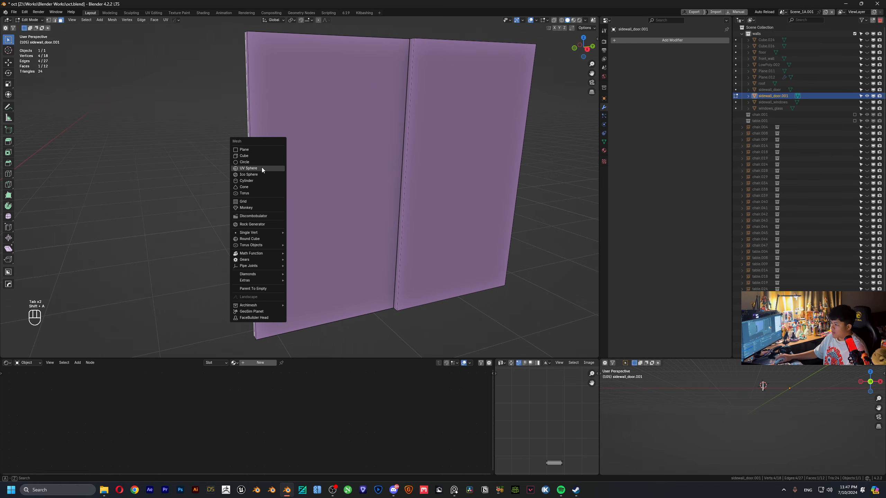
left_click(256, 156)
key("s")
left_click(276, 188)
- Scale the cube separately along X, Y and Z into a thin upright handle plate
key("s")
key("x")
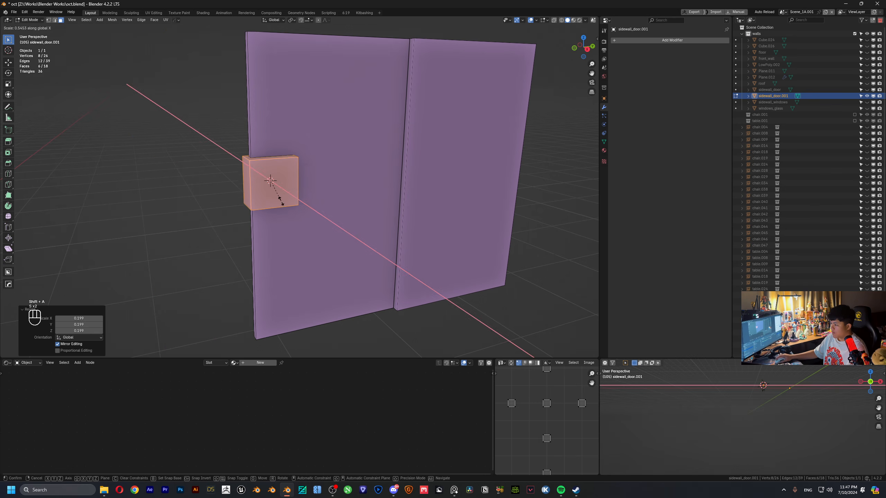
left_click(280, 199)
key("s")
key("x")
left_click(301, 178)
key("s")
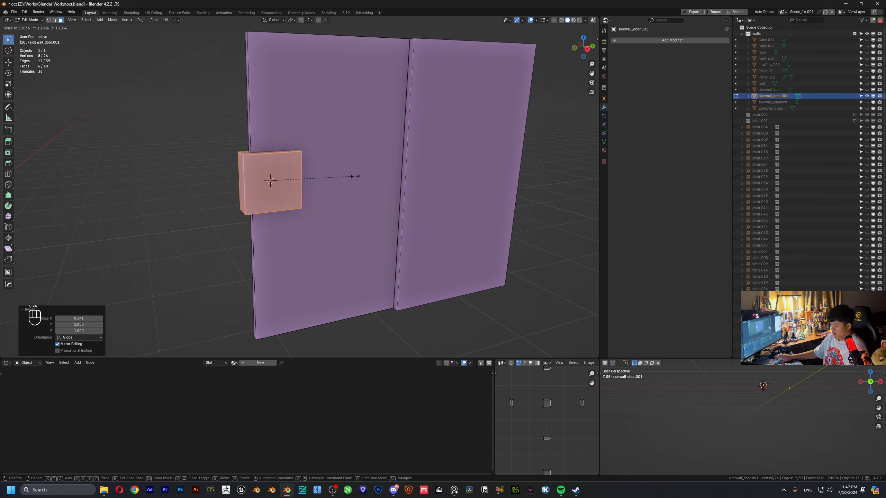
key("y")
left_click(299, 173)
key("s")
key("z")
left_click(273, 138)
- Move the handle plate slightly down the door leaf along Z
scroll(283, 153, "up", 5)
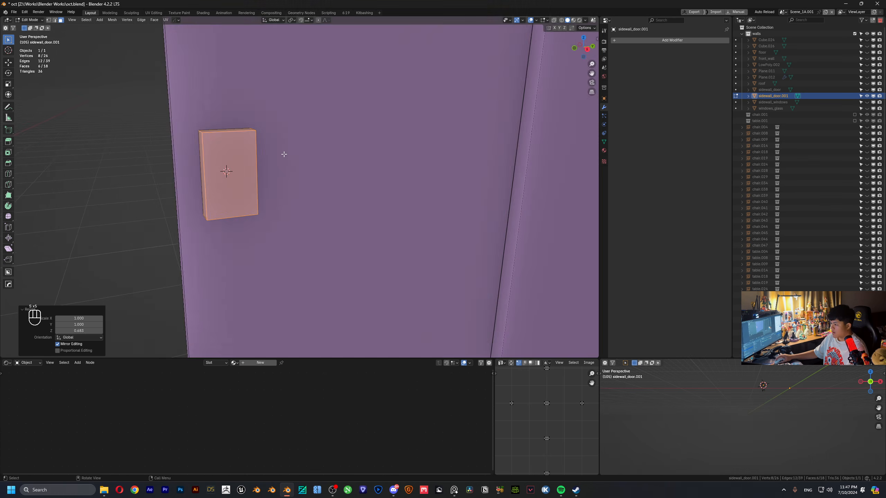
scroll(283, 154, "down", 5)
middle_click_drag(317, 165, 404, 152)
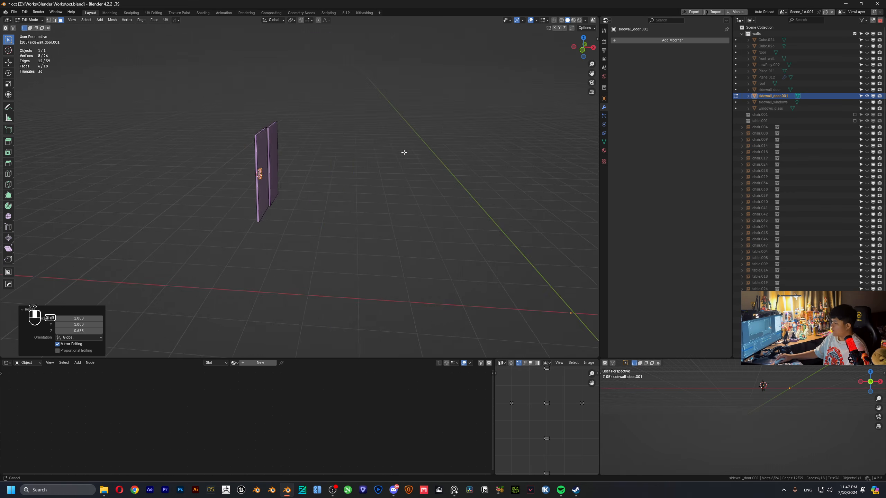
scroll(403, 153, "up", 4)
middle_click_drag(258, 140, 271, 170)
scroll(204, 133, "up", 4)
key("g")
key("z")
left_click(281, 148)
- Move the handle plate's front face about 0.03 m along negative X to make the plate thinner
scroll(279, 188, "up", 1)
key("3")
left_click(247, 150)
key("g")
key("y")
key("x")
left_click(255, 139)
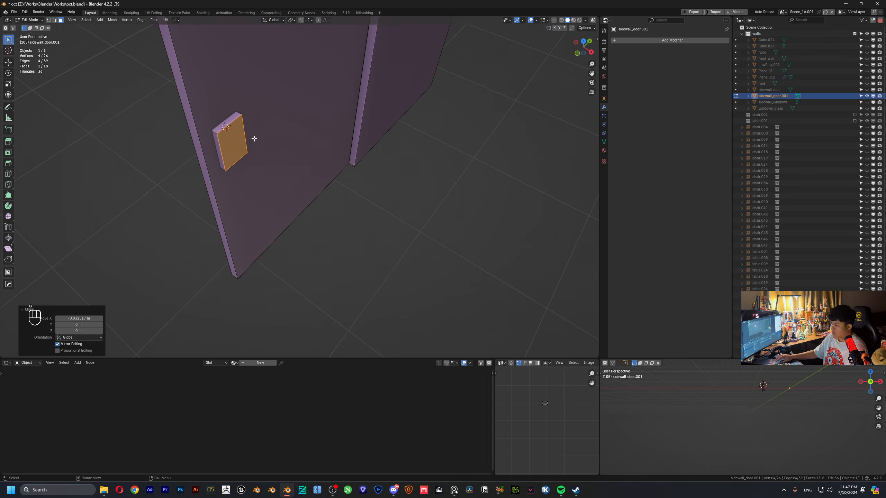
- Inset the handle plate's front face about 0.017 m and extrude the inner face inward as a recessed pull
middle_click_drag(254, 138, 342, 139)
middle_click_drag(342, 139, 350, 163)
key("i")
left_click(358, 100)
key("alt+e")
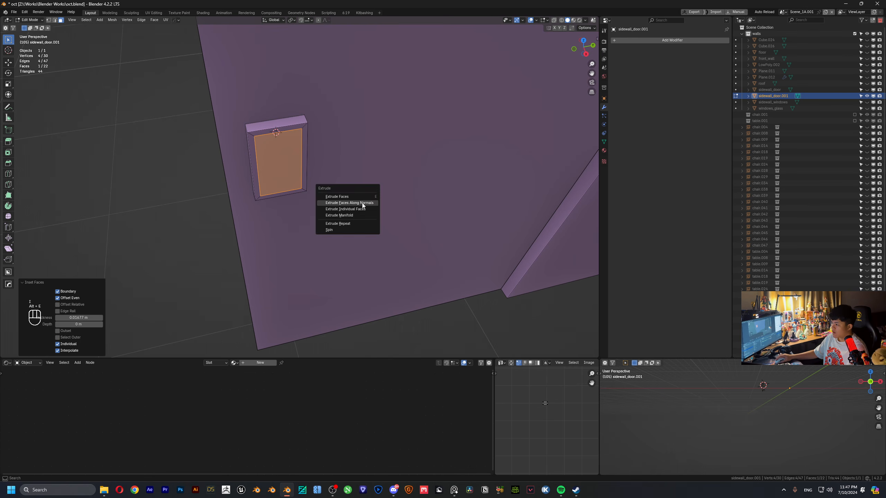
left_click(349, 198)
left_click(366, 246)
middle_click_drag(366, 247, 299, 158)
- Select the whole linked handle mesh, leave Edit Mode and unhide all classroom objects
key("l")
scroll(343, 166, "down", 4)
middle_click_drag(411, 168, 309, 131, "shift")
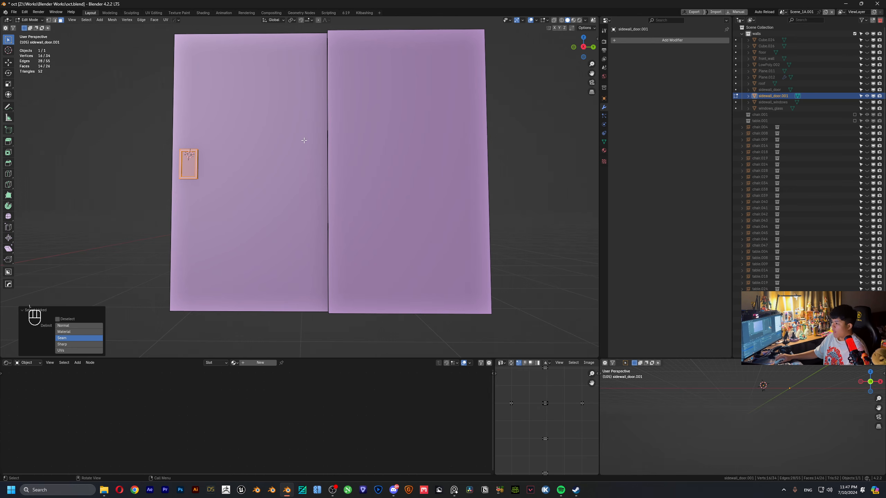
scroll(279, 154, "down", 4)
key("Tab")
mouse_move(278, 154)
middle_mouse_down()
mouse_move(310, 155)
mouse_move(280, 160)
middle_mouse_up()
key("alt+h")
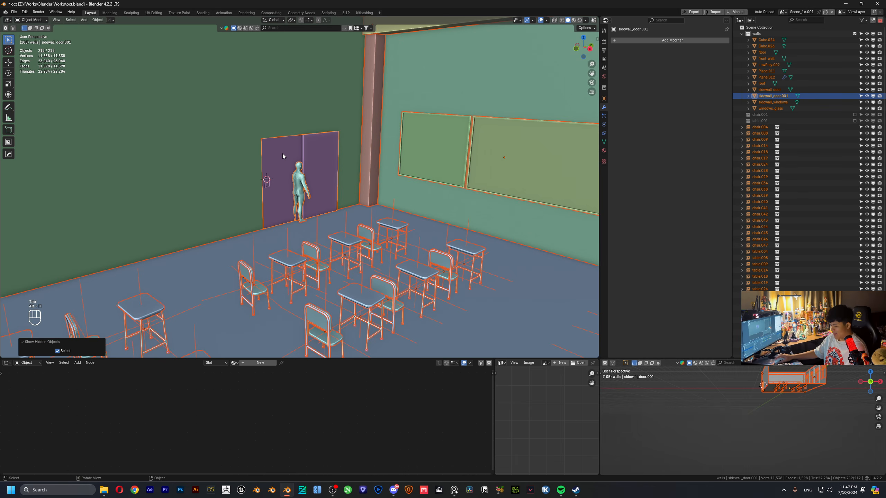
- Examine the doorway in the classroom and the reference render 1.png, and return to Blender
left_click(264, 125)
middle_click_drag(265, 113, 331, 146, "shift")
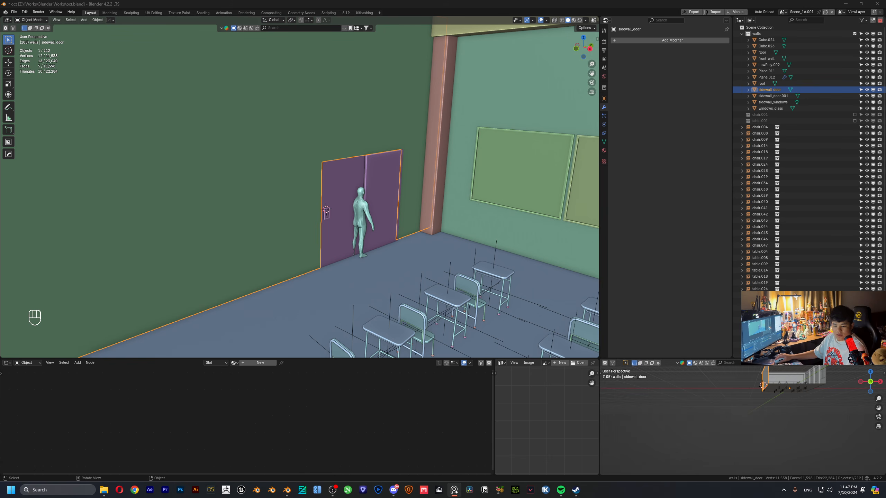
scroll(274, 151, "down", 4)
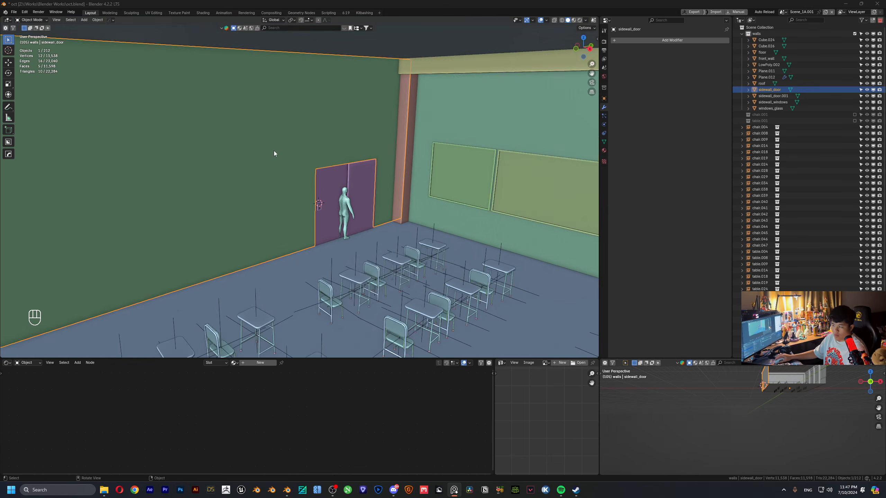
middle_click_drag(274, 151, 307, 181)
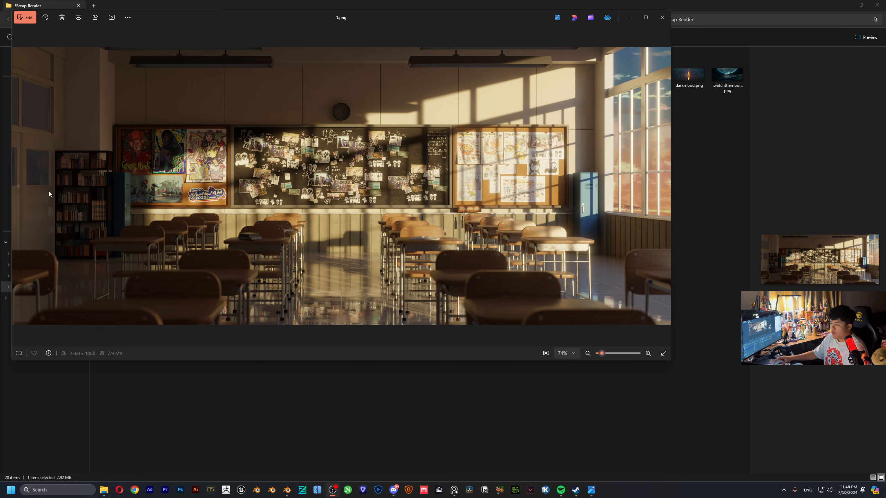
left_click_drag(436, 19, 690, 497)
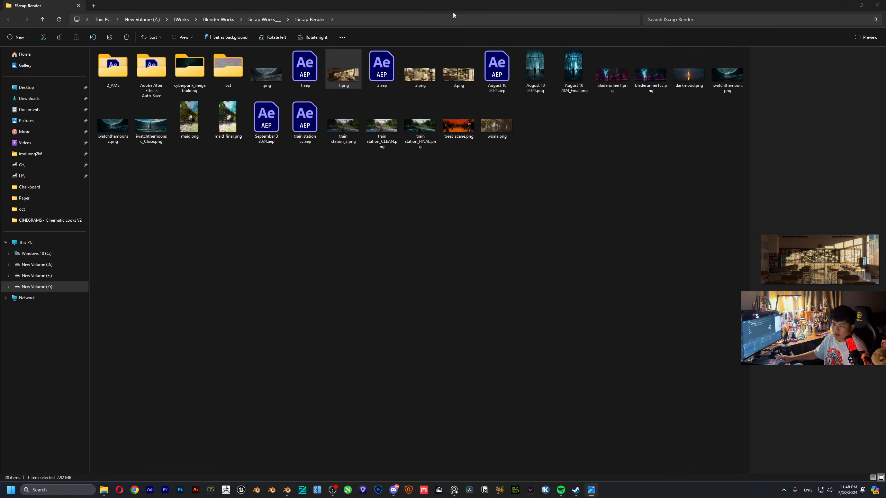
left_click(846, 5)
- Select the sidewall_door.001 double door in the side wall and open its mesh in Edit Mode
scroll(298, 160, "down", 4)
scroll(297, 195, "up", 3)
middle_click_drag(298, 161, 369, 210)
scroll(425, 172, "up", 3)
middle_click_drag(369, 210, 375, 176)
key("Tab")
middle_click_drag(308, 166, 227, 153, "shift")
scroll(281, 183, "up", 1)
scroll(288, 181, "up", 2)
middle_click_drag(288, 181, 318, 155, "shift")
key("Tab")
left_click(410, 195)
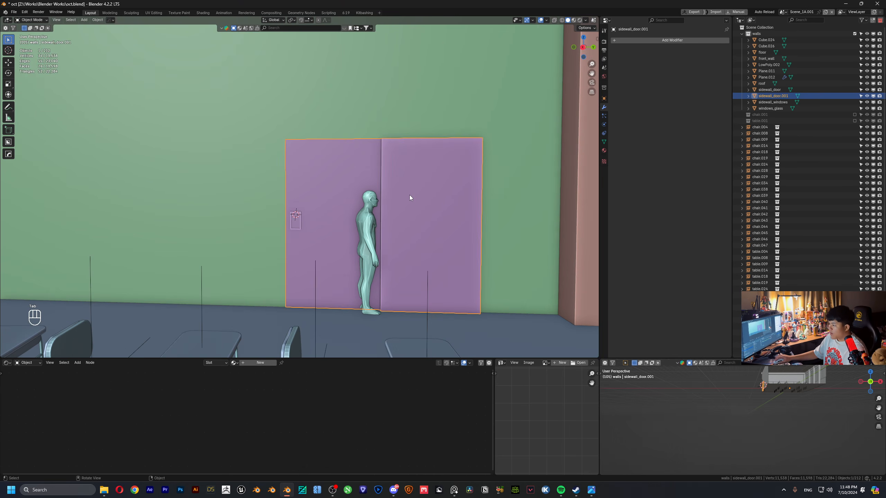
key("Tab")
- Select the front faces of both door leaves and inset them individually about 0.15 m
scroll(412, 195, "up", 3)
middle_click_drag(413, 194, 292, 179, "shift")
left_click(397, 117)
left_click(257, 136, "shift")
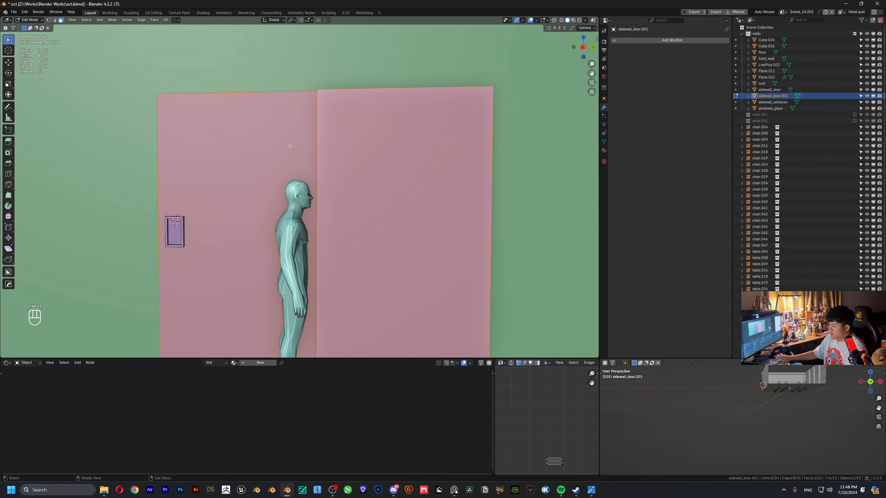
middle_click_drag(257, 136, 316, 157)
key("i")
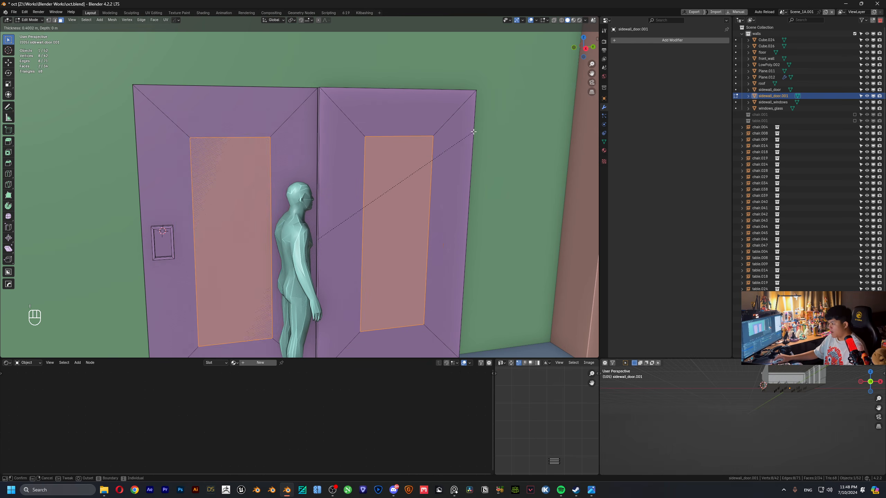
left_click(501, 121)
- Shrink both inset faces along Z to window height and raise them about 0.74 m to the upper door area
key("s")
key("z")
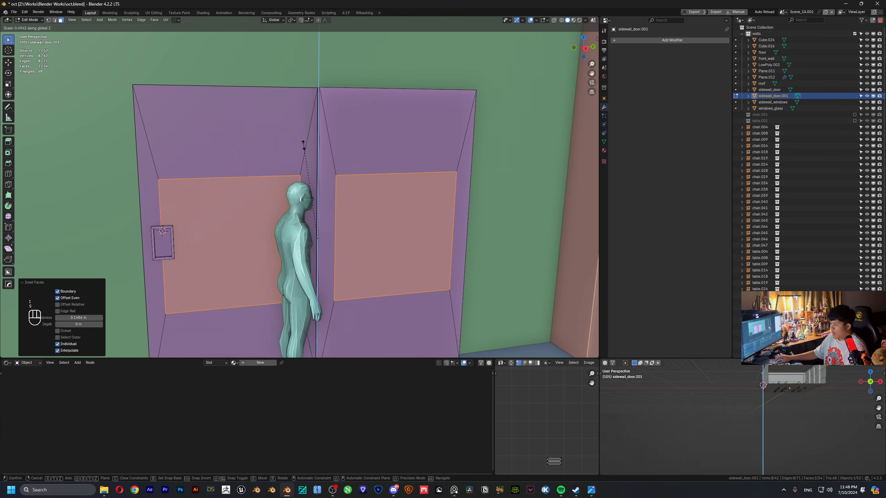
left_click(372, 206)
key("g")
key("z")
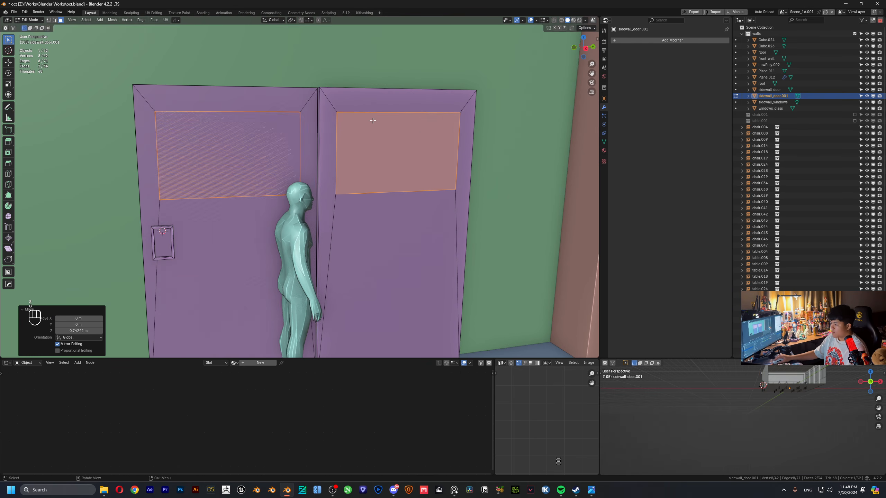
left_click(447, 125)
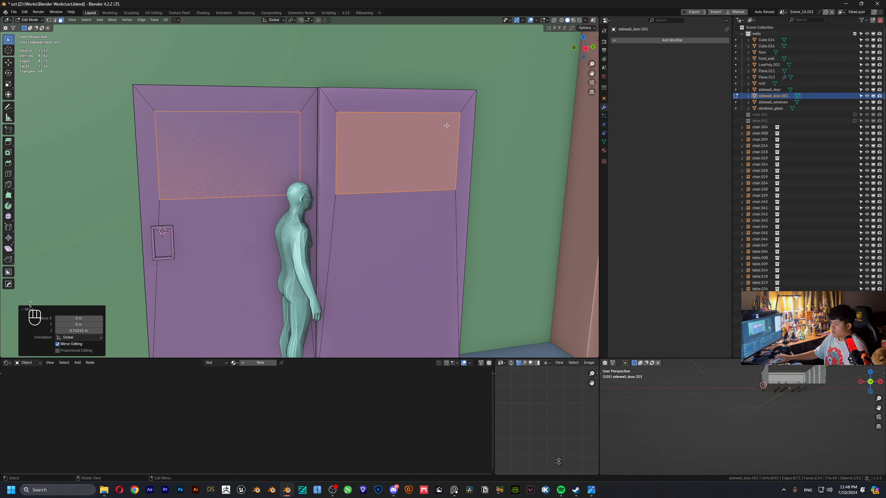
- Set the transform pivot to Individual Origins and scale both inset window faces to about 0.944
left_click(283, 20)
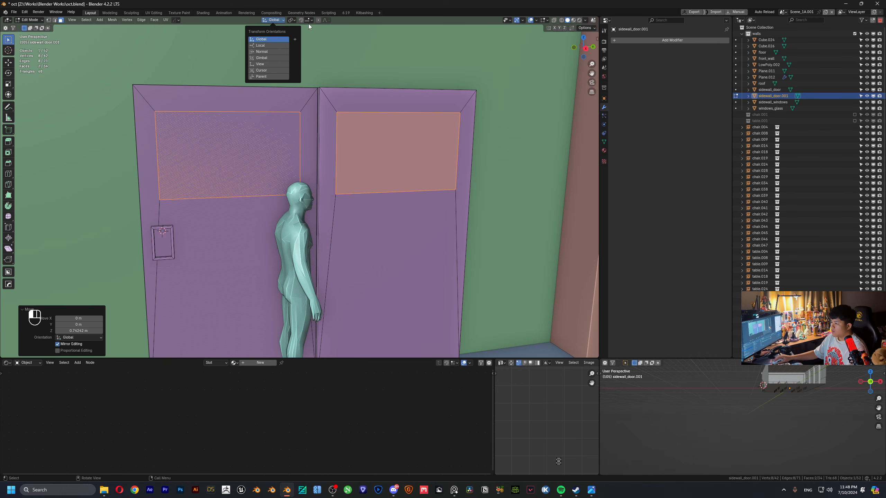
left_click(295, 21)
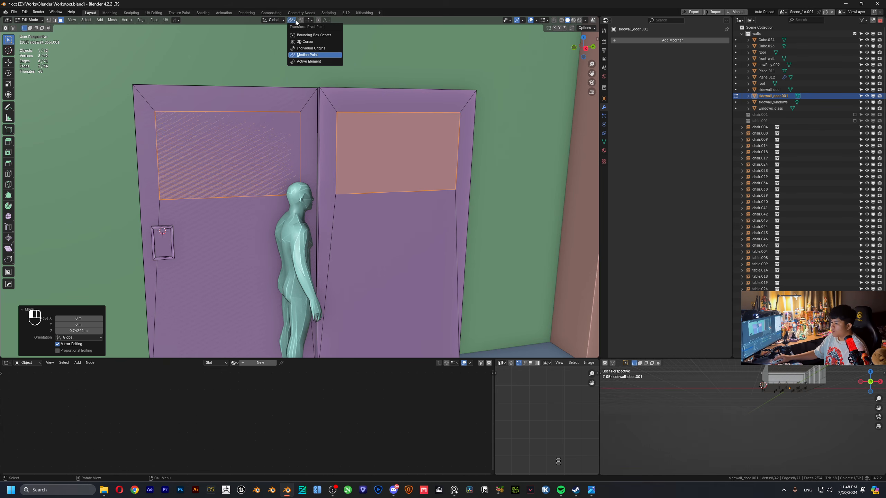
left_click(304, 48)
key("s")
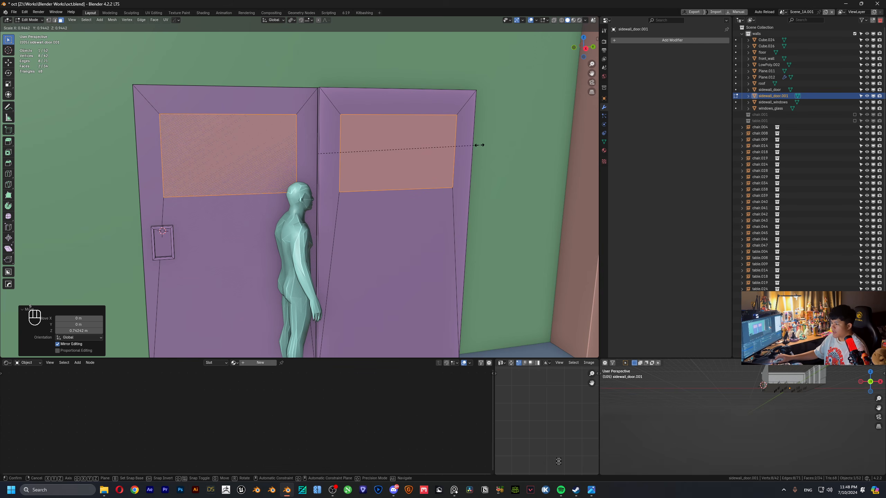
left_click(478, 143)
key("F2")
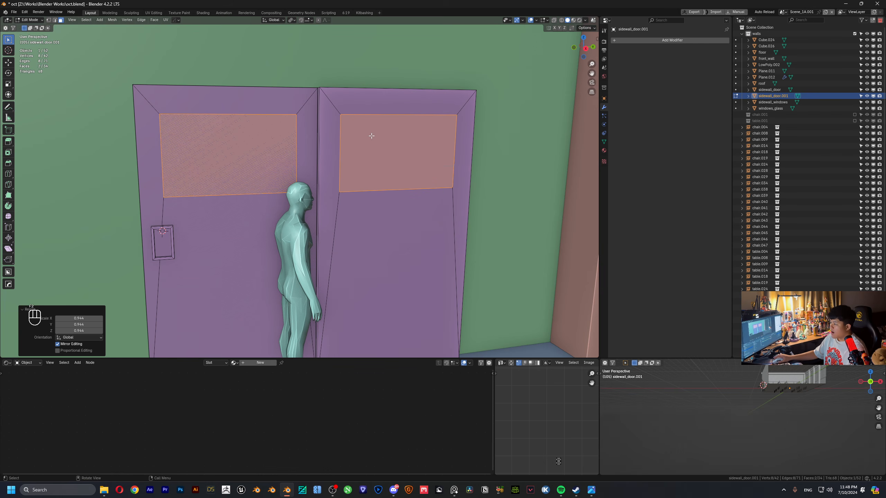
- Try to extrude the two window faces along their normals into the door leaves, and undo the attempts
middle_click_drag(453, 84, 383, 143)
key("alt+e")
left_click(377, 148)
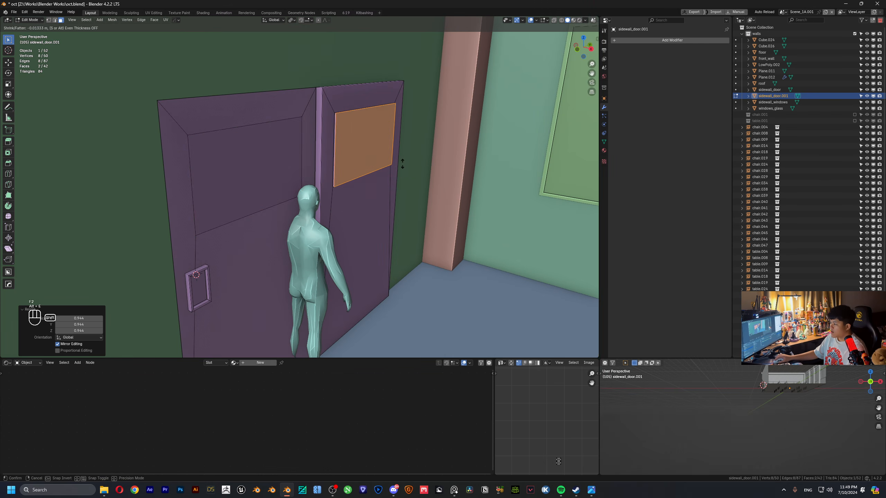
left_click(367, 124)
key("ctrl+z")
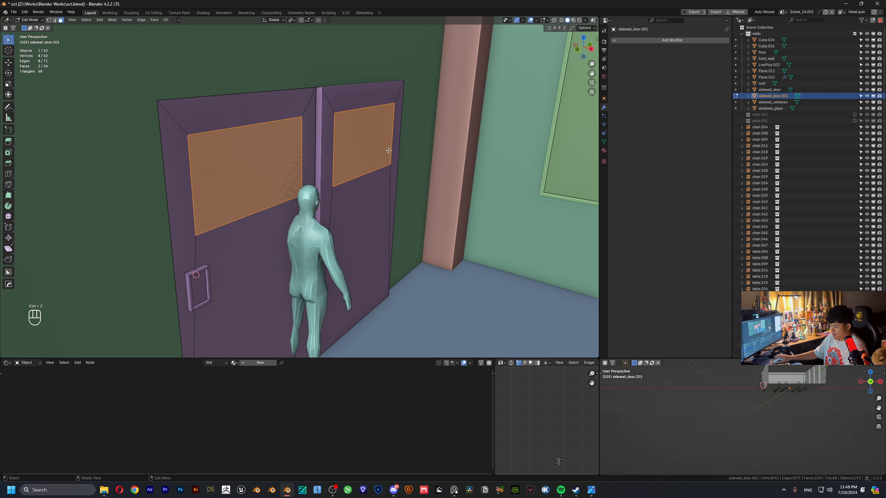
key("e")
right_click(353, 140)
key("ctrl+z")
key("ctrl+z")
mouse_move(353, 140)
middle_mouse_down()
mouse_move(345, 136)
mouse_move(368, 145)
middle_mouse_up()
key("ctrl+shift+z")
key("F3")
left_click(381, 154)
key("ctrl+z")
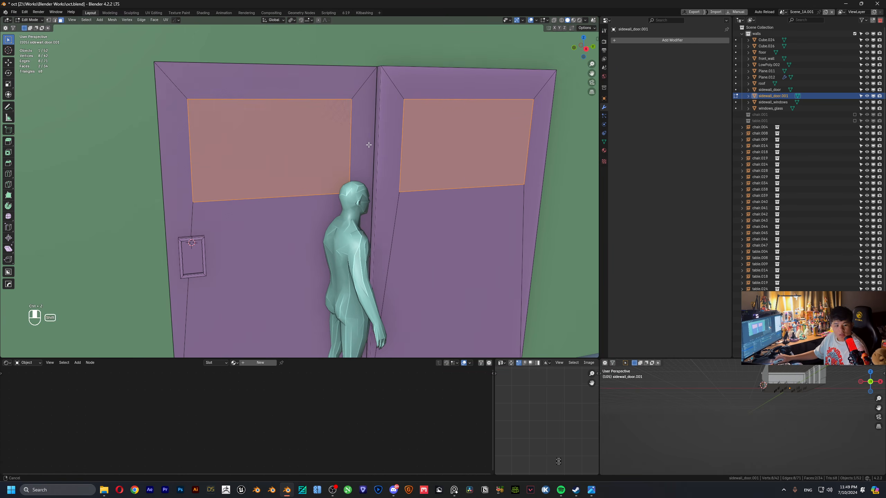
- Try deleting the left leaf's front frame and window faces to expose the face behind them, and undo the deletion
left_click(292, 125)
middle_click_drag(292, 124, 245, 114)
left_click(198, 108, "shift")
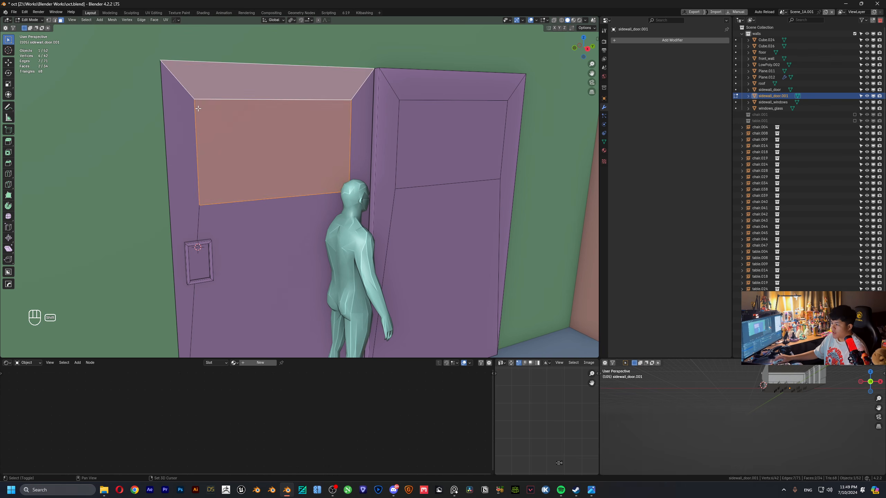
left_click(198, 108, "shift")
left_click(198, 109, "shift")
left_click(190, 138, "shift")
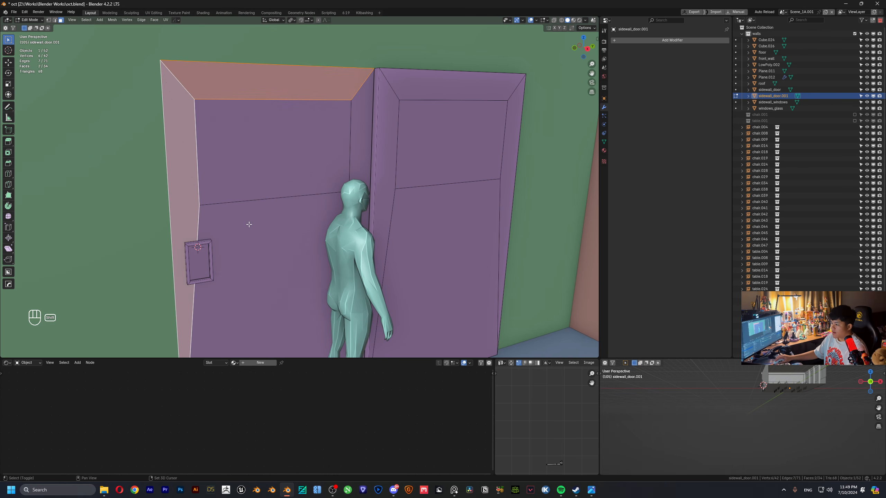
left_click(304, 154, "shift")
left_click(289, 225, "shift")
key("x")
left_click(363, 137)
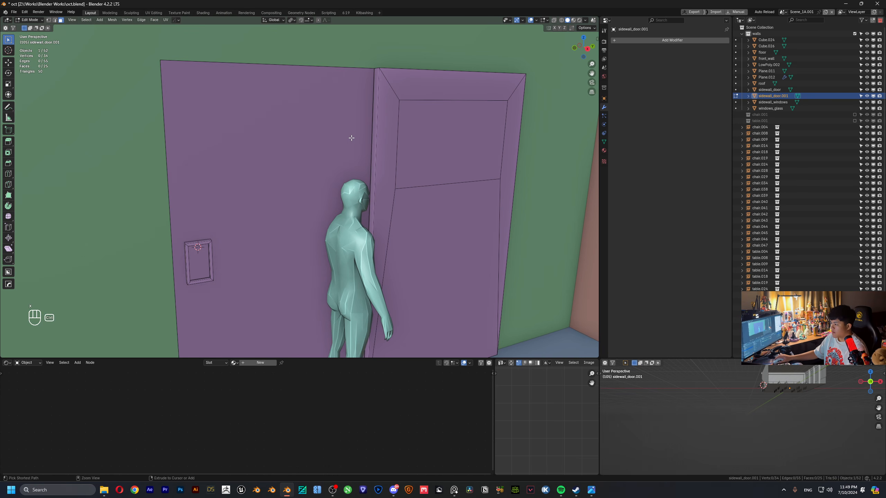
left_click(351, 138)
middle_click_drag(311, 150, 330, 168)
key("ctrl+z")
key("ctrl+z")
key("ctrl+z")
left_click_drag(330, 168, 340, 178)
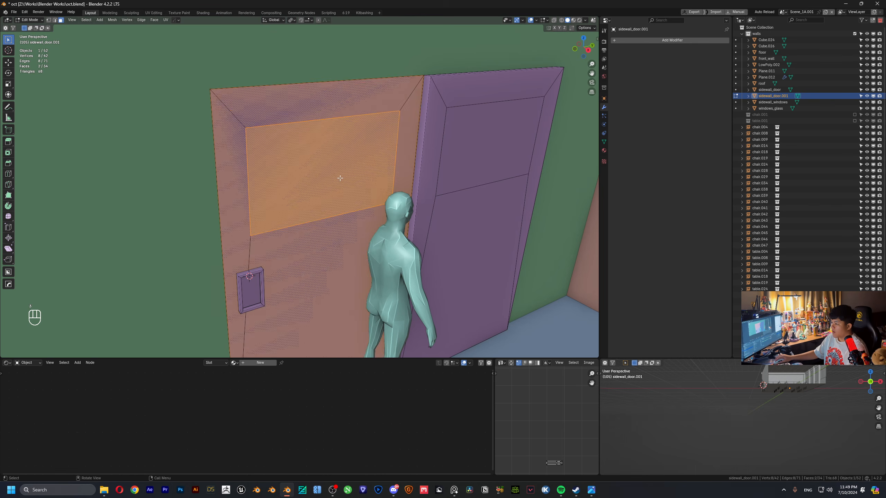
- Undo the earlier window inset and scaling edits until both door leaves have plain front faces again
scroll(346, 173, "up", 1)
scroll(292, 181, "down", 2)
key("3")
middle_click_drag(348, 171, 441, 144, "shift")
key("ctrl+z")
key("ctrl+z")
key("ctrl+z")
key("ctrl+z")
key("ctrl+z")
key("ctrl+z")
key("ctrl+z")
key("ctrl+z")
key("ctrl+z")
key("ctrl+z")
key("ctrl+z")
- With both leaves' front faces and the left leaf's back face selected, inset them individually about 0.22 m and scale to about 0.38 along Z
left_click(415, 178, "shift")
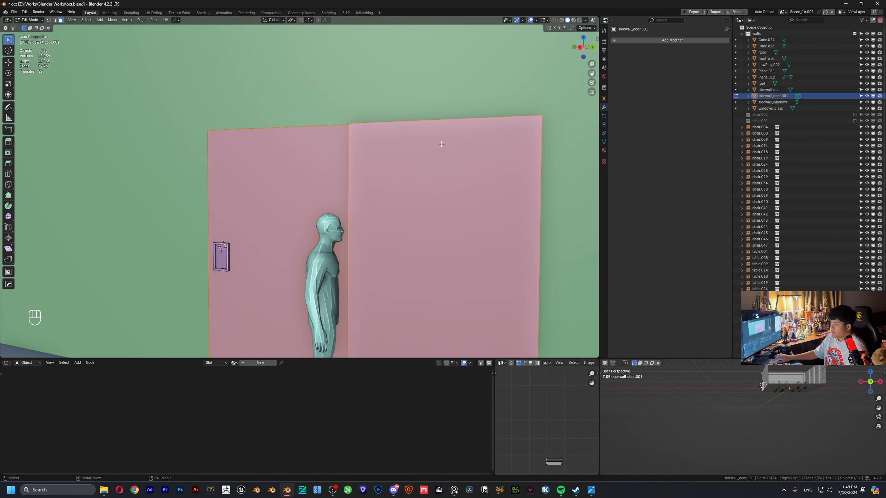
key("i")
left_click(484, 152)
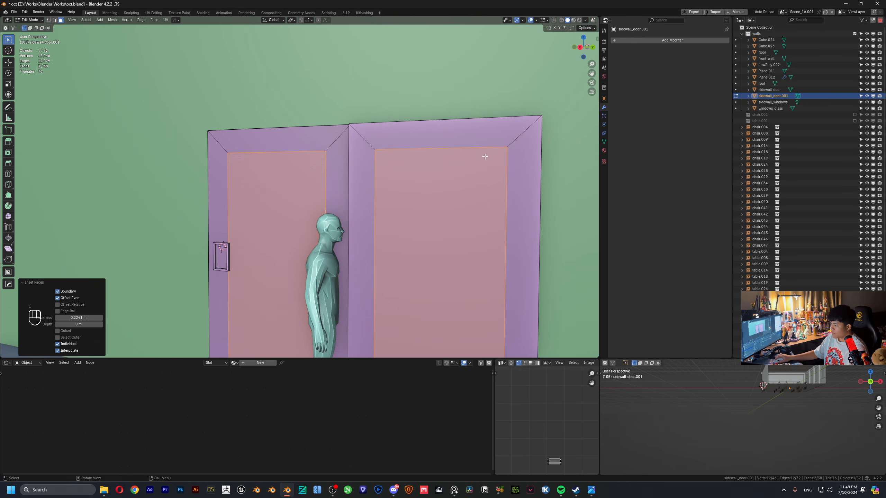
key("s")
key("z")
left_click(382, 211)
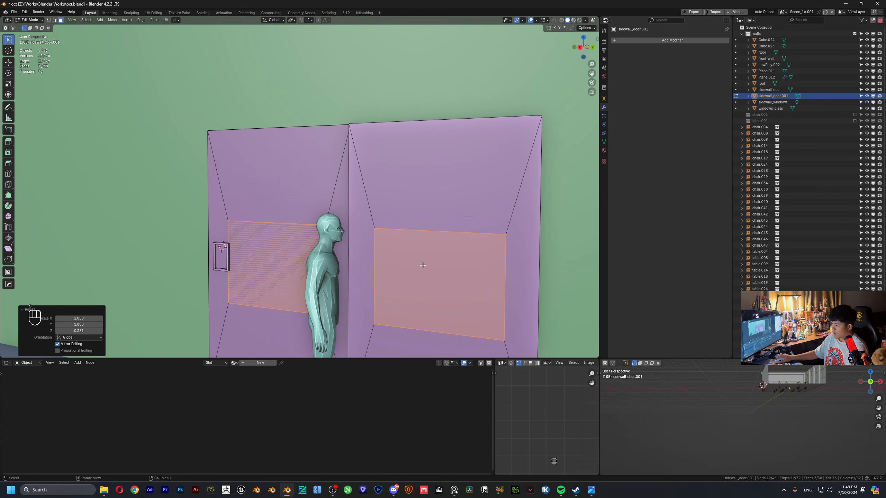
- Raise the inset faces to the upper door area and scale them to about 0.945
key("g")
left_click(431, 198)
key("s")
left_click(415, 185)
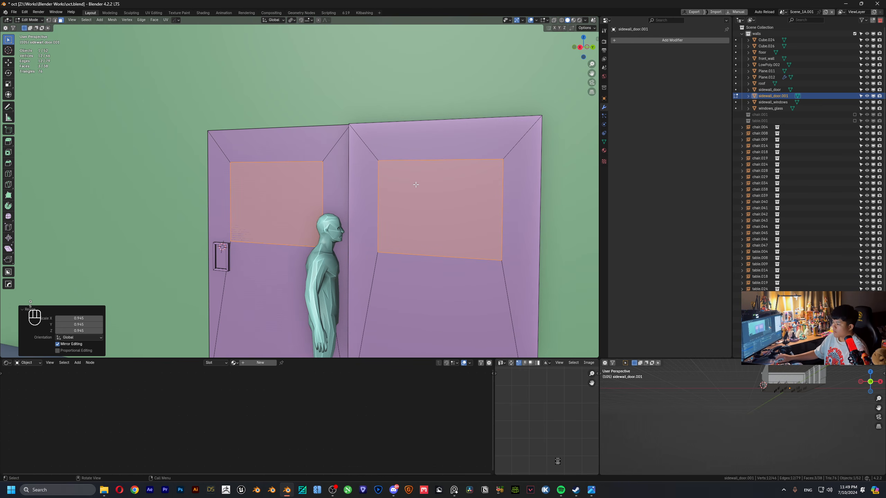
- Scale the window faces to about 0.79 along Z and move them up about 0.145 m
key("s")
key("z")
left_click(394, 176)
key("g")
key("z")
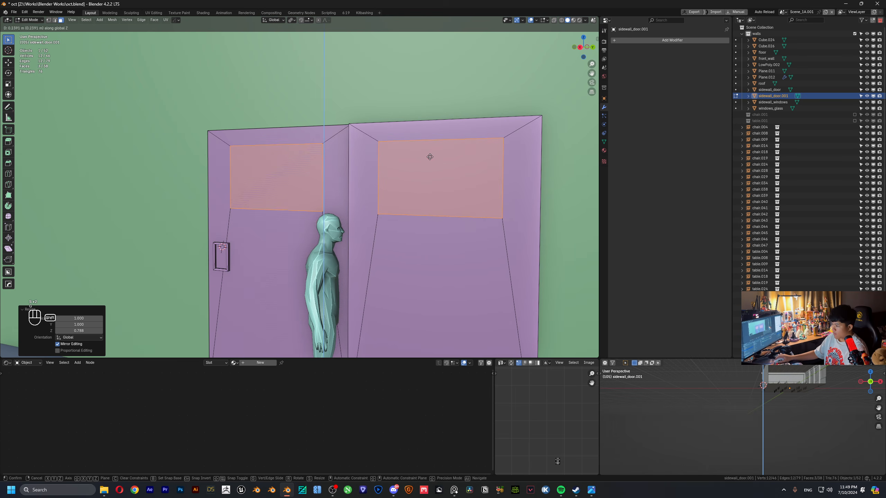
left_click(421, 270)
- Try extruding the window faces along X and bridging all of them at once, and undo both attempts
middle_click_drag(421, 271, 422, 232)
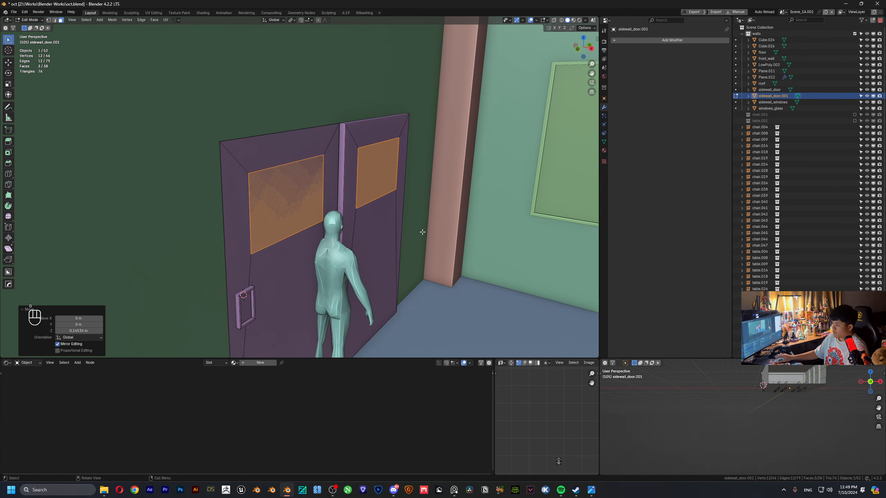
scroll(349, 214, "up", 4)
key("e")
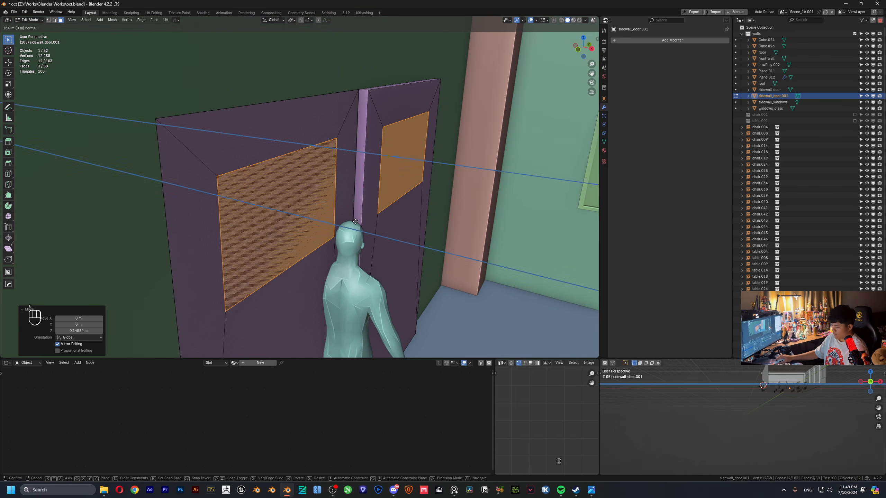
key("x")
right_click(317, 210)
key("ctrl+z")
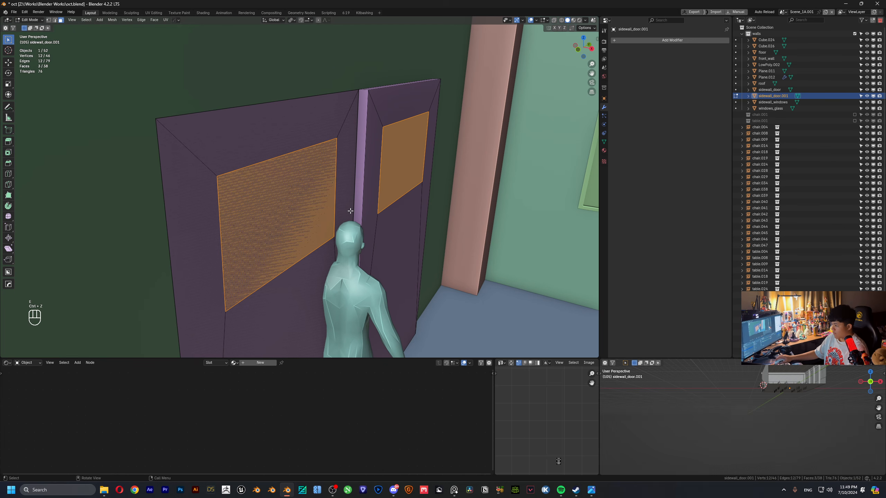
key("F3")
left_click(379, 219)
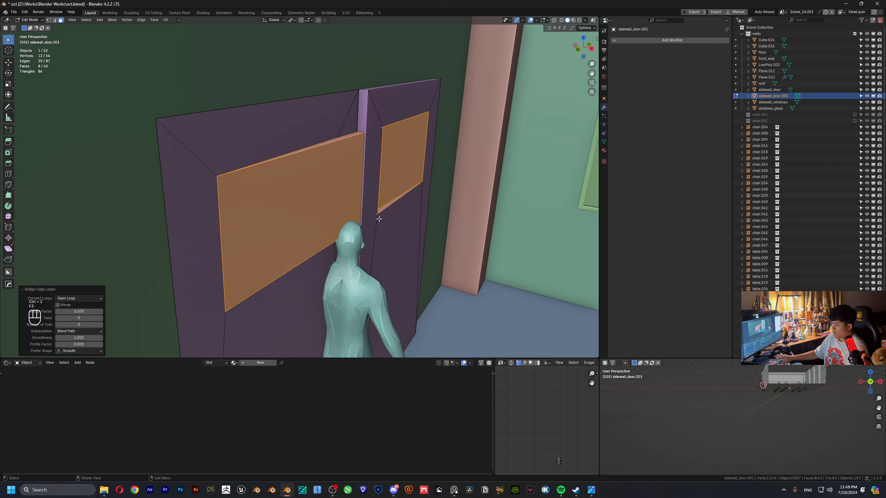
key("ctrl+z")
- Select the left leaf's front and back window faces and connect them with Bridge Edge Loops
middle_click_drag(319, 202, 337, 188)
left_click(410, 194)
left_click(440, 181, "shift")
key("F3")
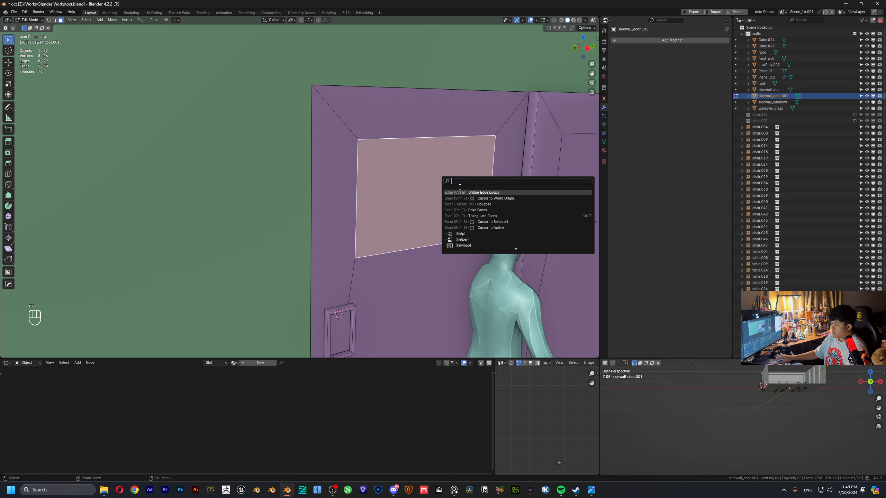
left_click(473, 191)
- Try deleting the overlapping full-size face on the left leaf and the right leaf's window face, and undo the deletions
middle_click_drag(472, 192, 388, 177, "shift")
left_click(335, 164)
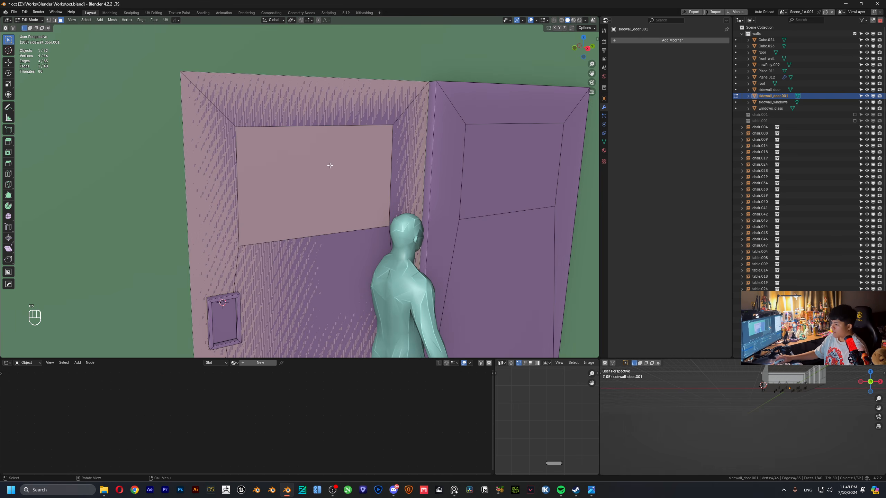
key("x")
left_click(325, 178)
key("ctrl+z")
key("x")
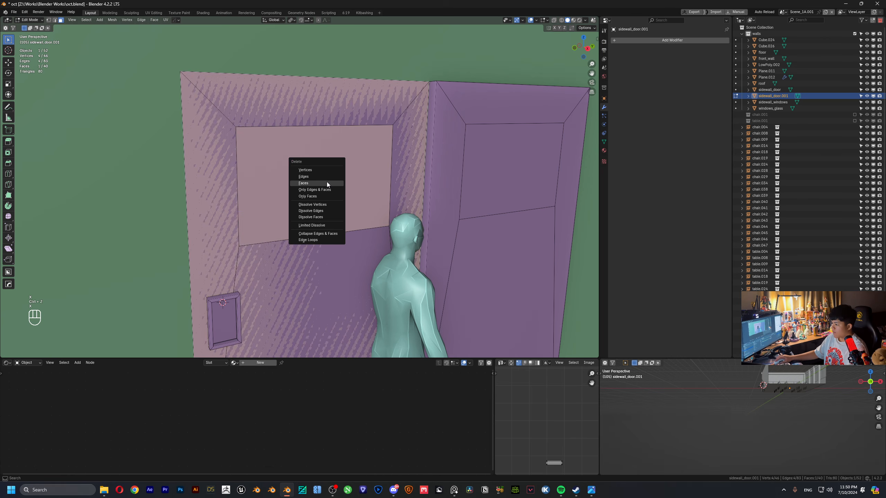
left_click(327, 183)
mouse_move(340, 178)
middle_mouse_down()
mouse_move(451, 179)
mouse_move(358, 174)
mouse_move(389, 166)
mouse_move(347, 173)
middle_mouse_up()
left_click(398, 170)
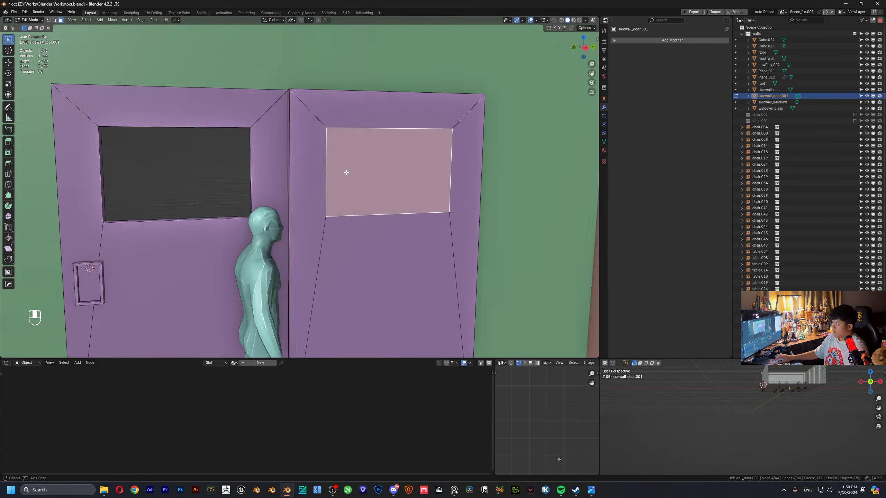
key("x")
left_click(403, 175)
middle_click_drag(403, 175, 368, 169)
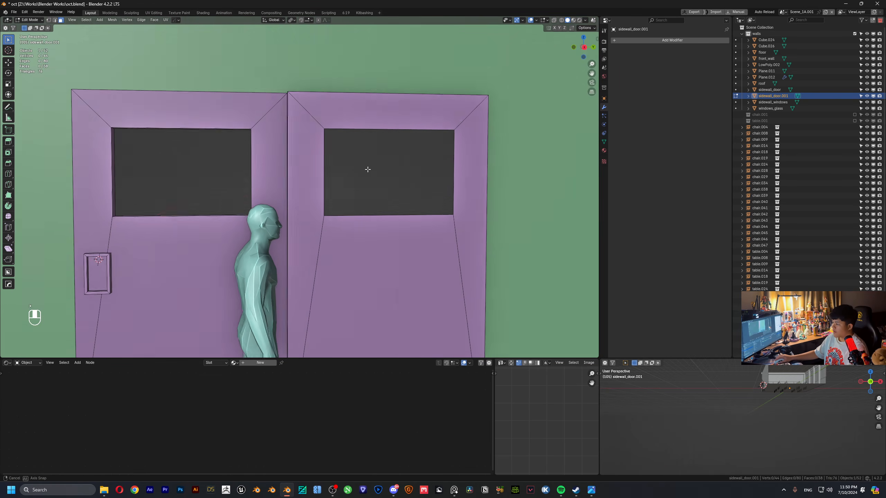
key("ctrl+z")
key("ctrl+z")
key("ctrl+z")
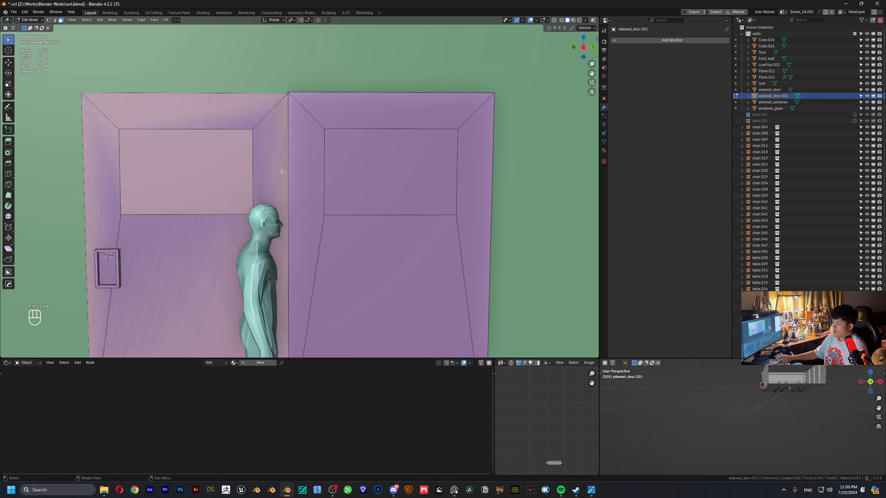
- Delete the left leaf's overlapping full-size face and the right leaf's window face to open both windows
key("x")
left_click(268, 155)
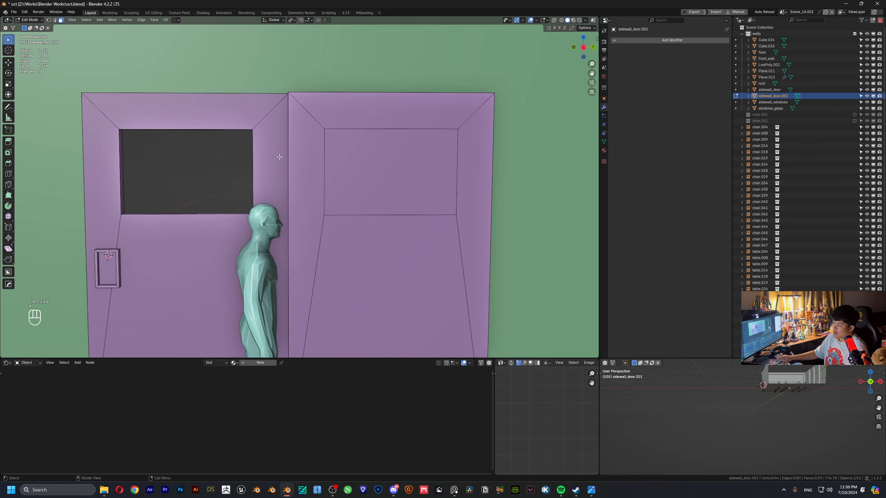
left_click(392, 162)
middle_click_drag(391, 162, 286, 182)
key("x")
left_click(385, 165)
- Add a centred loop cut around the inner sides of the left window opening and fill it with a pane face
scroll(300, 189, "up", 5)
scroll(254, 164, "up", 3)
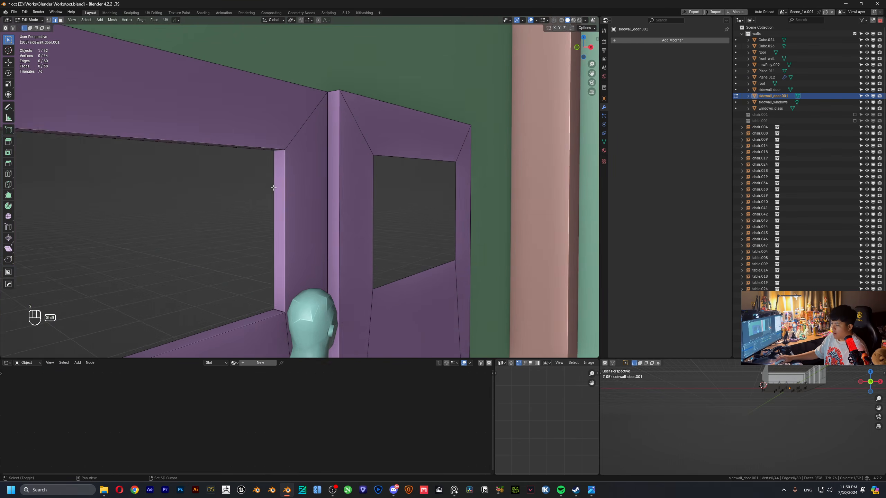
key("ctrl+r")
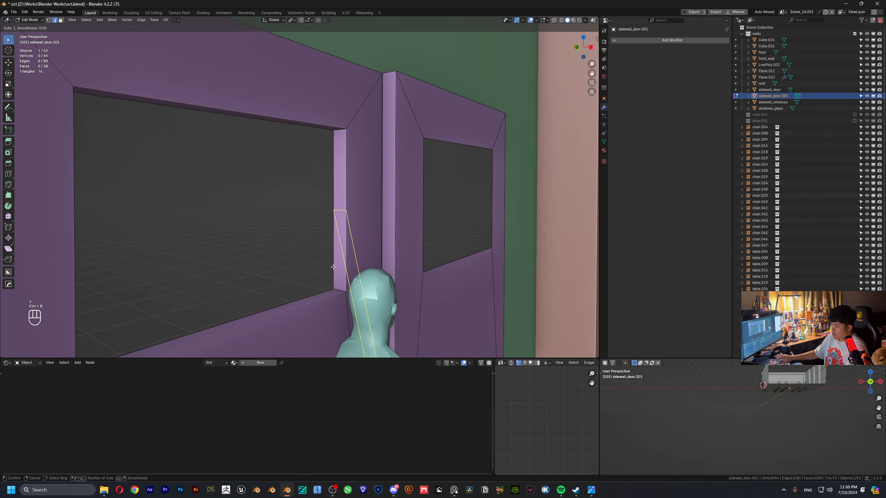
left_click(342, 287)
right_click(342, 287)
key("f")
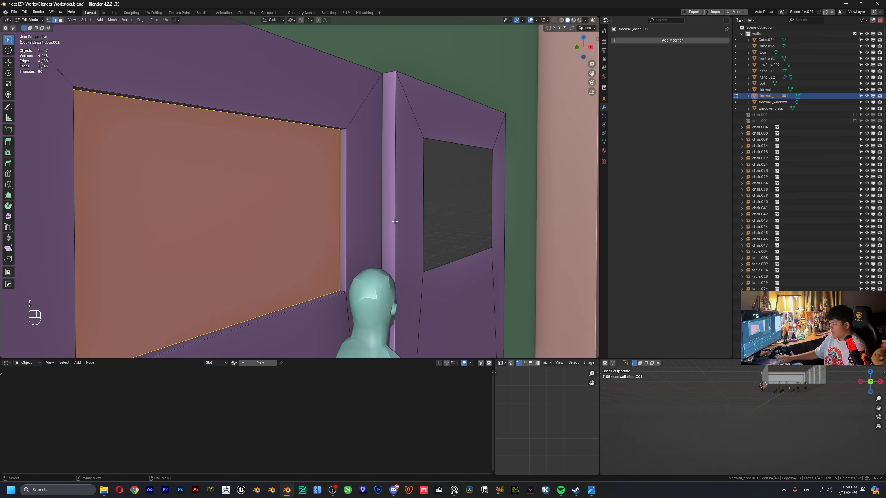
- Duplicate the left window pane and move the copy about 1.49 m along Y into the right leaf's opening
middle_click_drag(307, 243, 258, 204)
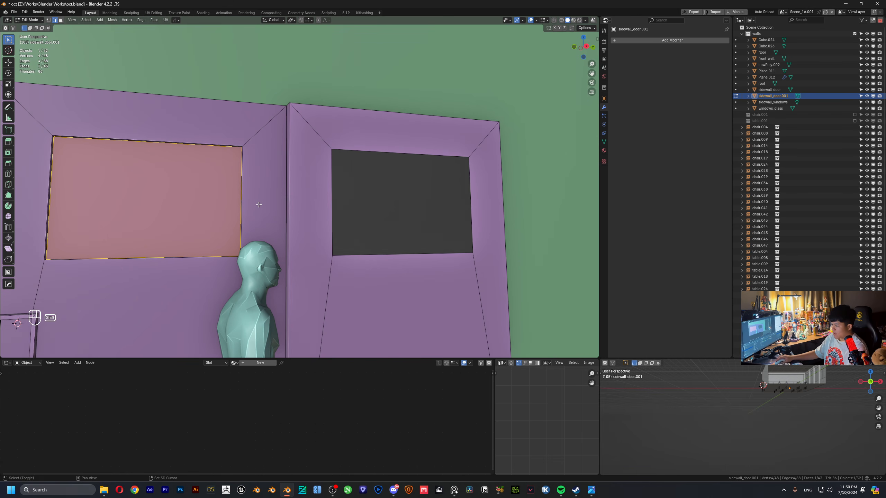
key("shift+d")
key("y")
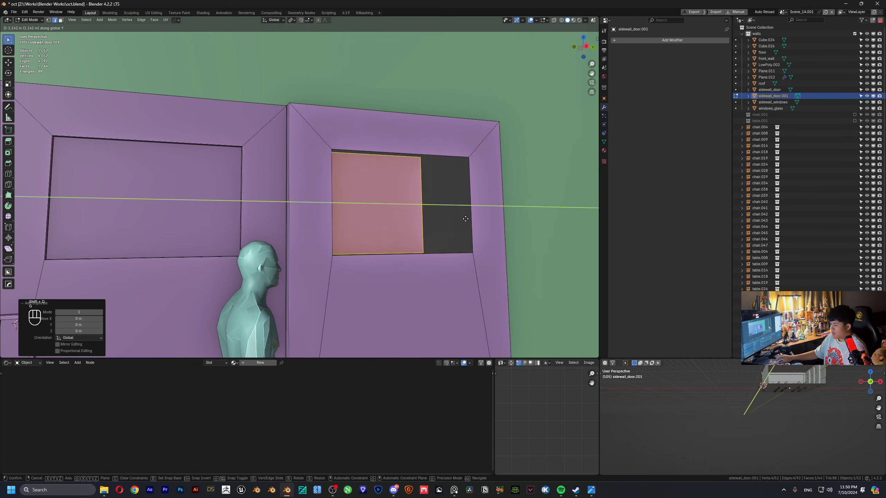
left_click(505, 219)
- Move the right leaf's pane about 0.076 m along X and about -0.062 m along Y to fit its opening
middle_click_drag(505, 219, 451, 248)
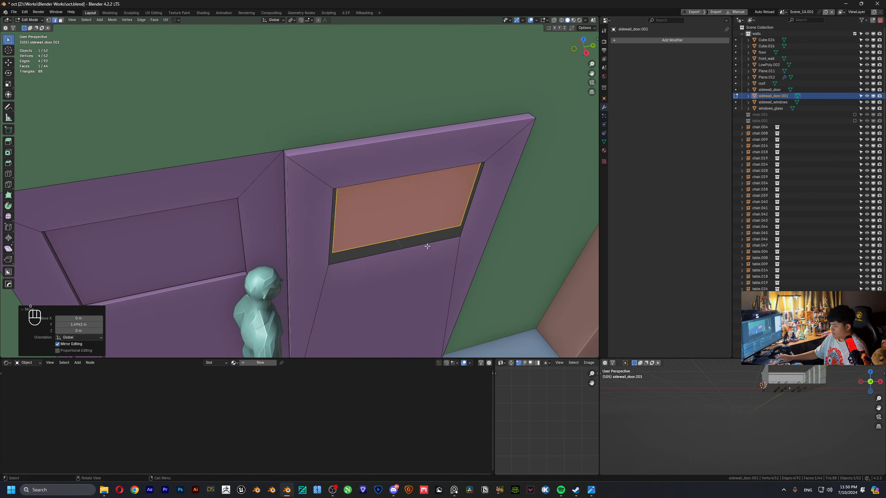
key("g")
key("x")
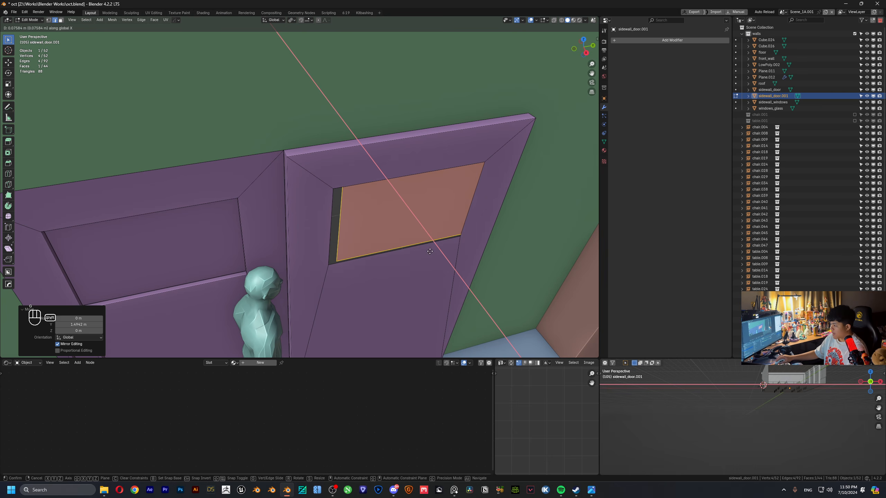
left_click(430, 251)
key("g")
key("y")
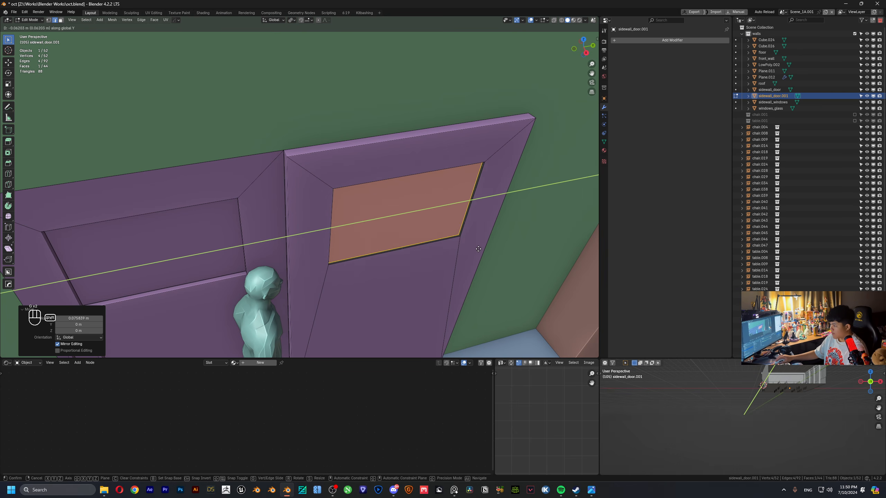
left_click(478, 248)
- Extrude the right window opening's edge loop about -0.039 m along X to close the gap to the pane
left_click(419, 246)
left_click(419, 246, "alt")
key("e")
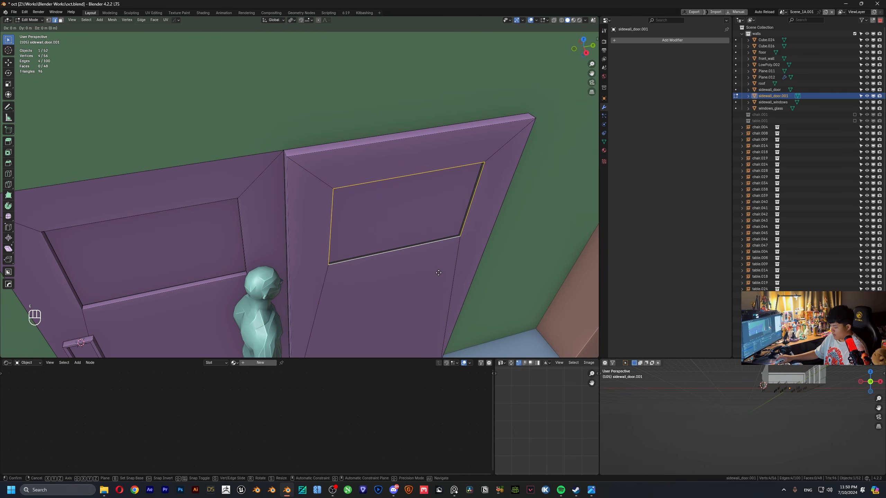
key("y")
key("x")
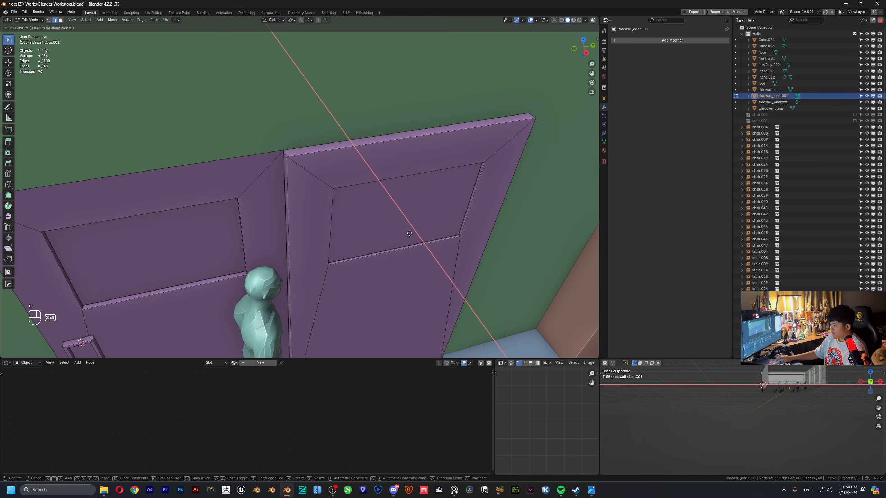
left_click(409, 234)
- Select both door window panes and name the door's first material tut_glass
middle_click_drag(409, 234, 391, 192)
scroll(390, 195, "down", 2)
key("Tab")
key("Tab")
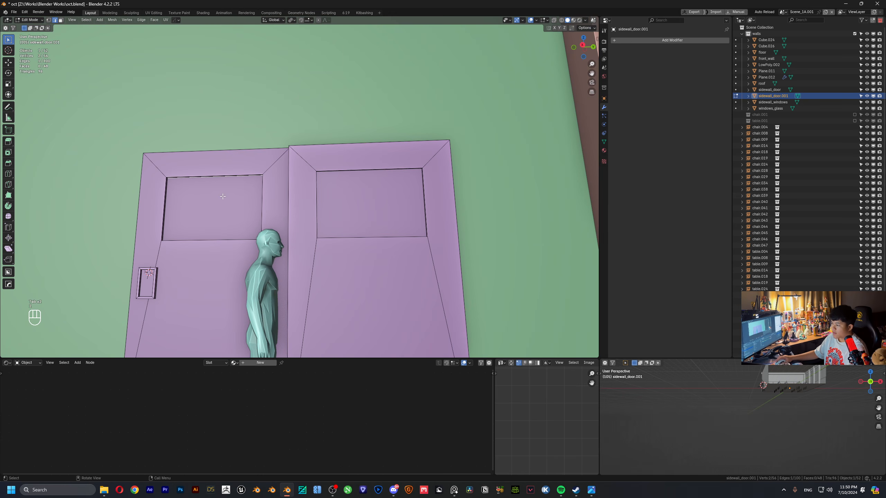
left_click_drag(222, 207, 229, 212)
left_click_drag(366, 199, 401, 229, "shift")
middle_click_drag(403, 231, 432, 253)
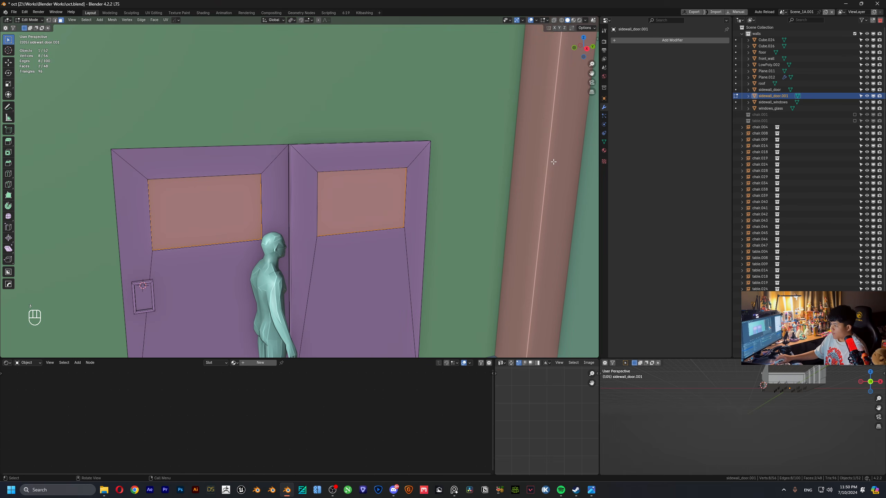
left_click(604, 152)
left_click(643, 75)
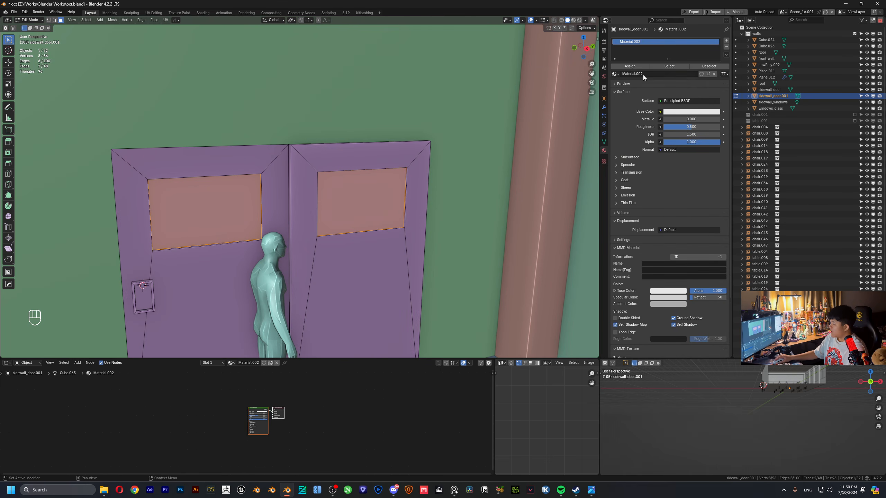
left_click(643, 75)
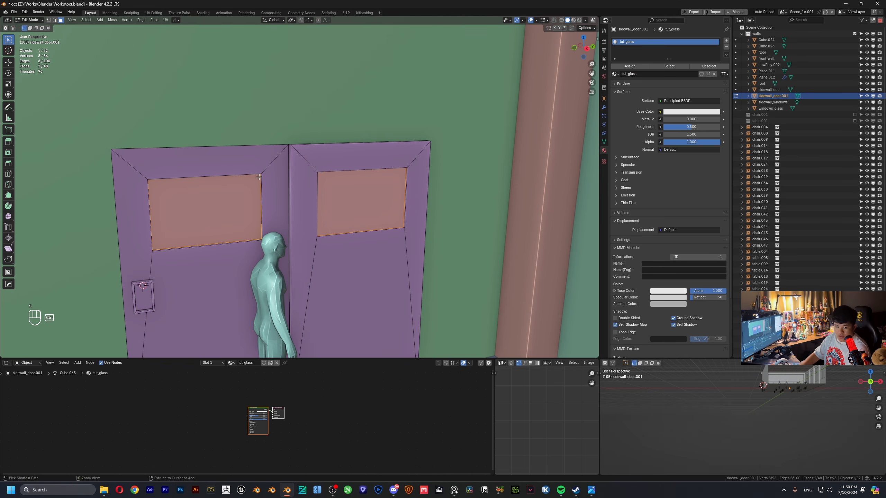
- Invert the selection and add a second material named tut_metalB for the rest of the door
key("ctrl+i")
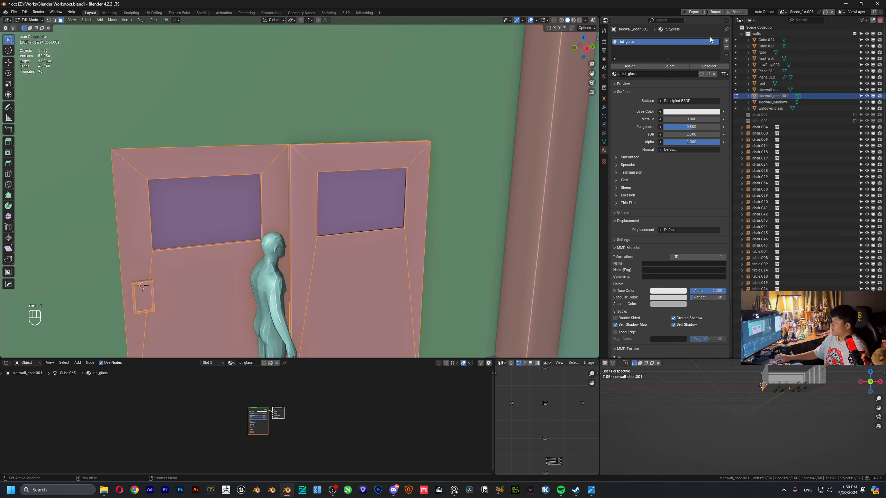
left_click(726, 41)
left_click(638, 83)
left_click(638, 84)
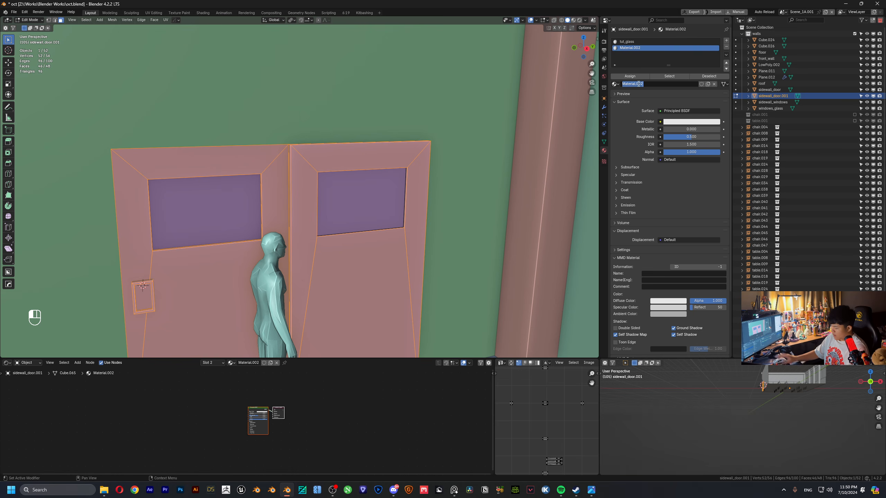
type("tut_metal")
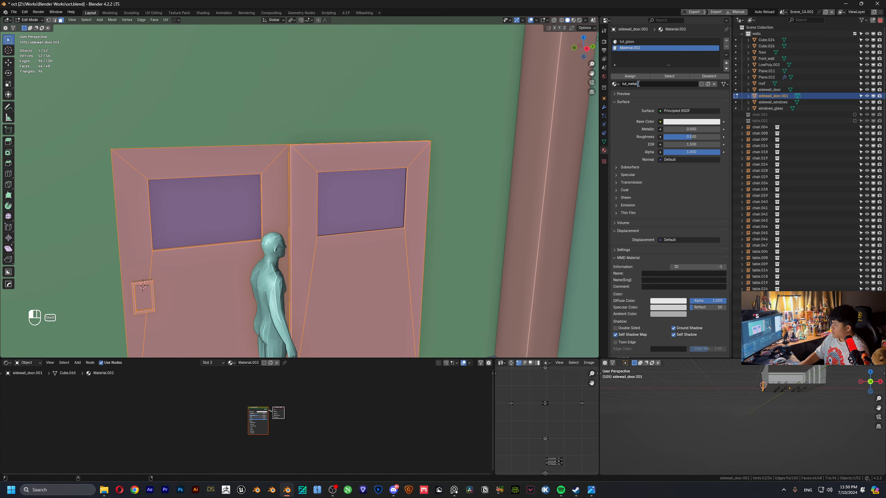
type("B")
key("Return")
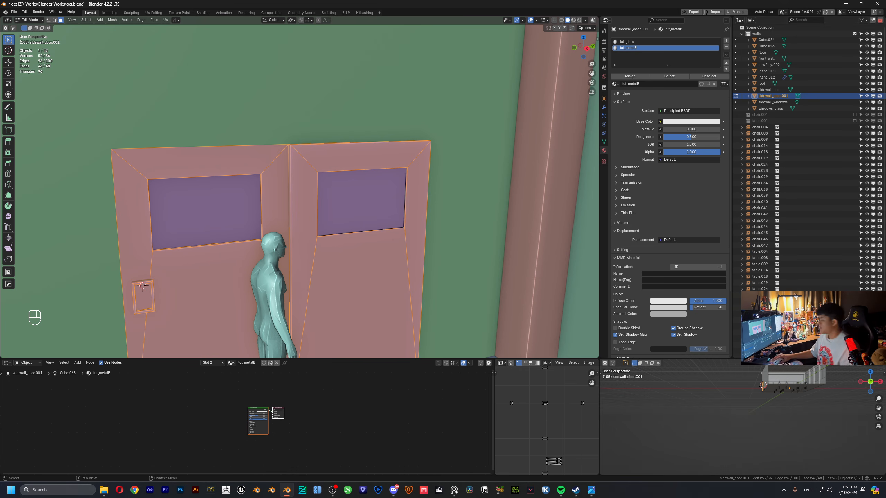
- Edit the door wall together with the door and add a horizontal loop cut across the wall above the door
scroll(251, 133, "down", 5)
key("Tab")
left_click_drag(264, 138, 266, 119)
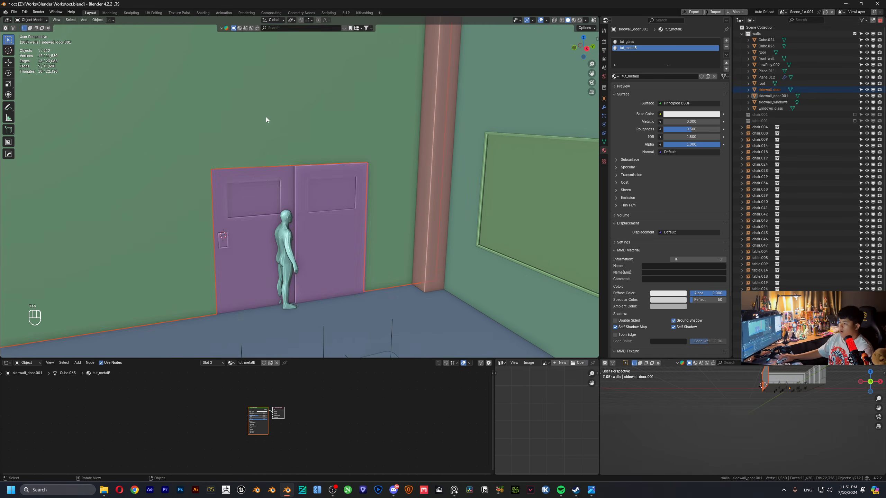
key("Tab")
middle_click_drag(268, 120, 299, 160, "shift")
key("ctrl+r")
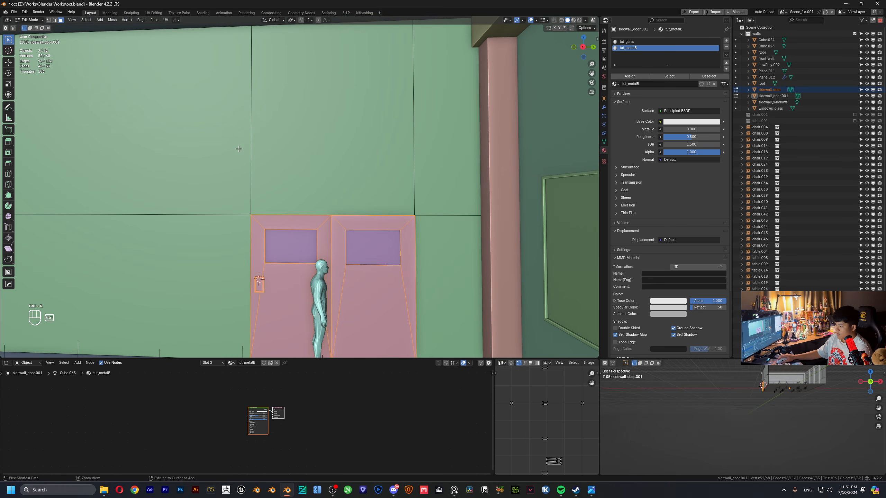
key("ctrl+r")
left_click(237, 122)
left_click(320, 174)
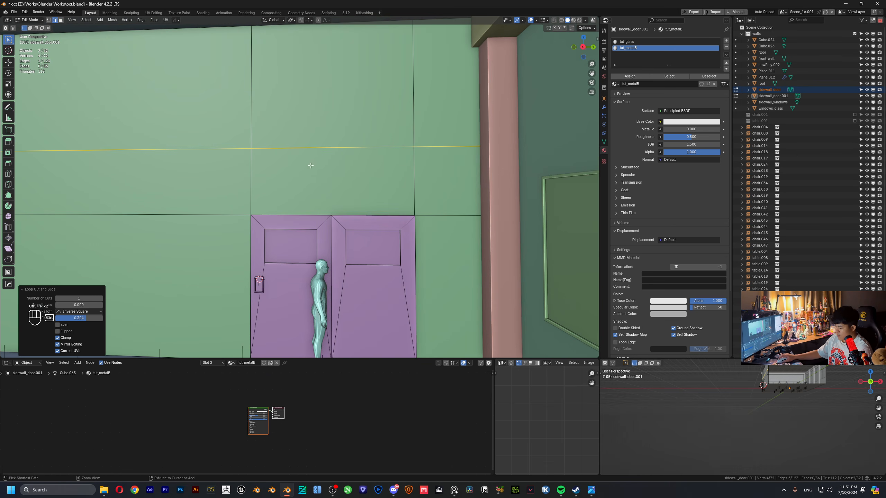
- Add a centred vertical loop cut to the wall section above the door, in line with the joint between the leaves
key("ctrl+r")
key("ctrl+r")
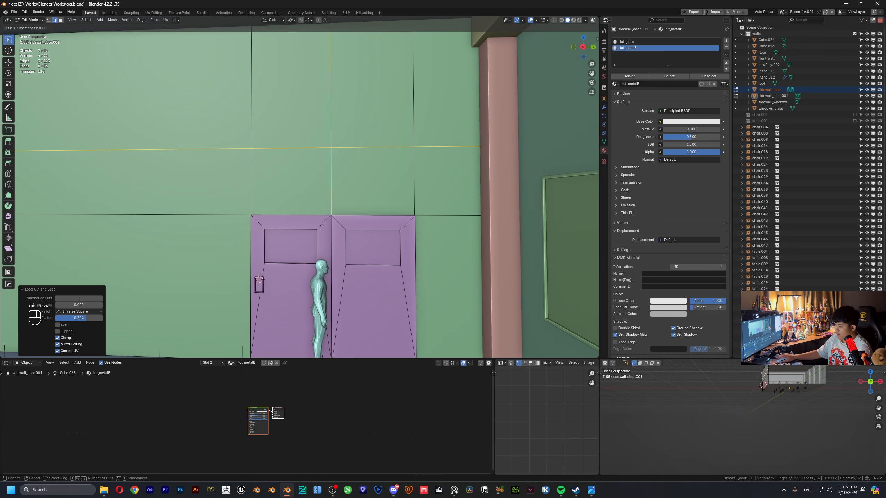
left_click(304, 162)
right_click(303, 162)
- Lower the wall's horizontal edge loop above the door along Z to shorten the transom area
key("3")
left_click(285, 147)
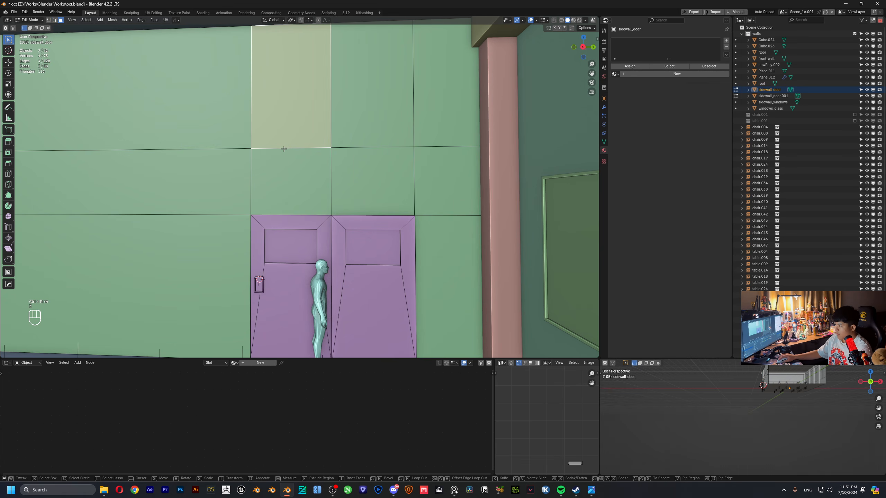
key("2")
left_click(280, 148, "alt")
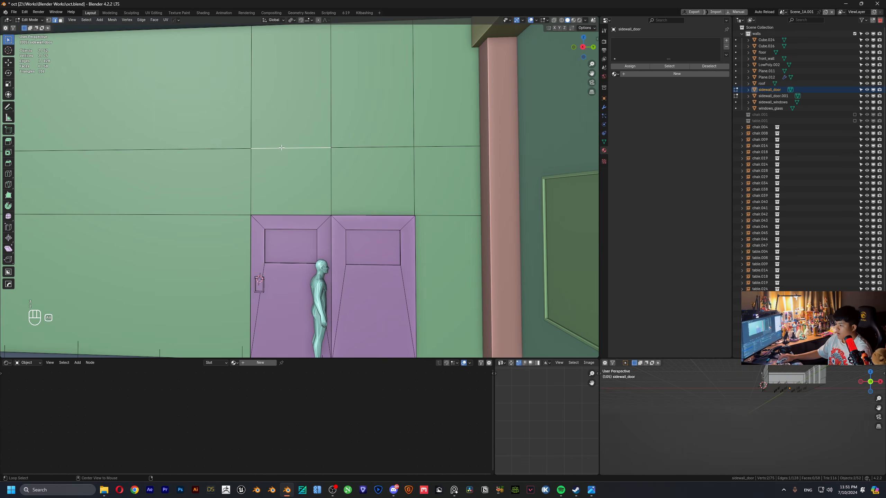
key("g")
key("z")
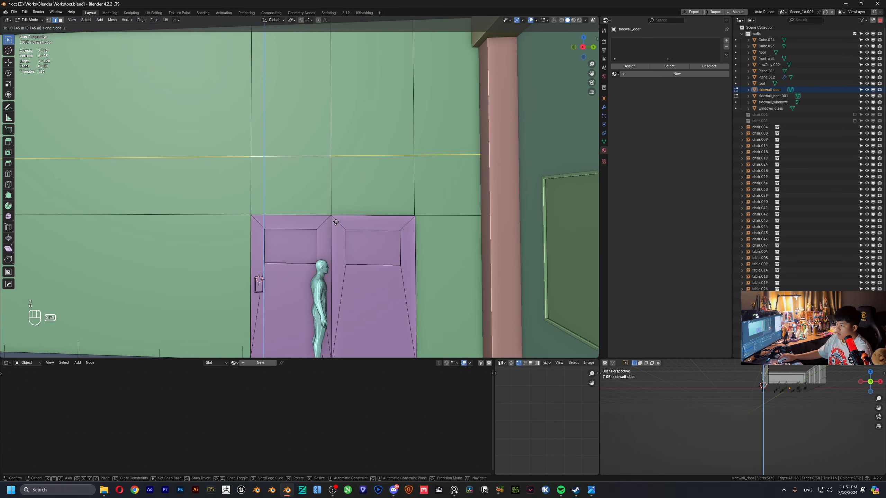
left_click(335, 242)
- Inset the two wall faces directly above the door leaves as one region by about 0.03 m
key("3")
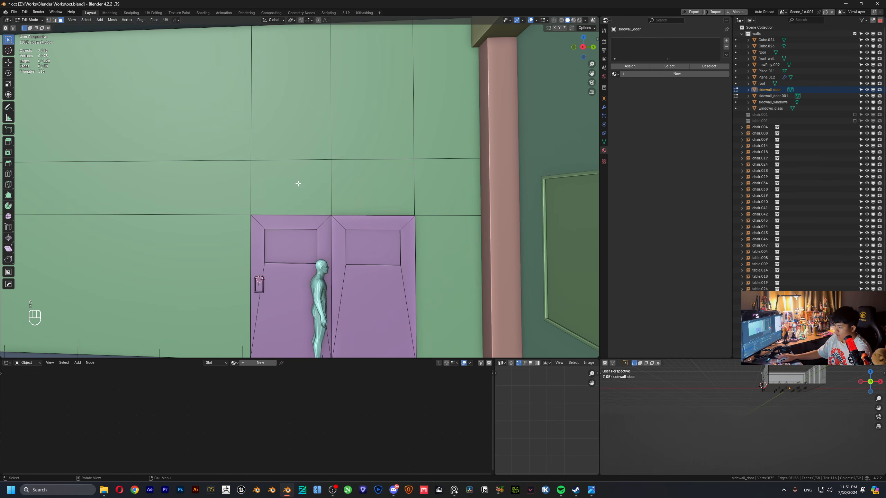
left_click(292, 189)
left_click(386, 197, "shift")
scroll(386, 196, "up", 6)
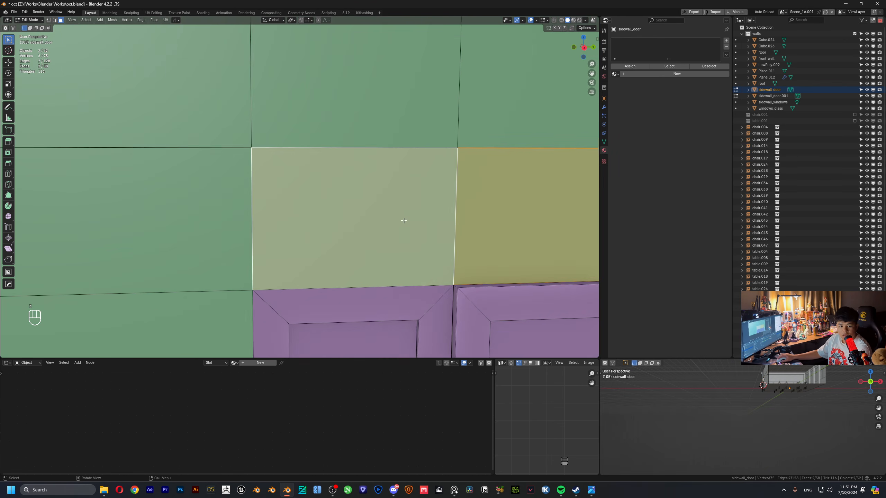
middle_click_drag(395, 213, 418, 195)
key("i")
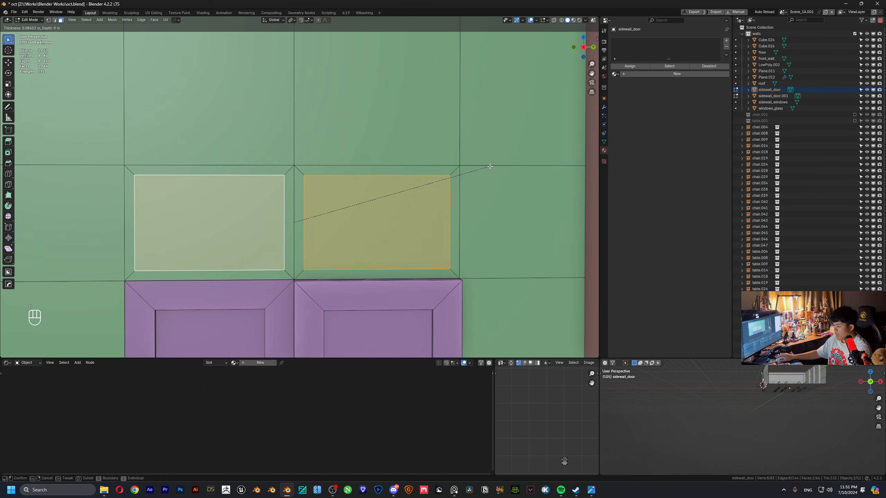
key("i")
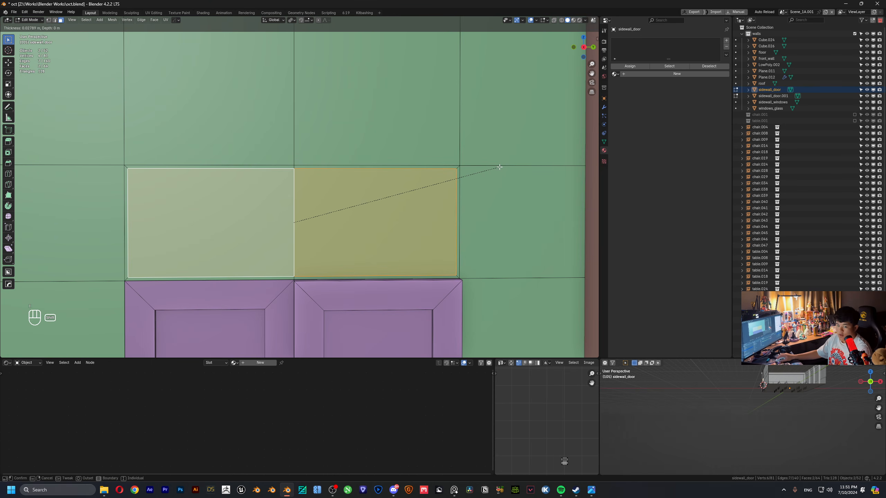
left_click(496, 167, "shift")
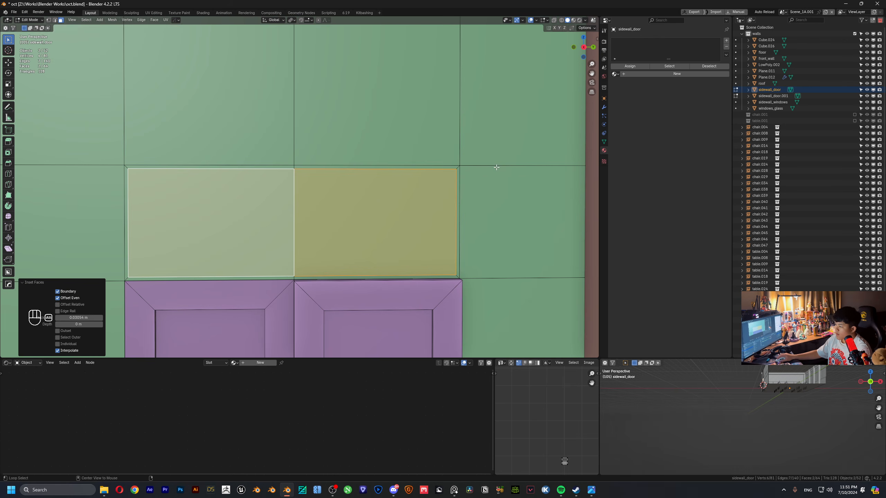
- Extrude the inset transom faces along their normals by about 0.03 m to recess them into the wall
key("alt+w")
key("alt+e")
left_click(496, 168)
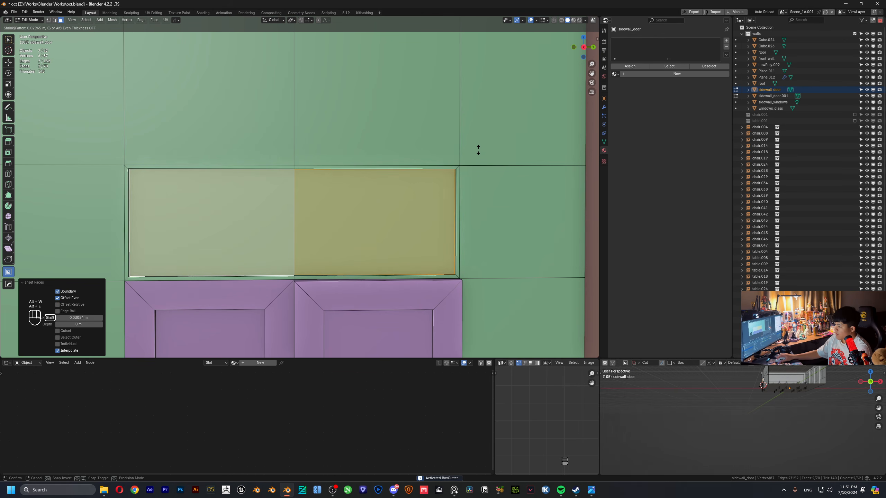
left_click(477, 150)
- Inset the two transom faces individually by about 0.033 m and recess them about 0.03 m along their normals
mouse_move(322, 199)
middle_mouse_down("shift")
mouse_move(357, 190)
mouse_move(338, 199)
middle_mouse_up("shift")
scroll(340, 198, "up", 1)
scroll(418, 192, "down", 2, "ctrl")
key("i")
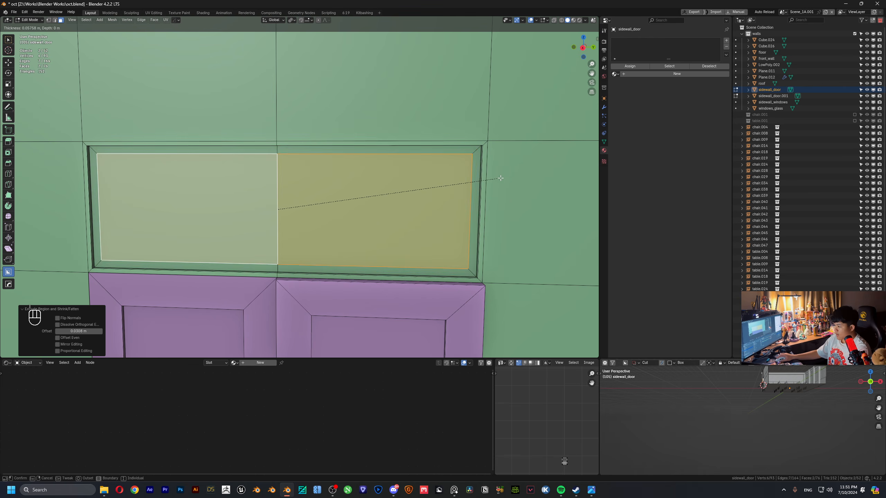
left_click(495, 180)
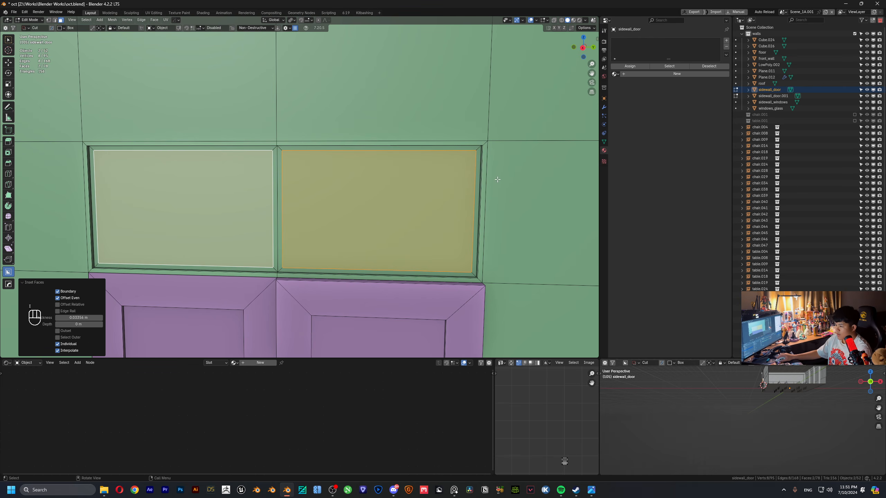
key("alt+e")
left_click(498, 180)
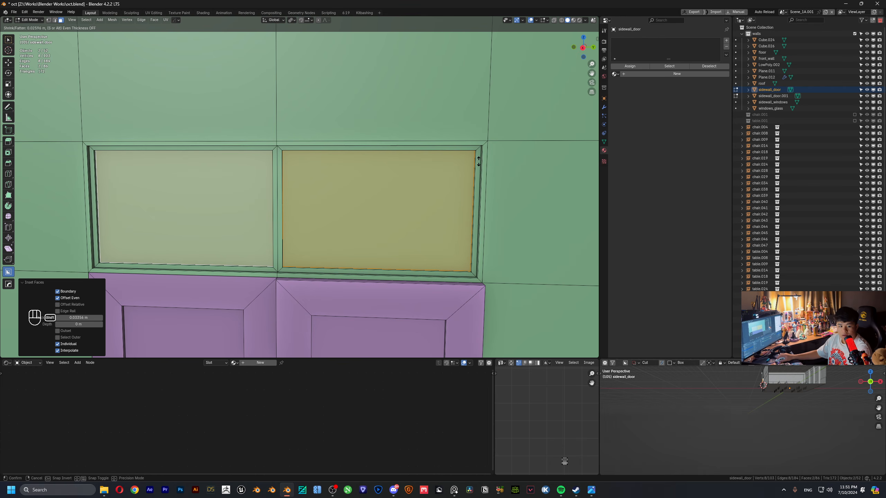
left_click(477, 159)
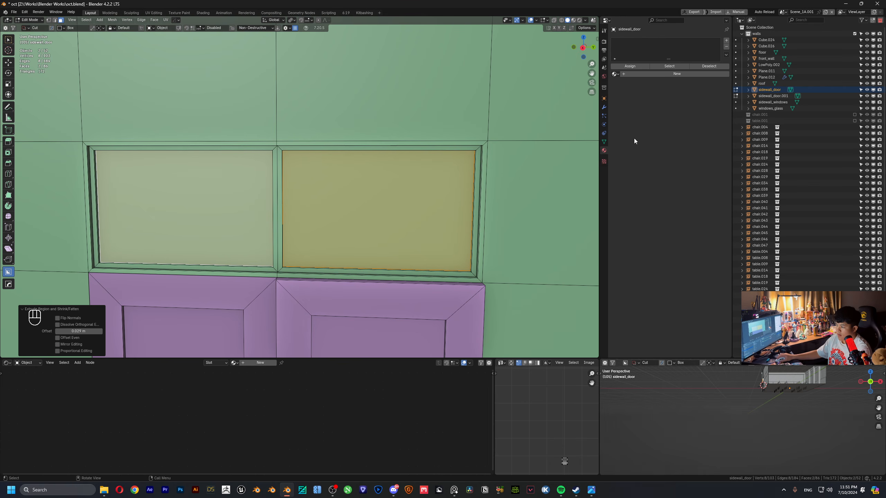
- Assign the existing tut_glass material to the two transom panes above the door
left_click(615, 74)
type("glass")
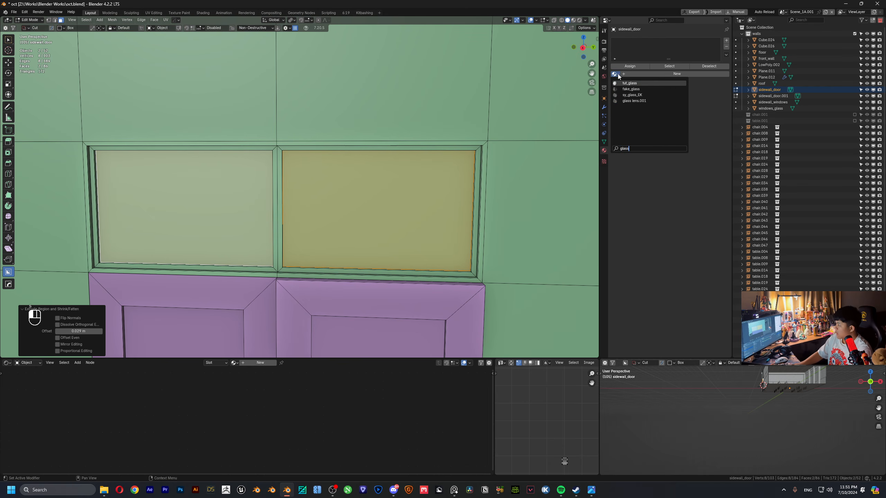
key("Return")
left_click(641, 66)
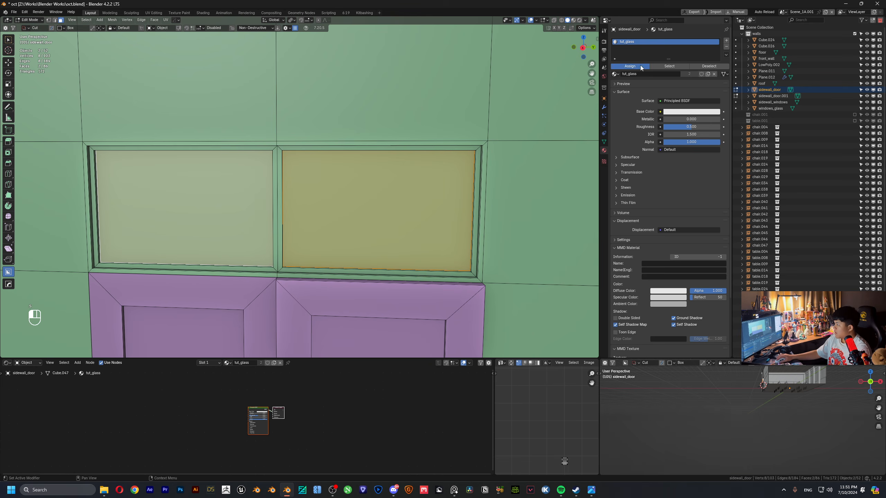
- Invert the selection and add a second material named tut_concrete for the rest of the door wall
key("ctrl+i")
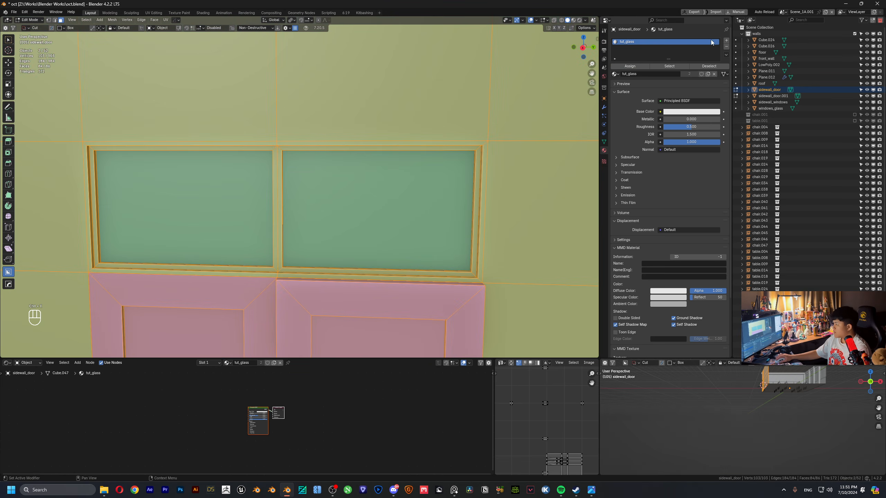
left_click(726, 41)
left_click(644, 84)
left_click(643, 84)
type("tut")
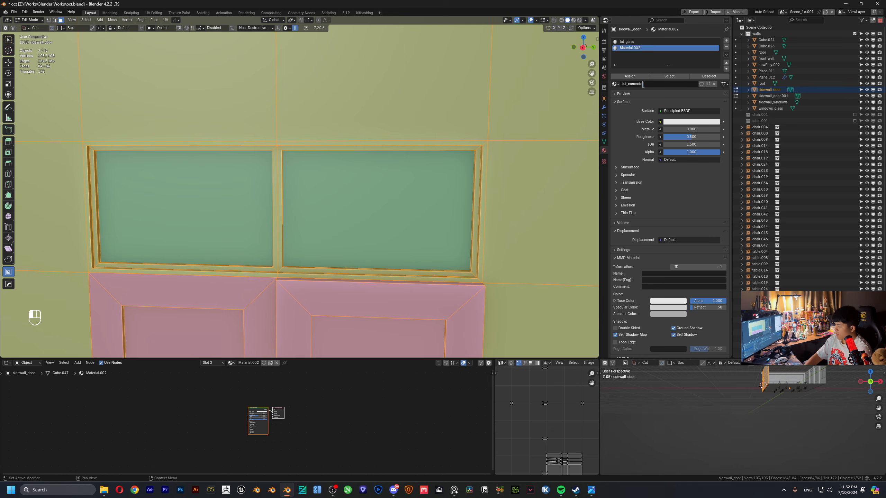
type("_concrete")
key("Return")
scroll(242, 189, "down", 6)
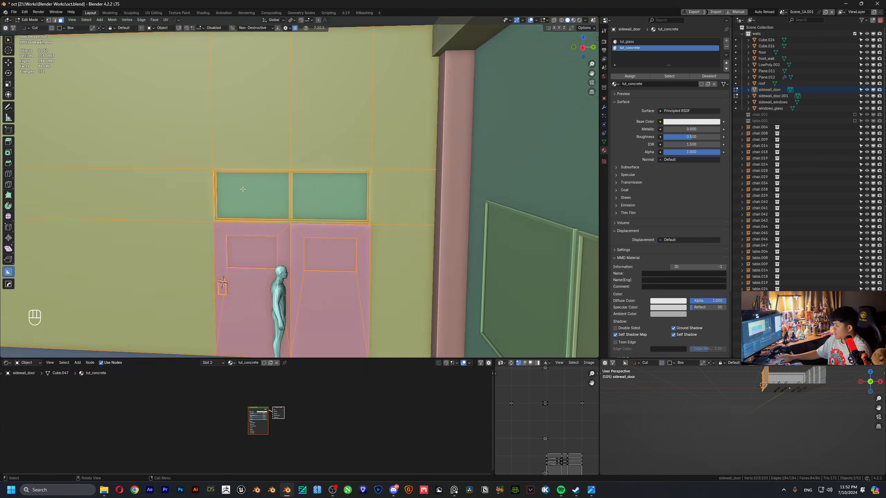
- Add a horizontal loop cut across the door wall, about halfway between the transom windows and the wall's upper edge
key("Tab")
middle_click_drag(242, 189, 350, 210)
scroll(289, 201, "up", 2)
scroll(382, 205, "down", 3)
scroll(371, 194, "up", 3)
key("Tab")
scroll(370, 189, "down", 1)
middle_click_drag(373, 157, 313, 170, "shift")
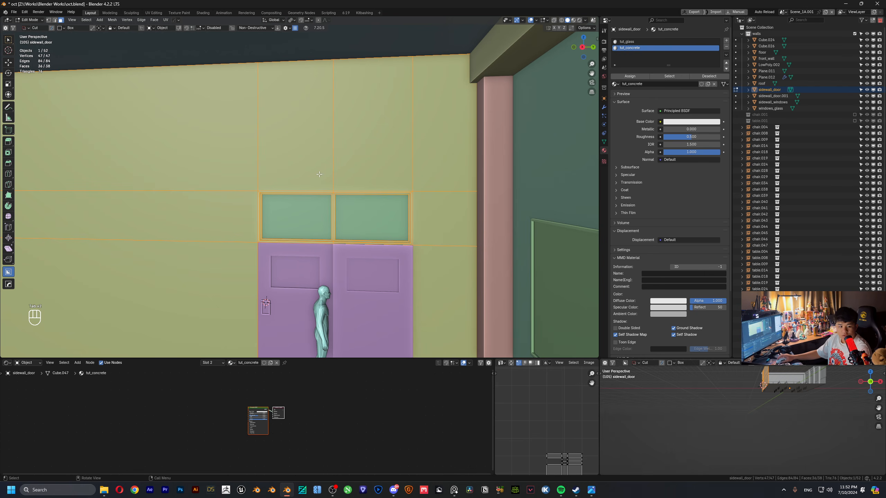
key("ctrl+r")
left_click(415, 164)
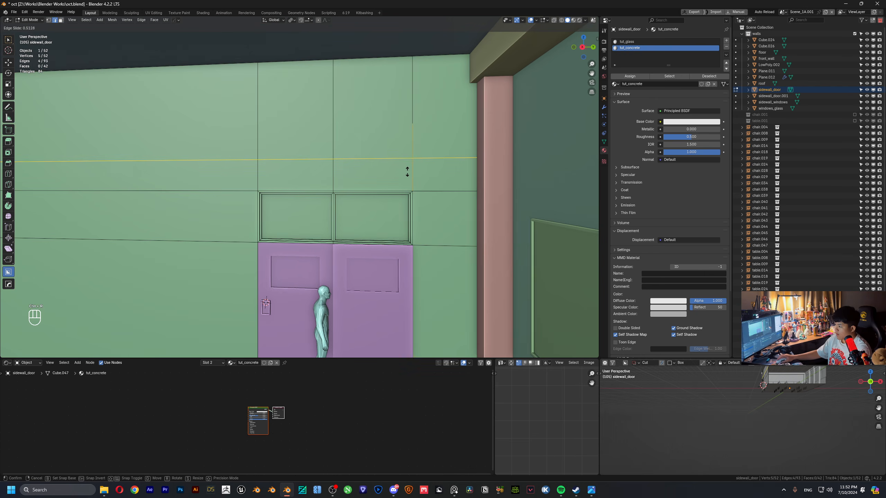
left_click(407, 169)
key("3")
left_click_drag(311, 164, 353, 172)
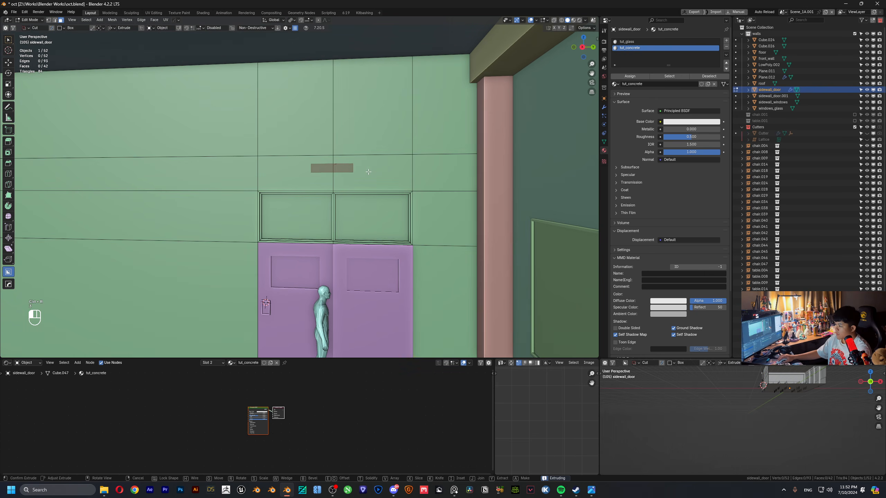
scroll(321, 161, "up", 1)
middle_click_drag(322, 161, 337, 154)
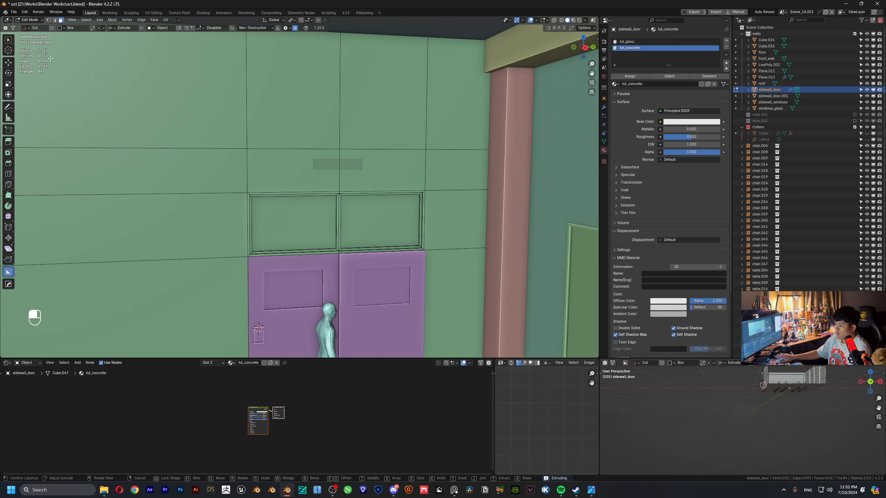
- Switch from the box cutting tool to the selection tool and undo the accidental cut, keeping the new loop cut
left_click(9, 41)
left_click(8, 40)
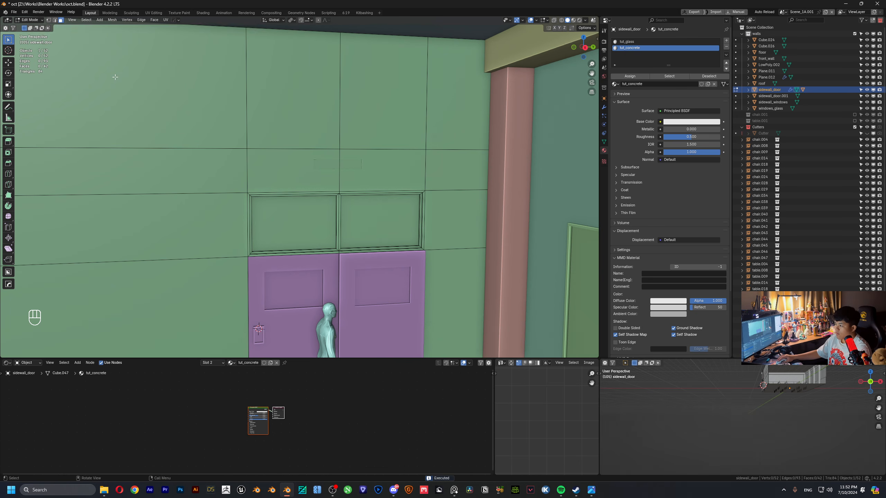
middle_click_drag(113, 79, 346, 159)
key("ctrl+z")
key("ctrl+z")
key("ctrl+z")
key("shift+ctrl+z")
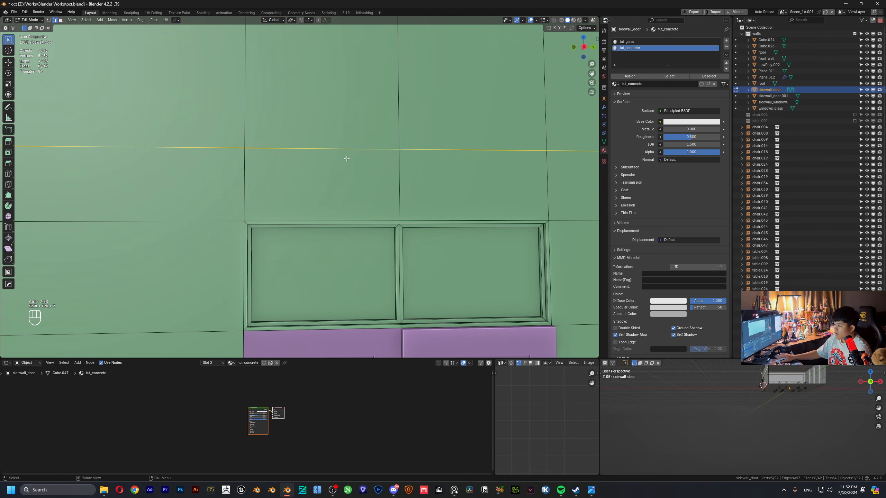
- Inset the two wall faces above the transom windows together by about 0.057 m
key("3")
left_click(363, 168)
left_click(427, 180, "shift")
scroll(429, 177, "up", 1)
middle_click_drag(429, 176, 315, 173, "shift")
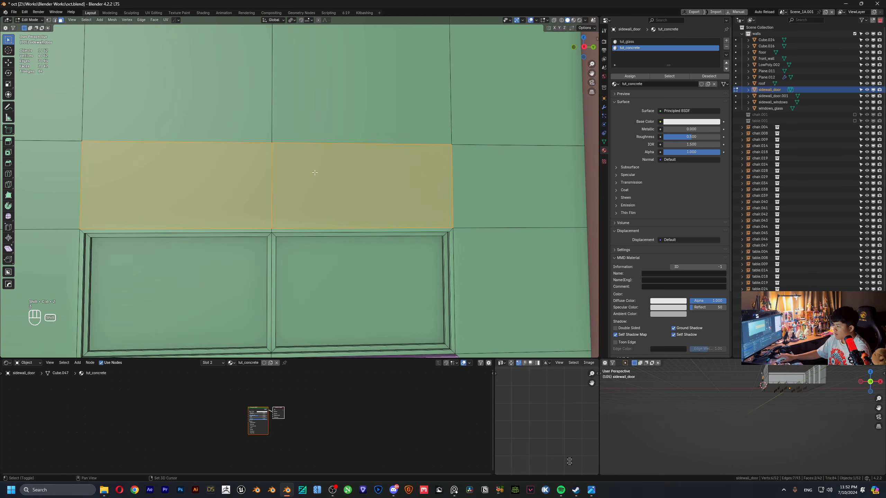
key("i")
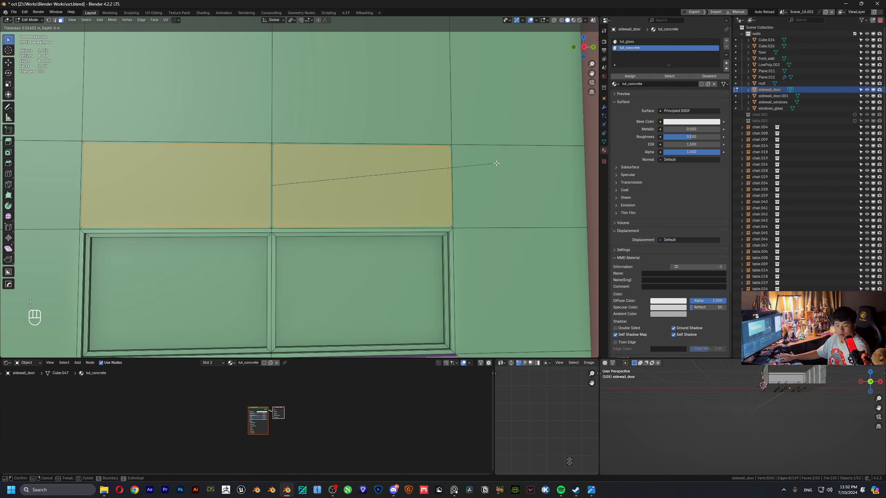
key("i")
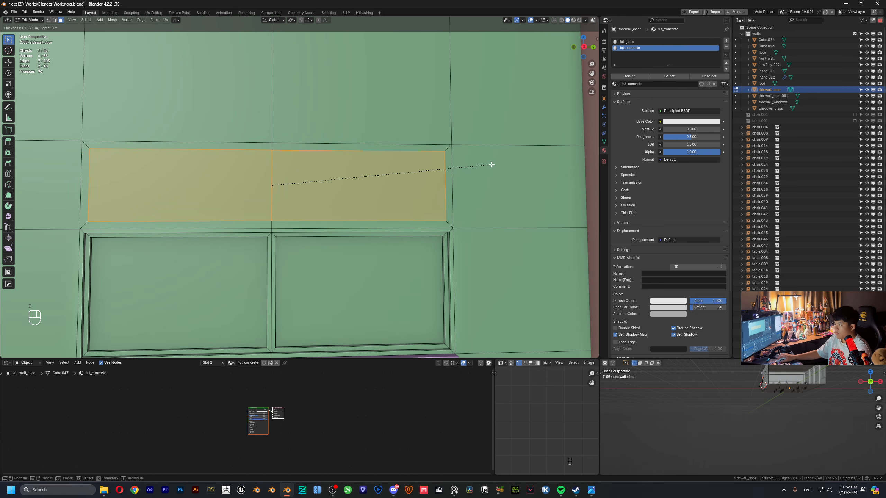
left_click(492, 165)
- Extrude the inset panel above the transoms along its normals by about 0.066 m to recess it into the wall
key("alt+e")
left_click(490, 167)
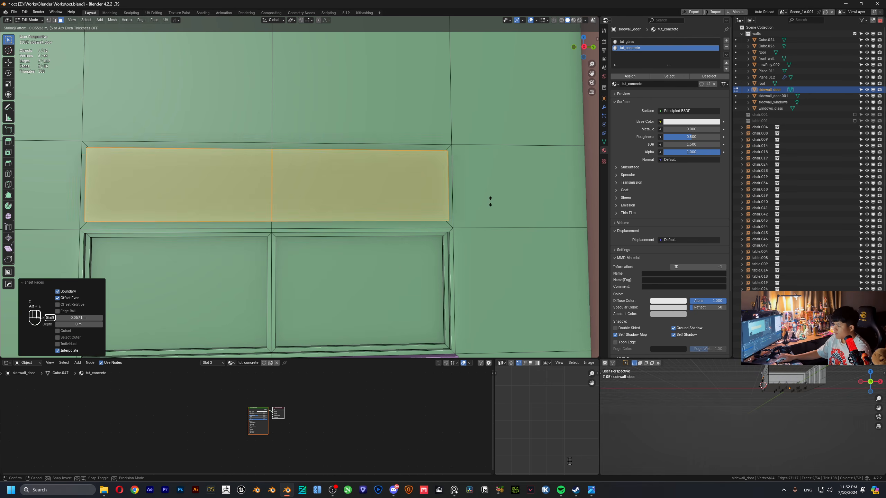
left_click(468, 122)
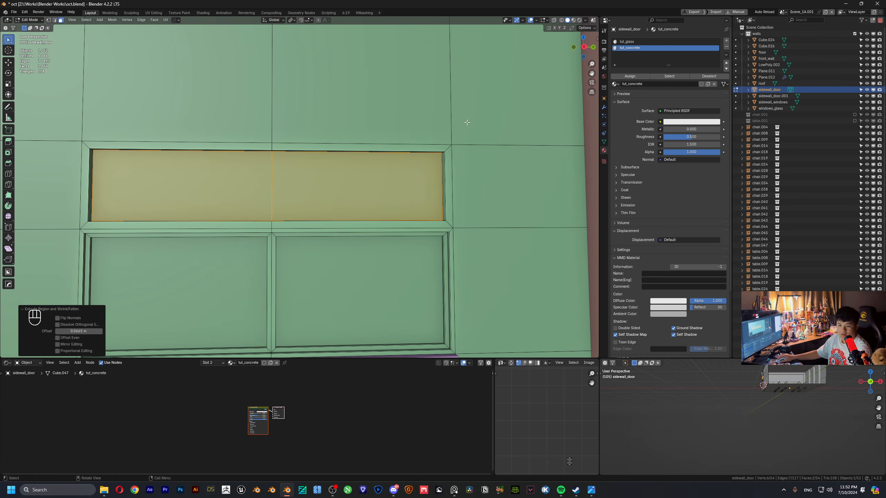
scroll(418, 121, "down", 6)
key("Tab")
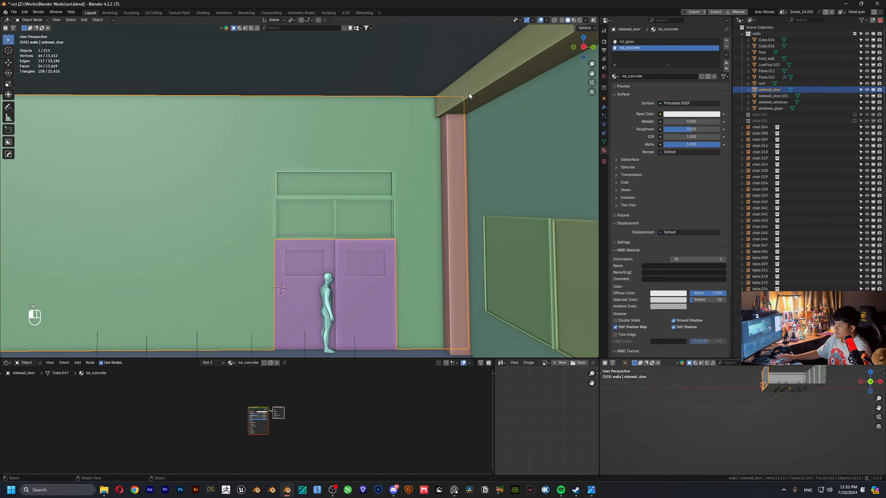
- Duplicate the ceiling beam above the front board in place and rotate the copy 90° around Z
left_click(470, 95)
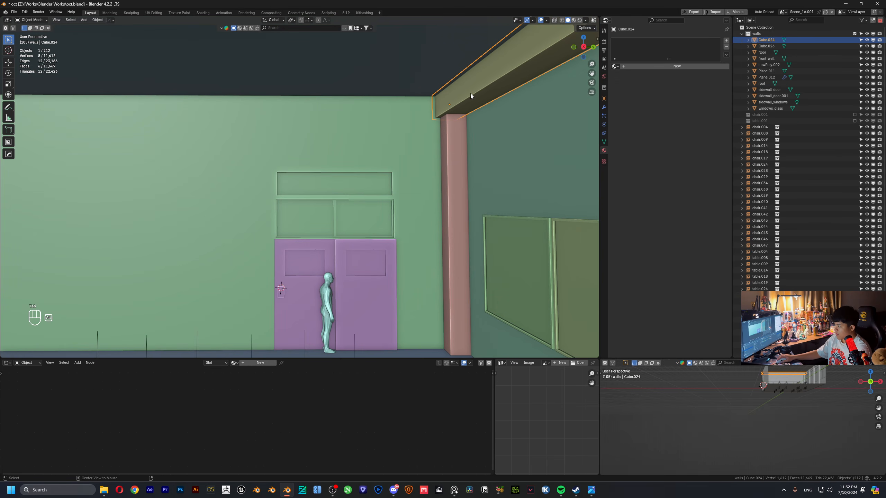
key("alt+a")
middle_click_drag(482, 94, 349, 111)
left_click(325, 91)
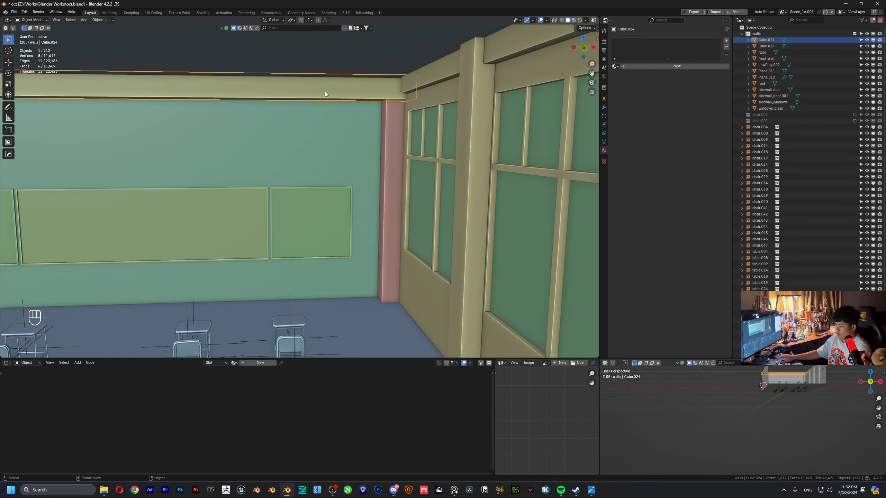
key("h")
key("ctrl+z")
key("shift+d")
right_click(325, 91)
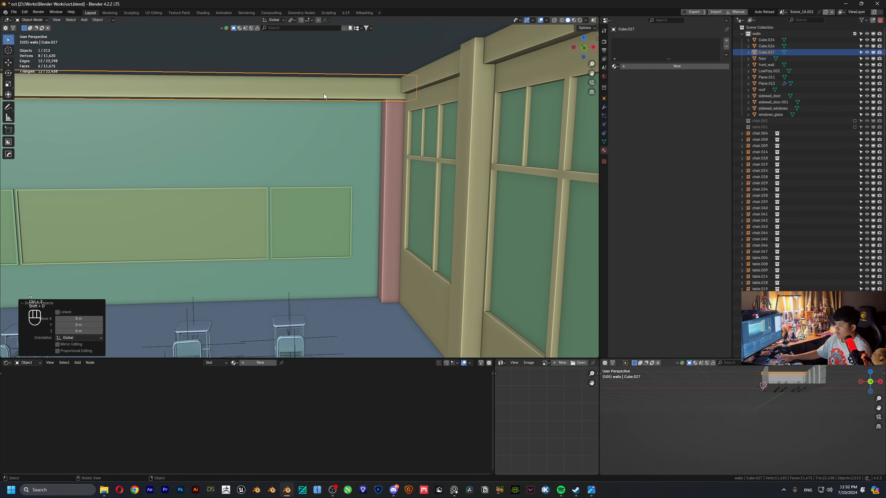
type("rz90")
key("Return")
scroll(244, 126, "down", 10)
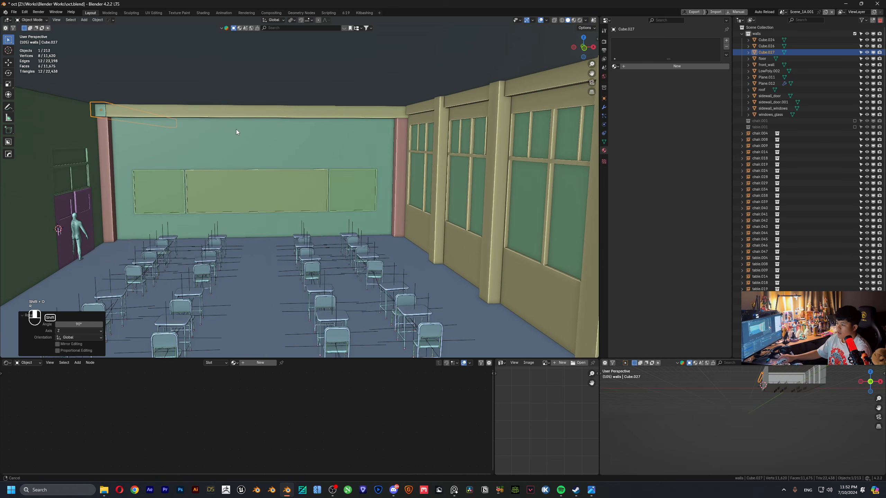
- Move the rotated beam copy about -13.7 m along Y so it runs along the door wall
key("g")
key("y")
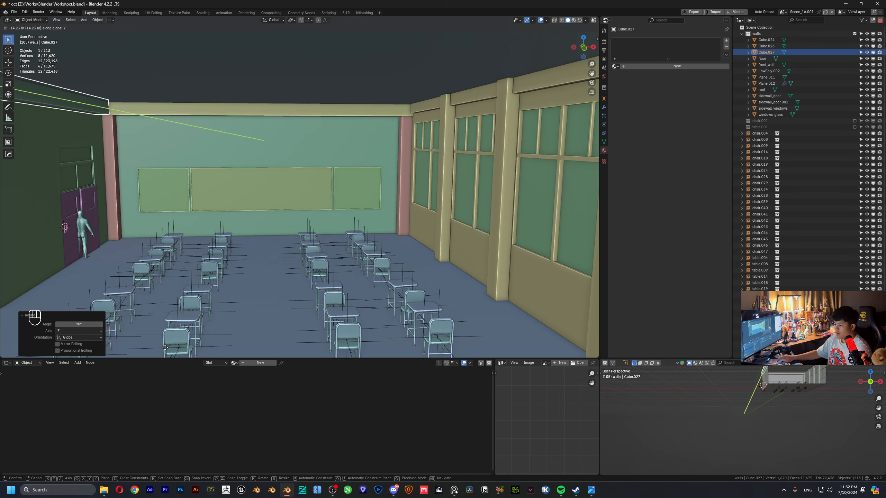
left_click(537, 310)
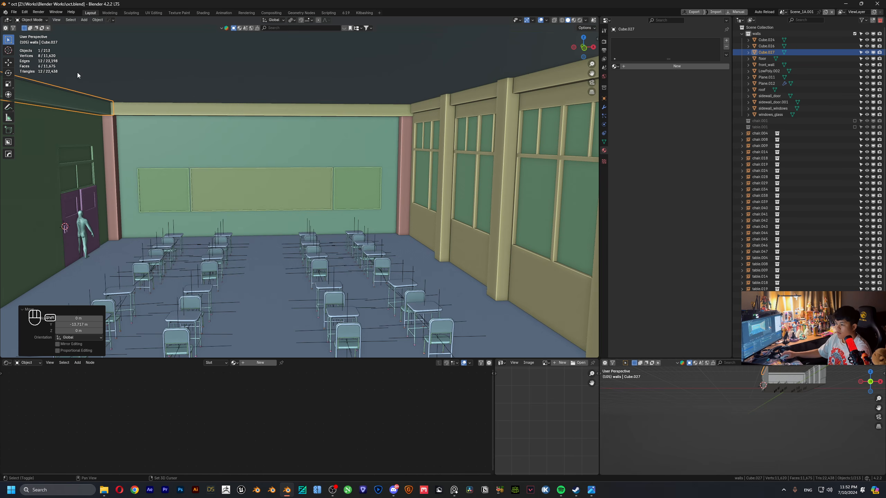
- Lower the underside face of the door-wall beam by about 0.33 m along Z to make the beam taller
middle_click_drag(48, 88, 160, 109)
key("Tab")
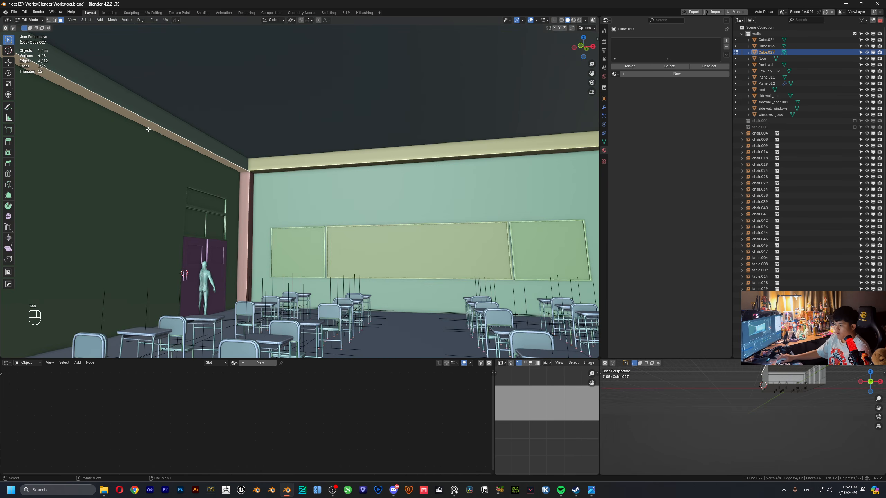
key("g")
key("z")
left_click(153, 210)
key("Tab")
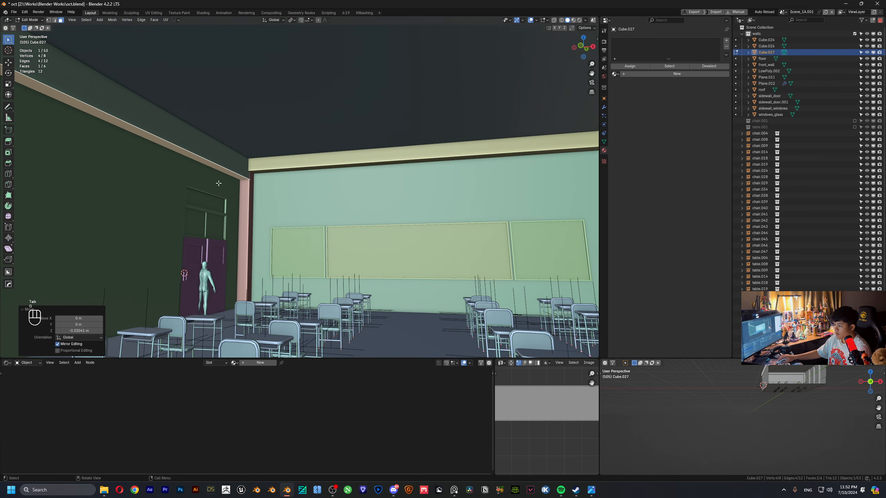
- Shift the door-wall beam slightly along X where it meets the front corner column
scroll(234, 182, "up", 6)
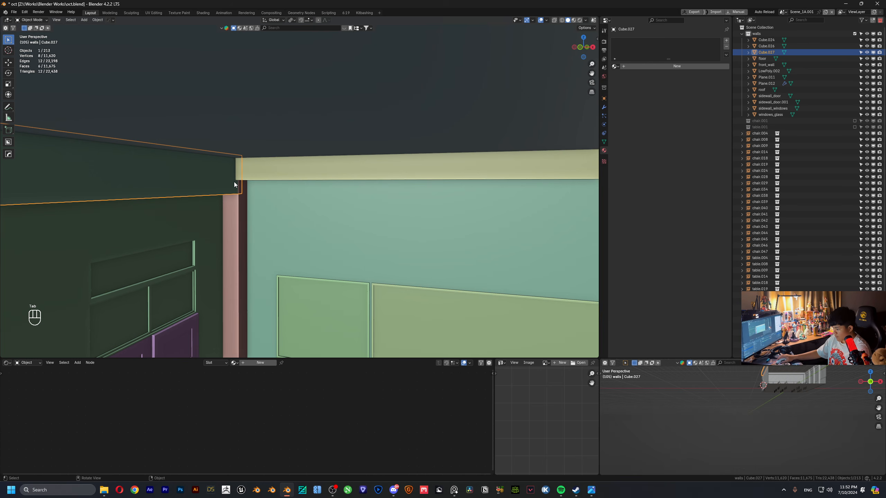
key("g")
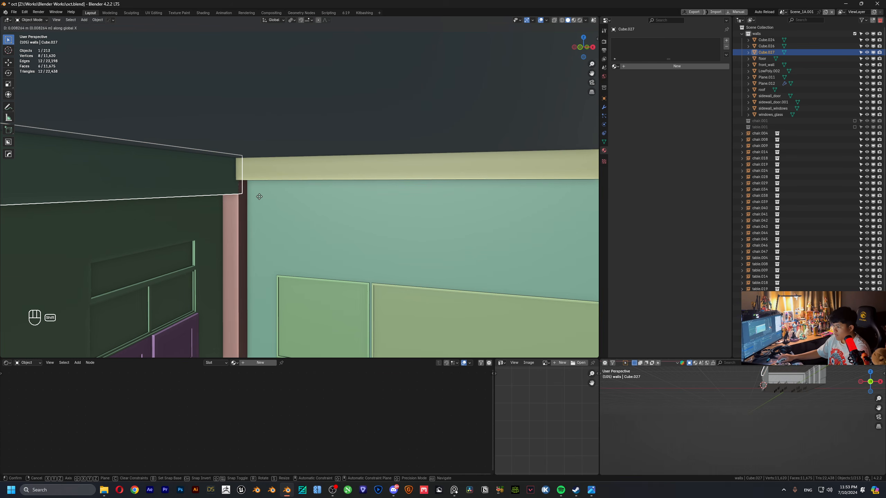
left_click(262, 196)
- Move the rear end face of the door-wall beam along Y to extend it to the wall's rear edge
scroll(233, 192, "down", 8)
mouse_move(234, 191)
middle_mouse_down()
mouse_move(299, 183)
mouse_move(227, 174)
mouse_move(240, 177)
middle_mouse_up()
key("Tab")
key("3")
key("g")
key("y")
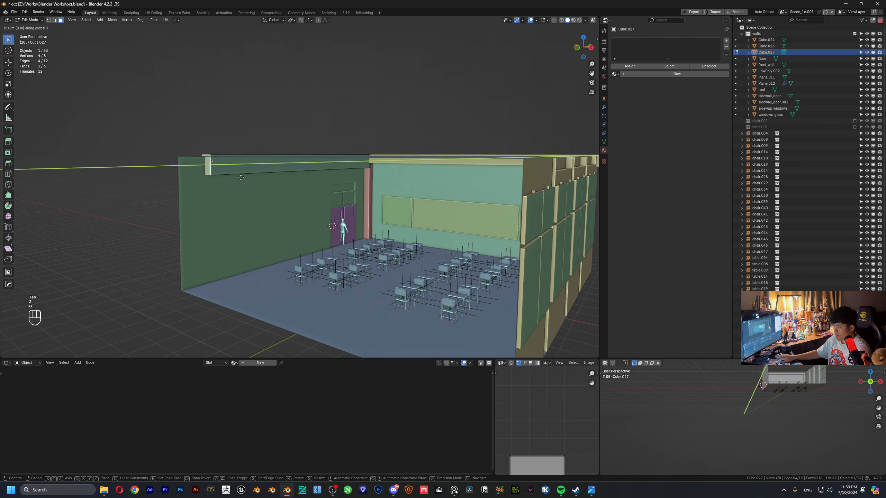
left_click(202, 180)
key("Tab")
- Add a centred loop cut across the length of the door-wall beam
scroll(246, 183, "up", 4)
middle_click_drag(253, 181, 420, 186, "shift")
left_click_drag(266, 185, 269, 187)
middle_click_drag(269, 186, 390, 181)
key("Tab")
scroll(370, 171, "up", 5)
middle_click_drag(142, 166, 233, 174)
middle_click_drag(346, 178, 298, 180)
scroll(313, 184, "up", 1)
middle_click_drag(387, 192, 313, 193, "shift")
key("ctrl+r")
left_click(306, 140)
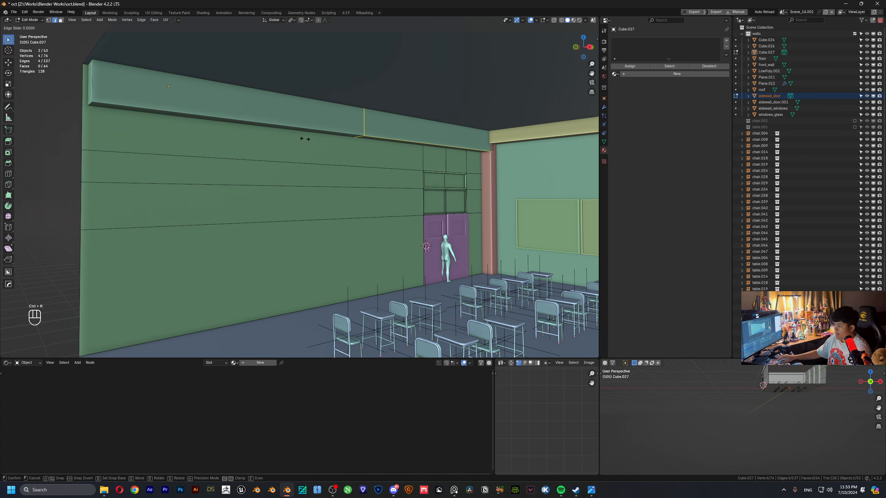
right_click(305, 139)
key("Tab")
- Add a centred vertical loop cut to the wall section behind the door and bevel it about 0.828 m wide
left_click(324, 221)
key("Tab")
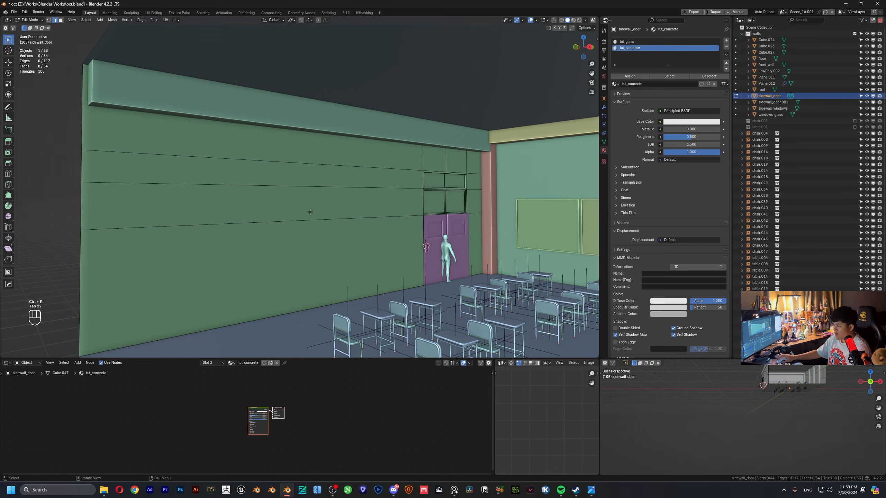
key("ctrl+r")
key("ctrl+b")
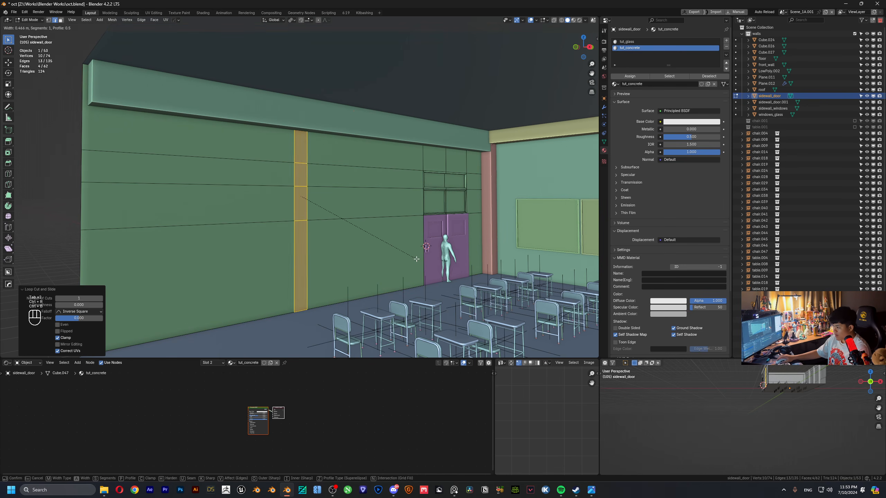
left_click(421, 260)
- Extrude the bevelled vertical strip of the door wall about 0.29 m along X into the room as a column
middle_click_drag(352, 269, 370, 275)
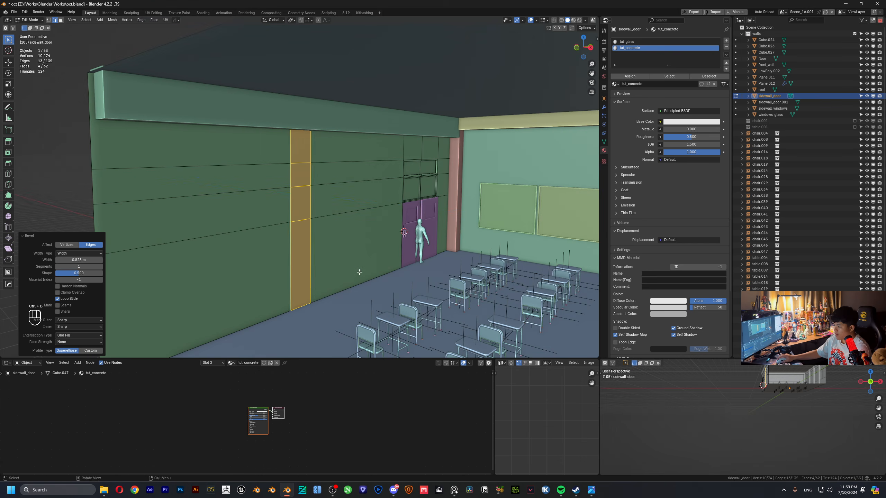
key("e")
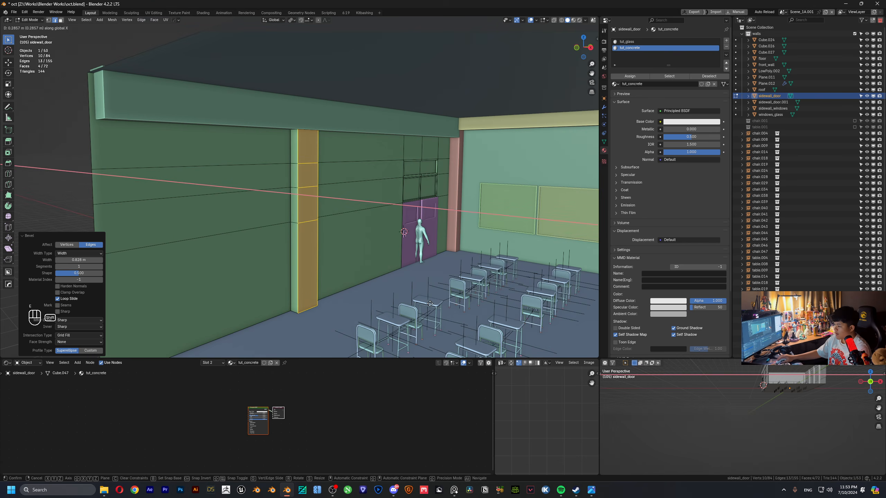
left_click(430, 304)
middle_click_drag(341, 253, 281, 219)
key("Tab")
scroll(355, 225, "down", 2)
- Snap the 3D cursor to the classroom floor and add a camera there
left_click(252, 218)
key("shift+s")
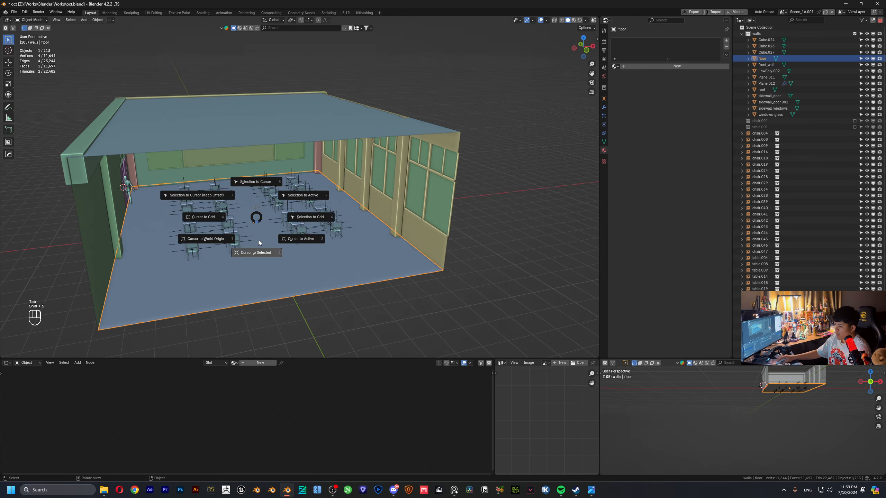
left_click(258, 240)
key("shift+a")
left_click(257, 333)
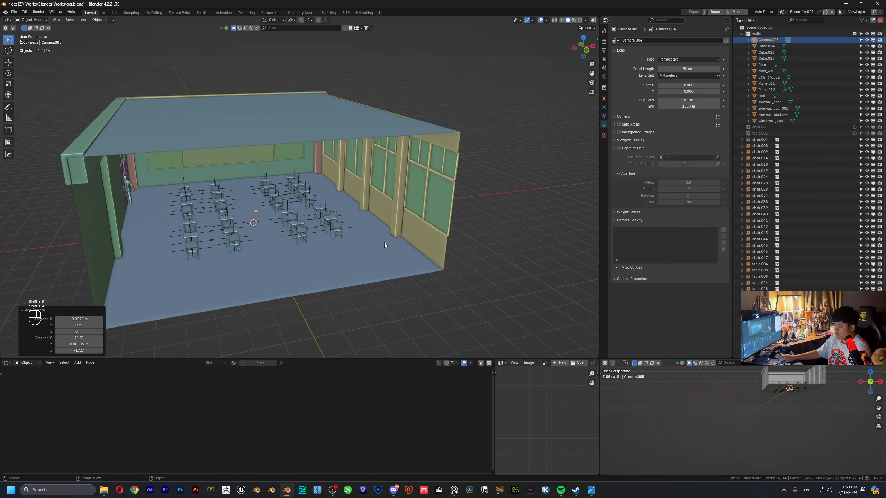
- Clear the camera's rotation and rotate it 90° around X to face the front board
key("alt+r")
key("r")
key("x")
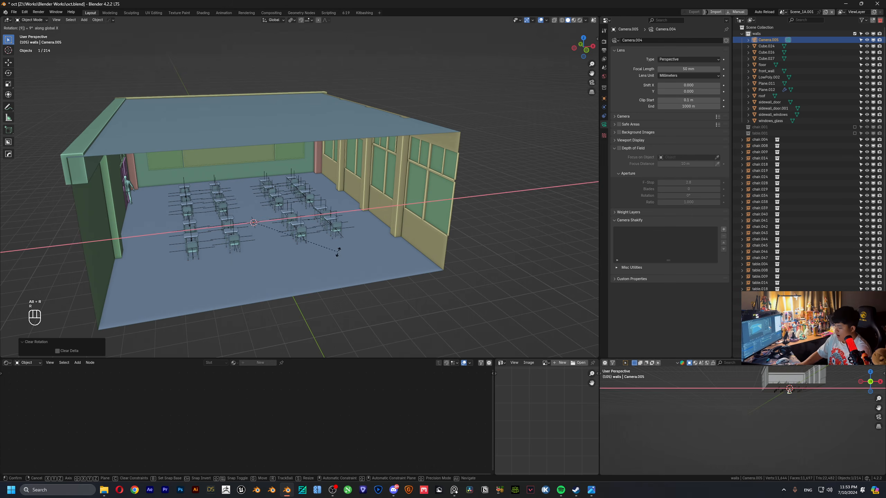
key("9")
key("0")
key("Return")
- Raise the camera above the floor, move it about -8.08 m along Y, and show its view in the secondary viewport
key("g")
key("z")
left_click(308, 203)
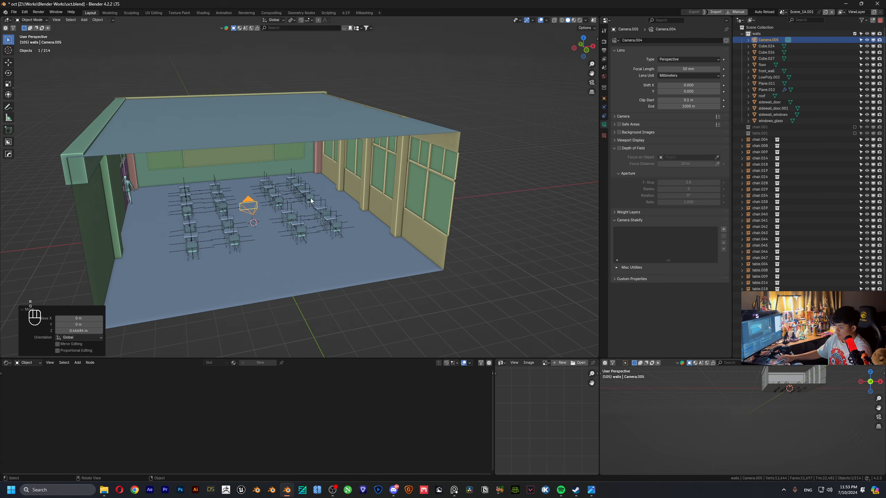
key("g")
key("y")
left_click(351, 277)
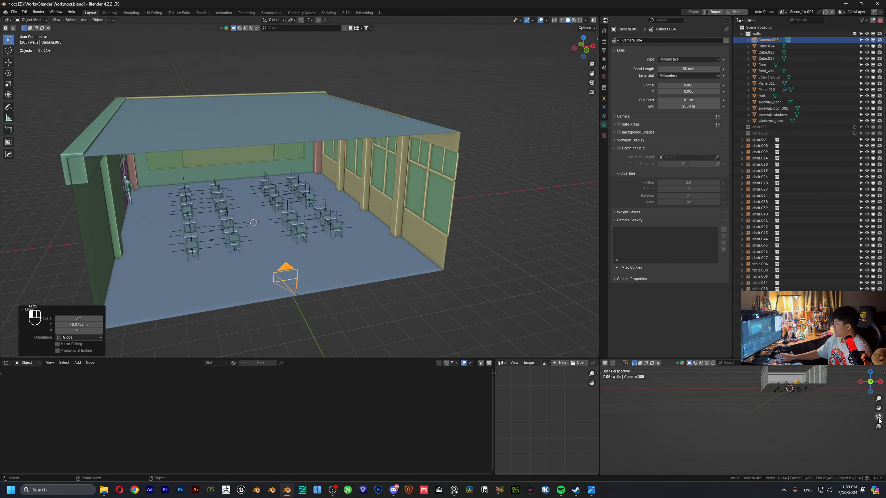
key("KP_0")
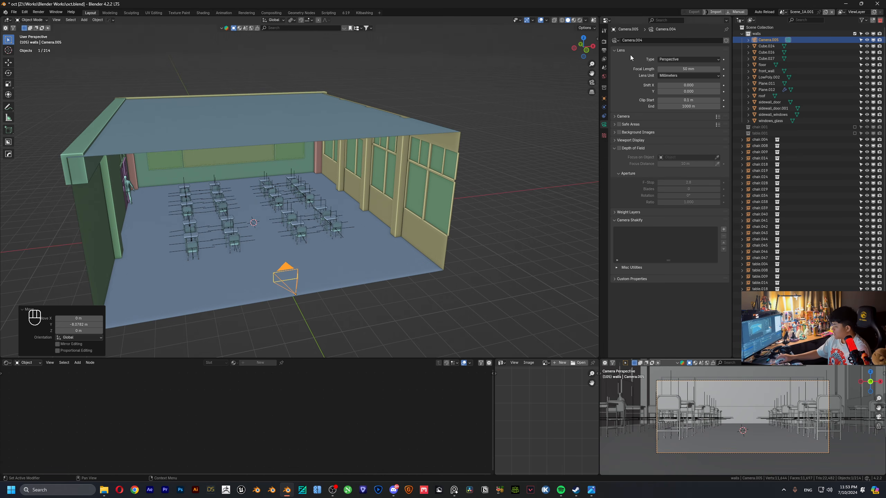
- Take the camera out of the walls collection and place it in a new collection named "other"
left_click_drag(764, 40, 762, 28)
key("m")
left_click(751, 54)
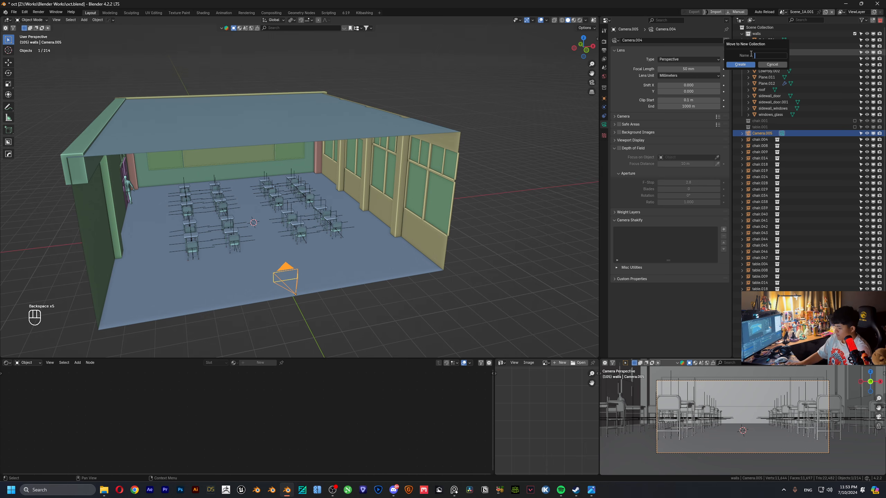
key("Return")
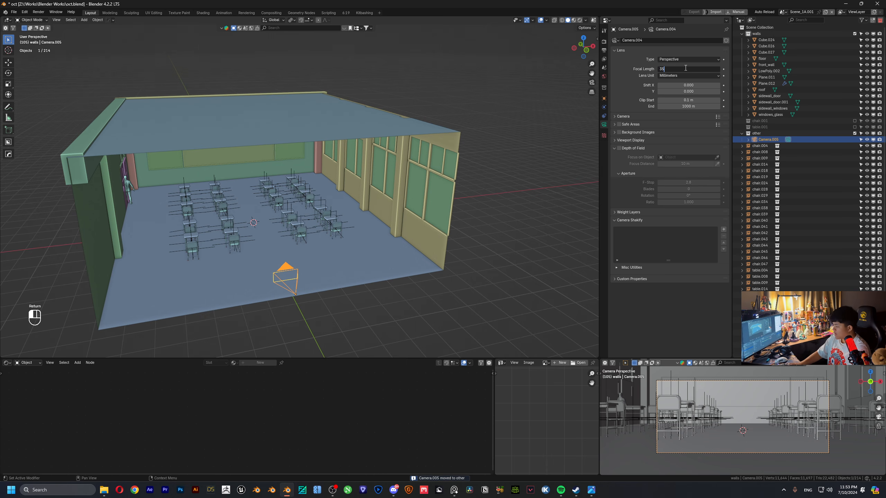
- Set the camera's focal length to 35 mm and its passepartout opacity to 1.000
type("35")
key("Return")
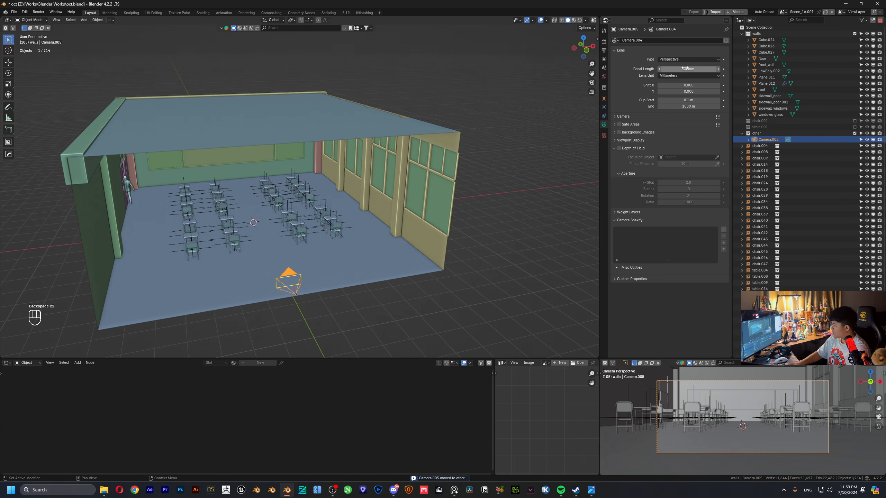
left_click(630, 139)
left_click_drag(679, 186, 720, 185)
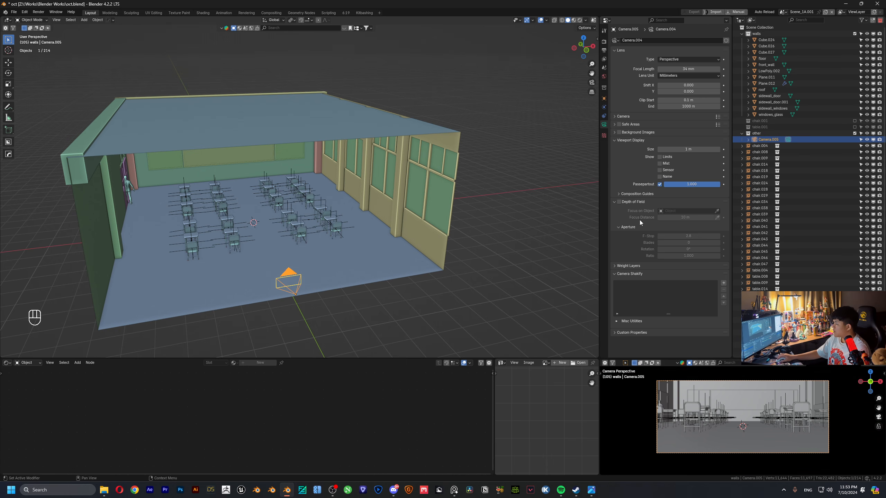
- Raise the camera about 0.5 m along Z and move it about 1.84 m along Y toward the front board
scroll(733, 450, "up", 1)
scroll(243, 224, "down", 2)
middle_click_drag(301, 243, 313, 228)
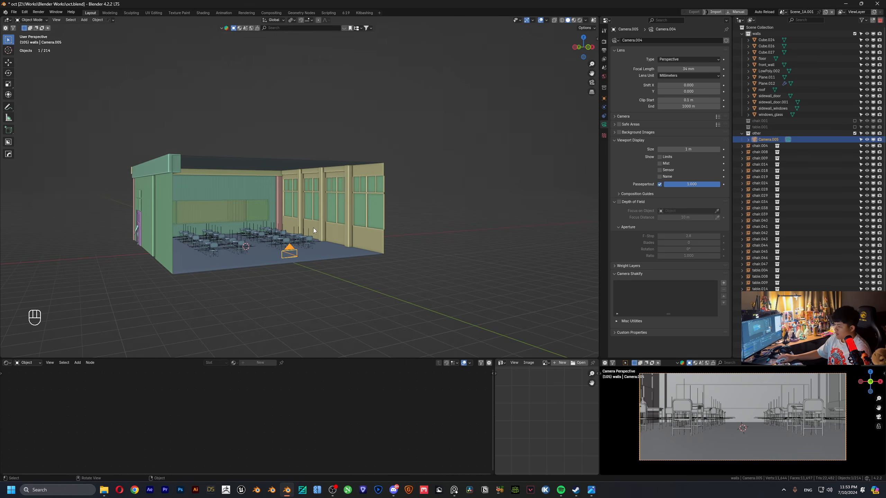
key("g")
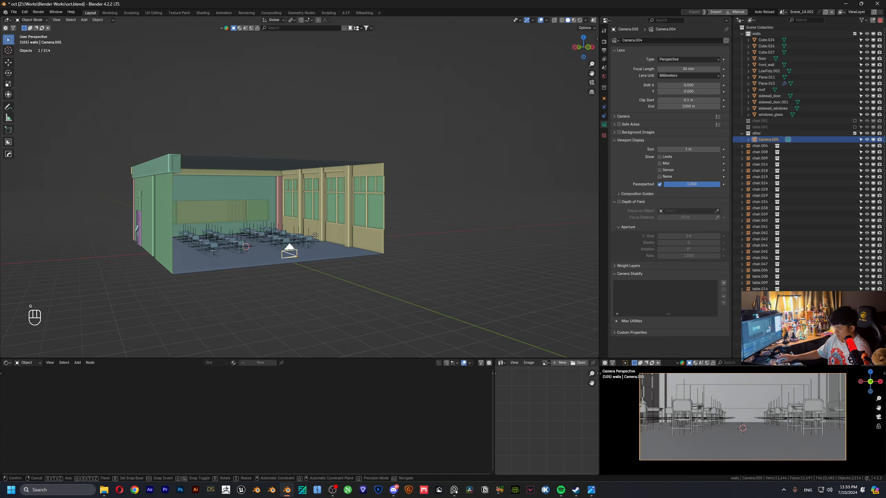
key("z")
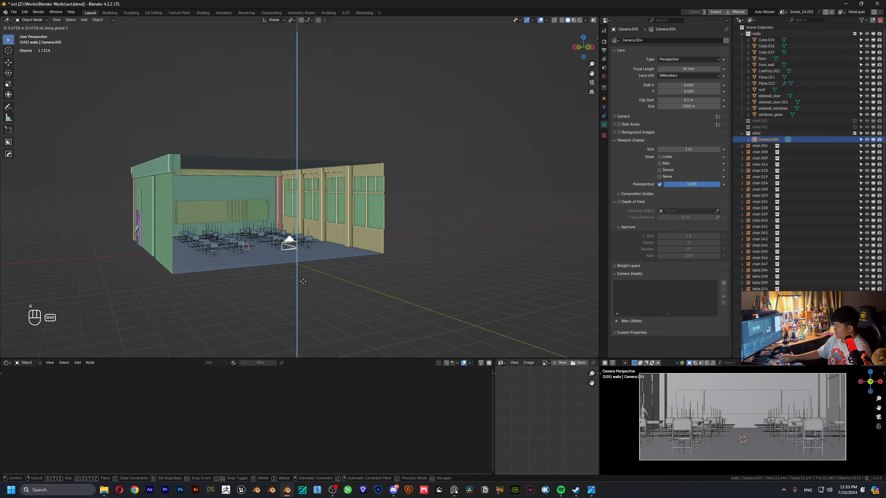
left_click(304, 274)
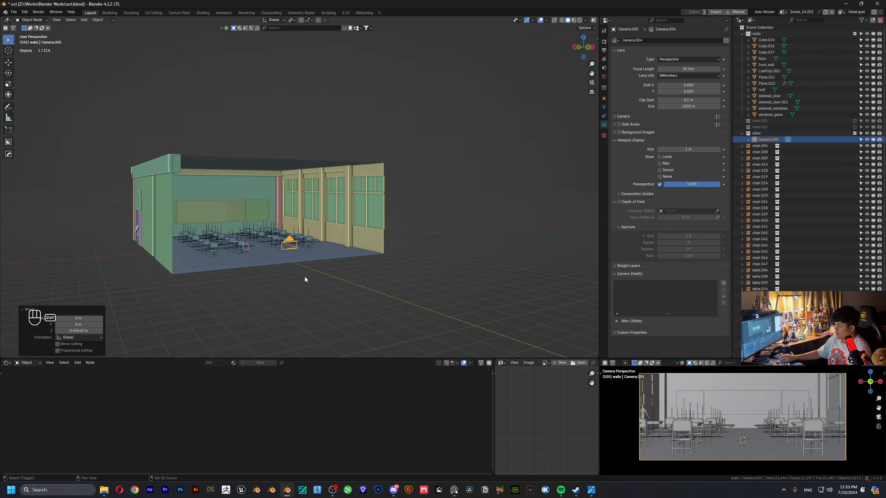
key("g")
key("y")
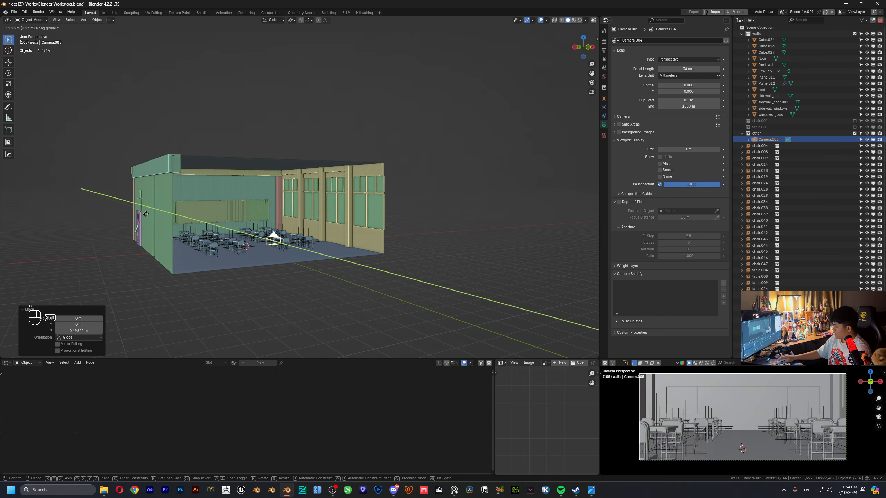
left_click(167, 223)
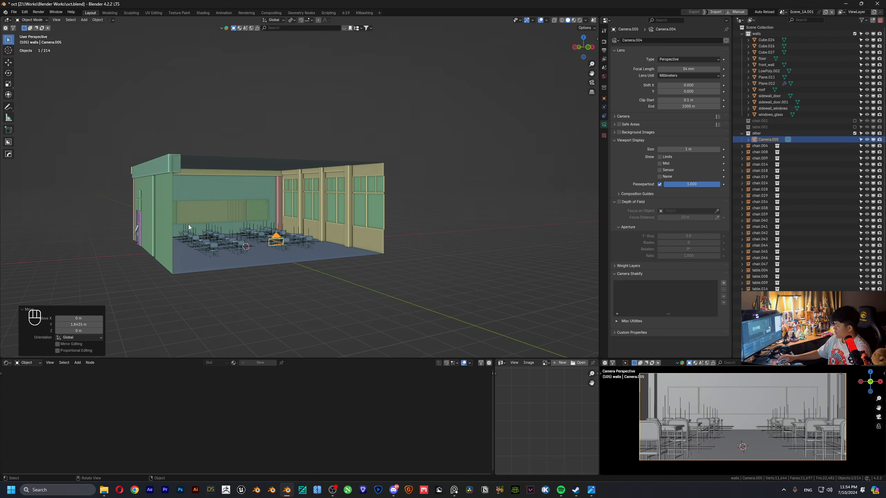
- Raise the camera about 0.16 m more and pull it back about -2.26 m along Y
key("g")
key("z")
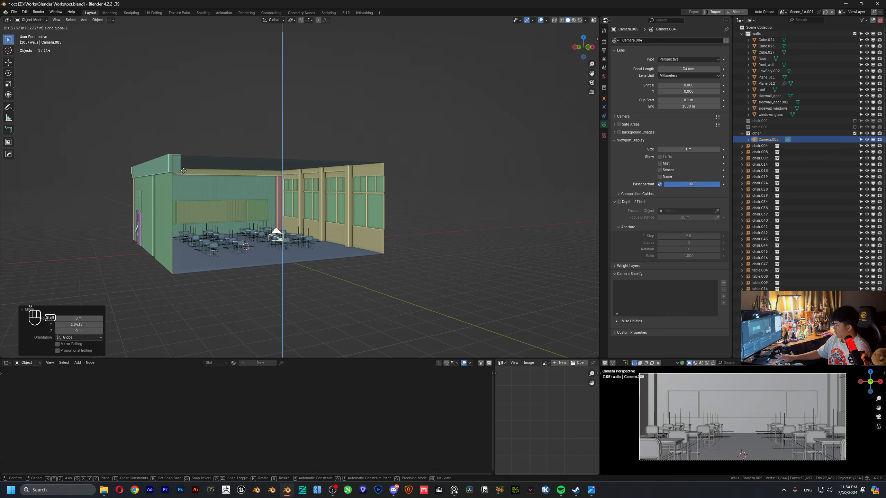
left_click(276, 276)
scroll(665, 394, "down", 1)
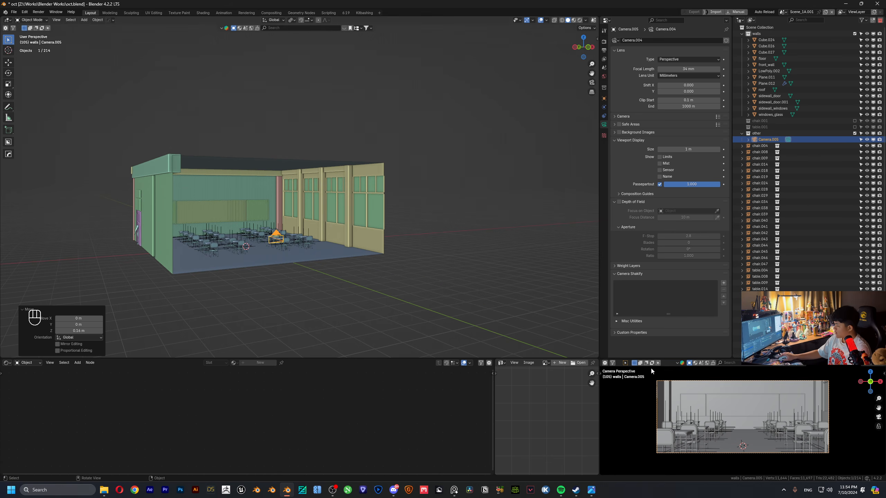
middle_click_drag(218, 197, 219, 224)
key("g")
key("y")
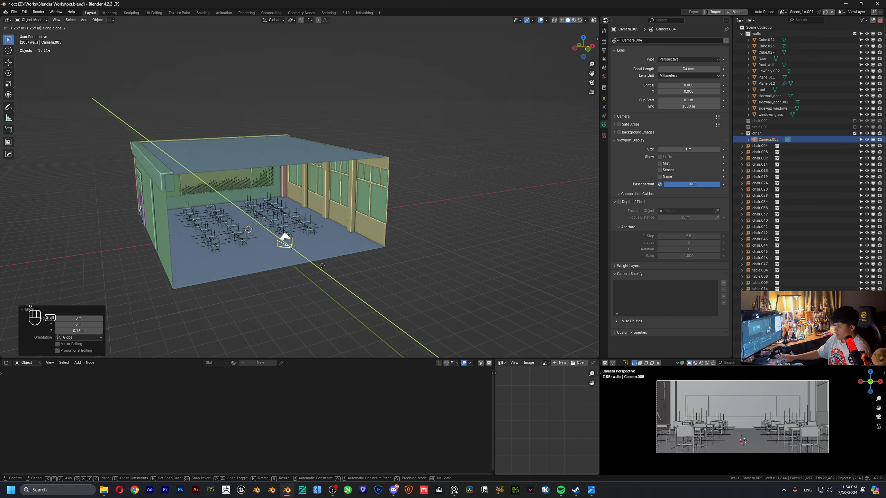
left_click(403, 309)
- Make linked duplicates of the two rear rows of tables and chairs, moved about -3.2 m along Y toward the back of the room
scroll(281, 237, "up", 3)
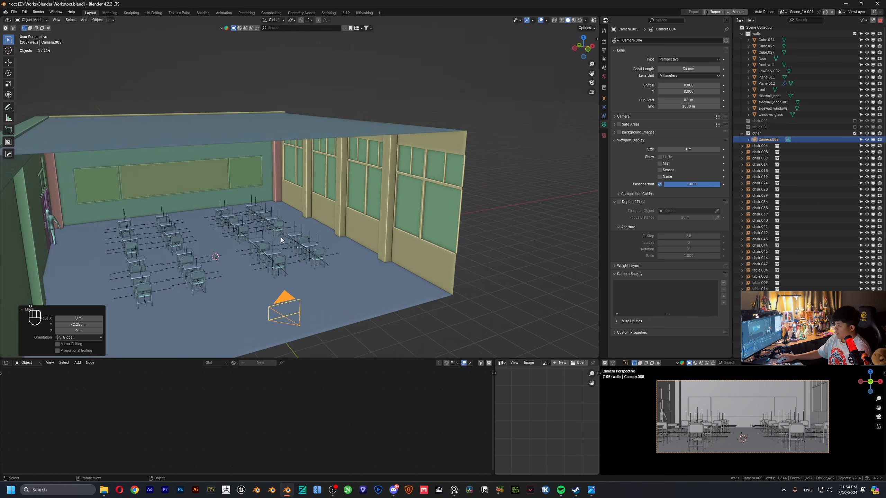
middle_click_drag(281, 237, 335, 253, "shift")
scroll(335, 253, "up", 3)
left_click(330, 288, "shift")
left_click(340, 300, "shift")
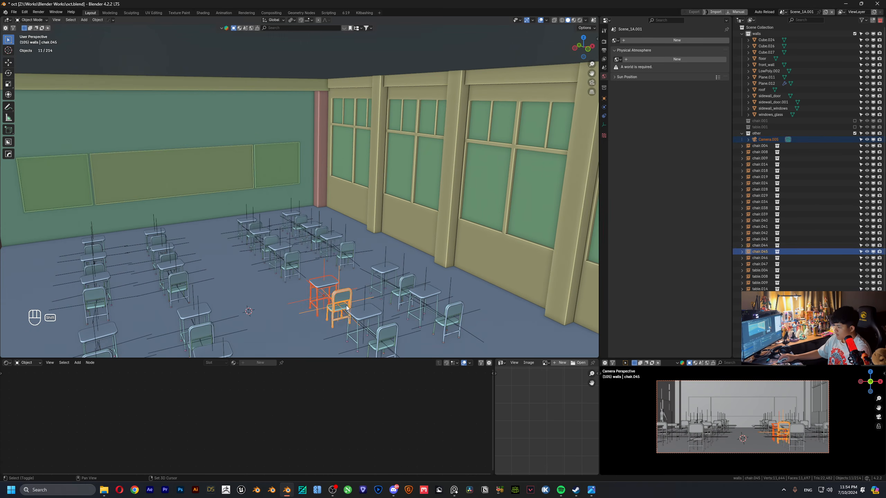
left_click(364, 316, "shift")
left_click(386, 335, "shift")
left_click(399, 285, "shift")
left_click(401, 285, "shift")
left_click(424, 293, "shift")
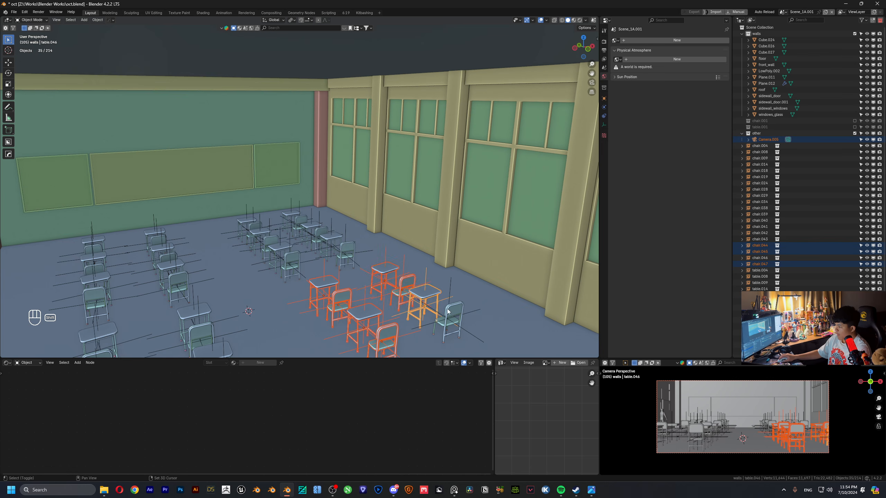
left_click(447, 314, "shift")
middle_click_drag(192, 317, 254, 280, "shift")
left_click(254, 275, "shift")
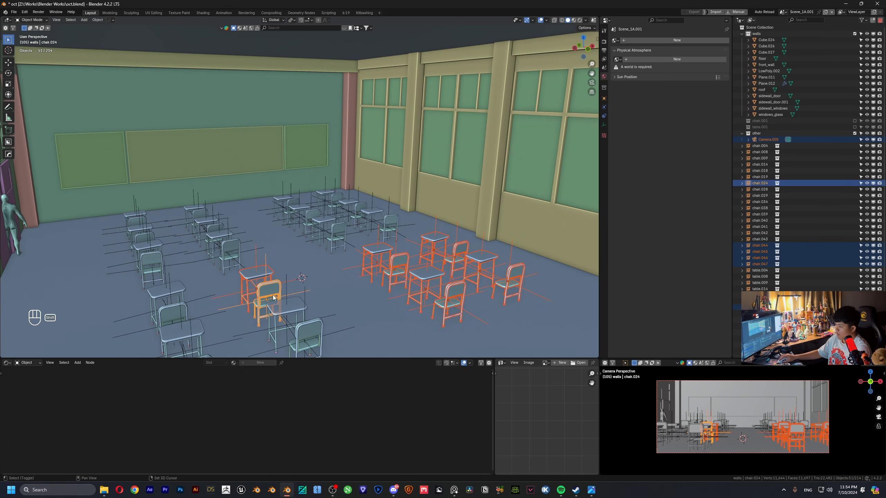
left_click(305, 331, "shift")
left_click(171, 309, "shift")
left_click(171, 310, "shift")
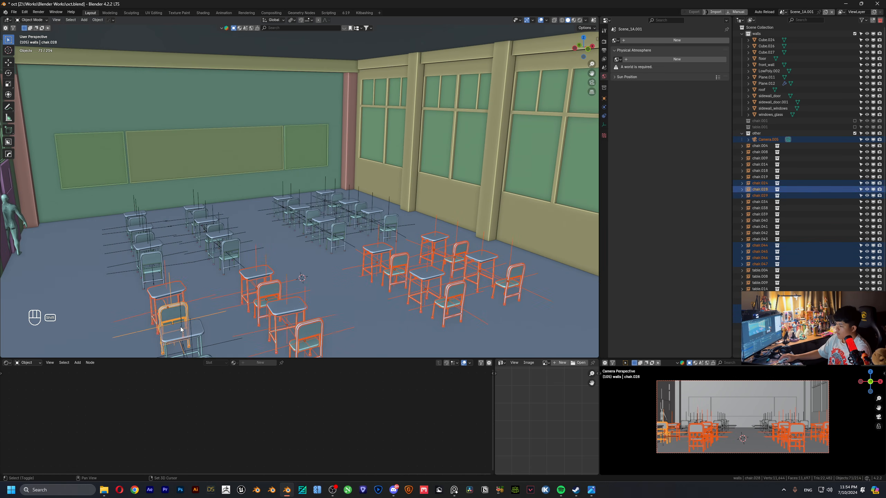
left_click(187, 335, "shift")
middle_click_drag(198, 317, 182, 260, "shift")
left_click(168, 277, "shift")
scroll(204, 276, "down", 2)
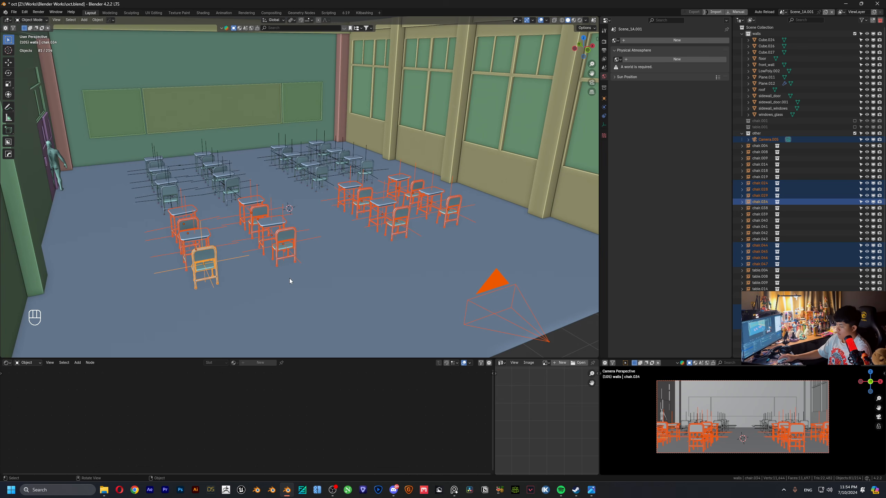
key("alt+d")
key("y")
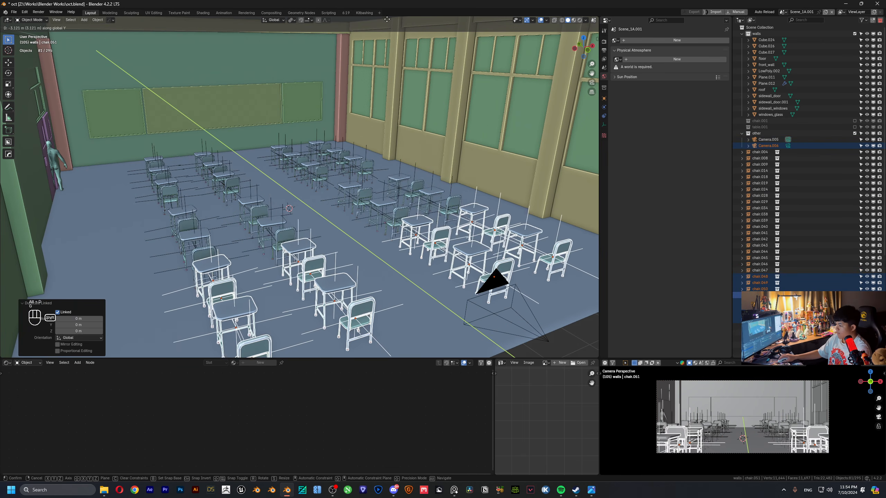
left_click(515, 29)
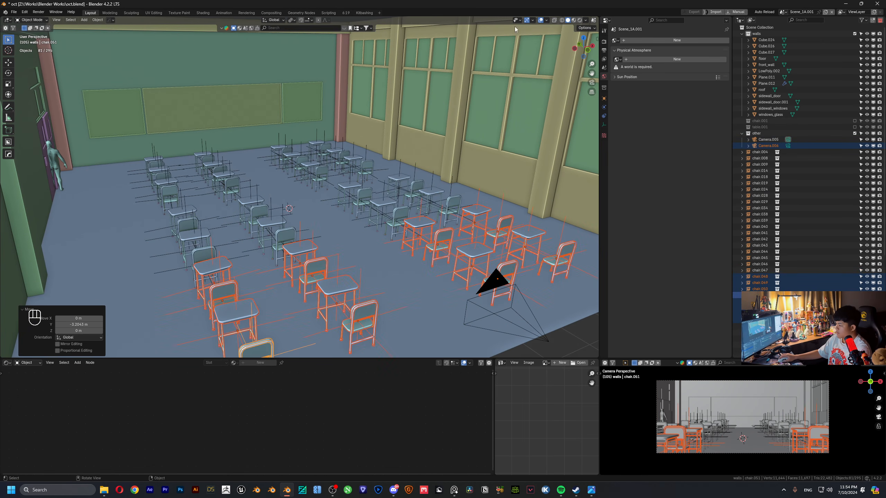
- Select every chair and table from chair.004 to the last table and hide all unselected objects
scroll(193, 170, "down", 6)
middle_click_drag(495, 157, 353, 223)
left_click(768, 153)
scroll(767, 161, "down", 10)
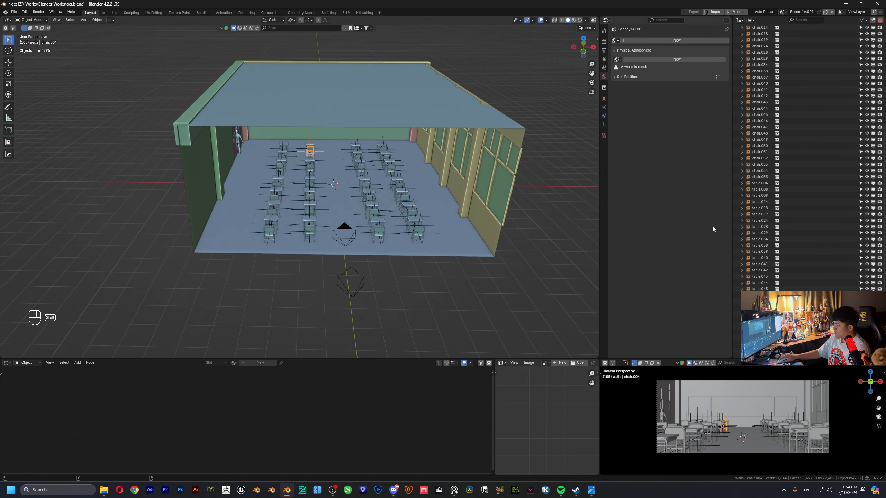
left_click(762, 351, "shift")
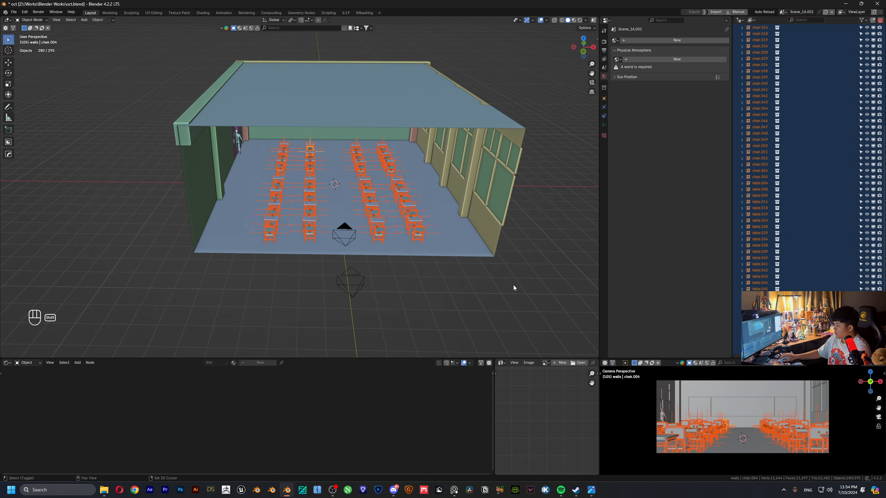
scroll(324, 183, "up", 3)
middle_click_drag(324, 184, 324, 179, "shift")
key("d")
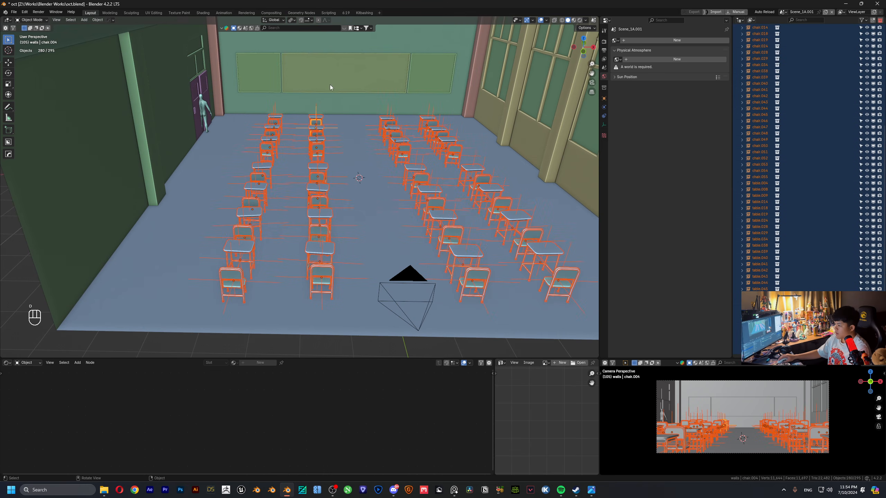
key("shift+h")
- From the top view, move the two desk columns on the window side about -0.69 m along X toward the centre aisle
scroll(412, 222, "down", 3)
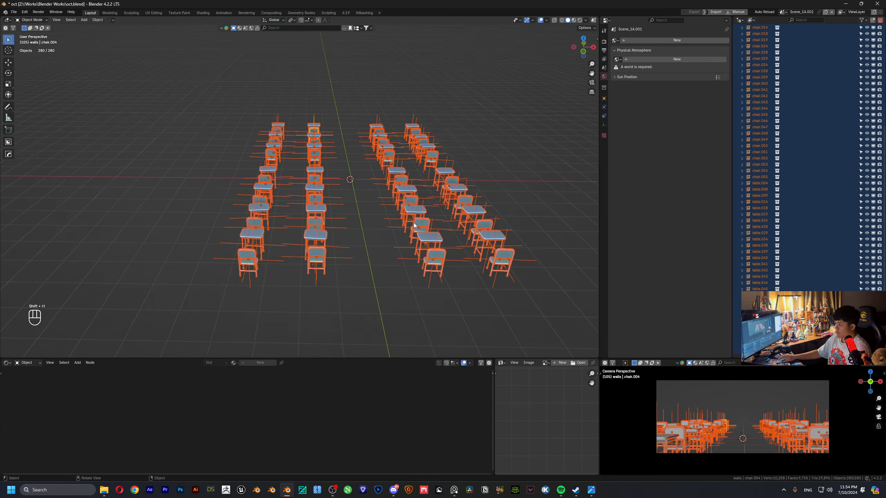
middle_click_drag(411, 221, 476, 78)
left_click(584, 49)
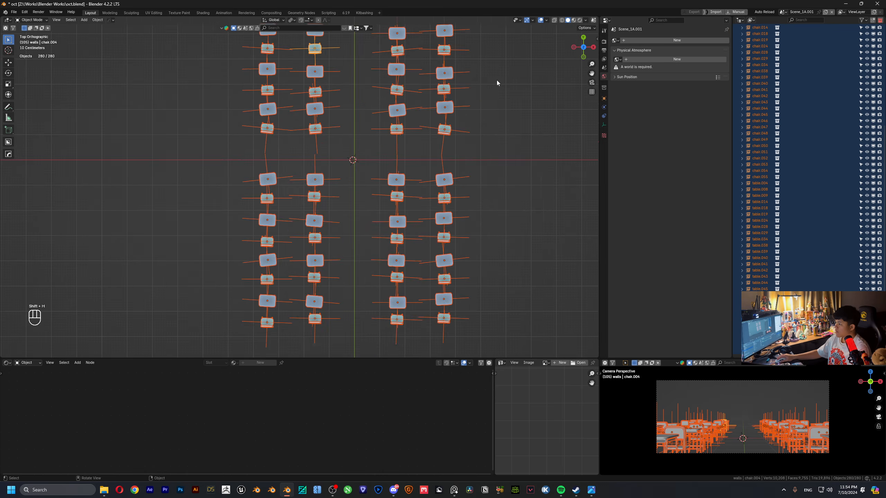
left_click_drag(339, 56, 468, 349)
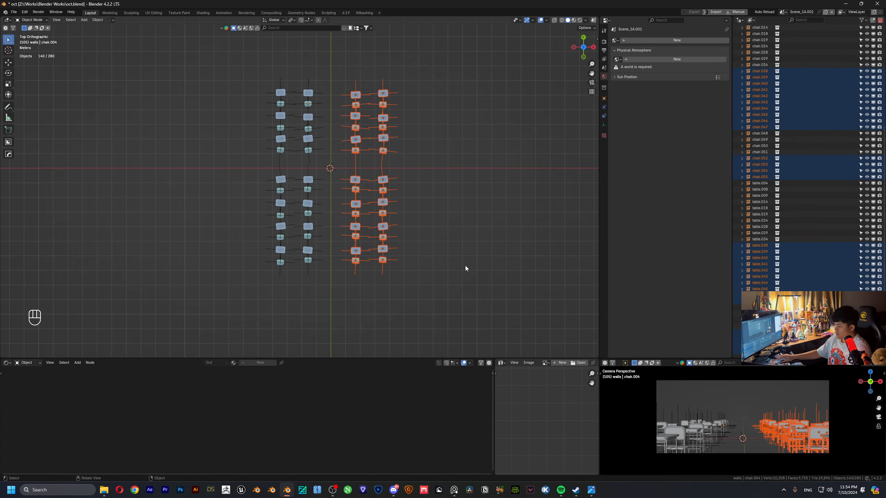
key("g")
key("x")
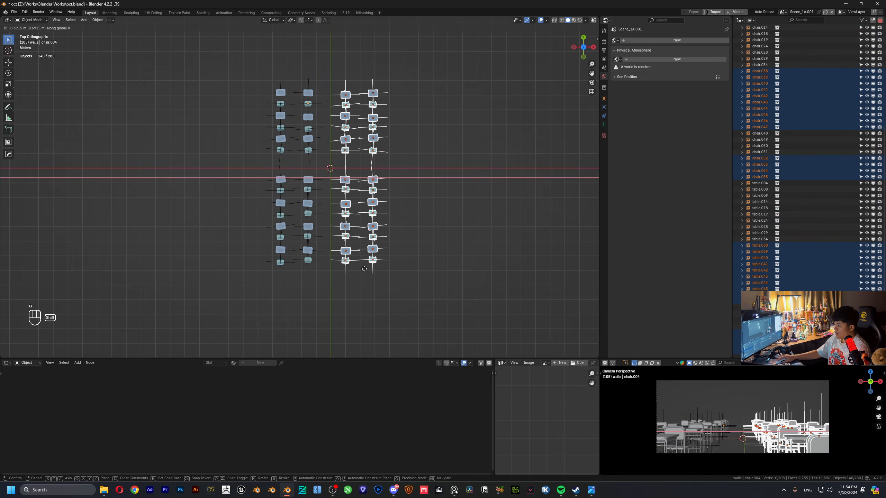
left_click(400, 265)
- Move the two desk columns on the door side about 0.6 m along X toward the centre aisle
left_click_drag(179, 56, 300, 337)
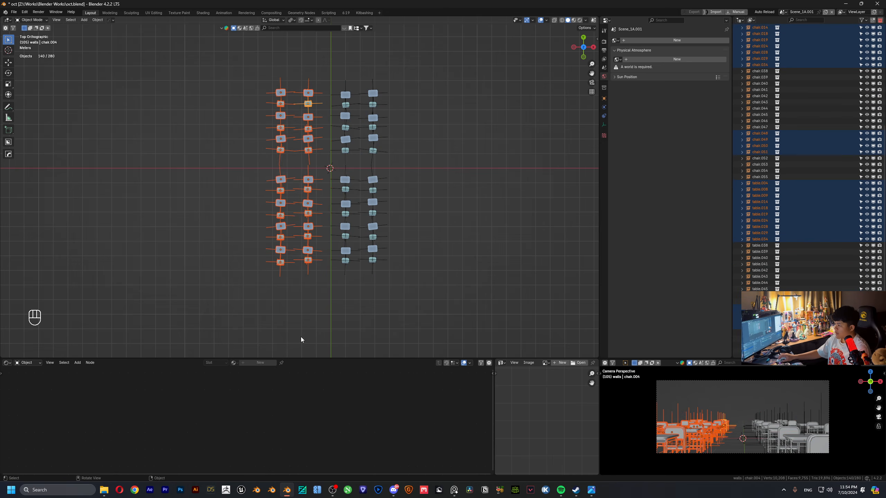
key("g")
key("x")
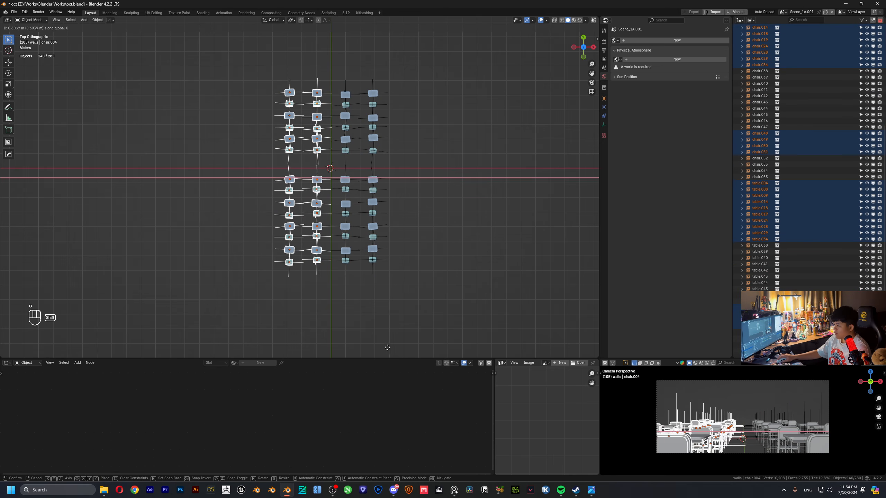
key("Tab")
left_click(378, 301)
left_click(416, 197)
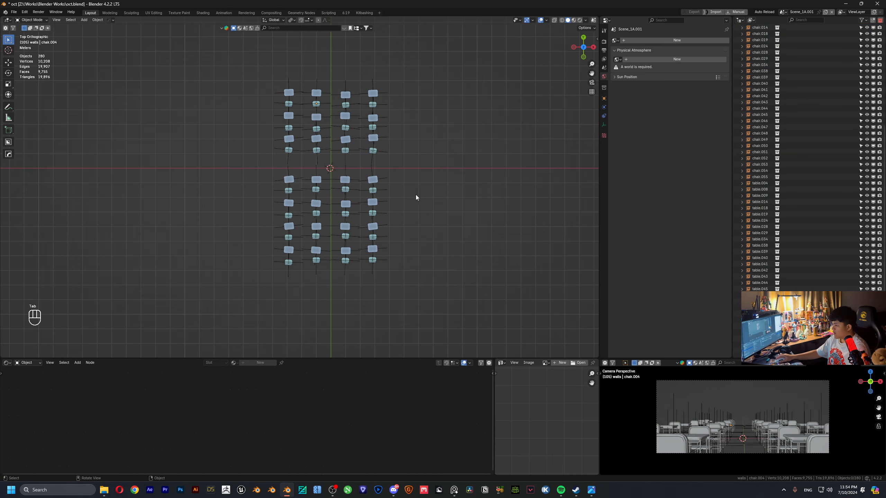
- Reveal all hidden classroom objects and clear the selection
left_click(372, 118)
key("alt+h")
left_click(487, 168)
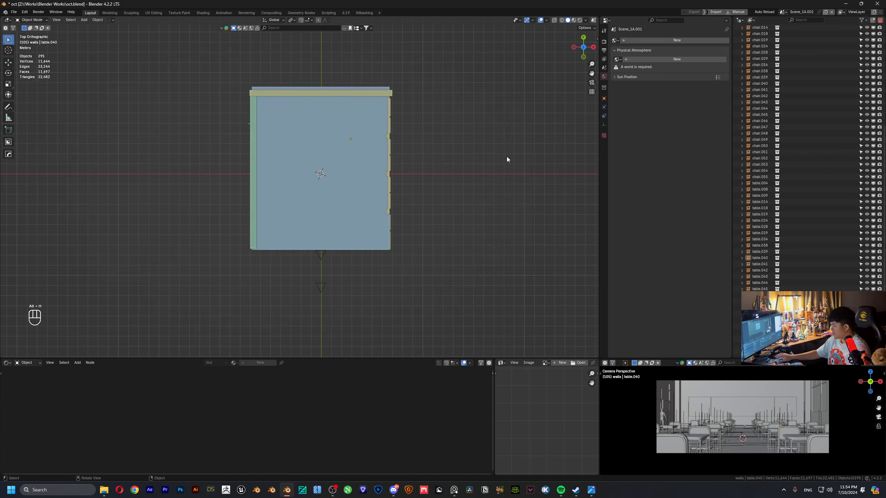
- Select the front board's centre panel and both side panels and raise them about 0.25 m along Z
middle_click_drag(506, 156, 312, 169)
scroll(328, 138, "up", 6)
scroll(317, 153, "down", 6)
scroll(285, 140, "up", 5)
left_click(217, 172)
middle_click_drag(285, 137, 298, 213, "shift")
scroll(258, 170, "up", 5)
left_click(241, 150)
left_click(154, 120, "shift")
left_click(565, 127, "shift")
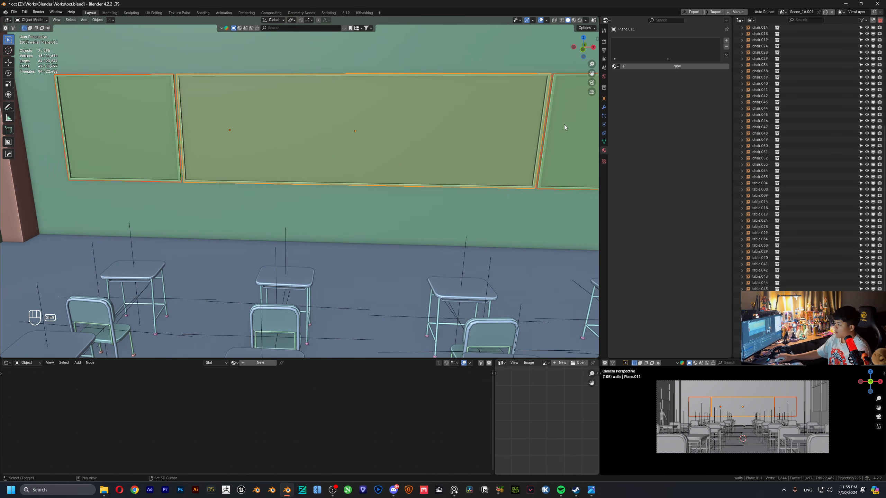
left_click(152, 108, "shift")
left_click(286, 129, "shift")
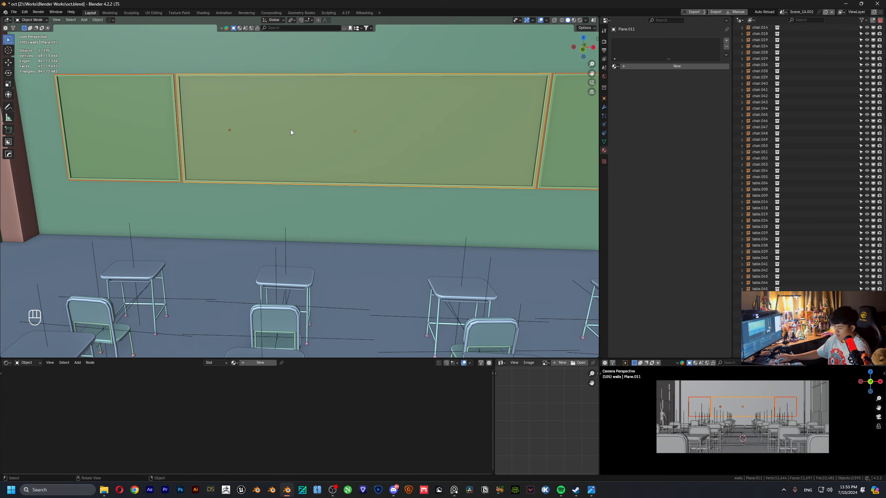
key("g")
key("z")
left_click(294, 58)
scroll(229, 188, "down", 6)
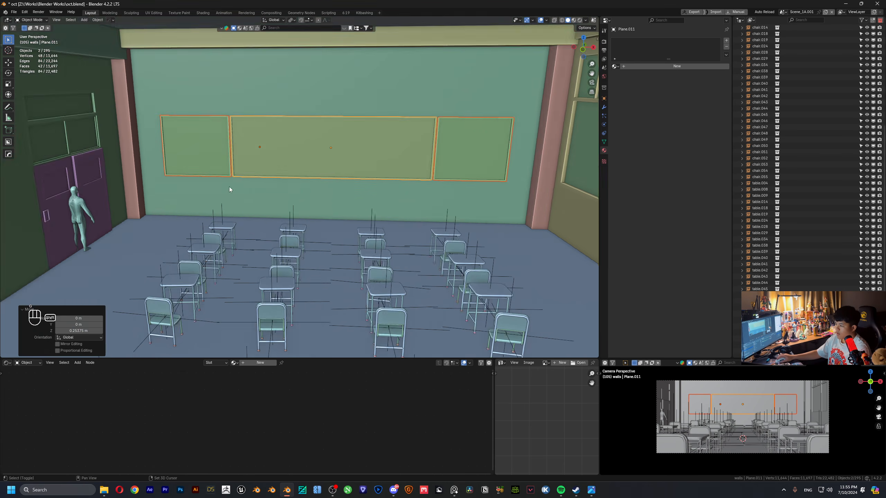
- Select the front wall and duplicate it in place
left_click(237, 177)
key("Tab")
key("Tab")
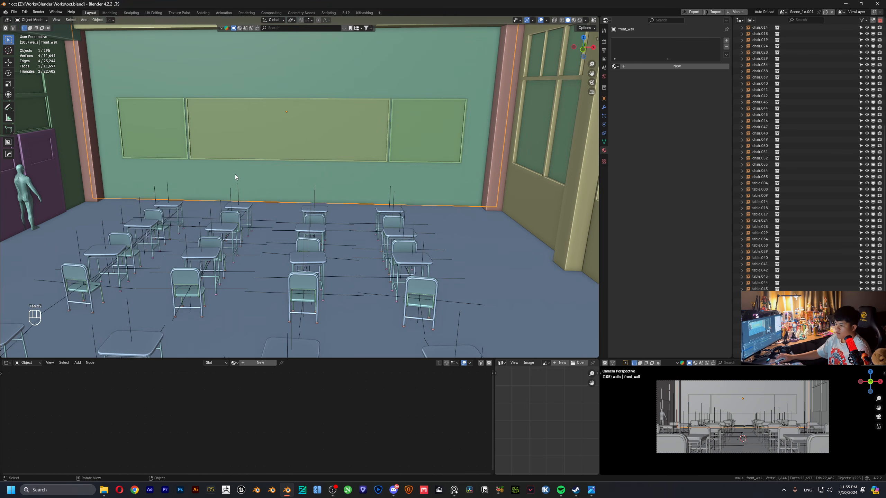
key("shift+d")
right_click(249, 170)
- Lower the duplicated wall's top edge about -4.82 m along Z, leaving a low strip above the floor
key("Tab")
scroll(256, 171, "down", 2)
middle_click_drag(255, 170, 260, 184, "shift")
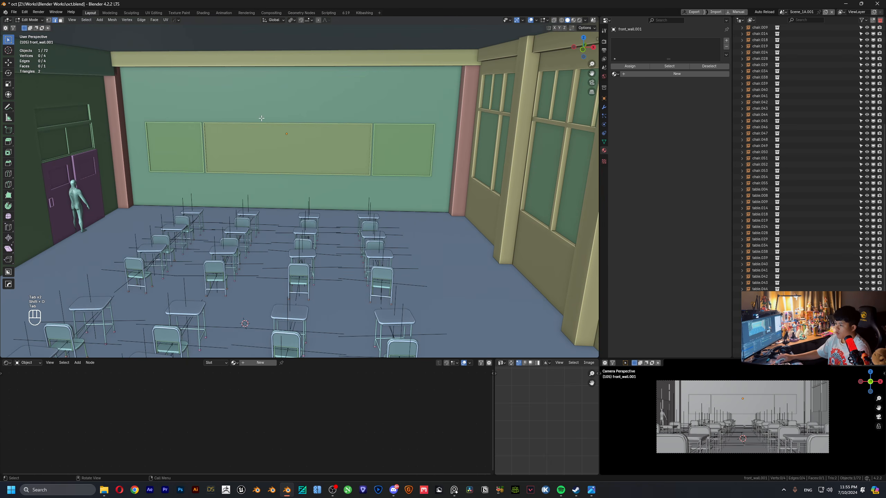
key("alt+z")
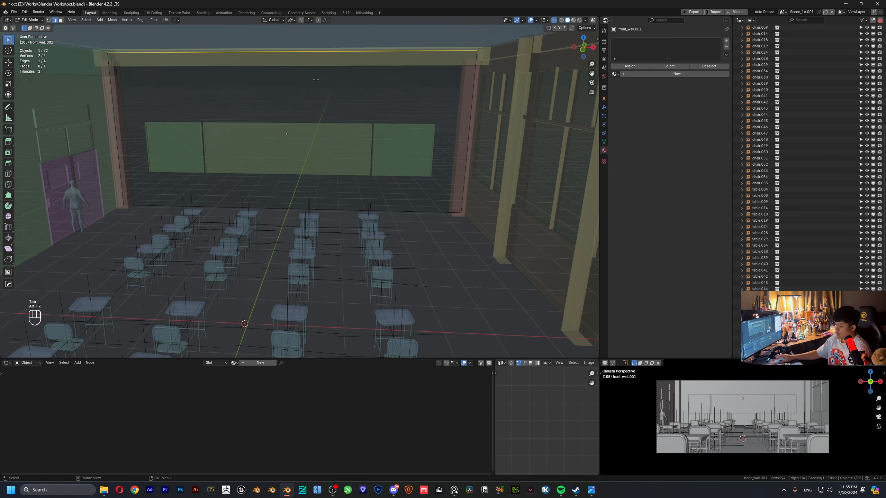
key("g")
key("z")
left_click(328, 203)
- Raise the strip's top edge about 0.2 m along Z to meet the lower edge of the board
key("alt+z")
scroll(328, 187, "up", 6)
middle_click_drag(335, 178, 366, 188, "shift")
key("g")
key("z")
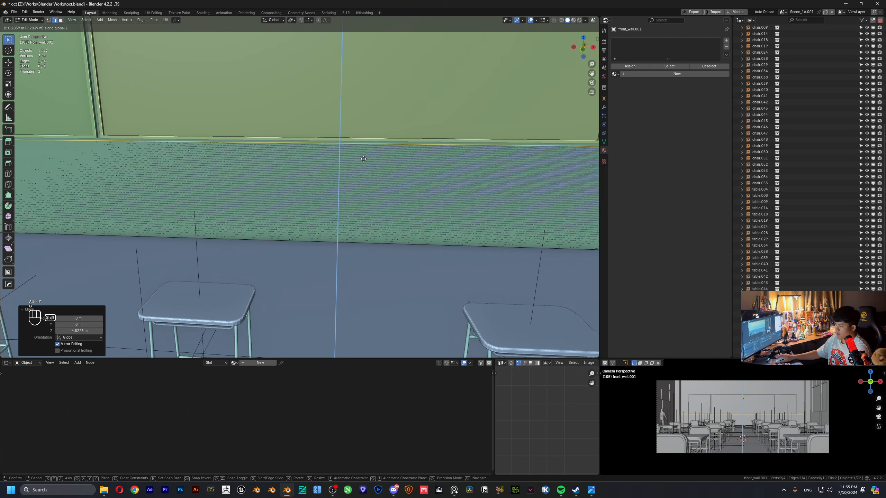
left_click(352, 154)
key("Tab")
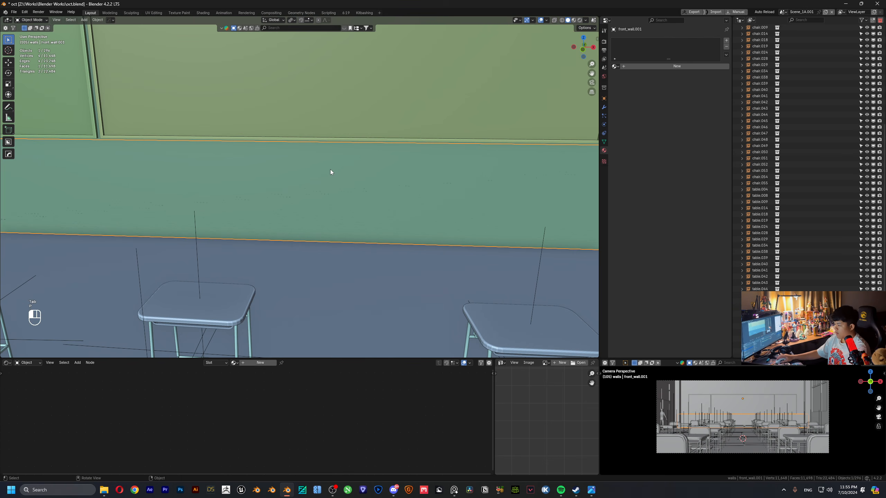
- Isolate the duplicated wall strip and display it with material preview shading in the front orthographic view
scroll(362, 185, "down", 5)
middle_click_drag(382, 196, 276, 183)
scroll(353, 182, "down", 3)
scroll(336, 186, "down", 2)
key("shift+h")
left_click(575, 48)
scroll(420, 144, "up", 3)
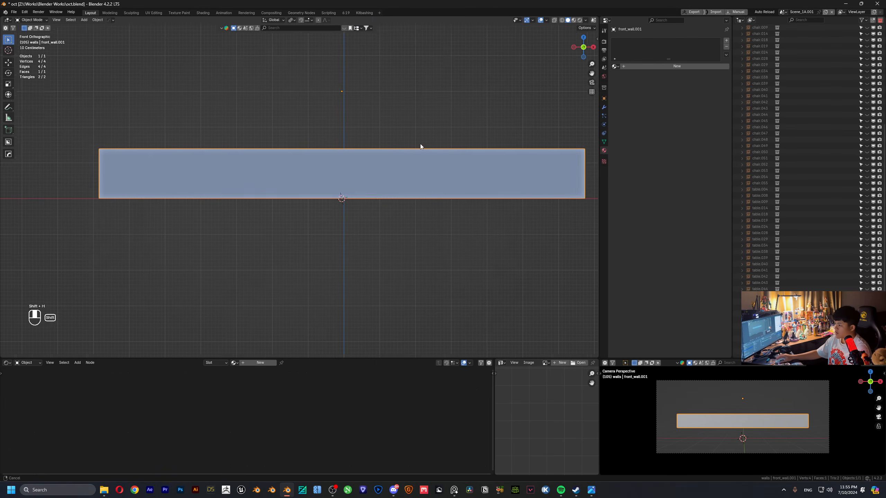
middle_click_drag(419, 127, 410, 147)
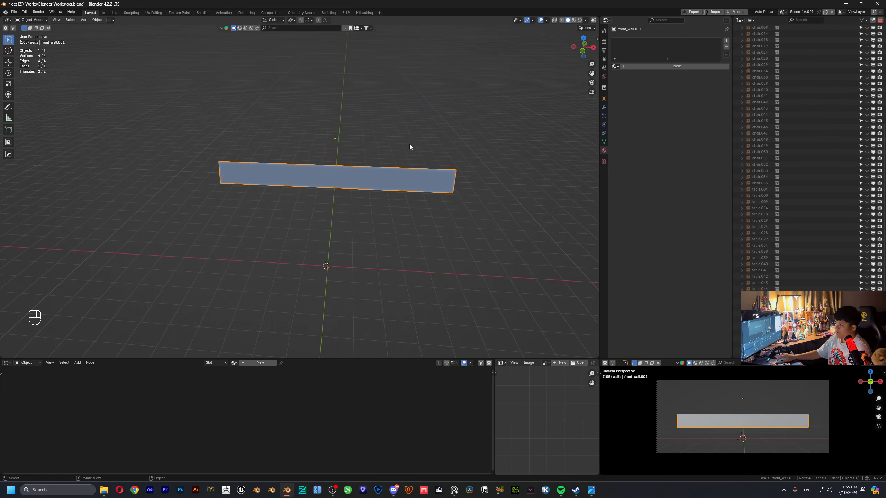
left_click(573, 20)
scroll(415, 129, "up", 5)
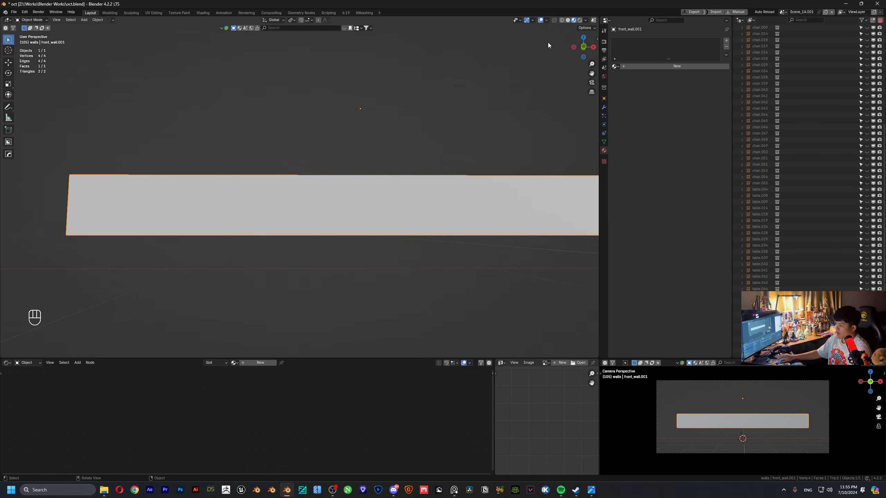
left_click(583, 46)
- Create a material named tut_woodpanels for the strip and make room for its nodes in an enlarged node editor
left_click(265, 363)
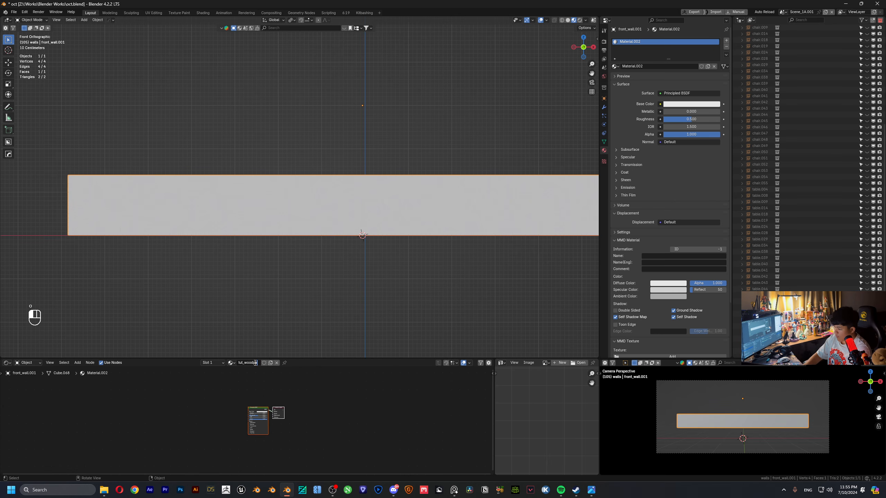
scroll(225, 408, "up", 4)
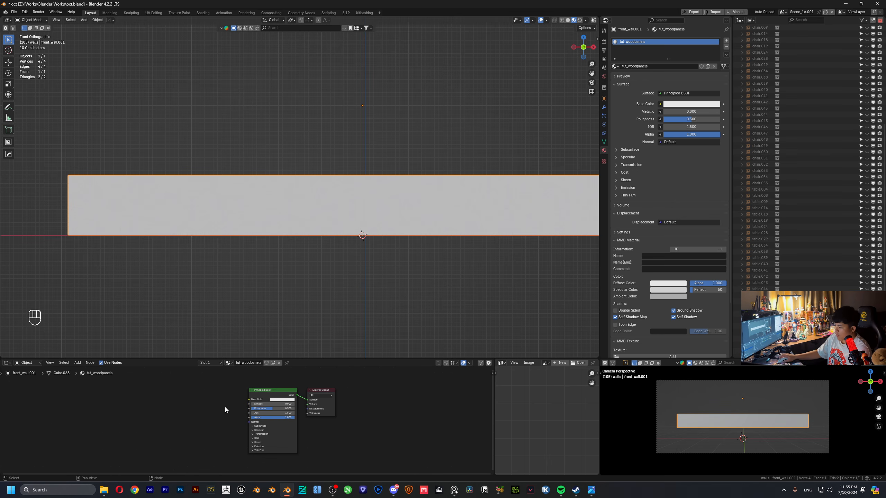
left_click_drag(307, 358, 307, 330)
left_click_drag(295, 376, 313, 363)
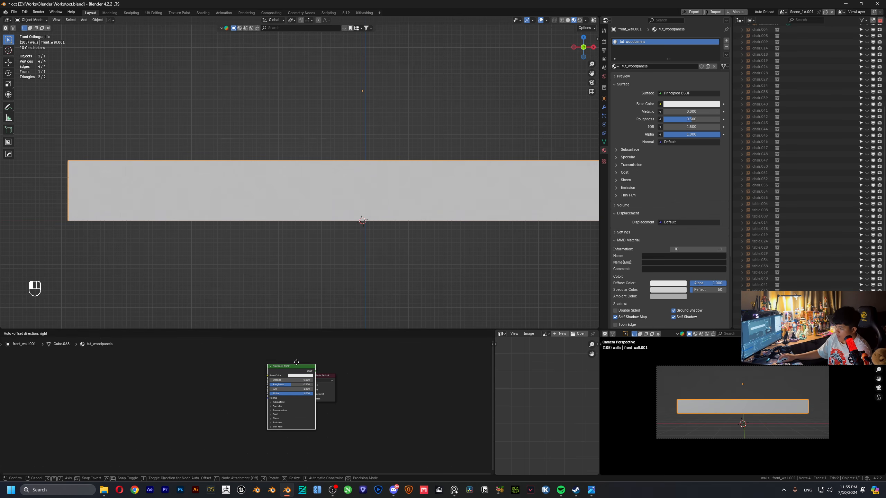
- Look up the Node Wrangler add-on in the preferences to check that it is enabled
left_click(25, 12)
left_click(72, 92)
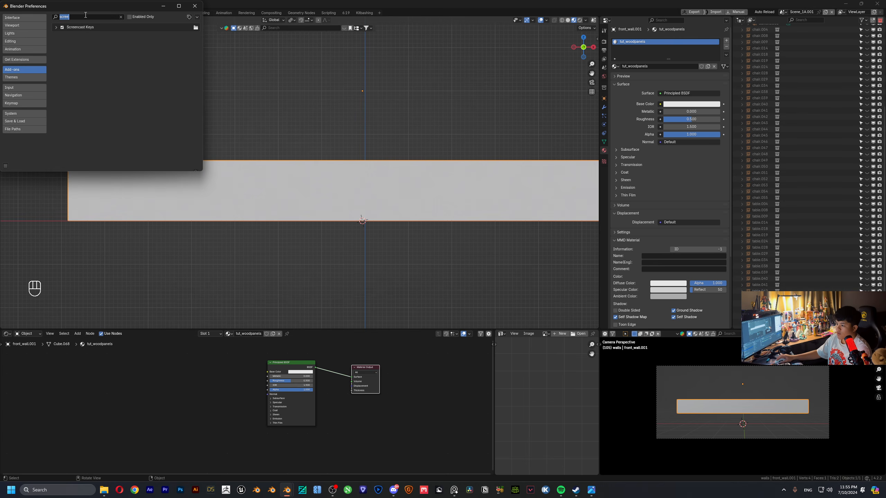
type("node w")
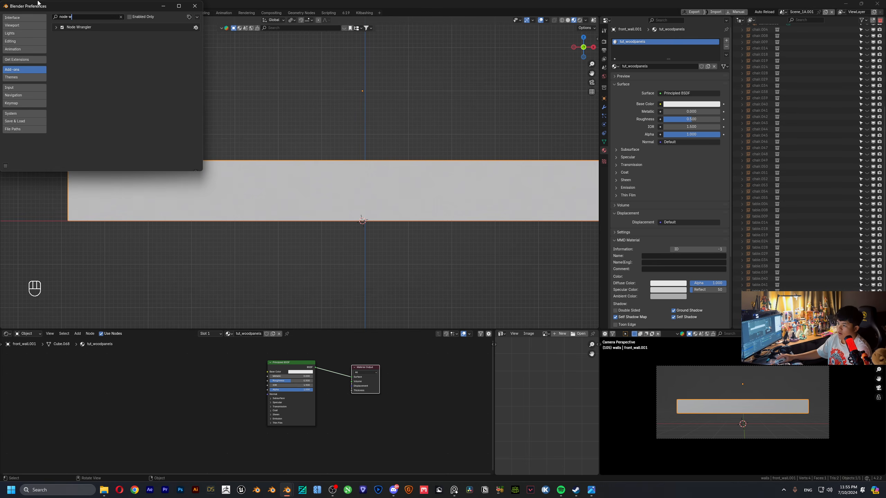
left_click(195, 6)
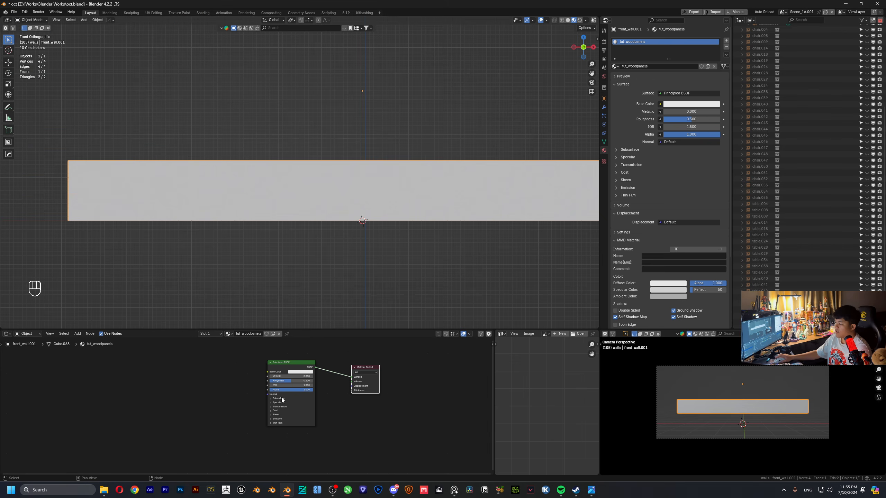
- Add an empty Image Texture node beside the Principled BSDF and try browsing for its image file
scroll(257, 374, "up", 3)
key("shift+a")
type("image")
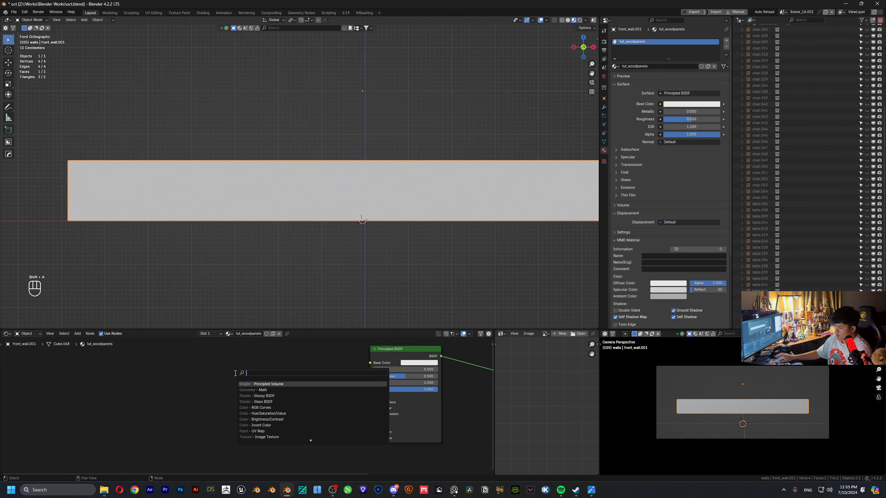
key("Return")
left_click(248, 384)
left_click(268, 392)
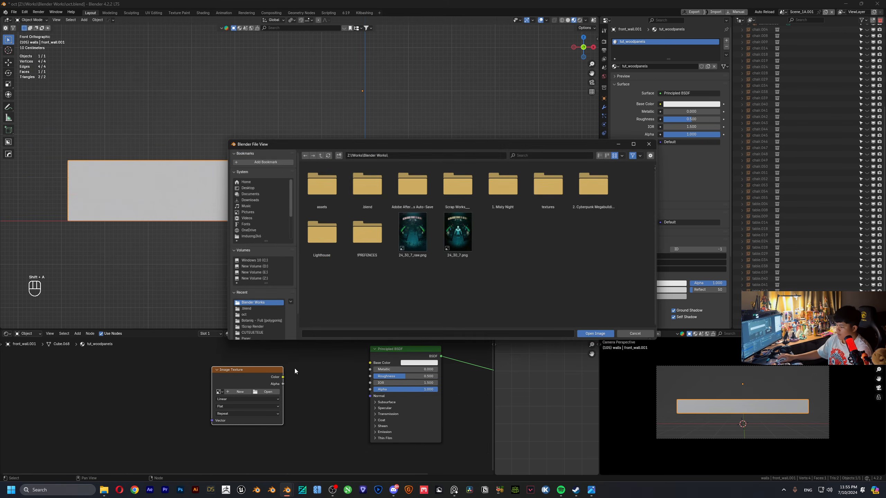
key("Escape")
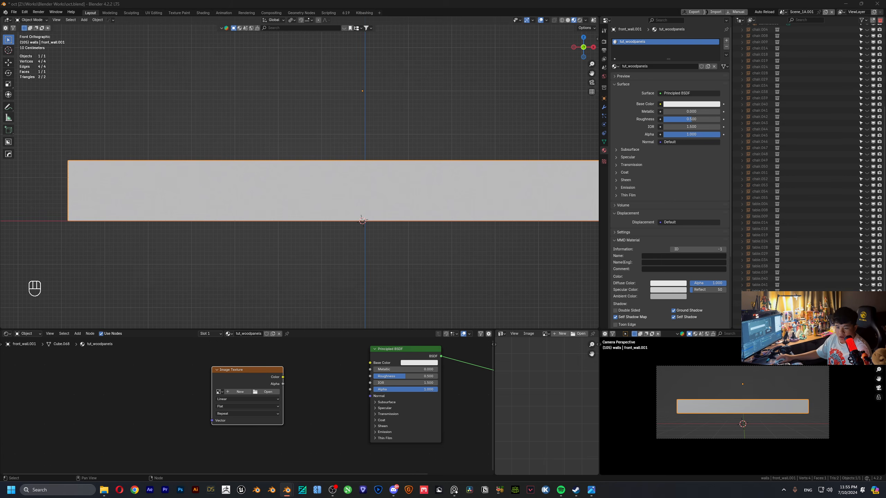
- Switch to File Explorer and browse the classroom textures folder and its _baseTextures subfolder for a wood texture
key("ctrl")
key("ctrl")
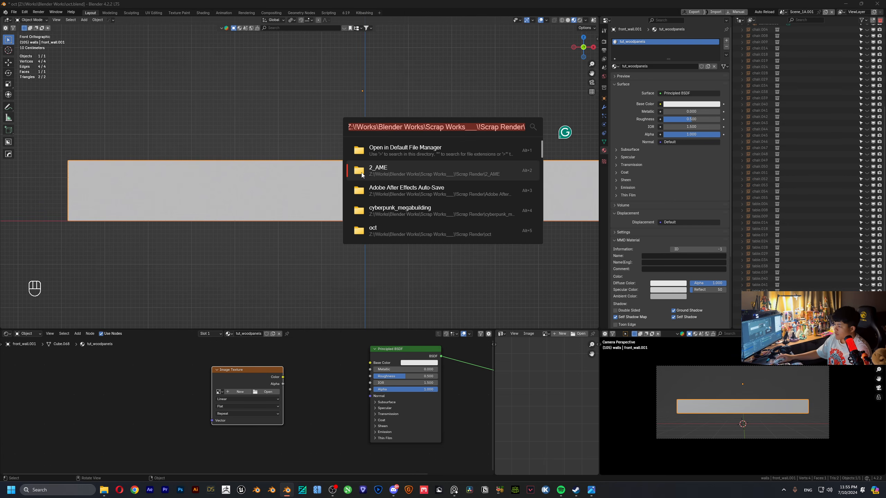
left_click(233, 121)
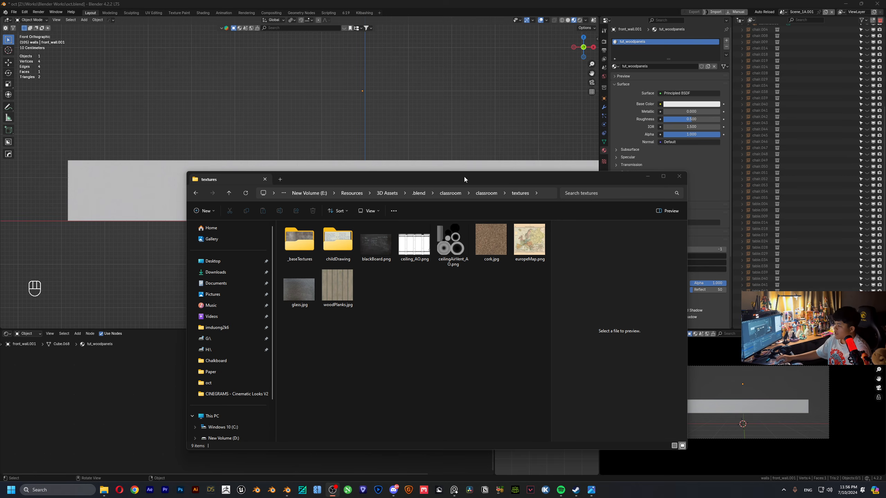
left_click_drag(464, 179, 405, 114)
double_click(243, 180)
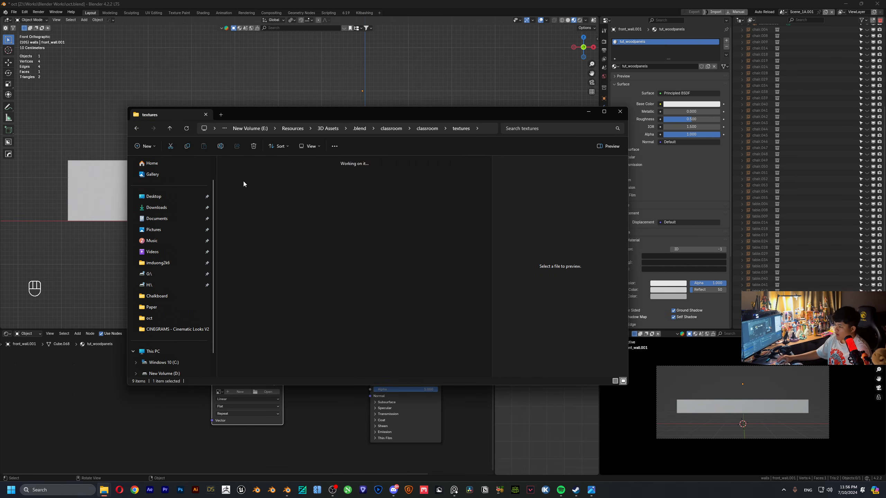
key("alt+Tab")
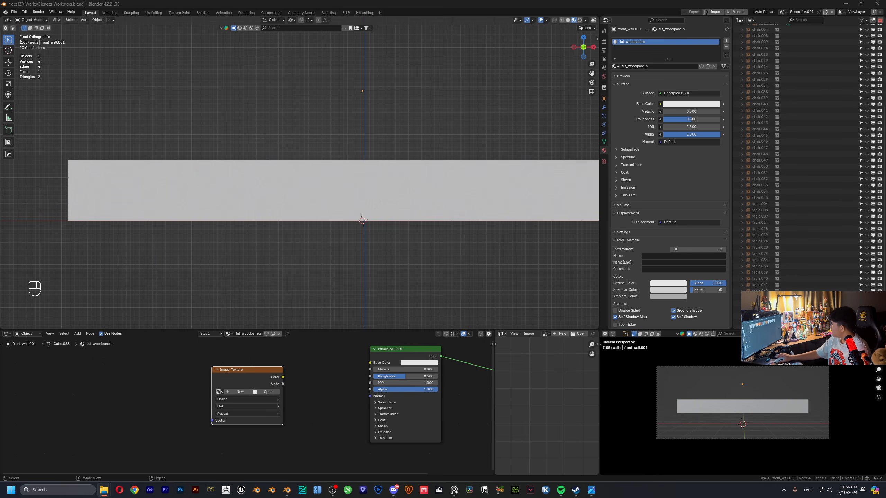
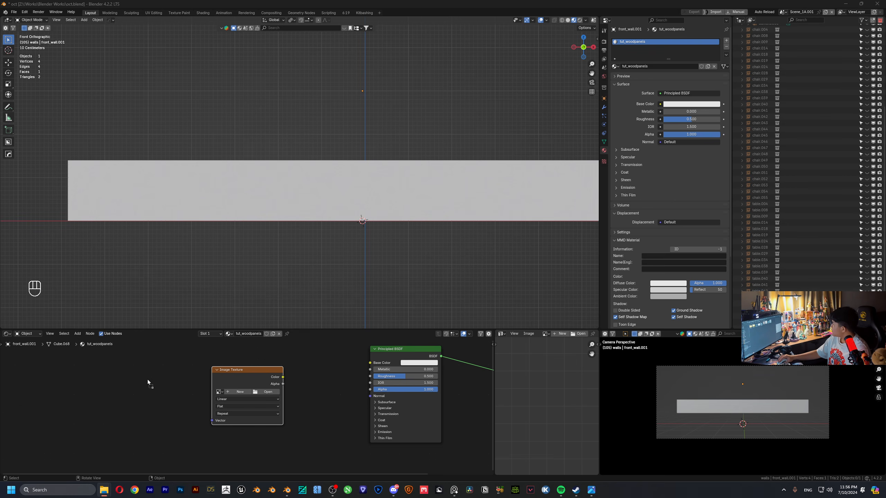
- Bring woodPlanks.jpg into the material as an image texture node and delete the empty Image Texture node
left_click_drag(148, 380, 231, 379)
left_click(258, 371)
key("x")
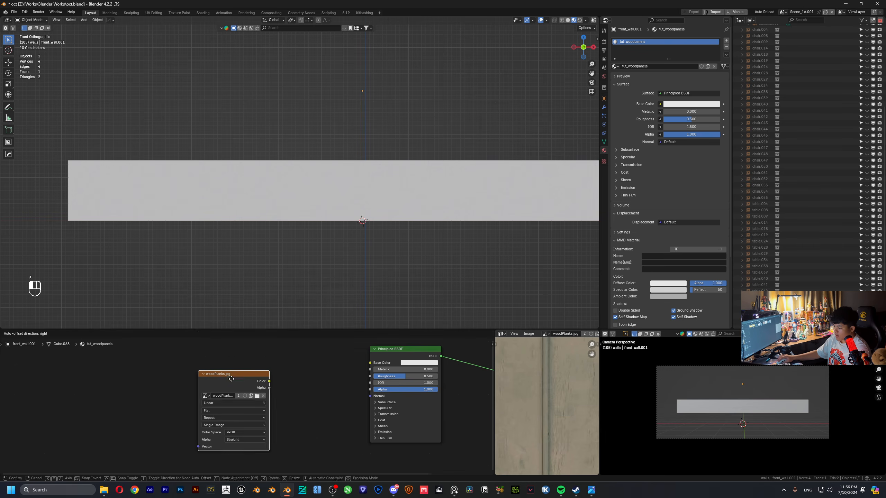
left_click(231, 379)
- Connect the woodPlanks.jpg color output to the Principled BSDF's Base Color
scroll(407, 382, "down", 2)
scroll(549, 392, "down", 5)
key("Home")
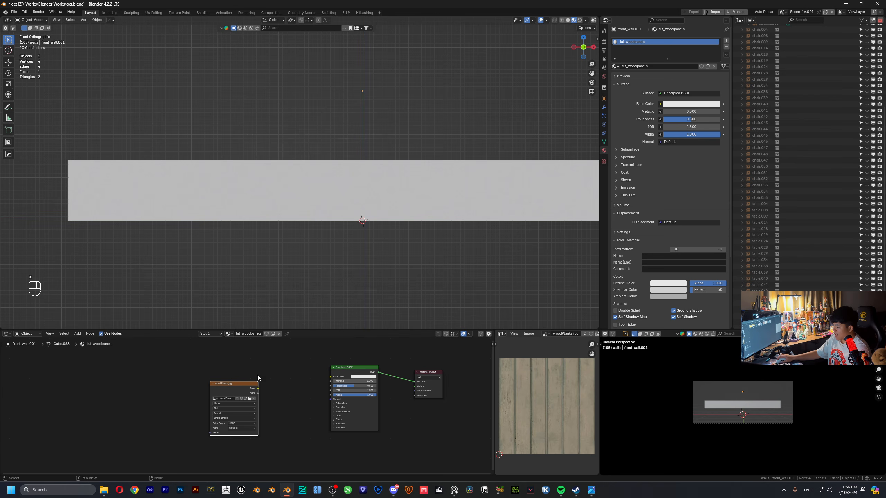
left_click_drag(258, 389, 330, 377)
- Select the strip's whole mesh and unwrap it with Cube Projection so the planks run vertically
key("Tab")
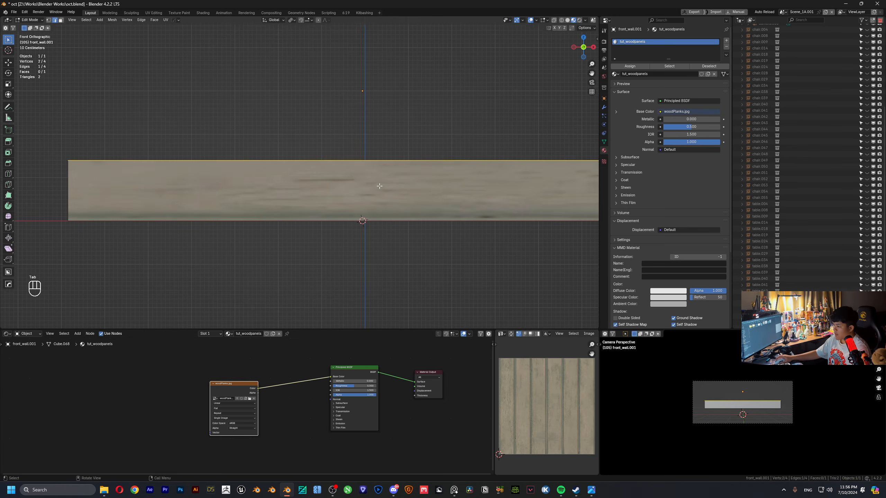
key("a")
scroll(310, 194, "down", 3, "ctrl")
key("a")
key("u")
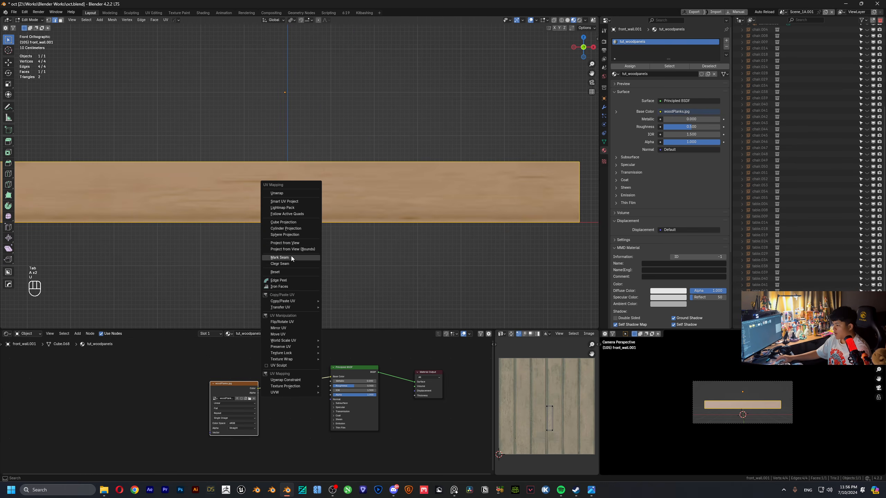
left_click(284, 222)
scroll(408, 225, "down", 5)
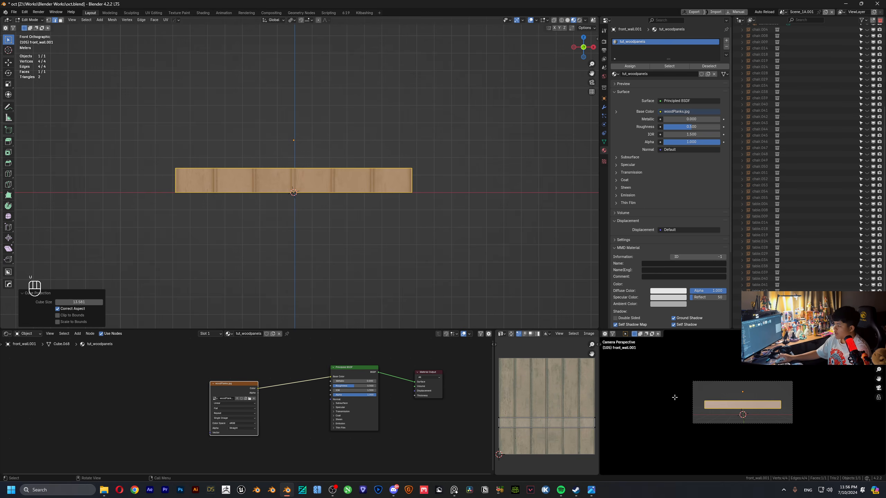
- Scale up all of the strip's UVs so that narrower planks repeat along its length
scroll(545, 388, "down", 2)
key("a")
key("s")
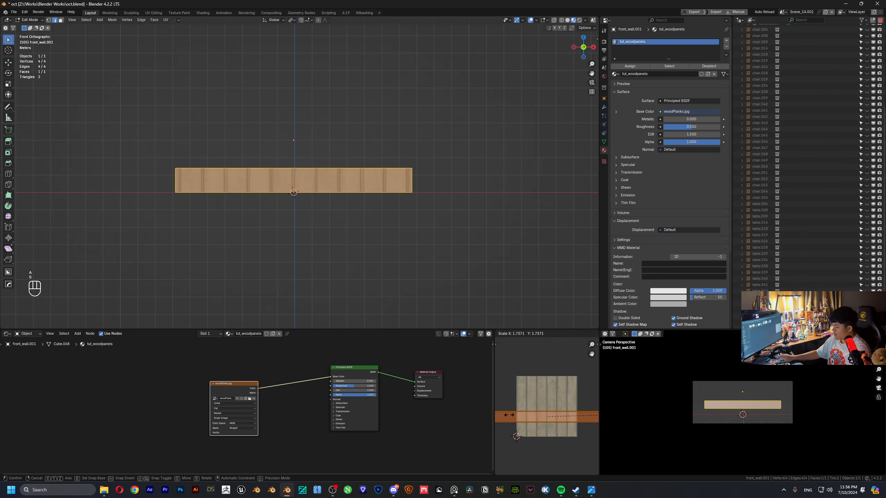
left_click(590, 409)
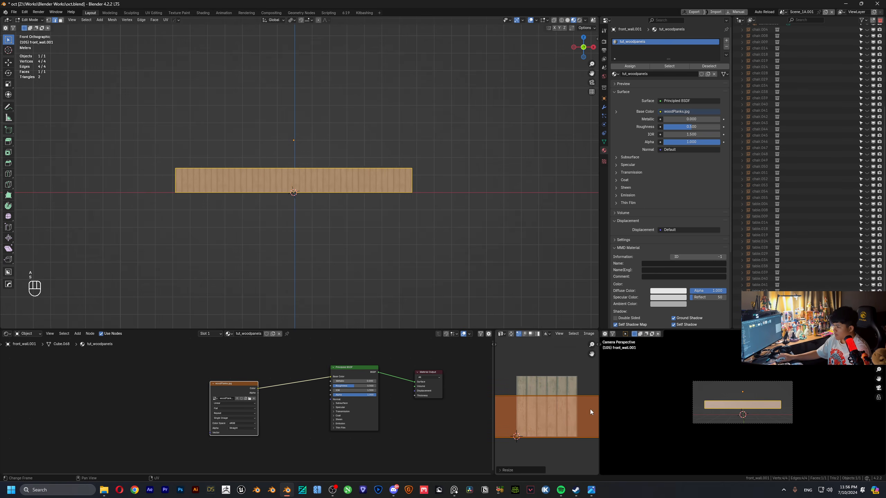
- Fine-tune the strip's UVs by scaling them to about 0.995 and repositioning them over the plank texture
scroll(282, 201, "up", 5)
middle_click_drag(282, 201, 235, 192, "shift")
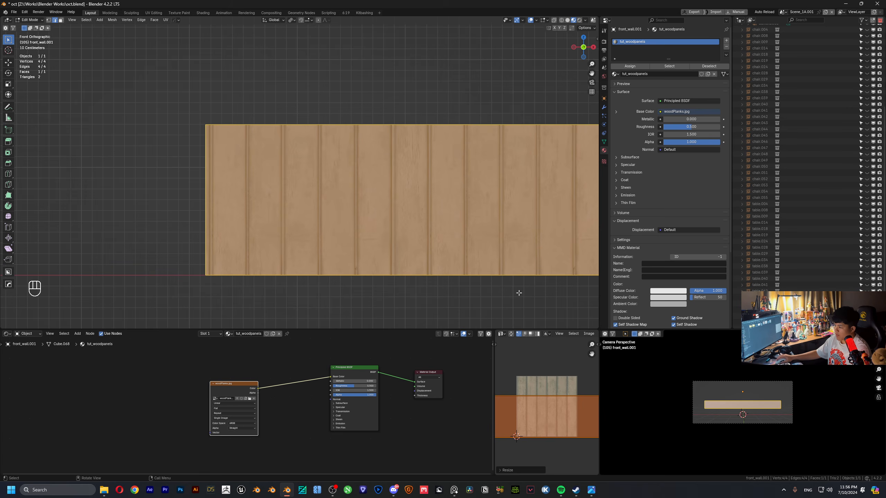
key("s")
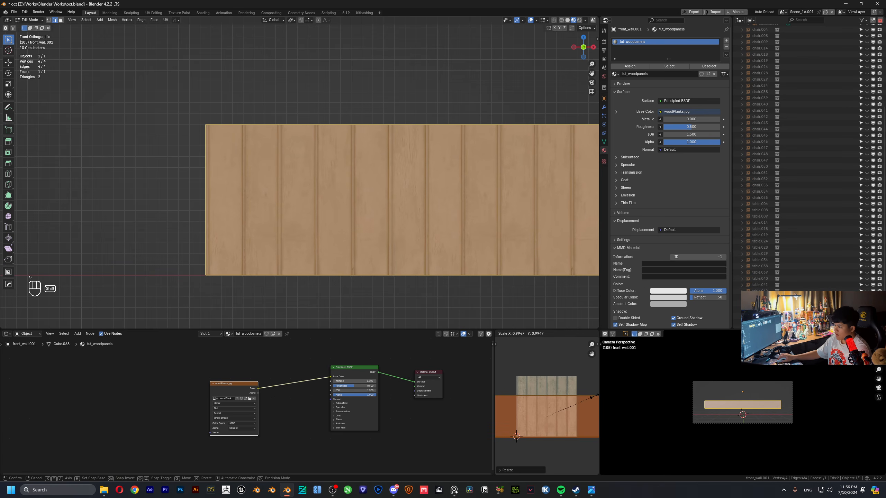
left_click(593, 397)
scroll(410, 175, "down", 6)
middle_click_drag(409, 175, 248, 177, "shift")
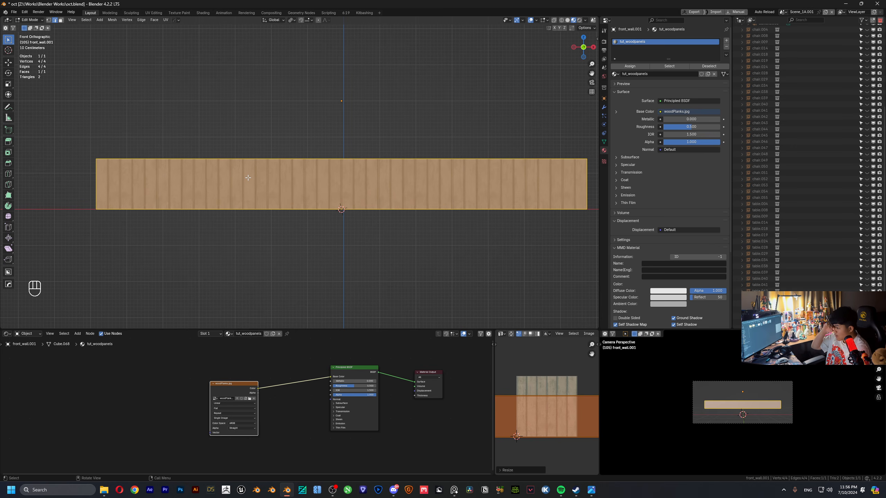
key("g")
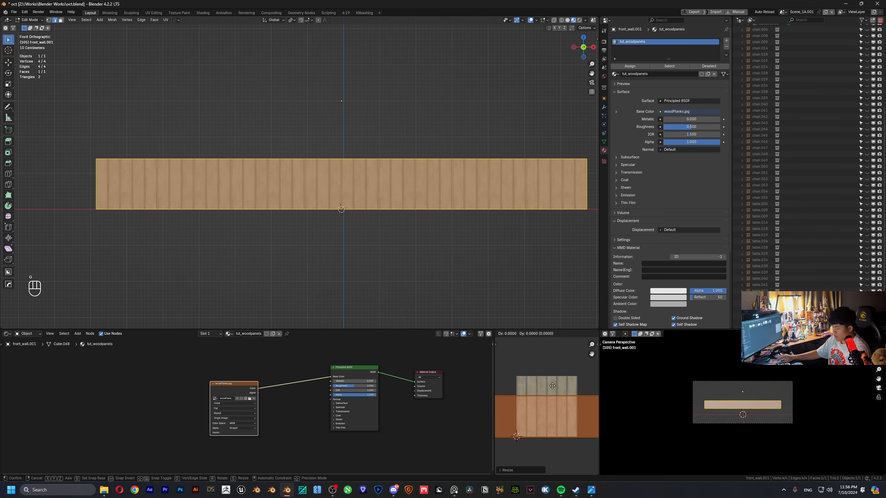
left_click(529, 387)
- Add a single unshifted vertical loop cut through the middle of the strip
scroll(316, 182, "up", 3)
key("ctrl+r")
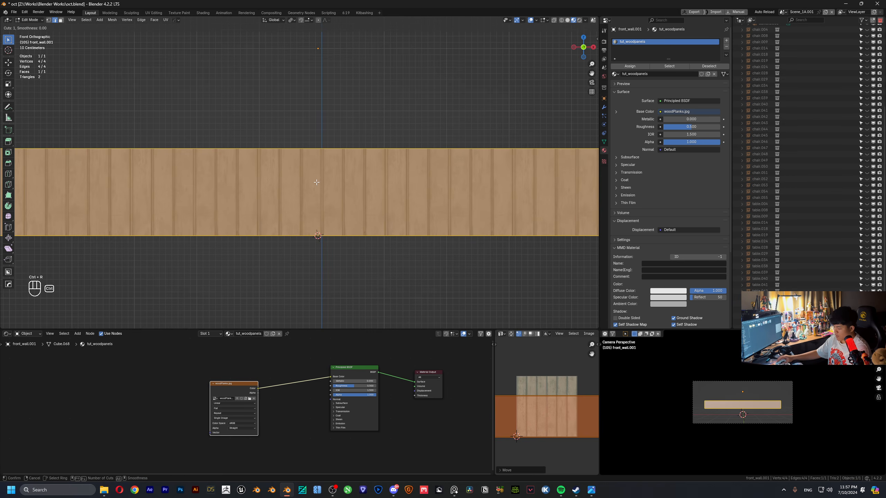
left_click(319, 143)
right_click(319, 143)
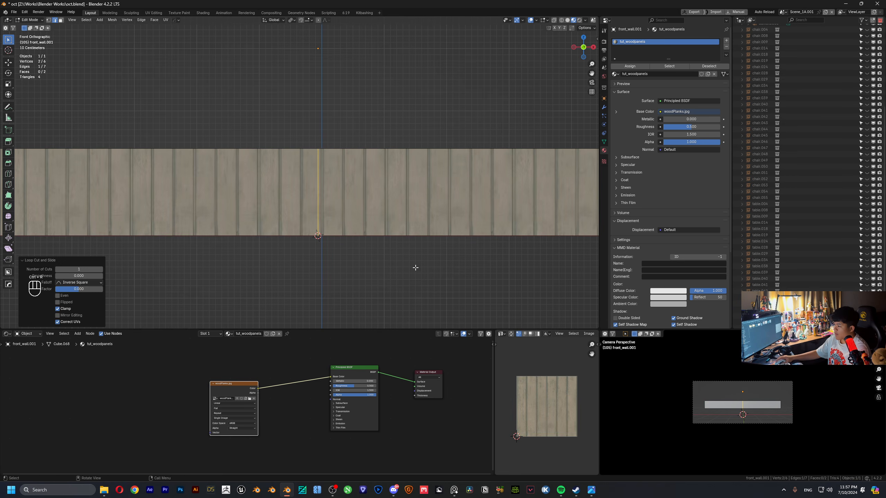
- Select the strip's whole mesh and shift its UVs along X so a plank seam lines up with the middle loop
key("a")
key("a")
key("g")
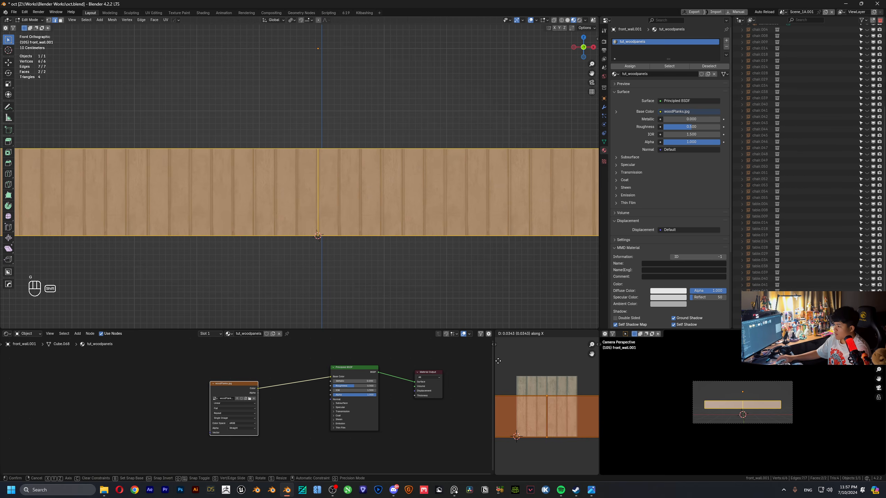
left_click(378, 240)
- Add 19 evenly spaced, unshifted vertical loop cuts to the right half of the strip, matching the plank seams
scroll(378, 241, "down", 2)
middle_click_drag(346, 217, 412, 217, "shift")
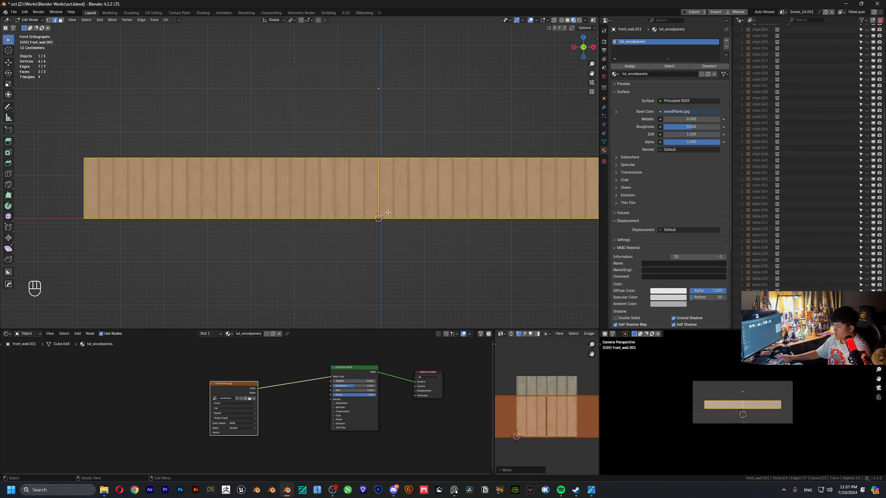
key("ctrl+r")
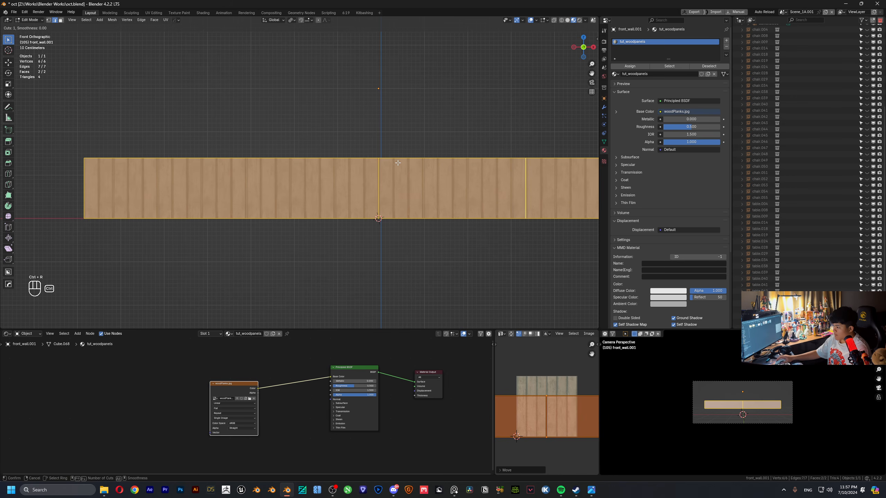
scroll(422, 151, "up", 18)
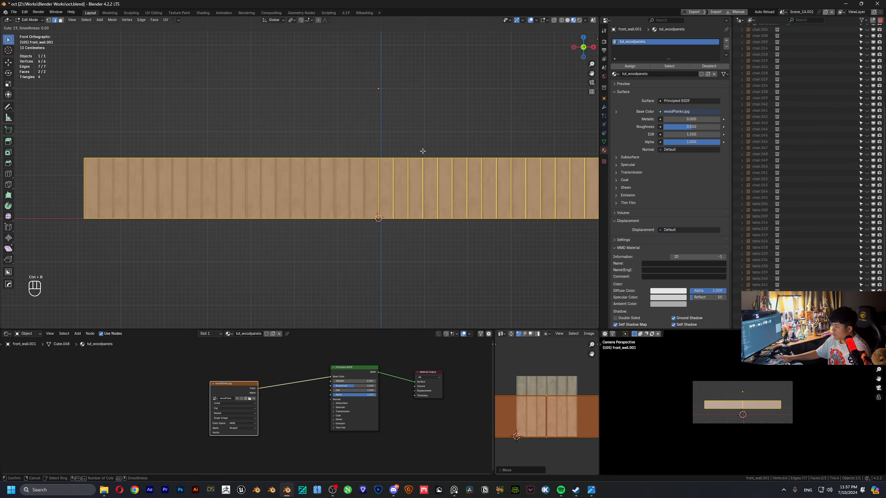
left_click(423, 151)
right_click(423, 151)
- Add 19 evenly spaced, unshifted vertical loop cuts to the left half of the strip
middle_click_drag(286, 147, 314, 147, "shift")
key("ctrl+r")
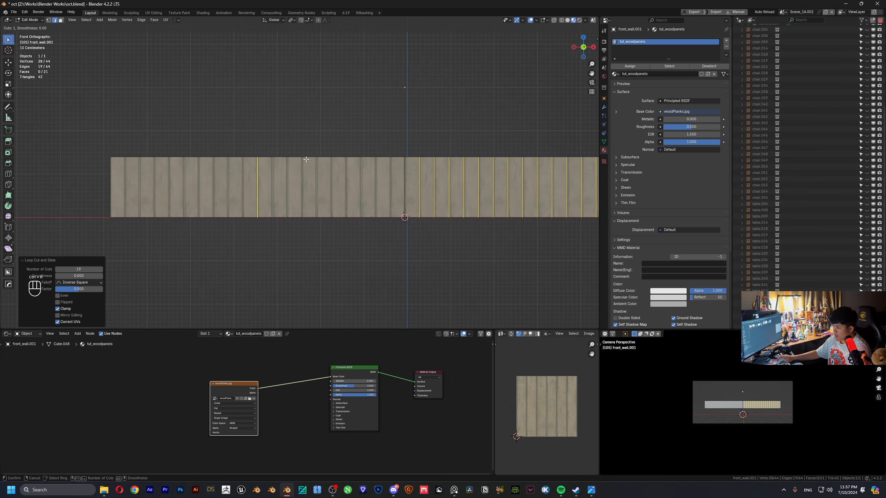
scroll(306, 160, "up", 19)
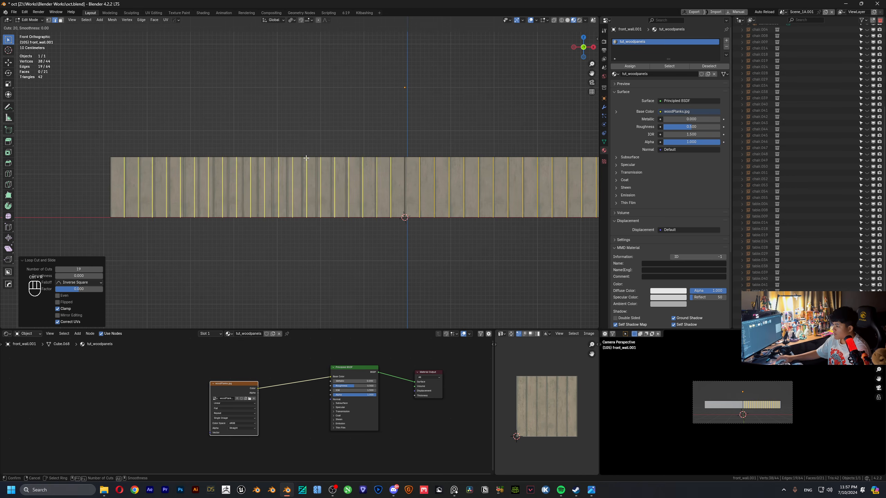
left_click(306, 158)
right_click(306, 159)
- Select only the vertical edges along the strip's full length, including both end edges
key("a")
key("a")
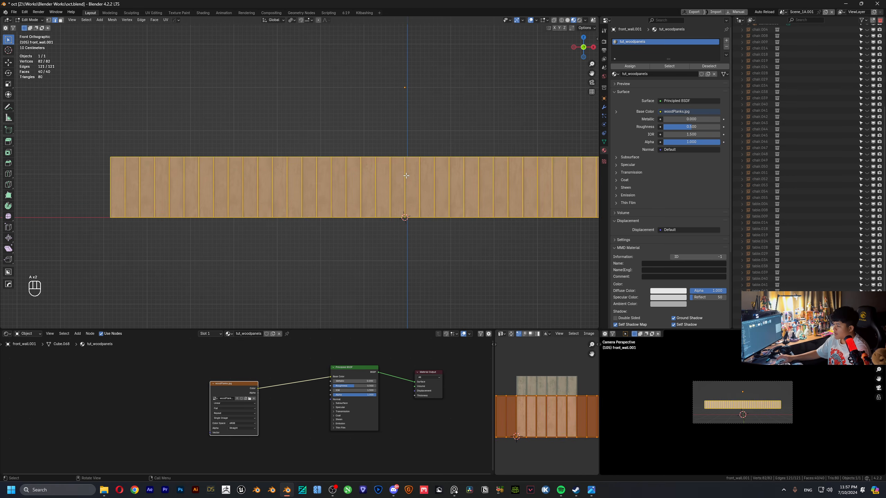
scroll(193, 187, "down", 3)
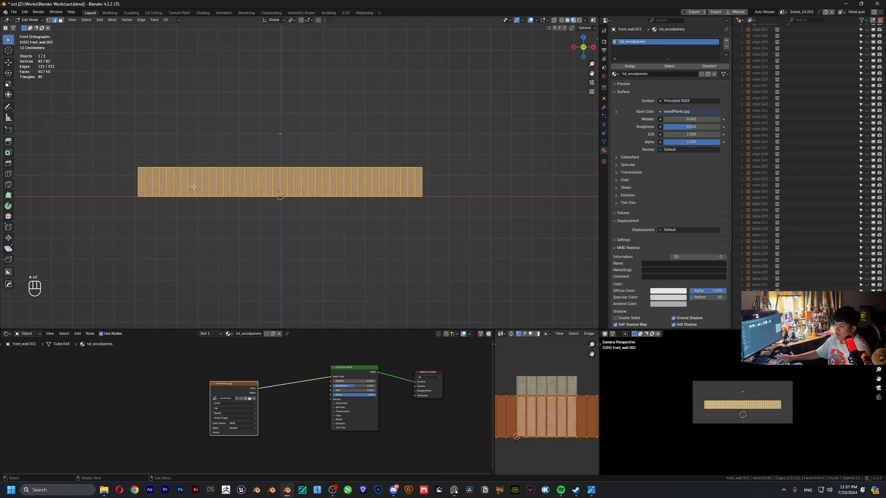
left_click(115, 169)
left_click_drag(95, 182, 453, 182)
scroll(390, 182, "up", 6)
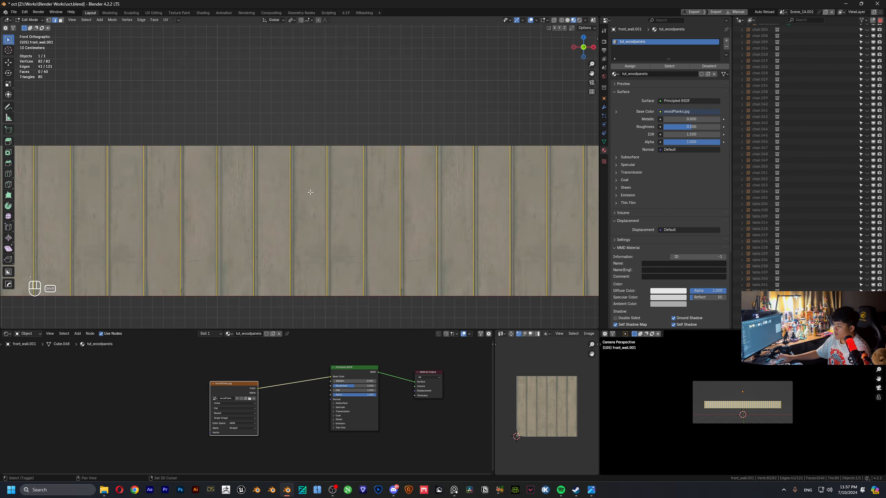
- Bevel the selected vertical plank edges of the front wall with one segment, about 0.036 m wide
middle_click_drag(409, 218, 338, 208, "shift")
key("ctrl+b")
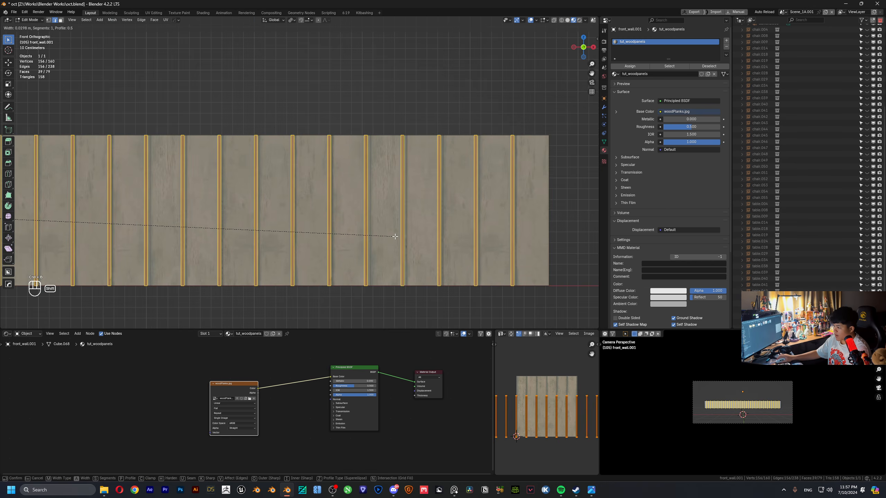
left_click(400, 237)
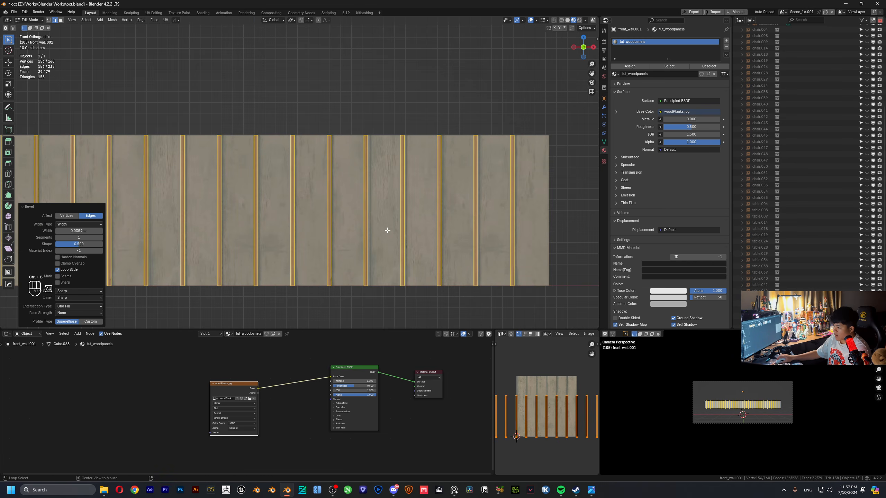
- Extrude the bevelled strips and move them along the Y axis by about 0.022 m to form grooves between the planks
middle_click_drag(379, 225, 390, 283)
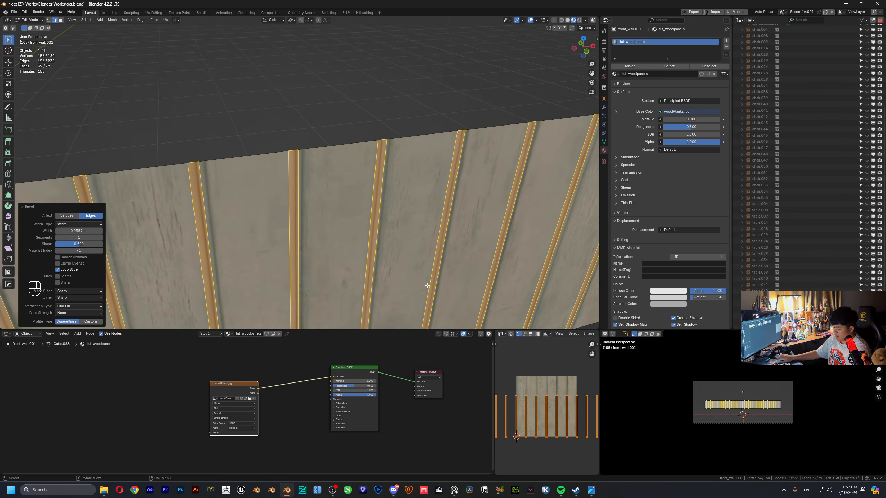
key("e")
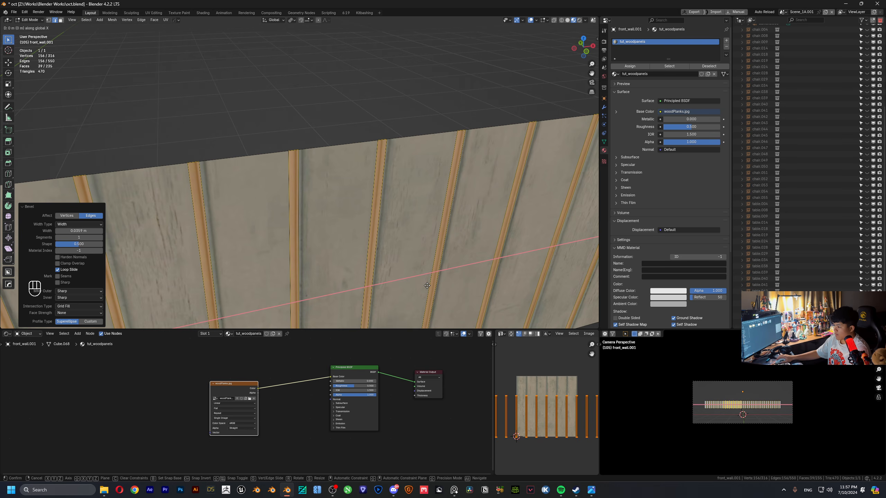
key("x")
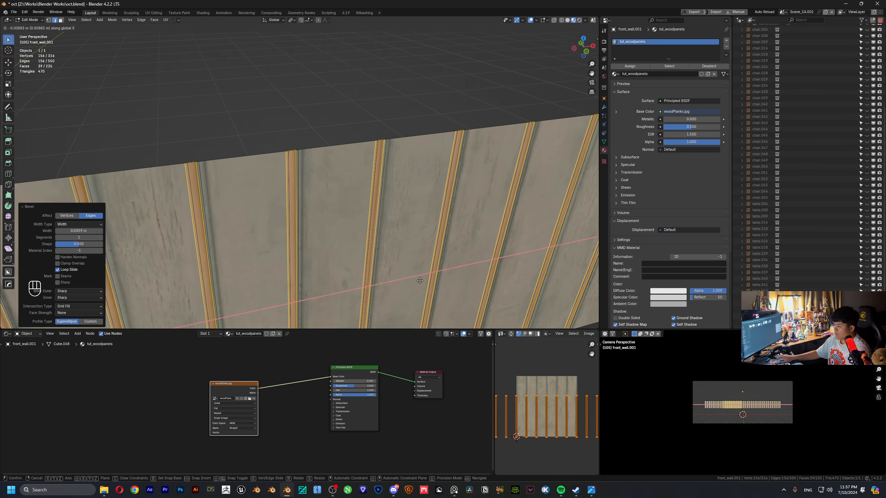
right_click(414, 276)
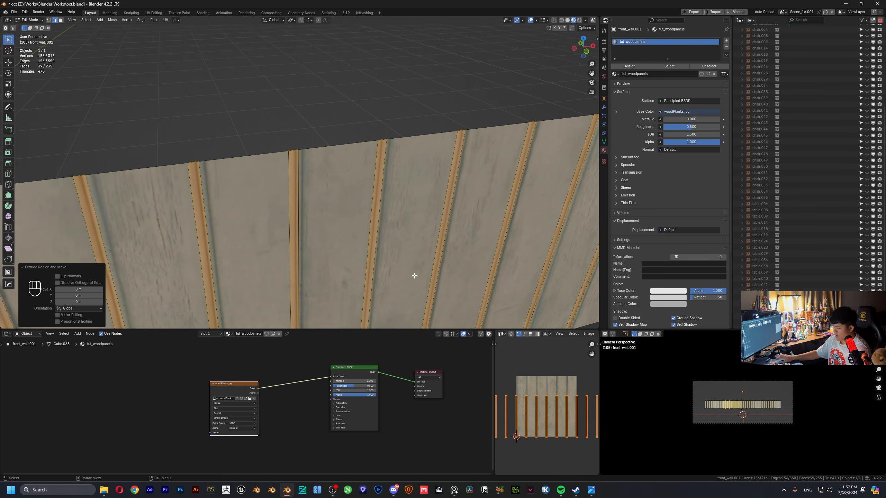
key("g")
key("y")
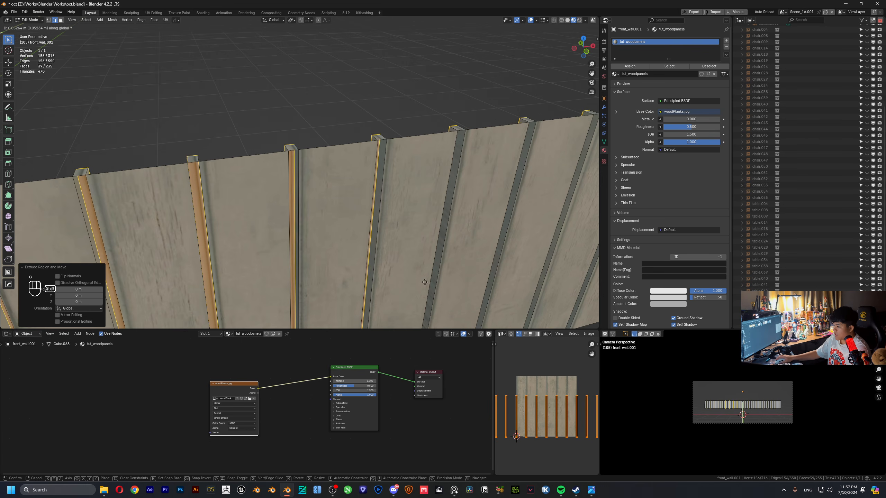
left_click(63, 258)
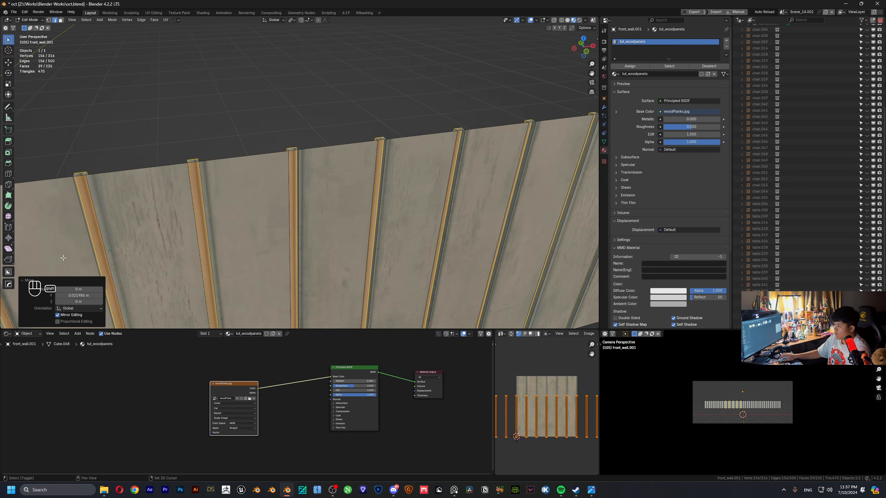
- Return to object mode and preview the wall in rendered shading, adjusting the viewport lighting options so the wall is lit
scroll(293, 188, "down", 4)
key("Tab")
middle_click_drag(293, 188, 252, 198)
left_click(579, 20)
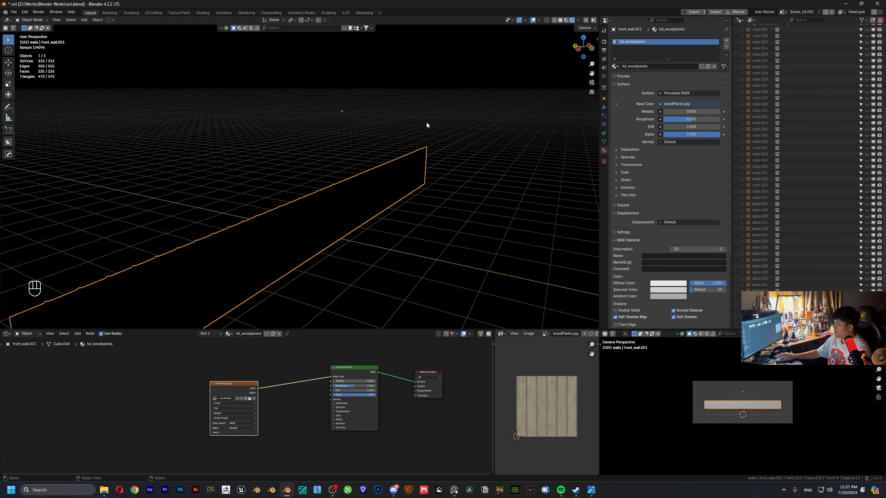
left_click(578, 22)
left_click(564, 74)
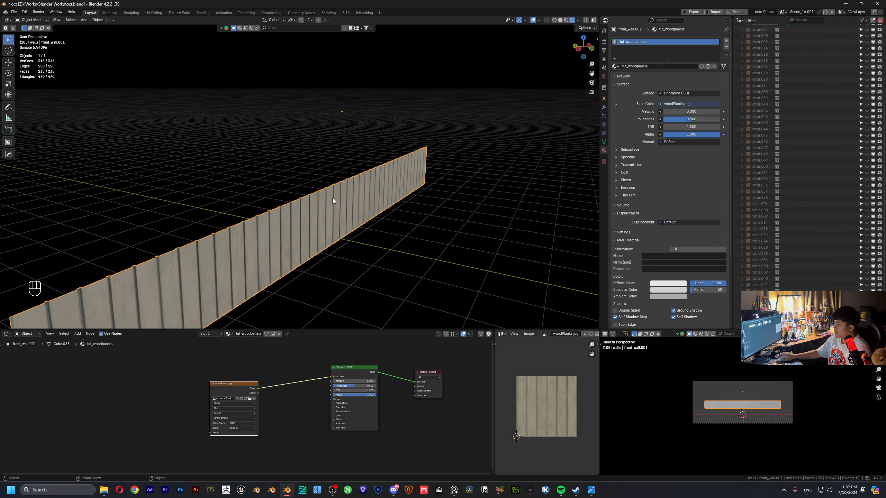
- Add a Color Ramp node driven by the Color output of the woodPlanks.jpg texture
mouse_move(332, 199)
middle_mouse_down()
mouse_move(288, 154)
mouse_move(331, 135)
mouse_move(372, 153)
mouse_move(481, 152)
mouse_move(364, 156)
mouse_move(399, 147)
middle_mouse_up()
scroll(294, 149, "up", 3)
left_click_drag(224, 383, 298, 398)
scroll(263, 378, "up", 1)
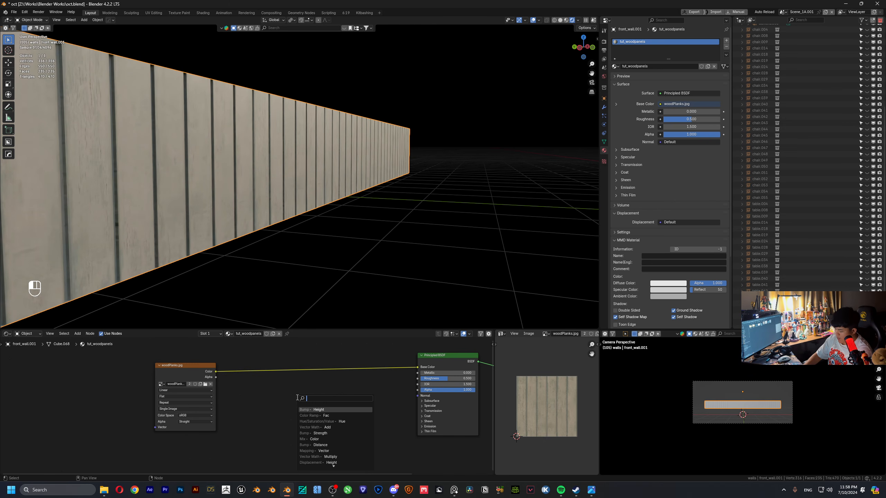
type("ramp")
key("Return")
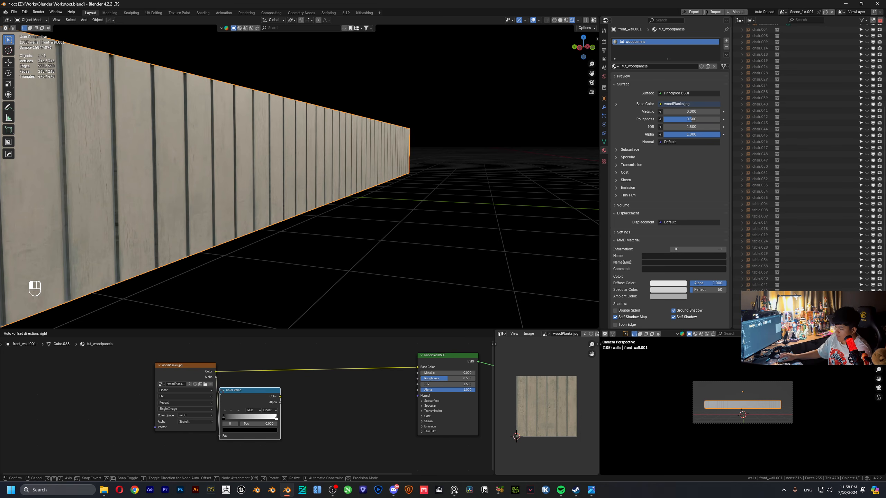
left_click(220, 394)
- Add a Bump node with the Color Ramp feeding its Height, and connect its Normal output to the Principled BSDF's Normal
left_click_drag(279, 397, 312, 416)
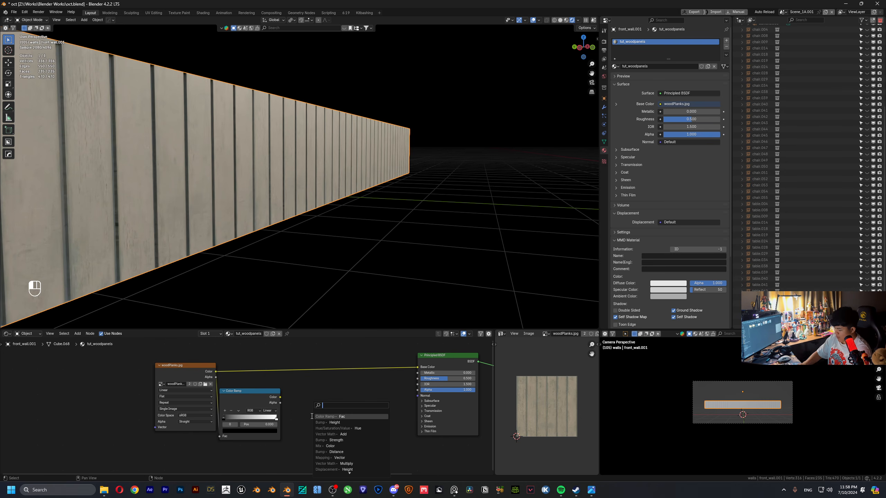
type("bump")
key("Down")
key("Return")
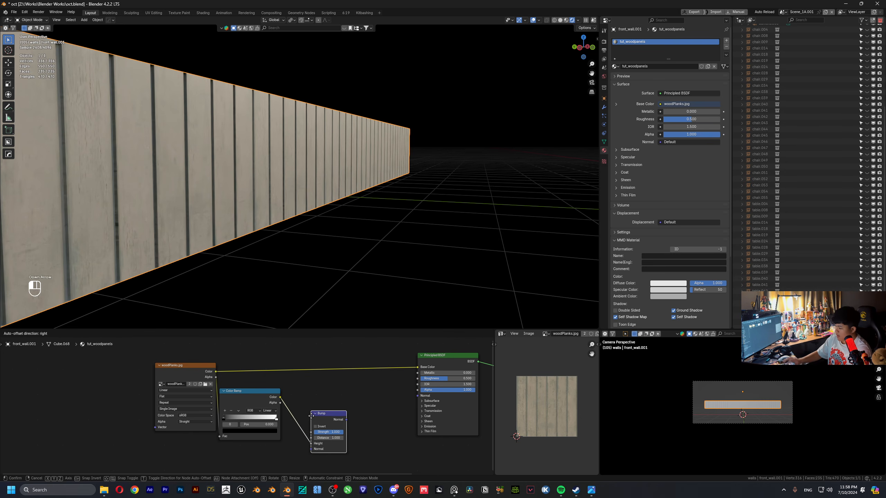
left_click(301, 404)
left_click_drag(336, 408, 417, 396)
- Try Bump distances of 0.01 and 0.05 while viewing the planks up close
scroll(238, 185, "up", 6)
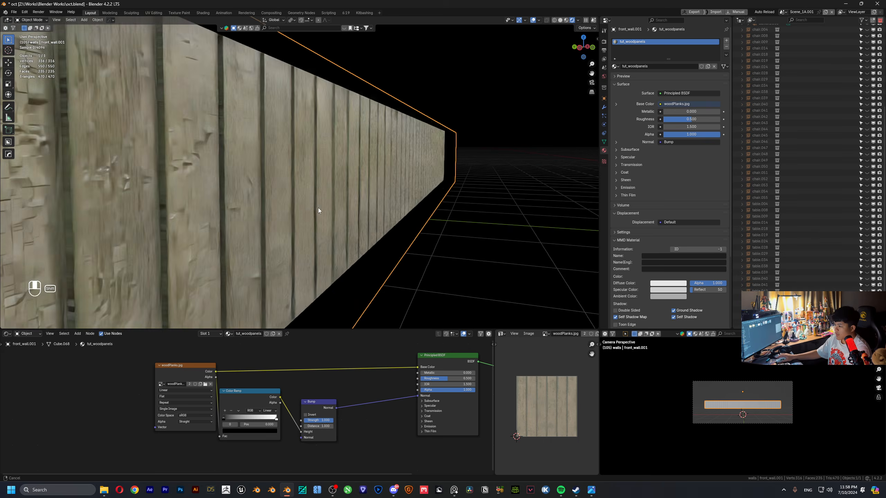
scroll(318, 393, "up", 4)
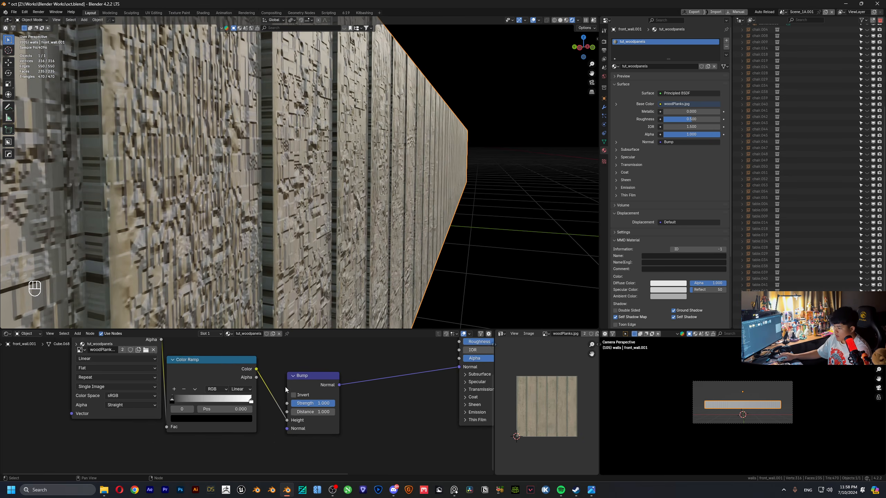
left_click(315, 412)
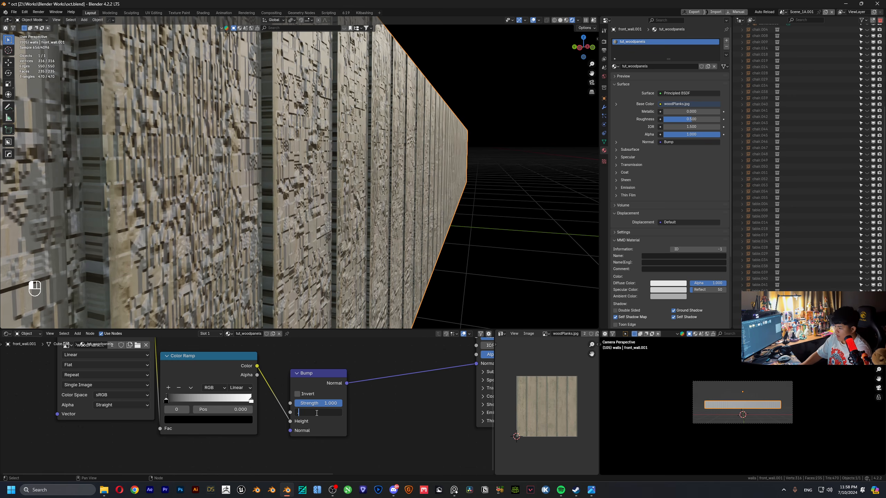
key("Return")
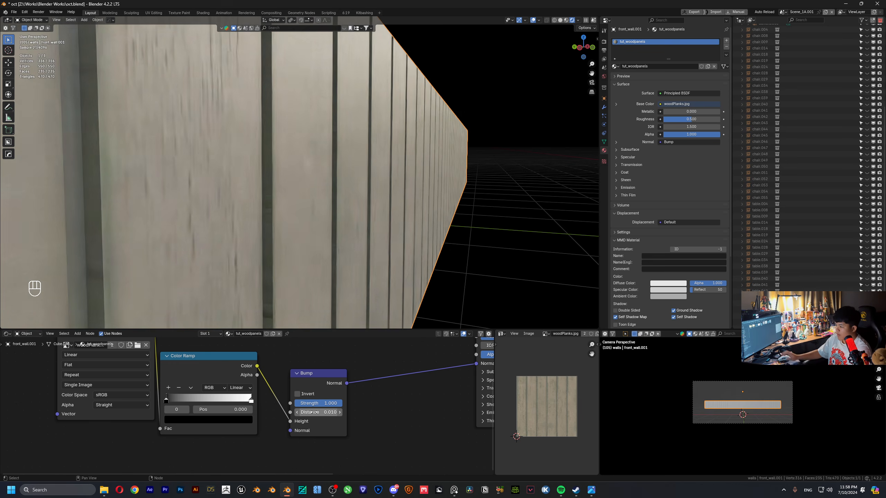
double_click(321, 412)
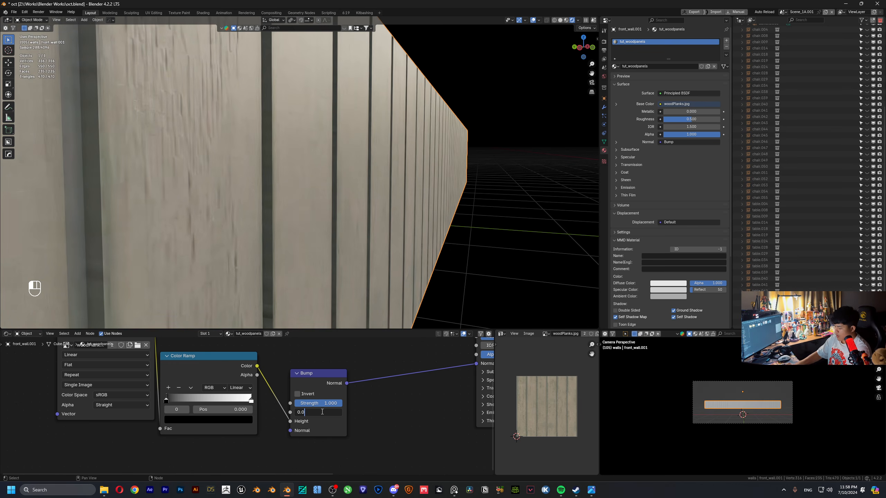
type("5")
key("Return")
- Set the Bump node's distance to 0.1 and its strength to 0.3
left_click(322, 412)
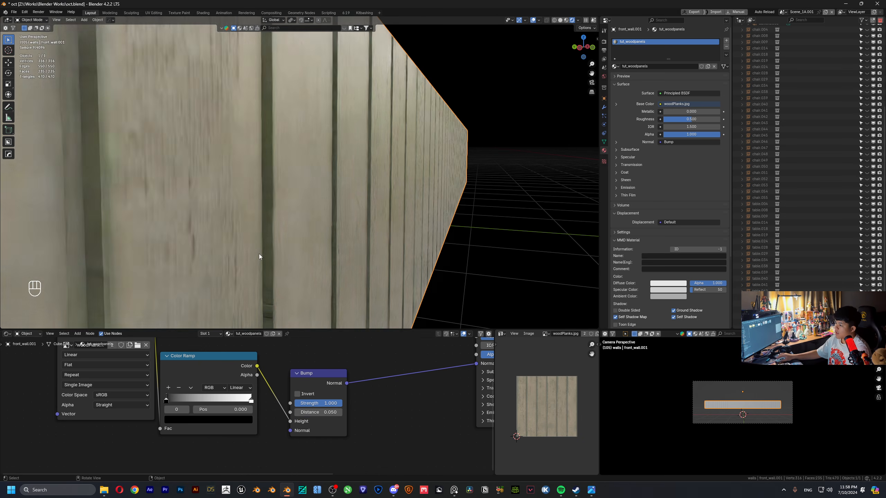
key("BackSpace")
key("BackSpace")
type("1")
key("Return")
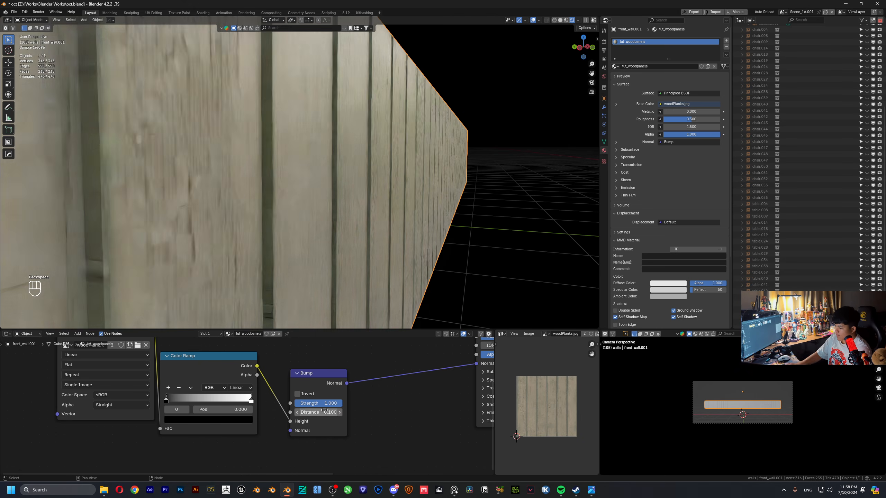
left_click(325, 405)
key("BackSpace")
type(".")
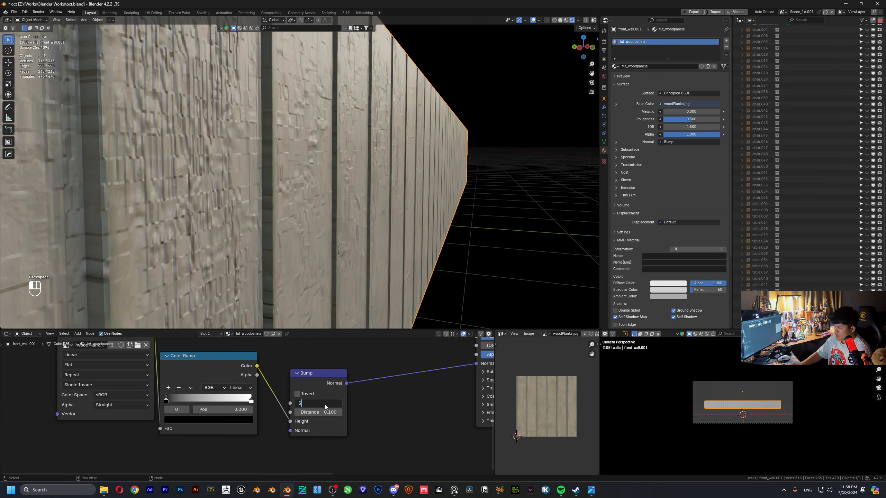
type("3")
key("Return")
- Shift the black stop of the Color Ramp feeding the Bump node to position 0.005 and check the wall's relief
mouse_move(166, 401)
left_mouse_down()
mouse_move(211, 401)
mouse_move(171, 401)
left_mouse_up()
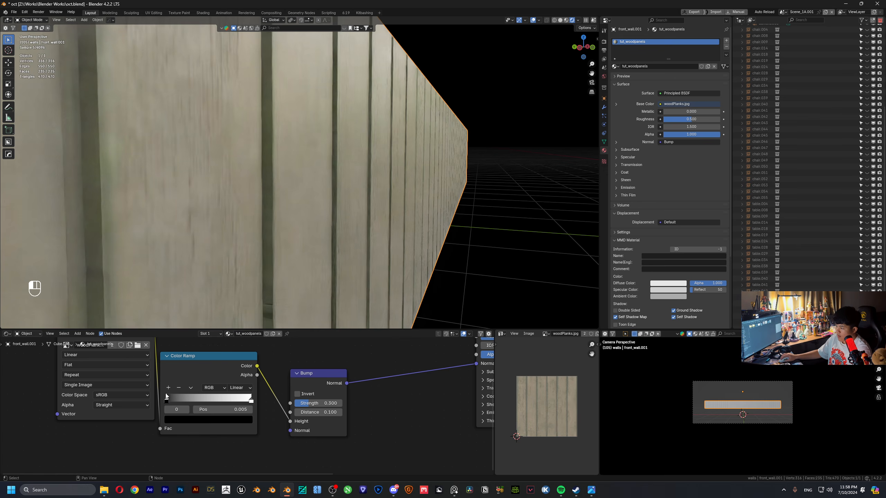
middle_click_drag(307, 180, 265, 189)
scroll(291, 185, "down", 6)
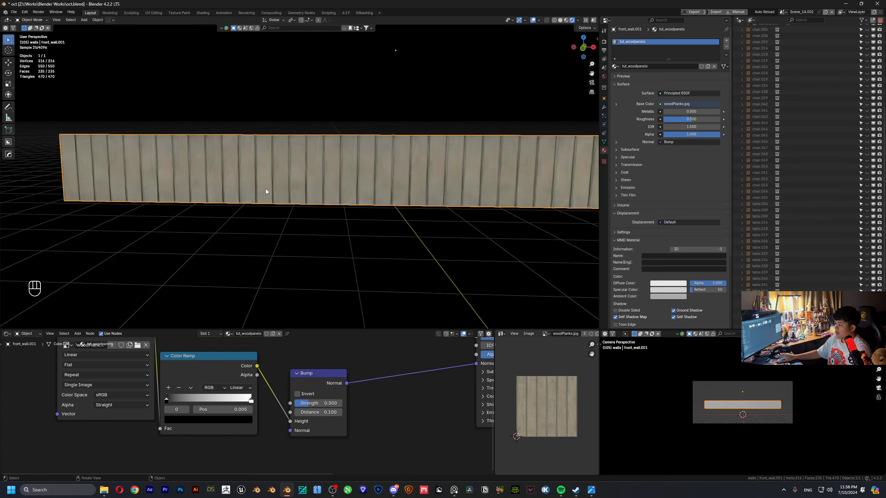
scroll(330, 178, "up", 2)
middle_click_drag(359, 176, 307, 184)
scroll(249, 376, "down", 8)
- Move the Color Ramp and Bump nodes down below the image texture to free space in the node tree
middle_click_drag(267, 369, 180, 411)
scroll(180, 411, "up", 5)
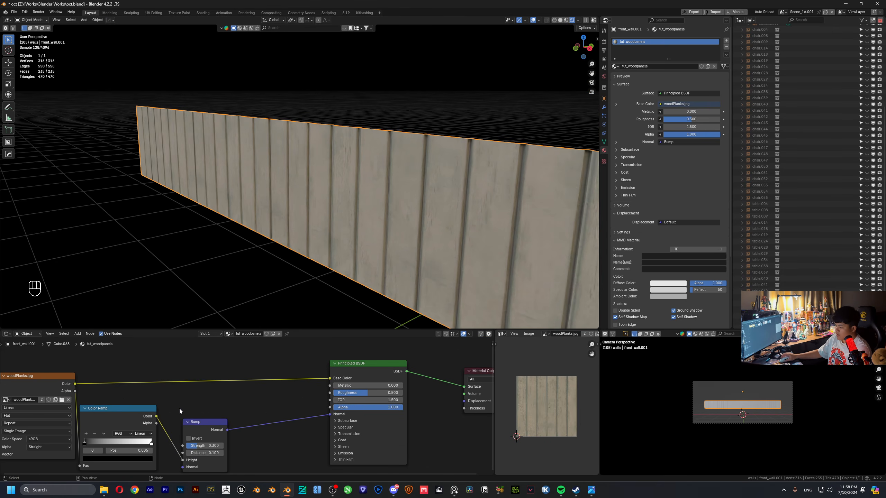
scroll(167, 419, "down", 2)
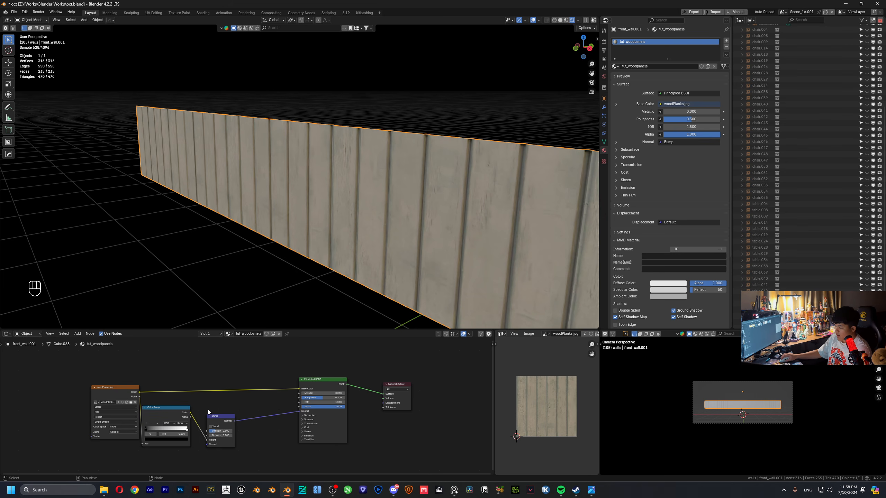
left_click_drag(164, 405, 259, 443)
left_click_drag(219, 417, 215, 472)
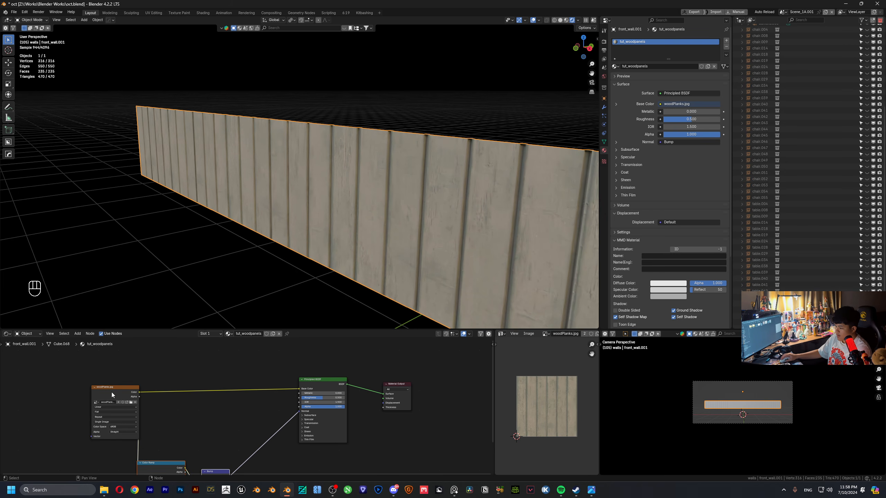
- Add a second Color Ramp fed by the woodPlanks.jpg Color output and connect it to the Principled BSDF's Roughness
left_click_drag(112, 395, 148, 407)
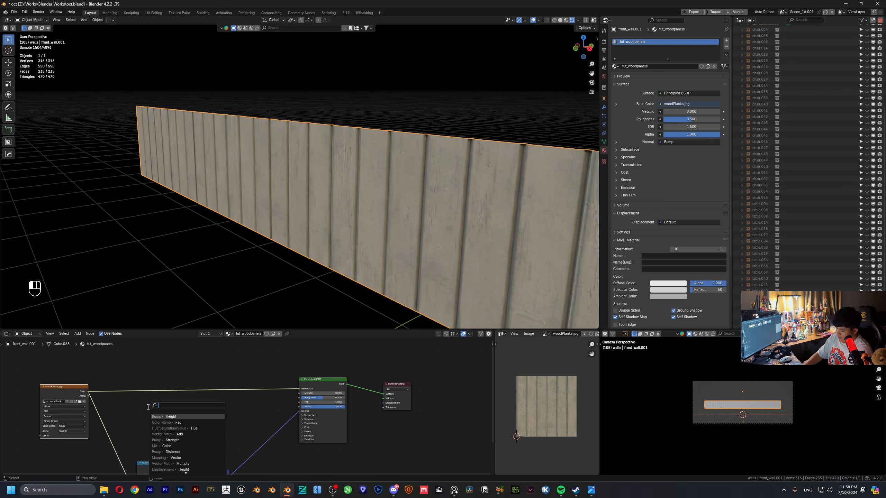
type("ramp")
key("Return")
left_click(140, 414)
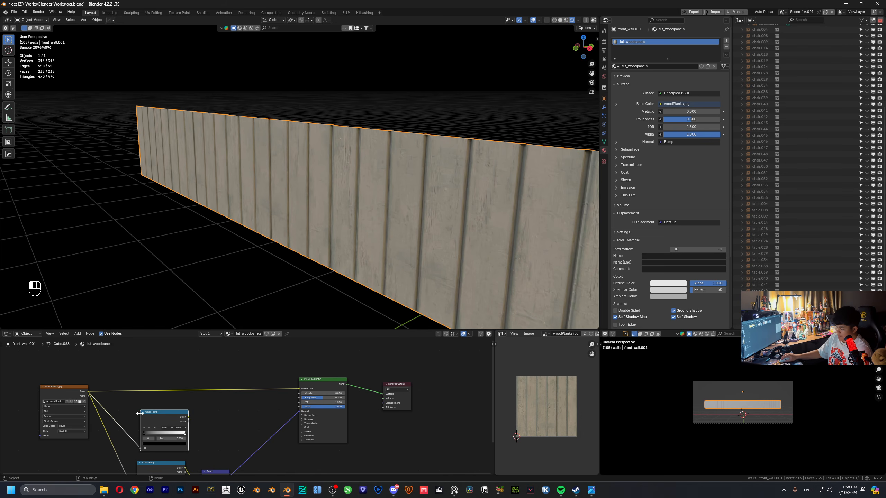
left_click_drag(188, 417, 194, 419)
left_click_drag(292, 404, 299, 398)
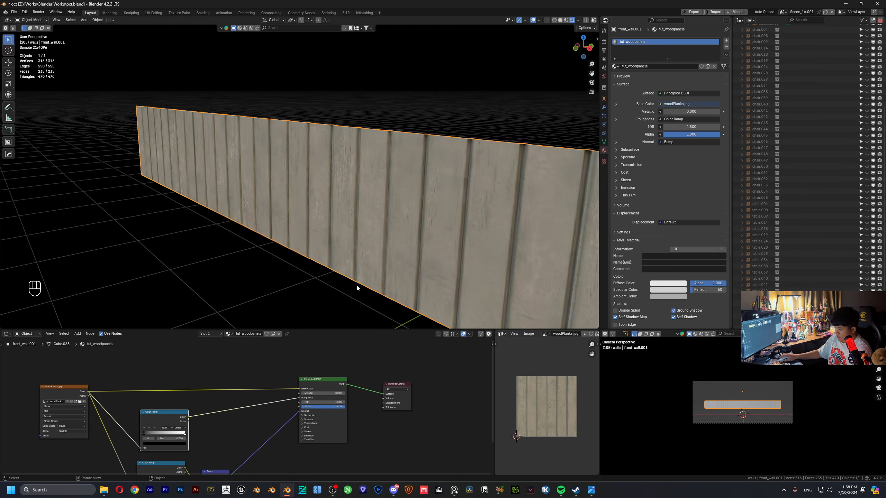
- Tighten the roughness Color Ramp by moving its black stop to 0.144 and its white stop to roughly one third
middle_click_drag(355, 290, 377, 205)
scroll(356, 201, "up", 10)
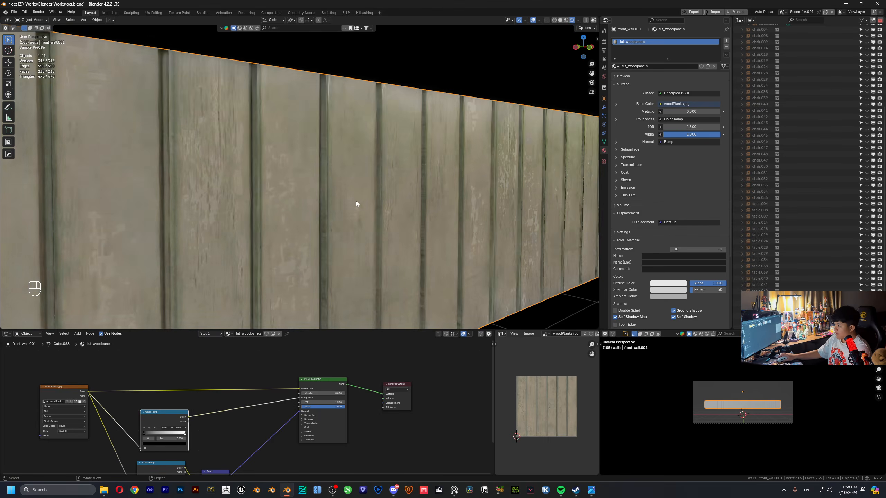
scroll(243, 421, "up", 4)
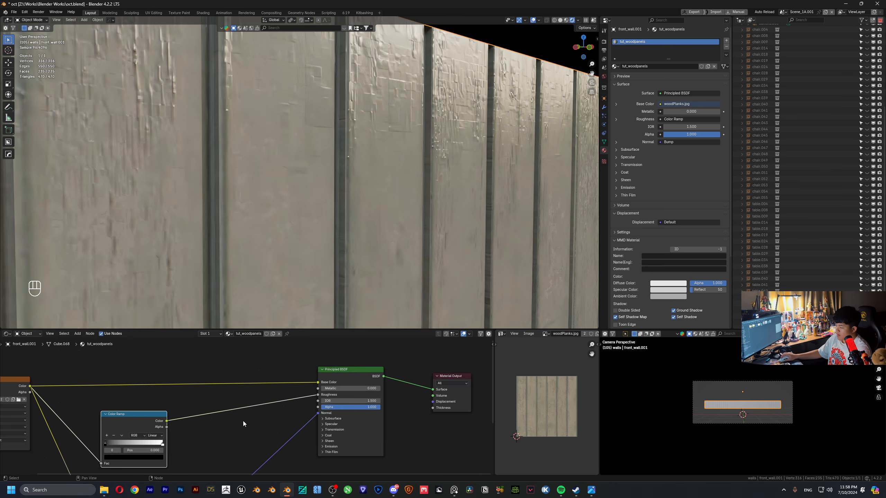
left_click_drag(322, 418, 255, 418)
scroll(305, 216, "down", 5)
middle_click_drag(305, 215, 306, 207)
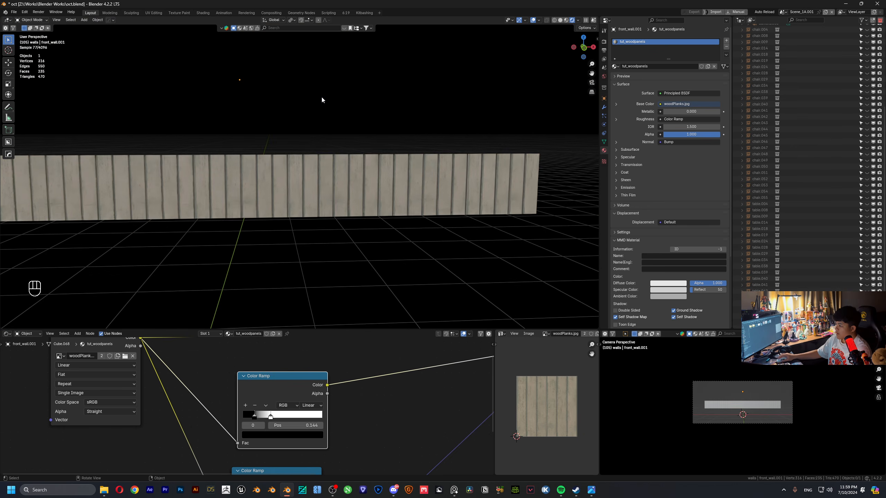
- Switch the viewport back to solid shading and unhide all hidden objects of the classroom scene
middle_click_drag(321, 95, 334, 179)
left_click(336, 178)
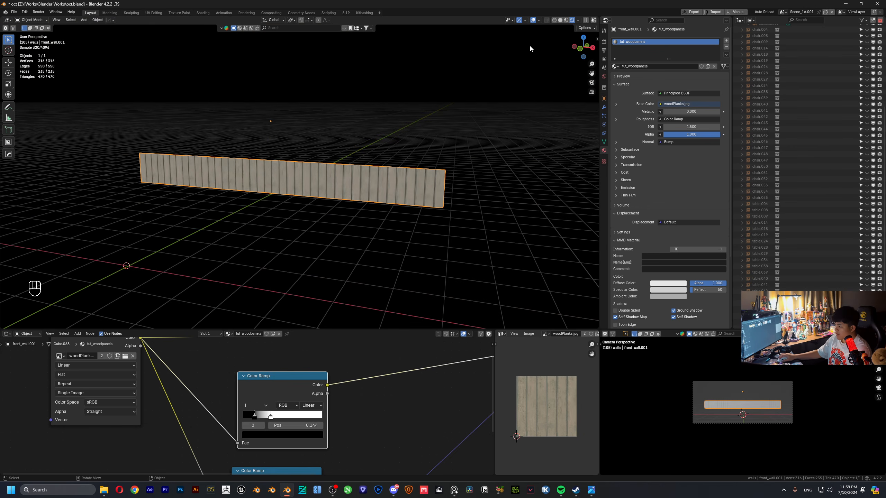
left_click(560, 20)
key("alt+h")
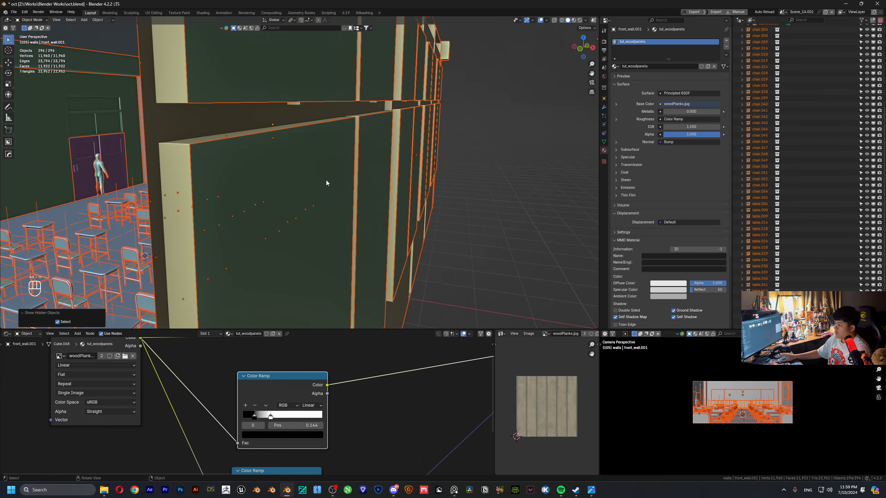
- Move the front_wall.001 wood panel slightly along the negative Y axis so it sits clear of the wall surface behind it
middle_click_drag(326, 180, 377, 202)
left_click(337, 180)
scroll(345, 176, "up", 4)
scroll(377, 202, "up", 3)
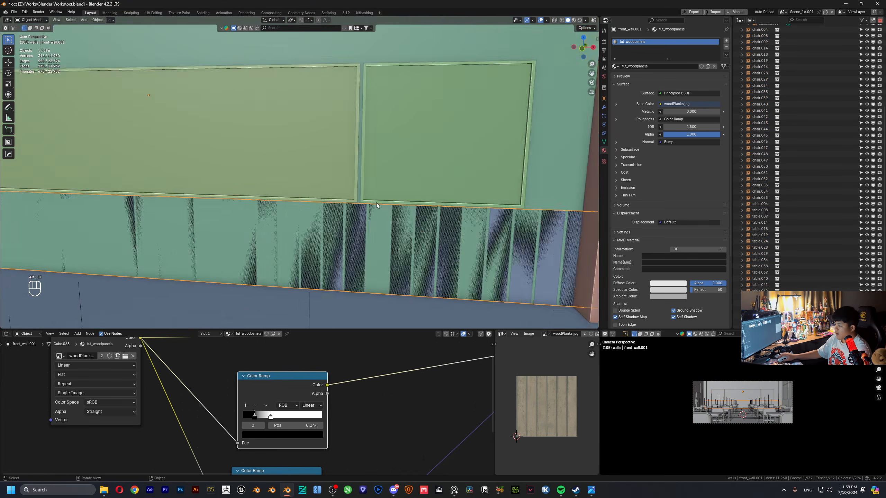
scroll(368, 226, "up", 4)
key("g")
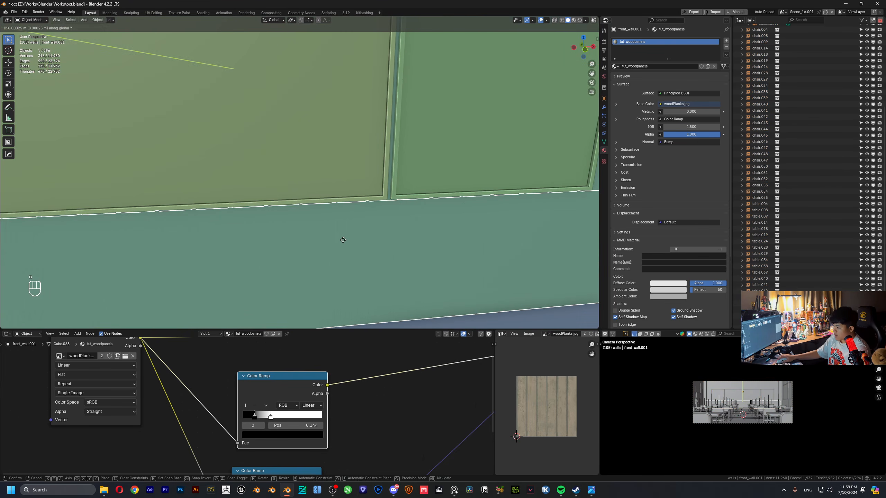
key("x")
key("y")
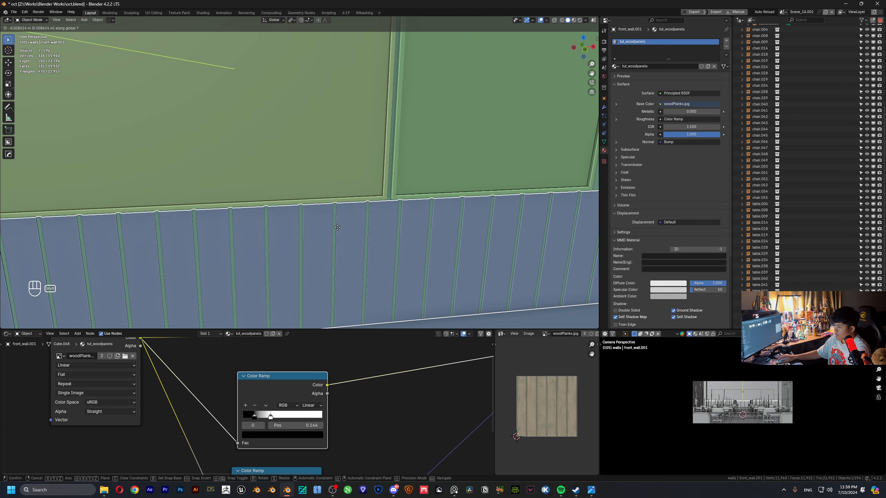
left_click(331, 202)
middle_click_drag(324, 210, 286, 192)
- Select a top edge of the wood panel in Edit Mode and snap the 3D cursor to it
key("Tab")
scroll(304, 206, "up", 3)
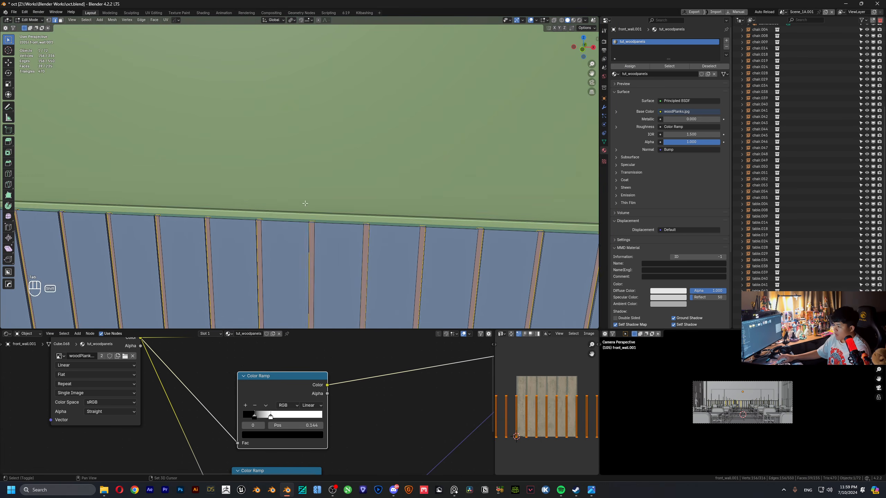
left_click(323, 197)
key("shift+s")
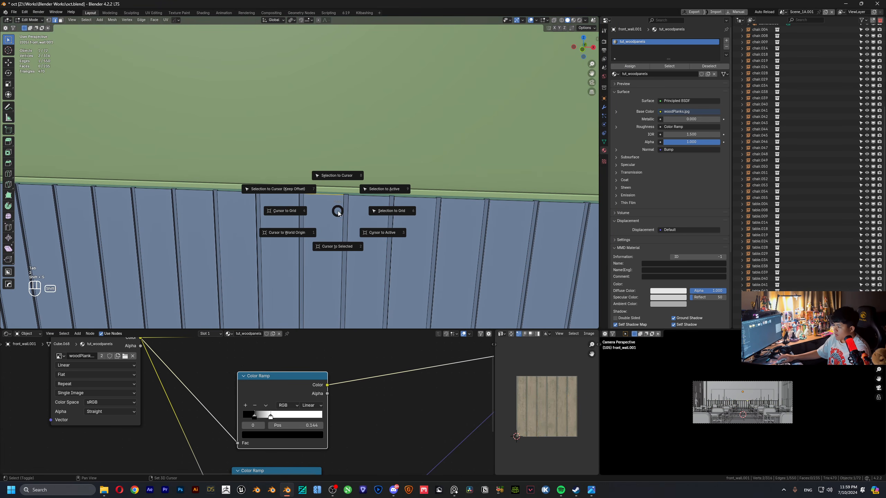
left_click(339, 234)
- Add a cube at the 3D cursor within the panel mesh and scale it down to 0.064
key("a")
scroll(345, 223, "down", 5)
key("shift+a")
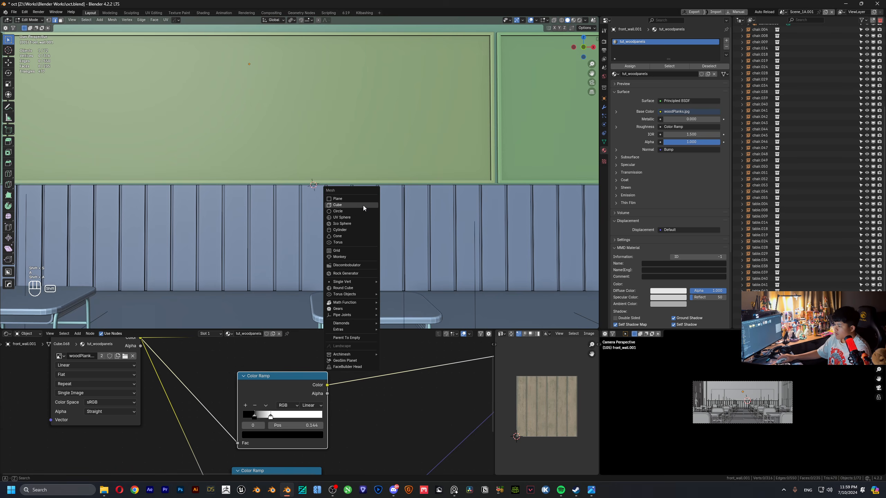
left_click(357, 206)
key("s")
left_click(340, 190)
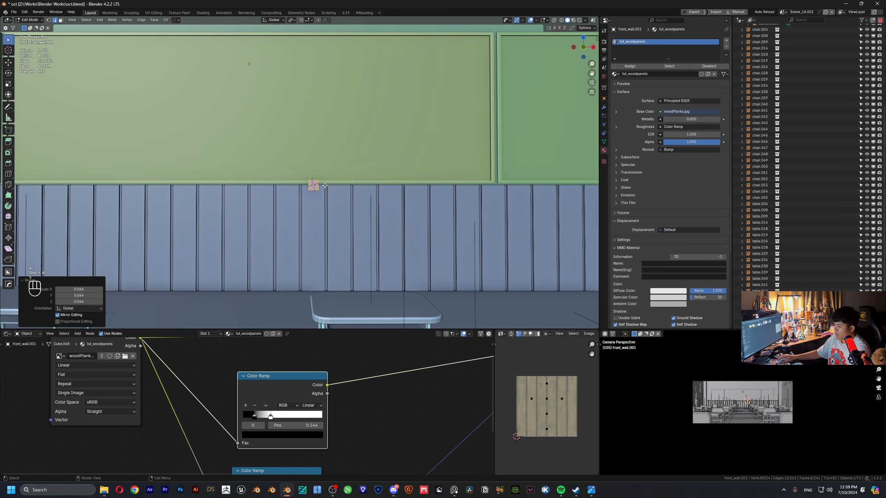
- Stretch the small cube along X by about 121.8 so it spans the panel's full width as a trim
key("s")
key("x")
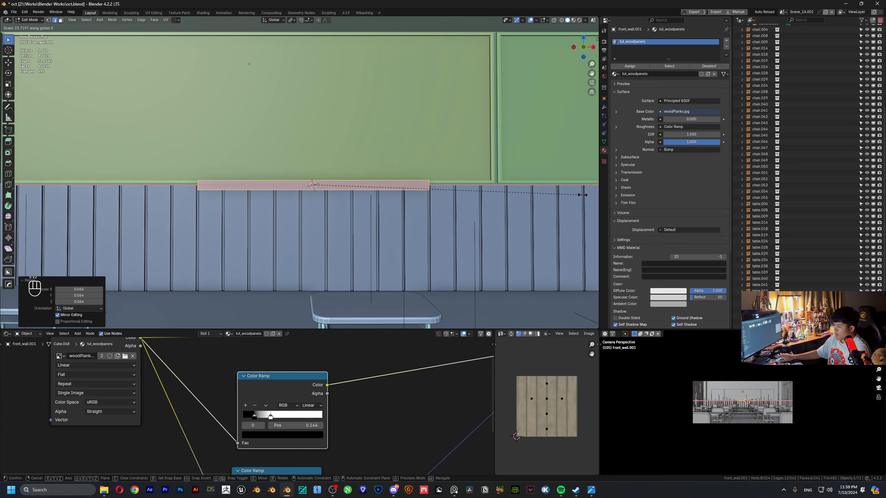
scroll(311, 207, "down", 5)
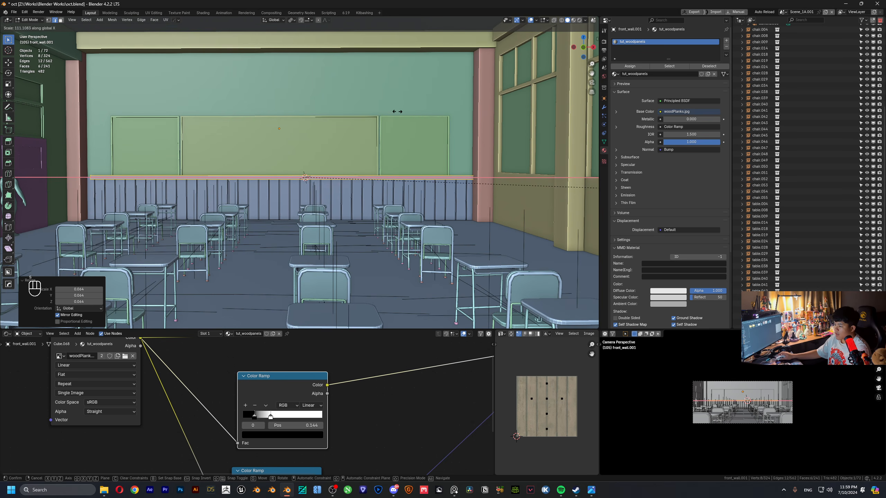
left_click(388, 154)
- Flatten the trim along Z to about 0.57 and lower it by about 0.017 m onto the top of the wood panels
scroll(360, 154, "up", 4)
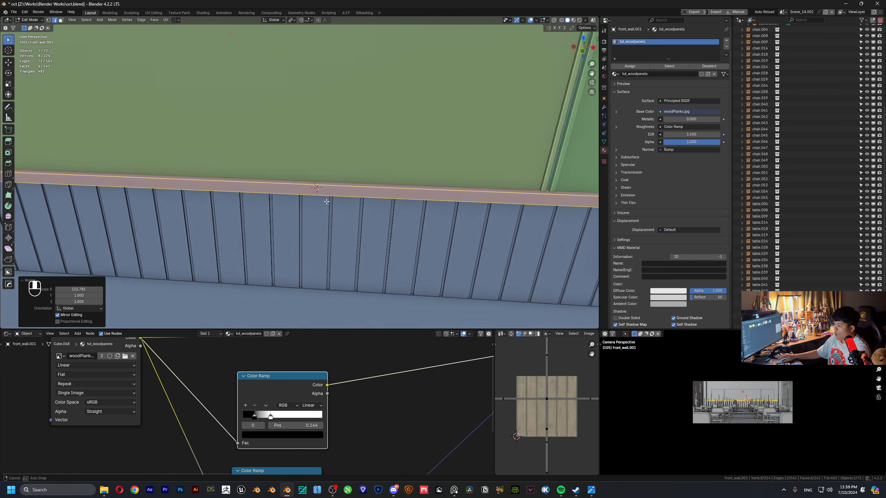
key("s")
key("z")
left_click(315, 151)
middle_click_drag(315, 152, 365, 135)
key("g")
key("z")
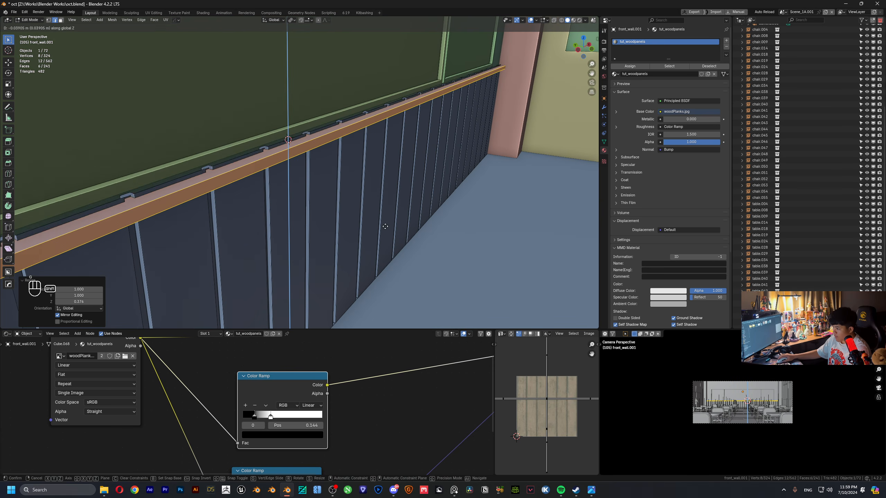
left_click(372, 174)
- Unwrap the trim with Cube Projection and switch the viewport to material preview shading
middle_click_drag(373, 173, 335, 190)
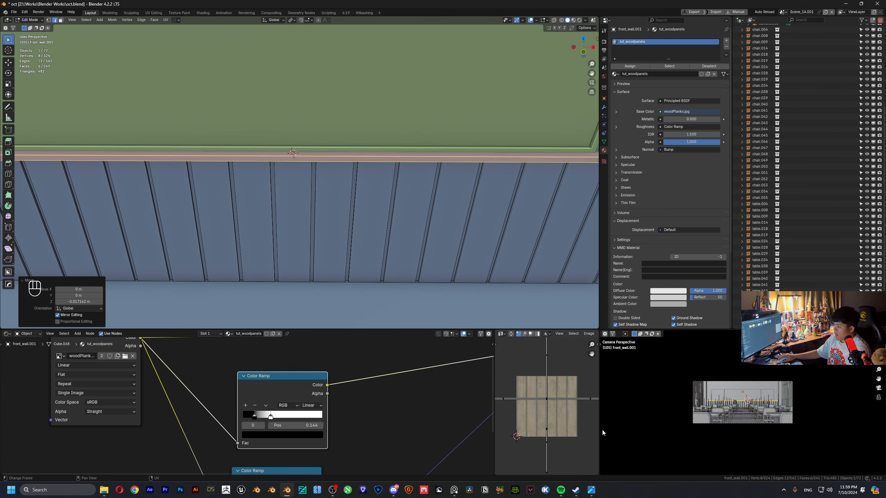
scroll(602, 433, "down", 2)
scroll(558, 376, "down", 1)
middle_click_drag(324, 123, 362, 152)
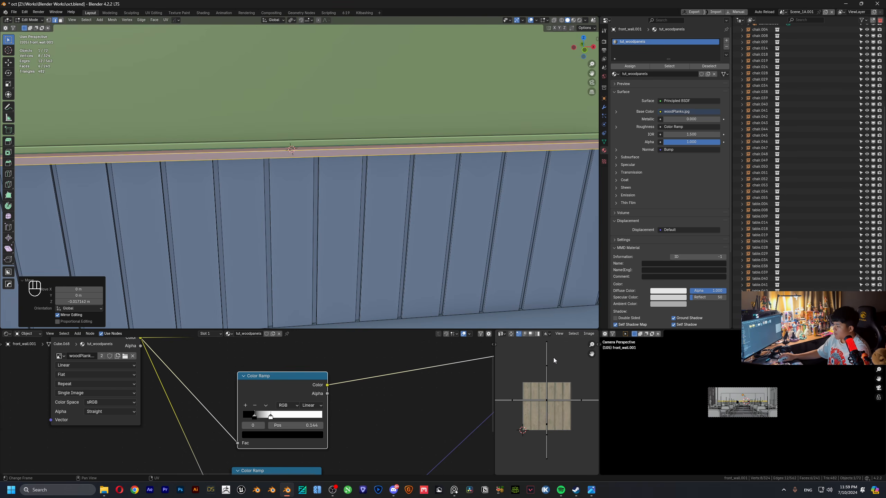
key("a")
key("u")
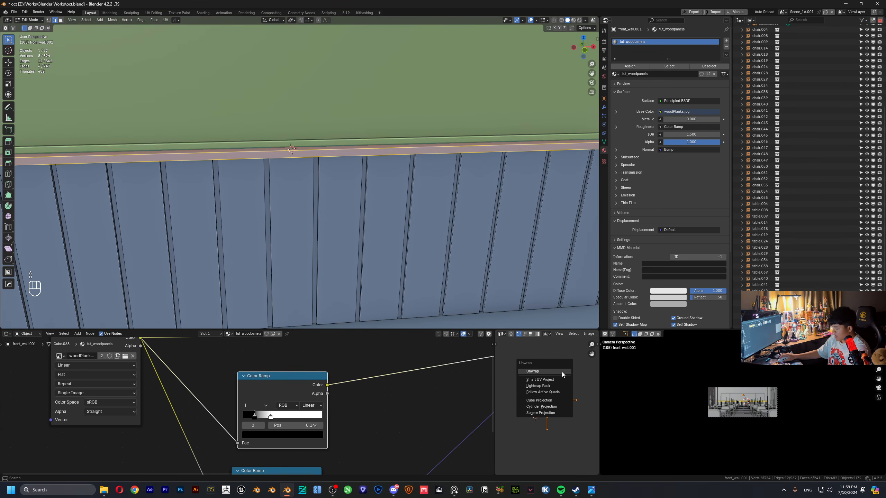
left_click(548, 401)
left_click(574, 19)
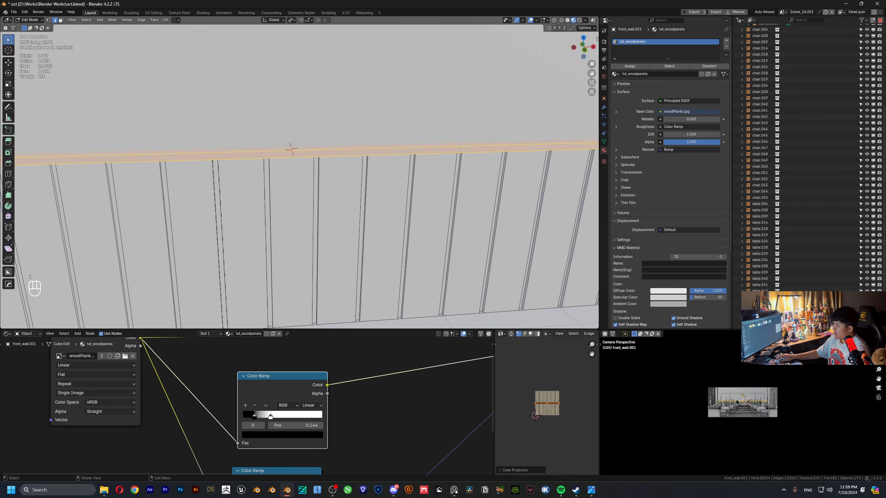
- Rotate the trim's UVs by 90° to follow the plank grain and shift them slightly in the UV editor
key("Tab")
scroll(354, 159, "up", 2)
middle_click_drag(353, 159, 314, 209)
key("Tab")
scroll(576, 391, "up", 5)
scroll(565, 391, "down", 2)
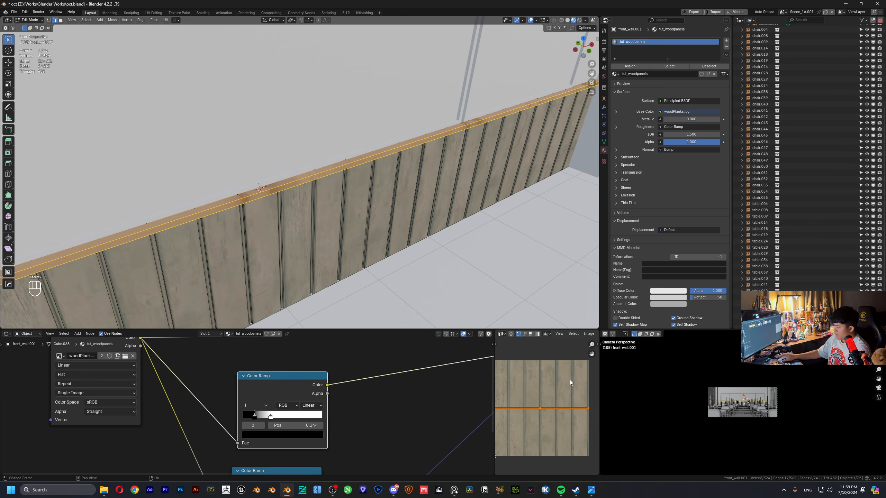
key("r")
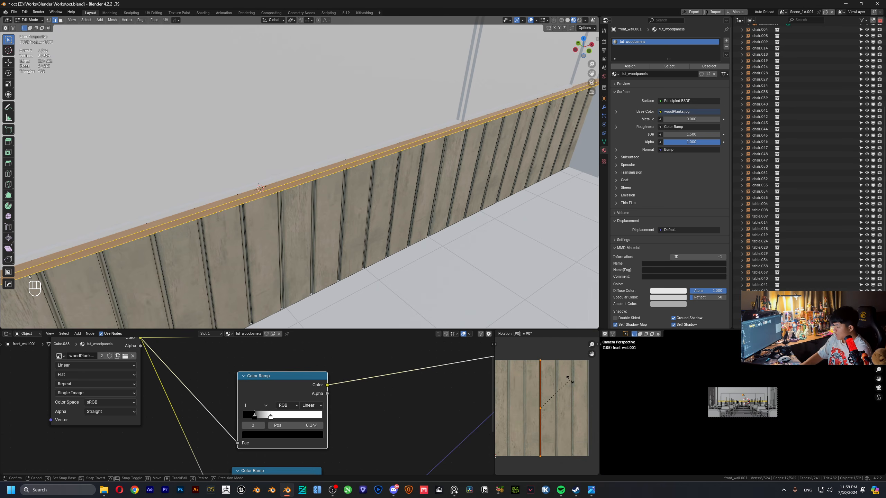
key("Return")
key("g")
key("y")
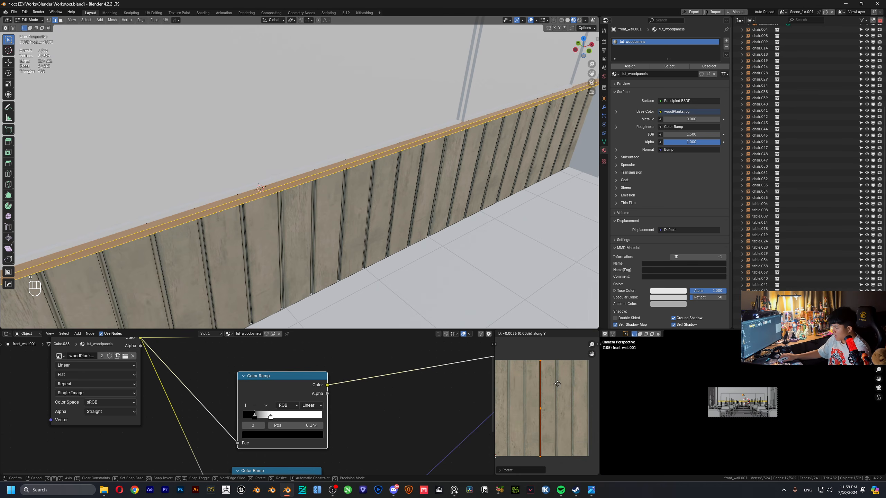
left_click(559, 384)
- Widen the trim's UVs along X and reposition them within a single plank of the woodPlanks.jpg texture
key("s")
key("x")
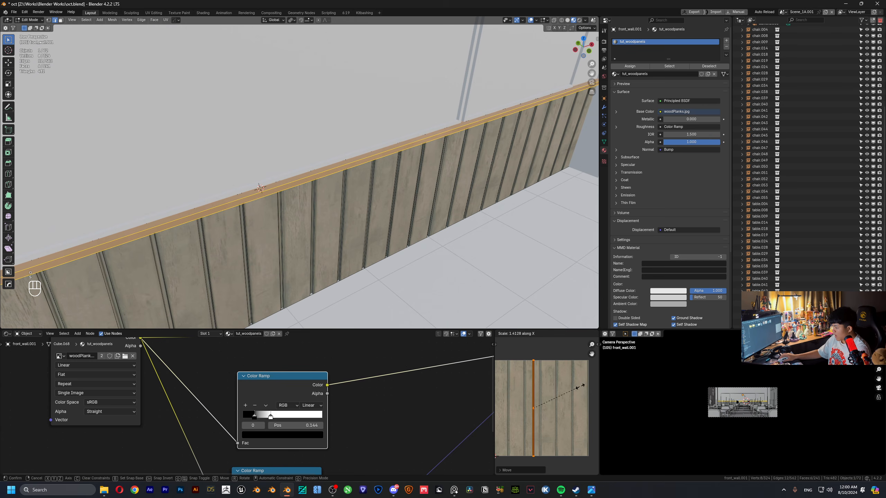
left_click(540, 412)
scroll(551, 406, "up", 2)
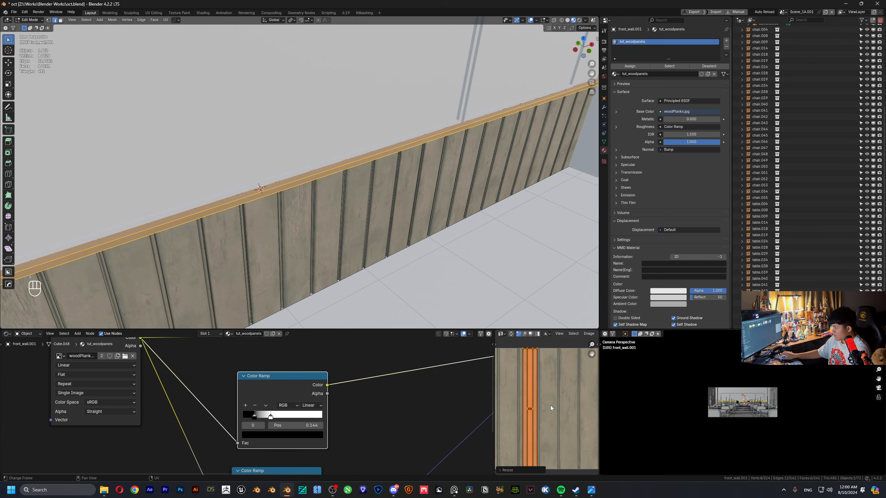
middle_click_drag(552, 396, 579, 402)
scroll(578, 401, "down", 2)
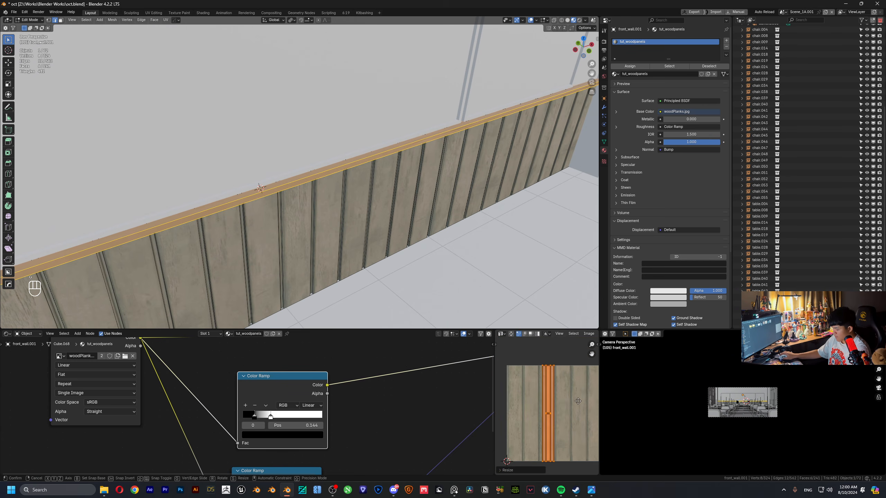
key("g")
left_click(568, 402)
- Stretch the trim's UVs along Y by about 17 times to compress the wood grain along its length
middle_click_drag(276, 189, 194, 180)
scroll(335, 214, "up", 4)
key("Tab")
middle_click_drag(347, 213, 387, 206)
key("Tab")
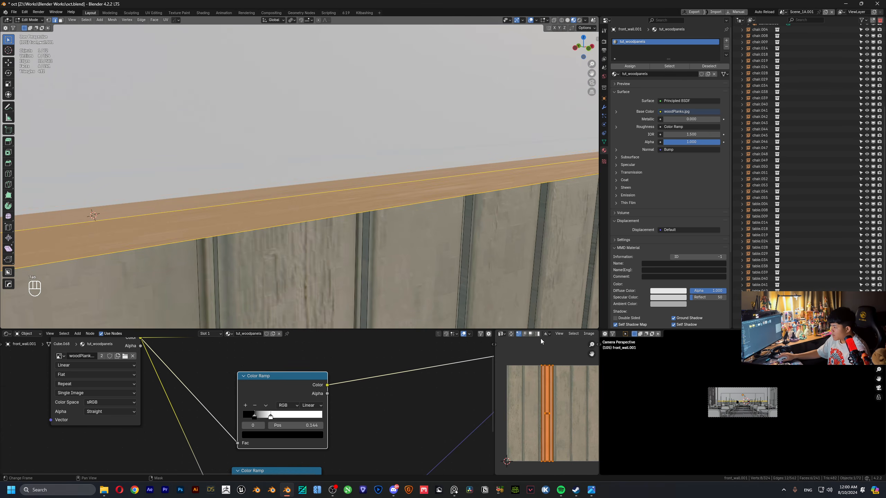
key("s")
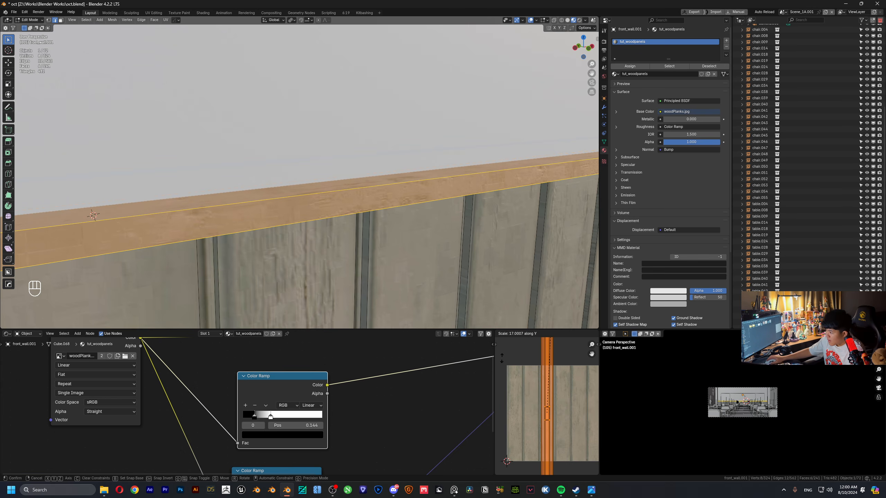
left_click(497, 393)
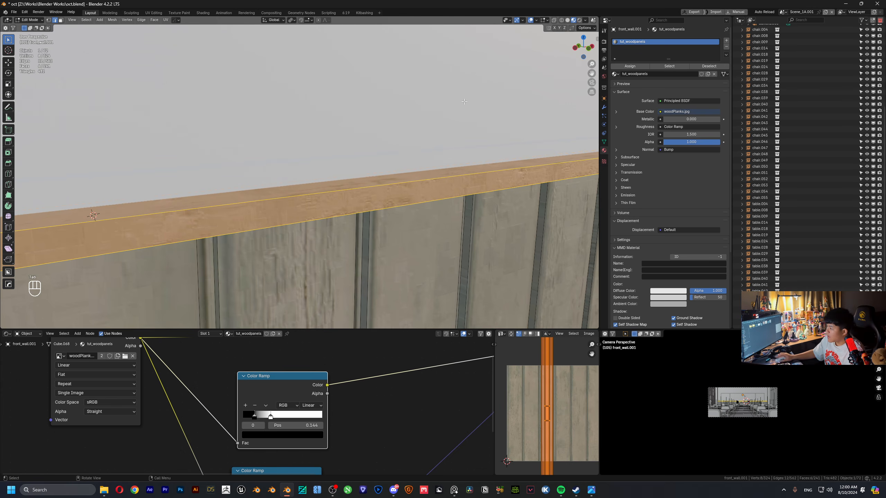
- Leave Edit Mode and return the viewport to solid shading with the whole classroom in view
scroll(464, 102, "down", 5)
key("Tab")
middle_click_drag(418, 154, 353, 176)
scroll(383, 180, "down", 5)
scroll(353, 176, "down", 4)
scroll(368, 178, "up", 6)
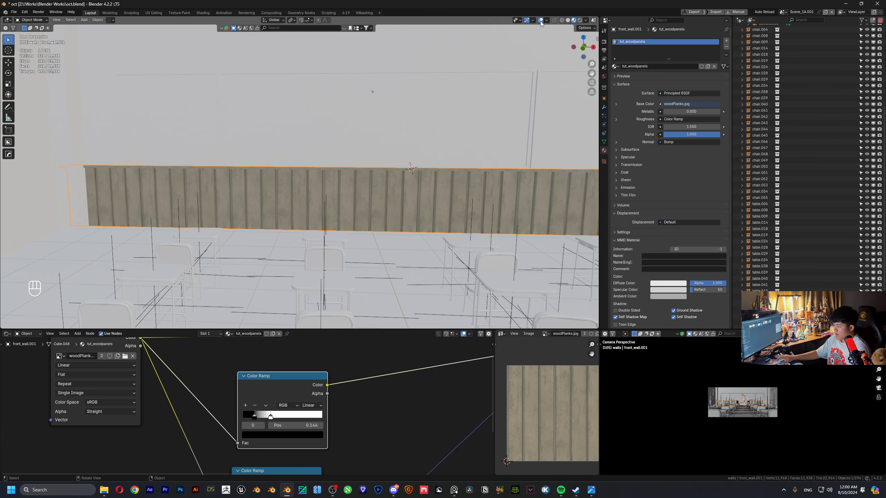
left_click(567, 20)
scroll(371, 146, "down", 4)
mouse_move(372, 147)
middle_mouse_down("shift")
mouse_move(276, 130)
mouse_move(378, 121)
mouse_move(454, 148)
mouse_move(391, 142)
middle_mouse_up("shift")
scroll(276, 131, "down", 3)
- Hide the windows_glass object of the walls collection in the viewport
left_click(396, 122)
key("h")
scroll(386, 138, "down", 3)
scroll(401, 148, "up", 5)
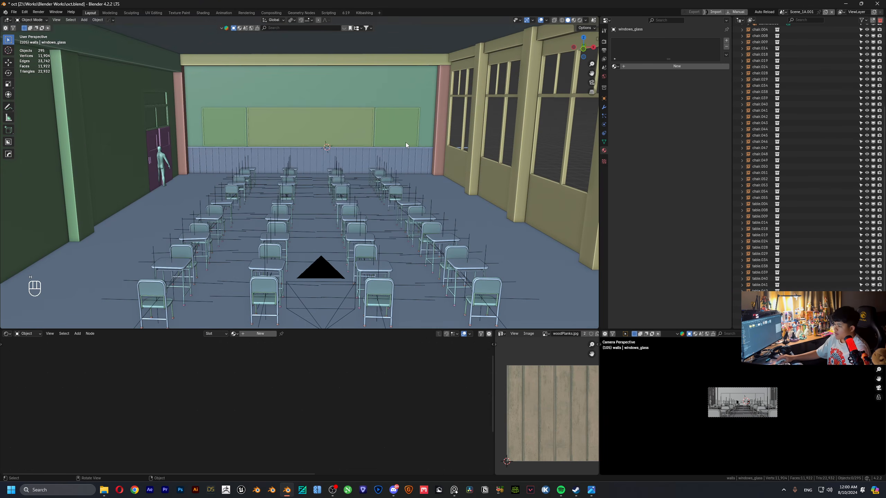
key("alt+h")
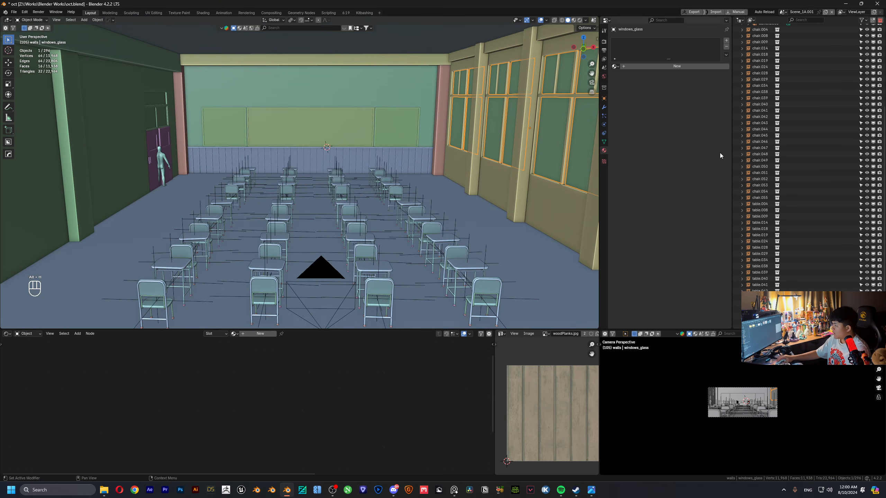
scroll(818, 108, "up", 10)
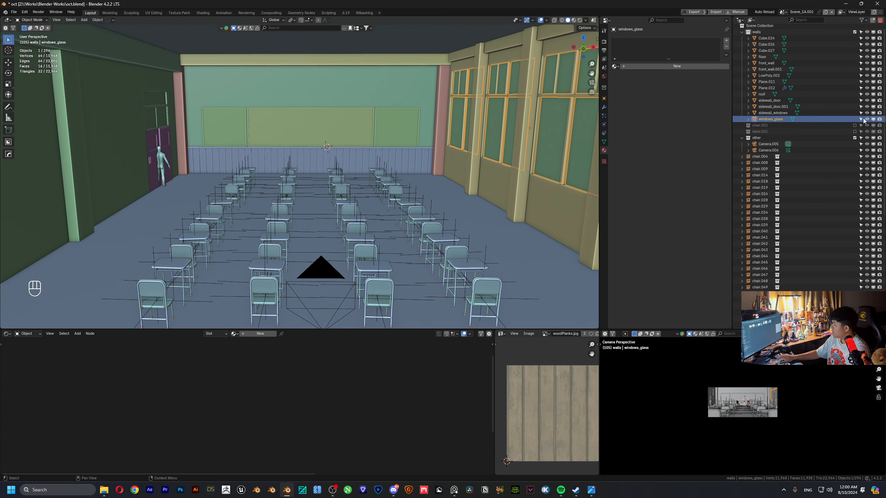
left_click(867, 119)
- Move all chair and table instances, starting with chair.004, into a new collection named chair+table and collapse it in the outliner
left_click(768, 156)
scroll(768, 156, "down", 10)
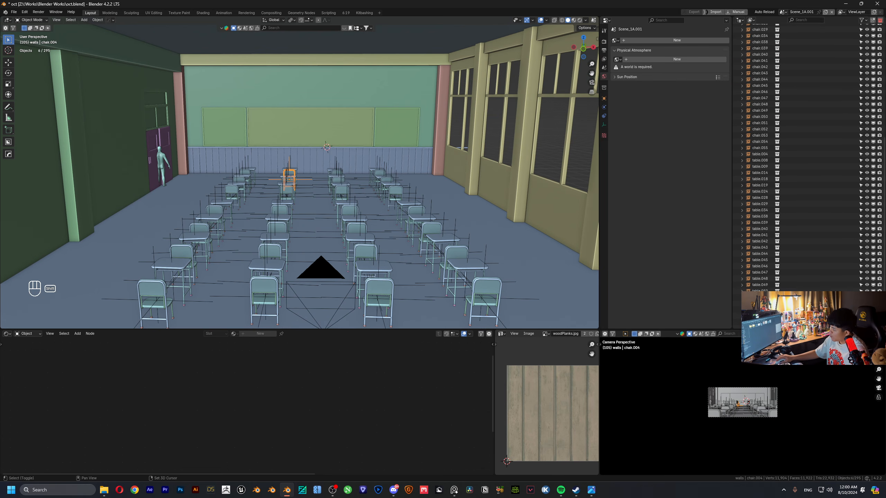
left_click(760, 323, "shift")
key("m")
left_click(373, 259)
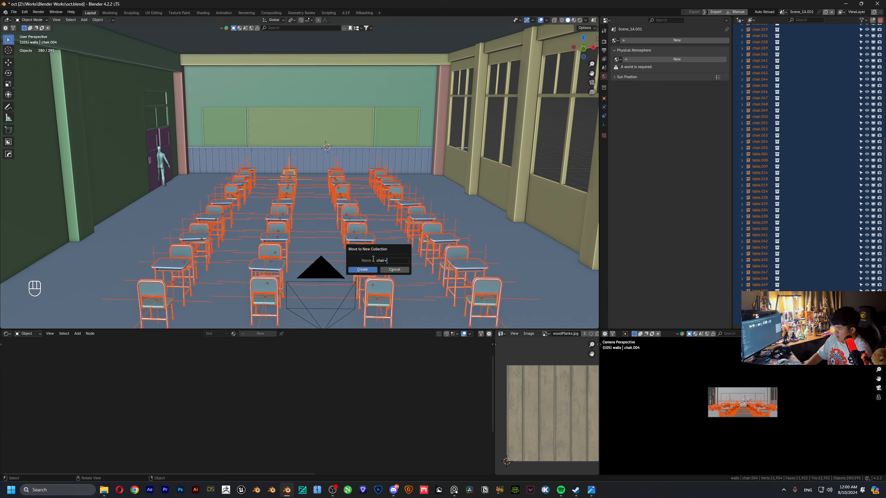
key("Return")
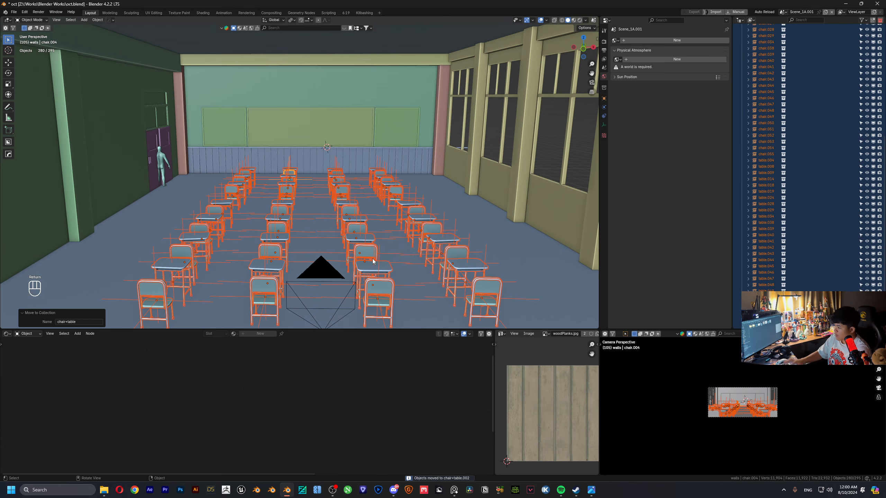
scroll(810, 144, "up", 12)
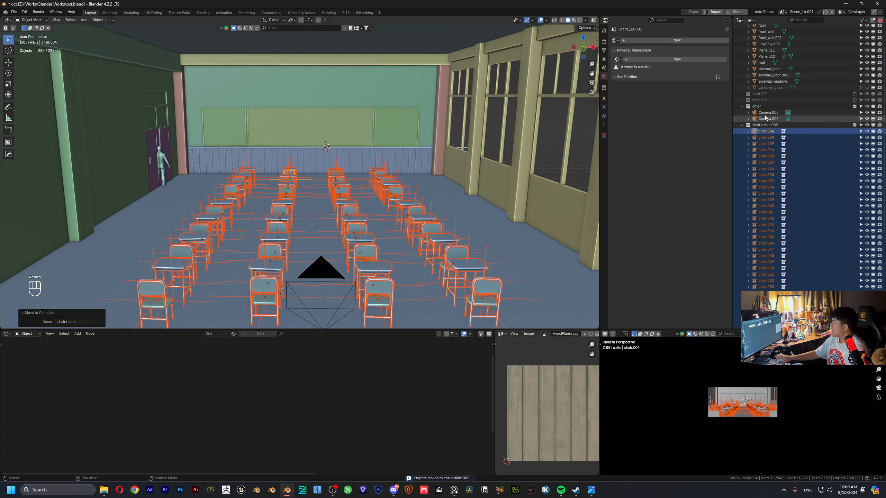
left_click(742, 129)
- Select the roof object's face in Edit Mode and extrude it upward by about 0.17 m to give the roof thickness
scroll(363, 159, "down", 10)
scroll(352, 170, "up", 5)
mouse_move(364, 160)
middle_mouse_down()
mouse_move(352, 170)
mouse_move(370, 171)
middle_mouse_up()
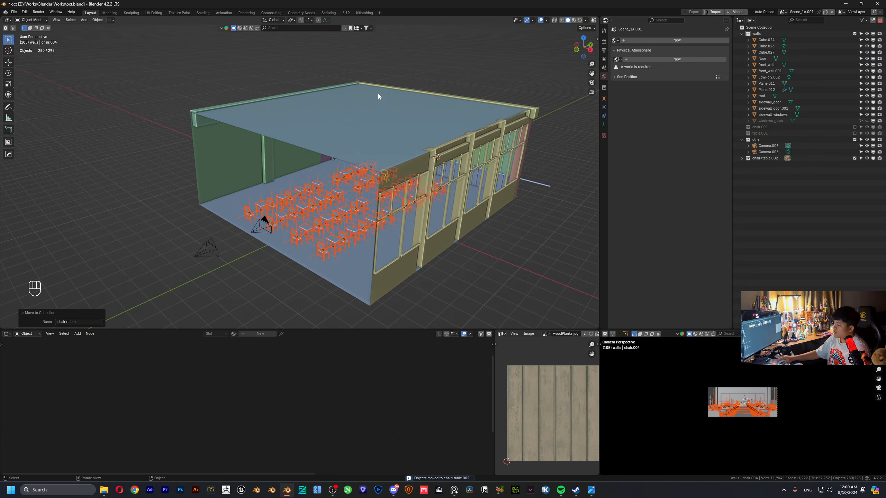
middle_click_drag(377, 94, 383, 119)
left_click(383, 147)
key("Tab")
left_click(364, 137)
left_click_drag(317, 116, 362, 155)
left_click(344, 133)
middle_click_drag(344, 133, 370, 181)
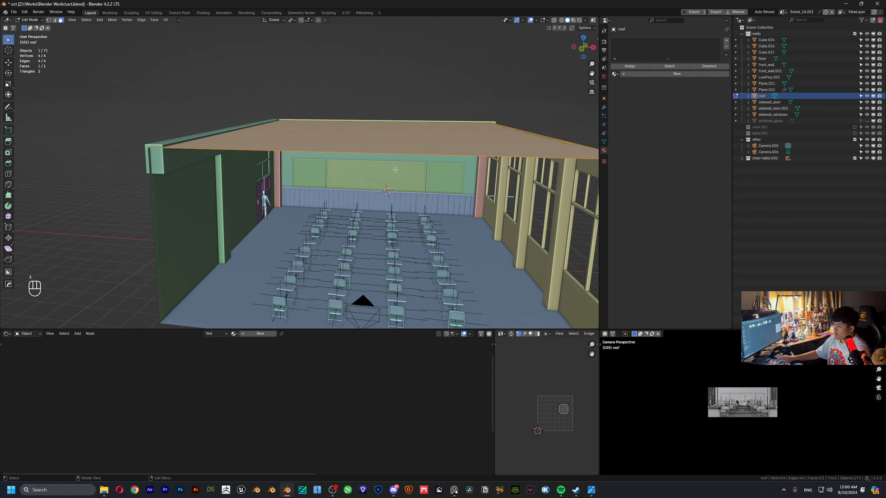
key("e")
left_click(381, 213)
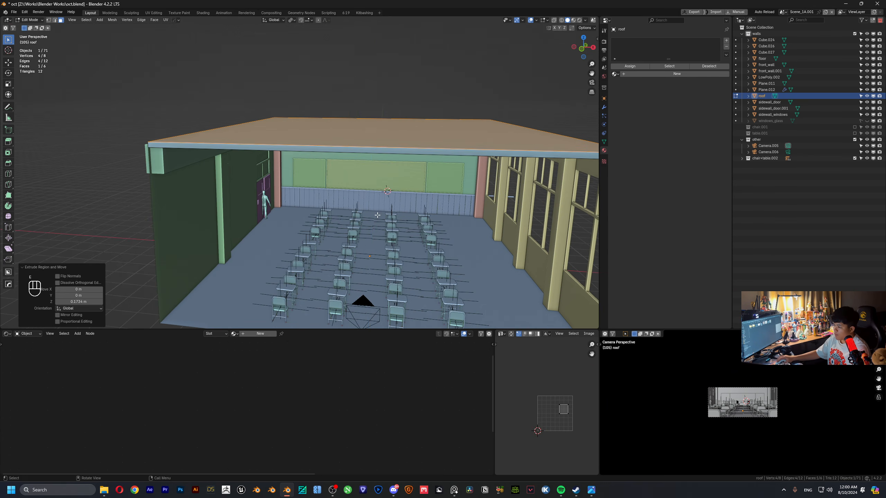
- Open the roof, floor and sidewall_door objects together in Edit Mode
scroll(281, 201, "down", 5)
key("Tab")
left_click_drag(280, 199, 296, 213)
key("Tab")
- Select the outer faces of the door side wall and extrude them outward along X by about 0.48 m, leaving Edit Mode
middle_click_drag(300, 211, 352, 160)
scroll(336, 190, "up", 3)
left_click_drag(352, 157, 371, 209)
left_click_drag(213, 149, 240, 188, "shift")
middle_click_drag(240, 188, 250, 160)
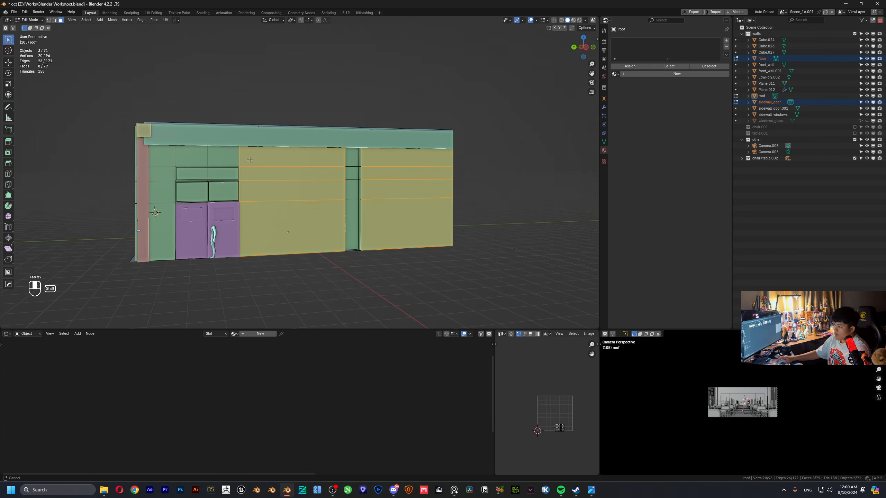
left_click_drag(186, 155, 165, 225, "shift")
middle_click_drag(199, 186, 157, 213)
scroll(195, 209, "down", 4)
middle_click_drag(286, 206, 249, 201)
scroll(250, 202, "up", 4)
scroll(250, 202, "down", 2)
key("e")
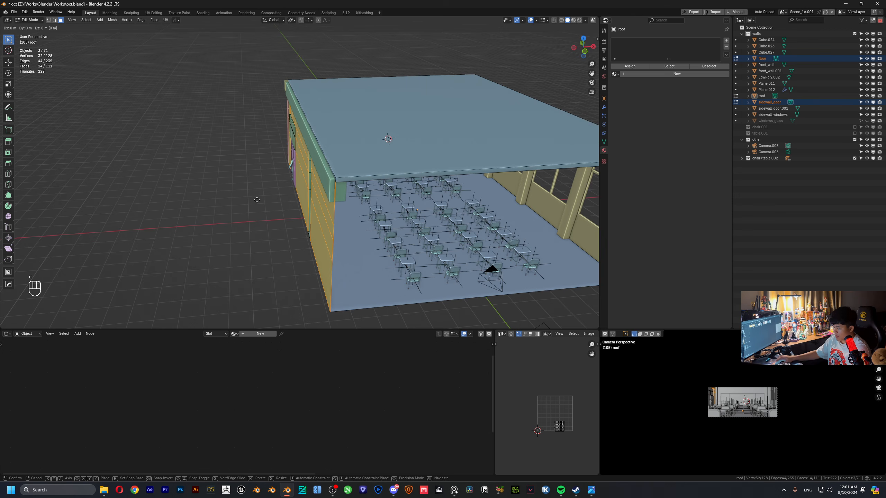
key("x")
left_click(174, 204)
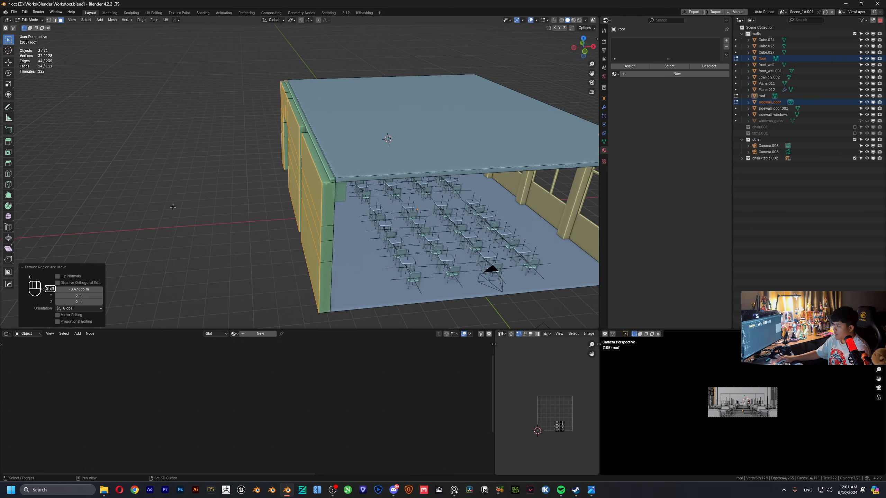
scroll(331, 171, "down", 4)
middle_click_drag(330, 171, 300, 169)
key("Tab")
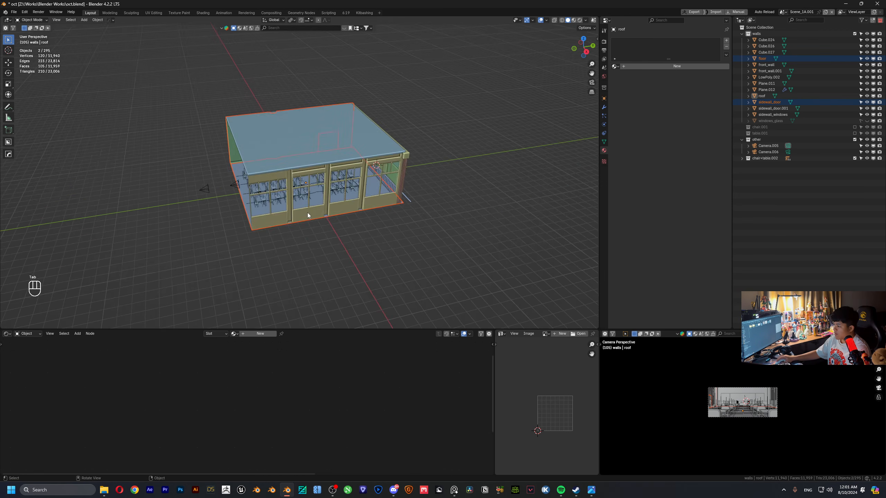
- Extrude the outer upper and lower panel faces and the end column faces of sidewall_windows outward to thicken the window wall
left_click(307, 212)
key("Tab")
scroll(279, 196, "up", 3)
left_click(219, 195, "shift")
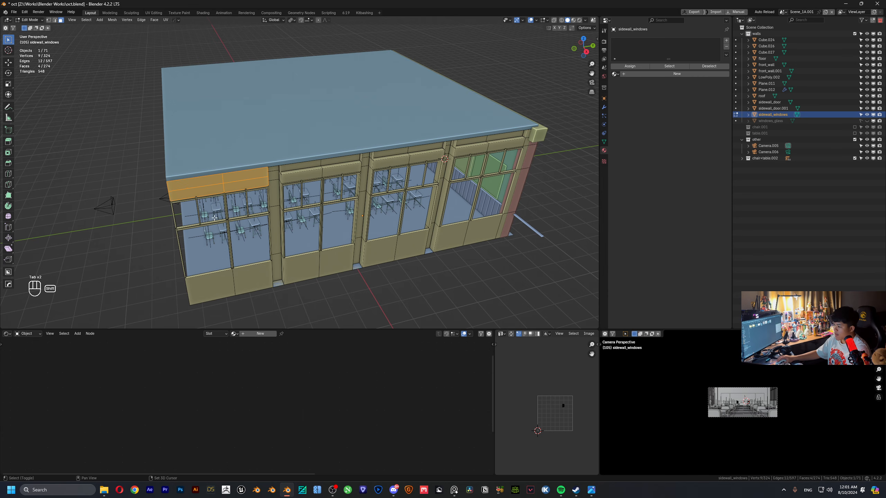
left_click(243, 277, "shift")
left_click(325, 262, "shift")
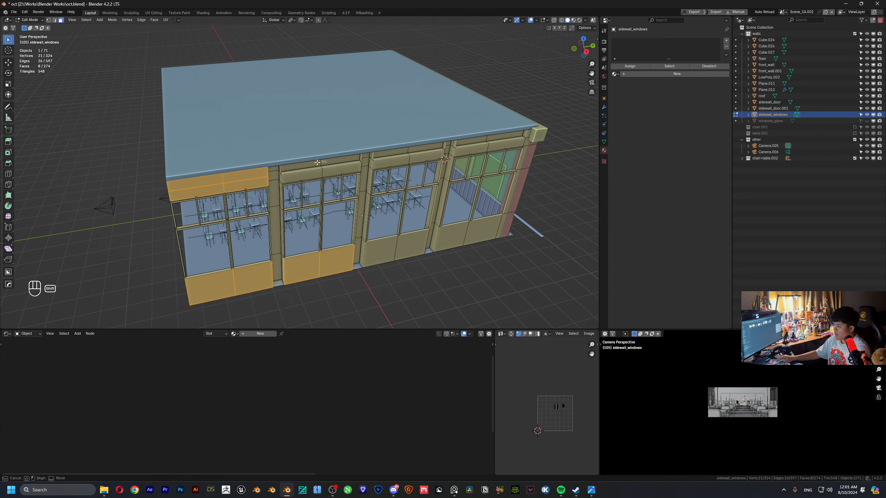
left_click_drag(327, 162, 317, 163, "shift")
middle_click_drag(317, 163, 311, 150)
scroll(310, 151, "up", 1)
middle_click_drag(433, 164, 322, 157, "shift")
left_click_drag(322, 157, 314, 156, "shift")
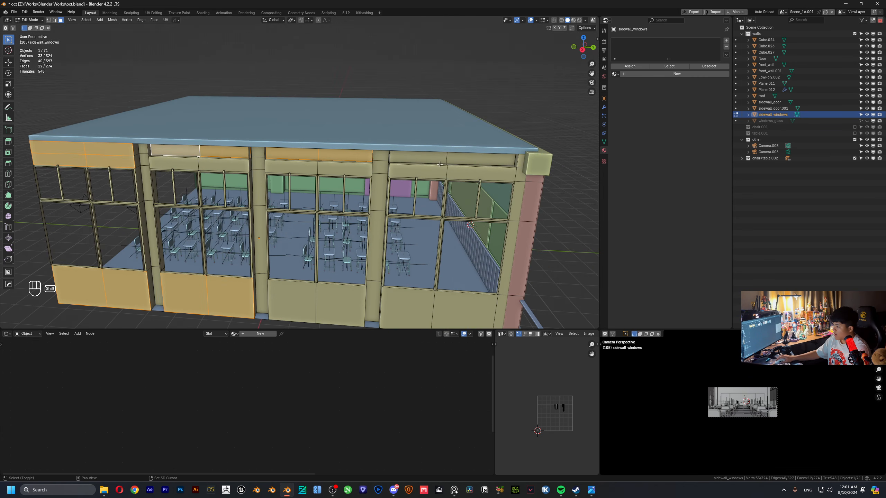
left_click(440, 164, "shift")
left_click_drag(424, 306, 416, 308, "shift")
middle_click_drag(466, 296, 354, 260, "shift")
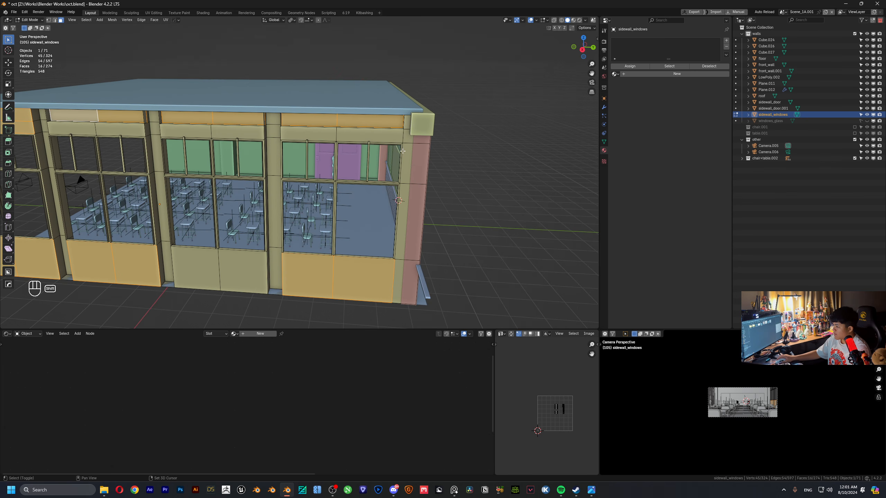
left_click_drag(425, 320, 425, 319, "shift")
scroll(396, 282, "up", 2)
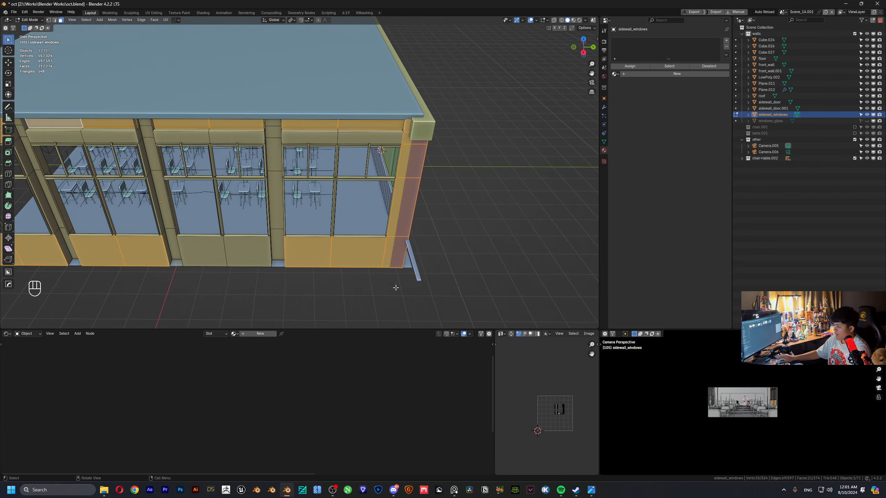
scroll(395, 283, "up", 2)
middle_click_drag(291, 282, 326, 286)
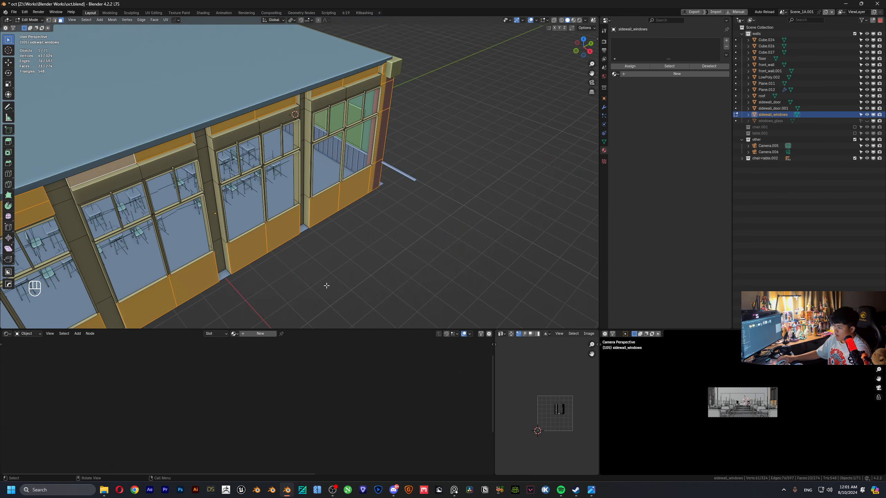
key("e")
left_click(333, 293)
key("Tab")
- Reveal all hidden objects in the viewport
scroll(221, 195, "down", 3)
middle_click_drag(222, 194, 356, 182)
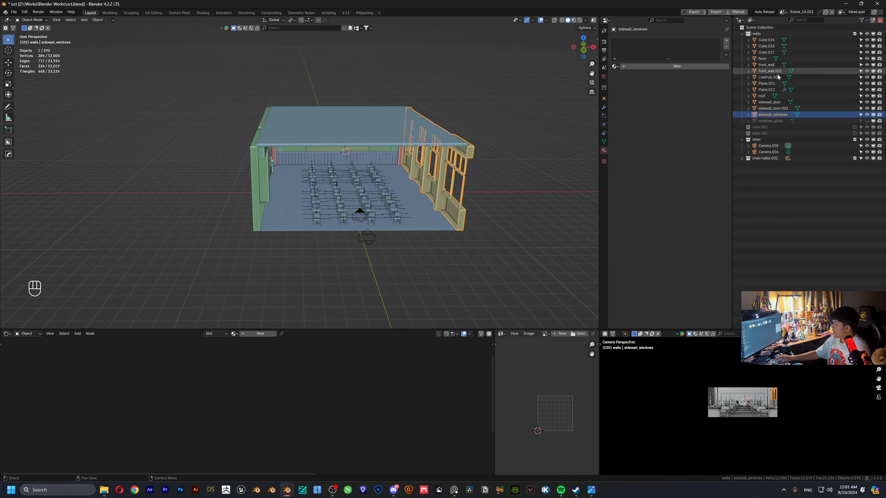
left_click(388, 124)
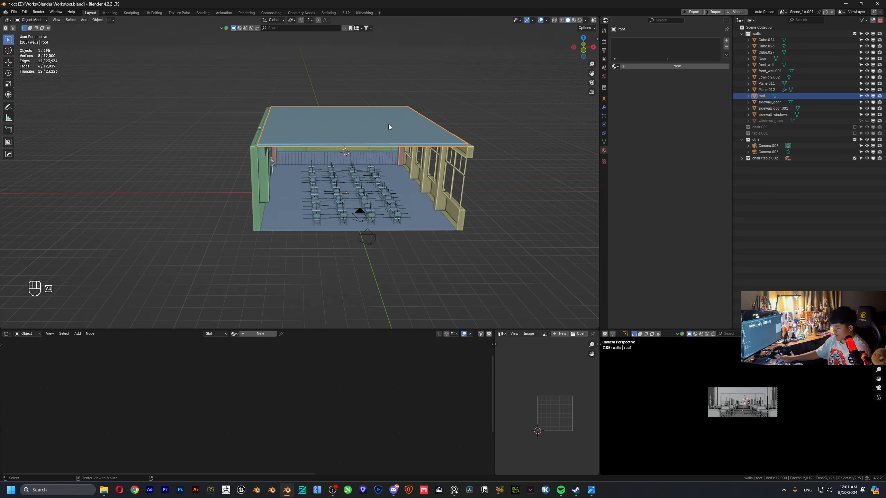
key("alt+h")
- Move the protruding end face of front_wall.001 along X by about -1.37 m so the trim ends within the window wall
middle_click_drag(406, 141, 337, 141)
scroll(436, 182, "up", 3)
middle_click_drag(524, 210, 420, 201, "shift")
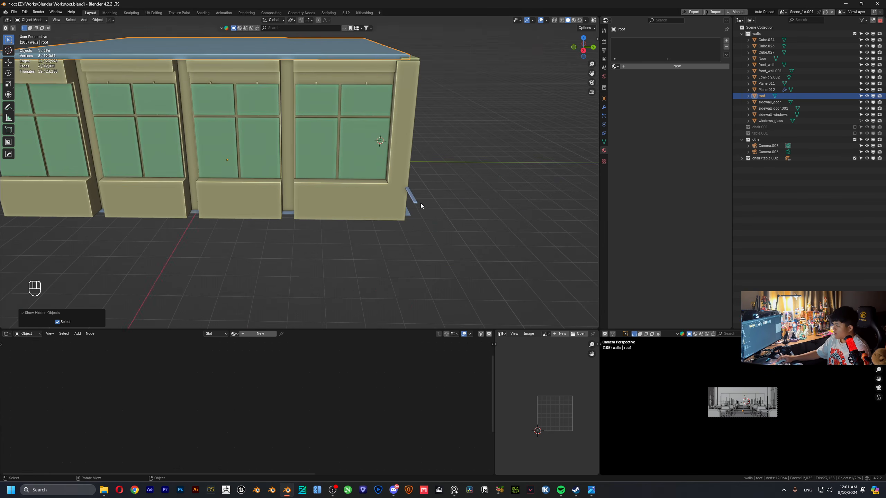
left_click(415, 202)
key("Tab")
scroll(464, 210, "up", 2)
scroll(404, 220, "up", 2)
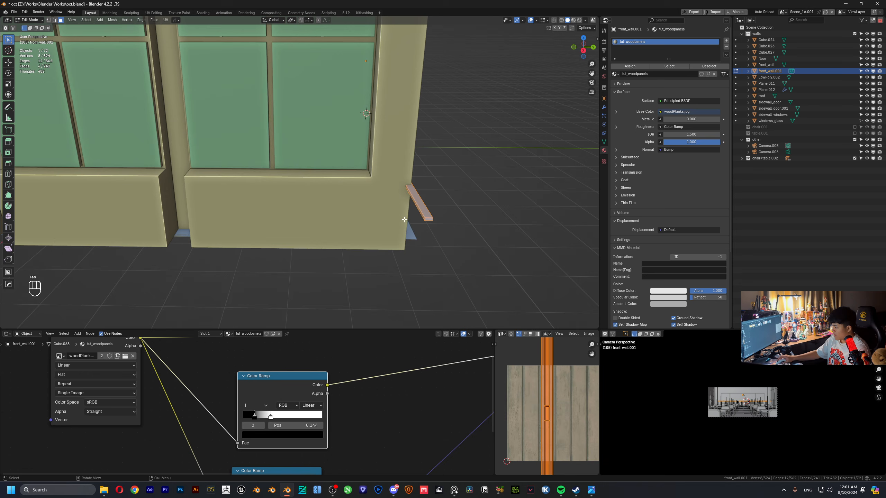
left_click(430, 220)
key("g")
key("x")
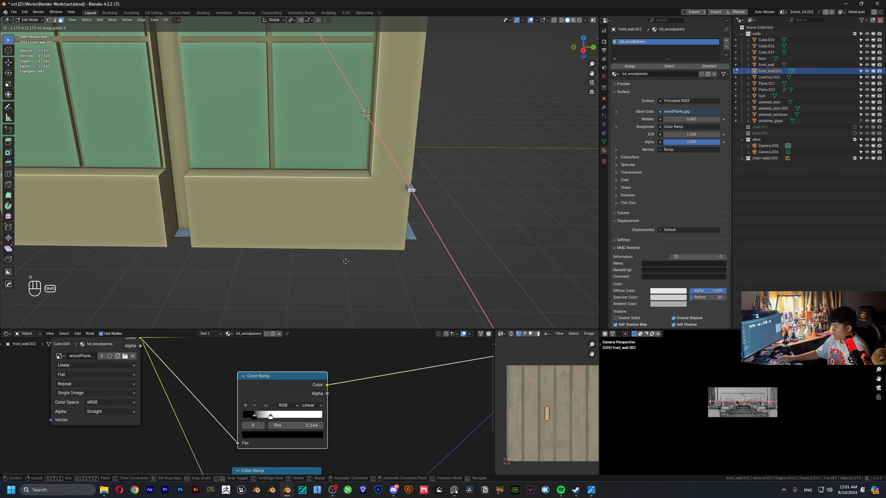
left_click(344, 230)
scroll(318, 196, "down", 4)
middle_click_drag(319, 196, 352, 223)
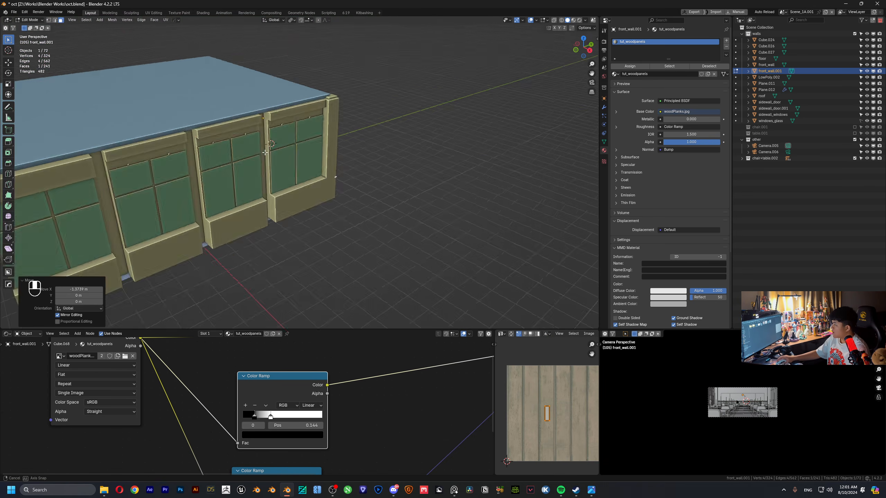
key("Tab")
- Delete Camera.006 from the other collection and check the contents of the chair+table collection
middle_click_drag(209, 145, 302, 159)
scroll(301, 159, "down", 2)
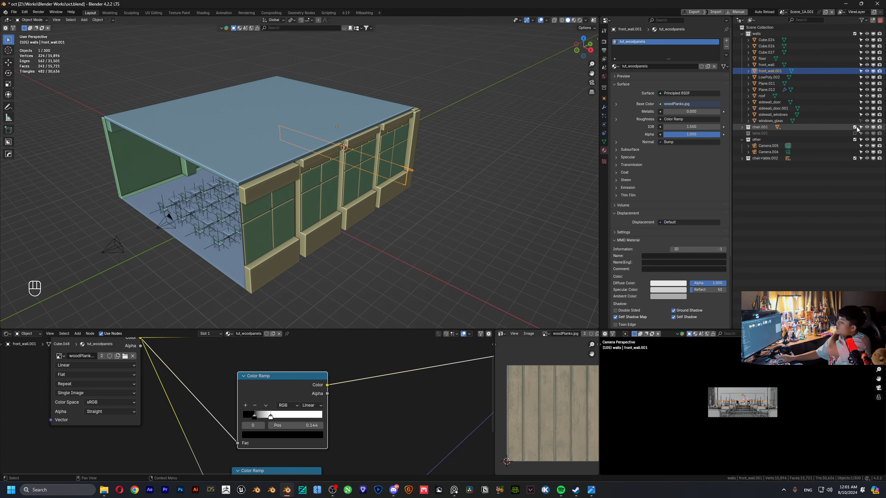
left_click_drag(854, 133, 854, 127)
left_click(769, 152)
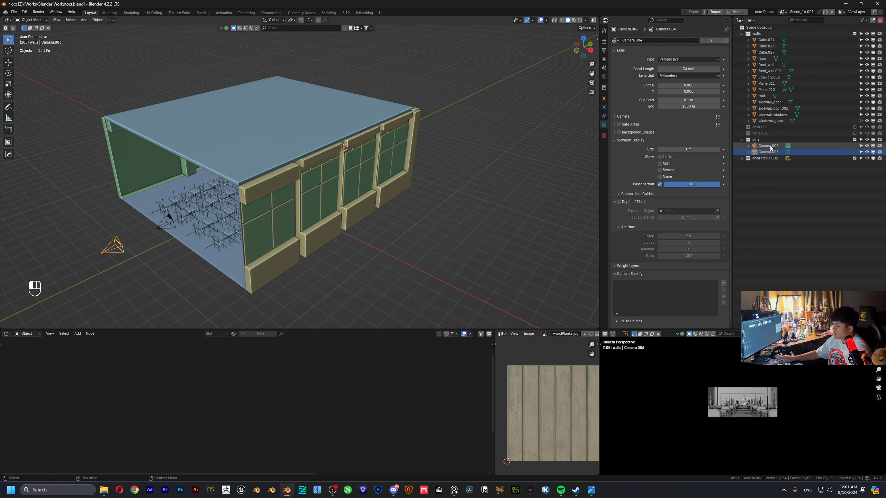
key("x")
left_click(773, 153)
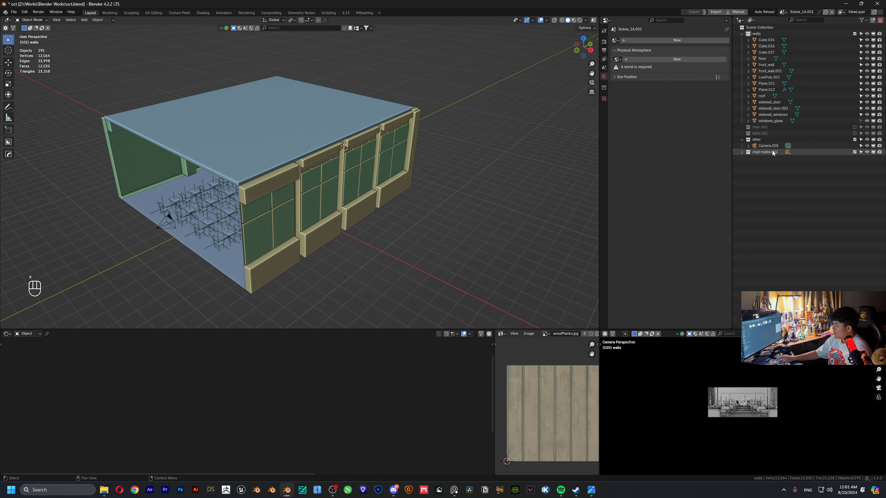
left_click(742, 153)
scroll(798, 235, "down", 10)
scroll(759, 279, "up", 10)
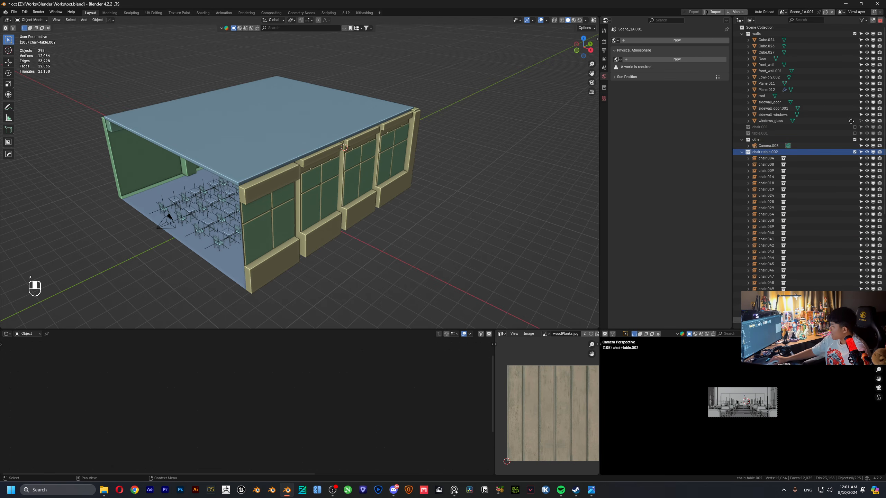
left_click(742, 153)
- Duplicate the floor's open rear edge in place and separate the copy into its own object
scroll(395, 224, "down", 4)
middle_click_drag(319, 229, 411, 196)
scroll(346, 234, "up", 4)
left_click(423, 260)
key("Tab")
scroll(422, 260, "up", 3)
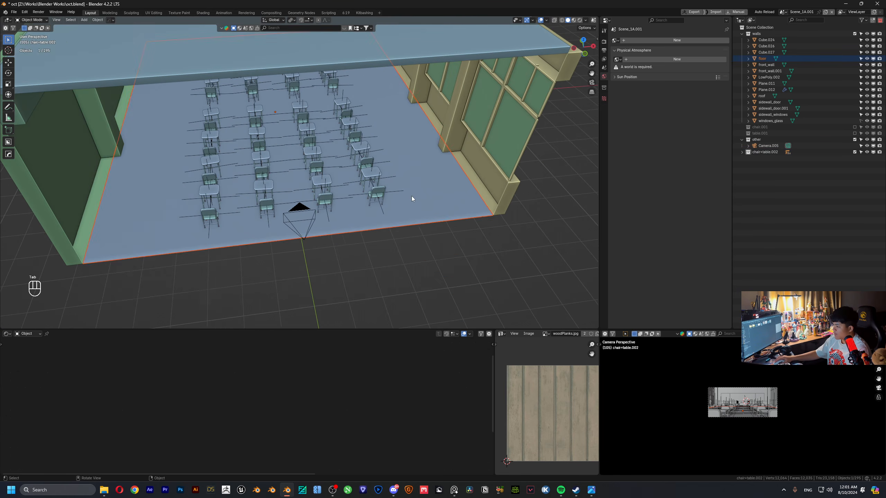
left_click(411, 196)
key("Tab")
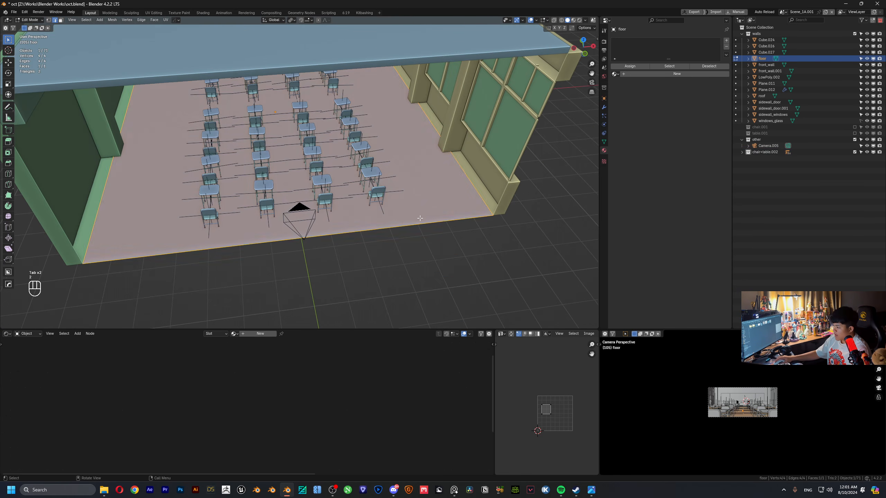
left_click(420, 219)
key("shift+s")
key("shift+d")
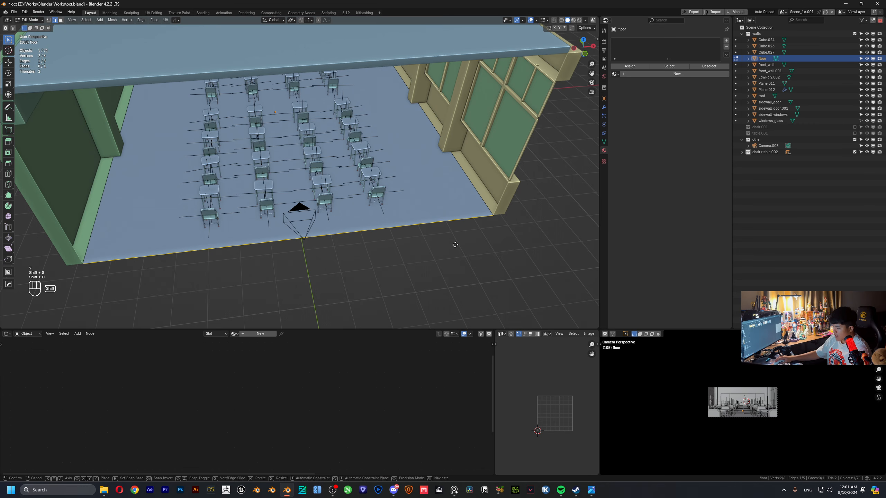
left_click(455, 245)
left_click(455, 245)
key("Tab")
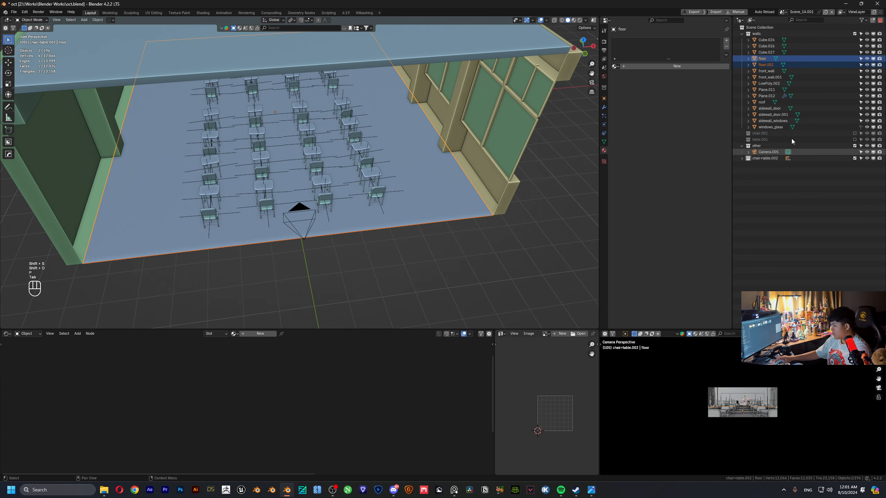
- Extrude the separated floor.001 edge upward to roof height to form a back wall
left_click(771, 66)
scroll(466, 212, "down", 4)
middle_click_drag(466, 212, 419, 205)
key("Tab")
key("e")
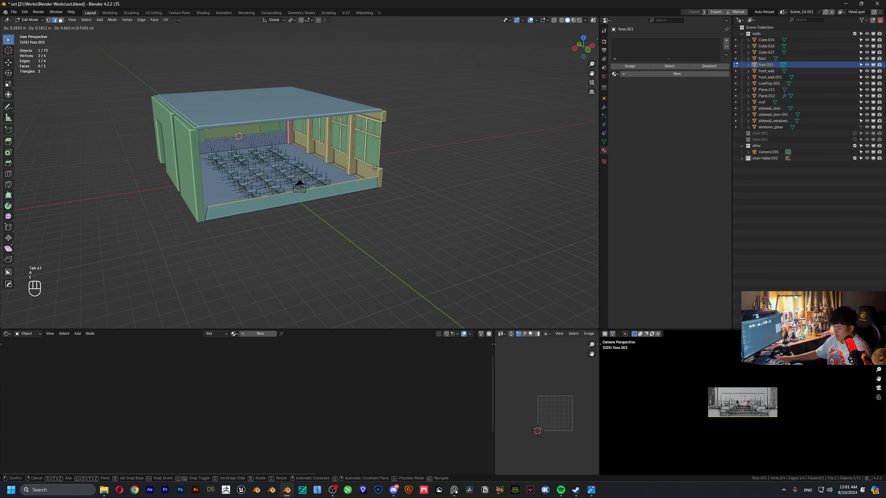
left_click(370, 130)
- Scale the back wall along X by about 1.05 and extrude it outward to give it thickness
middle_click_drag(369, 131, 330, 184)
key("a")
key("a")
key("s")
key("x")
left_click(415, 152)
key("e")
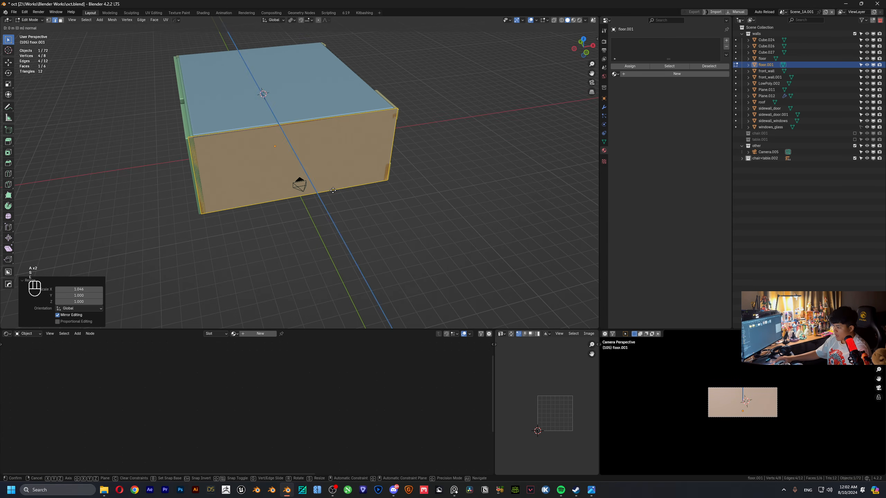
left_click(333, 190)
key("Tab")
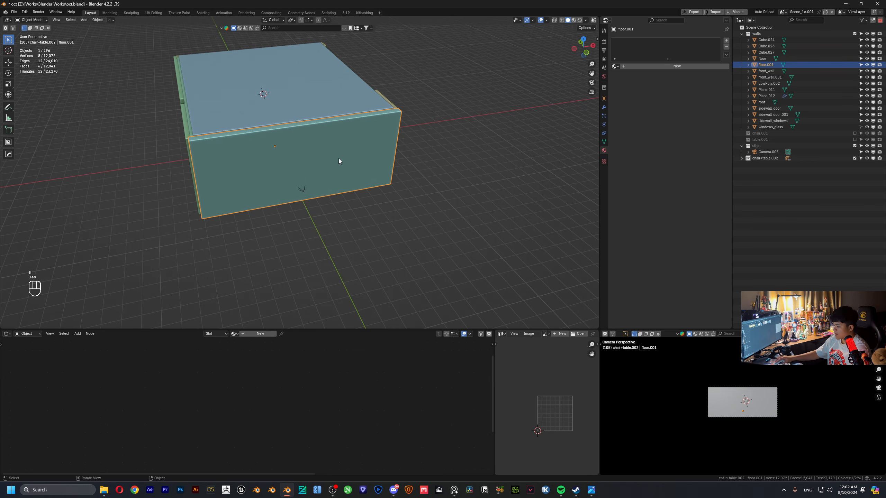
- Rename the new wall object back_wall and hide it in the viewport
key("F2")
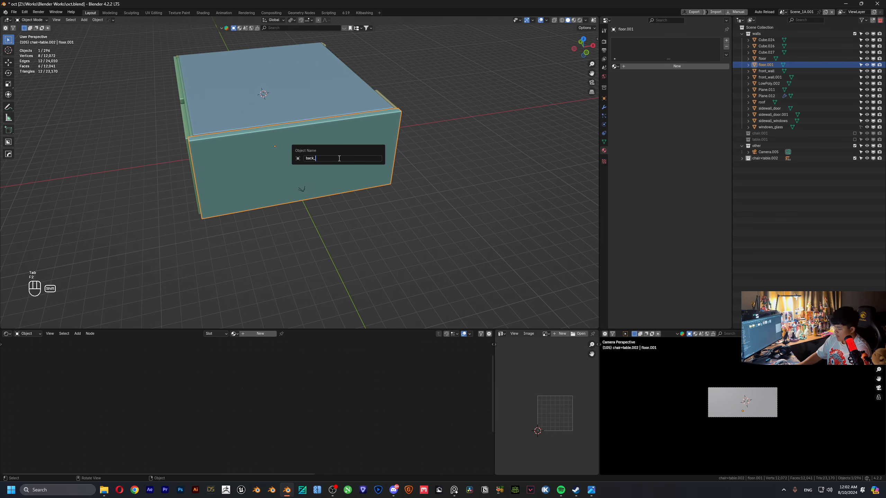
type("back_wall")
key("Return")
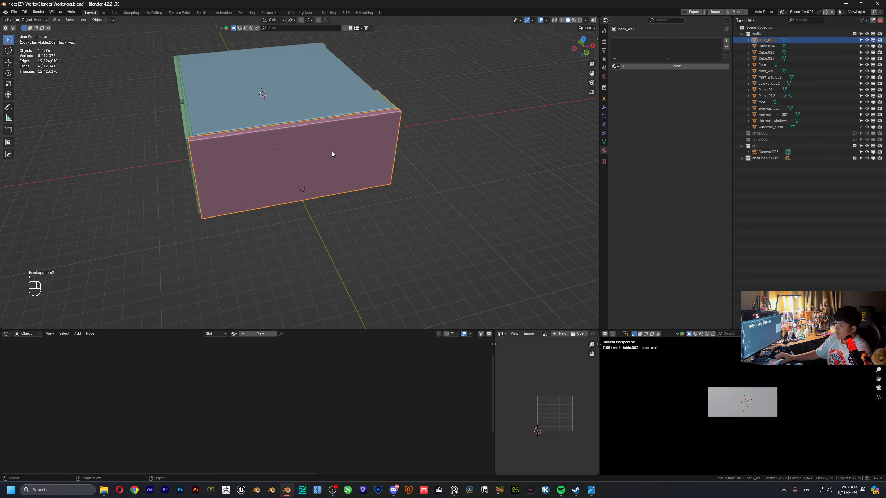
key("h")
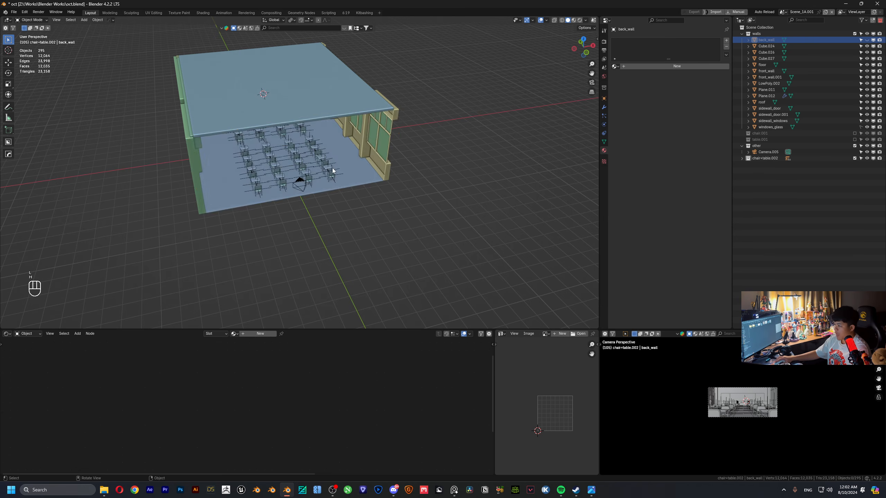
- Hide the windows_glass object of the walls collection from the viewport again
middle_click_drag(332, 168, 356, 162)
scroll(323, 199, "up", 4)
scroll(357, 162, "up", 3)
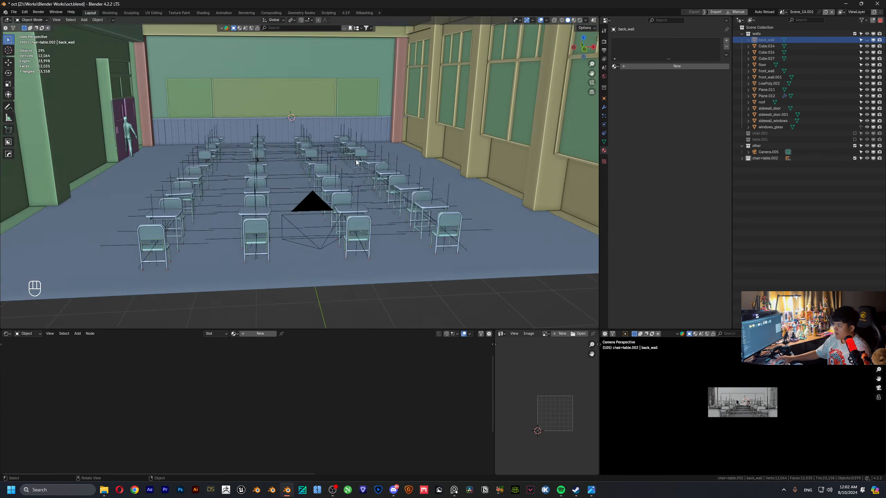
middle_click_drag(436, 143, 502, 161, "shift")
left_click(374, 161)
left_click(454, 151)
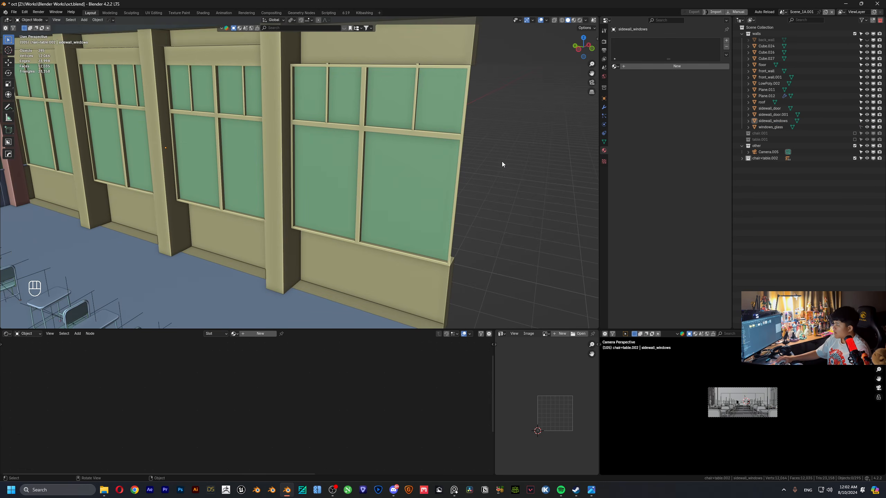
left_click(868, 128)
- Show the classroom in rendered shading through the scene camera with viewport overlays turned off
scroll(431, 137, "down", 5)
middle_click_drag(432, 138, 361, 131)
scroll(374, 131, "up", 3)
left_click(579, 20)
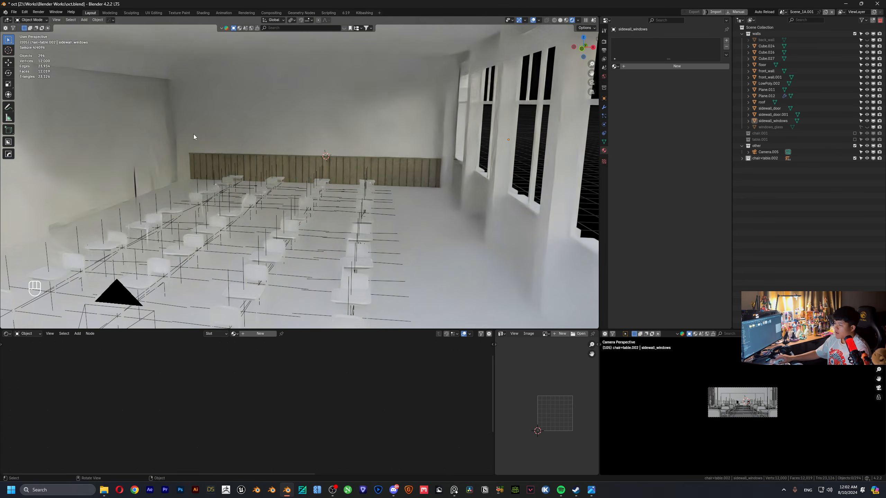
left_click(592, 83)
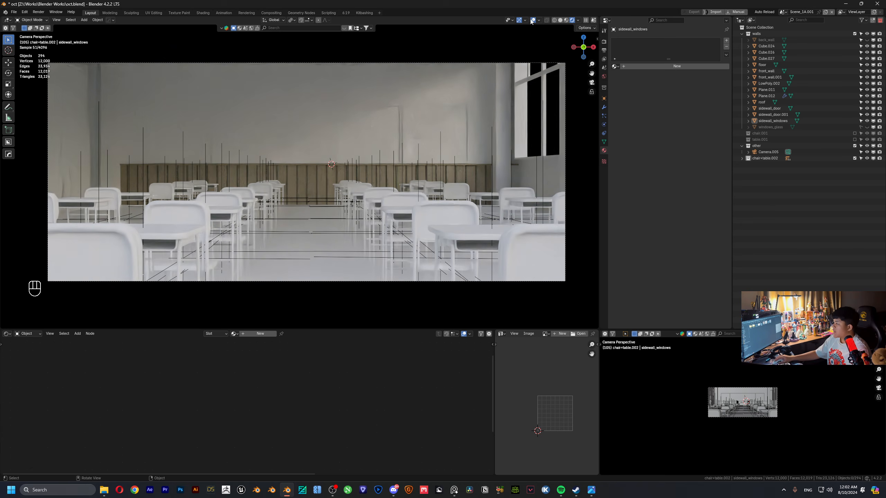
left_click(532, 20)
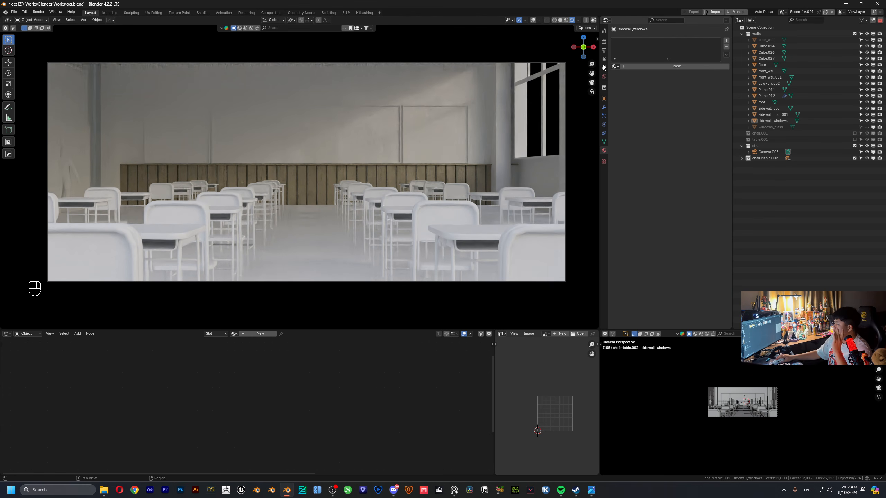
- Create a new world with a black background colour and light the rendered viewport with the scene world
left_click(604, 76)
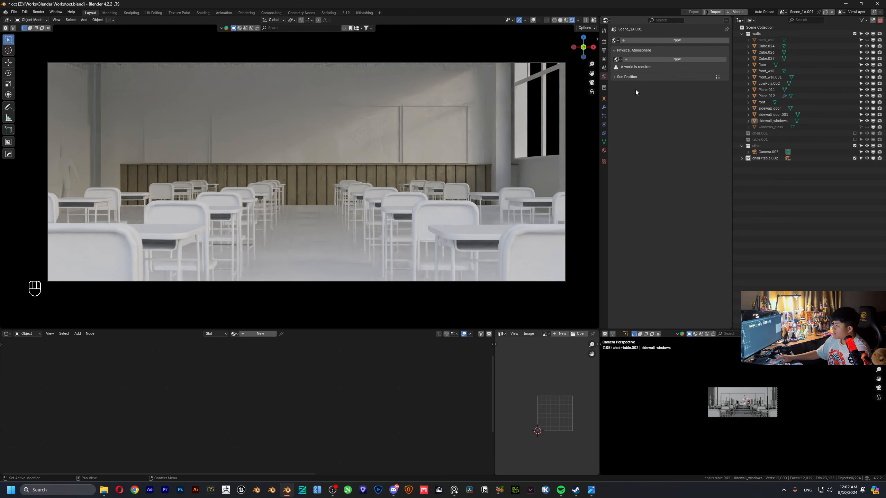
left_click(637, 40)
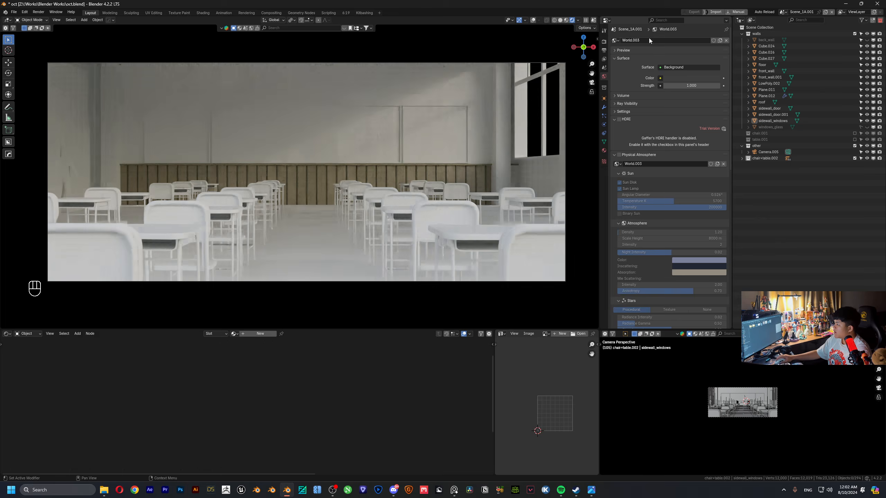
left_click(578, 20)
left_click(548, 75)
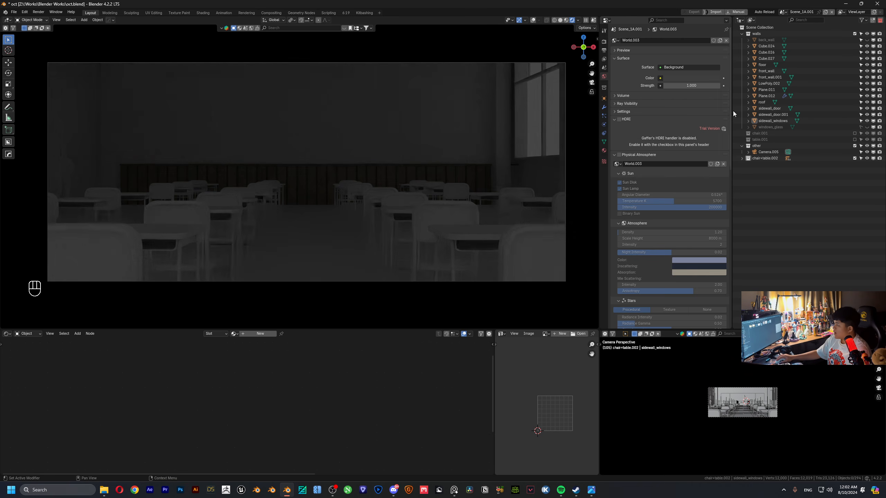
left_click(702, 77)
left_click_drag(726, 112, 767, 168)
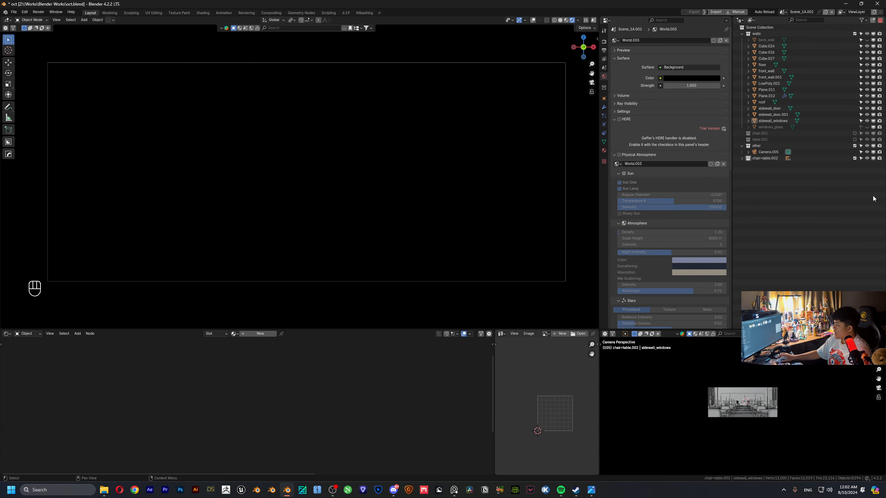
- Enable the HDRI handler for the world, filter its library by "sunset" and load the belfast_sunset HDRI
left_click(620, 119)
left_click(654, 167)
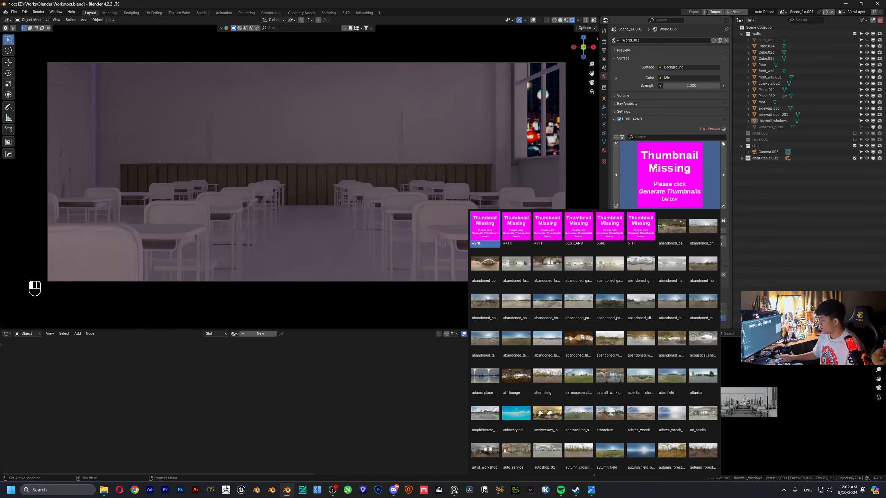
left_click(654, 137)
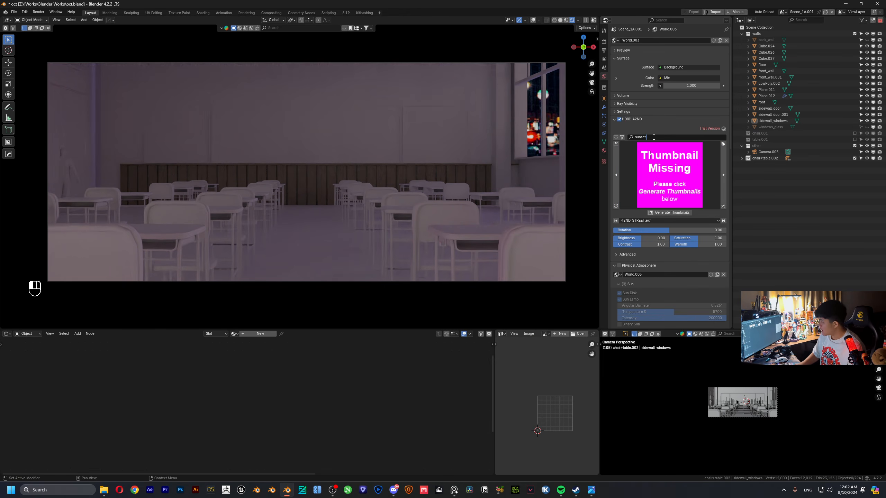
type("sunset")
key("Return")
left_click(683, 180)
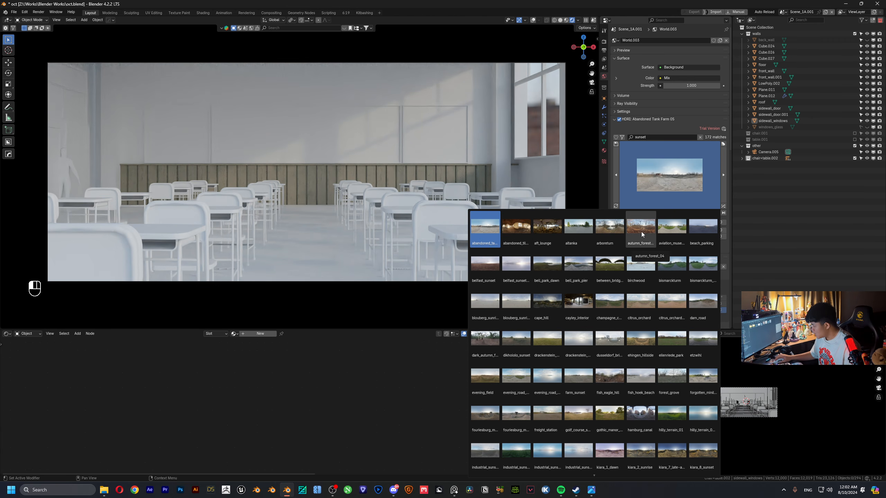
left_click(483, 276)
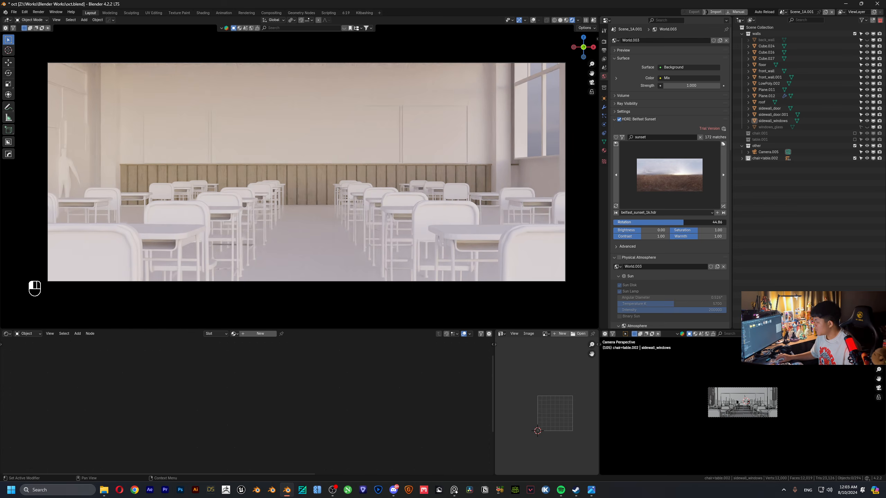
- Rotate the HDRI to 79.88 and show the hidden back_wall object in the viewport again
mouse_move(683, 223)
left_mouse_down()
mouse_move(713, 222)
mouse_move(669, 223)
left_mouse_up()
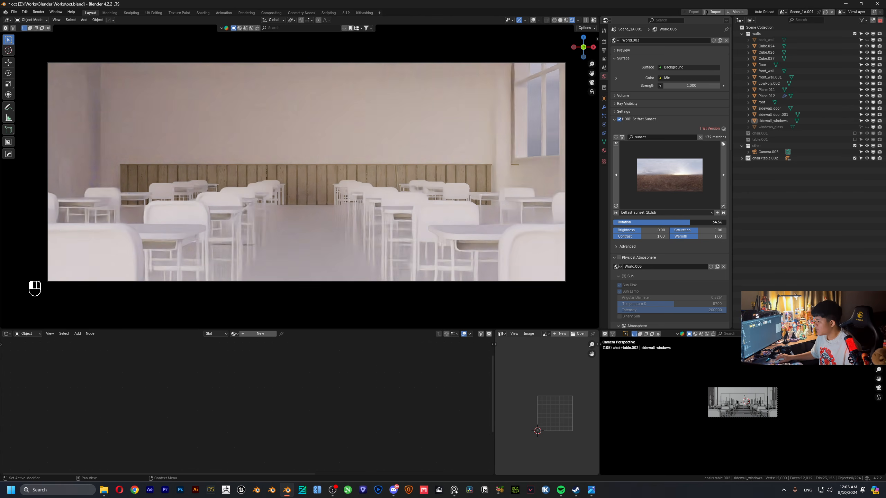
scroll(372, 192, "down", 3)
middle_click_drag(373, 187, 364, 191)
scroll(368, 192, "down", 8)
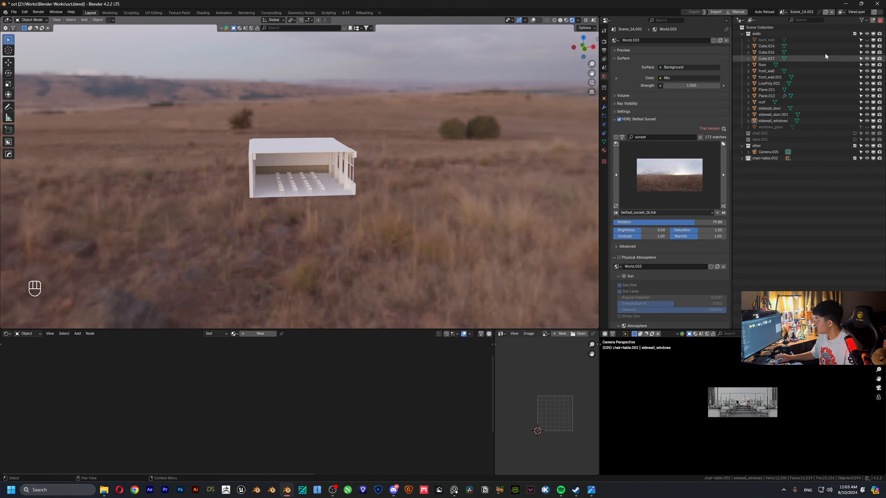
left_click(867, 40)
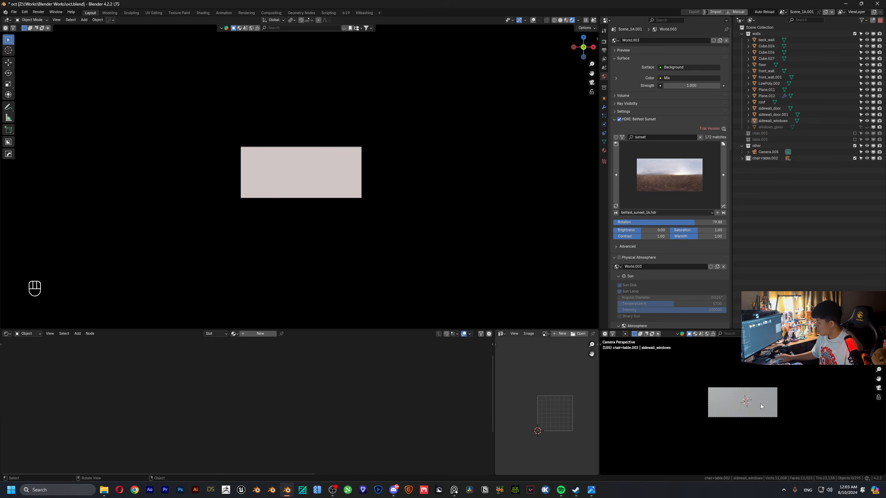
- Move the scene camera forward along Y until it sits inside the room in front of the back wall
middle_click_drag(761, 406, 744, 418)
left_click(747, 415)
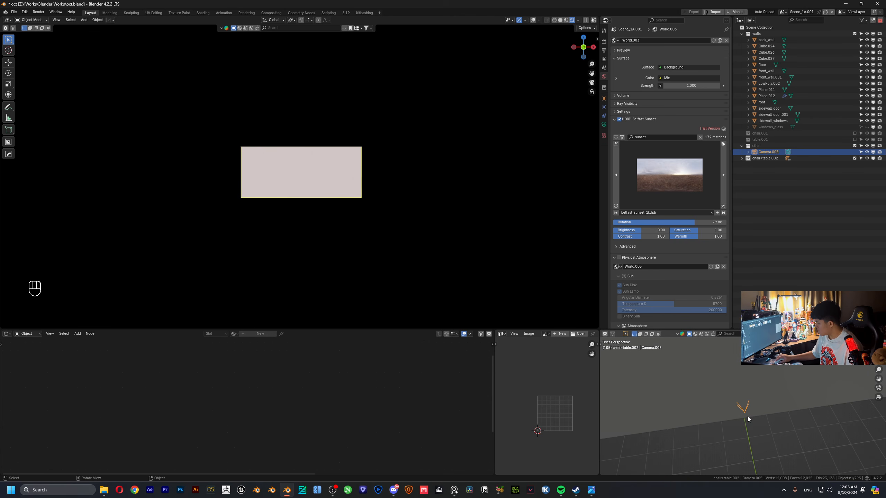
key("g")
key("y")
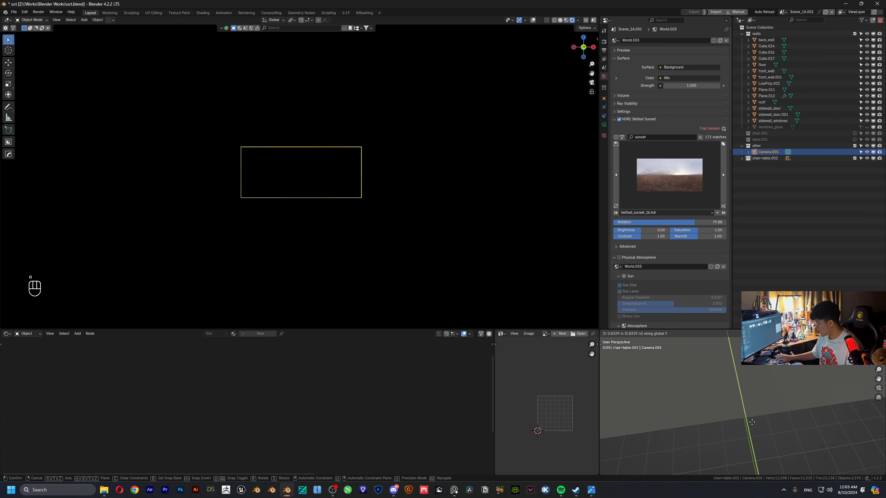
left_click(750, 415)
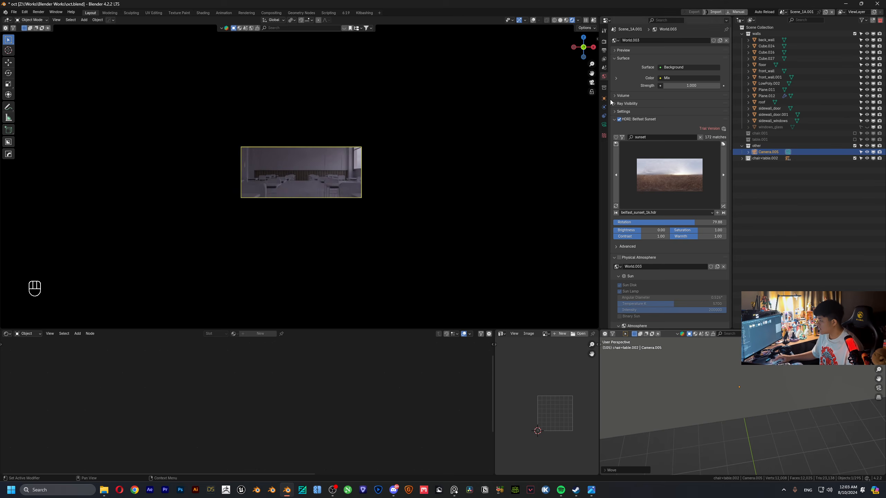
- Try a different HDRI brightness, undo it and set the HDRI rotation to 67.84
key("Home")
scroll(450, 157, "down", 4)
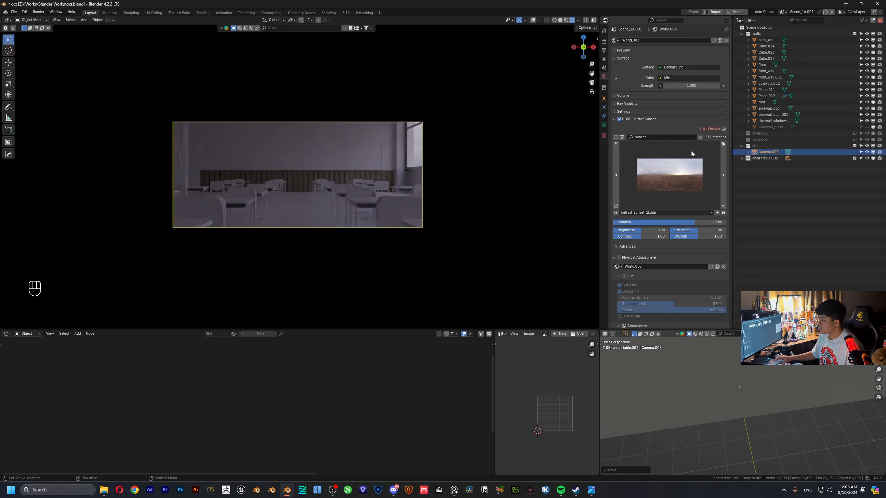
scroll(479, 160, "up", 2)
scroll(641, 181, "down", 4)
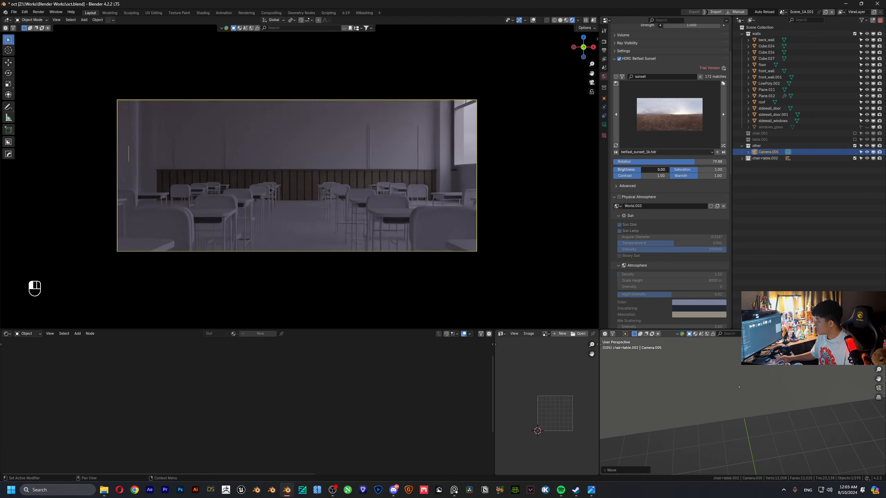
left_click_drag(642, 170, 658, 162)
key("ctrl+z")
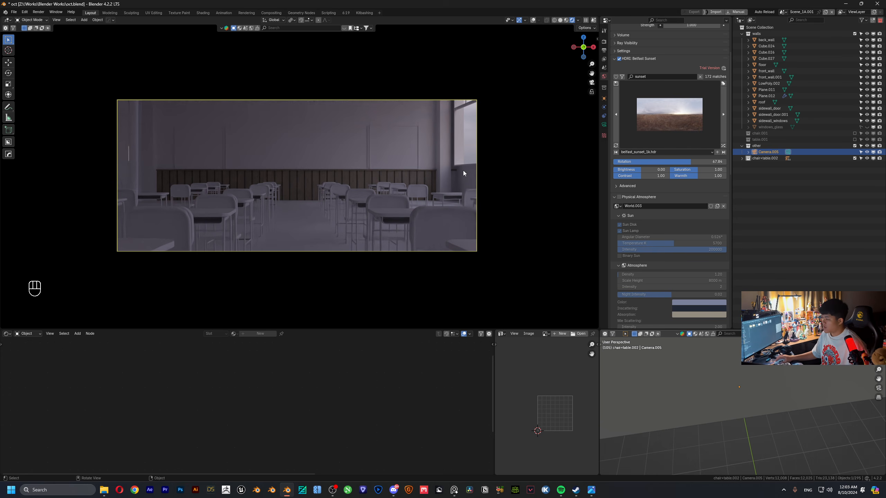
- Switch to Scene_1A and examine its HDRI settings and the sky backdrop outside the finished classroom
left_click(458, 140)
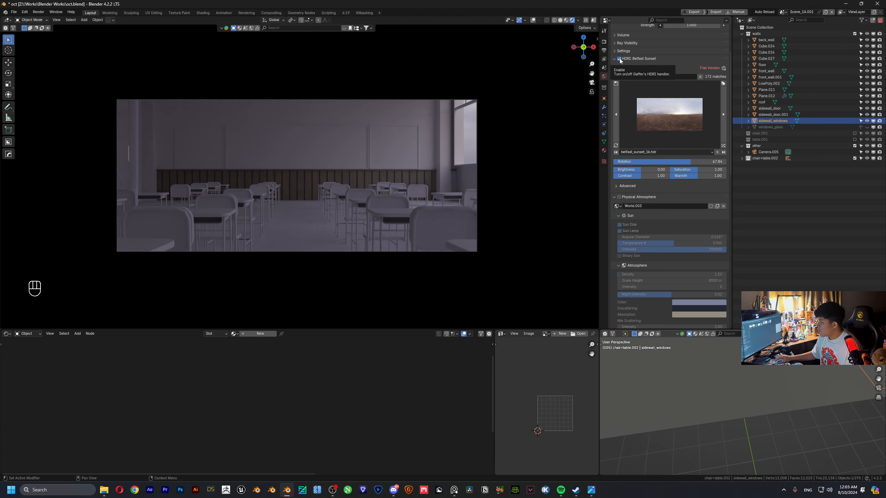
left_click(783, 13)
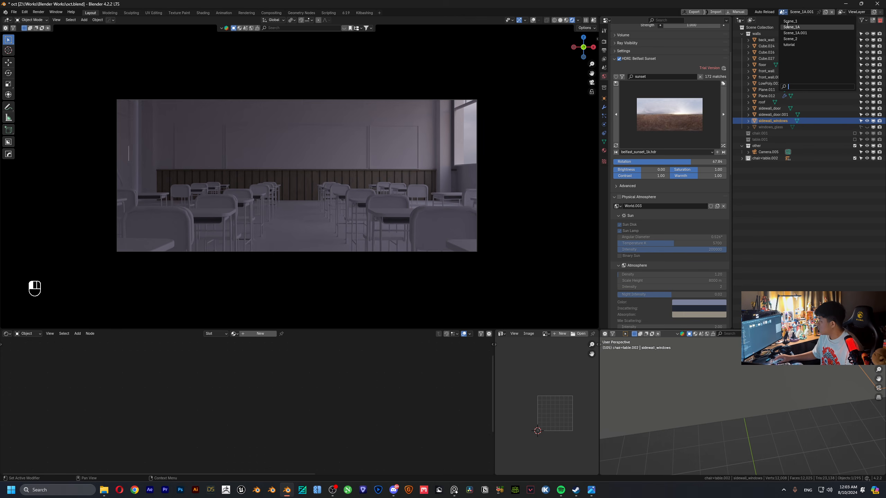
left_click(789, 27)
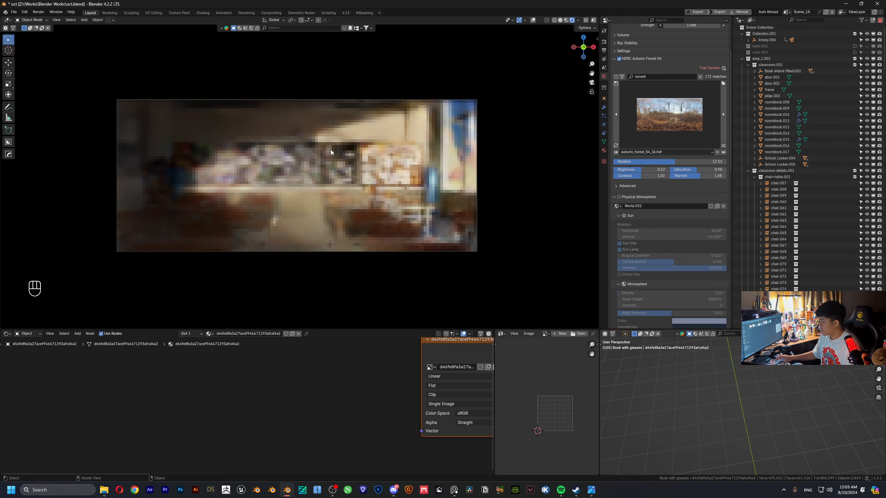
left_click(451, 144)
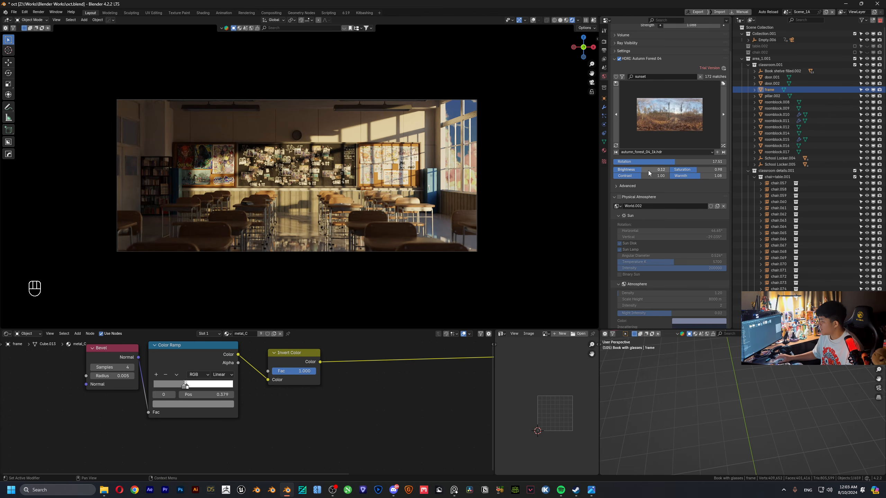
scroll(331, 175, "down", 5)
middle_click_drag(345, 173, 401, 160)
scroll(339, 168, "down", 12)
- Return to Scene_1A.001 and view the classroom through the scene camera
left_click(787, 12)
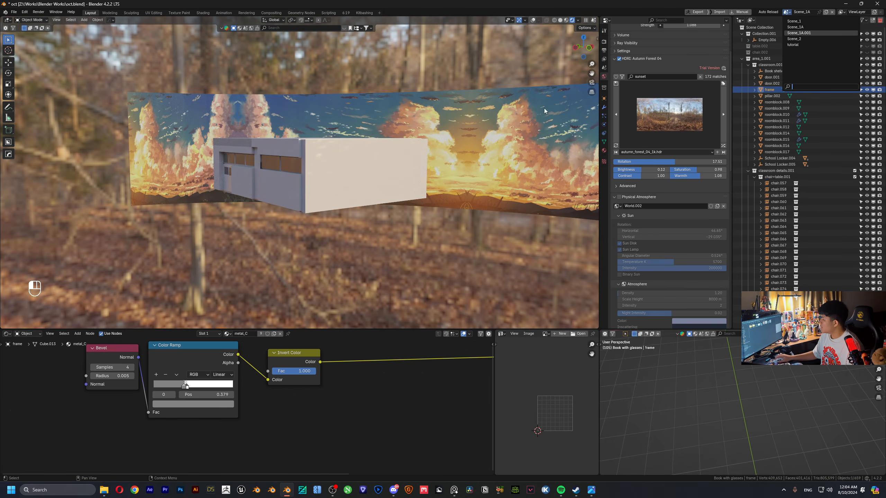
key("Return")
left_click(592, 83)
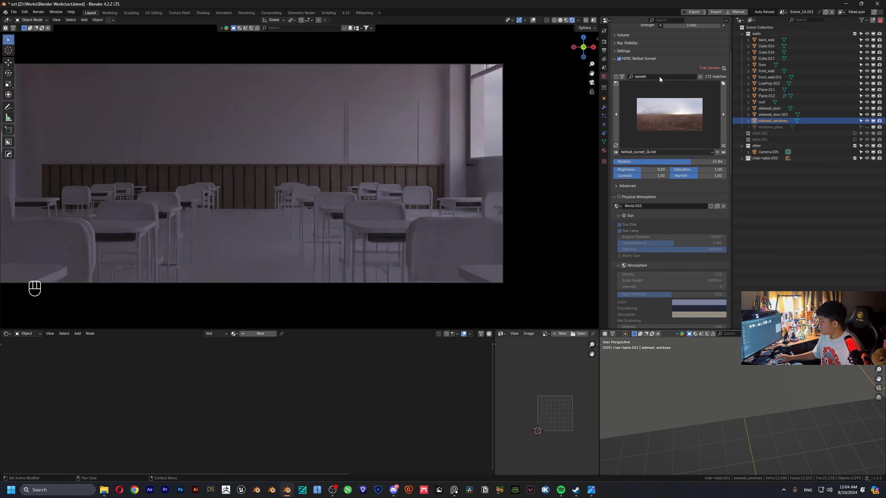
- Replace the world HDRI with autumn_forest_04, rotated to about 17.6 and with the contrast lowered to 0.93
left_click(663, 126)
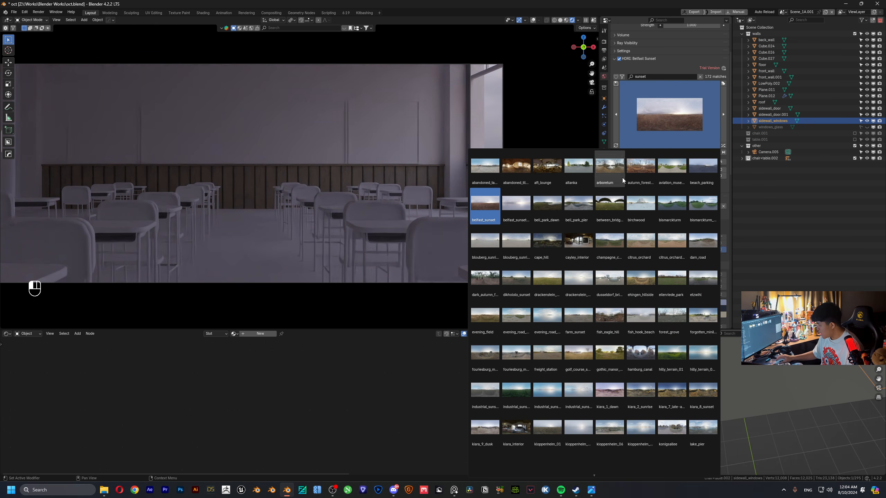
left_click(646, 171)
left_click(659, 122)
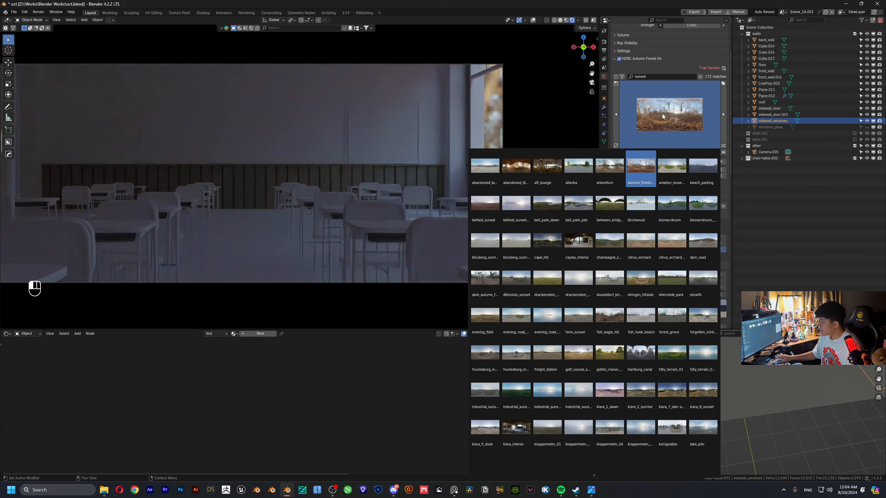
left_click(662, 114)
left_click_drag(657, 163, 638, 176)
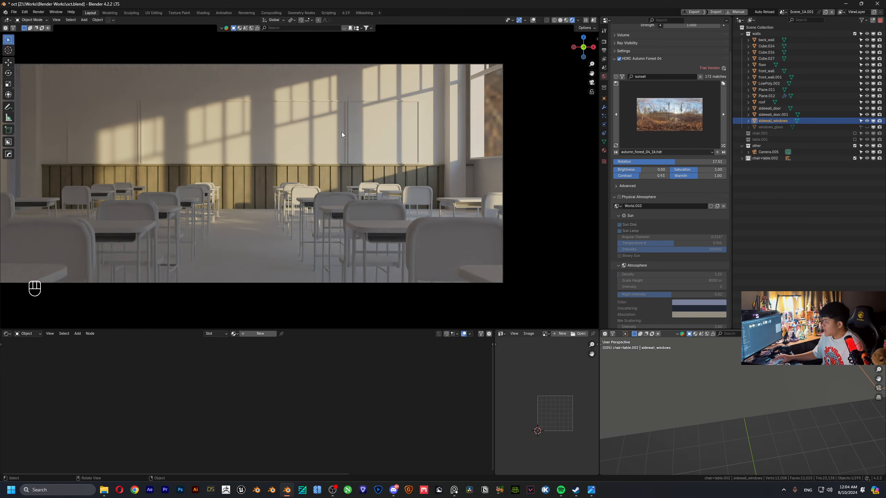
- Display the viewport in solid shading and put the front corner pillars object into Edit Mode
left_click(453, 125)
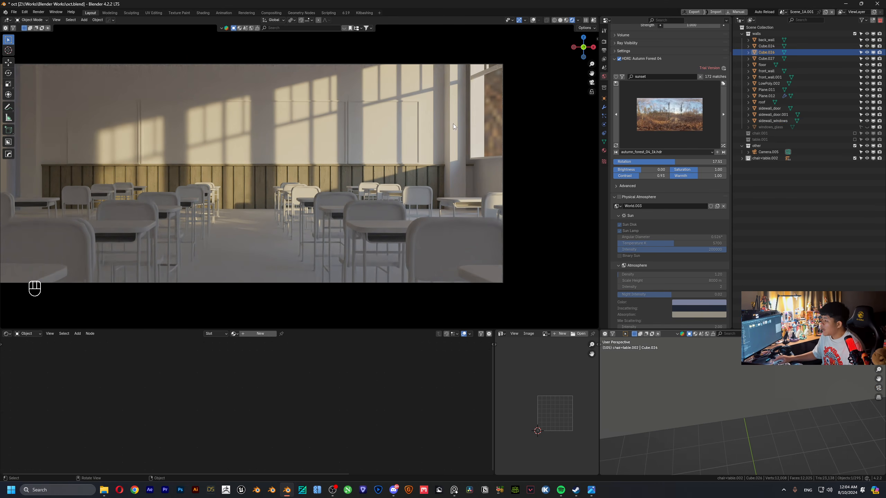
left_click(560, 21)
key("Tab")
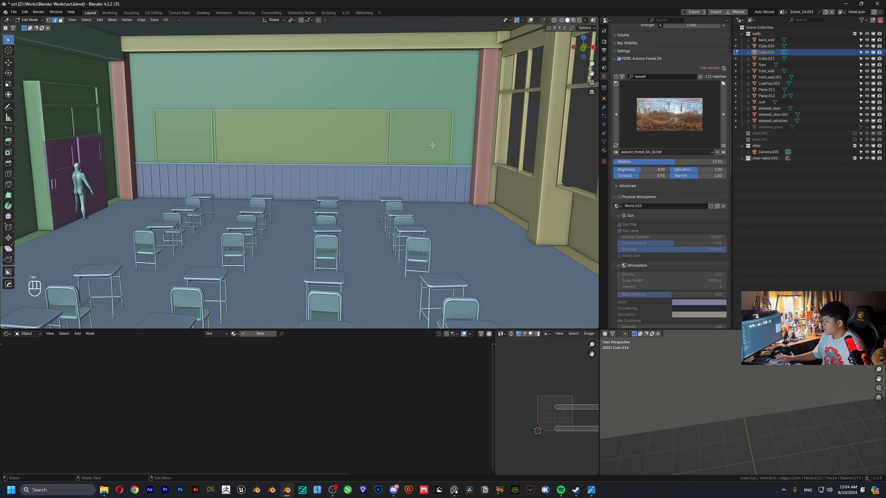
key("Tab")
key("Tab")
key("Tab")
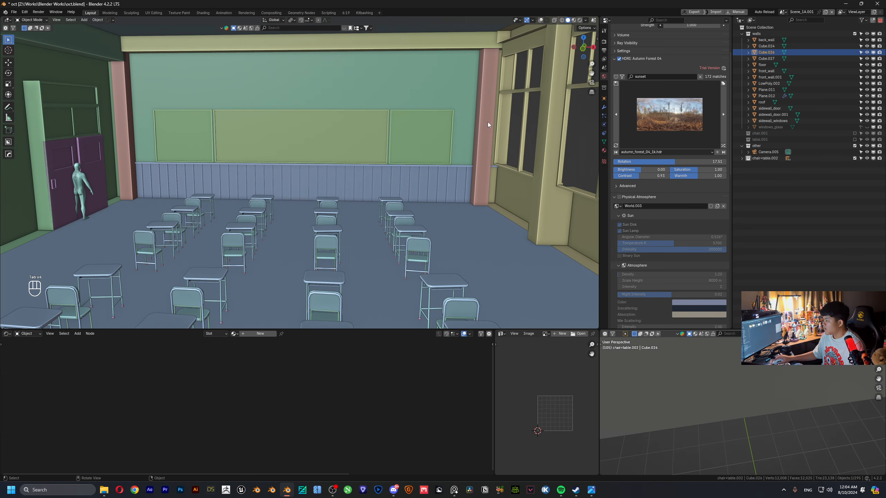
key("Tab")
- Set the viewport focal length to 24 mm for a wider view of the pillar beside the windows
scroll(382, 132, "up", 6)
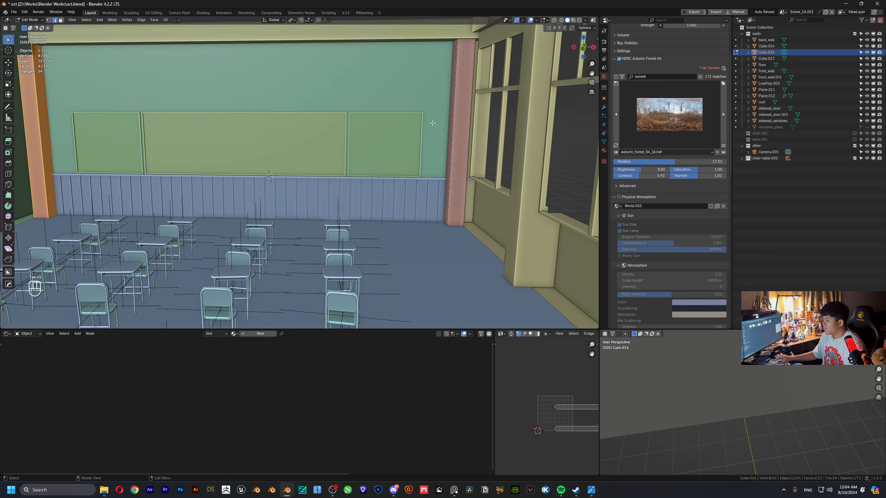
middle_click_drag(485, 109, 467, 115, "shift")
scroll(425, 115, "up", 3)
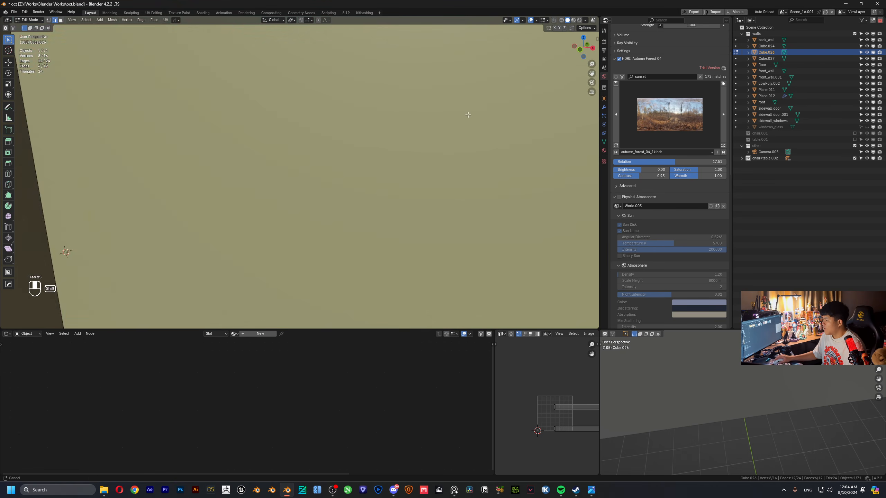
scroll(388, 136, "down", 4)
middle_click_drag(387, 136, 539, 61)
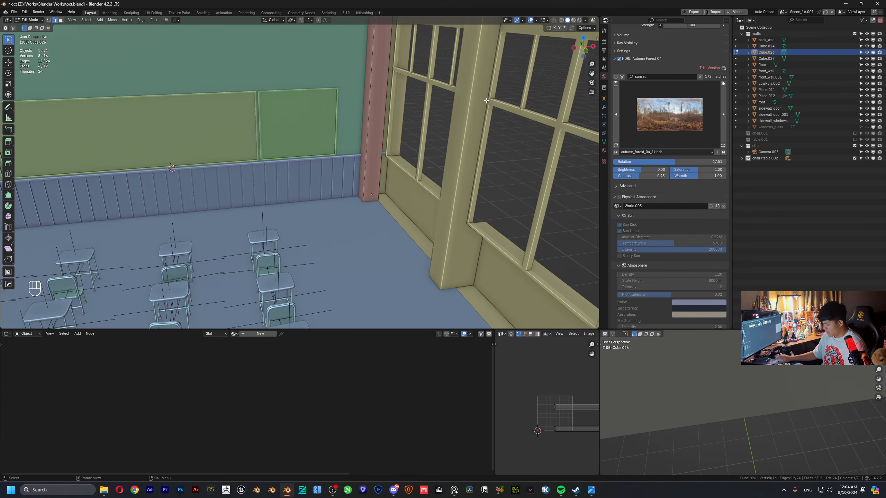
key("n")
scroll(569, 47, "down", 2)
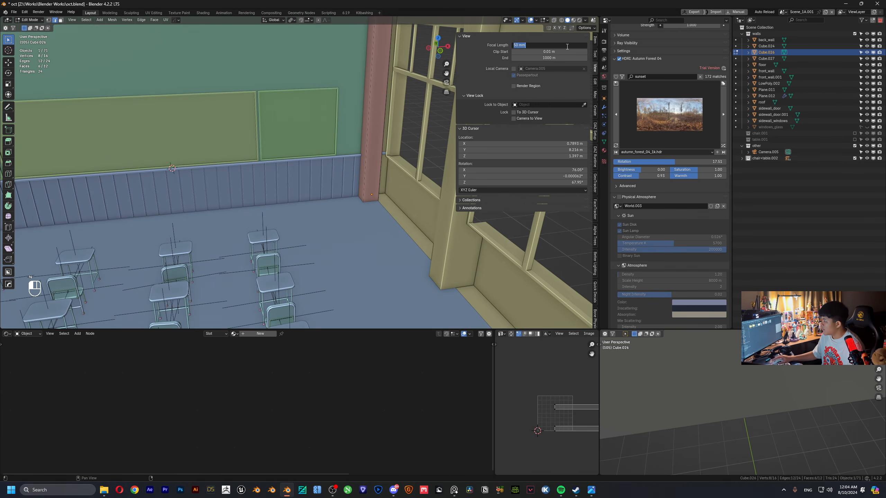
left_click(567, 47)
type("24")
key("Return")
- Move one edge of the pillar beside the windows along X and return to Object Mode
scroll(370, 123, "up", 5)
middle_click_drag(370, 123, 257, 157, "shift")
middle_click_drag(257, 157, 314, 180, "shift")
left_click(318, 151)
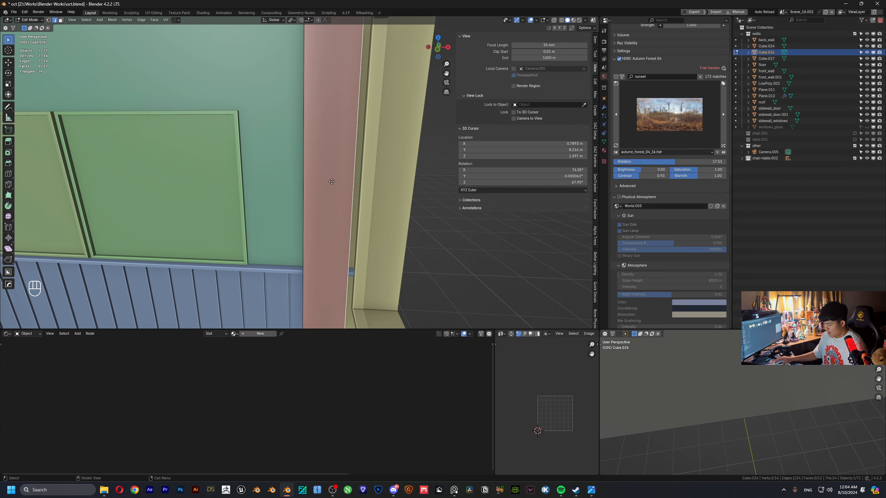
key("g")
key("y")
key("x")
left_click(481, 191)
key("Tab")
scroll(341, 196, "down", 2)
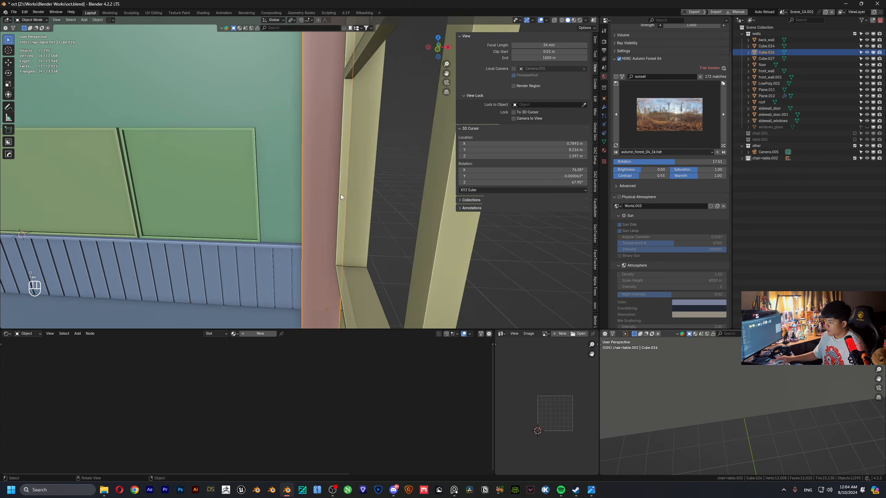
- Duplicate the front wall's wood paneling in place and rotate the copy -90° about Z
middle_click_drag(340, 194, 271, 184)
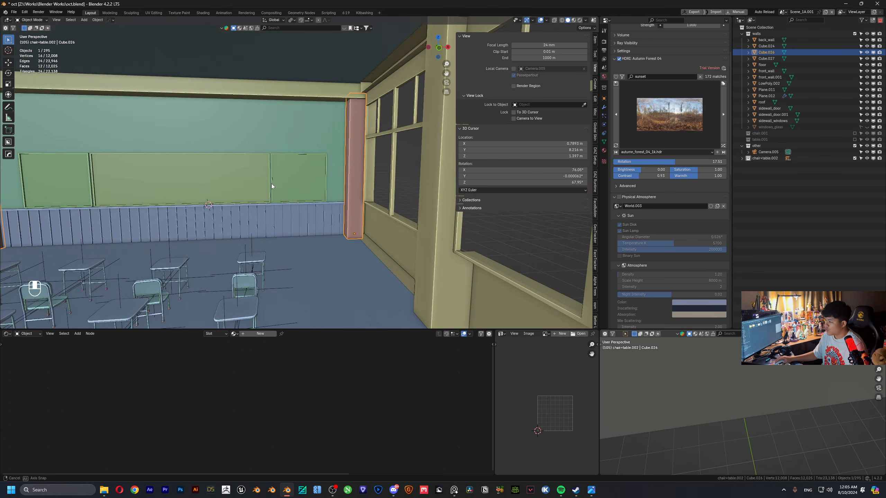
middle_click_drag(392, 234, 401, 209, "shift")
left_click(401, 209)
scroll(418, 221, "down", 3)
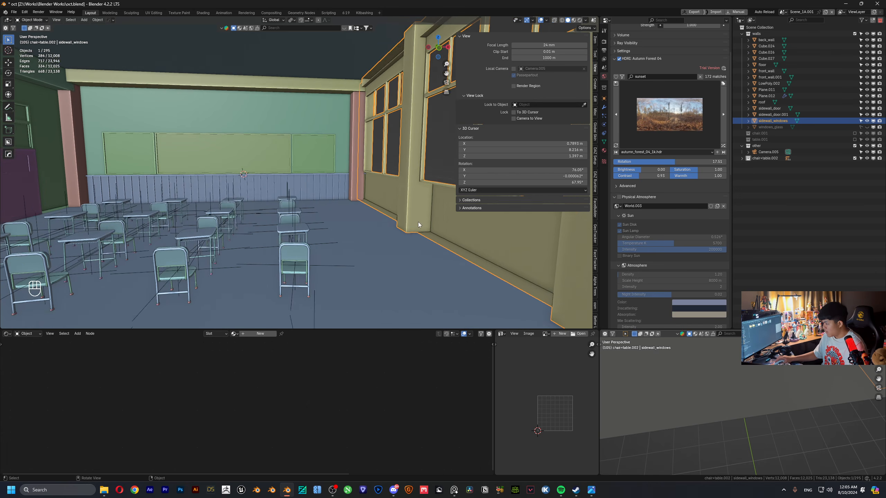
left_click(316, 192)
scroll(372, 191, "up", 5)
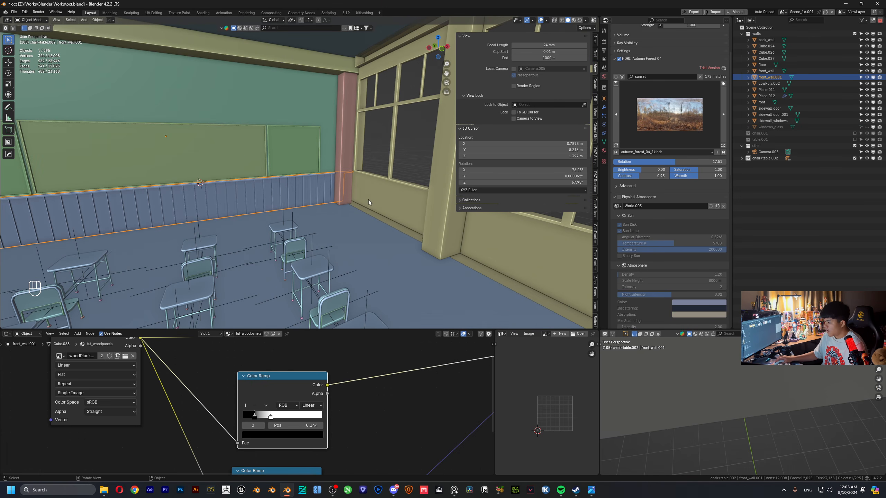
key("shift+d")
right_click(357, 199)
type("rz")
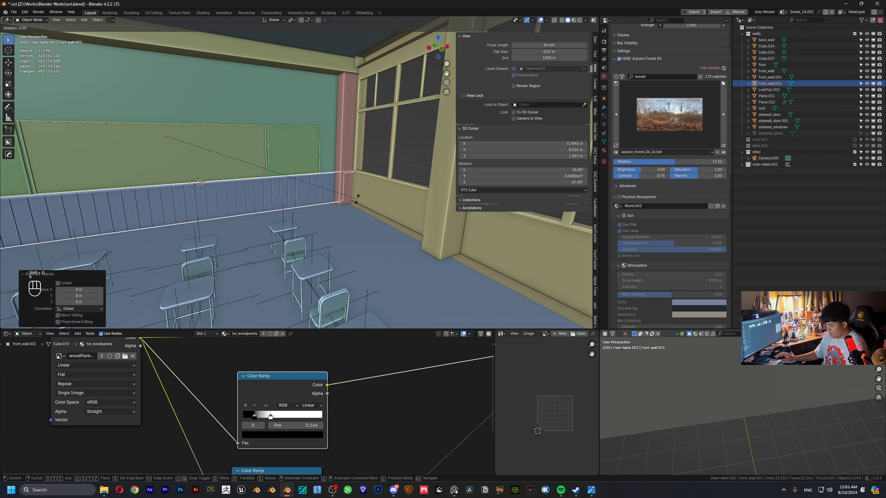
type("-90")
key("Return")
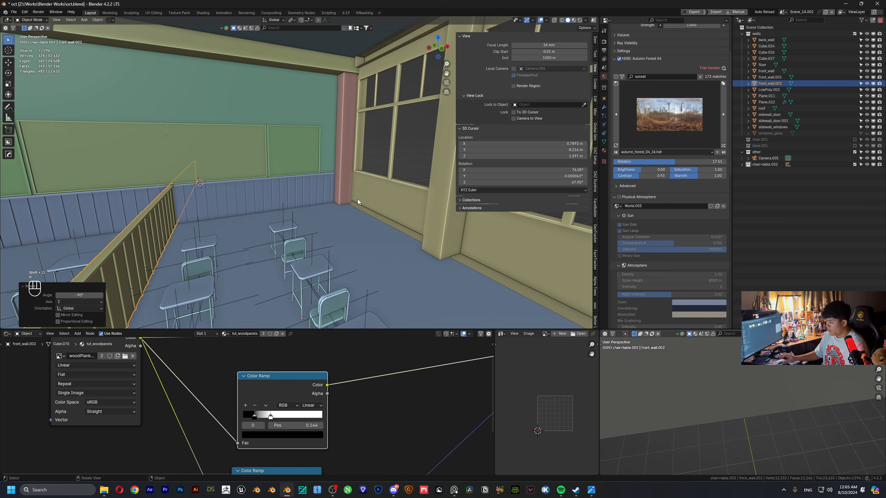
- Move the rotated paneling about 7.1 m along X and -6.88 m along Y to run beneath the windows
middle_click_drag(357, 200, 264, 229)
key("g")
key("x")
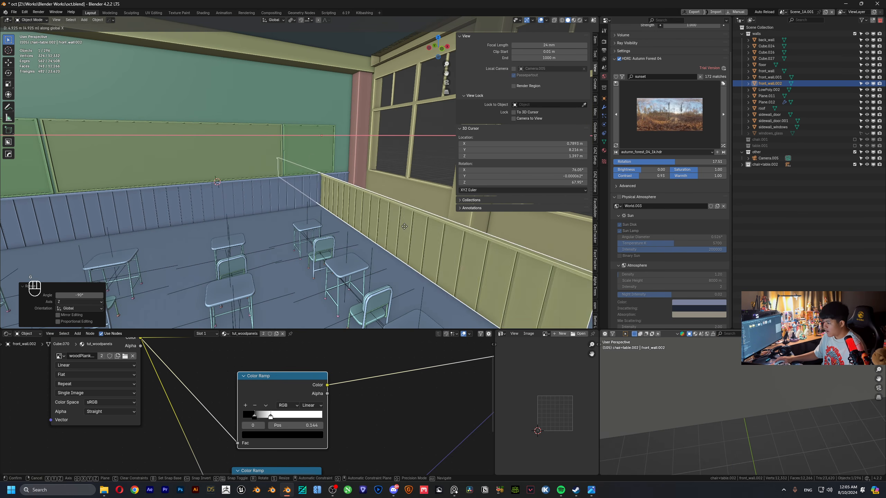
left_click(442, 231)
middle_click_drag(487, 234, 303, 204)
key("g")
key("y")
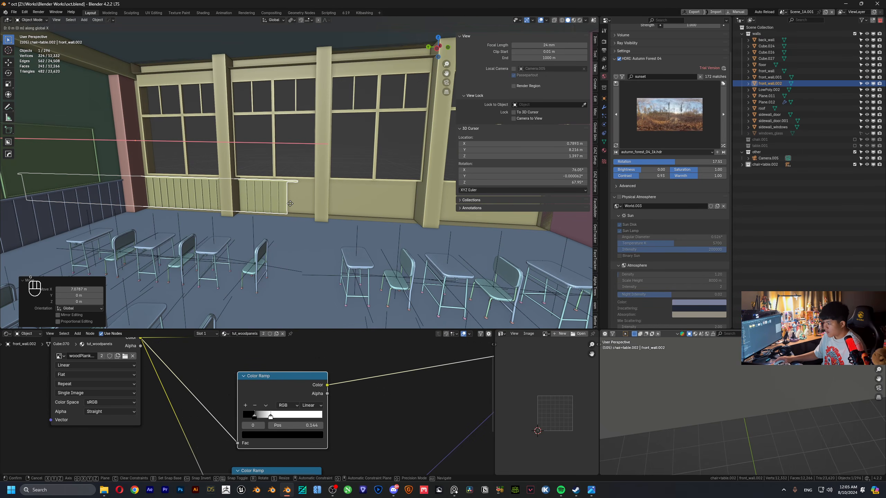
left_click(444, 219)
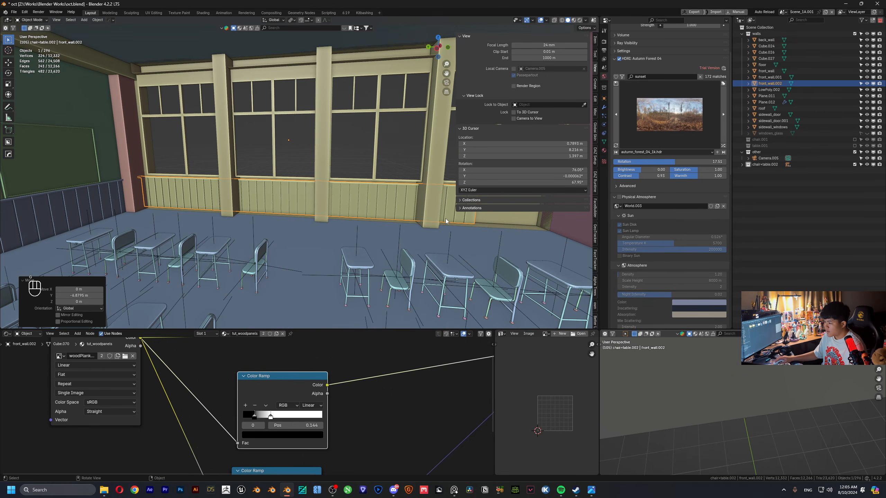
- Put the window-side paneling into Edit Mode and move its selected face along Y
middle_click_drag(442, 218, 366, 252, "shift")
key("Tab")
key("g")
key("y")
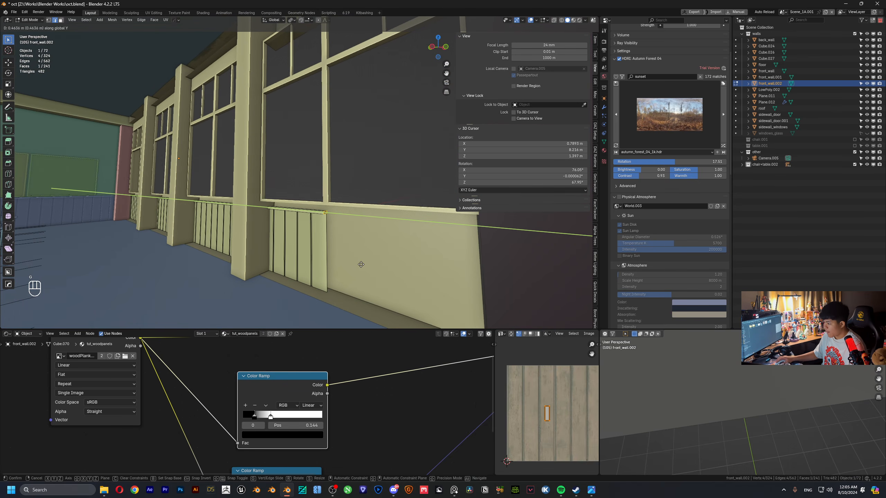
left_click(361, 266)
- Duplicate all of the window-side paneling's geometry and move the copy about -13.59 m along Y to continue it towards the back wall
middle_click_drag(361, 265, 337, 207)
key("a")
key("a")
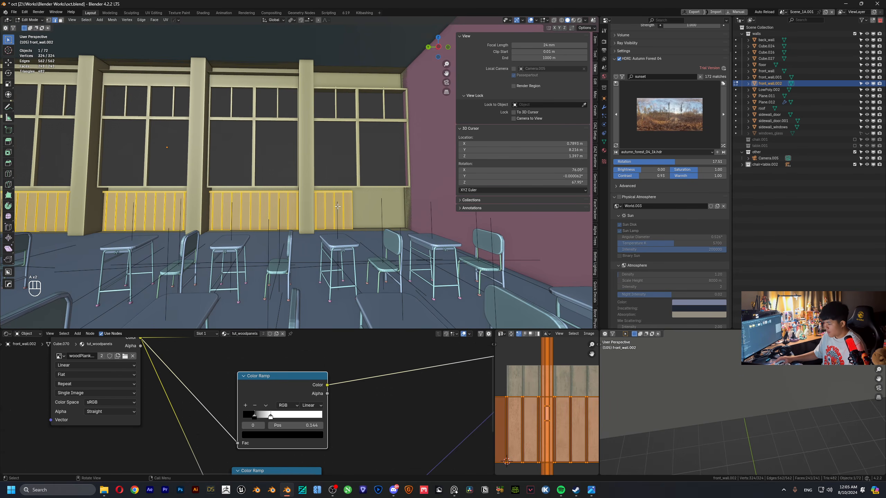
key("shift+d")
right_click(338, 206)
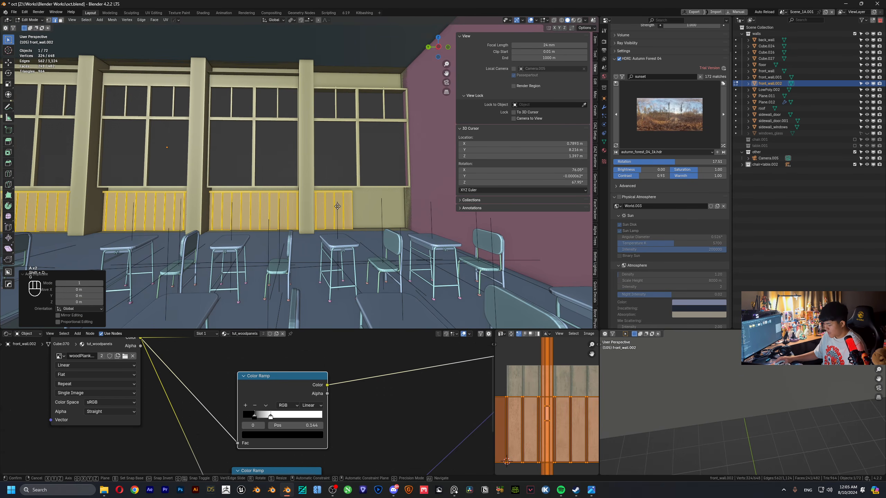
key("g")
key("x")
key("y")
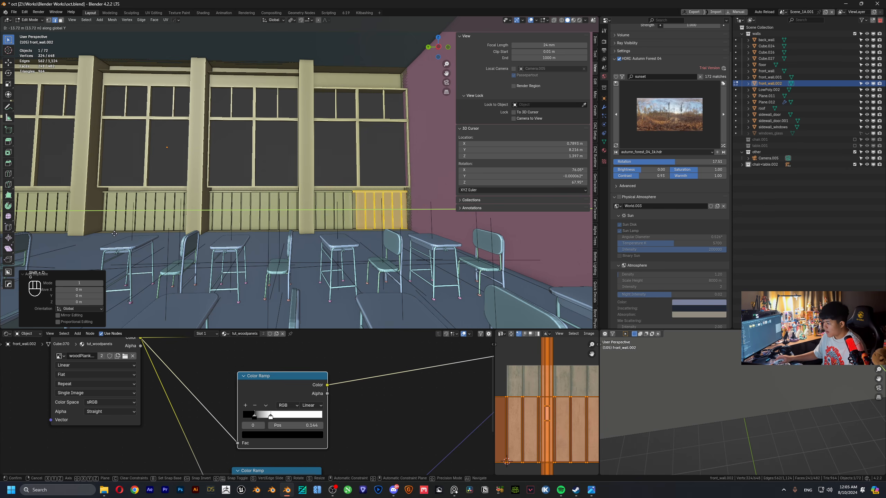
left_click(109, 234)
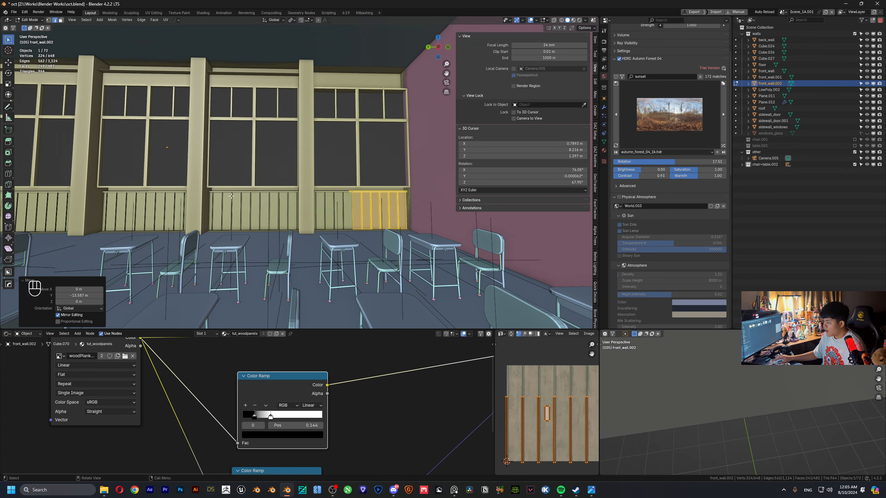
- Select the planks extending beyond the back wall with X-ray on and delete their faces
scroll(380, 186, "down", 6)
middle_click_drag(386, 185, 371, 159)
left_click(370, 161)
scroll(325, 165, "down", 5)
middle_click_drag(313, 166, 335, 166)
key("alt+z")
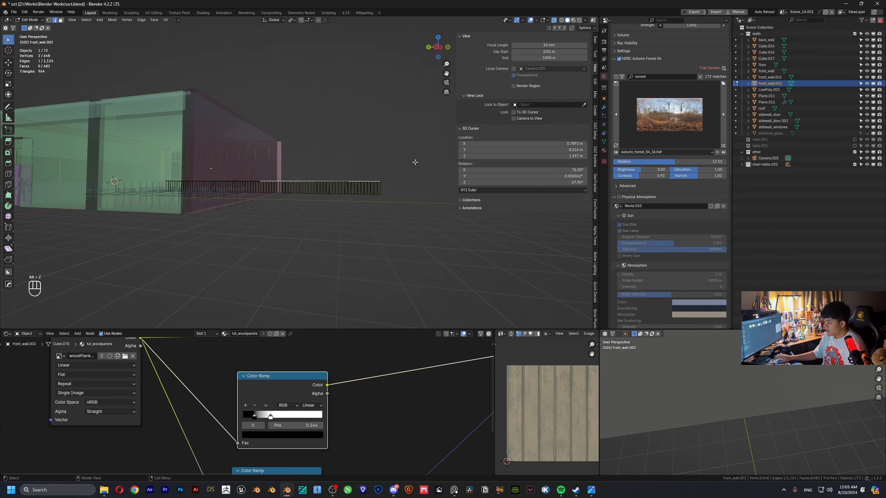
left_click_drag(415, 163, 284, 234)
key("x")
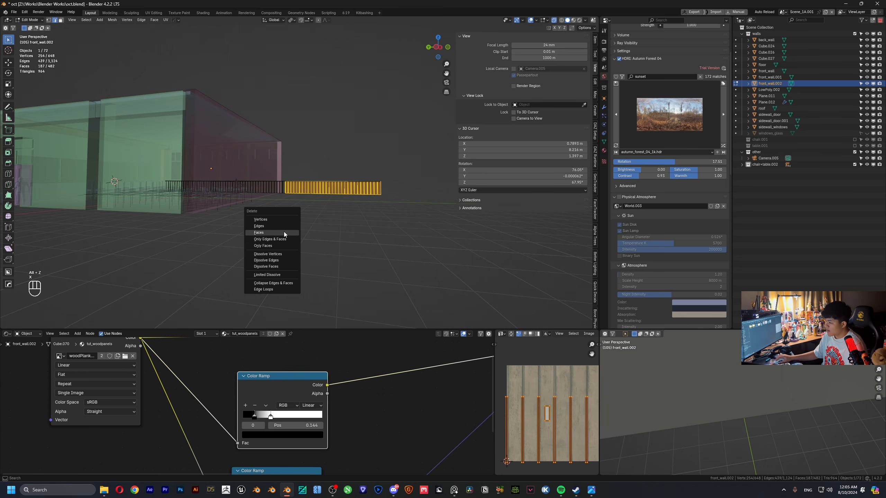
left_click(284, 234)
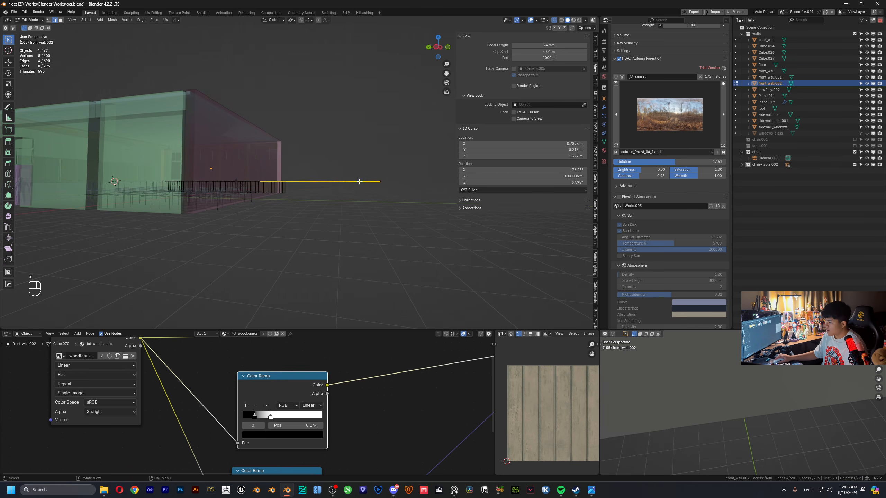
- Loop cut the paneling's top rail near the back wall, delete its overhanging faces, and return to Object Mode with X-ray off
middle_click_drag(349, 182, 292, 192)
key("ctrl+z")
key("ctrl+r")
left_click(296, 181)
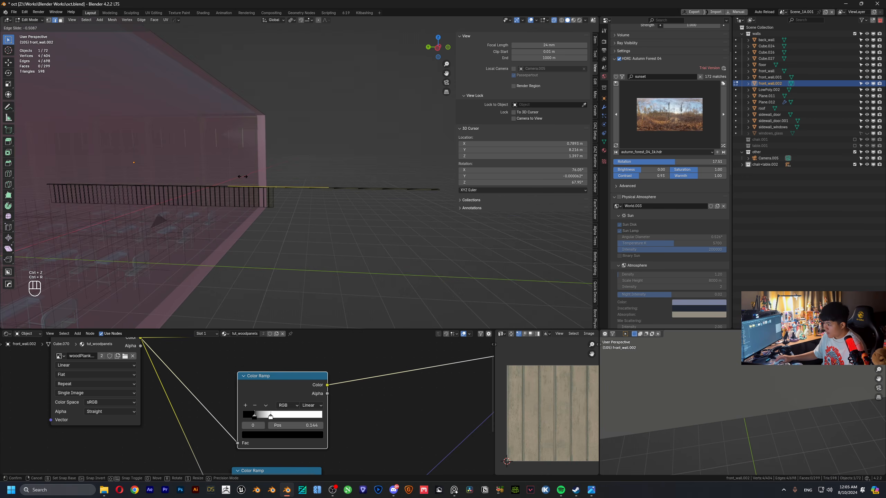
left_click(267, 178)
key("3")
left_click_drag(319, 167, 393, 250)
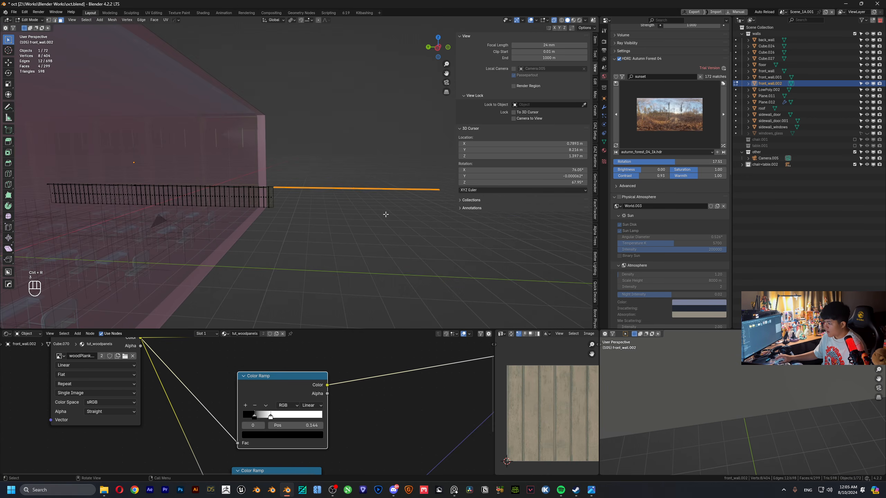
key("ctrl+x")
key("x")
left_click(371, 206)
key("alt+z")
middle_click_drag(251, 193, 345, 194, "shift")
key("Tab")
- Duplicate the window-side paneling and rotate the copy 180° about Z
scroll(313, 196, "up", 1)
middle_click_drag(279, 200, 349, 203, "shift")
middle_click_drag(348, 203, 295, 208)
scroll(248, 217, "up", 4)
scroll(295, 208, "down", 3)
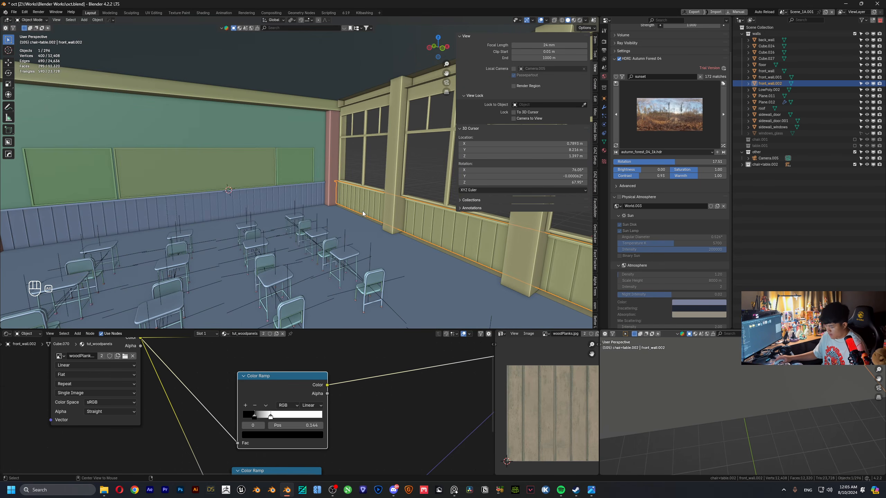
scroll(399, 219, "up", 2)
middle_click_drag(399, 218, 357, 219, "shift")
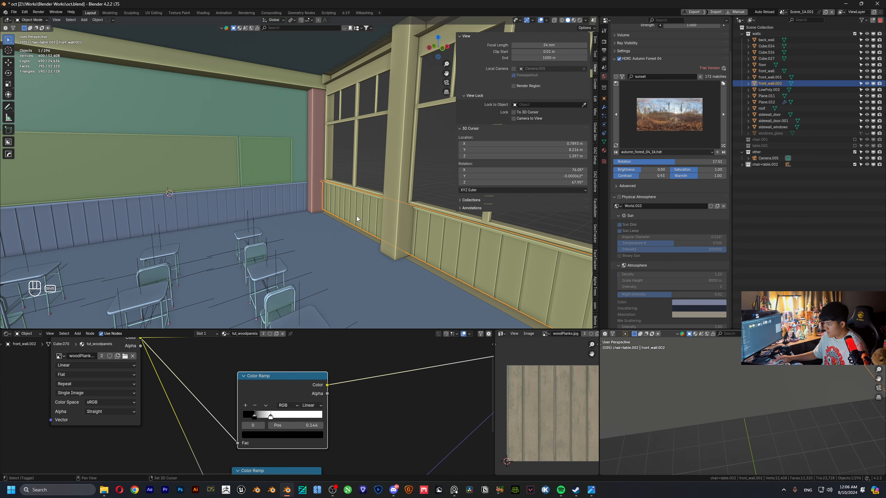
key("shift+d")
type("r180")
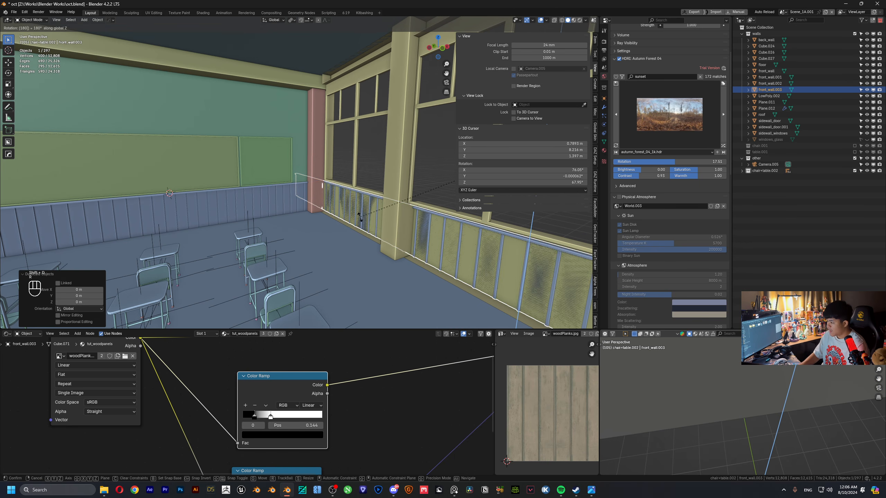
key("Return")
- Move the rotated paneling copy about -14.27 m along X to the door-side wall
scroll(349, 218, "down", 4)
middle_click_drag(319, 217, 307, 216)
scroll(288, 208, "down", 5)
scroll(269, 211, "down", 8)
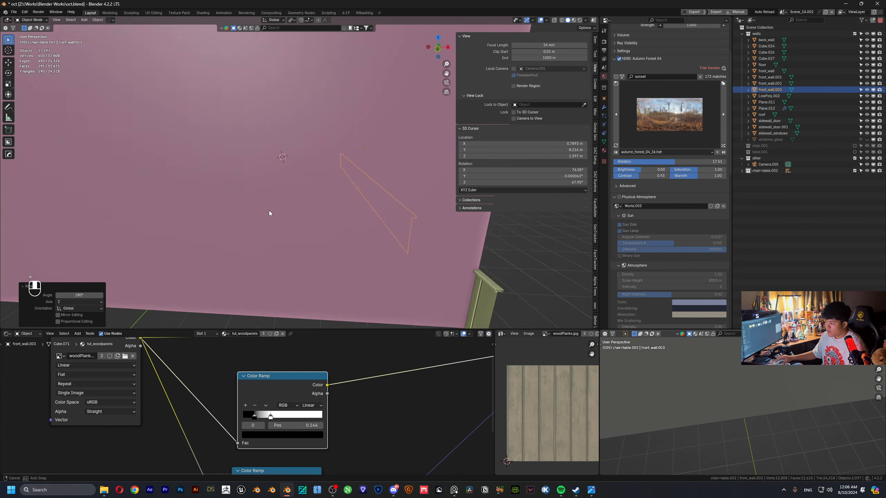
scroll(262, 238, "up", 5)
scroll(279, 248, "up", 3)
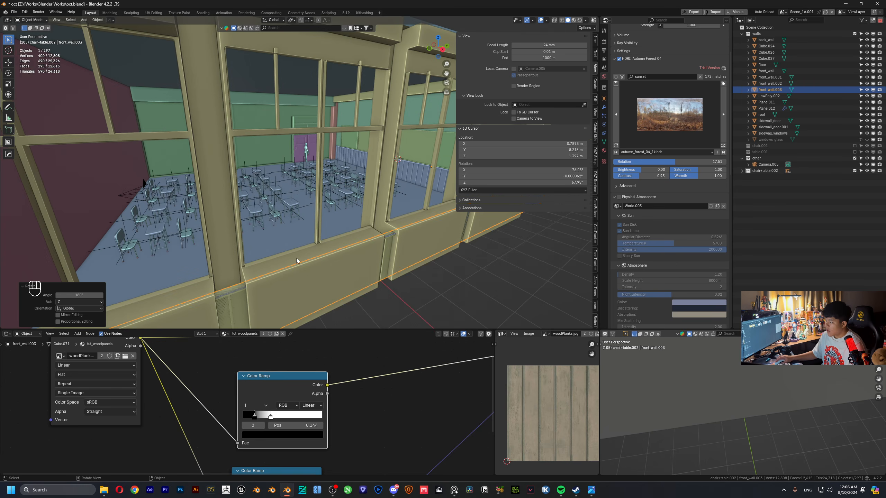
key("g")
key("x")
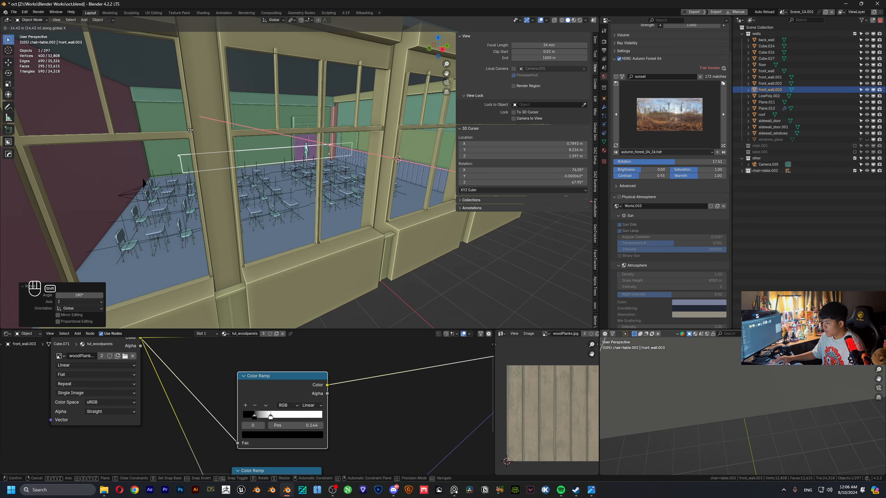
left_click(194, 135)
- Nudge the paneling copy about -0.06 m along X at the door-side wall, and delete that copy
scroll(253, 160, "up", 10)
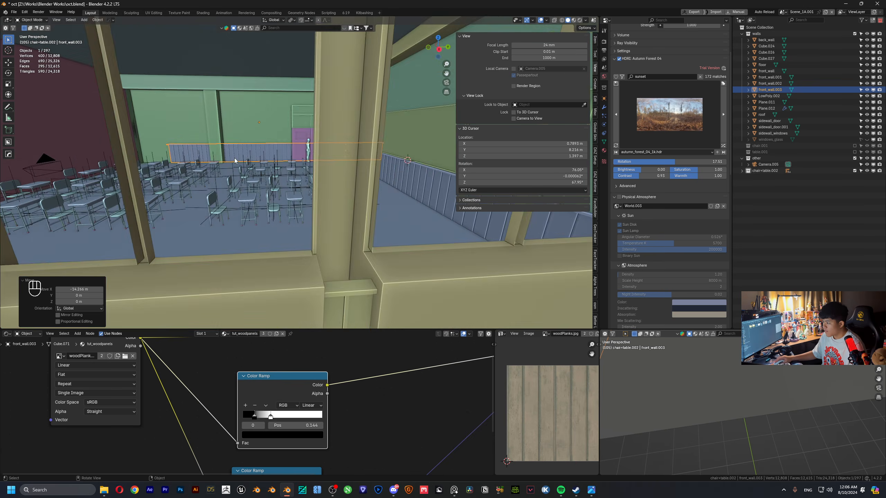
scroll(285, 193, "up", 5)
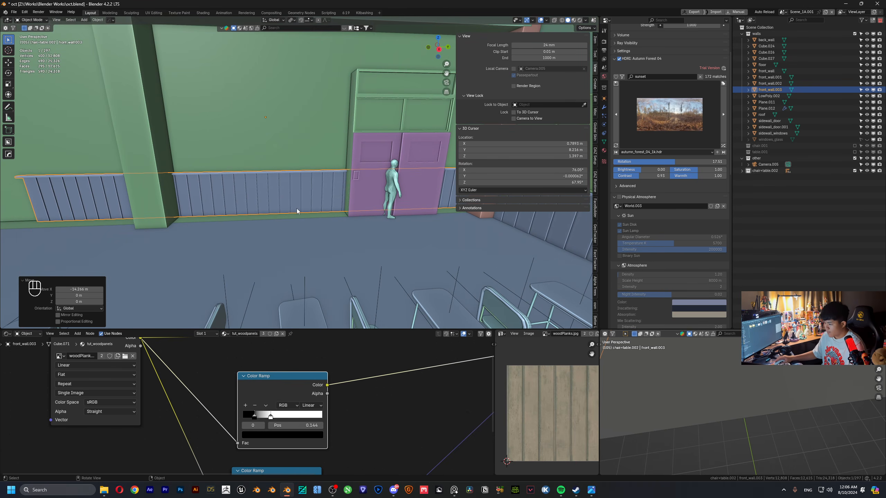
key("g")
key("x")
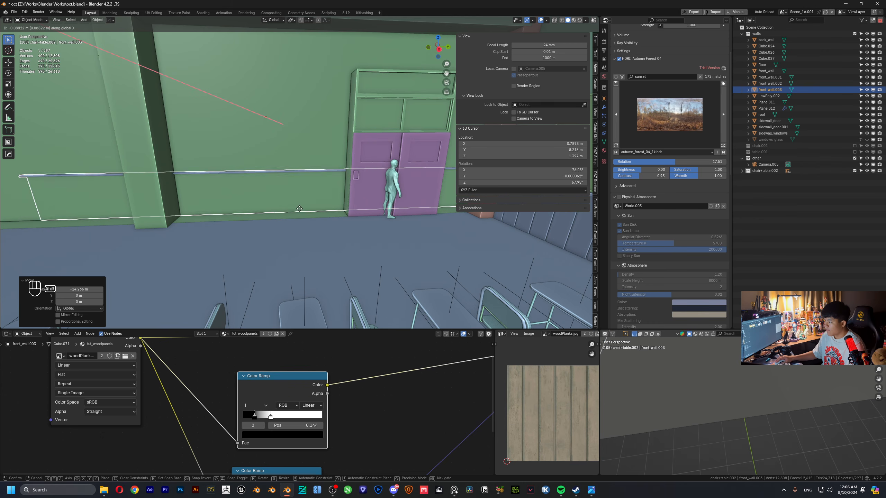
left_click(300, 207)
middle_click_drag(308, 208, 313, 184)
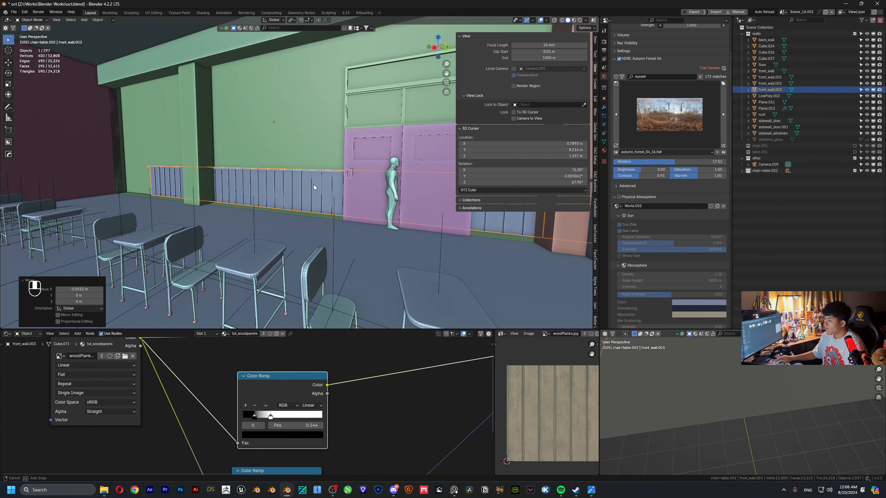
key("Delete")
- Duplicate the door-side wall's selected faces in Edit Mode, offset the copy along X into the room, and return to Object Mode
left_click(252, 165)
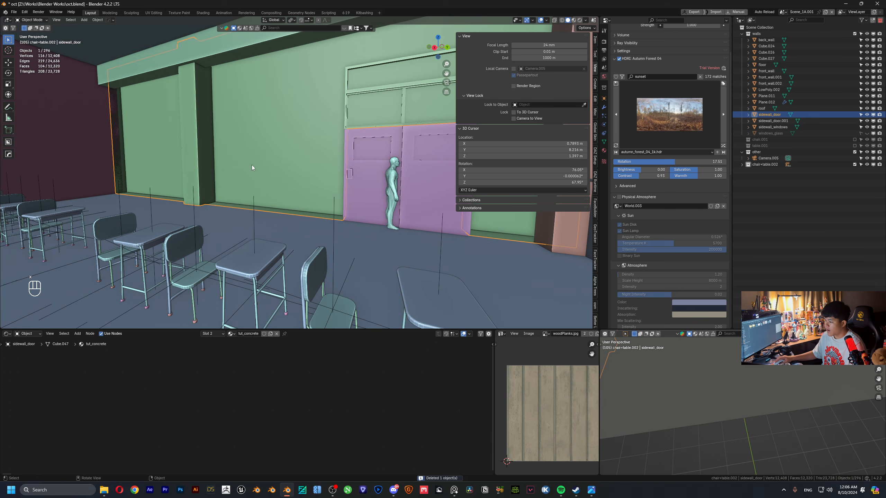
middle_click_drag(251, 165, 310, 164)
key("Tab")
scroll(310, 165, "up", 5)
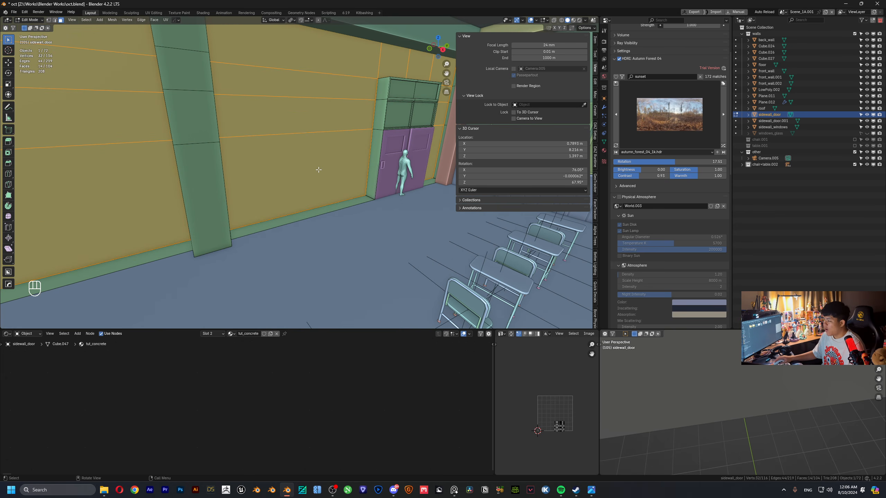
key("shift+d")
right_click(328, 186)
key("g")
key("y")
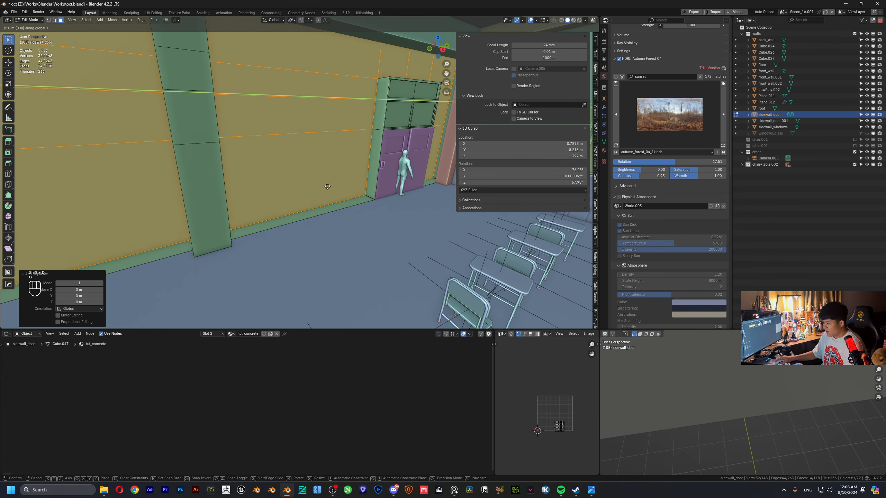
key("x")
key("shift")
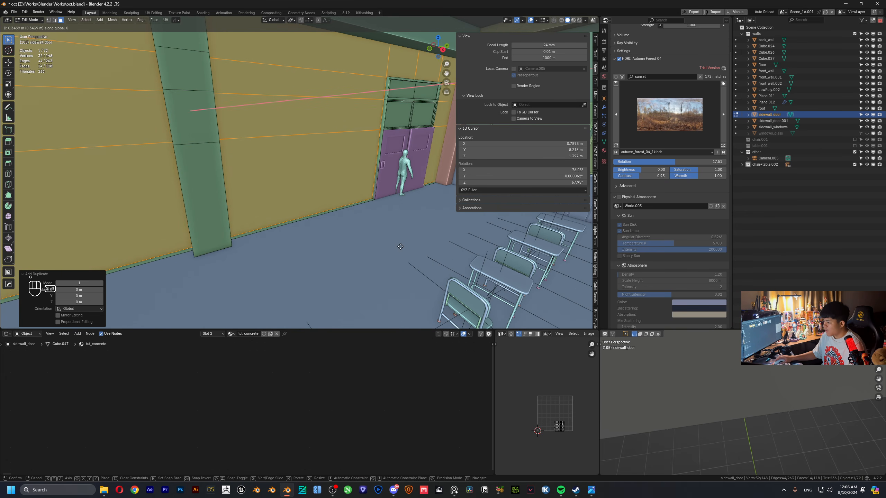
left_click(429, 263)
key("Tab")
- Isolate the window wall by hiding all other objects and put it into Edit Mode
scroll(383, 212, "down", 8)
middle_click_drag(370, 208, 305, 199)
scroll(289, 203, "down", 6)
scroll(303, 202, "up", 2)
left_click(299, 214)
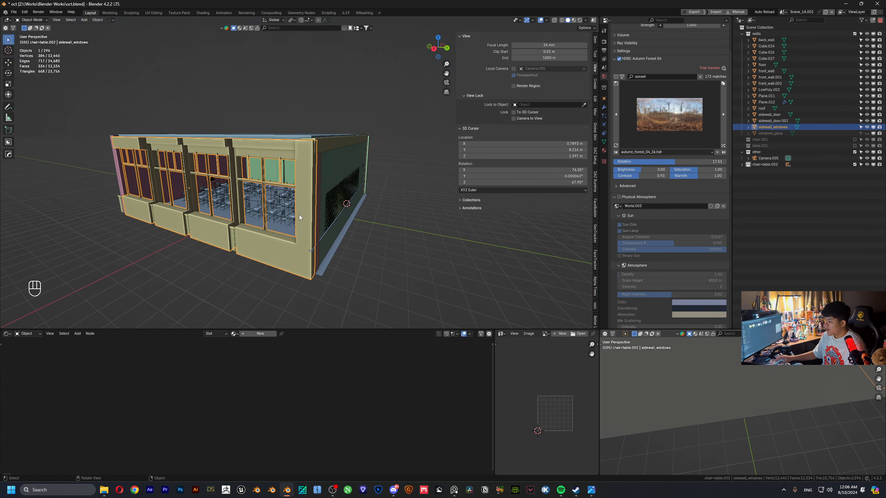
key("shift+h")
scroll(314, 209, "up", 8)
key("Tab")
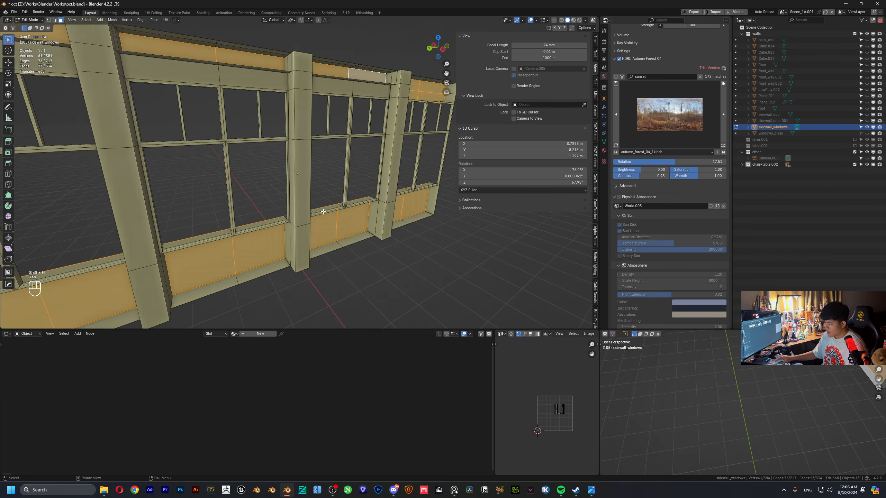
scroll(391, 200, "down", 3)
middle_click_drag(394, 178, 358, 203, "shift")
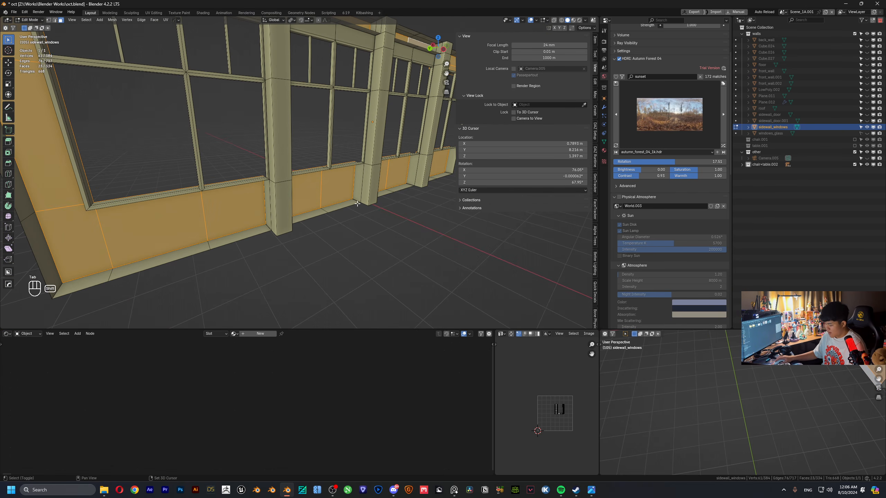
- Duplicate the window wall's selected lower faces, offset the copy along X, return to Object Mode, and unhide all objects
key("shift+d")
key("g")
key("x")
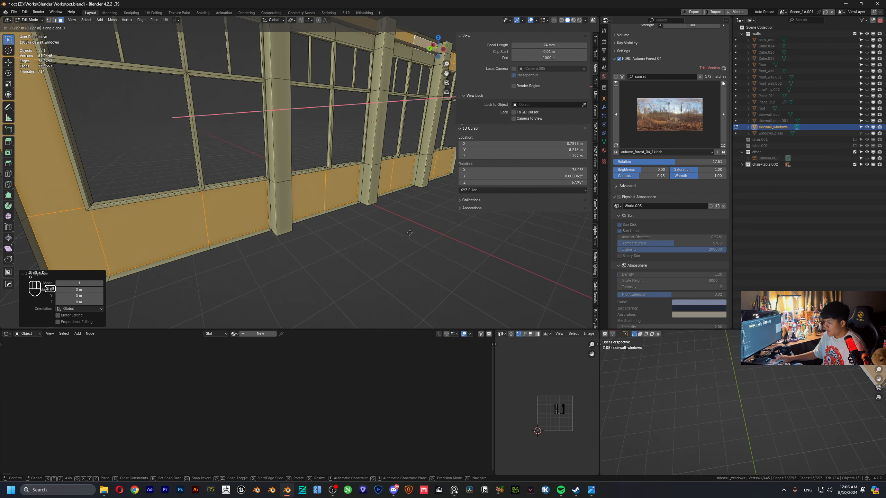
left_click(454, 259)
key("Tab")
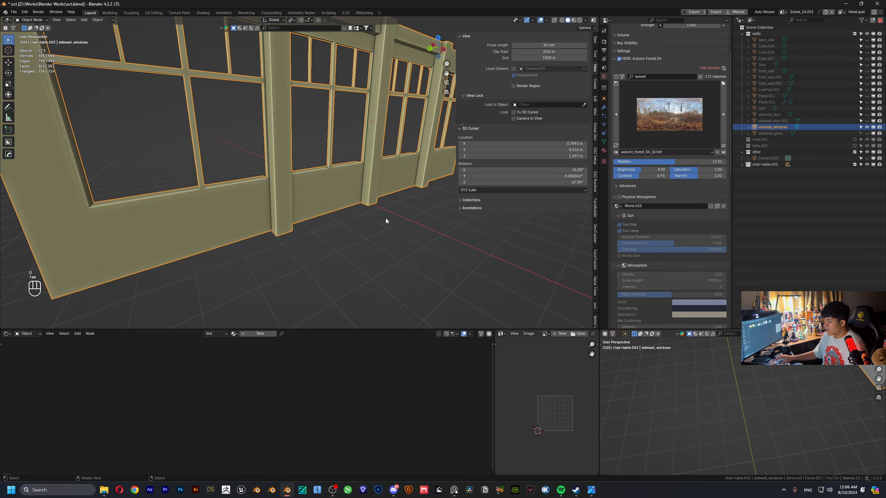
middle_click_drag(385, 218, 312, 200)
key("alt+h")
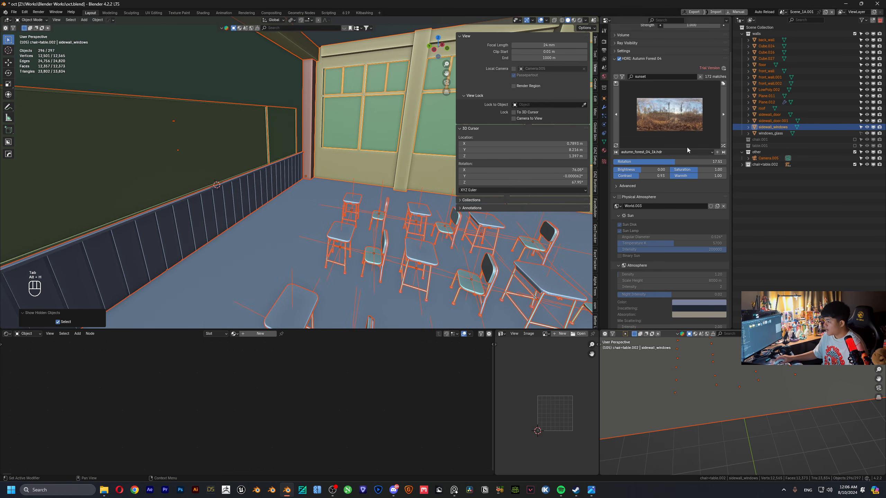
- Rename the wood paneling object beneath the chalkboard as wall_panels
left_click(240, 193)
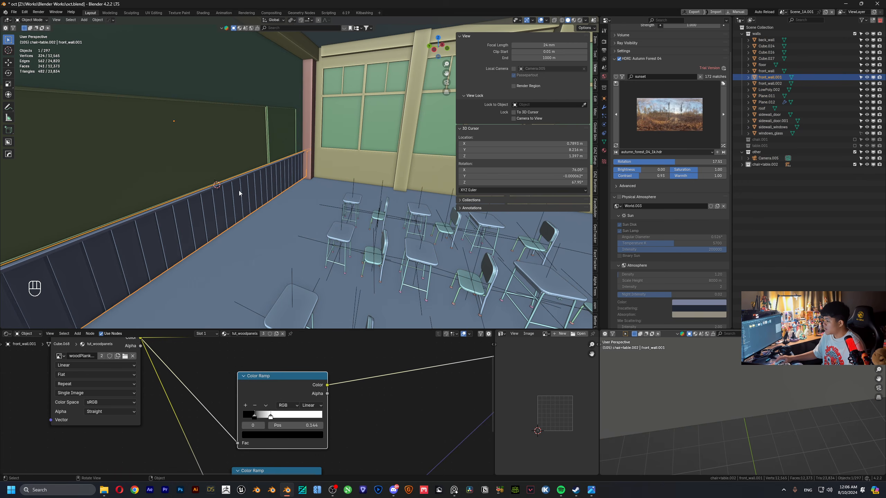
key("F2")
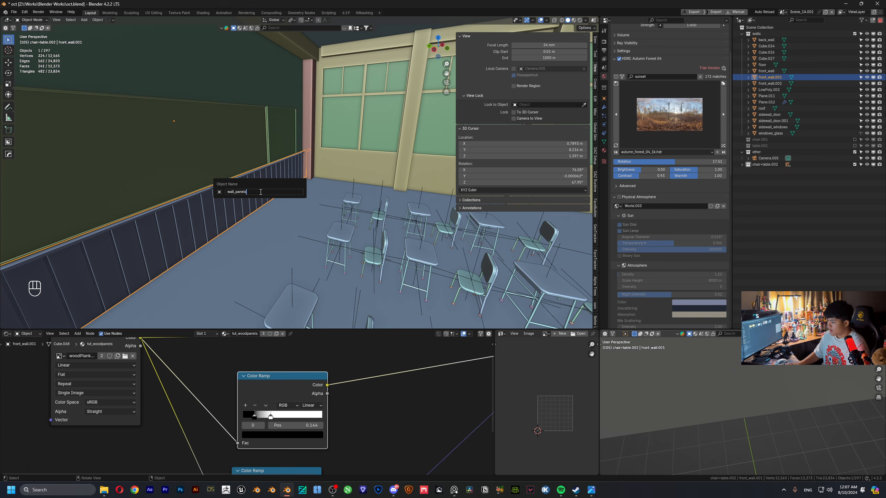
type("wall_panels")
key("Return")
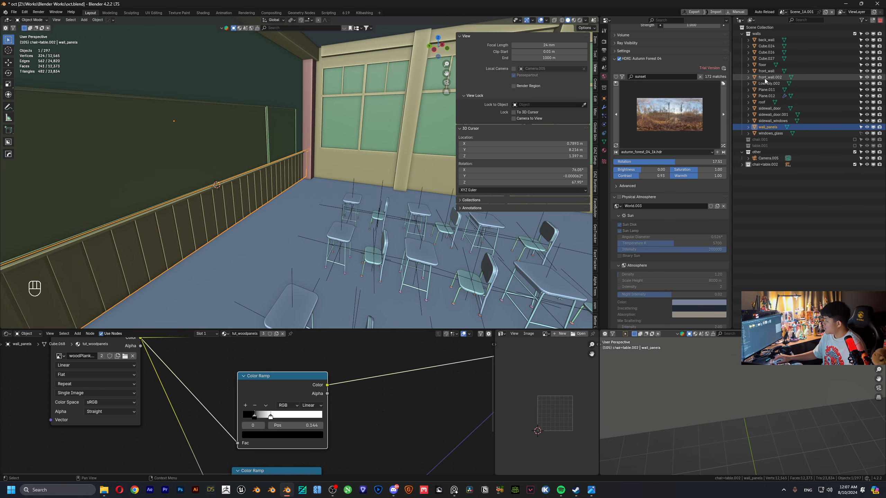
- Delete the front_wall.002 object from the walls collection
left_click(766, 73)
left_click(769, 77)
key("x")
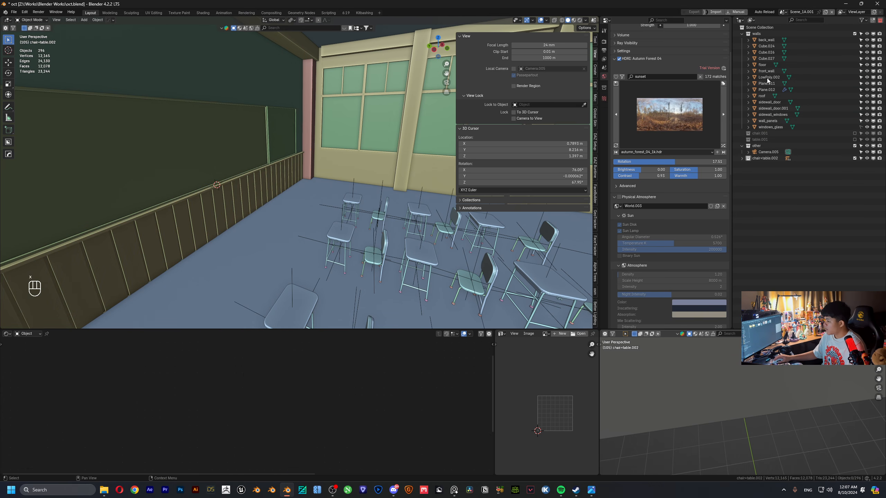
left_click(768, 77)
- Duplicate the wall_panels object and rotate the copy -90° about the Z axis
left_click(273, 180)
key("shift+d")
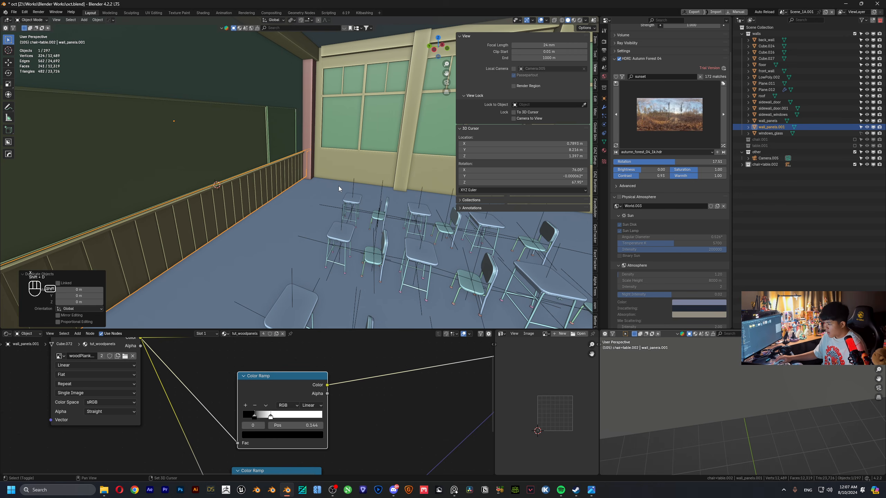
type("rz")
type("-90")
key("Return")
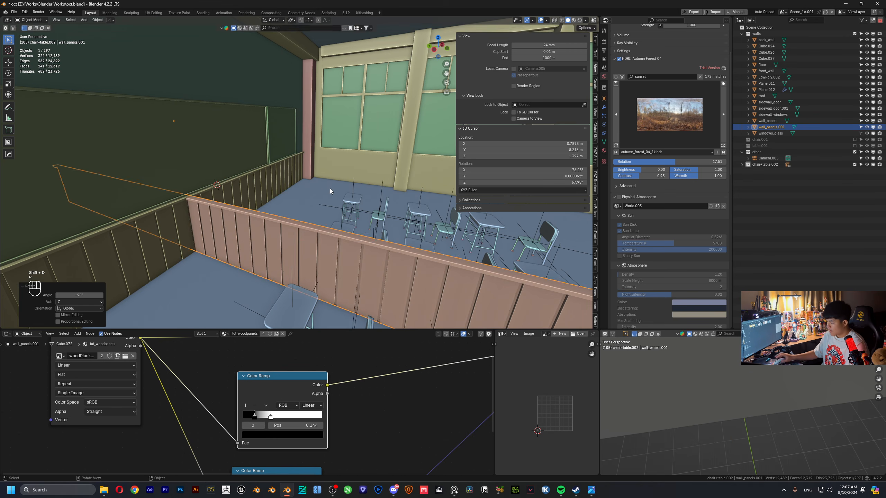
- Move the rotated paneling copy about 6.73 m along X and about -7.1 m along Y to sit beneath the windows
key("g")
key("x")
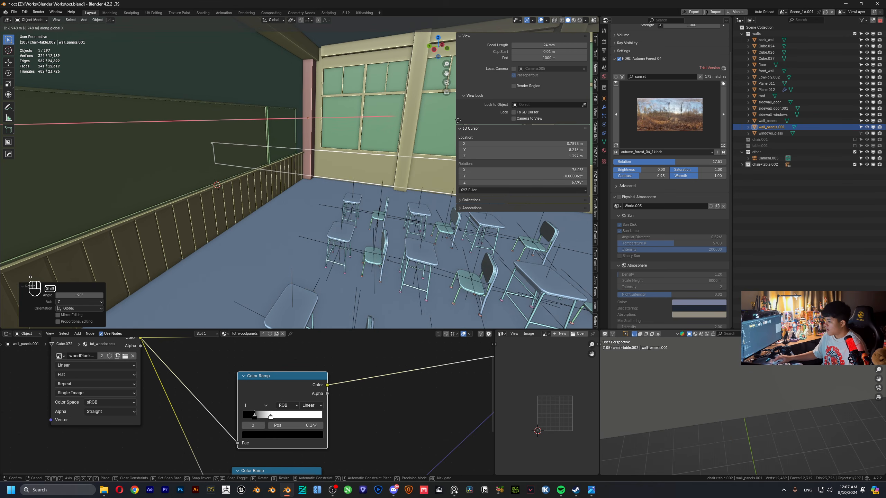
left_click(441, 180)
key("g")
key("g")
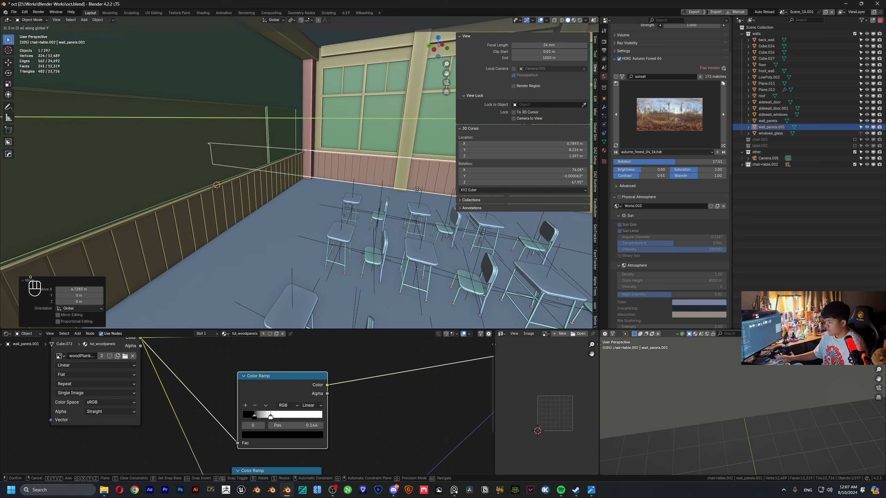
key("y")
left_click(37, 236)
middle_click_drag(37, 236, 317, 176)
scroll(404, 167, "up", 2)
scroll(318, 175, "up", 2)
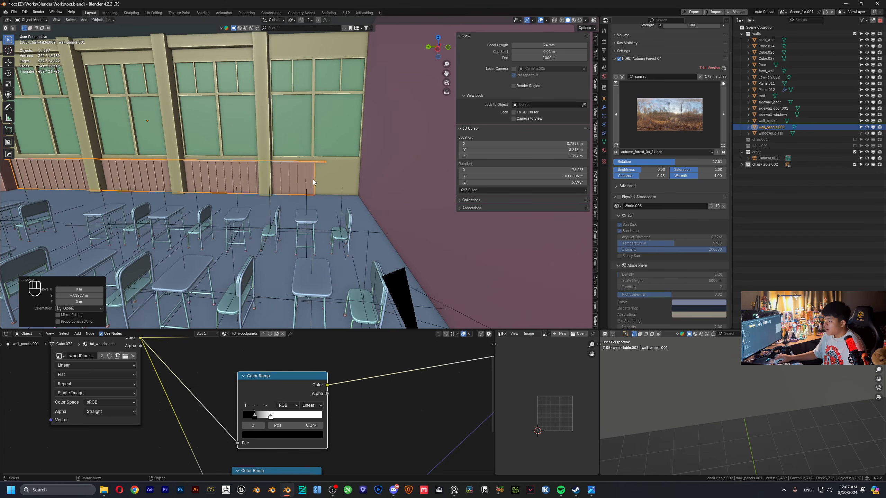
- Duplicate all of the window-side paneling's geometry in Edit Mode and move the copy about -13.6 m along Y to cover the wall's bare end
key("Tab")
key("shift+a")
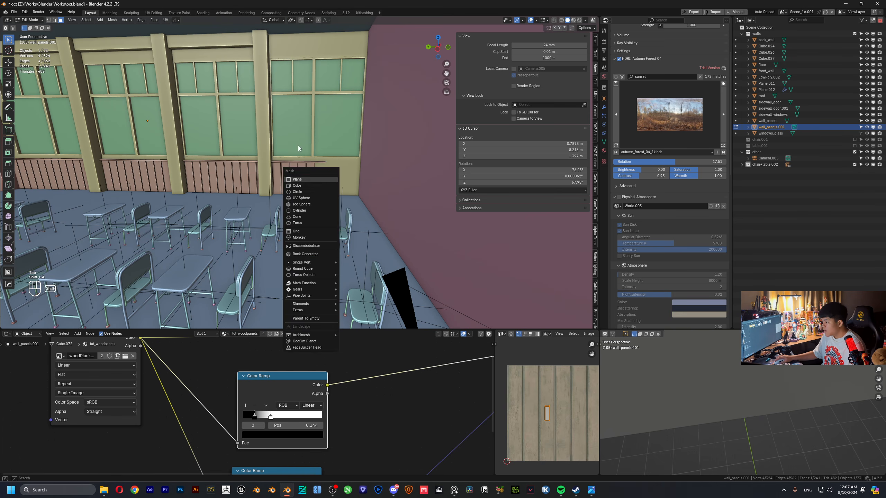
key("a")
key("a")
key("shift+d")
right_click(296, 189)
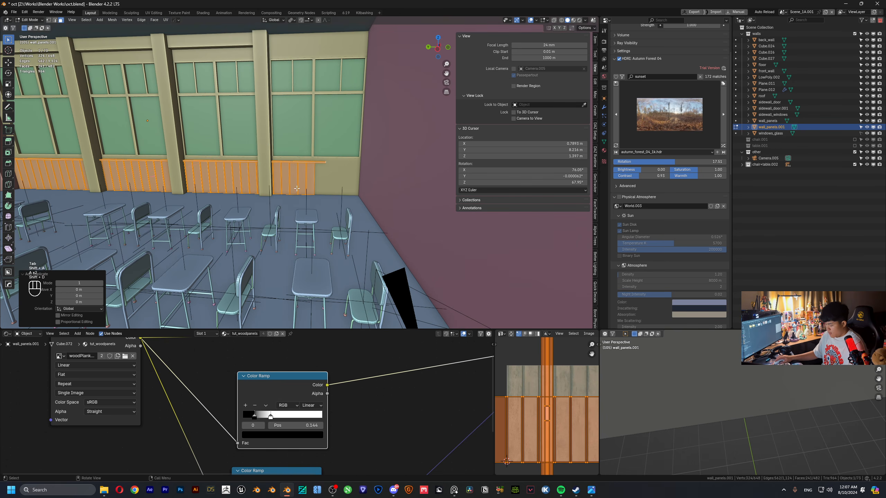
key("g")
key("x")
key("y")
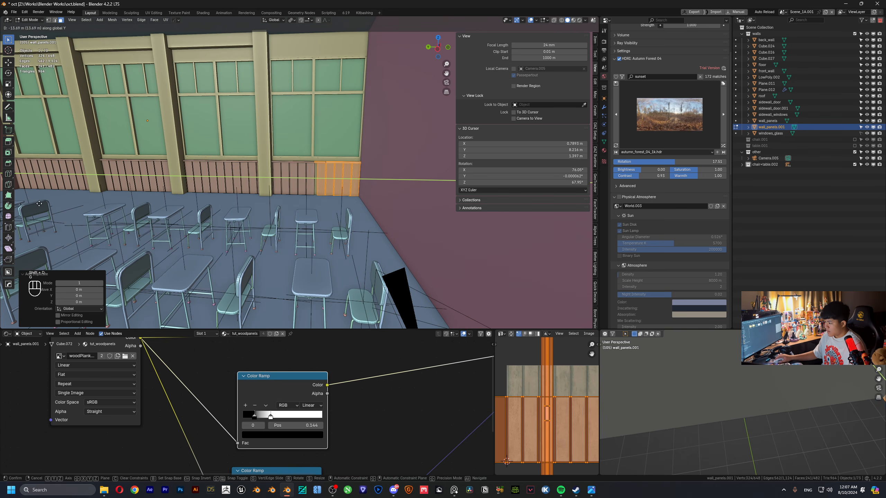
left_click(36, 203)
- Turn on X-ray and try to delete the paneling faces extending beyond the room's end wall
scroll(300, 186, "down", 3)
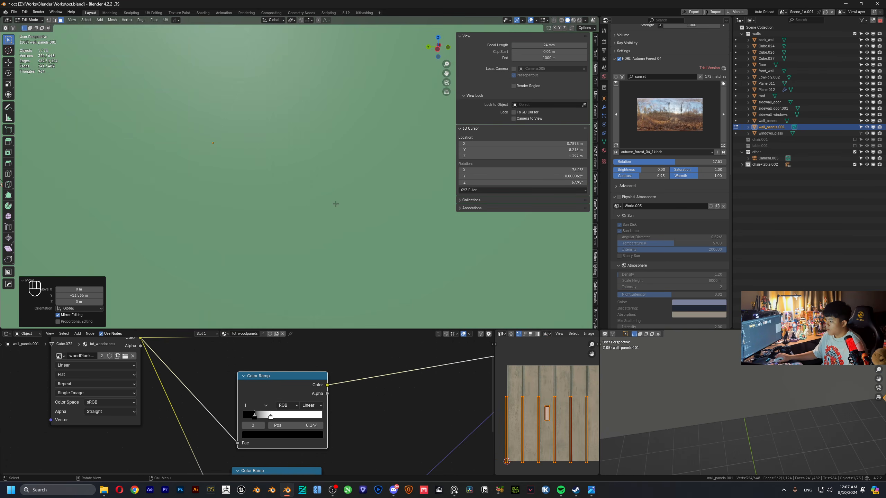
scroll(336, 204, "down", 5)
key("alt+z")
left_click_drag(436, 150, 238, 246)
key("x")
left_click(237, 245)
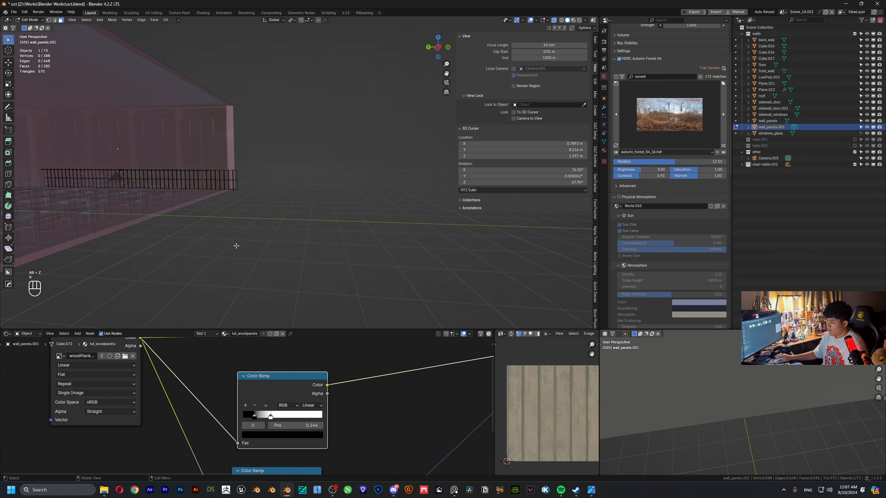
key("ctrl+z")
- Add one loop cut across the extended paneling's top rail and move it about 1.02 m along Y toward the end wall
key("ctrl+r")
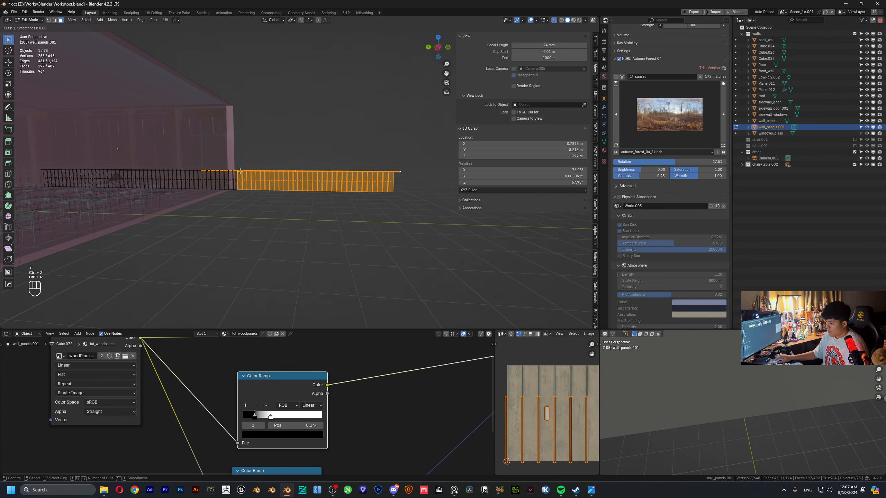
left_click(248, 170)
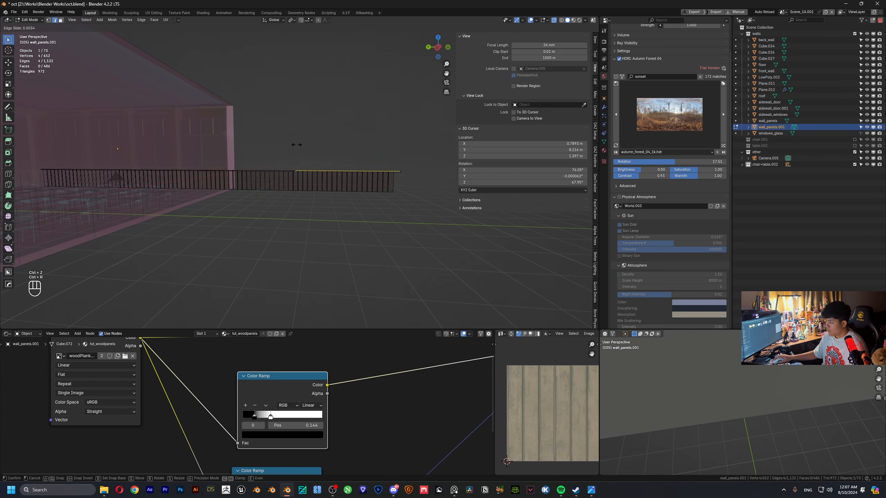
left_click(260, 160)
key("g")
key("y")
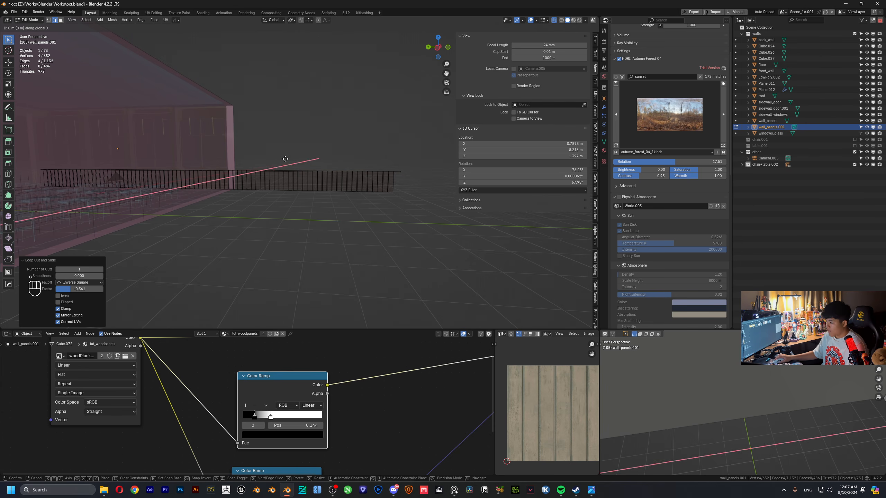
left_click(271, 158)
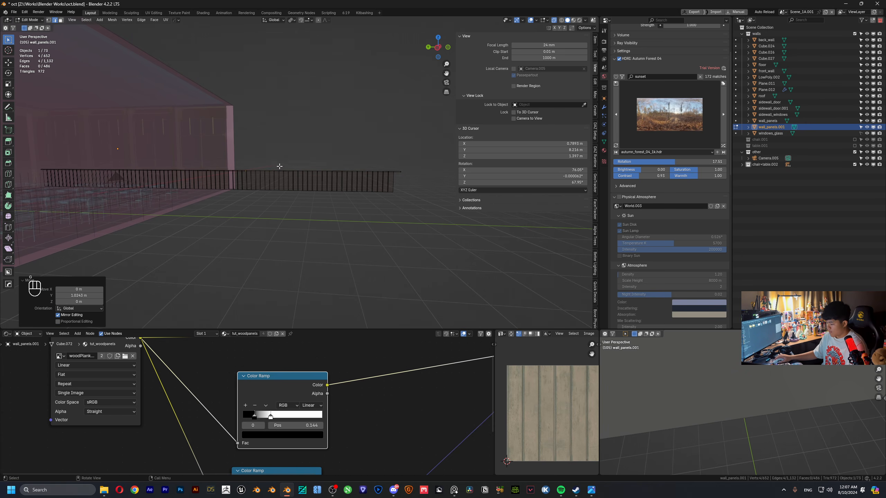
- Fine-tune the new loop's position along the top rail near the end wall's corner, and return to Object Mode
key("g")
key("y")
left_click(255, 165)
key("g")
key("y")
left_click(272, 167)
key("Tab")
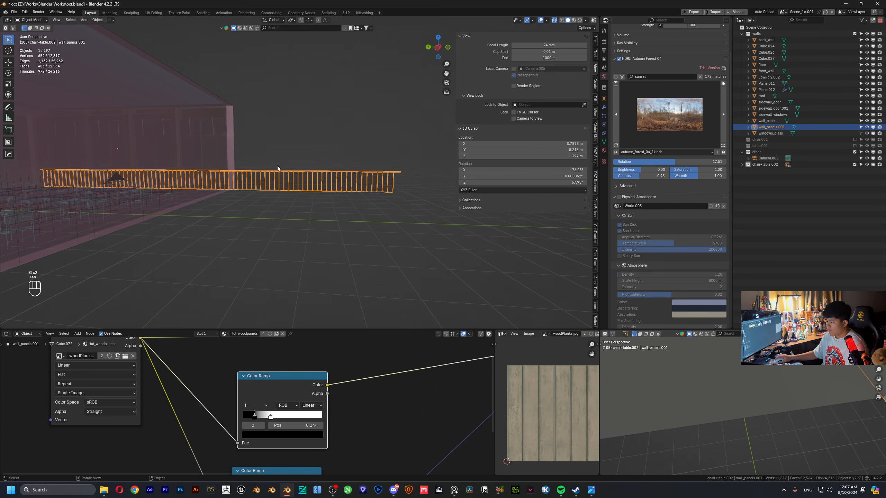
- Try to delete the paneling vertices beyond the end wall with X-ray turned off
key("alt+z")
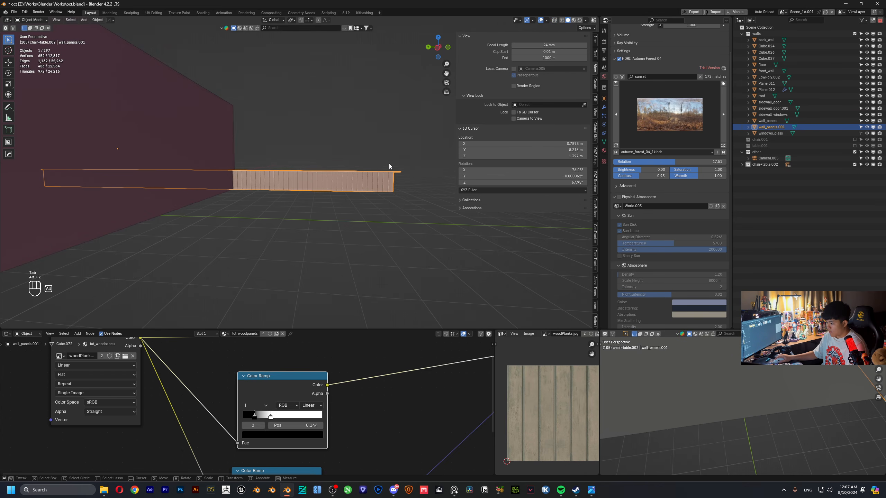
key("Tab")
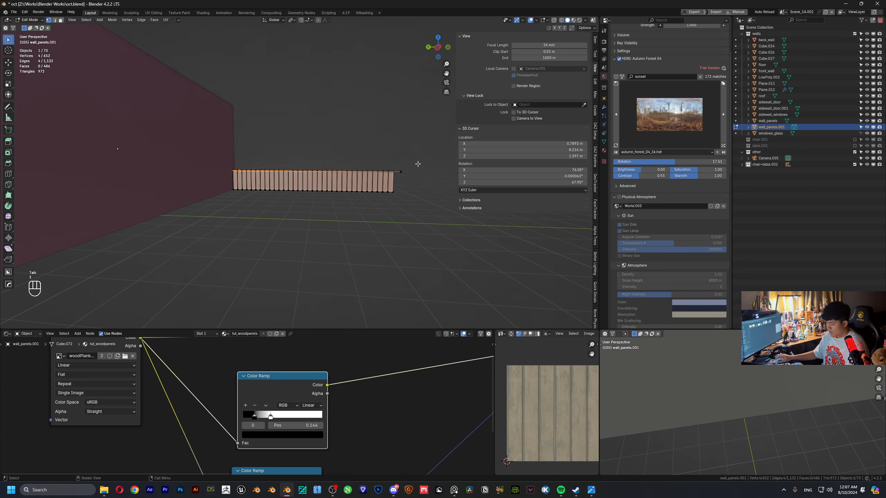
left_click_drag(433, 144, 240, 240)
key("x")
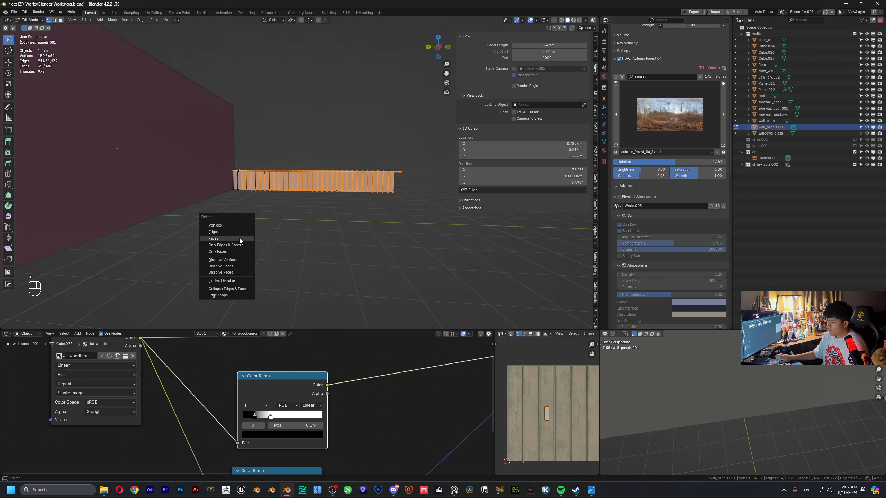
left_click(230, 226)
middle_click_drag(231, 223, 276, 189)
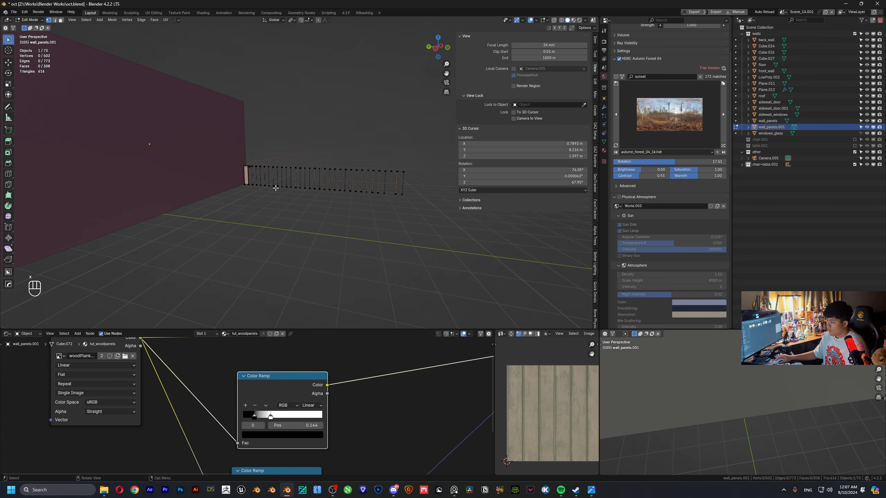
key("ctrl+z")
- With X-ray on, delete all paneling geometry extending beyond the end wall, and return to Object Mode
key("alt+z")
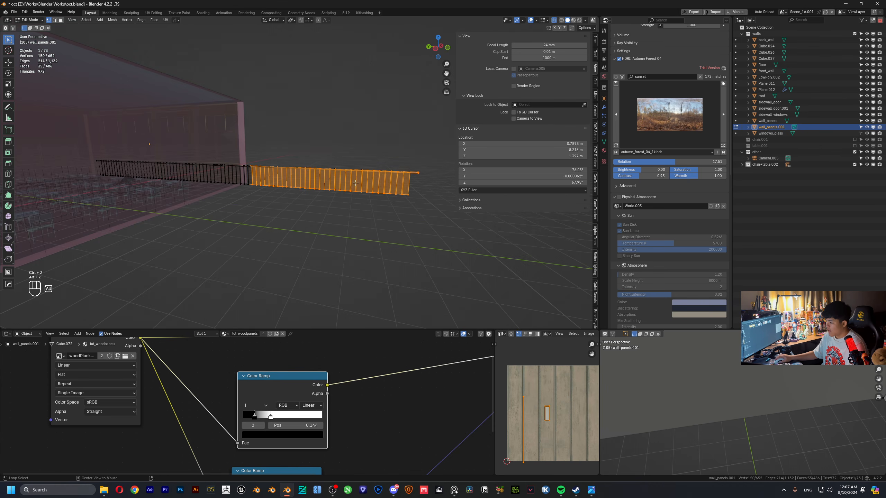
left_click_drag(441, 152, 253, 221)
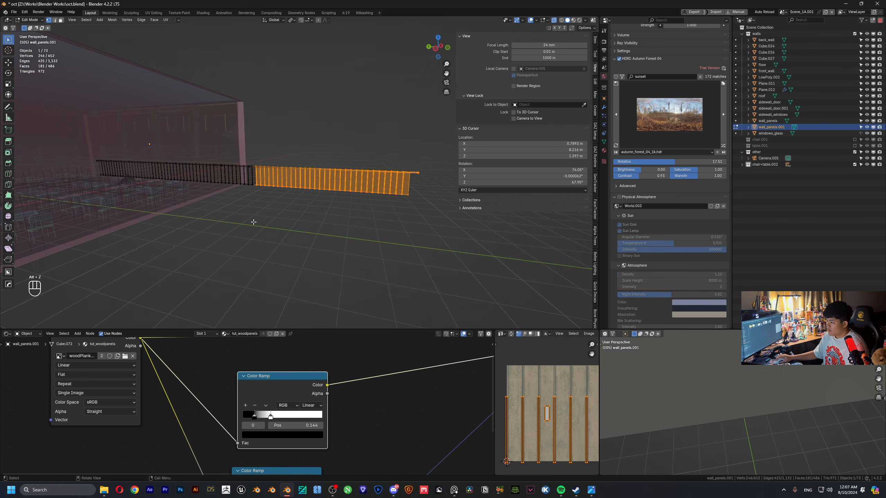
key("x")
left_click(250, 222)
key("Tab")
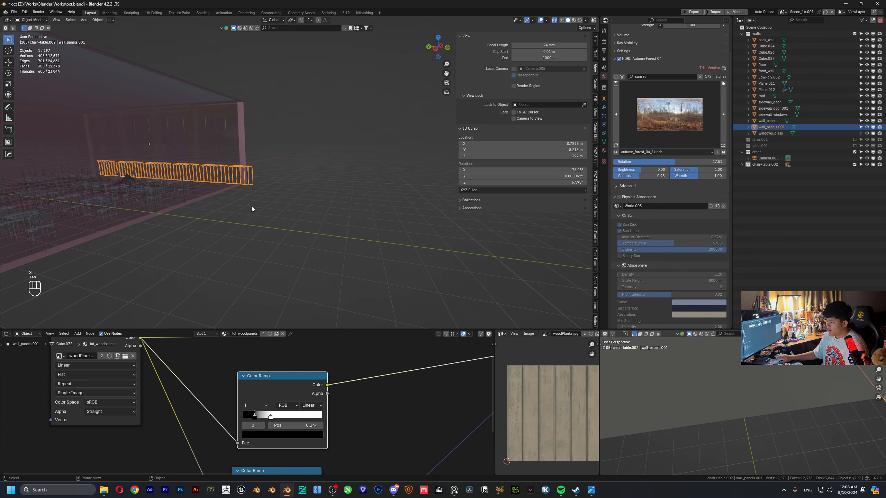
- Turn off X-ray, duplicate the trimmed window-side paneling, and rotate the copy 180° about the Z axis
middle_click_drag(252, 206, 330, 179)
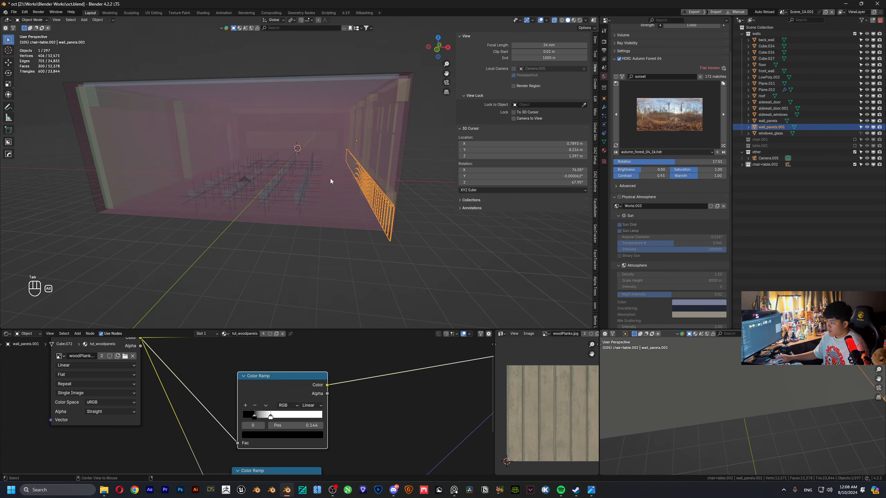
left_click(330, 179, "shift")
left_click(385, 210)
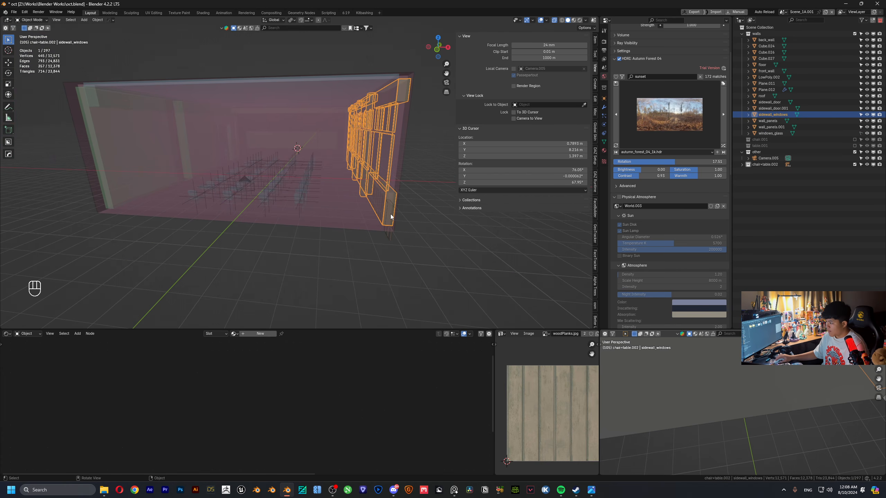
key("alt+z")
scroll(390, 191, "up", 6)
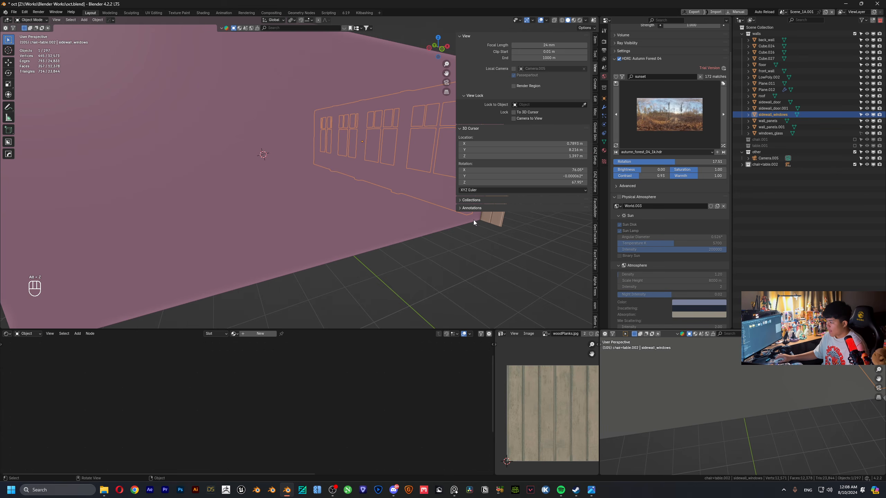
scroll(453, 220, "down", 4)
left_click(388, 217)
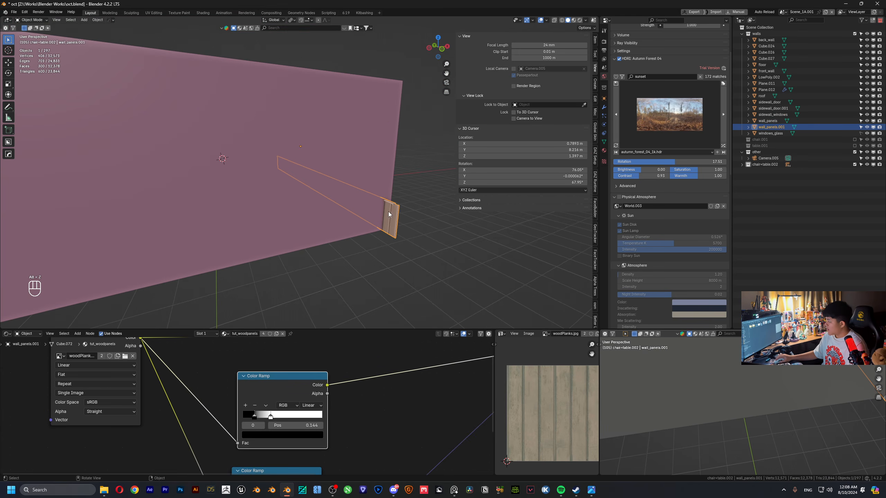
key("shift+d")
right_click(313, 197)
key("r")
key("z")
key("1")
key("8")
key("0")
key("Return")
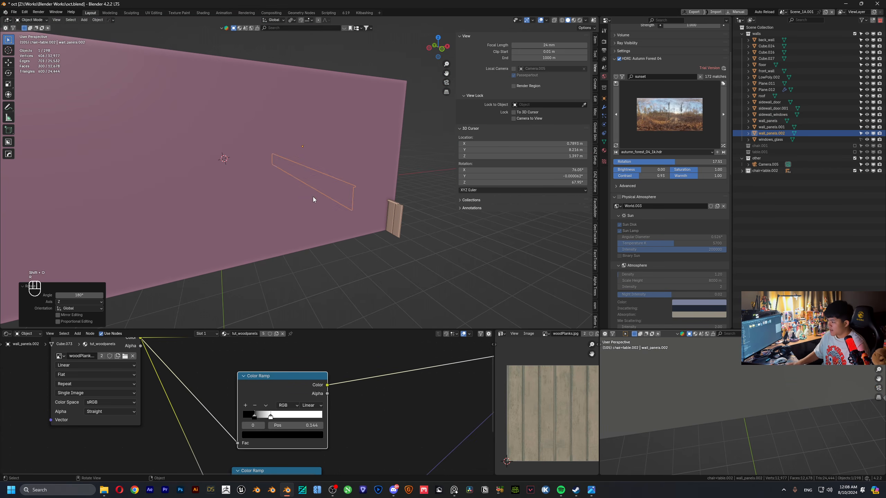
- Move the duplicated paneling about -13.46 m along the X axis to the door-side wall
scroll(313, 197, "down", 5)
mouse_move(313, 197)
middle_mouse_down()
mouse_move(209, 192)
mouse_move(302, 196)
middle_mouse_up()
left_click(446, 83)
scroll(233, 180, "down", 3)
key("g")
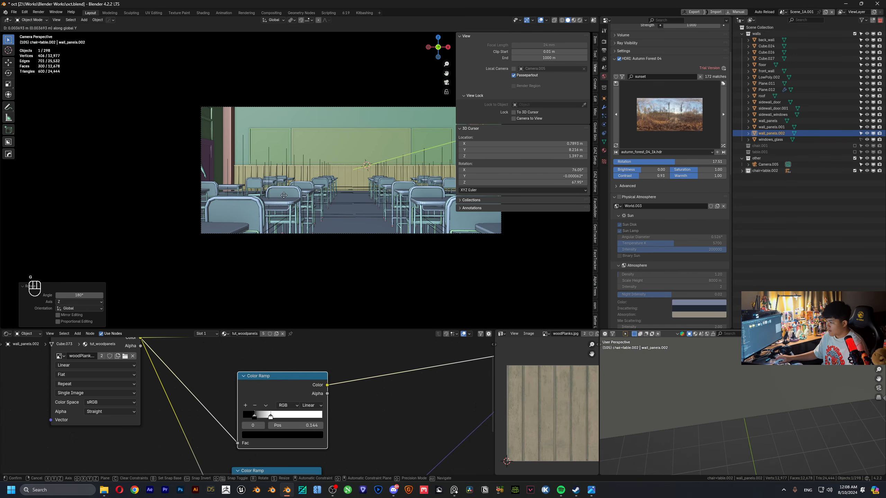
key("x")
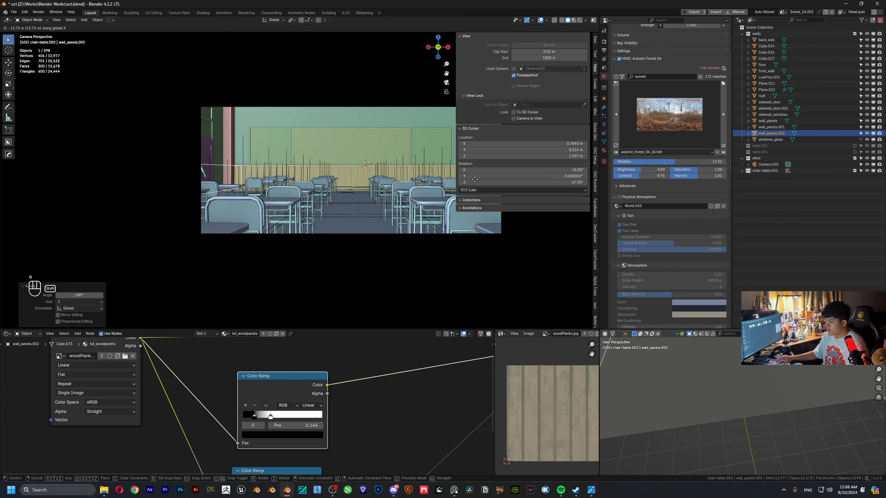
left_click(579, 189)
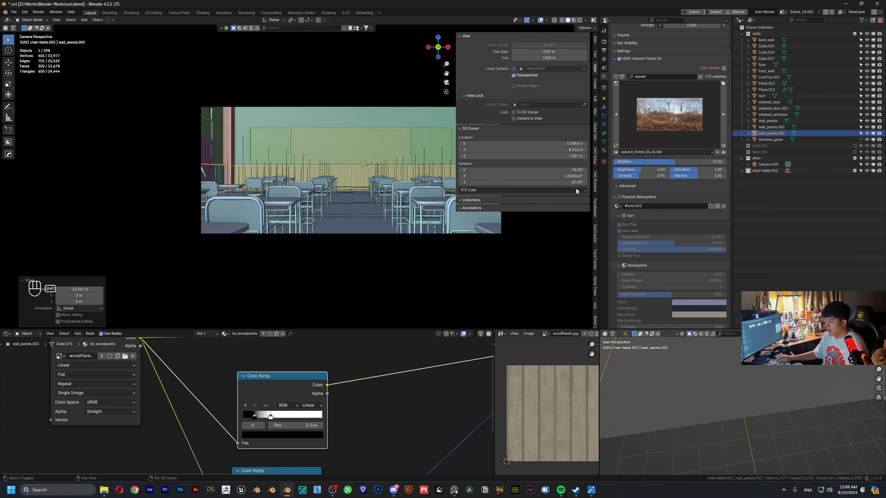
- Move the door-side paneling about -7.14 m along the Y axis so it ends beside the door
scroll(361, 170, "down", 2)
middle_click_drag(361, 170, 288, 162)
middle_click_drag(288, 162, 278, 162)
middle_click_drag(278, 161, 323, 164, "shift")
scroll(317, 159, "up", 1)
left_click_drag(324, 164, 316, 172)
middle_click_drag(323, 164, 315, 171, "shift")
scroll(316, 171, "down", 1)
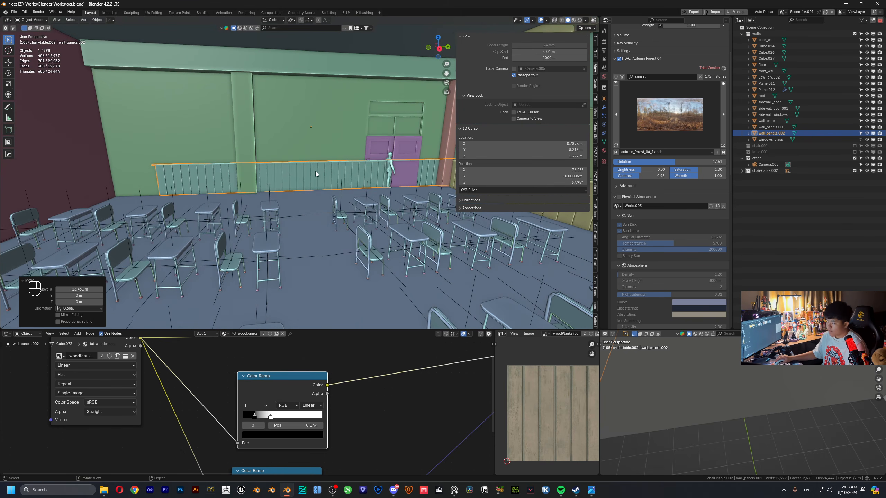
middle_click_drag(390, 171, 328, 172, "shift")
key("g")
key("y")
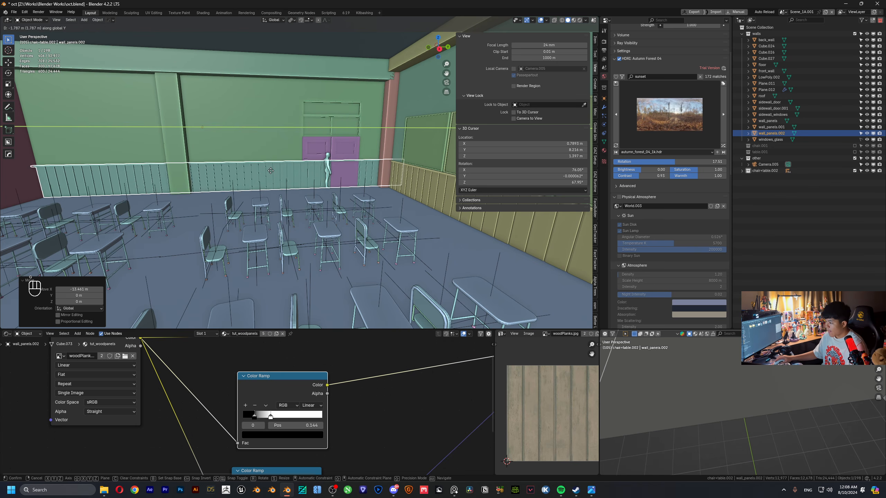
left_click(148, 165)
- Fine-tune the paneling along Y to meet the door's edge and shift it about -0.018 m in X against the wall
scroll(233, 186, "up", 6)
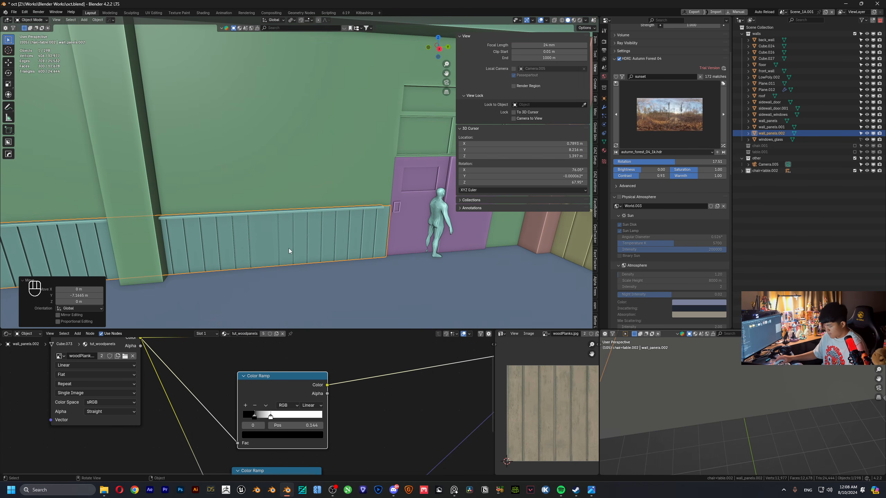
key("g")
key("y")
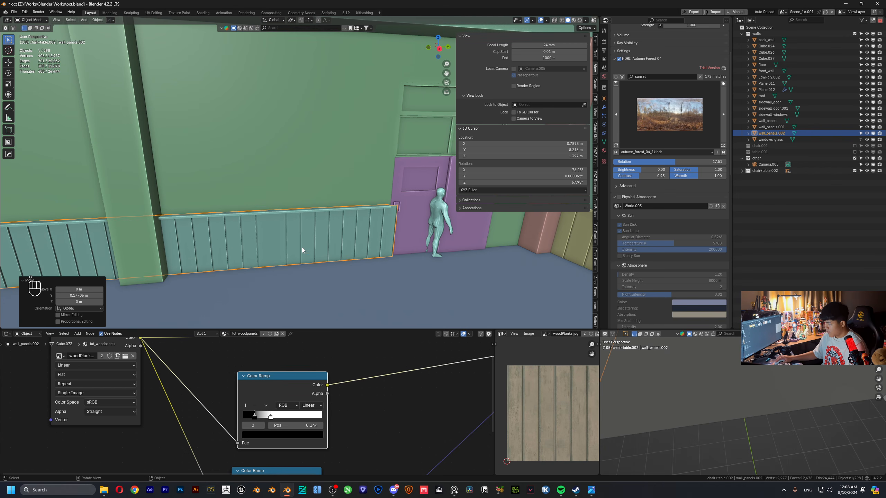
left_click(304, 255)
key("g")
key("x")
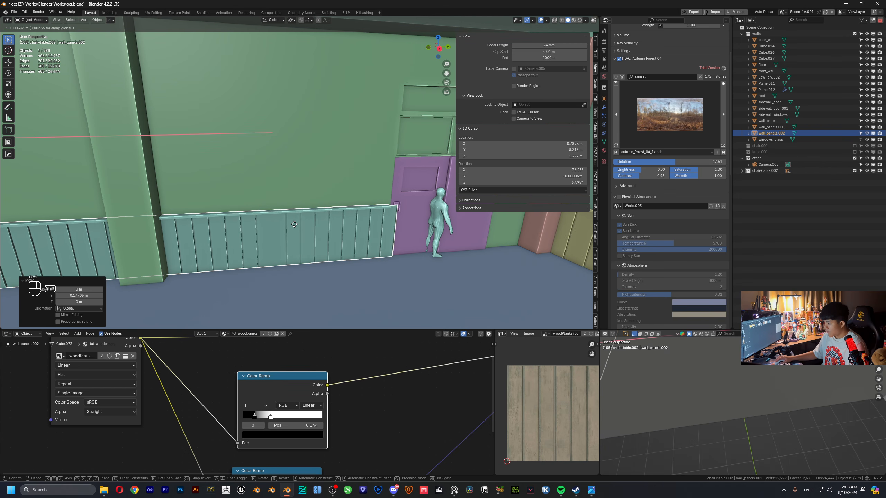
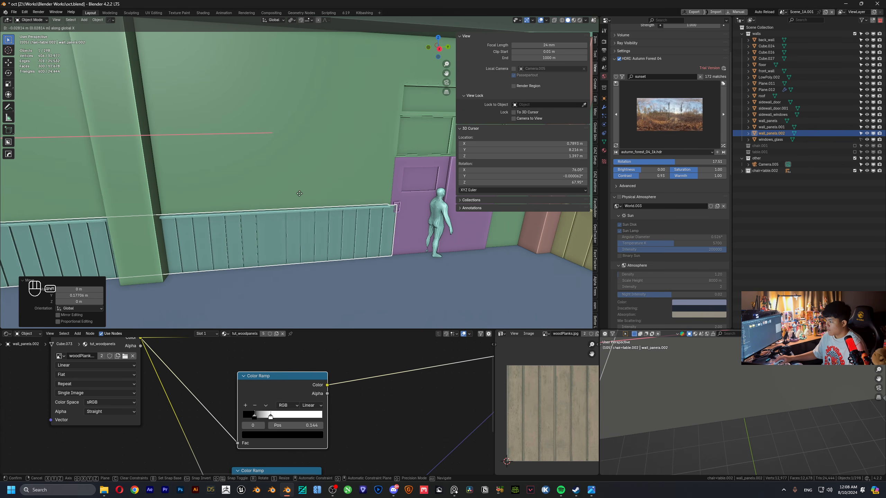
left_click(287, 192)
key("g")
key("y")
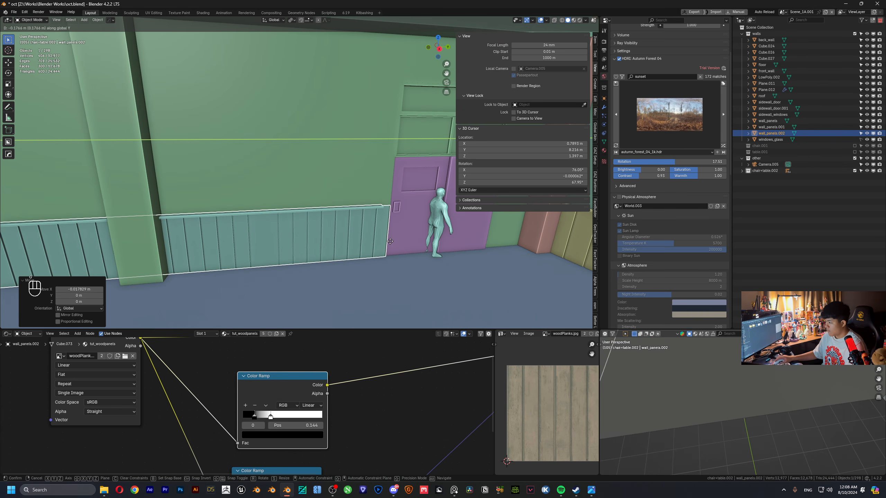
left_click(390, 242)
- Try to delete the door-side paneling vertices beyond the end wall in Edit Mode with X-ray off
scroll(331, 215, "down", 8)
middle_click_drag(331, 216, 418, 201)
key("Tab")
left_click_drag(157, 154, 256, 252)
key("x")
left_click(256, 252)
middle_click_drag(254, 233, 243, 223)
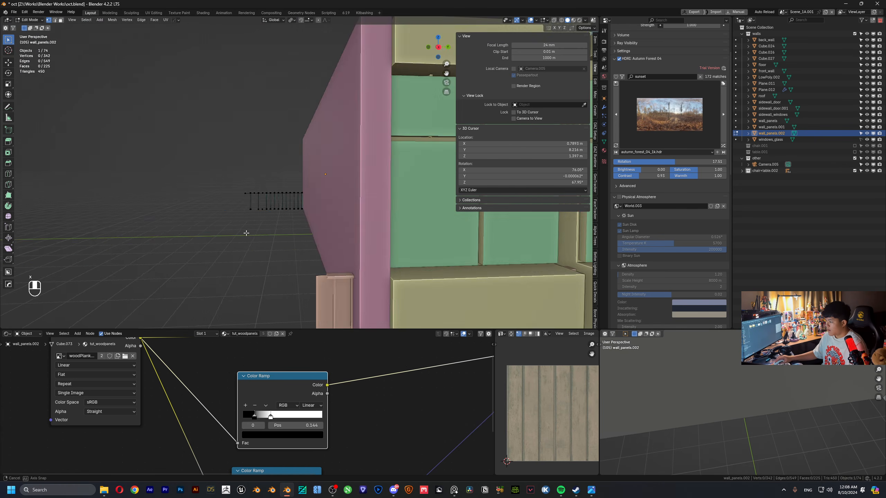
key("ctrl+z")
- With X-ray on, delete the door-side paneling beyond the end wall, then return to Object Mode with X-ray off
key("alt+z")
left_click_drag(195, 169, 274, 258)
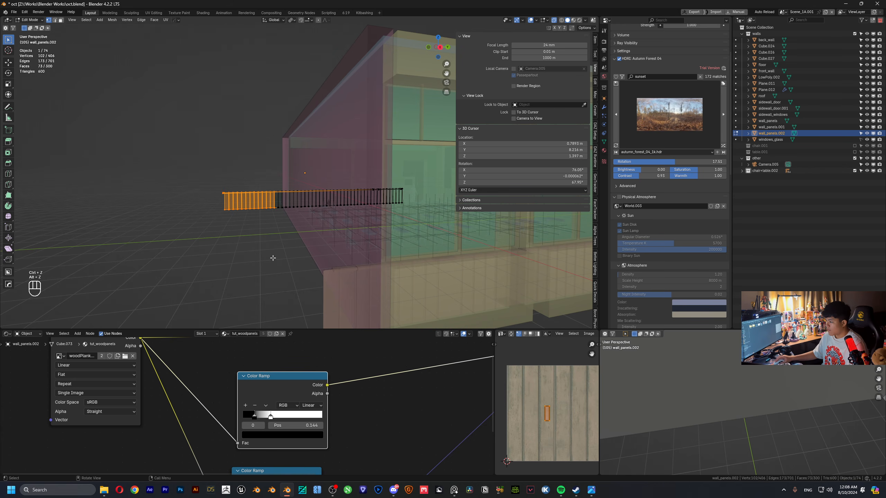
key("x")
left_click(260, 250)
key("Tab")
middle_click_drag(258, 246, 206, 212)
key("alt+z")
- From the camera view, select the middle chalkboard panel on the front wall and hide all other objects
left_click(447, 83)
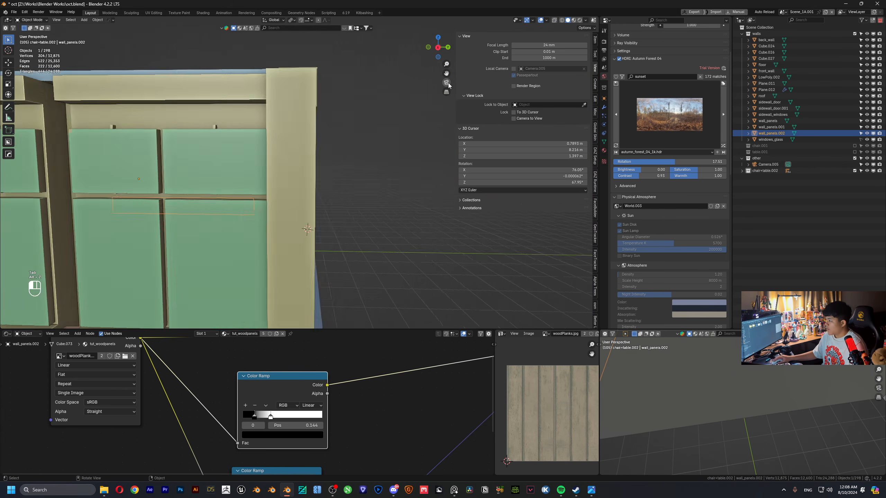
scroll(413, 163, "up", 3)
middle_click_drag(414, 163, 293, 171, "shift")
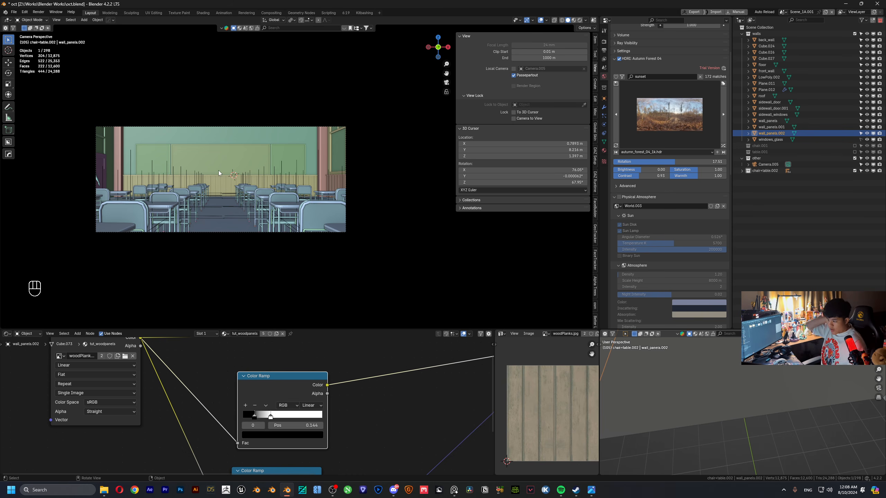
left_click(219, 161)
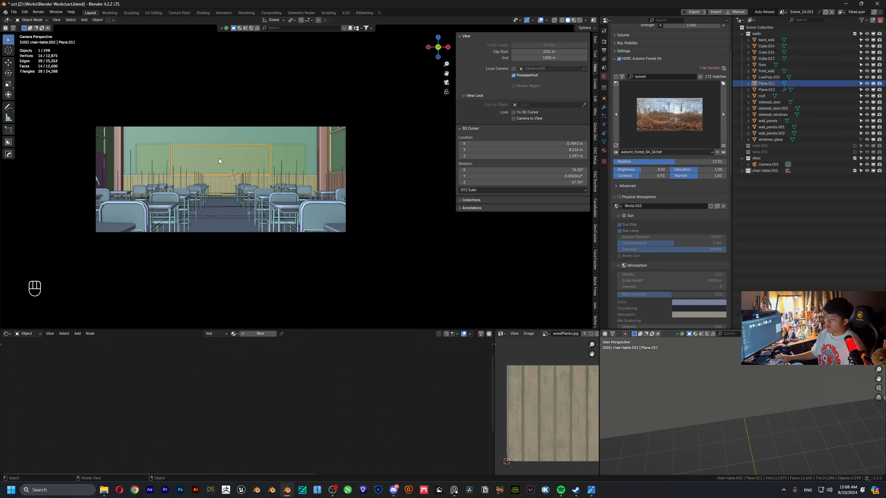
scroll(220, 160, "up", 4)
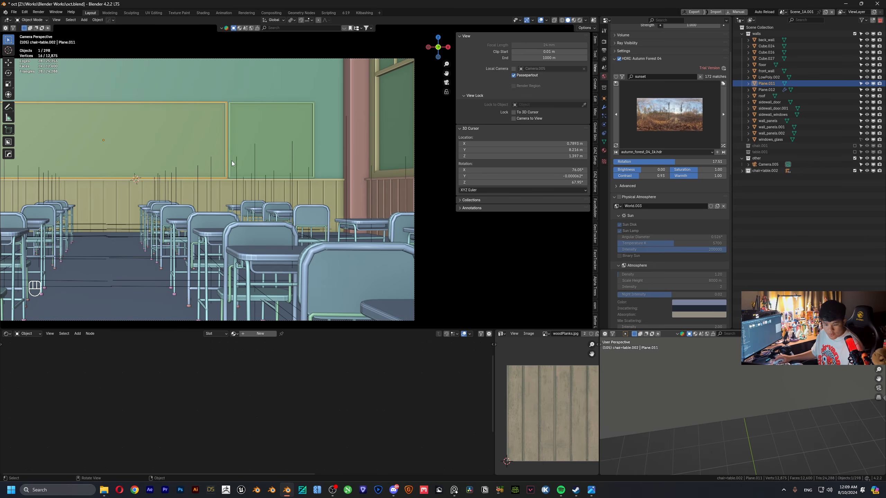
key("shift+h")
scroll(351, 134, "down", 3)
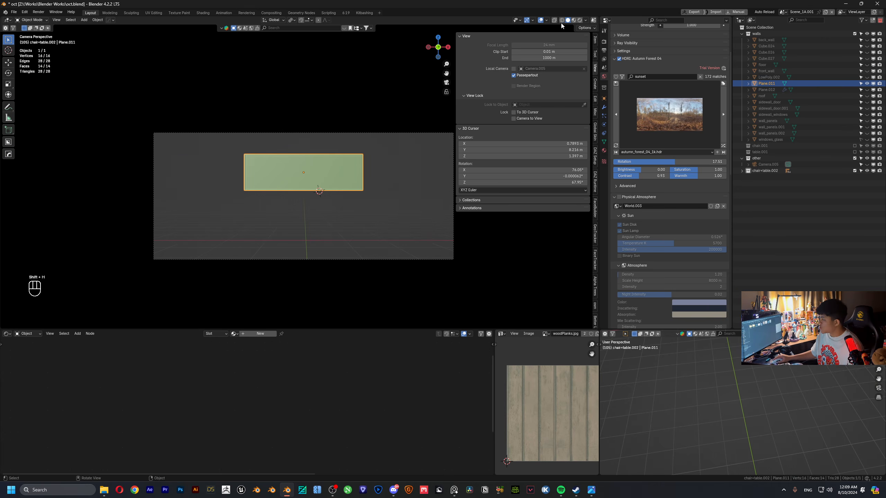
- Switch the viewport to Rendered shading and frame the isolated chalkboard at an angle
left_click(580, 20)
mouse_move(311, 146)
middle_mouse_down()
mouse_move(257, 155)
mouse_move(281, 211)
middle_mouse_up()
scroll(268, 154, "up", 3)
key("KP_Decimal")
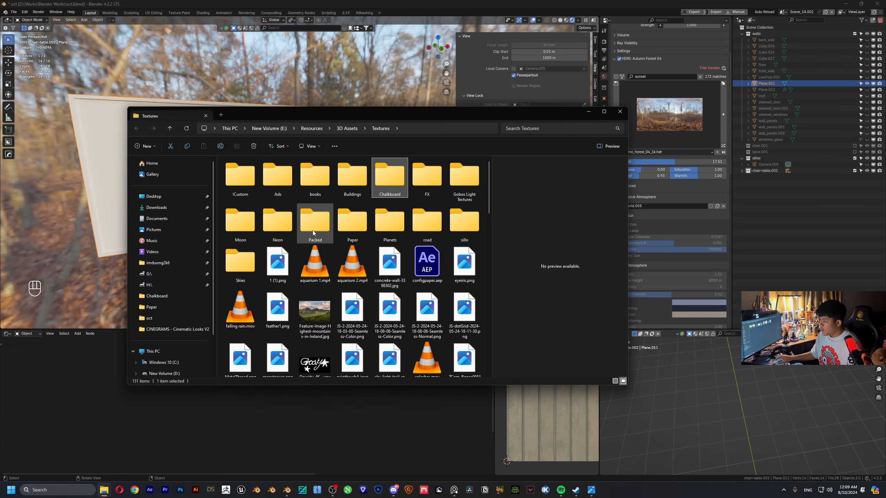
- In File Explorer, open the basetexture folder inside the Chalkboard textures folder and browse its images for a board texture
double_click(390, 191)
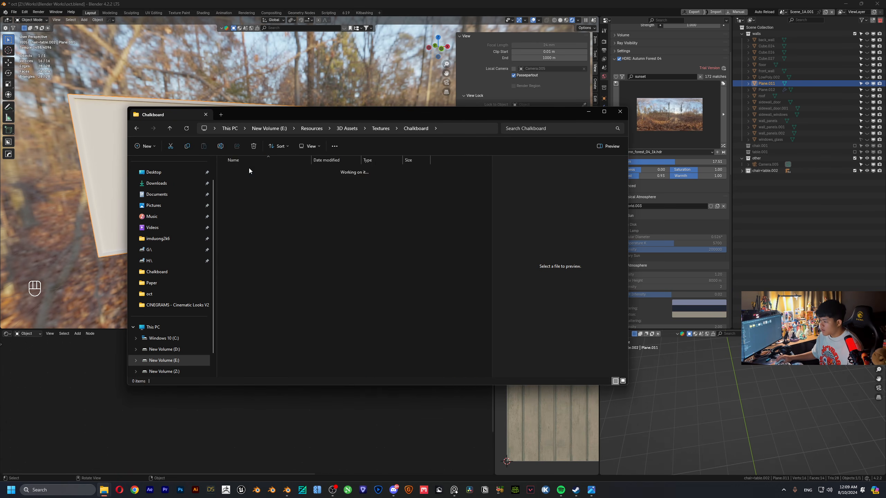
double_click(249, 170)
double_click(355, 114)
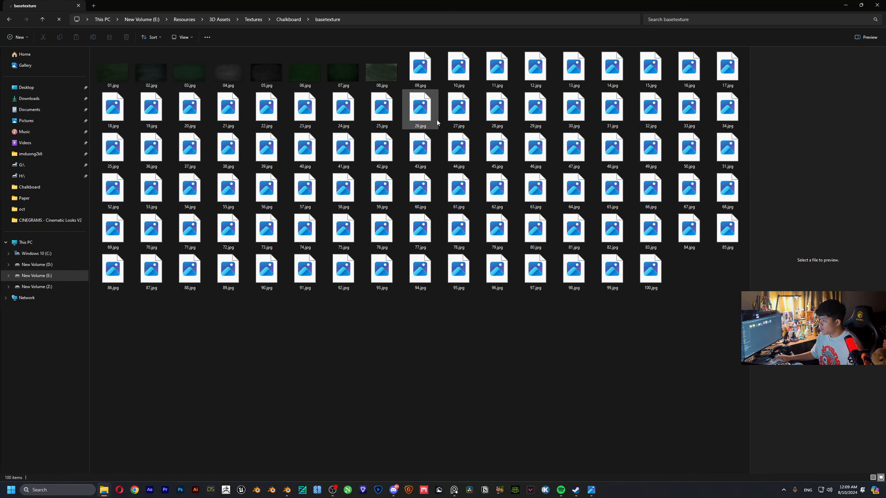
left_click_drag(833, 259, 488, 1)
left_click_drag(618, 4, 885, 244)
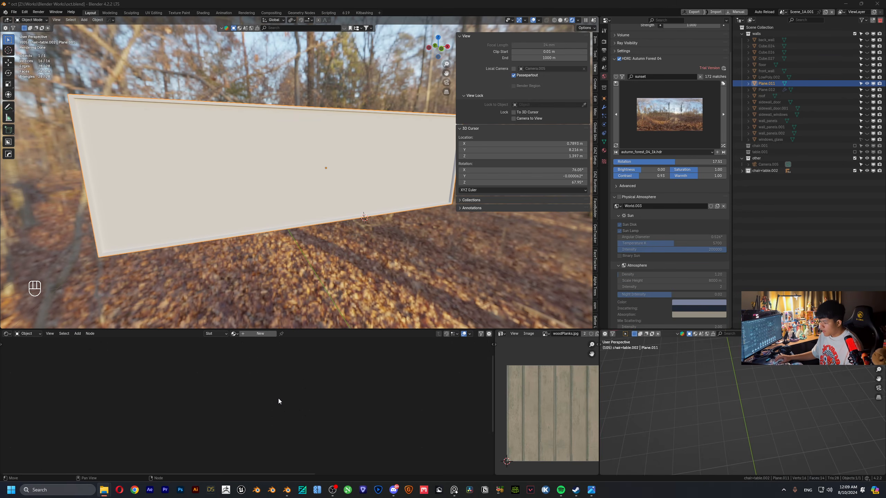
- Create a material named tut_chalkboard on the panel and connect a chalkboard image texture to its Base Color
left_click(248, 334)
left_click(248, 334)
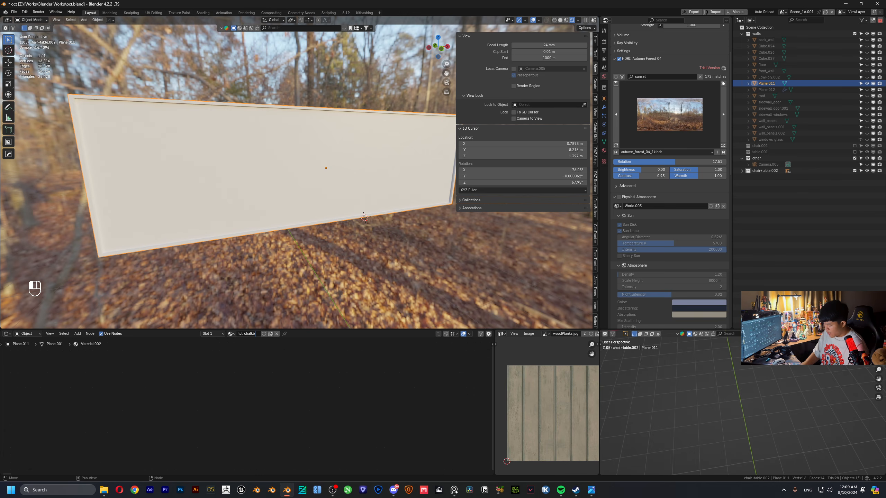
type("tut_chalkboard")
key("Return")
key("Home")
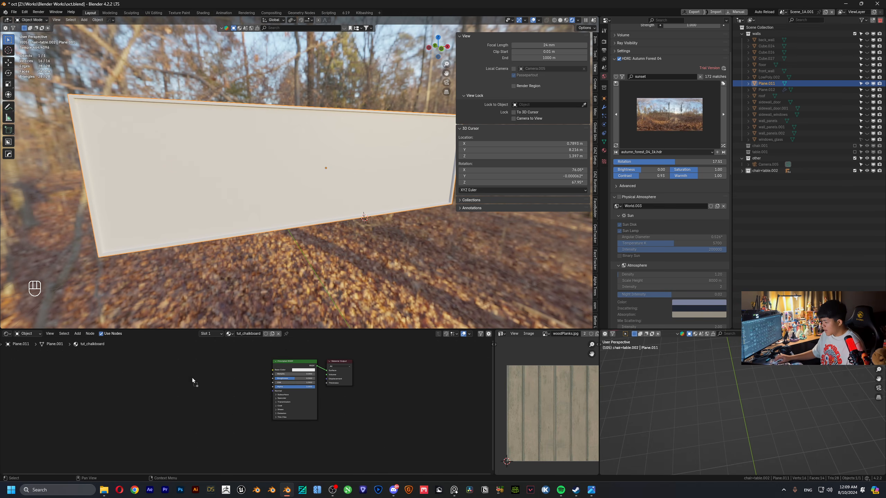
left_click_drag(192, 378, 275, 367)
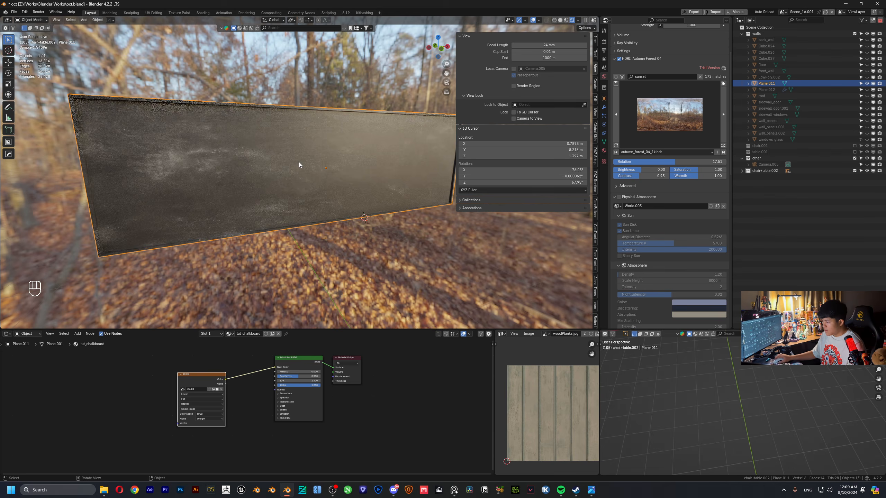
- In Edit Mode, select the chalkboard's front face, widen the UV editor, and unwrap the face with Project from View in front view
middle_click_drag(299, 162, 279, 156)
scroll(268, 159, "up", 2)
key("Tab")
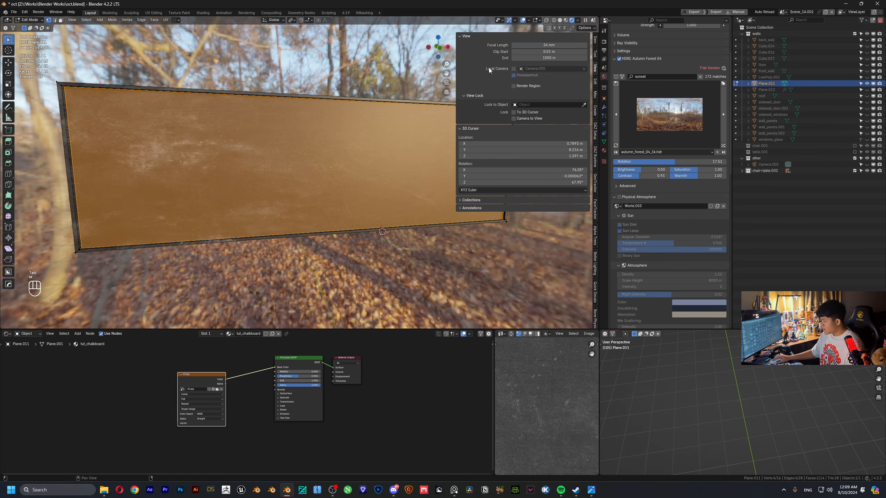
key("n")
key("KP_1")
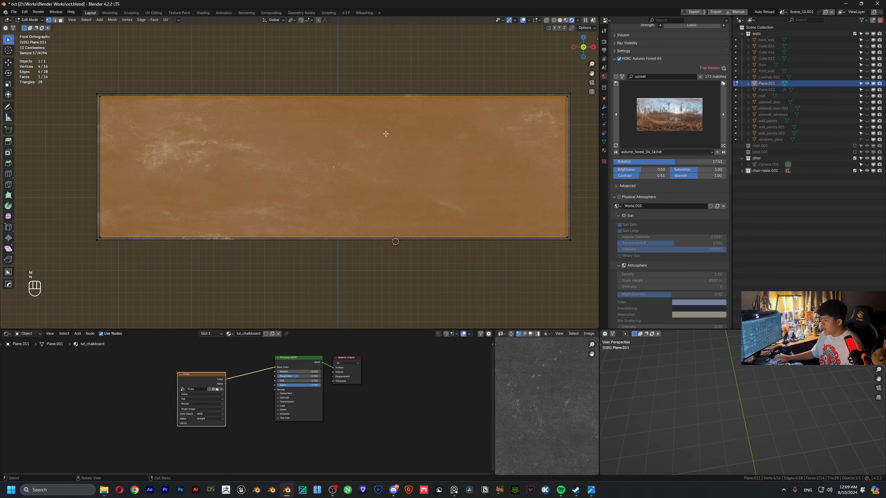
scroll(534, 395, "down", 3)
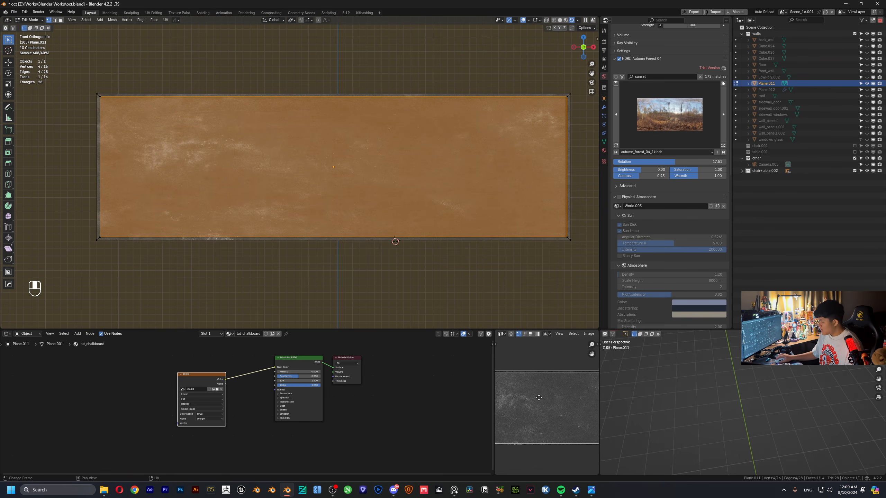
left_click_drag(492, 361, 427, 361)
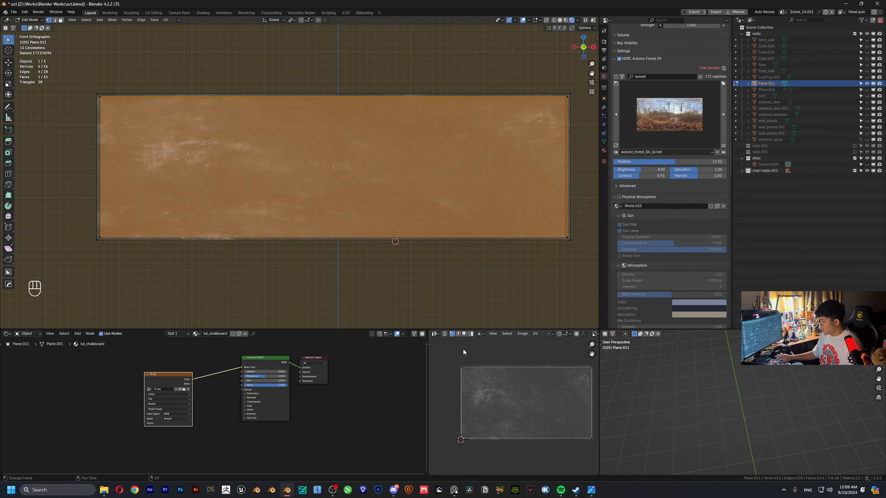
scroll(480, 359, "down", 4)
key("a")
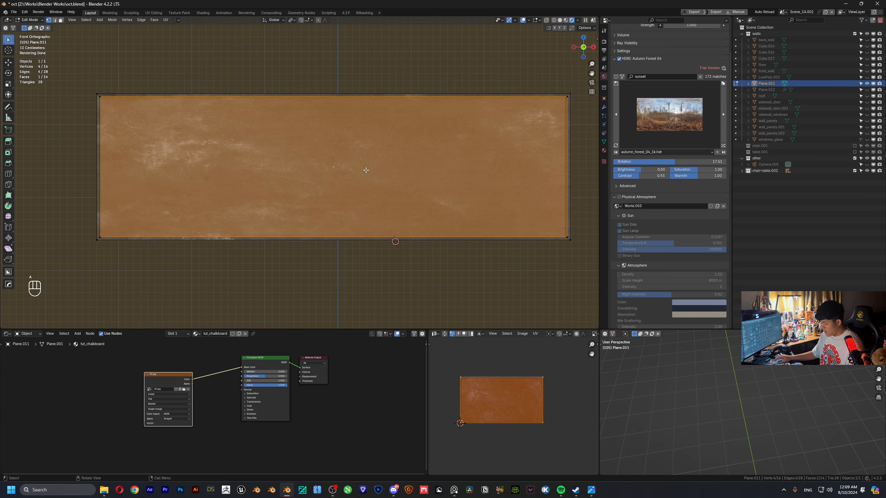
key("u")
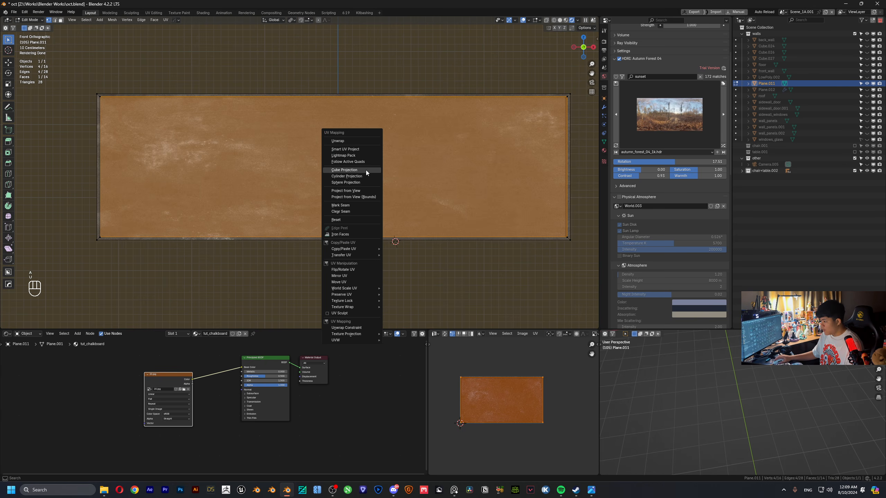
left_click(347, 191)
- Scale and move the front face's UVs to span the chalkboard image's width without leaving its borders
key("s")
left_click(577, 397)
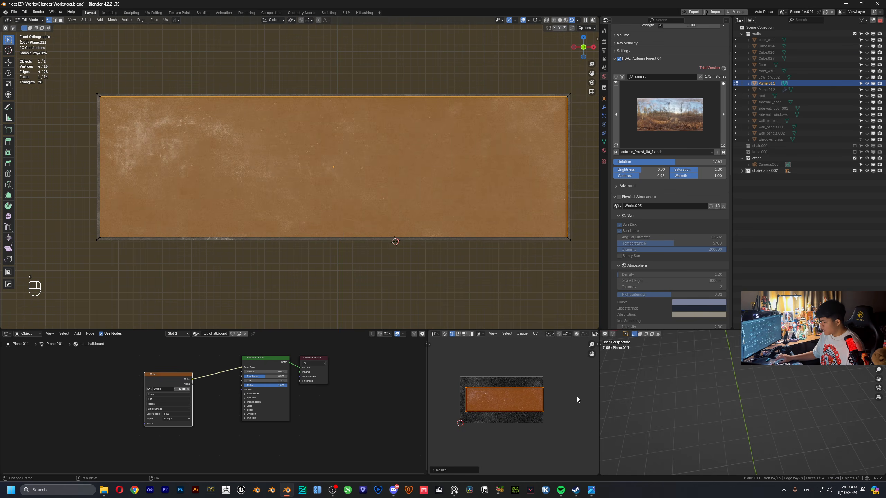
key("g")
left_click(579, 399)
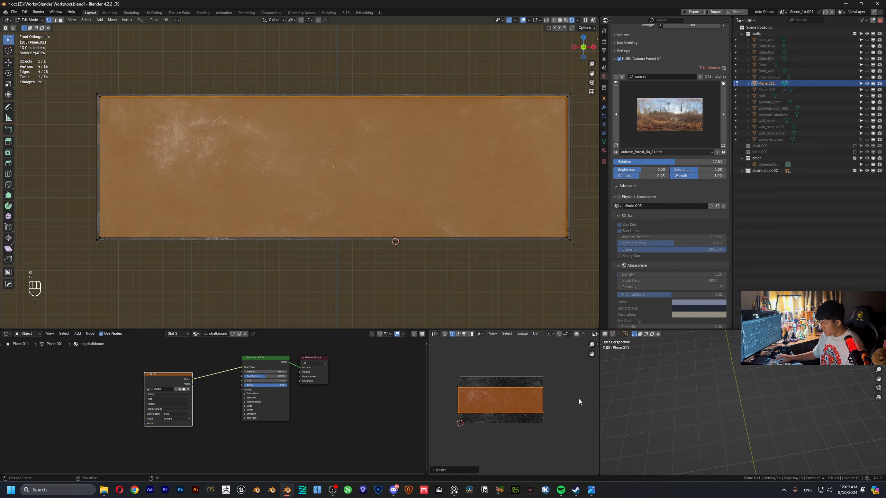
key("s")
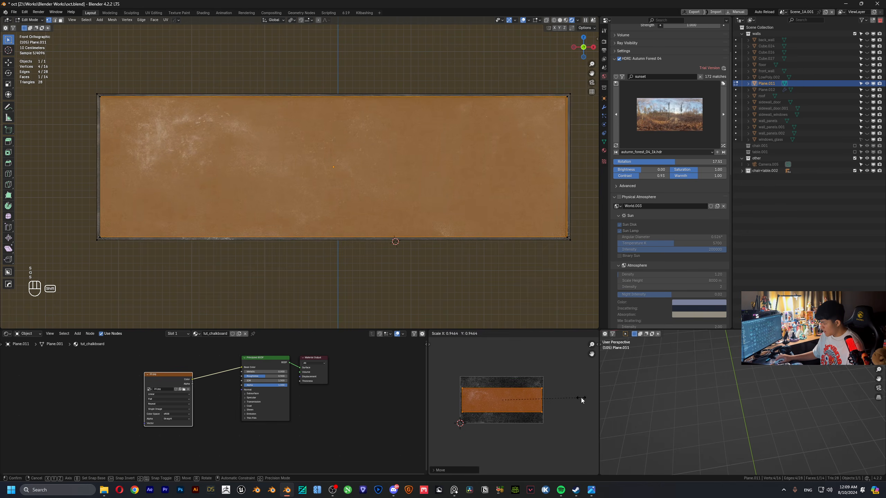
left_click(581, 398)
- Finish the front face's UV scaling and invert the selection to the chalkboard's frame faces
key("Tab")
key("Tab")
scroll(243, 186, "up", 3)
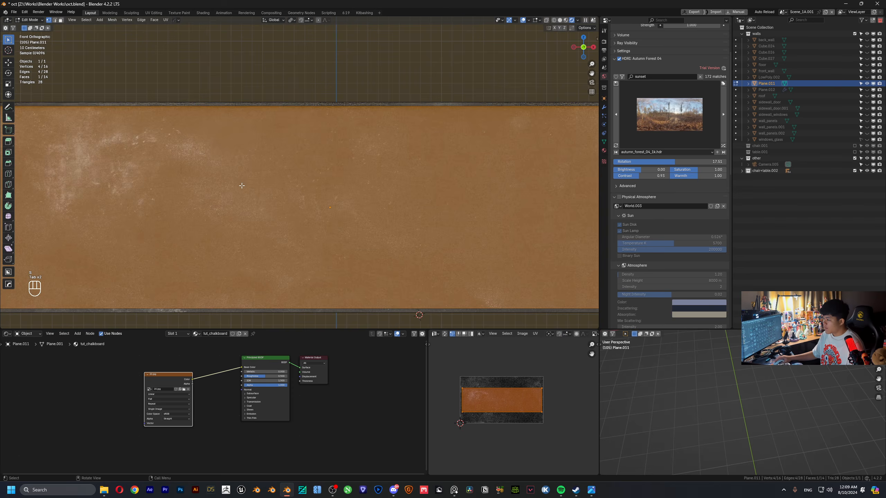
key("ctrl+i")
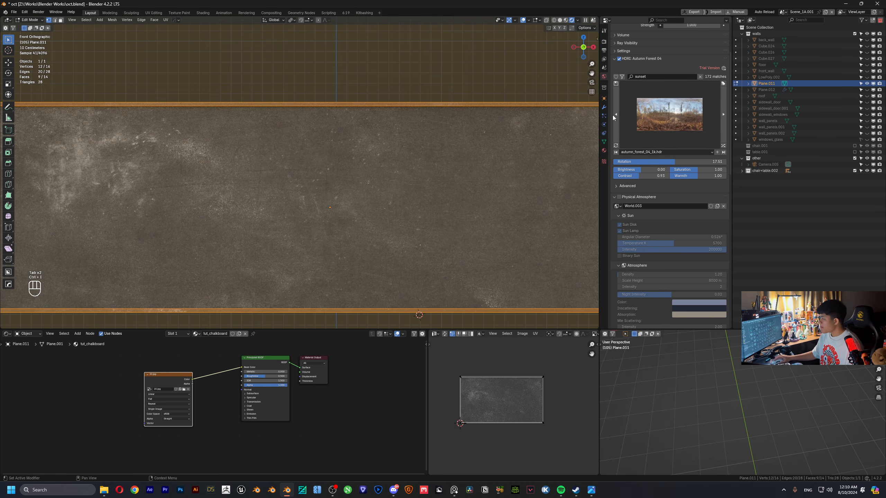
- Add a second material slot to the chalkboard and create a new material in it named tut_metalC
left_click(604, 151)
scroll(646, 116, "up", 4)
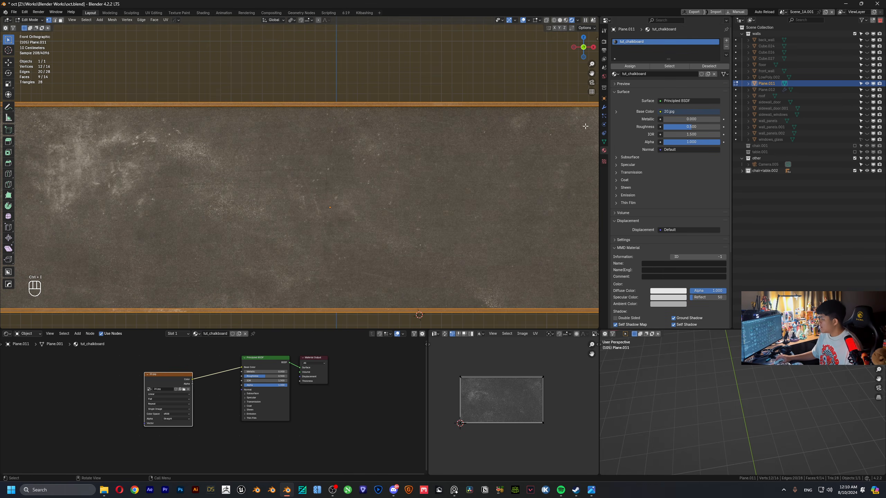
left_click(727, 40)
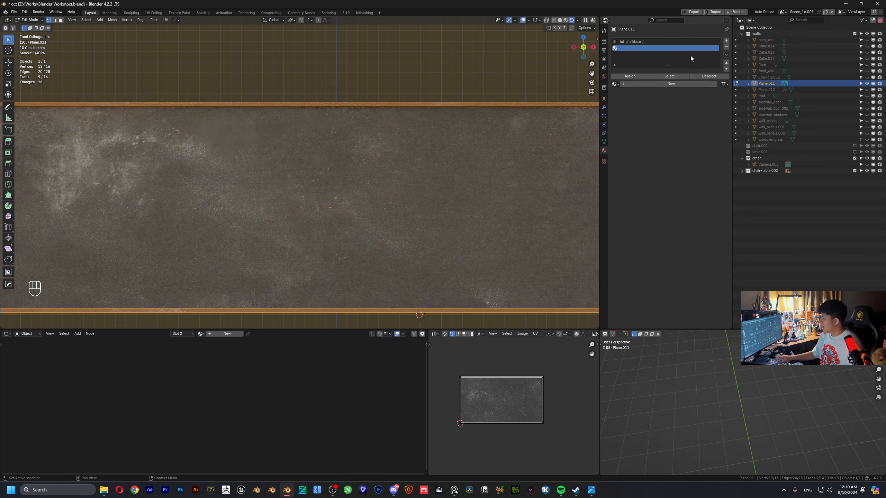
left_click(628, 85)
left_click(636, 83)
type("tut_")
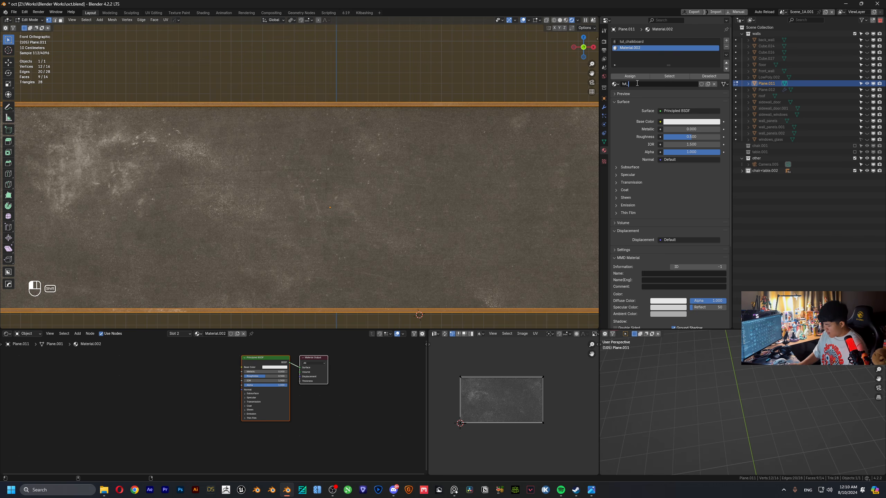
type("metal")
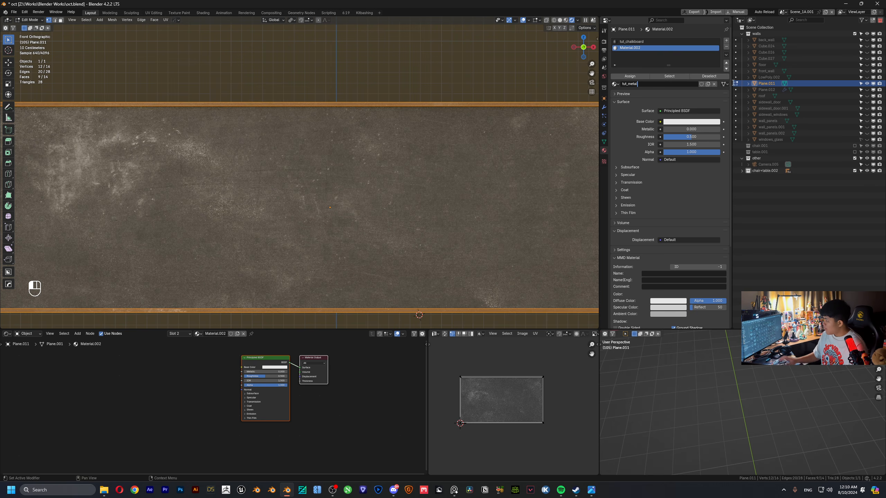
type("CX")
key("Return")
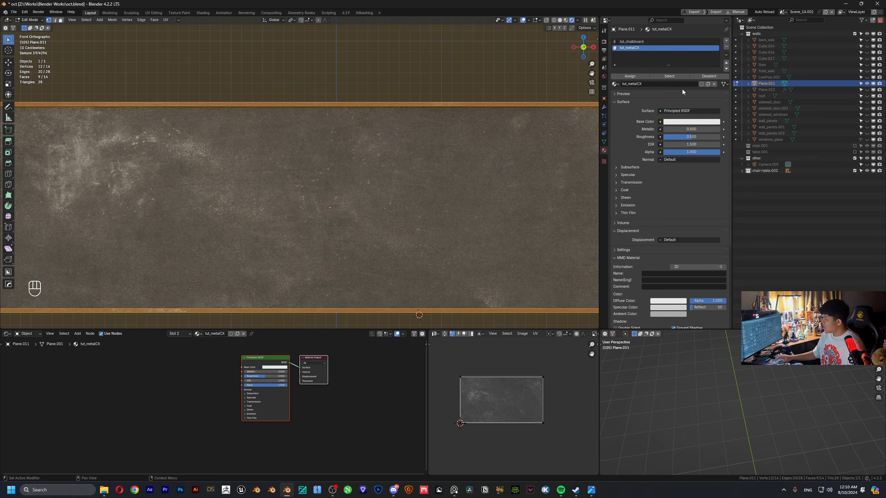
key("Return")
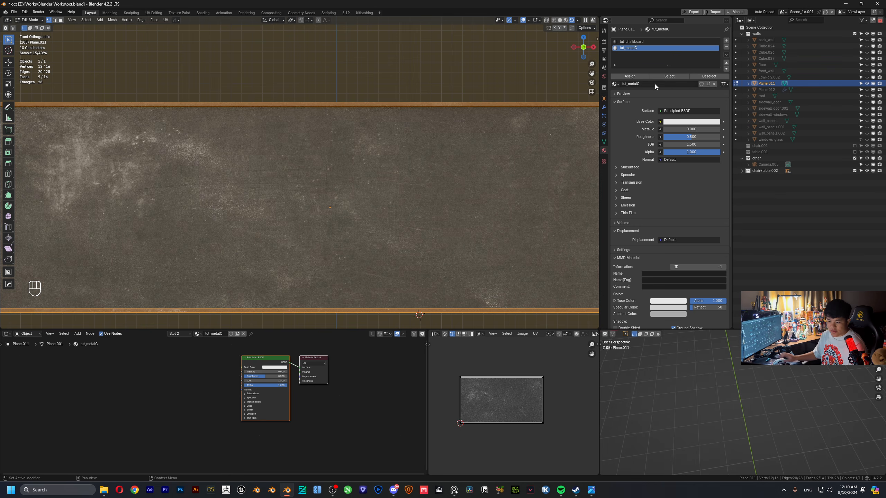
- Unwrap the selected frame faces with Cube Projection and scale their UVs up to more than four times the size
key("Tab")
middle_click_drag(258, 151, 300, 154)
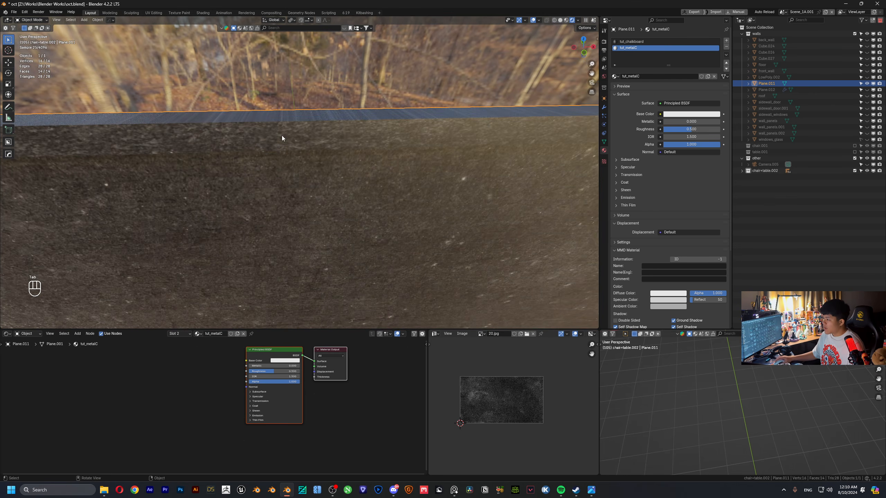
key("Tab")
key("u")
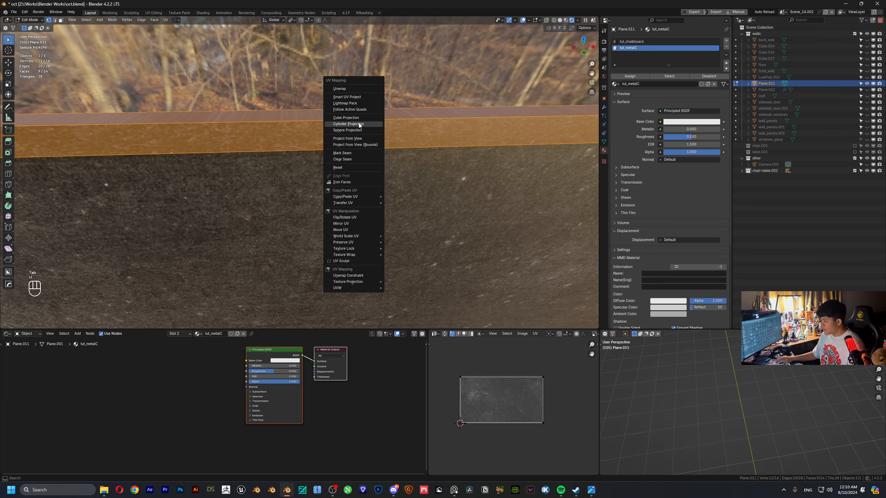
left_click(360, 118)
key("a")
key("s")
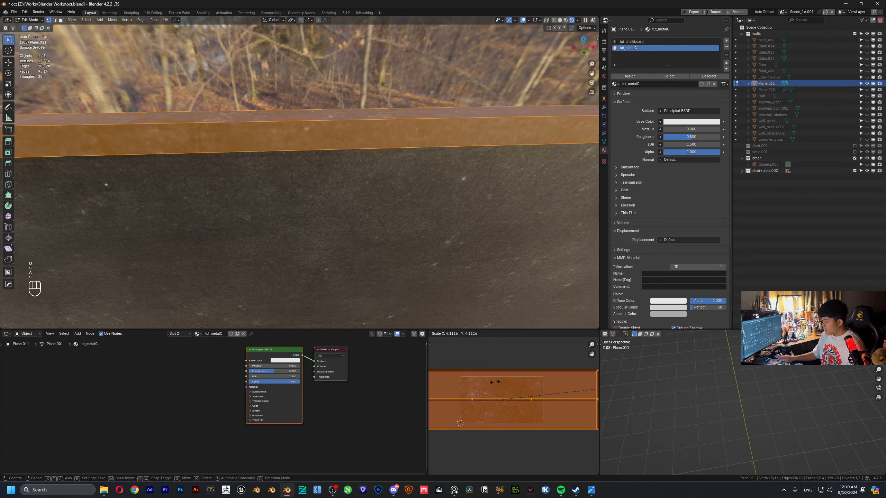
left_click(515, 389)
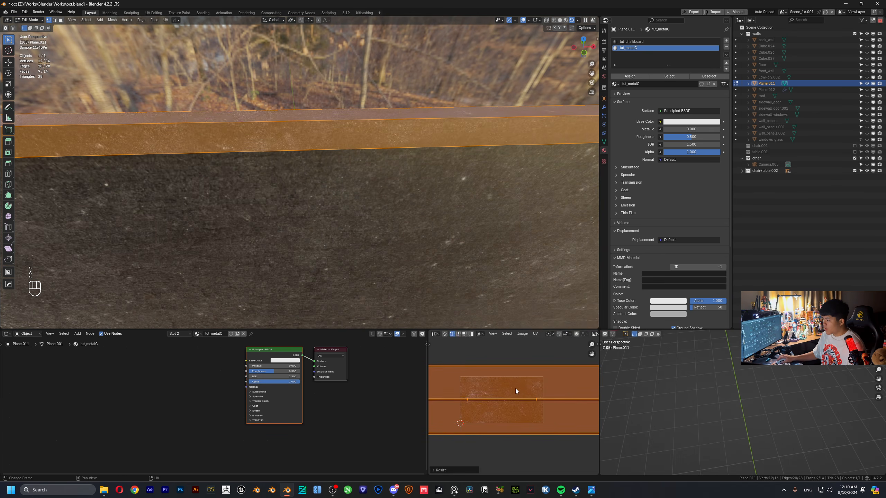
- Assign the tut_metalC material to the chalkboard's selected frame faces
key("Tab")
scroll(185, 373, "up", 3)
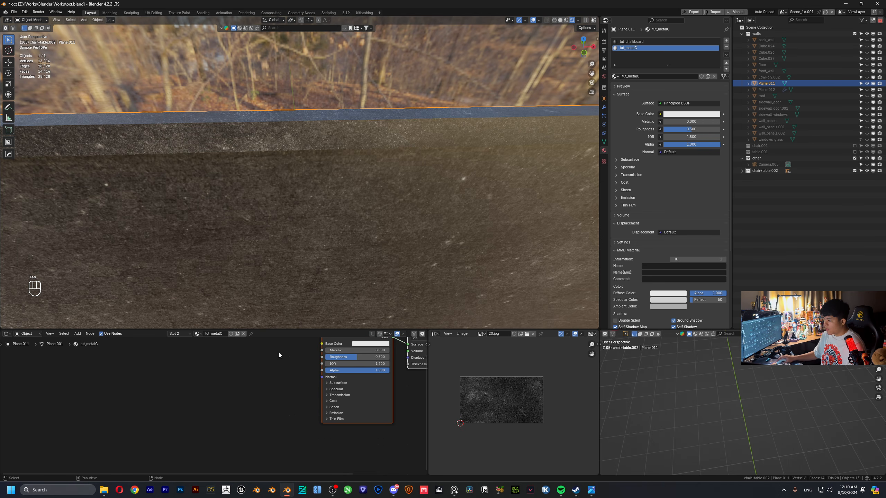
scroll(298, 380, "down", 2)
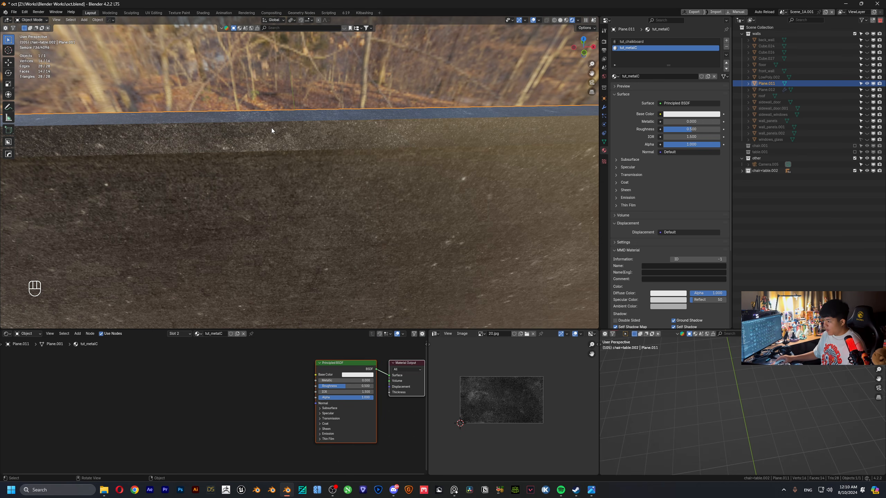
key("Tab")
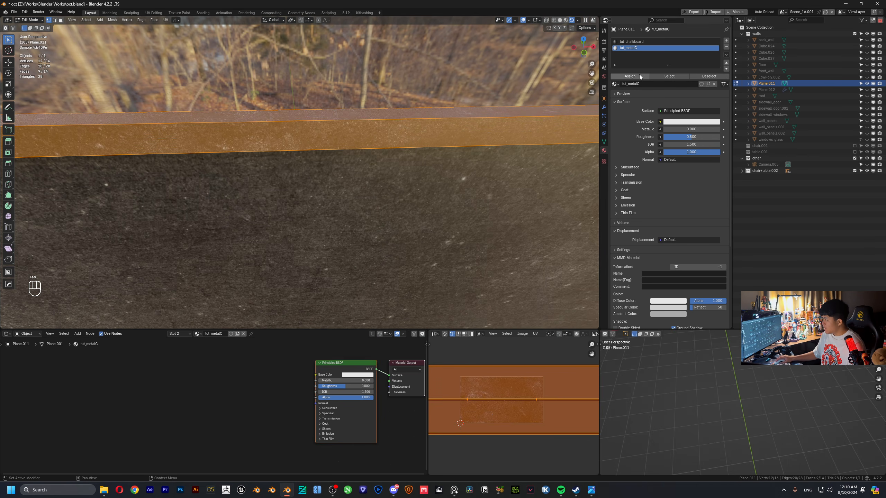
left_click(640, 74)
- Copy the 20.jpg image texture node from tut_chalkboard into tut_metalC and connect it to Base Color
left_click(636, 42)
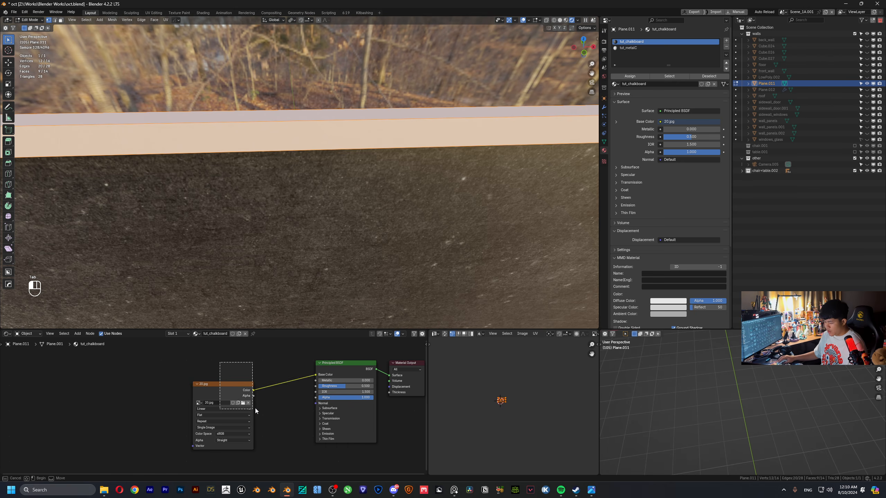
key("ctrl+c")
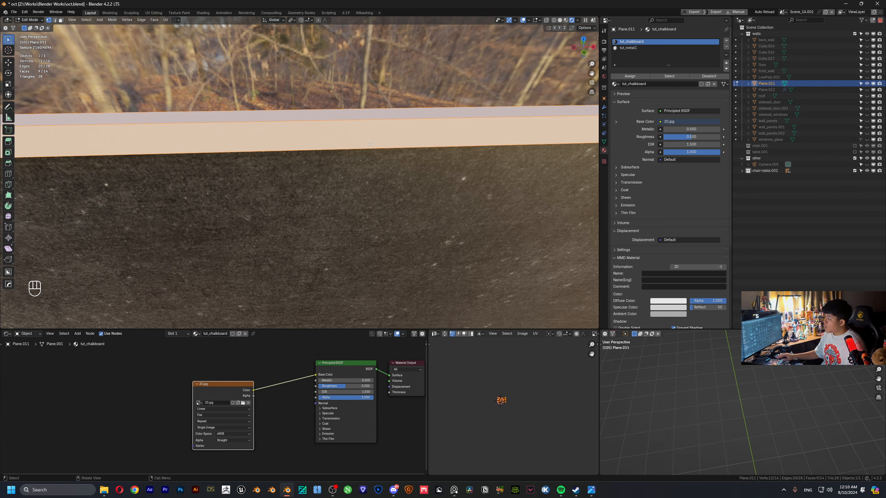
left_click(630, 48)
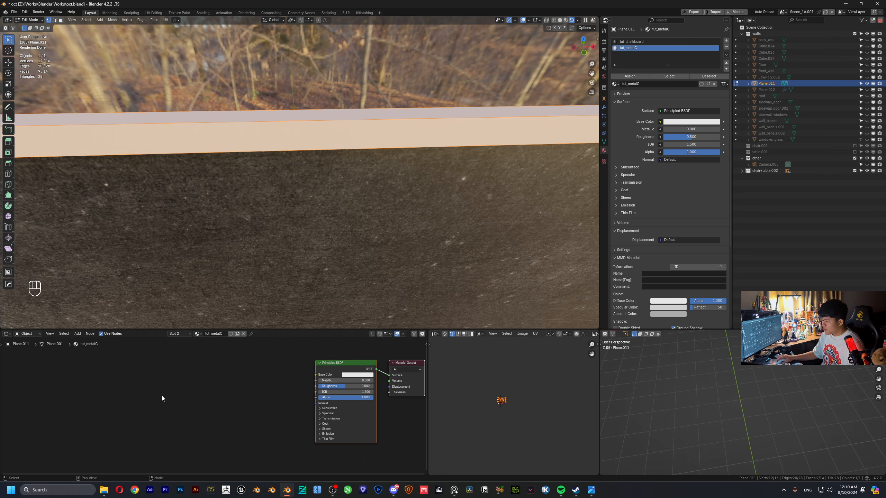
middle_click_drag(162, 396, 184, 391)
key("ctrl+v")
key("ctrl+b")
left_click_drag(171, 362, 338, 369)
- Insert an RGB Curves node between the image texture and Base Color and raise the curve's midpoint to about 0.44, 0.70
key("shift+a")
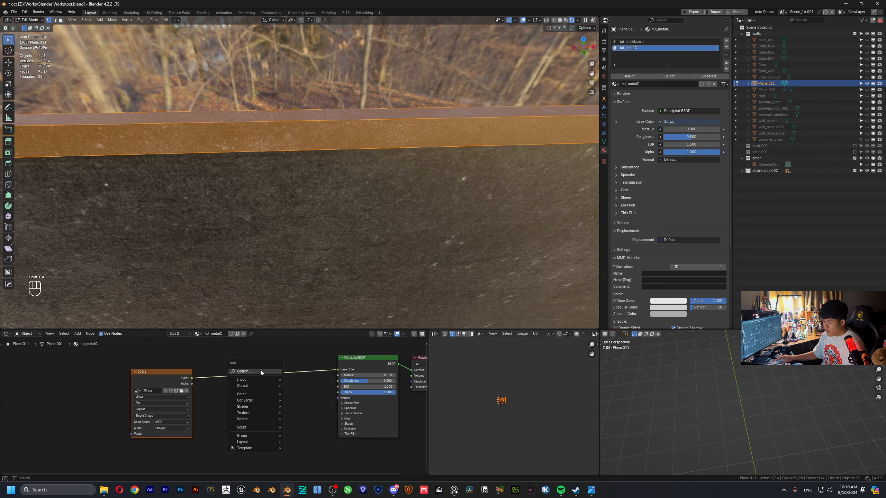
left_click(261, 371)
type("rgb")
key("Return")
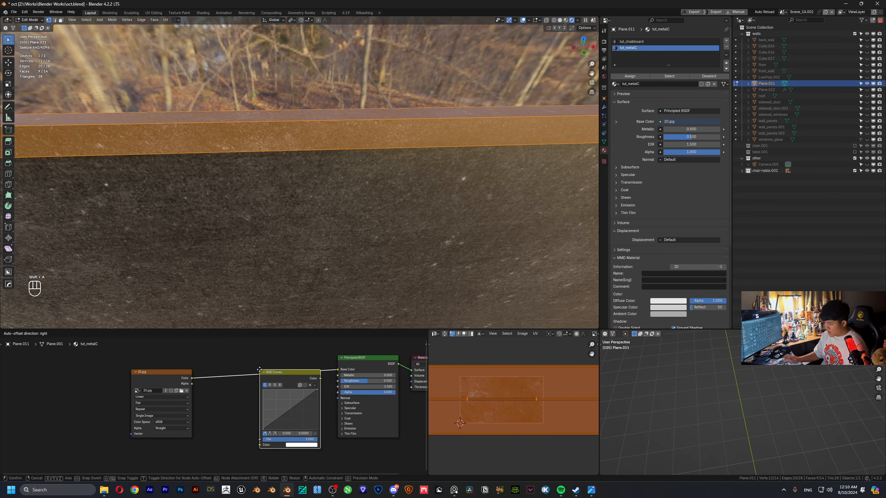
left_click(249, 363)
mouse_move(279, 397)
left_mouse_down()
mouse_move(271, 388)
mouse_move(277, 394)
left_mouse_up()
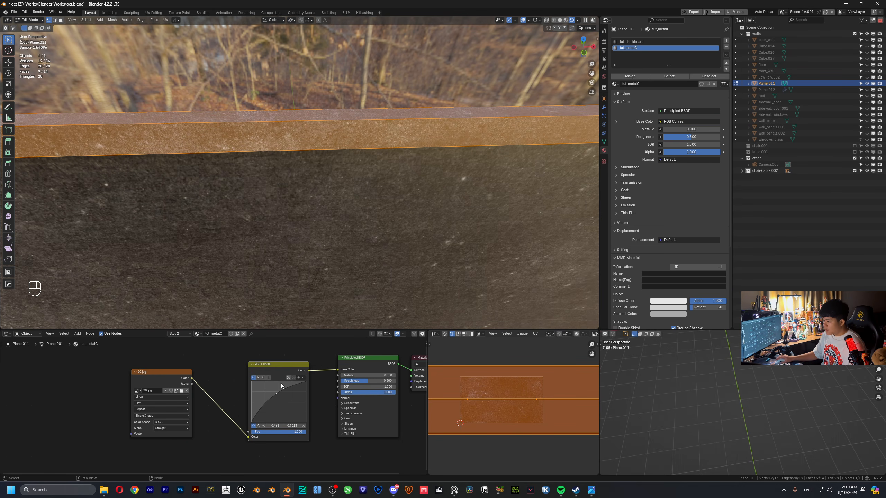
- Insert a Brightness/Contrast node between RGB Curves and Base Color and raise its contrast to about 0.4
middle_click_drag(287, 359, 326, 361)
left_click_drag(153, 344, 306, 379)
left_click_drag(306, 367, 218, 373)
key("shift+a")
type("contr")
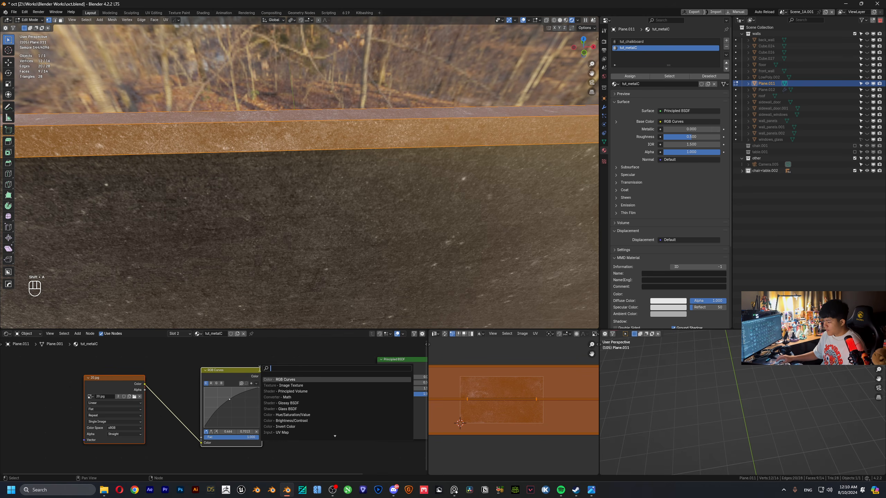
key("Return")
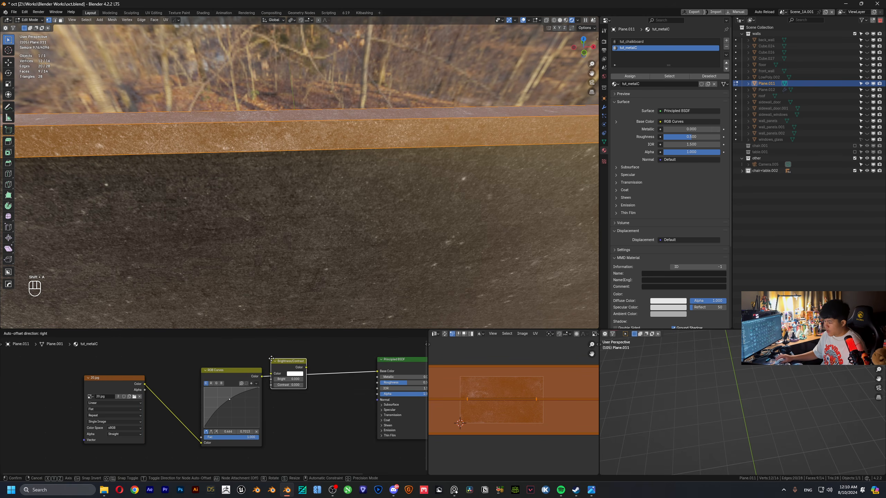
left_click(307, 387)
scroll(311, 389, "up", 1)
left_click_drag(310, 390, 337, 389)
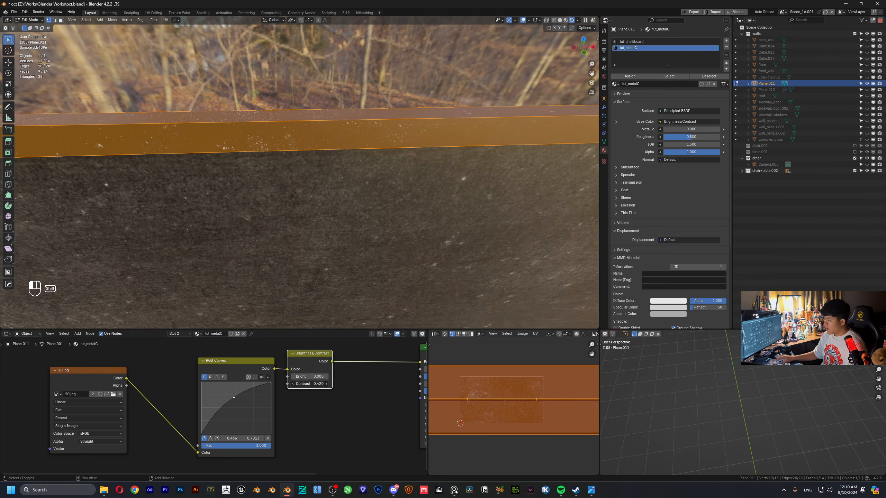
scroll(342, 362, "down", 2)
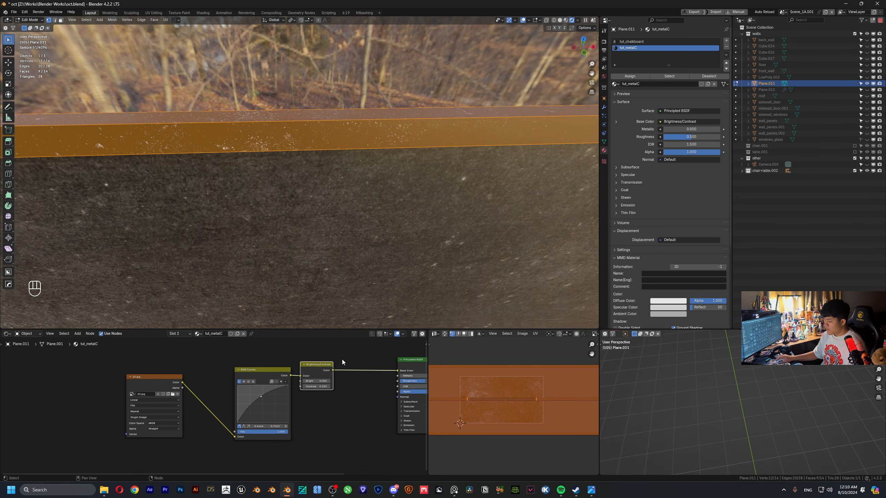
- Move the color adjustment nodes up, add a Color Ramp fed by the image texture, and connect it to Roughness
mouse_move(268, 375)
middle_mouse_down()
mouse_move(257, 374)
mouse_move(271, 363)
middle_mouse_up()
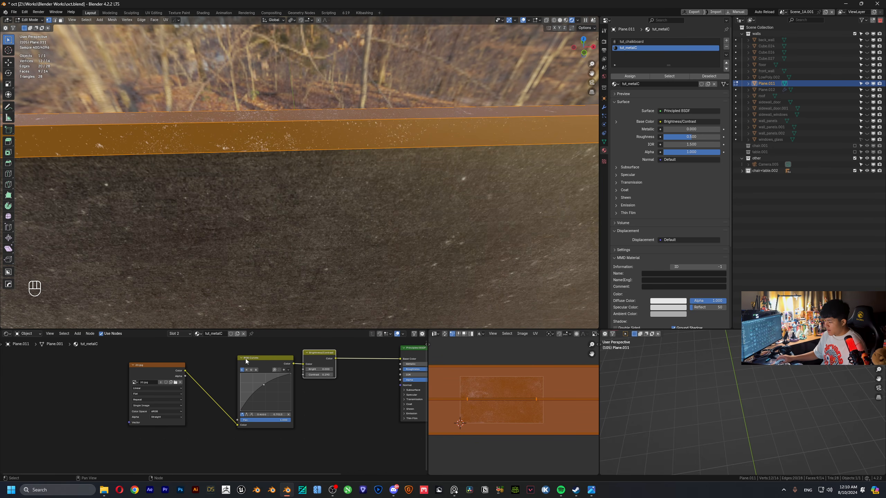
left_click_drag(219, 346, 323, 372)
left_click_drag(318, 354, 308, 319)
left_click_drag(185, 384, 249, 436)
type("r")
key("Return")
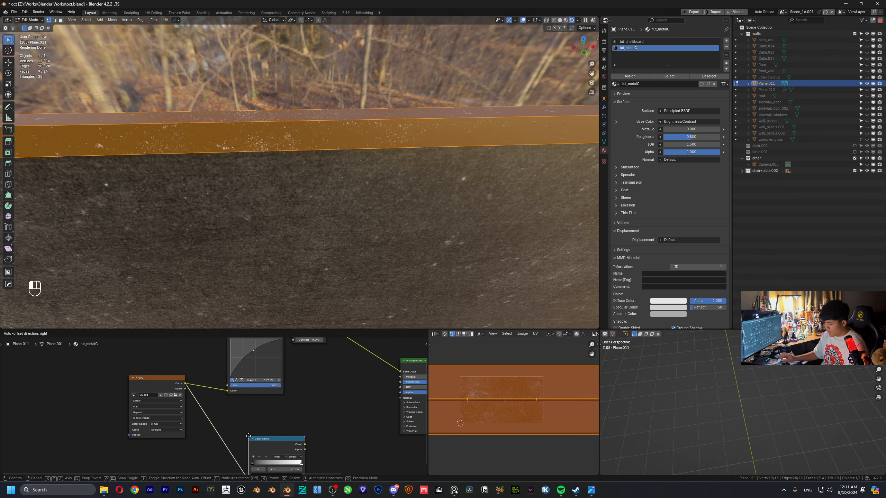
left_click_drag(276, 413, 400, 382)
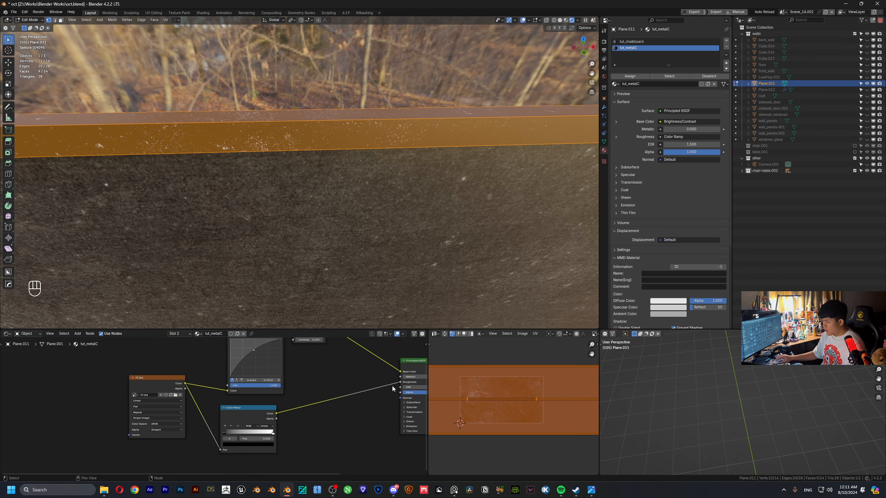
- Lighten the Color Ramp's black stop to gray and move its white stop toward the middle of the ramp
scroll(250, 429, "up", 2)
scroll(251, 429, "up", 1)
middle_click_drag(250, 429, 291, 410)
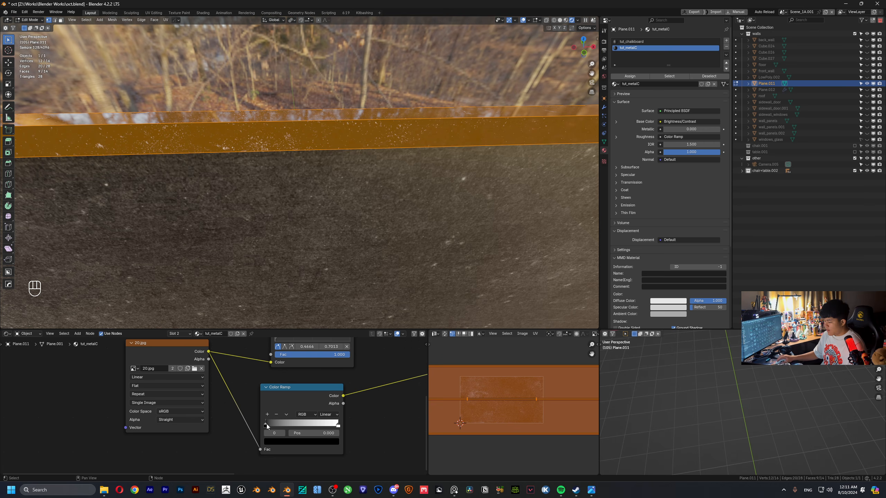
left_click(291, 442)
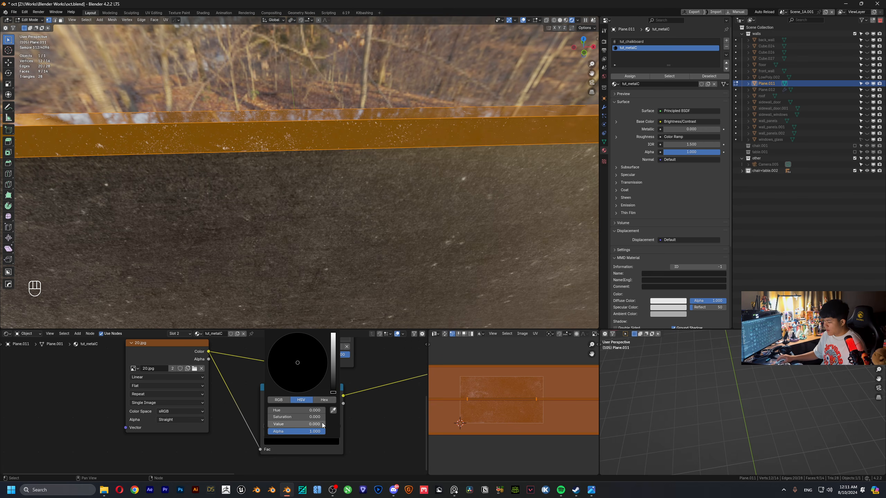
left_click_drag(333, 391, 333, 355)
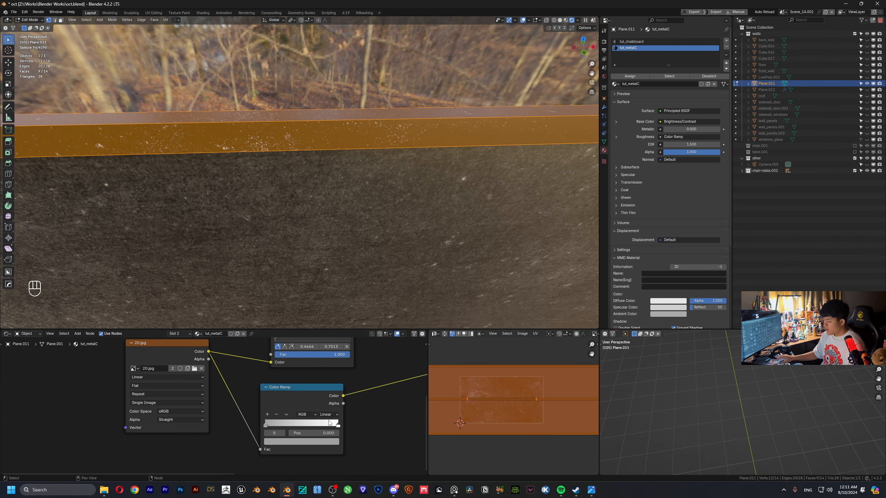
left_click_drag(337, 424, 274, 426)
- Add a Bump node with the image texture feeding Height, connect it to the shader's Normal, and return to Object Mode
scroll(342, 402, "down", 6)
middle_click_drag(342, 402, 246, 391)
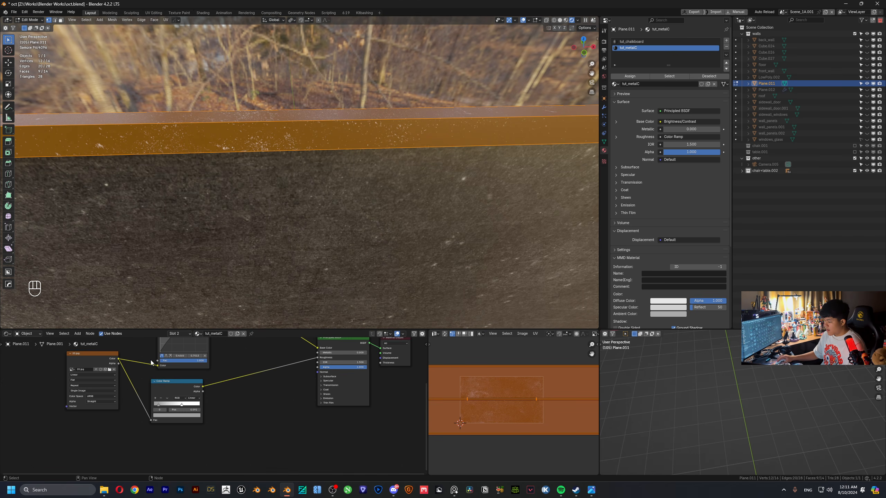
key("shift+a")
type("bump")
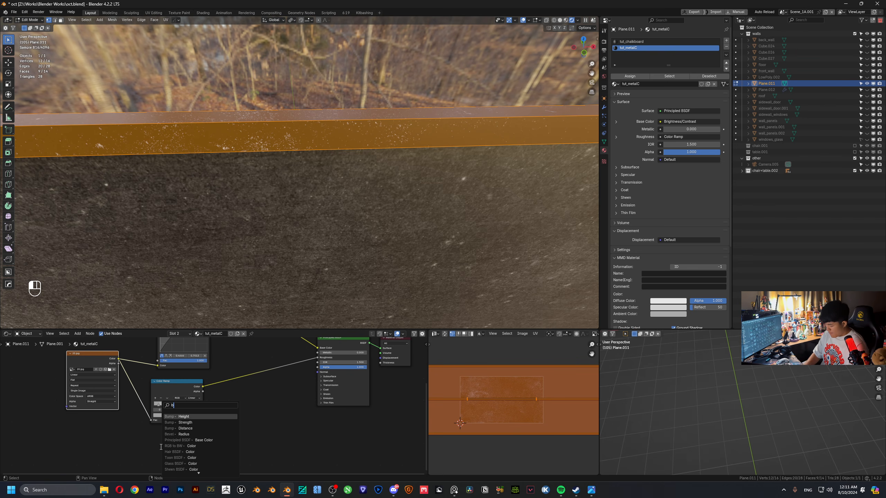
key("Down")
key("Down")
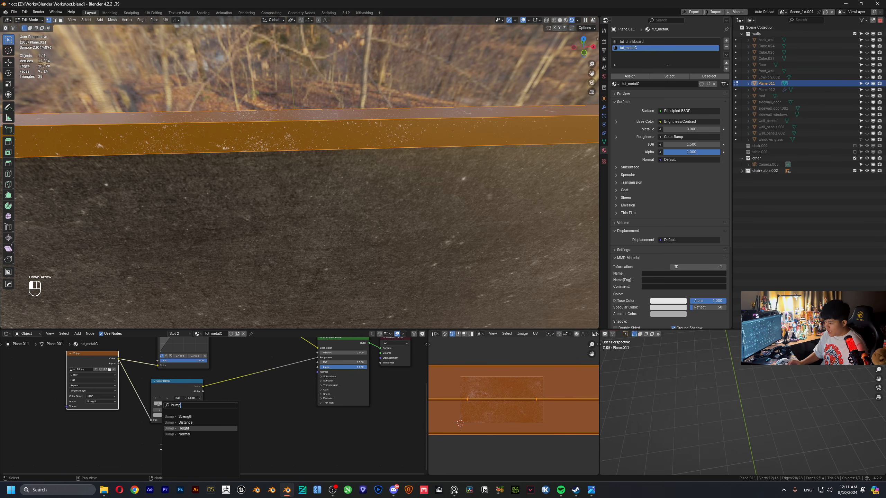
key("Return")
left_click(165, 434)
left_click_drag(194, 437, 312, 375)
scroll(259, 396, "up", 2)
key("Tab")
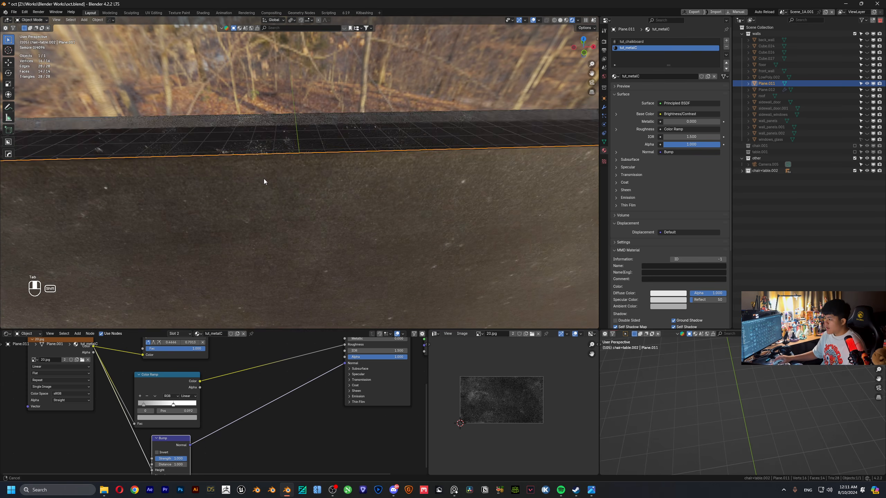
- Set the Bump node's Distance to 0.02 and lower its Strength to soften the metal frame's surface relief
middle_click_drag(264, 178, 273, 189, "shift")
scroll(272, 189, "up", 4)
scroll(225, 424, "up", 6)
middle_click_drag(140, 460, 266, 391)
scroll(266, 391, "up", 2)
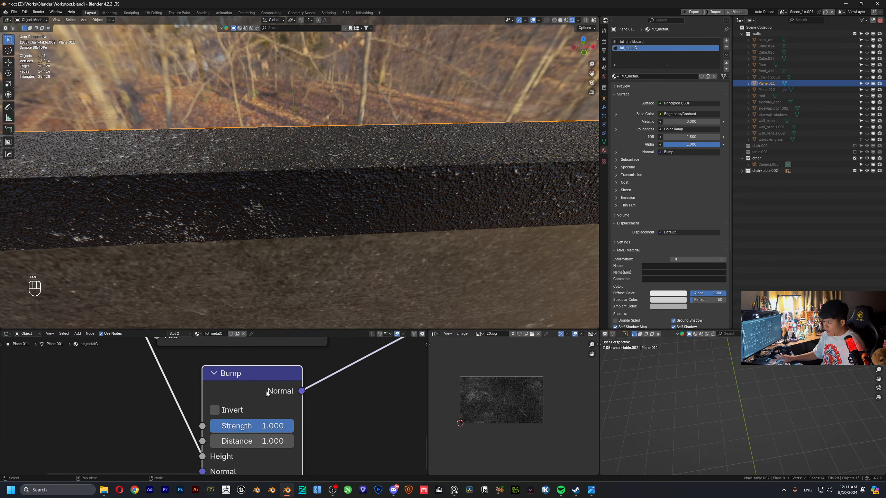
left_click(254, 441)
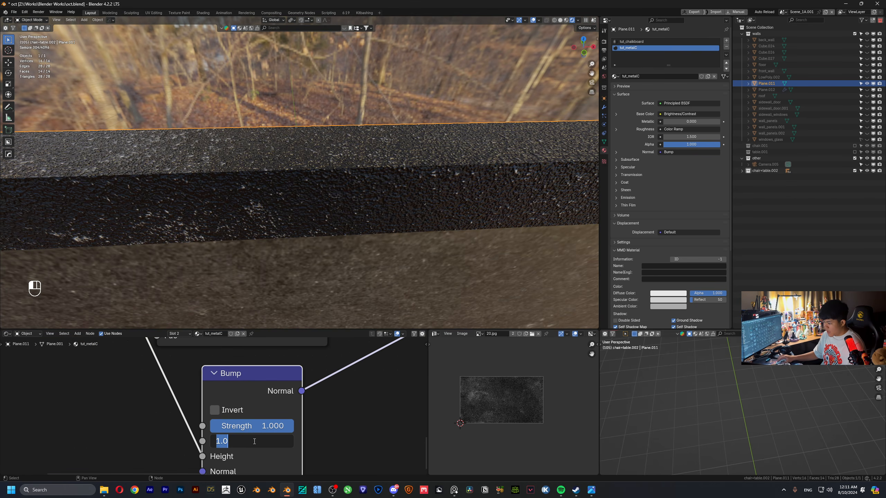
left_click(282, 425)
left_click_drag(257, 446, 218, 441, "shift")
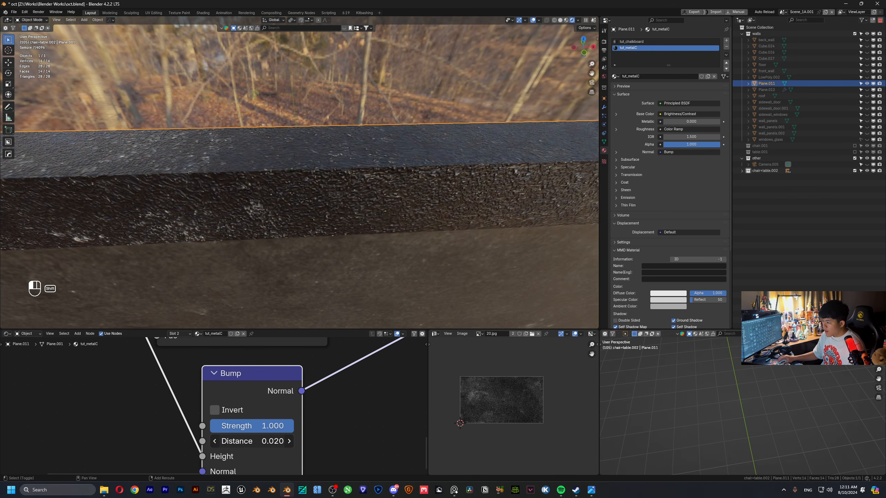
left_click_drag(270, 426, 227, 426, "shift")
- Move the Color Ramp's gray stop to position 0 in the metal material's roughness
scroll(302, 412, "down", 6)
middle_click_drag(302, 377, 286, 473)
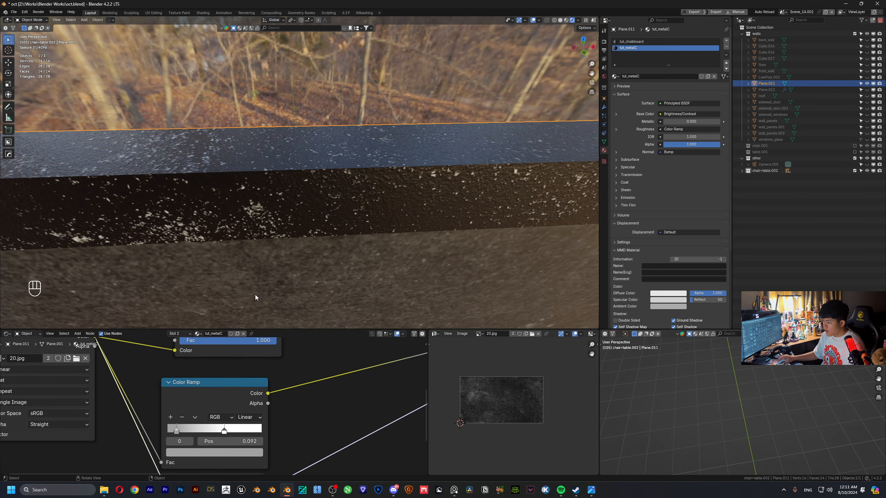
scroll(255, 295, "up", 5)
scroll(224, 409, "up", 2)
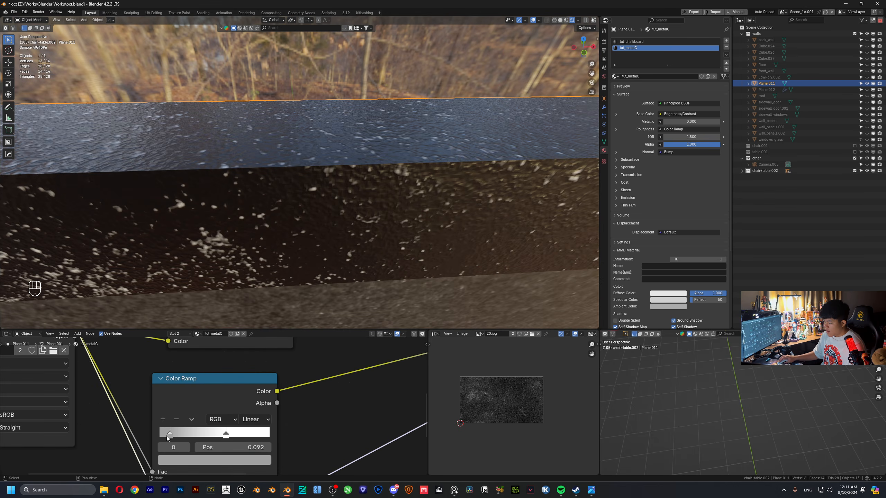
left_click_drag(169, 436, 143, 437)
scroll(289, 137, "down", 6)
left_click(377, 129)
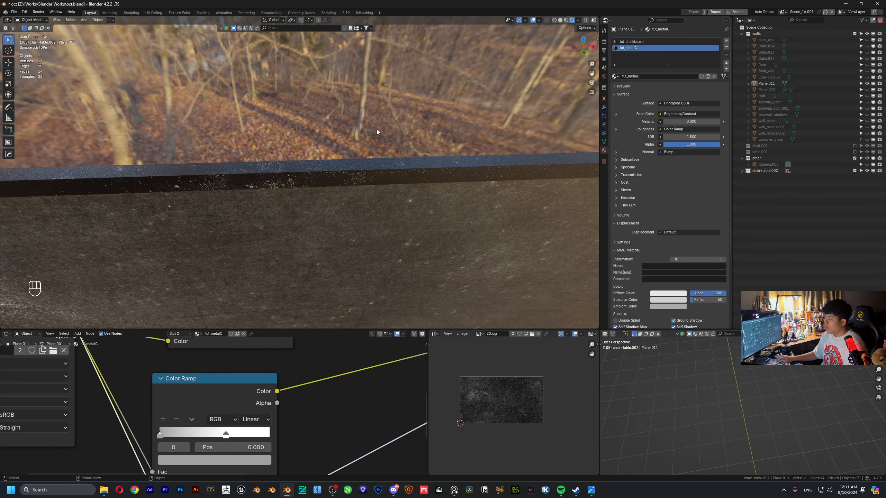
- Raise the black end point of the metal material's RGB Curves to about 0.19 to brighten the frame
middle_click_drag(356, 241, 335, 233)
scroll(336, 227, "down", 6)
scroll(321, 234, "up", 1)
scroll(277, 356, "down", 4)
middle_click_drag(277, 356, 281, 429)
scroll(281, 429, "up", 4)
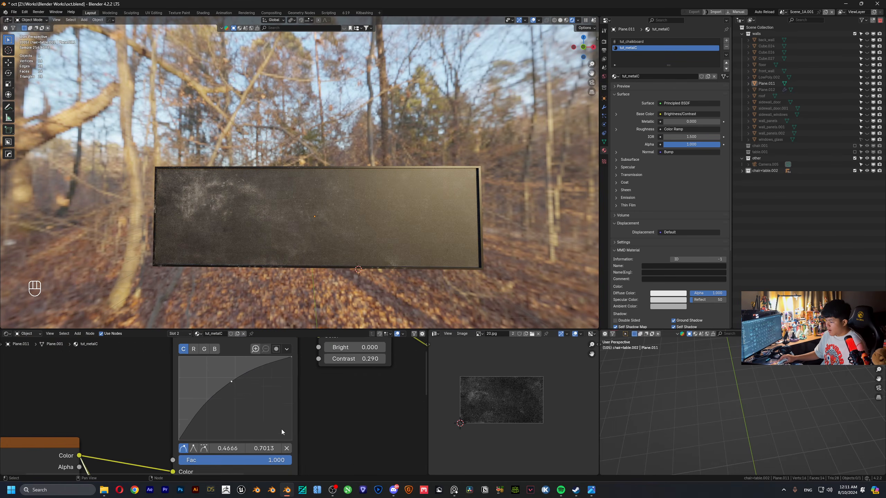
scroll(281, 394, "down", 3)
left_click_drag(275, 368, 276, 368)
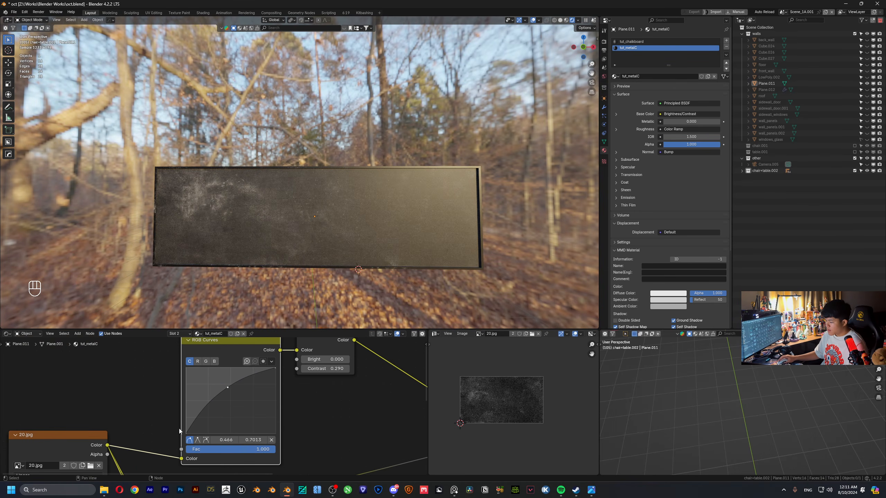
left_click(186, 434)
mouse_move(186, 433)
left_mouse_down()
mouse_move(184, 401)
mouse_move(185, 418)
left_mouse_up()
middle_click_drag(244, 123, 316, 180)
scroll(316, 179, "up", 4)
scroll(294, 158, "up", 3)
mouse_move(314, 211)
middle_mouse_down("shift")
mouse_move(294, 157)
mouse_move(303, 218)
middle_mouse_up("shift")
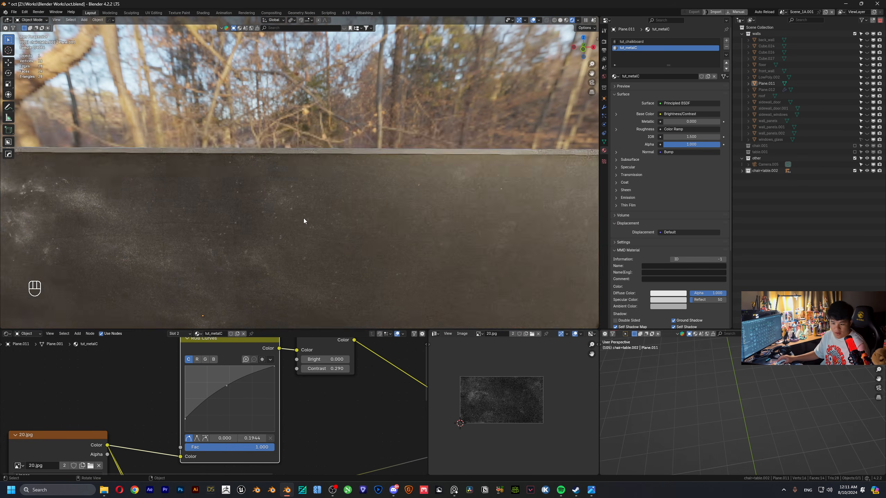
- Bevel the edge loop around the chalkboard frame with one segment in solid shading, and return to Object Mode
scroll(303, 220, "up", 2)
mouse_move(400, 274)
middle_mouse_down("shift")
mouse_move(359, 166)
mouse_move(269, 155)
middle_mouse_up("shift")
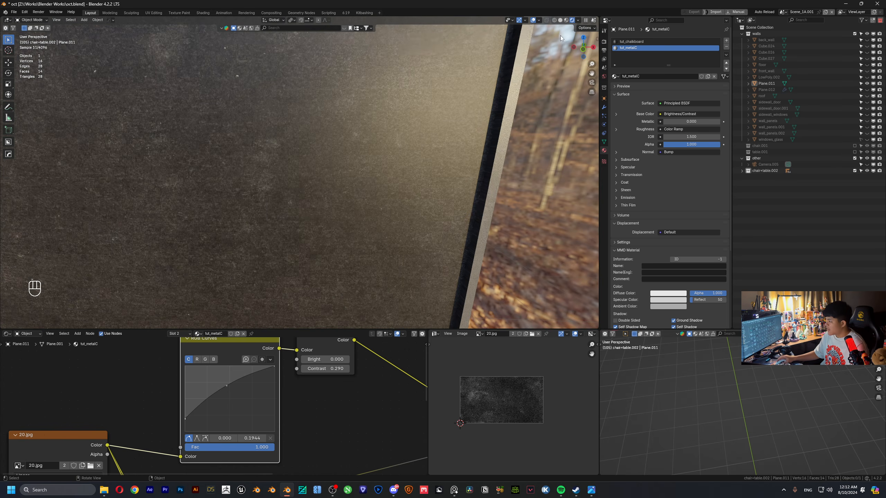
left_click(561, 20)
middle_click_drag(523, 53, 436, 110, "shift")
key("Tab")
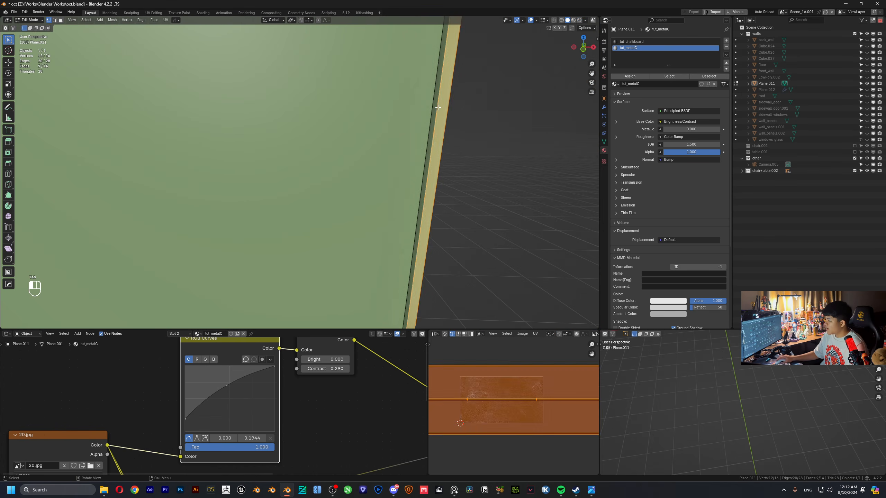
key("2")
left_click(438, 108)
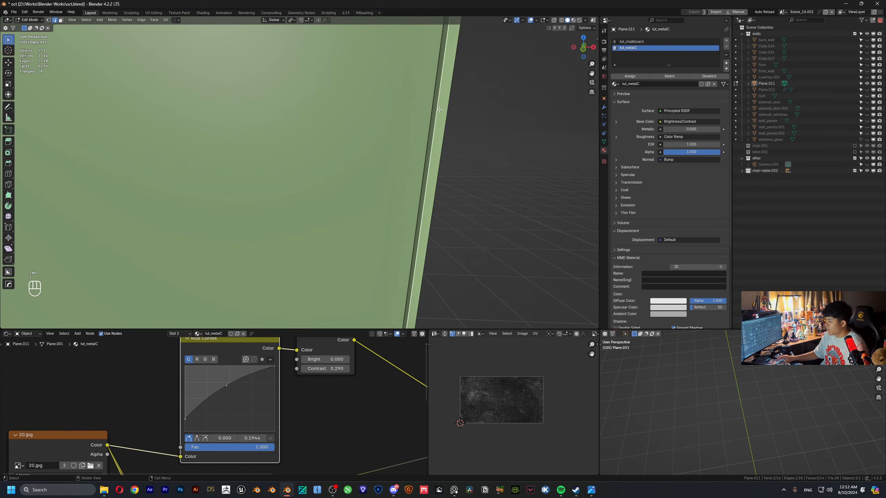
key("ctrl+b")
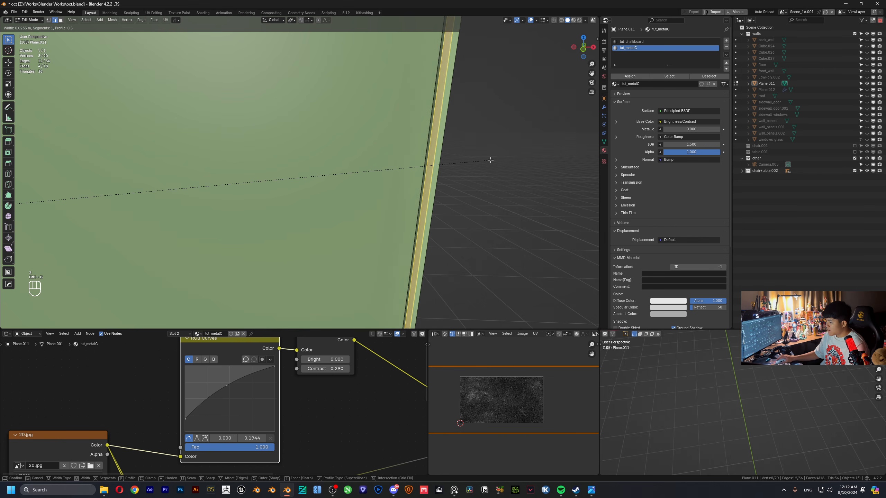
scroll(491, 160, "up", 1)
scroll(490, 160, "down", 2)
left_click(490, 160)
key("Tab")
- Rename the chalkboard object as boardA
scroll(348, 157, "down", 7)
middle_click_drag(302, 155, 356, 150, "shift")
middle_click_drag(355, 151, 319, 156)
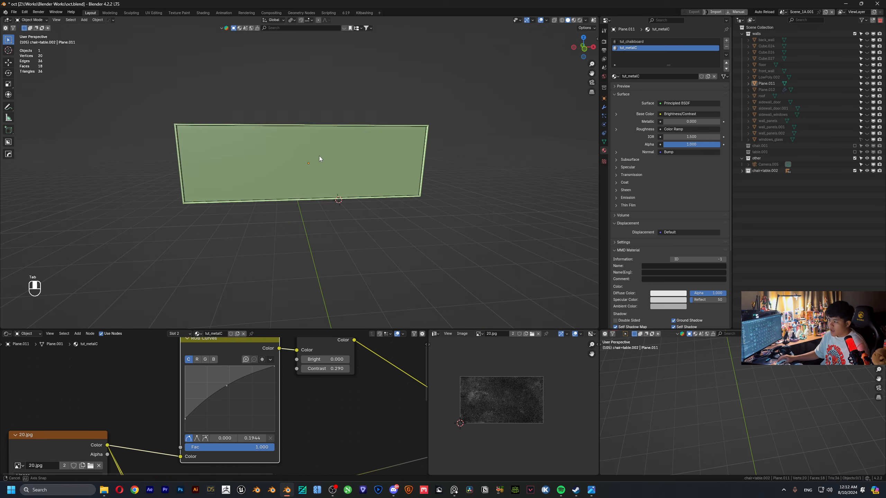
left_click(381, 166)
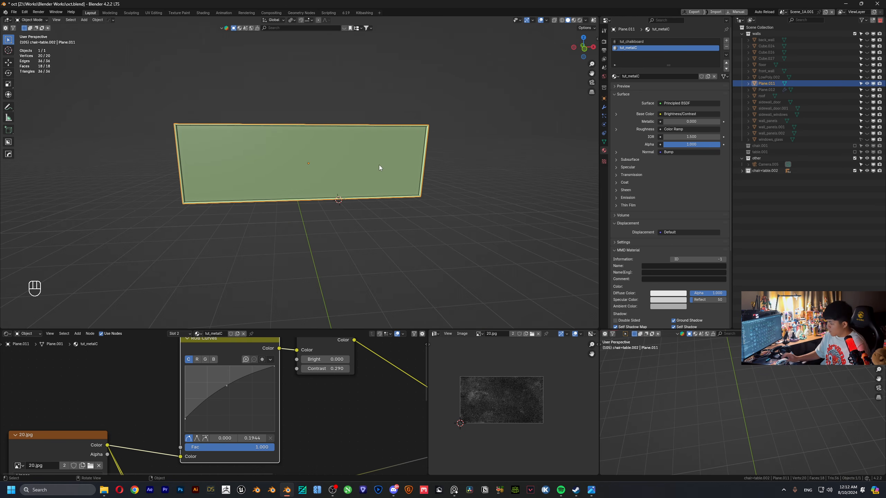
key("F2")
type("board")
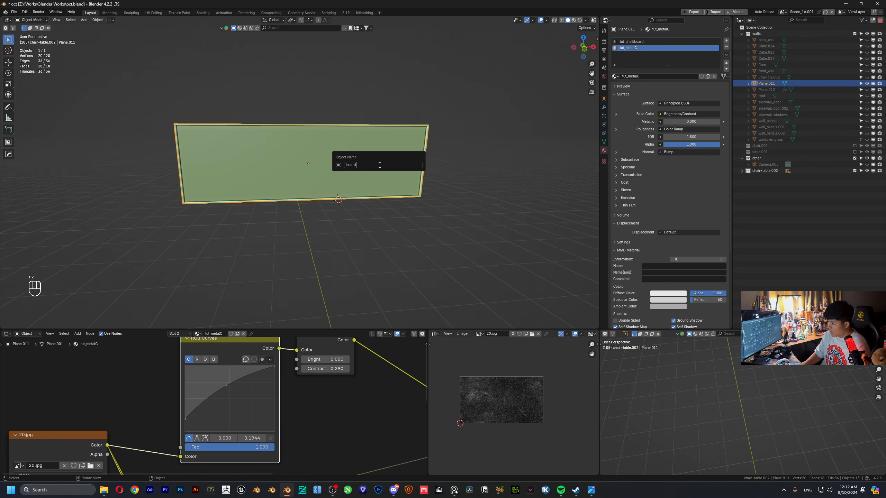
type("A")
key("Return")
- Unhide the whole classroom, isolate the side boards beside the chalkboard, and rename their object as boardB
key("alt+h")
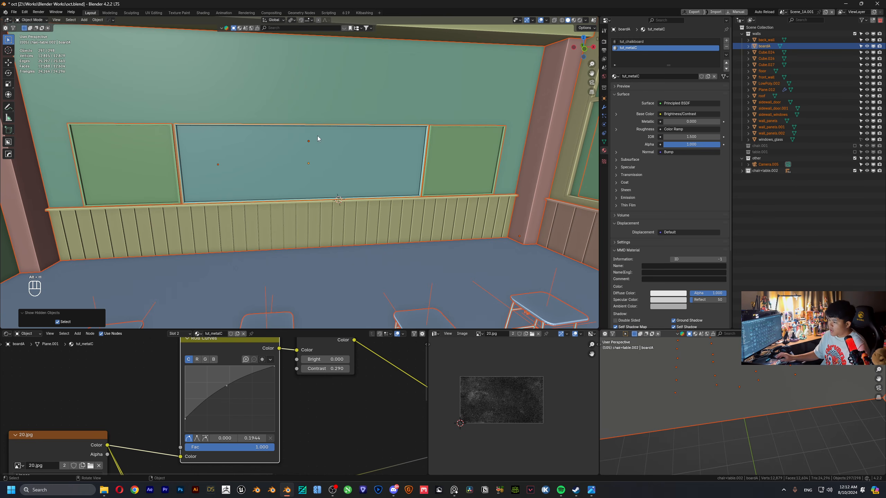
left_click(143, 150)
key("shift+h")
middle_click_drag(203, 148, 352, 151)
key("Tab")
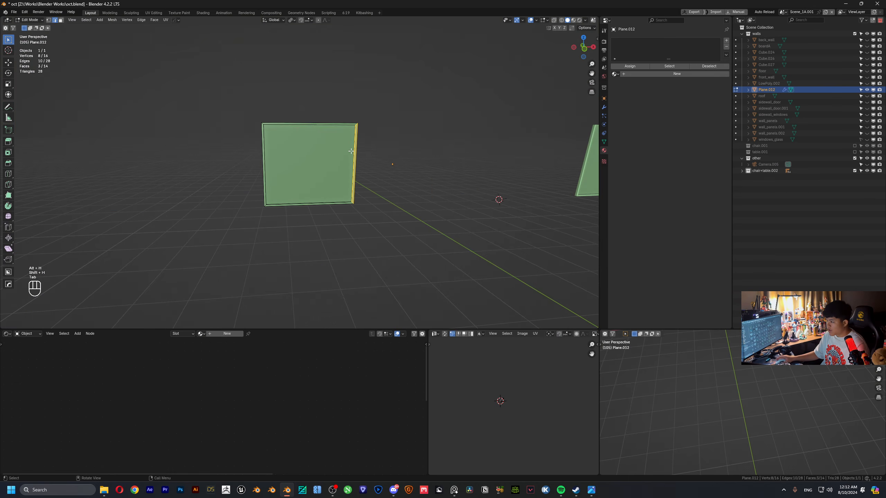
key("Tab")
key("F2")
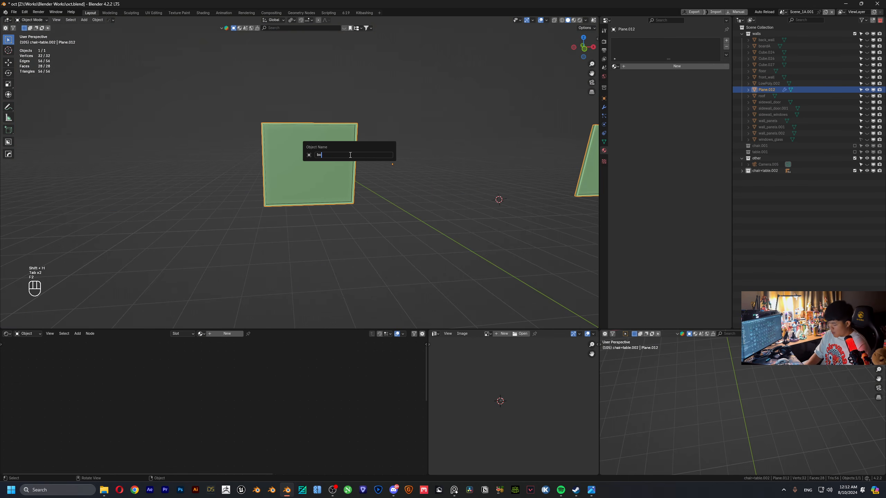
key("Return")
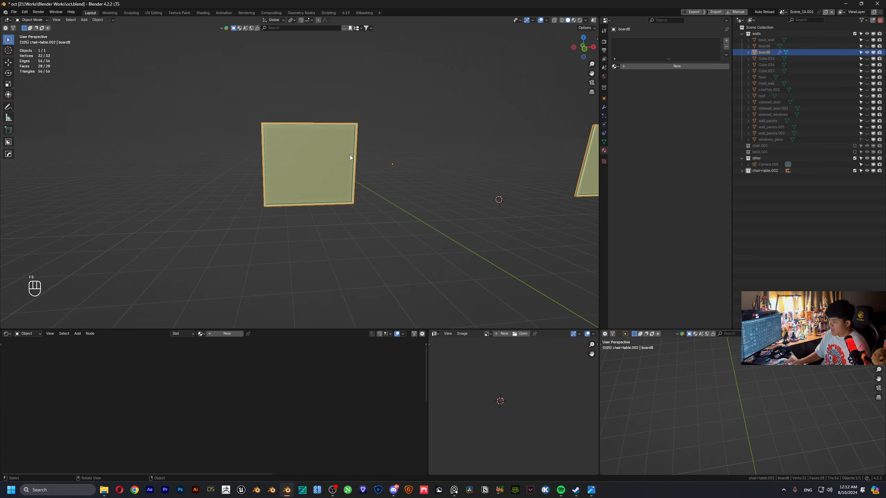
- Select the inner panel face of boardB and create a new material named tut_boardA
scroll(350, 155, "up", 5)
scroll(302, 121, "down", 5)
scroll(295, 164, "up", 3)
middle_click_drag(353, 168, 353, 177, "shift")
scroll(354, 177, "up", 2)
middle_click_drag(353, 177, 343, 179)
key("Tab")
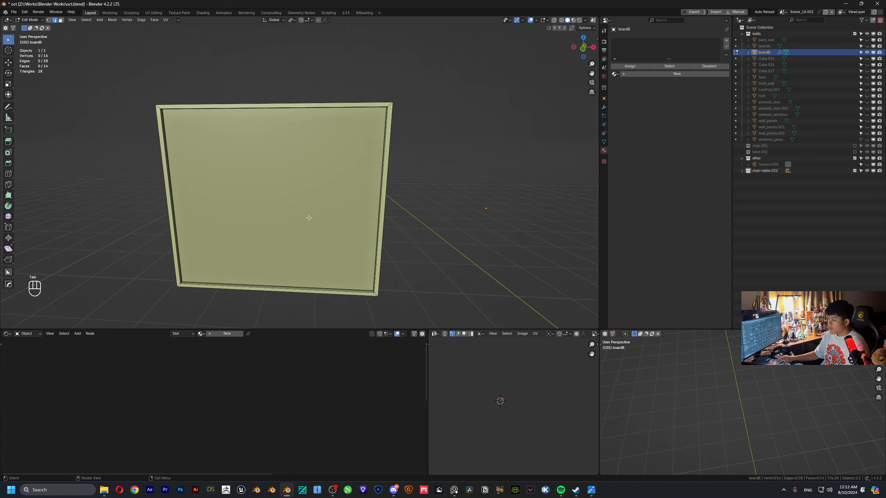
left_click(312, 221)
mouse_move(313, 222)
middle_mouse_down("shift")
mouse_move(310, 192)
mouse_move(313, 209)
middle_mouse_up("shift")
left_click(628, 75)
double_click(628, 75)
type("t")
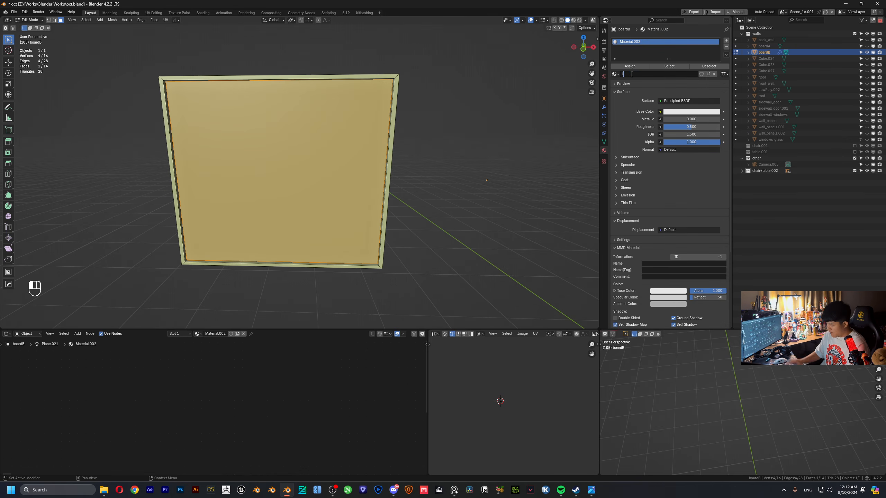
type("ut_")
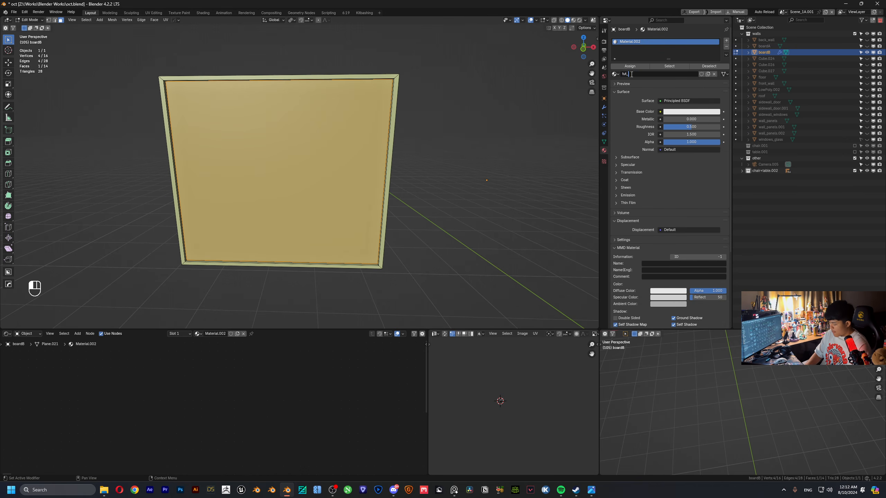
type("boardA")
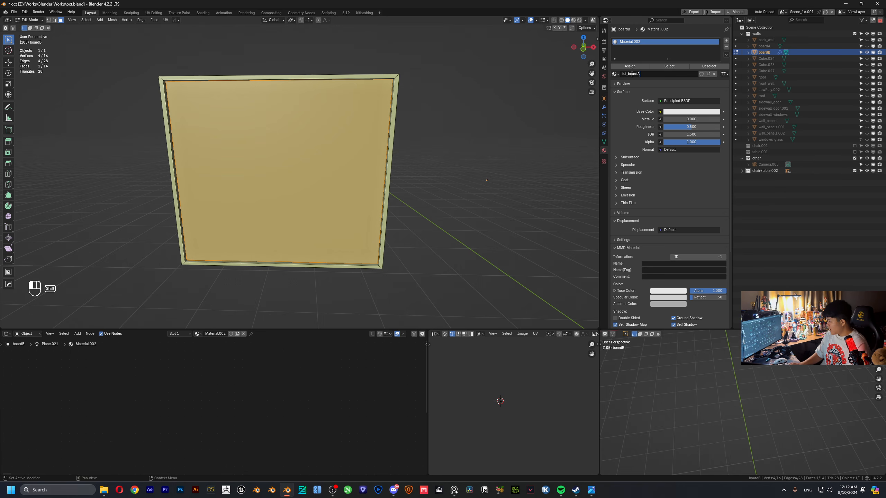
key("Return")
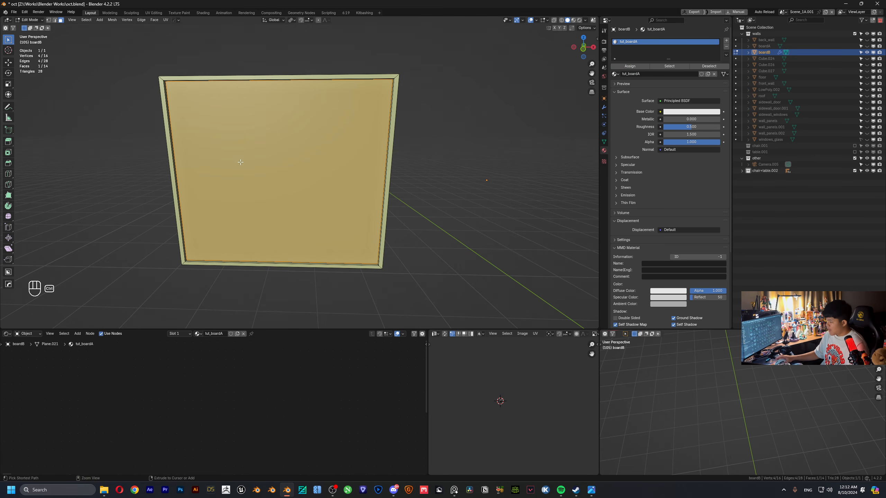
- Invert the face selection and assign the frame faces a second material slot using the existing tut_woodplank material
key("ctrl+i")
left_click(726, 40)
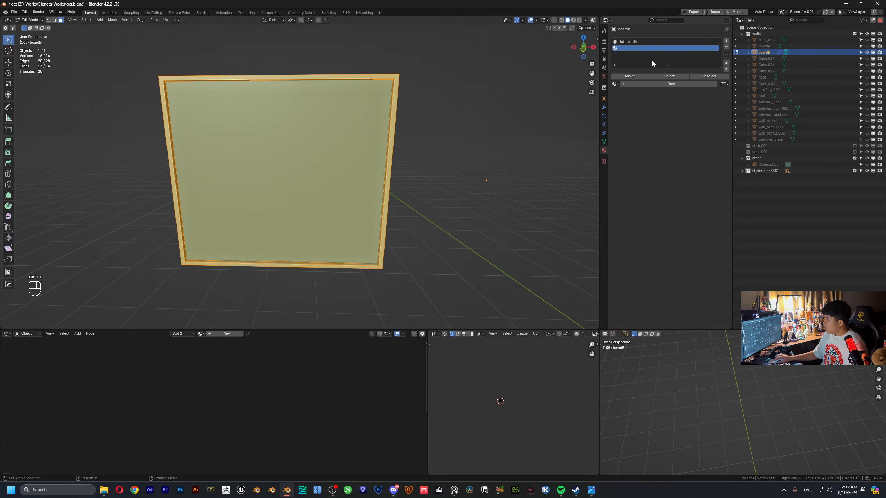
left_click(615, 84)
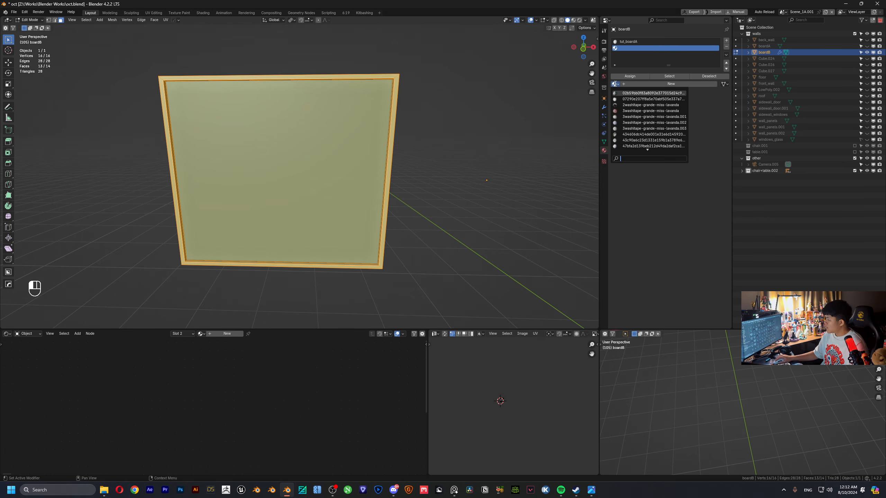
type("tut")
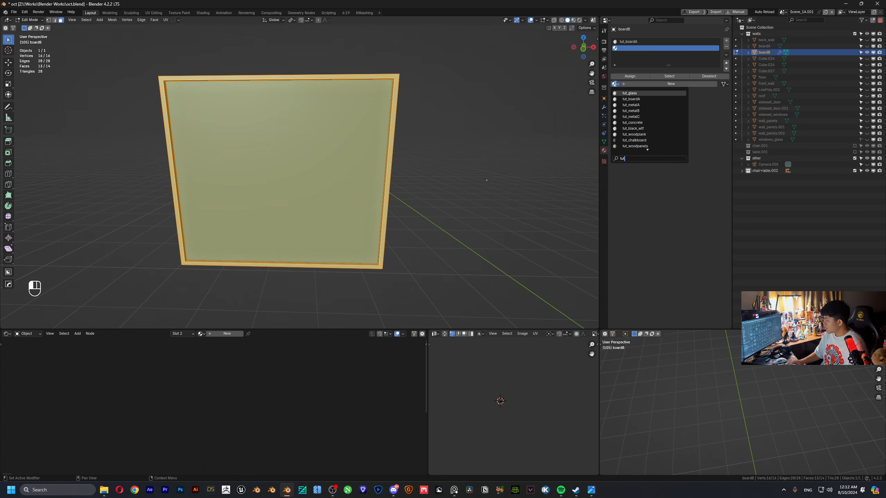
type("_w")
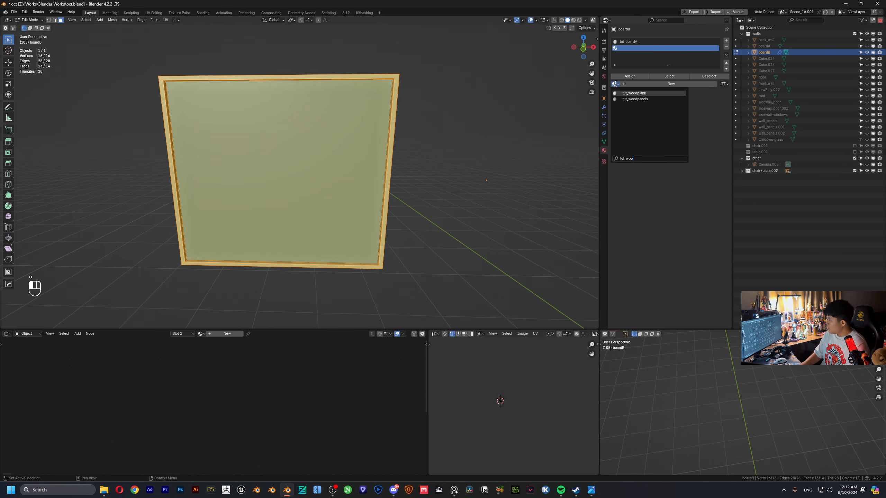
type("oo")
key("Return")
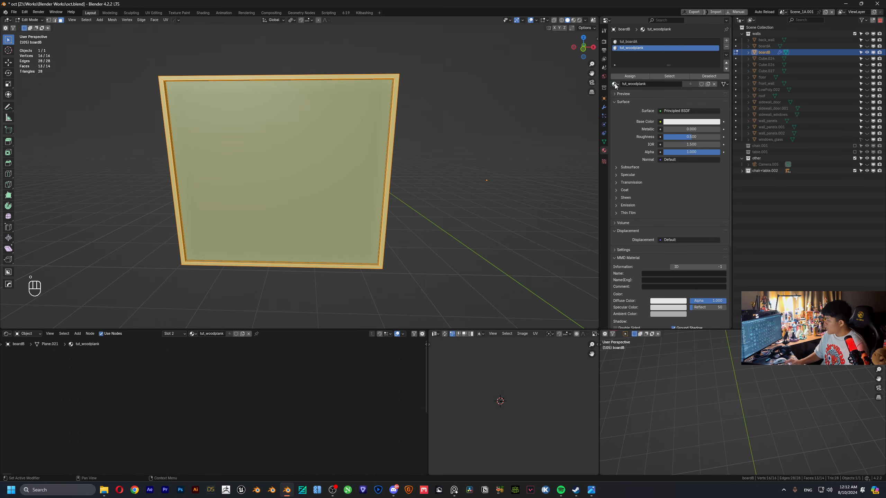
scroll(629, 193, "down", 2)
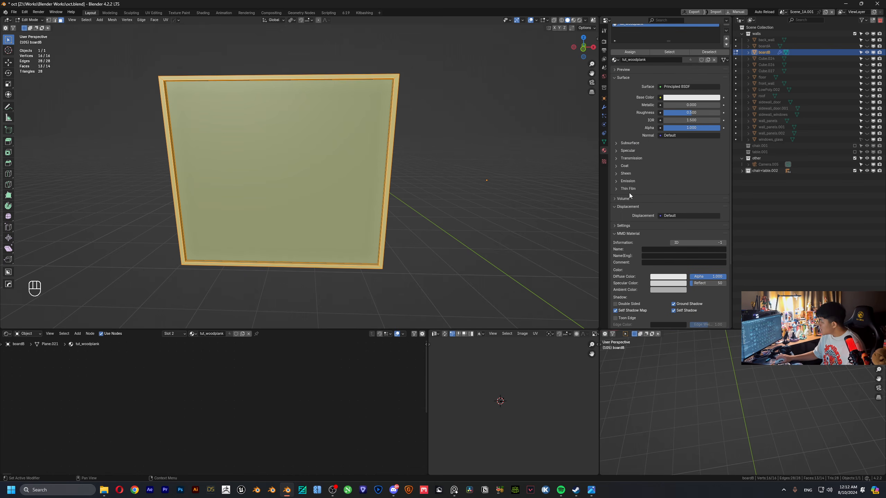
key("Home")
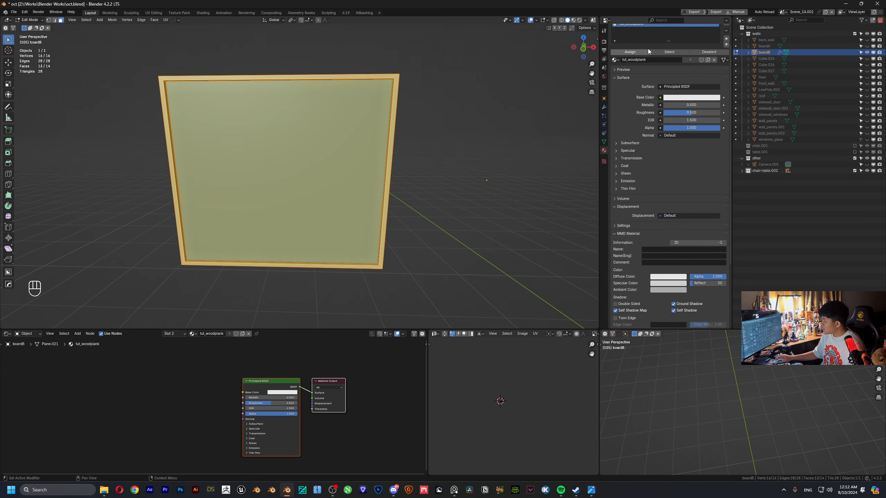
left_click(638, 52)
- Select the inner panel face of boardB and switch the viewport to rendered shading
scroll(297, 143, "down", 1)
mouse_move(296, 143)
middle_mouse_down()
mouse_move(311, 138)
mouse_move(300, 140)
middle_mouse_up()
key("Tab")
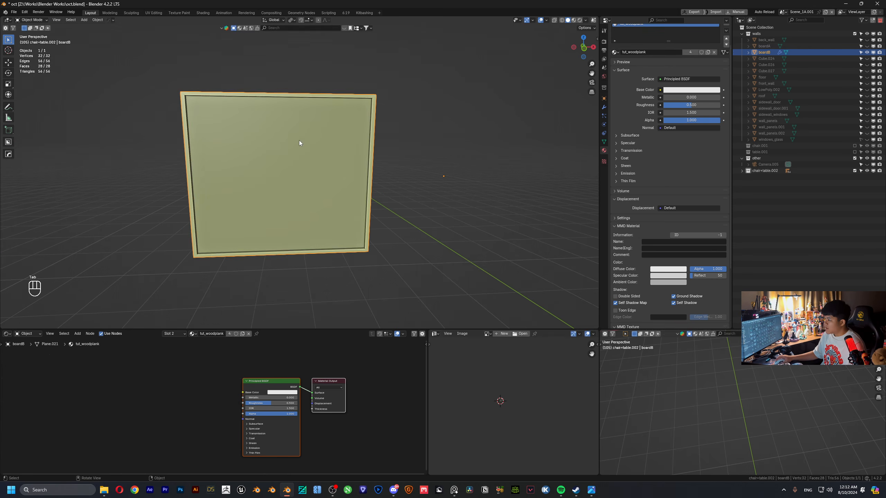
key("Tab")
key("2")
left_click(485, 47)
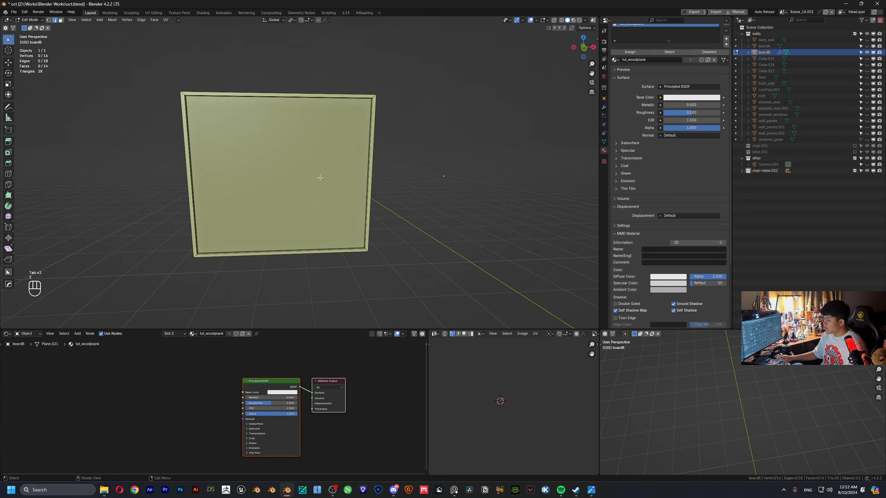
left_click(239, 122)
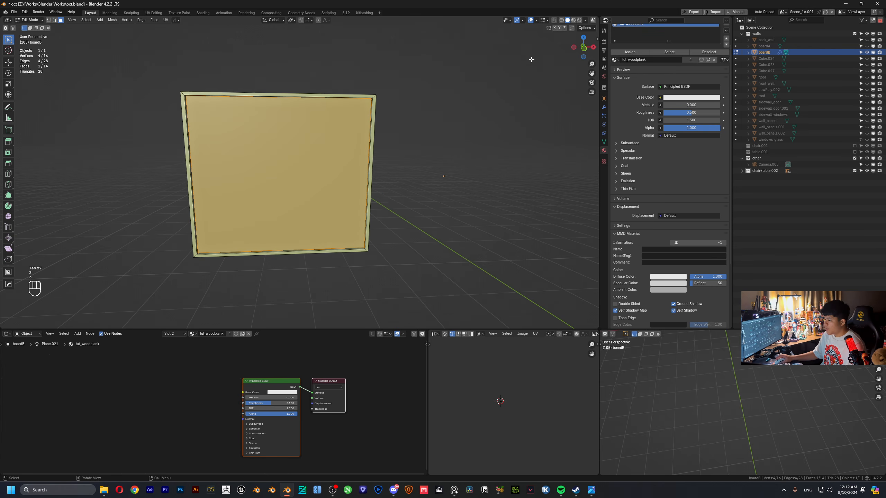
left_click(580, 20)
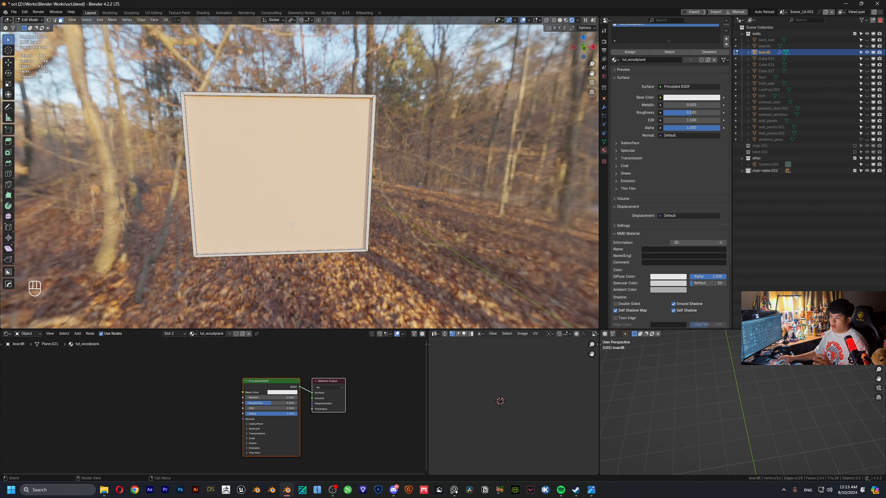
scroll(216, 407, "up", 3)
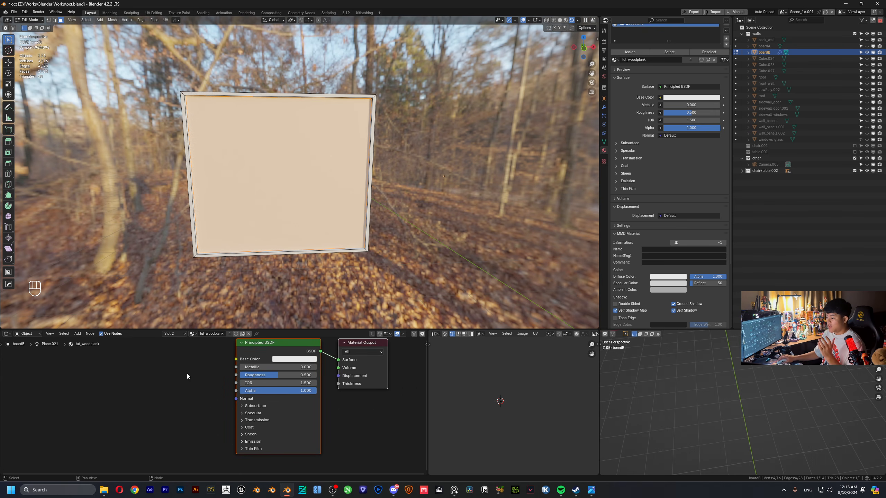
scroll(635, 149, "up", 2)
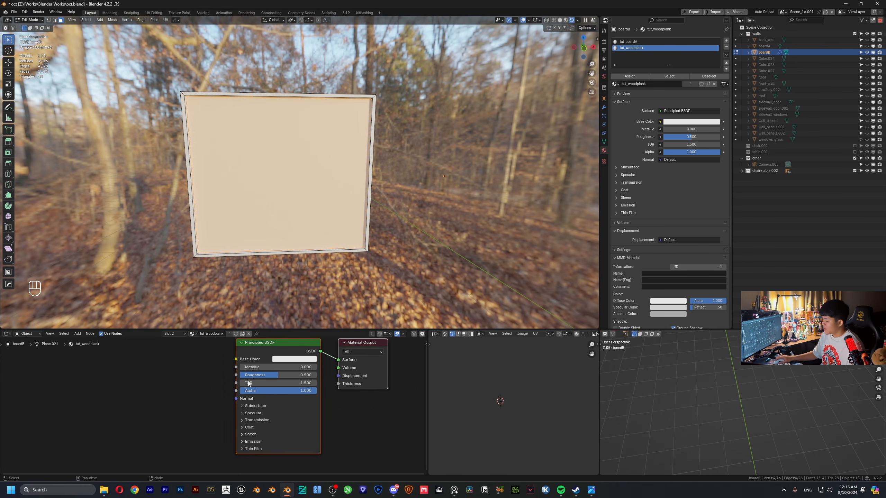
middle_click_drag(248, 383, 254, 390)
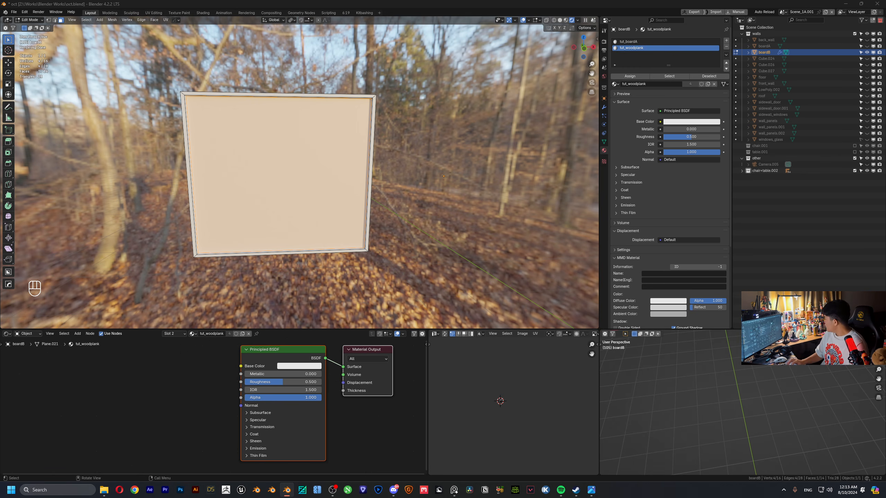
- Try to bring the Albedo_4K chipboard image into the tut_woodplank material and connect it to the Base Color
left_click(104, 490)
left_click_drag(409, 112, 885, 126)
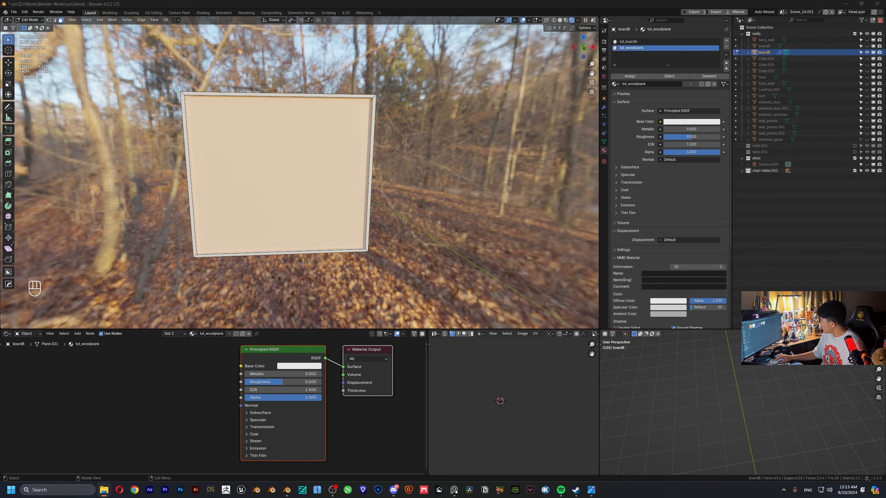
left_click_drag(115, 388, 118, 377)
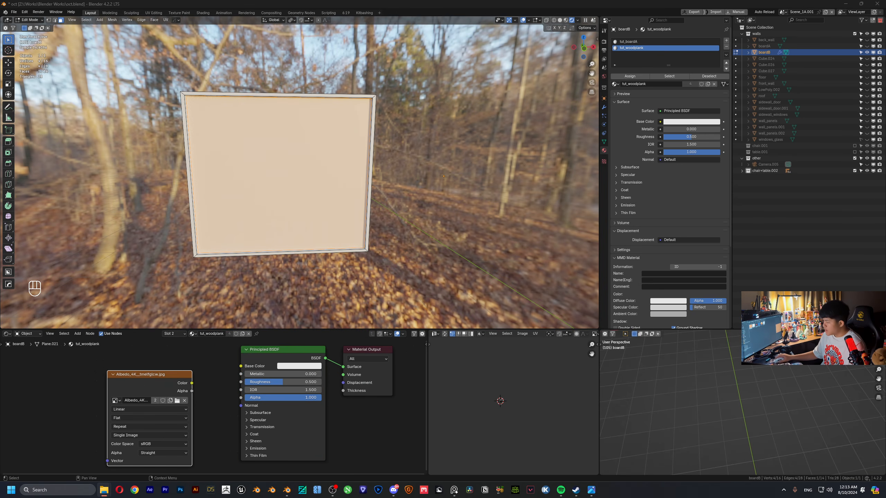
left_click_drag(885, 209, 272, 62)
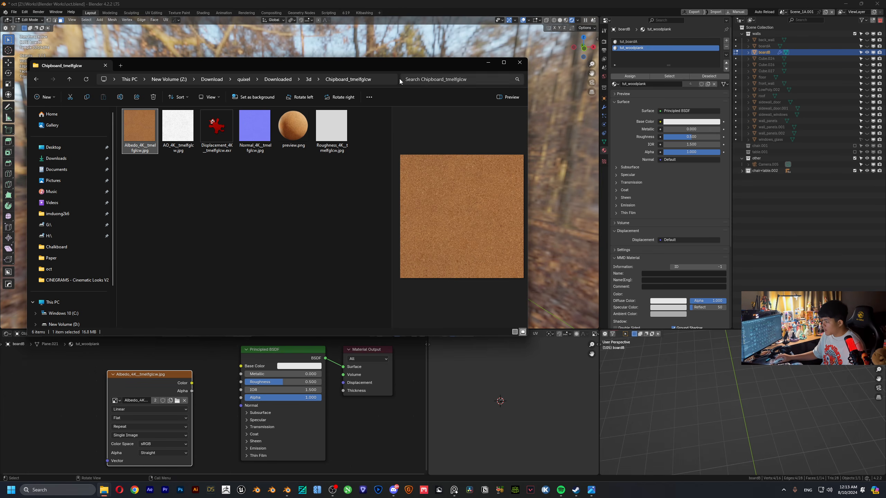
left_click_drag(394, 65, 885, 120)
left_click_drag(191, 383, 242, 367)
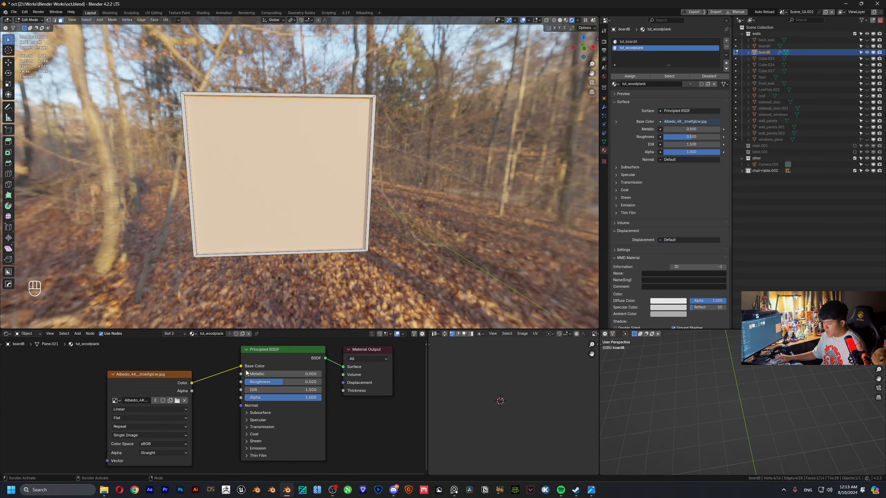
middle_click_drag(287, 148, 281, 147)
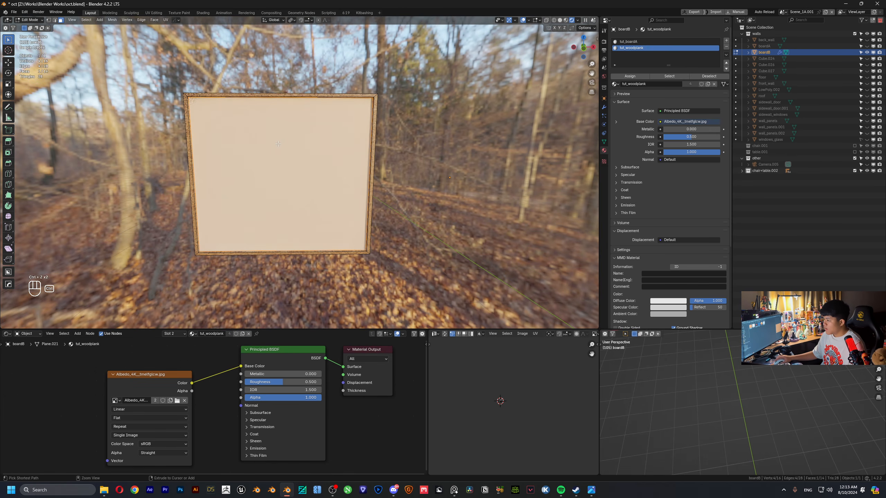
- Undo the chipboard texture edits on tut_woodplank, keeping both material slots on boardB
key("ctrl+z")
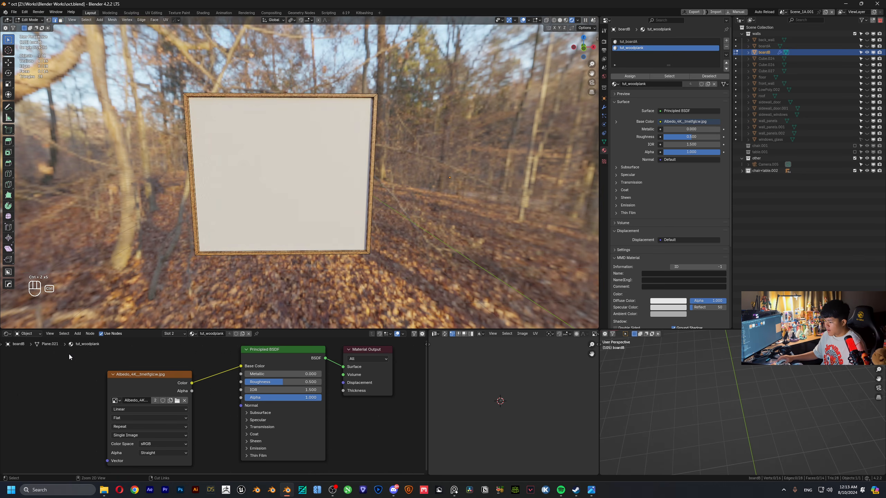
key("ctrl+z")
key("ctrl+z")
key("ctrl+z")
key("ctrl+z")
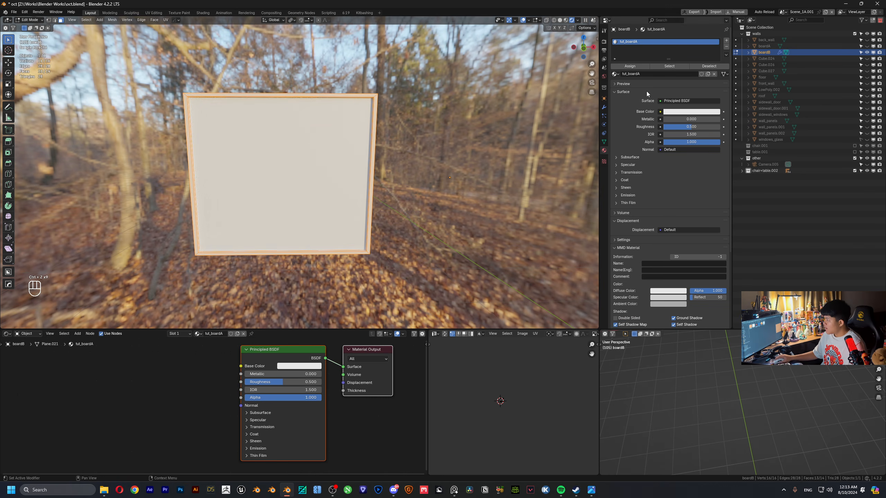
key("ctrl+shift+z")
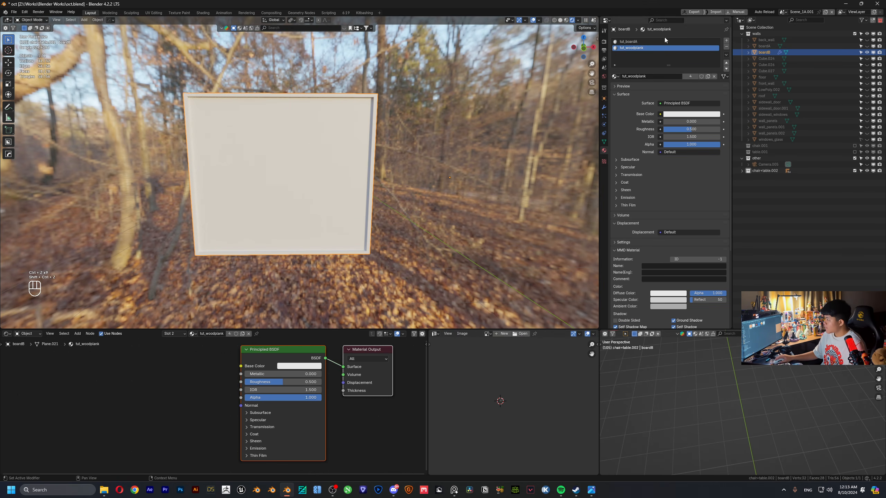
- Add the Albedo_4K chipboard image to the tut_boardA material instead and connect its Color to the Base Color
left_click(663, 40)
left_click_drag(217, 409, 240, 366)
left_click_drag(176, 413, 142, 386)
- Unwrap the inner panel face with Cube Projection and scale up its UVs
key("Tab")
left_click_drag(242, 128, 287, 184)
key("3")
key("u")
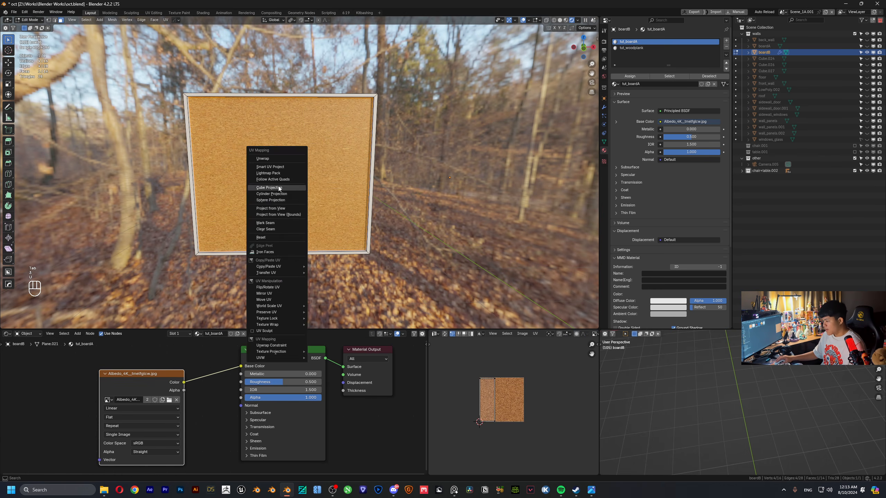
left_click(285, 192)
key("a")
key("s")
left_click(522, 389)
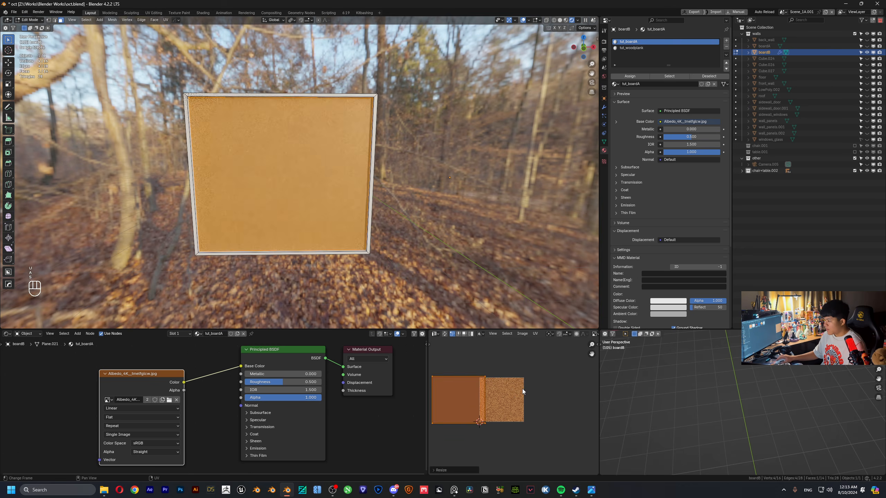
- Try a Roughness of 0 on the tut_boardA material while viewing the panel up close, and undo it
key("Tab")
scroll(321, 191, "up", 4)
middle_click_drag(304, 191, 315, 187)
scroll(311, 190, "up", 2)
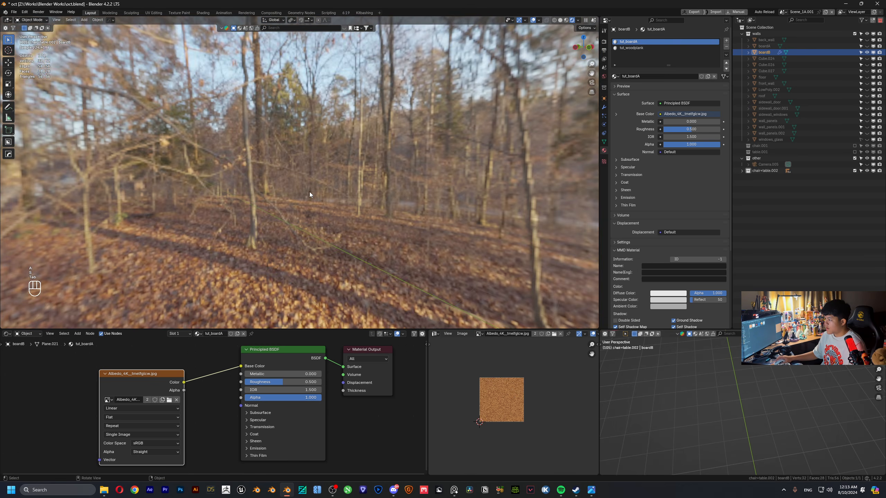
scroll(307, 195, "down", 3)
scroll(309, 205, "up", 1)
scroll(222, 417, "up", 6)
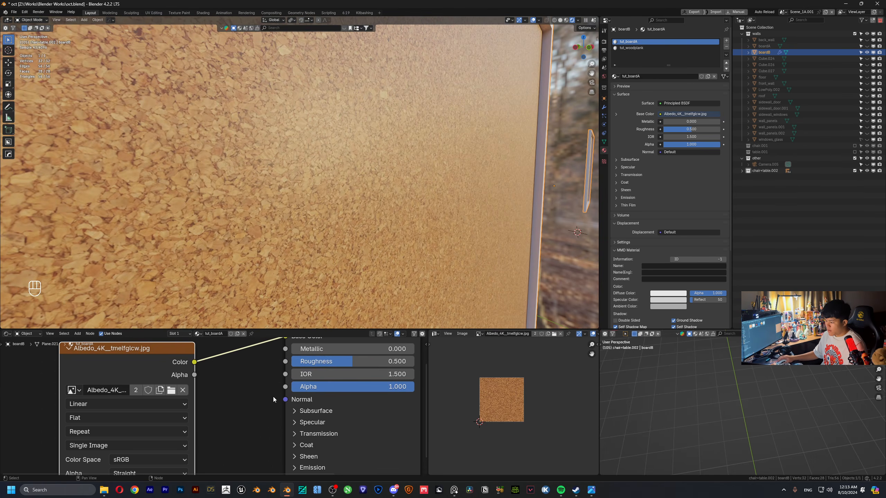
left_click_drag(344, 364, 282, 364)
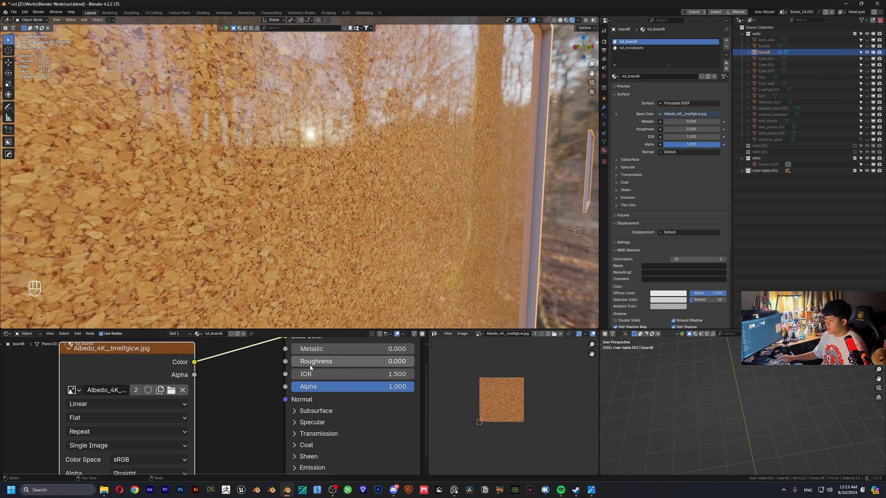
key("ctrl+z")
- Lower the specular IOR Level of the tut_boardA material to 0.003
left_click(309, 423)
left_click_drag(345, 450, 293, 451)
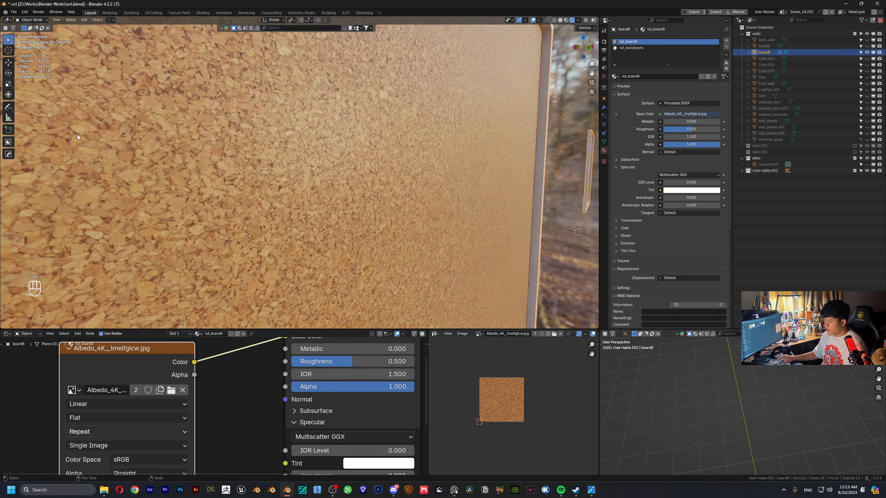
scroll(279, 136, "down", 4)
mouse_move(322, 140)
middle_mouse_down()
mouse_move(332, 134)
mouse_move(322, 139)
middle_mouse_up()
scroll(284, 420, "down", 3)
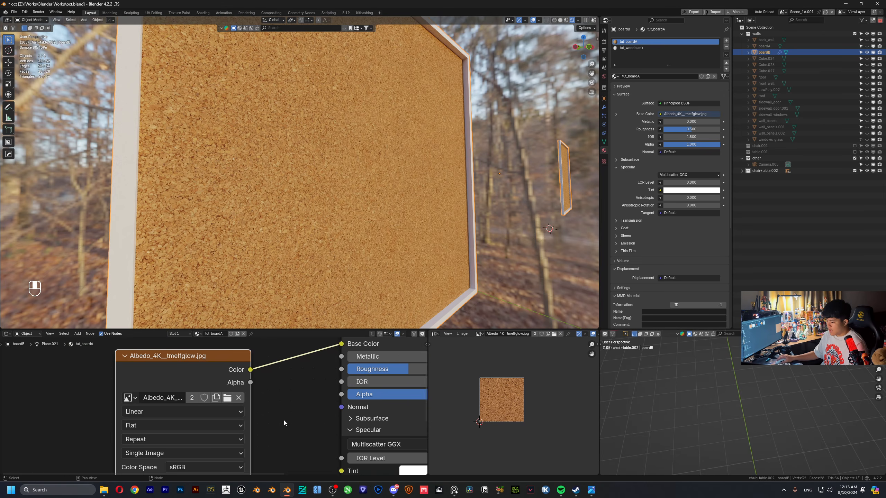
left_click_drag(318, 437, 321, 437, "shift")
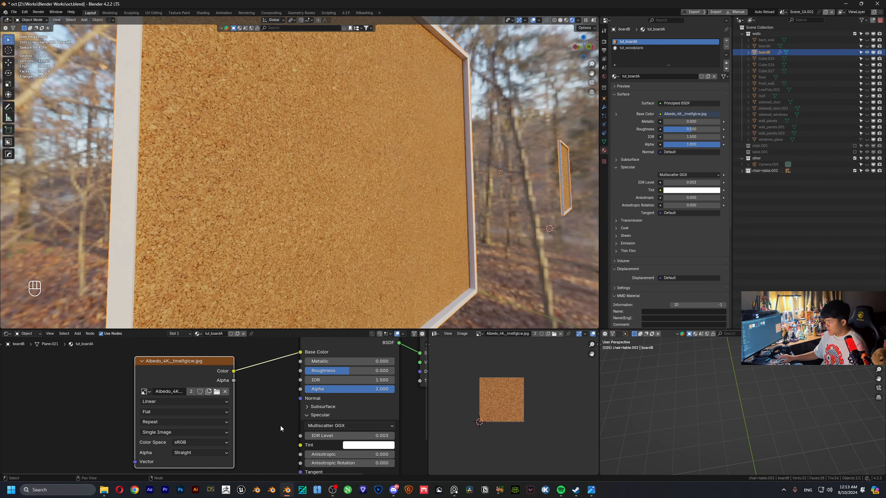
- Add a Color Ramp node fed by the chipboard albedo's Color and place it beside the image node
left_click_drag(210, 377, 150, 405)
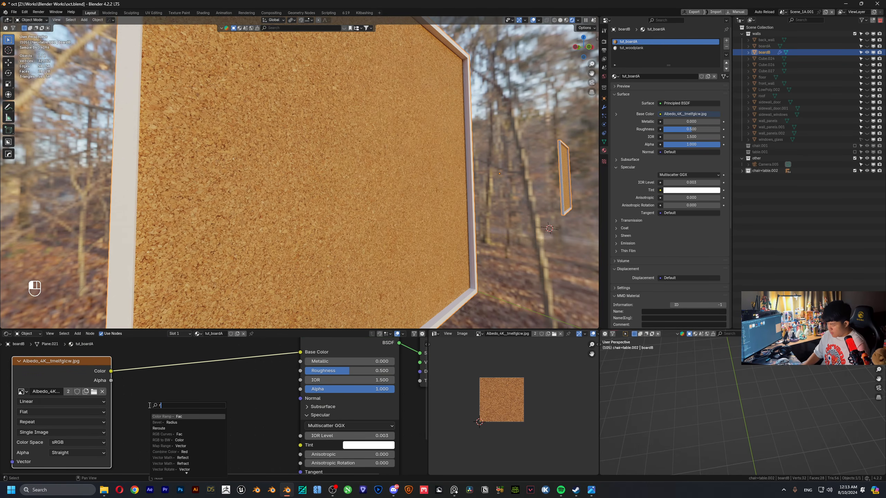
left_click(164, 423)
left_click(158, 432)
scroll(154, 386, "down", 2)
key("ctrl+z")
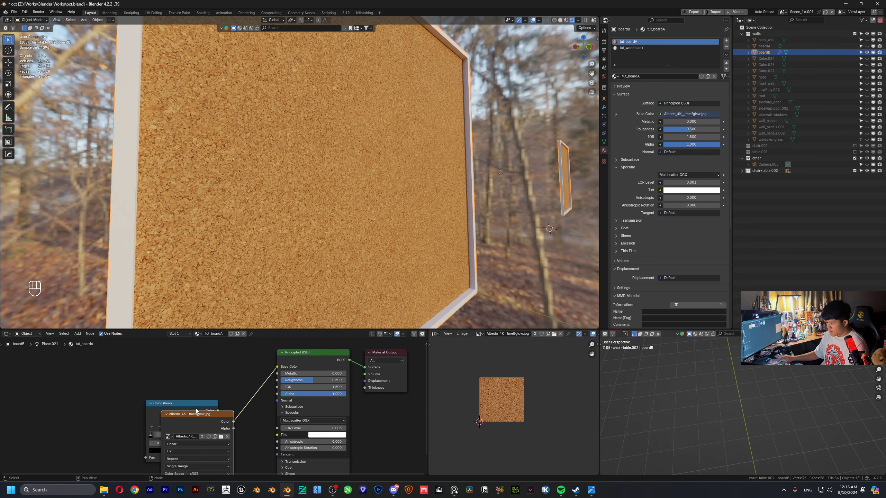
key("ctrl+shift+z")
middle_click_drag(172, 403, 61, 389)
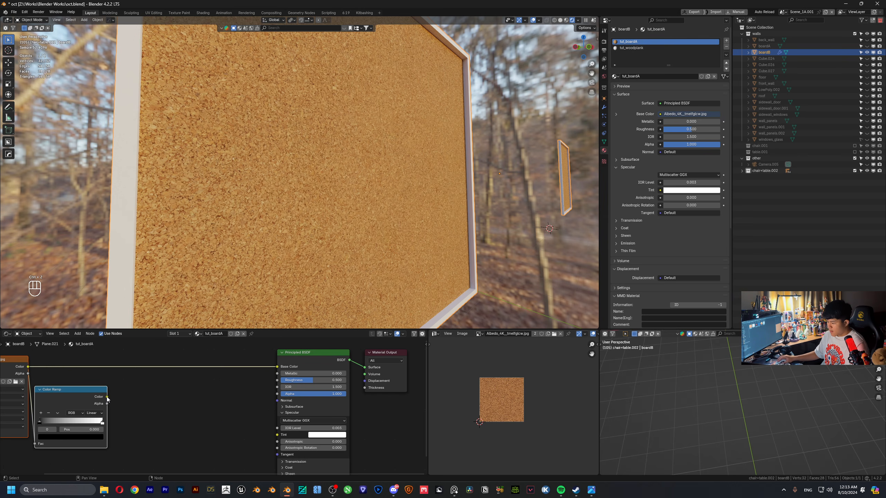
- Add a Bump node with the Color Ramp's Color as Height and connect it to the Principled BSDF's Normal
left_click_drag(107, 397, 125, 412)
left_click_drag(156, 447, 155, 447)
type("bump")
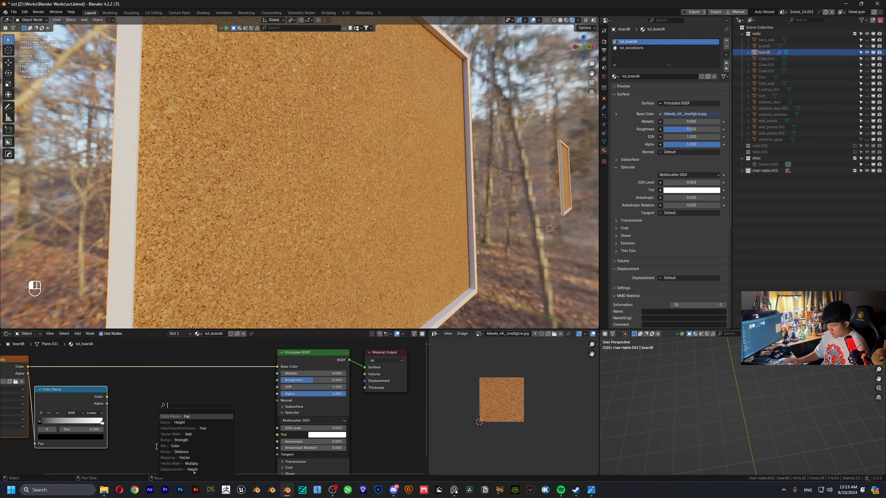
key("Down")
key("Down")
key("Return")
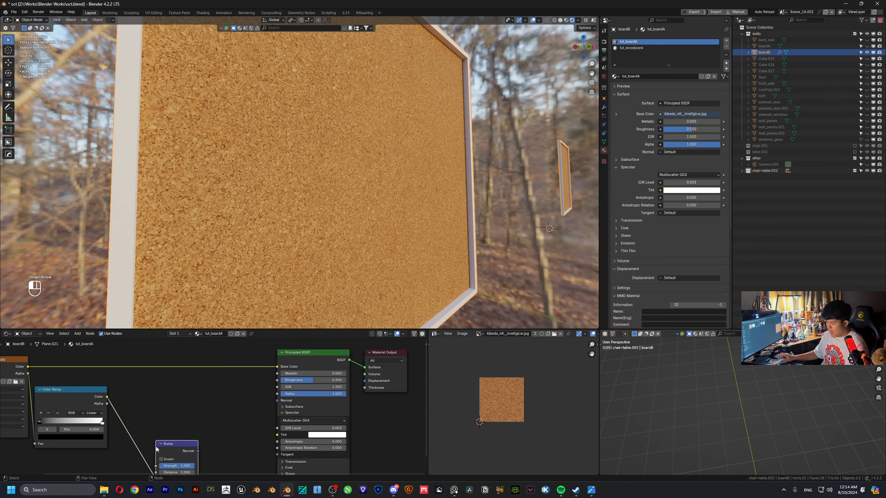
left_click_drag(198, 451, 278, 401)
middle_click_drag(209, 441, 253, 385)
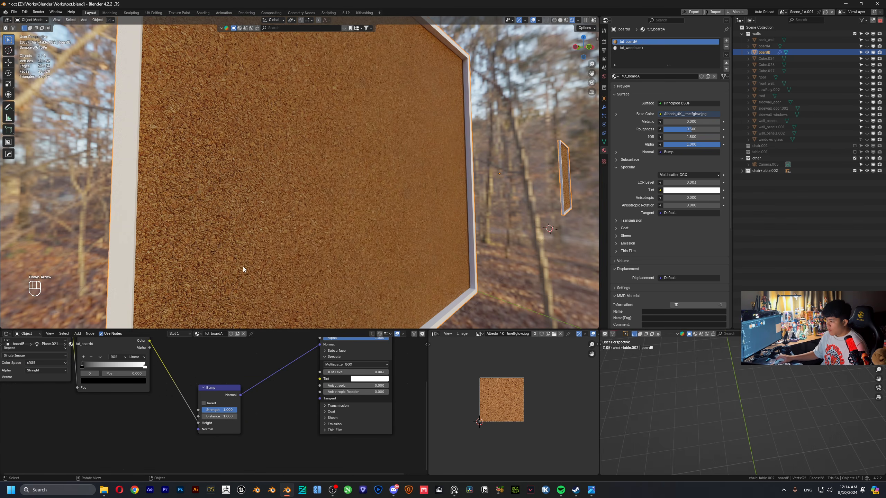
- Set the Bump node's Distance to 0.01 and check the chipboard relief from several distances
scroll(223, 422, "up", 2)
left_click(224, 422)
type(".0")
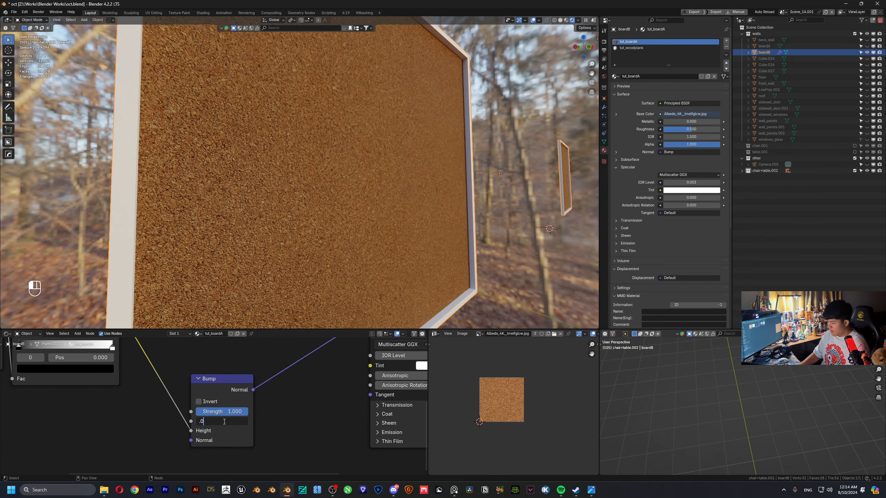
type("1")
key("Return")
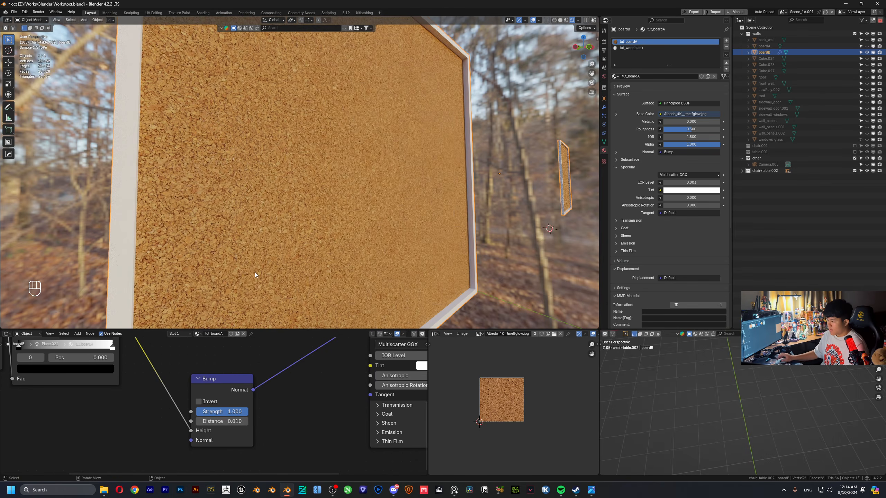
middle_click_drag(254, 272, 320, 233)
scroll(419, 276, "down", 7)
scroll(310, 230, "up", 6)
scroll(307, 236, "down", 5)
scroll(320, 233, "up", 2)
scroll(316, 213, "down", 3)
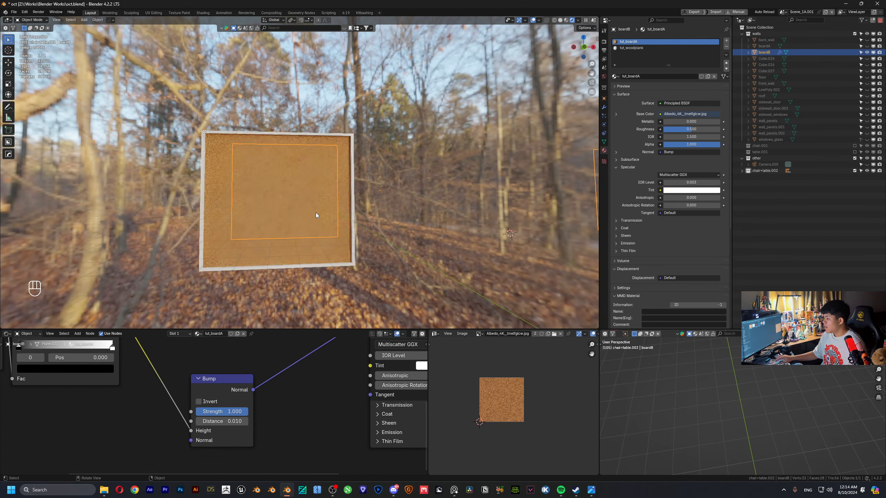
- Unhide all the classroom objects and view the scene through the camera
key("alt+h")
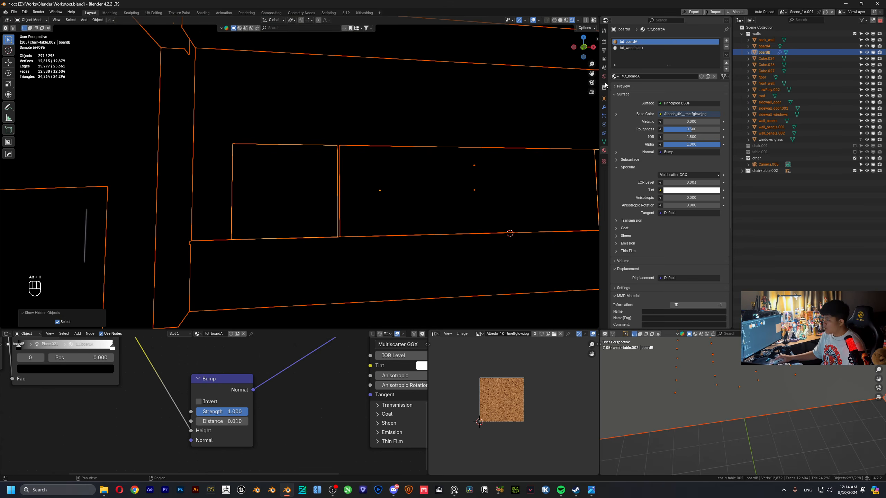
left_click(592, 82)
scroll(734, 380, "down", 8)
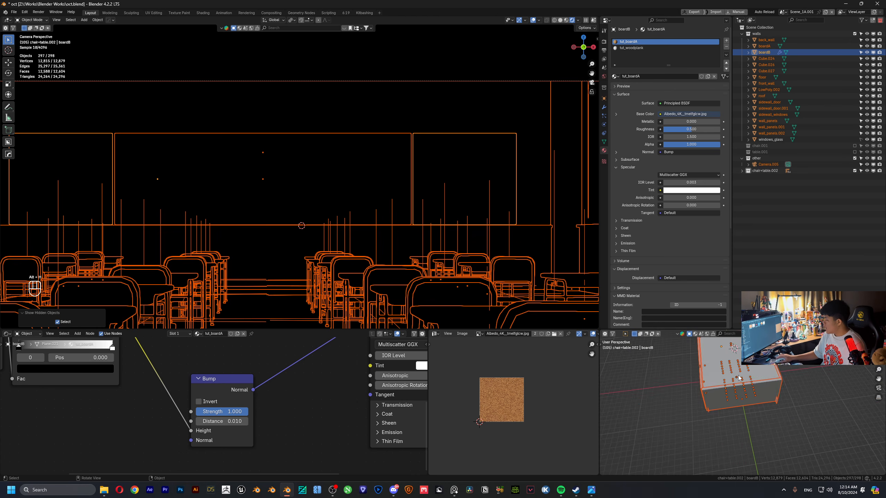
- Hide the windows_glass object in the viewport so that sunlight reaches the classroom
middle_click_drag(733, 379, 729, 352)
scroll(702, 384, "up", 5)
left_click(710, 390)
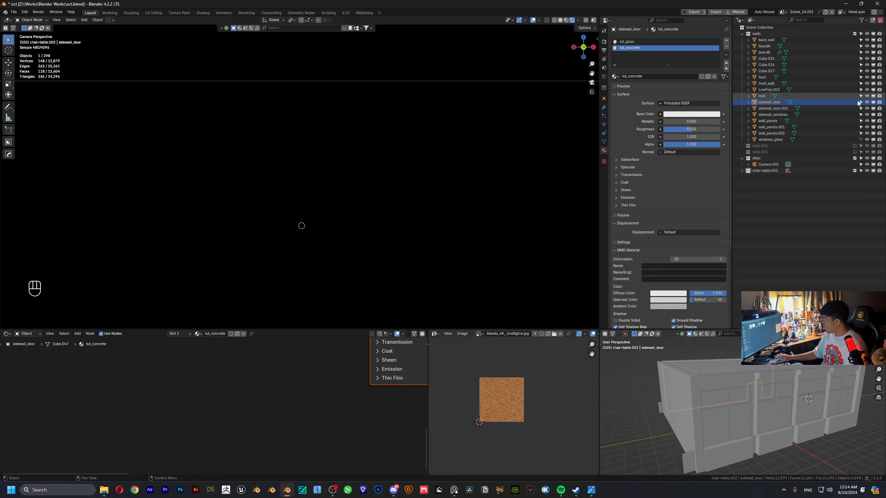
left_click(832, 140)
left_click(867, 140)
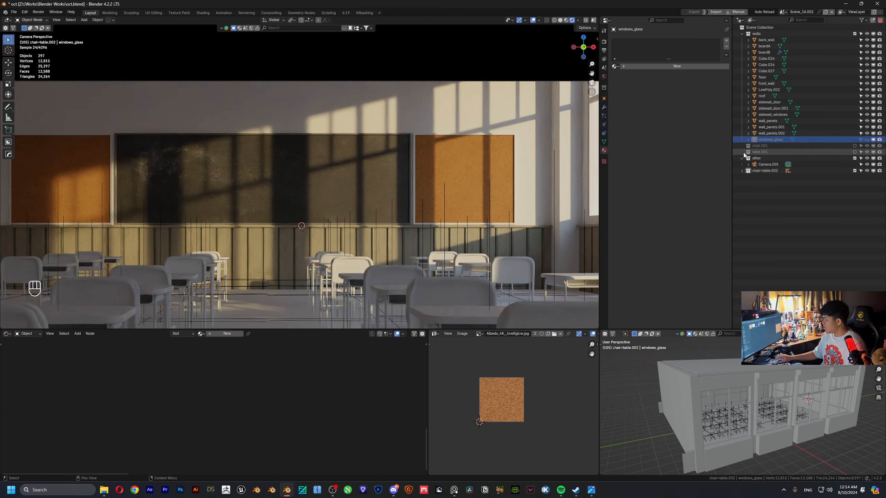
- Enable the chair.001 collection, select its four chair parts and isolate them in the viewport
left_click(191, 265)
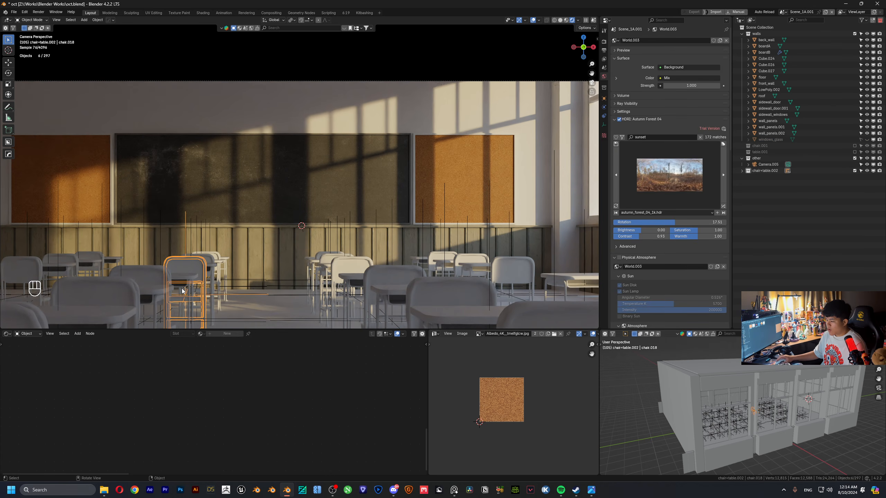
left_click(855, 146)
left_click(743, 146)
left_click(766, 152)
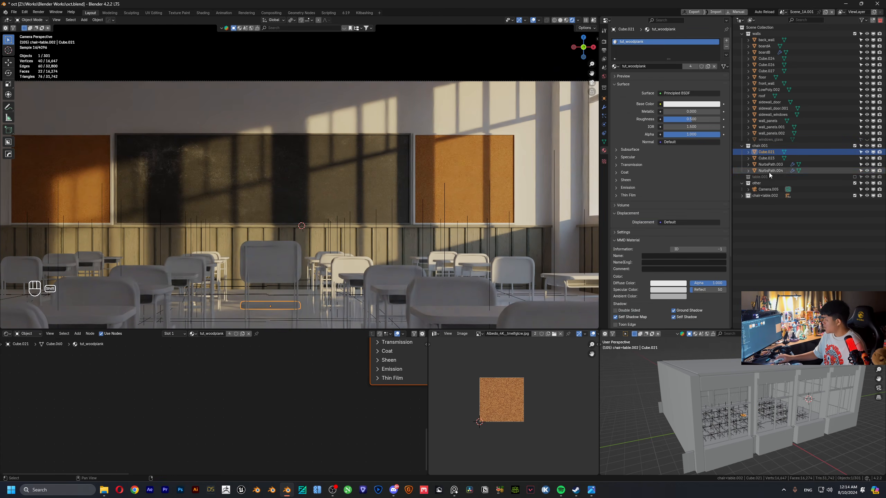
left_click(769, 171, "shift")
key("shift+h")
key("shift+j")
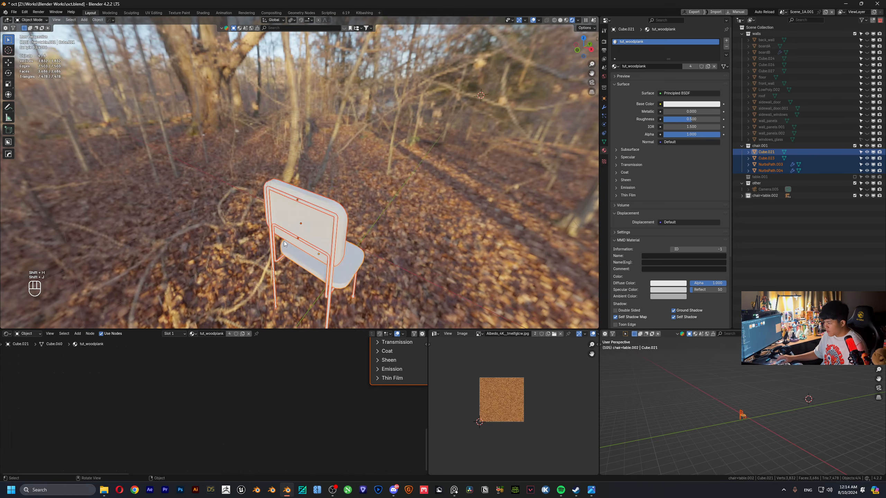
- Select the chair's tubular back frame to work on its material
middle_click_drag(283, 241, 342, 188)
left_click(345, 194)
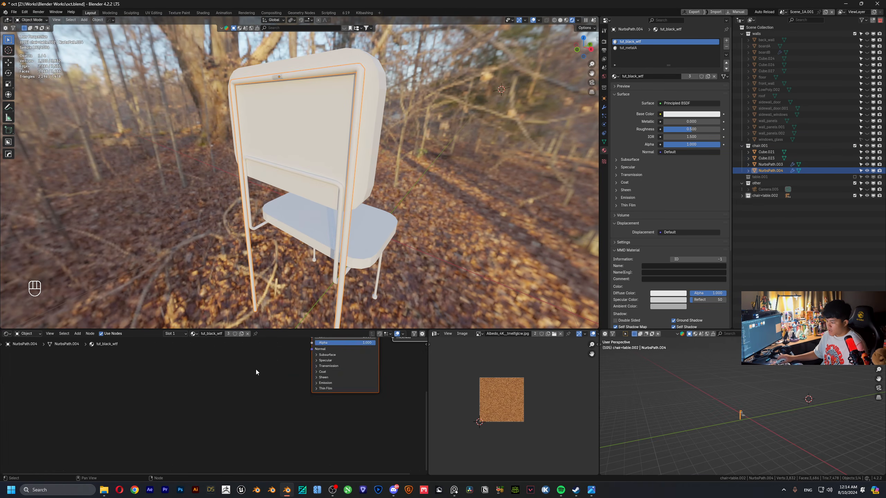
- Turn on clipping in the tube frame's Mirror modifier and raise its merge distance to about 0.0847 m
scroll(256, 372, "down", 2)
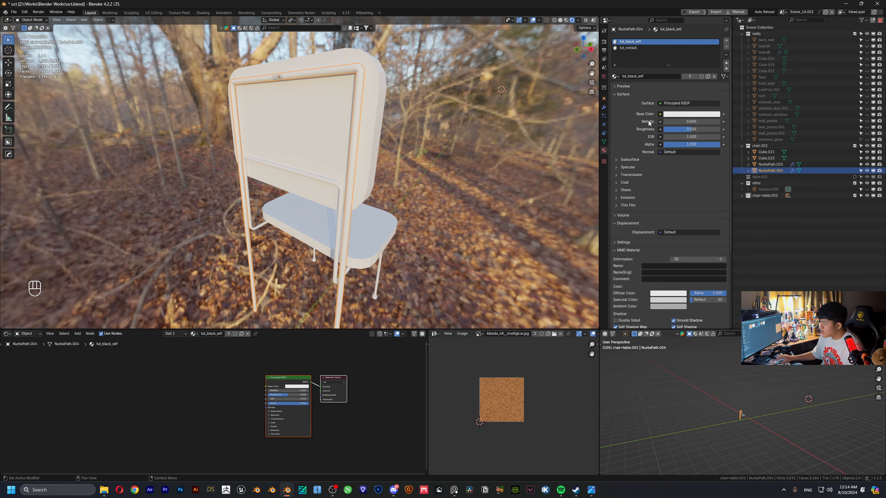
left_click(602, 108)
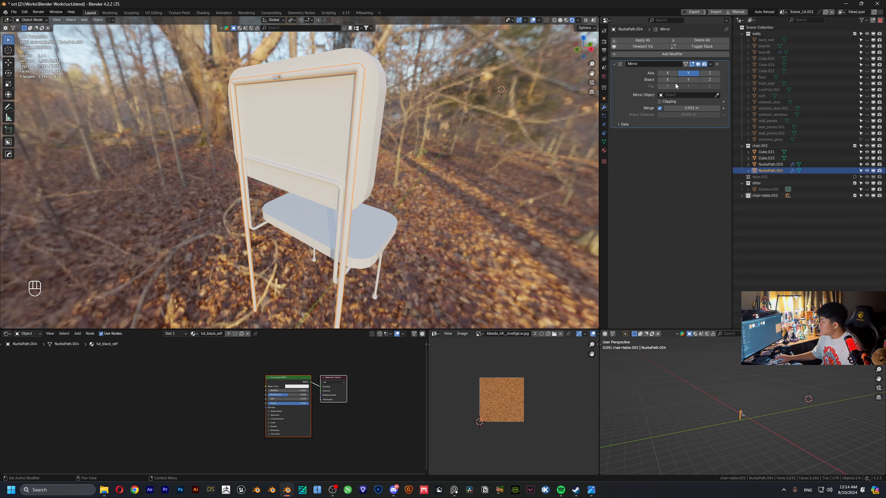
left_click(666, 102)
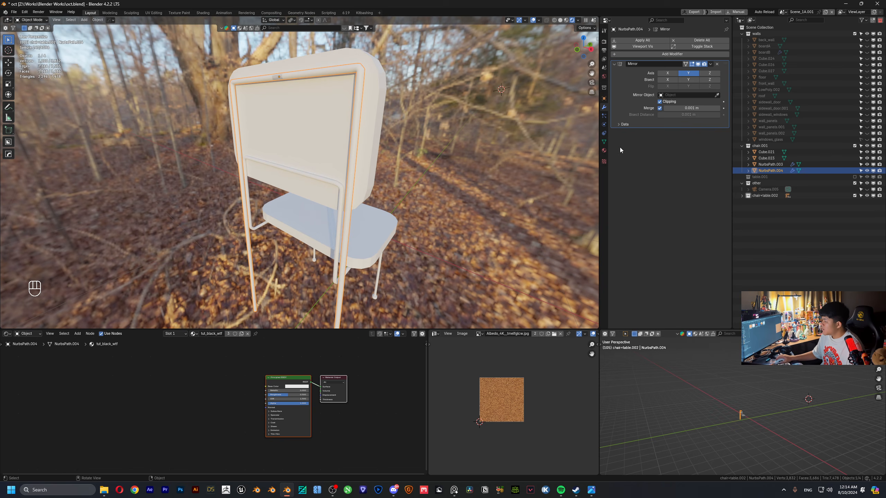
left_click_drag(689, 108, 694, 108, "shift")
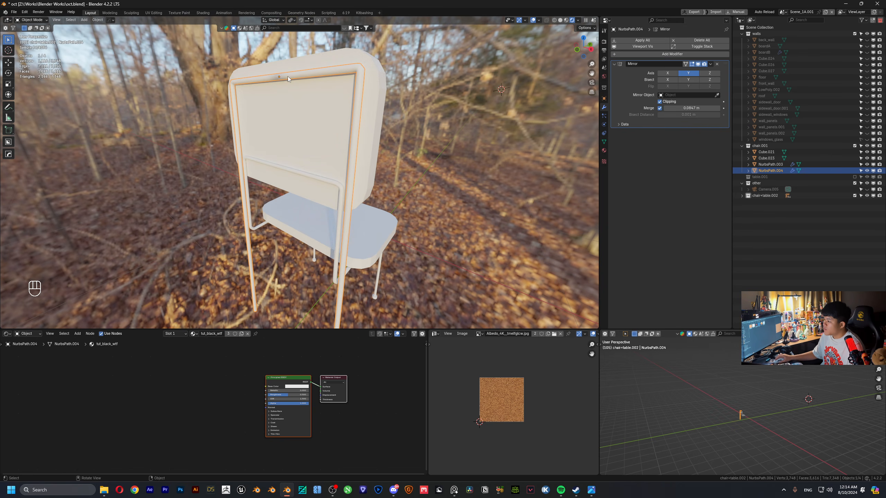
- Display material slot 2, tut_metalA, for node editing and study the metal chair legs in the reference image 1.png
left_click(174, 333)
left_click(171, 354)
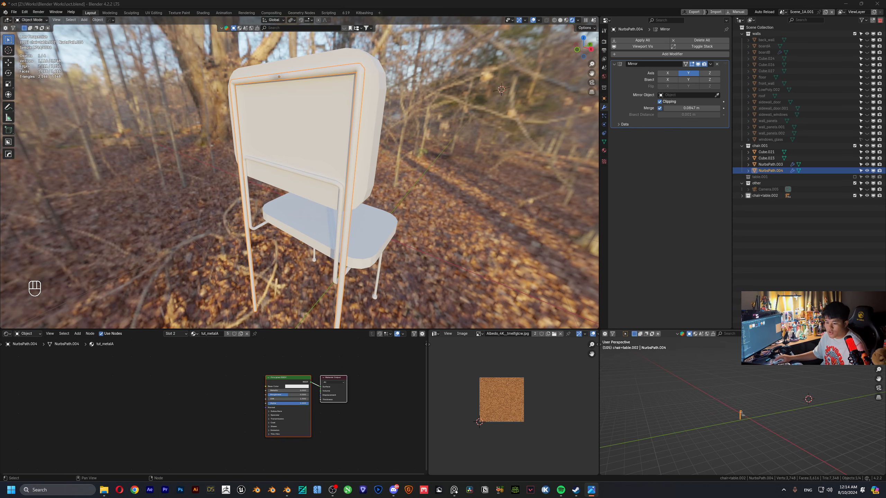
left_click_drag(0, 244, 168, 233)
double_click(168, 233)
scroll(369, 342, "up", 9)
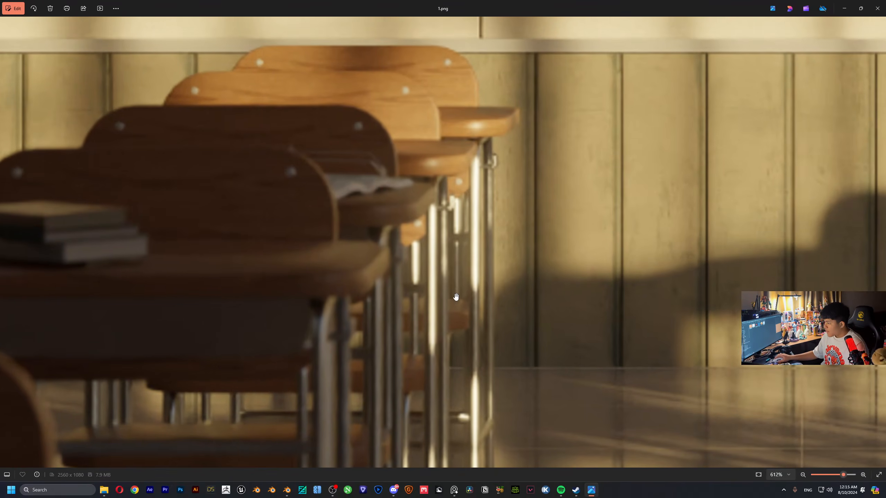
scroll(527, 228, "down", 5)
left_click_drag(531, 227, 296, 219)
left_click_drag(700, 251, 394, 214)
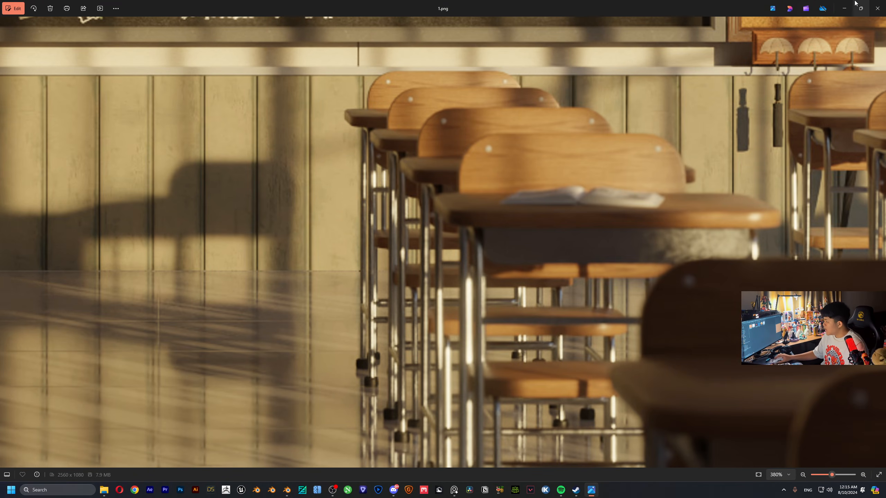
left_click(845, 7)
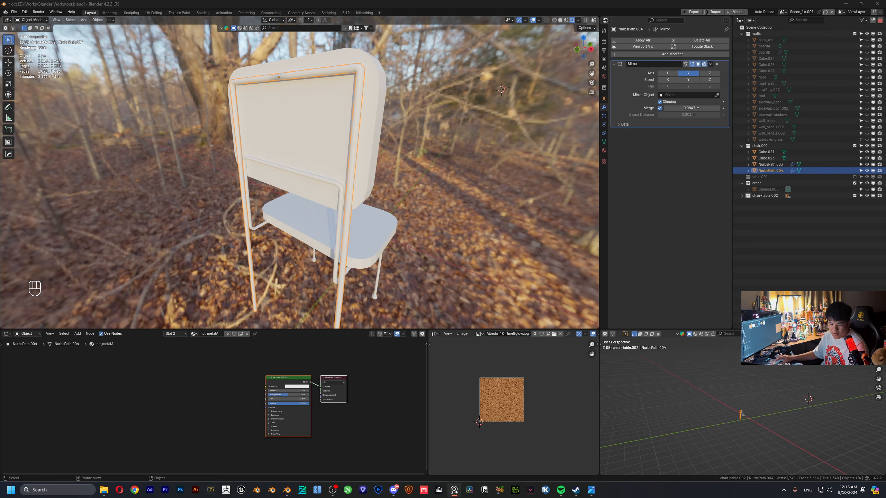
- Add a Bevel shader node to the tut_metalA material
left_click(250, 376)
middle_click_drag(200, 391, 240, 383)
scroll(251, 376, "up", 4)
key("shift+a")
left_click(227, 378)
type("bevel")
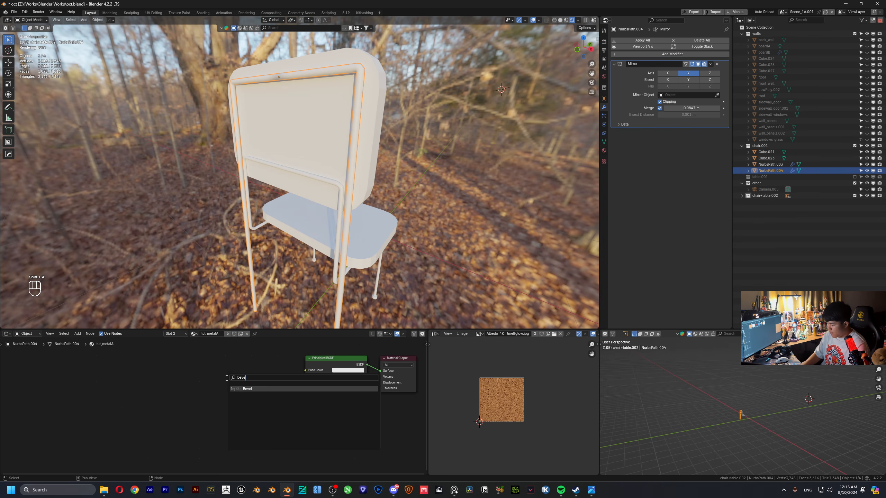
key("Return")
- Add a Color Ramp node beside the Bevel node and preview the Bevel output on the chair's metal tubes
key("shift+a")
type("color ramp")
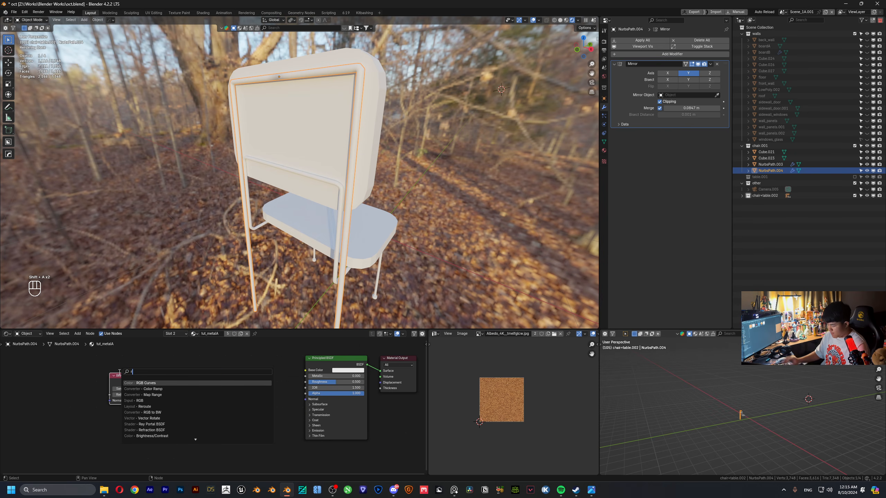
key("Return")
left_click(169, 368)
left_click(133, 378, "ctrl+shift")
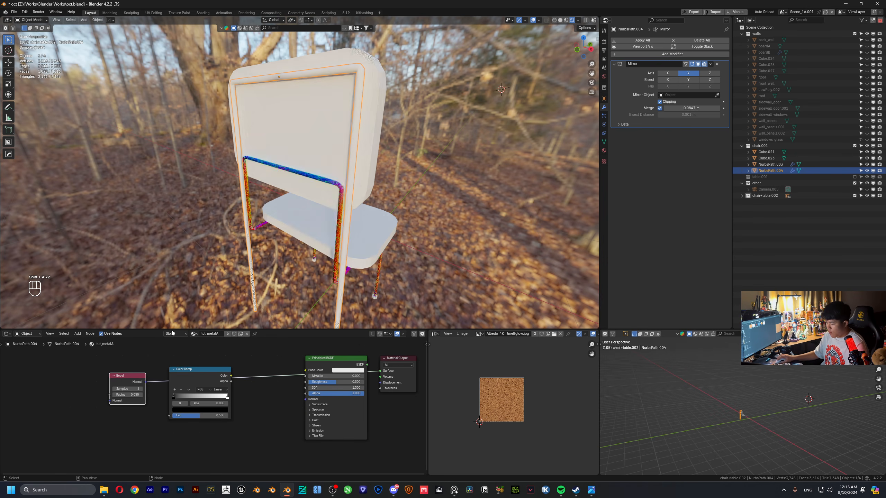
- Inspect the bevel preview on the backrest tube and set the Bevel node's radius to 0.005
scroll(317, 162, "up", 3)
middle_click_drag(360, 244, 361, 171, "shift")
scroll(314, 172, "down", 5)
scroll(291, 178, "up", 5)
middle_click_drag(290, 175, 325, 180)
scroll(391, 169, "up", 6)
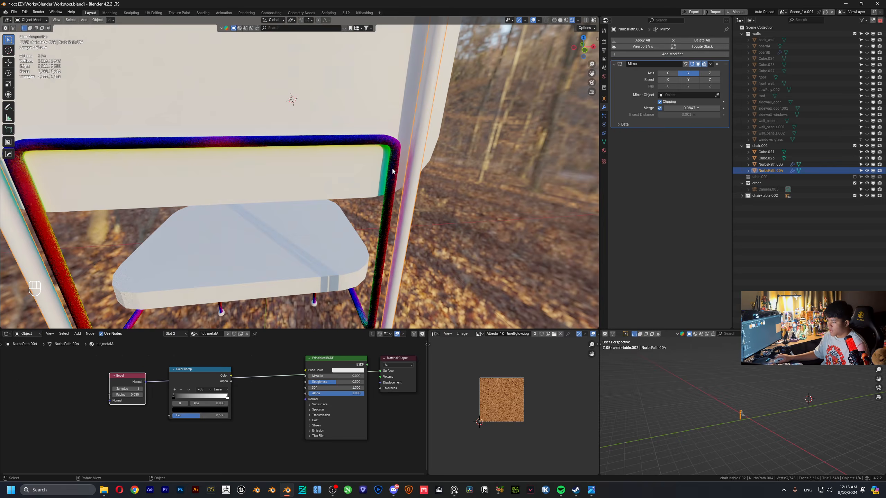
scroll(185, 401, "up", 4)
middle_click_drag(183, 401, 260, 400)
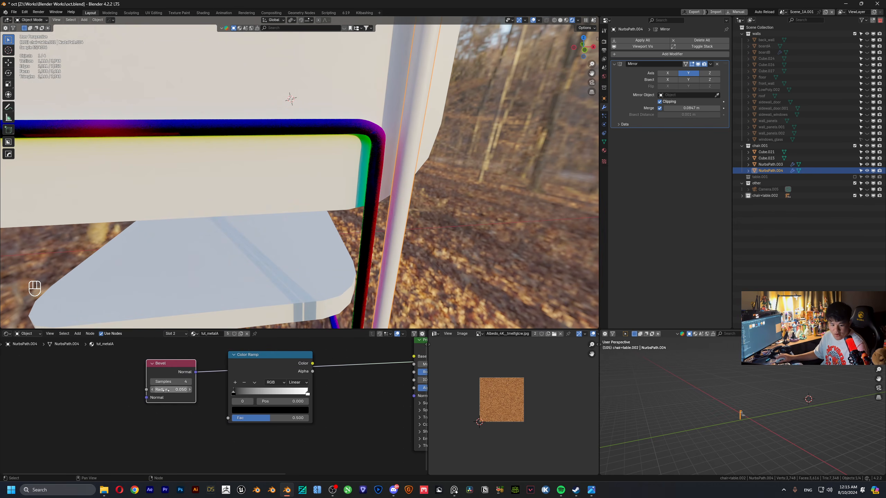
double_click(171, 391)
key("BackSpace")
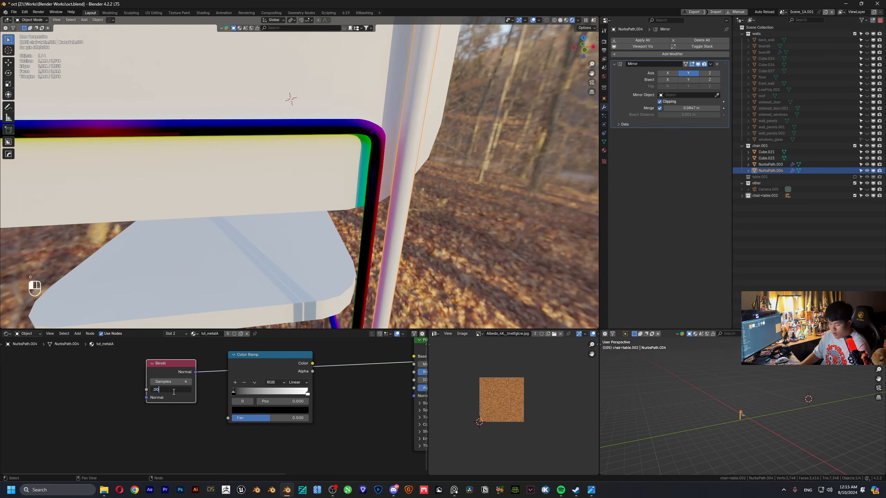
key("Return")
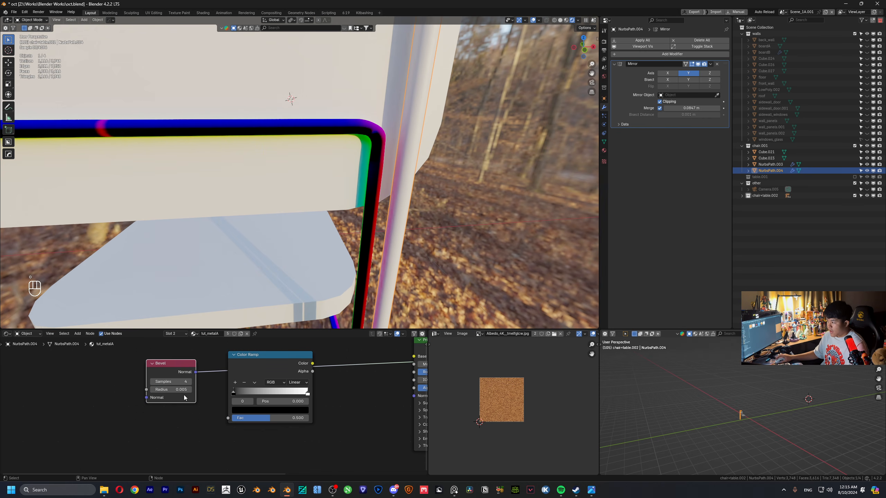
- Connect the Bevel normal output to the Color Ramp's Fac input and preview the Color Ramp
left_click_drag(184, 371, 228, 418)
left_click(259, 361)
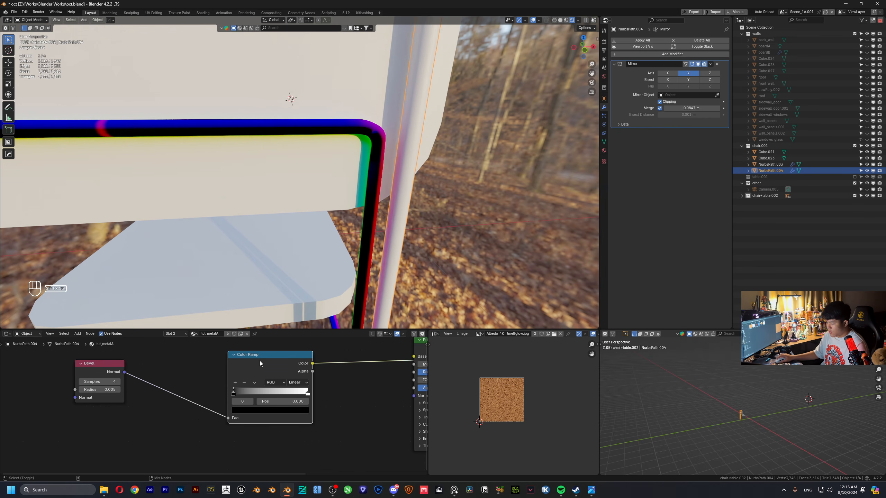
scroll(259, 361, "up", 2)
middle_click_drag(269, 346, 248, 356)
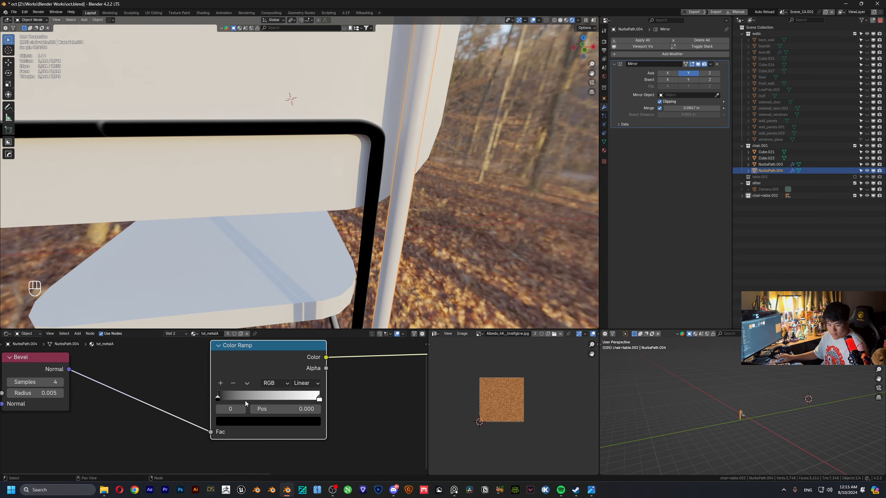
- Tighten the Color Ramp gradient by moving the white stop toward the dark end and the black stop to 0.128
left_click_drag(321, 401, 232, 402)
scroll(319, 162, "up", 6)
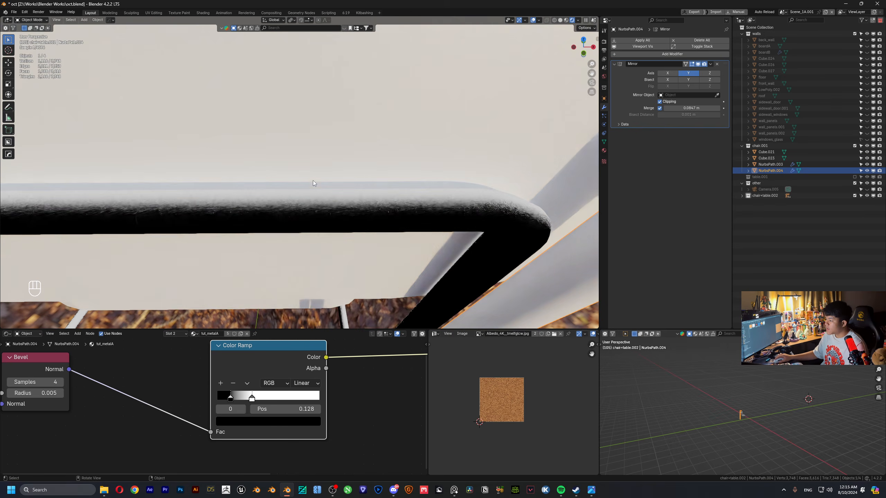
scroll(252, 419, "up", 1)
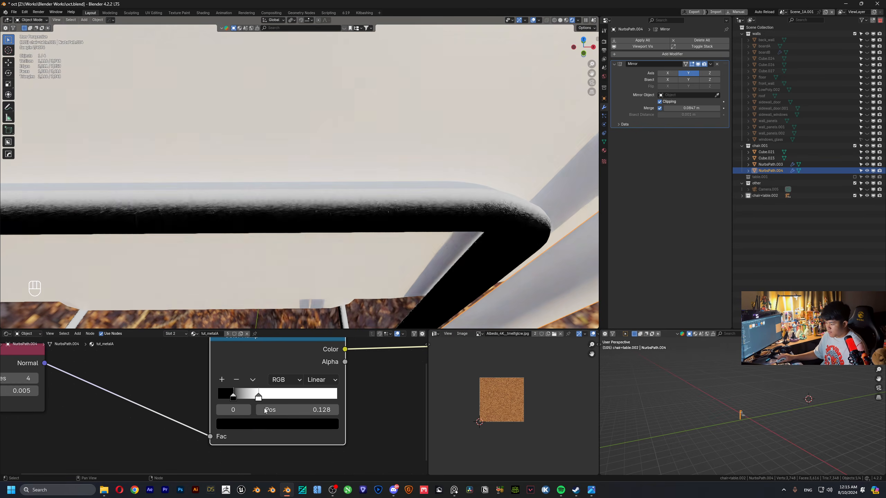
- Change the Color Ramp's black stop to mid-grey and shift both stops toward white, placing the grey one at 0.374
left_click(249, 427)
left_click_drag(244, 395, 265, 395)
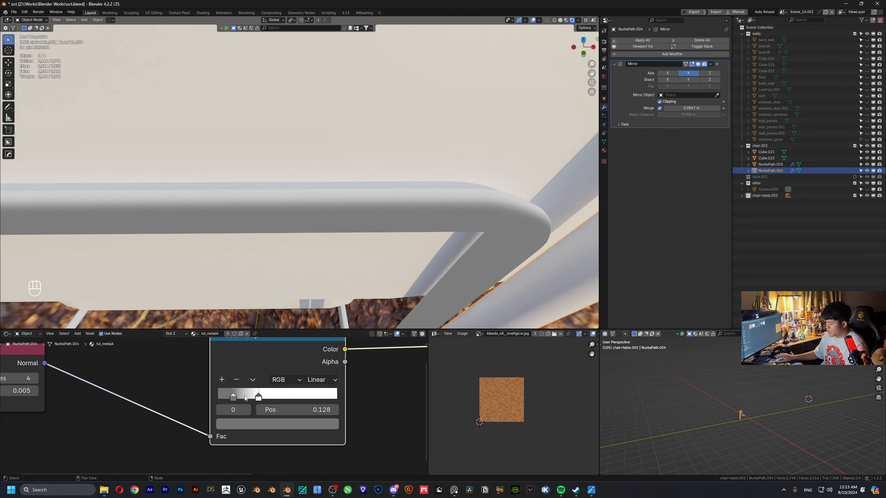
mouse_move(258, 398)
left_mouse_down()
mouse_move(281, 399)
mouse_move(236, 398)
mouse_move(263, 400)
left_mouse_up()
scroll(358, 206, "down", 10)
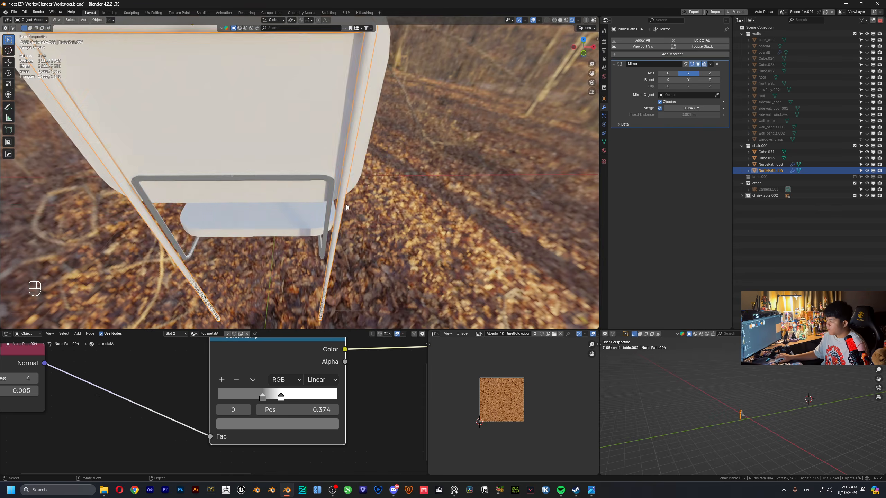
scroll(353, 397, "down", 8)
- Connect the Color Ramp's color to the Principled BSDF Base Color and restore the BSDF link to the Material Output surface
scroll(227, 381, "up", 4)
middle_click_drag(339, 386, 147, 388)
scroll(171, 385, "down", 1)
left_click_drag(80, 376, 134, 371, "ctrl")
left_click_drag(81, 376, 190, 368)
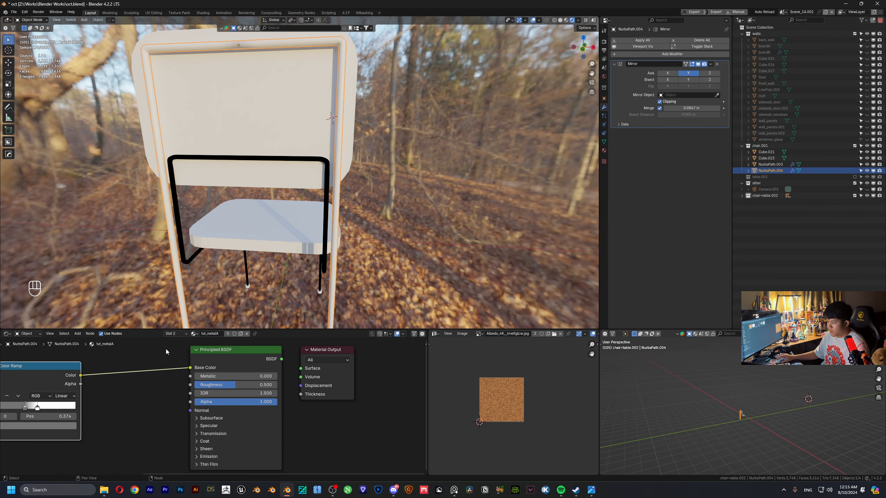
middle_click_drag(137, 375, 194, 377)
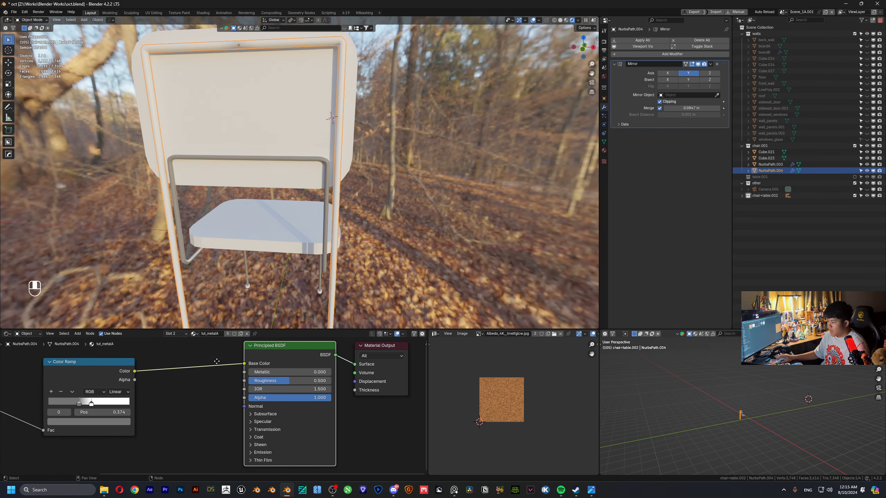
- Set the Principled BSDF's Metallic to 0.5 and Roughness to 0.2
scroll(194, 377, "up", 1)
scroll(172, 388, "up", 2)
left_click(234, 364)
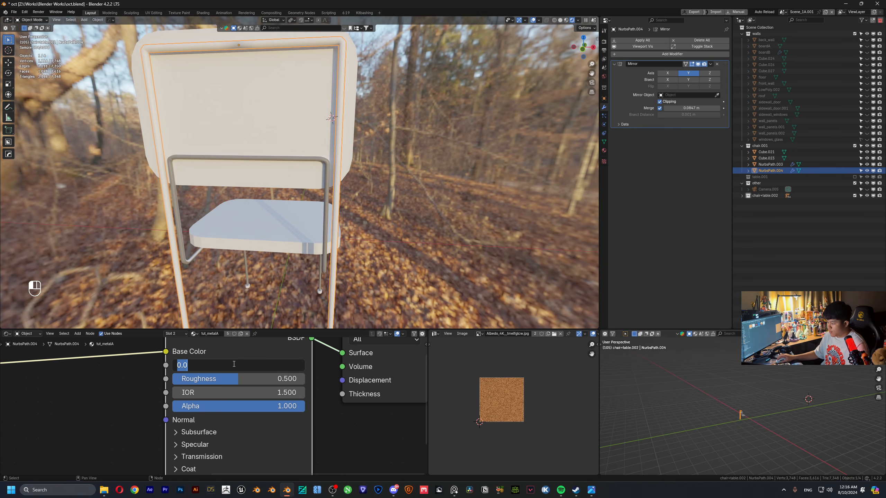
type(".5")
key("Return")
scroll(108, 397, "up", 3)
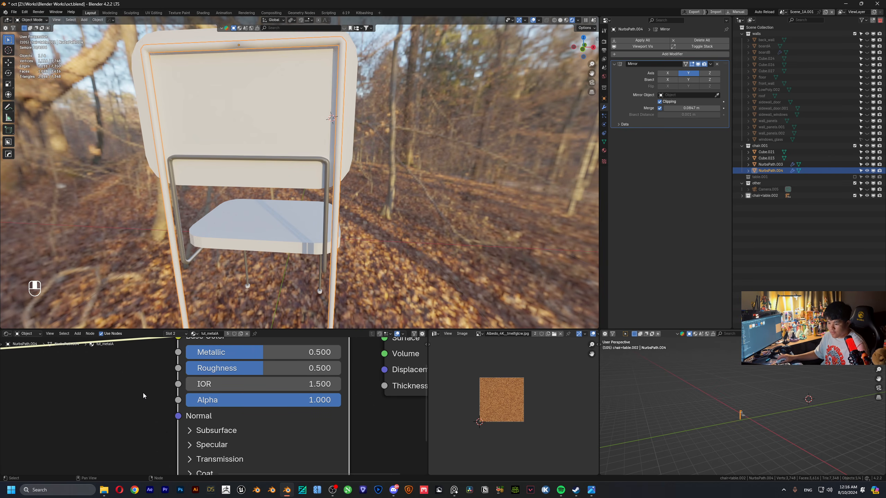
left_click(253, 369)
type(".2")
key("Return")
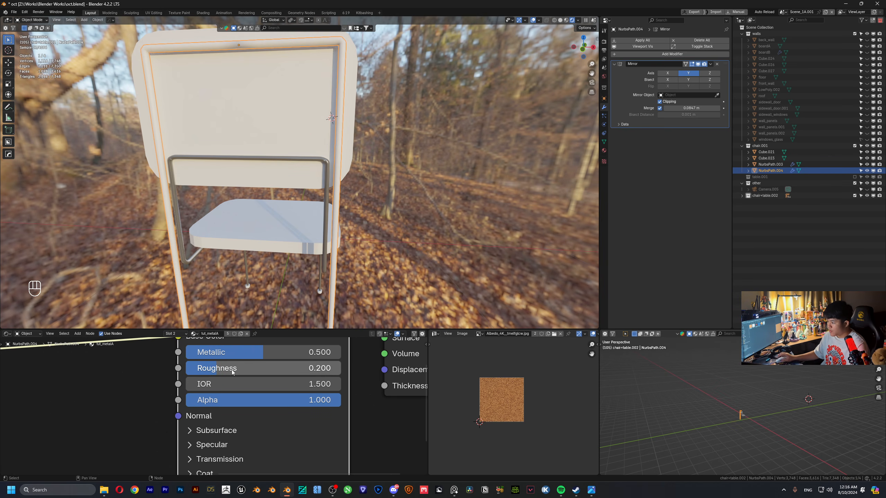
- Insert an Invert Color node between the Color Ramp and the Principled BSDF Base Color
middle_click_drag(162, 396, 319, 394)
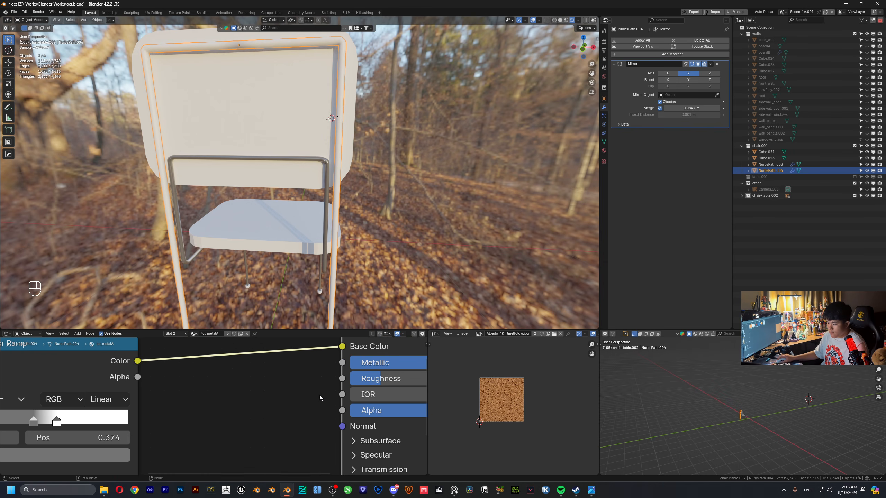
key("shift+a")
type("inver")
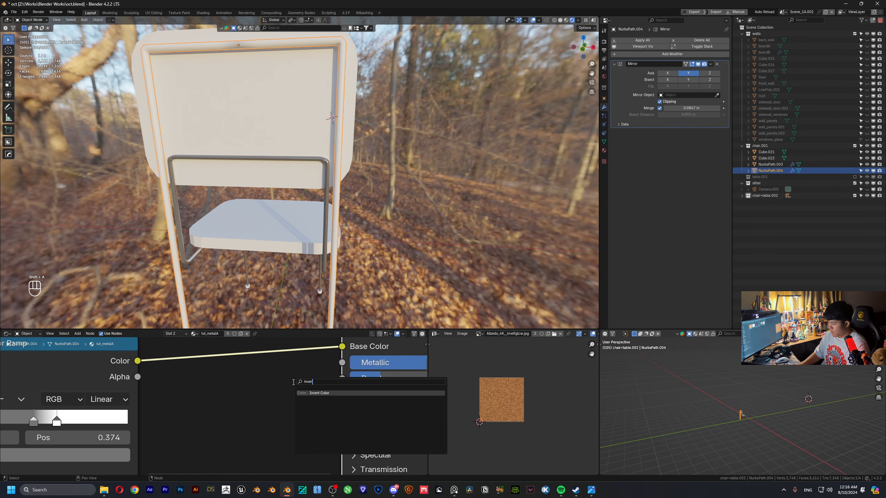
key("Return")
left_click(175, 352)
scroll(222, 355, "down", 2)
scroll(222, 356, "up", 2)
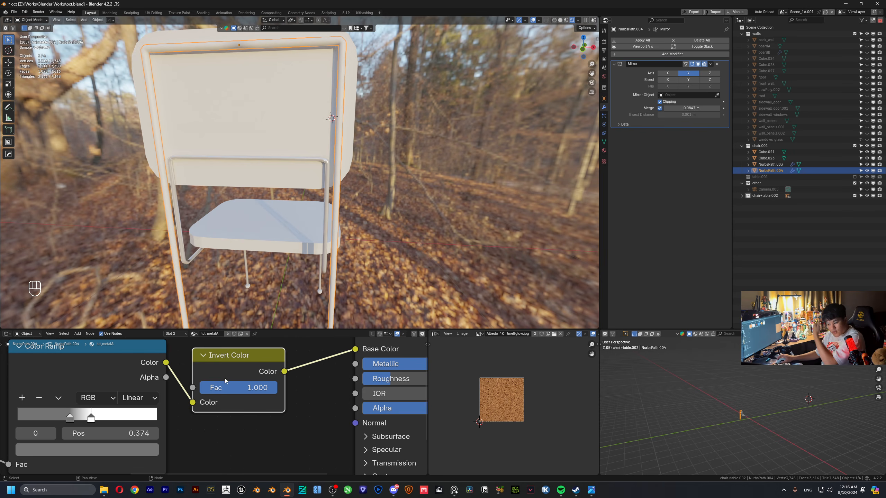
- Move the Bevel node closer to the Color Ramp node
scroll(324, 407, "down", 4)
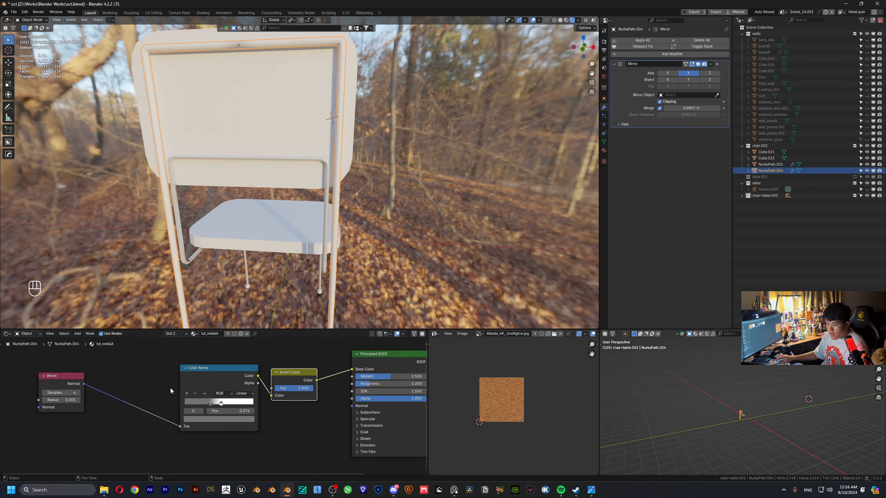
scroll(170, 390, "down", 1)
left_click_drag(122, 380, 180, 377)
- Check the inverted metal on the chair's tubes and raise the Principled BSDF's Metallic to about 0.879
middle_click_drag(376, 423, 219, 425)
scroll(219, 424, "down", 1)
scroll(220, 423, "up", 2)
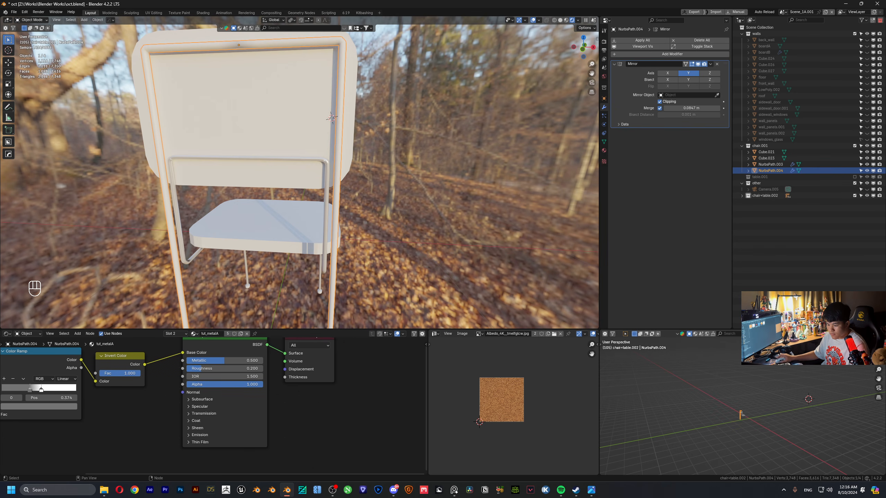
scroll(243, 167, "down", 4)
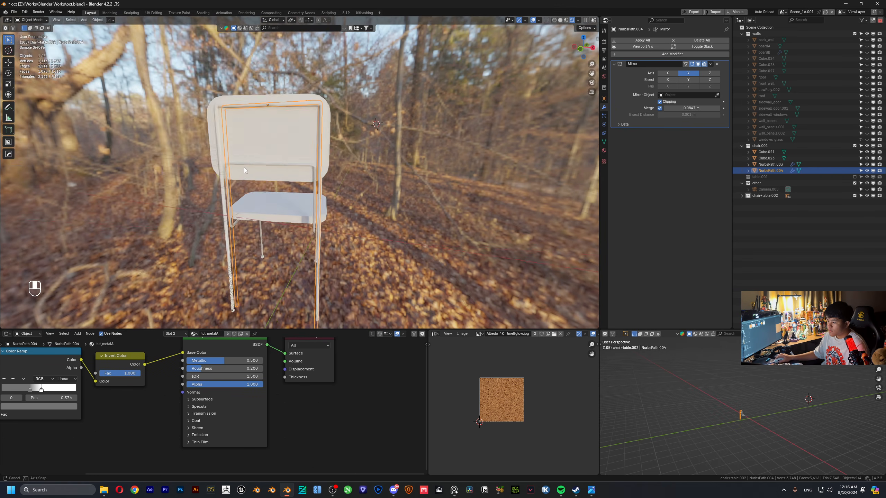
scroll(235, 169, "up", 6)
scroll(257, 178, "up", 3)
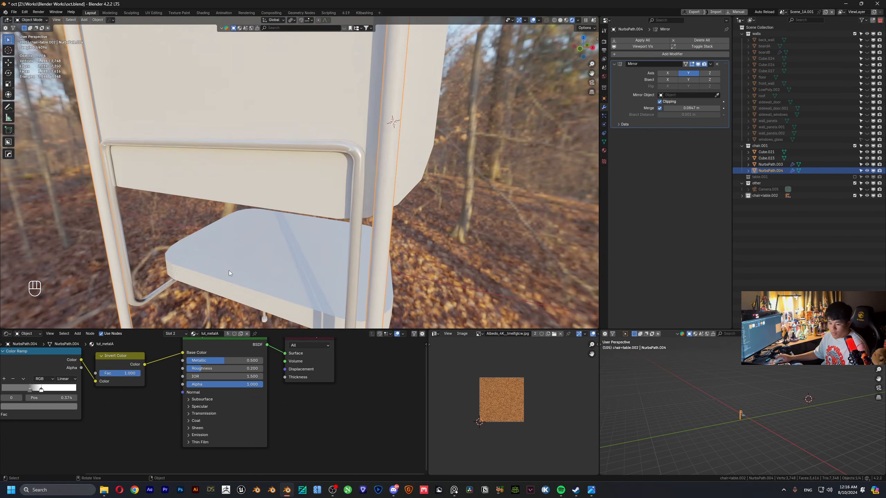
scroll(153, 390, "up", 2)
middle_click_drag(154, 389, 194, 398)
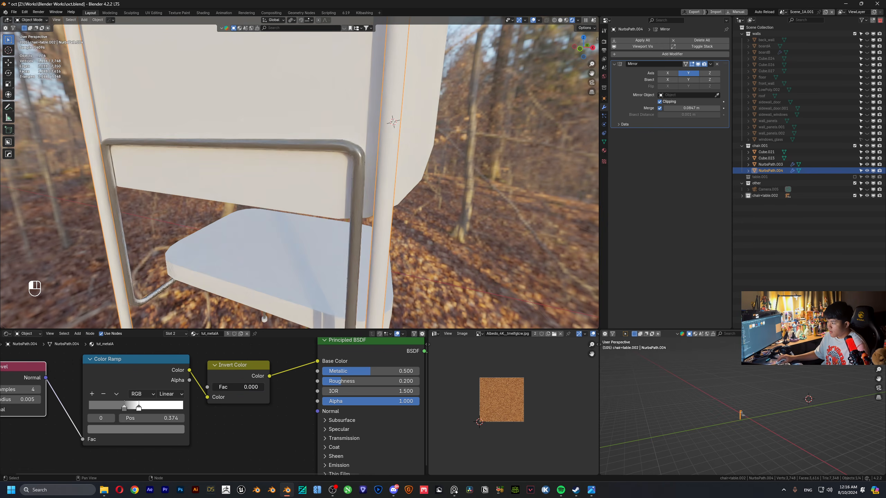
left_click_drag(370, 370, 407, 371)
scroll(321, 199, "down", 4)
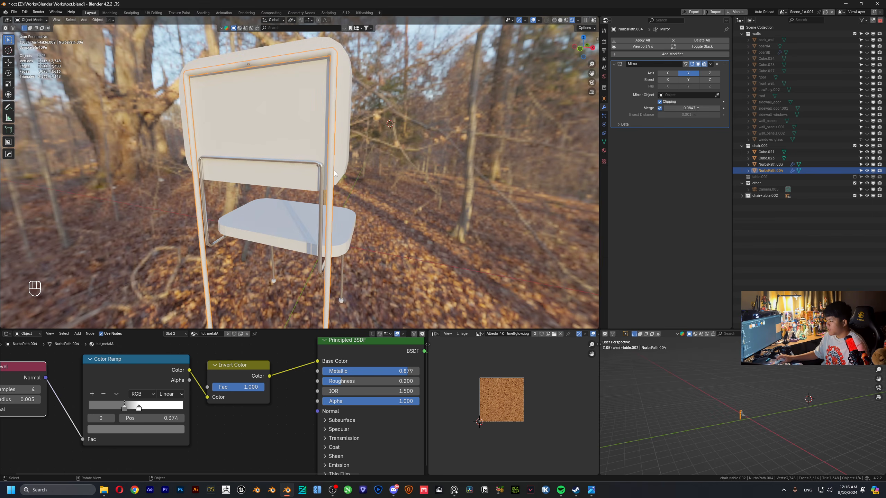
- Assign the tut_metalA material to all linked faces of the backrest's outer tube frame
scroll(334, 171, "up", 3)
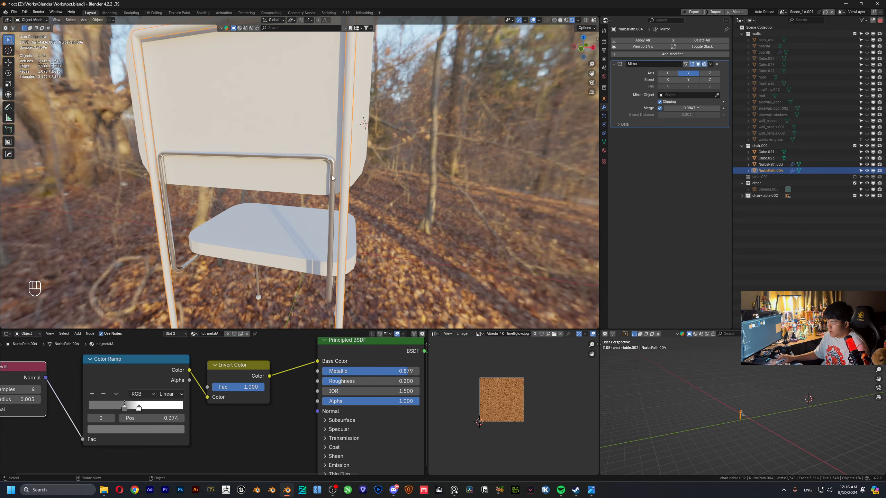
key("Tab")
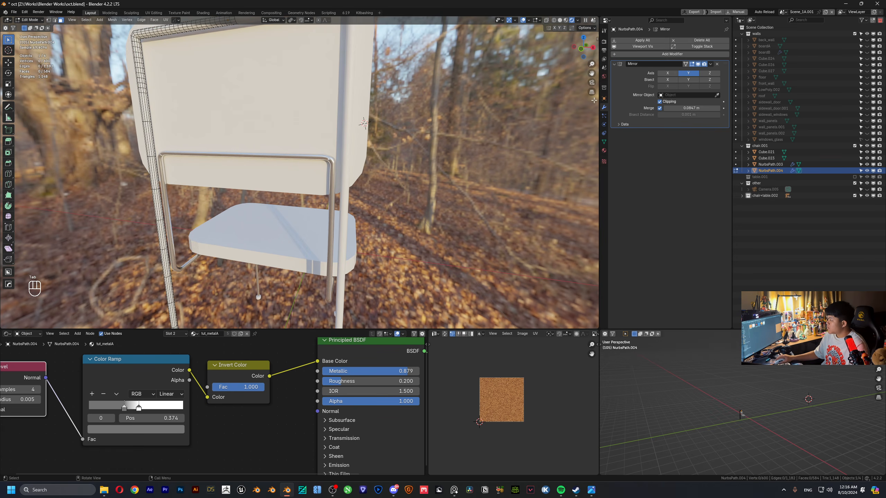
left_click(604, 150)
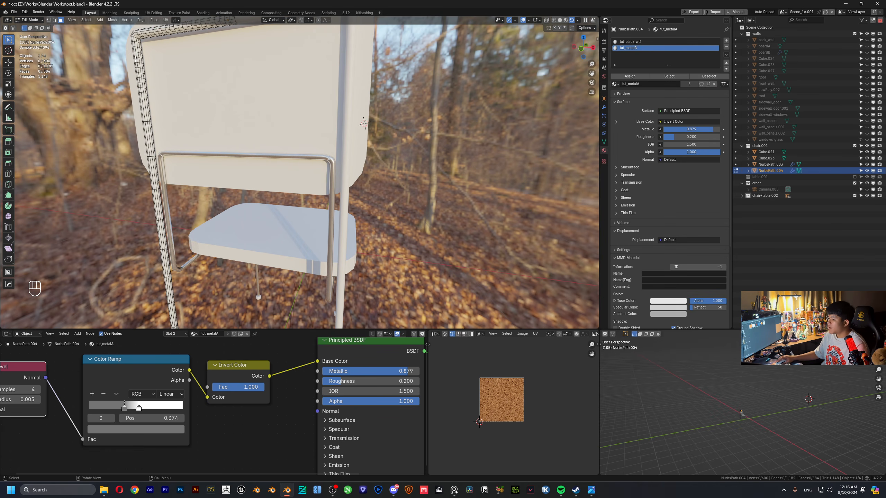
key("l")
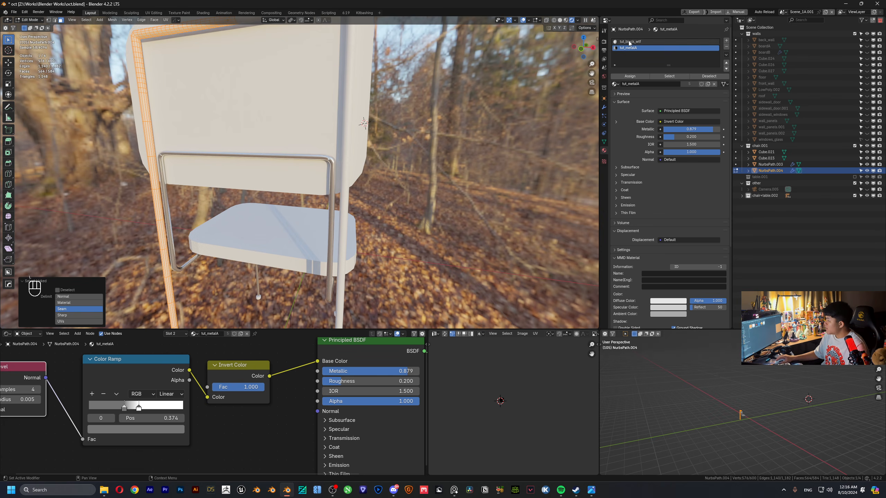
left_click(634, 77)
scroll(245, 124, "down", 5)
key("Tab")
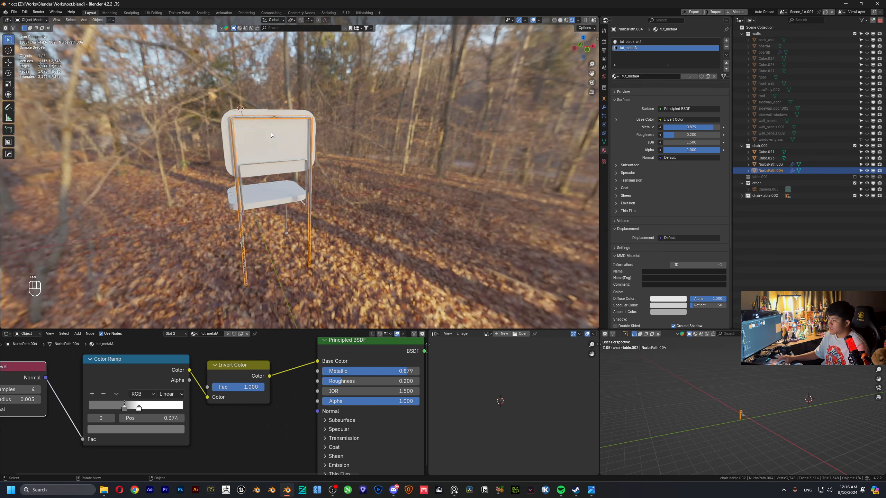
- Examine the metal tubes from several sides and show the frame's tut_black_wtf material slot
scroll(270, 132, "up", 5)
scroll(252, 131, "down", 5)
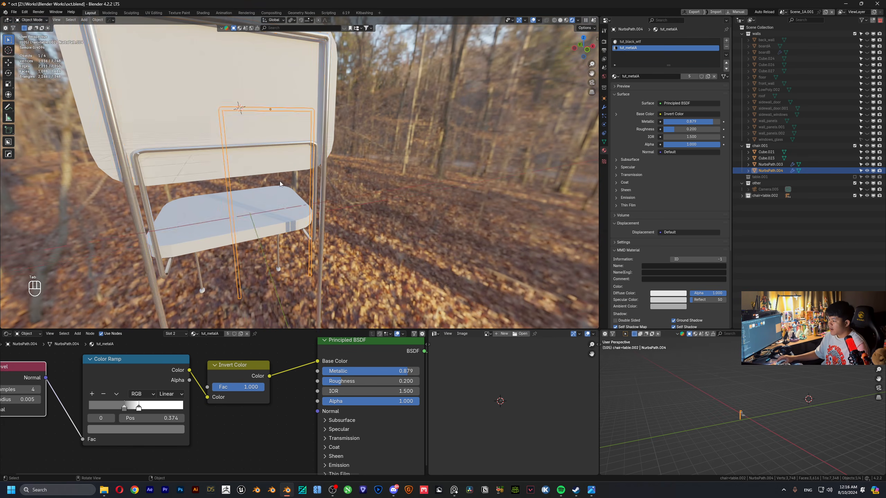
middle_click_drag(328, 224, 270, 216)
mouse_move(293, 260)
middle_mouse_down("shift")
mouse_move(296, 196)
mouse_move(285, 257)
middle_mouse_up("shift")
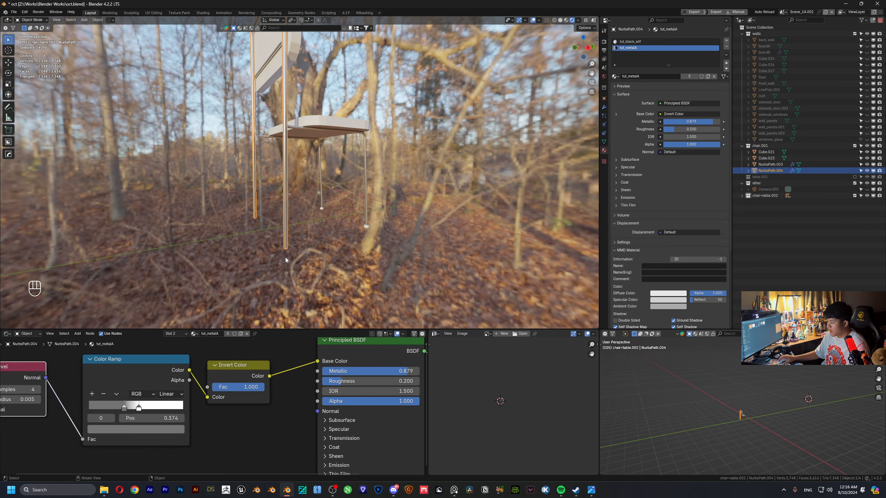
left_click(648, 42)
middle_click_drag(342, 189, 313, 204)
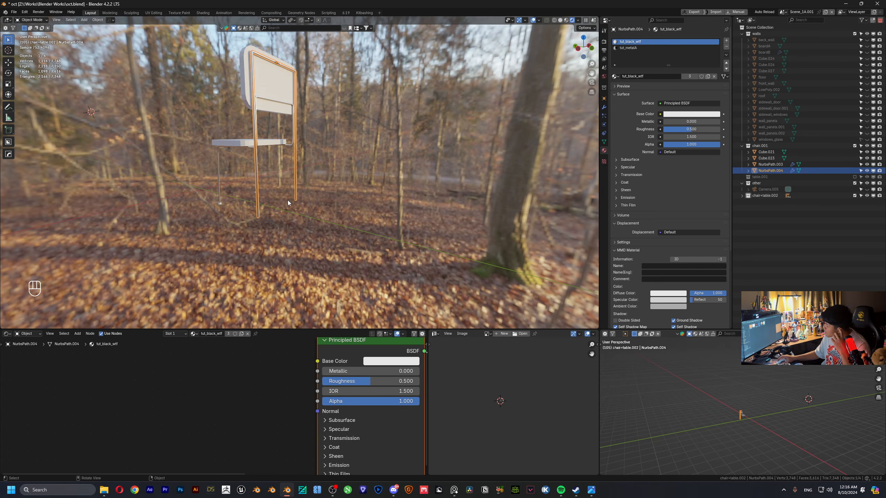
- Duplicate the foot cap of the front leg in place and separate it into its own object
scroll(289, 200, "up", 5)
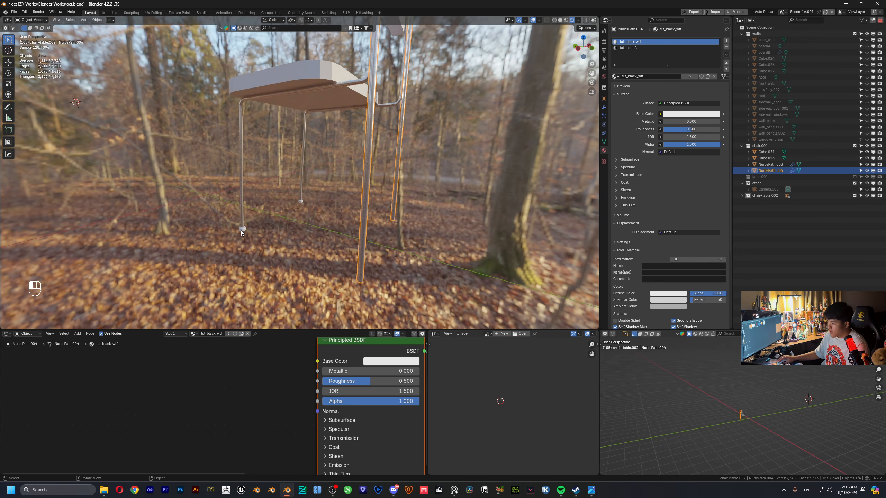
left_click(241, 230)
key("Tab")
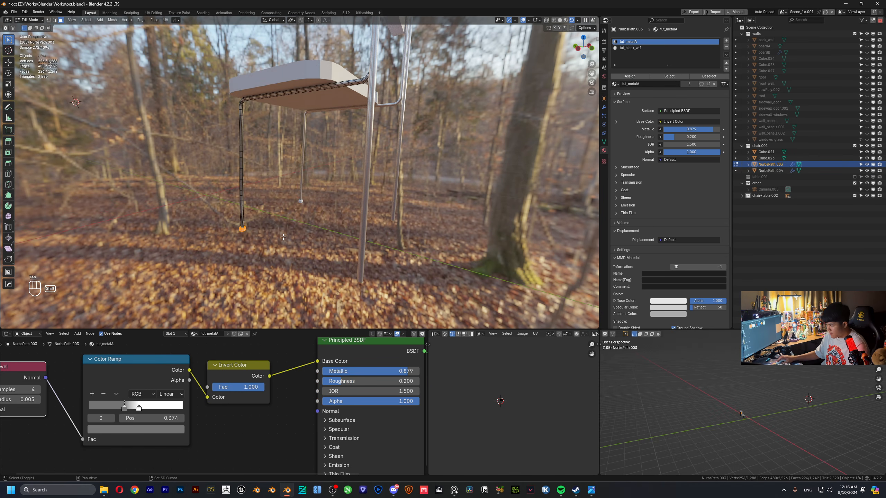
key("shift+d")
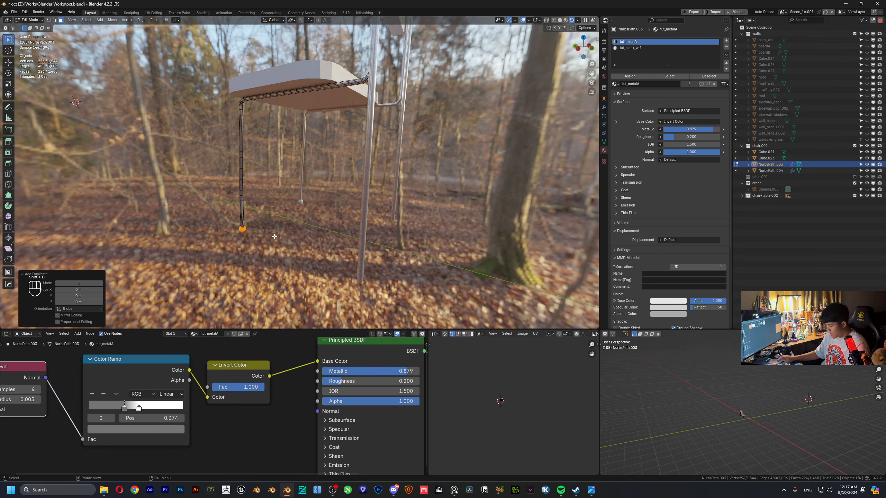
key("p")
left_click(275, 237)
left_click(772, 179)
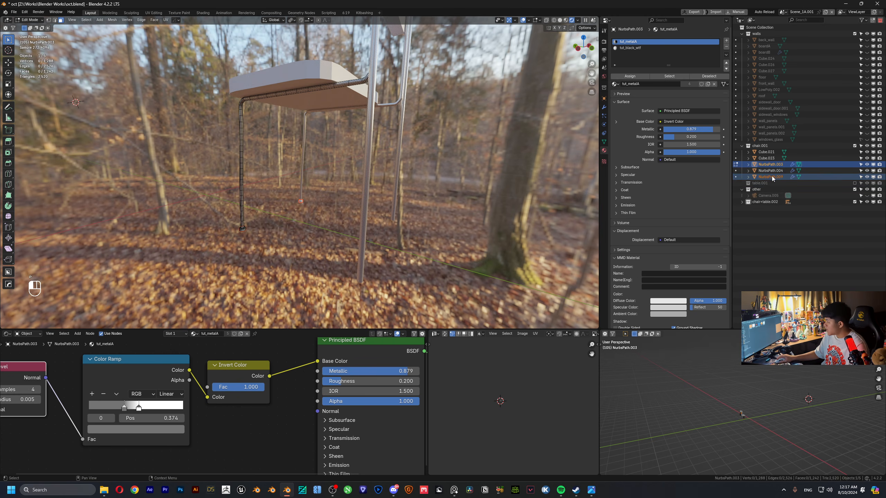
key("Tab")
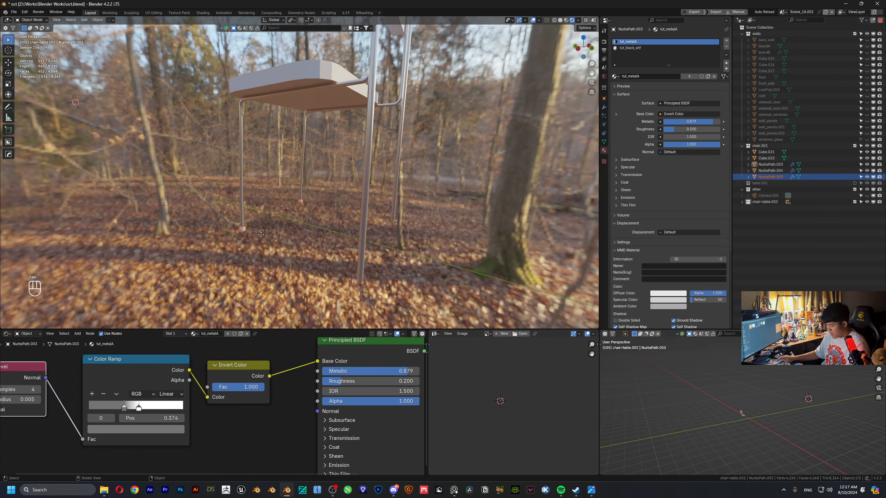
- Move the separated foot caps about -0.46 m along Y to the rear legs
key("g")
key("y")
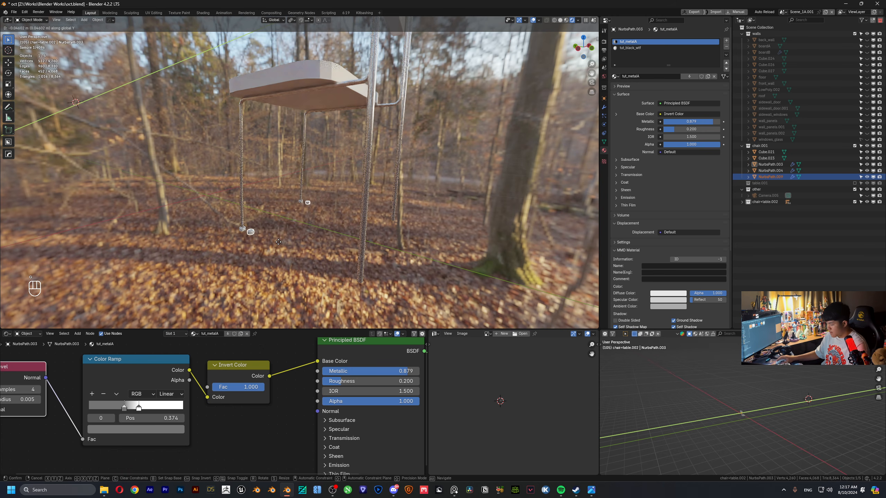
left_click(461, 308)
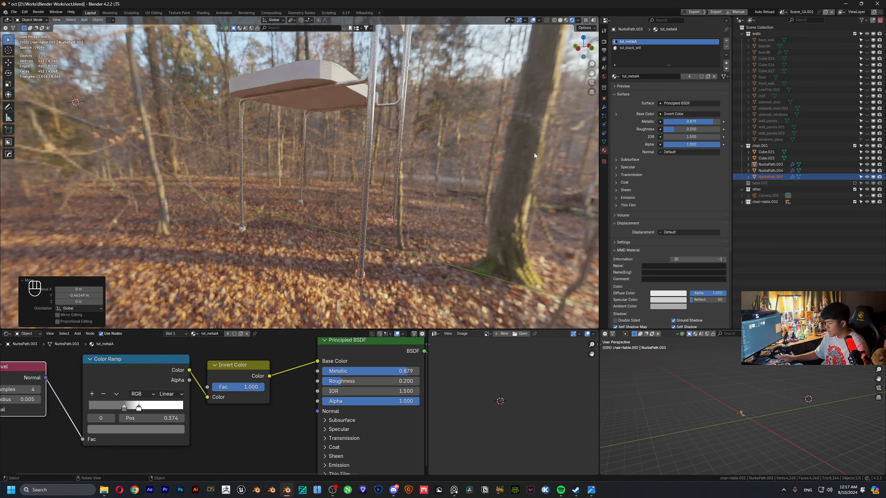
- In solid shading, shift the cap geometry about -0.018 m along X and -0.006 m along Y onto the rear leg's end
left_click(561, 20)
scroll(335, 155, "up", 3)
middle_click_drag(336, 155, 287, 195)
scroll(330, 228, "up", 2)
key("Tab")
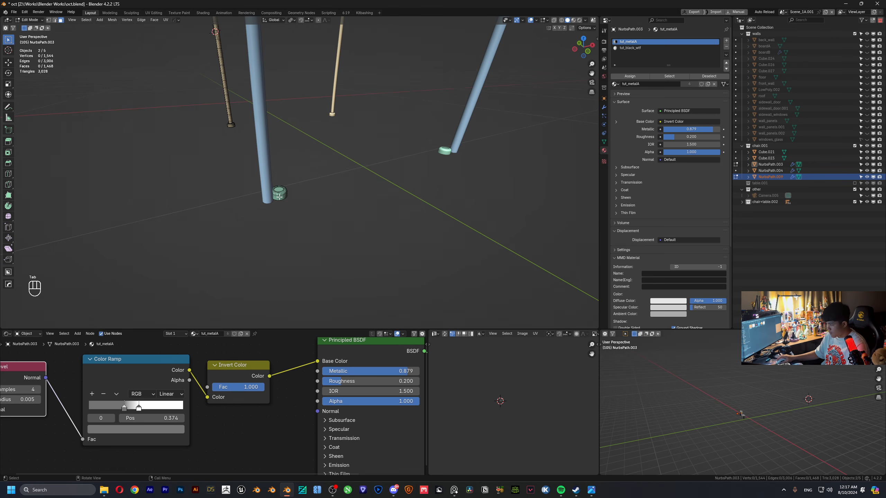
key("l")
key("g")
key("x")
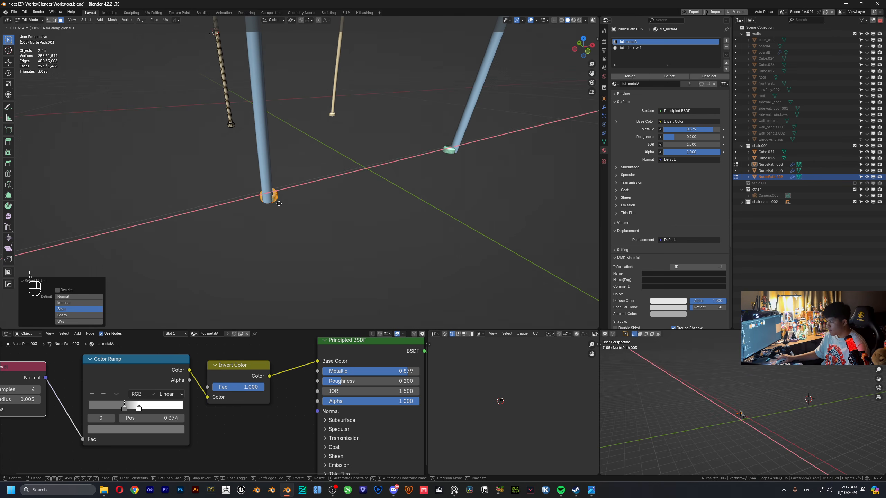
left_click(278, 206)
key("g")
key("y")
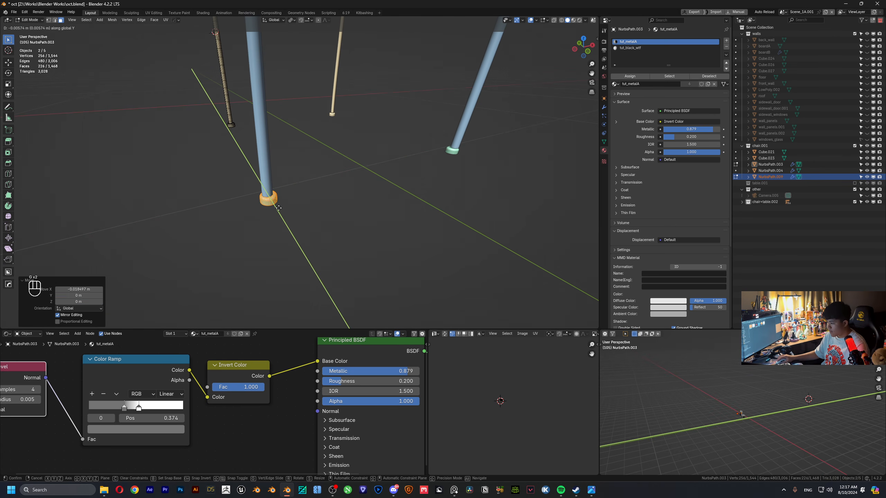
left_click(278, 208)
- Fine-tune the cap along X until it is centred on the rear leg, and return to rendered shading
scroll(280, 205, "up", 1)
key("g")
key("x")
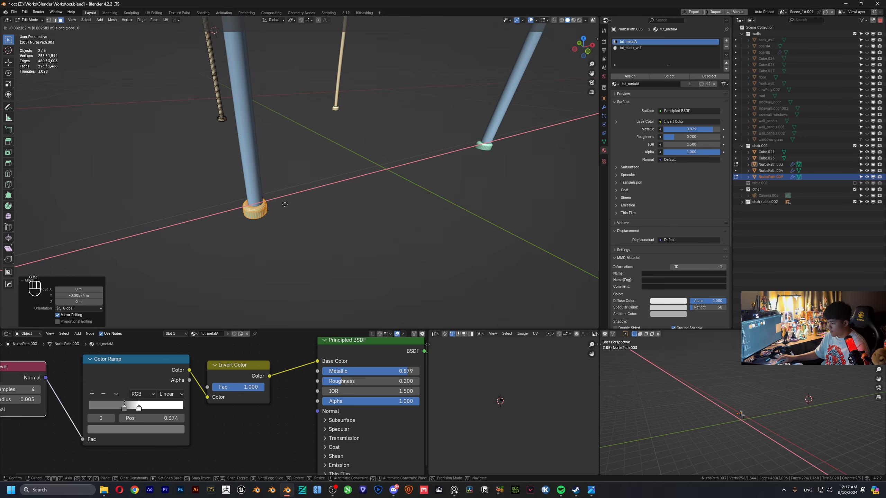
left_click(285, 205)
key("g")
key("x")
left_click(293, 204)
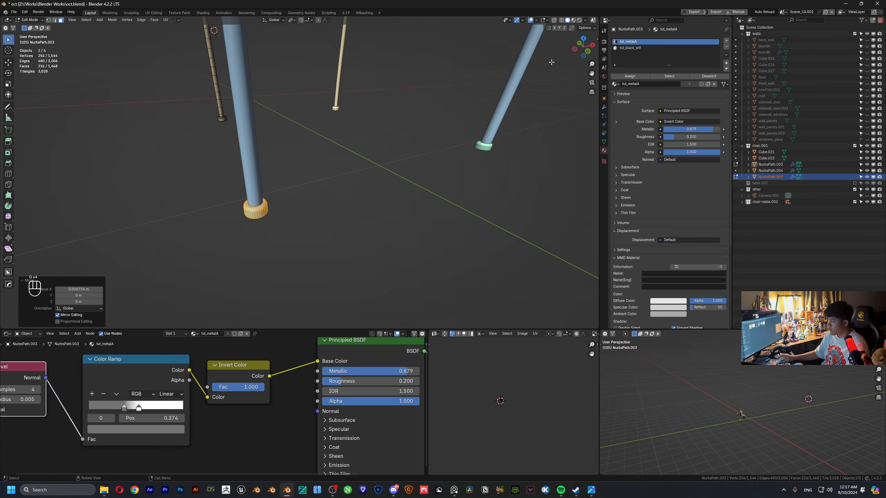
key("Tab")
left_click(579, 20)
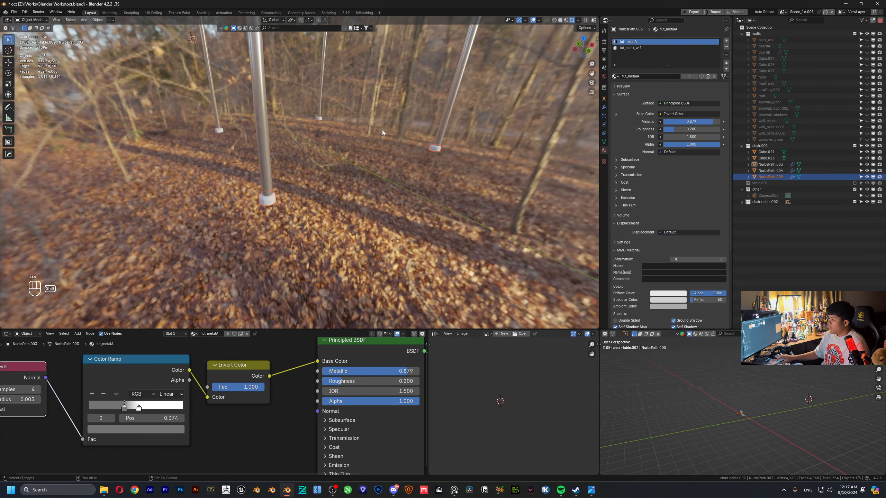
- Darken the Base Color of the caps' tut_black_wtf material to near black
left_click(176, 334)
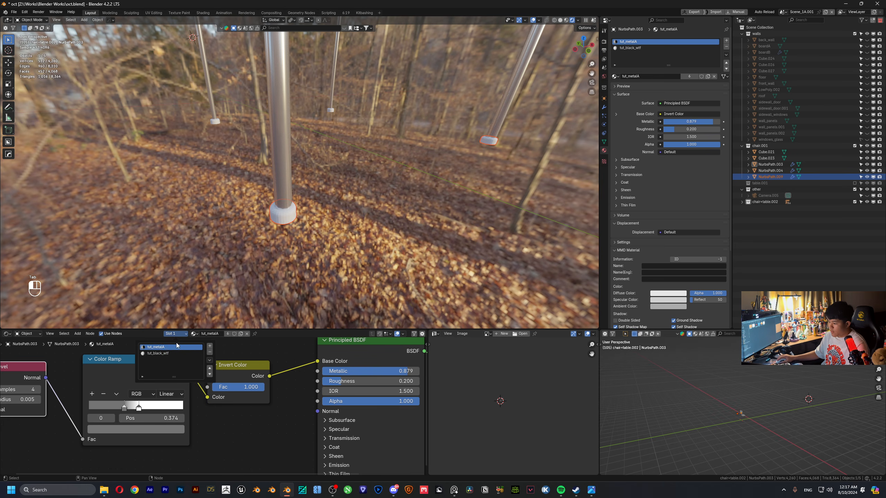
left_click(158, 353)
key("Home")
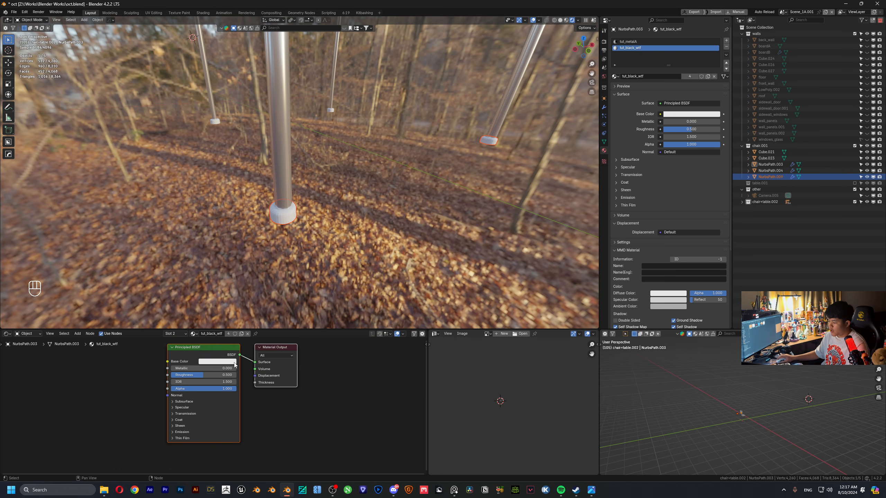
left_click(218, 362)
left_click_drag(258, 268, 258, 319)
- Apply Shade Auto Smooth to the rear caps and set the tut_black_wtf Metallic to about 0.482
scroll(215, 399, "up", 2)
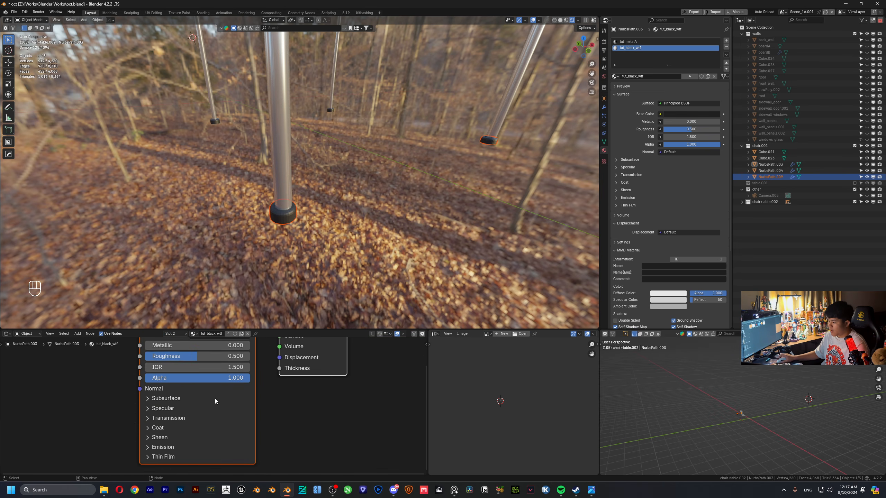
right_click(283, 216)
left_click(275, 230)
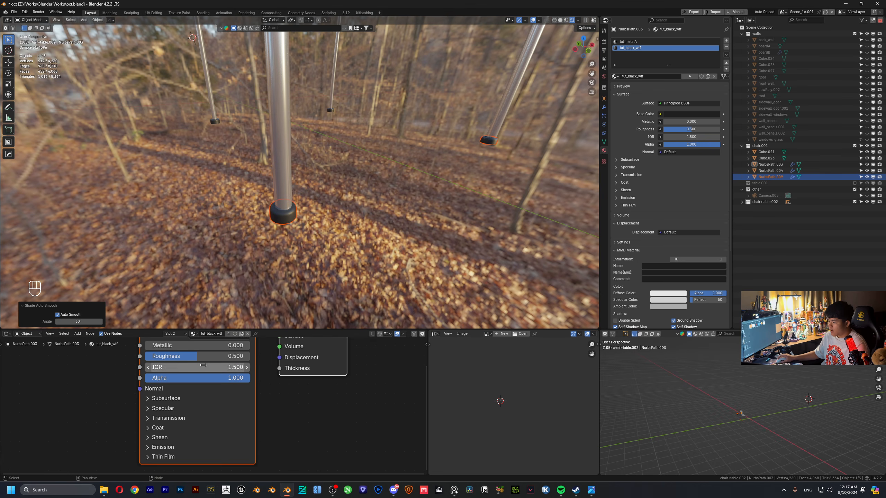
scroll(181, 381, "up", 1)
scroll(188, 356, "up", 1)
left_click_drag(211, 369, 271, 369)
scroll(193, 378, "down", 1)
scroll(341, 95, "down", 6)
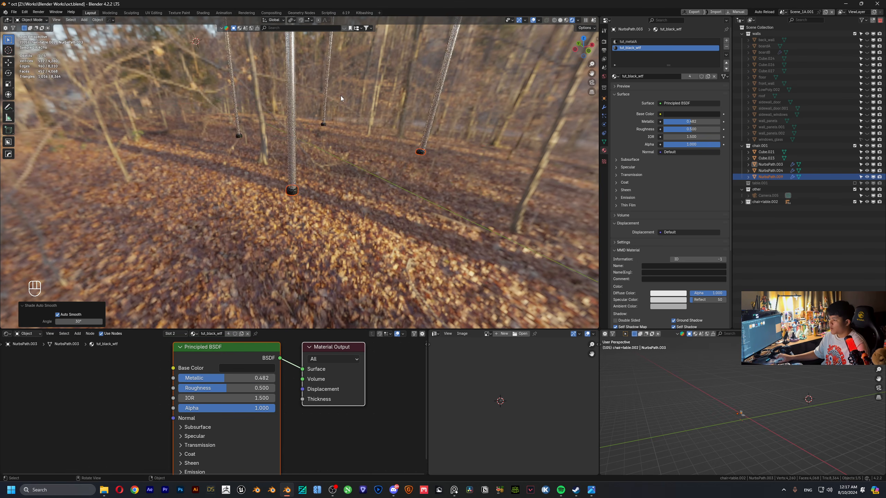
- Inspect the chair from the front and select its seat
middle_click_drag(325, 77, 326, 153, "shift")
middle_click_drag(327, 153, 277, 180)
scroll(316, 247, "up", 2)
scroll(316, 248, "down", 2)
left_click(272, 246)
scroll(281, 255, "up", 2)
scroll(152, 374, "down", 2)
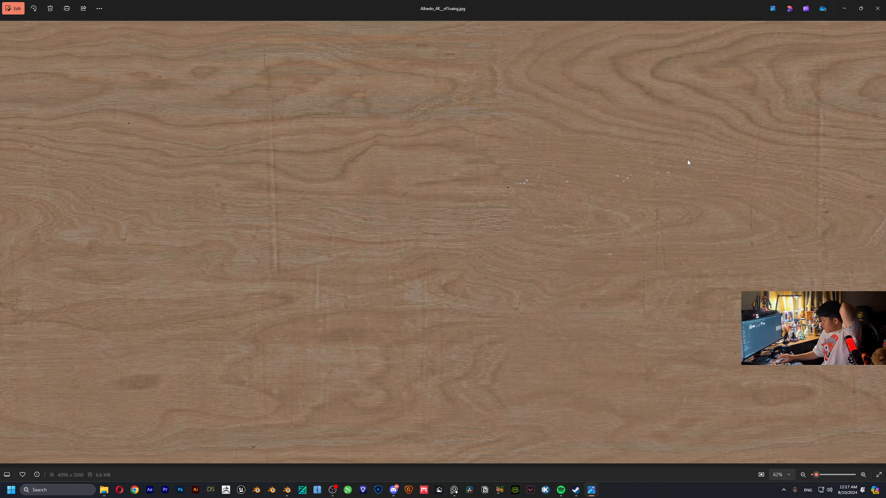
- Close the wood albedo preview, add that image as a texture to tut_woodplank and connect its Color to Base Color
left_click(878, 8)
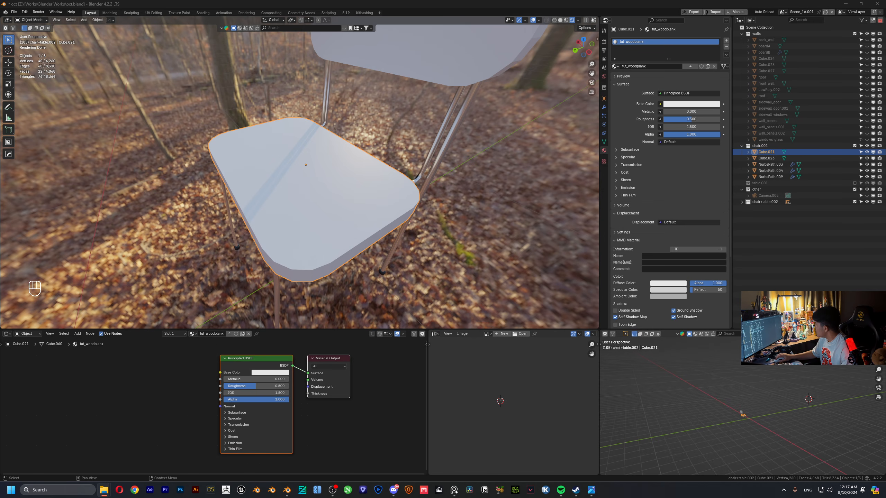
left_click_drag(122, 376, 122, 377)
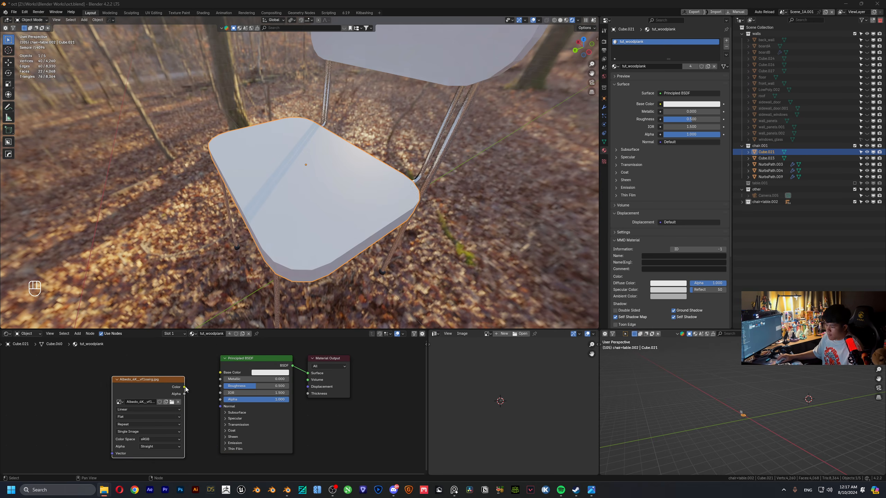
left_click(211, 372)
left_click_drag(184, 387, 221, 373)
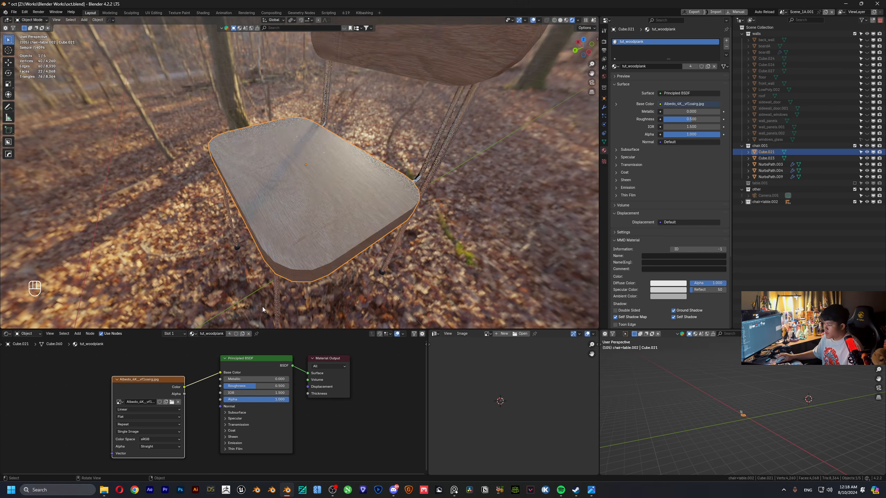
- Map the wood texture onto all faces of the seat with a Cube Projection
mouse_move(312, 185)
middle_mouse_down()
mouse_move(320, 171)
mouse_move(371, 169)
mouse_move(301, 166)
mouse_move(312, 180)
middle_mouse_up()
key("Tab")
key("a")
key("a")
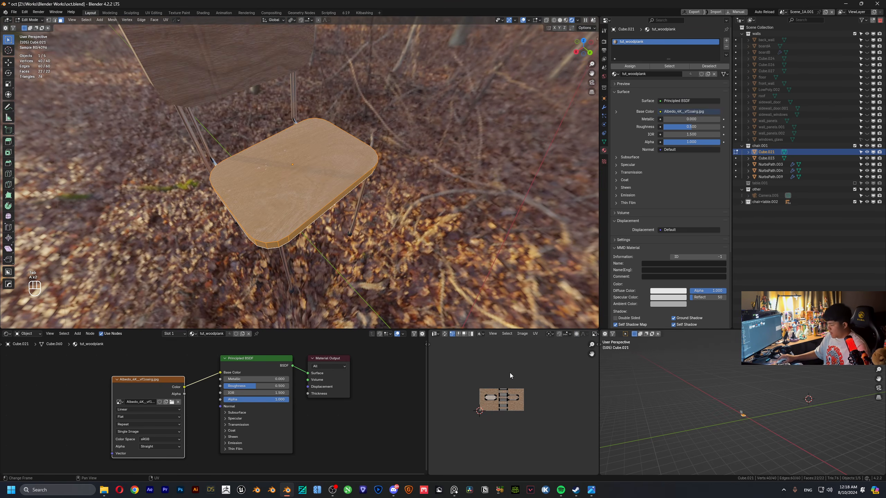
key("u")
left_click(495, 369)
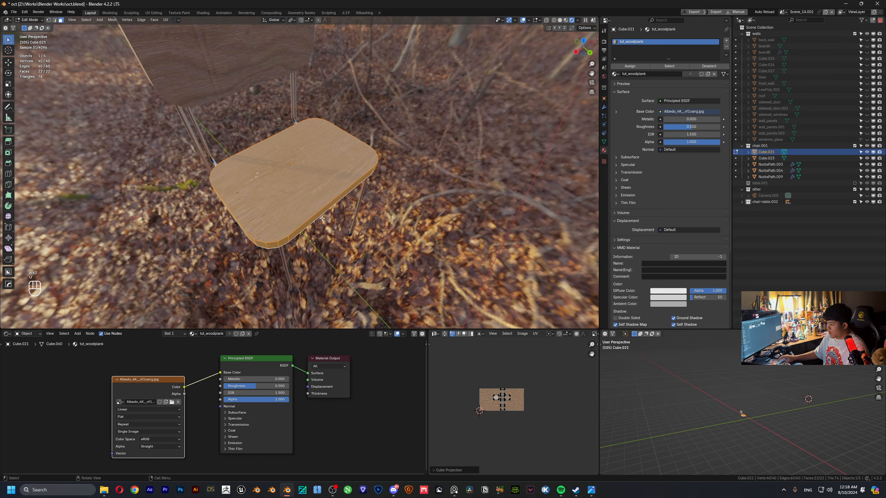
key("Tab")
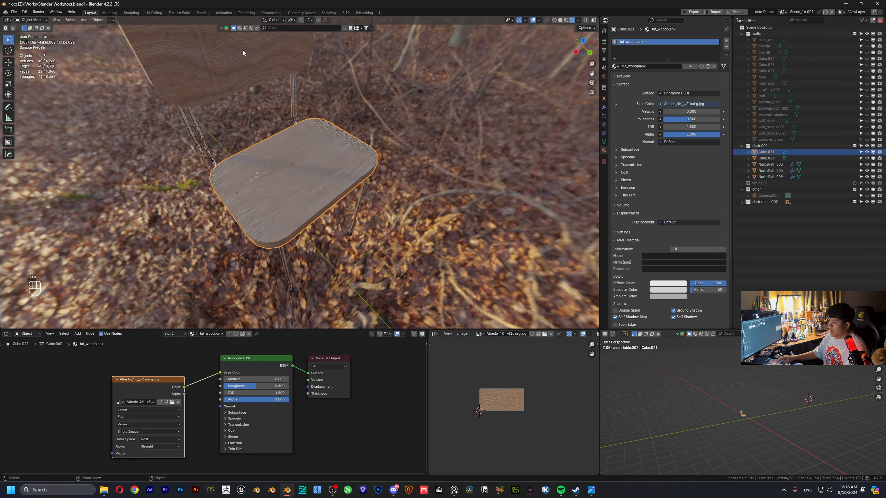
- Select all faces of the backrest's mesh
left_click(244, 49)
scroll(281, 120, "up", 3)
key("Tab")
key("a")
key("a")
key("u")
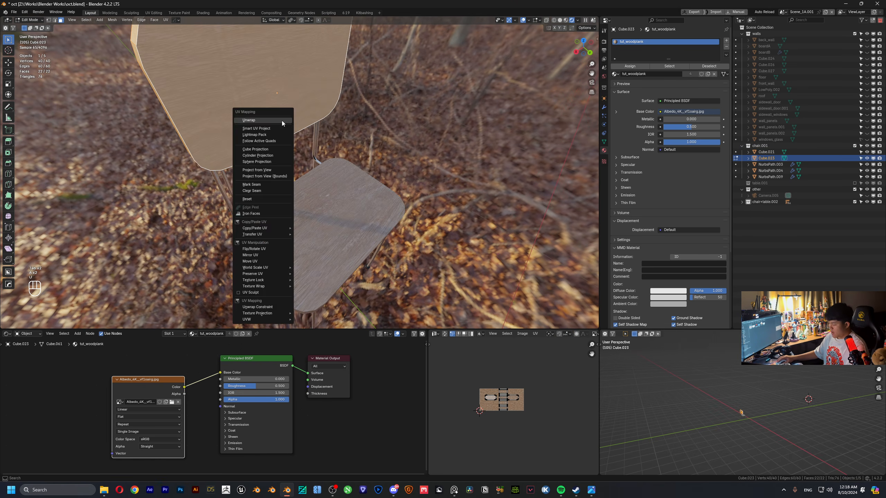
left_click(282, 121)
key("u")
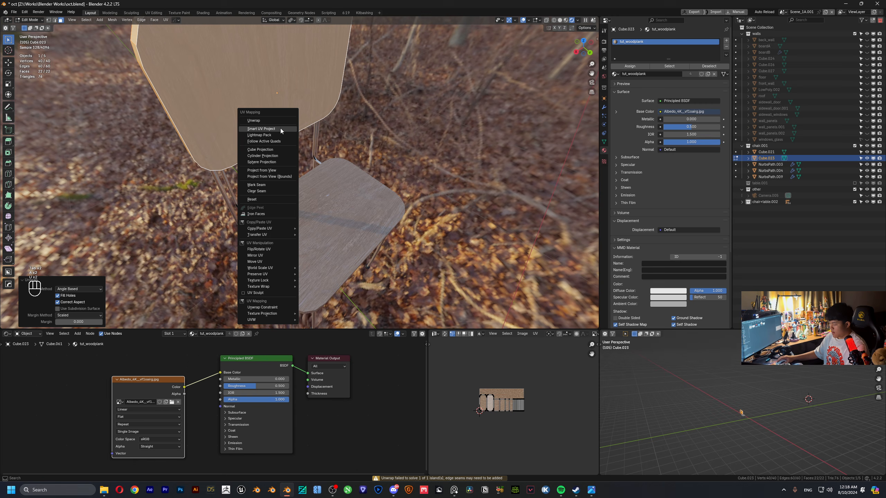
left_click(275, 155)
key("ctrl+z")
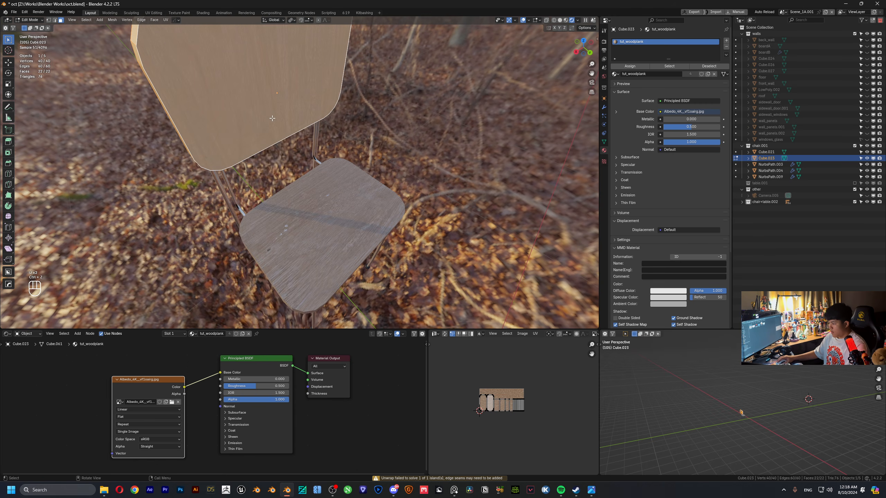
- Map the wood texture onto the backrest's faces with a Cube Projection
key("u")
left_click(274, 114)
scroll(293, 140, "down", 5)
mouse_move(311, 164)
middle_mouse_down()
mouse_move(295, 139)
mouse_move(320, 173)
middle_mouse_up()
scroll(295, 139, "up", 2)
key("Tab")
scroll(335, 214, "up", 5)
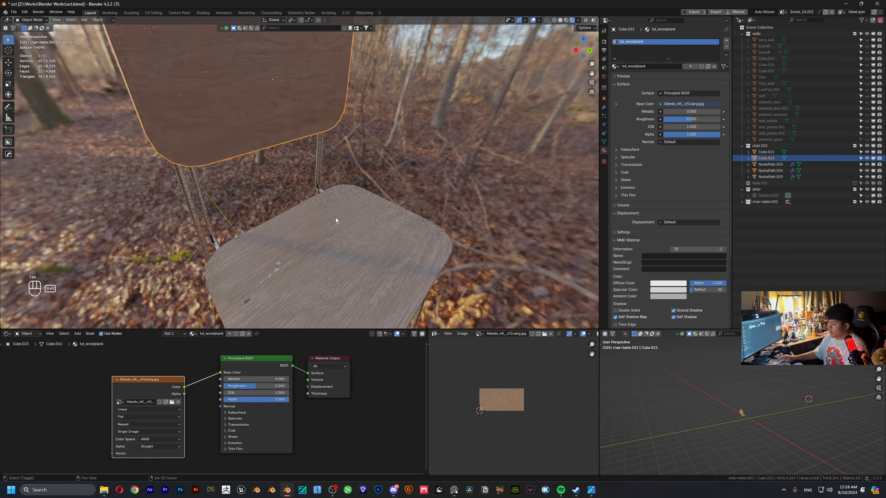
- Bevel the front and back outer edge loops of the backrest with 3 segments
key("Tab")
scroll(331, 204, "down", 5)
middle_click_drag(295, 119, 311, 196, "shift")
scroll(306, 210, "up", 4)
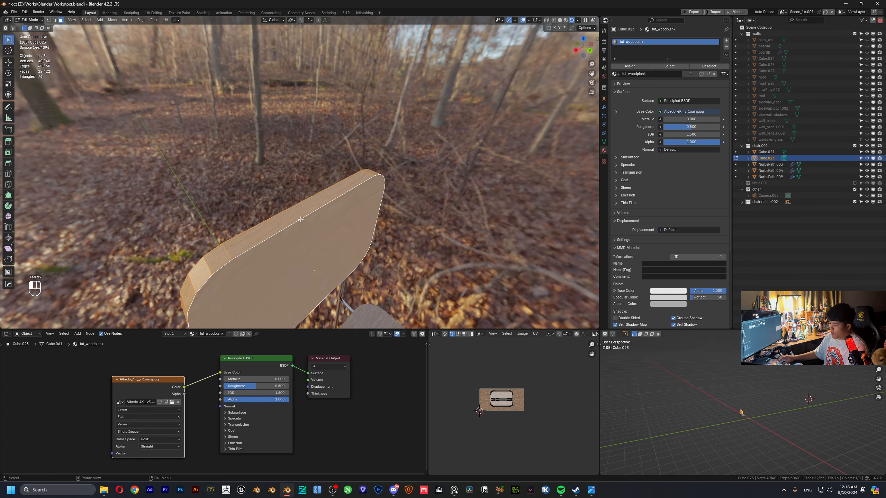
left_click(301, 219)
key("2")
left_click(299, 220)
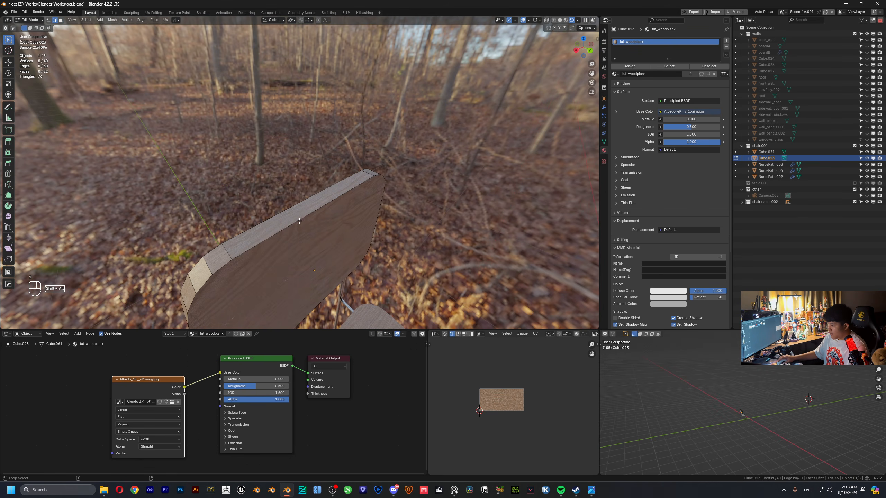
left_click(299, 221, "alt+shift")
middle_click_drag(299, 220, 405, 216)
left_click(336, 229, "alt+shift")
key("ctrl+b")
scroll(406, 216, "up", 2)
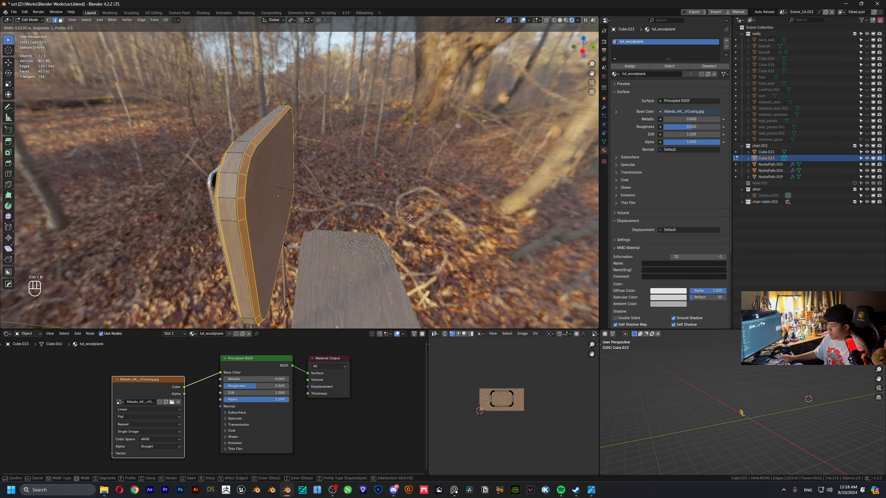
left_click(404, 217, "shift")
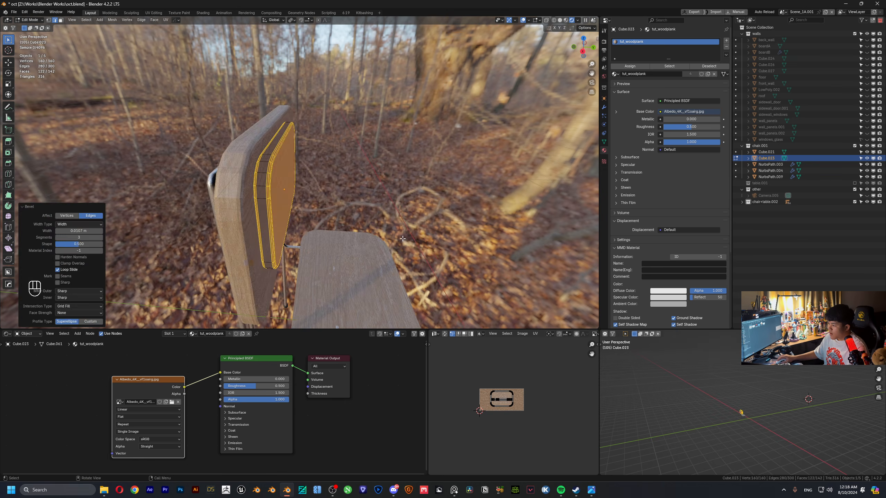
- Bevel the upper and lower outer edge loops of the seat by about 0.0106 m with 3 segments
scroll(394, 223, "down", 2)
middle_click_drag(387, 231, 359, 181, "shift")
key("Tab")
left_click(305, 206)
middle_click_drag(309, 223, 286, 185)
key("Tab")
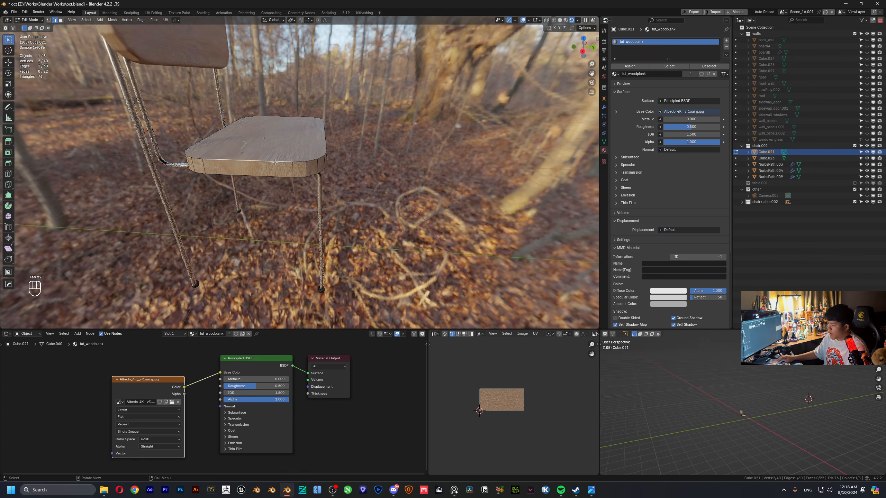
left_click(283, 178, "alt+shift")
key("ctrl+b")
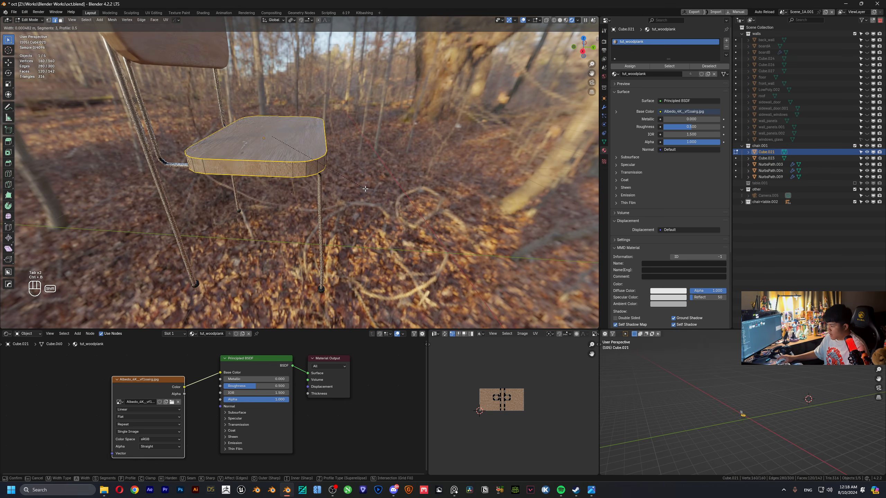
left_click(390, 206)
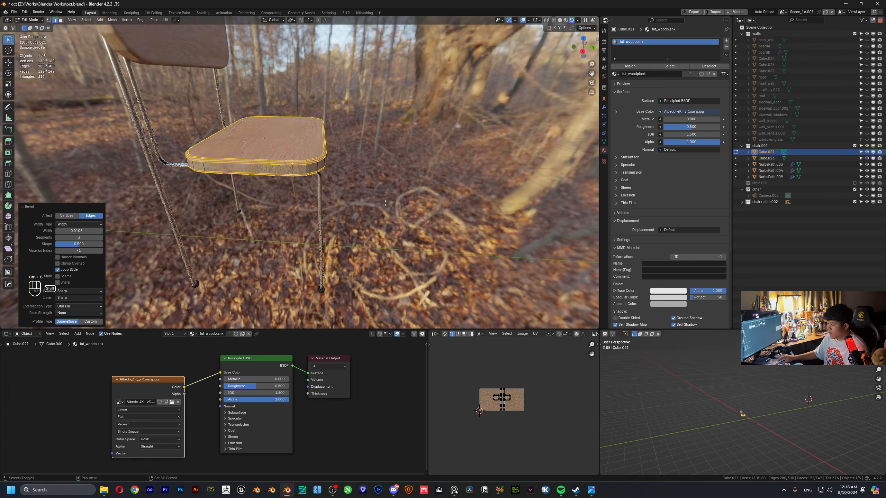
key("Tab")
middle_click_drag(284, 152, 300, 175)
scroll(280, 174, "up", 3)
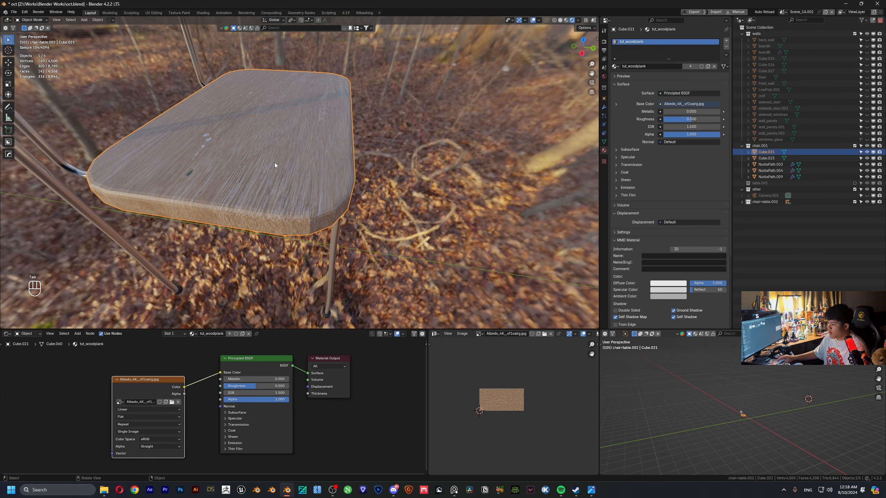
- Reproject all seat faces with a Cube Projection and scale their UVs up slightly
key("Tab")
key("a")
key("a")
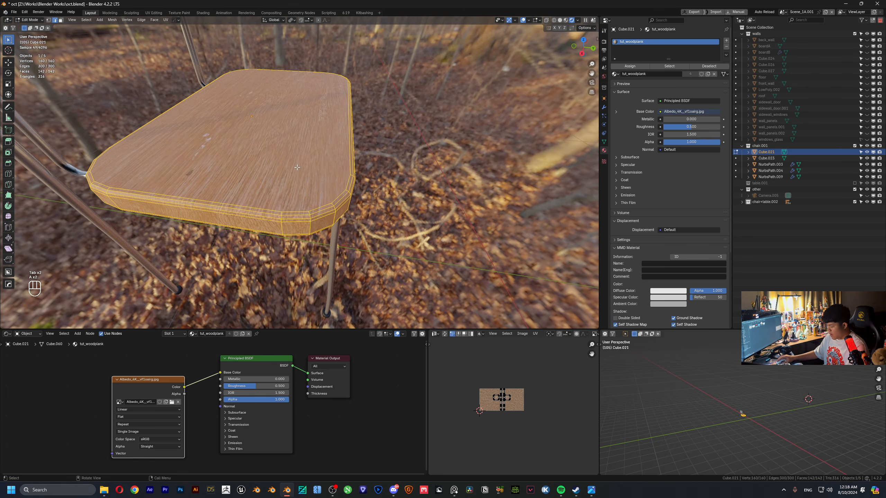
key("u")
left_click(297, 167)
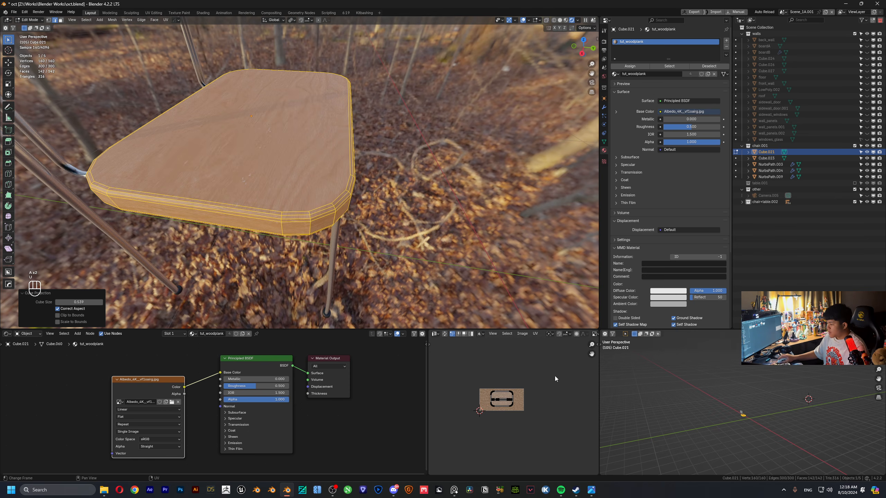
key("a")
key("s")
left_click(579, 377)
scroll(314, 195, "down", 2)
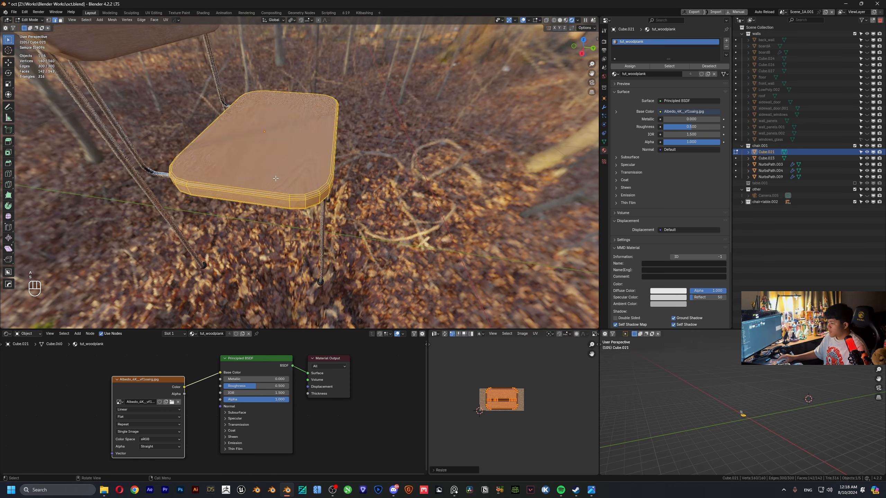
- Scale up the backrest's UVs slightly to make its wood grain finer
key("Tab")
left_click(144, 40)
key("Tab")
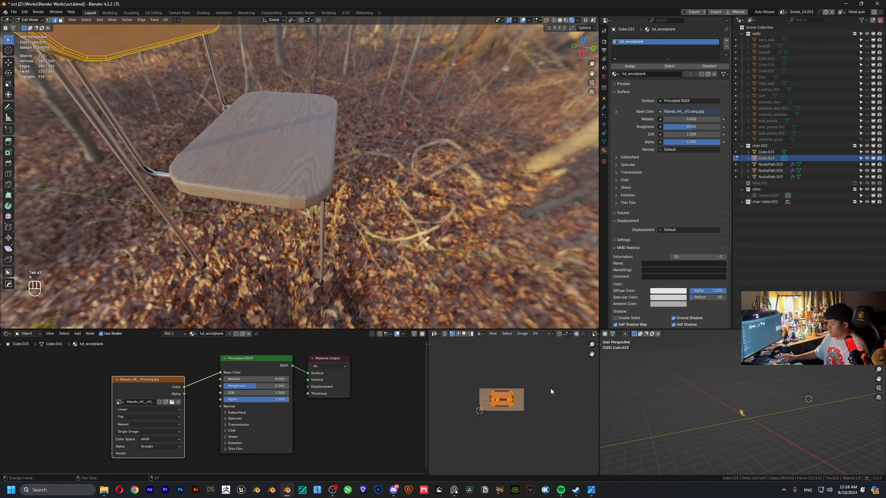
key("s")
left_click(568, 389)
key("Tab")
key("KP_Decimal")
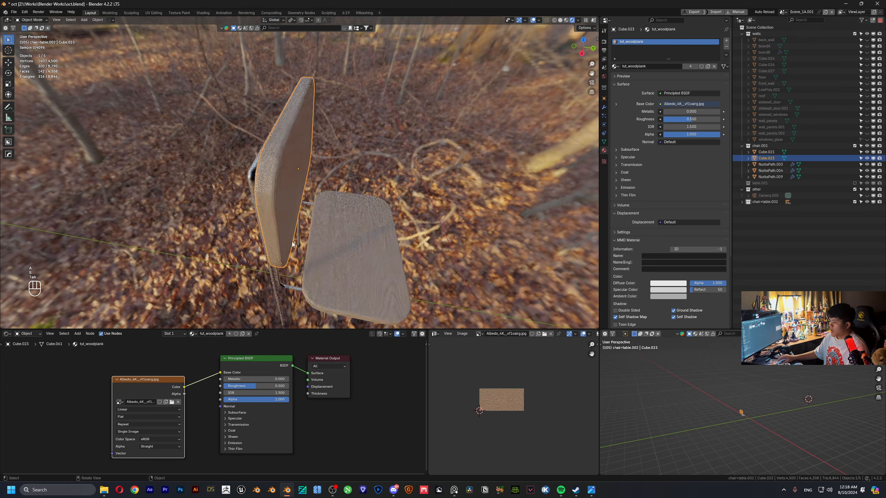
- Set the Specular IOR Level of tut_woodplank to about 0.336
scroll(269, 379, "up", 2)
left_click(260, 423)
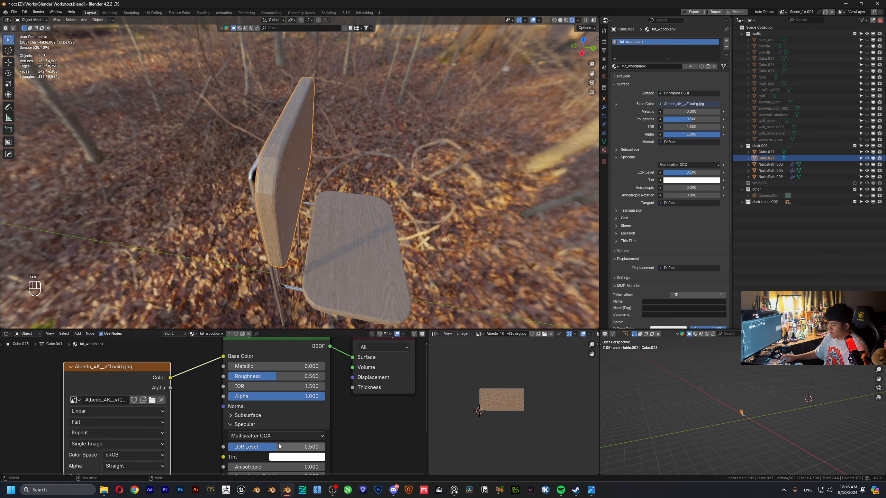
left_click_drag(268, 447, 241, 428)
- Insert an RGB Curves node between the wood albedo texture and Base Color, making room for it
scroll(185, 408, "down", 2)
middle_click_drag(170, 405, 253, 404)
left_click_drag(221, 390, 56, 381)
key("shift+a")
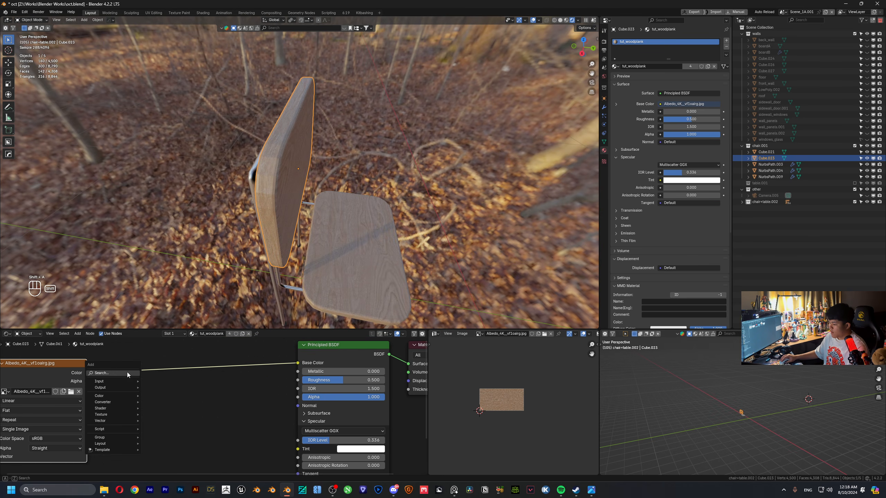
type("rgb")
key("Return")
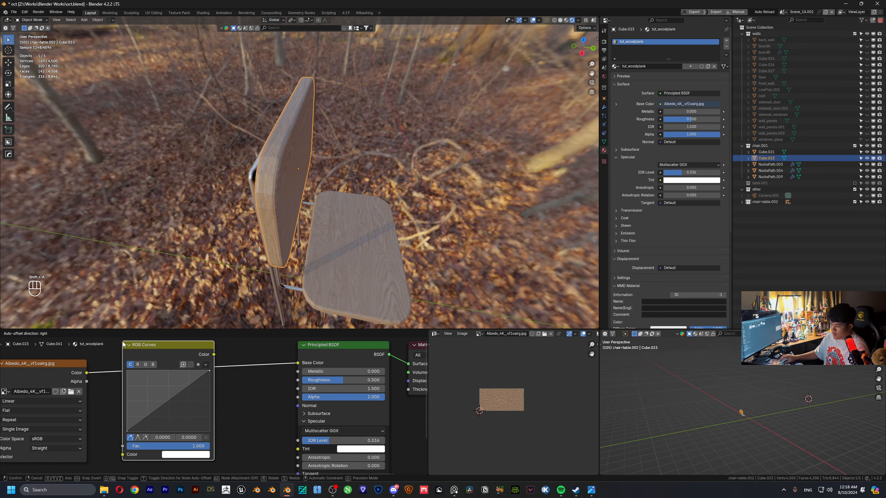
left_click(123, 343)
- Shape the RGB Curves into an S-curve with points near (0.34, 0.18) and (0.73, 0.77), and space the shader nodes apart
left_click_drag(153, 412, 156, 422)
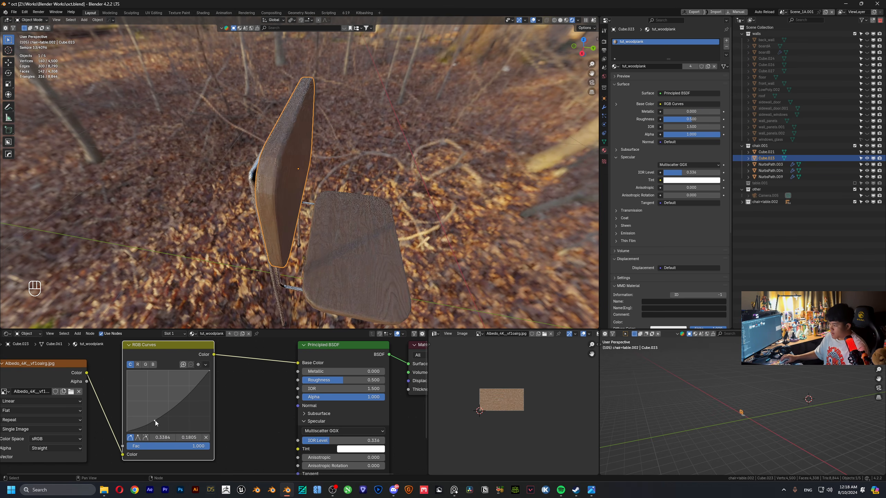
left_click_drag(188, 385, 187, 385)
scroll(220, 371, "down", 2)
middle_click_drag(221, 368, 297, 379)
left_click_drag(298, 378, 156, 399)
key("g")
left_click(404, 389)
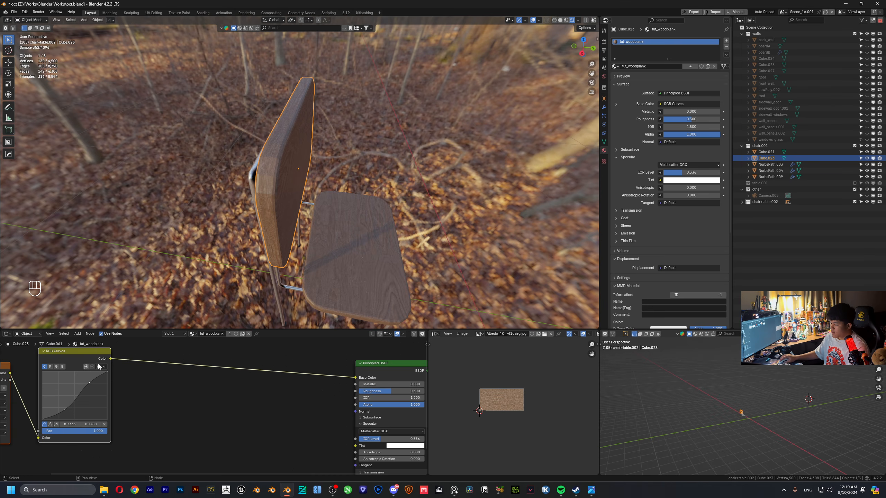
left_click_drag(110, 359, 164, 417)
type("ra")
key("Return")
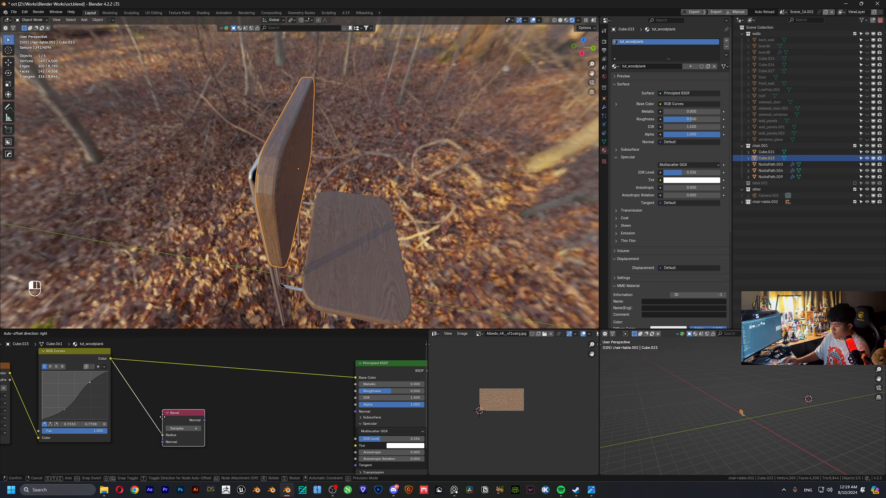
left_click(160, 412)
key("x")
- Add a Color Ramp node with its Fac fed by the RGB Curves Color output
left_click_drag(111, 359, 153, 418)
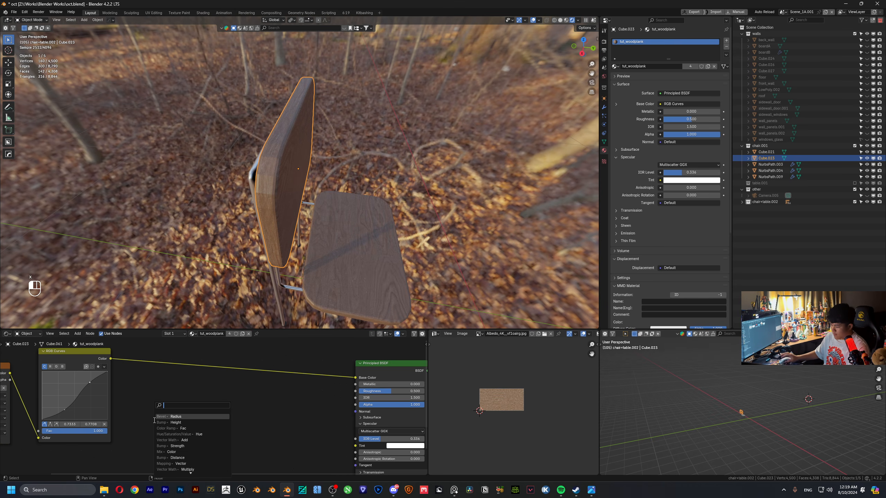
key("Down")
key("Down")
key("Return")
left_click(153, 418)
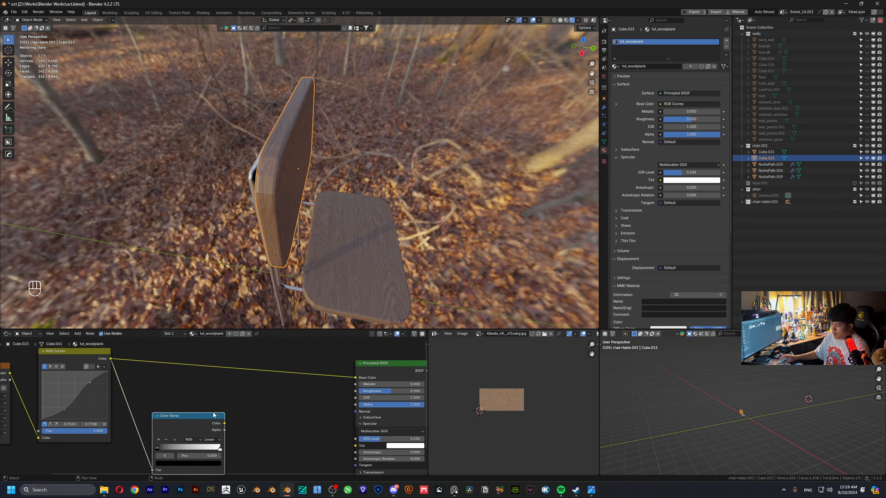
- Feed the Color Ramp into the Height of a new Bump node and connect its output to the Principled BSDF Normal
middle_click_drag(226, 420, 67, 357)
left_click_drag(66, 360, 167, 388)
left_click(127, 411)
left_click(104, 414)
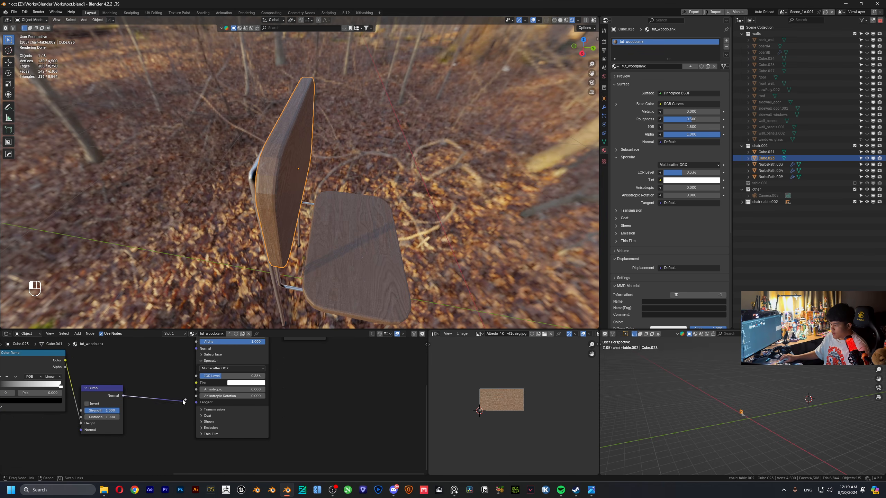
left_click_drag(190, 354, 196, 349)
scroll(209, 406, "up", 2)
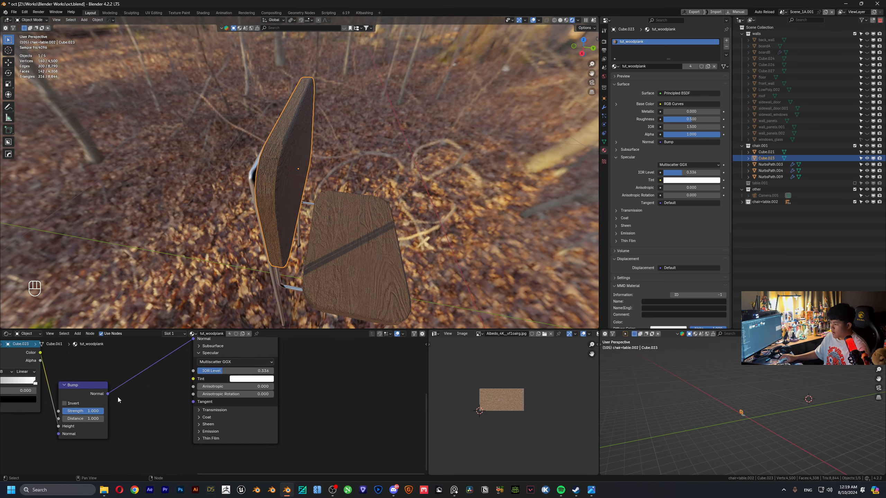
- Set the Bump node's Distance to 0.1
middle_click_drag(127, 389, 246, 372)
scroll(245, 373, "up", 1)
left_click(173, 403)
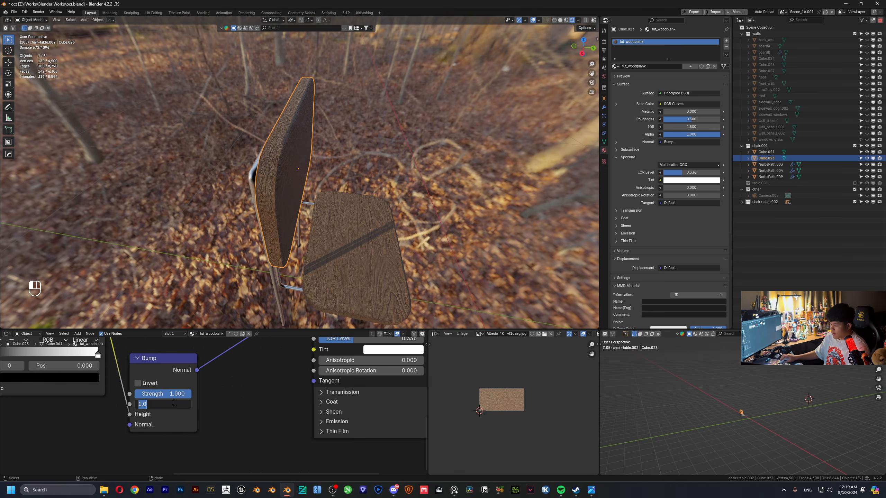
type(".1")
key("Return")
- Reduce the Bump node's Strength to about 0.478, checking the wood grain up close on the seat
scroll(396, 247, "up", 4)
middle_click_drag(396, 246, 283, 171, "shift")
scroll(342, 220, "up", 3)
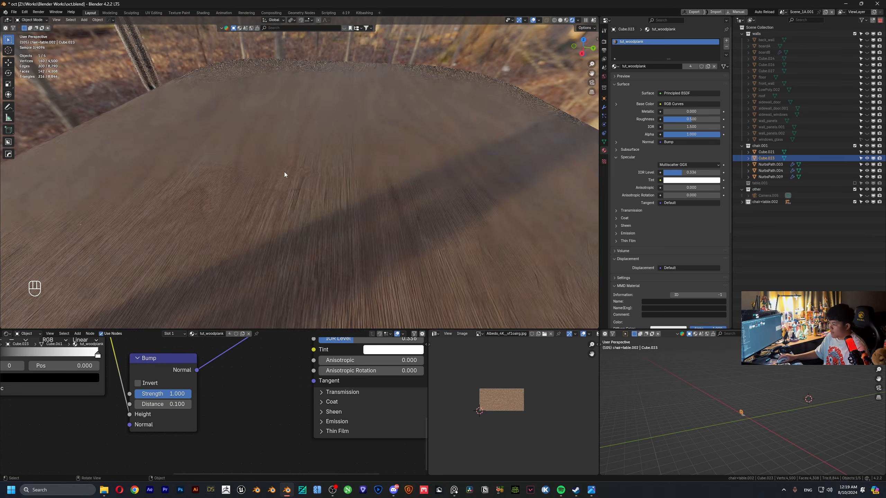
scroll(284, 172, "up", 1)
scroll(172, 392, "up", 3)
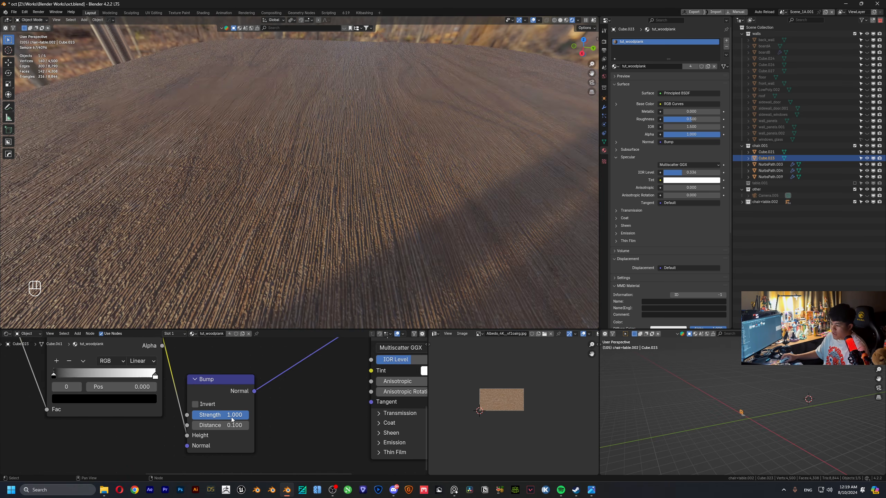
left_click_drag(240, 417, 231, 417, "shift")
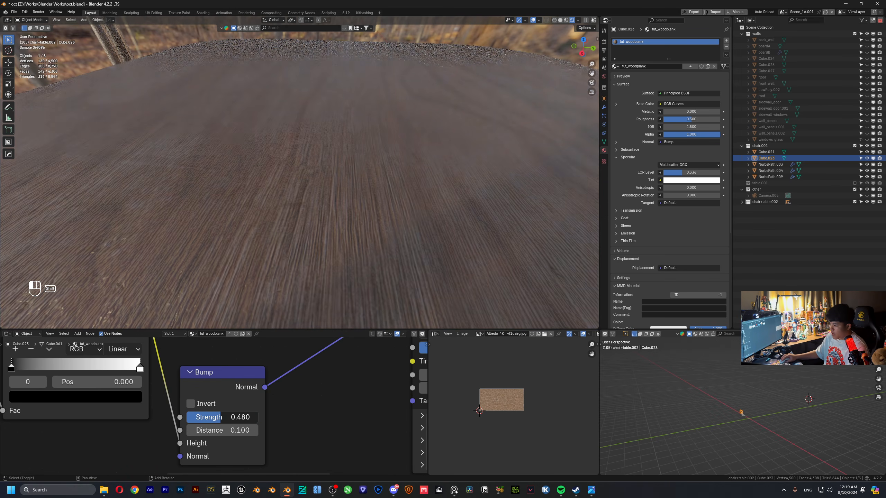
- Connect the Color Ramp to Roughness through a Brightness/Contrast node with Contrast at about 0.920
scroll(222, 420, "down", 3)
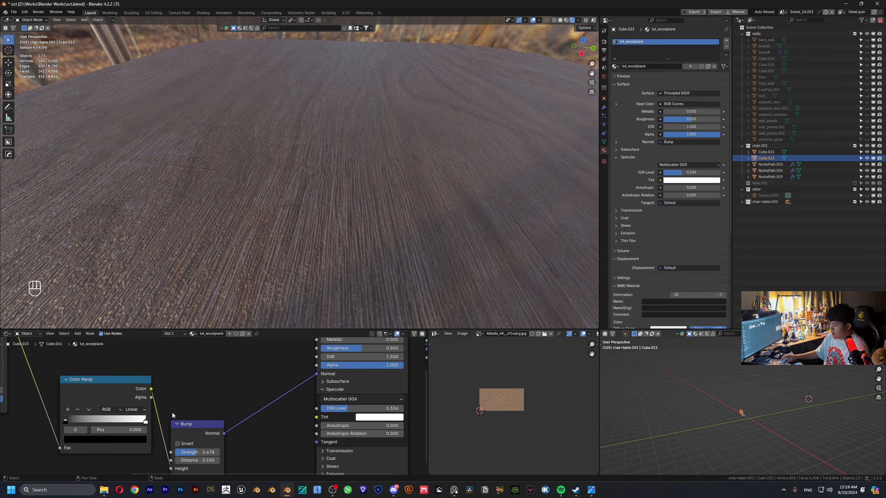
left_click_drag(202, 386, 317, 349)
middle_click_drag(209, 359, 286, 365, "shift")
key("shift+a")
left_click(289, 360)
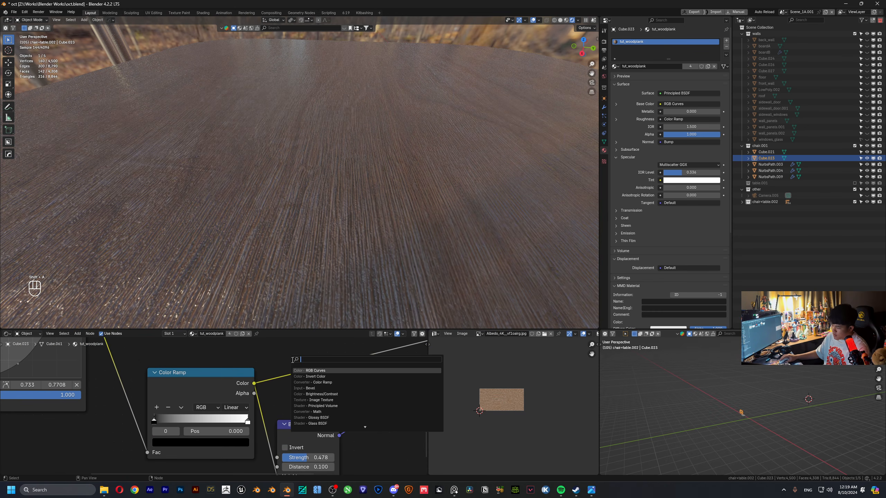
type("cont")
key("Return")
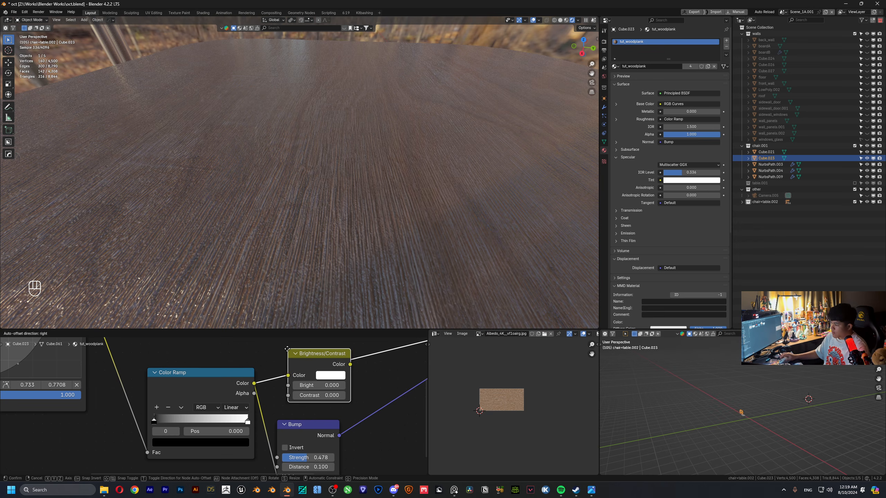
left_click(301, 352)
scroll(325, 368, "up", 4)
left_click_drag(356, 391, 387, 391, "shift")
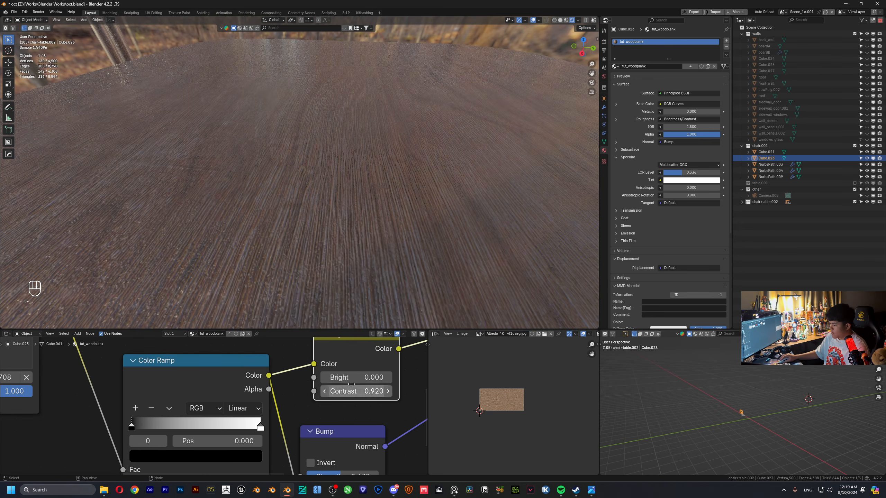
- Enable the table.001 collection alongside the chair and expand its contents
scroll(266, 100, "down", 5)
scroll(266, 100, "down", 4)
middle_click_drag(266, 100, 244, 147)
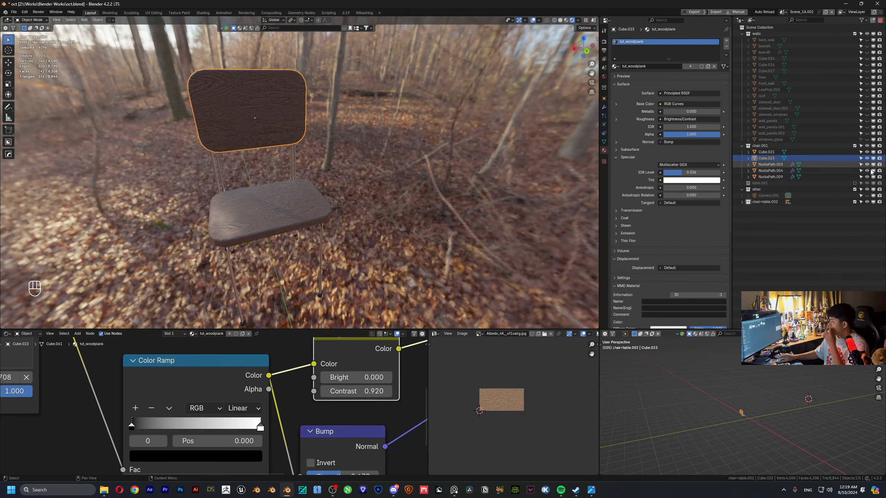
left_click(855, 183)
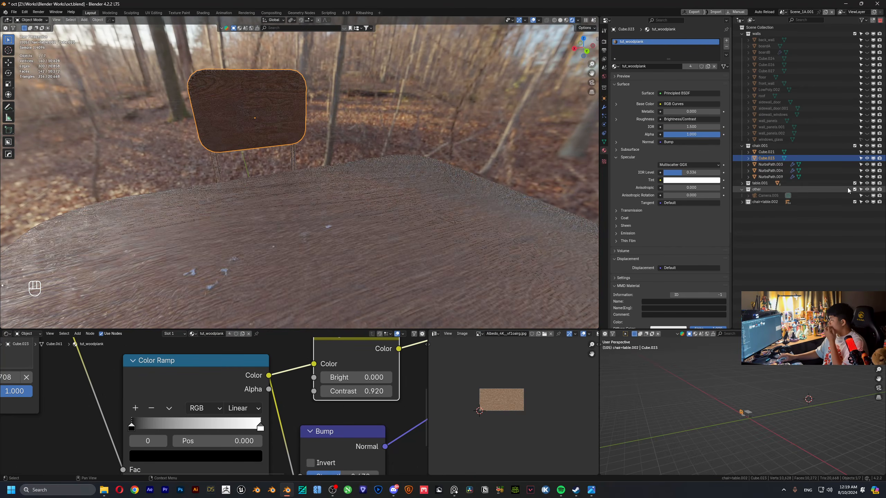
left_click(742, 183)
scroll(307, 194, "down", 4)
middle_click_drag(349, 206, 367, 199)
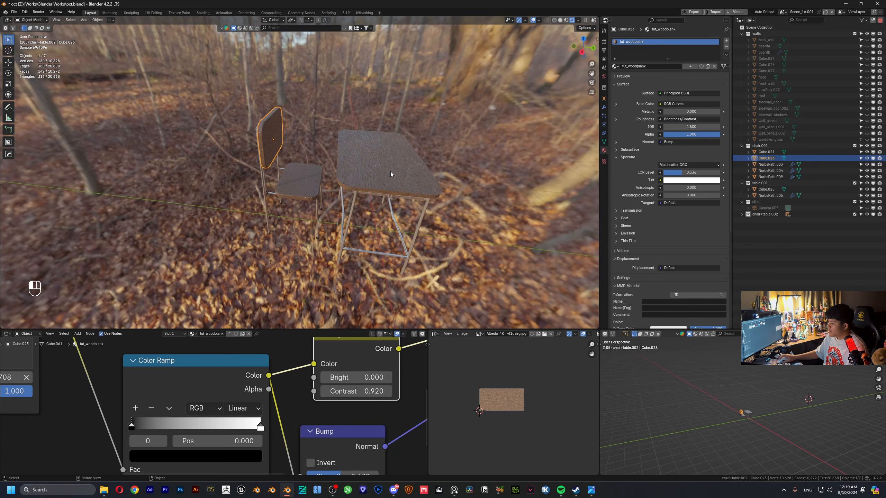
- Unwrap the linked wooden tabletop faces and scale up their UVs over the wood plank texture
left_click(390, 172)
middle_click_drag(395, 152, 317, 152)
key("Tab")
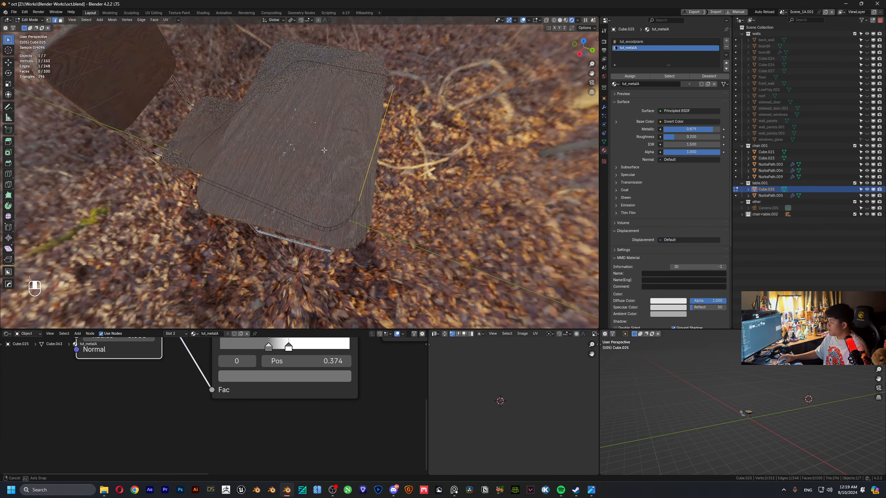
middle_click_drag(292, 126, 311, 135)
left_click(302, 144)
key("3")
key("l")
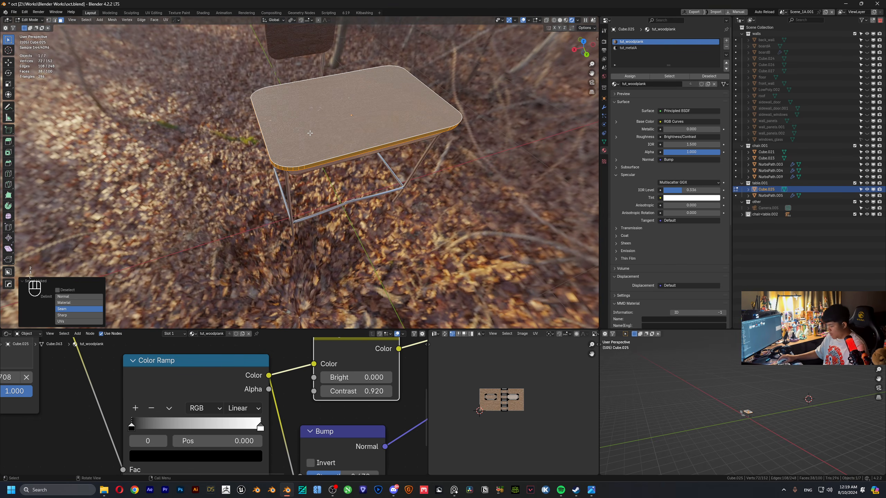
key("u")
left_click(310, 133)
key("s")
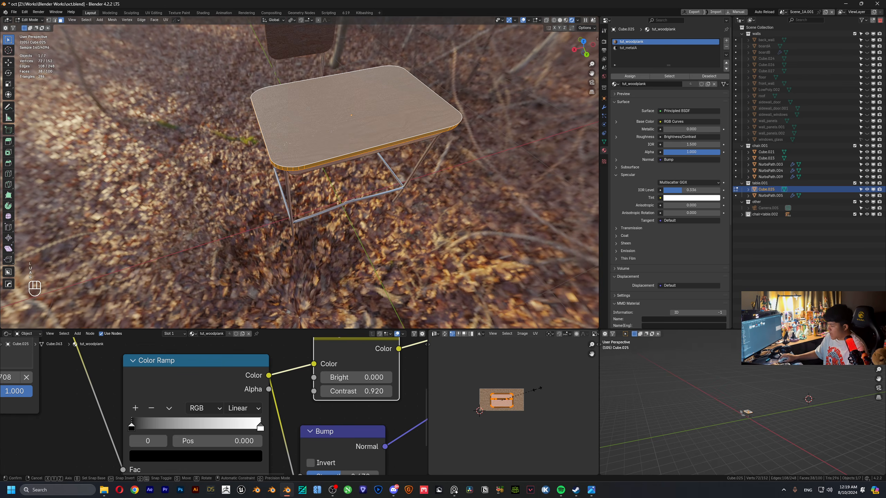
left_click(551, 388)
key("Tab")
- Lower the wood material's Brightness/Contrast node Bright value to -0.130
middle_click_drag(308, 154, 286, 179)
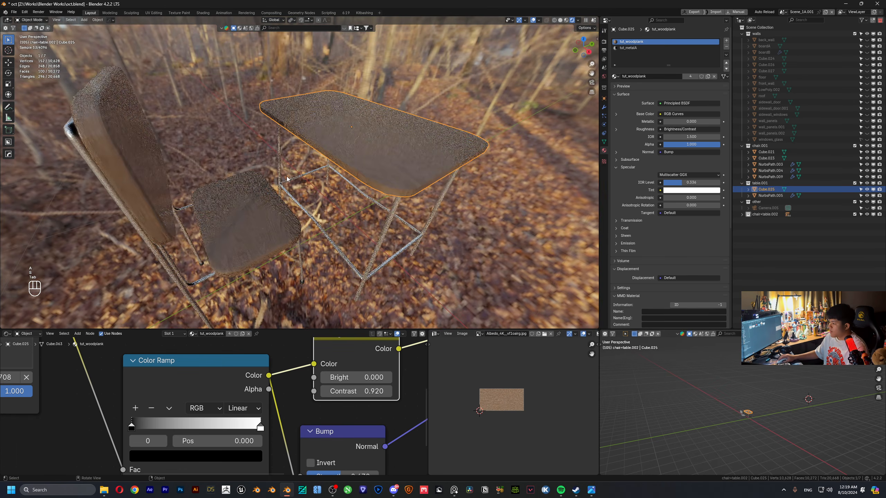
scroll(166, 401, "down", 4)
scroll(206, 377, "up", 2)
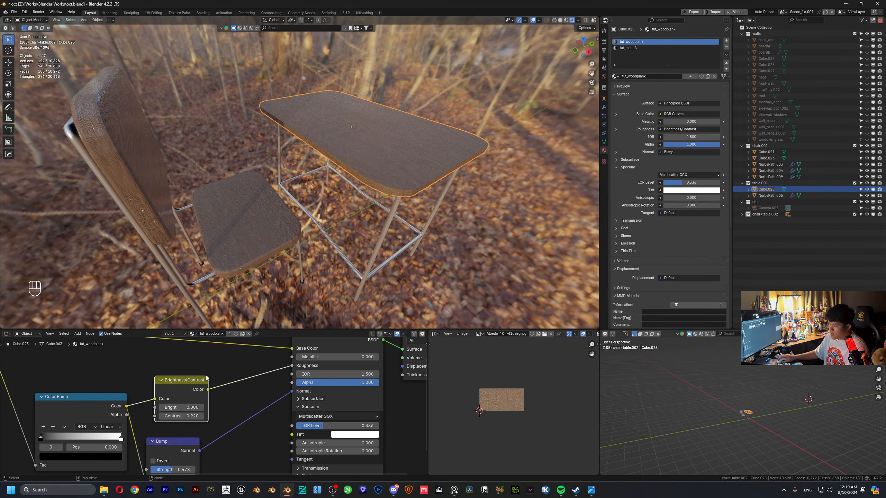
mouse_move(181, 407)
left_mouse_down("shift")
mouse_move(210, 407)
mouse_move(168, 408)
left_mouse_up("shift")
- Review the Cycles viewport Denoise settings in the render properties with the table deselected
scroll(279, 196, "down", 4)
middle_click_drag(328, 190, 361, 192)
key("Tab")
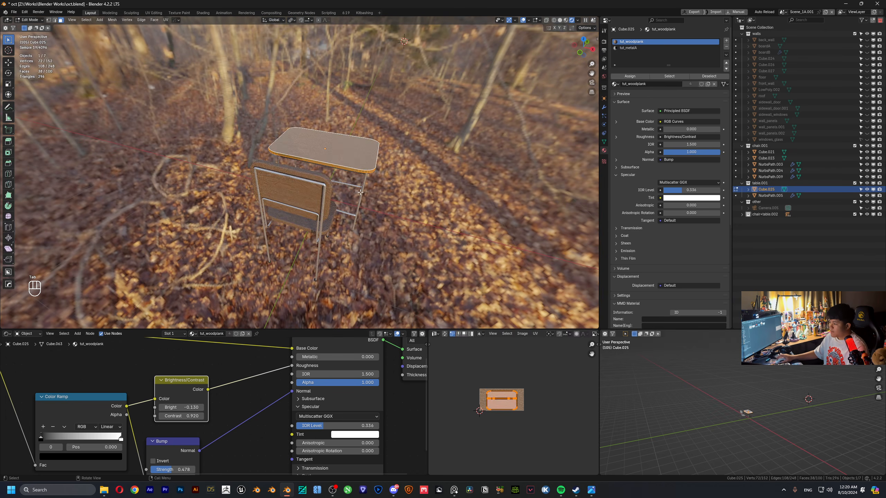
key("Tab")
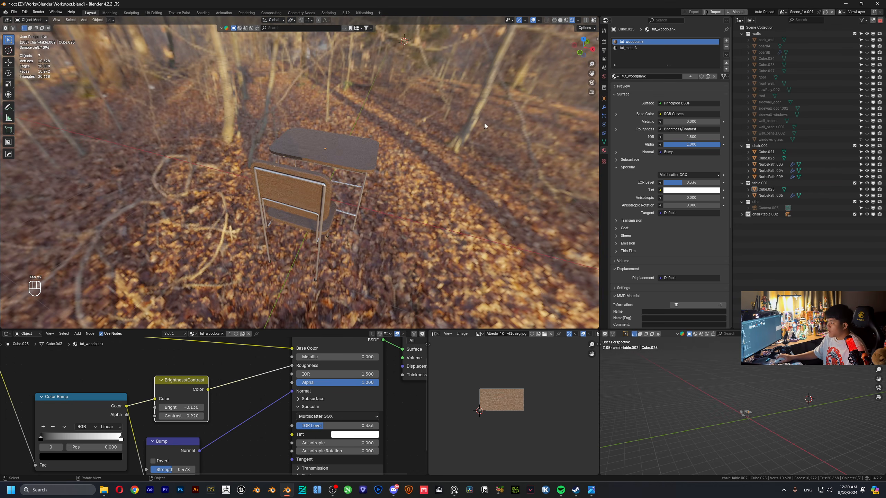
left_click(604, 42)
left_click(617, 114)
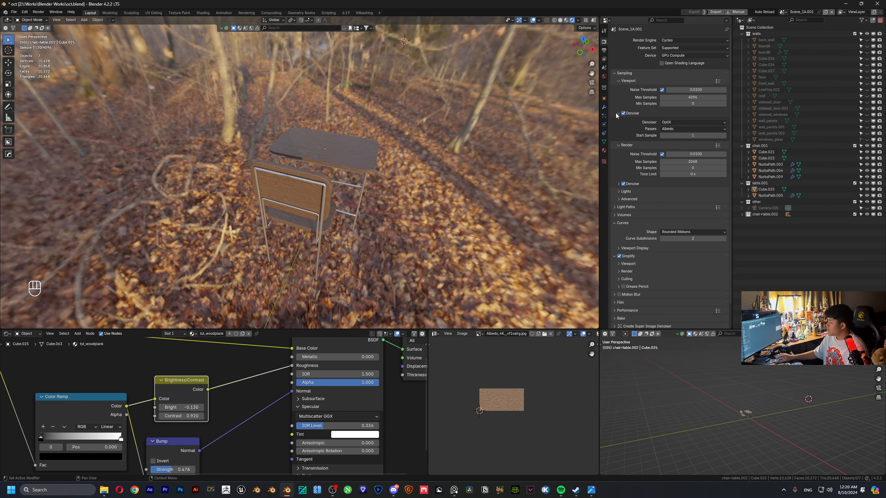
left_click(24, 11)
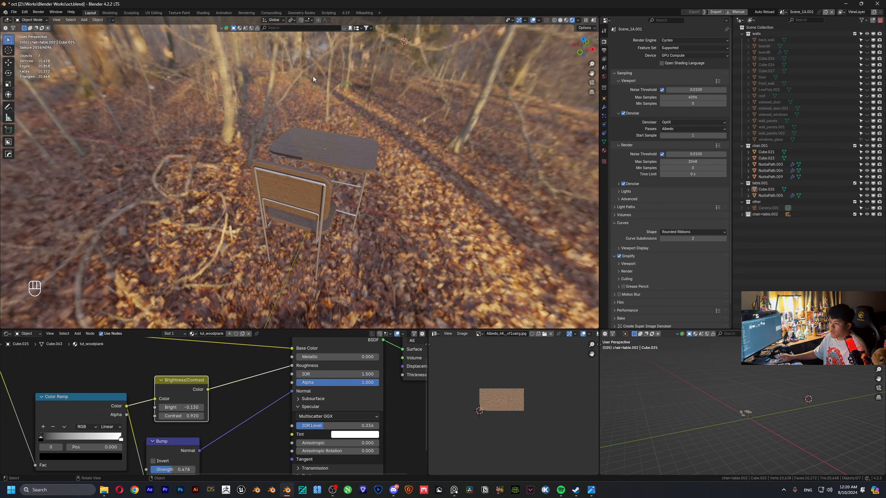
- Enter mesh editing on the table and try to select the faces around the tabletop's edge
middle_click_drag(353, 138, 285, 149)
key("Tab")
scroll(358, 138, "up", 2)
left_click(268, 175)
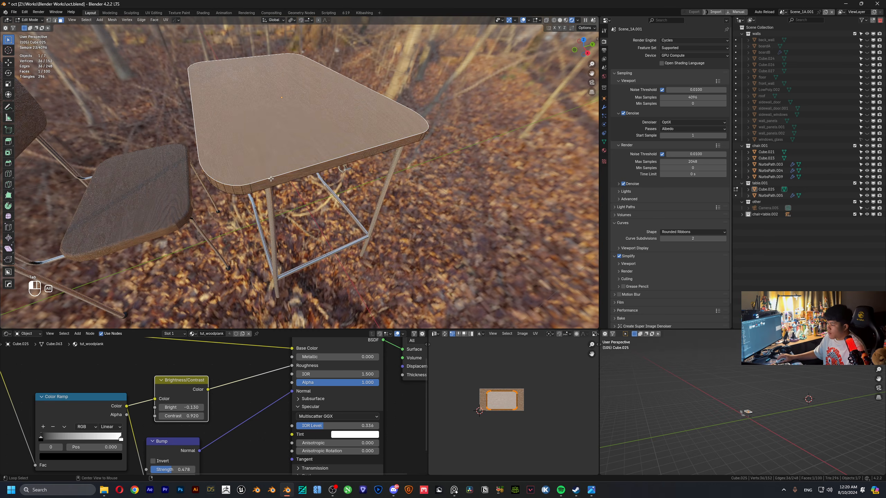
left_click(268, 178)
left_click(266, 167)
middle_click_drag(265, 164, 281, 122)
left_click(281, 69, "shift")
key("ctrl+z")
- Bevel the upper and lower edge loops around the tabletop's rim with 3 segments
key("1")
key("2")
left_click(274, 148)
left_click(281, 148, "alt+shift")
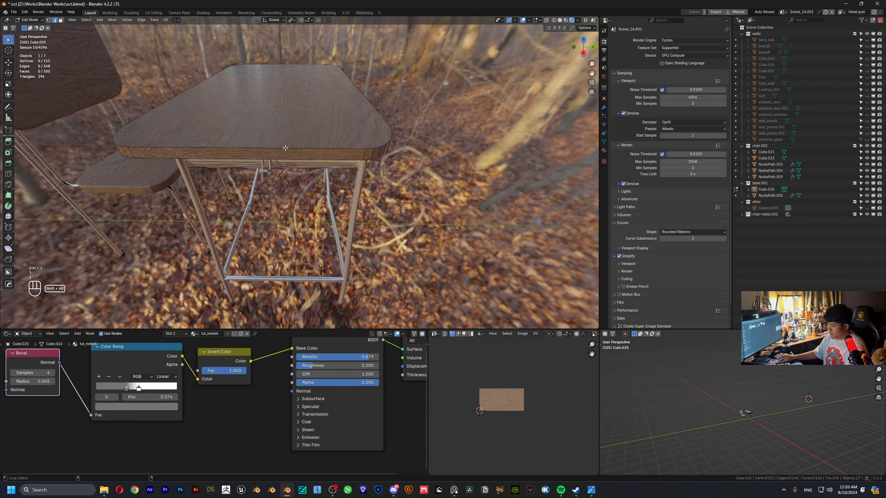
left_click(285, 147, "alt+shift")
key("ctrl+b")
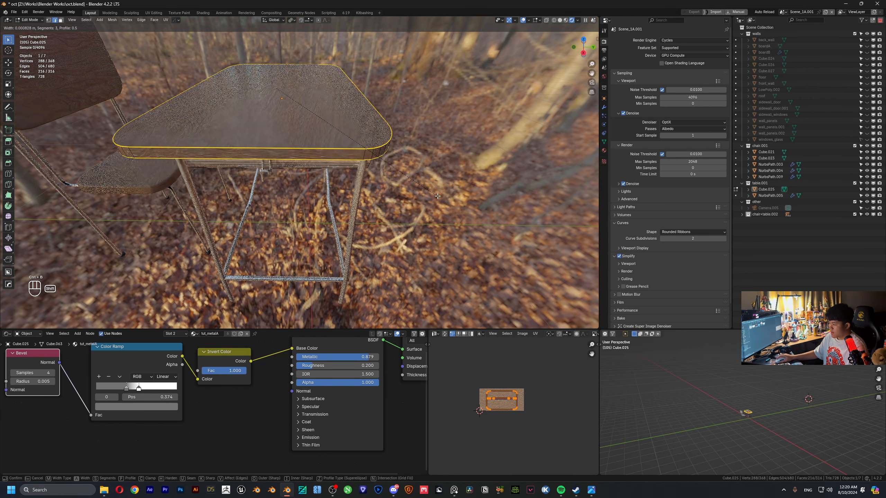
left_click(440, 195)
key("Tab")
scroll(290, 157, "down", 3)
middle_click_drag(259, 153, 294, 151)
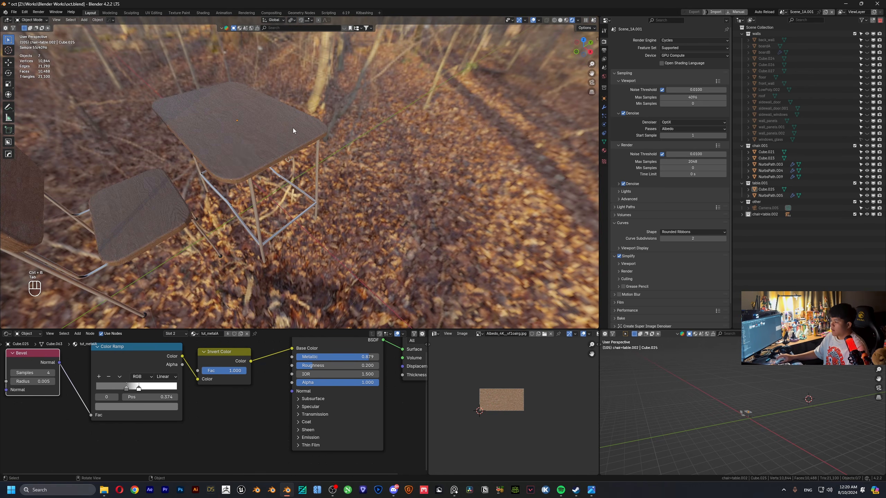
- Check the furniture in solid shading and exclude the chair.001 and table.001 collections from the scene
left_click(560, 20)
middle_click_drag(387, 143, 323, 127)
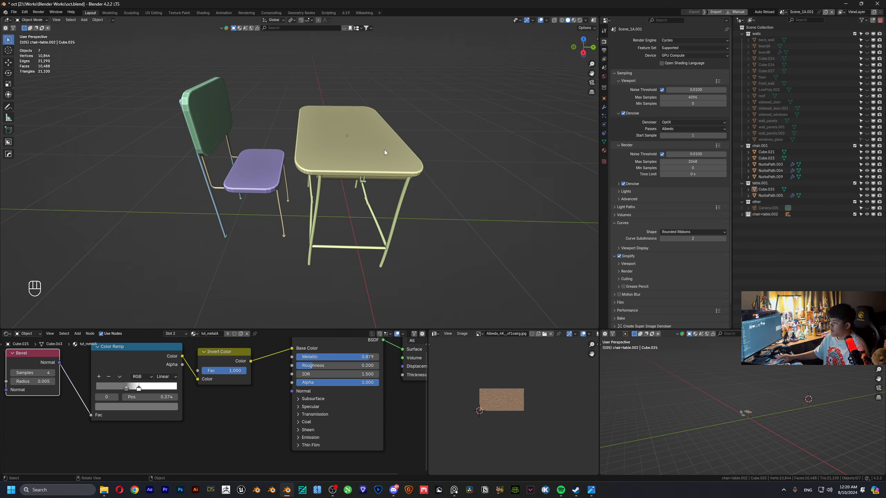
left_click(384, 149)
left_click(854, 146)
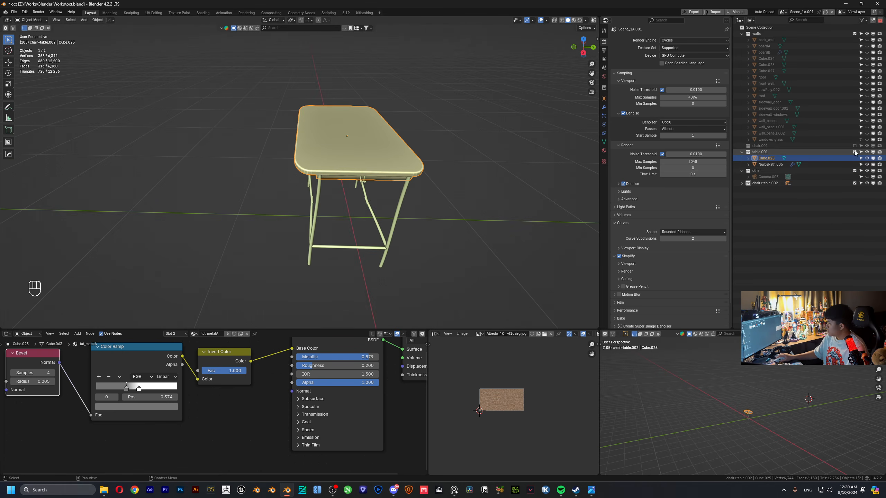
left_click(854, 151)
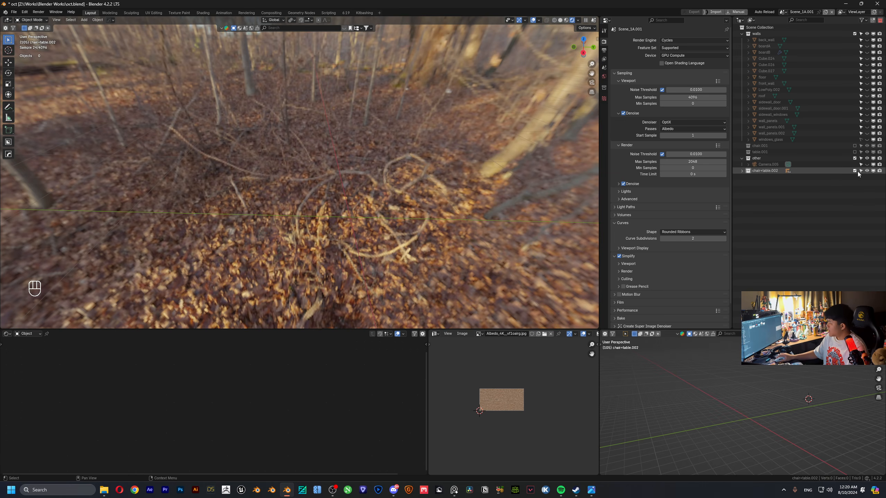
- Select all chair and table instances in the chair+table.002 collection and unhide all hidden scene objects
left_click(743, 170)
left_click(785, 178)
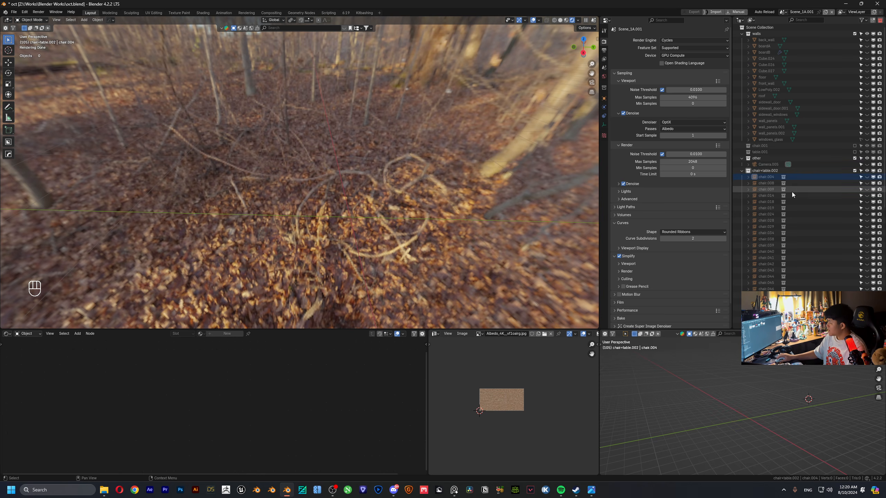
scroll(794, 265, "down", 10)
scroll(795, 274, "down", 5)
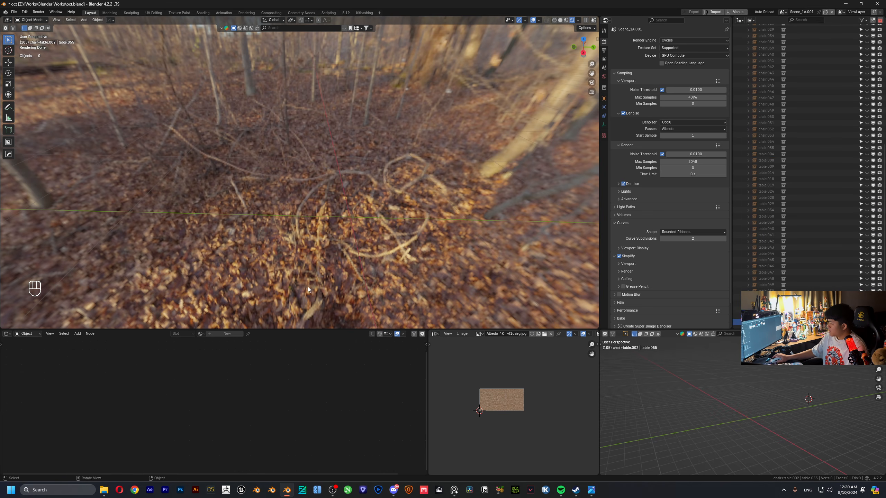
key("alt+h")
- Switch to the camera view and undo clearing the location of the selected objects
key("alt+g")
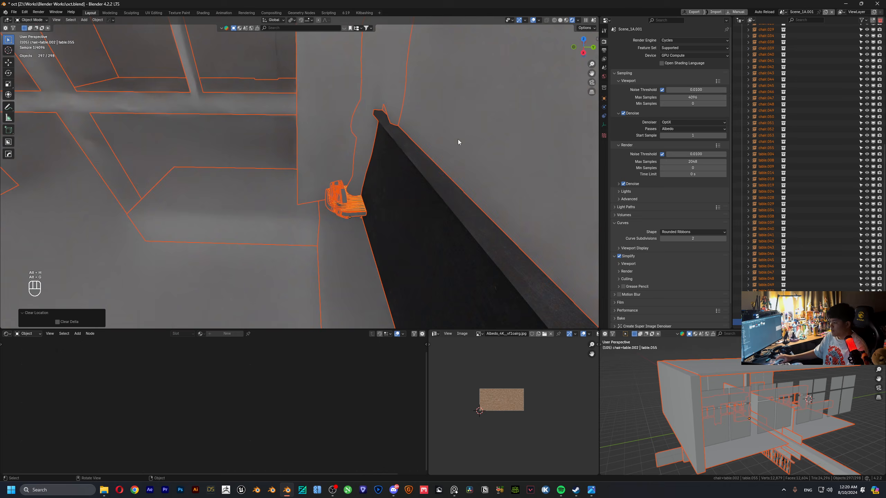
left_click(591, 85)
scroll(770, 397, "down", 3)
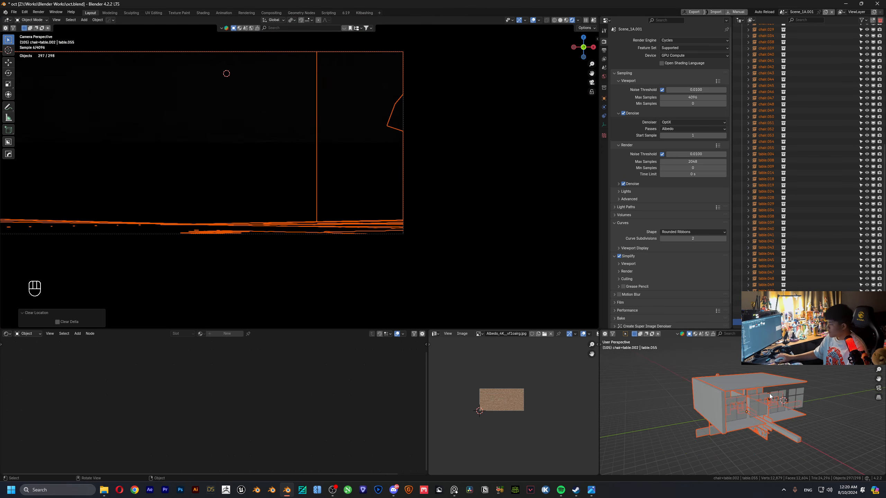
scroll(770, 397, "up", 3)
left_click(767, 404)
key("ctrl+z")
key("ctrl+z")
key("ctrl+z")
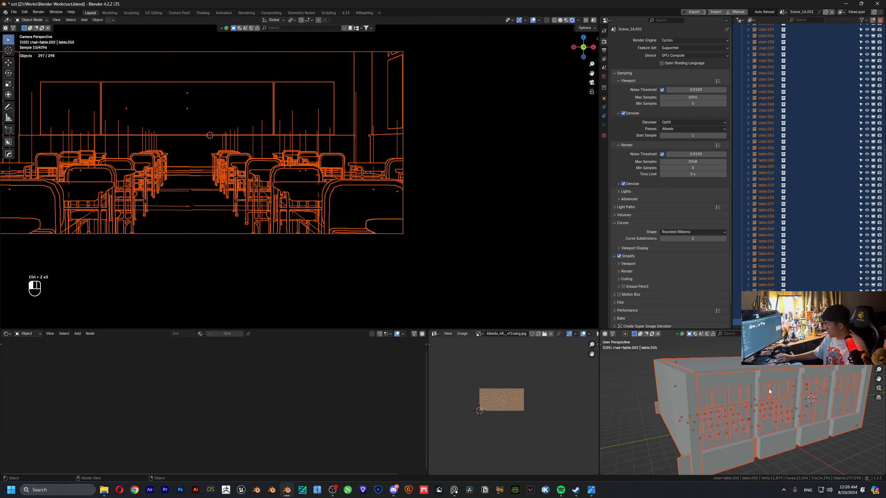
- Delete the sidewall_windows object from the walls collection
left_click(769, 389)
left_click(773, 389)
scroll(773, 391, "up", 3)
scroll(773, 402, "down", 2)
left_click(773, 416)
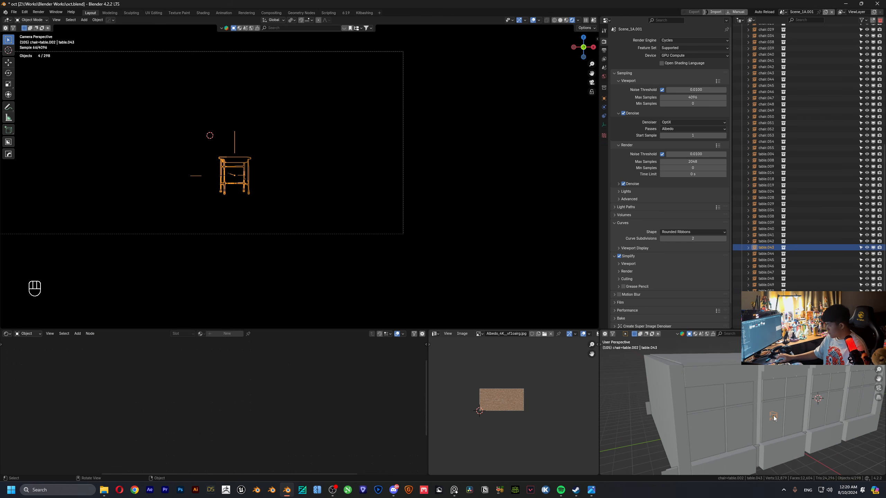
scroll(773, 423, "up", 3)
left_click(747, 384)
scroll(805, 111, "up", 10)
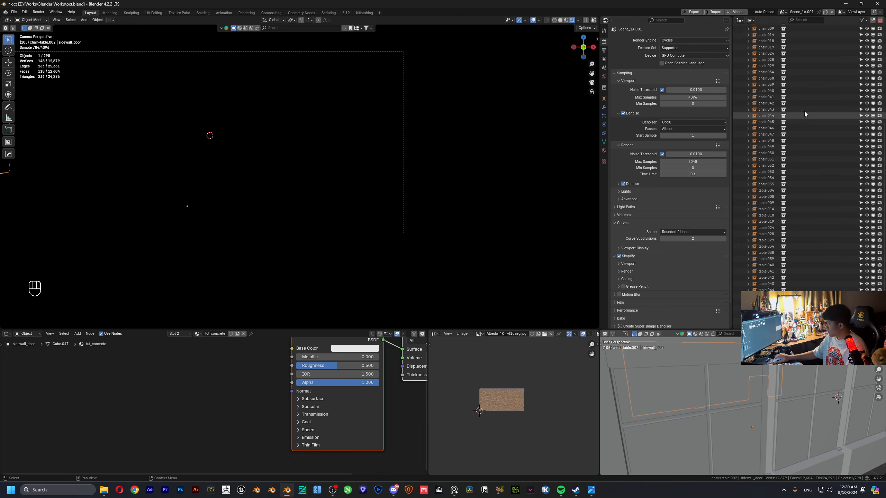
left_click(768, 114)
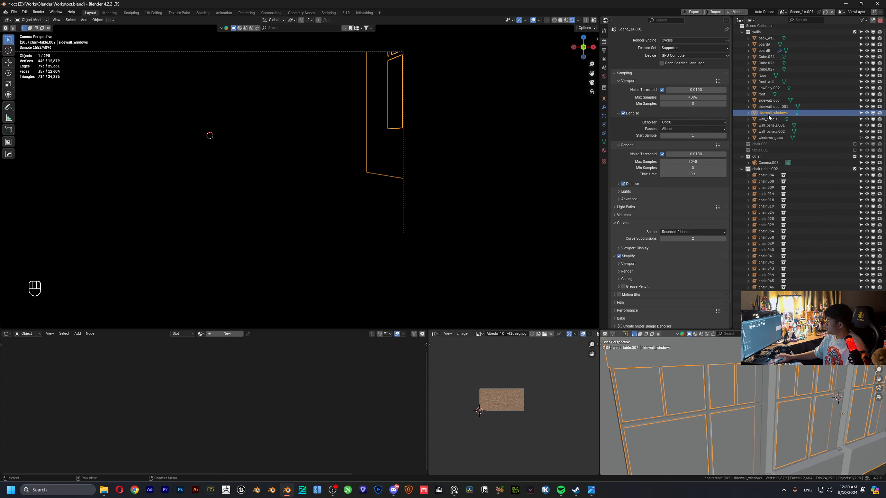
key("Delete")
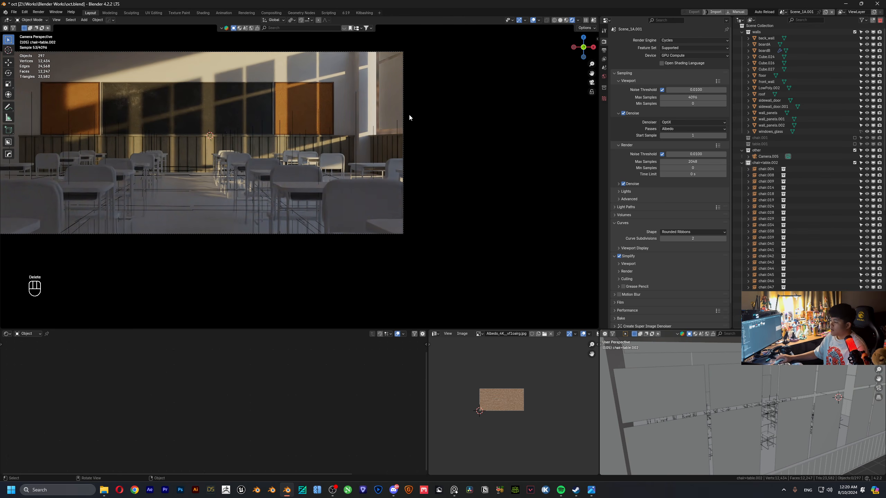
- Enable the chair.001 collection and inspect the textured chair among the classroom's chair instances
left_click(294, 180)
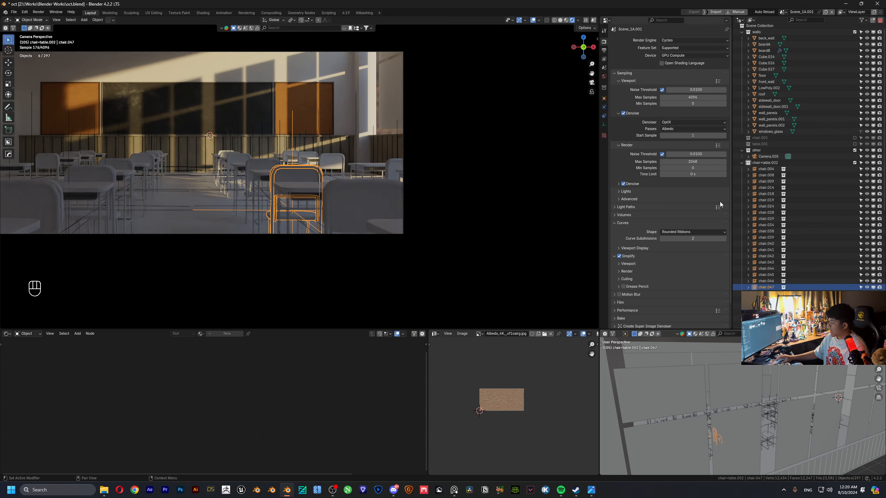
left_click(854, 138)
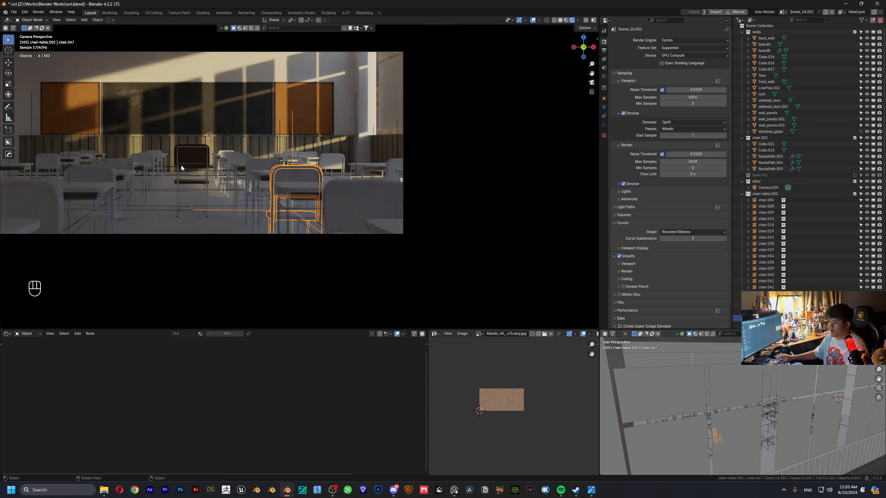
scroll(181, 166, "up", 7)
middle_click_drag(171, 167, 417, 175, "shift")
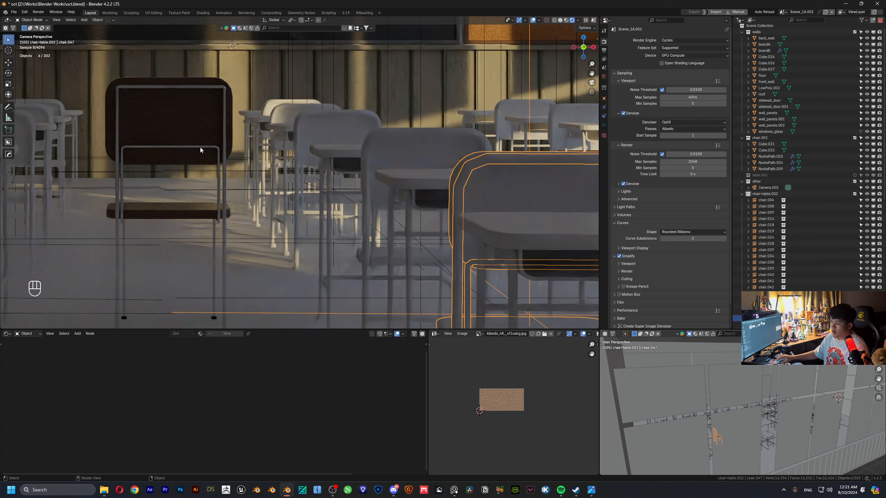
left_click(201, 148)
middle_click_drag(198, 140, 279, 189)
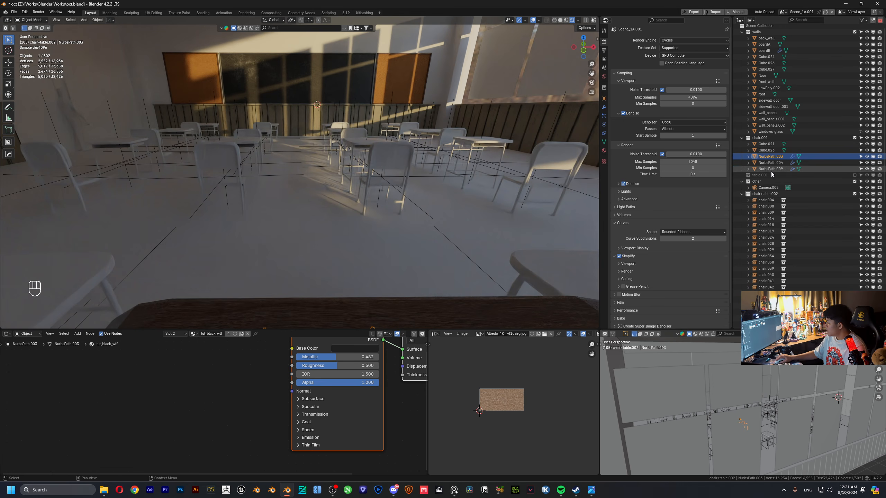
- Exclude the chair.001 collection again and select the chair.004 instance
left_click(844, 138)
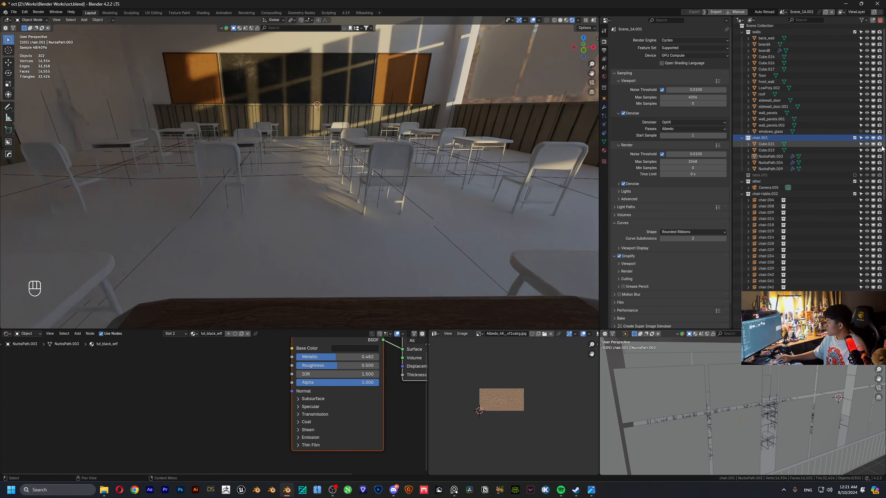
left_click(855, 138)
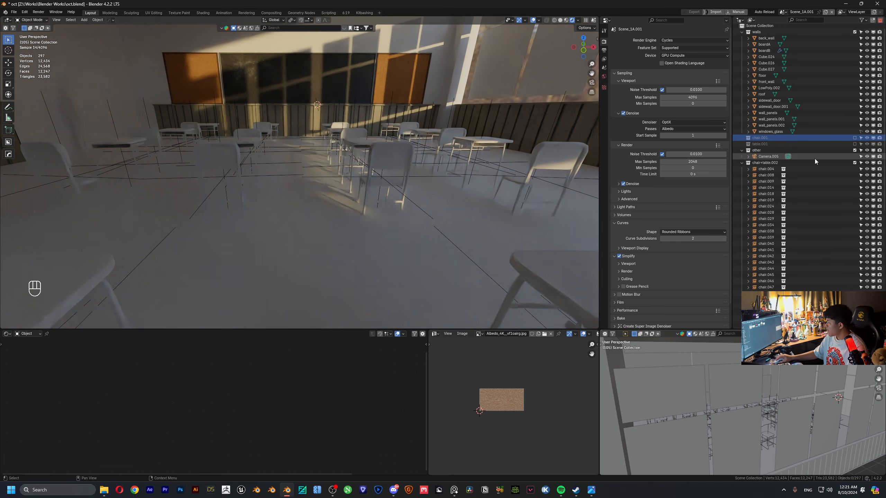
left_click(766, 170)
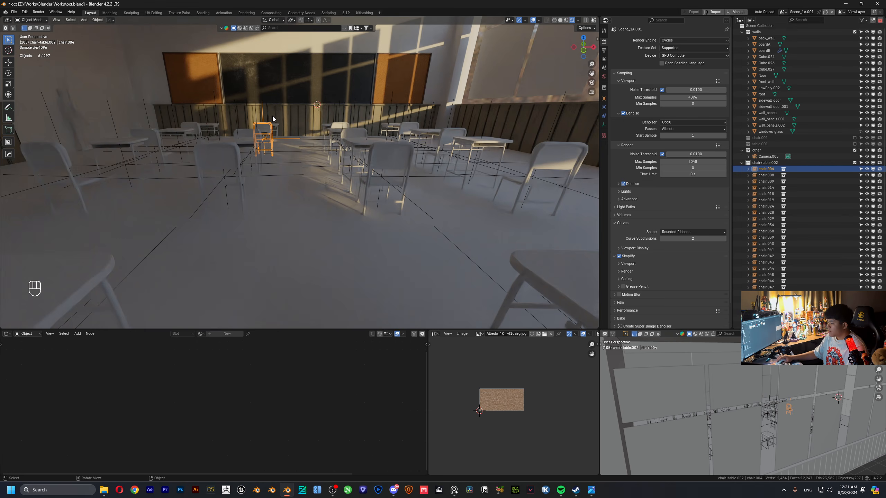
- Show the classroom in solid shading, enable the chair.001 collection and select its Cube.021 object
middle_click_drag(273, 119, 335, 154)
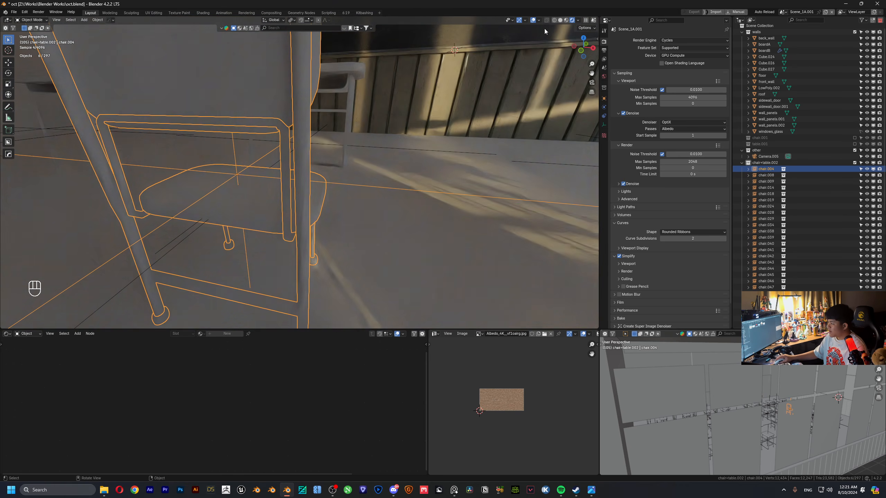
left_click(560, 22)
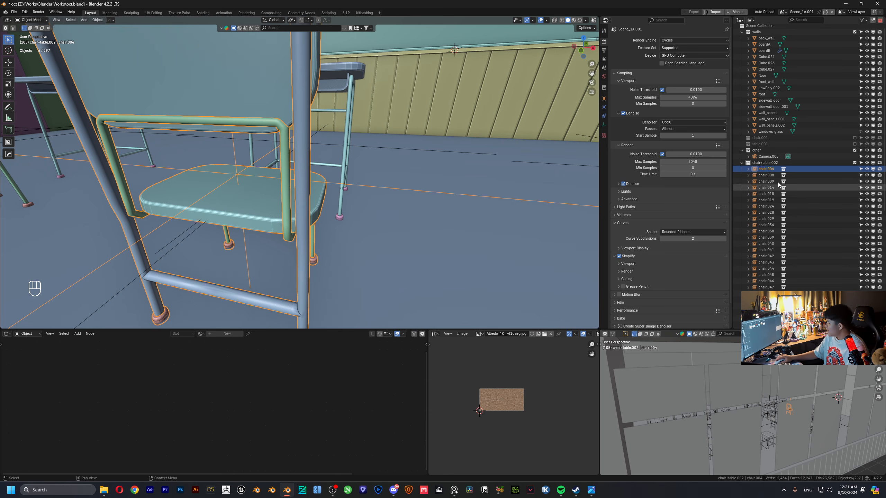
left_click(854, 137)
scroll(374, 170, "down", 3)
scroll(374, 169, "down", 6)
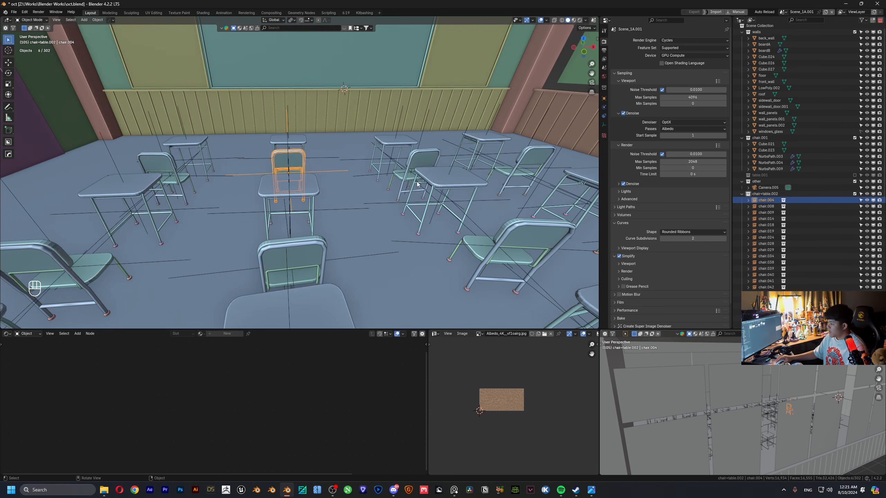
left_click(769, 143)
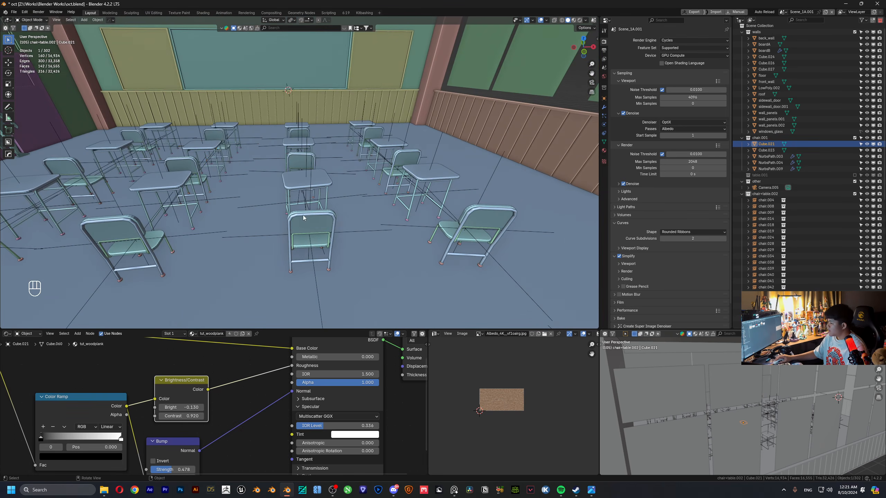
- Compare the textured chair with the neighbouring table and chair instances in rendered shading, selecting its NurbsPath.004 frame
scroll(355, 197, "down", 4)
scroll(391, 216, "up", 5)
middle_click_drag(344, 195, 424, 193)
scroll(423, 194, "up", 3)
scroll(369, 192, "down", 1)
middle_click_drag(370, 192, 387, 154)
left_click(289, 156)
left_click(579, 20)
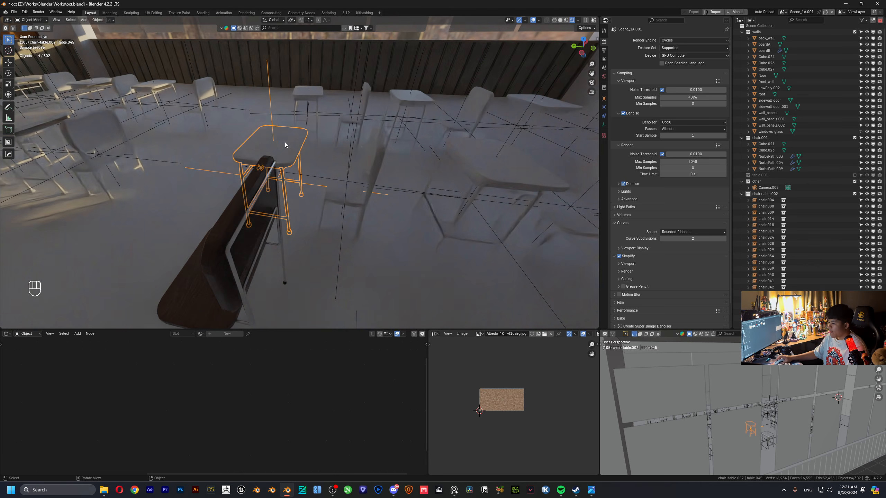
left_click(337, 197)
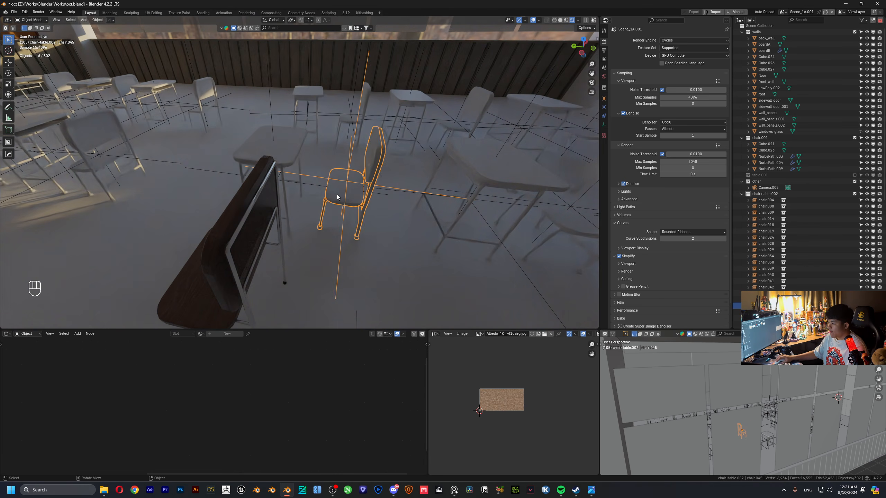
left_click(252, 210)
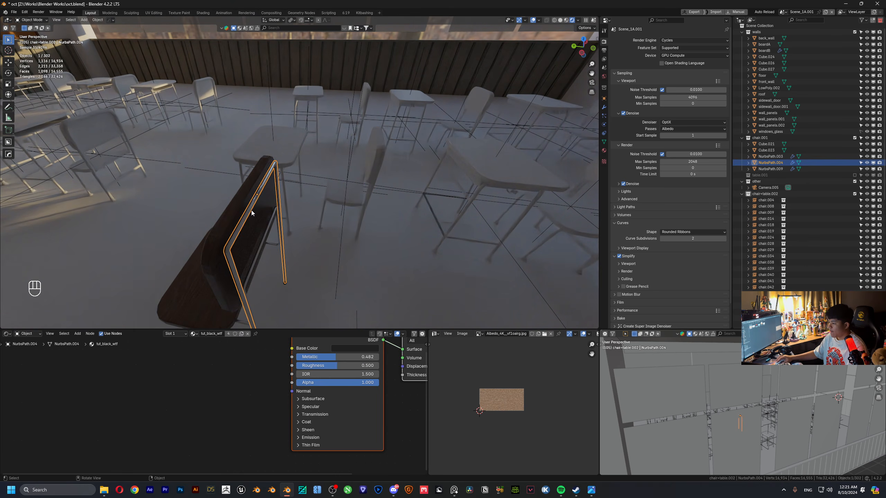
middle_click_drag(297, 217, 260, 215)
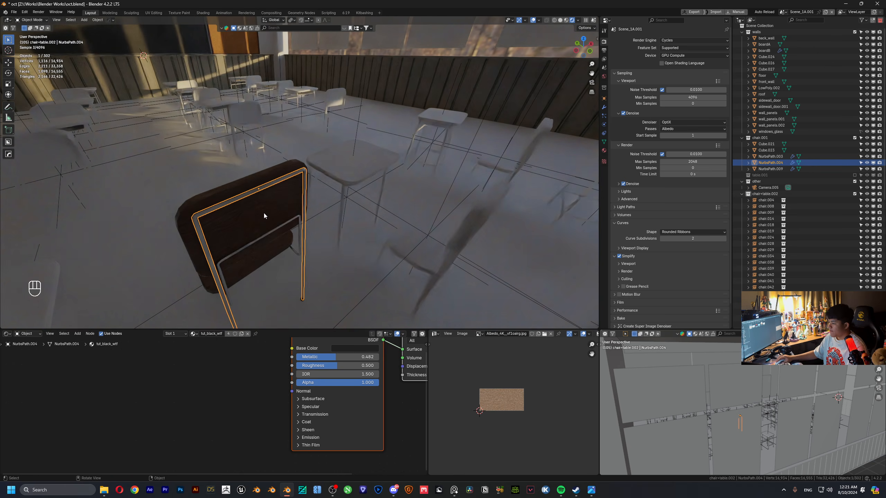
- Try adding a collection instance of chair.001 to the classroom, then delete the new instance
key("shift+a")
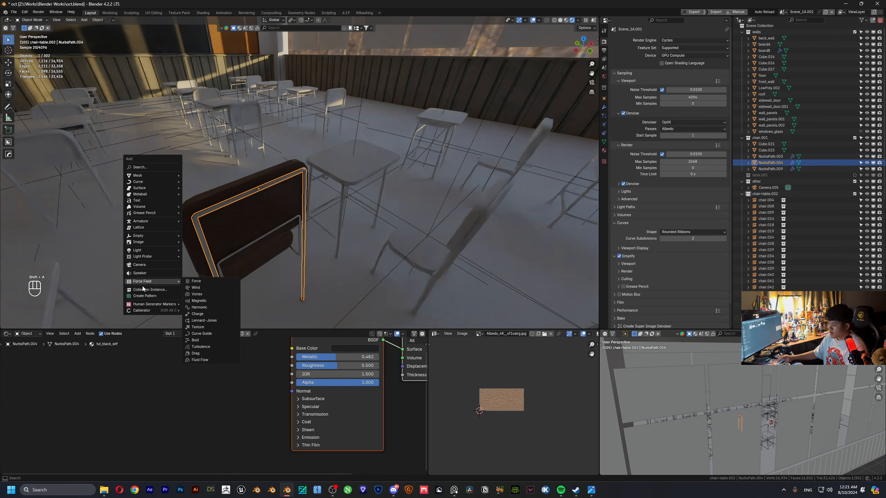
left_click(142, 290)
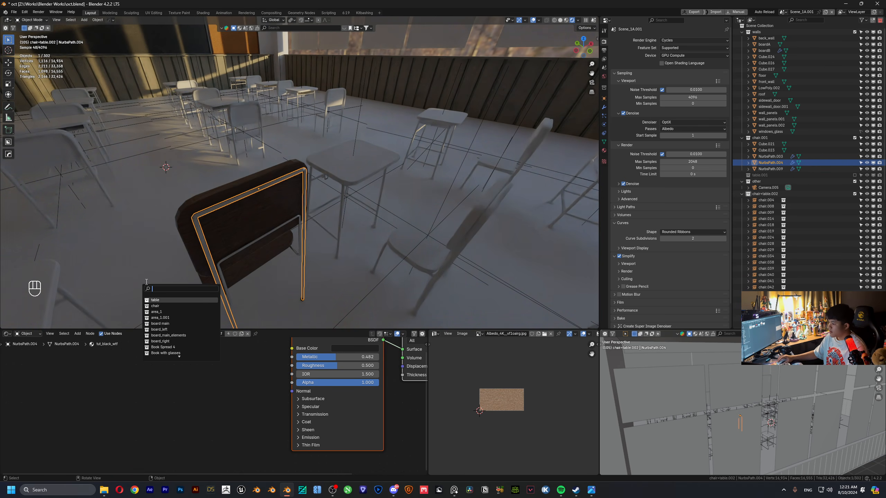
type("cha")
key("Down")
key("Return")
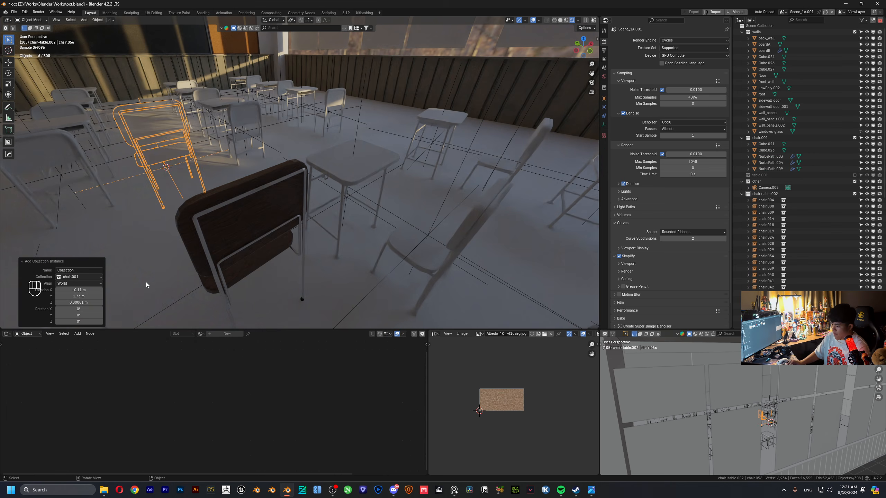
middle_click_drag(200, 202, 185, 148)
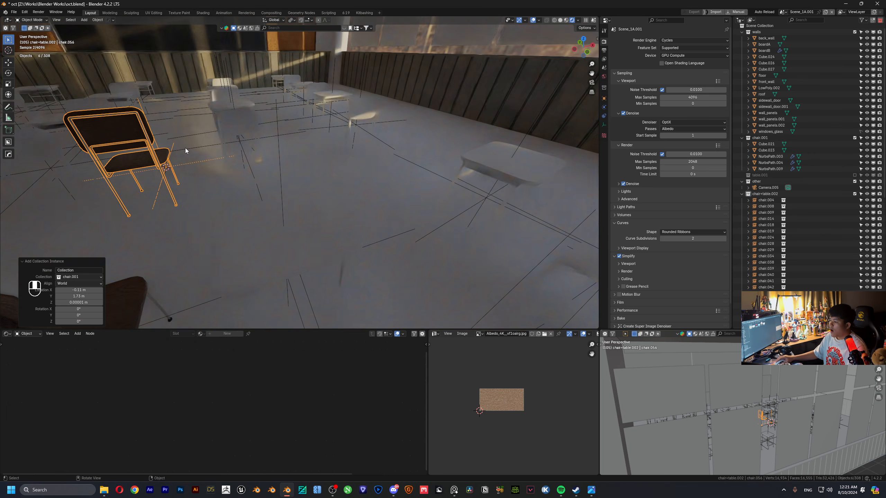
key("x")
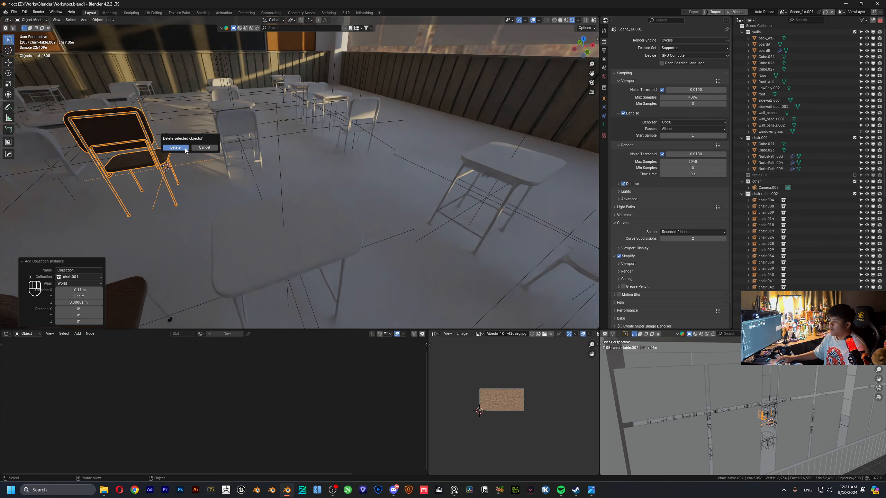
left_click(186, 150)
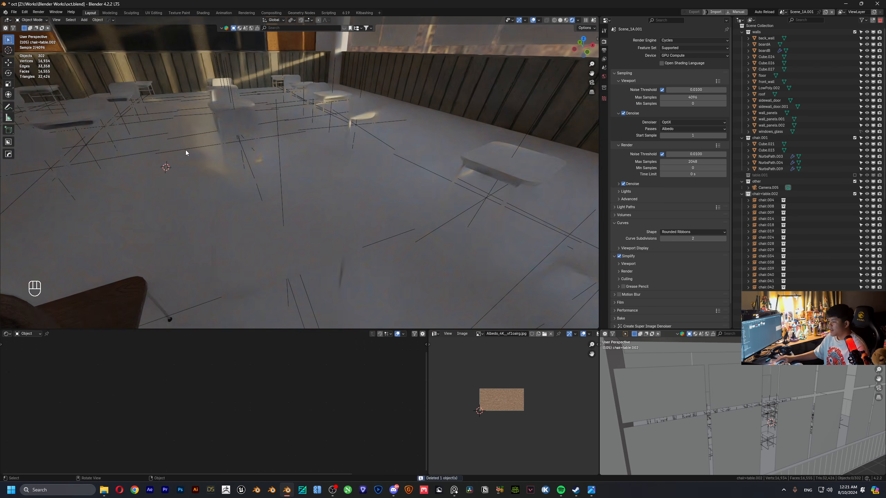
- Select the table.045 instance, check the desks through Scene_1's camera, and return to Scene_1A.001
middle_click_drag(194, 165, 252, 151, "shift")
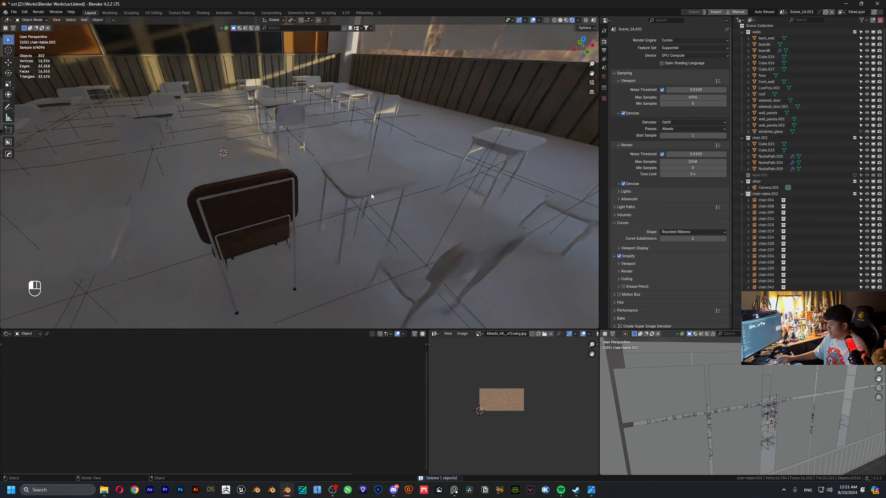
left_click(371, 194)
middle_click_drag(364, 192, 422, 191)
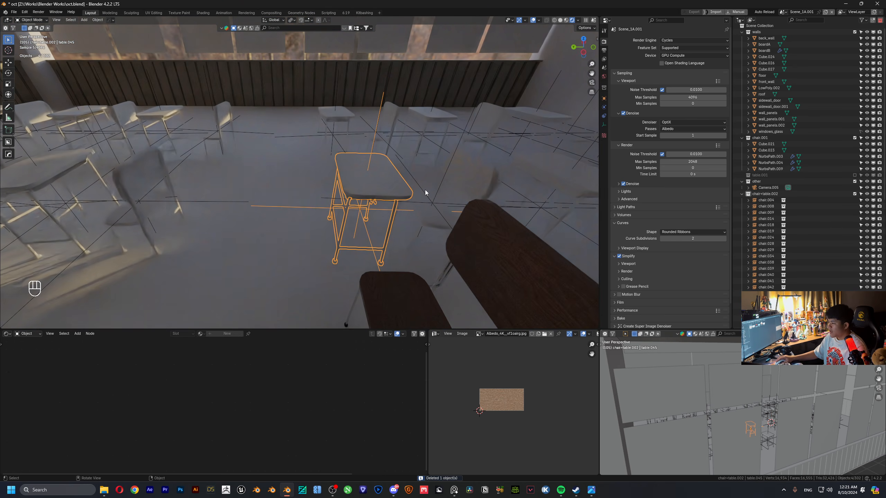
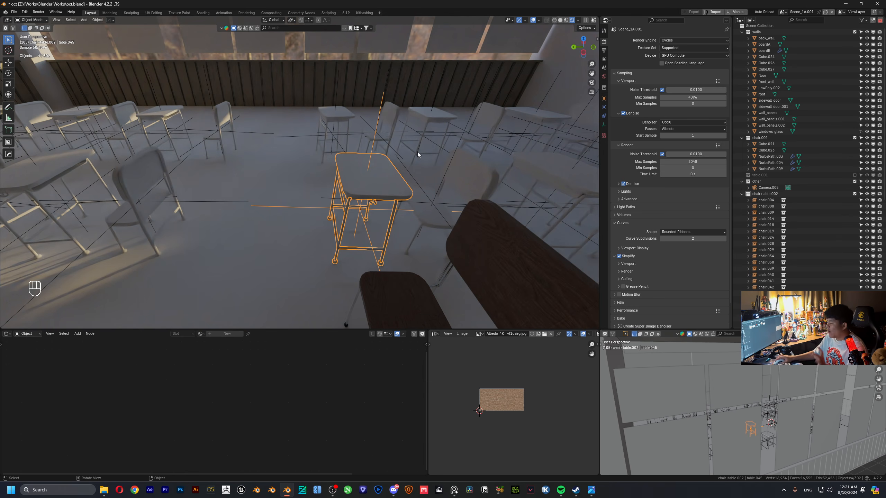
left_click(783, 11)
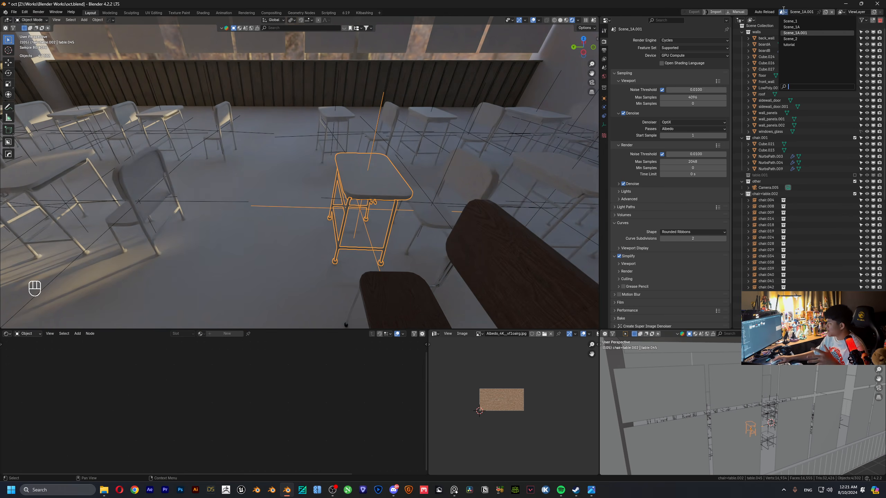
left_click(791, 21)
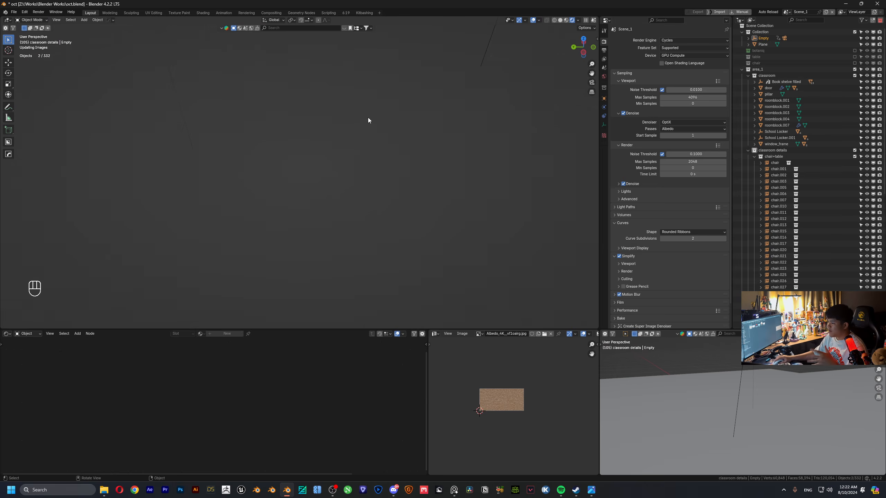
key("KP_0")
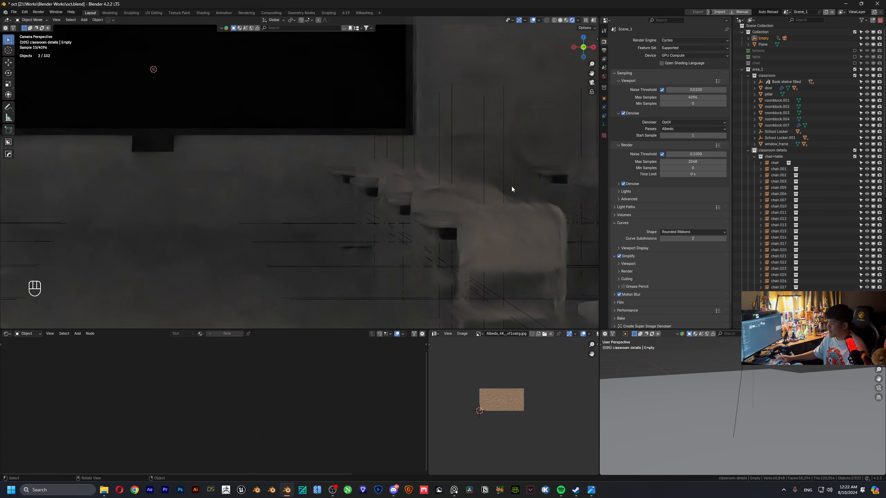
left_click(788, 12)
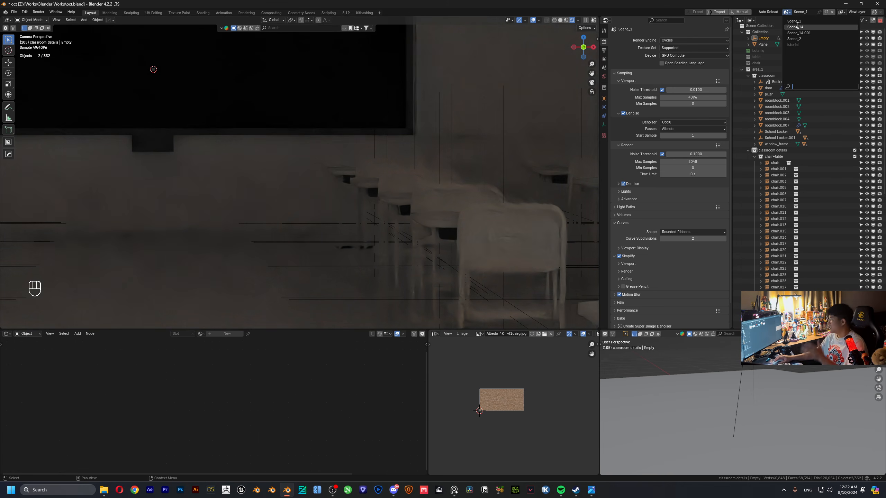
left_click(800, 33)
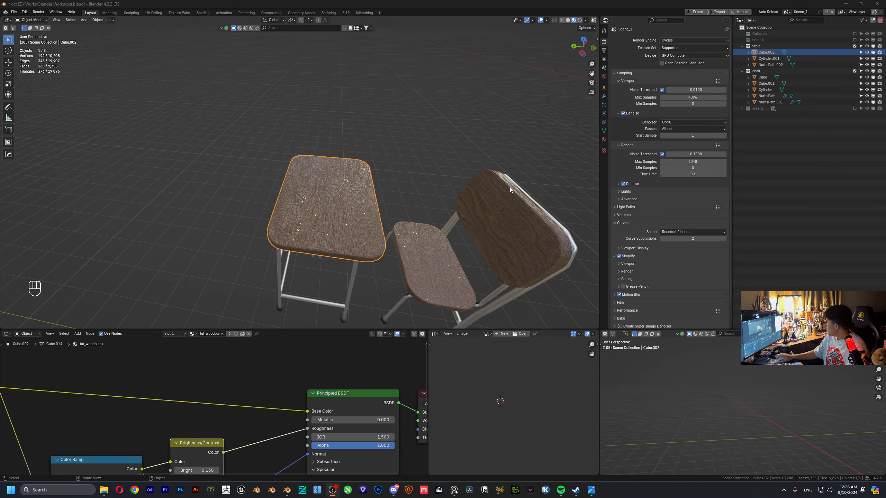
- Set the Bright value of the tut_woodplank material's Brightness/Contrast node to 0.680 and check the tabletop
middle_click_drag(509, 187, 357, 257)
scroll(235, 413, "down", 2)
middle_click_drag(235, 413, 299, 382)
scroll(283, 412, "up", 5)
middle_click_drag(283, 412, 248, 402)
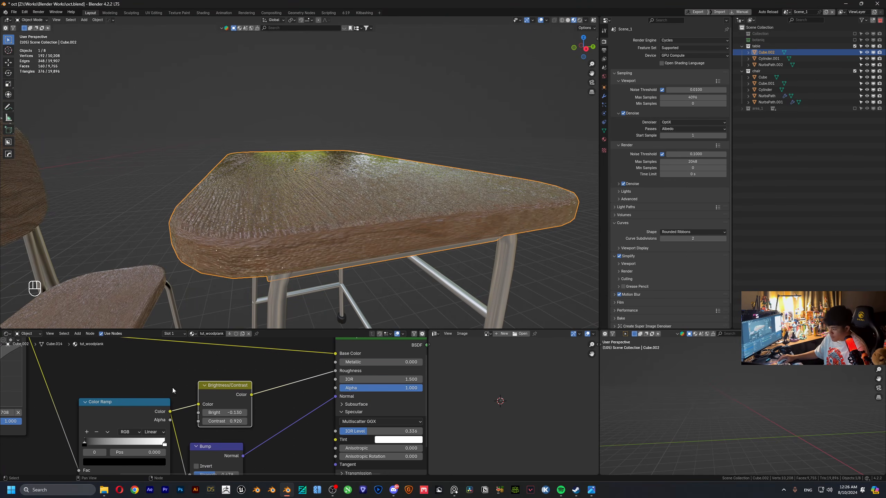
middle_click_drag(187, 396, 209, 384)
scroll(248, 397, "up", 1)
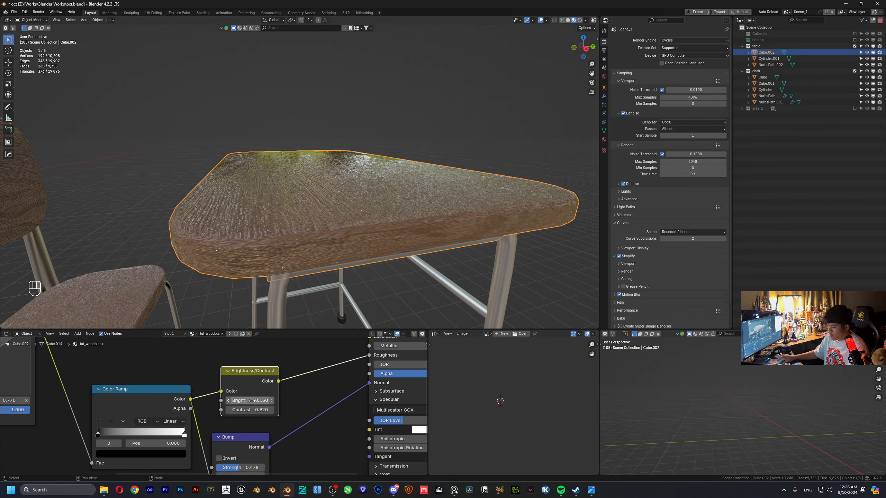
mouse_move(246, 400)
left_mouse_down()
mouse_move(279, 401)
mouse_move(252, 400)
left_mouse_up()
scroll(378, 148, "down", 3)
middle_click_drag(377, 148, 325, 158)
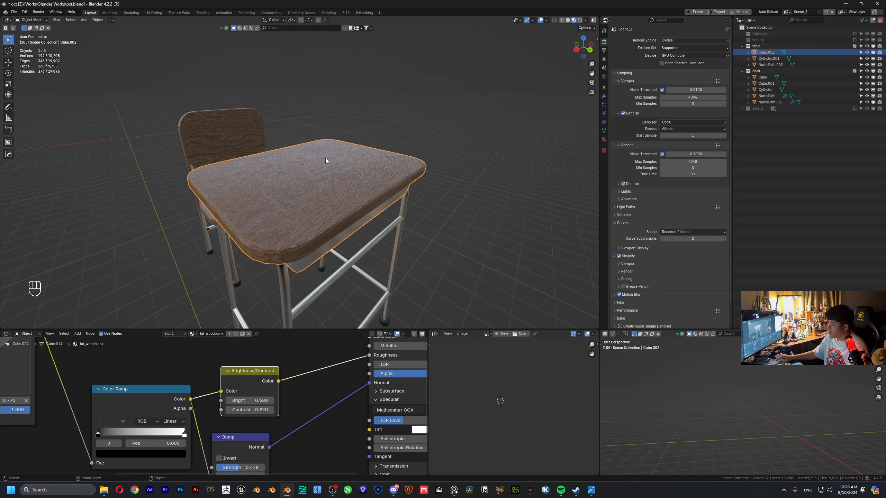
- Switch to the Scene_1A.001 scene and frame the desks and blackboard through its camera
left_click(787, 13)
left_click(806, 33)
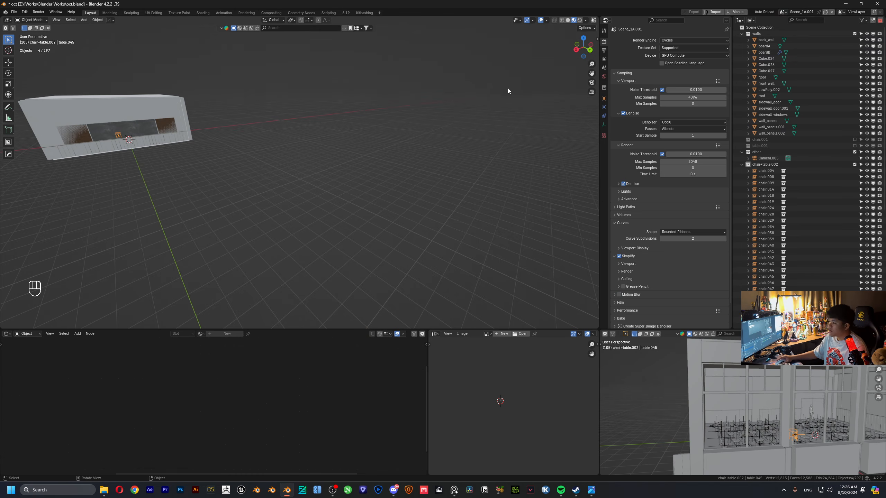
left_click(592, 84)
scroll(279, 165, "down", 2)
middle_click_drag(278, 165, 199, 181, "shift")
scroll(237, 157, "up", 4)
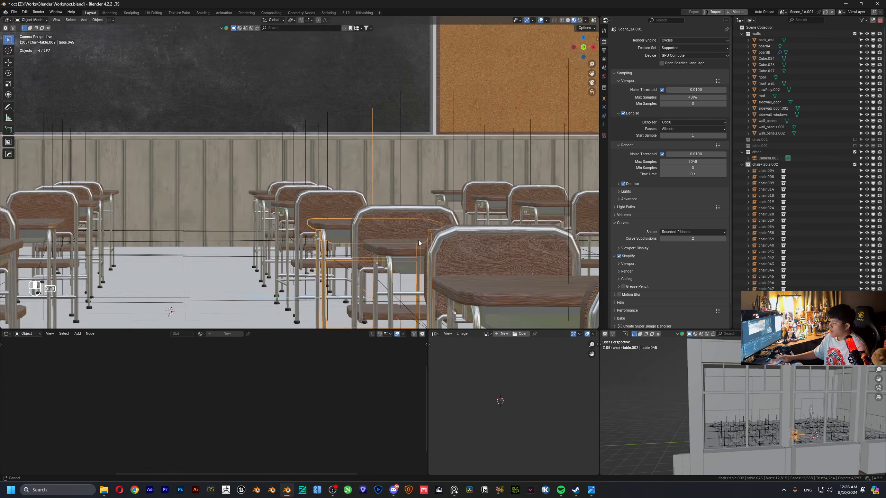
scroll(376, 199, "down", 2)
middle_click_drag(377, 199, 425, 186, "shift")
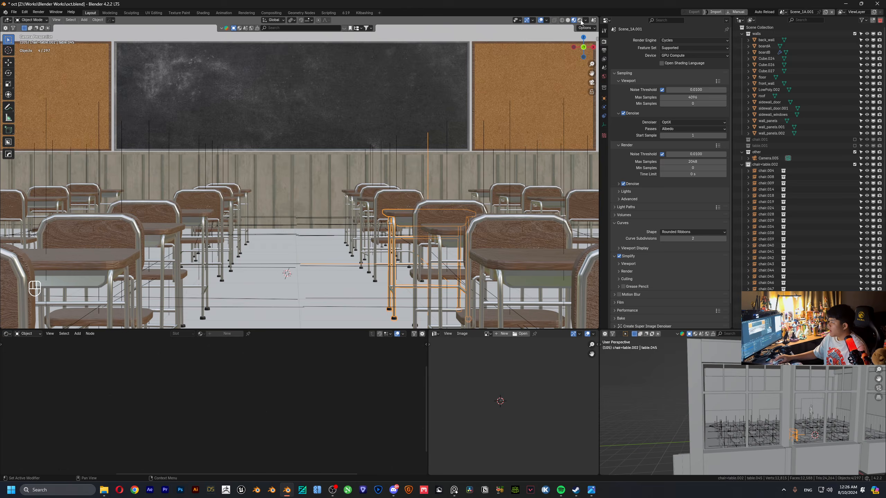
- Show the camera view in rendered shading and examine the lit desks, selecting the chair.045 instance
left_click(580, 20)
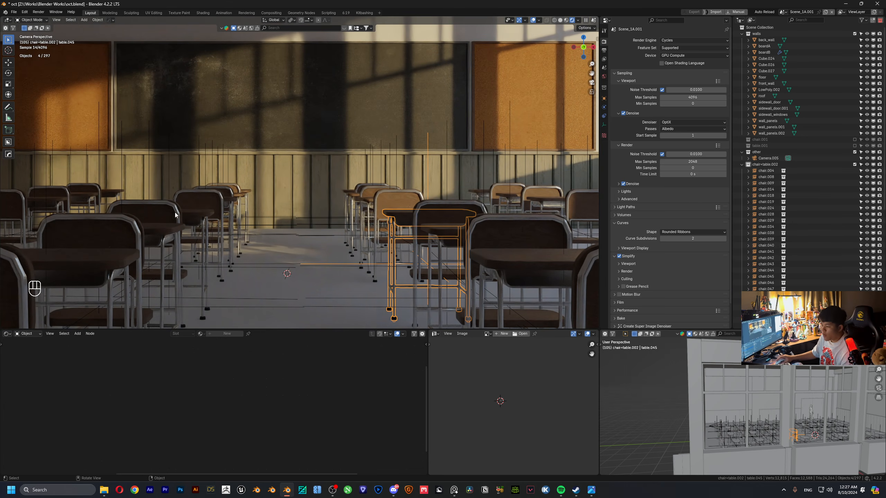
left_click(440, 207)
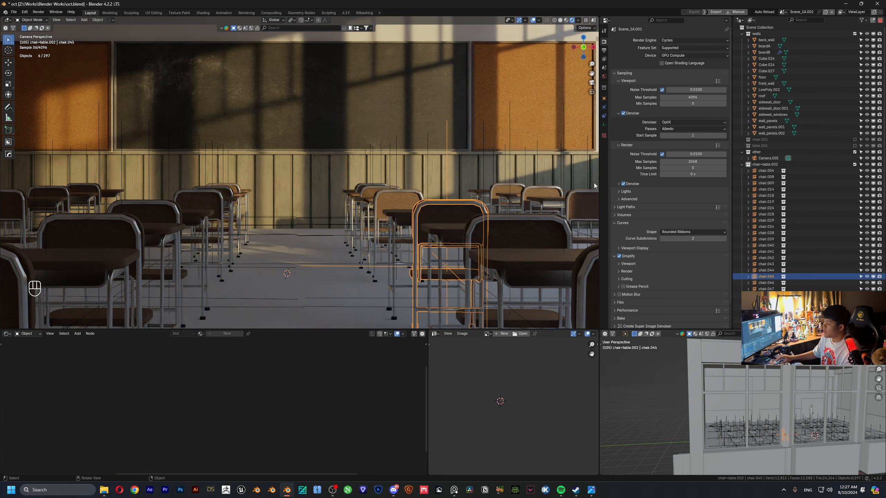
scroll(419, 165, "up", 2)
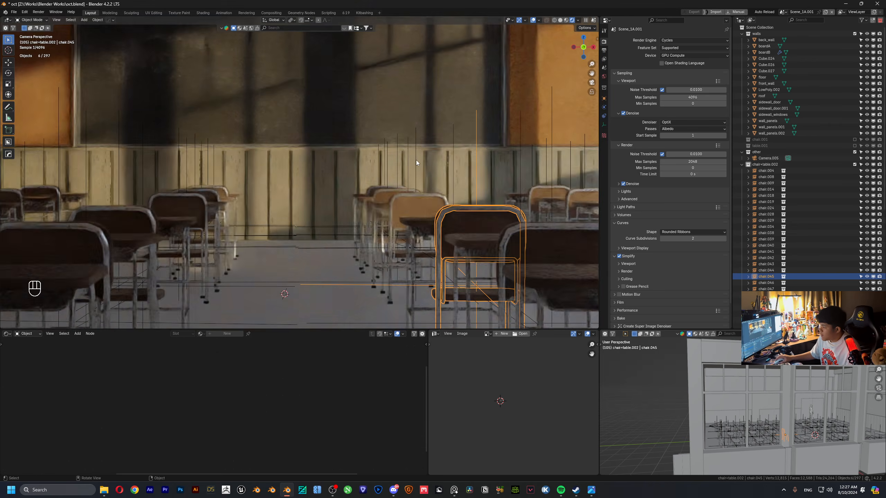
middle_click_drag(413, 152, 419, 190, "shift")
- Insert an RGB Curves node between the image texture's Color and the Base Color in the wall_panels object's tut_woodpanels material
left_click(256, 207)
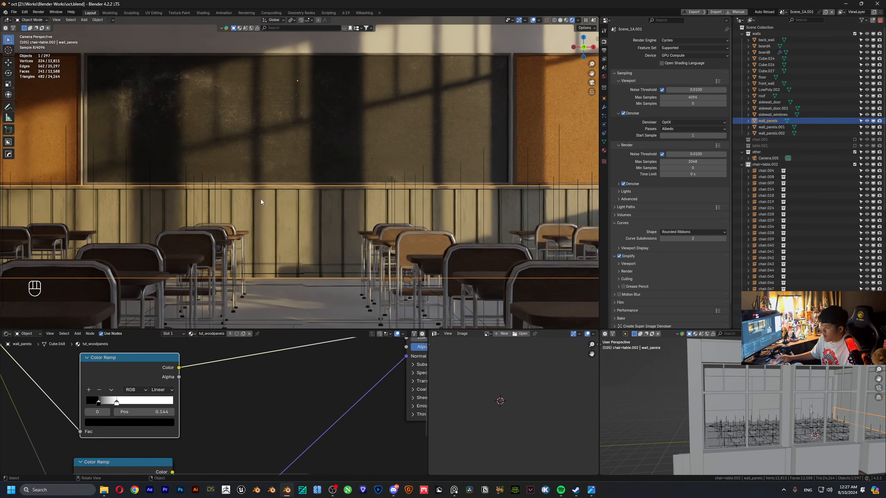
scroll(213, 406, "down", 7)
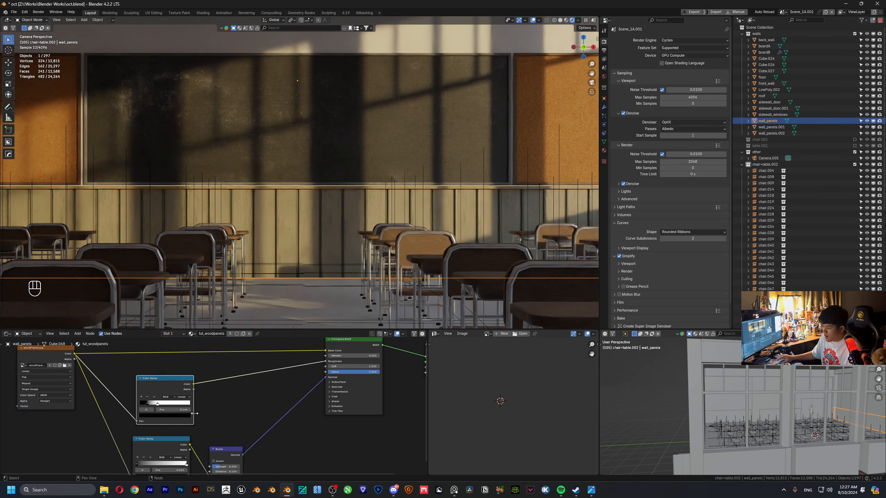
middle_click_drag(196, 364, 210, 392)
scroll(211, 392, "up", 4)
type("rgb")
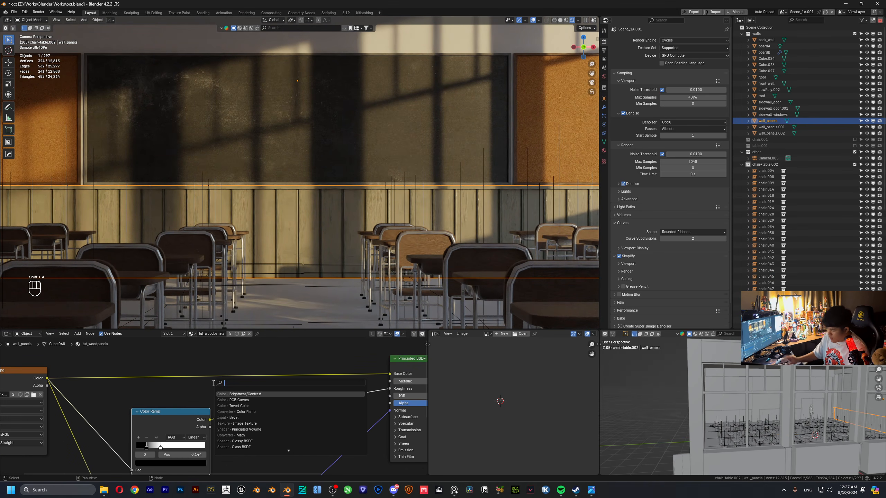
key("Return")
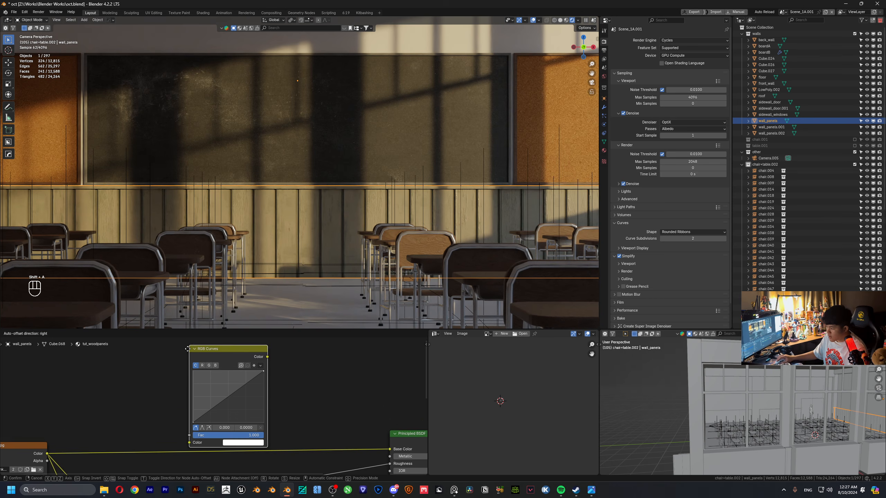
left_click(182, 380)
- Bend the wood panels' RGB curve downward with a middle point at about 0.5076, 0.3402 to darken their colour
middle_click_drag(216, 413, 222, 364)
scroll(223, 365, "up", 6)
left_click_drag(223, 365, 233, 420)
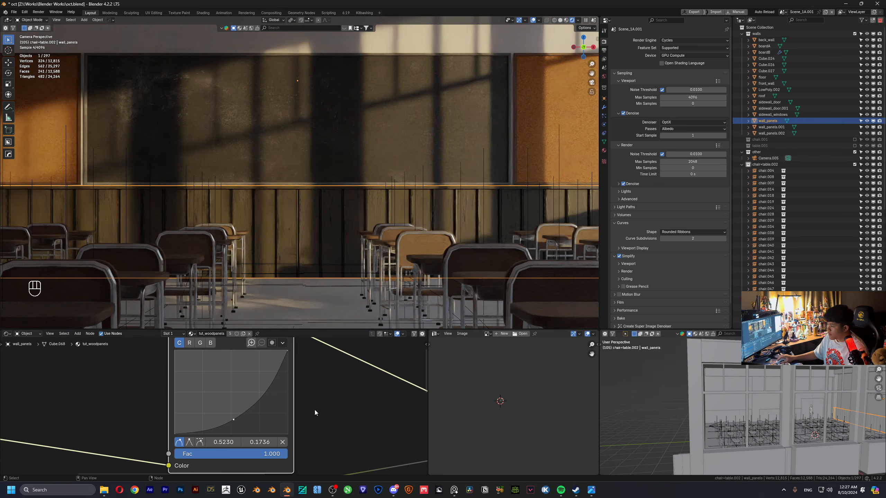
scroll(325, 282, "up", 5)
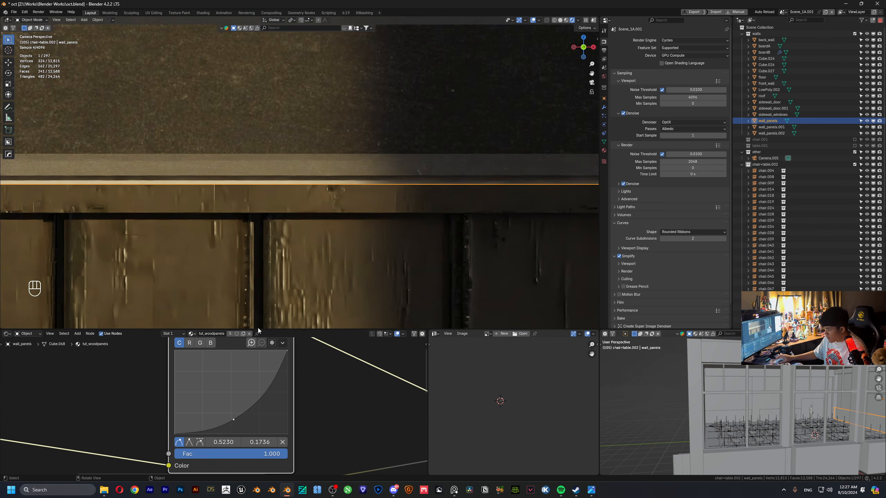
scroll(252, 399, "down", 2)
middle_click_drag(252, 399, 264, 393)
mouse_move(252, 408)
left_mouse_down()
mouse_move(238, 389)
mouse_move(247, 403)
left_mouse_up()
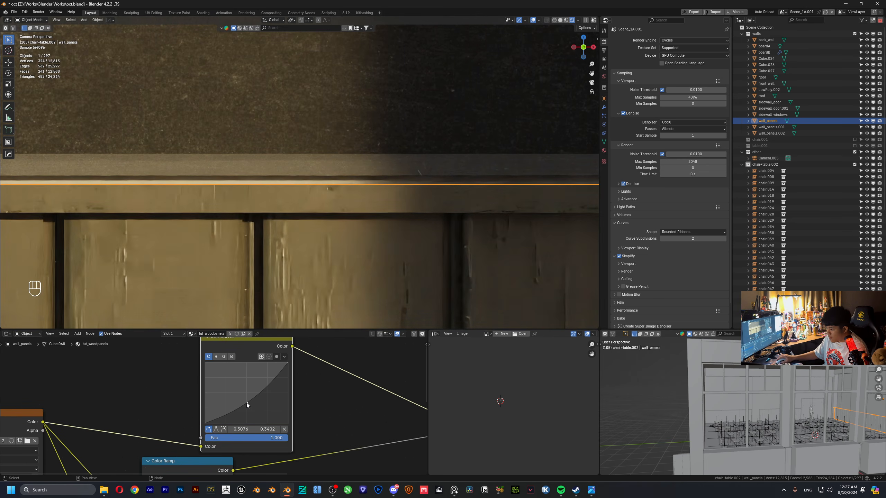
scroll(231, 265, "down", 3)
scroll(263, 270, "down", 5)
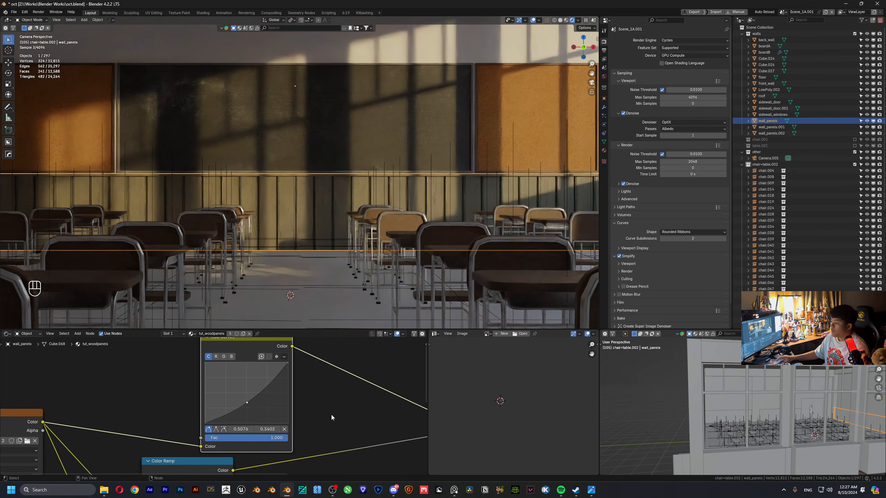
- Select the classroom floor and isolate it by hiding all other objects
scroll(300, 401, "down", 2)
middle_click_drag(301, 401, 234, 400)
scroll(290, 385, "up", 2)
key("Home")
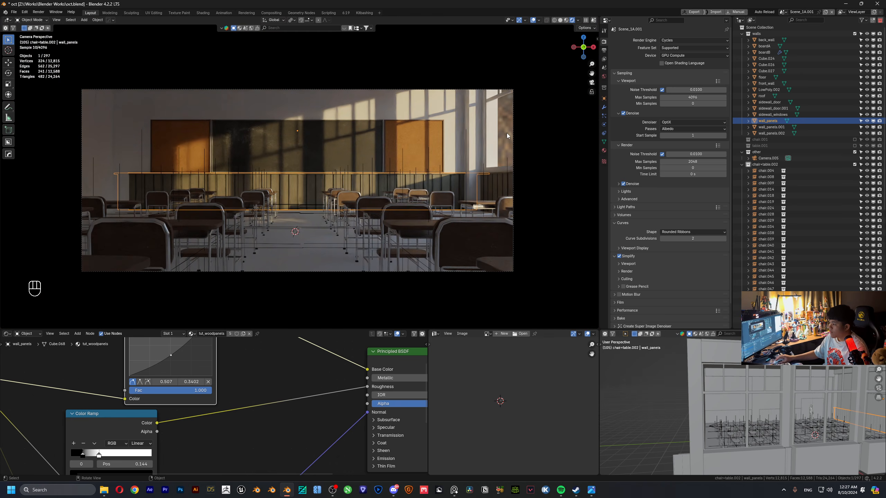
left_click(506, 133)
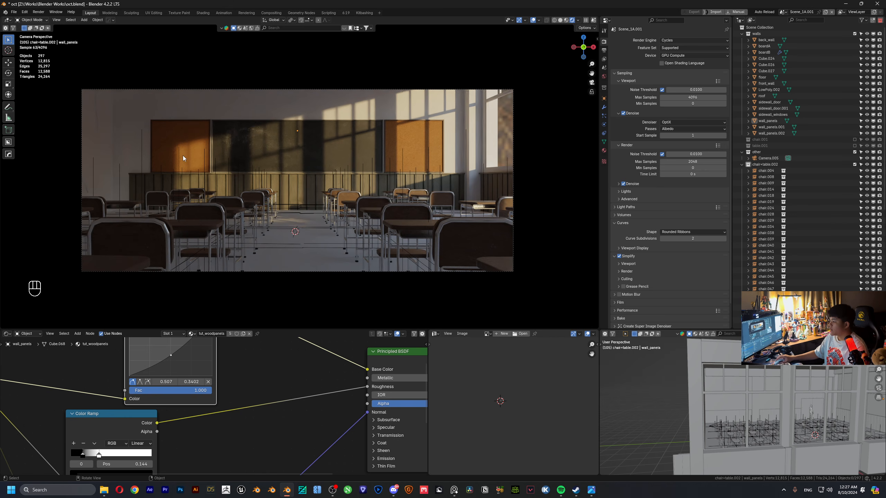
left_click(315, 241)
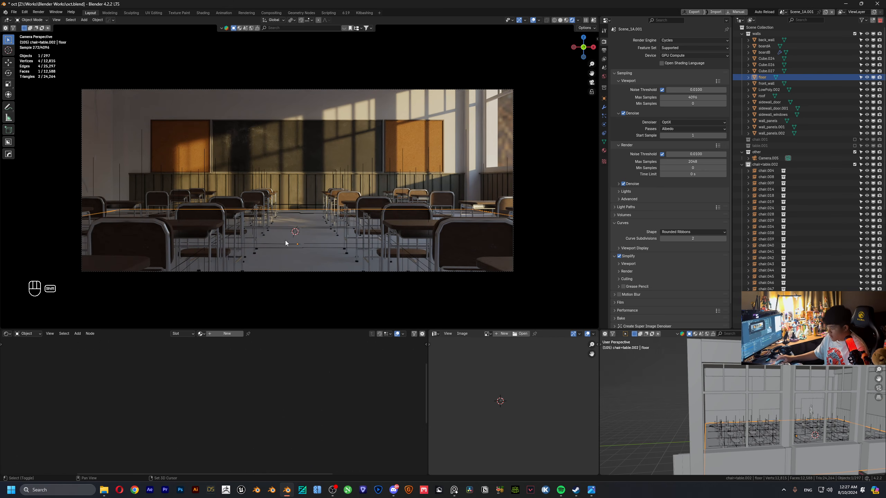
key("shift+h")
scroll(349, 203, "down", 3)
middle_click_drag(348, 203, 371, 227)
scroll(308, 236, "up", 3)
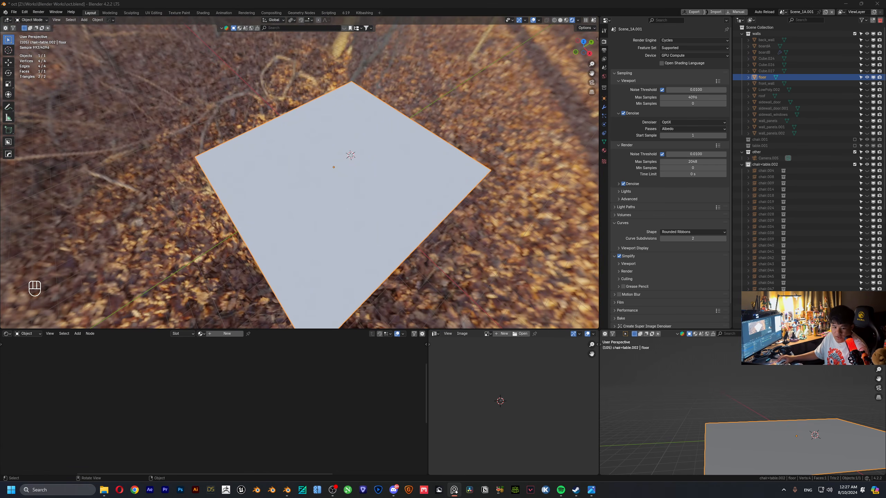
- Switch to the reference image 1.png, examine the classroom floor around the desks, and return to Blender
left_click(591, 490)
scroll(478, 270, "down", 4)
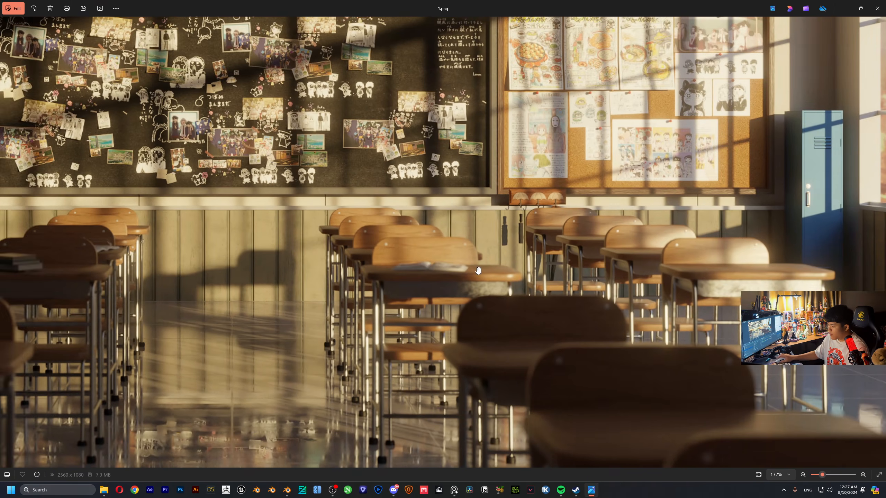
left_click_drag(478, 271, 818, 279)
left_click_drag(258, 7, 0, 196)
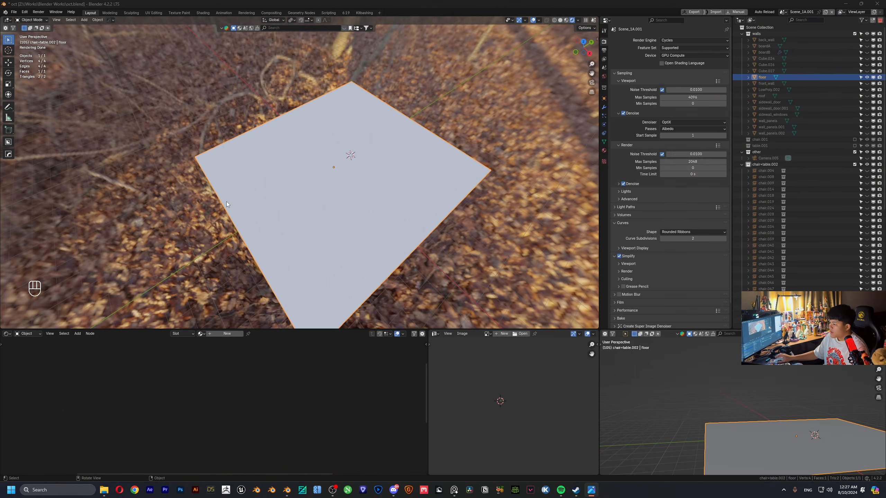
- Launch Quixel Bridge, postpone its update, and show the purchased assets
key("alt+space")
type("bri")
key("Return")
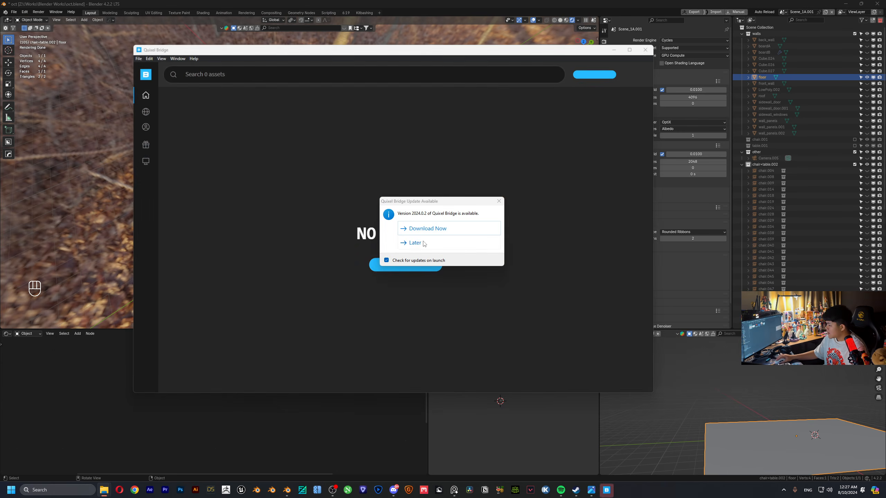
left_click(423, 243)
mouse_move(149, 82)
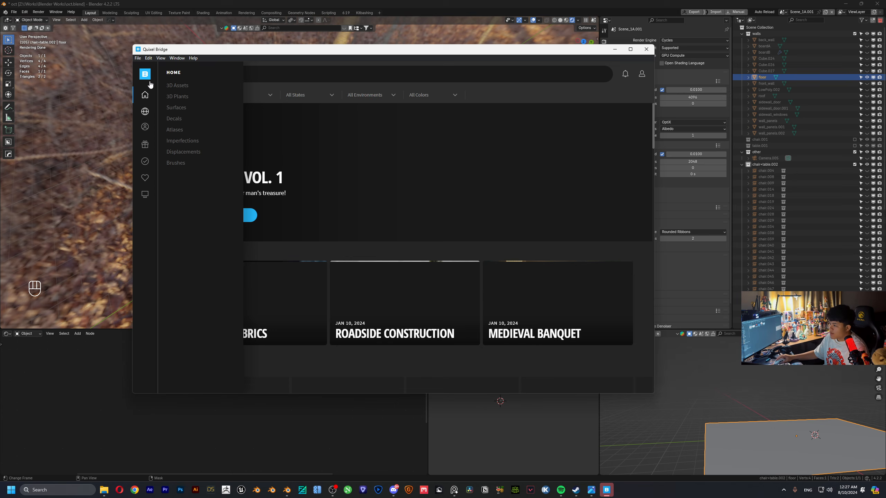
left_click(146, 183)
left_click(146, 163)
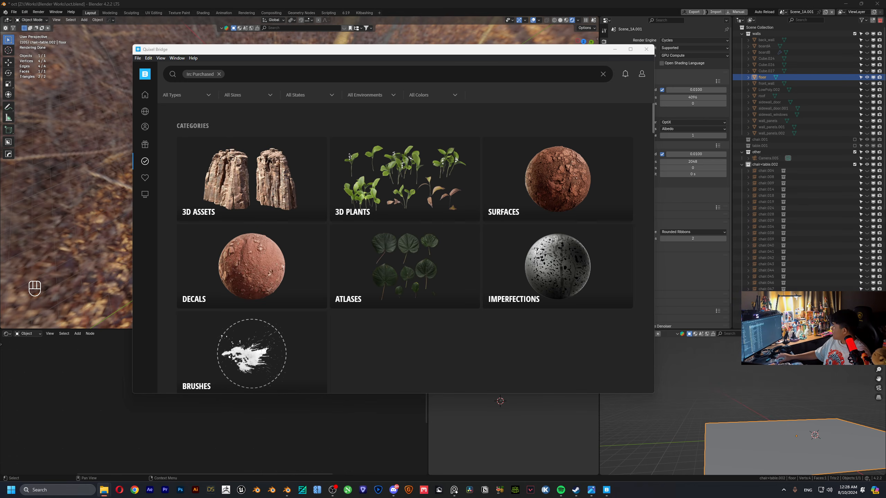
- Search the purchased assets for marble tiles, browse the surfaces, and close Quixel Bridge
left_click(267, 78)
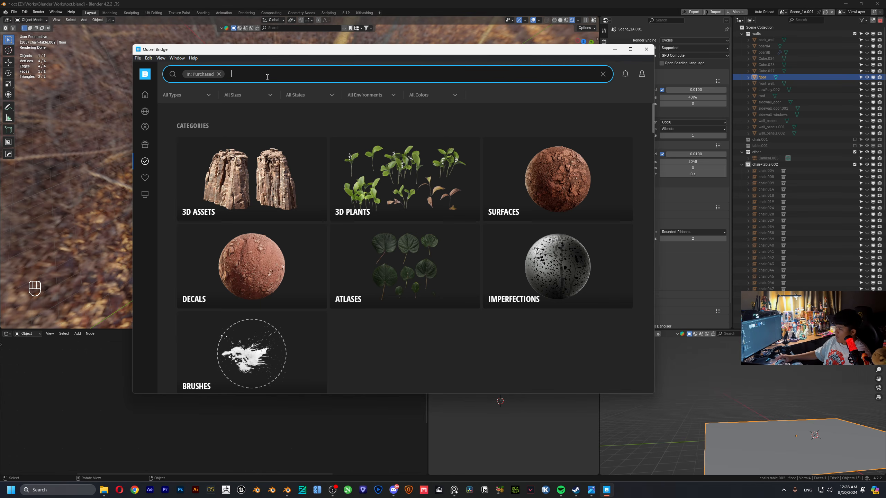
type("marble")
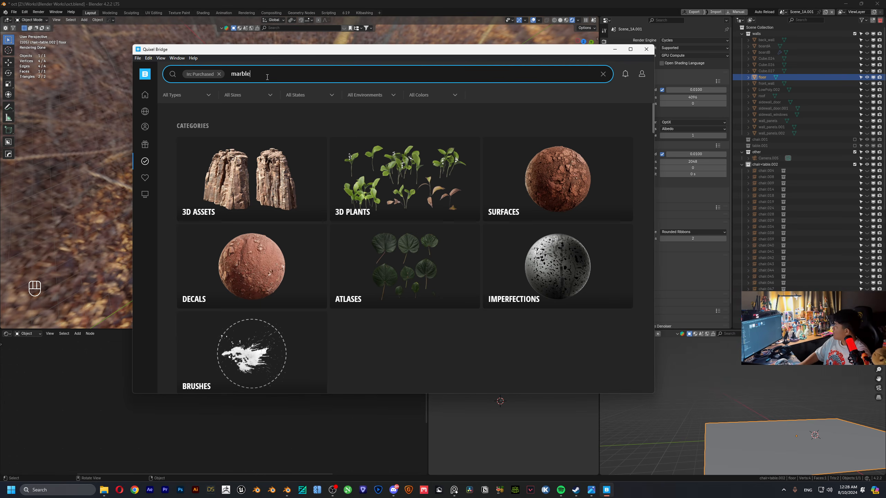
type(" tile")
key("Return")
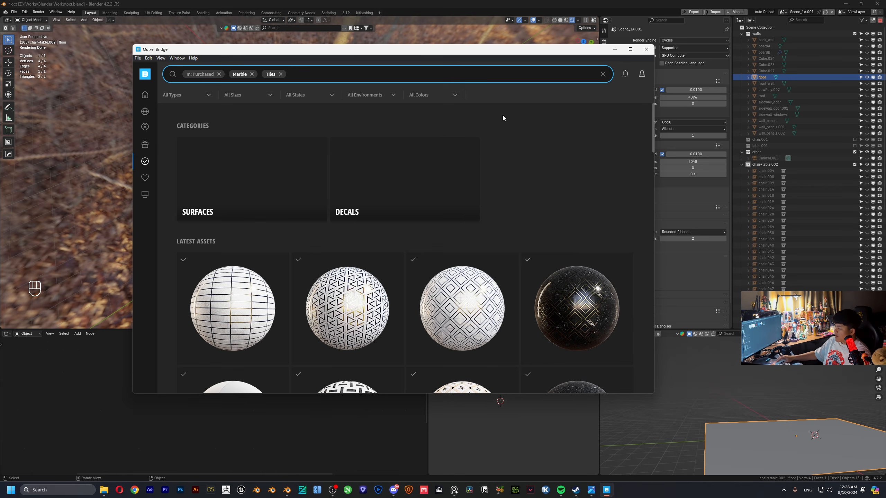
scroll(359, 216, "down", 3)
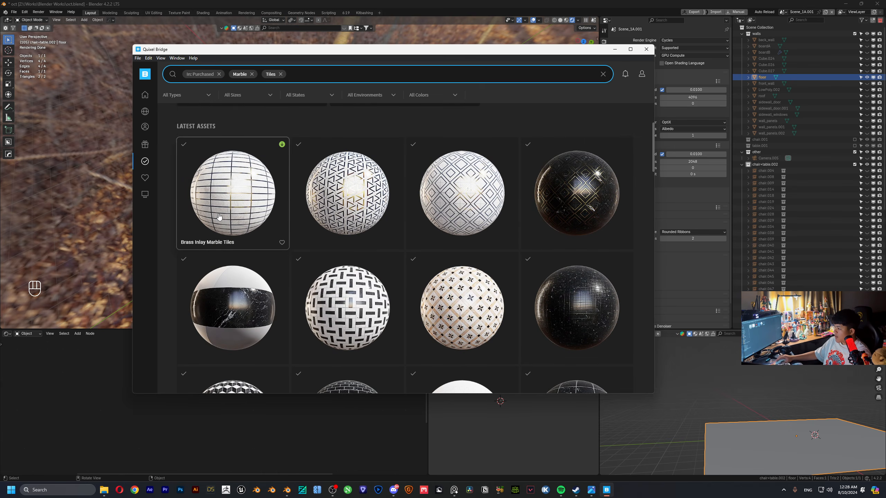
scroll(357, 227, "down", 10)
scroll(355, 262, "down", 5)
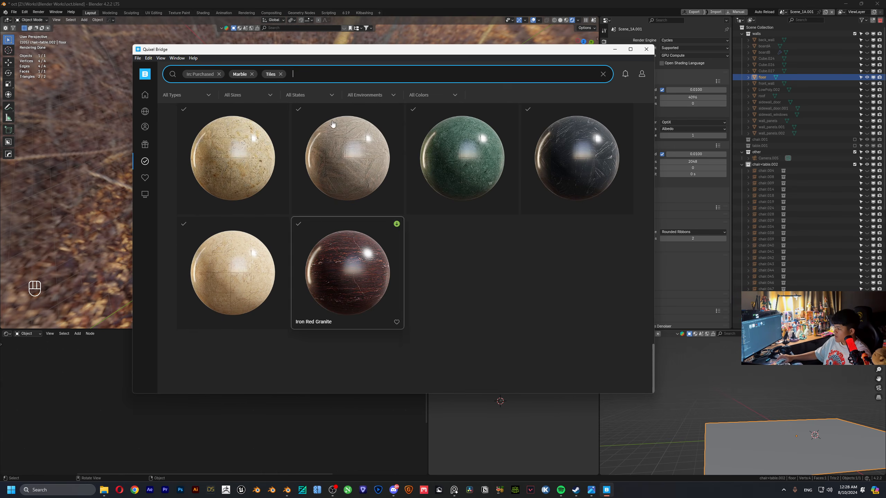
left_click(646, 49)
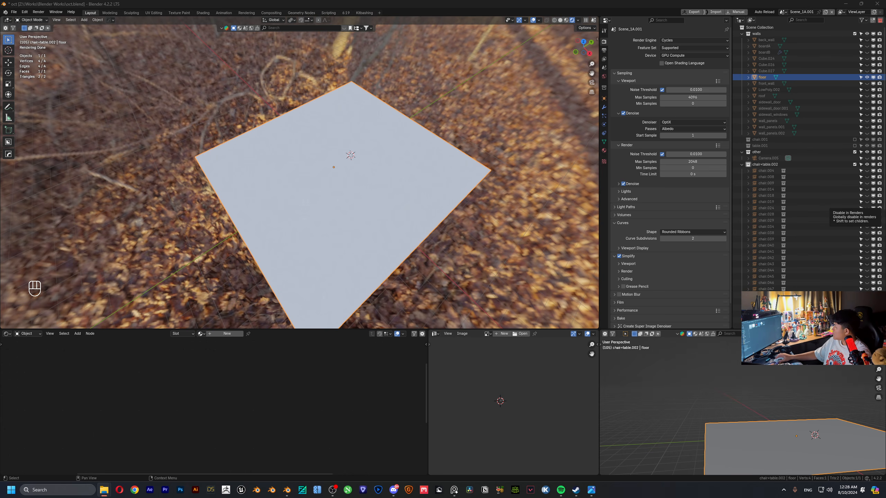
- Create a new material on the floor and name it tut_floor
double_click(222, 337)
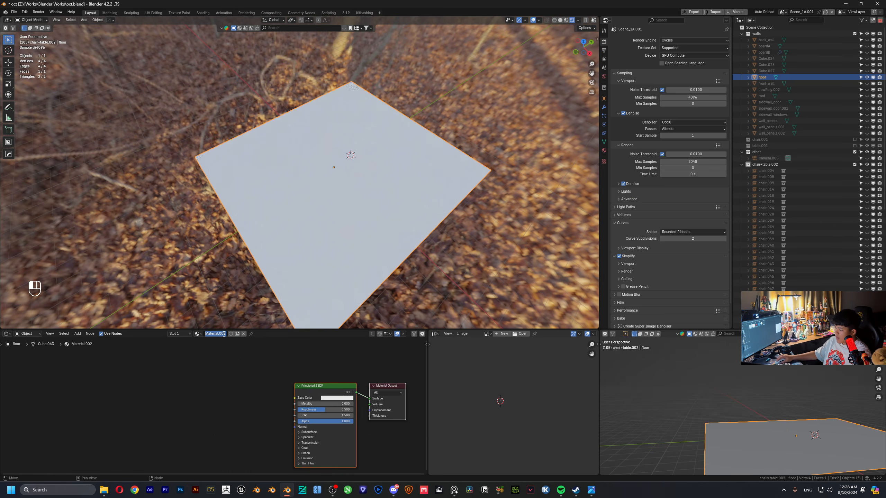
type("tut_floor")
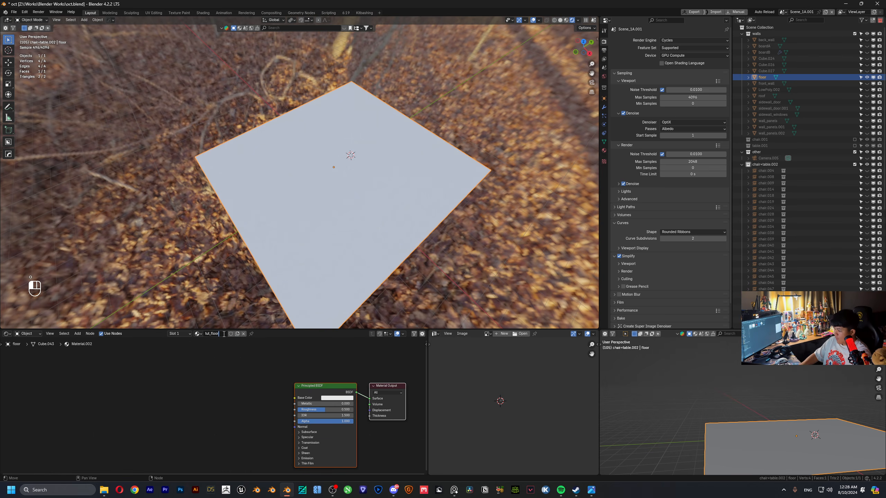
key("Return")
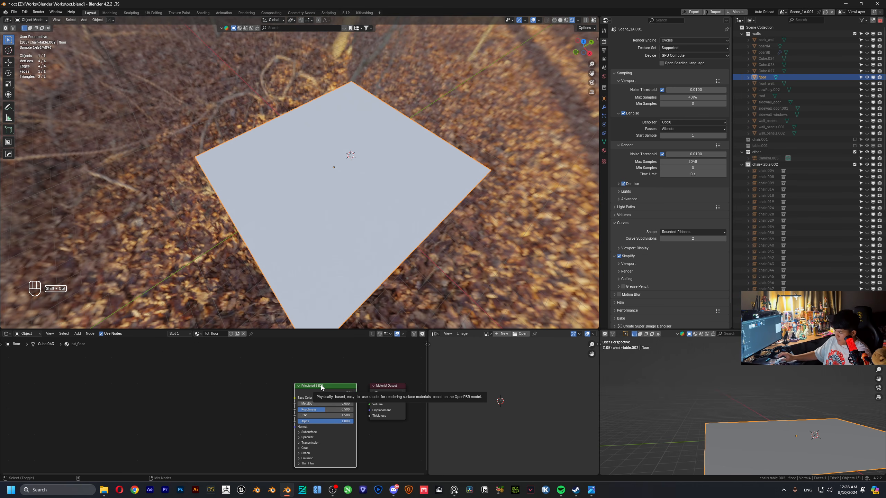
- Run Principled Texture Setup on the Principled BSDF with the Tavera Marble Tiles albedo, AO, normal and roughness maps
key("ctrl+shift")
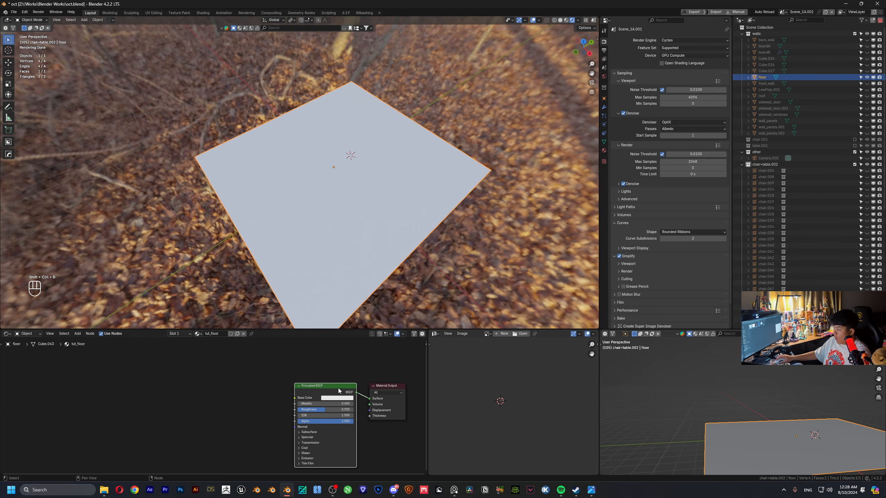
key("ctrl+shift+t")
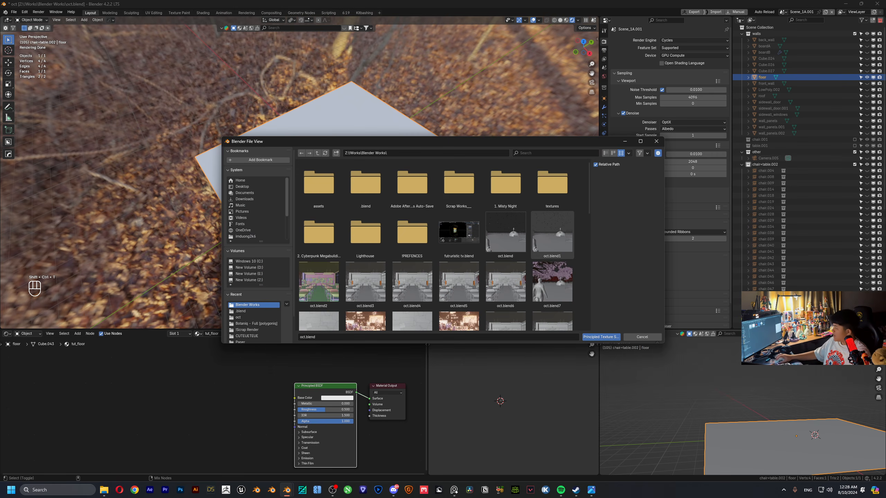
left_click_drag(396, 224, 394, 222)
left_click(338, 201)
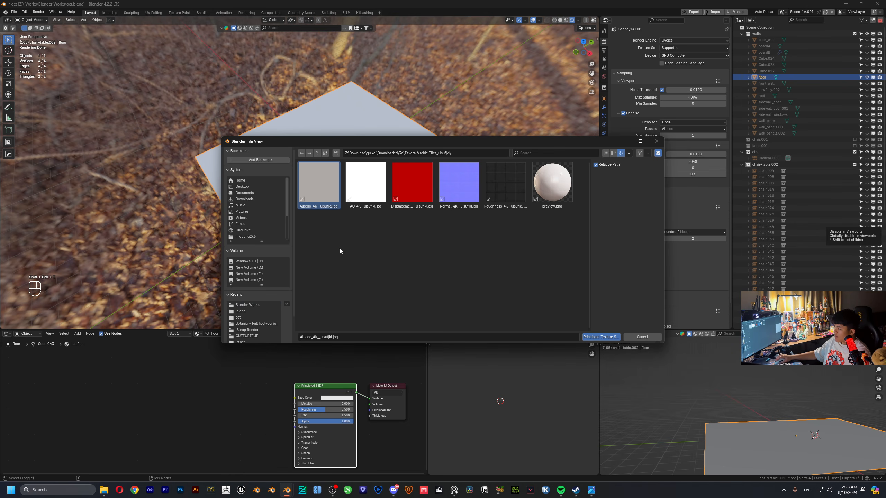
left_click(375, 195, "ctrl")
left_click(455, 185, "ctrl")
left_click(496, 194, "ctrl")
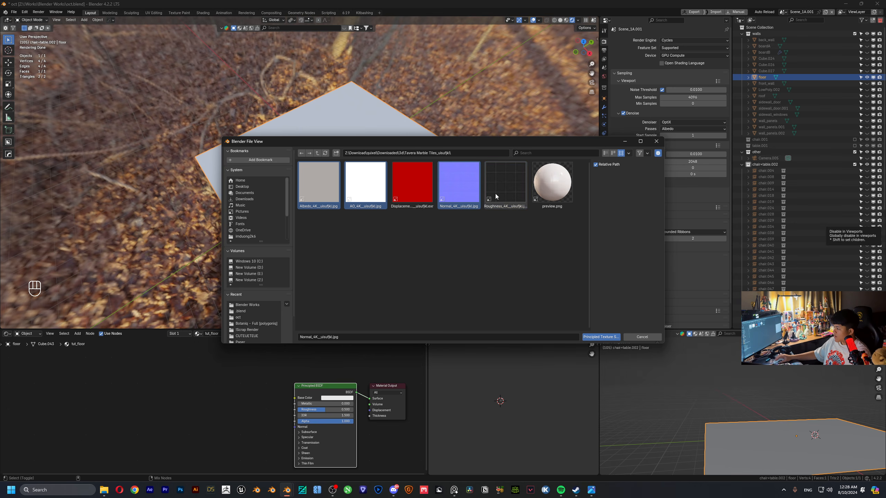
left_click(601, 337)
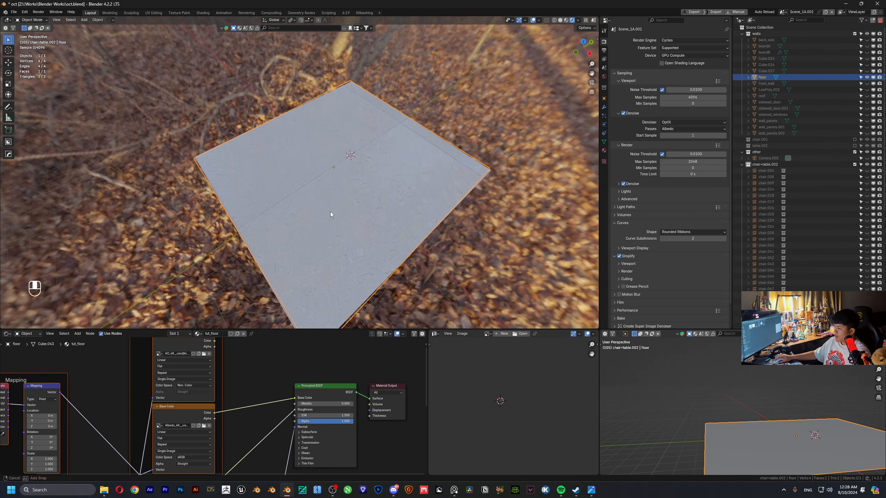
- Enter Edit Mode on the floor, select its whole mesh, and unwrap it with Cube Projection
key("Tab")
key("a")
key("a")
key("a")
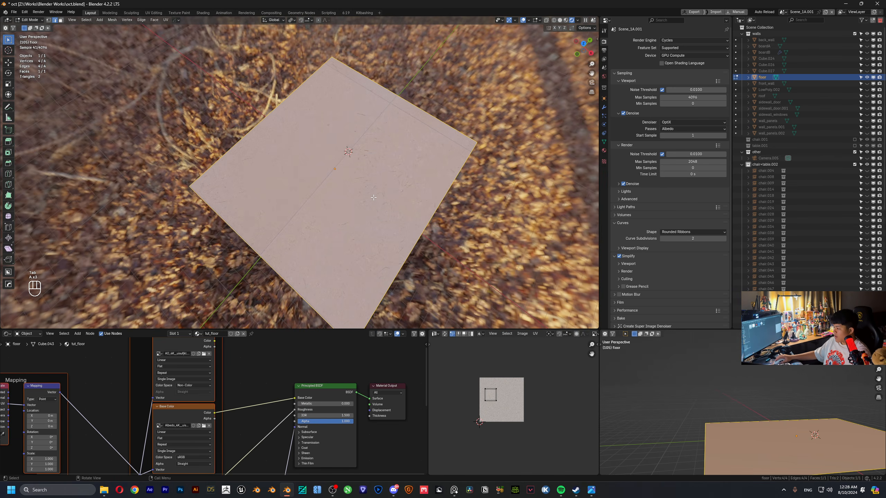
key("u")
key("a")
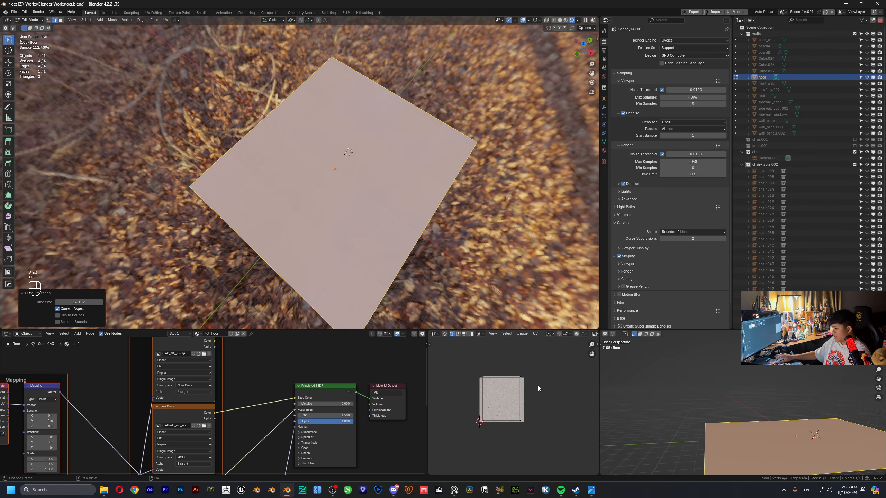
- Scale the floor's UVs up far beyond the texture image so the marble tiles repeat smaller, and inspect the surface
key("s")
left_click(529, 387)
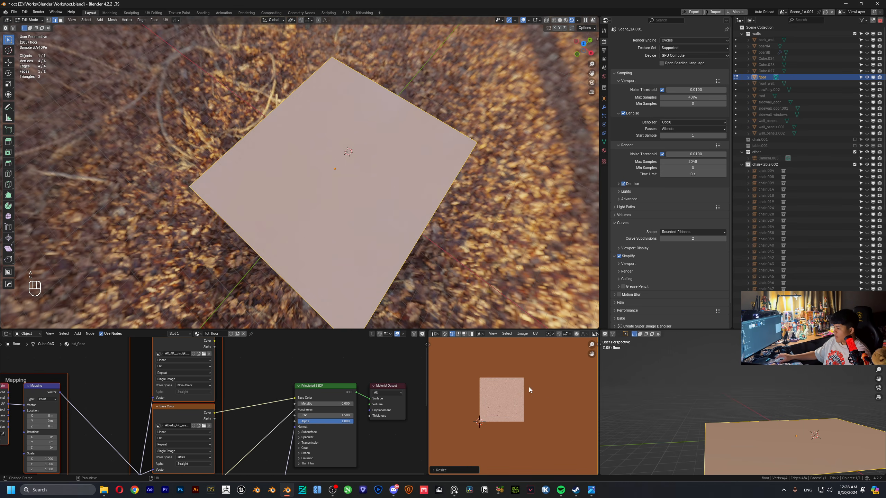
scroll(367, 249, "up", 2)
middle_click_drag(368, 249, 385, 223)
scroll(385, 225, "up", 1)
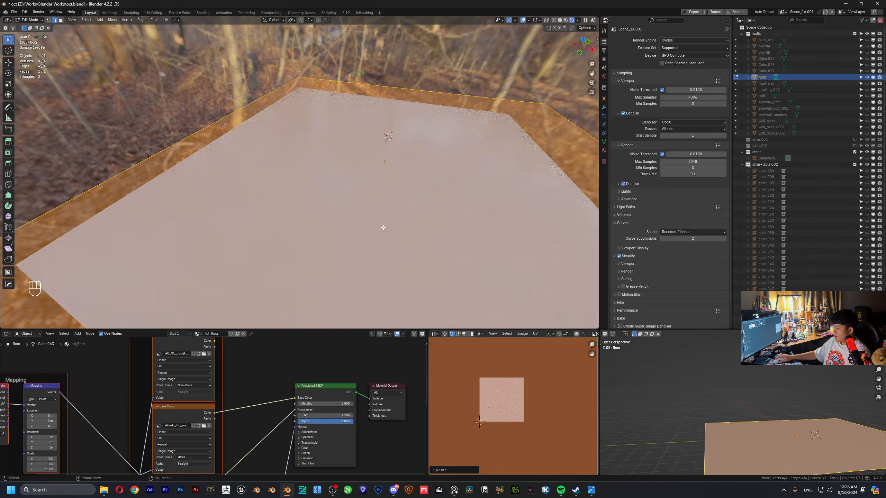
- Scale the floor's UVs down to roughly half their size for larger marble tiles, and return to Object Mode
scroll(425, 234, "up", 2)
middle_click_drag(467, 265, 417, 222)
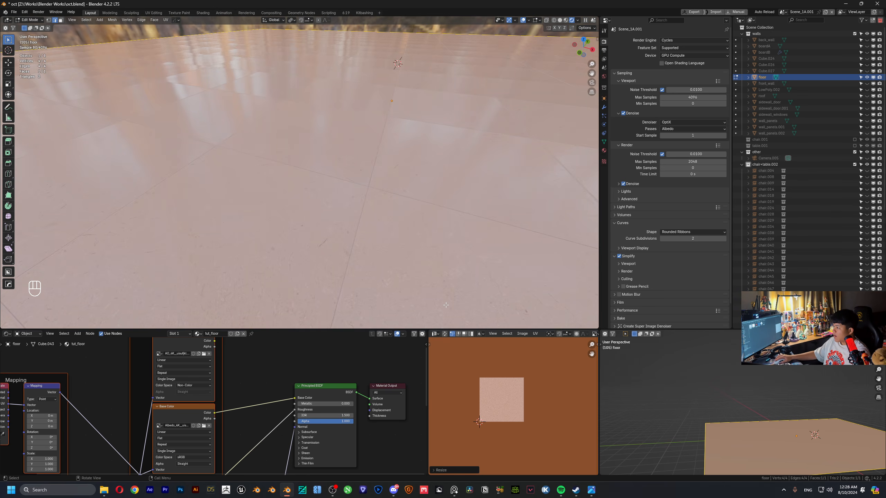
key("s")
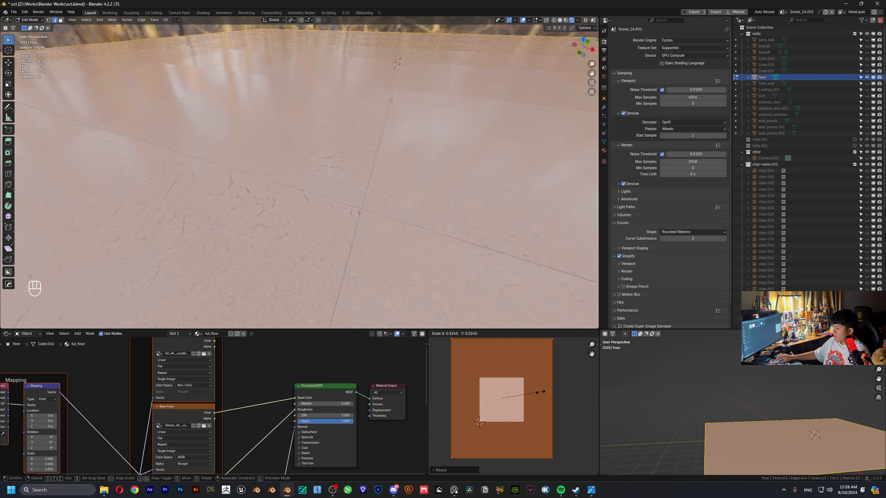
left_click(541, 392)
key("Tab")
scroll(367, 186, "down", 3)
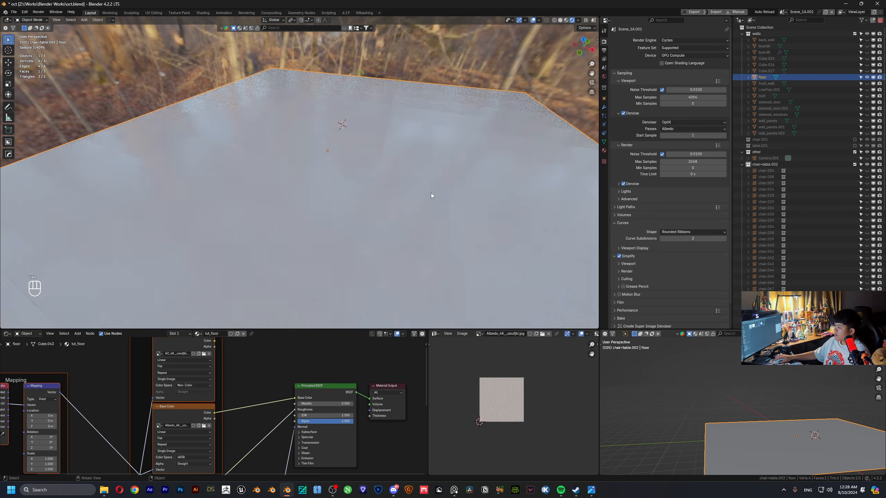
- Look at the floor through the camera and scale its UVs up slightly so the tiles repeat a little smaller
scroll(431, 196, "down", 3)
left_click(591, 82)
scroll(312, 250, "up", 5)
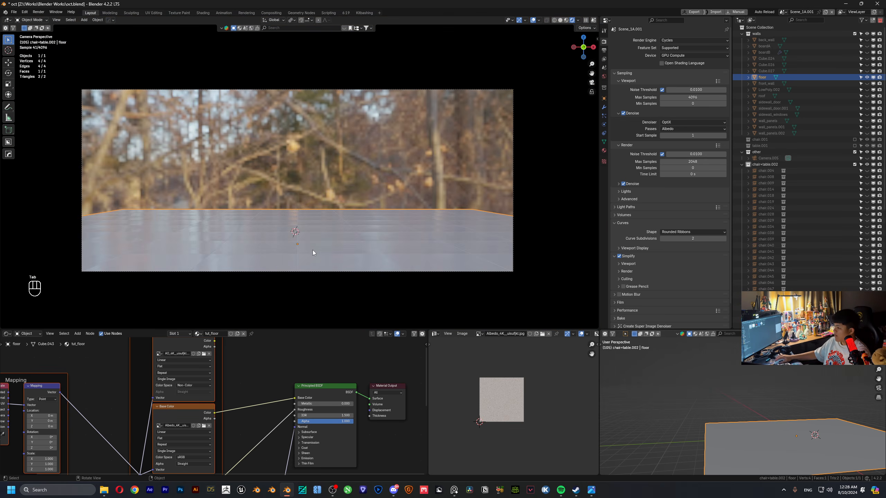
key("Tab")
key("s")
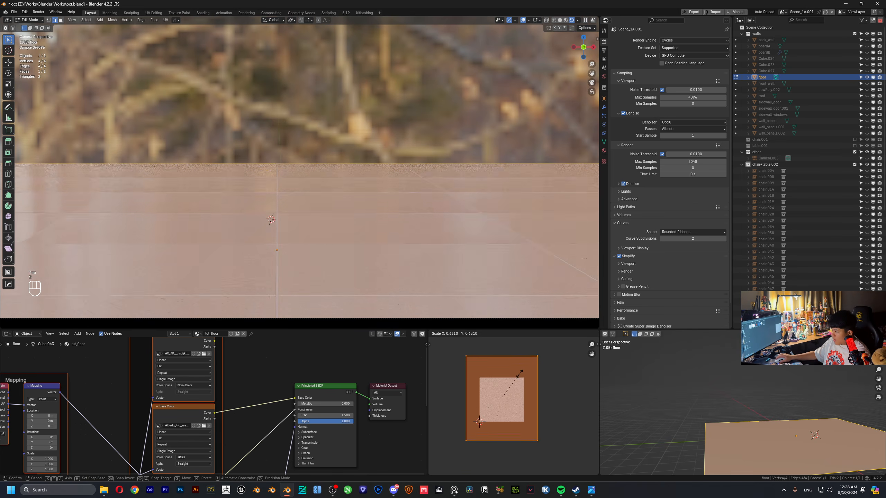
left_click(550, 374)
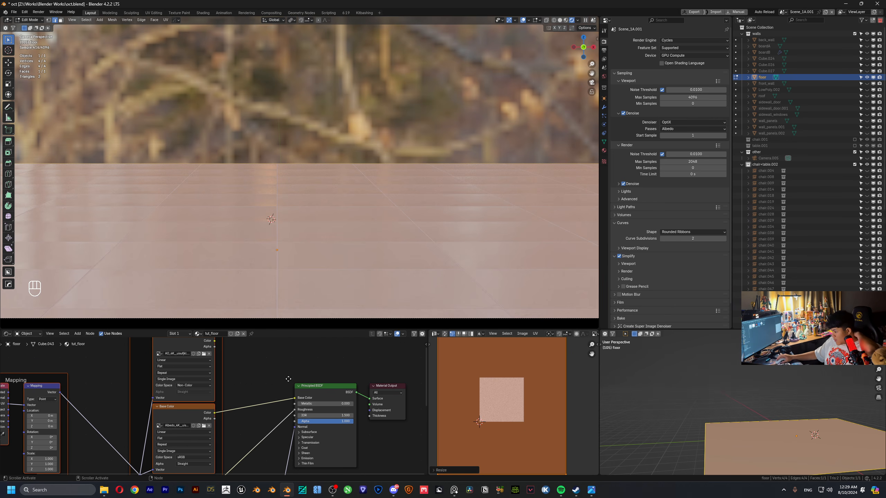
- Mix the floor's Ambient Occlusion and Base Color textures with a Mix node set to Multiply at factor 1.000
middle_click_drag(271, 371, 342, 379)
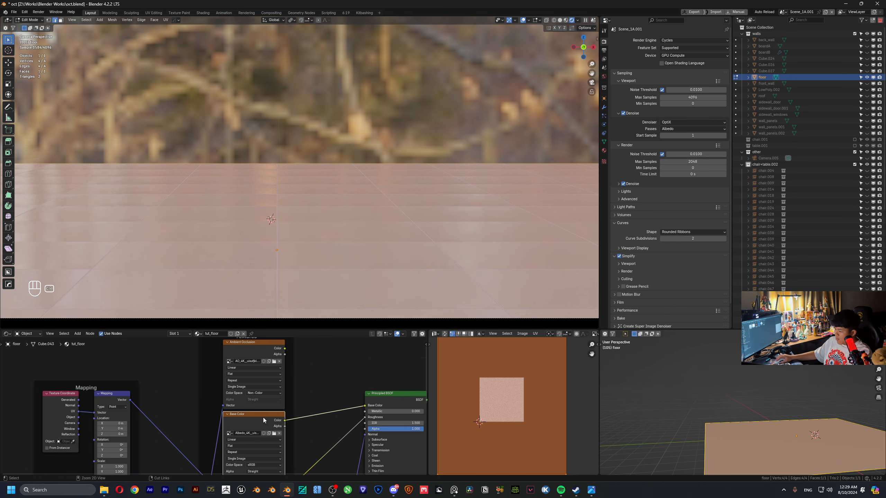
right_click_drag(263, 418, 275, 350, "alt")
left_click(254, 418)
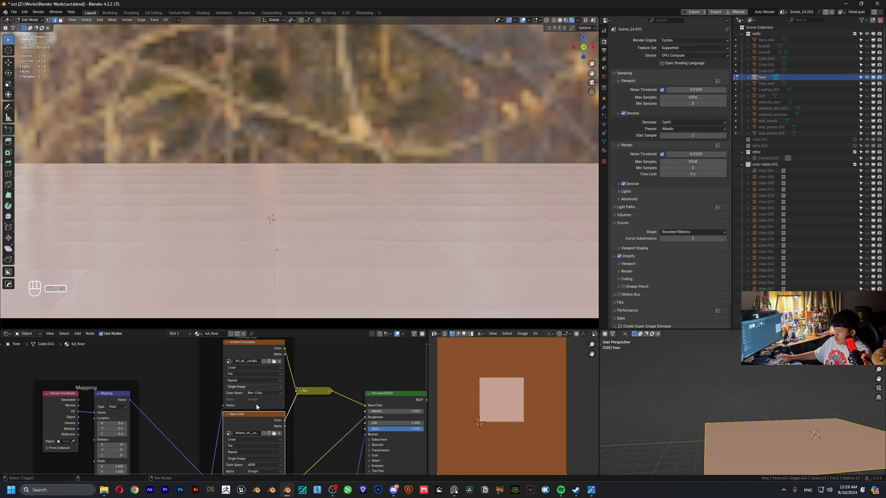
left_click(300, 391)
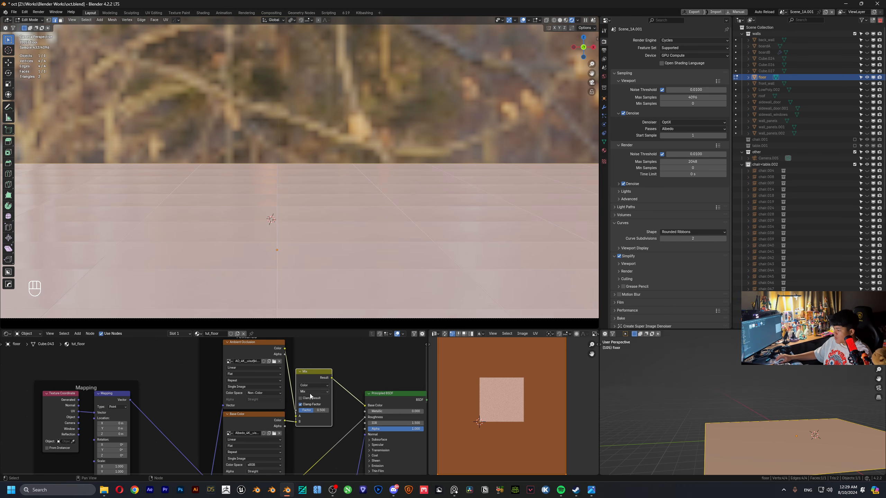
left_click(310, 391)
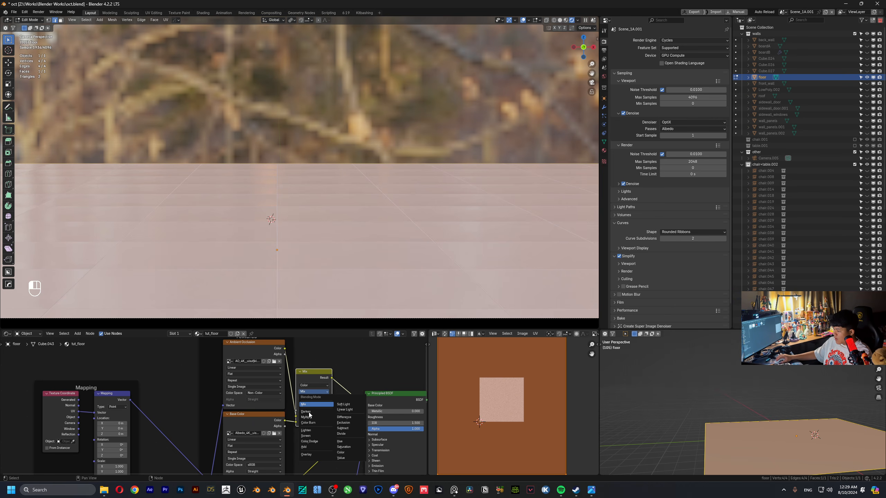
left_click(308, 417)
left_click_drag(311, 411, 331, 411)
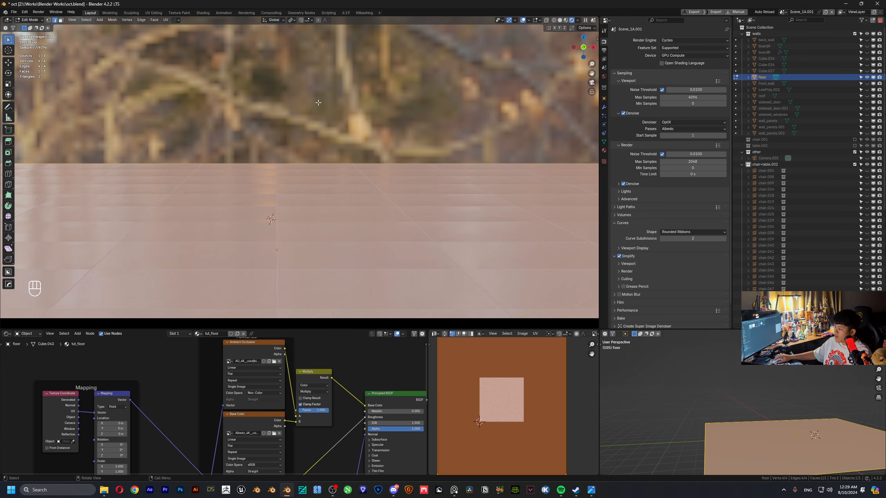
- Leave Edit Mode, unhide all objects, and check the tiled floor within the whole classroom through the camera
key("Tab")
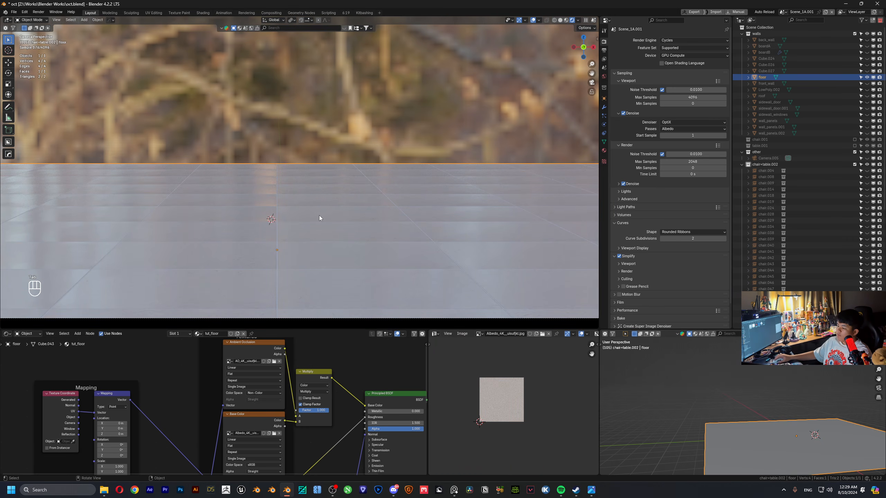
key("alt+h")
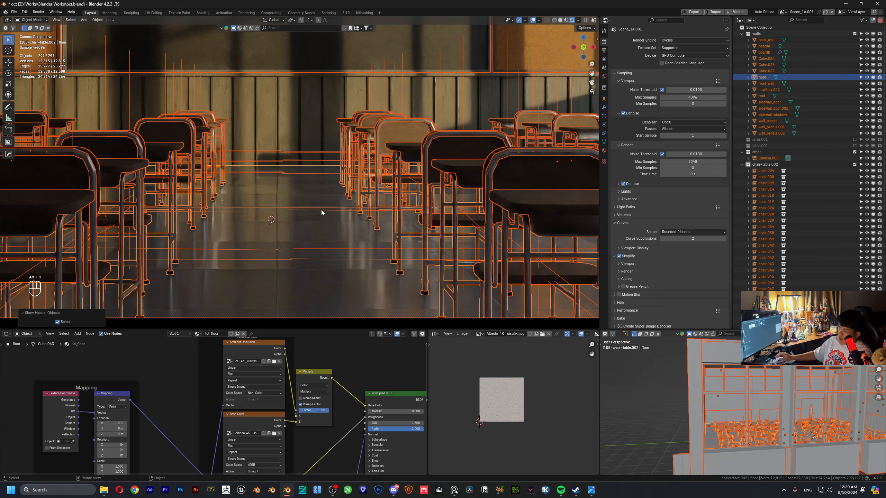
left_click(271, 126)
scroll(291, 209, "down", 4)
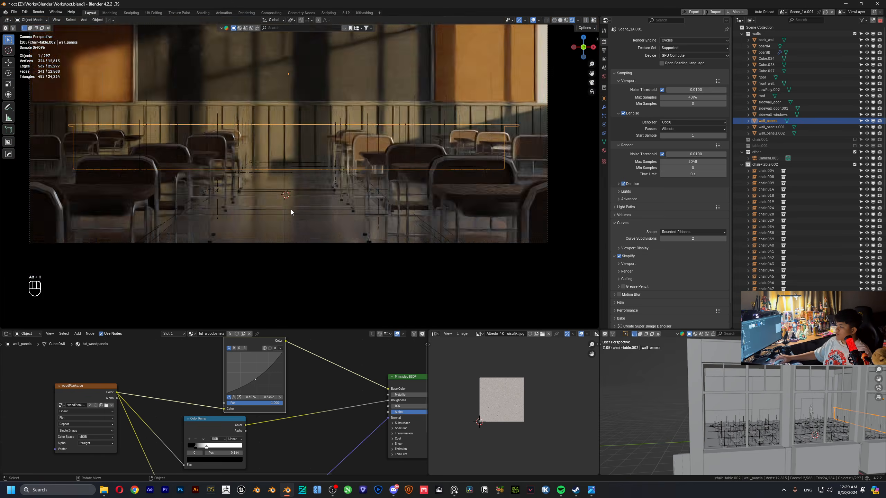
middle_click_drag(296, 124, 293, 173, "shift")
scroll(297, 98, "up", 3)
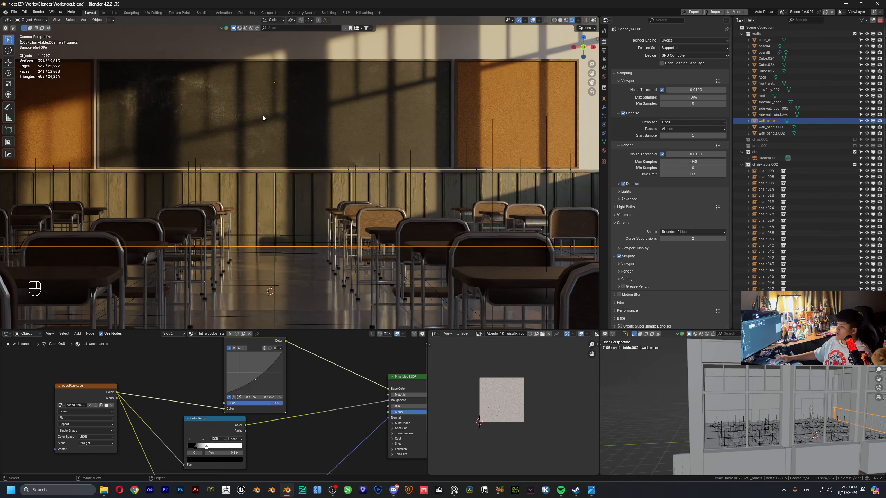
scroll(289, 121, "down", 3)
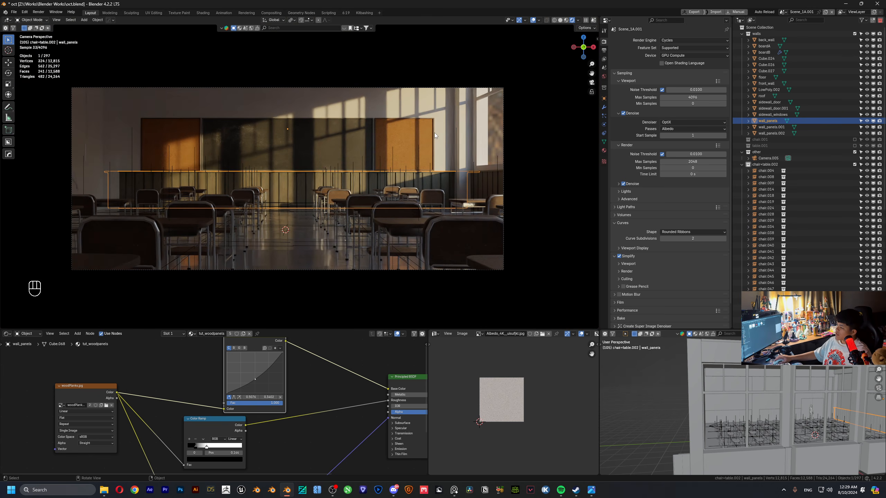
- Isolate the central blackboard by hiding all other objects, frame it, and enlarge the 3D viewport
left_click(167, 136)
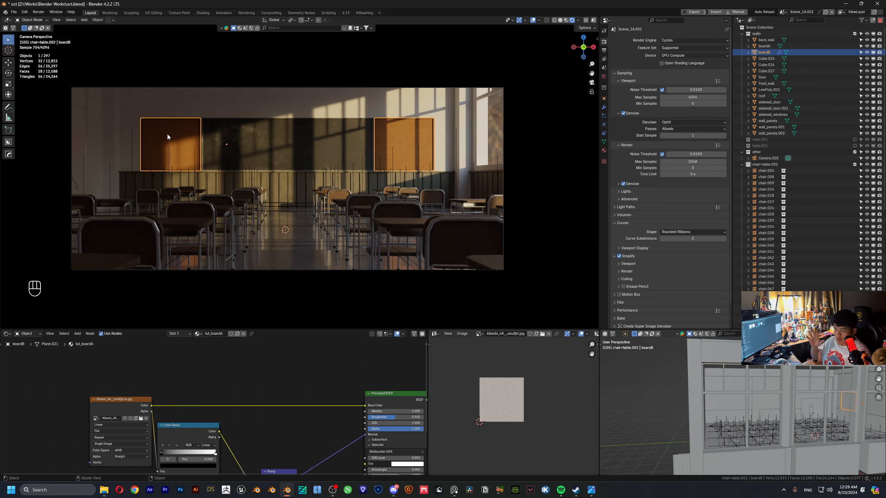
left_click(286, 137)
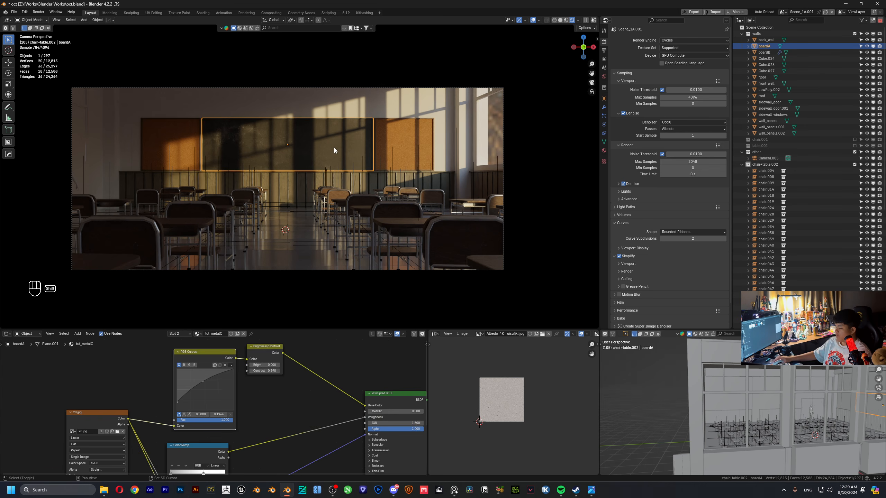
key("shift+h")
key("KP_Decimal")
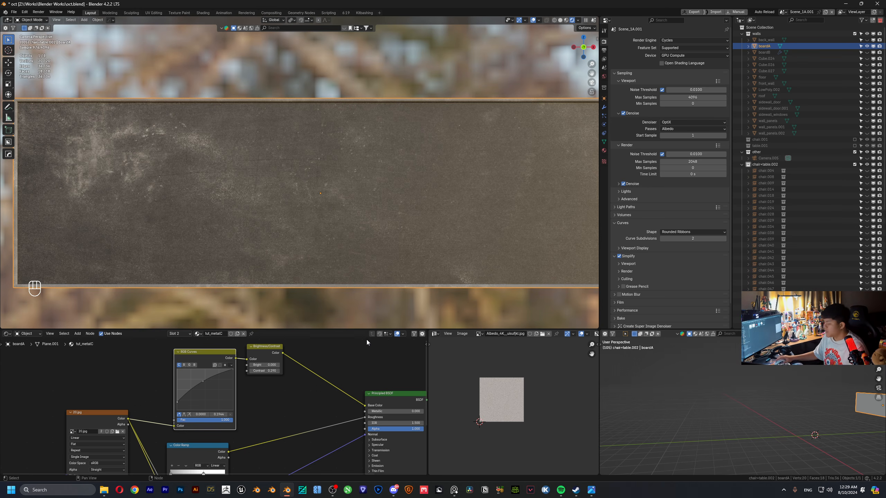
left_click_drag(367, 329, 367, 355)
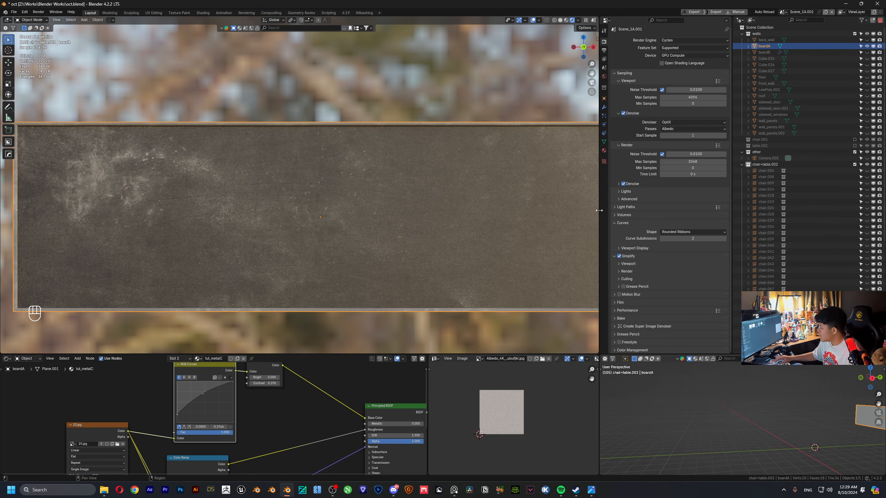
mouse_move(599, 210)
left_mouse_down()
mouse_move(617, 211)
mouse_move(602, 211)
left_mouse_up()
scroll(335, 212, "down", 5)
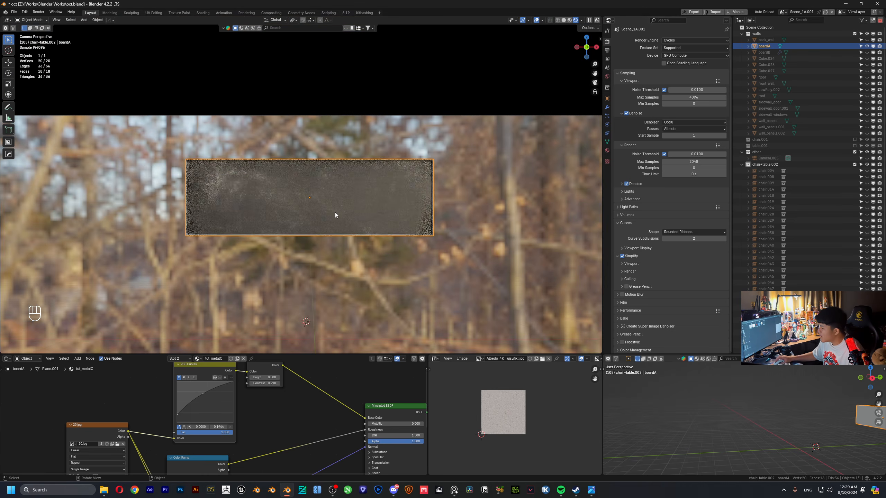
scroll(335, 212, "up", 6)
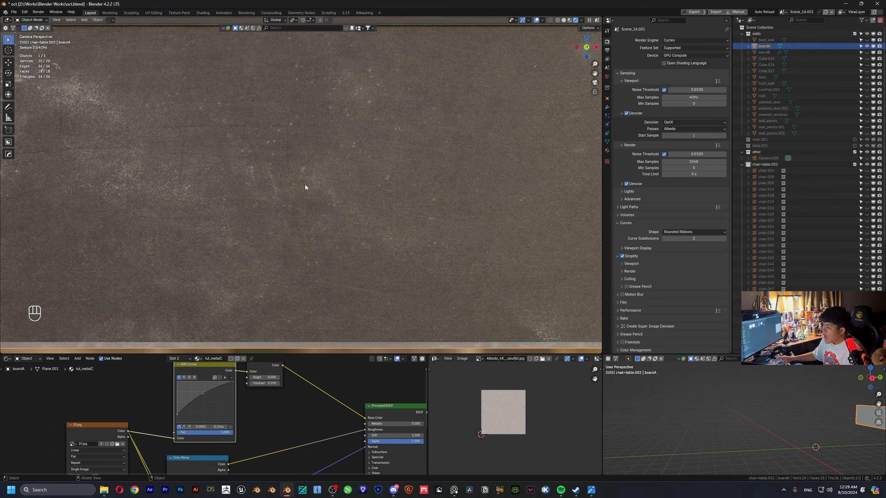
- Examine the blackboard's photos and chalk drawings up close in the reference image 1.png, and close the image
left_click_drag(1, 436, 391, 33)
scroll(339, 234, "up", 5)
left_click_drag(227, 59, 395, 165)
scroll(394, 164, "up", 2)
left_click_drag(523, 154, 140, 174)
scroll(157, 174, "down", 4)
left_click_drag(139, 204, 495, 205)
scroll(378, 195, "up", 5)
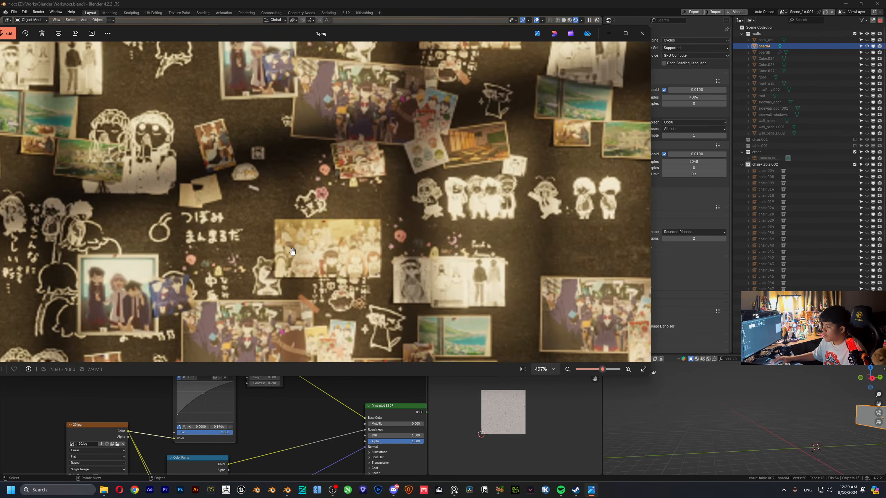
left_click_drag(378, 186, 279, 206)
scroll(279, 207, "down", 5)
scroll(278, 207, "down", 4)
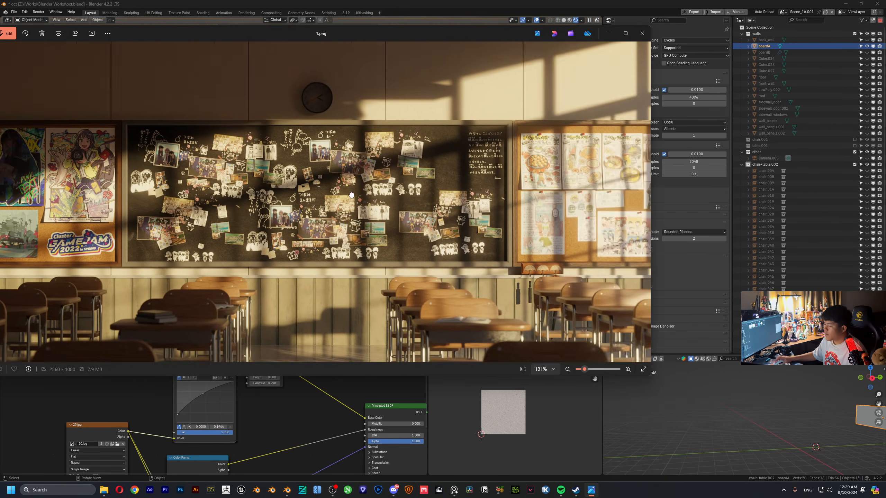
left_click(641, 33)
- Switch to the scene Scene_1A and frame one of the photos pinned to its finished blackboard
left_click(783, 13)
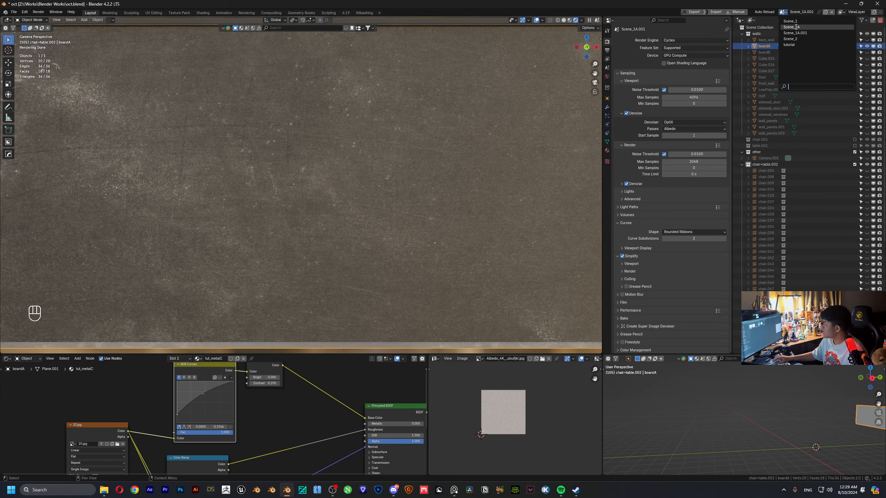
left_click(798, 29)
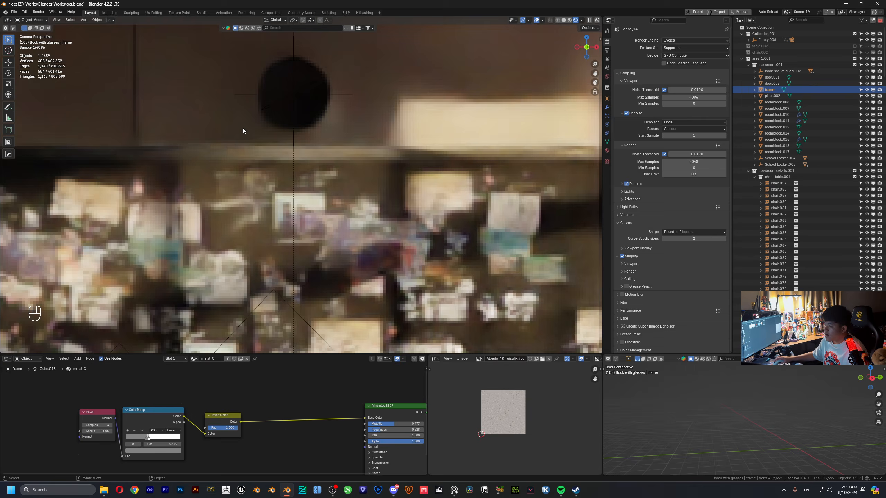
scroll(348, 183, "up", 1)
middle_click_drag(348, 182, 344, 37, "shift")
scroll(369, 234, "up", 1)
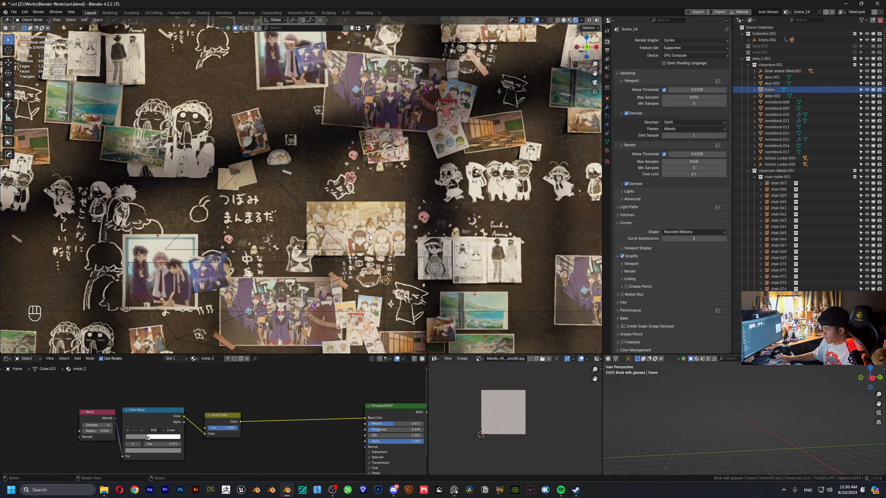
middle_click_drag(371, 240, 376, 239)
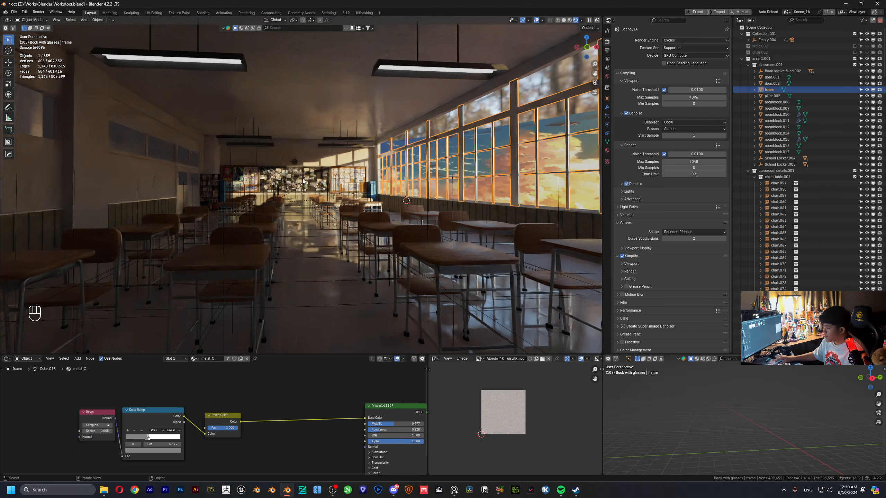
left_click(302, 180)
key("KP_Decimal")
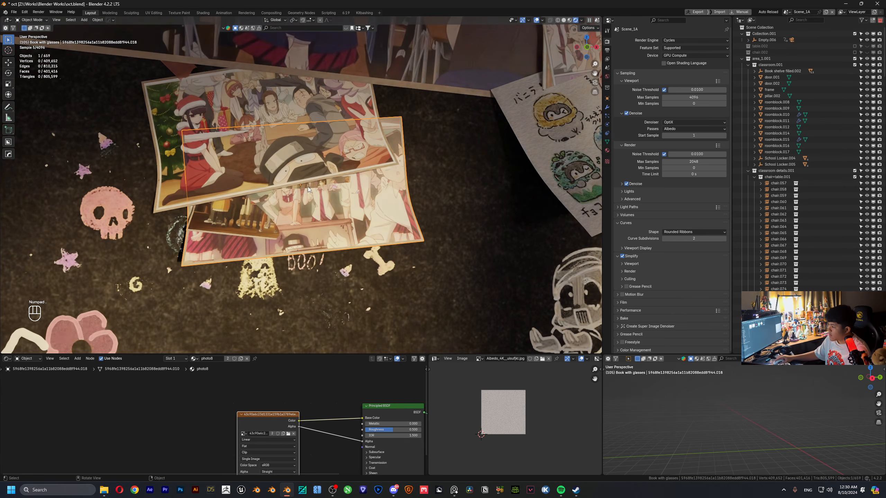
- Examine the chalk drawings, stickers and pinned photos across the finished blackboard
scroll(287, 242, "down", 7)
middle_click_drag(299, 252, 360, 185, "shift")
scroll(300, 172, "up", 8)
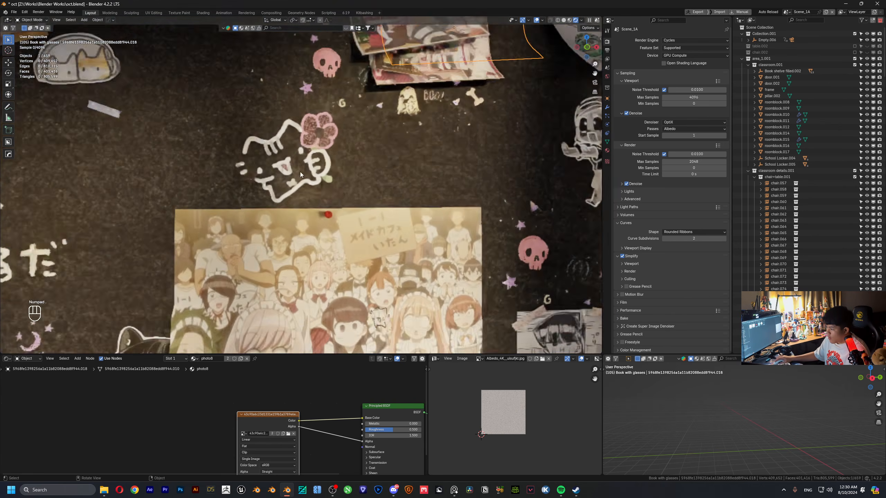
mouse_move(300, 172)
middle_mouse_down("shift")
mouse_move(300, 180)
mouse_move(314, 86)
middle_mouse_up("shift")
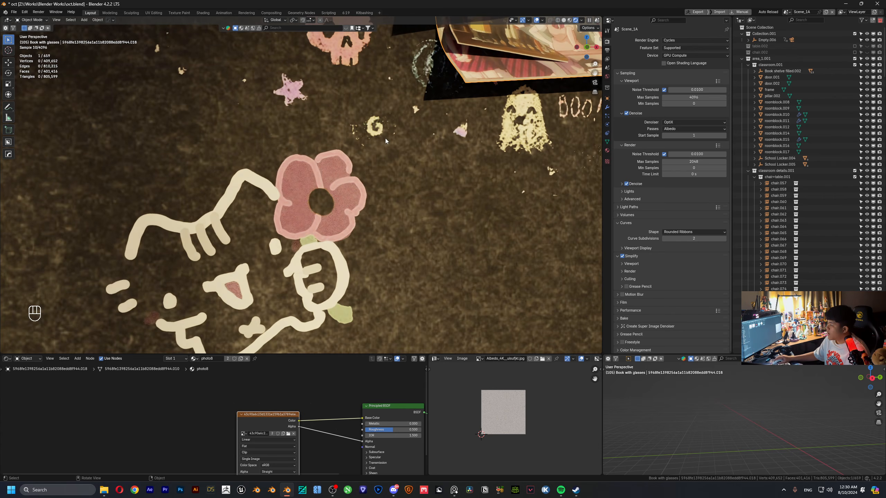
scroll(386, 141, "down", 5)
middle_click_drag(291, 321, 332, 227, "shift")
scroll(332, 227, "down", 3)
mouse_move(226, 242)
middle_mouse_down("shift")
mouse_move(260, 178)
mouse_move(209, 86)
middle_mouse_up("shift")
middle_click_drag(279, 223, 200, 143, "shift")
middle_click_drag(200, 230, 381, 217, "shift")
middle_click_drag(203, 206, 471, 231, "shift")
middle_click_drag(344, 189, 436, 196, "shift")
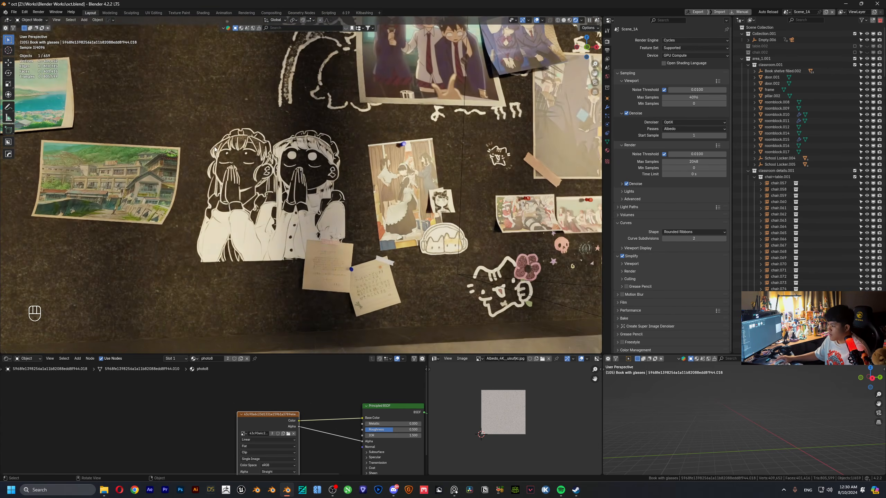
- Switch back to the scene Scene_1A.001 containing the isolated blackboard
left_click(846, 3)
left_click(286, 490)
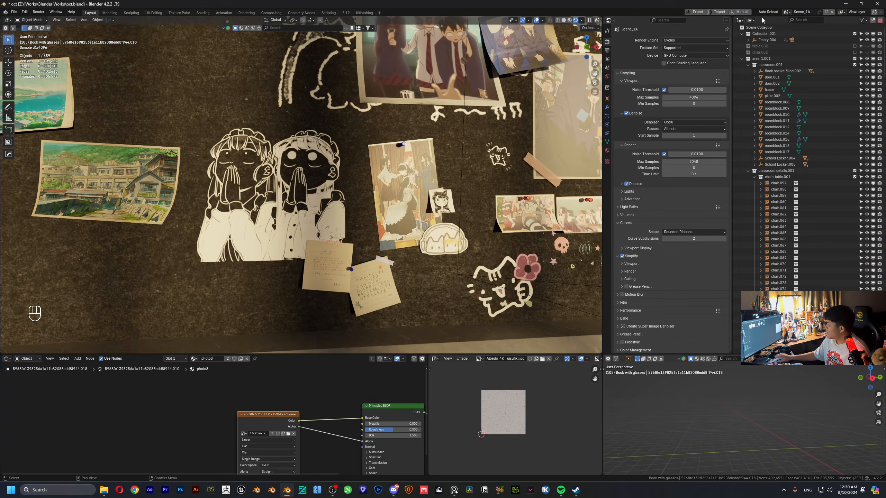
left_click(786, 12)
left_click(802, 33)
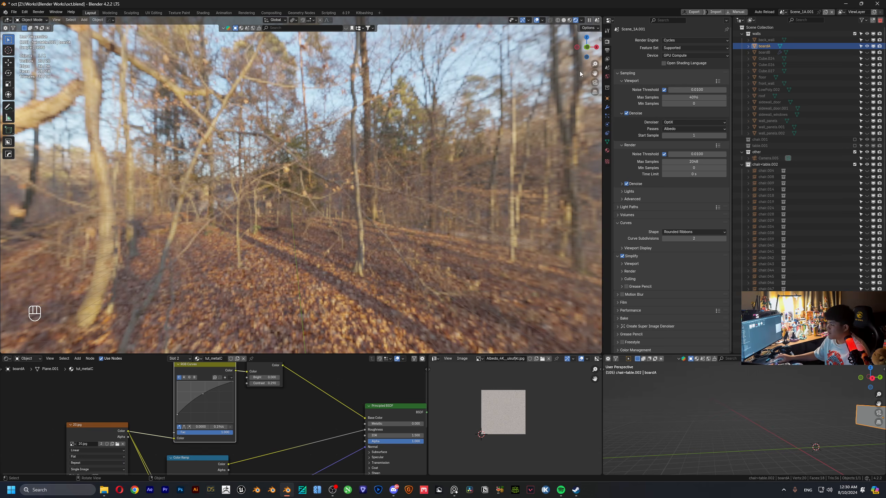
middle_click_drag(337, 183, 282, 220)
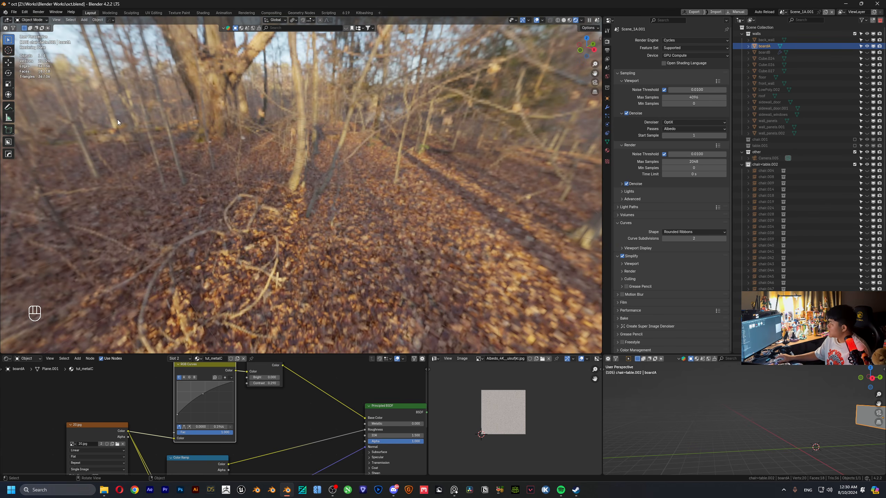
- Raise the roughness of the blackboard's tut_chalkboard material to 0.997
key("KP_Decimal")
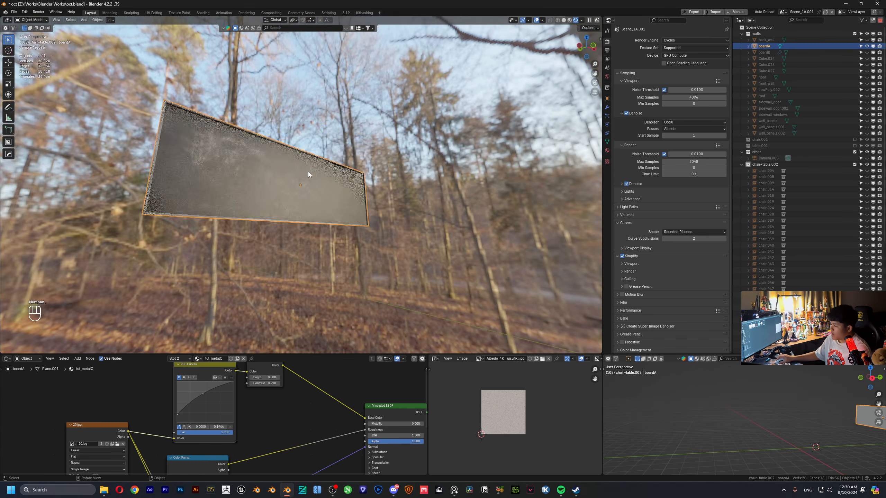
middle_click_drag(308, 172, 288, 220)
middle_click_drag(339, 176, 336, 179)
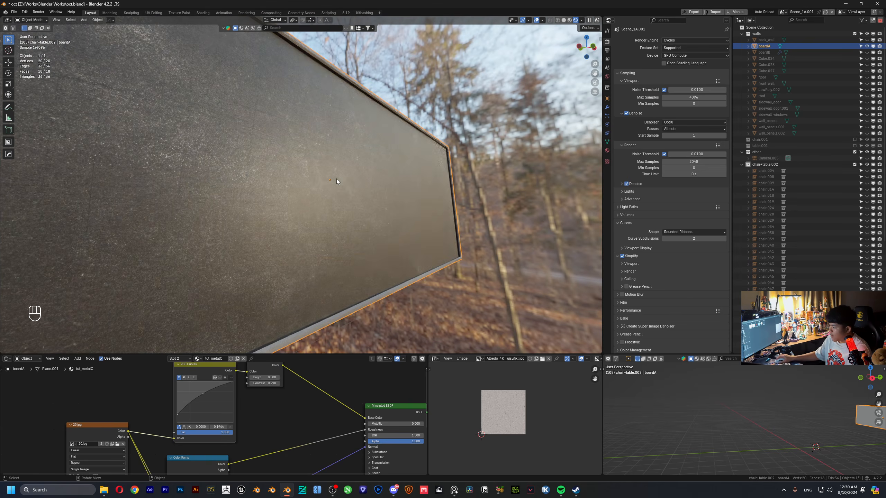
scroll(206, 464, "down", 5)
middle_click_drag(212, 463, 120, 436)
scroll(216, 424, "up", 5)
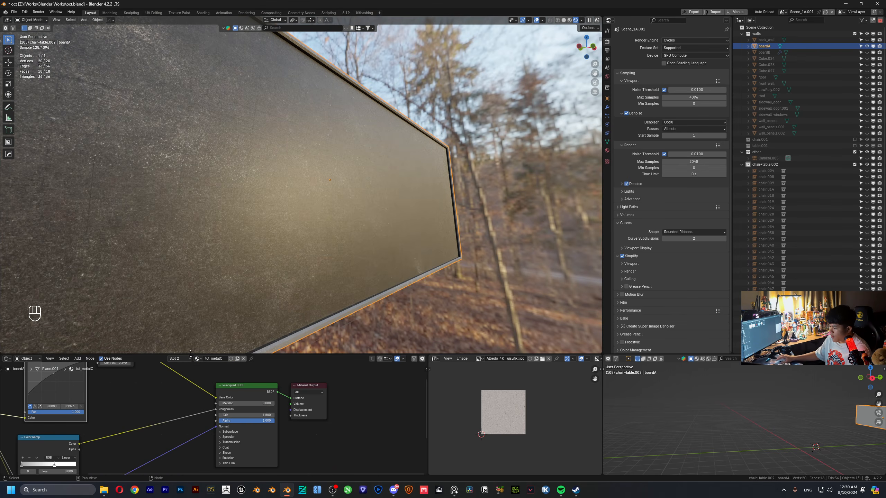
left_click(173, 373)
middle_click_drag(206, 416, 285, 414)
scroll(209, 416, "down", 4)
left_click_drag(224, 405, 82, 406)
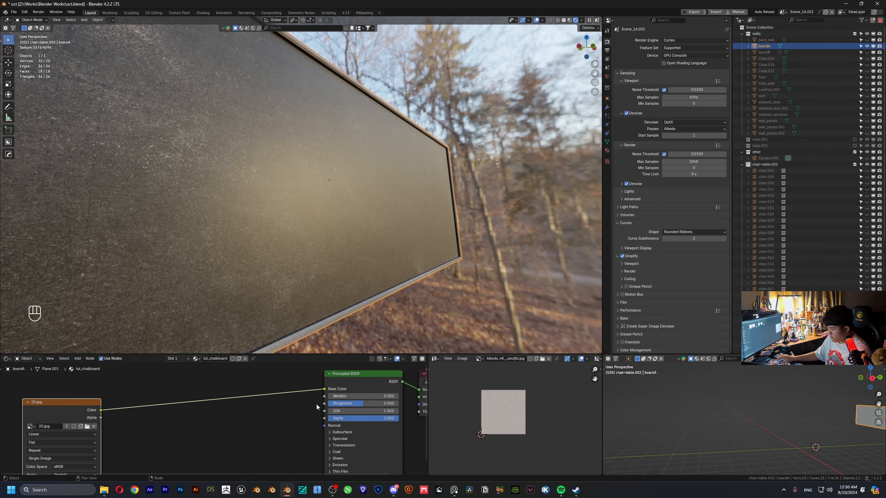
mouse_move(363, 404)
left_mouse_down()
mouse_move(340, 404)
mouse_move(396, 404)
left_mouse_up()
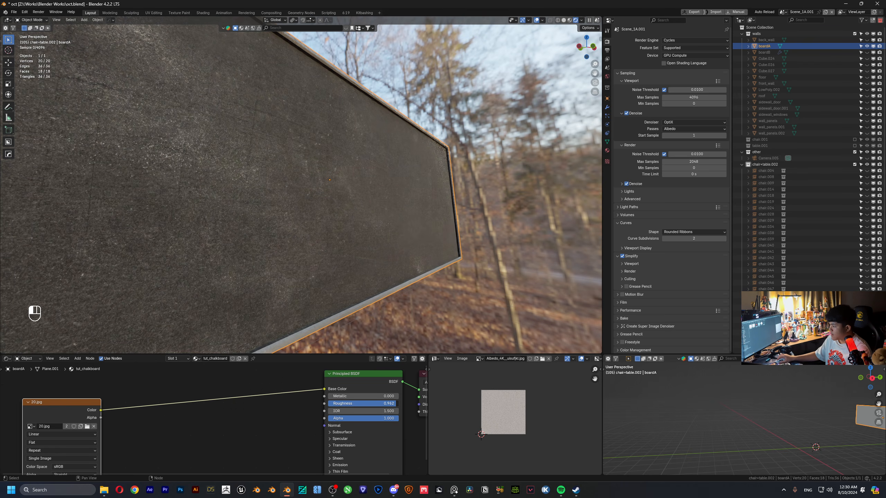
middle_click_drag(335, 154, 300, 196)
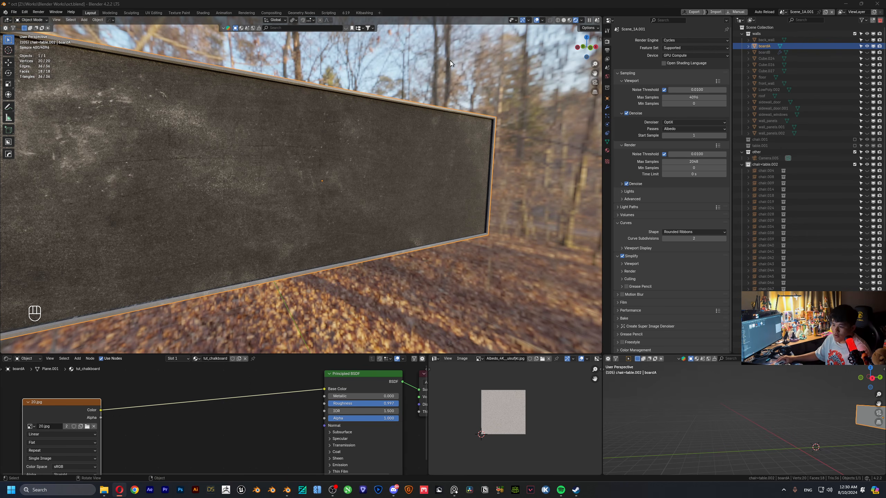
- Switch to a new Opera browser window and open pinterest.com
key("ctrl+n")
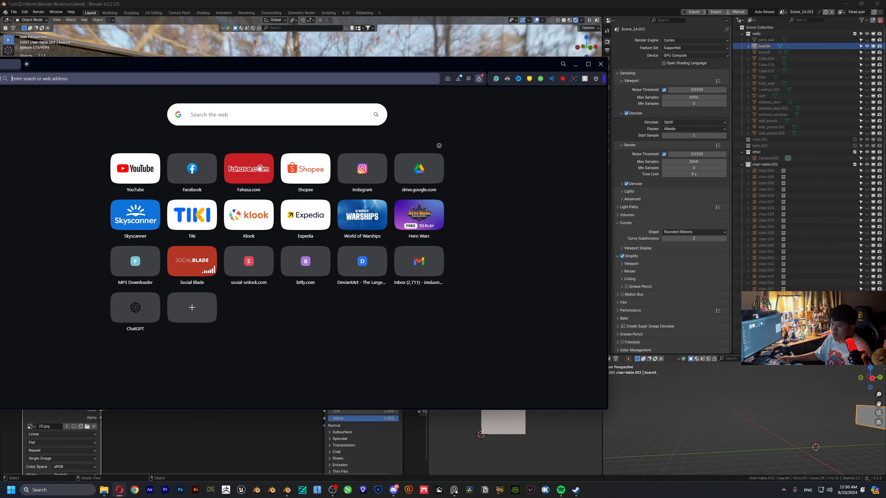
left_click_drag(172, 62, 347, 61)
type("pinterest.com")
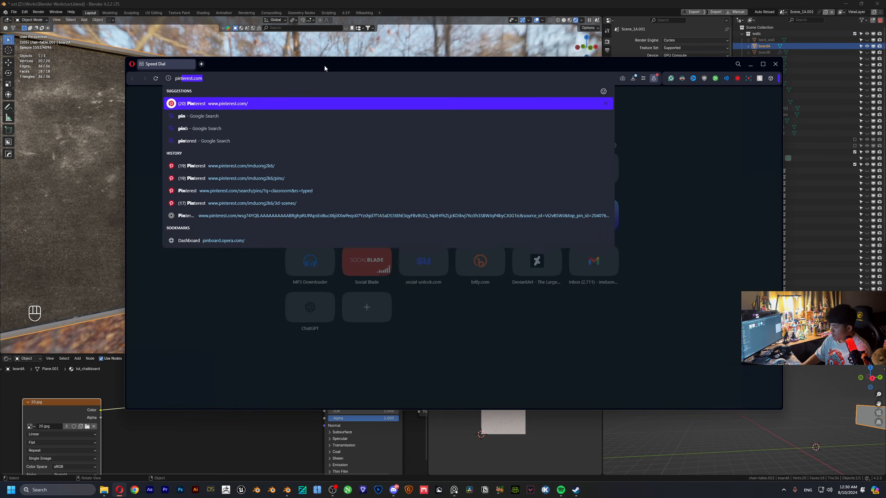
key("Return")
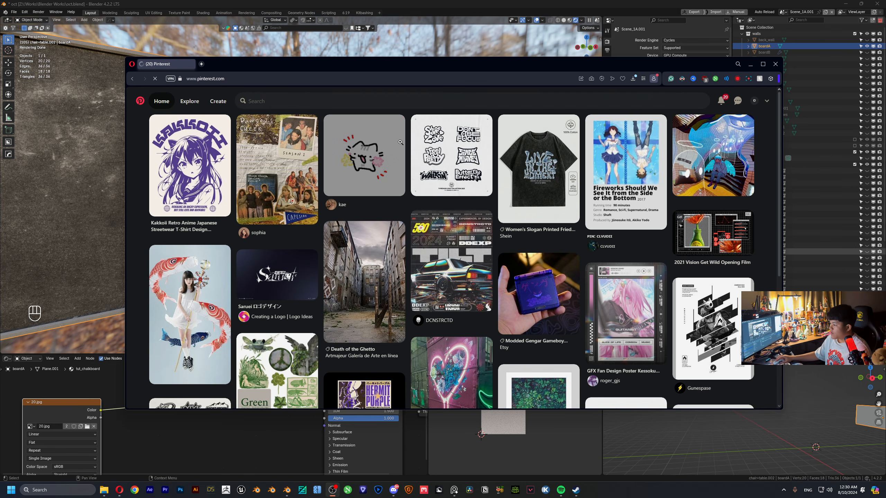
- Browse the Pinterest home feed and open the pin of the white cat doodle with pom-poms
scroll(343, 184, "down", 8)
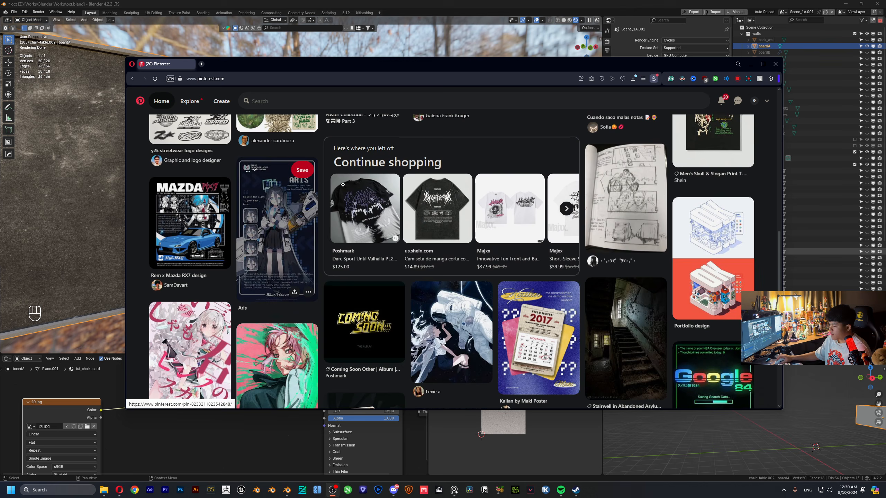
scroll(399, 337, "down", 5)
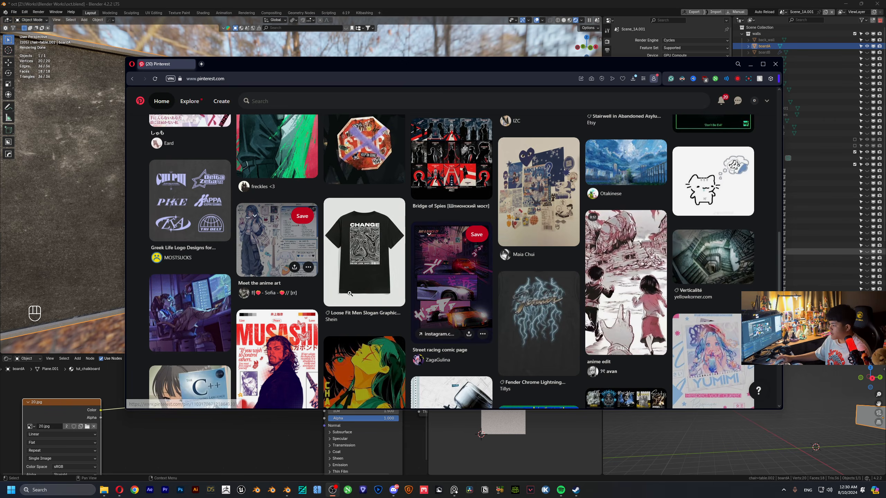
scroll(360, 261, "down", 5)
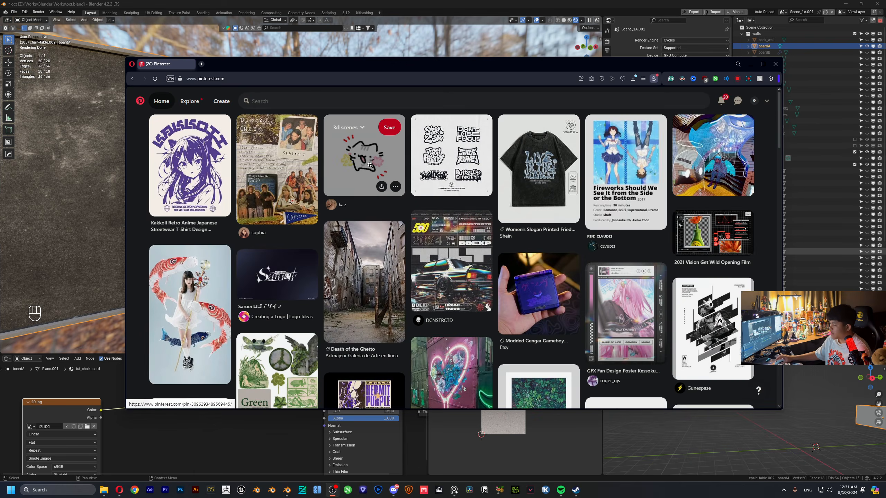
left_click(351, 159)
left_click_drag(311, 68, 251, 45)
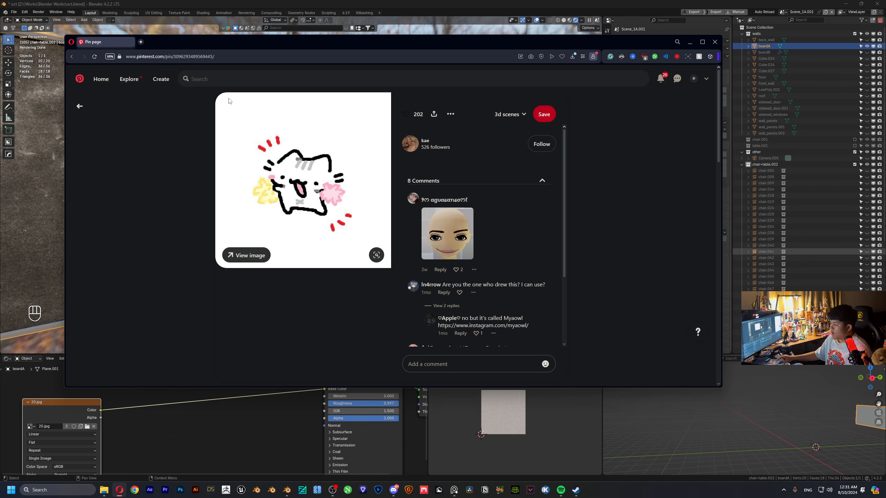
- Look through the related cat doodles and open the pin of the cat in a bee costume
scroll(307, 206, "down", 5)
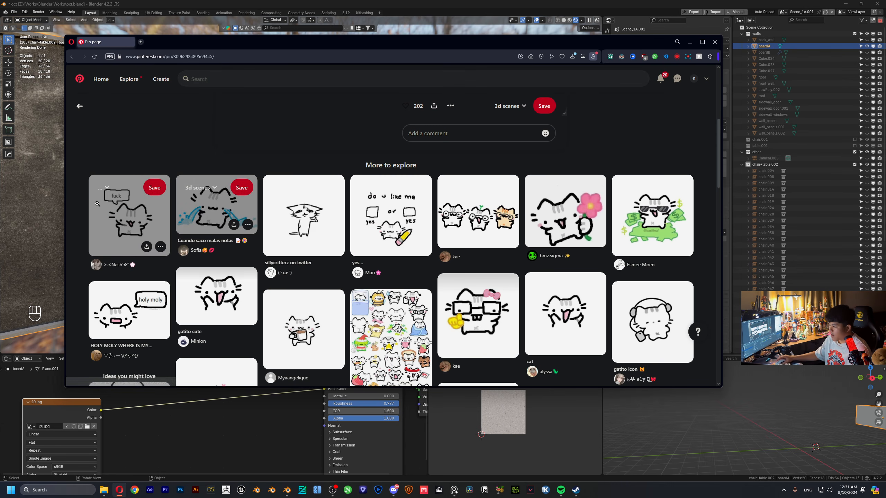
scroll(129, 217, "down", 3)
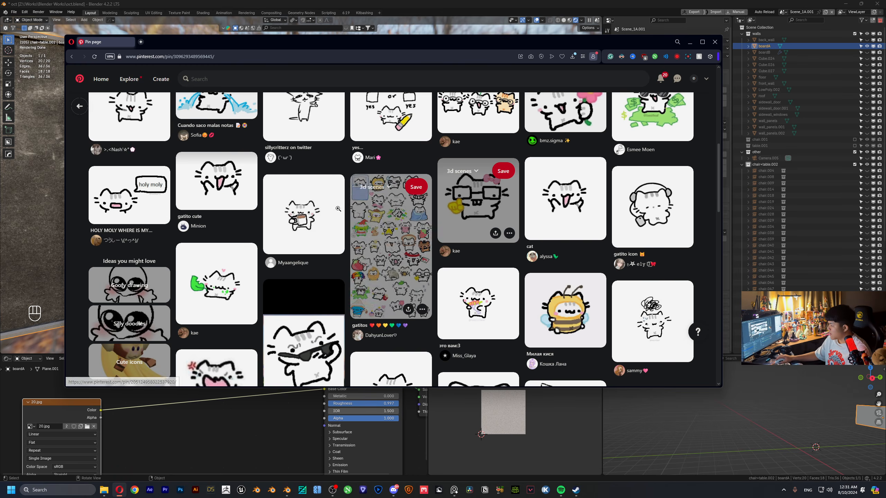
left_click(557, 320)
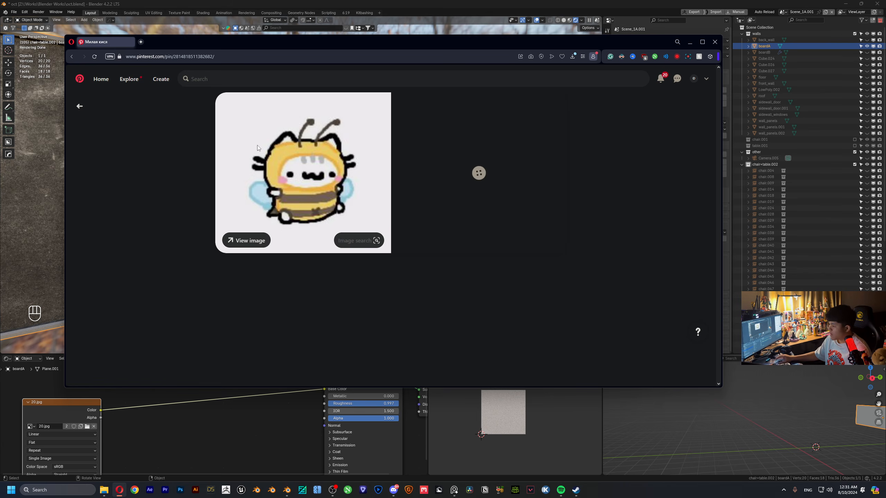
right_click(257, 146)
left_click(102, 161)
scroll(102, 161, "down", 6)
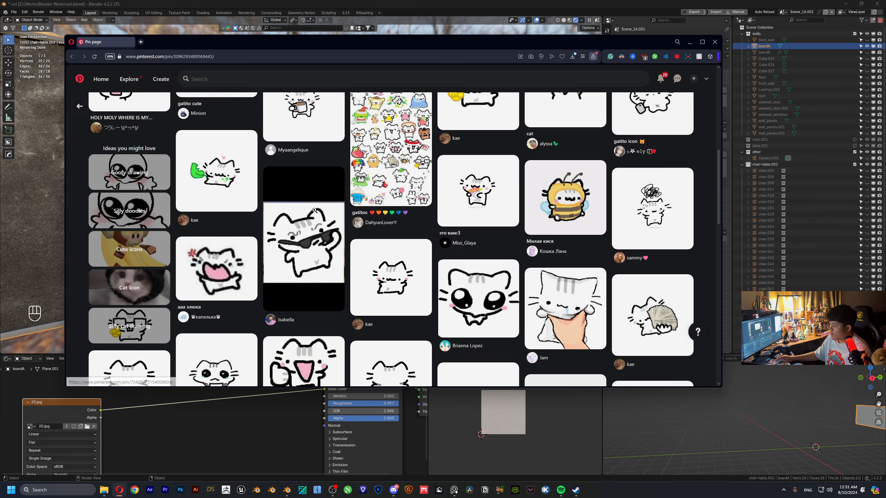
scroll(555, 202, "up", 6)
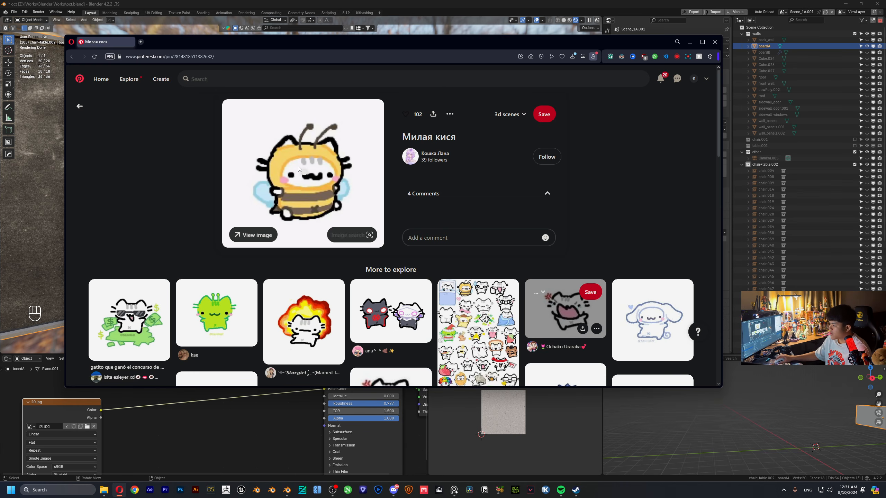
- Open the pin of the cat holding a phone and look through its related doodles
scroll(291, 176, "down", 6)
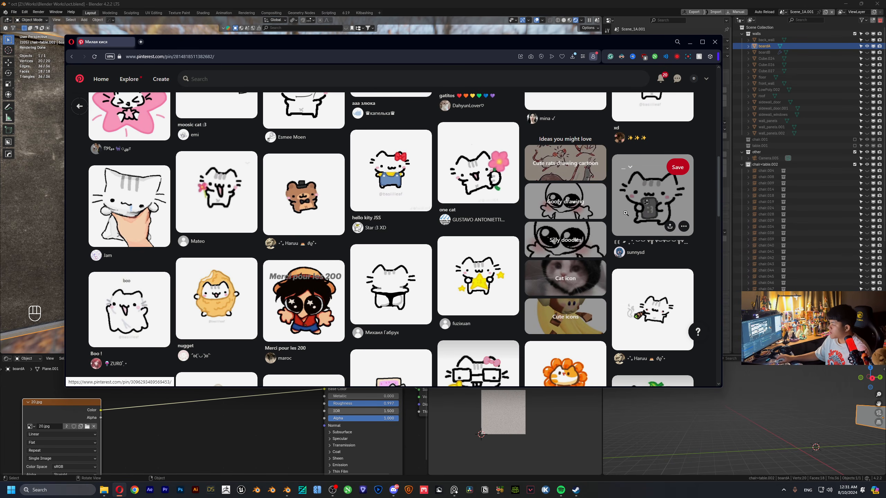
left_click(642, 206)
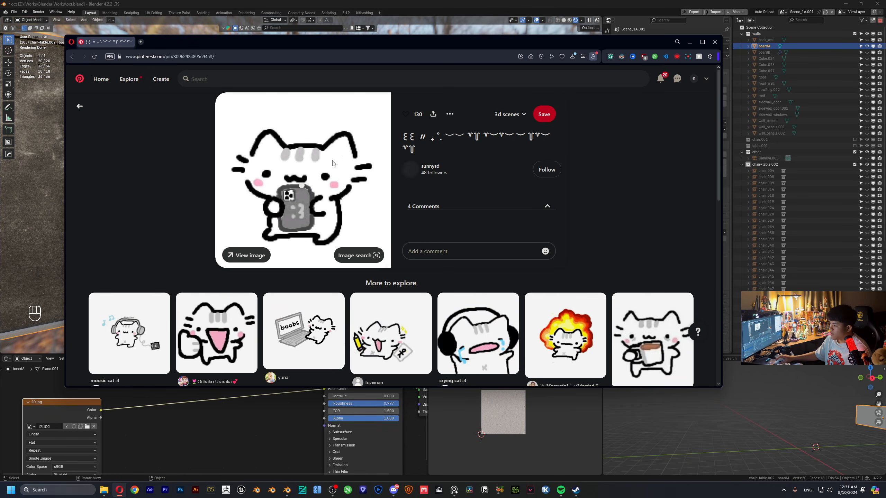
scroll(349, 181, "down", 10)
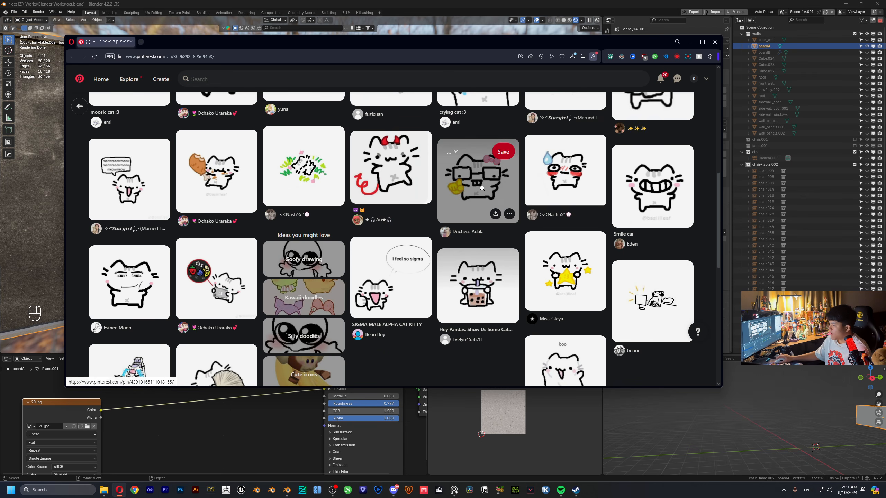
scroll(407, 218, "down", 2)
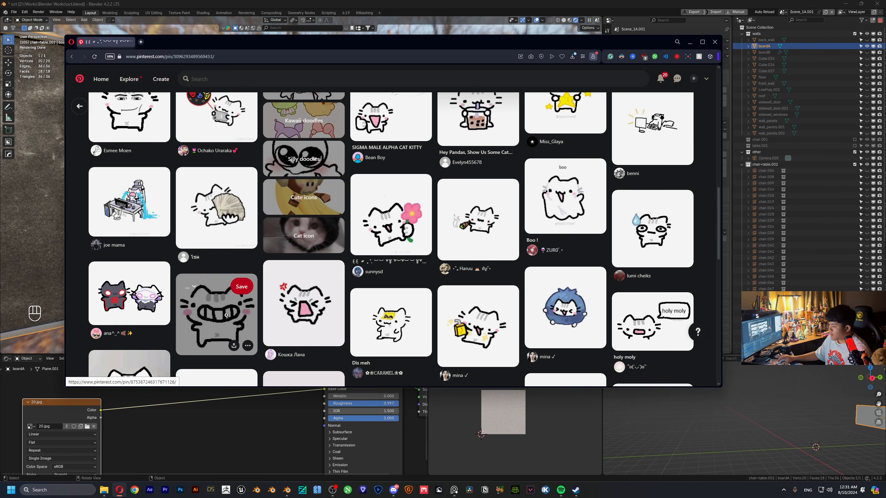
- Open the pin of the angry shouting cat and save its image as a JPG in the Downloads folder
left_click(299, 315)
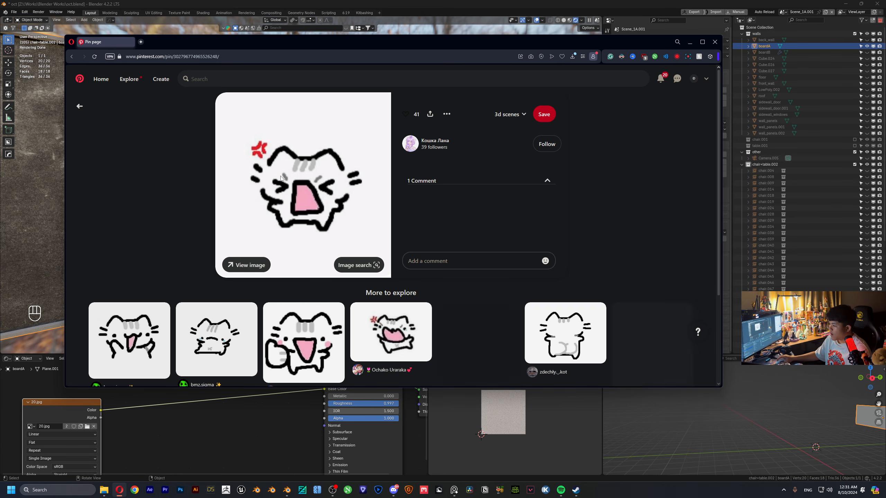
right_click(274, 134)
left_click(298, 161)
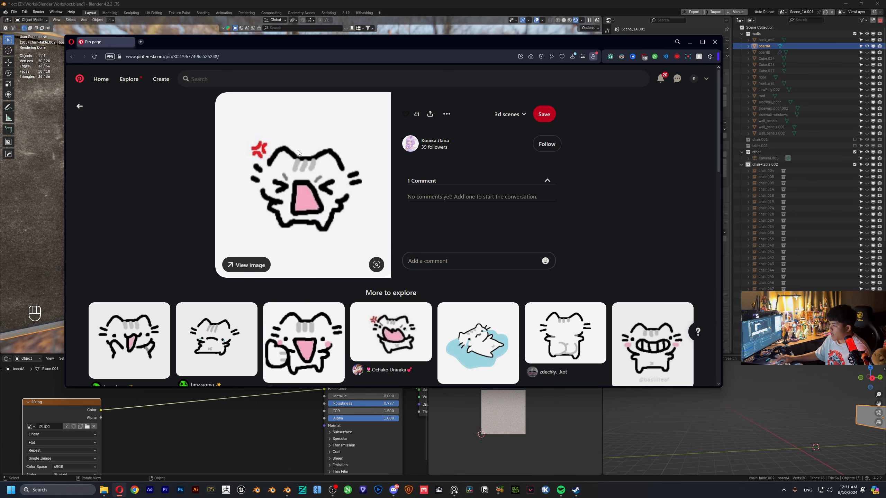
left_click(666, 380)
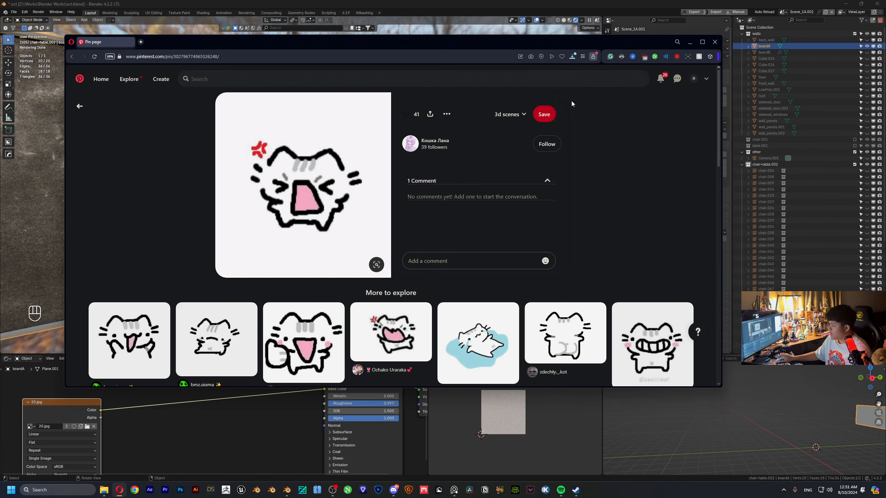
- Search Pinterest for "japanese note"
left_click(228, 82)
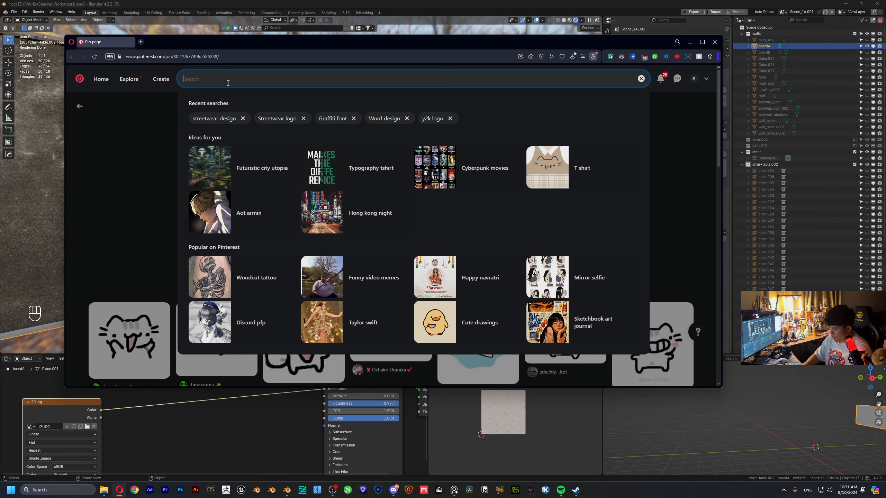
type("ja")
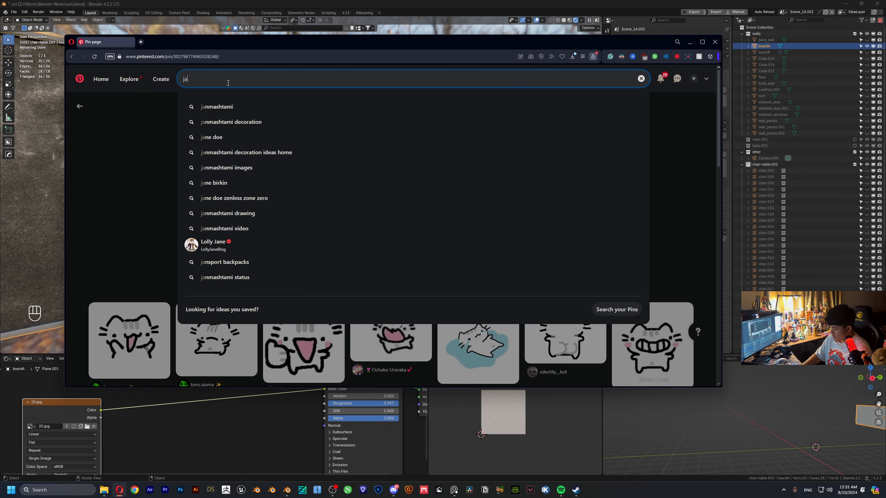
type("panese note")
key("Return")
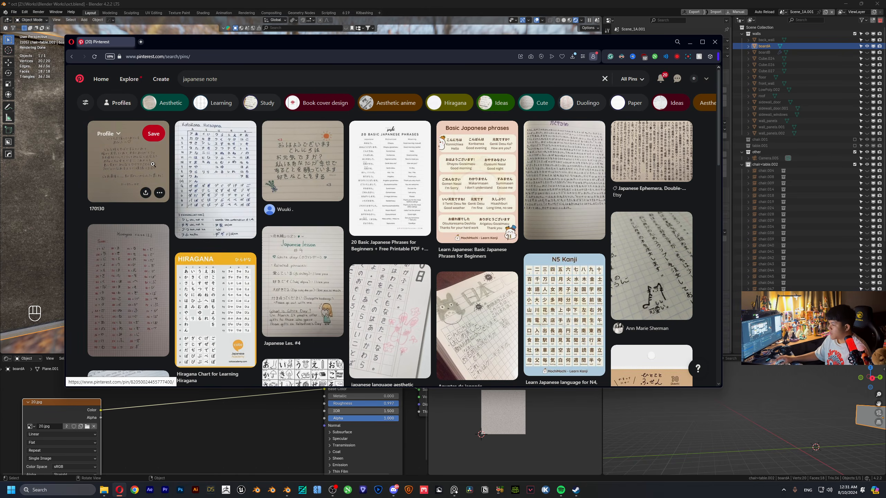
- Save the handwritten Japanese note with the green scarf drawing as a JPG in Downloads, and close the browser window
scroll(152, 165, "down", 10)
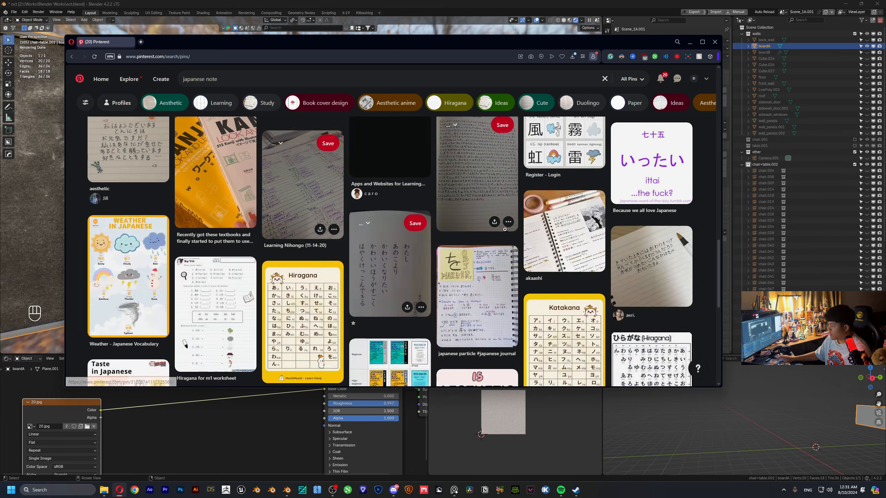
scroll(504, 230, "up", 10)
left_click(277, 171)
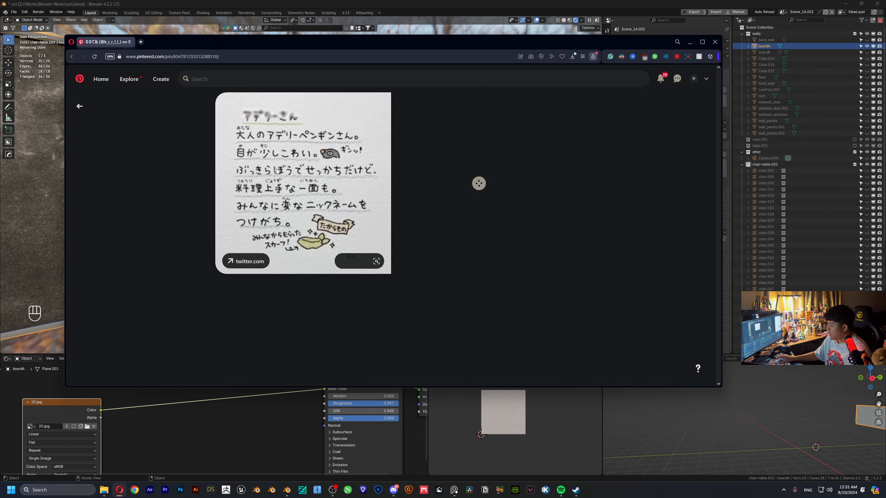
right_click(293, 174)
left_click(308, 191)
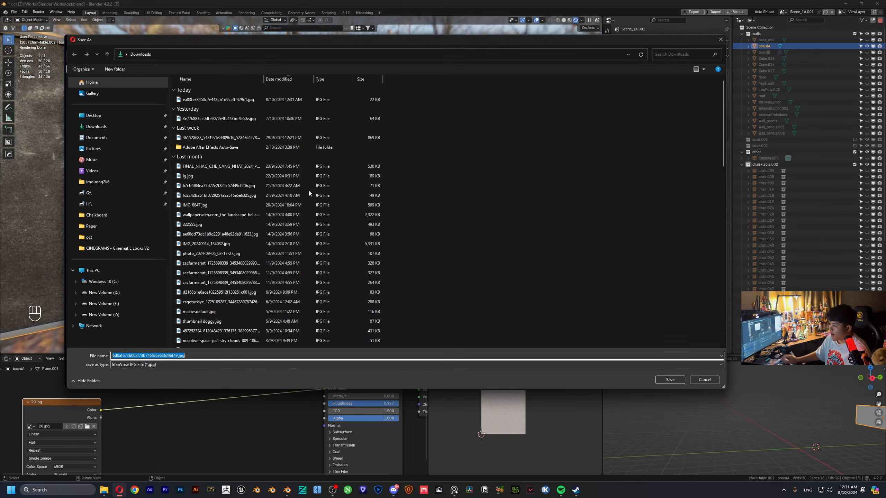
key("Return")
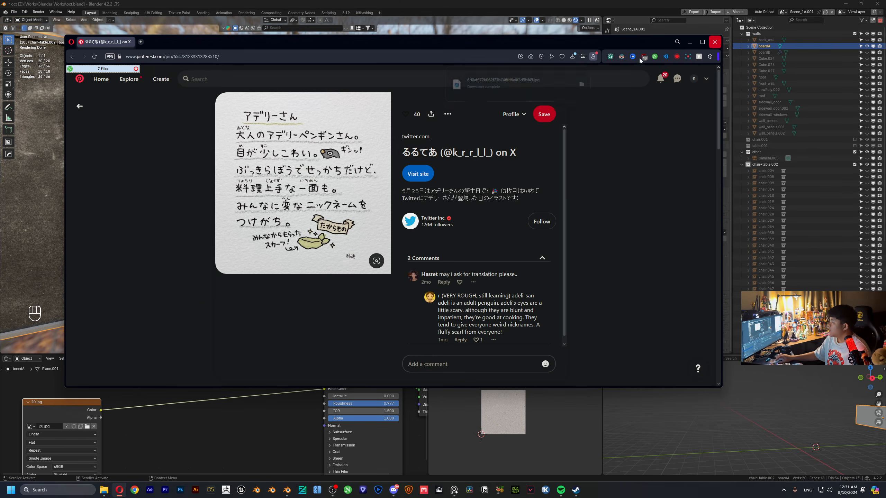
left_click(714, 42)
- Place the 3D cursor on the blackboard and add the downloaded angry cat JPG there as a mesh plane
scroll(293, 179, "up", 1)
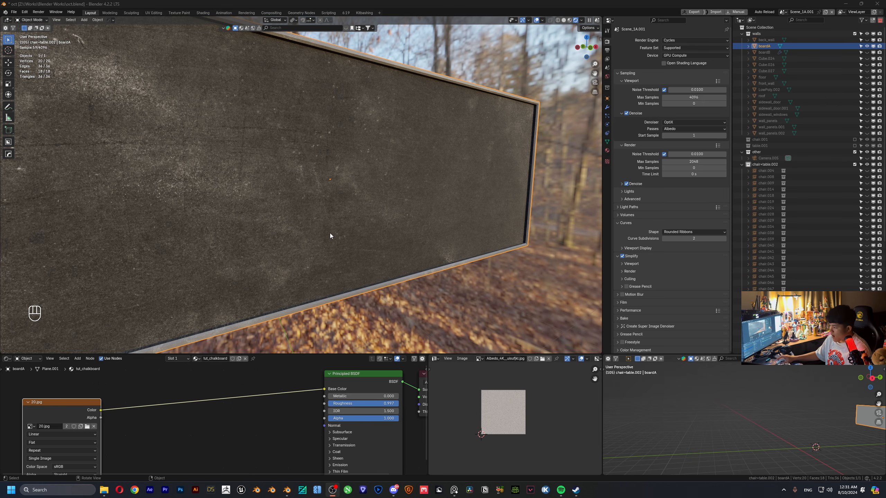
key("shift+s")
right_click(241, 226)
right_click_drag(324, 231, 329, 216, "shift")
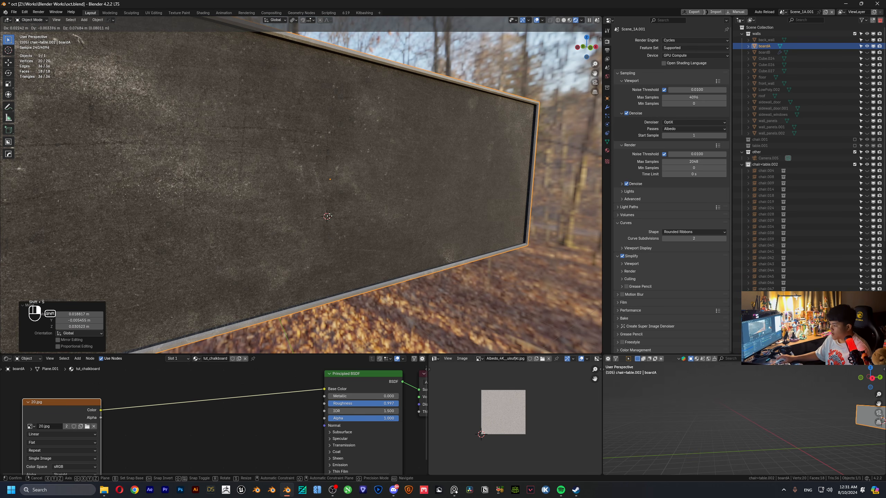
key("shift+a")
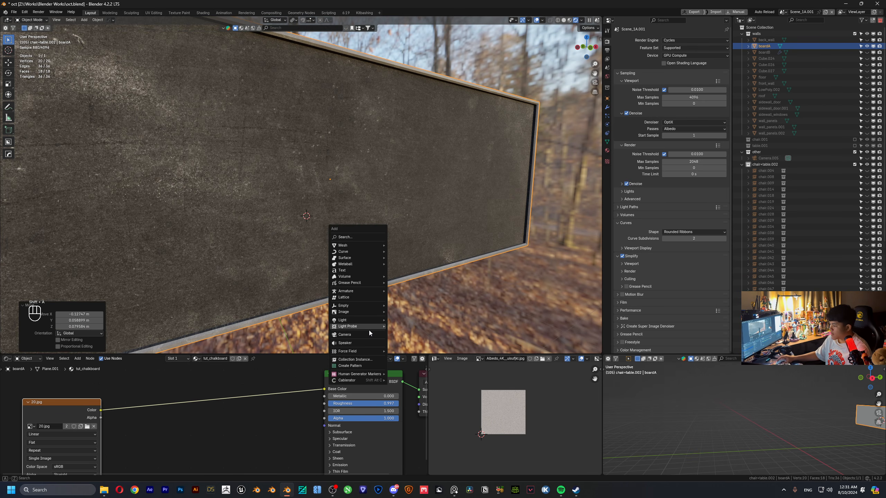
mouse_move(361, 313)
left_click(407, 326)
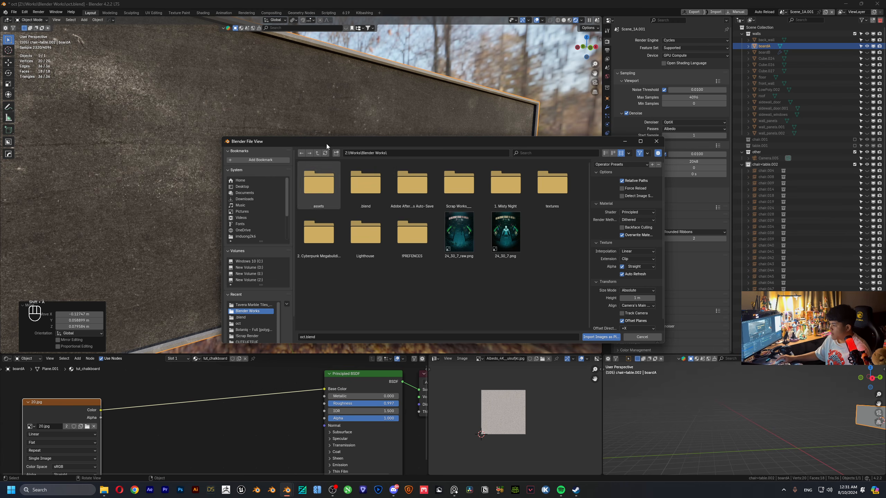
key("Escape")
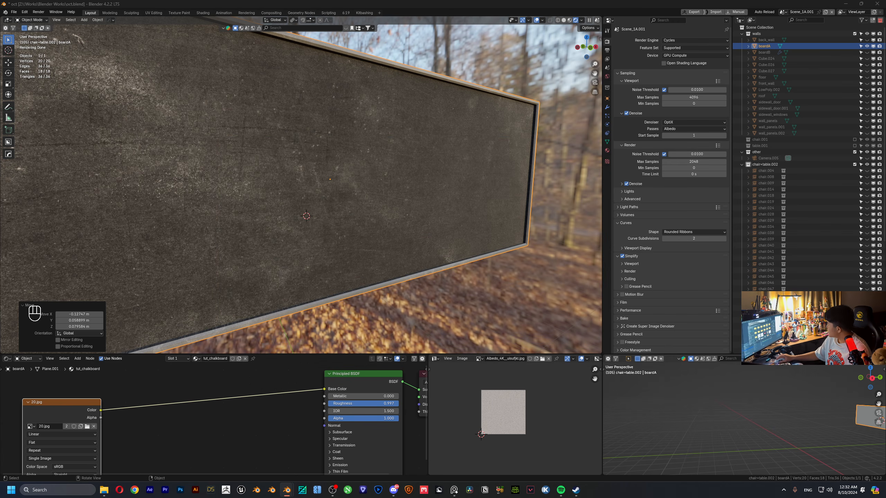
scroll(343, 215, "up", 2)
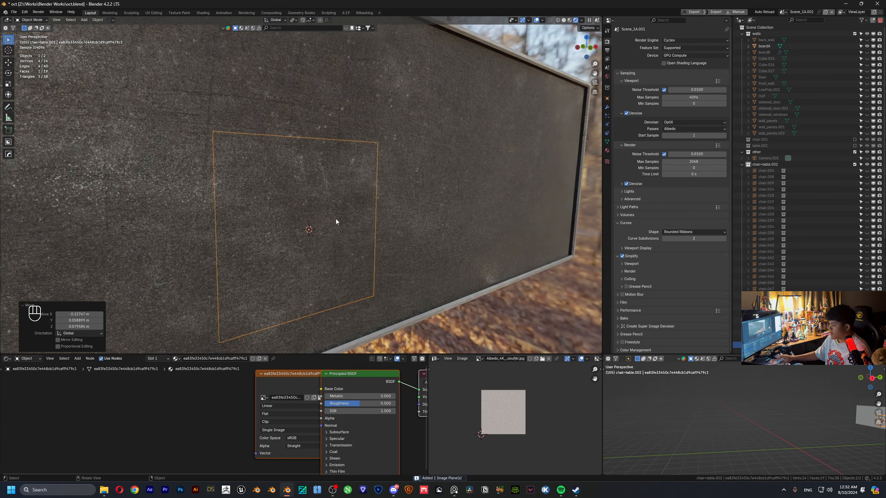
- Show the viewport in Material Preview and move the cat image plane about -0.059 m along Y, in front of the blackboard
mouse_move(335, 219)
middle_mouse_down("shift")
mouse_move(314, 165)
mouse_move(347, 215)
middle_mouse_up("shift")
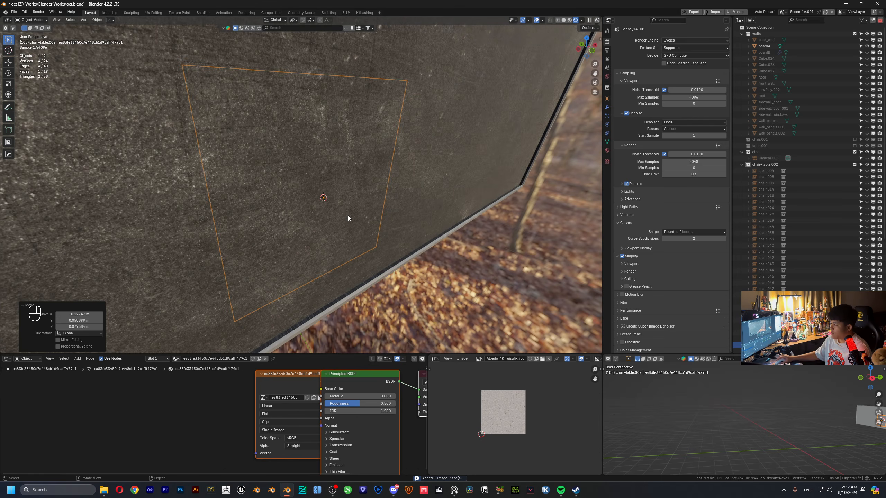
left_click(570, 19)
mouse_move(451, 117)
middle_mouse_down()
mouse_move(381, 143)
mouse_move(377, 188)
middle_mouse_up()
key("g")
key("y")
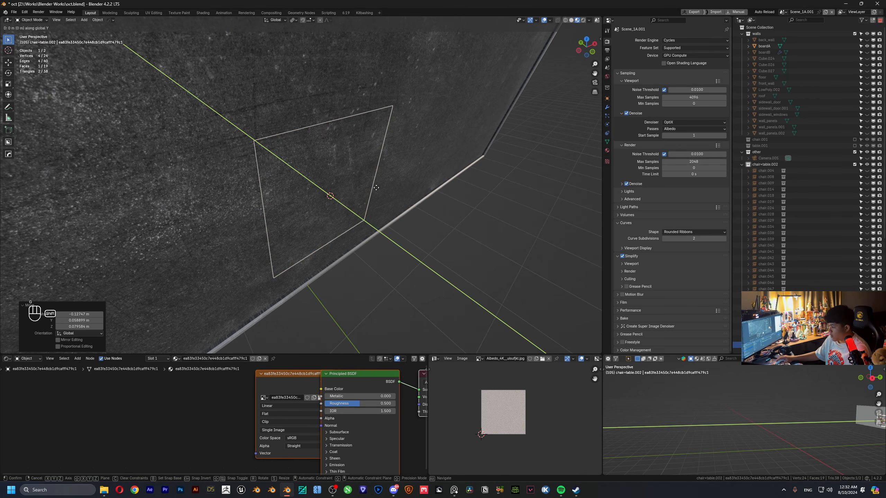
left_click(436, 238)
middle_click_drag(435, 238, 359, 179)
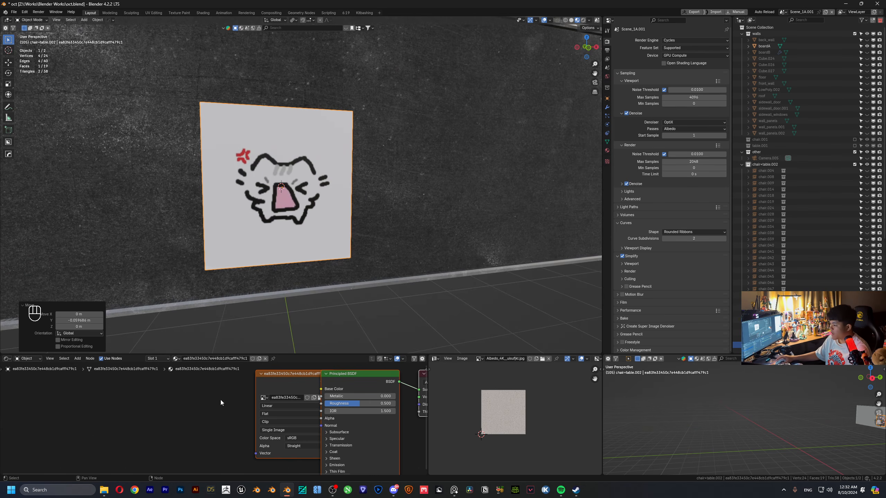
- Space out the cat material's nodes, cut the image's Alpha link, and set the Principled BSDF roughness to 1.000
scroll(220, 400, "down", 2)
middle_click_drag(172, 407, 201, 405)
left_click(296, 386)
left_click_drag(297, 386, 126, 387)
scroll(222, 415, "up", 4)
middle_click_drag(252, 404, 171, 423)
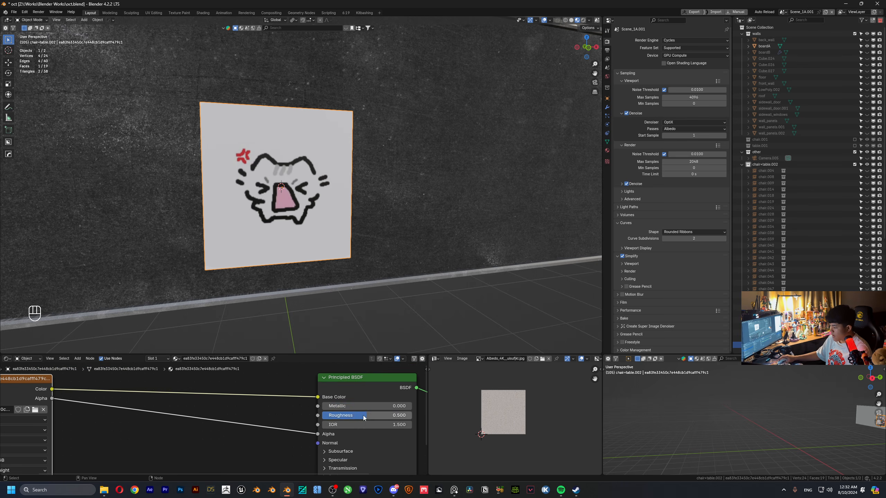
left_click_drag(363, 415, 316, 416)
right_click_drag(228, 429, 226, 431, "ctrl")
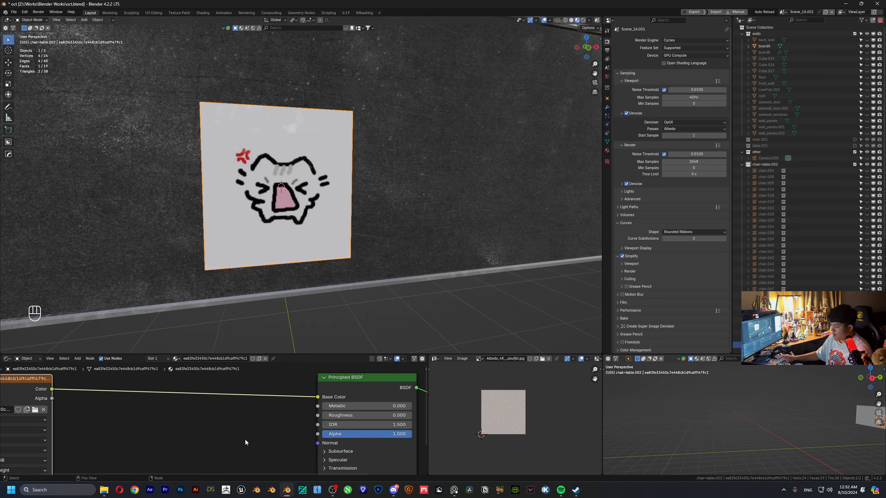
left_click_drag(338, 416, 429, 416)
- Insert an Invert Color node between the cat image texture and the Base Color input
scroll(266, 426, "down", 1)
middle_click_drag(164, 432, 255, 428)
scroll(118, 396, "down", 1)
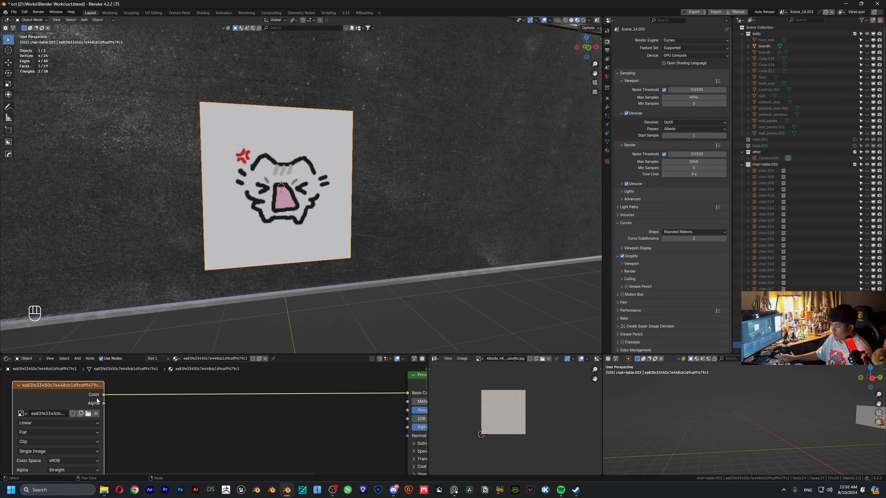
key("shift+a")
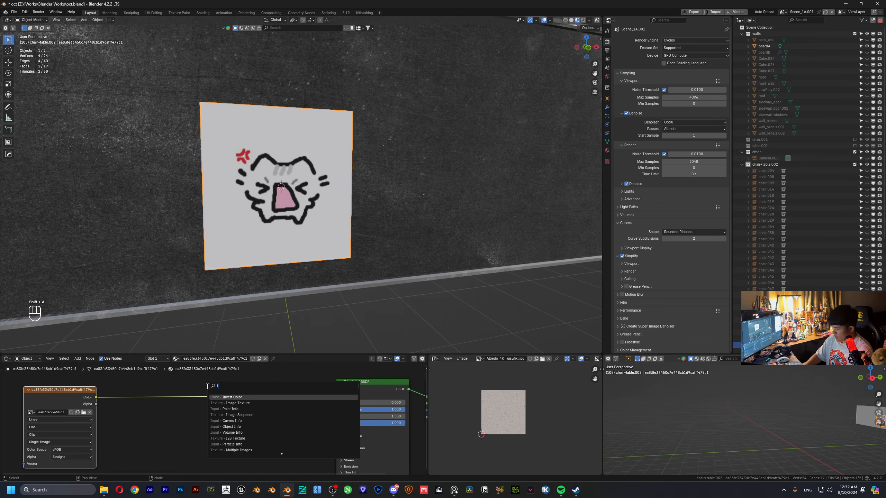
type("inv")
key("Return")
left_click(142, 405)
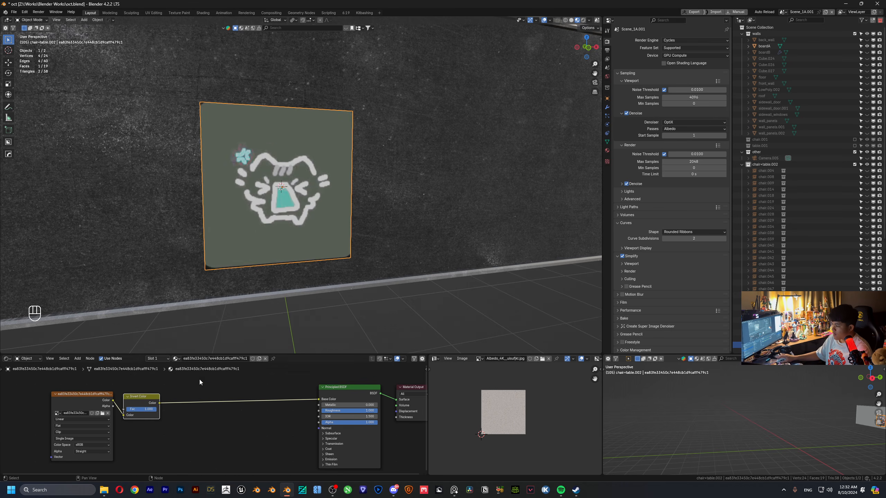
- Insert a Color Ramp after the Invert Color node and shift its black stop to about 0.159
scroll(288, 163, "up", 3)
middle_click_drag(289, 162, 256, 167)
middle_click_drag(190, 417, 225, 417)
middle_click_drag(231, 211, 274, 215)
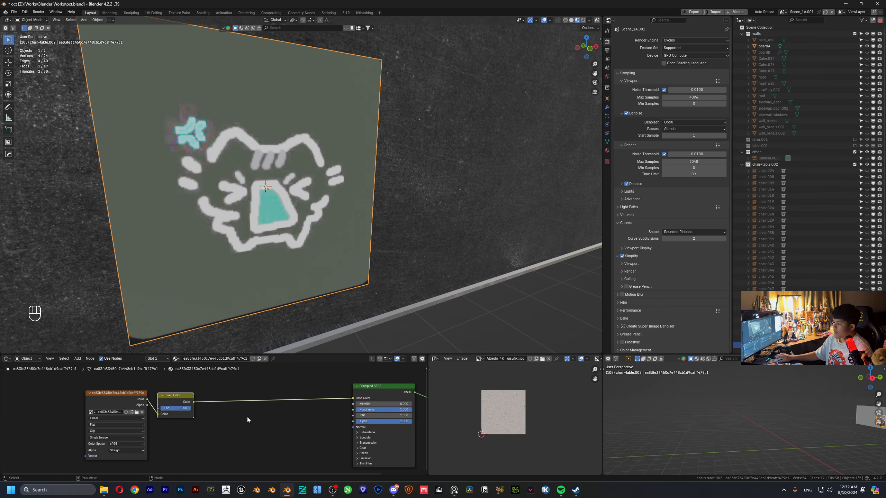
scroll(246, 416, "up", 3)
key("shift+a")
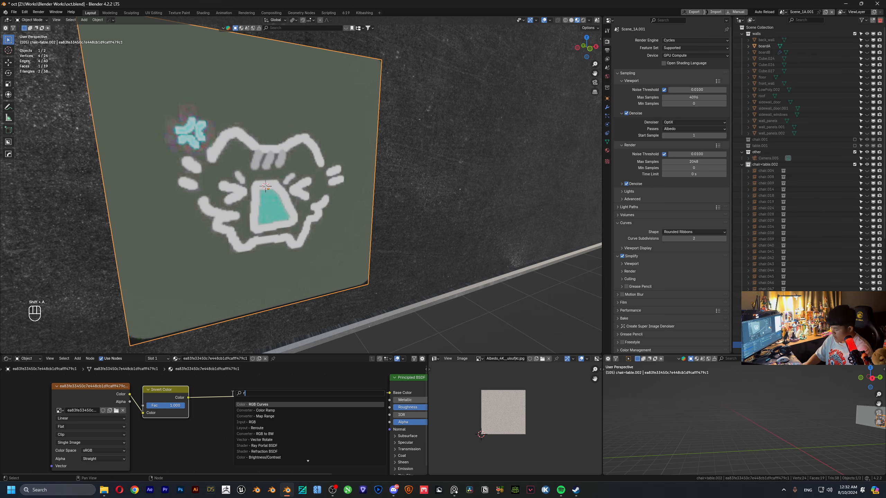
key("Return")
left_click(225, 394)
scroll(208, 409, "up", 2)
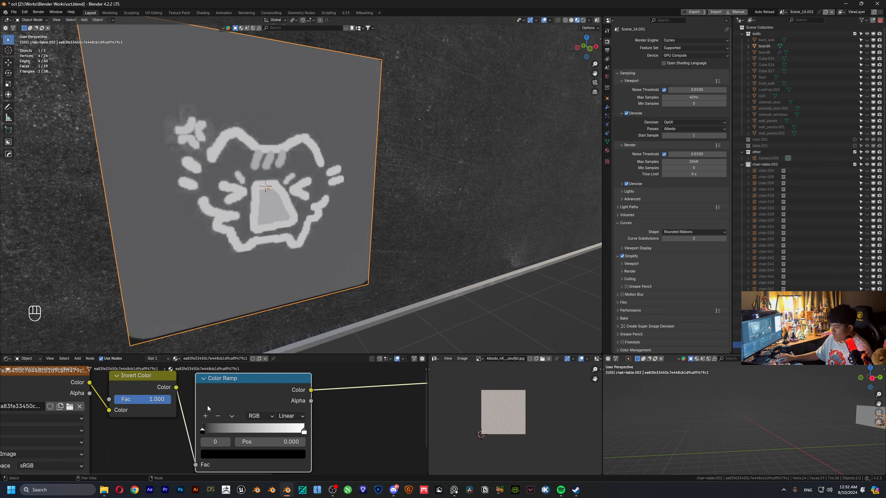
left_click_drag(203, 430, 224, 435)
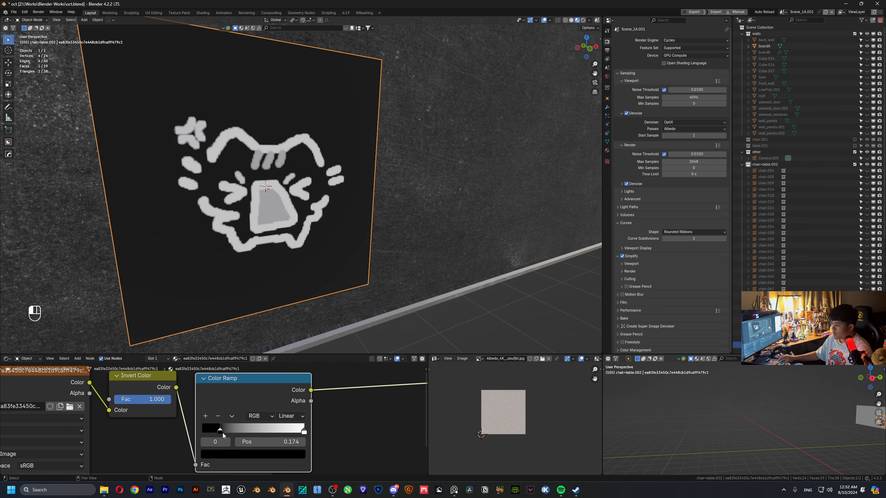
- Connect the Color Ramp's color output to the Principled BSDF Alpha so the cat's background turns transparent
middle_click_drag(195, 174, 237, 161)
scroll(238, 161, "down", 2)
scroll(327, 422, "down", 4)
middle_click_drag(328, 423, 139, 398)
left_click_drag(231, 404, 237, 403)
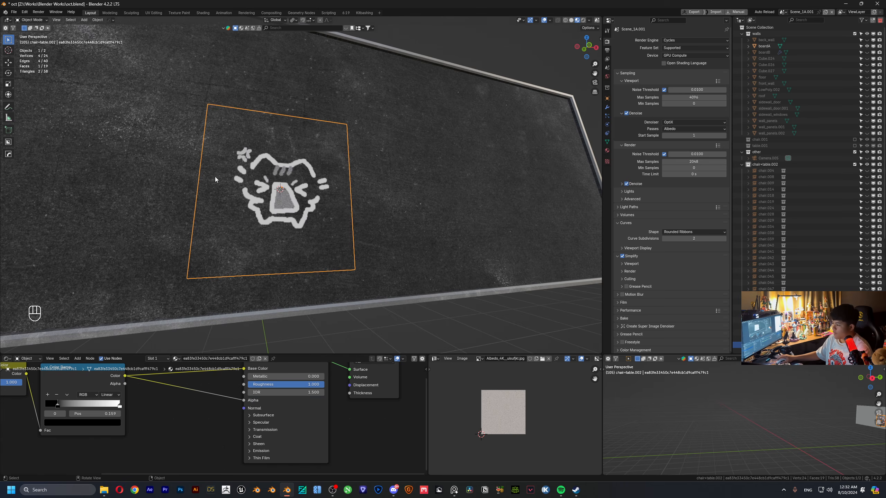
middle_click_drag(215, 176, 344, 151)
scroll(264, 148, "down", 3)
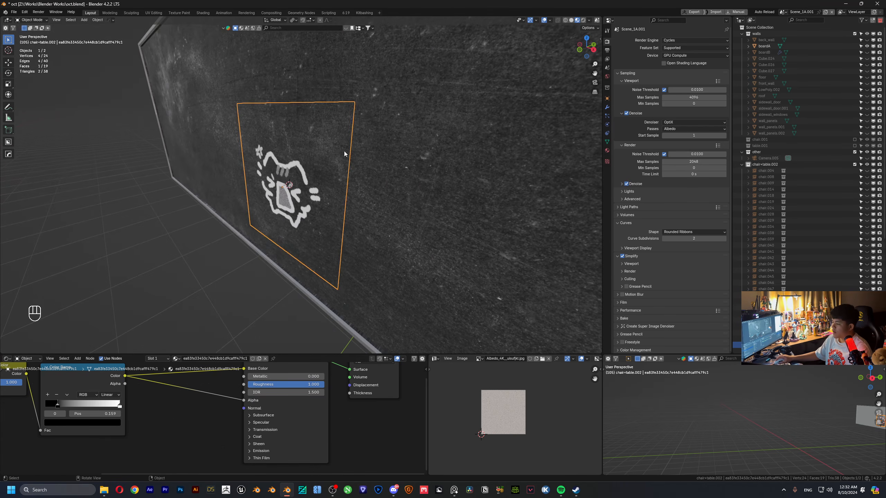
- Scale the cat plane to 0.445 and snap it to a new cursor position higher on the blackboard
key("s")
left_click(310, 175)
middle_click_drag(310, 176, 306, 197)
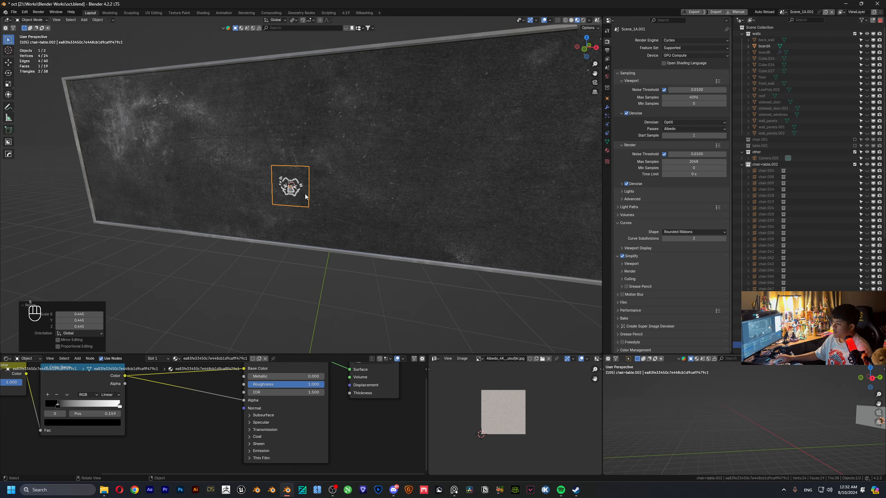
key("shift+s")
left_click(424, 100)
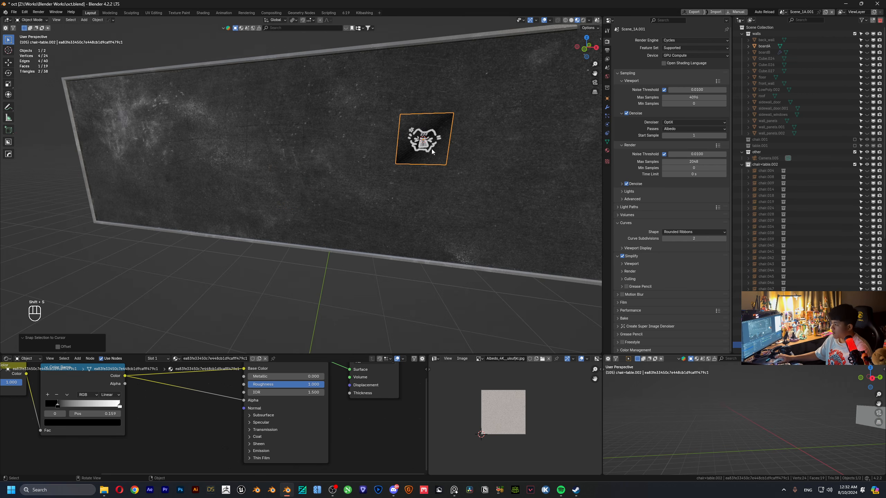
- Relocate the cat plane to the chalk-dusted end of the blackboard and adjust it along Y to sit on the surface
left_click(191, 127)
middle_click_drag(191, 127, 248, 197)
left_click(130, 171)
scroll(331, 218, "up", 5)
key("g")
key("y")
left_click(346, 228)
- Trim the cat plane's edges by insetting its face and deleting the surrounding border faces
key("Tab")
key("i")
left_click(501, 151)
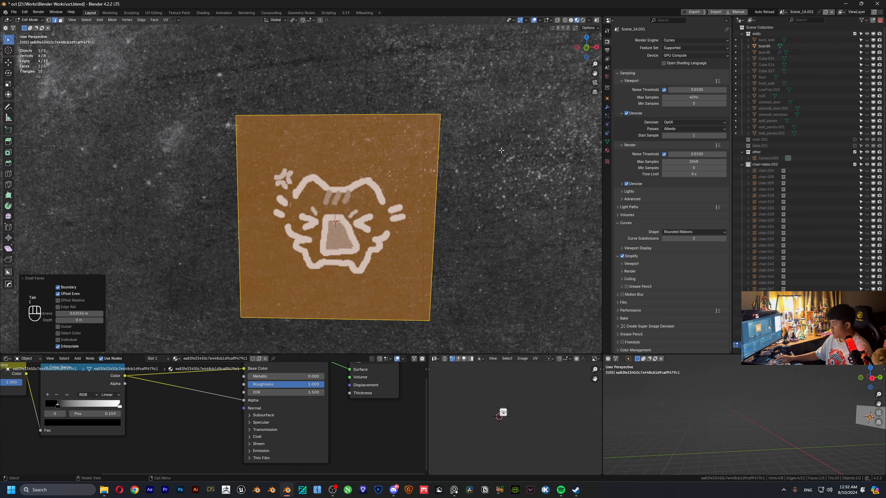
key("ctrl+i")
key("x")
key("3")
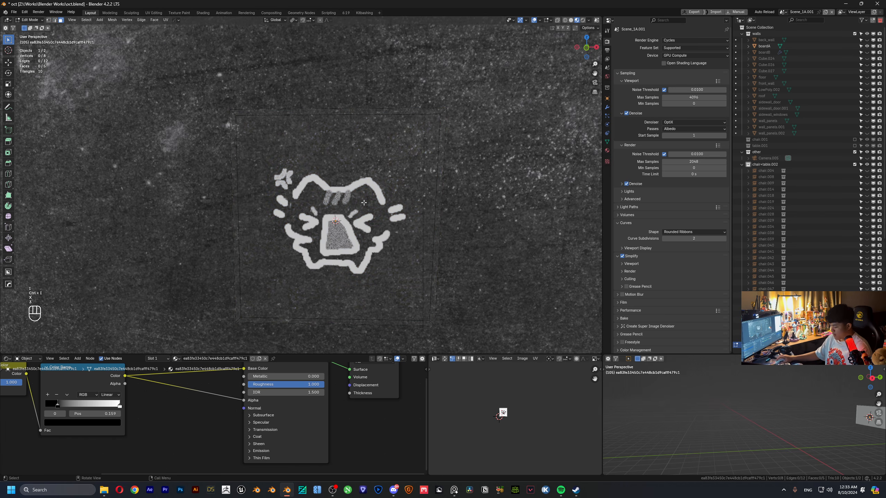
key("ctrl+i")
key("x")
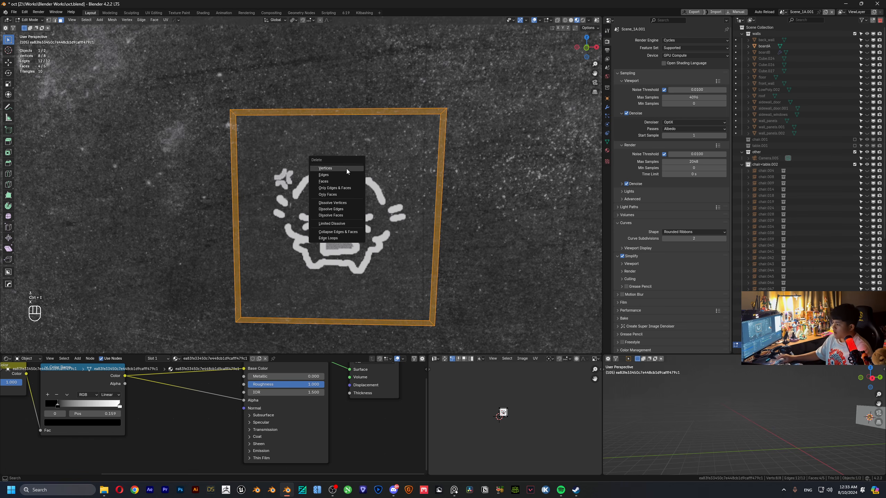
left_click(340, 182)
key("Tab")
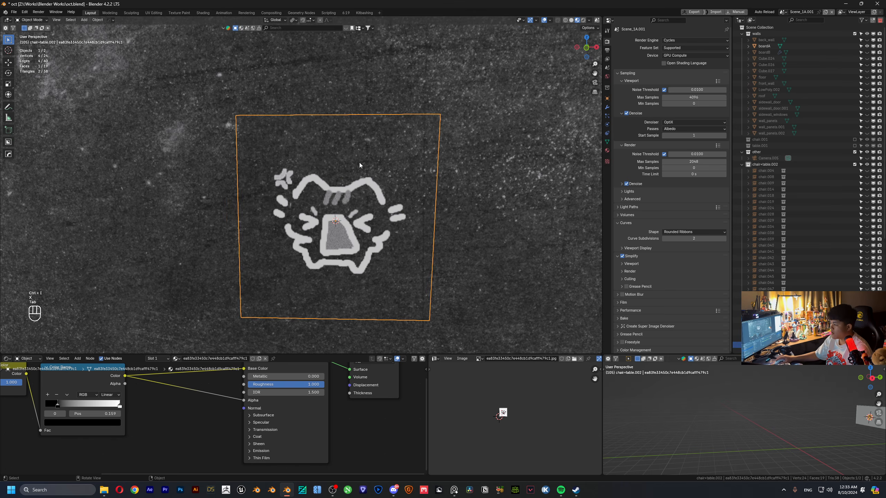
- Place the 3D cursor on the blackboard beside the cat and add the handwritten Japanese note JPG as a mesh plane
left_click(215, 138)
scroll(331, 185, "down", 3)
middle_click_drag(499, 171, 301, 187, "shift")
scroll(300, 187, "down", 2)
middle_click_drag(371, 203, 302, 188, "shift")
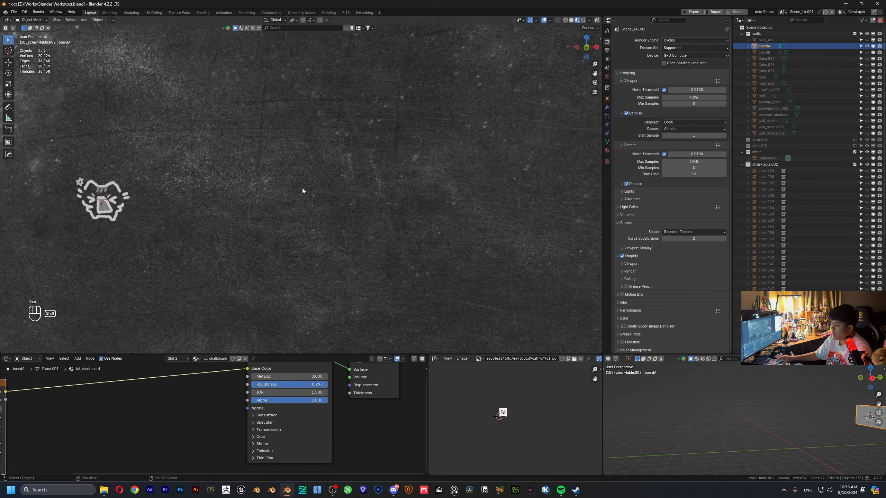
key("shift+a")
mouse_move(279, 289)
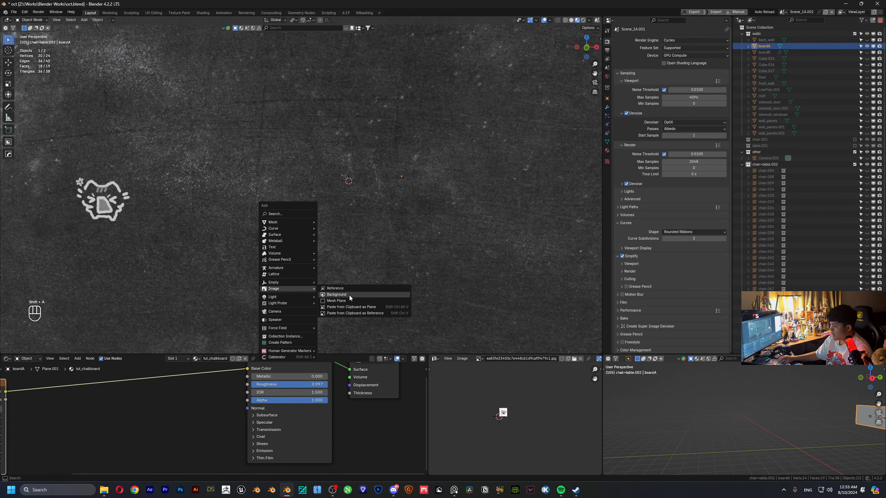
left_click(344, 302)
double_click(365, 283)
- Move the Japanese note plane about -0.003 m along Y so it sits just in front of the blackboard
middle_click_drag(348, 250, 336, 206)
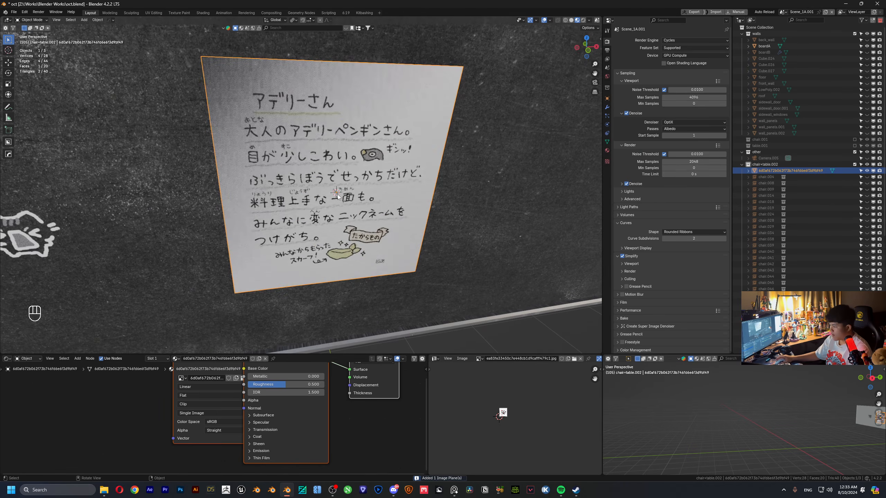
key("g")
key("y")
left_click(336, 211)
- Space out the note material's nodes and insert a Brightness/Contrast node between the image texture and Base Color
scroll(321, 395, "down", 5)
middle_click_drag(321, 393, 328, 424)
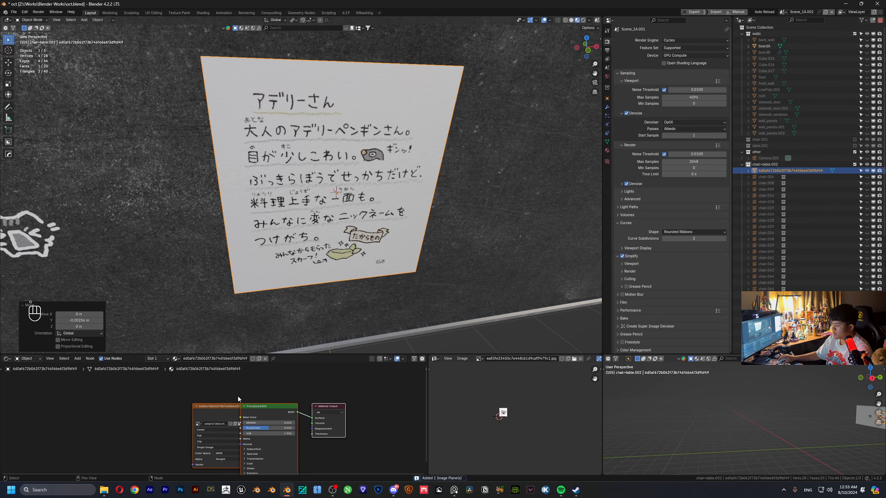
left_click(238, 396)
left_click_drag(207, 409, 49, 414)
middle_click_drag(193, 418, 292, 404)
key("shift+a")
left_click(278, 391)
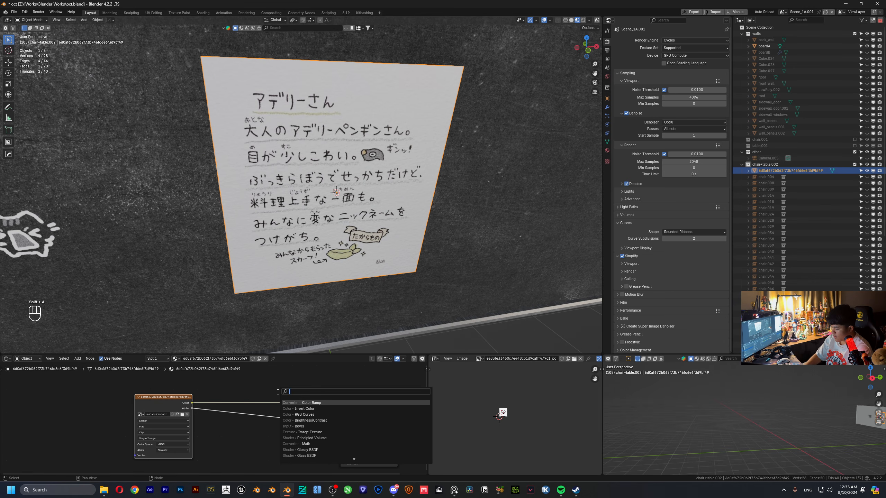
key("Return")
left_click(228, 401)
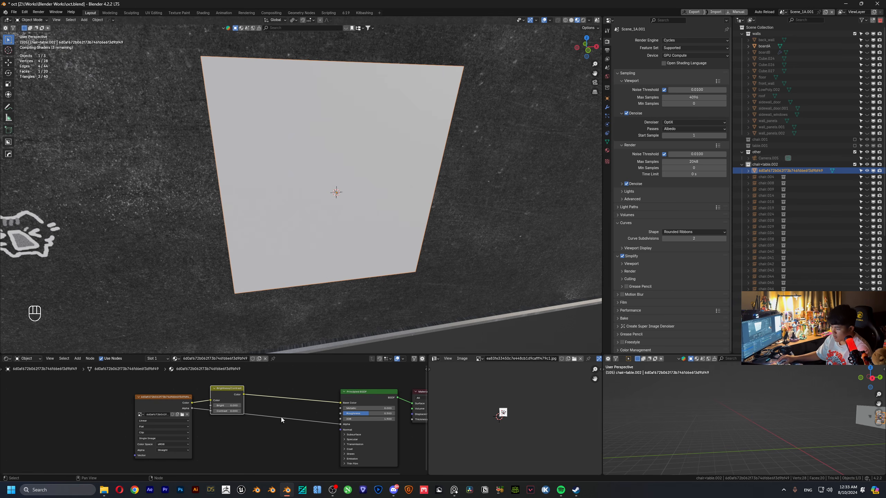
- Set the note's Brightness/Contrast node to Bright 0.040 and Contrast 0.220
scroll(223, 391, "up", 3)
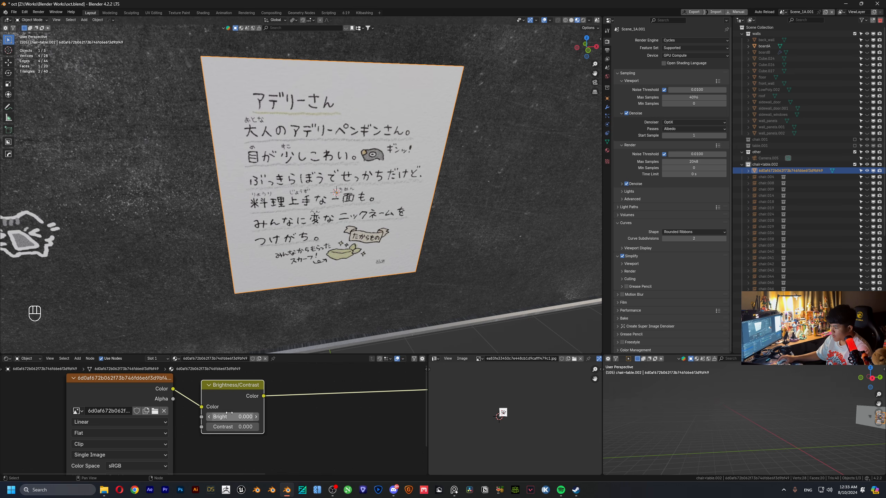
left_click_drag(233, 417, 246, 417, "shift")
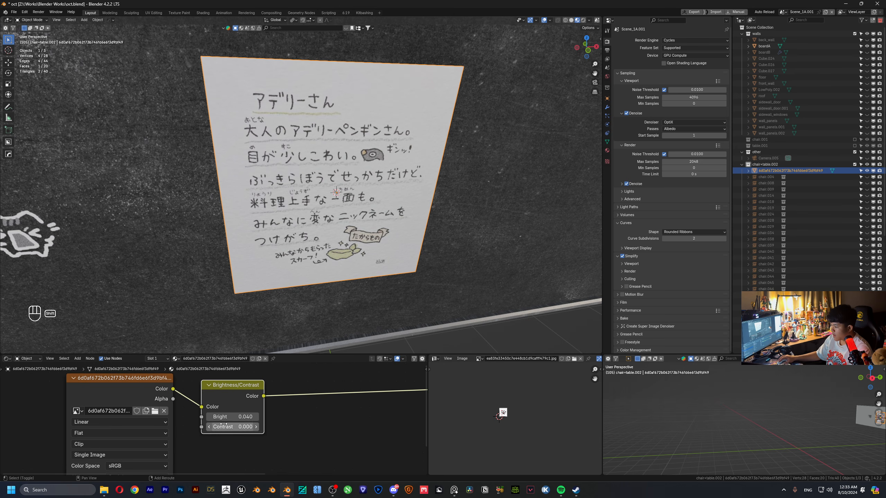
scroll(336, 199, "up", 5)
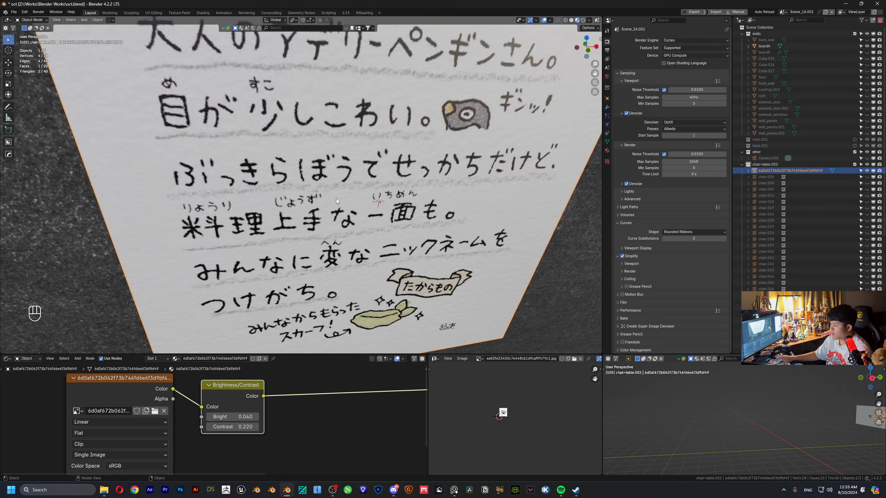
- Set the note's Brightness/Contrast node to Bright 0.270 and Contrast 0.940
middle_click_drag(347, 173, 448, 223)
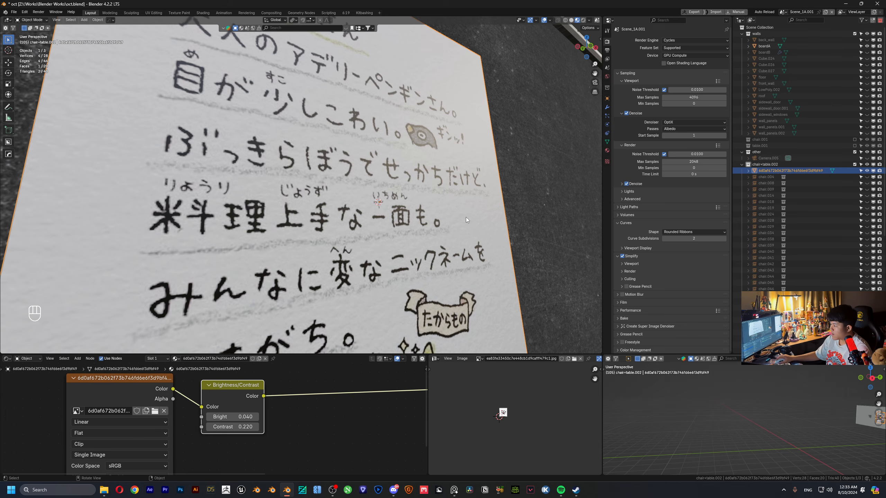
mouse_move(233, 417)
left_mouse_down("shift")
mouse_move(264, 417)
mouse_move(258, 426)
left_mouse_up("shift")
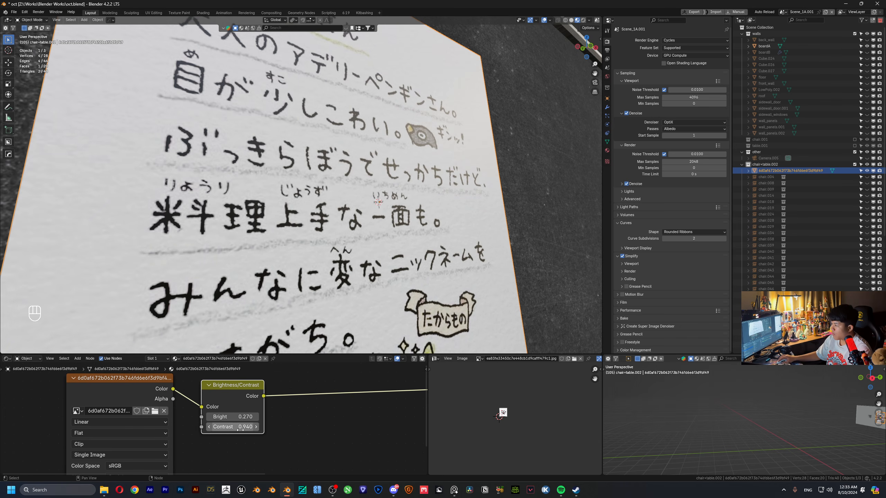
- Insert an Invert Color node before the note's Base Color, wire its output into Alpha as well, and set Roughness to 1.000
scroll(240, 424, "down", 2)
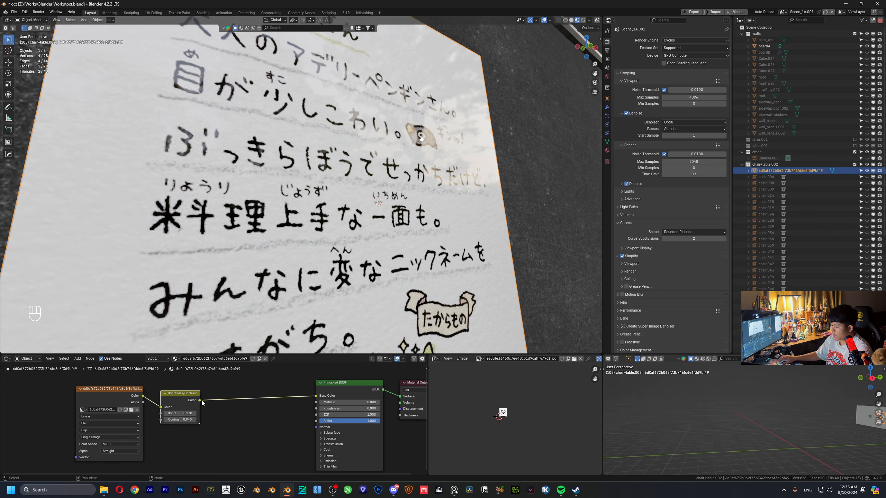
key("shift+a")
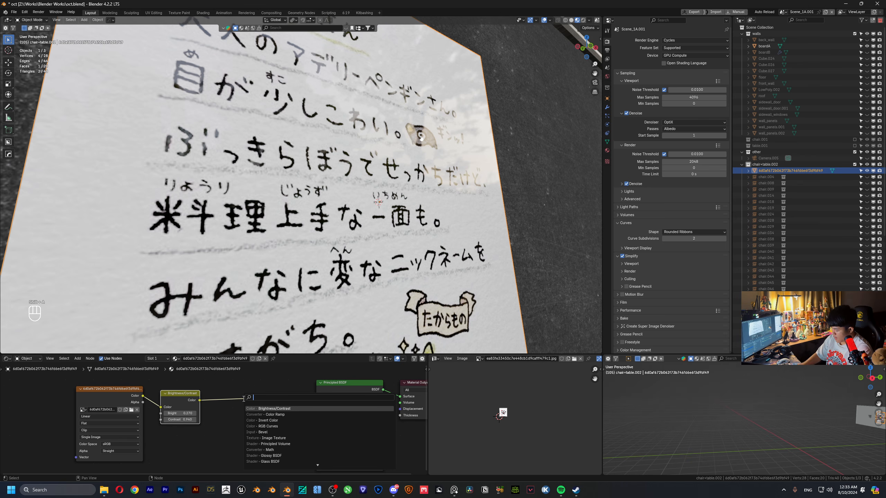
type("invert")
key("Return")
left_click(213, 394)
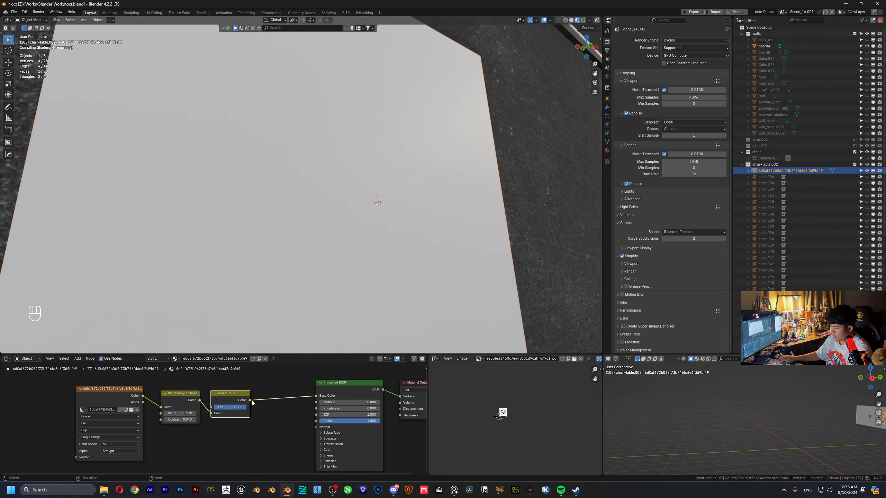
left_click_drag(250, 400, 390, 408)
scroll(394, 212, "down", 5)
middle_click_drag(396, 209, 357, 194)
scroll(360, 202, "down", 3)
key("g")
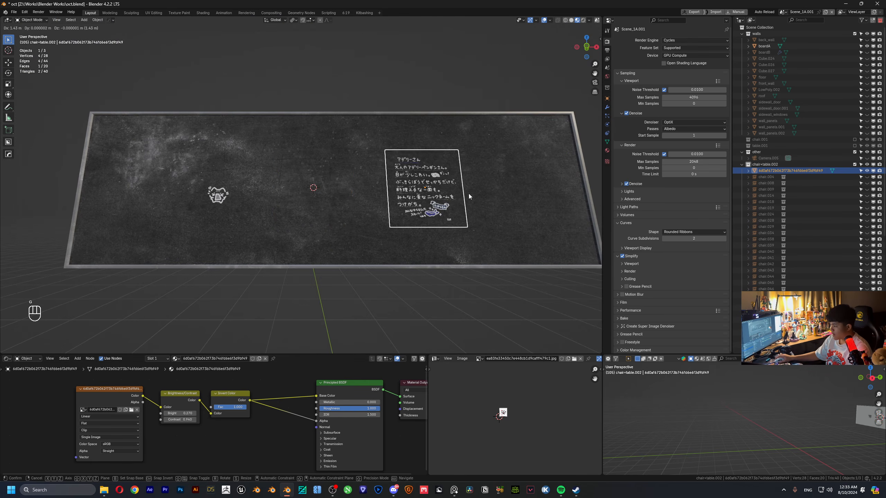
right_click(386, 188)
- Inset the note plane's face slightly and delete the surrounding border faces
key("Tab")
key("i")
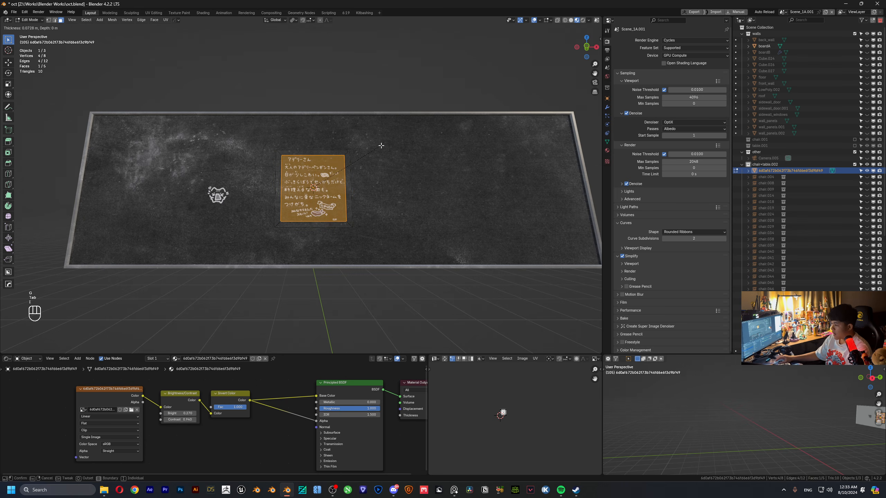
left_click(382, 146)
key("x")
left_click(381, 147)
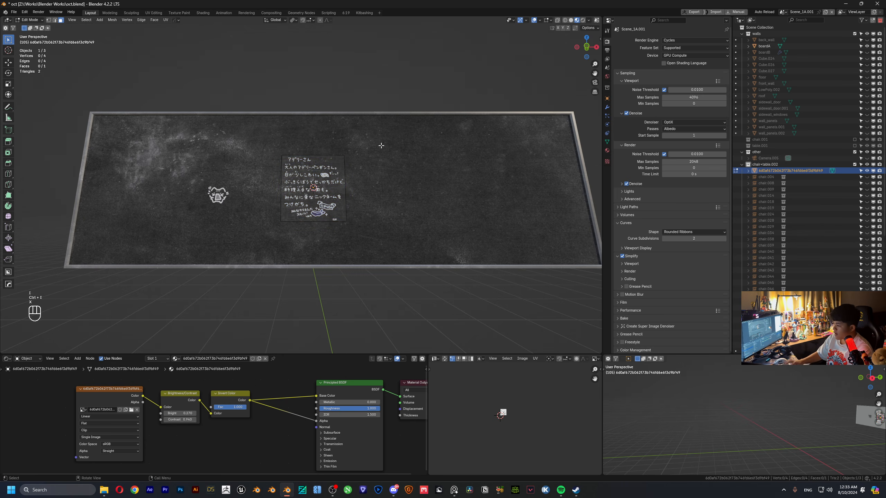
- In front view, move the Japanese note into the right half of the blackboard
key("Tab")
middle_click_drag(366, 167, 334, 198)
middle_click_drag(429, 212, 372, 193)
left_click(586, 45)
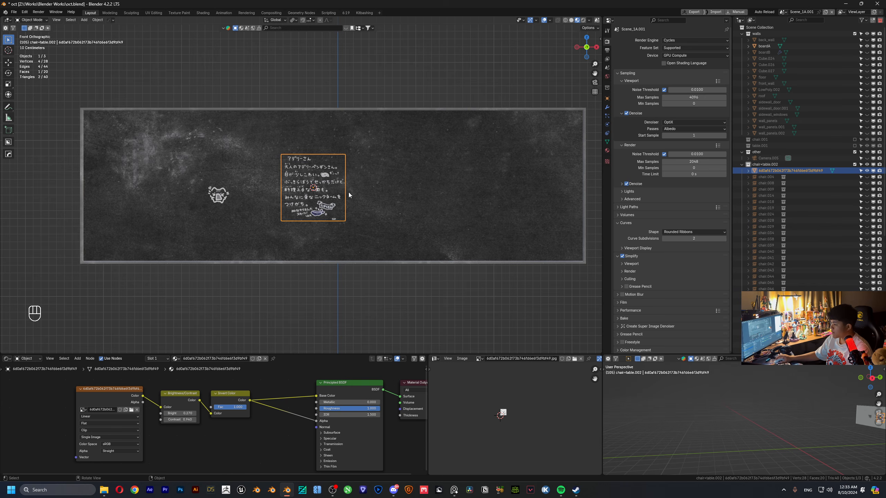
key("g")
left_click(463, 177)
- Move the cat doodle upward on the blackboard, about -0.02 m along X and 0.25 m along Z
scroll(158, 190, "up", 3)
left_click(159, 193)
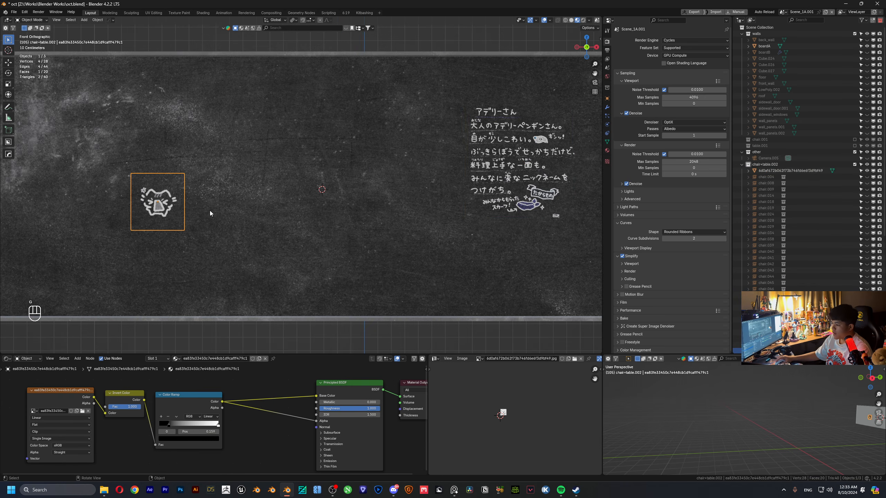
key("g")
left_click(200, 185)
- Start adding an image as a mesh plane and open the recent Textures\Paper\CUTEUETEUE folder
scroll(332, 173, "down", 1)
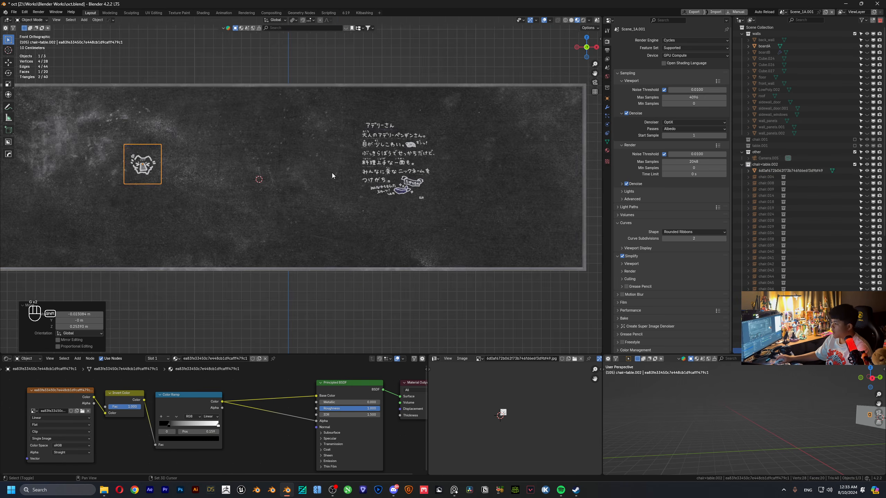
scroll(231, 184, "up", 2)
key("shift+a")
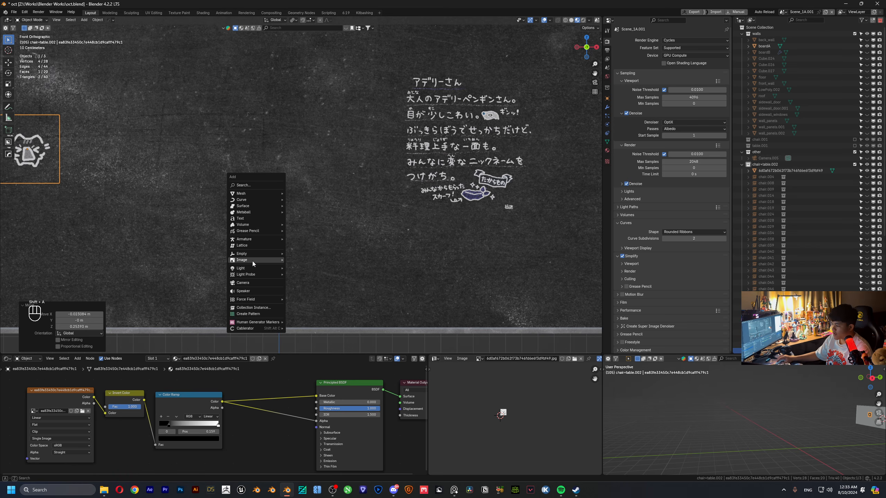
mouse_move(251, 260)
left_click(307, 276)
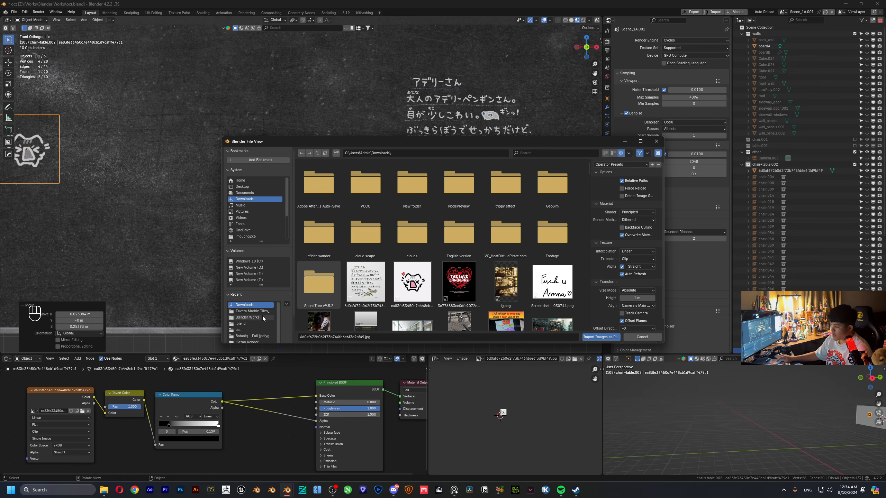
scroll(263, 315, "down", 1)
left_click(255, 342)
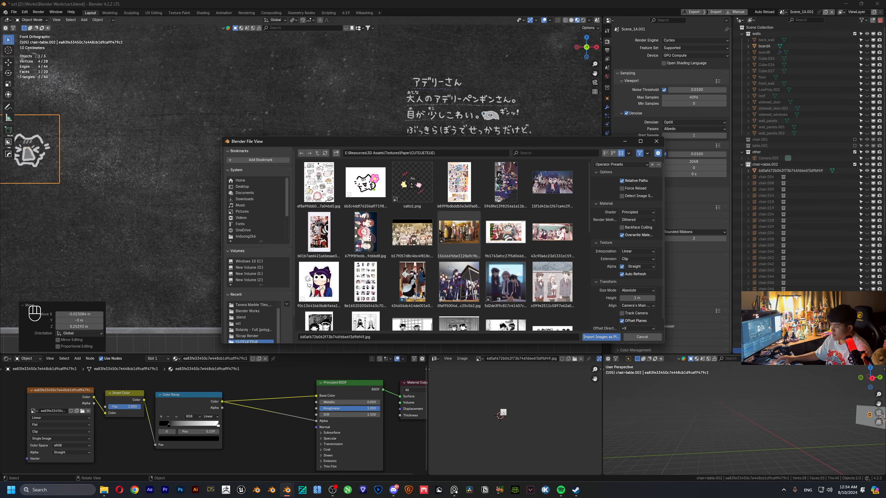
- Look through the folder's images and import the cat-eared girl drawing as a mesh plane at the 3D cursor
scroll(540, 310, "down", 3)
scroll(540, 309, "down", 3)
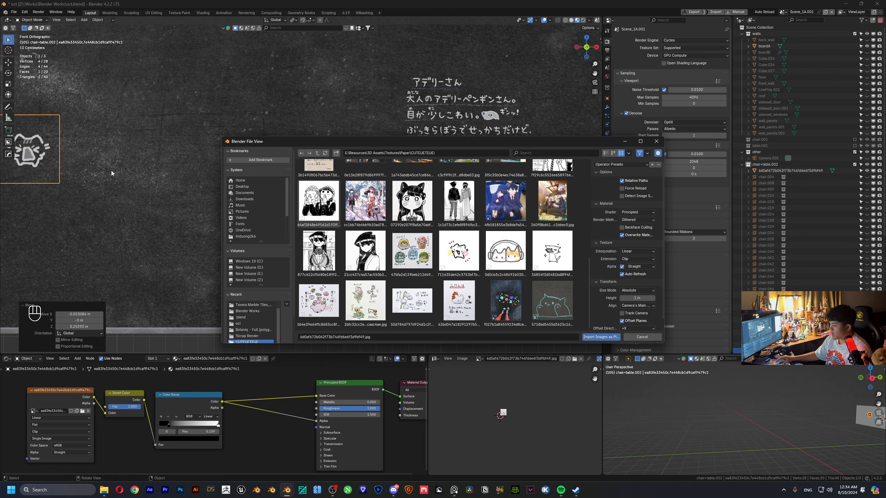
scroll(552, 289, "up", 5)
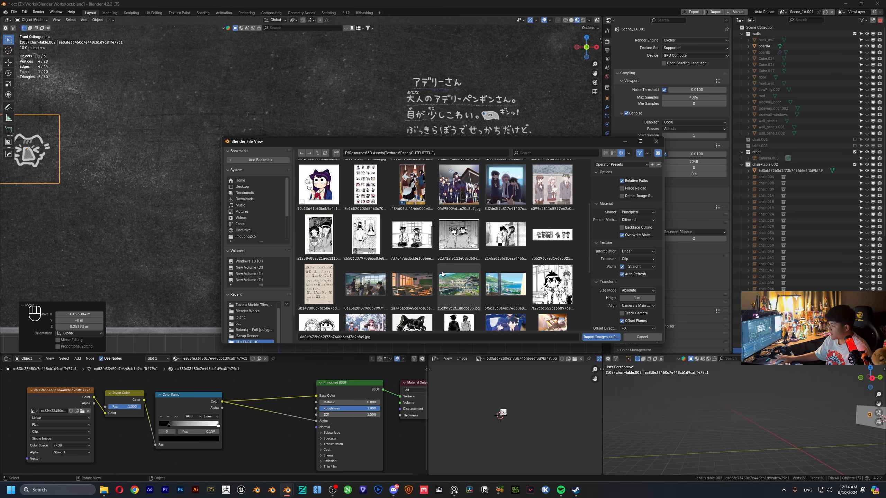
scroll(364, 234, "up", 3)
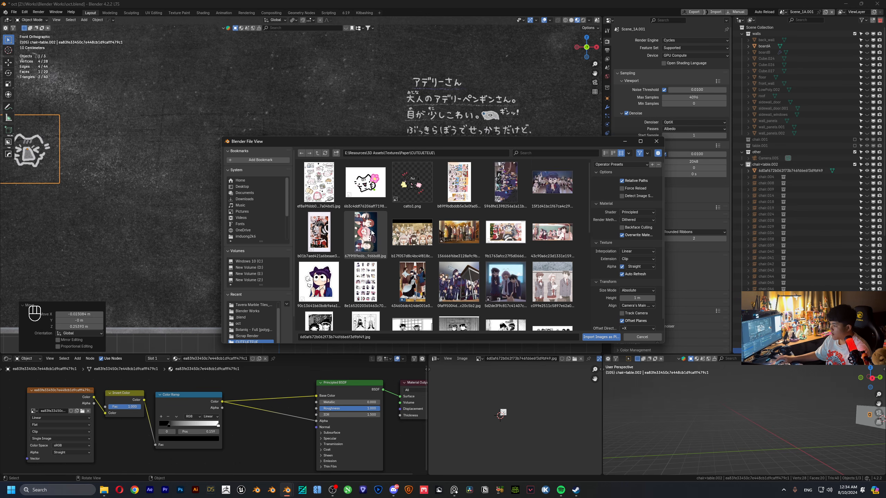
scroll(373, 239, "down", 6)
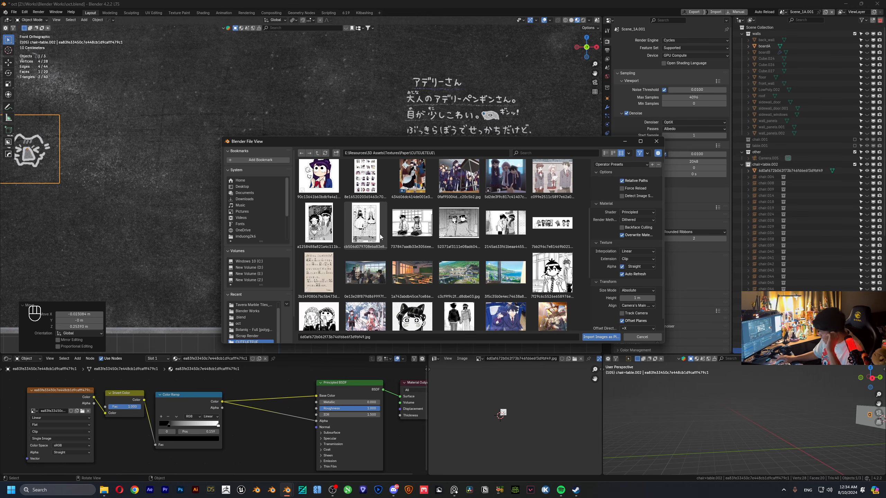
scroll(397, 248, "down", 1)
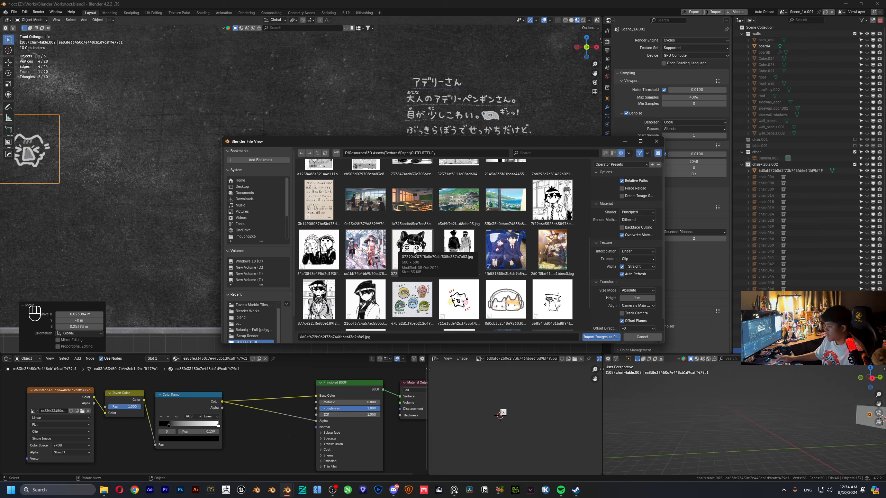
double_click(401, 242)
- Cut a closed outline around the cat-eared girl on the image plane with the Knife tool, keeping a narrow margin
middle_click_drag(327, 191, 392, 194, "shift")
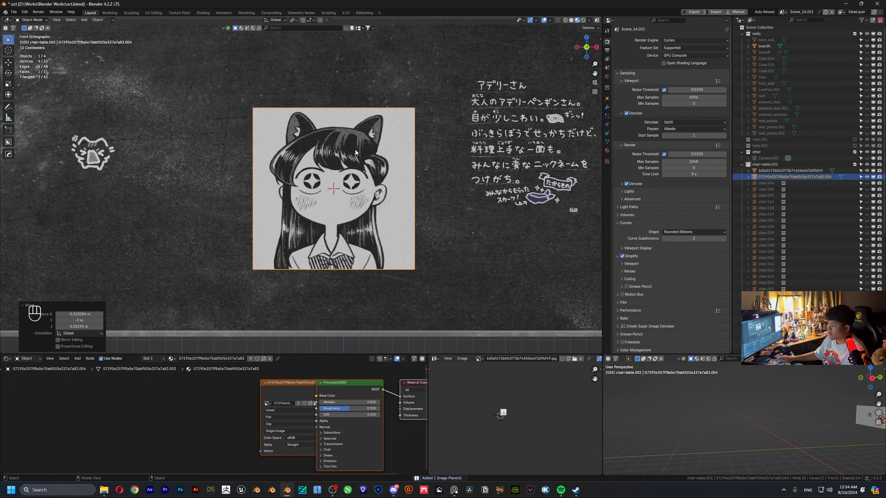
key("Tab")
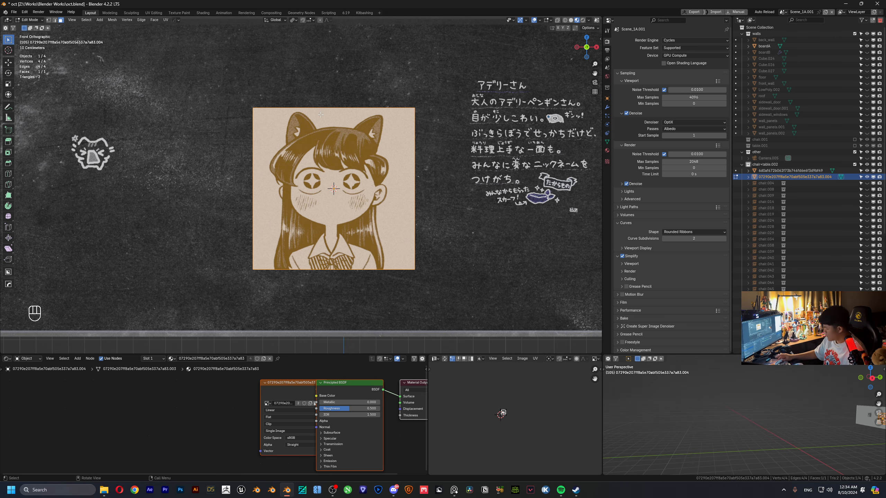
key("k")
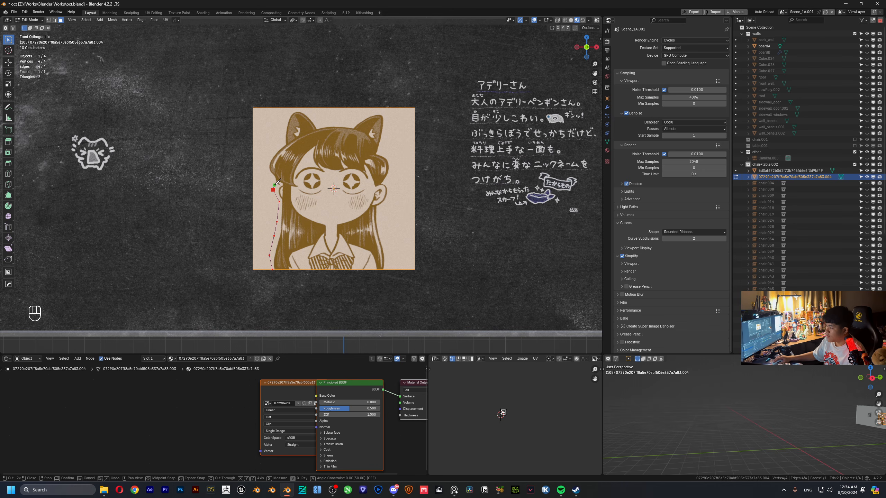
left_click(282, 144)
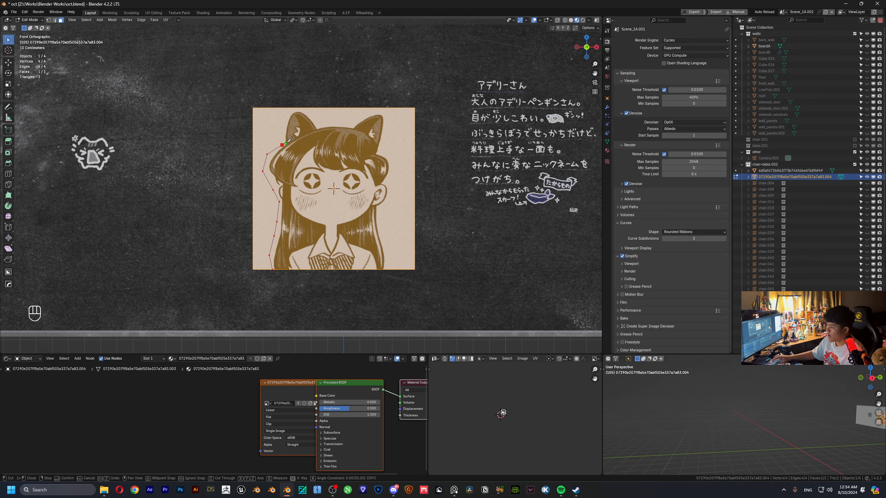
left_click(291, 109)
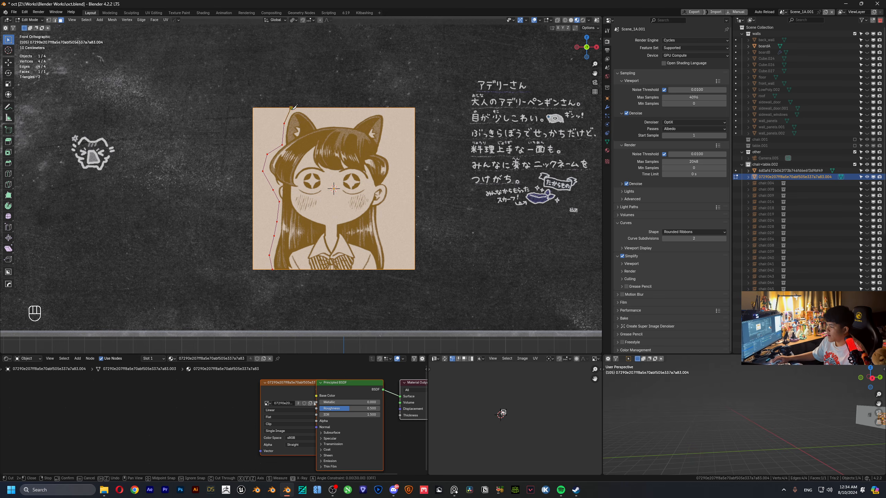
key("ctrl+z")
left_click(292, 112)
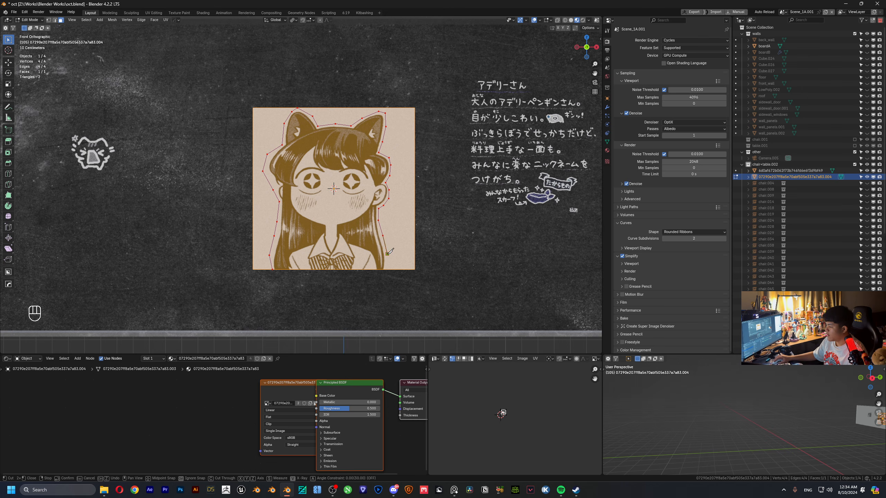
left_click(277, 266)
key("Return")
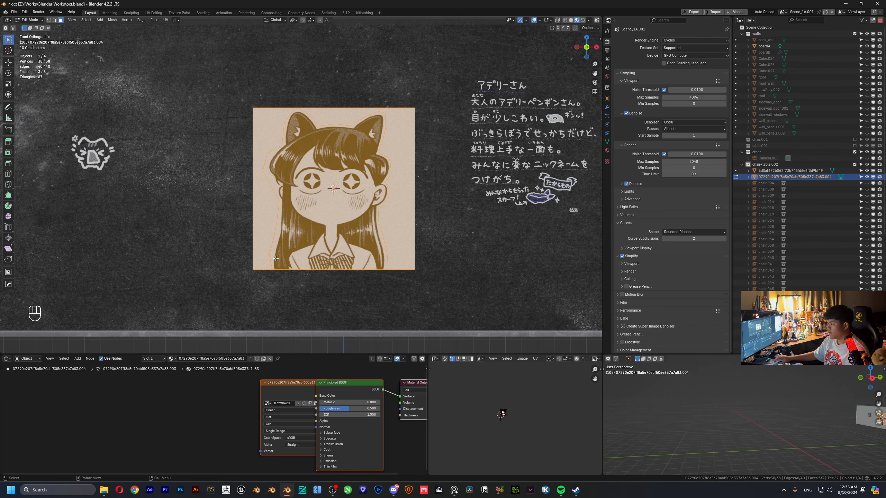
- Delete the background faces outside the girl's cut outline
left_click(265, 127)
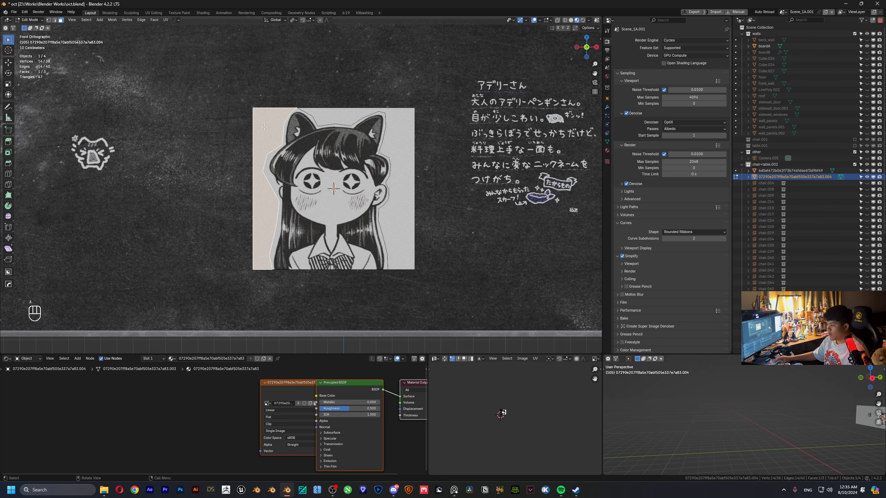
key("x")
left_click(401, 134)
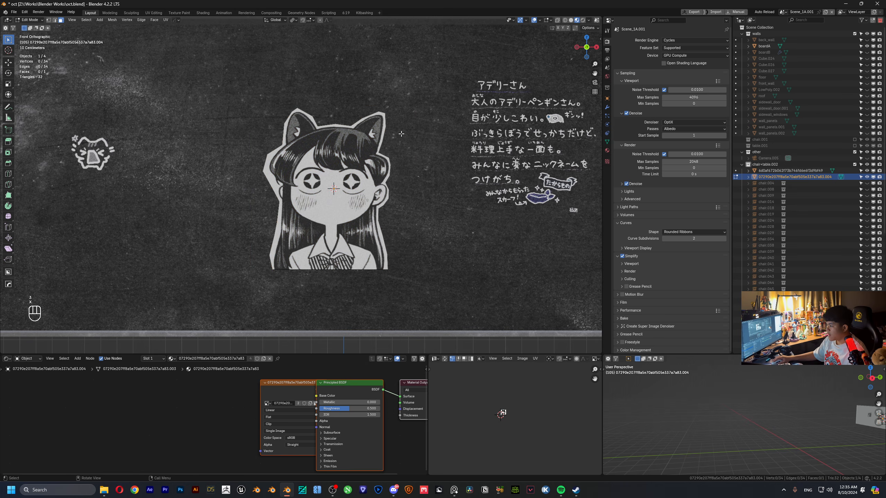
- Round the girl cutout's outline with a 3-segment vertex bevel using the Percent width type
key("Tab")
key("Tab")
key("a")
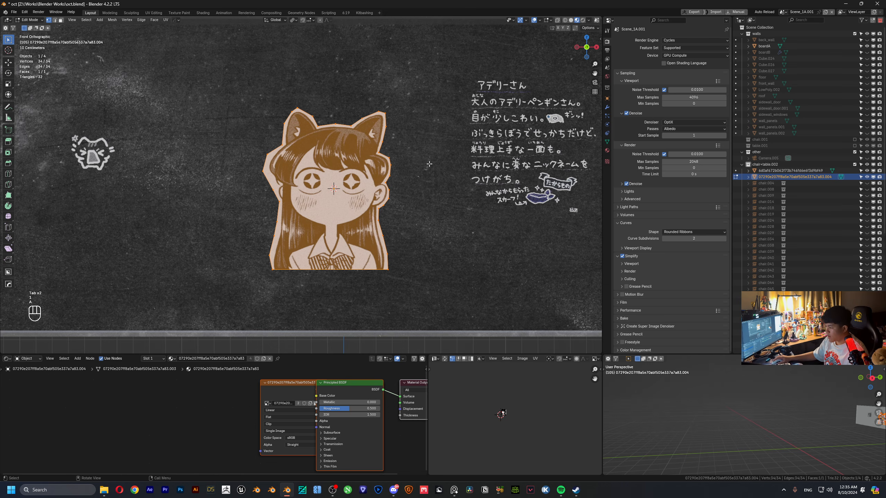
key("ctrl+shift+b")
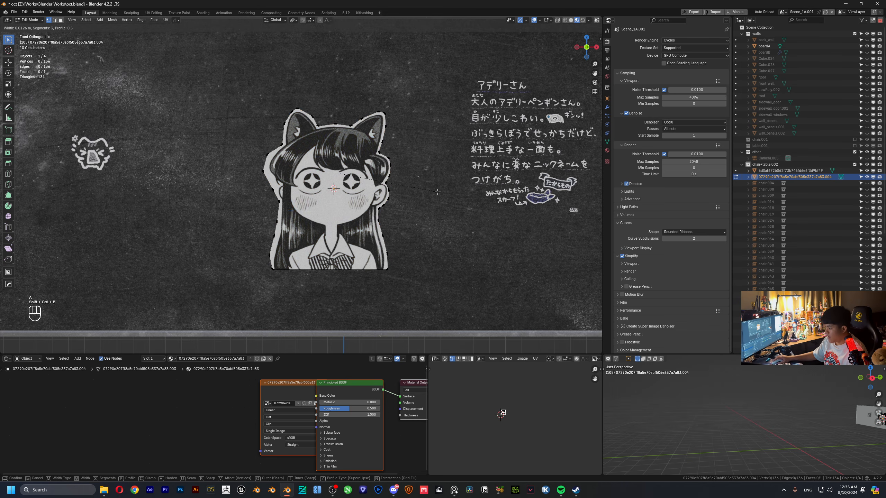
left_click(447, 197)
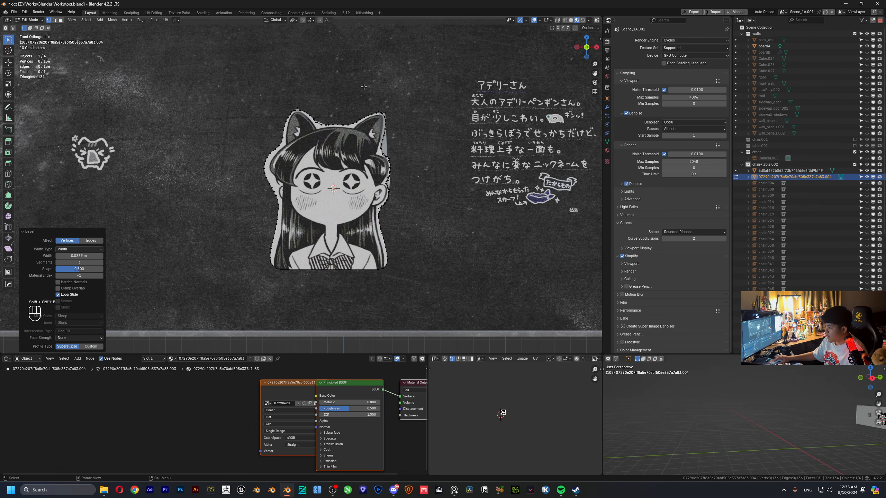
left_click(102, 252)
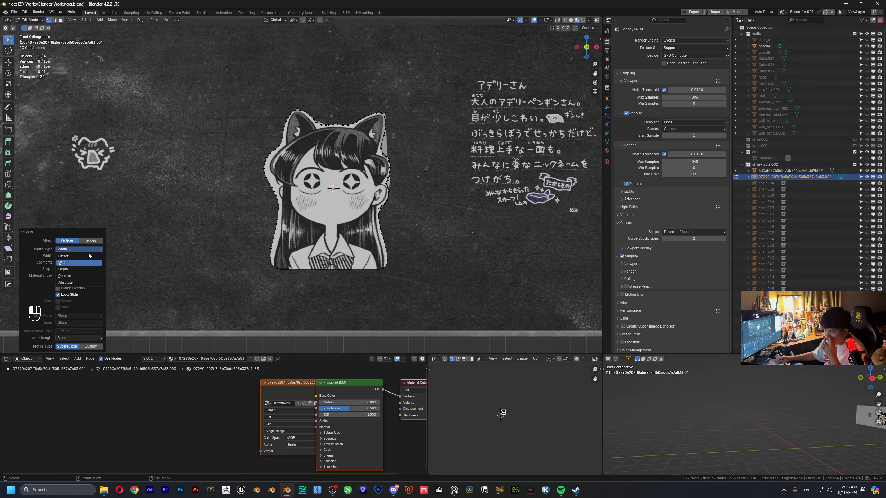
left_click(76, 276)
mouse_move(78, 255)
left_mouse_down()
mouse_move(101, 256)
mouse_move(89, 256)
left_mouse_up()
key("Tab")
- Scale the girl cutout down to roughly the cat's size and move it beside the cat, about -0.68 m along X and 0.13 m along Z
scroll(355, 173, "down", 4)
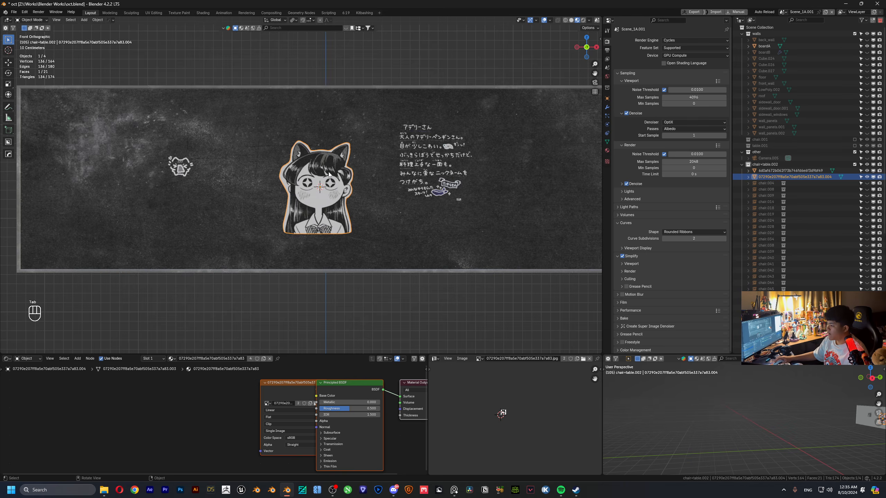
scroll(355, 173, "up", 6)
scroll(312, 160, "down", 6)
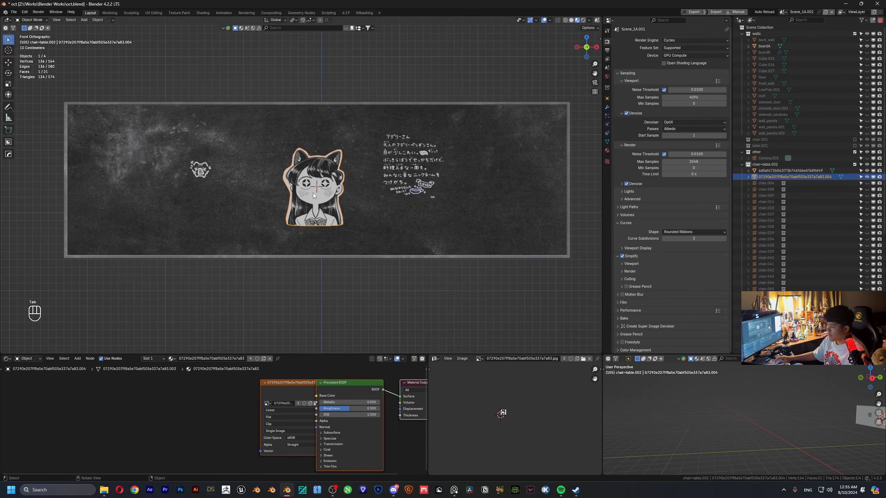
key("s")
left_click(362, 183)
key("g")
left_click(399, 185)
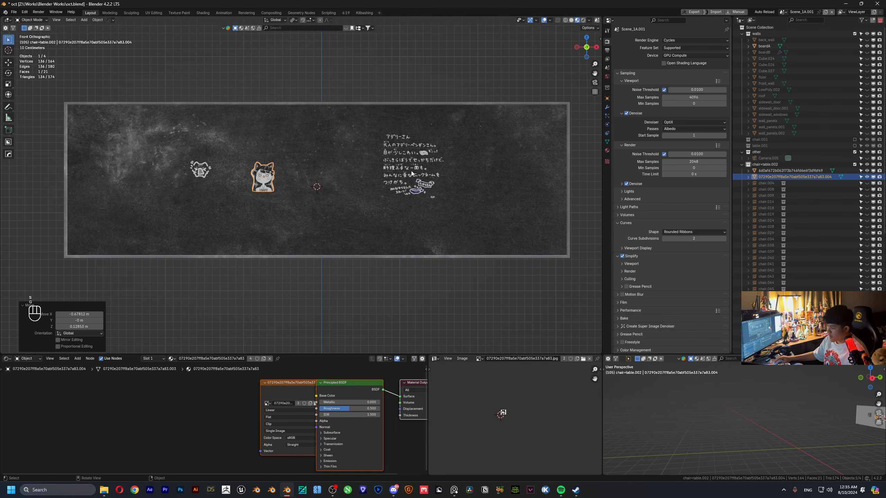
- Rotate the girl cutout about 24° counterclockwise and move it up near the blackboard's upper edge, about 0.51 m along Z
key("e")
key("r")
left_click(374, 118)
key("g")
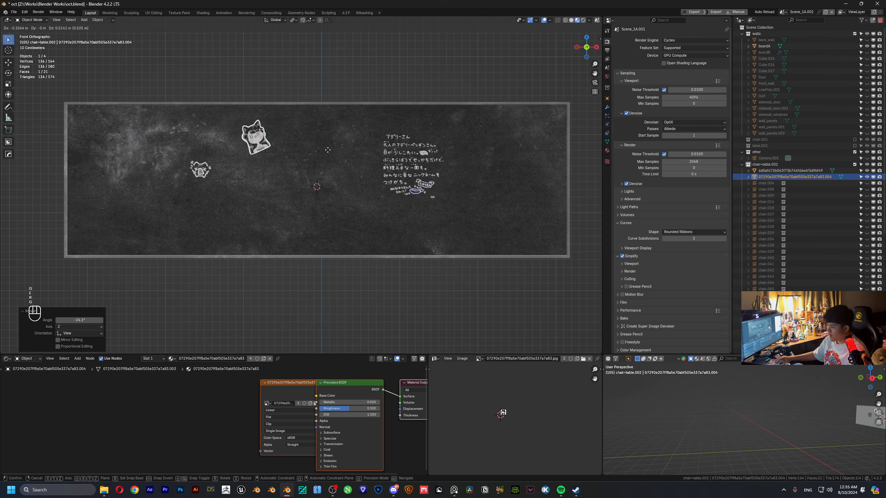
left_click(358, 181)
- Import the coloured anime school-building illustration from the CUTEUETEUE folder as an image plane on the blackboard
scroll(358, 182, "up", 5)
key("shift+a")
mouse_move(346, 179)
left_click(386, 192)
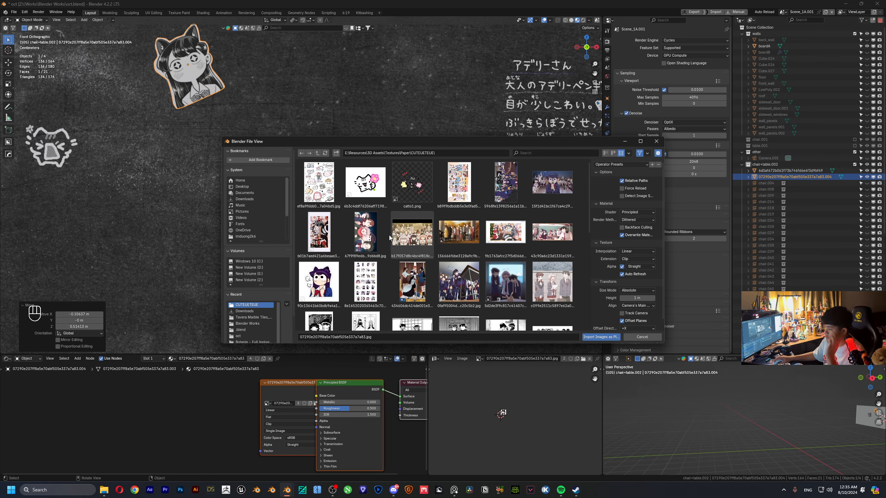
scroll(524, 251, "down", 2)
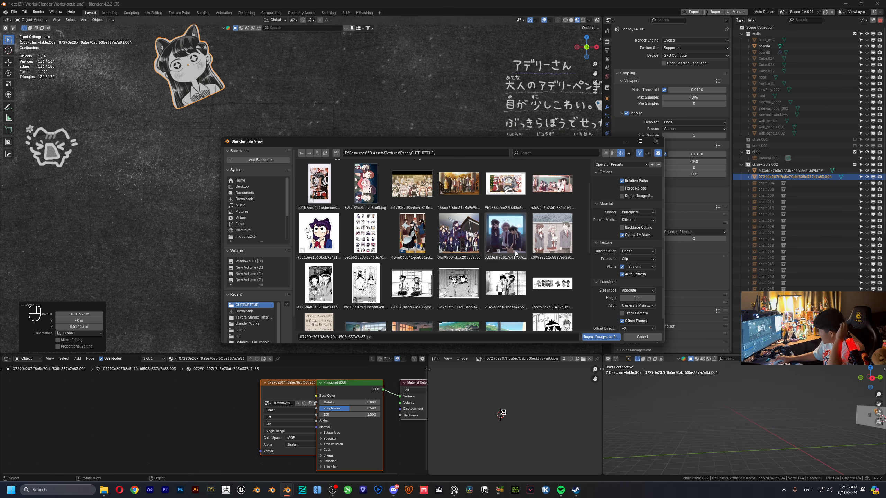
scroll(440, 257, "down", 1)
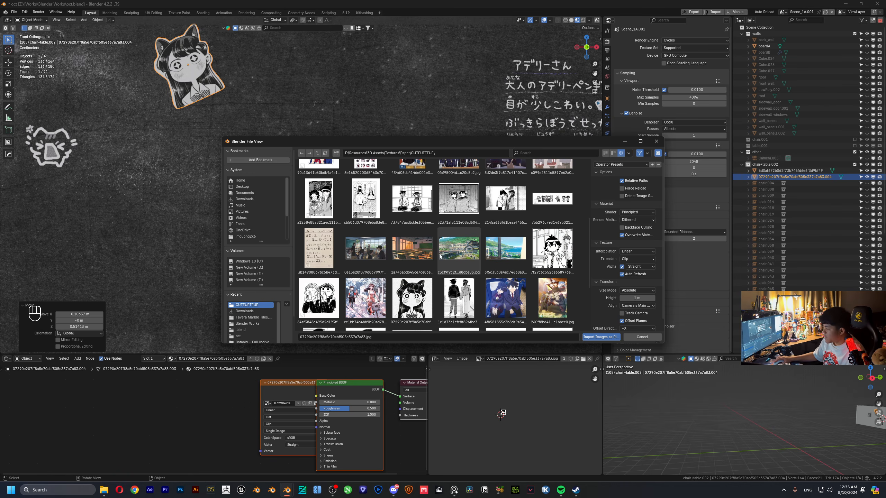
double_click(464, 249)
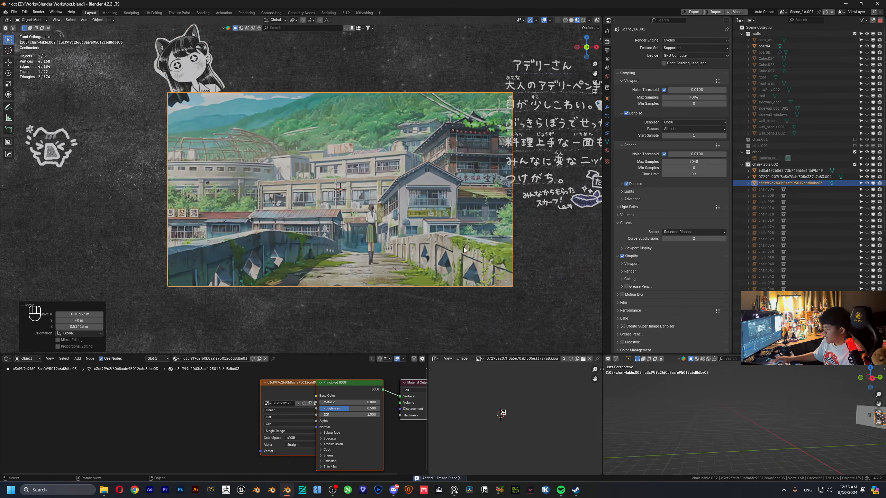
middle_click_drag(365, 203, 303, 204)
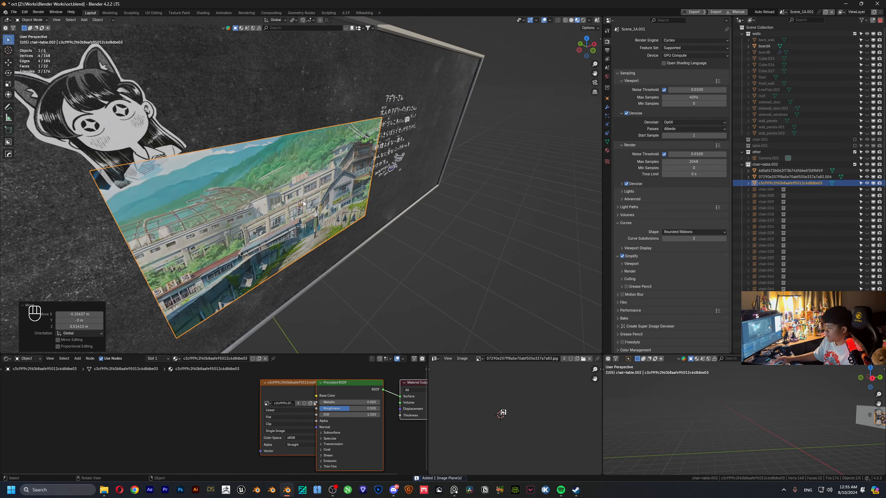
key("h")
key("ctrl+z")
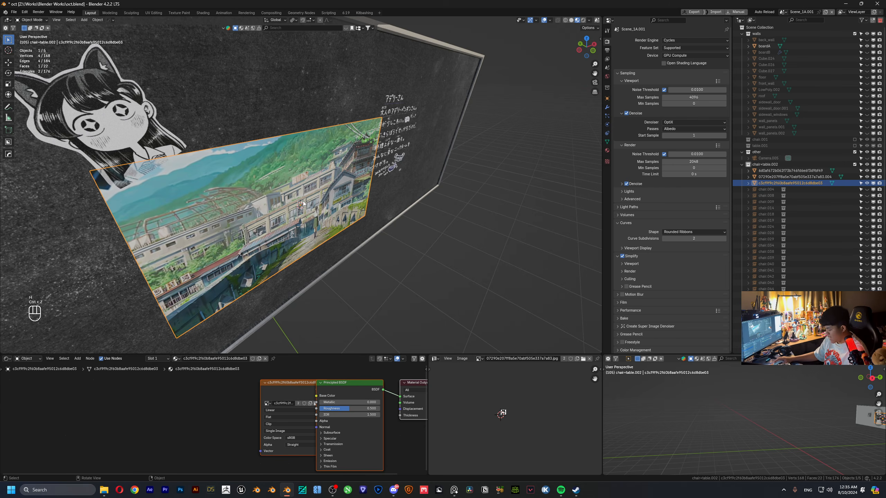
key("g")
right_click(307, 200)
- Nudge the girl cutout very slightly along the Y axis to adjust its depth relative to the school picture
left_click(112, 119)
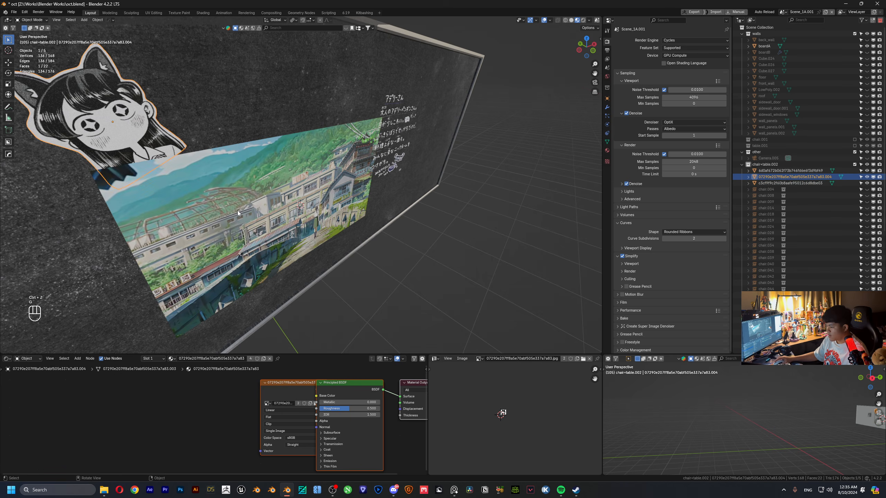
key("g")
key("y")
key("shift")
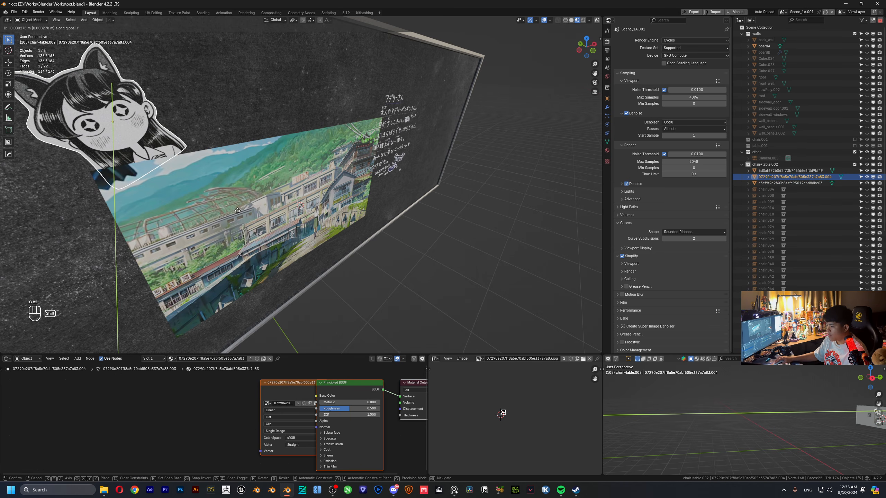
- Offset the cat-eared girl sticker slightly along the global Y axis on the chalkboard
left_click(239, 211)
middle_click_drag(238, 211, 232, 171)
- Set the school poster material's roughness to 0.167 and disconnect the image texture's Alpha from the Principled BSDF
left_click(262, 219)
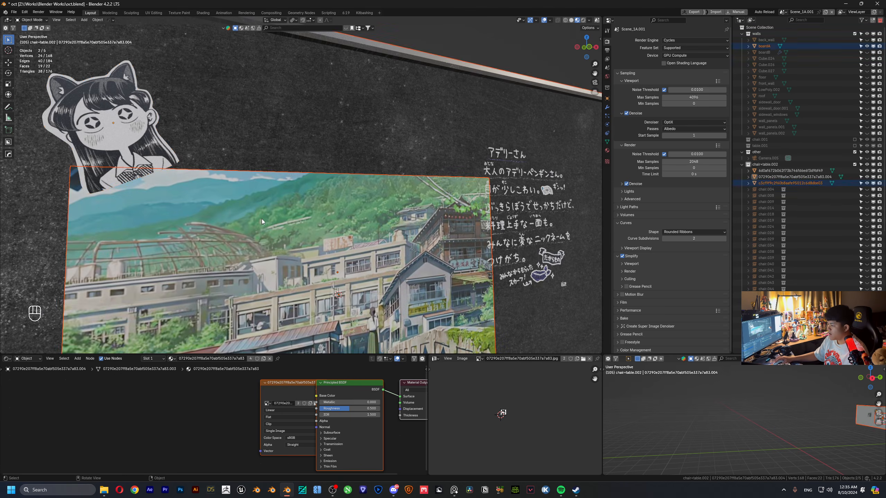
left_click(261, 219)
scroll(277, 226, "down", 4)
middle_click_drag(277, 226, 302, 240)
scroll(271, 387, "up", 3)
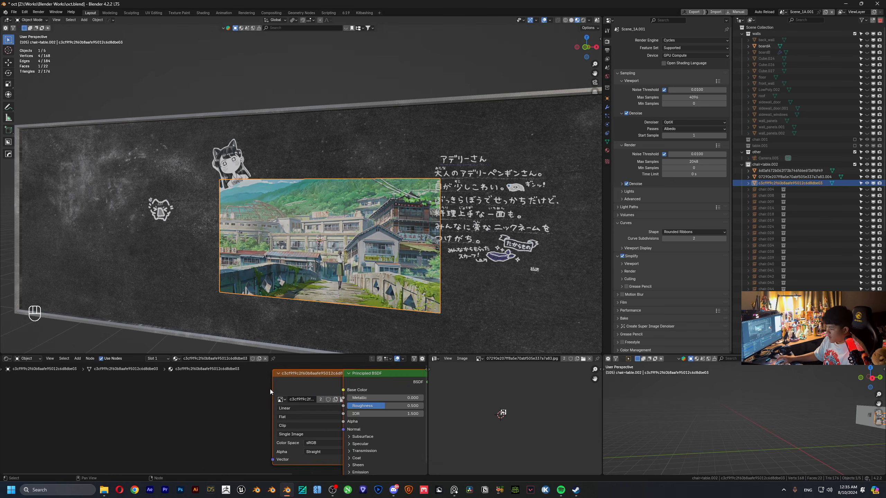
left_click_drag(286, 377, 147, 379)
left_click_drag(380, 407, 362, 408)
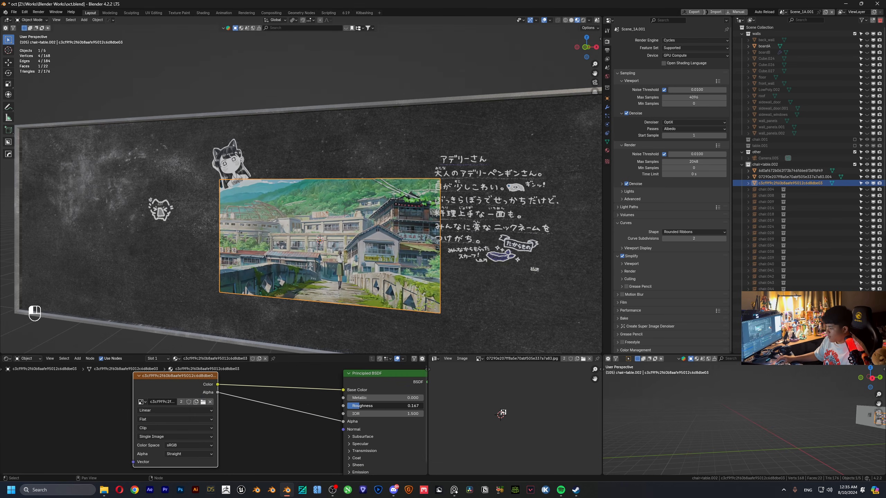
scroll(279, 400, "down", 2)
middle_click_drag(251, 398, 272, 390)
right_click_drag(301, 401, 295, 413, "ctrl")
left_click_drag(218, 380, 136, 391)
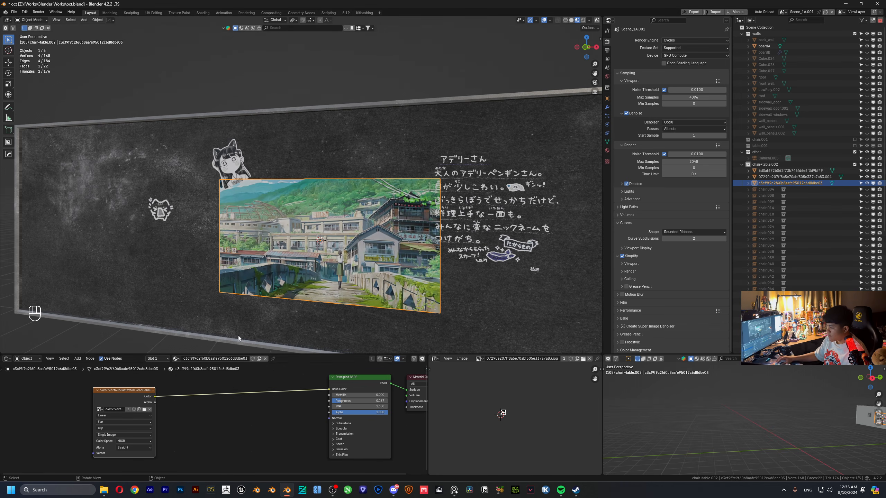
- Inset the school poster's face by about 0.019 m in Edit Mode and select only the surrounding border faces
middle_click_drag(260, 244, 286, 244)
key("Tab")
scroll(297, 223, "up", 2)
middle_click_drag(324, 220, 307, 181, "shift")
middle_click_drag(313, 180, 296, 193)
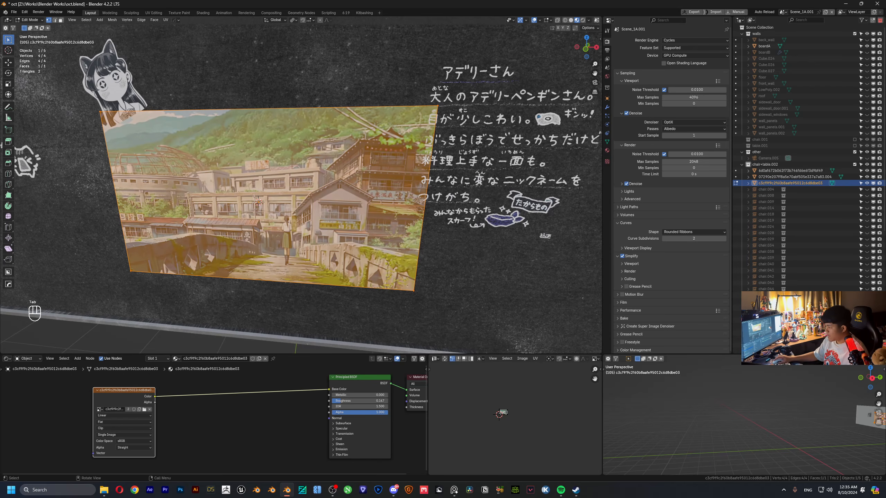
key("i")
left_click(479, 128)
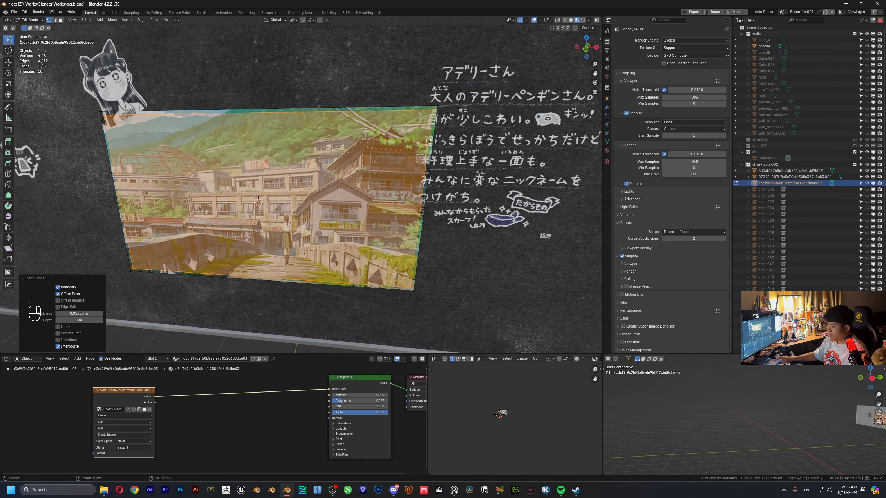
key("3")
key("ctrl+i")
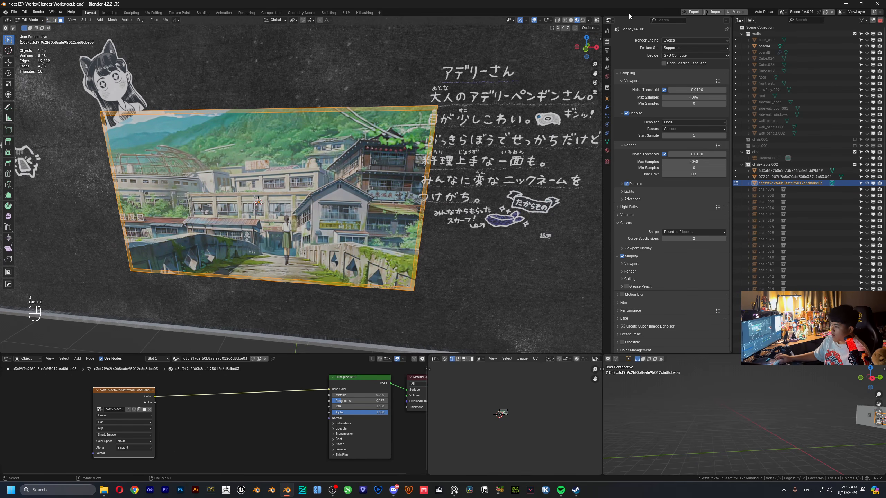
- Add a second material slot to the poster with a new material named tut_paperborder
left_click(607, 150)
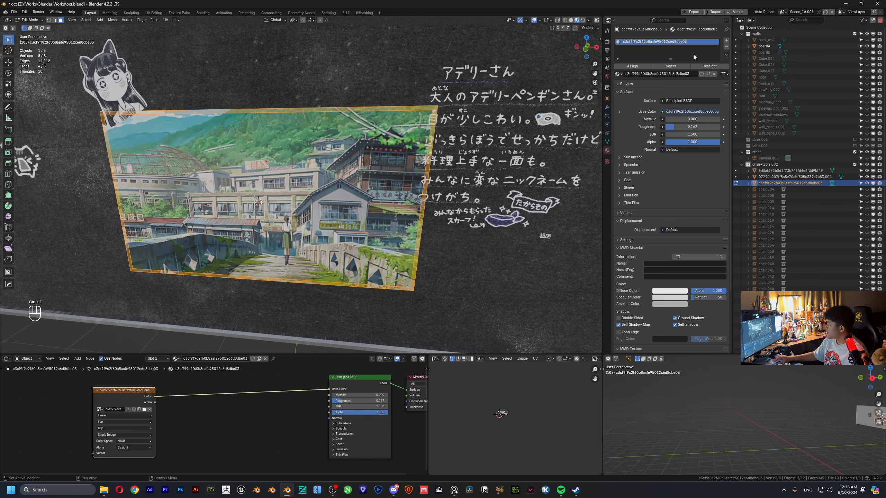
left_click(726, 40)
left_click(635, 85)
left_click(642, 83)
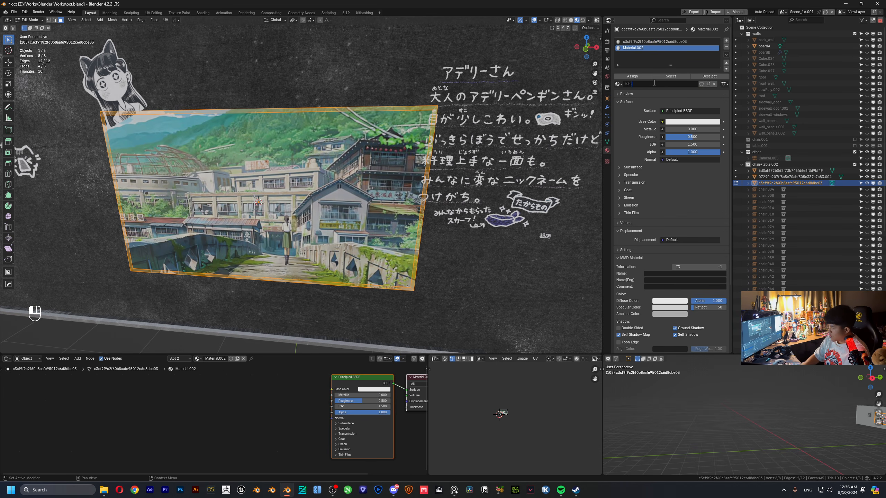
type("tut_paper")
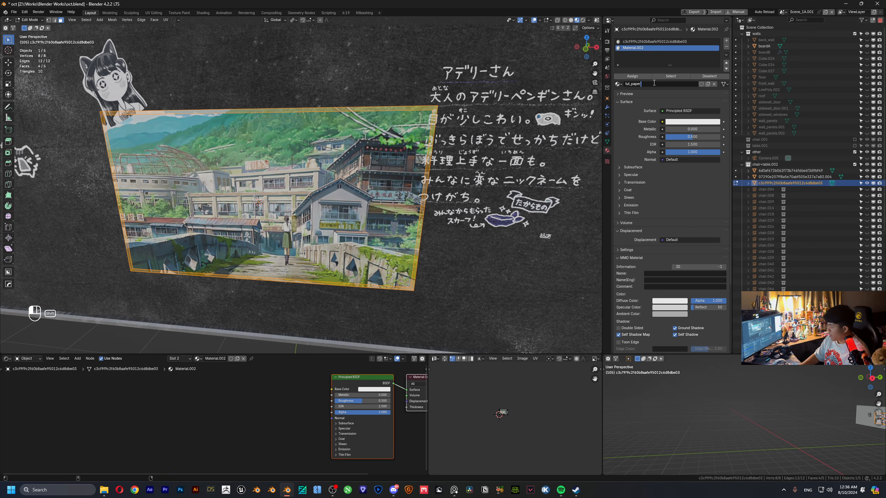
type("border")
key("Return")
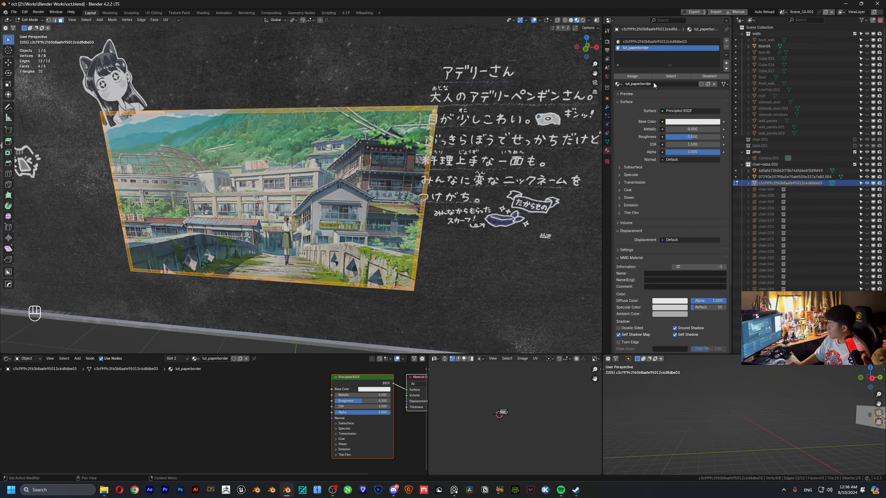
- Assign the tut_paperborder material to the poster's selected border faces
left_click(311, 182, "shift")
scroll(352, 168, "down", 2)
middle_click_drag(312, 182, 397, 172, "shift")
scroll(376, 169, "up", 3)
scroll(257, 393, "down", 4)
middle_click_drag(257, 392, 283, 389)
left_click(241, 391)
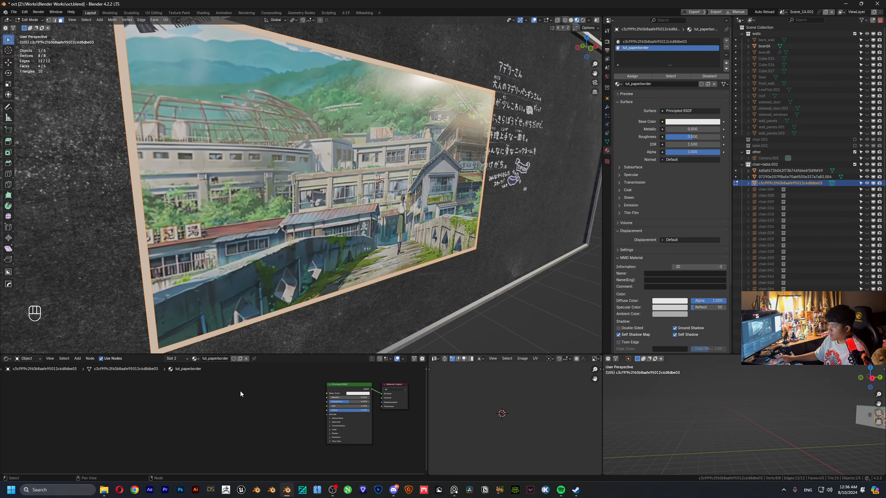
- Open the Opera browser and search Google Images for "paper texture"
key("alt+space")
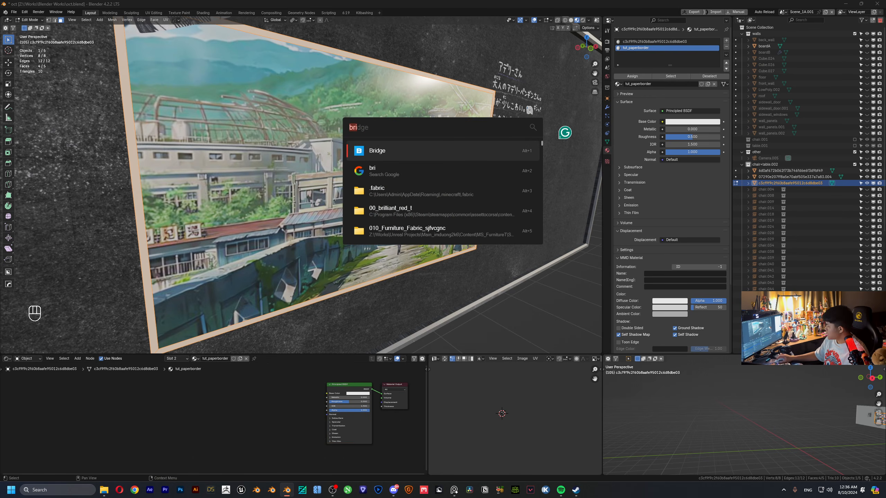
left_click(121, 488)
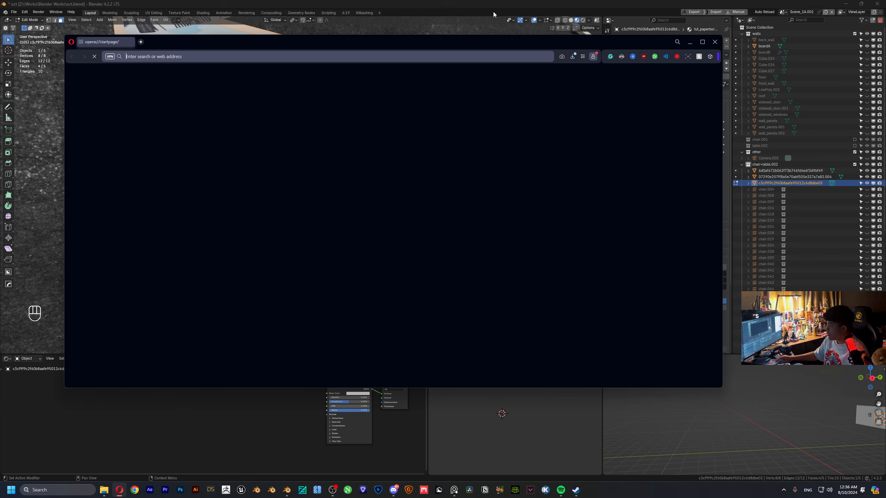
type("paper texture")
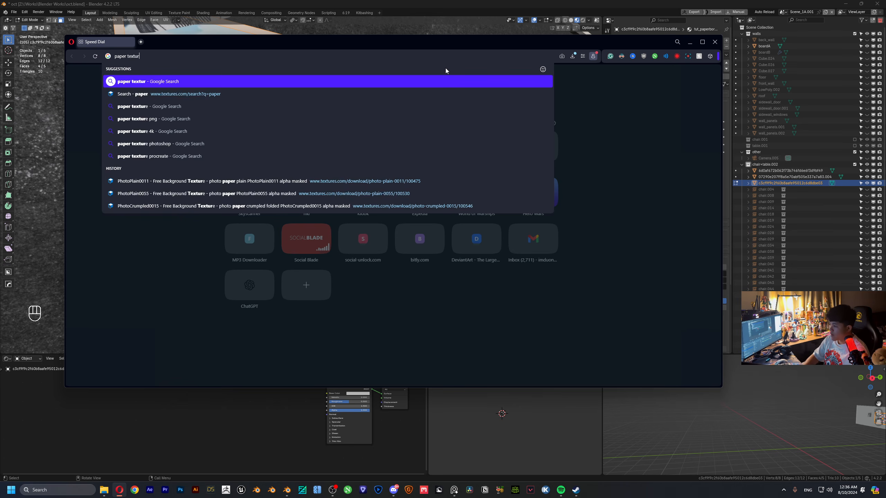
key("Return")
left_click(166, 103)
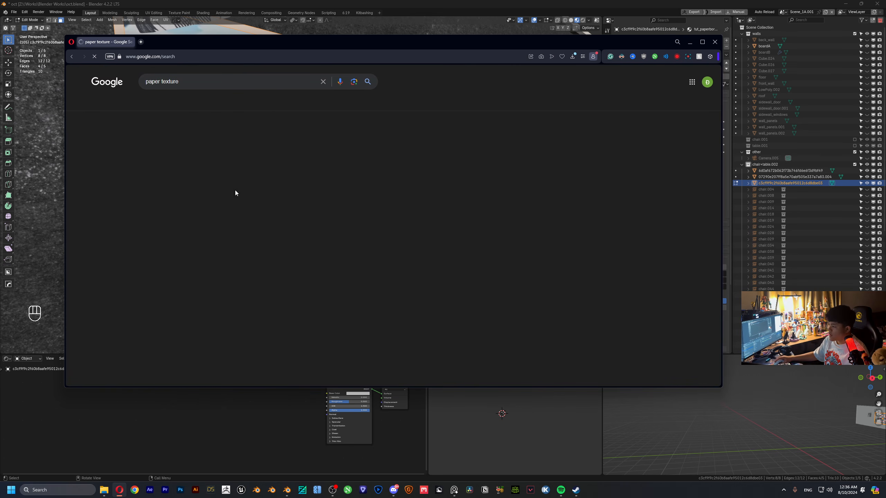
- Save the white Unblast paper texture image to the Downloads folder and return to Blender
left_click(418, 172)
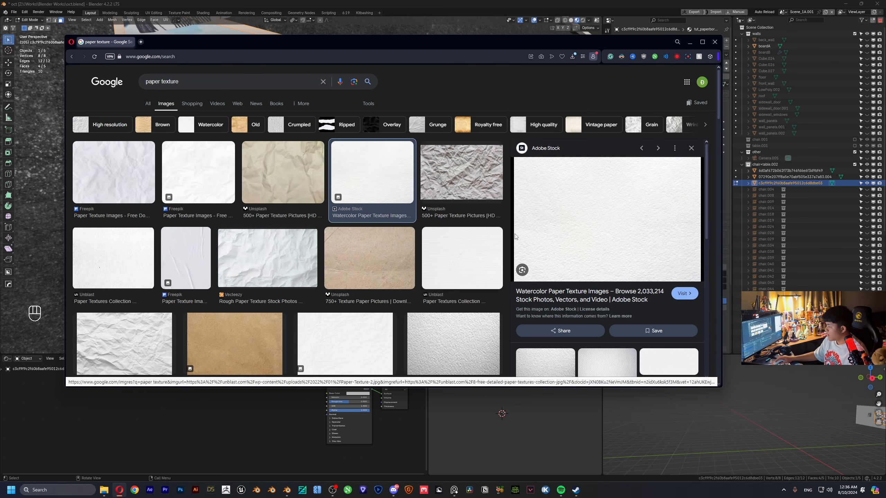
right_click(568, 208)
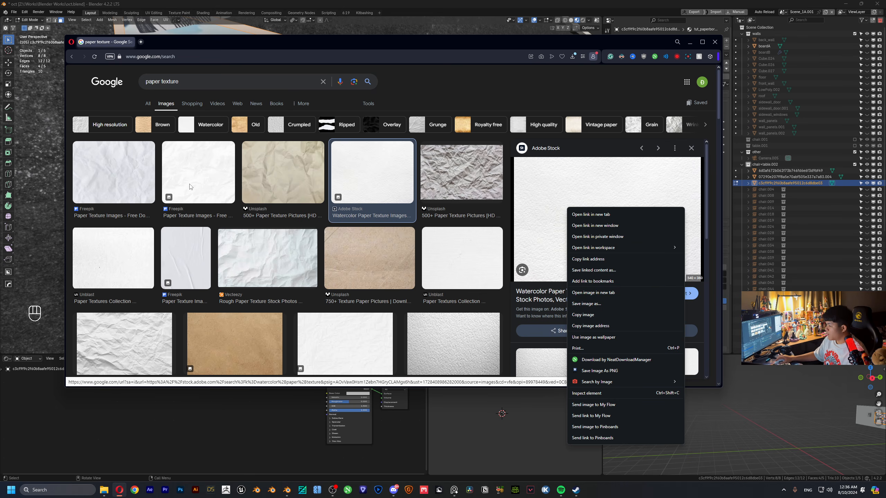
left_click(130, 251)
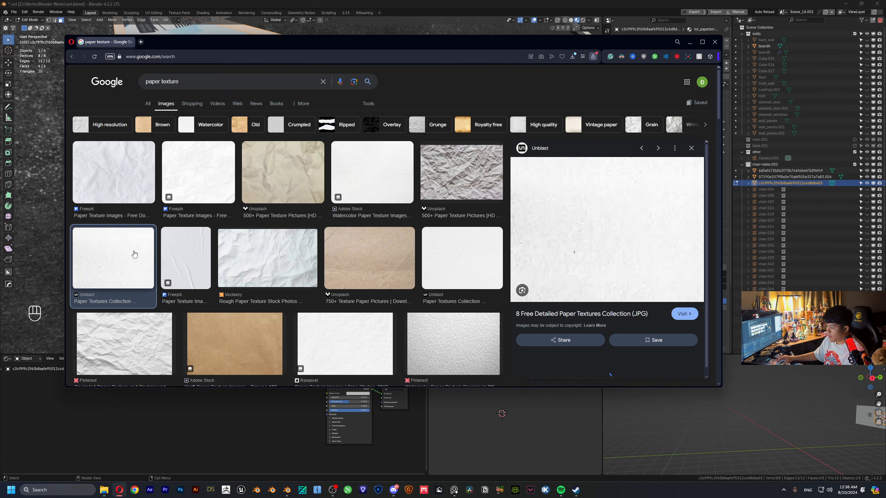
right_click(593, 218)
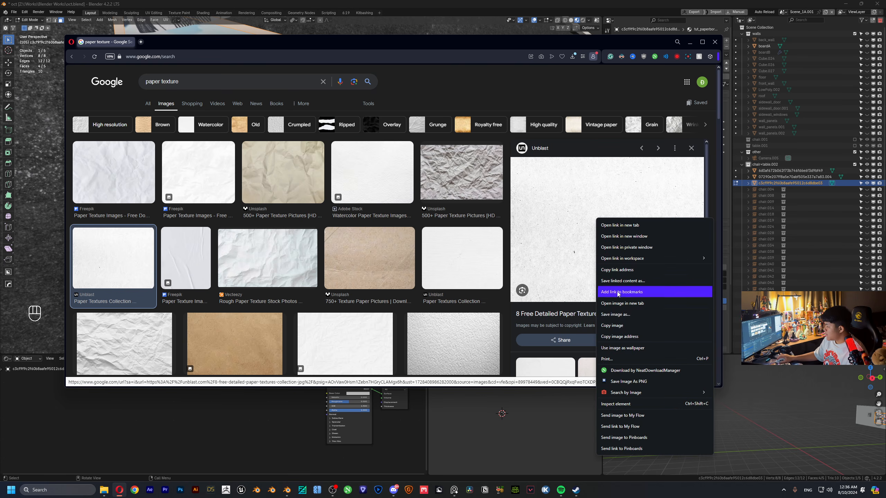
left_click(618, 313)
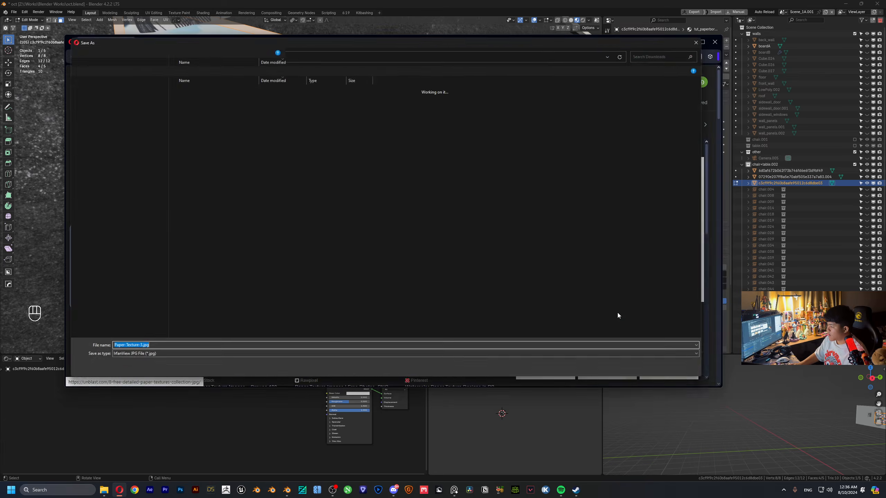
key("Return")
left_click(689, 41)
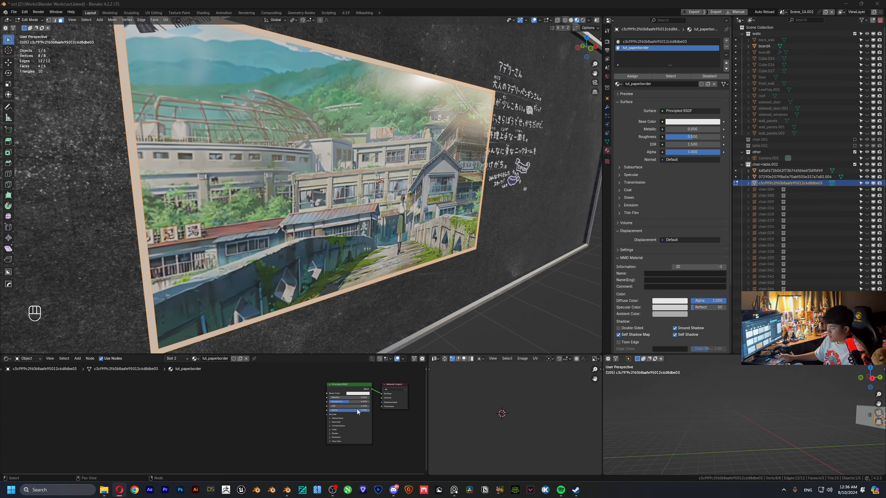
- Add the downloaded paper texture to the tut_paperborder nodes, connect its Color to Base Color, and leave Edit Mode
left_click(297, 405)
key("alt+Tab")
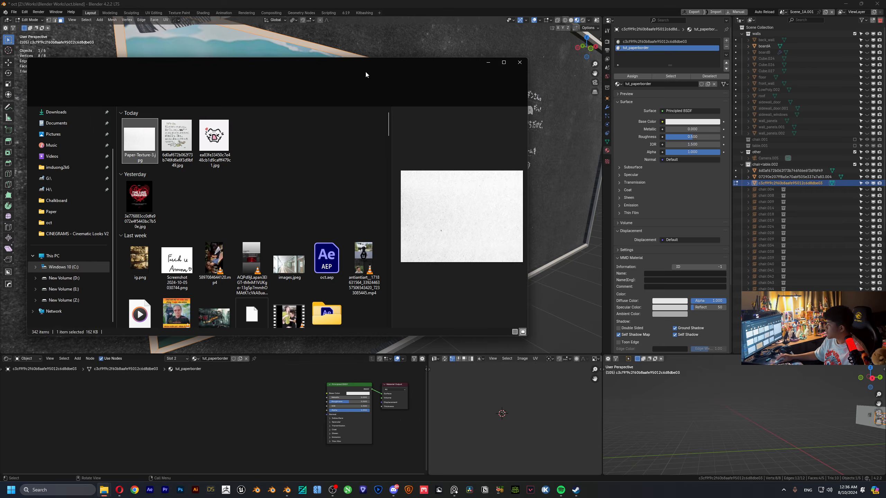
left_click_drag(366, 72, 885, 140)
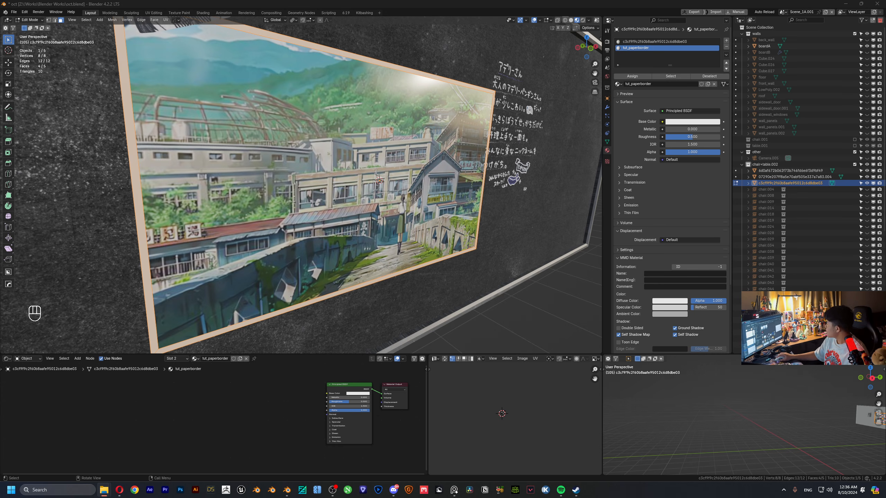
left_click_drag(166, 409, 327, 393)
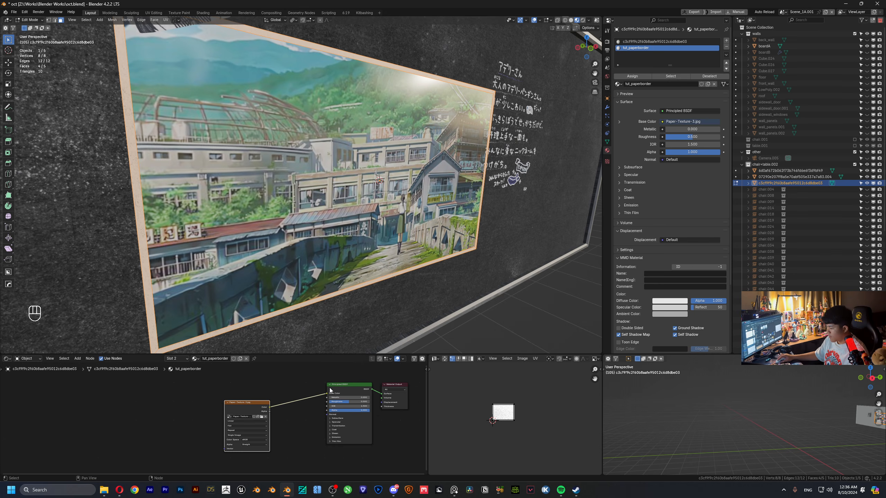
scroll(262, 196, "down", 3)
key("Tab")
middle_click_drag(279, 193, 244, 190)
scroll(258, 192, "up", 3)
middle_click_drag(401, 192, 300, 192, "shift")
middle_click_drag(307, 192, 363, 191)
- Switch to the poster's image material in slot 1 and set its roughness to 0.721
left_click(175, 359)
left_click(174, 369)
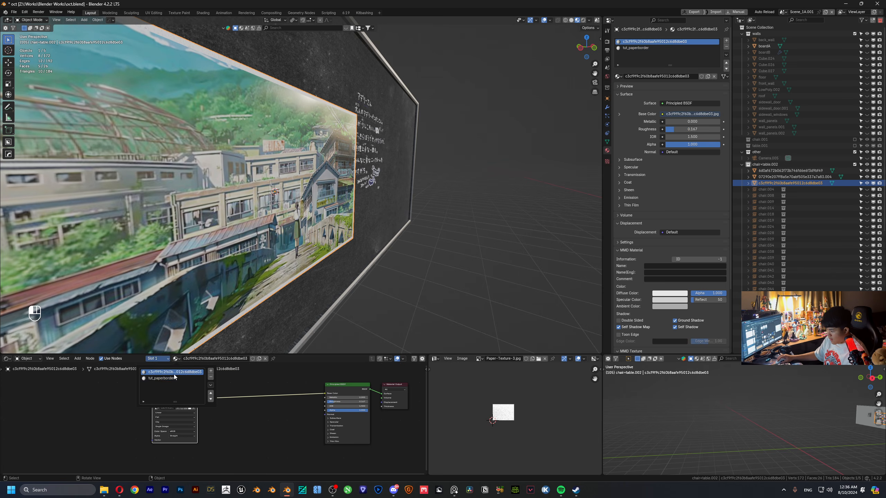
left_click_drag(718, 129, 697, 129)
scroll(282, 426, "down", 4)
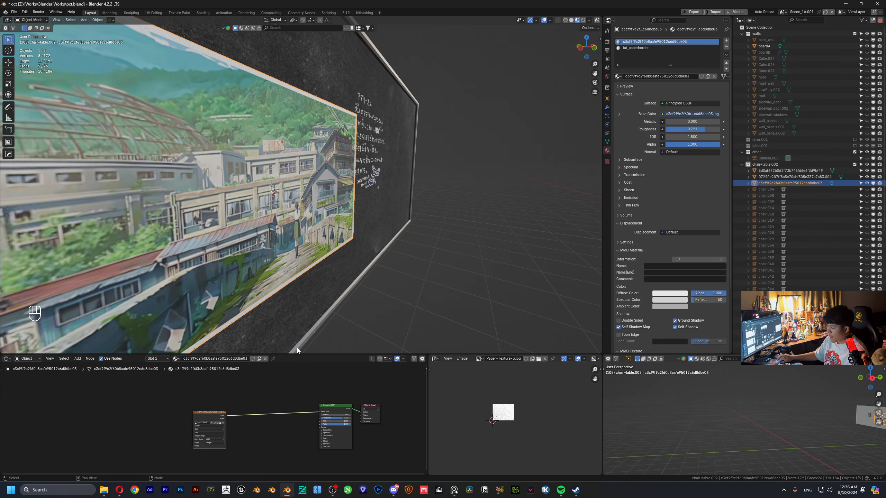
middle_click_drag(297, 237, 190, 239)
middle_click_drag(190, 239, 300, 223)
middle_click_drag(300, 223, 336, 220, "shift")
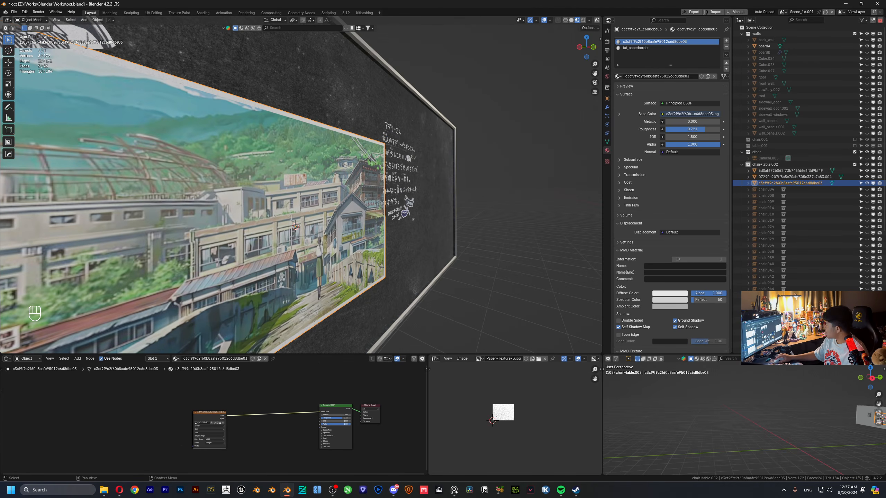
- Preview the "paper texture by freeject.net 5" image in the Paper folder and add it to the poster material's node tree
left_click_drag(885, 207, 304, 104)
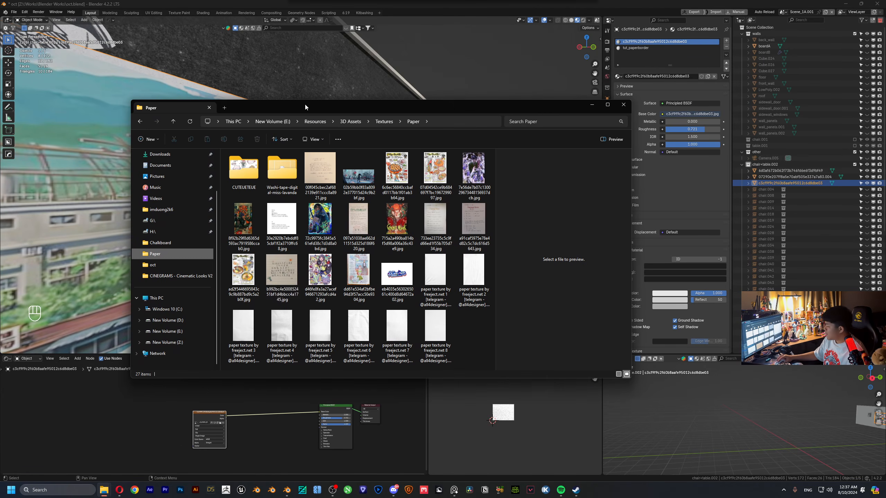
double_click(327, 323)
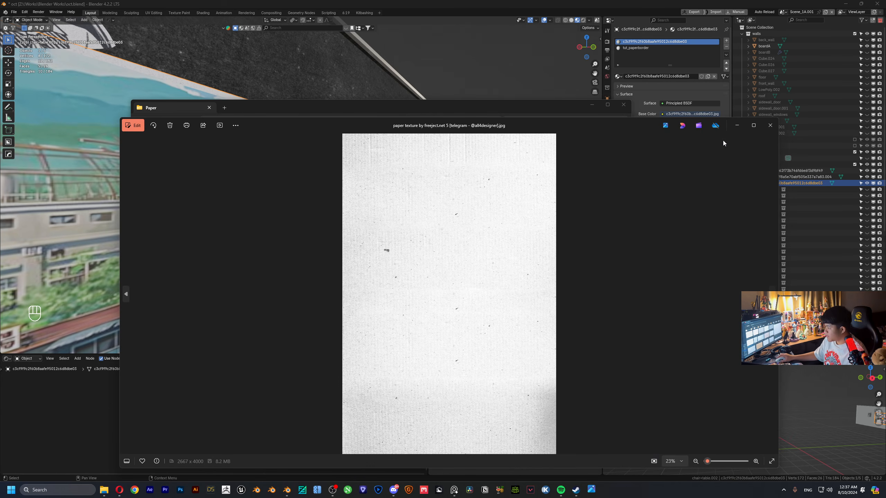
left_click(770, 125)
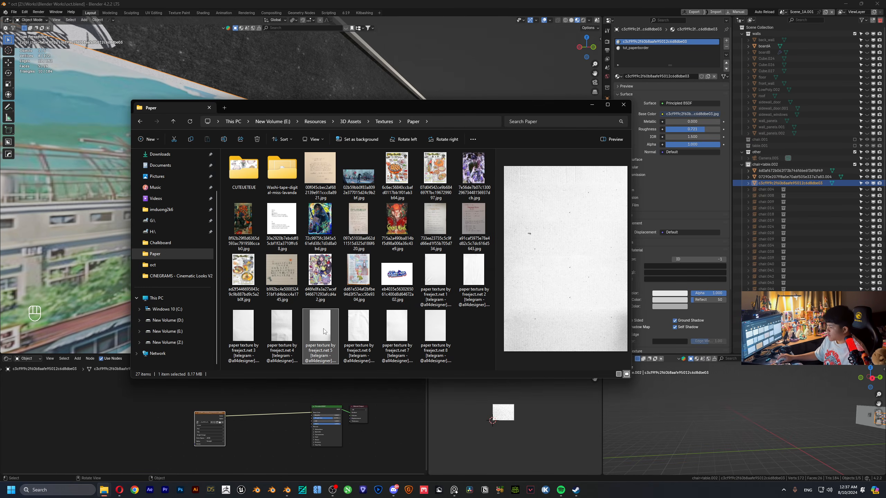
left_click_drag(322, 329, 259, 425)
scroll(279, 406, "up", 4)
left_click(593, 107)
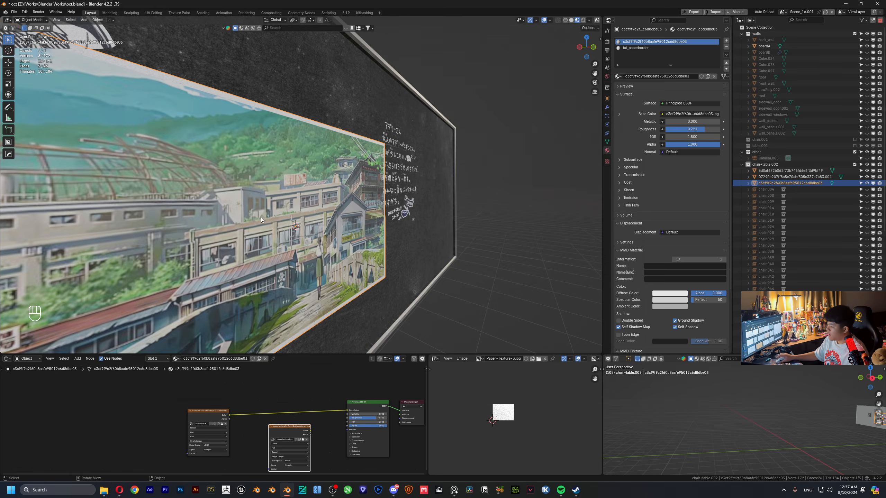
- Place the new paper texture node directly beneath the poster's image texture node
middle_click_drag(261, 217, 345, 213)
middle_click_drag(313, 471, 389, 454)
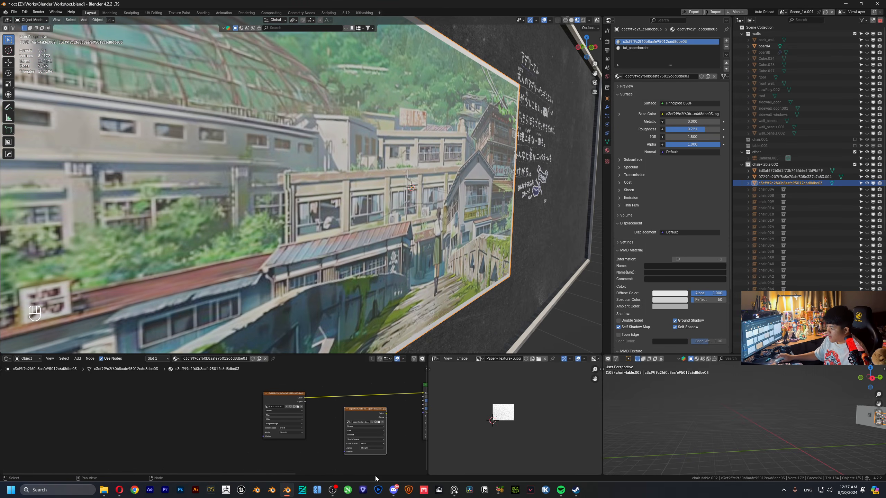
scroll(359, 457, "up", 4)
middle_click_drag(346, 417, 274, 418)
left_click_drag(336, 407, 226, 450)
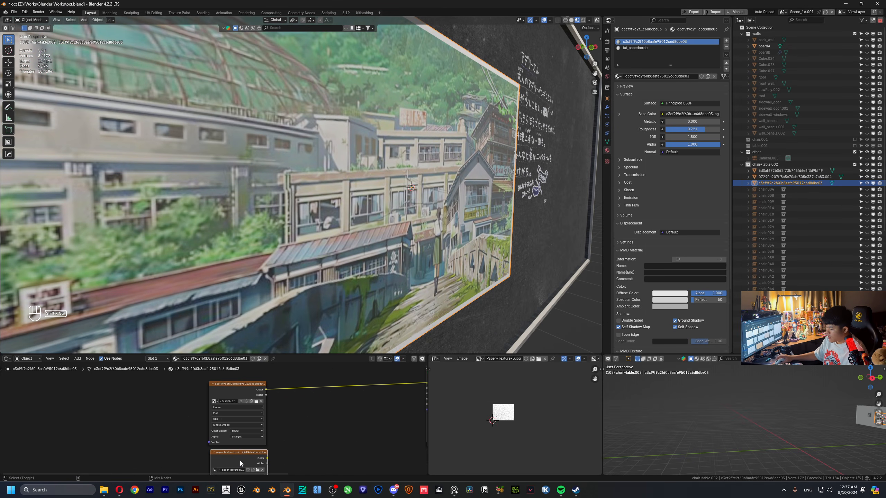
- Mix the poster image and the paper texture into Base Color with Multiply blending and a factor of 1.000
right_click_drag(245, 469, 237, 419, "ctrl+shift")
mouse_move(286, 370)
left_mouse_down()
mouse_move(285, 430)
mouse_move(283, 383)
left_mouse_up()
left_click(283, 431)
left_click(298, 402)
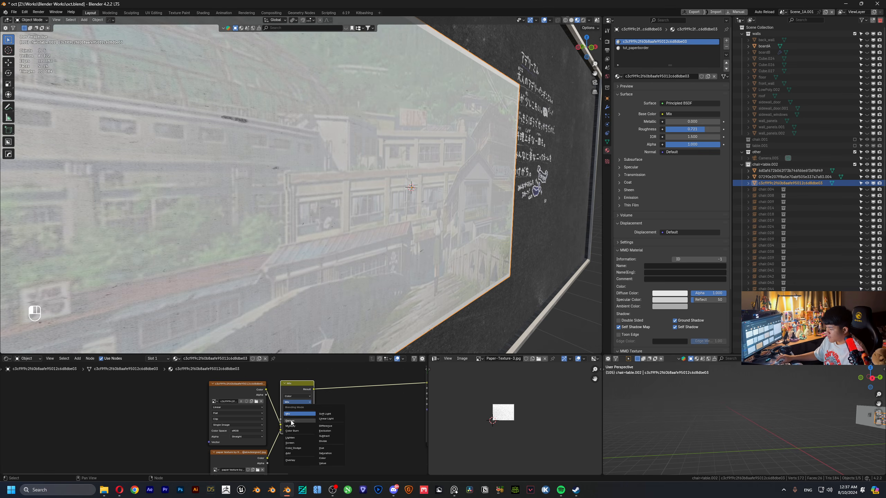
left_click(302, 422)
left_click_drag(297, 419, 311, 419)
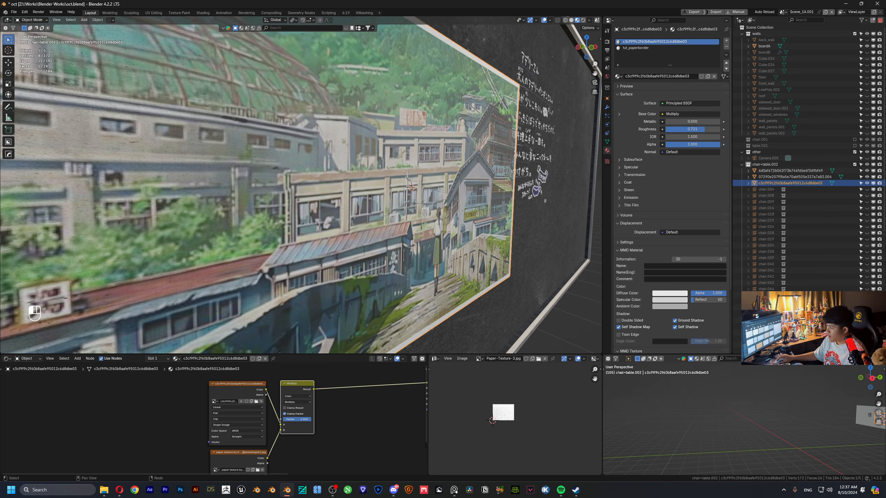
- Add 16 horizontal loop cuts across the poster and flatten them by scaling to 0 along Z
middle_click_drag(305, 319, 205, 259)
key("Tab")
key("ctrl+r")
scroll(185, 265, "up", 15)
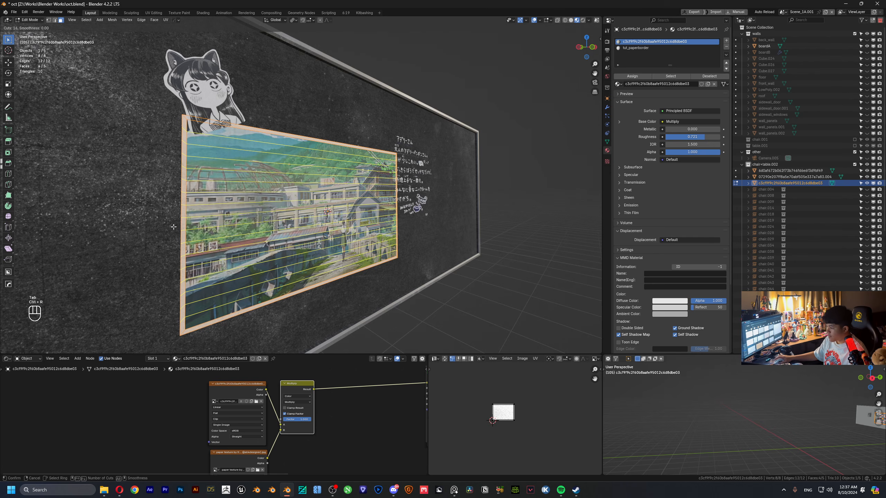
left_click(174, 227)
key("s")
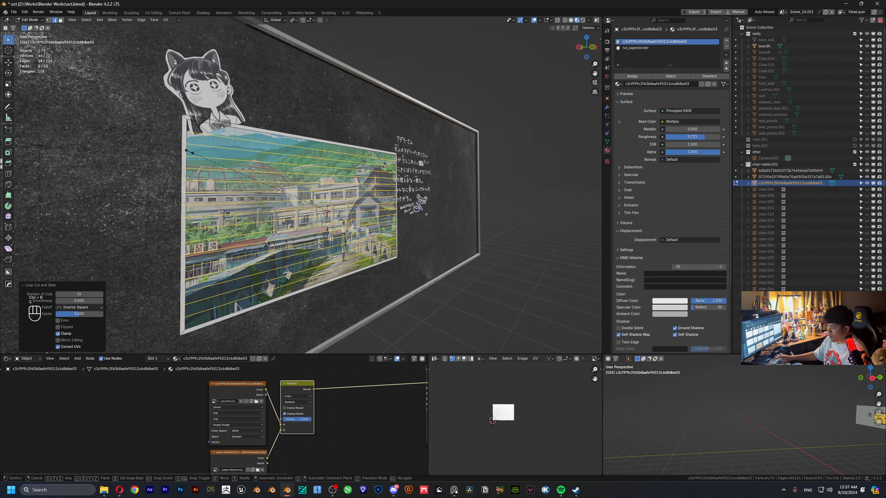
key("z")
key("0")
key("Return")
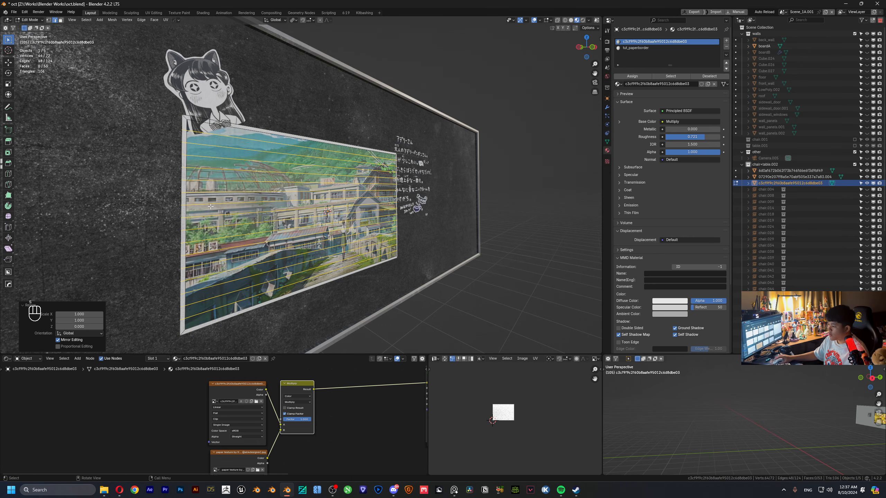
- Pull the poster's bottom edge about 0.126 m away from the board along Y with proportional editing on
key("2")
key("3")
scroll(227, 223, "down", 3)
left_click(281, 259)
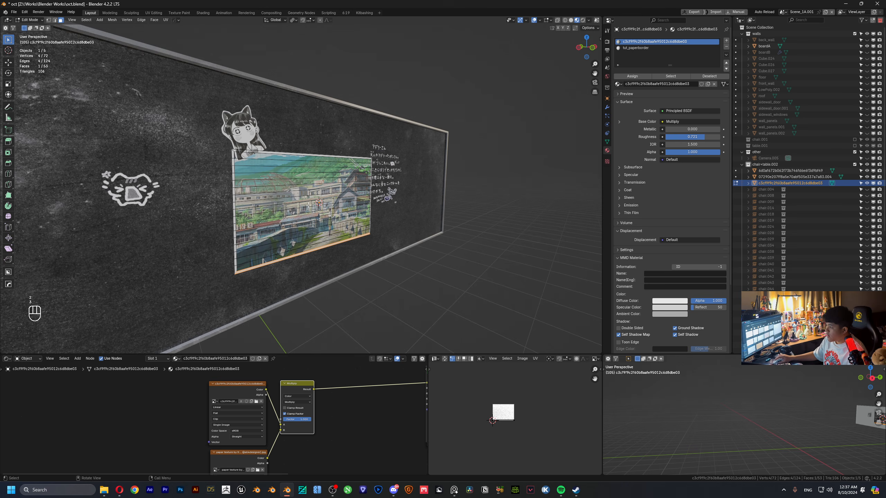
scroll(307, 280, "up", 5)
left_click(318, 235)
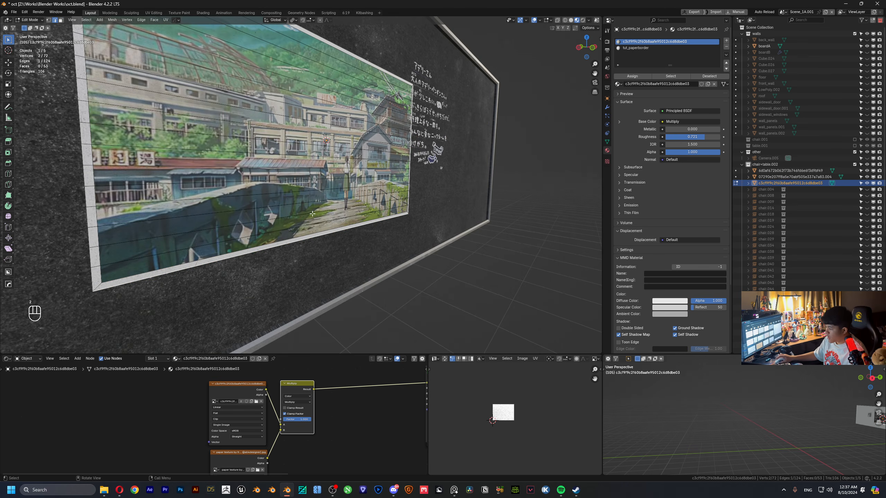
left_click(319, 22)
scroll(307, 199, "down", 3)
middle_click_drag(307, 199, 376, 206)
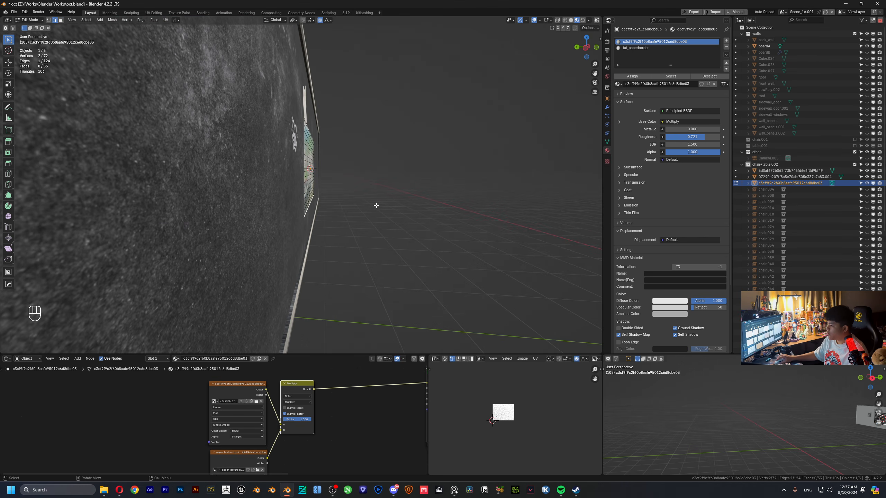
key("g")
key("y")
left_click(385, 207)
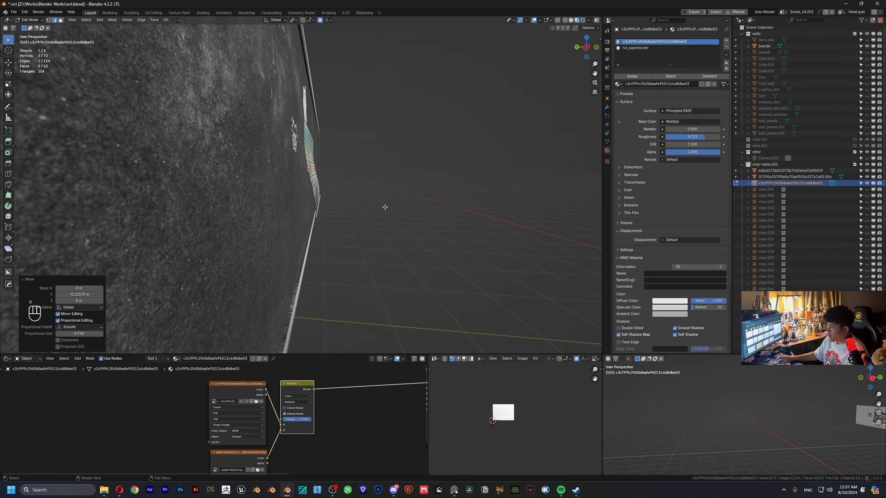
- Rotate the poster's bottom edge by about -12° around X with proportional editing to curl the paper
key("r")
key("x")
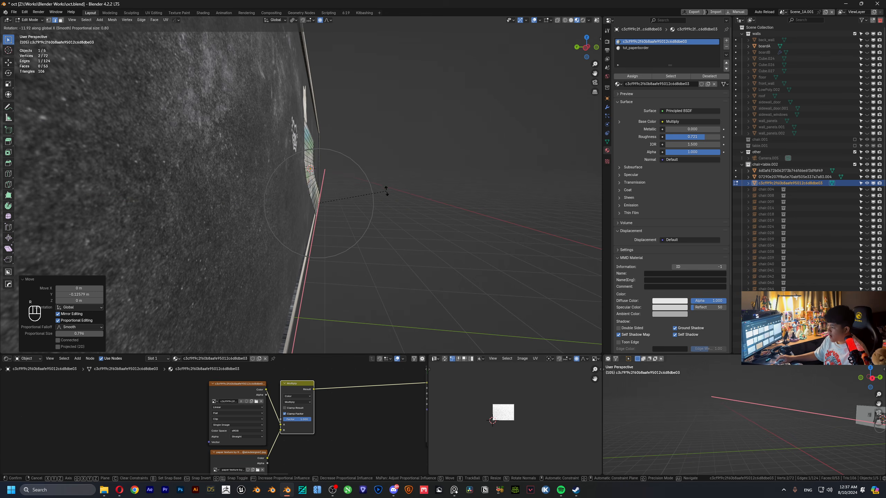
left_click(387, 192)
mouse_move(386, 192)
middle_mouse_down()
mouse_move(275, 183)
mouse_move(329, 173)
mouse_move(241, 190)
mouse_move(381, 200)
middle_mouse_up()
- Leave Edit Mode and apply Shade Auto Smooth to the curled poster
key("Tab")
right_click(328, 173)
left_click(318, 187)
scroll(309, 170, "up", 5)
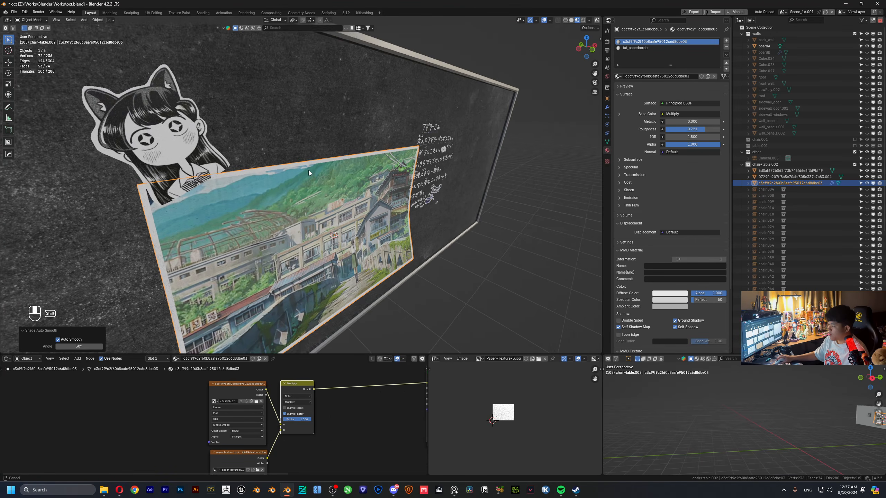
- Add a cylinder mesh at the poster's top edge and scale it to 0.032
key("shift+a")
mouse_move(298, 87)
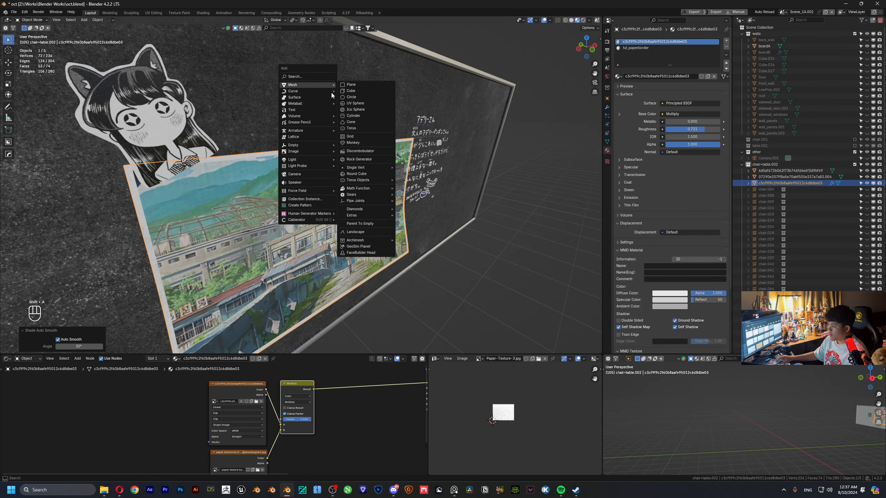
left_click(353, 116)
key("s")
left_click(322, 161)
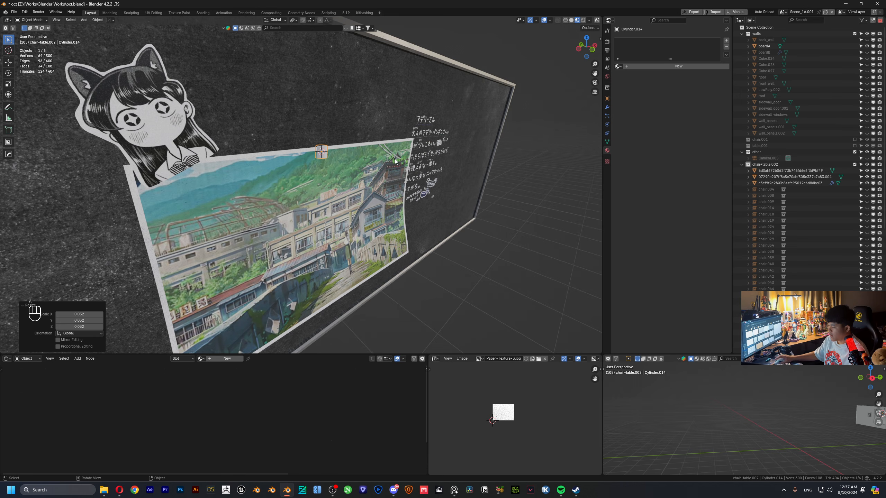
- Rotate the cylinder 90° around X and move it in front of the poster's top edge
key("r")
key("x")
key("9")
key("0")
key("Return")
middle_click_drag(287, 166, 349, 210)
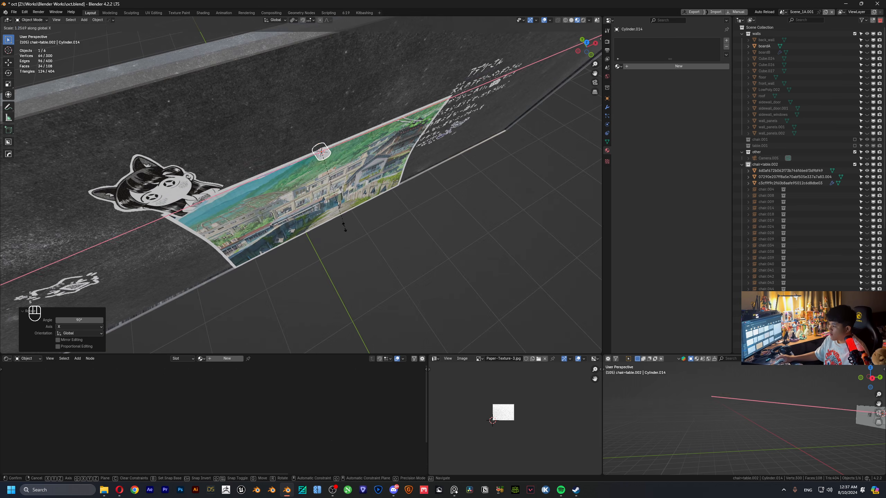
key("g")
left_click(341, 188)
- Shorten the cylinder by moving its front face about 0.037 m along Y with proportional editing off
key("Tab")
key("3")
middle_click_drag(341, 189, 353, 213)
key("g")
key("y")
right_click(353, 213)
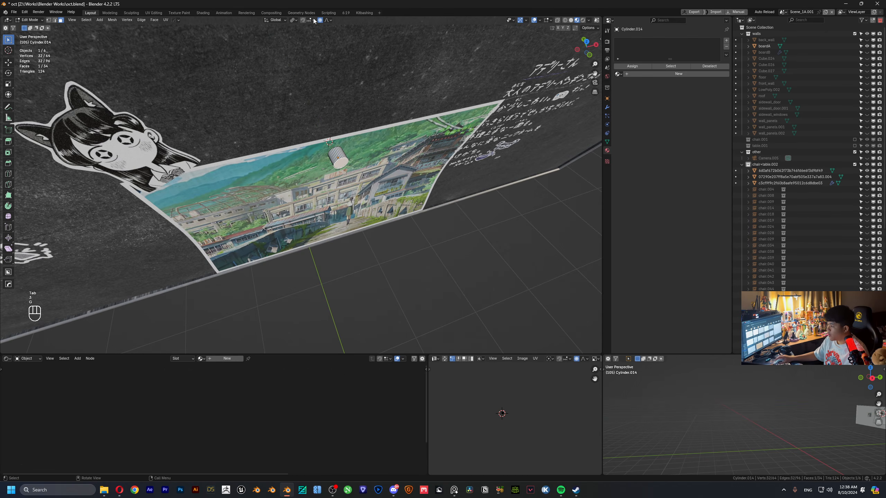
key("g")
key("y")
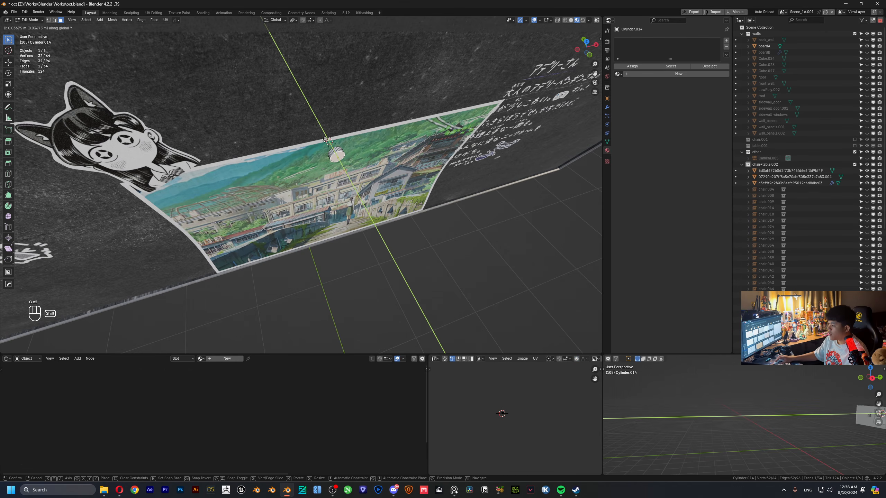
left_click(324, 140)
- Hide every object except the cylinder and return to Edit Mode on it
middle_click_drag(324, 139, 398, 135)
key("Tab")
key("shift+h")
key("Tab")
scroll(418, 126, "up", 5)
middle_click_drag(456, 106, 285, 149, "shift")
middle_click_drag(244, 109, 261, 100)
- Inset the cylinder's end face on the side that points toward the board
left_click(247, 115)
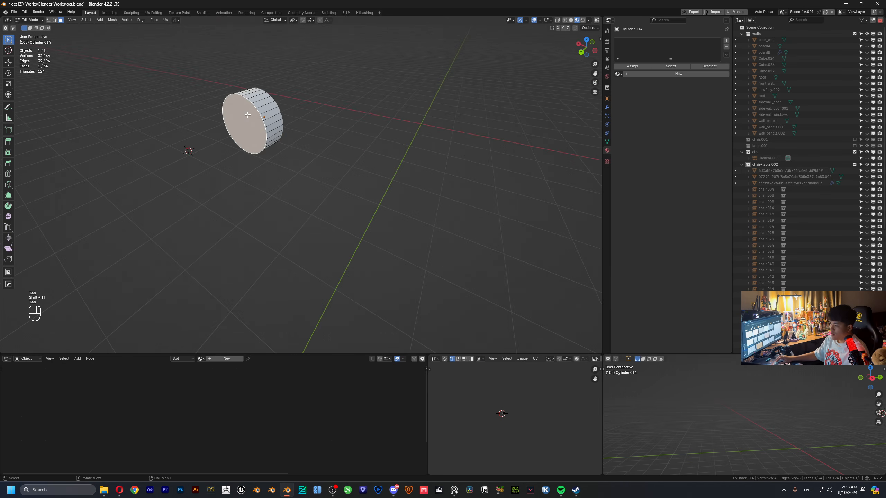
middle_click_drag(307, 134, 348, 139)
scroll(387, 118, "up", 1)
middle_click_drag(414, 98, 333, 175, "shift")
key("g")
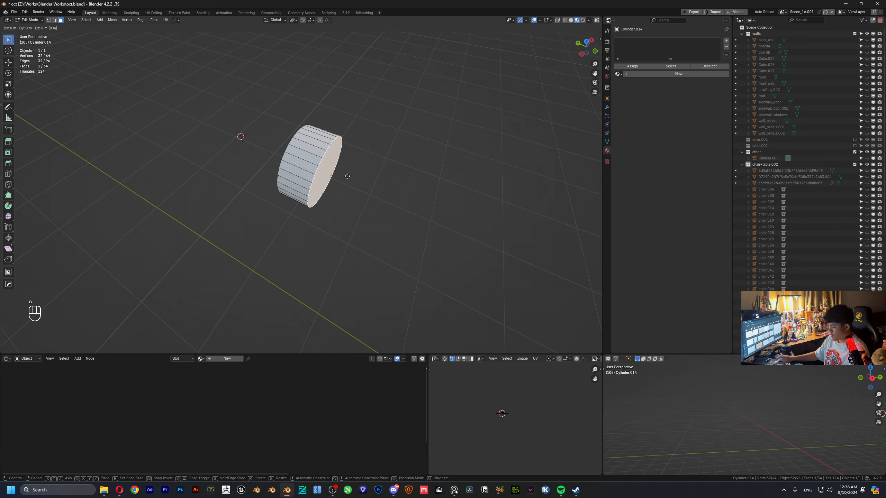
middle_click(343, 174)
left_click(296, 156, "shift")
middle_click_drag(293, 155, 379, 148)
left_click(311, 177)
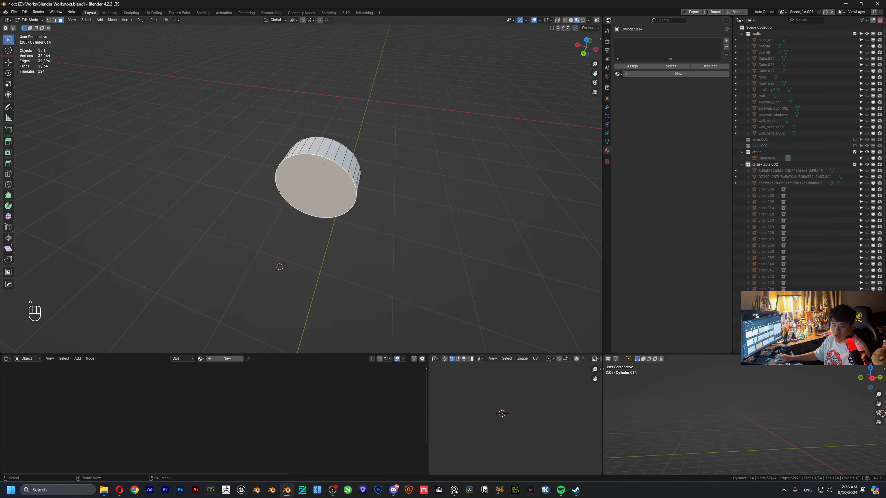
key("alt+Tab")
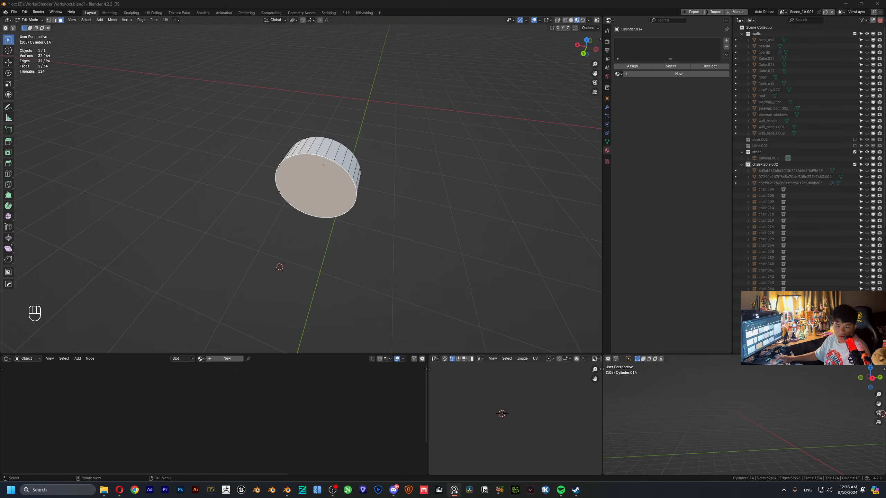
scroll(302, 208, "up", 2)
mouse_move(302, 208)
middle_mouse_down()
mouse_move(348, 168)
mouse_move(300, 194)
middle_mouse_up()
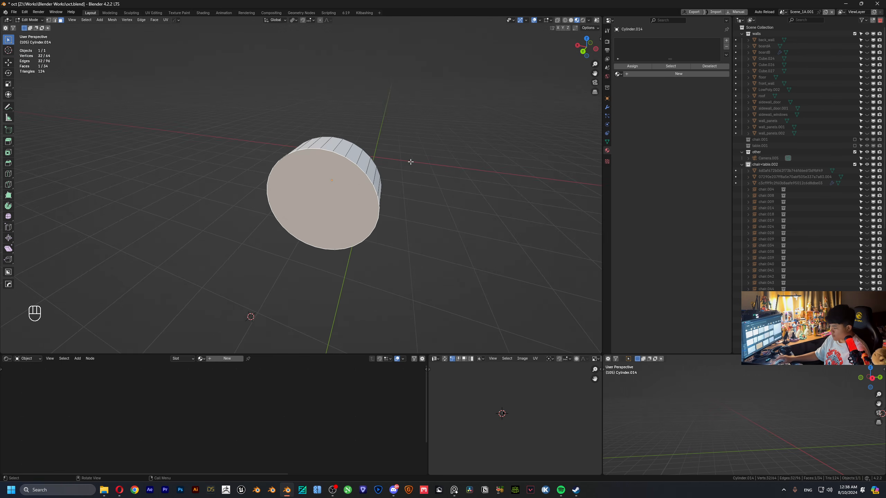
key("i")
left_click(410, 172)
middle_click_drag(409, 172, 369, 172)
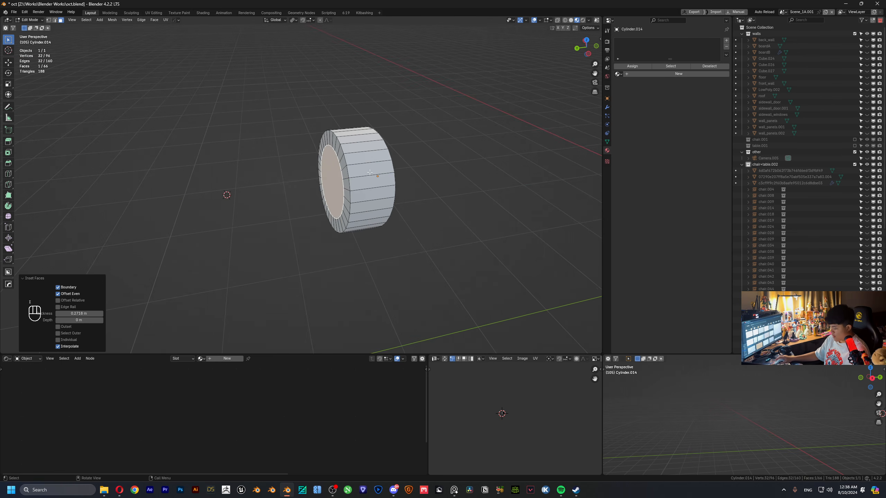
key("e")
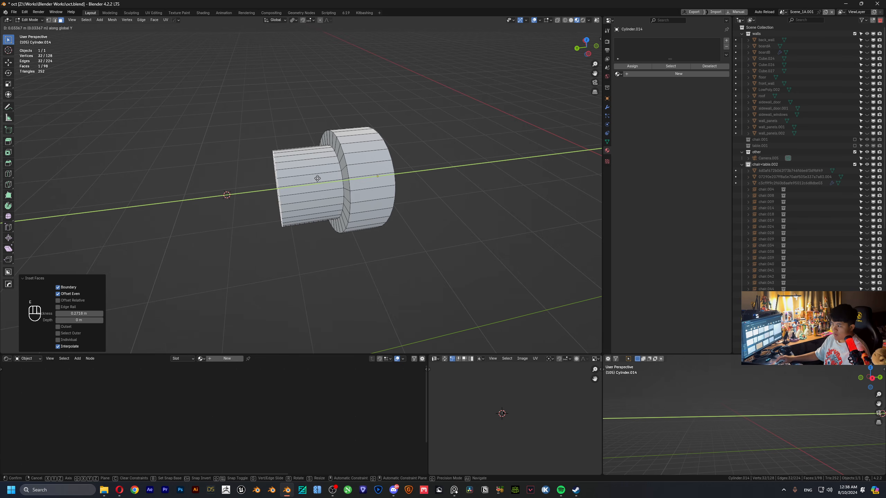
right_click(317, 179)
key("s")
left_click(396, 162)
key("ctrl+z")
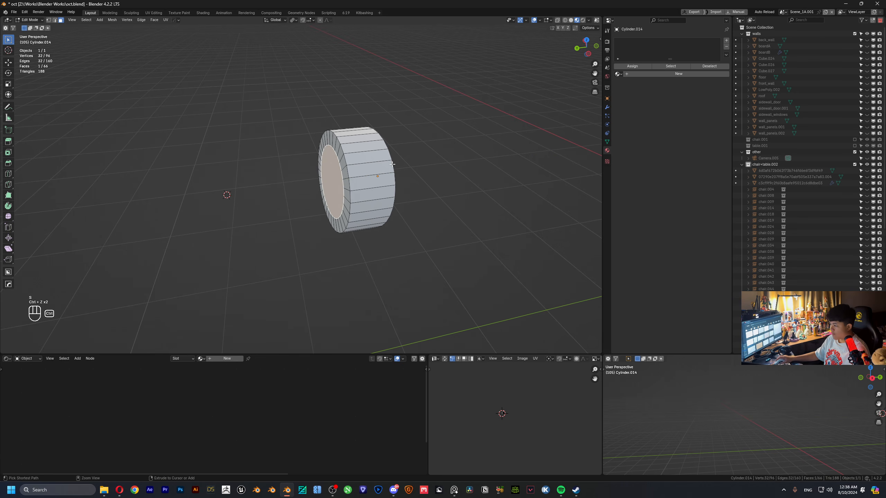
- Scale the inset face to 0.812 and extrude it about 0.033 m outward as the pin's neck
key("s")
left_click(391, 165)
key("e")
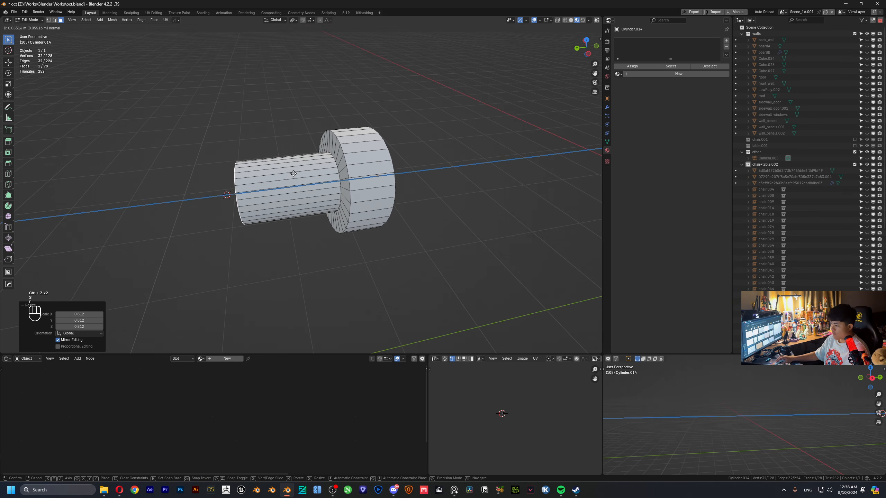
left_click(327, 174)
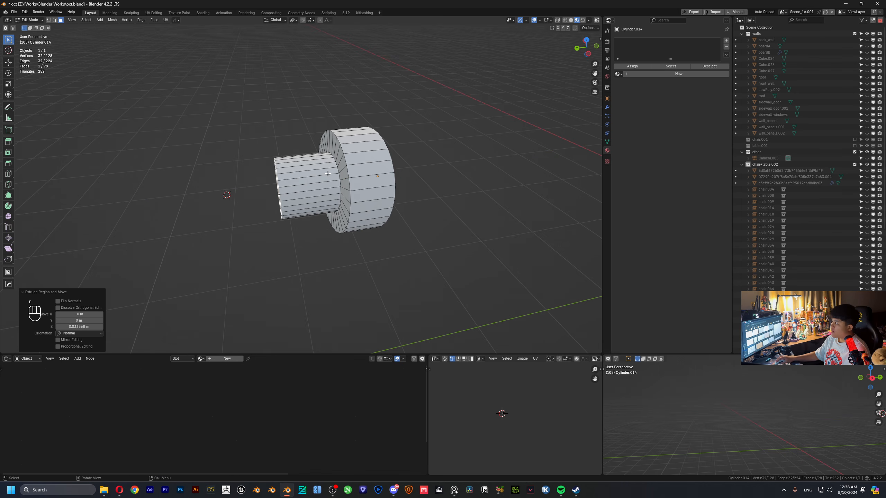
- Extrude the neck's end about 0.010 m along Y and scale it up by about 1.34 to form a flare
key("e")
key("x")
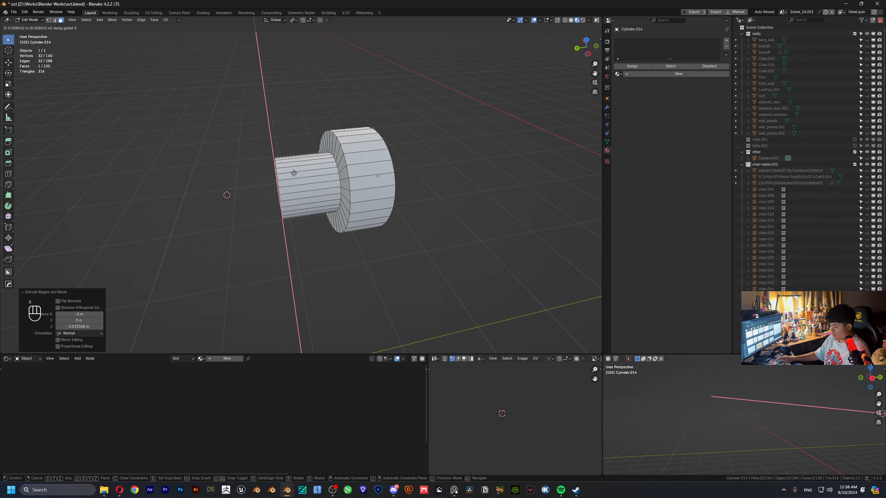
left_click(305, 174)
key("s")
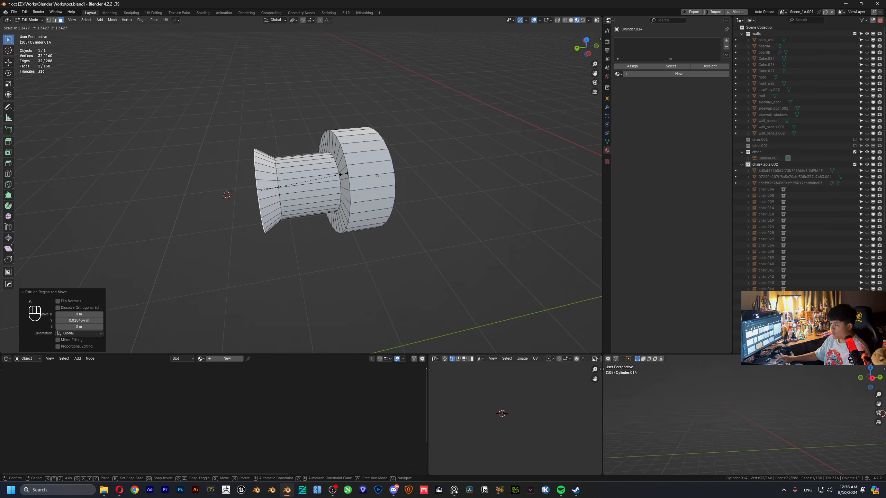
left_click(344, 173)
- Inset the flared end face and extrude a narrow shaft about 0.038 m along Y
middle_click_drag(344, 174, 286, 175)
key("i")
left_click(365, 163)
key("e")
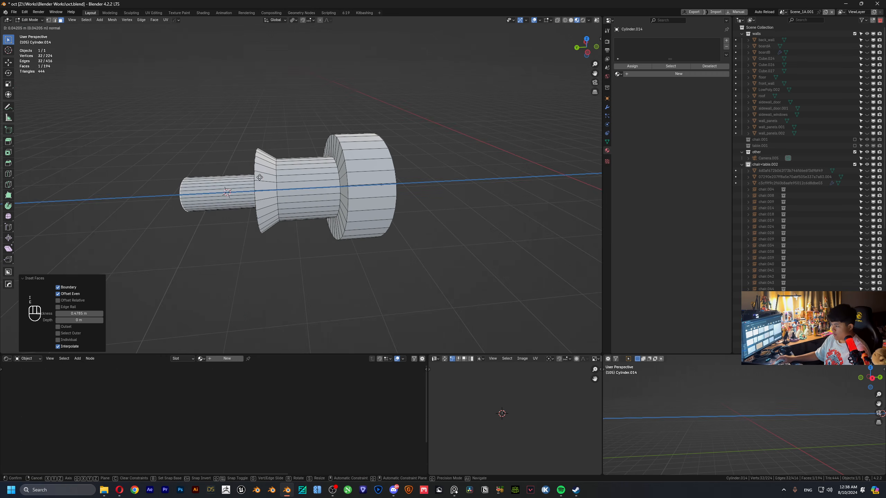
key("x")
key("r")
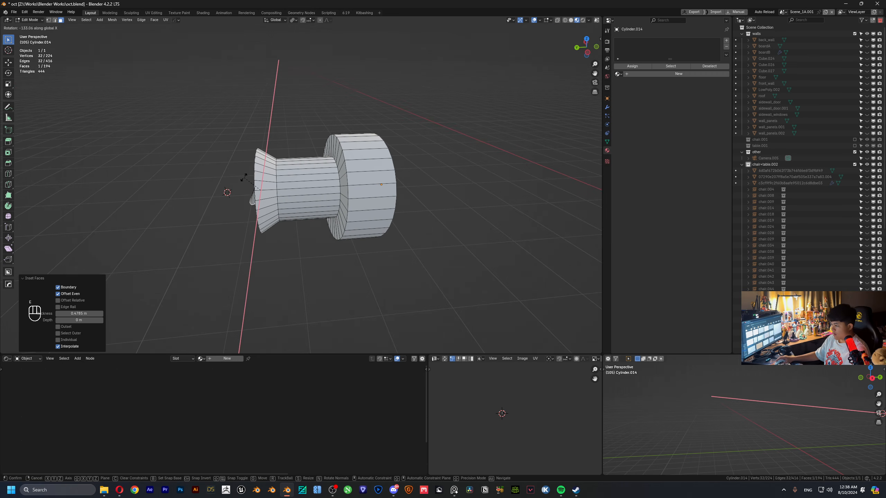
key("Escape")
key("g")
key("y")
left_click(226, 180)
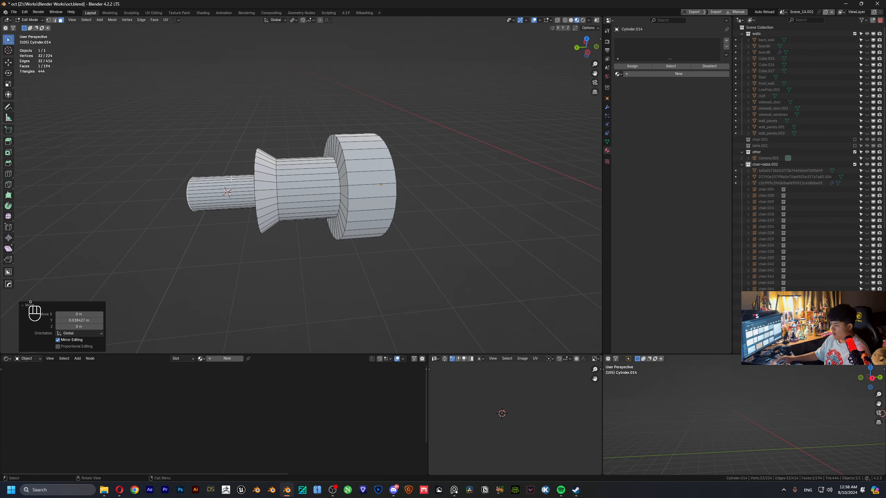
- Extrude the shaft another 0.040 m or so along Y and scale its end face down into a taper
middle_click_drag(245, 178, 321, 175, "shift")
key("e")
left_click(249, 175)
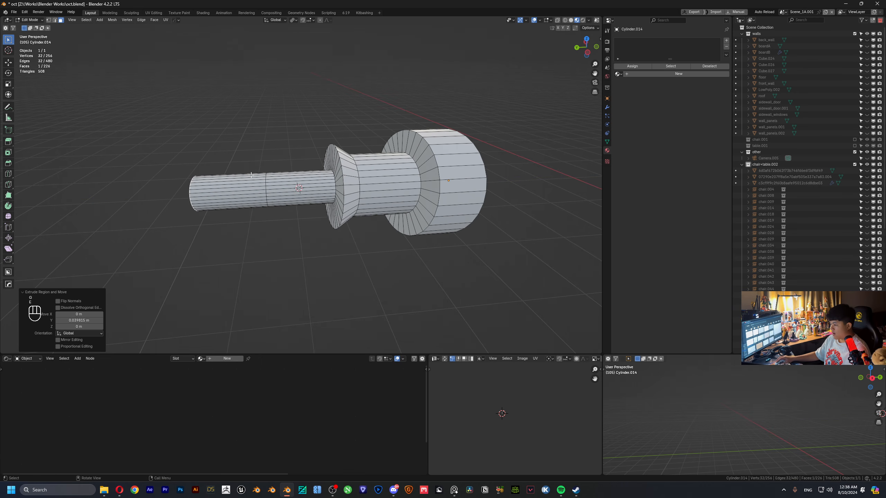
key("s")
left_click(268, 178)
- Bevel the edge loop where the shaft starts to taper with six segments at about 47 percent width
left_click(265, 182)
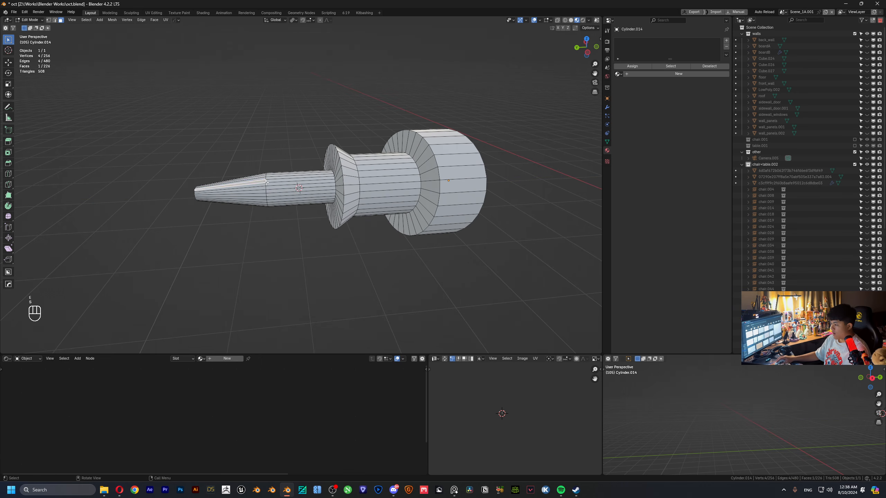
key("ctrl+v")
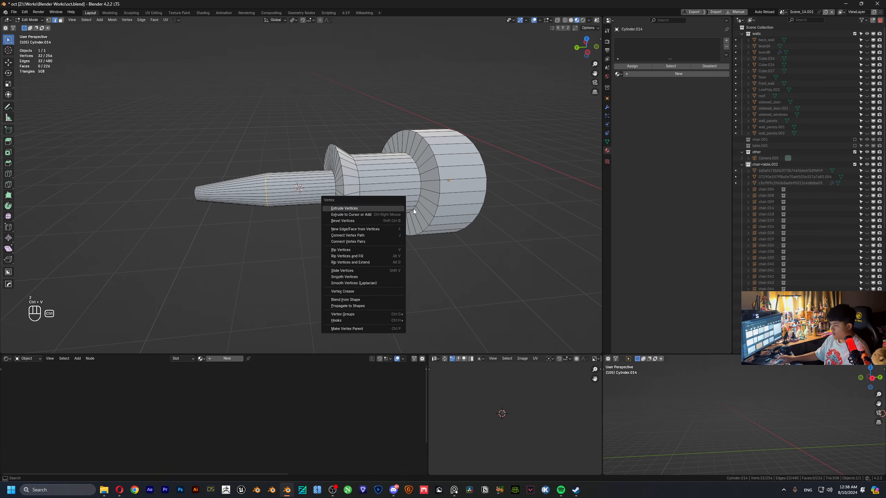
key("ctrl+b")
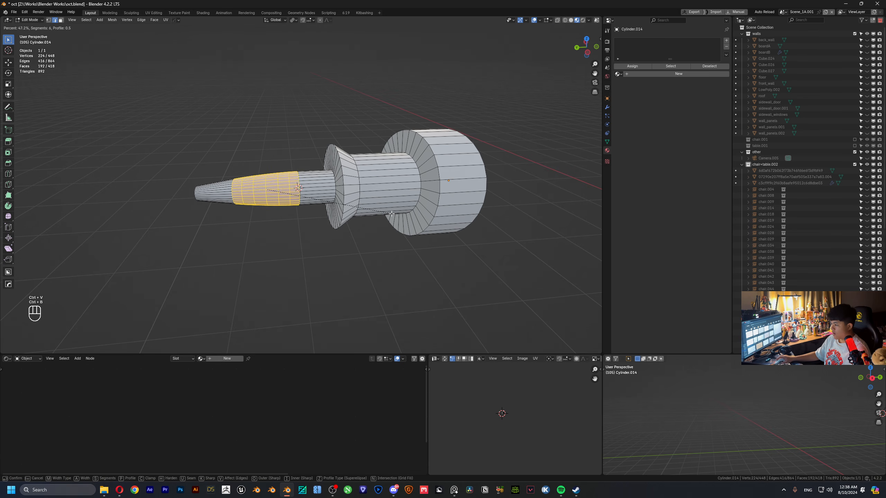
left_click(392, 213)
key("Tab")
middle_click_drag(357, 184, 317, 182, "shift")
key("Tab")
middle_click_drag(383, 179, 352, 178, "shift")
- Bevel the neck-side rim loop of the pin head with six segments at about 43 percent width
left_click(356, 157)
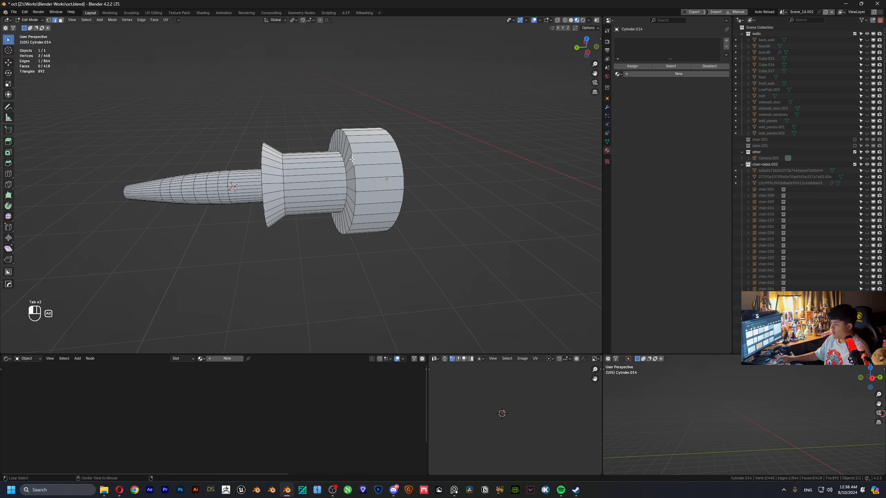
key("ctrl+b")
right_click(418, 193)
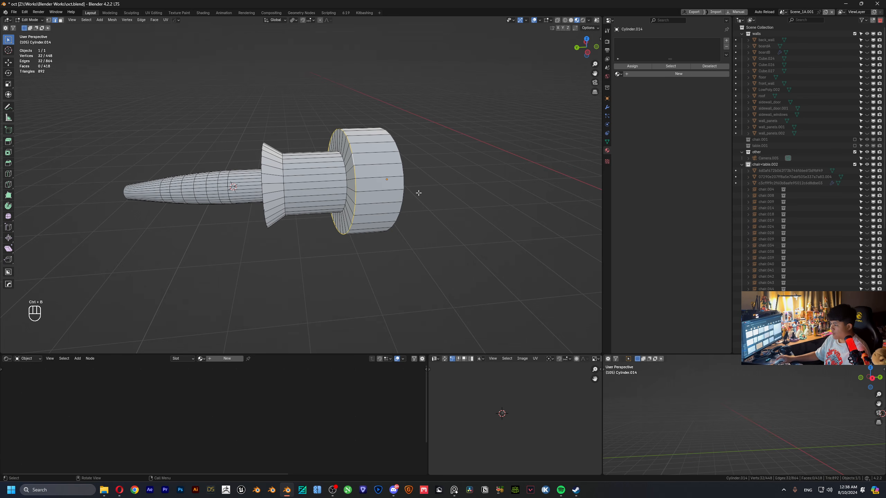
key("ctrl+b")
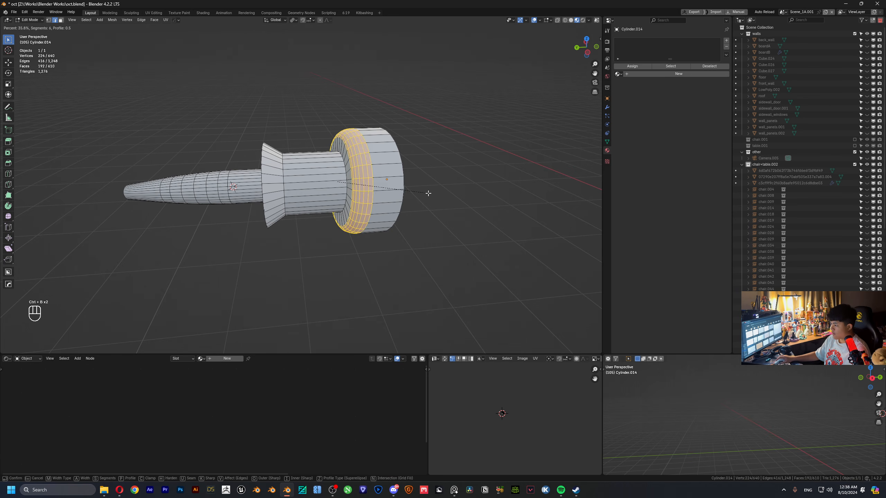
left_click(429, 194)
- Bevel the outer rim of the pin head with six segments, using the Width type at 0.39 m
middle_click_drag(430, 193, 371, 169)
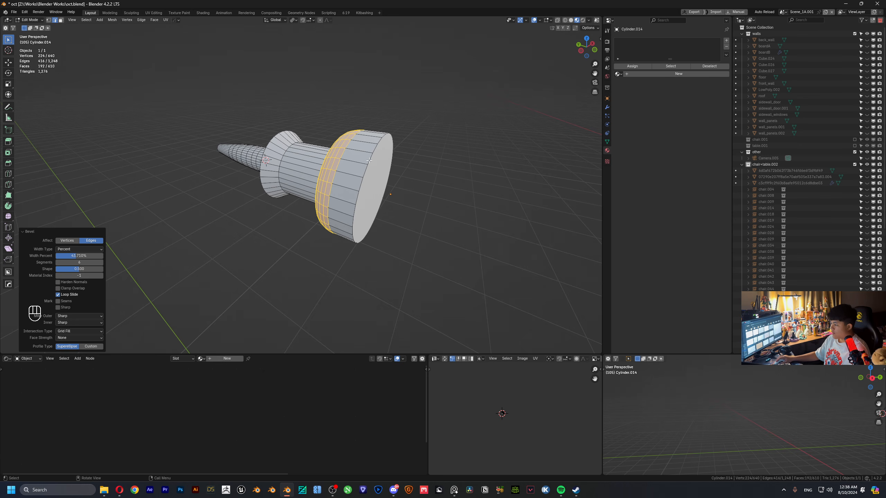
left_click(369, 160)
left_click(370, 159, "alt")
key("ctrl+b")
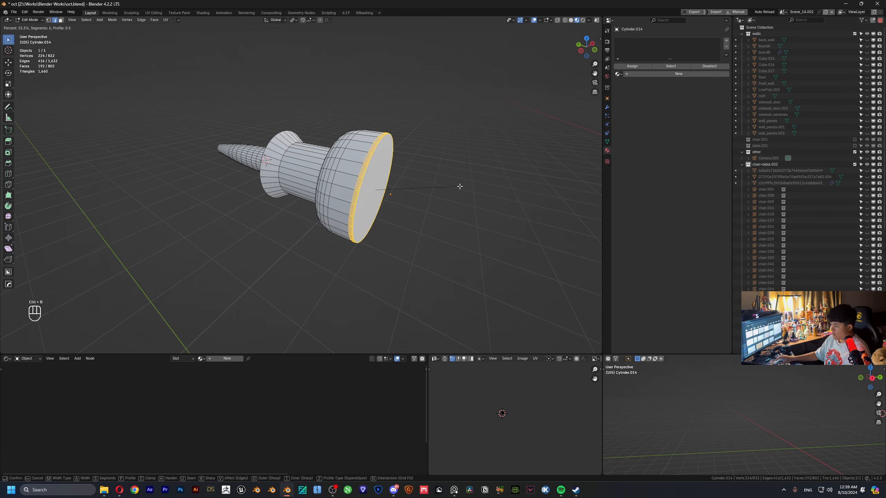
left_click(469, 188)
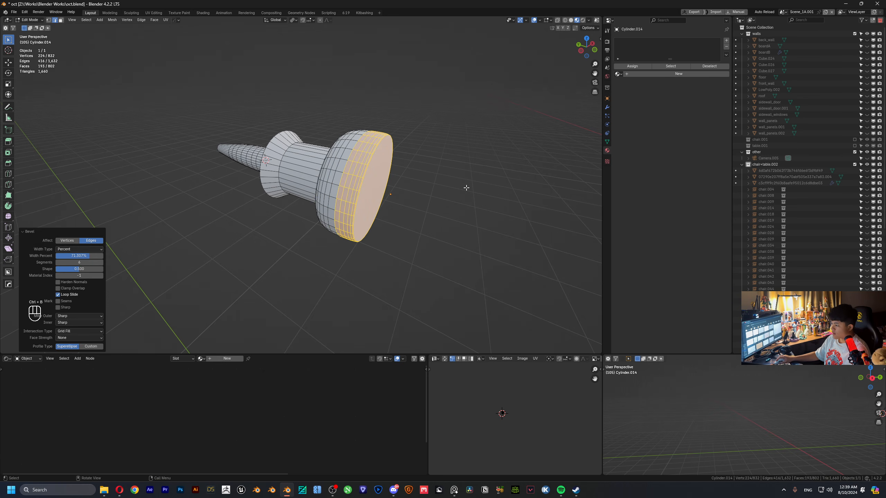
left_click(79, 250)
left_click(81, 264)
left_click_drag(81, 256, 103, 257)
- Bevel the outer edge loop of the flare beside the shaft with six segments
middle_click_drag(325, 187, 377, 173)
scroll(314, 172, "up", 3)
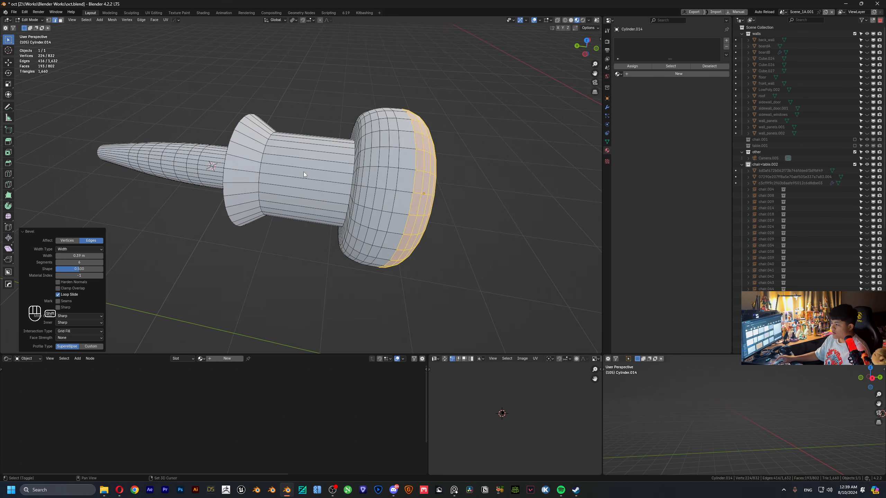
middle_click_drag(303, 172, 377, 189, "shift")
middle_click_drag(342, 177, 385, 173)
left_click(358, 185)
key("Tab")
key("Tab")
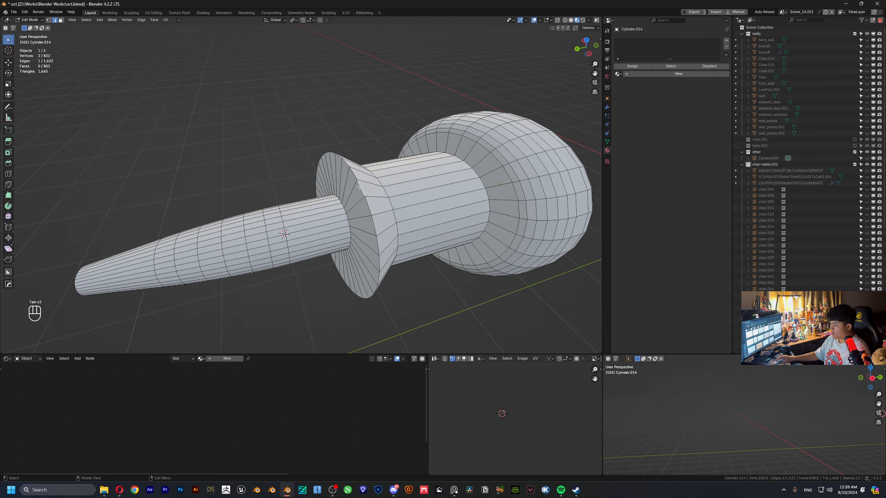
left_click(360, 186, "alt")
key("ctrl+b")
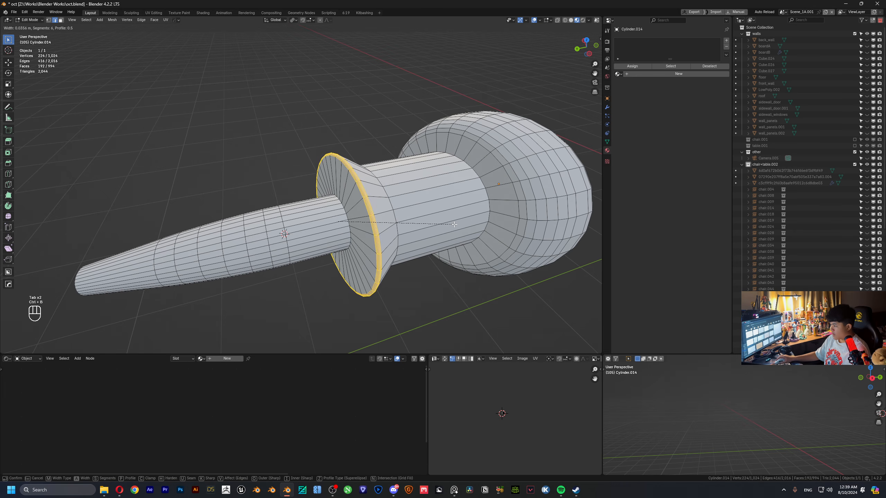
left_click(462, 224)
- Select all faces of the pin's shaft from the right orthographic view with X-ray enabled
middle_click_drag(447, 216, 276, 181)
scroll(415, 203, "down", 3)
scroll(394, 211, "down", 4)
key("Tab")
scroll(273, 193, "up", 4)
key("Tab")
left_click(315, 182)
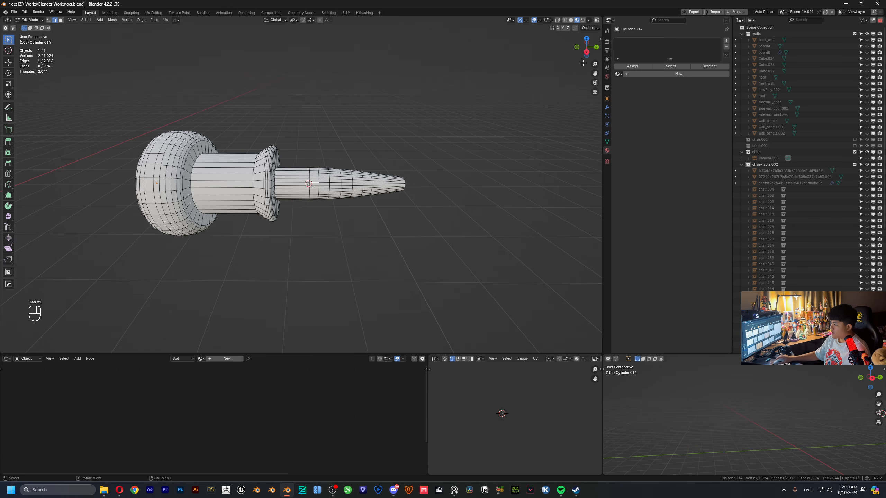
left_click(587, 52)
left_click_drag(508, 109, 529, 168)
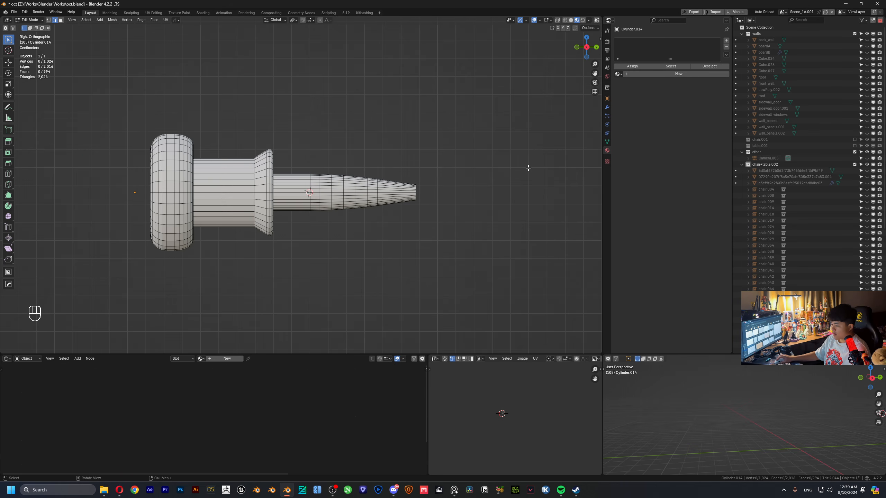
key("alt+z")
left_click_drag(520, 117, 274, 277)
- Search the existing materials for metal and give the pin the tut_metalA material
left_click(201, 359)
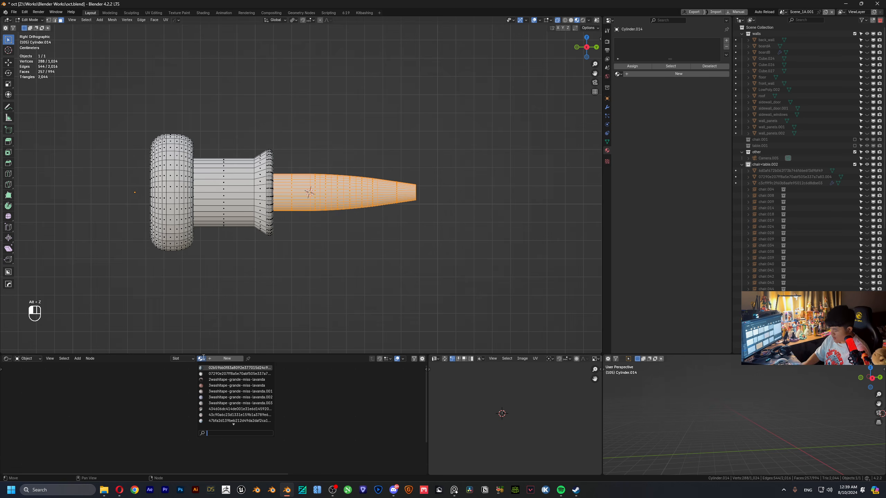
left_click(622, 74)
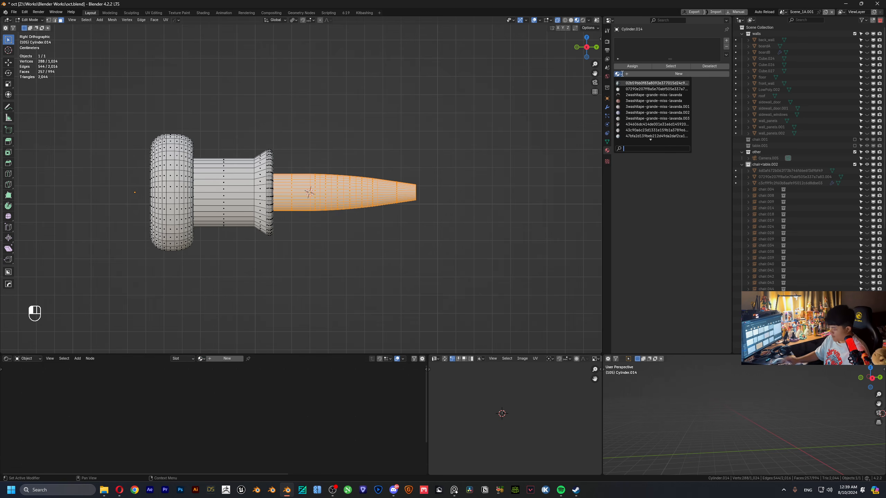
type("metal")
key("Down")
key("Down")
key("Down")
key("Down")
key("Return")
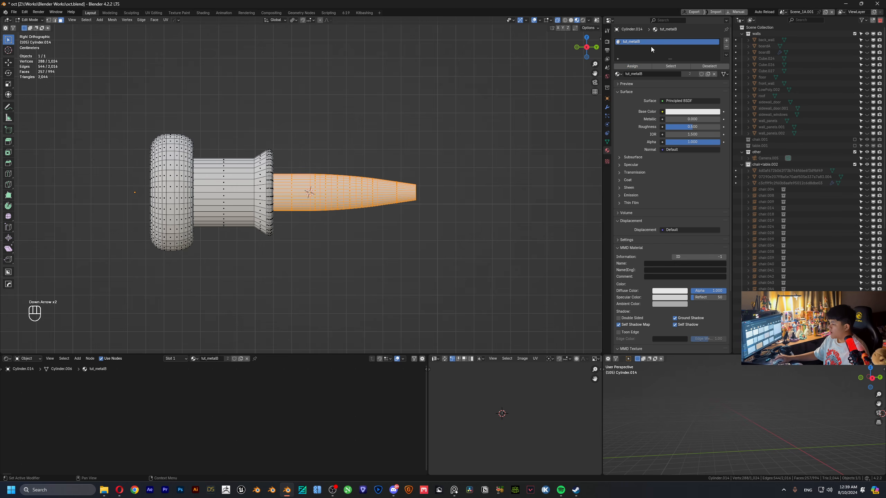
left_click(620, 74)
left_click(635, 107)
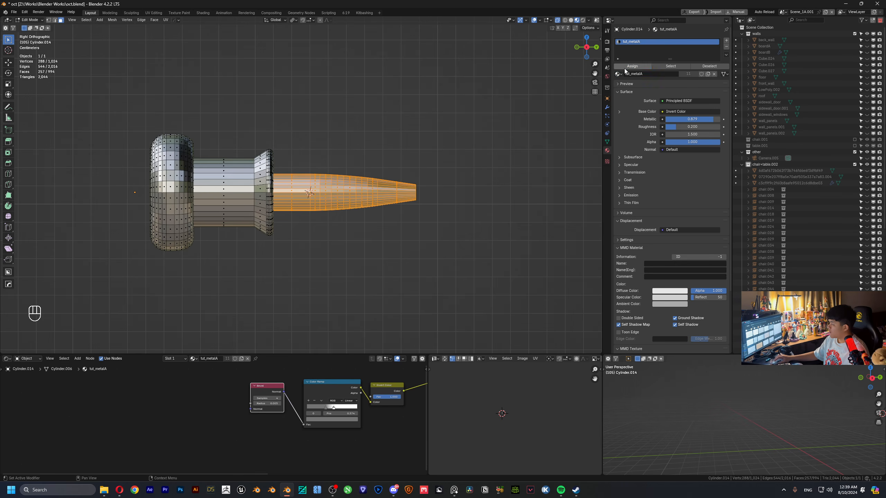
- Invert the selection to the head and neck and assign tut_black_wtf to it in a second material slot
key("ctrl+i")
key("ctrl+o")
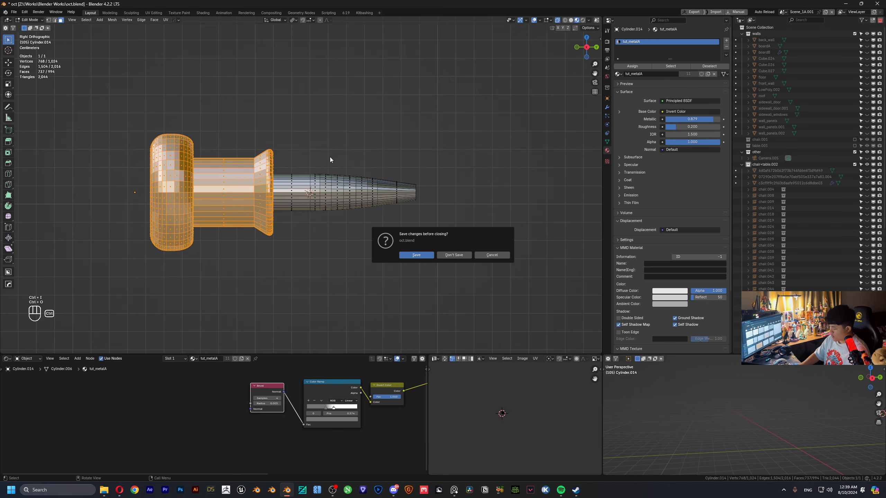
left_click(497, 252)
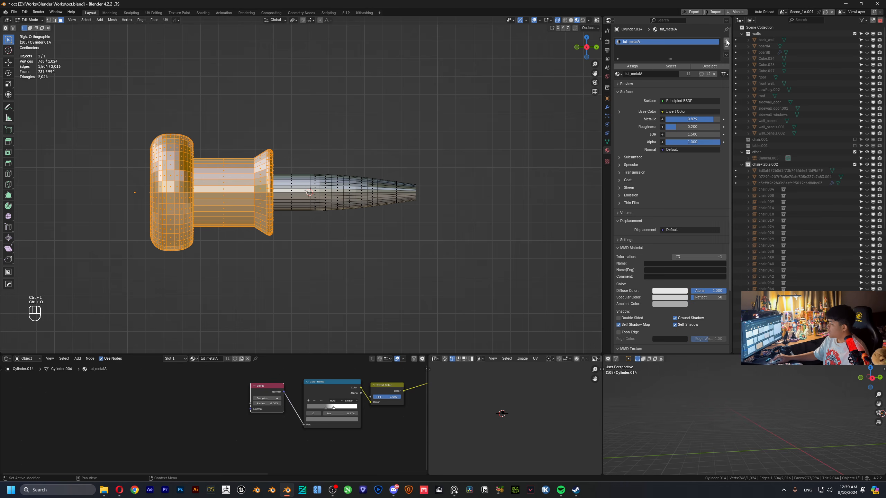
left_click(726, 41)
left_click(618, 84)
type("wtf")
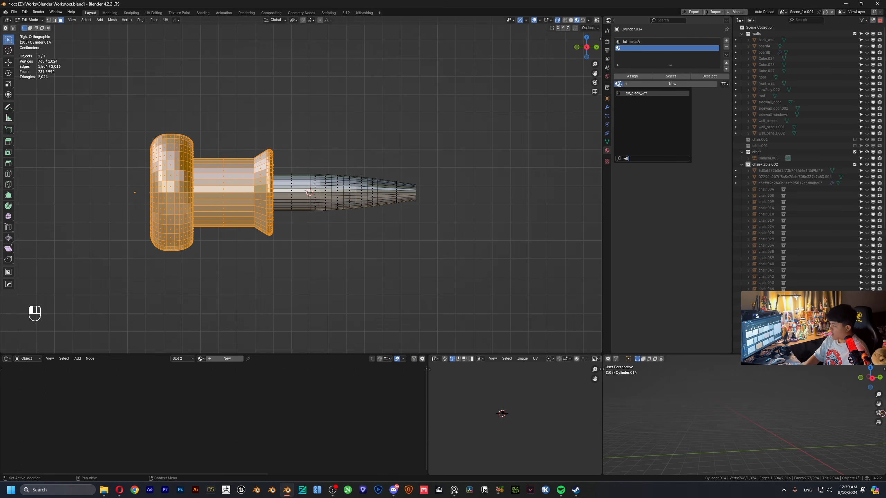
key("Return")
left_click(636, 76)
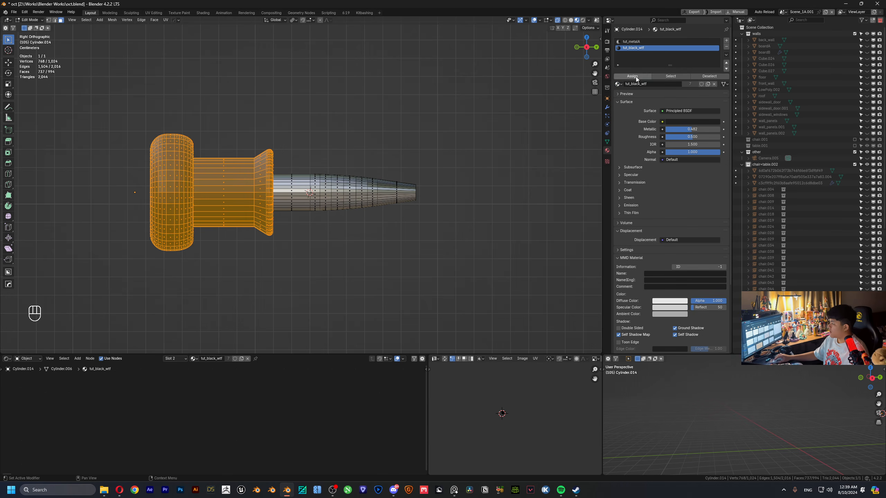
- Make a single-user copy of the tut_black_wtf material and set its base color to a saturated dark red
key("Tab")
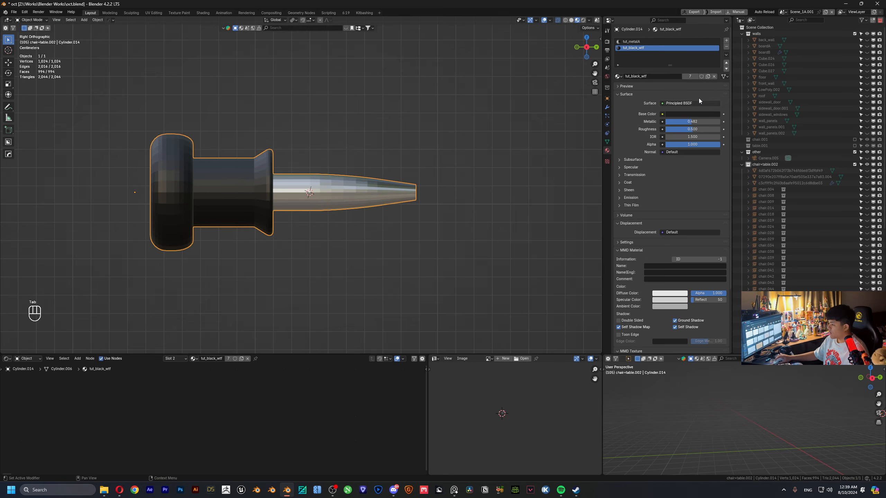
left_click(692, 76)
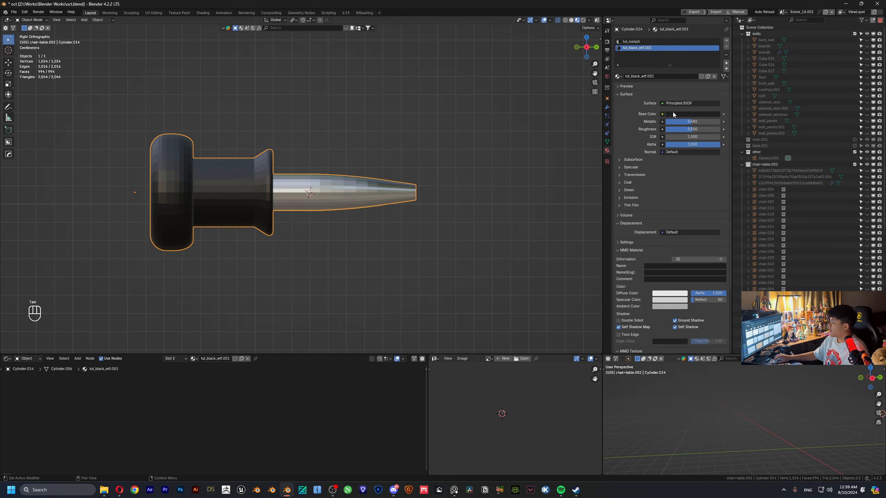
left_click(675, 113)
scroll(719, 41, "up", 5)
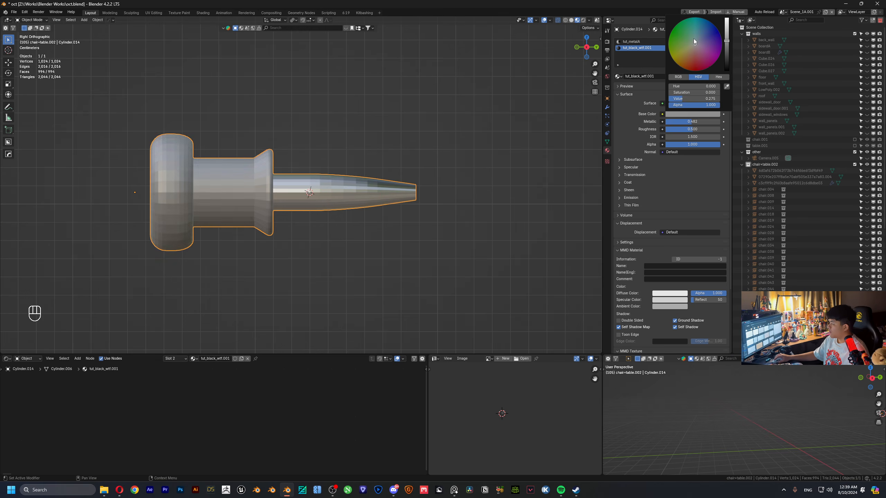
left_click_drag(694, 39, 688, 70)
- Apply Shade Auto Smooth to the push pin
right_click(225, 180)
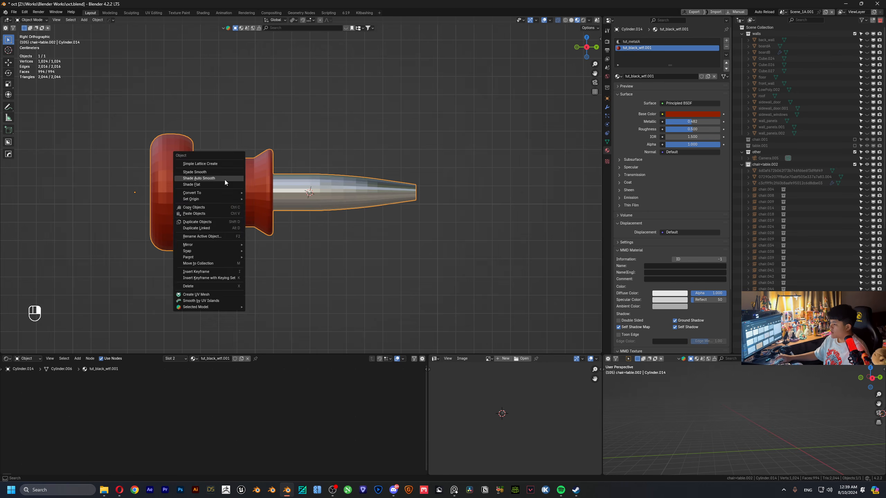
left_click(215, 179)
middle_click_drag(215, 179, 349, 195)
scroll(349, 194, "up", 3)
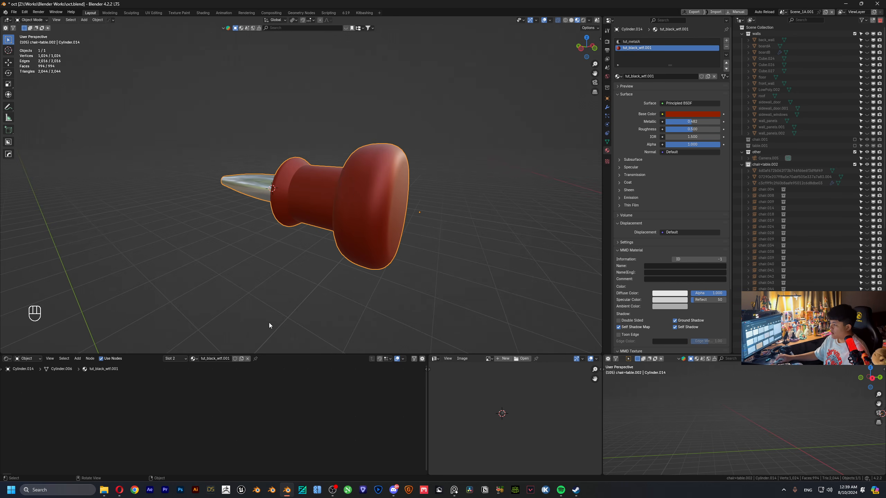
- Raise the red base color's value to 1.000 and set the material's metallic to 0.949 and roughness to 0.418
scroll(304, 406, "down", 5)
middle_click_drag(304, 406, 209, 403)
scroll(209, 404, "up", 4)
left_click(286, 383)
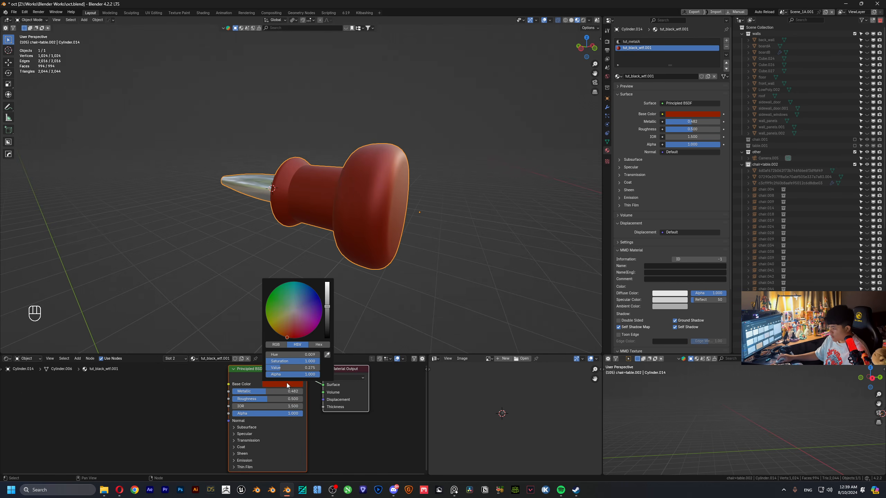
left_click_drag(327, 304, 327, 282)
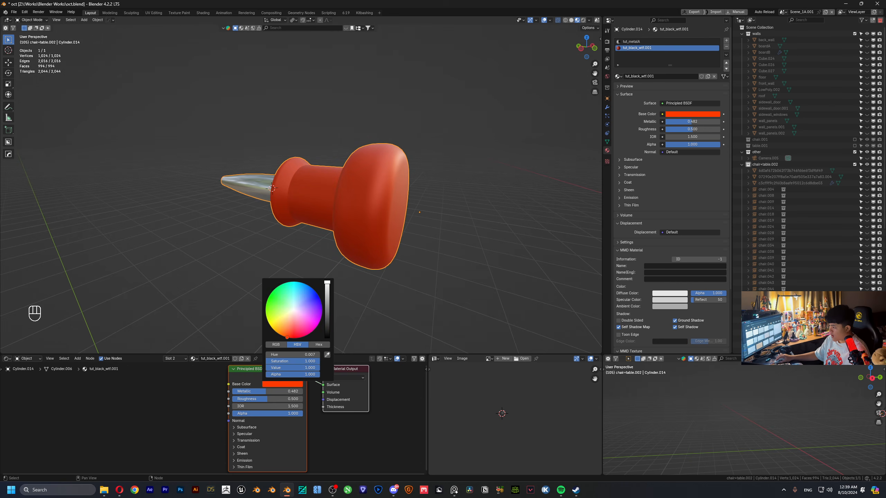
left_click(202, 422)
left_click_drag(244, 391, 266, 399)
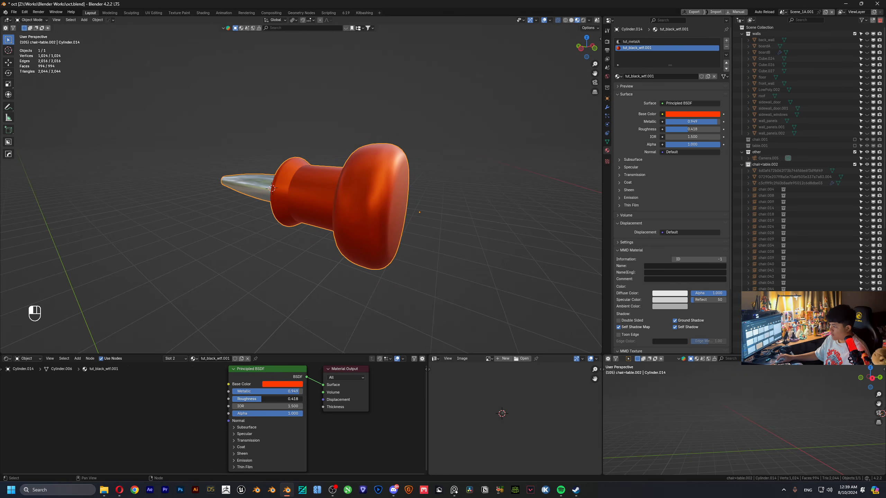
- Reveal all hidden objects to bring back the classroom around the push pin, and select the school poster
scroll(213, 418, "down", 2)
middle_click_drag(281, 339, 357, 205)
scroll(138, 439, "up", 2)
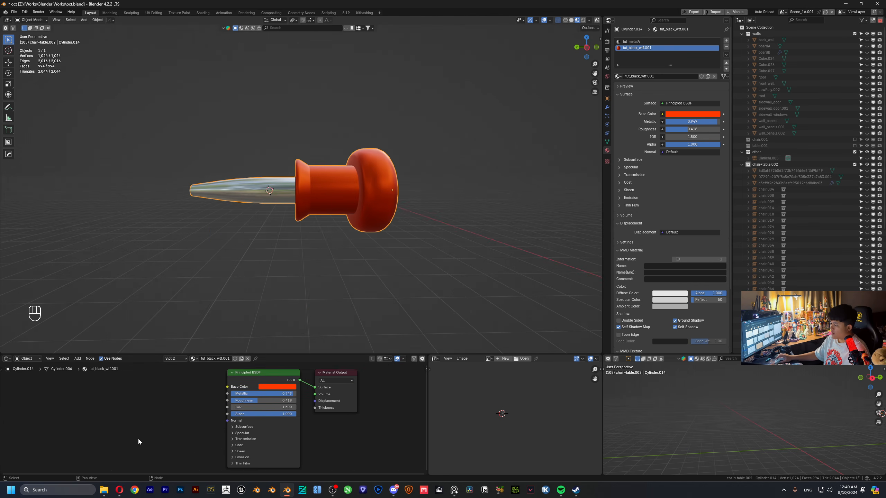
middle_click_drag(150, 427, 180, 420)
scroll(253, 349, "down", 3)
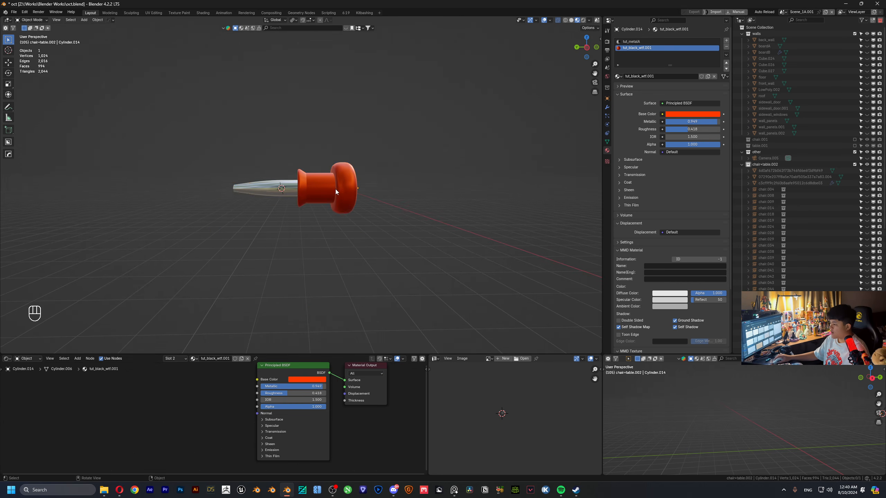
key("alt+h")
middle_click_drag(319, 192, 326, 208, "shift")
left_click(231, 237)
middle_click_drag(231, 238, 244, 241)
scroll(216, 250, "up", 3)
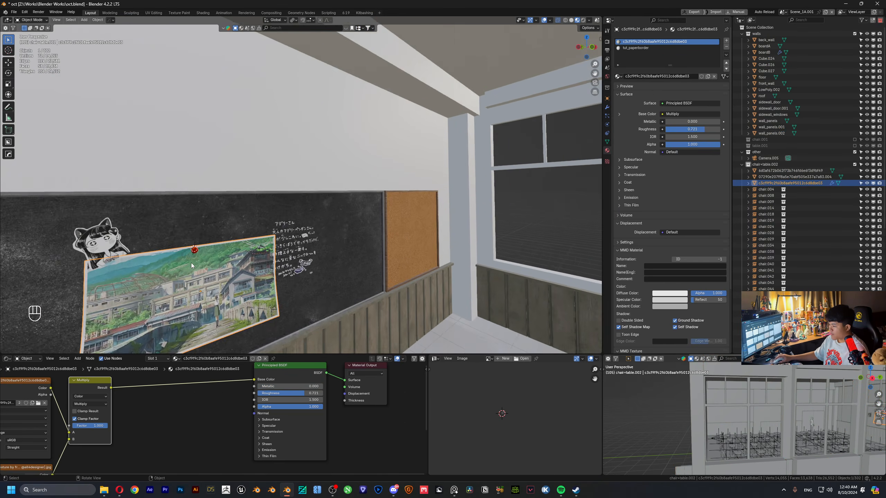
- Create a linked duplicate of the push pin about 0.19 m along X on the poster's upper edge
middle_click_drag(191, 263, 240, 230, "shift")
middle_click_drag(240, 231, 296, 212)
scroll(300, 209, "up", 3)
middle_click_drag(301, 211, 305, 186, "shift")
left_click(276, 170)
scroll(279, 171, "down", 4)
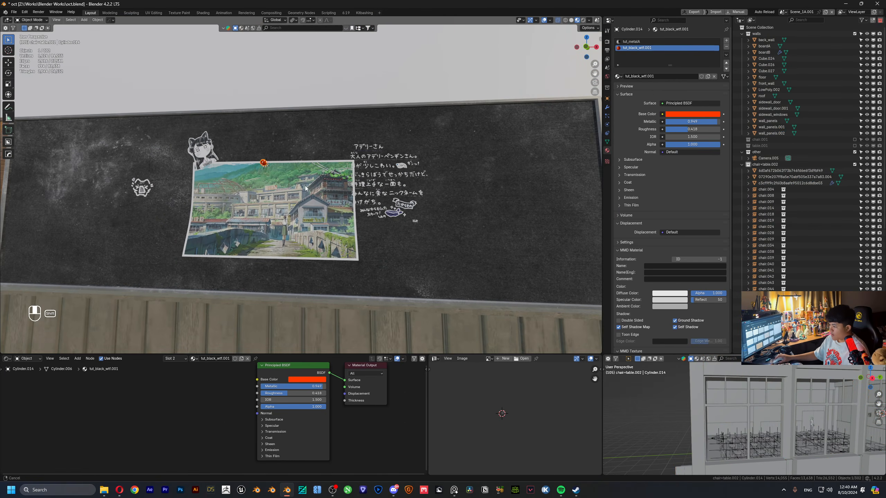
key("alt+d")
left_click(332, 191)
right_click(454, 217, "shift")
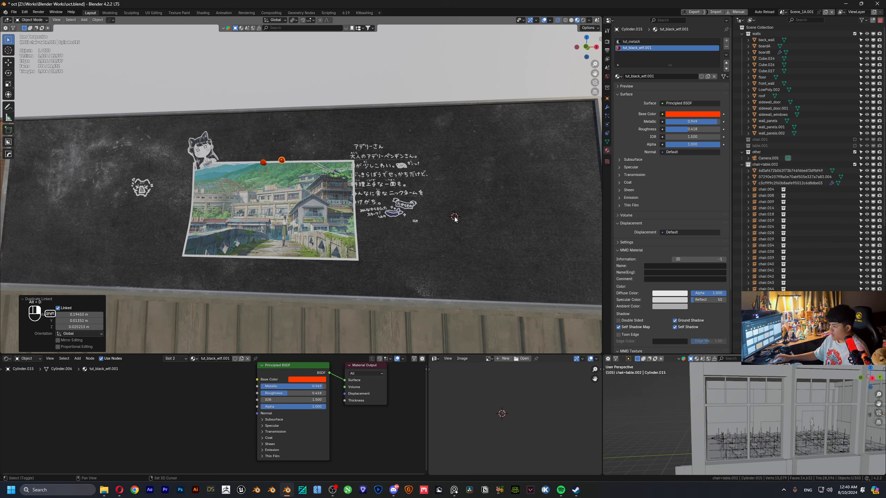
- Try to snap the duplicated push pin to the 3D cursor on the chalkboard
key("shift+s")
left_click(454, 178)
left_click_drag(454, 174, 448, 193)
key("ctrl+z")
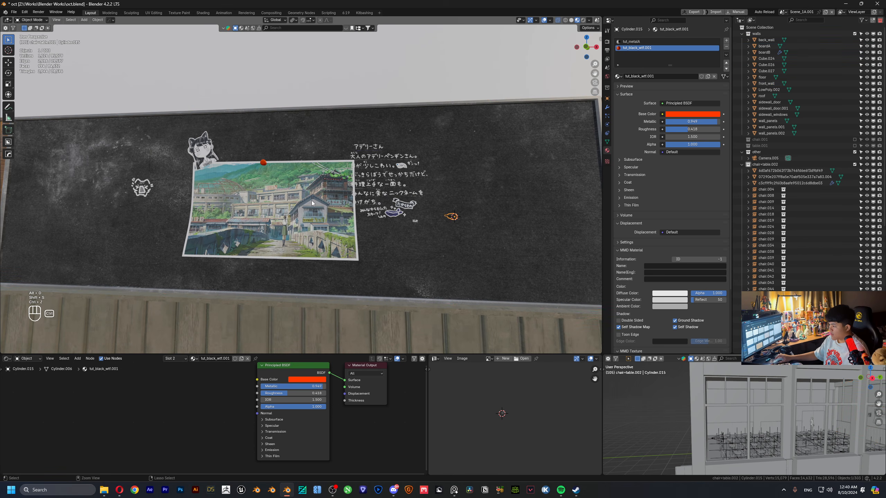
- Shift the whole push pin mesh along Y in Edit Mode to offset it from its origin
scroll(311, 200, "up", 1)
middle_click_drag(454, 217, 294, 198, "shift")
middle_click_drag(294, 198, 250, 193)
key("Tab")
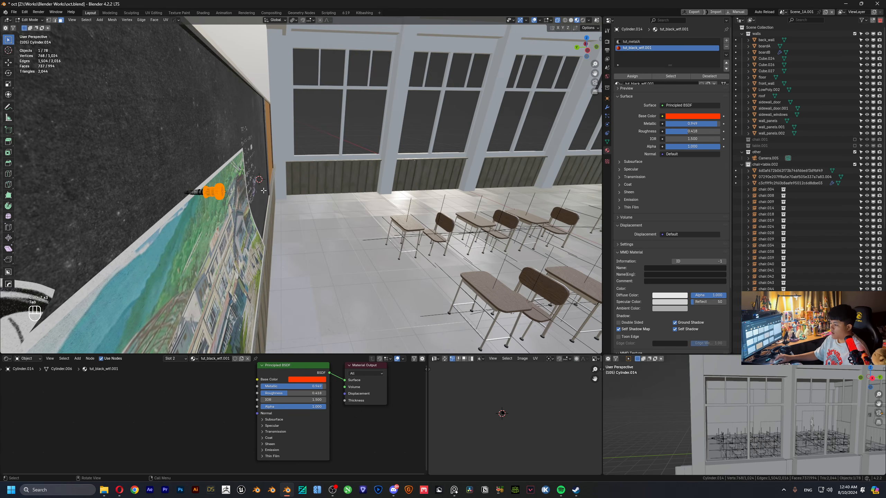
key("a")
key("a")
key("g")
key("y")
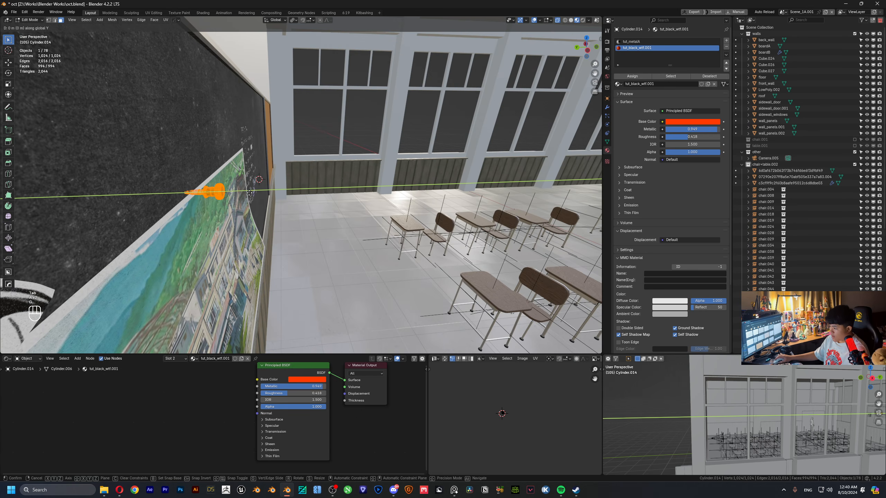
left_click(274, 196)
middle_click_drag(274, 197, 247, 216)
key("g")
key("y")
left_click(274, 181)
key("Tab")
- Move the push pin about 0.13 m along Y, and shift it about 0.02 m back along Y against the poster
key("g")
key("y")
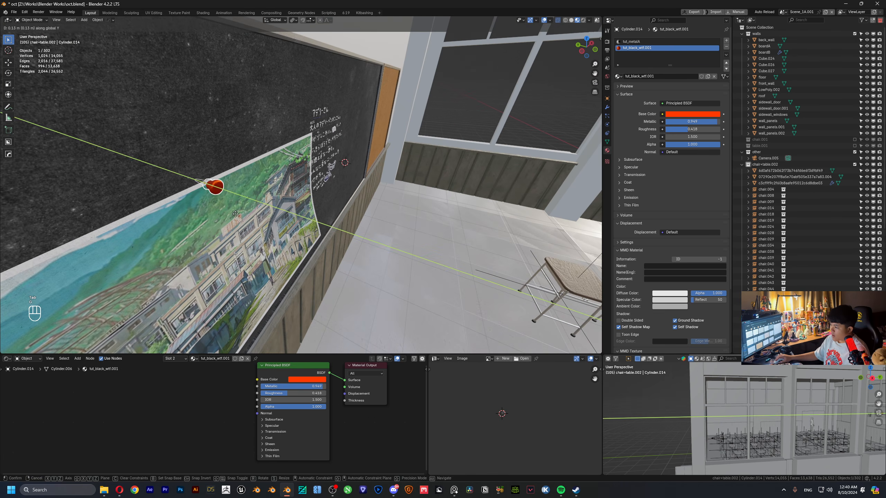
left_click(235, 214)
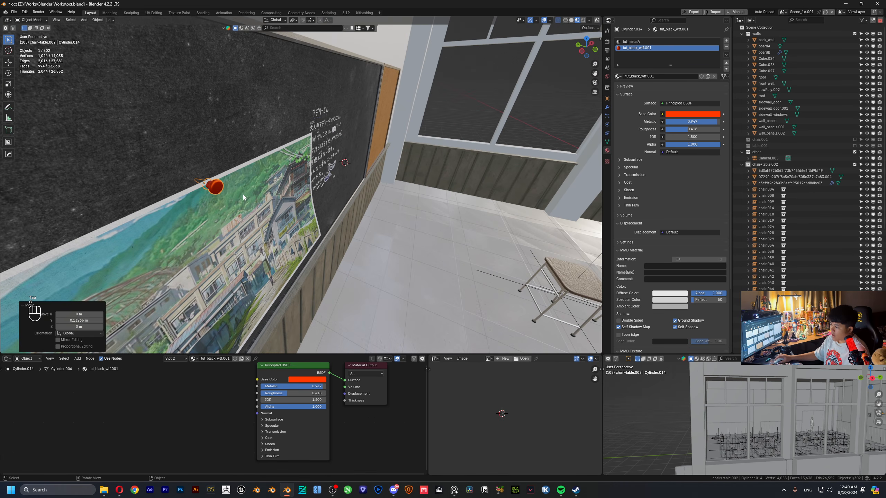
left_click(276, 210)
middle_click_drag(309, 210, 294, 190)
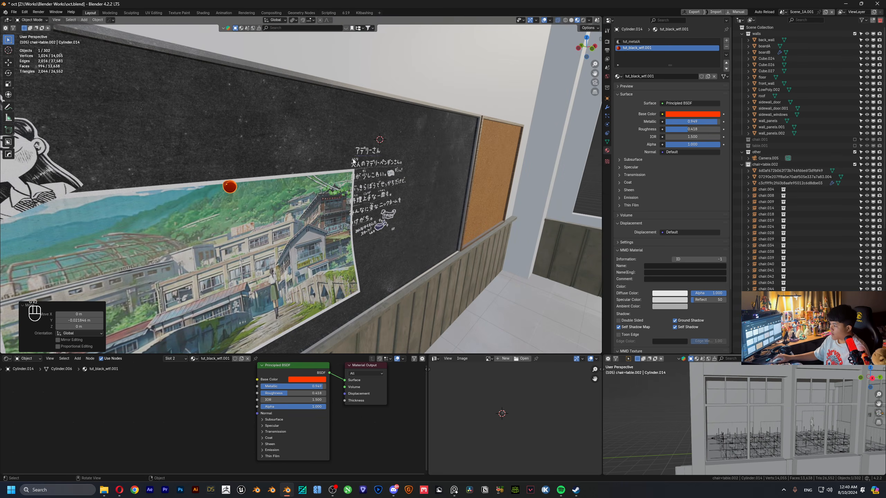
- Create a linked duplicate of the push pin and snap it to the 3D cursor on the chalkboard above the chalk writing
middle_click_drag(377, 142, 269, 172)
key("alt+d")
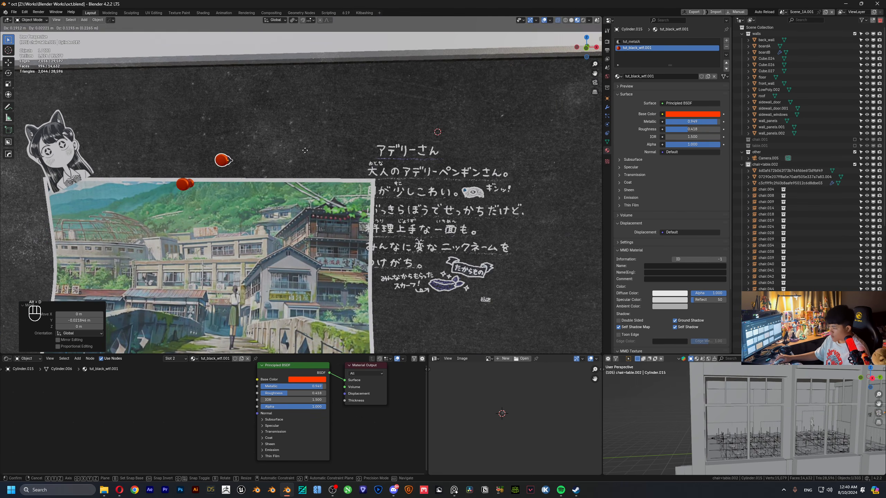
right_click(338, 172)
key("shift+s")
left_click(334, 173)
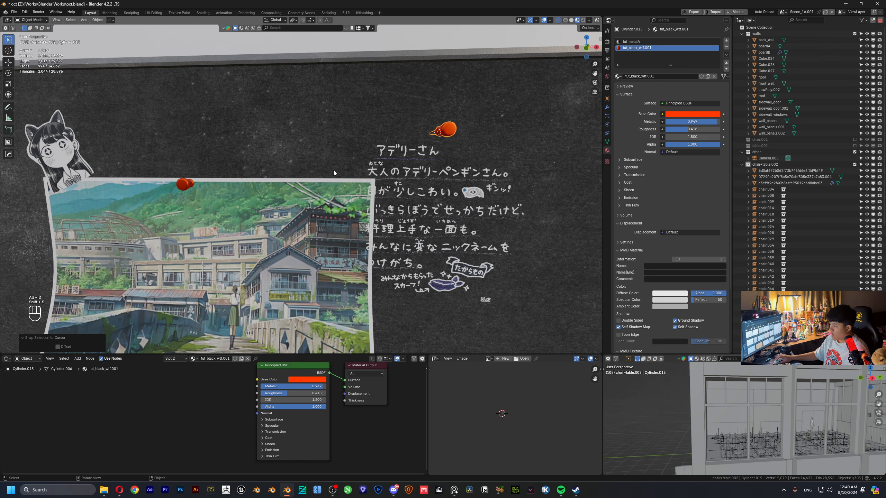
- Make another linked duplicate of the push pin in place and try to snap it to the 3D cursor placed above the poster
key("alt+d")
right_click(310, 182)
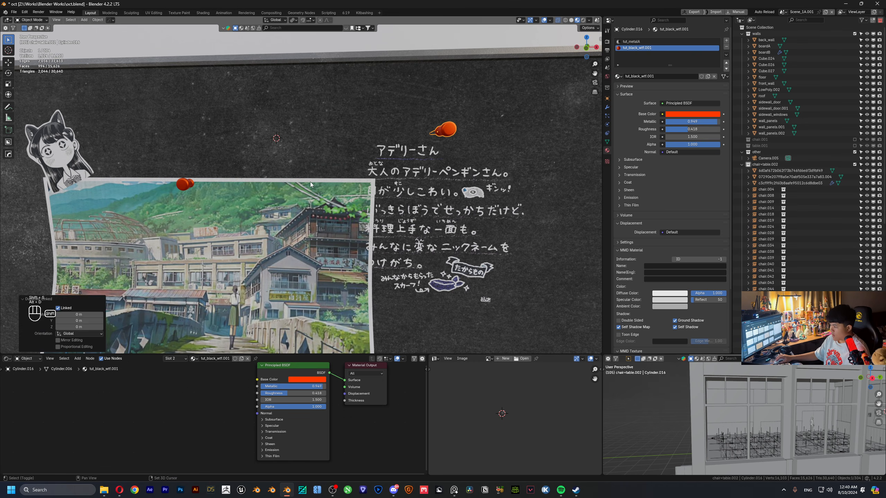
key("shift+s")
left_click(308, 154)
key("shift+s")
left_click(310, 149)
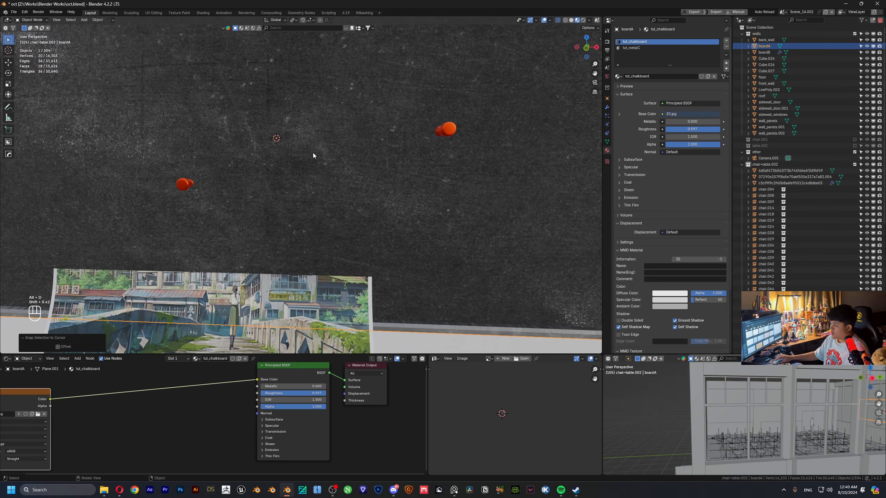
key("ctrl+z")
- Select the push pin above the chalk writing and snap it to the 3D cursor above the poster
right_click(454, 129)
key("shift+s")
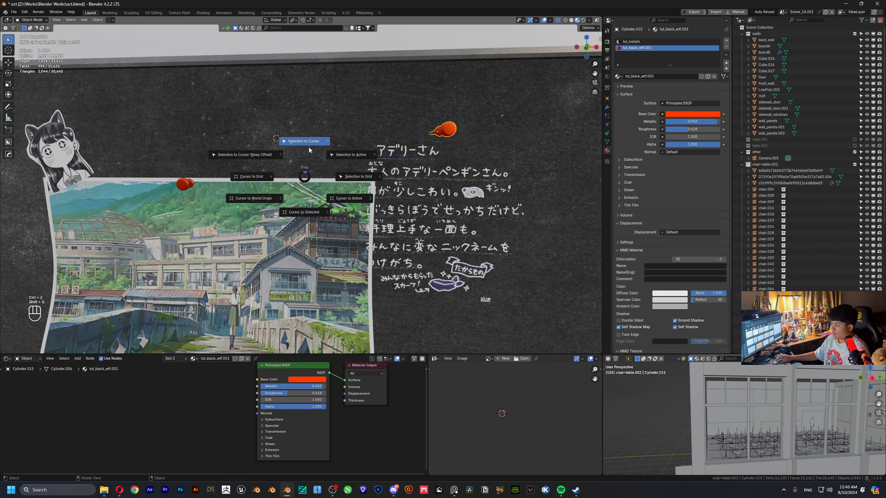
left_click(304, 147)
- Scale the push pin's mesh to 0.744 in Edit Mode so all linked copies shrink together
scroll(304, 150, "down", 5)
key("s")
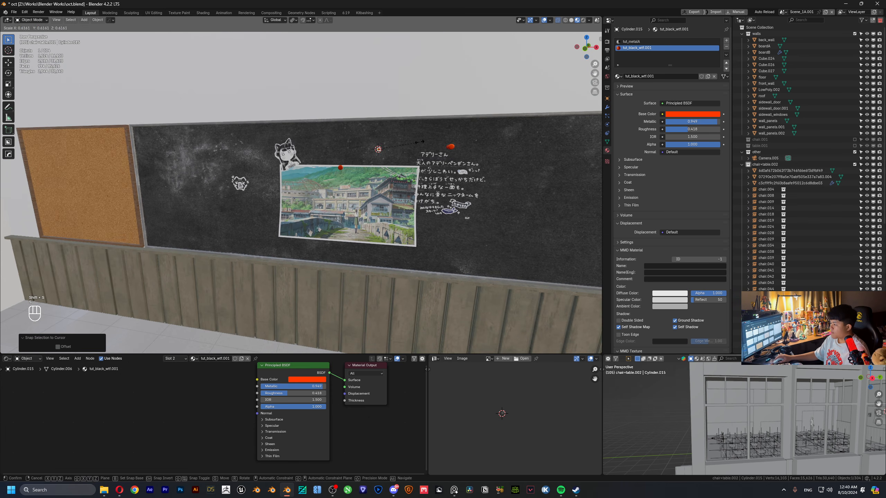
key("Tab")
key("s")
left_click(425, 142)
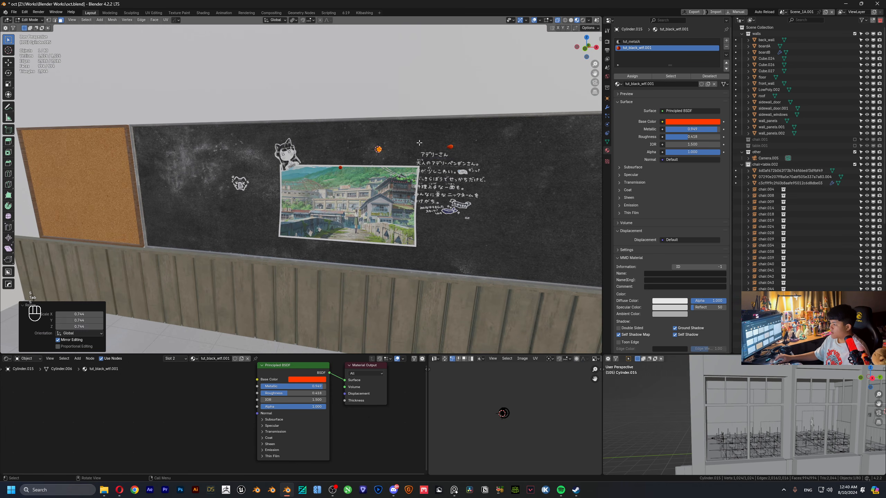
key("Tab")
middle_click_drag(421, 151, 432, 143)
middle_click_drag(409, 160, 368, 130, "shift")
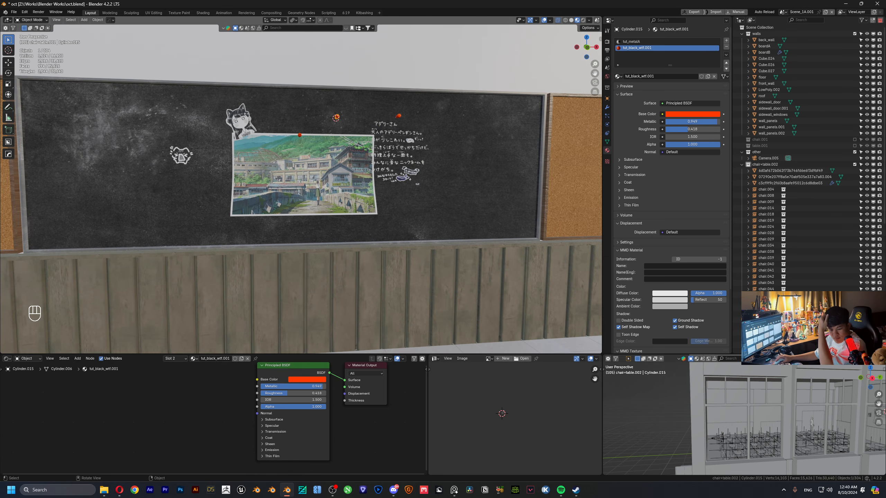
- Delete the red push pins and the school poster from the chalkboard
left_click(399, 118)
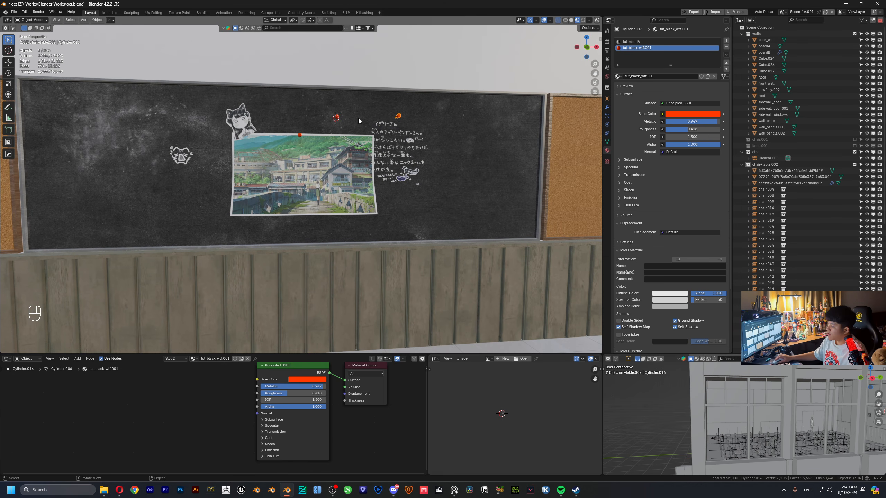
key("x")
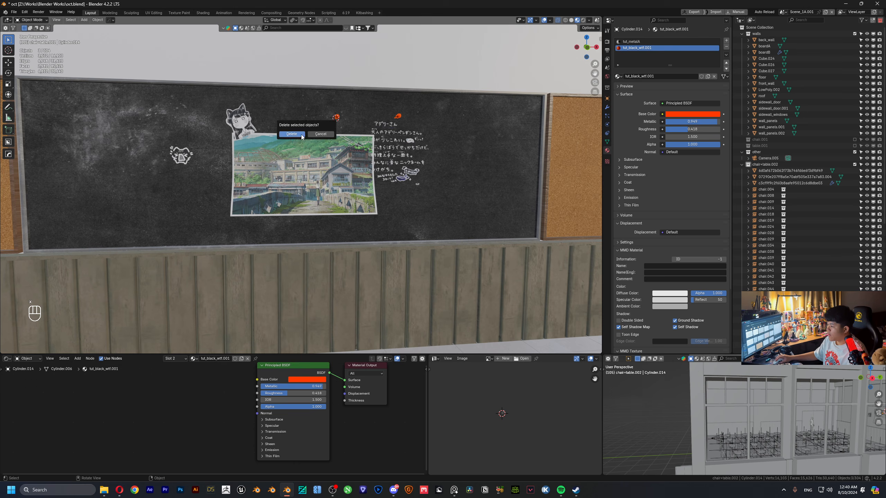
left_click(301, 136)
left_click(324, 174)
key("x")
left_click(327, 173)
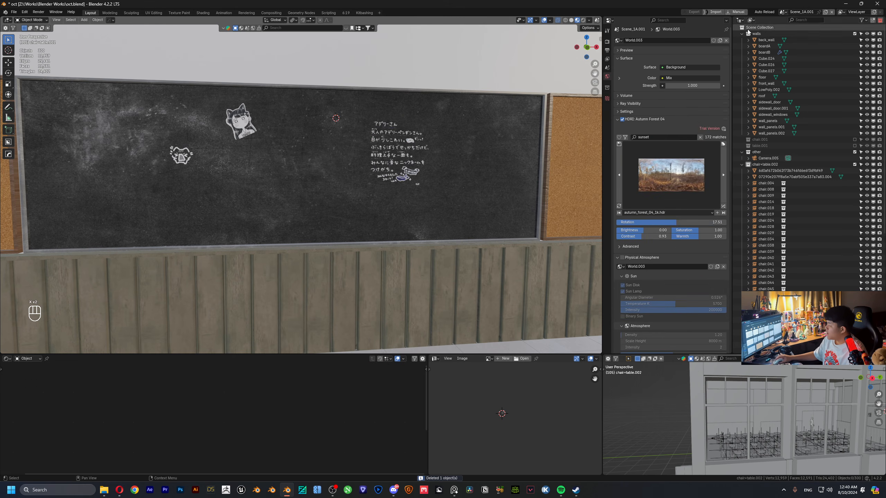
- Switch to the scene Scene_1A and view its decorated chalkboard through the camera
left_click(784, 12)
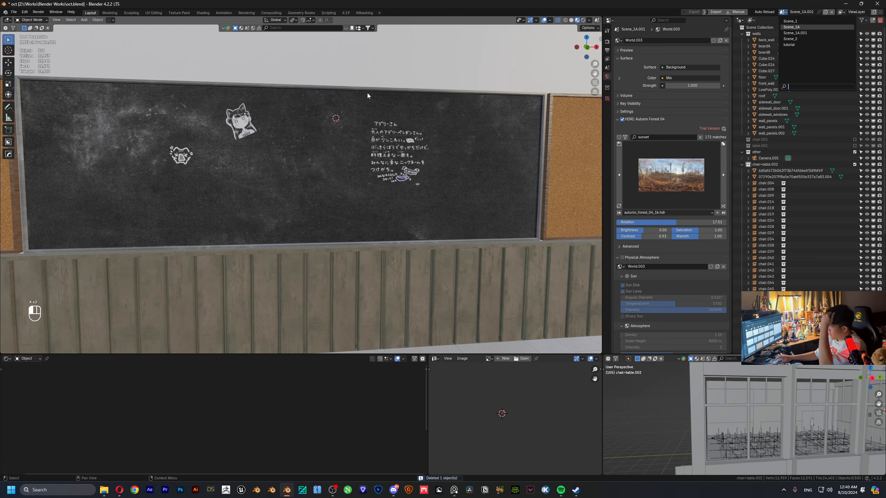
key("Return")
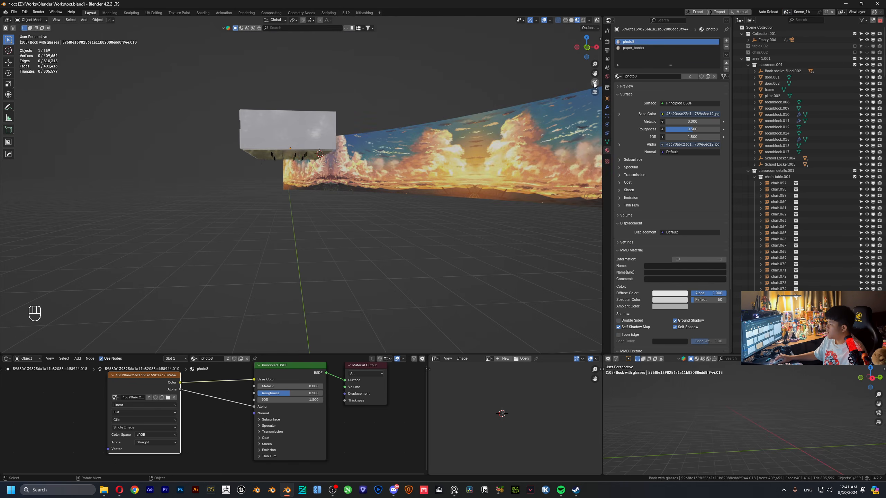
left_click(594, 82)
scroll(354, 133, "down", 5)
middle_click_drag(353, 131, 351, 114, "shift")
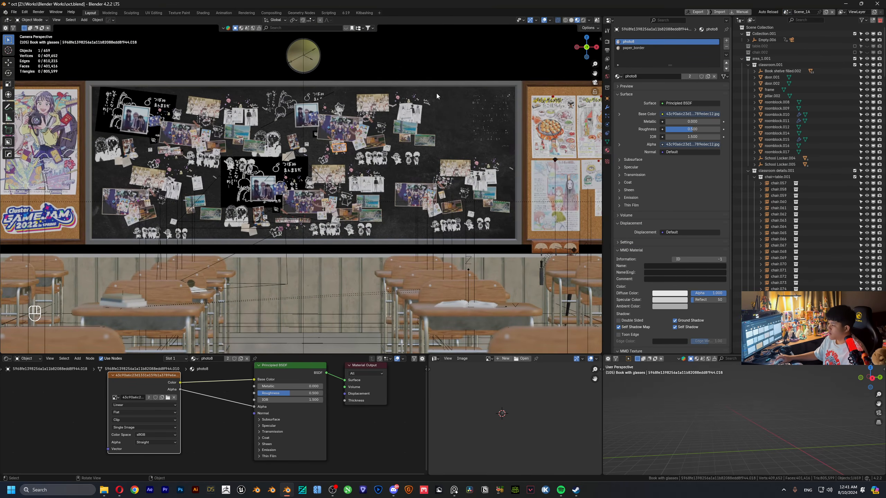
- Hide the chalkboard, the surrounding wall block and the sky plane behind the photos and chalk drawings
left_click(486, 112)
key("h")
left_click(486, 111)
left_click(451, 72)
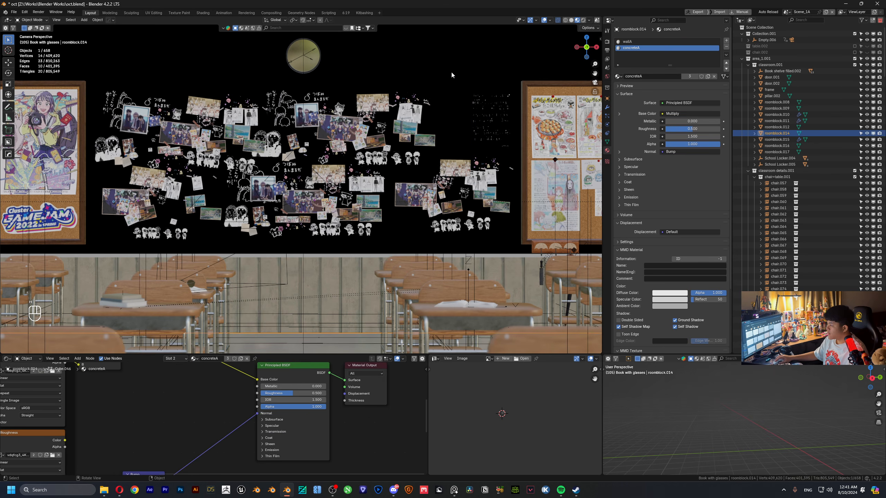
key("ctrl+z")
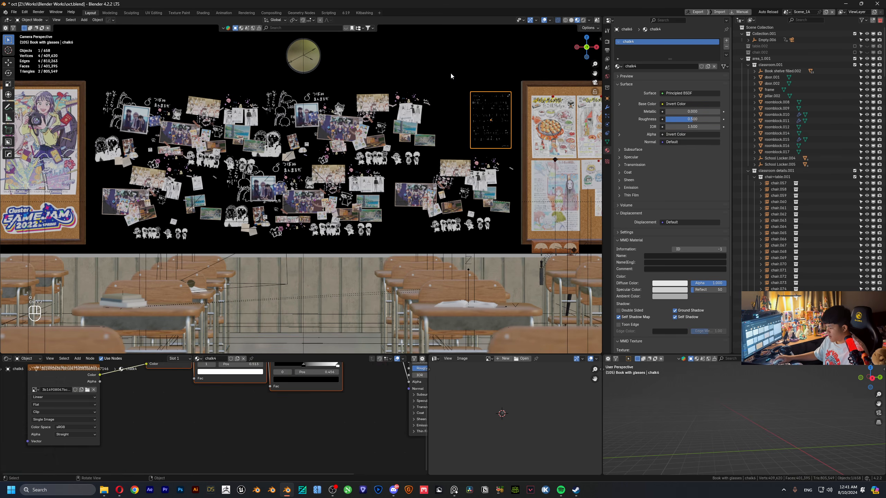
left_click(442, 73)
key("h")
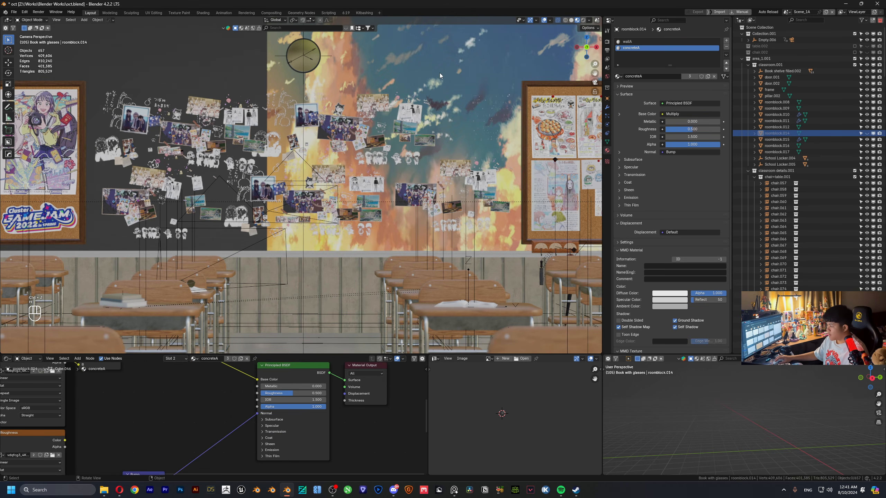
left_click(423, 69)
key("h")
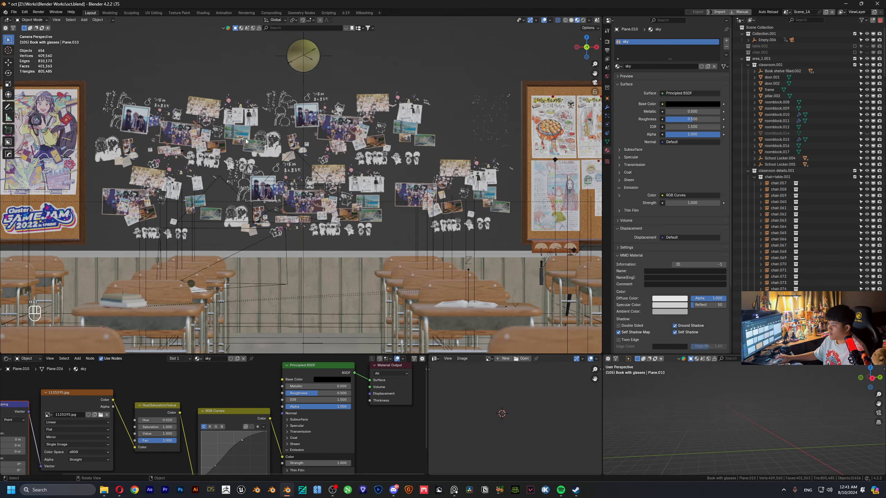
- Select the lower central cluster of photos and chalk drawings and copy the objects
scroll(245, 141, "up", 2)
left_click_drag(419, 238, 140, 208, "shift")
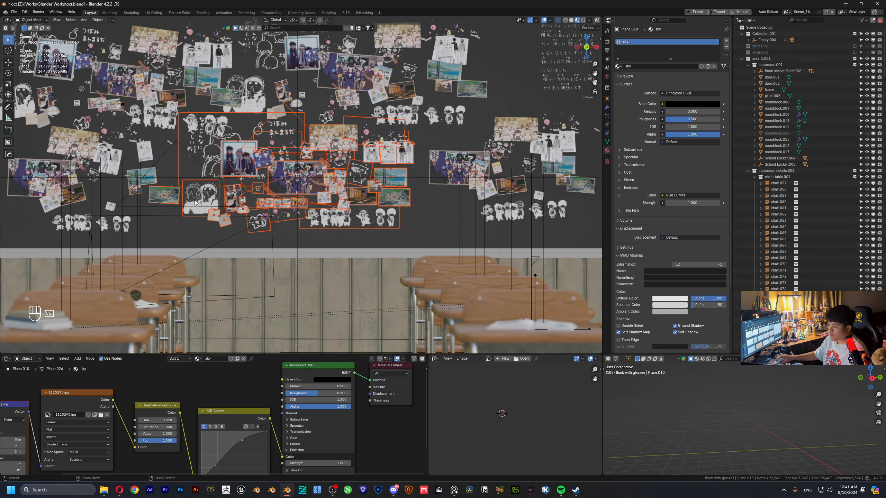
key("ctrl+c")
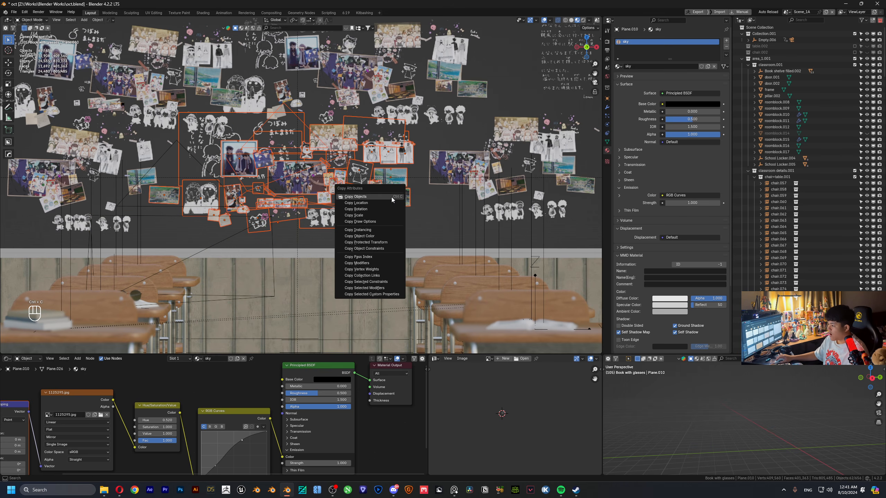
left_click(391, 197)
- Reveal all hidden objects in Scene_1A
left_click(788, 12)
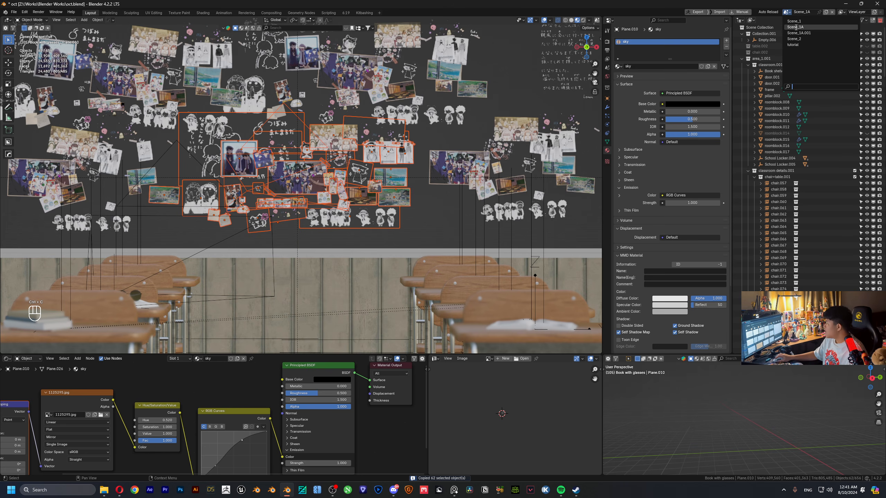
left_click(447, 78)
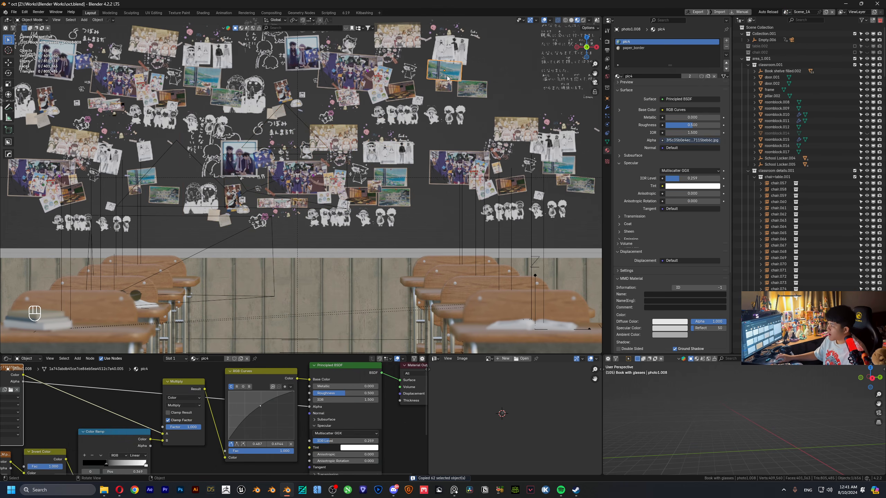
key("alt+h")
- Examine the decorated classroom and the wall block around its chalkboard from inside and outside
middle_click_drag(343, 81, 342, 91)
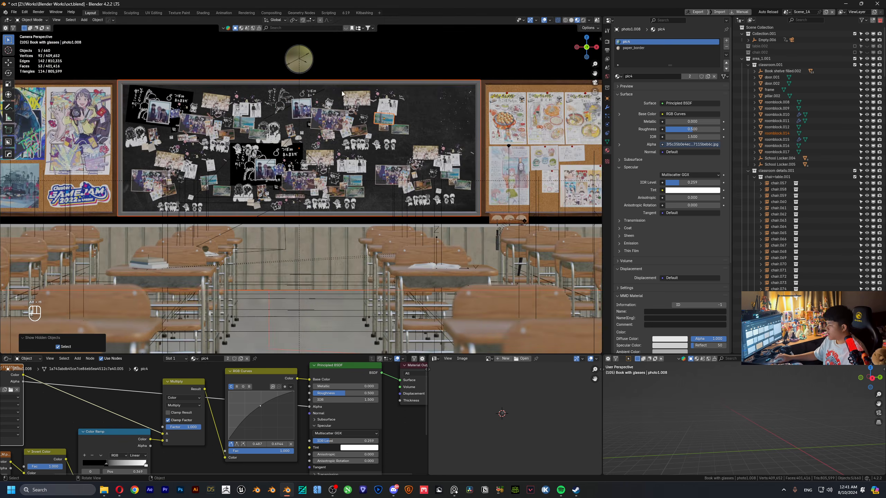
scroll(337, 111, "down", 6)
scroll(350, 176, "up", 3)
middle_click_drag(350, 176, 322, 171)
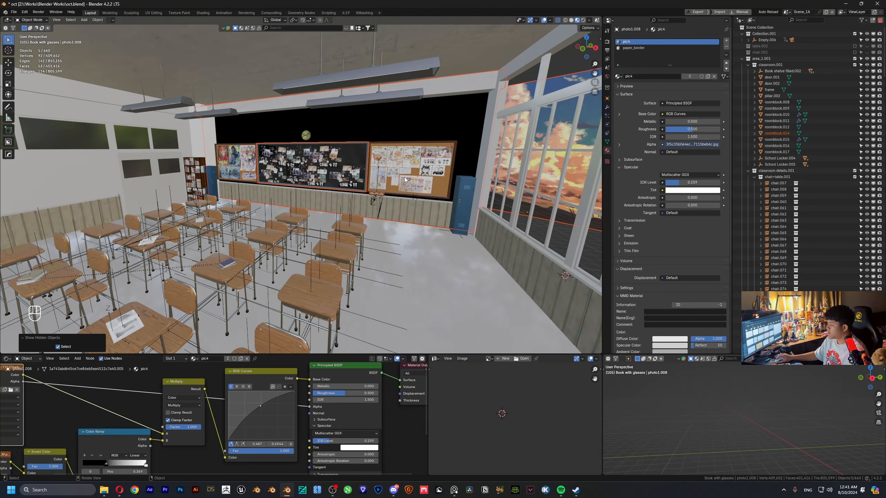
scroll(372, 151, "up", 2)
middle_click_drag(373, 151, 321, 159, "shift")
left_click(412, 110)
scroll(407, 110, "down", 5)
key("slash")
middle_click_drag(407, 111, 293, 124)
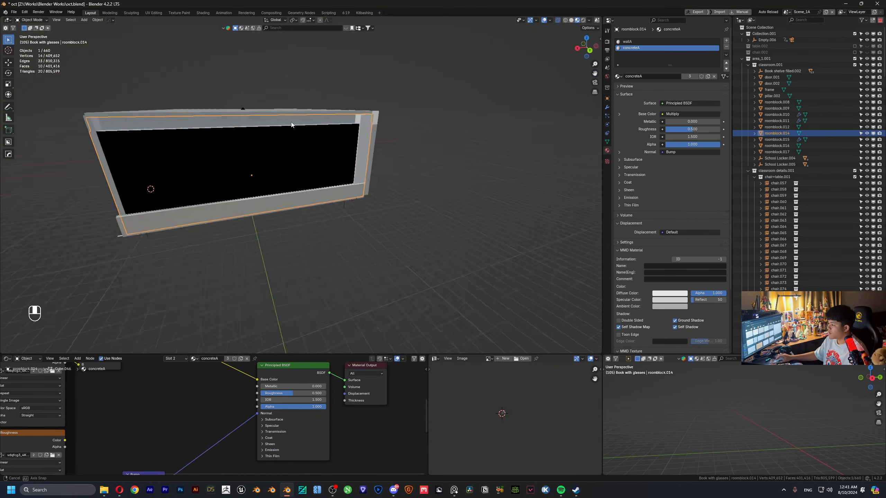
key("slash")
middle_click_drag(382, 114, 390, 125)
scroll(389, 124, "up", 3)
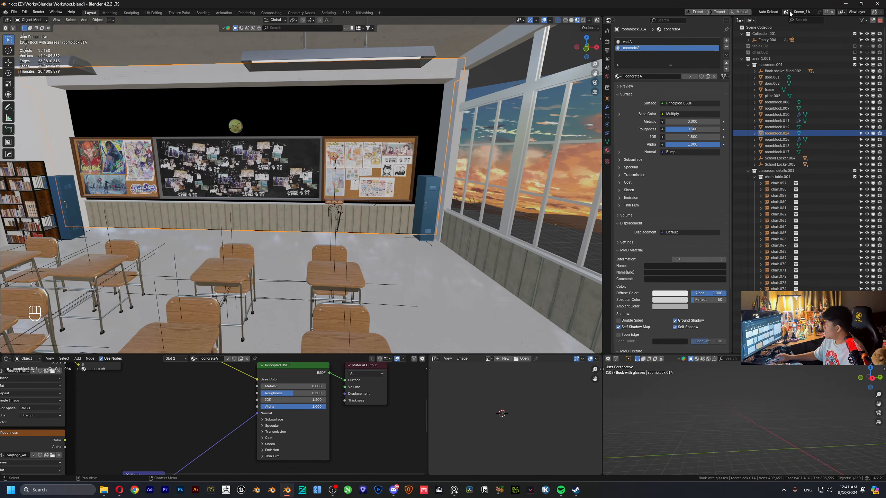
- Switch to the scene Scene_1A.001 and frame its chalkboard in the camera view
left_click(789, 13)
left_click(800, 33)
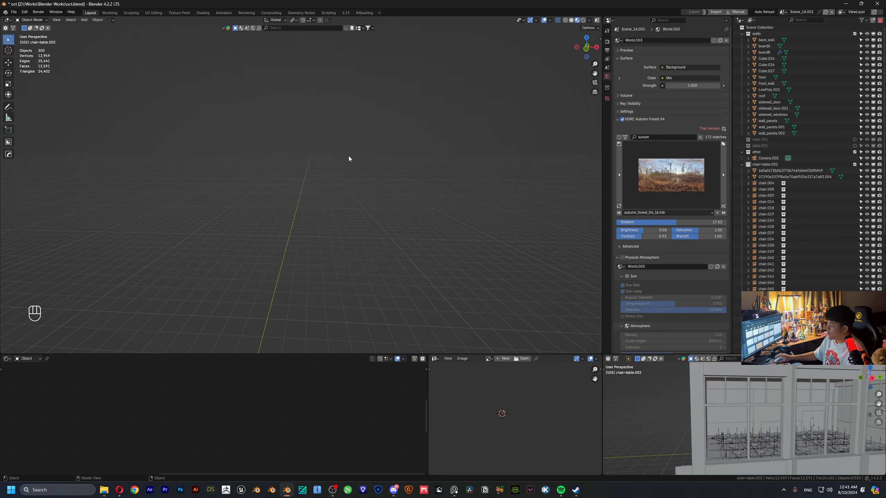
left_click(595, 83)
scroll(301, 139, "up", 6)
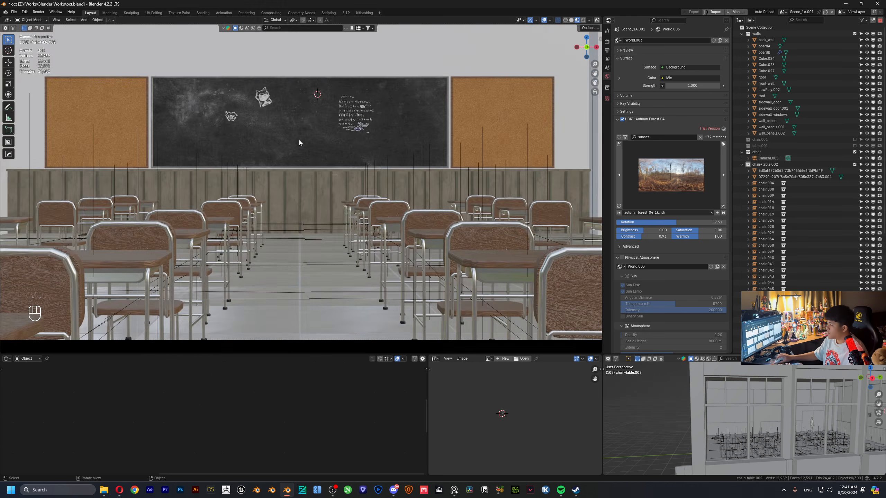
middle_click_drag(308, 135, 320, 175, "shift")
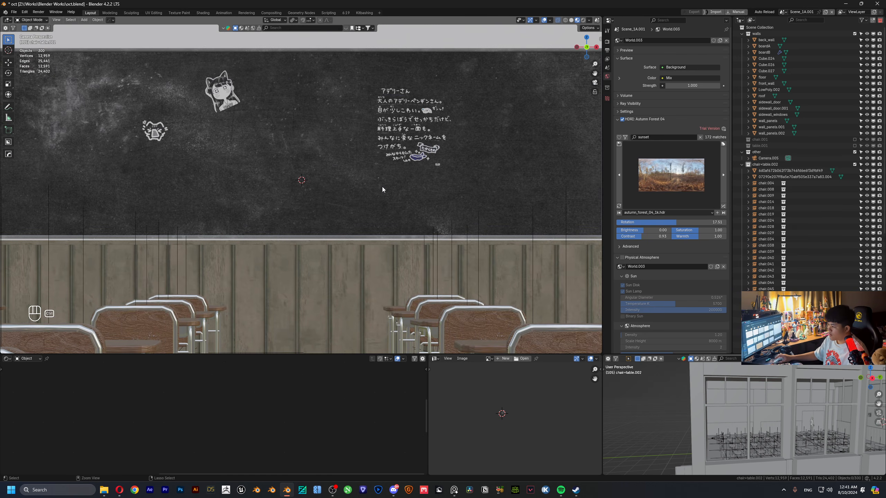
- Paste the copied board cluster and bring it to the classroom, moving it about -39.6 m along Y and down along Z
key("ctrl+v")
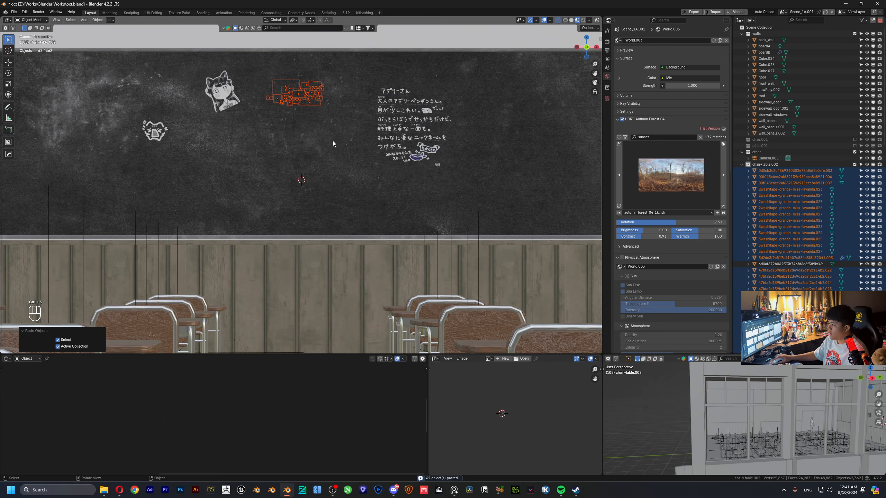
mouse_move(386, 182)
middle_mouse_down()
mouse_move(334, 184)
mouse_move(435, 193)
mouse_move(320, 195)
mouse_move(422, 183)
middle_mouse_up()
key("g")
key("y")
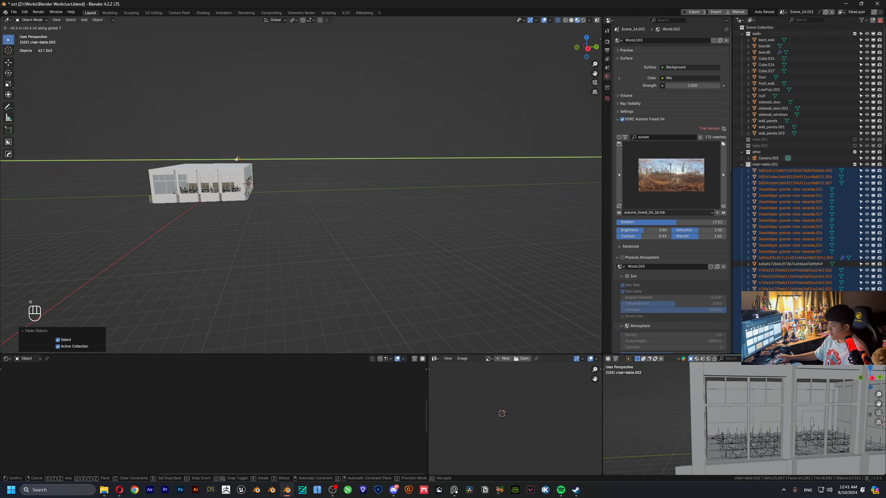
left_click(261, 199)
key("g")
key("z")
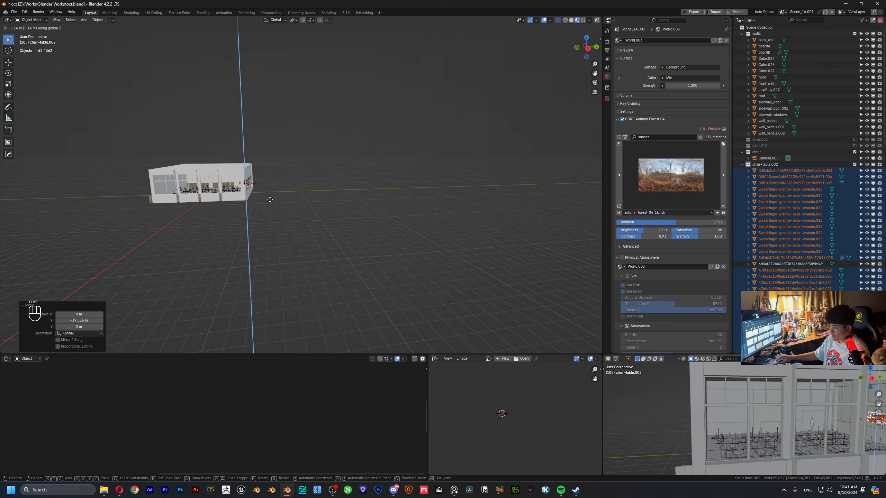
left_click(269, 199)
- Move the pasted cluster about 0.74 m along Y so it sits on the chalkboard surface
mouse_move(188, 177)
middle_mouse_down()
mouse_move(267, 178)
mouse_move(176, 189)
middle_mouse_up()
scroll(267, 178, "up", 4)
key("KP_Decimal")
scroll(225, 187, "up", 7)
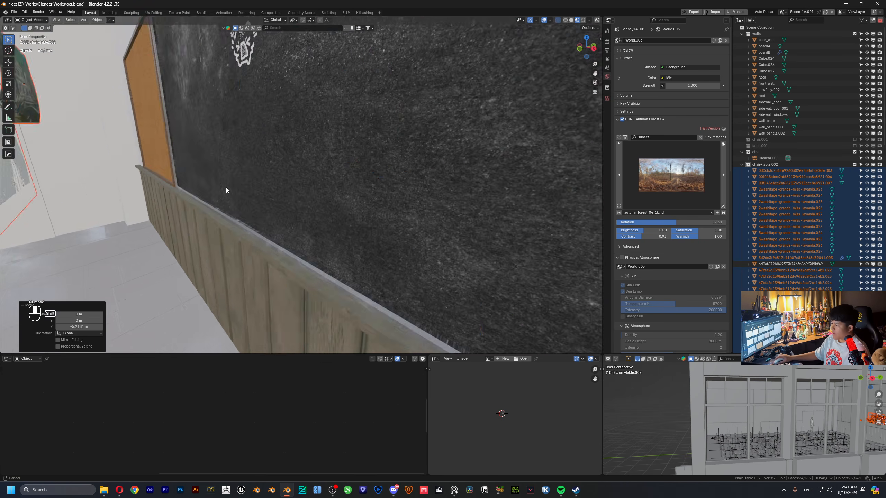
scroll(226, 188, "down", 1)
middle_click_drag(242, 186, 228, 184)
key("g")
key("y")
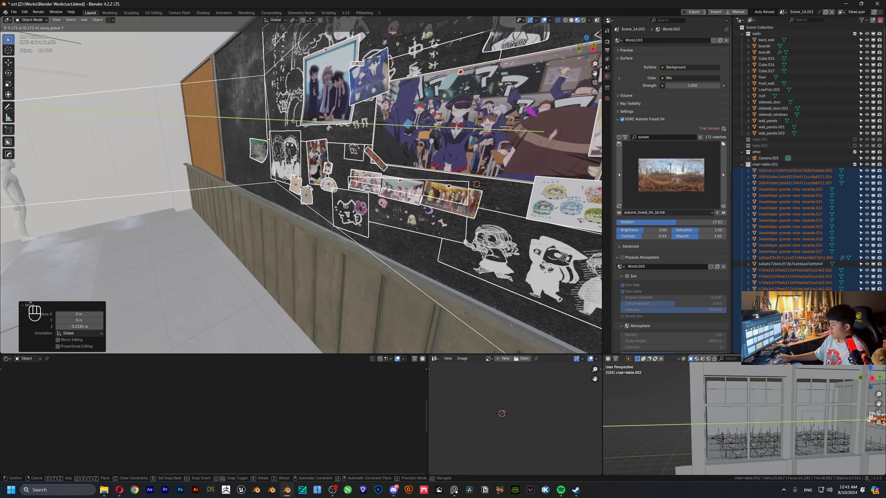
key("shift")
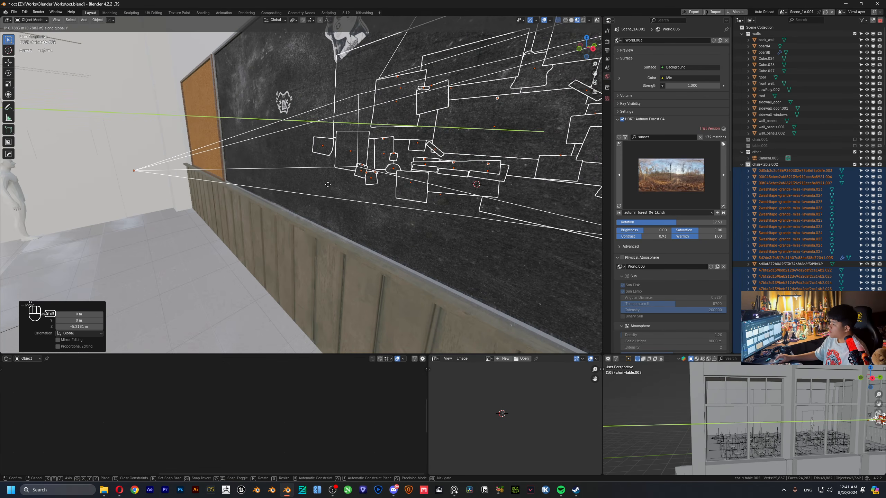
left_click(254, 195)
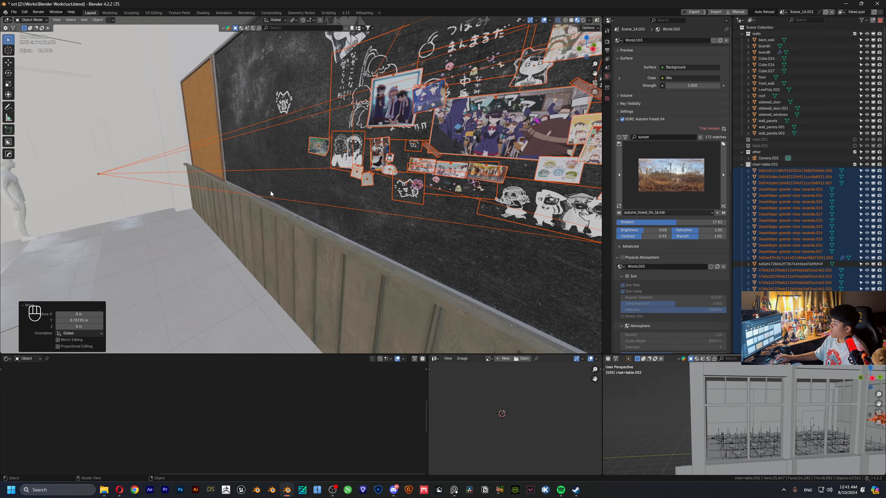
- Delete the stray object in front of the chalkboard where the cluster's relationship lines converge
left_click(98, 174)
key("x")
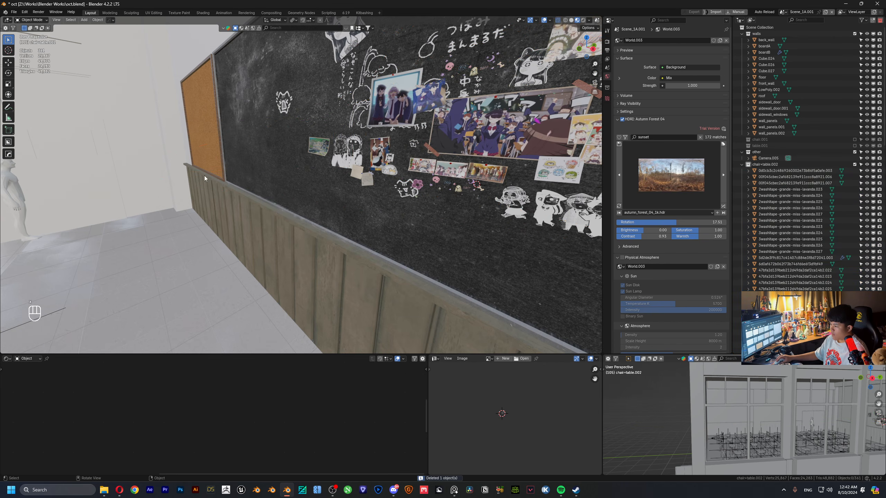
middle_click_drag(204, 176, 381, 180)
left_click(791, 171)
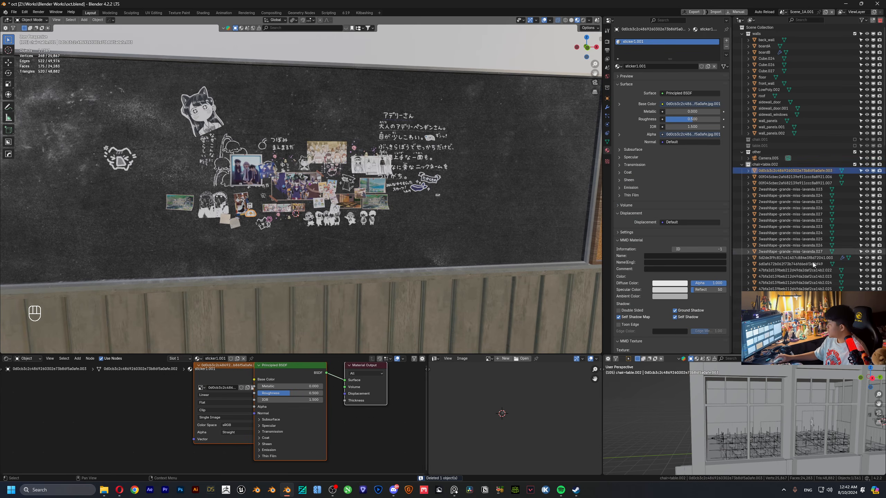
scroll(806, 261, "down", 15)
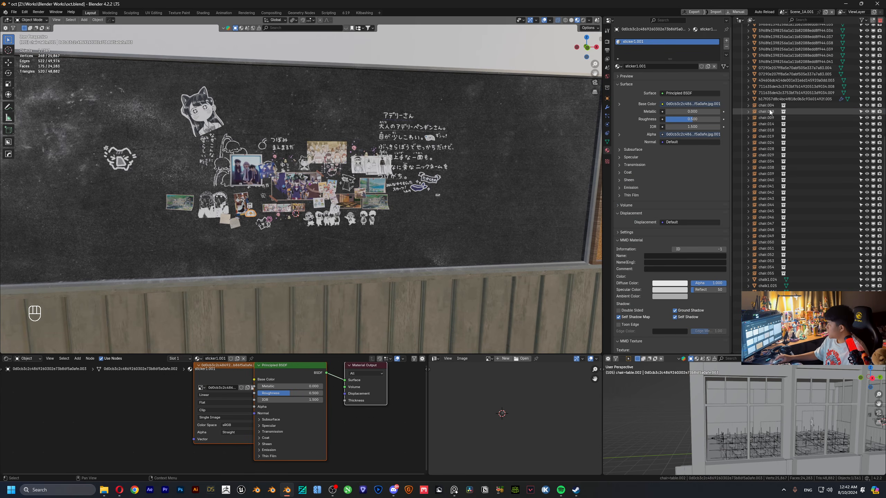
left_click(770, 105, "shift")
left_click(767, 274, "shift")
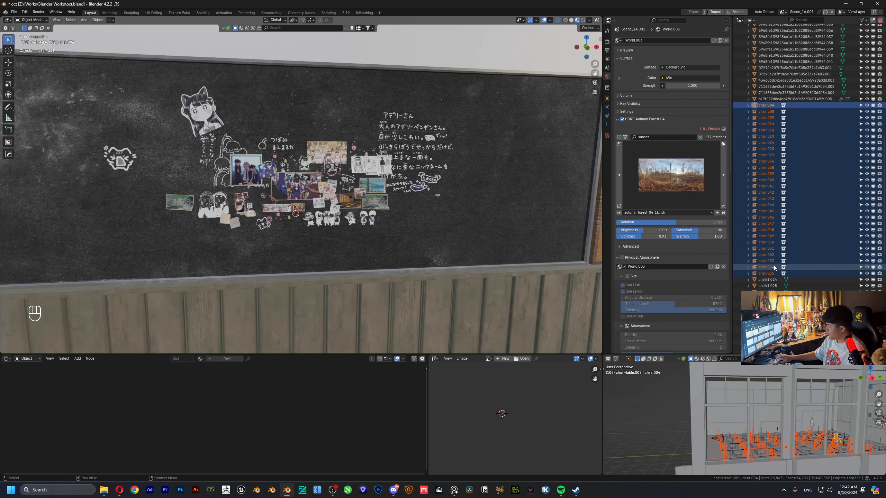
key("m")
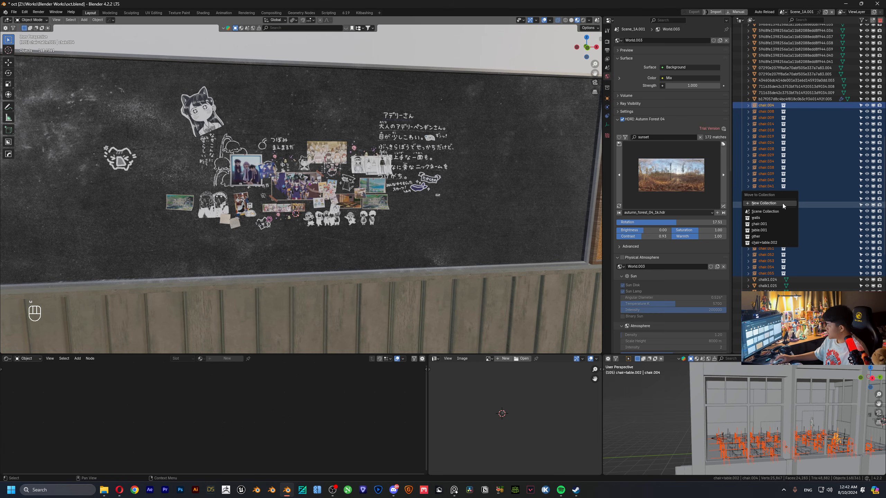
- Move the hash-named picture objects and washi tape pieces from chair+table.002 into a new collection named board_elements
left_click(798, 98)
scroll(791, 136, "up", 12)
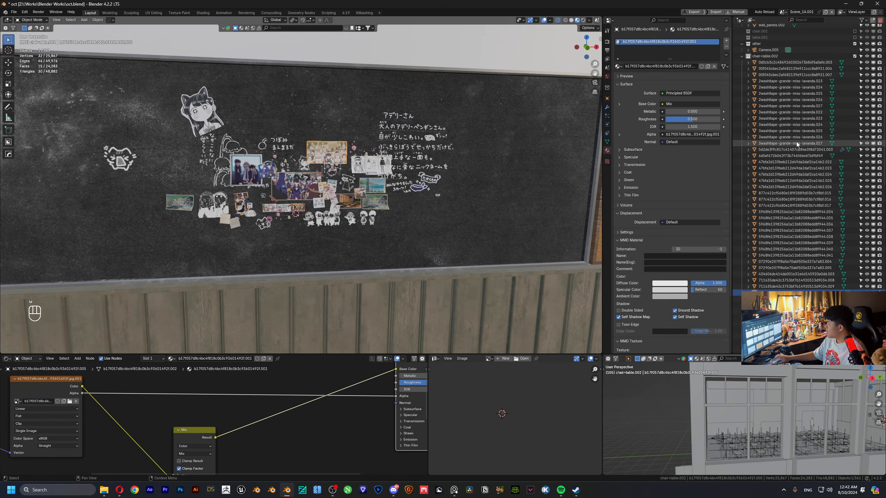
scroll(791, 136, "up", 5)
left_click(781, 123, "shift")
key("m")
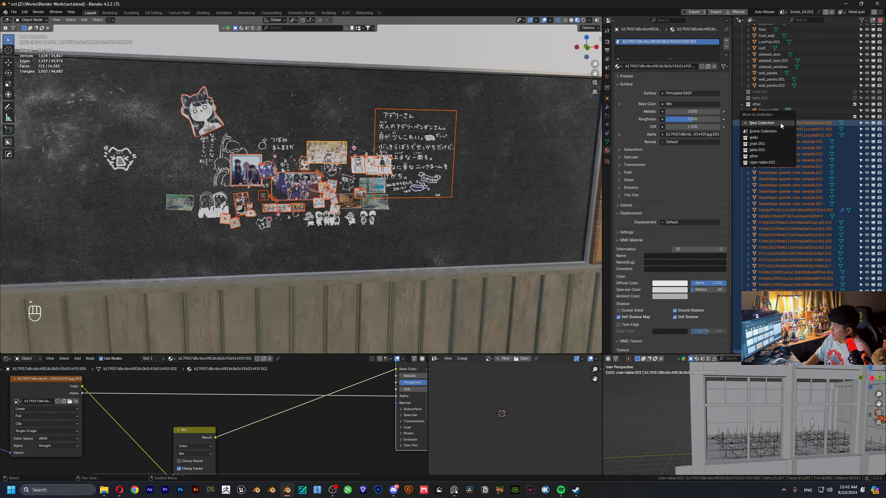
left_click(780, 124)
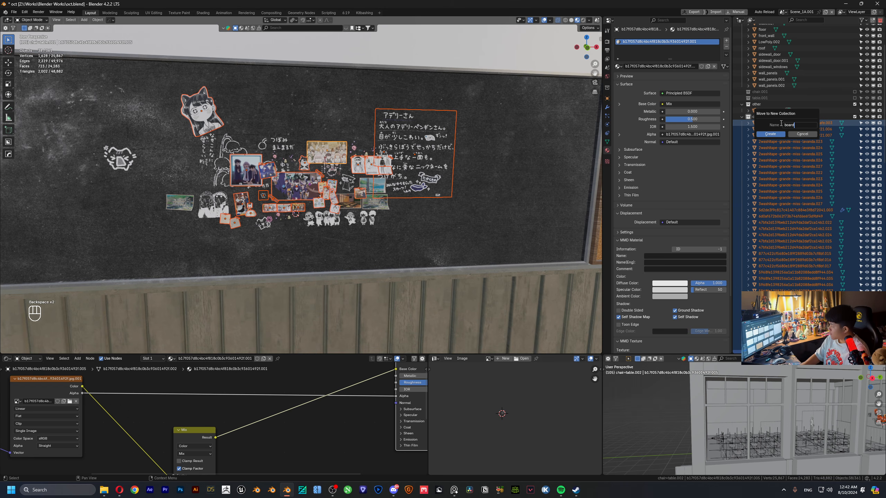
type("board_element")
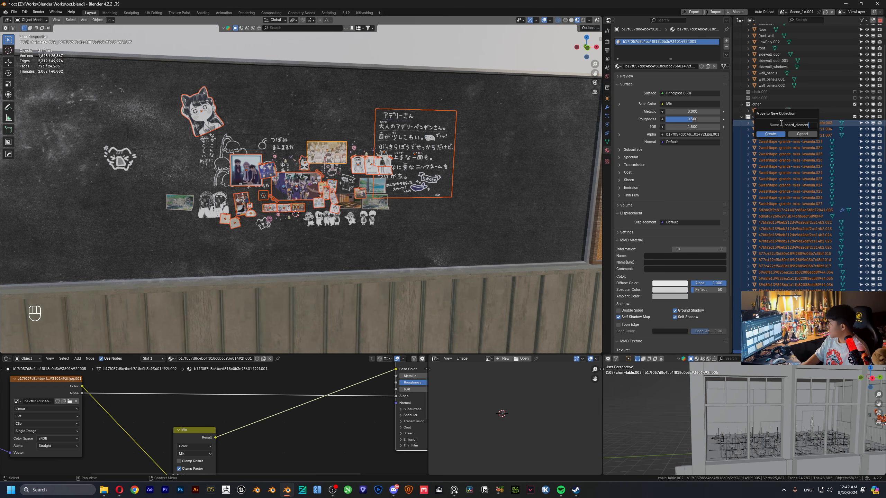
type("s")
key("Return")
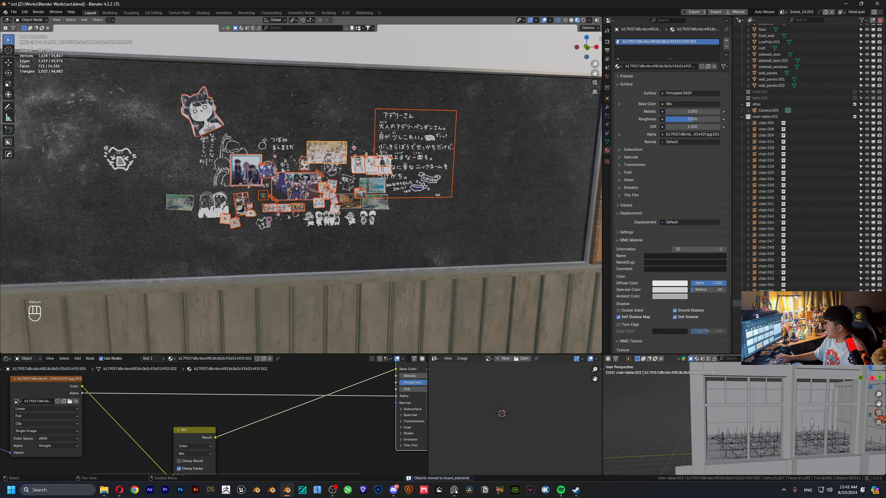
- Move the small standalone chalk animal drawing on the chalkboard's left side into the board_elements collection
scroll(772, 244, "down", 12)
left_click(787, 146)
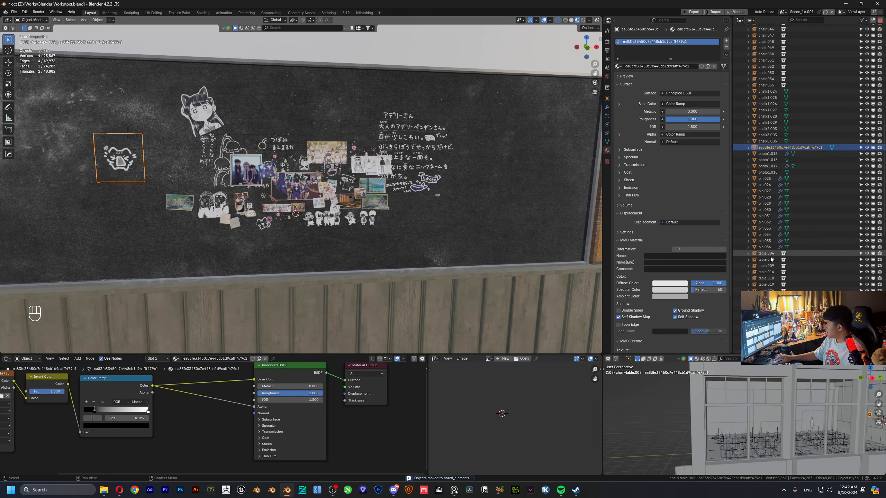
key("m")
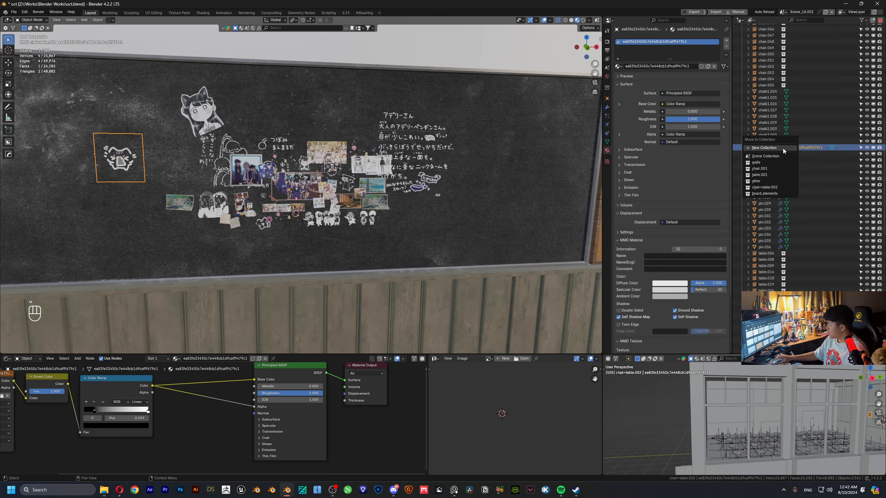
left_click(764, 193)
- Move all pin objects, pin.025 through pin.036, into the board_elements collection
scroll(771, 255, "down", 5)
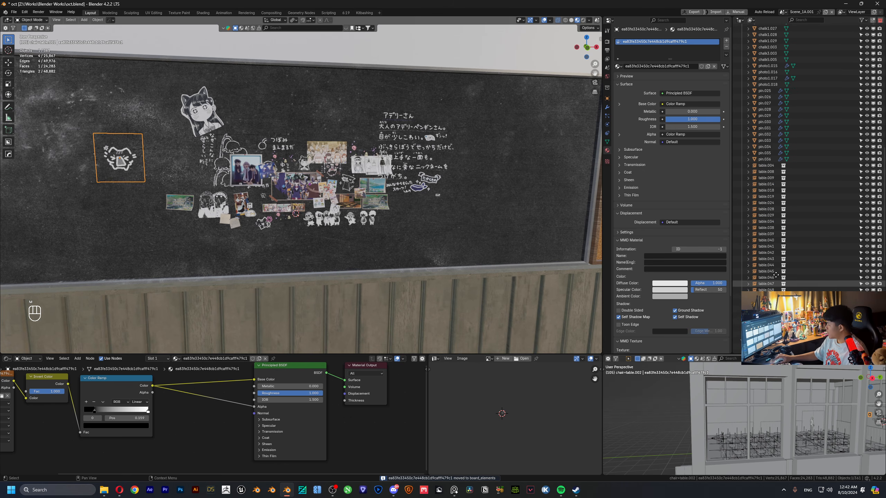
middle_click_drag(775, 275, 771, 300)
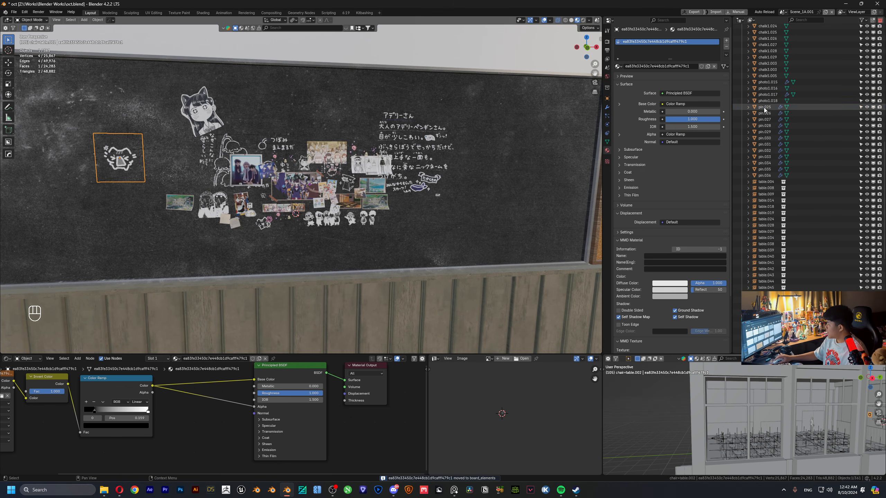
left_click(765, 108)
left_click(766, 175, "shift")
key("m")
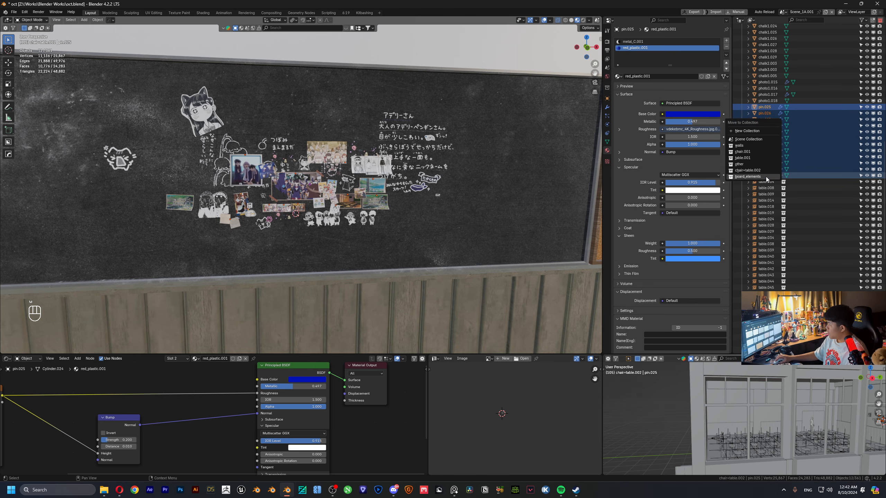
left_click(766, 177)
- Move the chalk and photo objects, chalk1.024 through photo1.018, into the board_elements collection
left_click(768, 101)
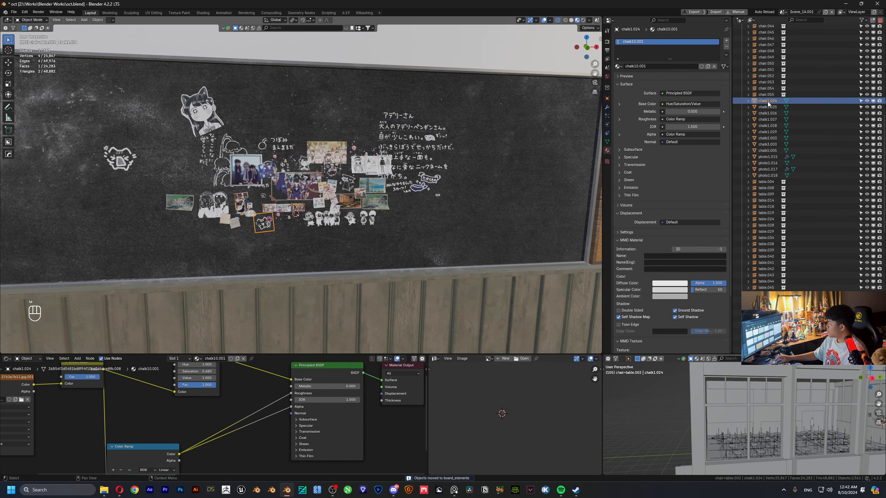
left_click(771, 176, "shift")
key("m")
left_click(771, 177)
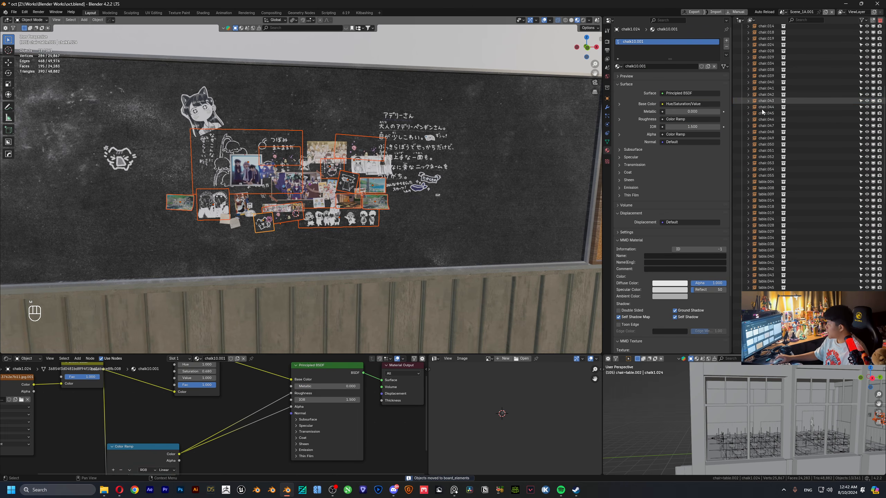
- Select every object in board_elements and move them about 0.3 m down along Z in the camera view
scroll(774, 181, "down", 10)
left_click(790, 197)
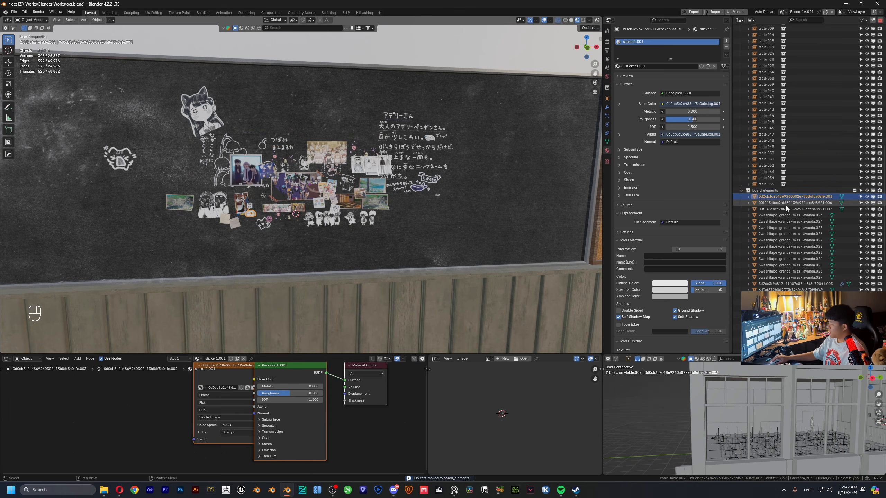
scroll(790, 197, "down", 15)
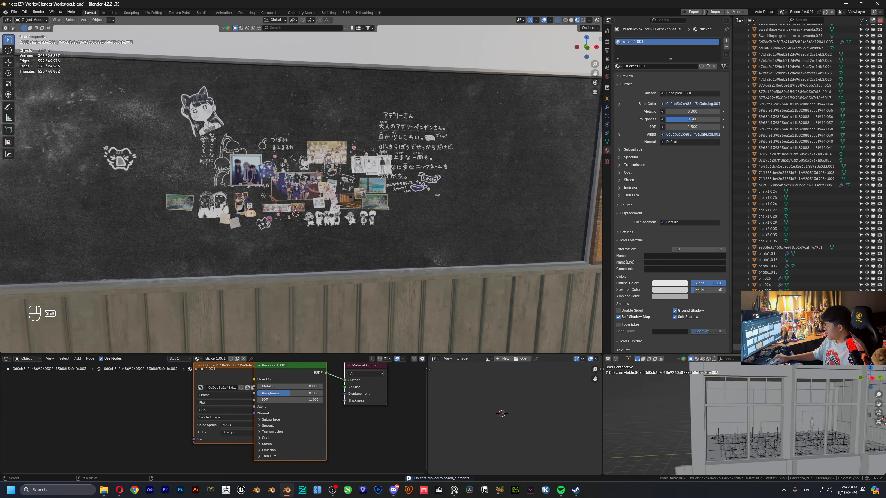
left_click(772, 346, "shift")
middle_click_drag(394, 233, 385, 223)
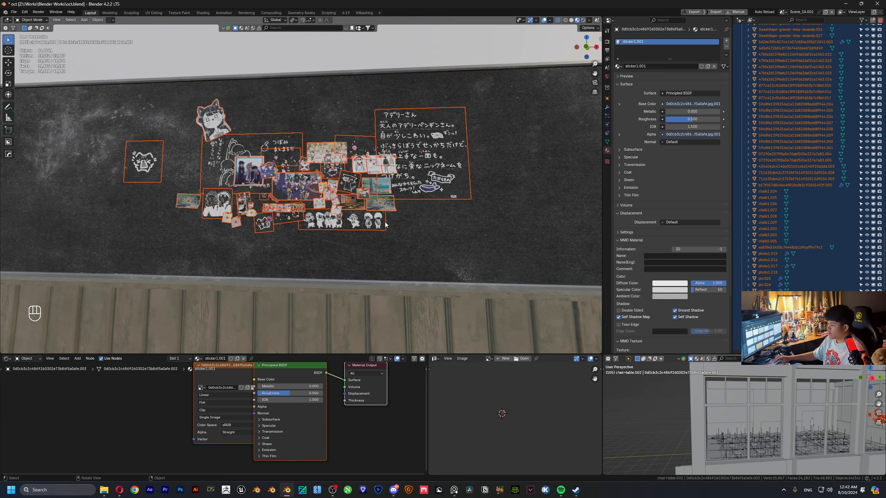
left_click(587, 47)
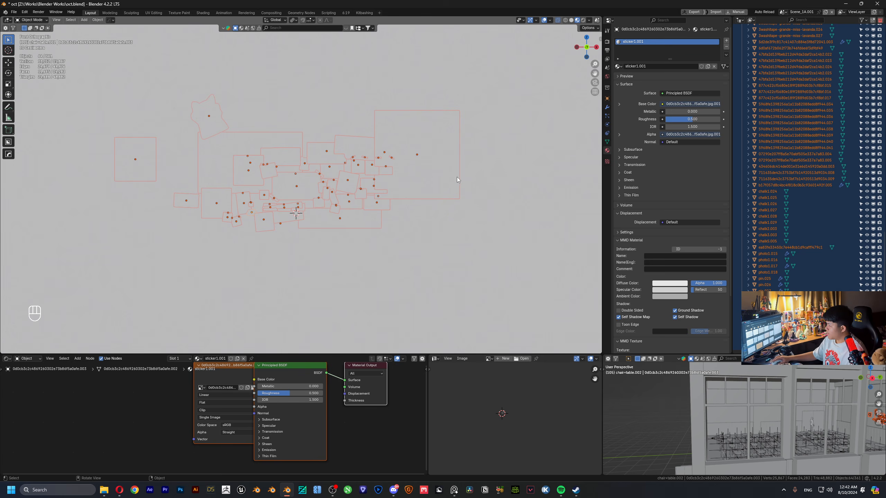
left_click(594, 83)
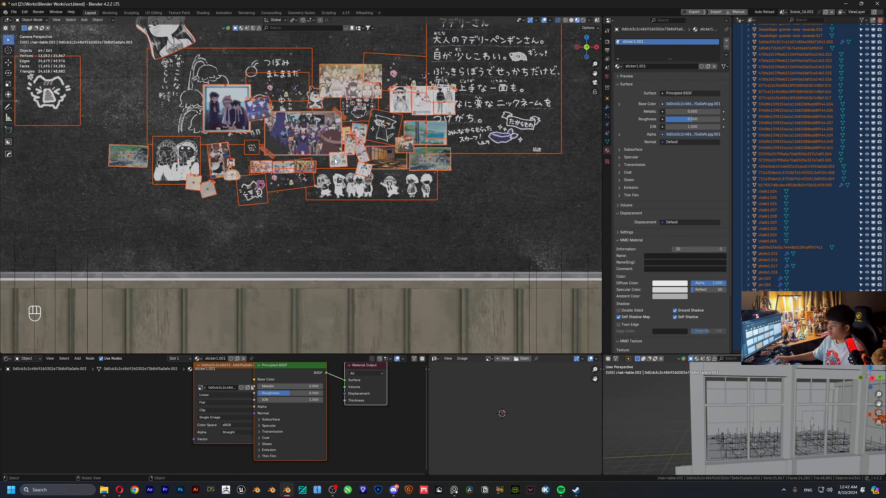
scroll(358, 197, "up", 3)
key("g")
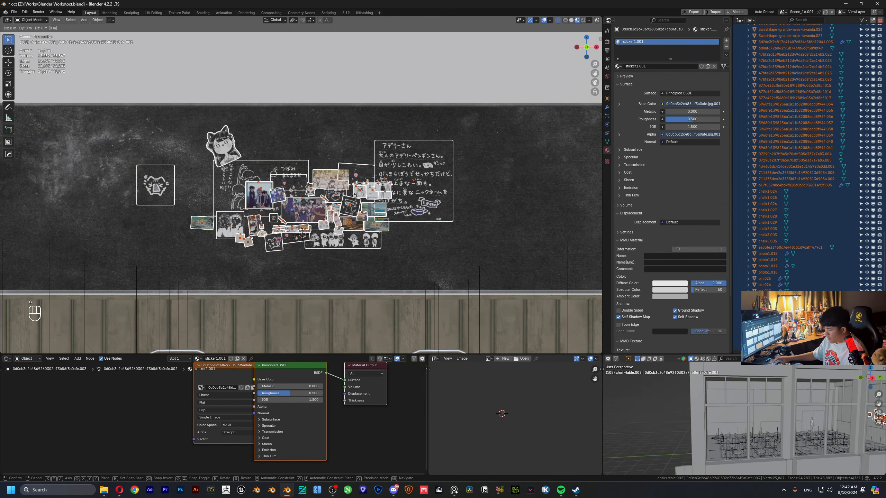
key("z")
left_click(359, 224)
- Set the transform pivot to Median Point and scale the whole board cluster to 0.755
key("s")
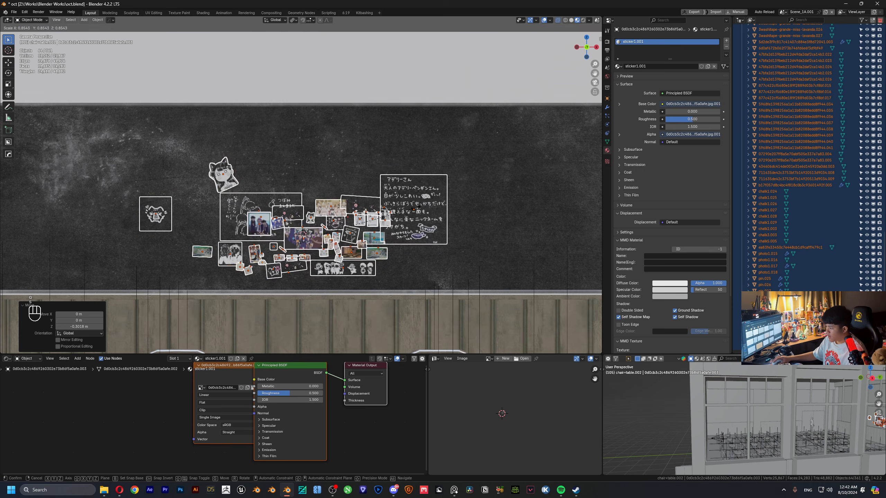
left_click(295, 21)
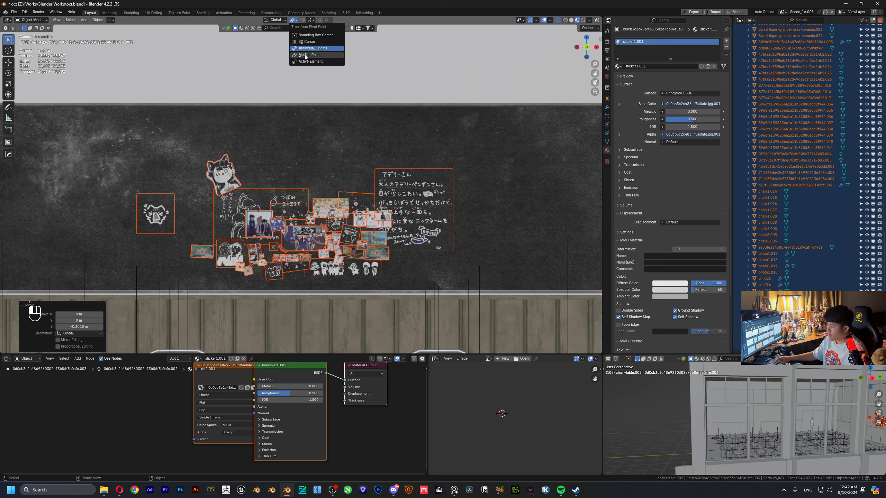
key("s")
left_click(442, 205)
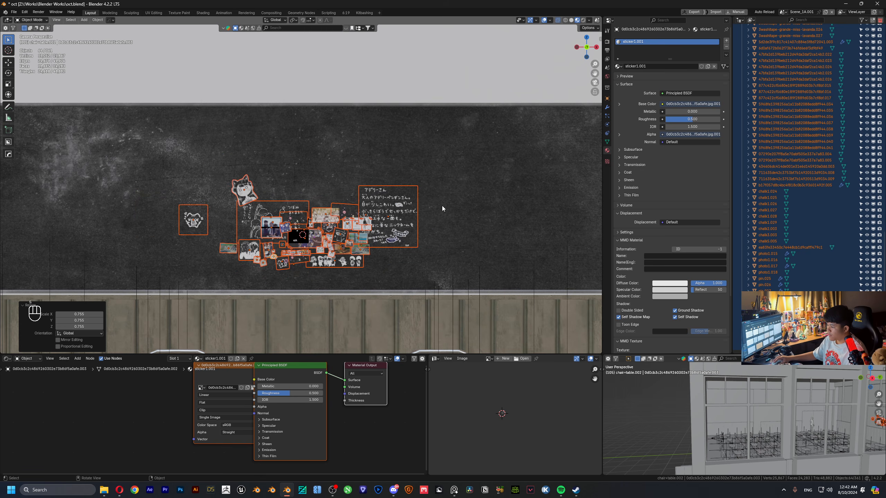
scroll(401, 208, "down", 3)
scroll(375, 209, "up", 2)
middle_click_drag(365, 207, 369, 206, "shift")
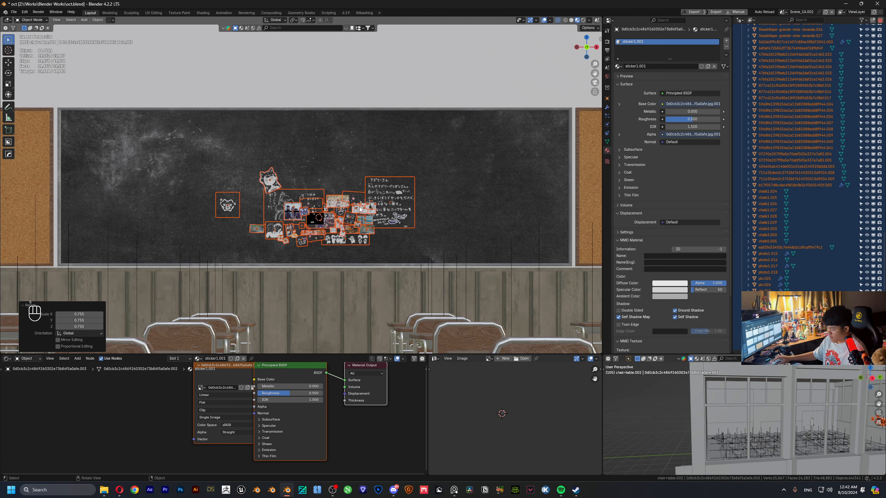
key("alt+d")
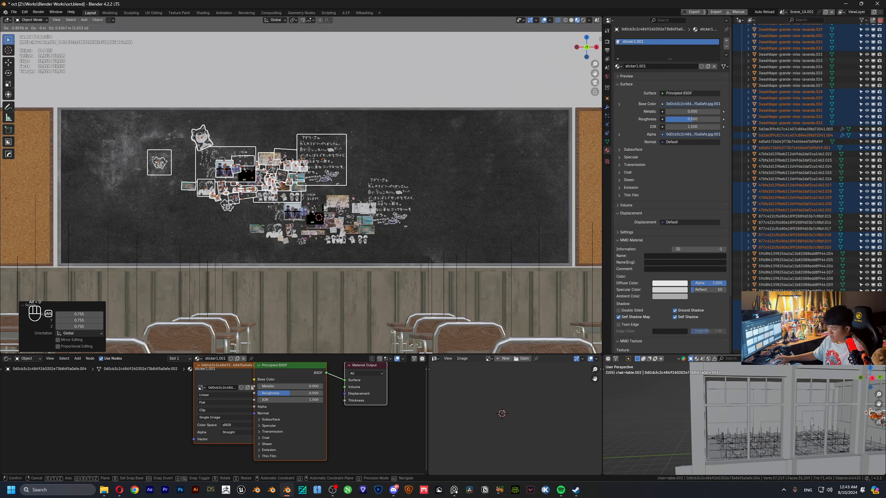
left_click(265, 147)
key("alt+d")
right_click(489, 151)
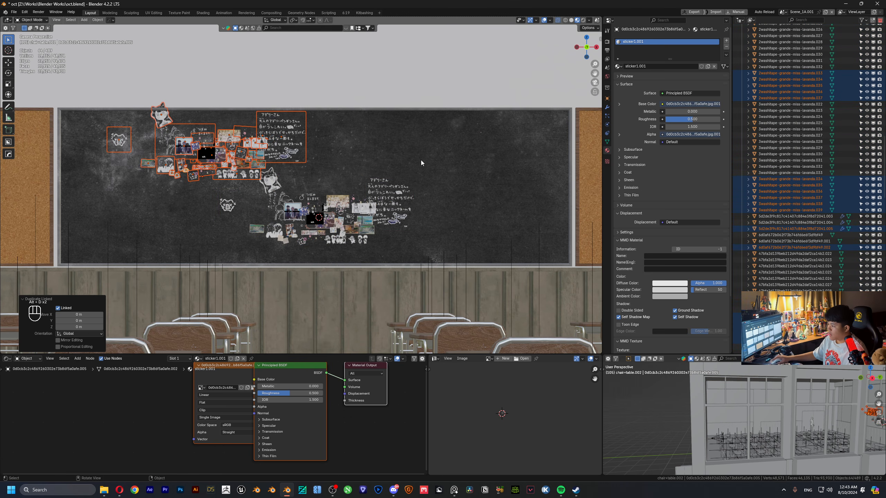
key("ctrl+z")
key("ctrl+z")
- Create a linked duplicate of the board cluster at the chalkboard's upper left and apply Randomize Transform to it
key("alt+d")
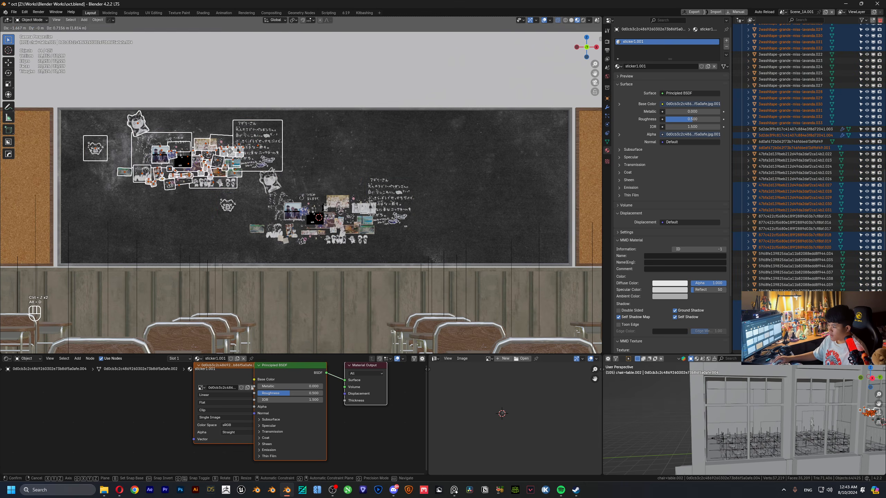
left_click(216, 165)
key("F3")
left_click(243, 227)
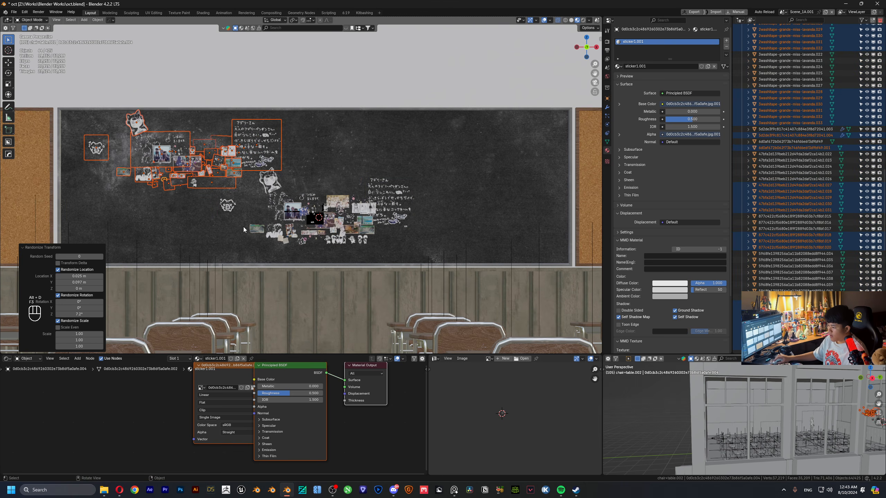
- Try randomizing the duplicated cluster with location X, Y and Z at 0 m and rotation at 0°, and undo it with the duplicate
left_click_drag(86, 277, 64, 277)
left_click(85, 277)
type("0")
key("Tab")
type("0")
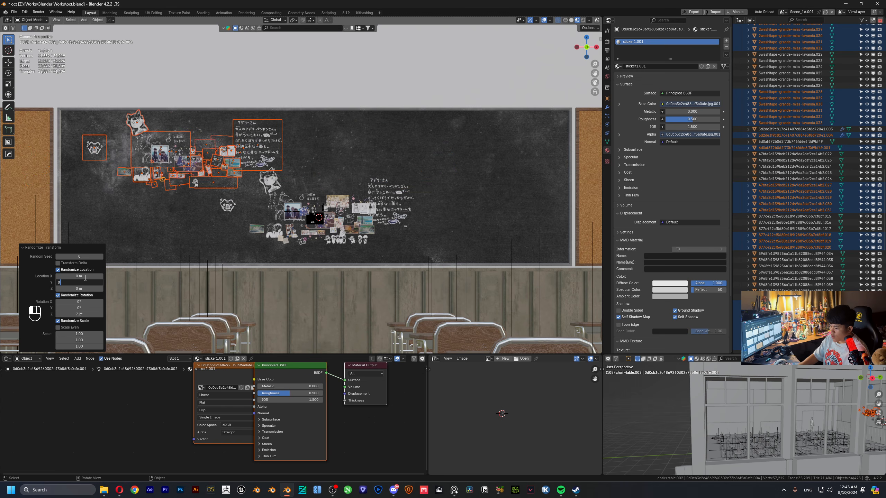
key("Tab")
type("0")
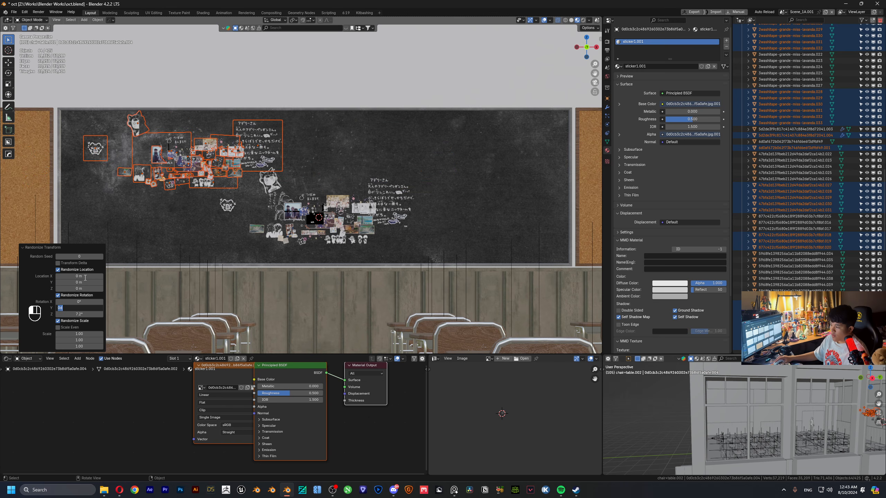
key("Tab")
key("Return")
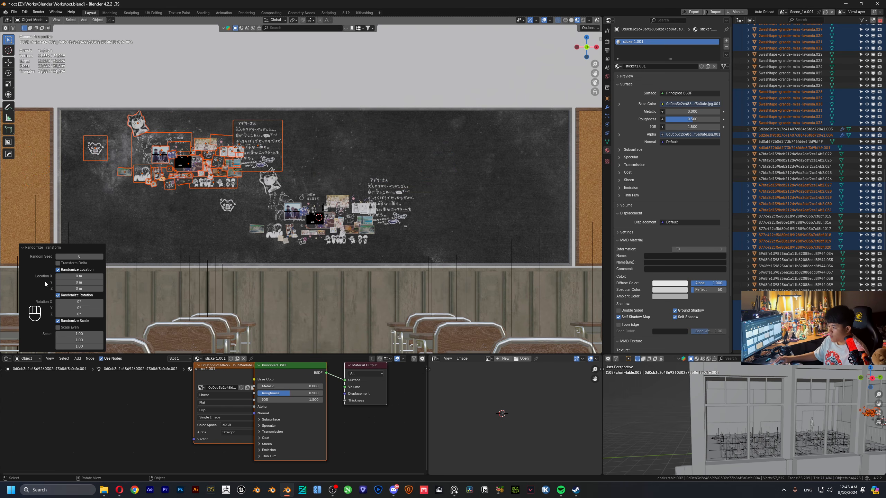
scroll(152, 297, "up", 6)
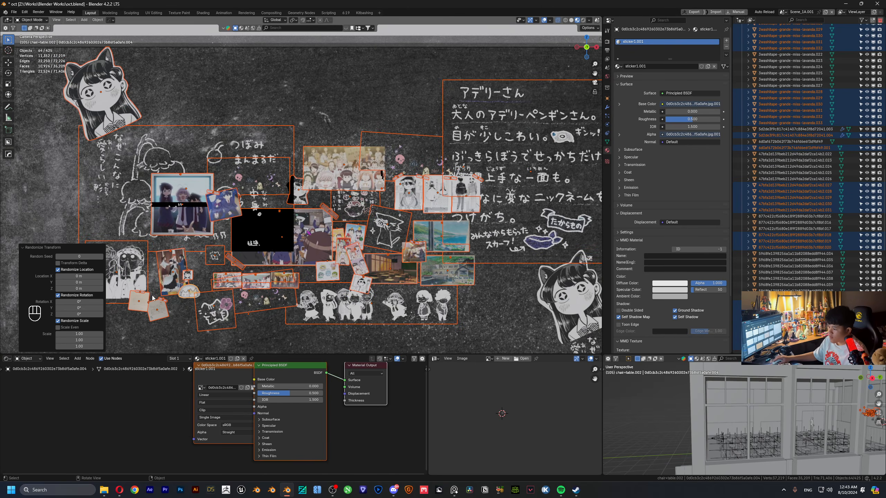
key("ctrl+z")
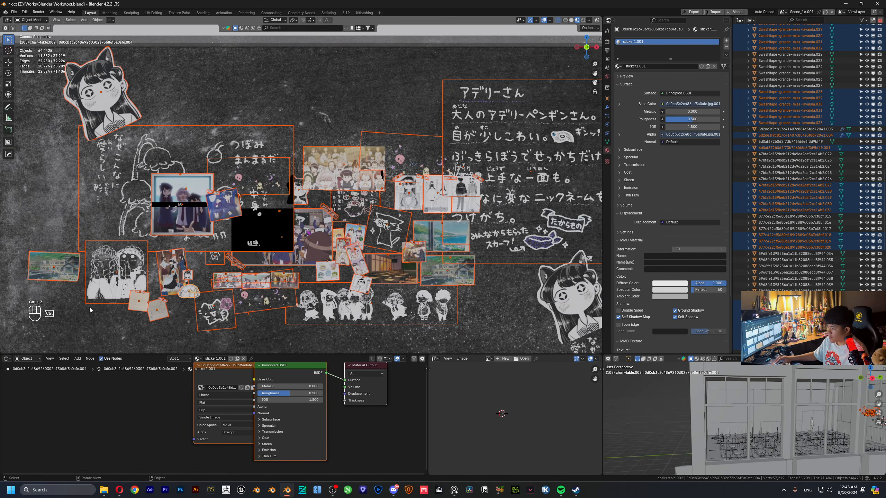
key("ctrl+z")
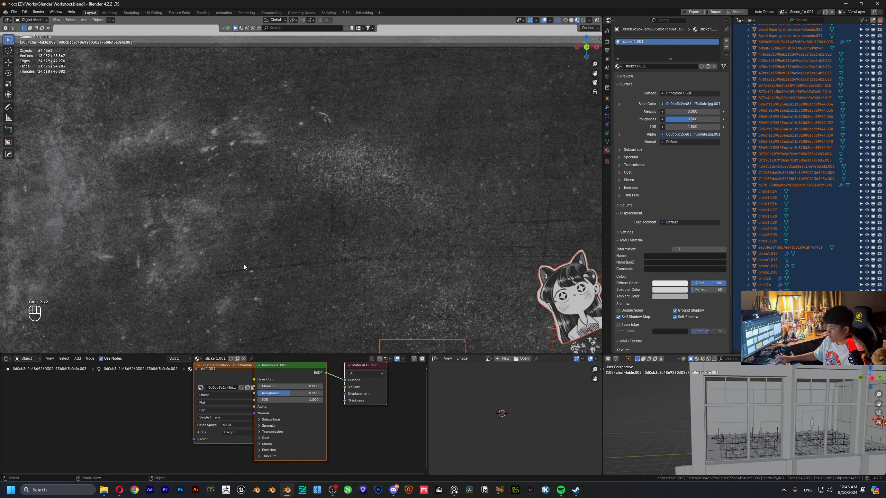
key("alt+d")
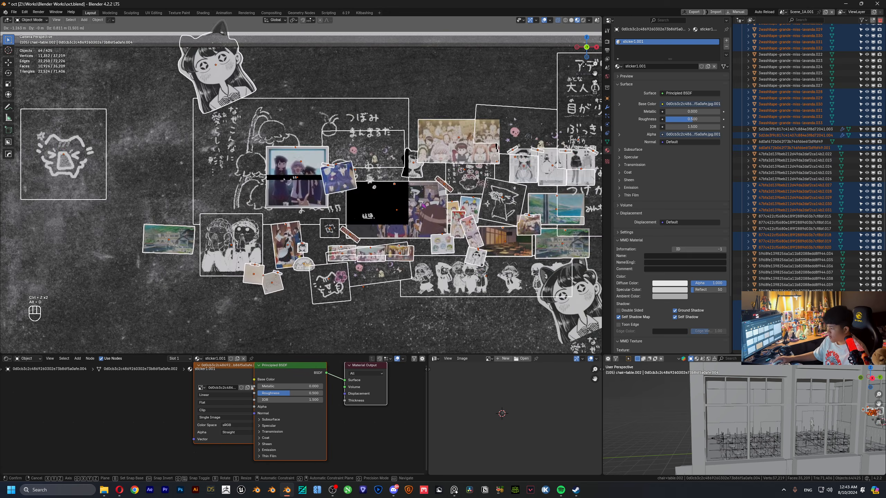
left_click(407, 77)
scroll(407, 77, "down", 6)
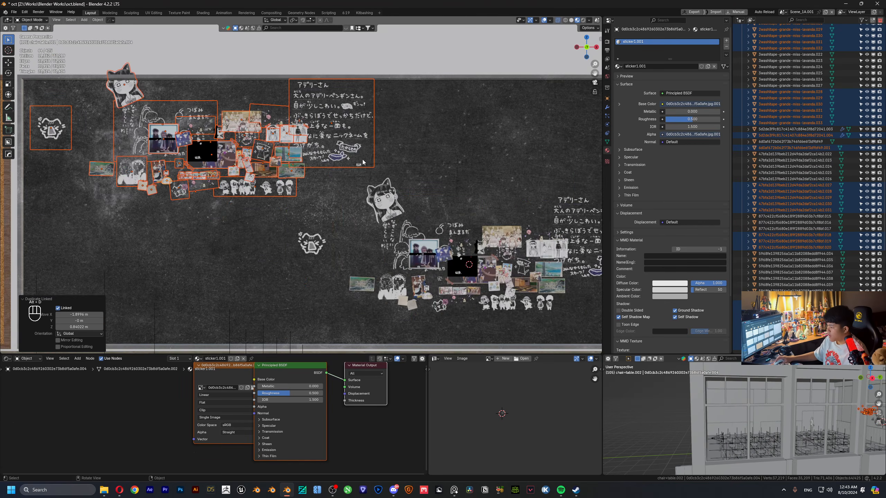
key("ctrl+z")
key("ctrl+z")
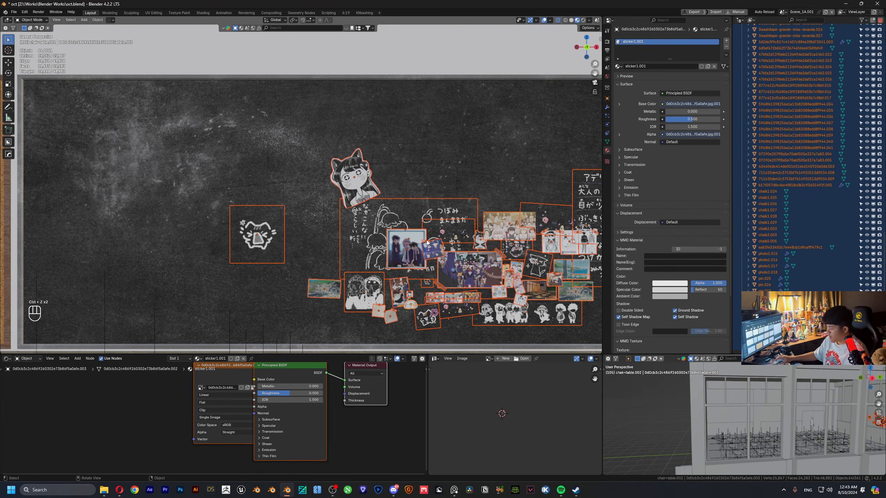
- Create a linked duplicate of the board cluster about 2.06 m toward negative X and 0.54 m up on the chalkboard's left half
key("alt+d")
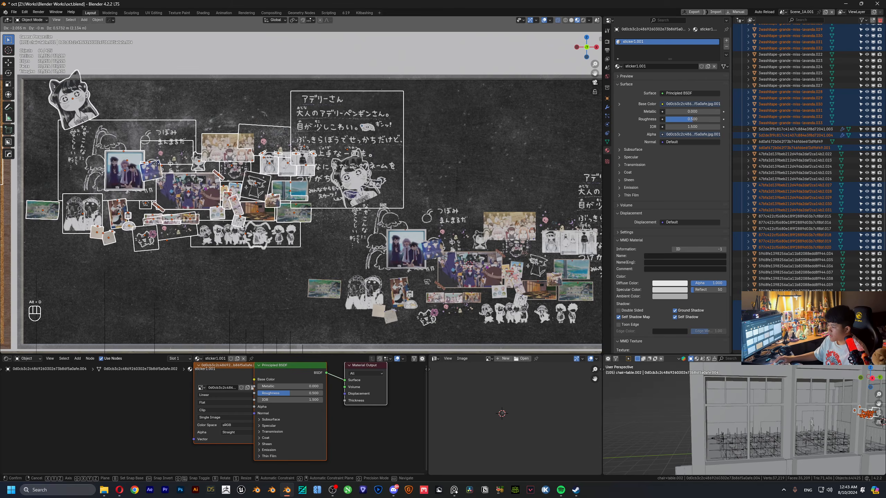
left_click(156, 170)
- Randomize the duplicated cluster's transform with 0 m location, Y rotation 16°, Scale Even enabled and scale 1.08
key("F3")
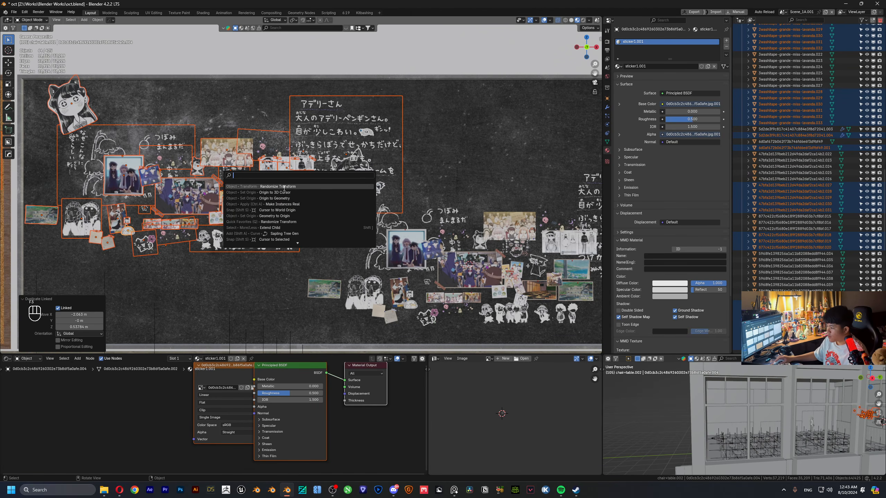
left_click(284, 187)
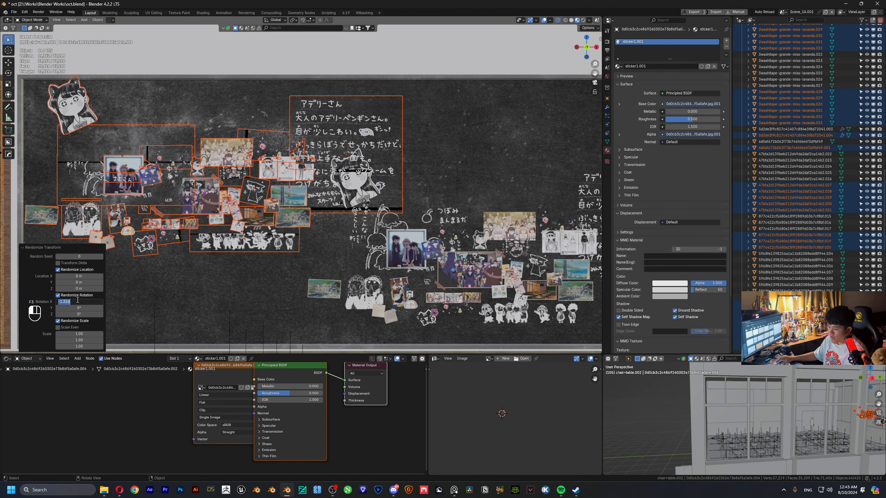
key("Return")
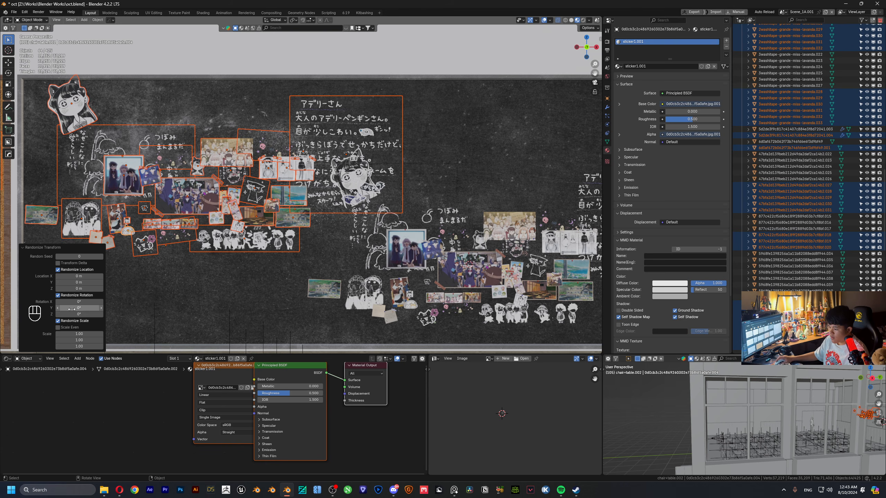
left_click_drag(71, 309, 80, 335)
key("ctrl+z")
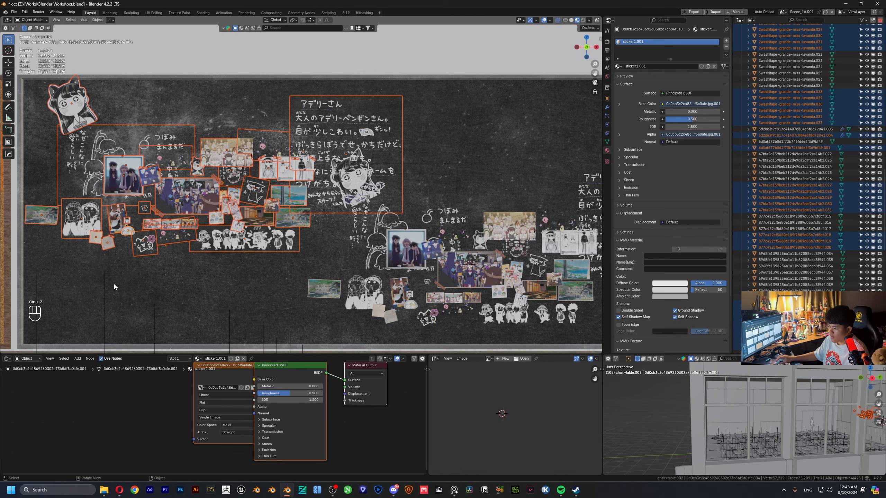
key("F3")
left_click(210, 247)
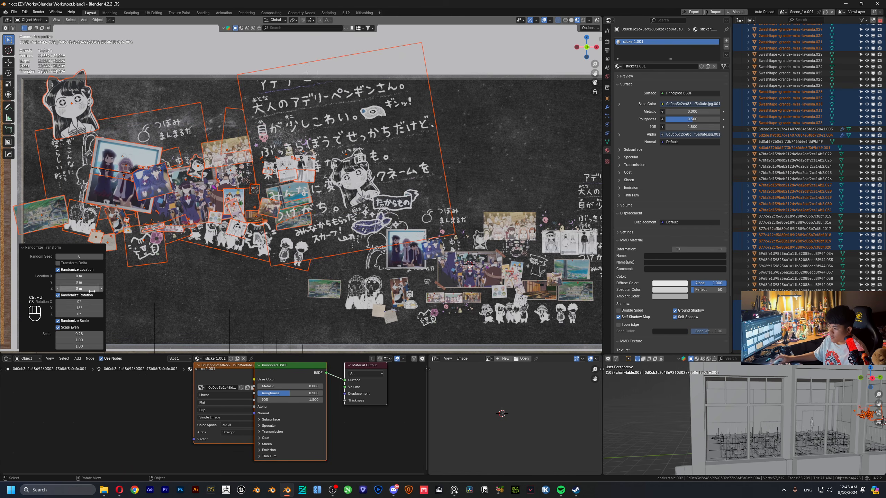
type("1")
key("Return")
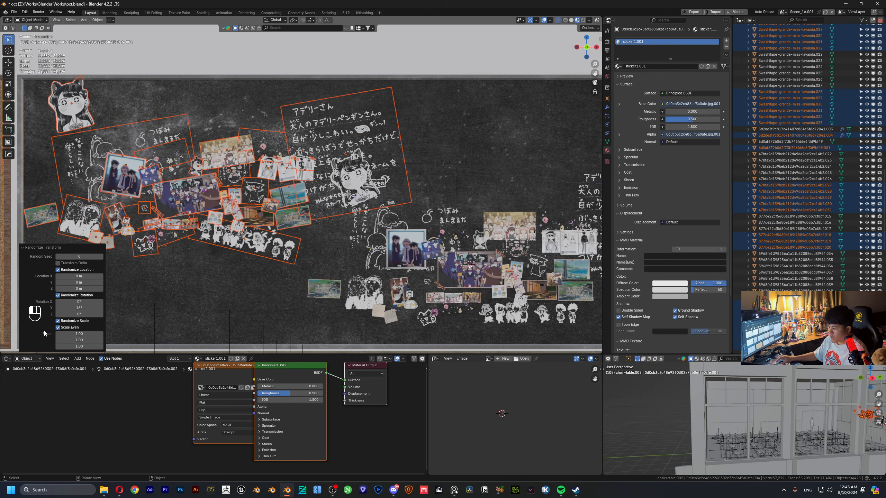
mouse_move(78, 334)
left_mouse_down()
mouse_move(56, 334)
mouse_move(71, 334)
left_mouse_up()
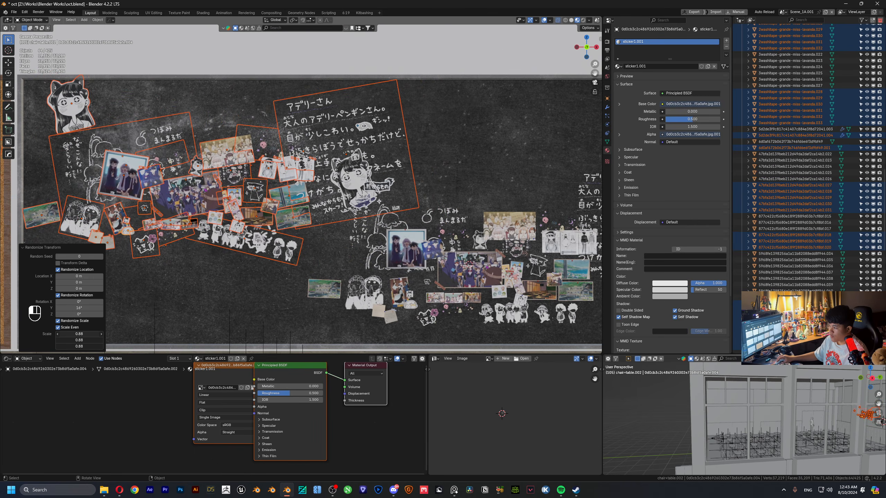
left_click_drag(79, 334, 87, 334, "shift")
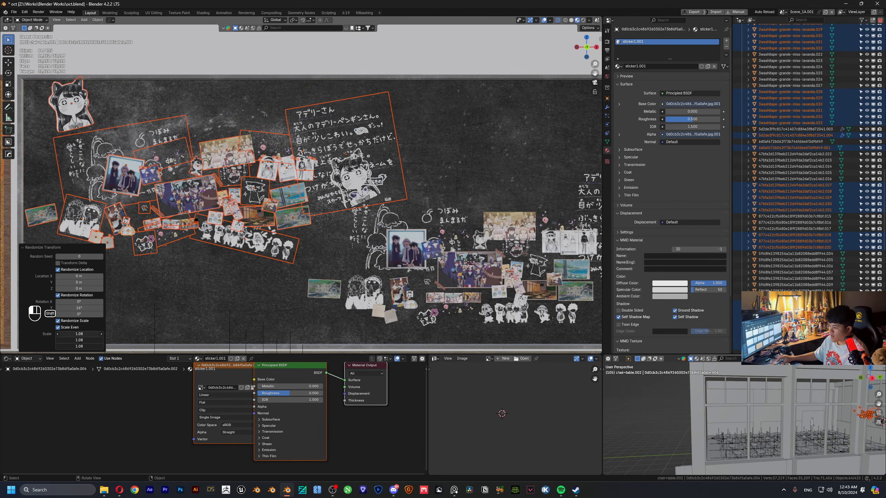
- Create a linked duplicate of the randomized cluster about 3.43 m along X on the chalkboard's right half and apply Randomize Transform with the same settings
scroll(264, 158, "down", 4)
key("alt+d")
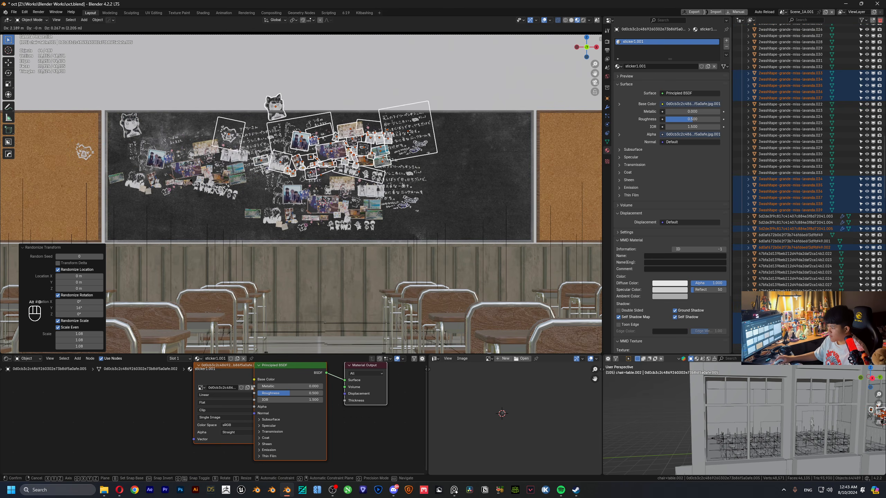
left_click(502, 150)
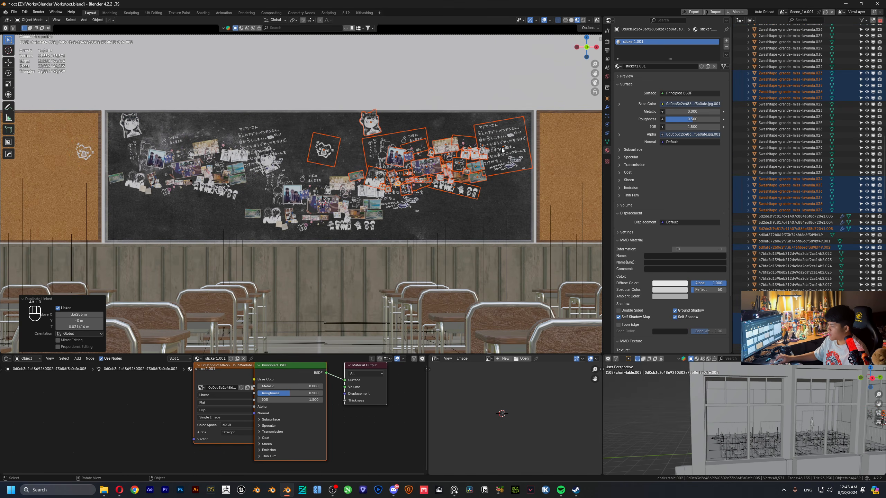
key("F3")
left_click(443, 209)
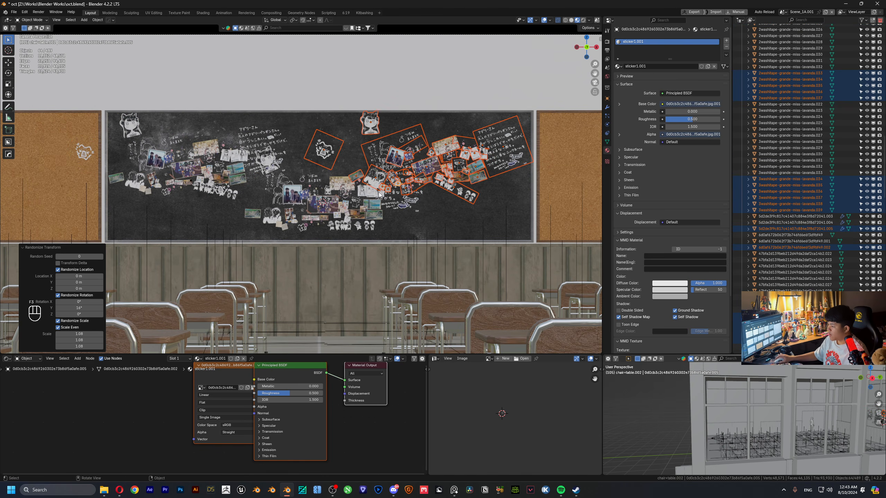
left_click(341, 263)
- Examine the decorated chalkboard within the whole classroom, in the camera framing and from an angle inside the room
scroll(333, 252, "down", 3)
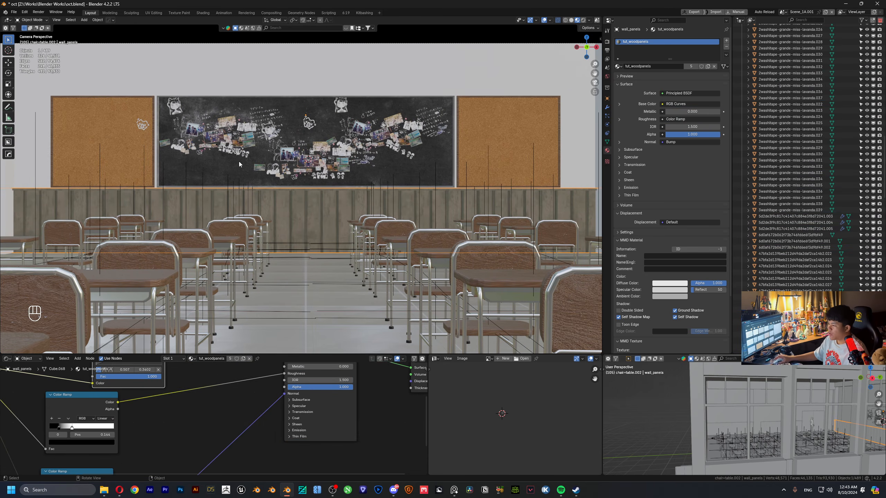
scroll(292, 181, "down", 3)
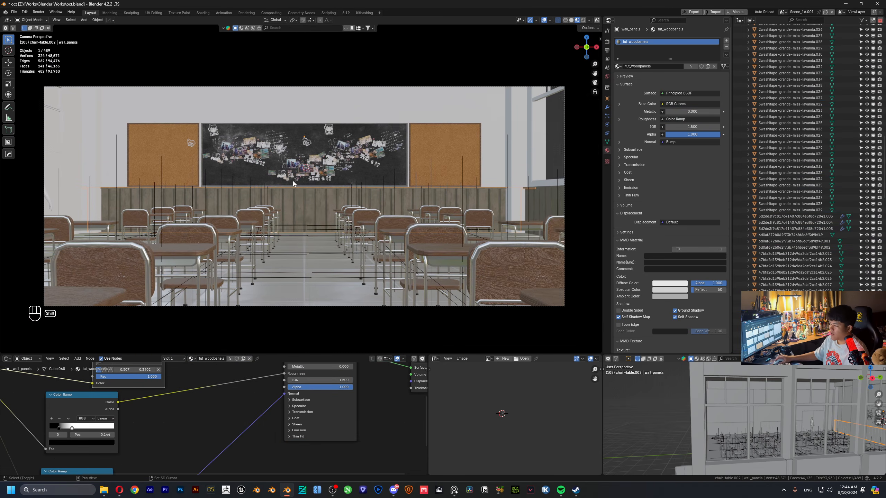
scroll(318, 199, "down", 3)
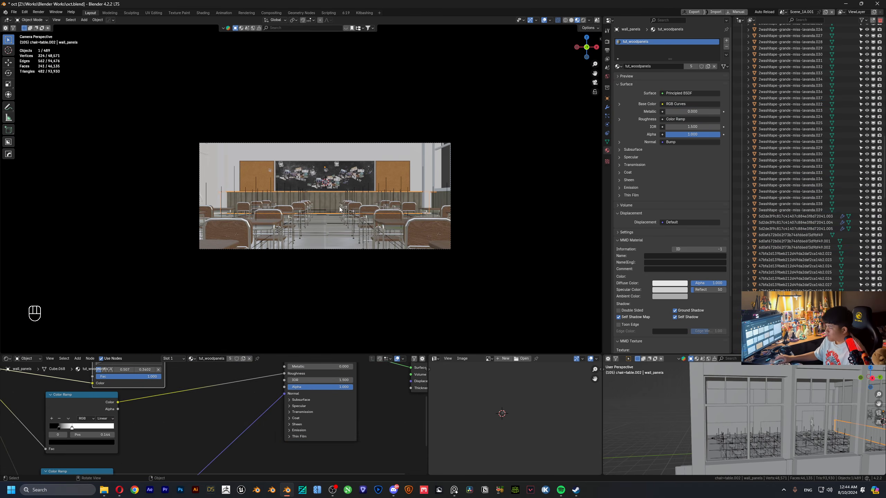
scroll(317, 207, "up", 2)
mouse_move(287, 203)
middle_mouse_down()
mouse_move(230, 203)
mouse_move(337, 191)
mouse_move(239, 190)
mouse_move(292, 197)
middle_mouse_up()
left_click(188, 189)
key("z")
scroll(294, 199, "up", 2)
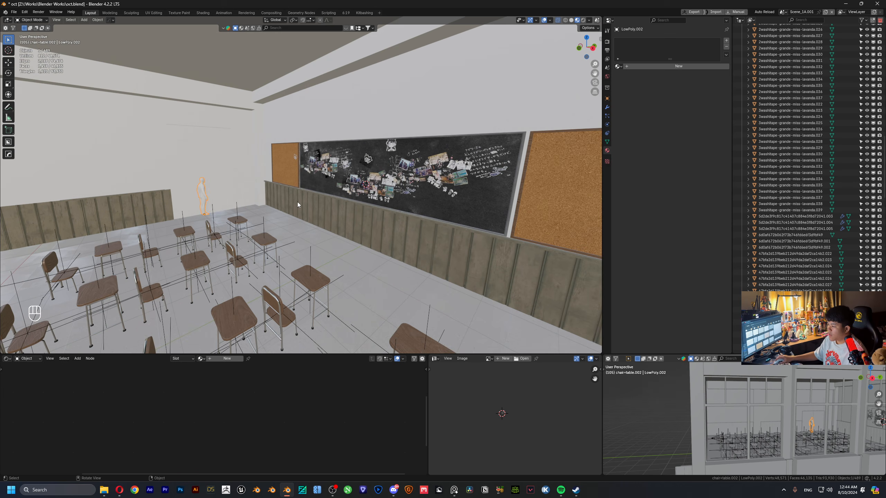
- Switch to Scene_1A and select the curved sky backdrop behind the room block
left_click(783, 12)
left_click(799, 27)
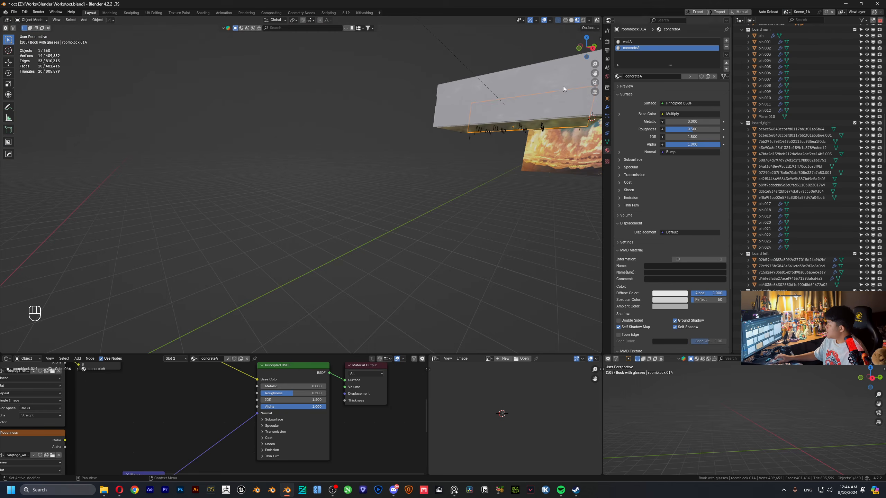
middle_click_drag(453, 164, 317, 165, "shift")
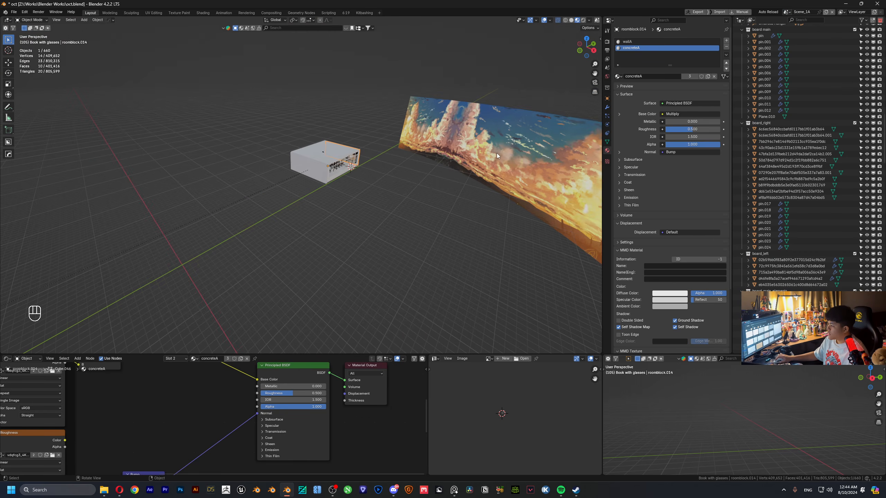
middle_click_drag(497, 153, 378, 152)
left_click(317, 152)
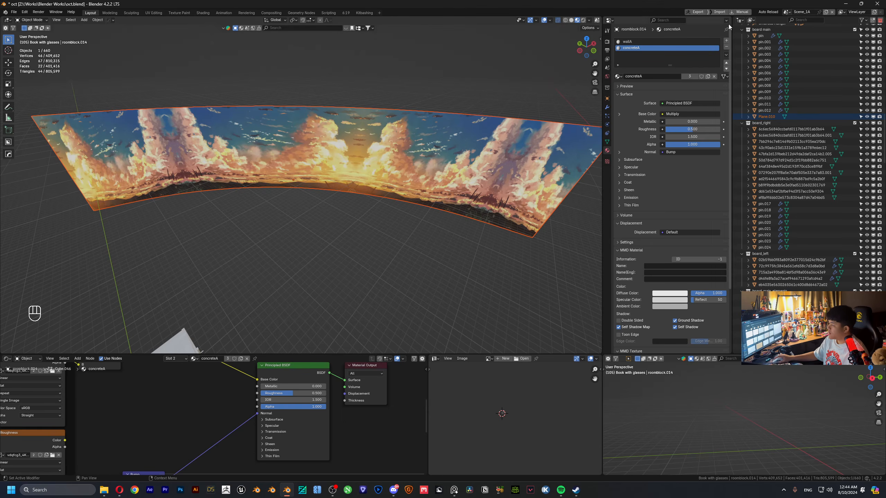
- Return to Scene_1A.001 and show the classroom through the camera with the window side in view
left_click(787, 11)
left_click(799, 32)
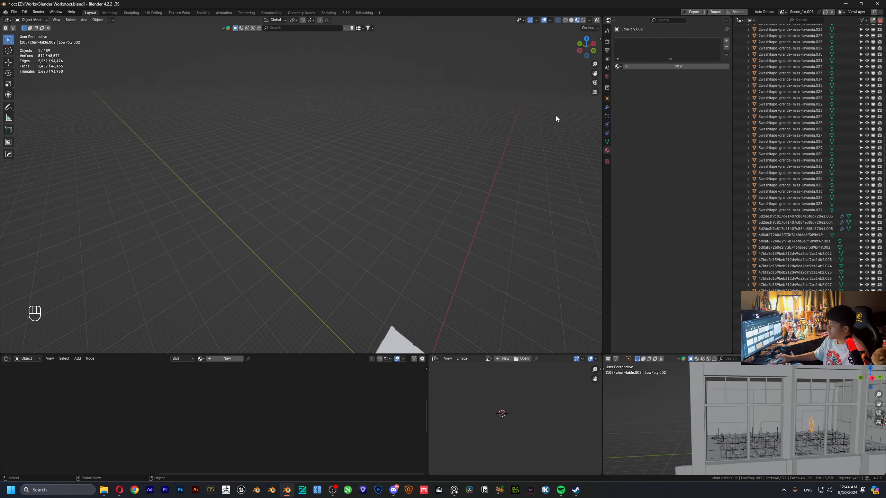
left_click(596, 82)
scroll(343, 186, "down", 2)
scroll(292, 179, "up", 6)
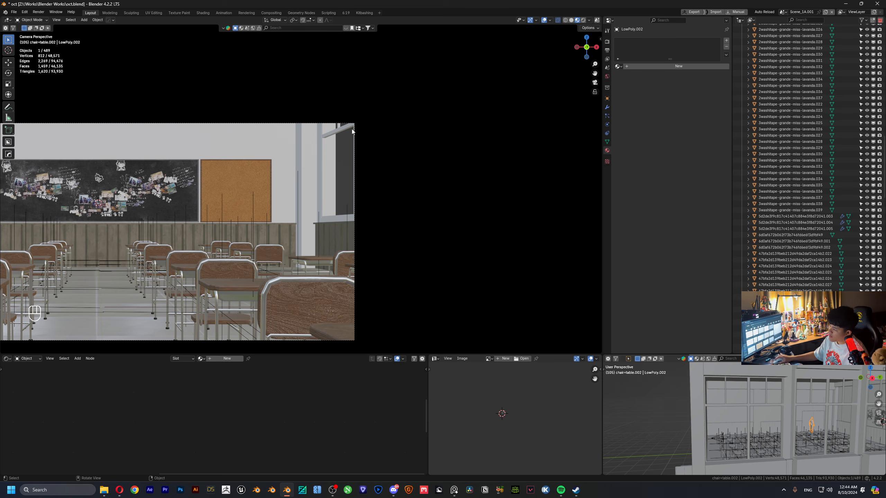
- Add a plane at the 3D cursor on the classroom block and scale it up to backdrop size
scroll(352, 130, "down", 2)
middle_click_drag(372, 132, 331, 189)
key("F3")
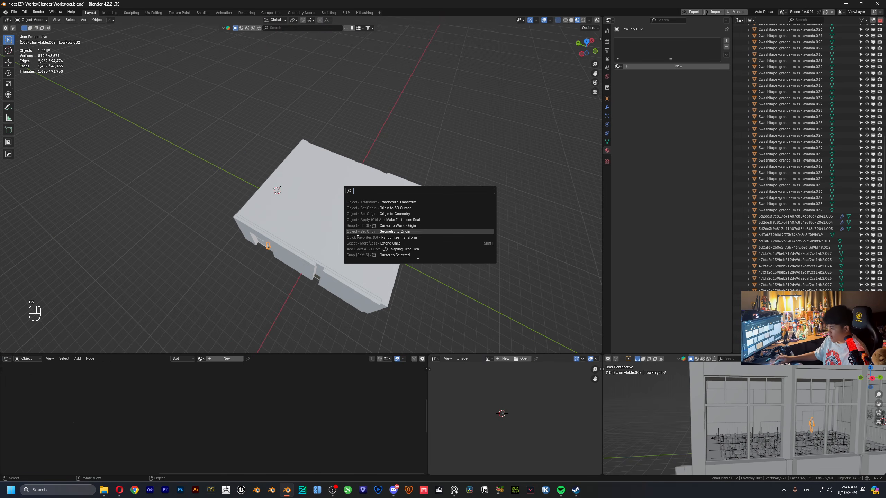
key("shift+a")
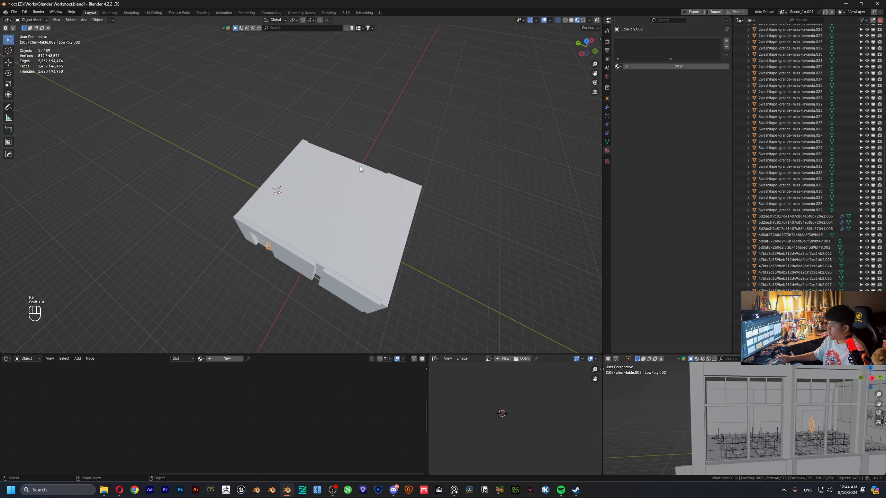
key("shift+a")
mouse_move(369, 160)
left_click(413, 160)
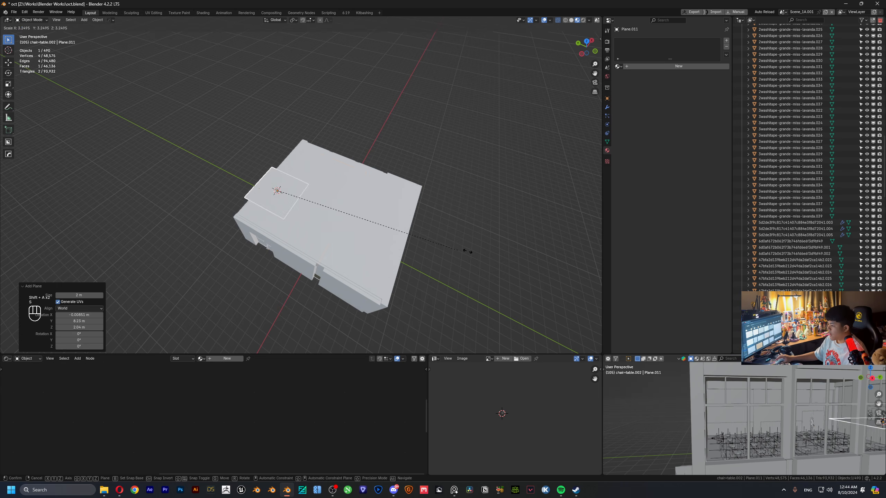
key("s")
left_click(228, 293)
- Stand the plane upright by rotating it 90° about X and 90° about Z
type("rx90")
left_click(227, 291)
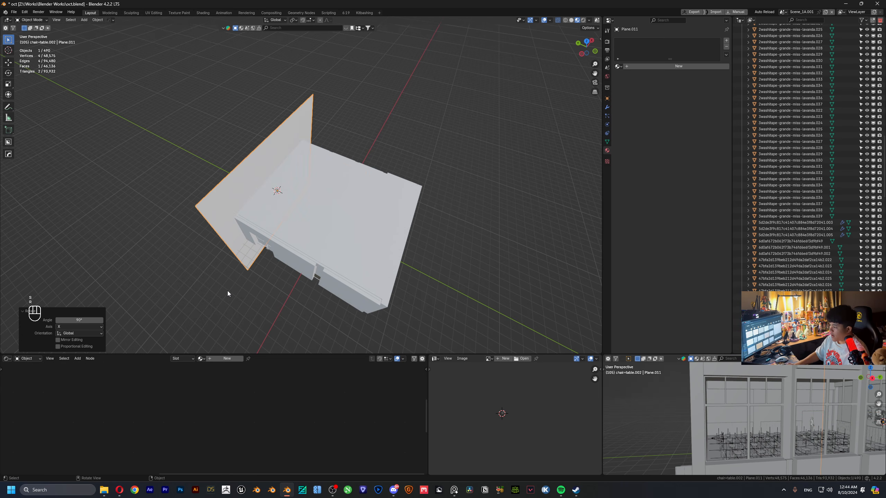
type("rz90")
left_click(227, 291)
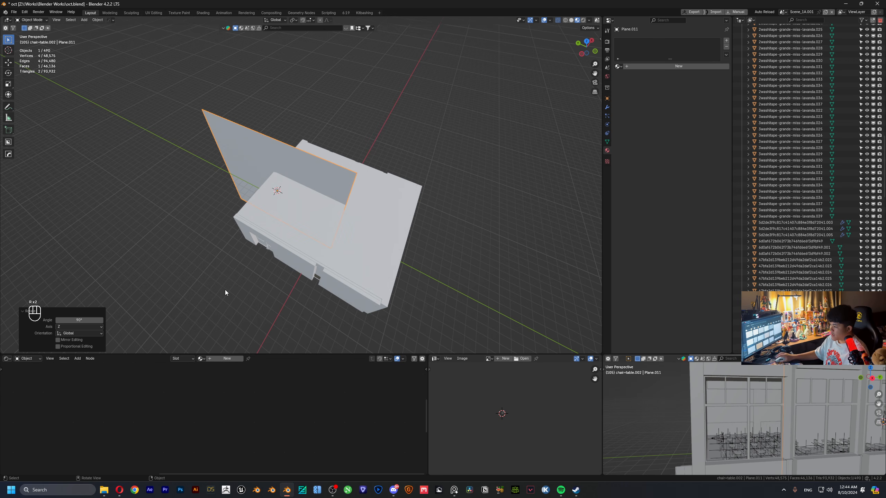
- Move the upright plane about 78 m along the global X axis, away from the classroom block
key("g")
key("y")
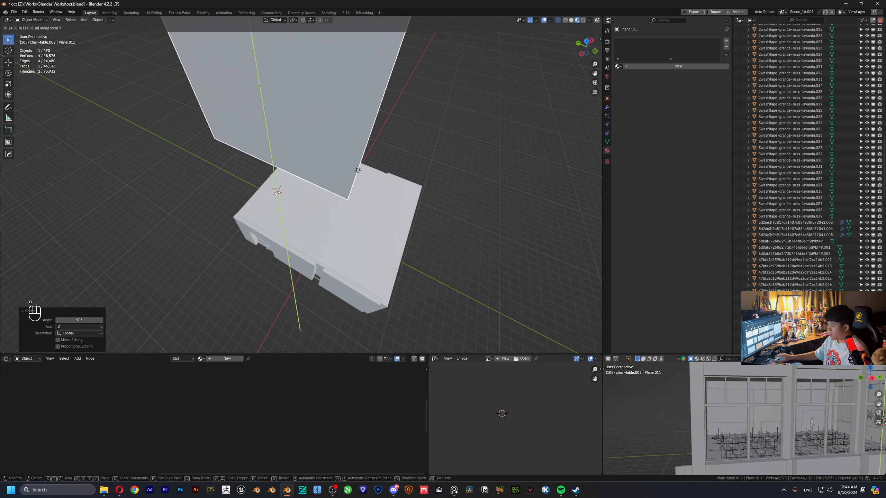
right_click(261, 240)
key("g")
key("x")
left_click(439, 87)
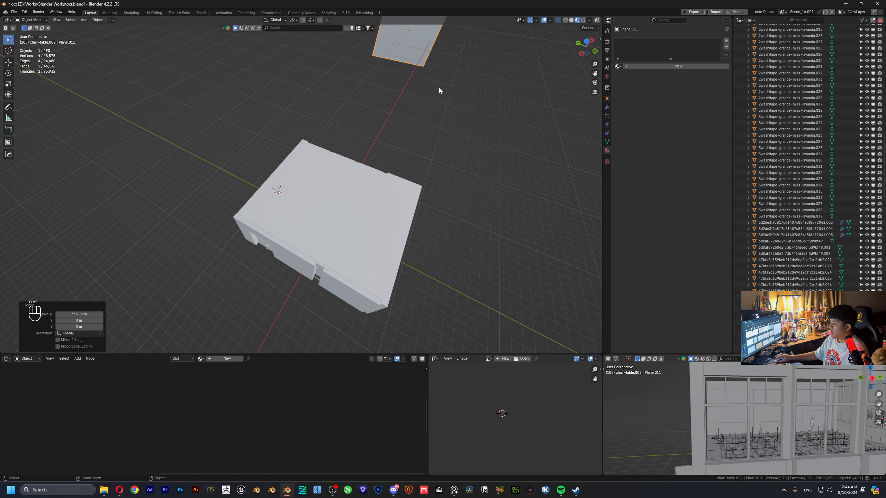
- Stretch the backdrop plane about 9.93 times along Y and about 3.19 times along Z
key("s")
key("x")
scroll(257, 162, "down", 4)
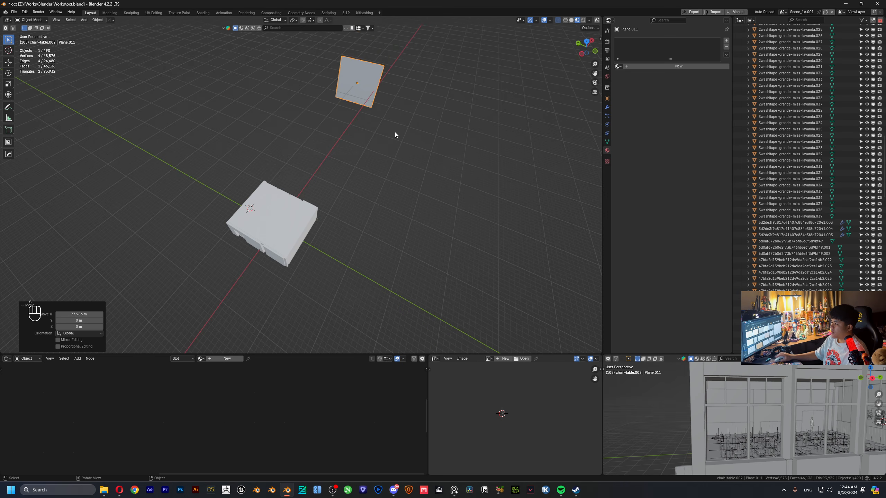
key("s")
key("y")
left_click(405, 250)
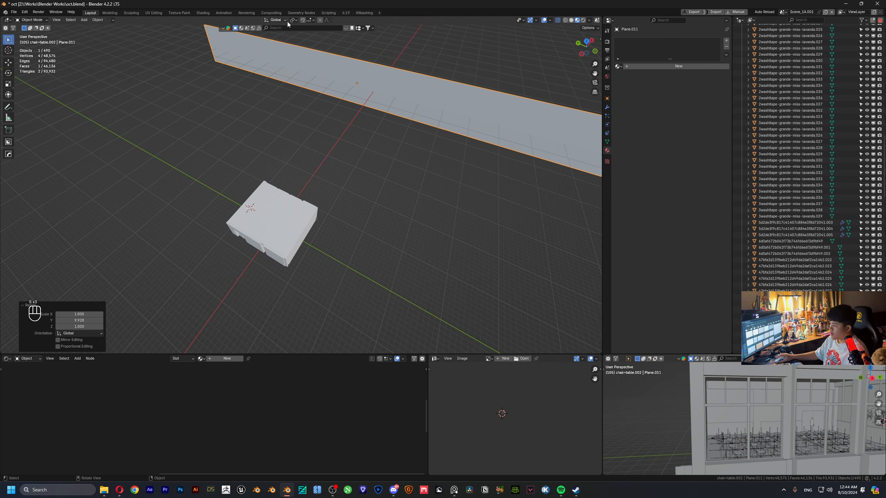
key("s")
key("z")
left_click(364, 44)
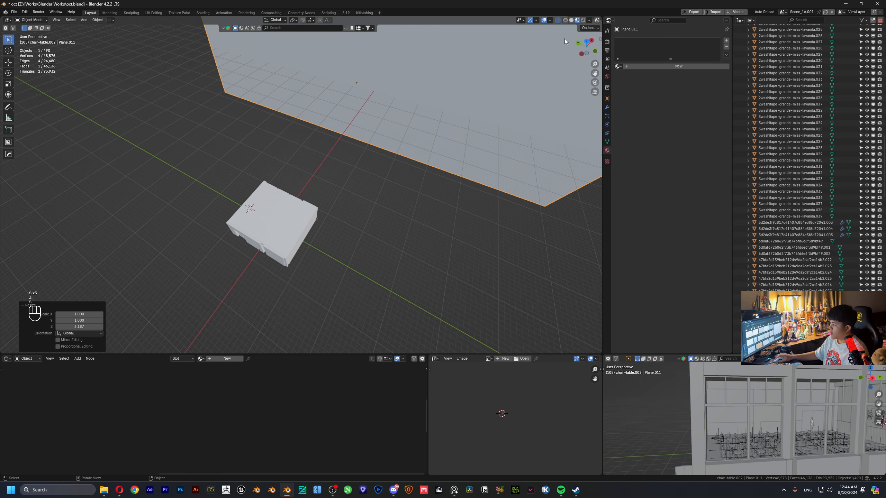
- Show the camera view in solid shading with X-ray off and frame the classroom's window side
middle_click_drag(599, 81, 595, 70)
left_click(595, 82)
left_click(589, 19)
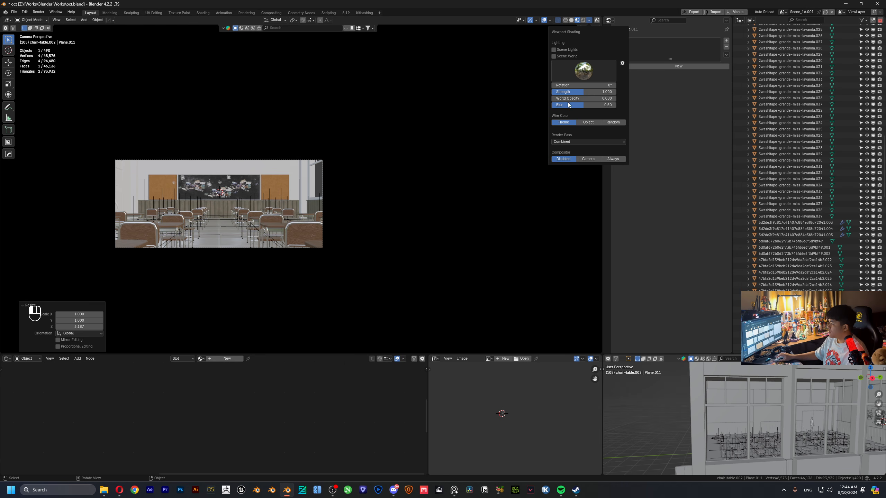
left_click(571, 20)
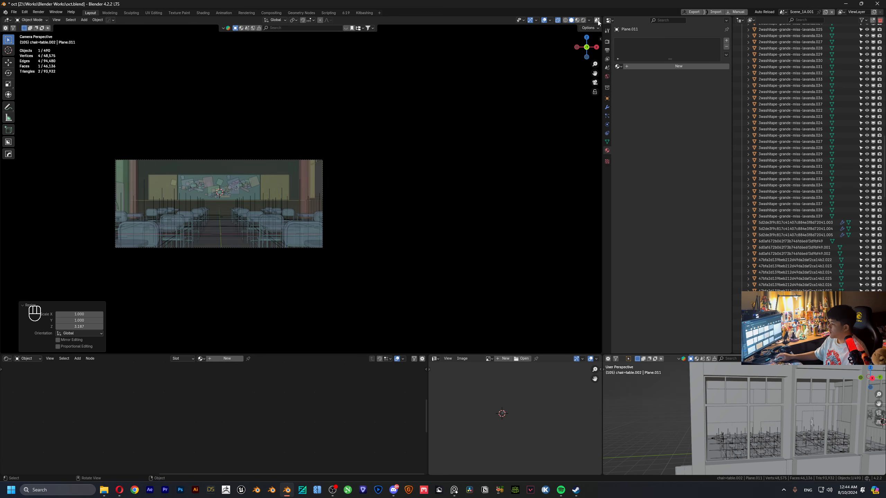
left_click(596, 20)
key("alt+z")
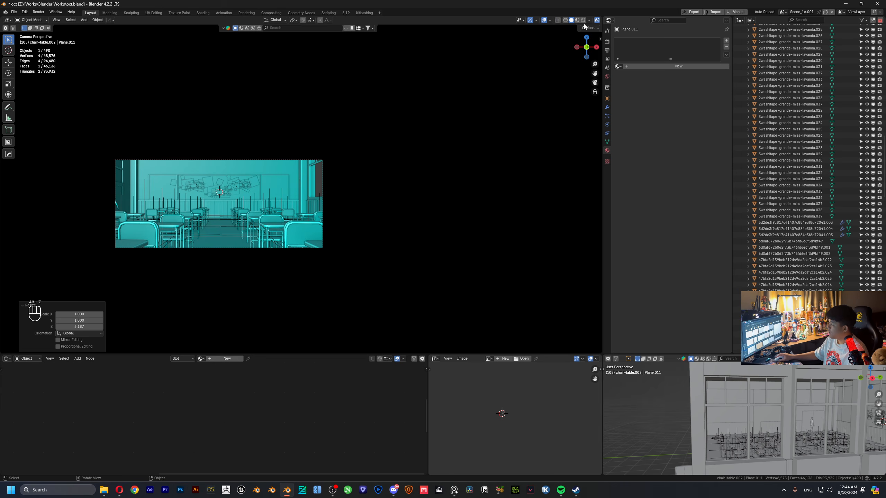
left_click(597, 21)
scroll(362, 140, "up", 1)
middle_click_drag(340, 153, 275, 150, "shift")
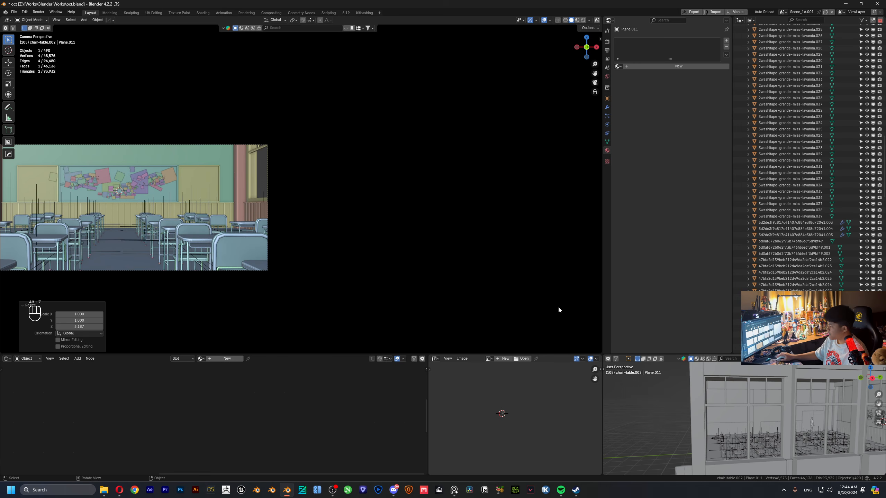
- In the secondary viewport's top view, move the backdrop plane about -21 m in X and 32 m in Y
scroll(785, 419, "down", 10)
scroll(803, 415, "down", 6)
middle_click_drag(785, 420, 884, 381)
left_click(789, 419)
left_click(870, 377)
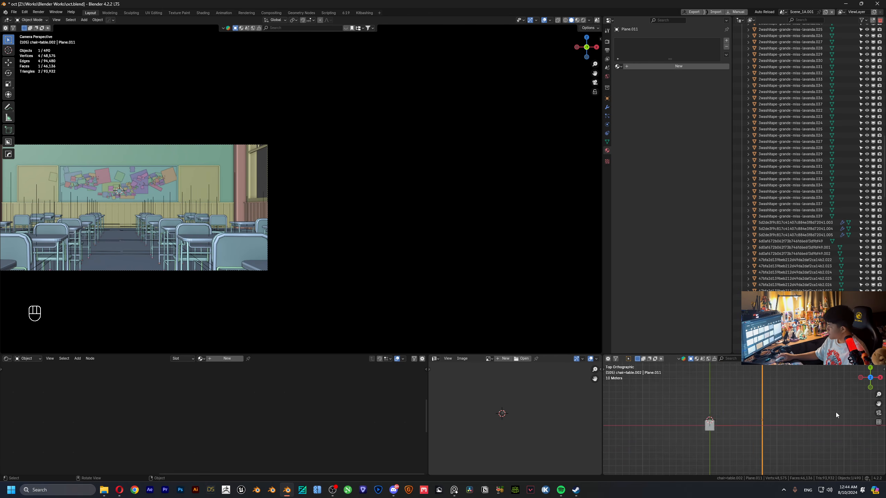
scroll(813, 408, "down", 1)
mouse_move(798, 403)
middle_mouse_down("shift")
mouse_move(791, 429)
mouse_move(797, 401)
mouse_move(797, 413)
middle_mouse_up("shift")
key("g")
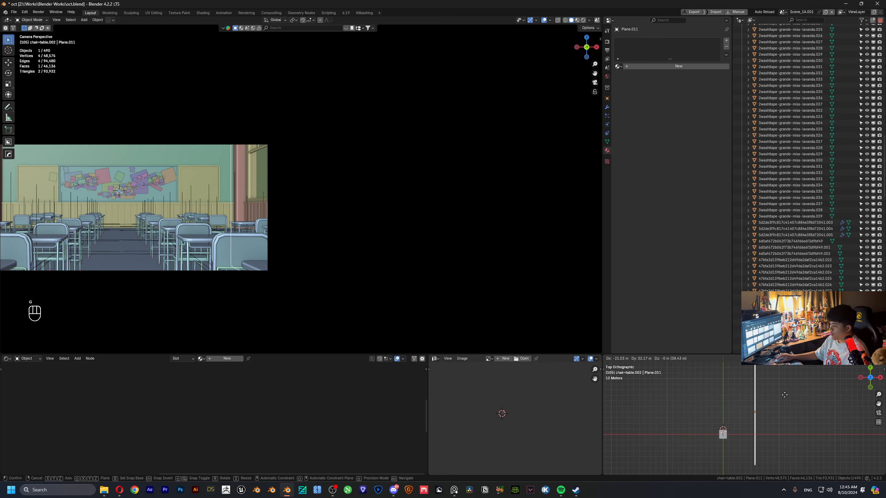
left_click(781, 393)
- Add a single centred vertical loop cut to the backdrop plane's mesh
middle_click_drag(777, 398, 800, 386)
scroll(785, 409, "up", 2)
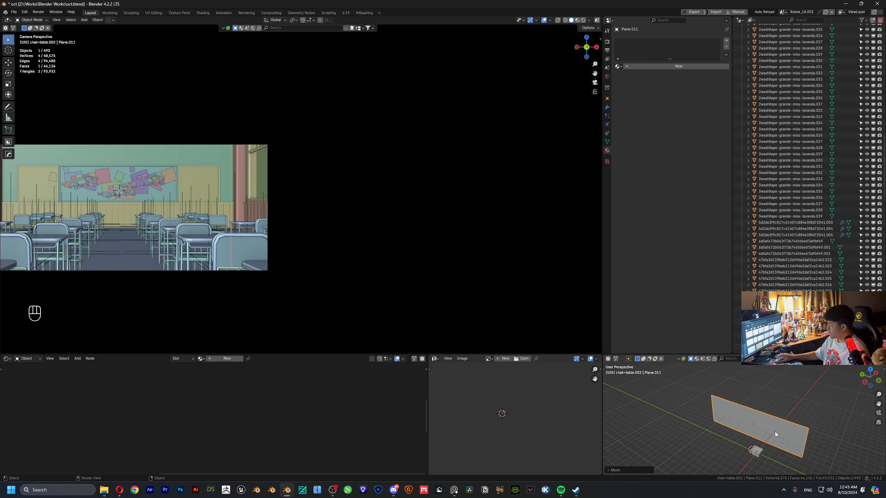
key("Tab")
key("ctrl+r")
scroll(762, 412, "up", 6)
scroll(762, 411, "up", 20)
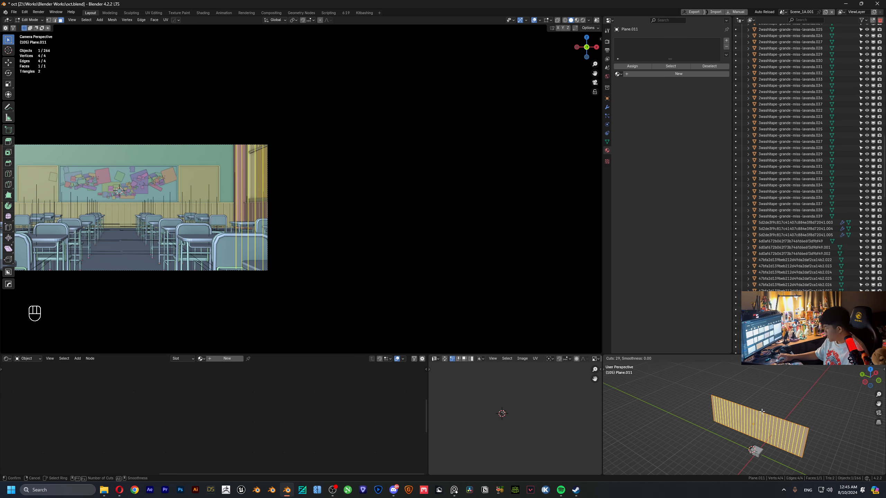
scroll(762, 411, "down", 20)
left_click(764, 417)
right_click(765, 419)
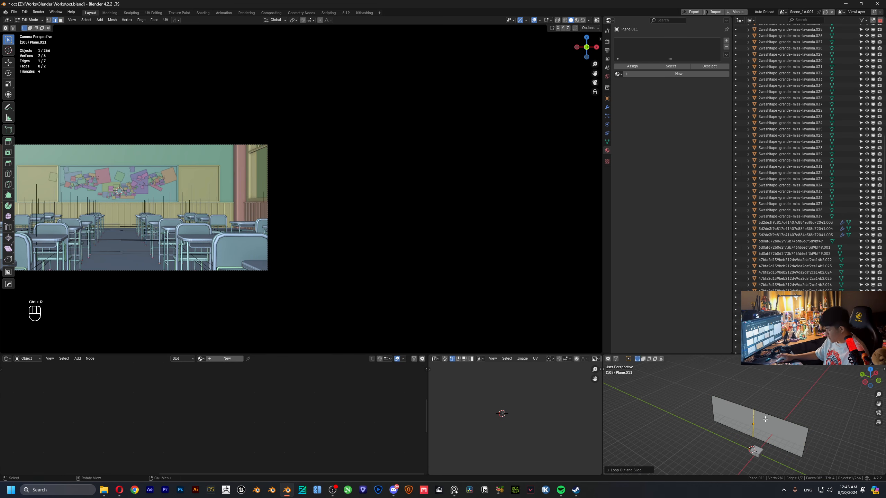
- Push the centre edge outward about 86 m along X and bevel it with multiple segments into a wide smooth curve
key("g")
key("x")
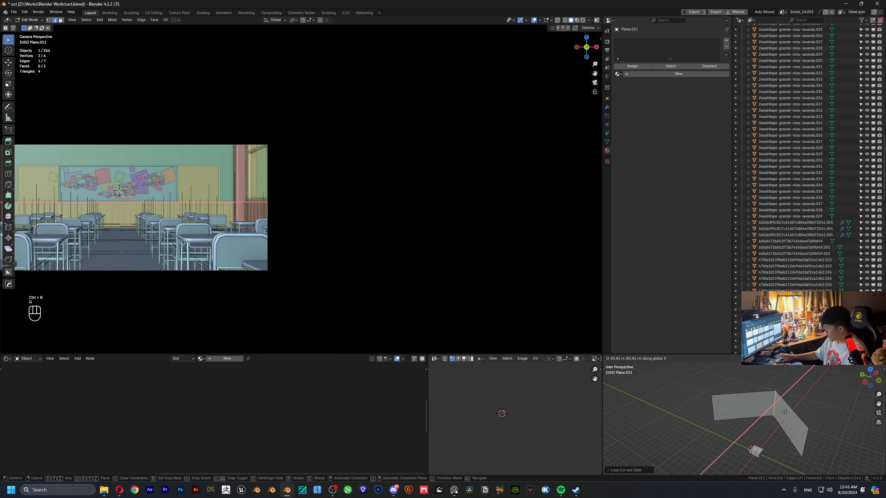
left_click(787, 414)
key("ctrl+b")
scroll(820, 437, "up", 5)
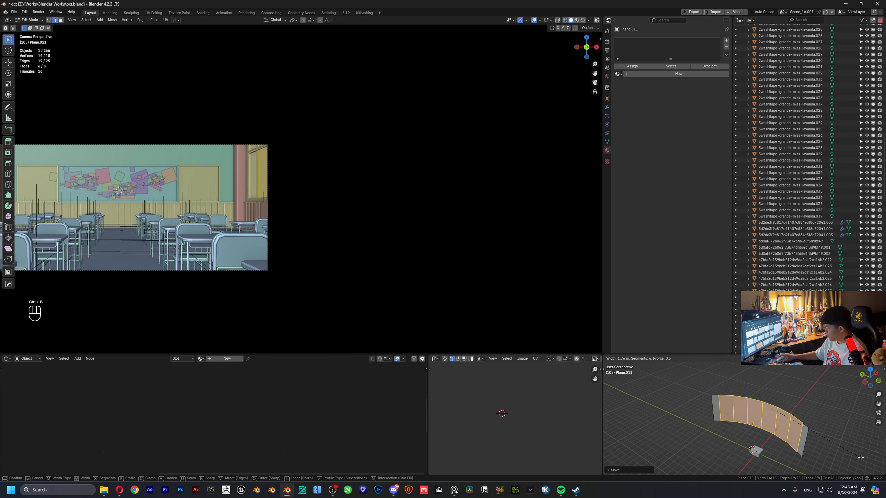
left_click(858, 457)
key("Tab")
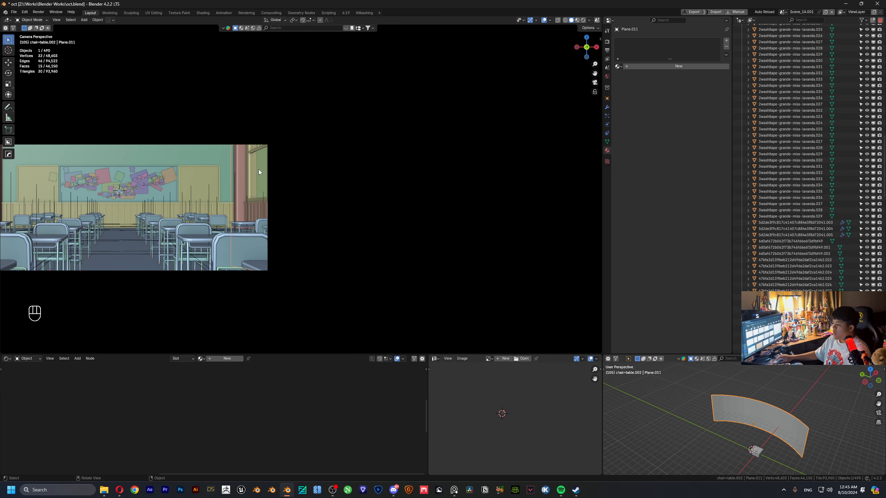
- Isolate the curved backdrop in rendered shading and turn off Shadow in its ray visibility settings
key("shift+h")
left_click(588, 20)
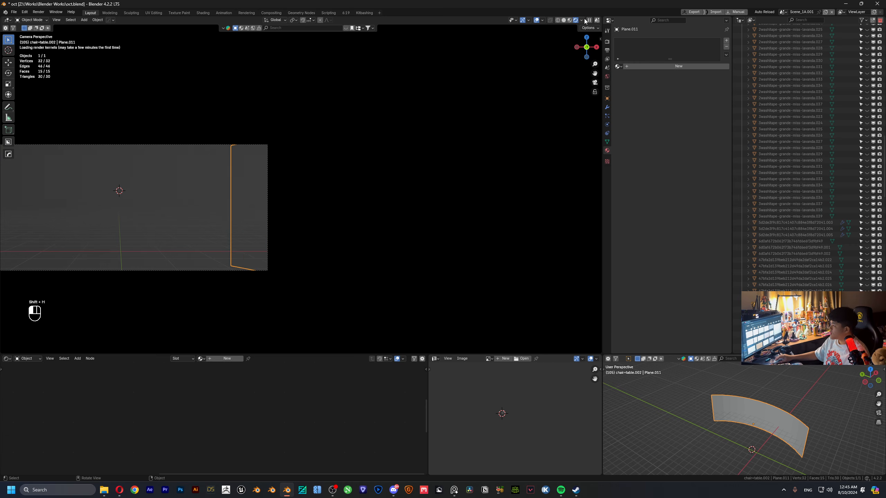
mouse_move(241, 165)
middle_mouse_down()
mouse_move(284, 183)
mouse_move(305, 178)
mouse_move(273, 173)
mouse_move(298, 175)
middle_mouse_up()
left_click(608, 99)
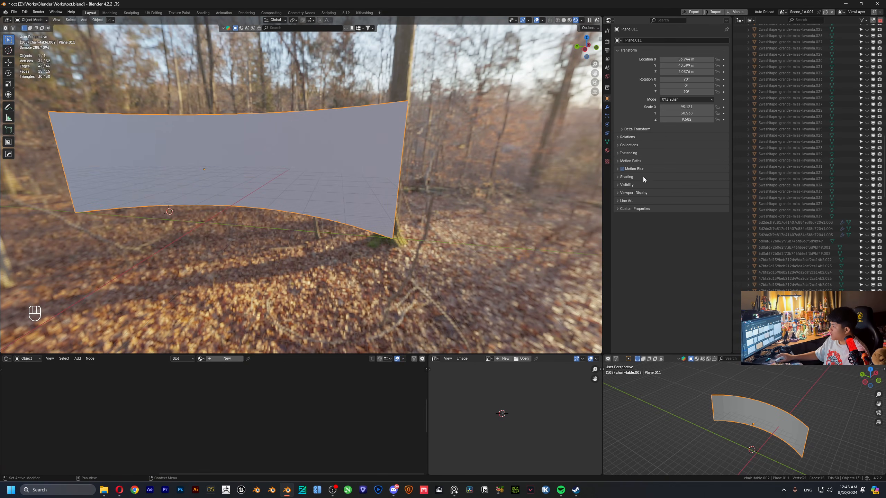
left_click(627, 184)
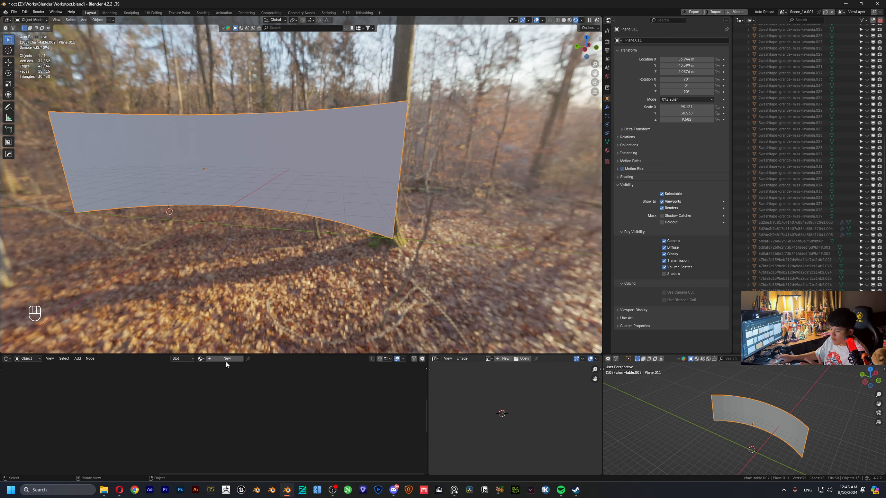
- Assign the existing "sky" material to the curved backdrop
left_click(206, 359)
type("sak")
key("BackSpace")
key("BackSpace")
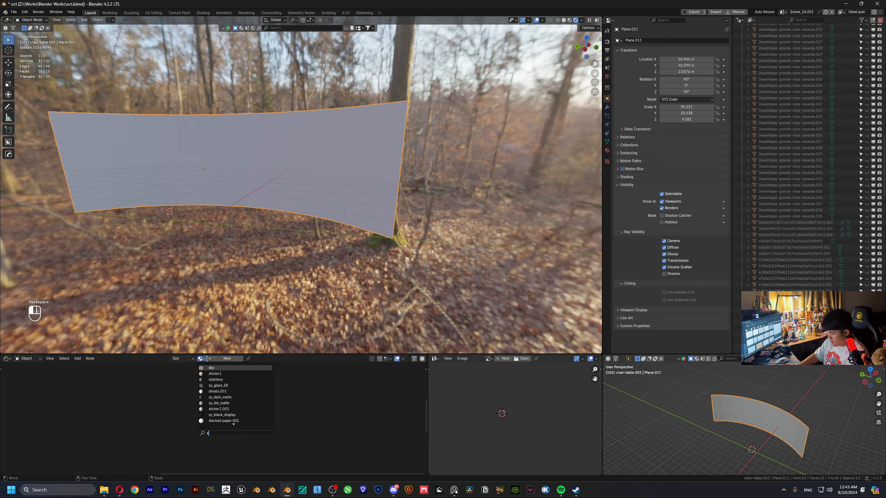
type("ky")
key("Return")
- Unwrap all faces of the curved backdrop with the angle-based method
scroll(295, 151, "down", 2)
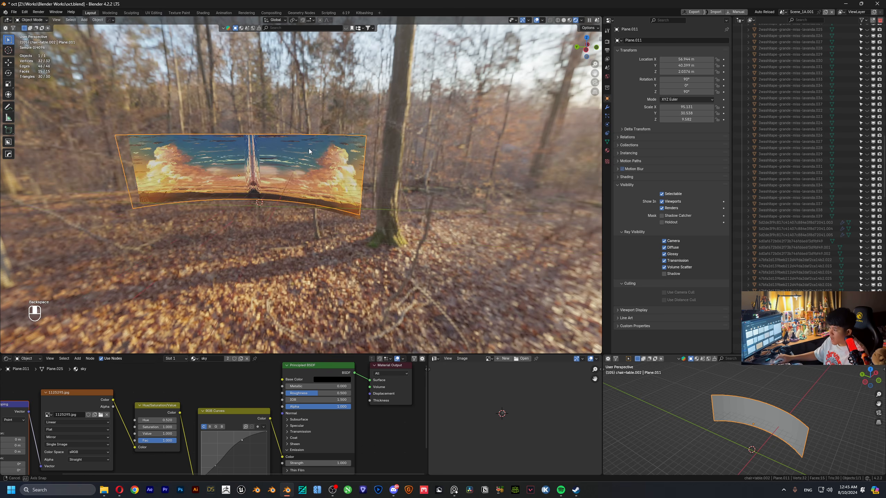
middle_click_drag(283, 151, 295, 156)
key("Tab")
key("a")
key("a")
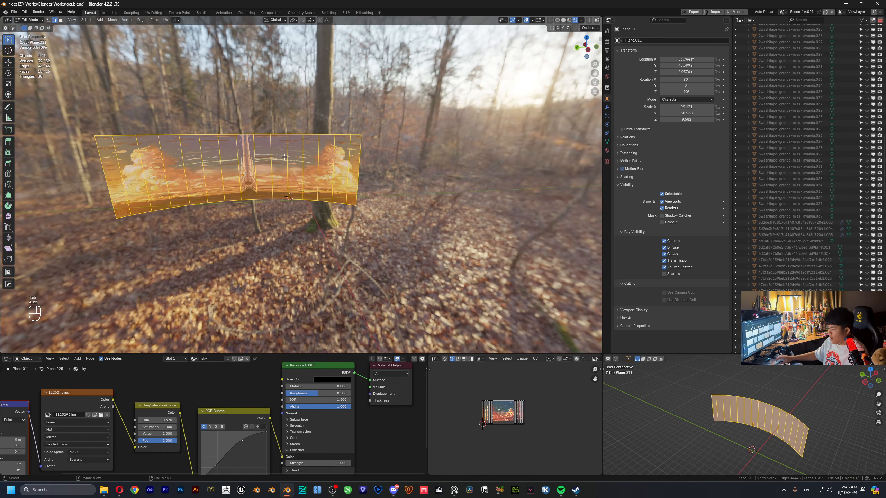
key("u")
left_click(284, 157)
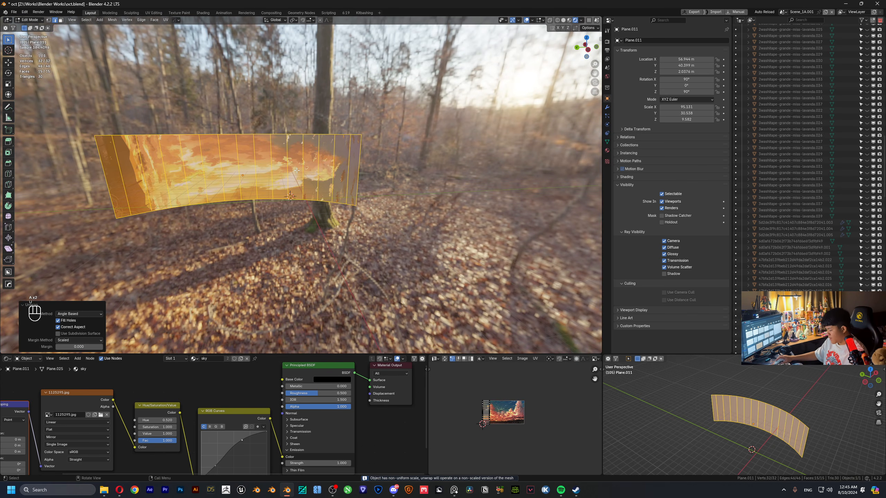
- Try rotating the backdrop's whole UV island by 90° and undo the rotation
scroll(503, 429, "up", 2)
key("a")
key("r")
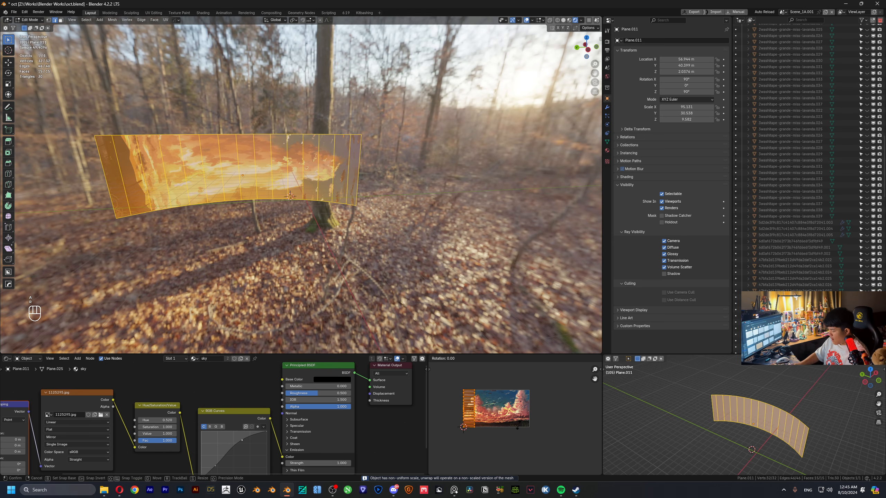
key("9")
key("0")
key("Return")
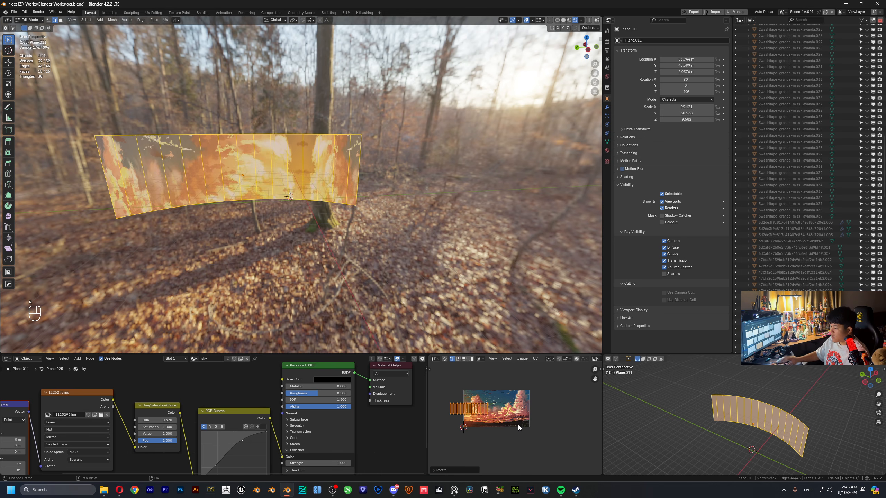
key("ctrl+z")
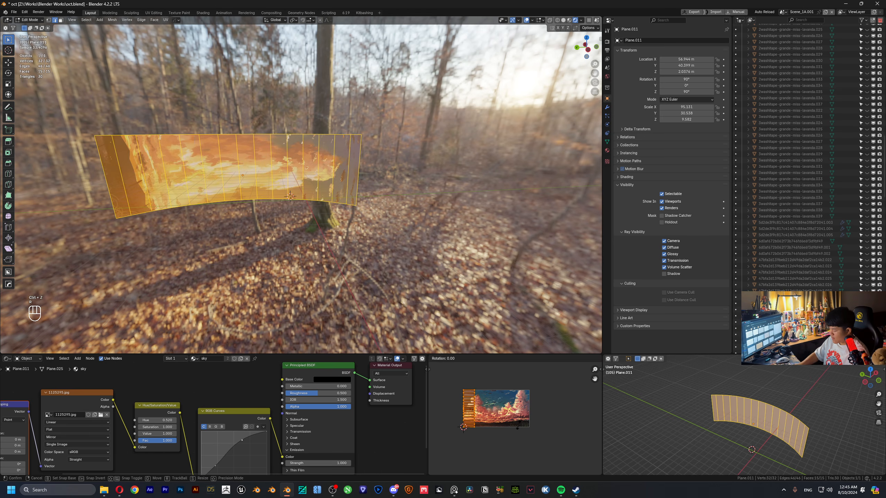
- Enlarge the backdrop's UV island about 2.94 times, turn it upside down and shift it along X over the sky image
key("s")
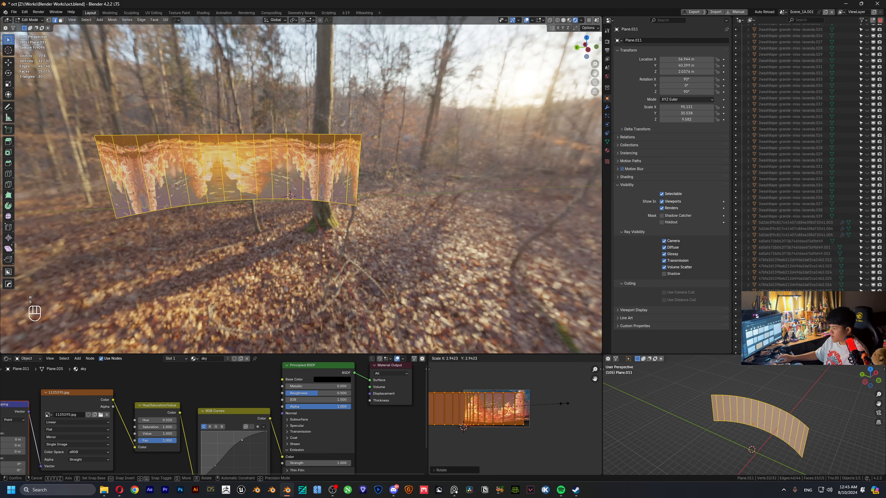
left_click(561, 404)
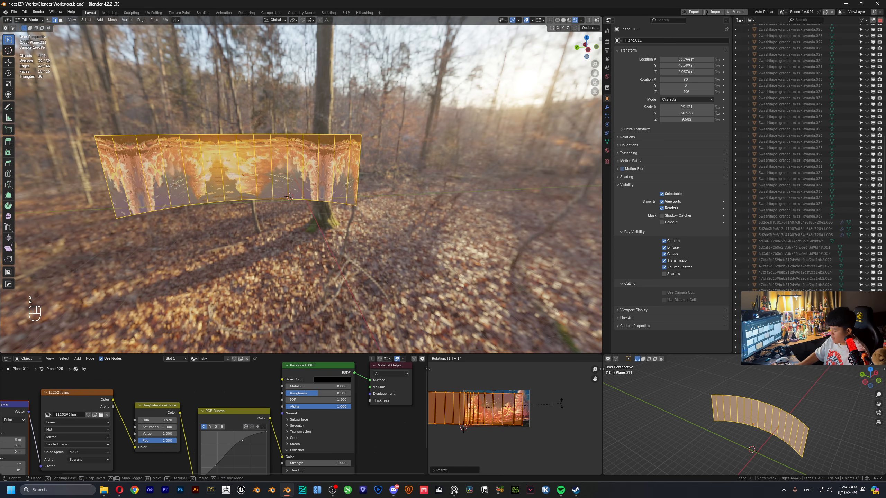
key("g")
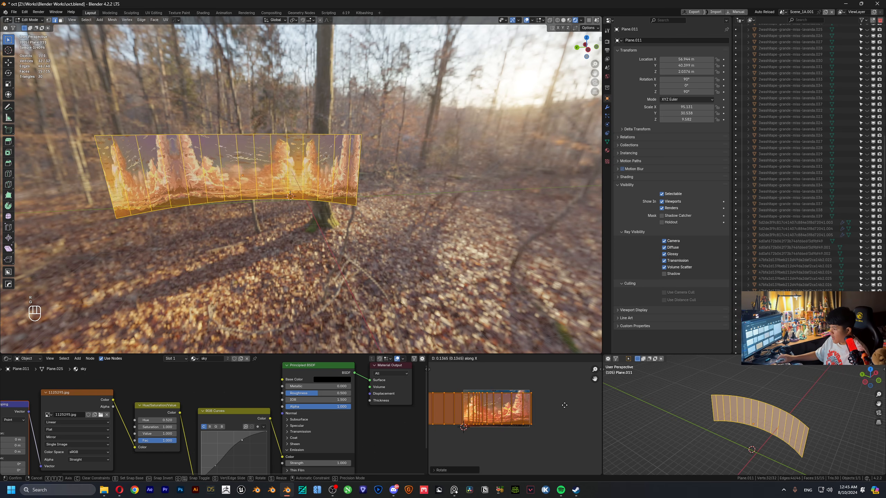
left_click(545, 408)
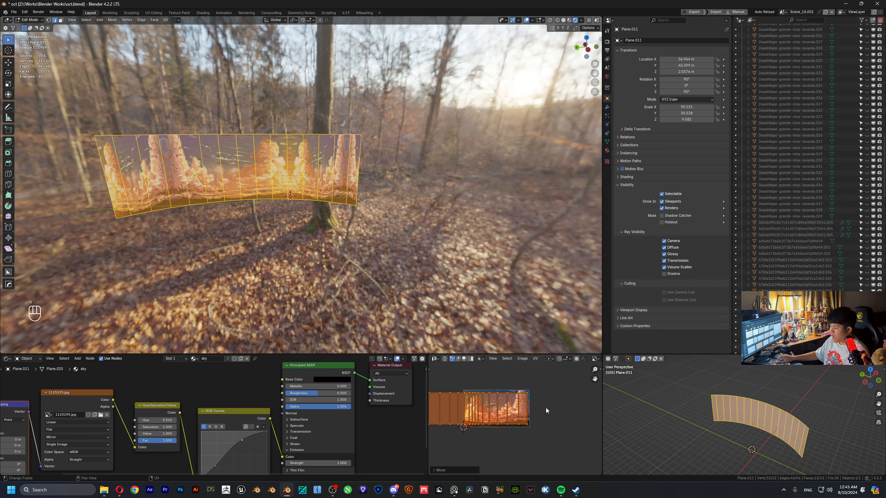
- Try converting the backdrop's UV island to a square grid with UV Squares and undo the conversion
key("n")
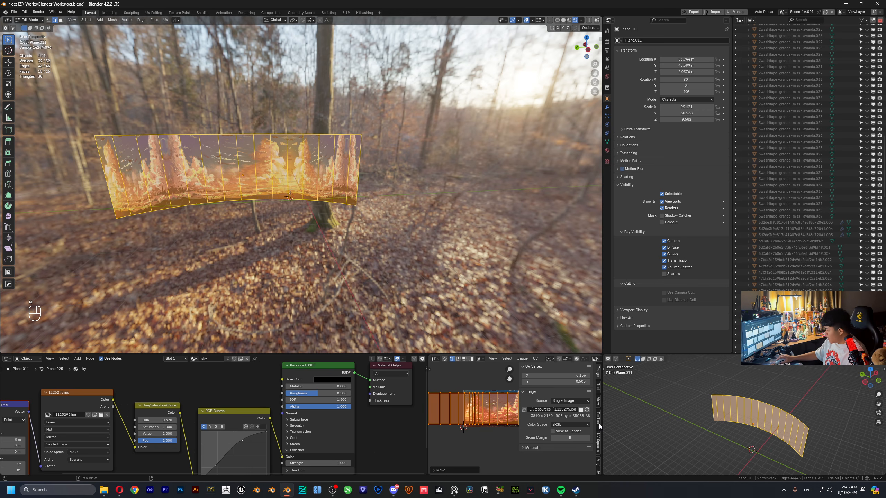
left_click(599, 442)
left_click(558, 408)
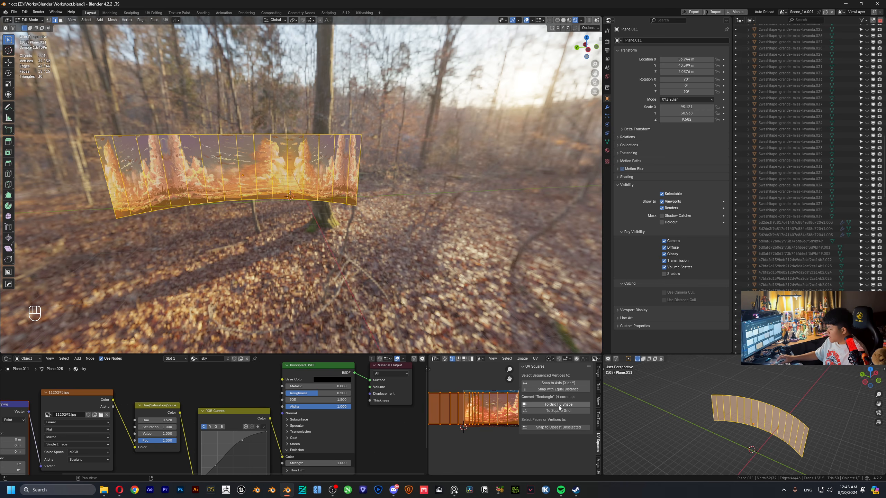
left_click(558, 411)
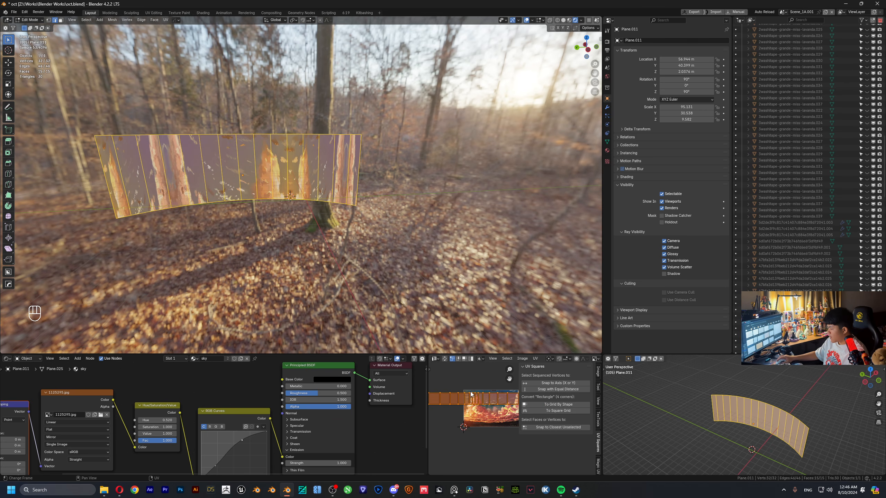
key("ctrl+z")
key("ctrl+z")
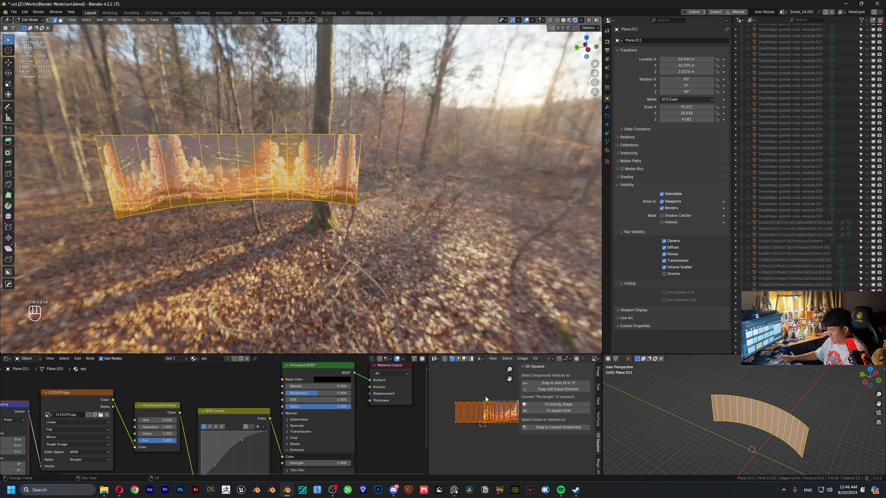
- Try a cube projection on the backdrop's faces and undo it
key("u")
left_click(483, 397)
key("ctrl+z")
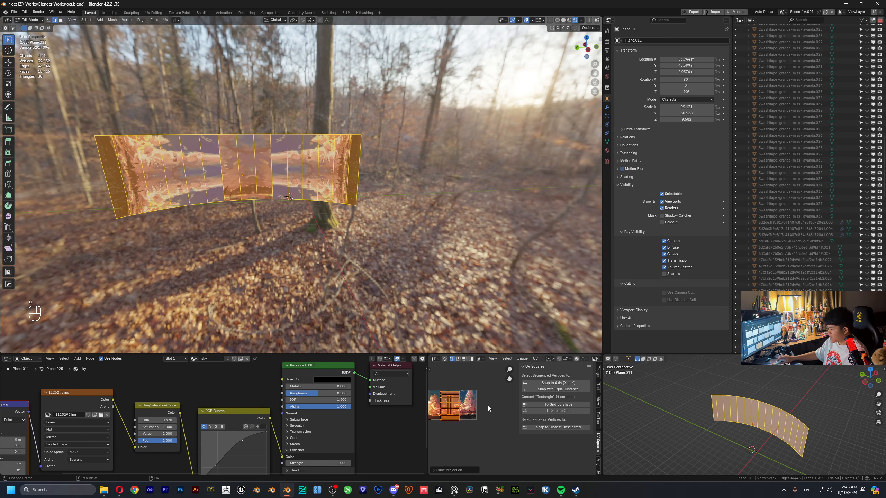
- Leave mesh editing, reveal all hidden objects and check the sky backdrop outside the classroom windows through the camera
key("Tab")
middle_click_drag(318, 212, 289, 208)
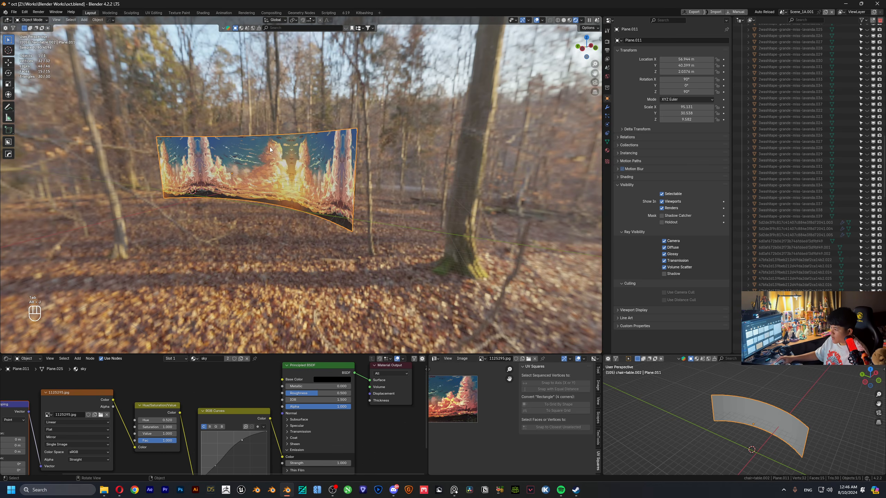
left_click(594, 83)
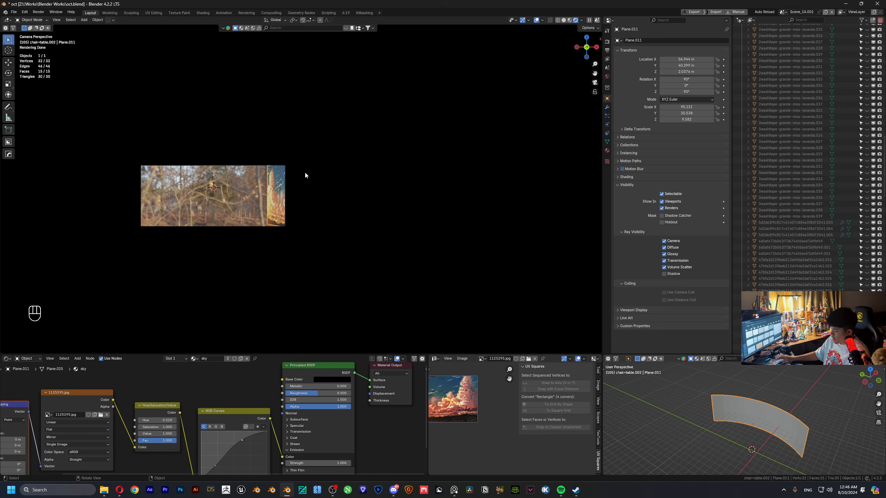
key("alt+h")
left_click(350, 155)
scroll(323, 168, "up", 4)
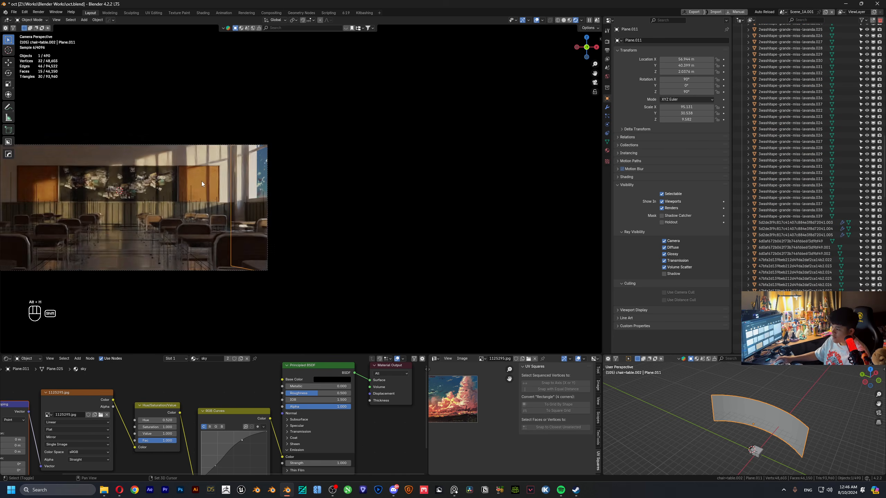
middle_click_drag(199, 182, 326, 185, "shift")
scroll(305, 192, "up", 2)
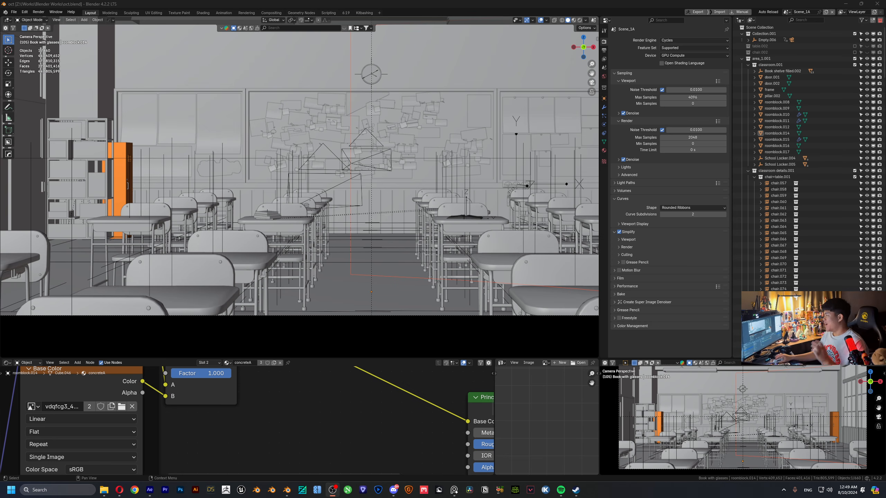
- Show Scene_1A's camera view in rendered shading with the overlays hidden
left_click(579, 21)
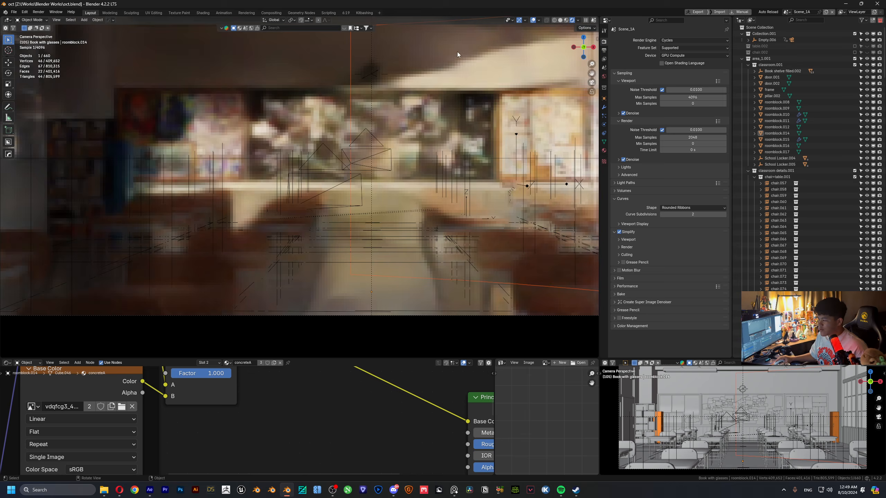
left_click(533, 20)
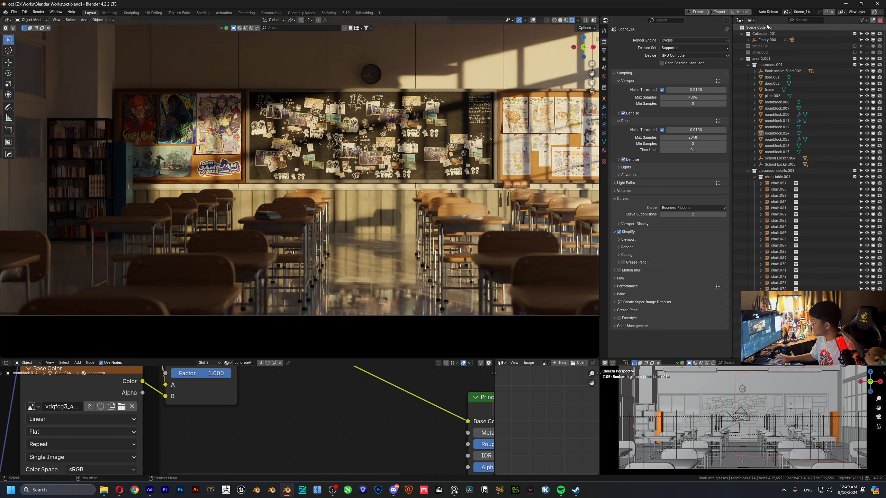
- Select Camera.002 under Empty.006 and compare the view with its Depth of Field off and on
left_click(742, 59)
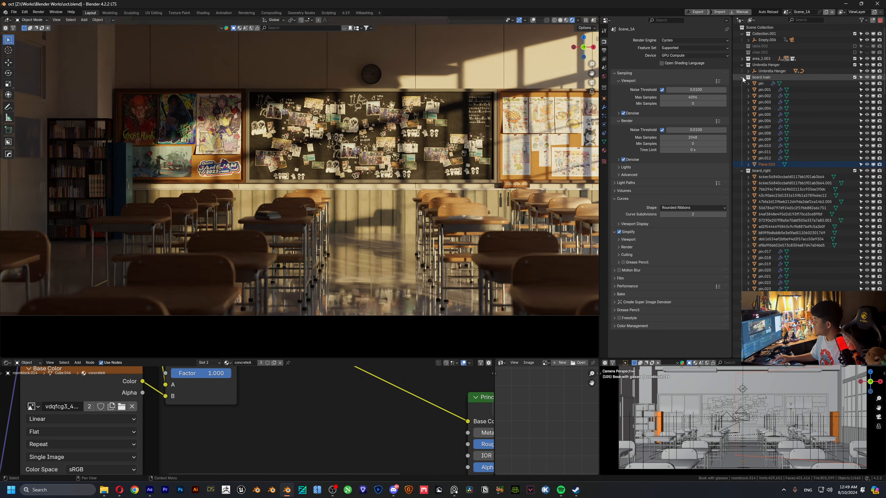
left_click(748, 40)
left_click(774, 52)
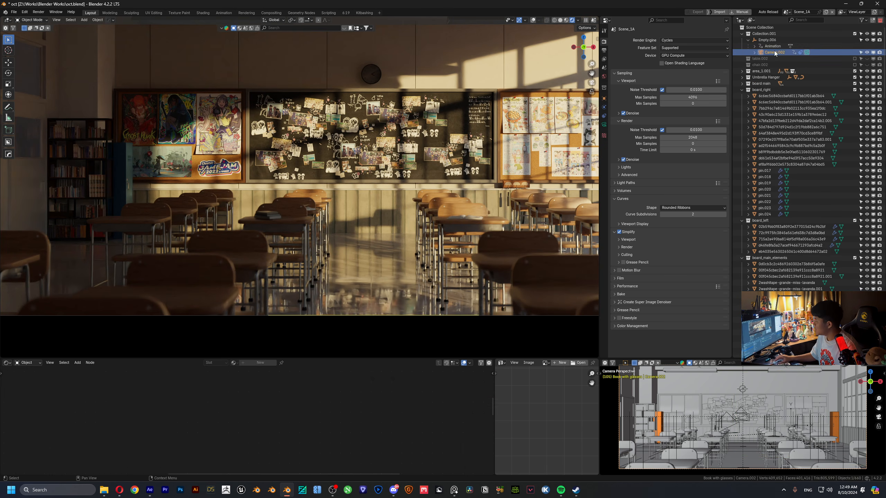
left_click(605, 127)
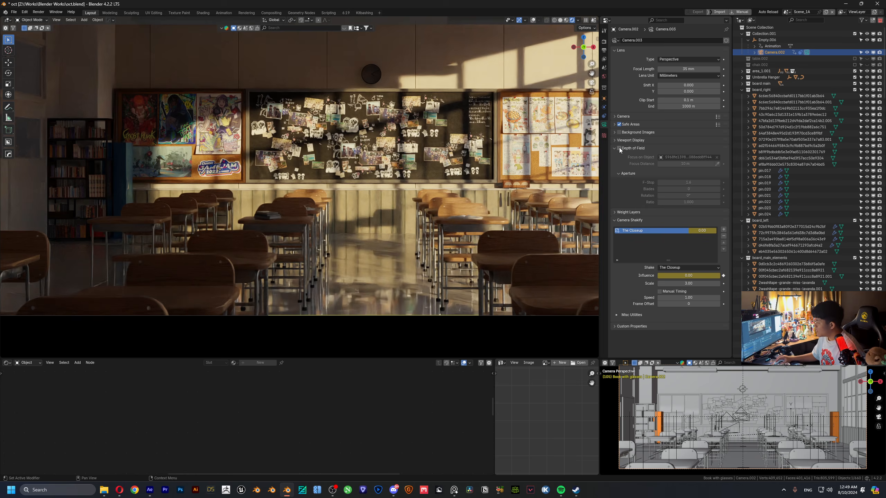
left_click(619, 148)
left_click(619, 148)
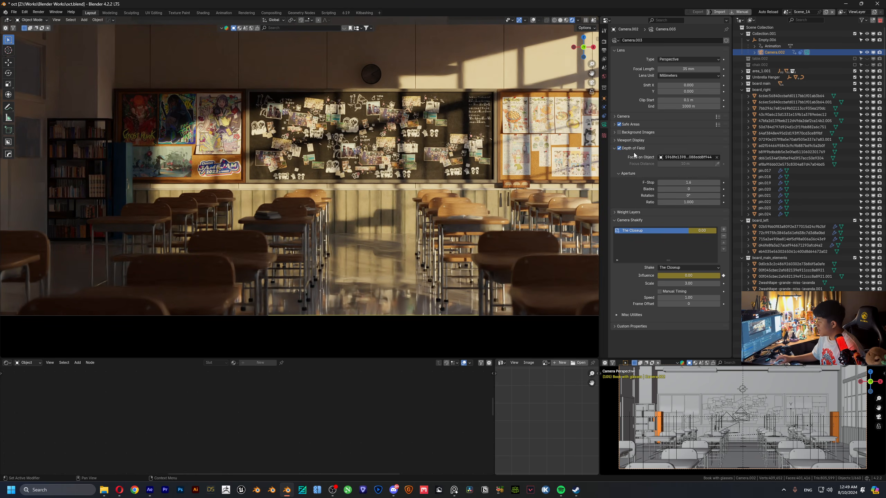
- Clear Camera.002's focus object, sample a focus distance from the main board and pick the board's central picture as the focus object
left_click(716, 158)
left_click(717, 158)
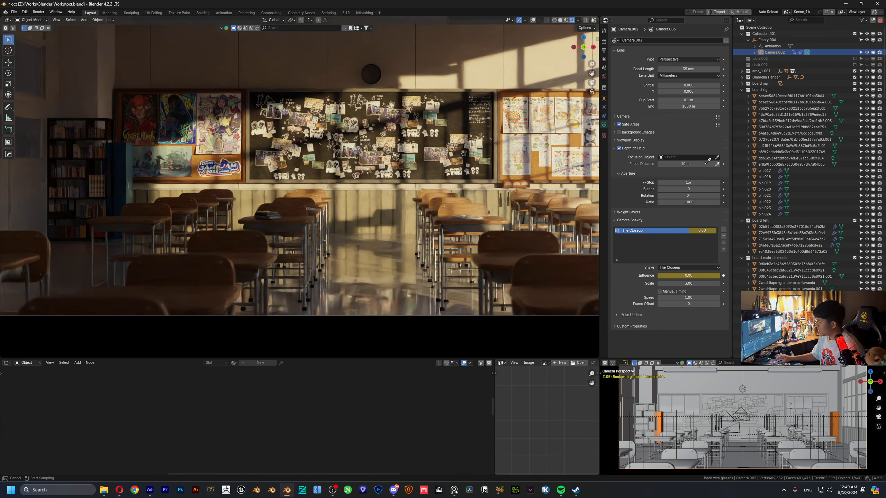
left_click(375, 156)
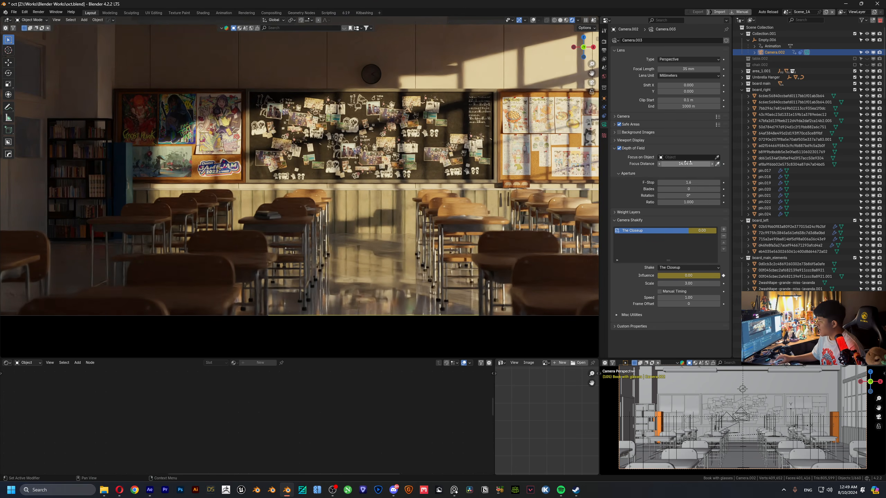
left_click(717, 158)
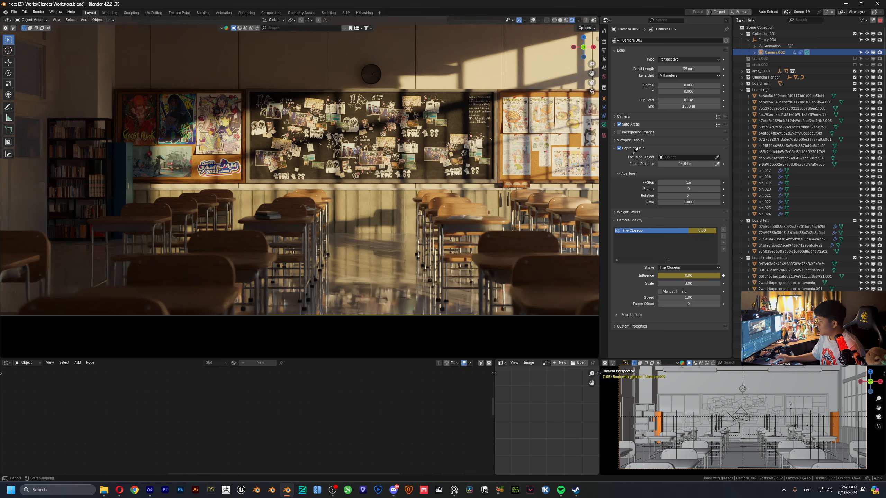
left_click(364, 150)
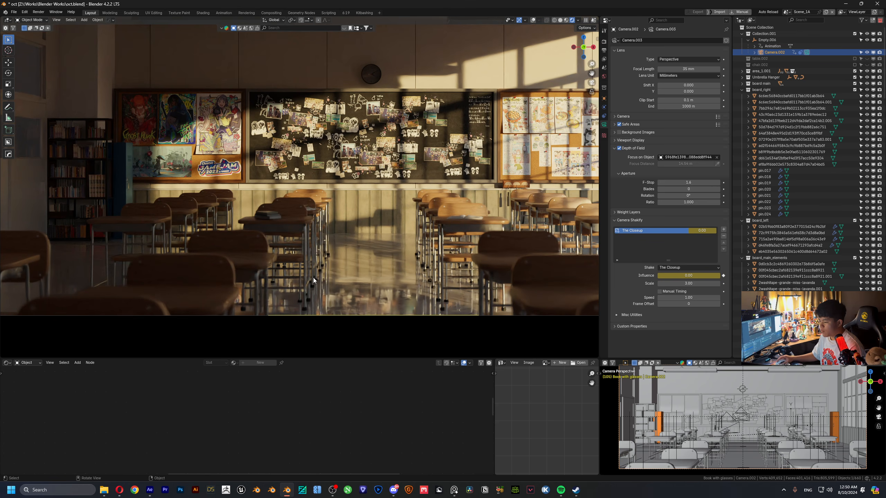
- Set the viewport's local camera to Camera.003 and fit its frame in the view
key("n")
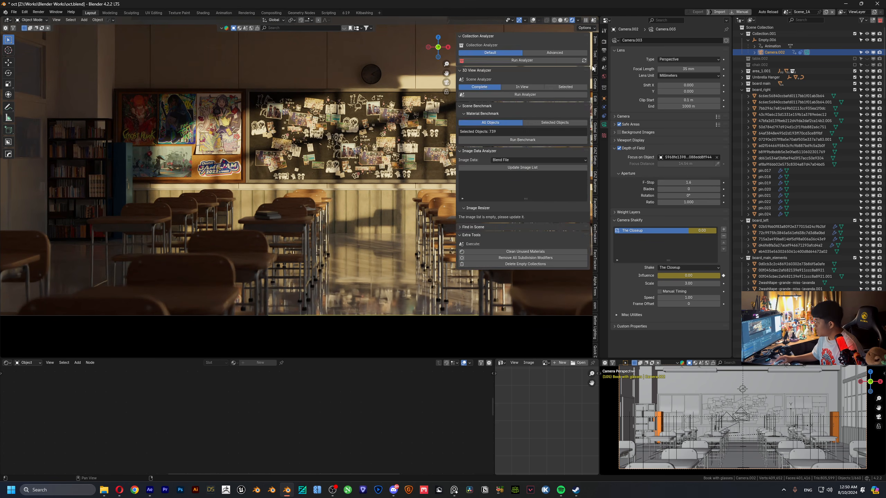
left_click(531, 68)
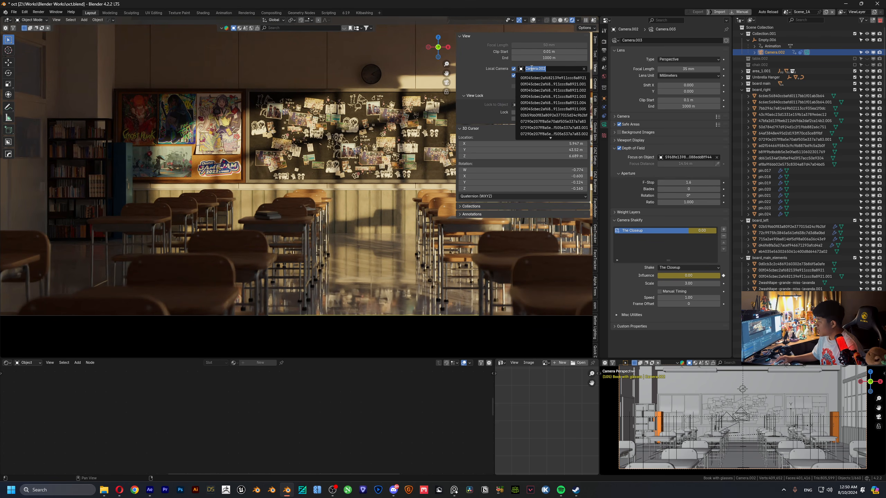
left_click(547, 71)
key("BackSpace")
type("3")
key("Return")
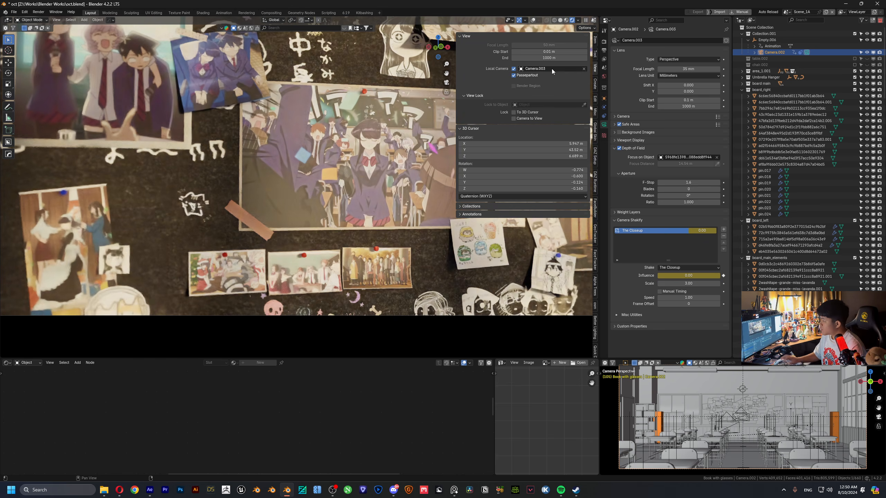
key("n")
key("Home")
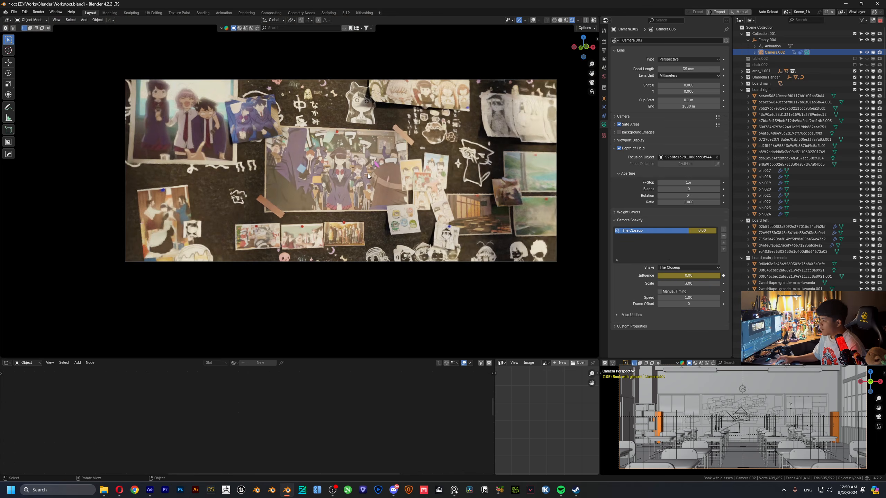
- Select the central board picture, filter the outliner for "camera" and examine Camera.003's depth-of-field settings
left_click(367, 173)
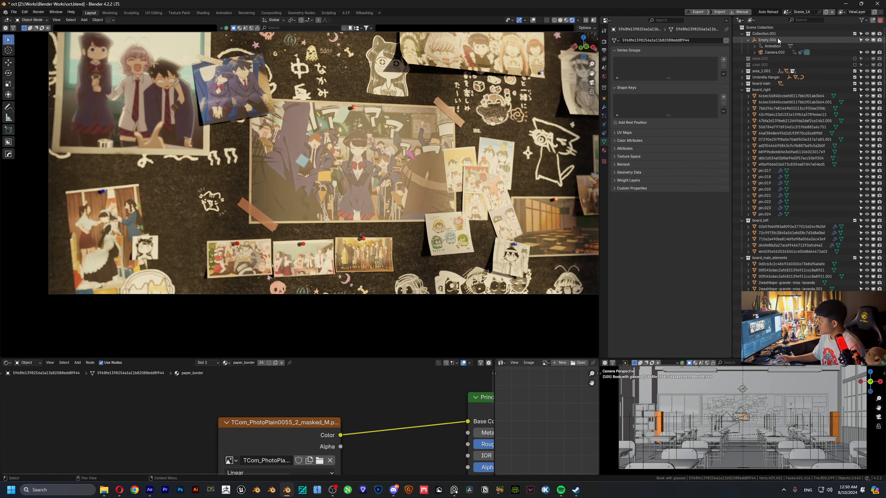
left_click(801, 20)
type("camera")
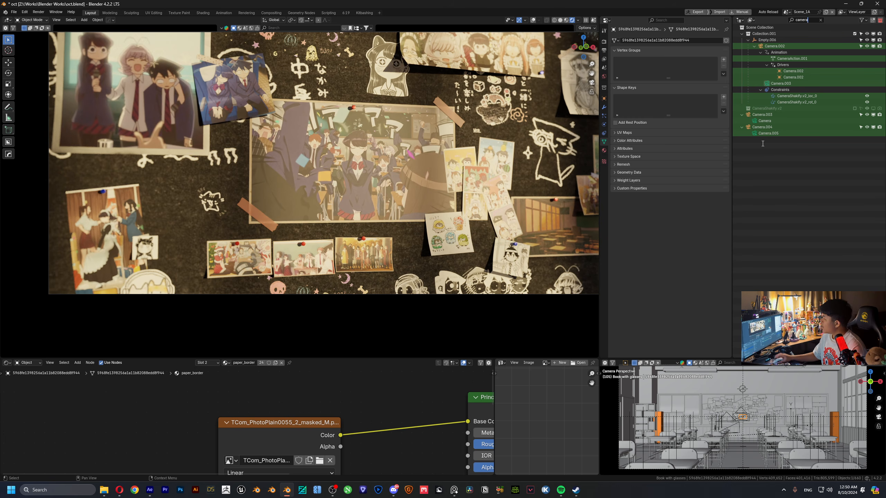
left_click(764, 120)
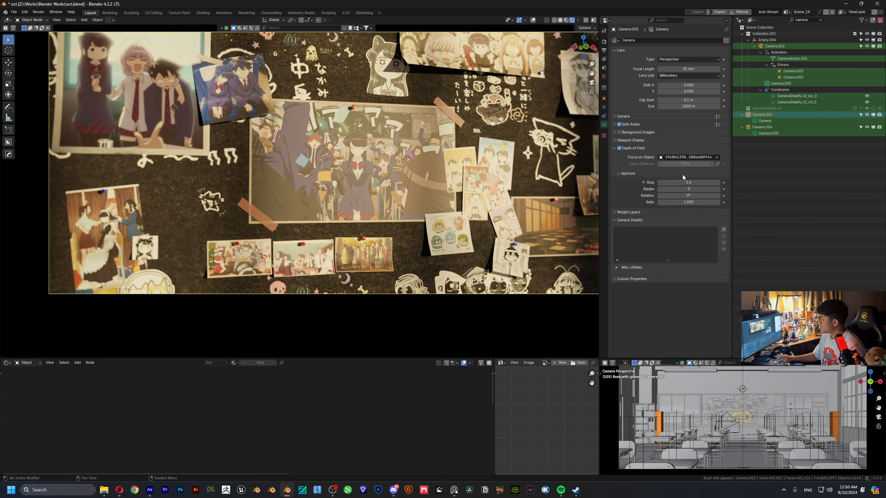
- Select Camera.004 and set it as the viewport's local camera to examine its close-up view and depth of field
left_click(765, 128)
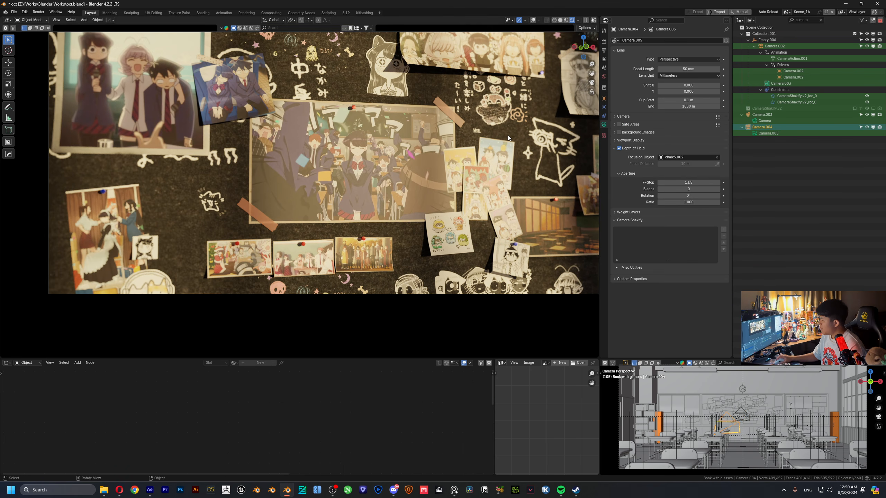
key("n")
left_click(564, 69)
key("BackSpace")
type("4")
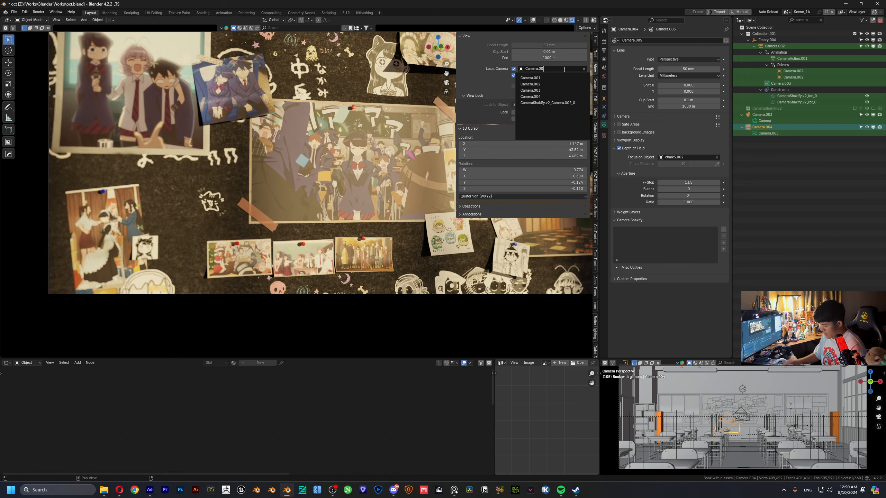
key("Return")
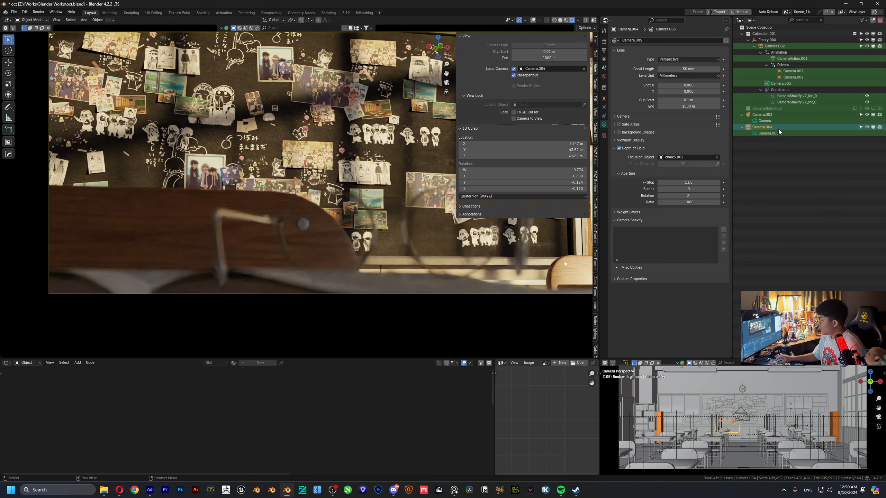
key("n")
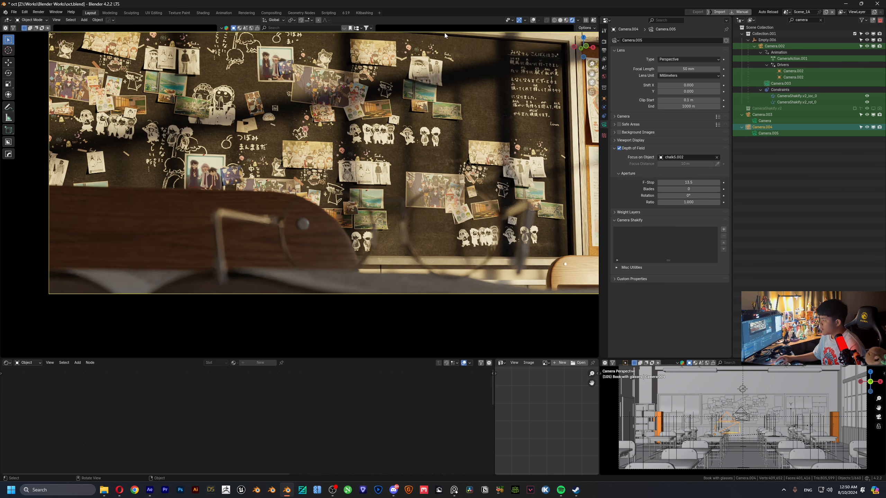
- Examine the scene's Cycles render settings for sampling, lights, advanced options, light paths, clamping, caustics and volumes
left_click(604, 41)
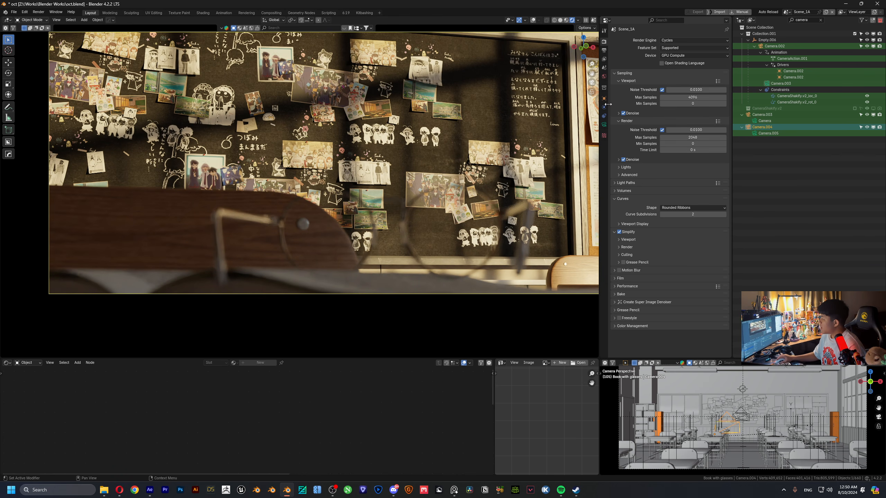
left_click(616, 168)
left_click(634, 190)
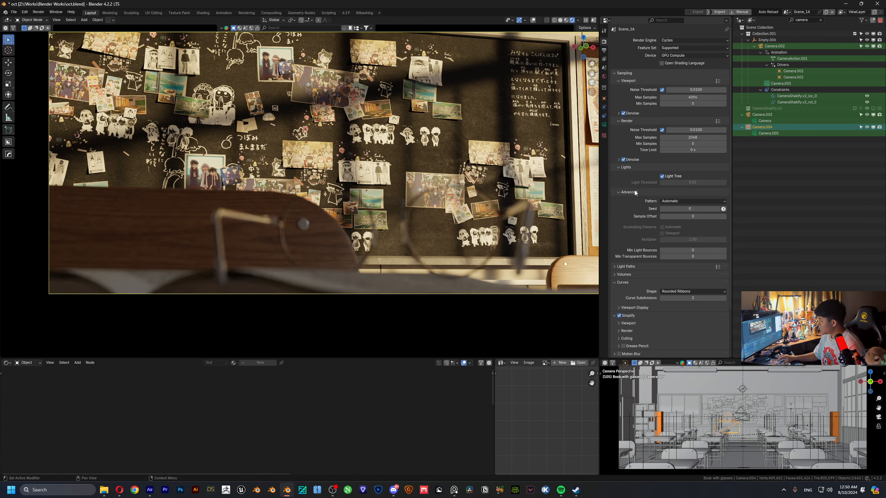
scroll(635, 195, "down", 4)
left_click(633, 211)
scroll(635, 202, "down", 4)
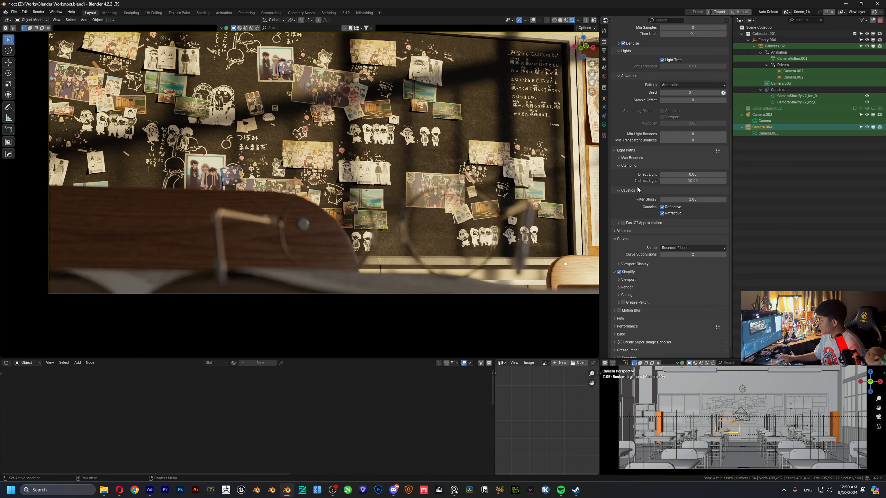
left_click(624, 230)
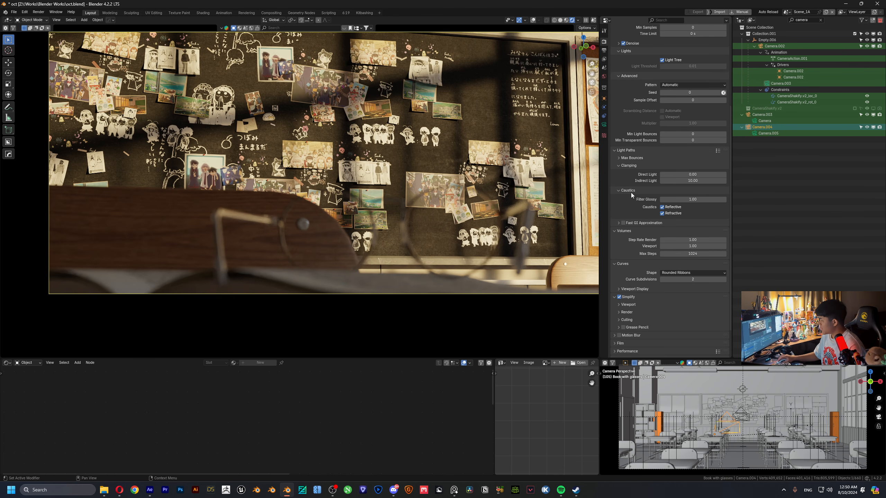
left_click(632, 157)
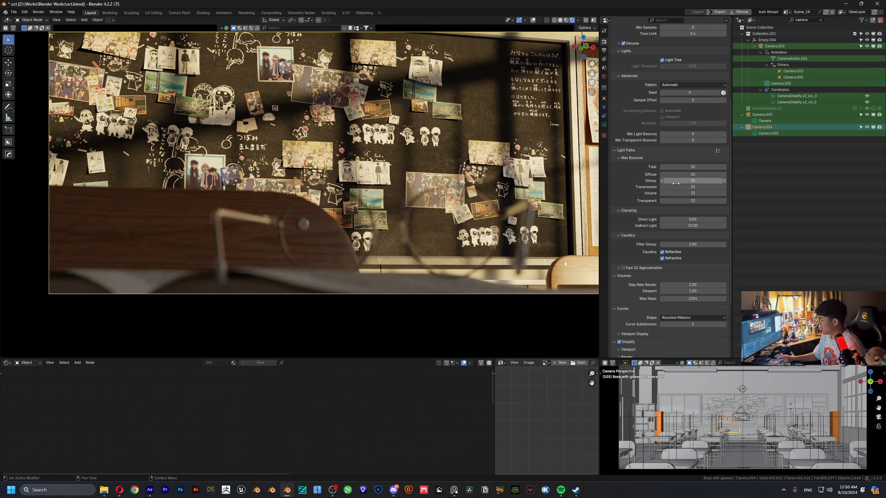
scroll(672, 203, "down", 5)
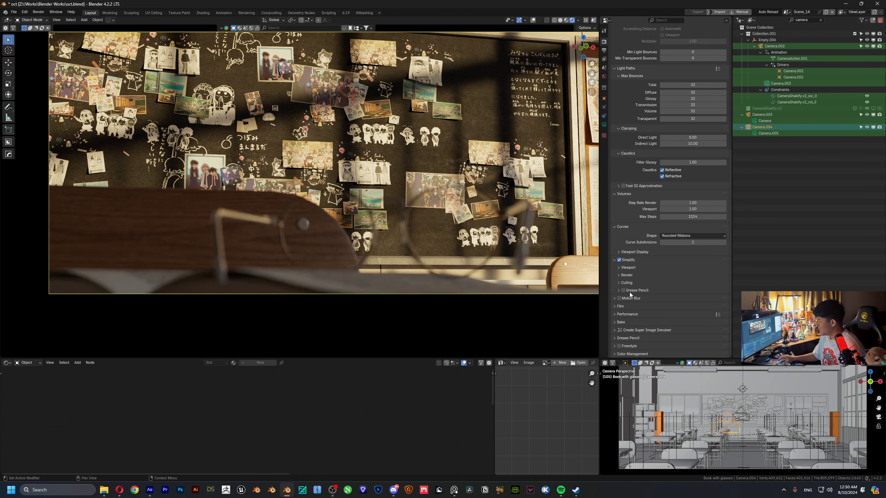
- Examine the film, performance and color management settings, including compositor, threads, memory, final render and viewport options
left_click(633, 306)
scroll(634, 305, "down", 4)
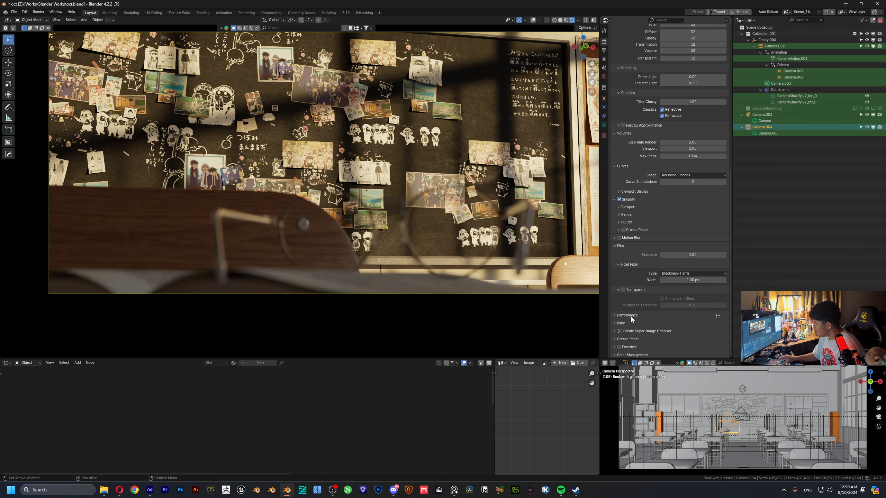
left_click(631, 316)
scroll(640, 301, "down", 4)
left_click(644, 292)
scroll(639, 300, "down", 1)
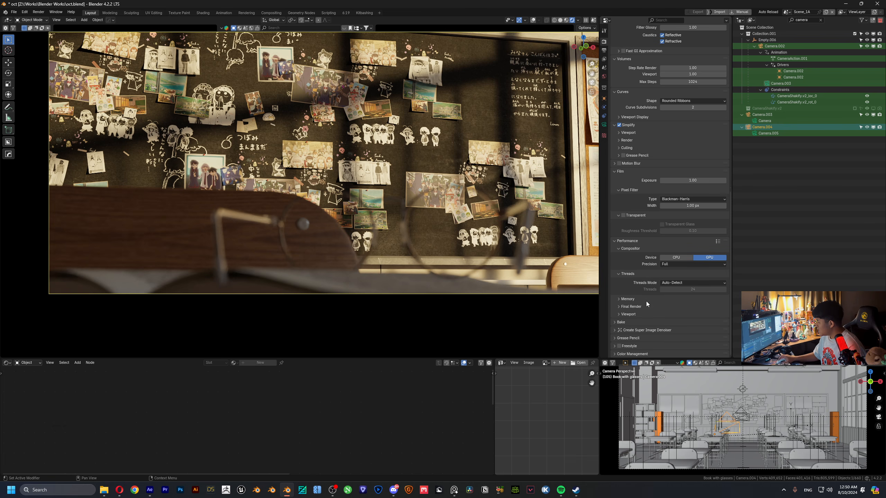
left_click(638, 299)
scroll(638, 299, "down", 1)
left_click(631, 306)
scroll(627, 304, "down", 1)
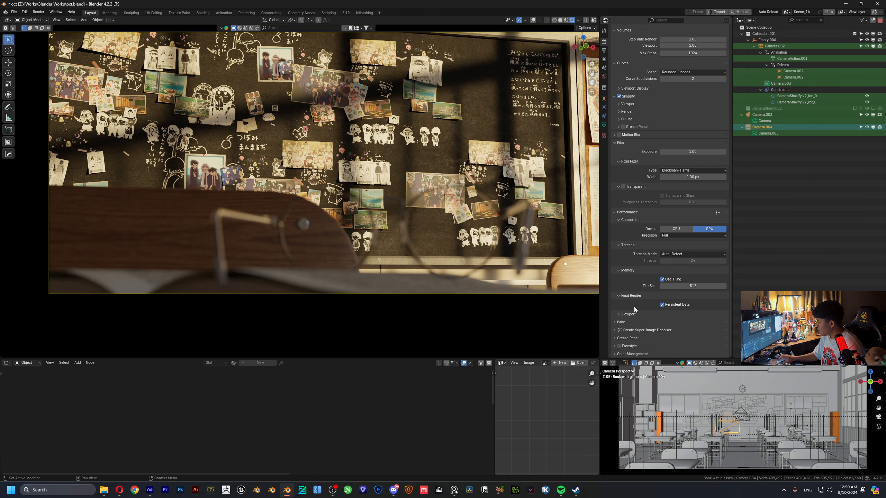
left_click(626, 303)
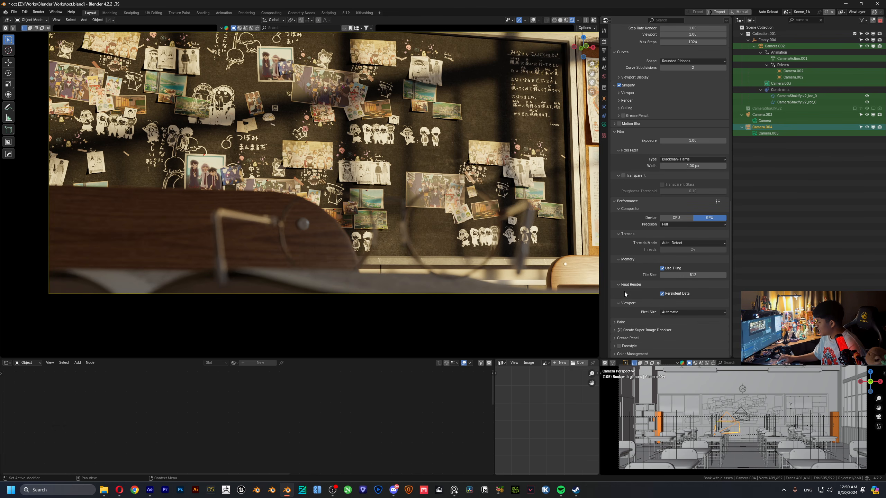
left_click(640, 354)
scroll(640, 349, "down", 4)
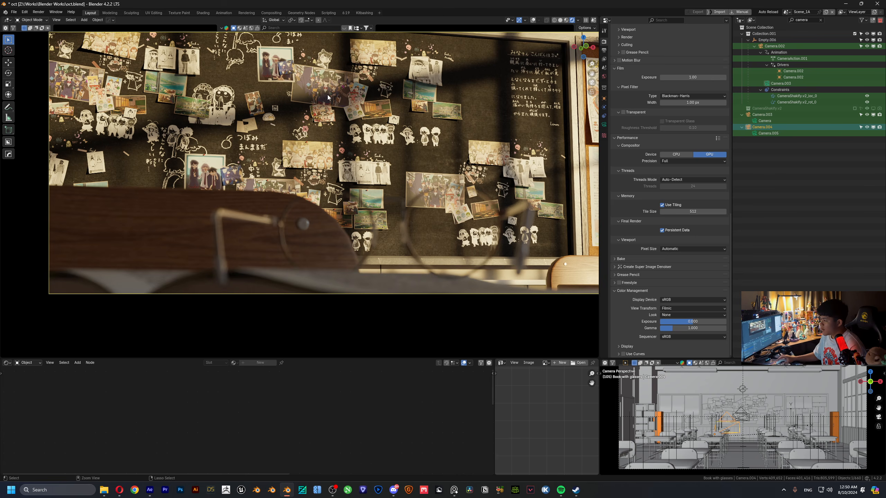
- Switch to After Effects and preview the rendered stills 1.png, 2.png and 3.png
key("alt+Tab")
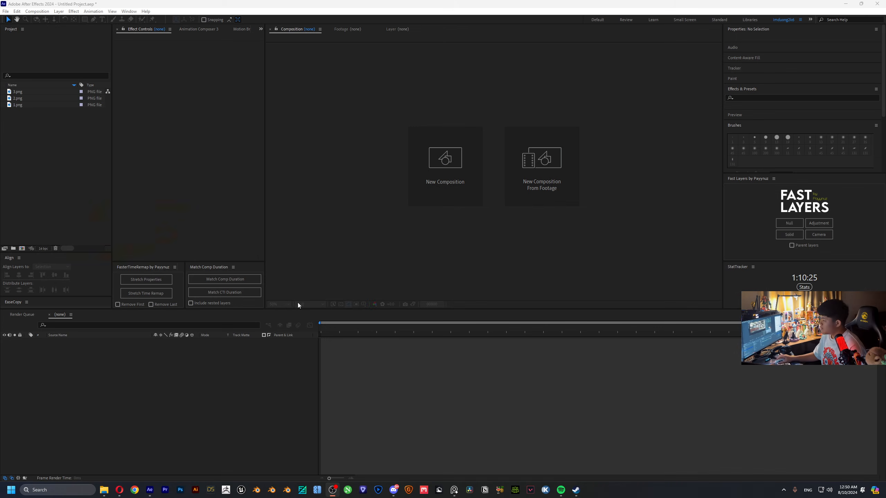
left_click_drag(75, 147, 4, 26)
left_click(32, 106)
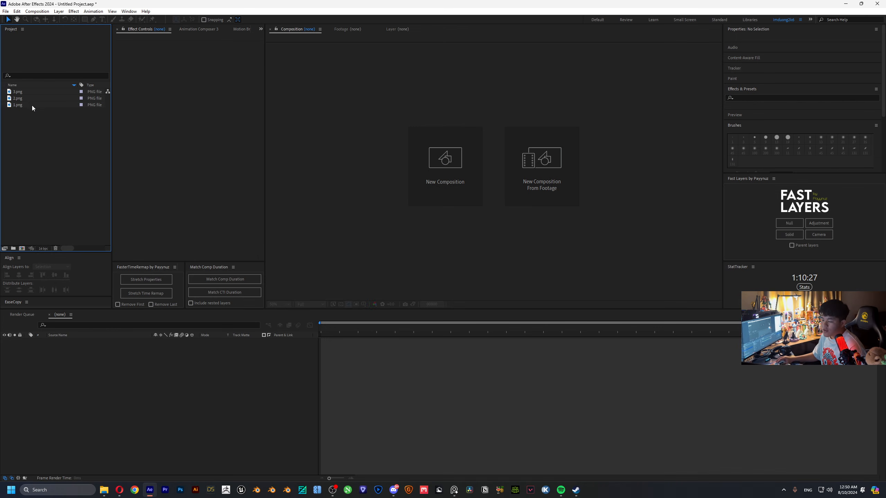
double_click(31, 104)
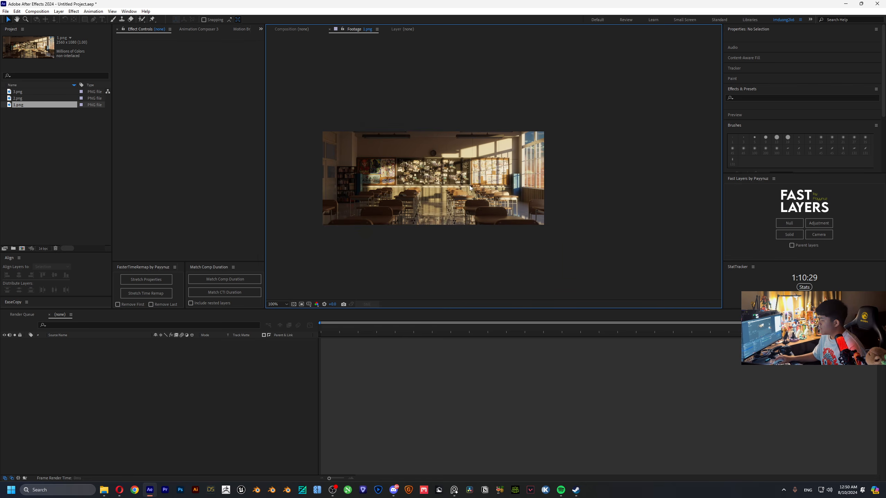
scroll(469, 188, "up", 4)
double_click(56, 99)
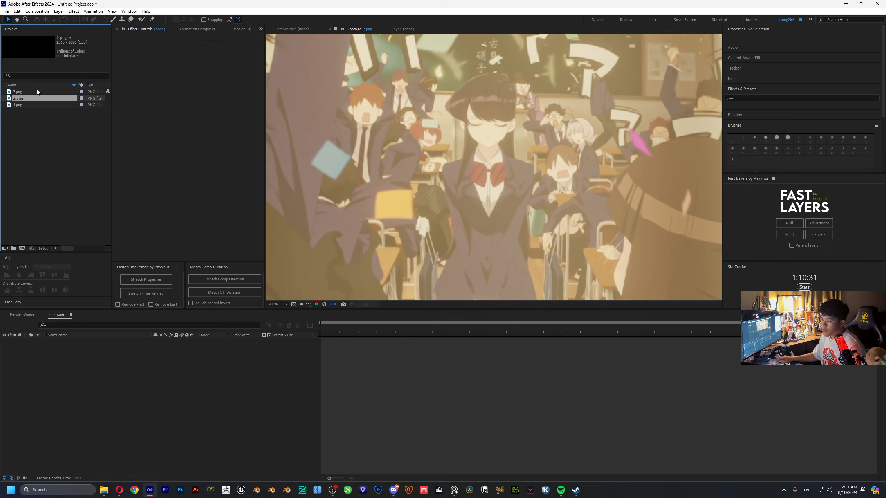
double_click(36, 91)
left_click(276, 131)
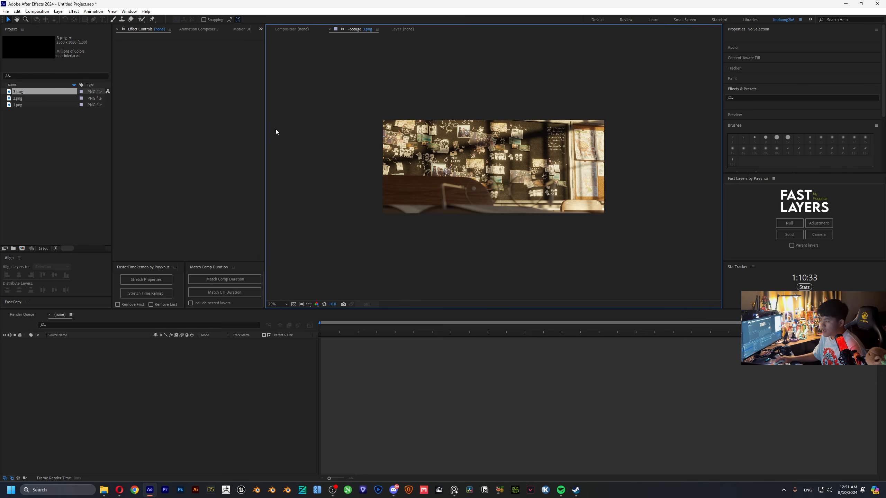
- Create a composition from 1.png and set the viewer's magnification to Fit
double_click(37, 105)
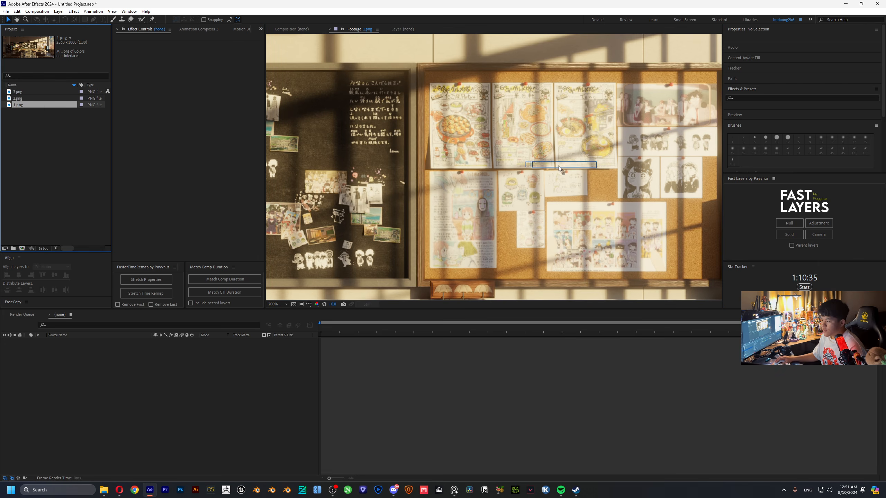
left_click_drag(18, 251, 21, 249)
scroll(488, 158, "down", 3)
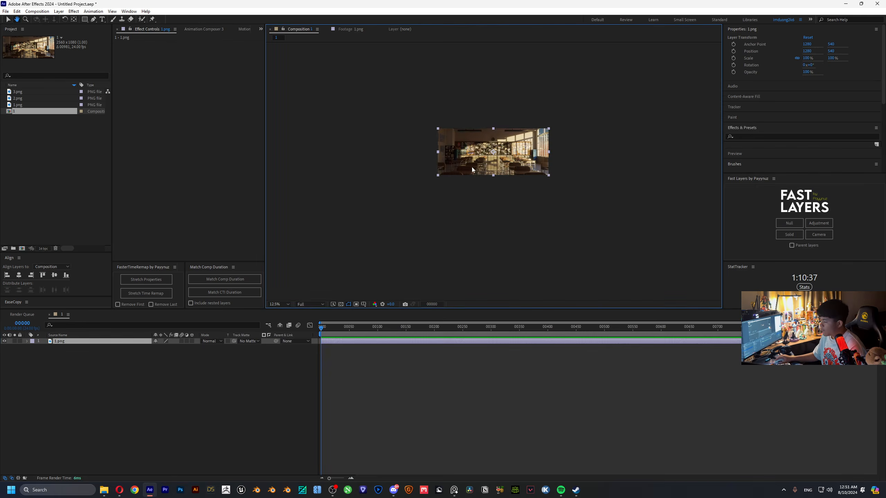
scroll(489, 171, "up", 1)
left_click(285, 304)
left_click(287, 316)
- Add an adjustment layer above 1.png and apply the Looks effect to it
key("ctrl+alt+y")
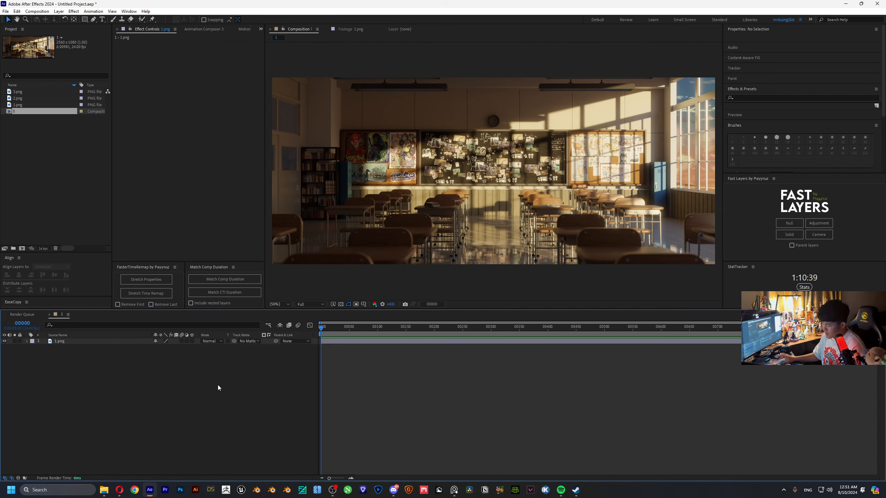
key("ctrl+space")
type("looks")
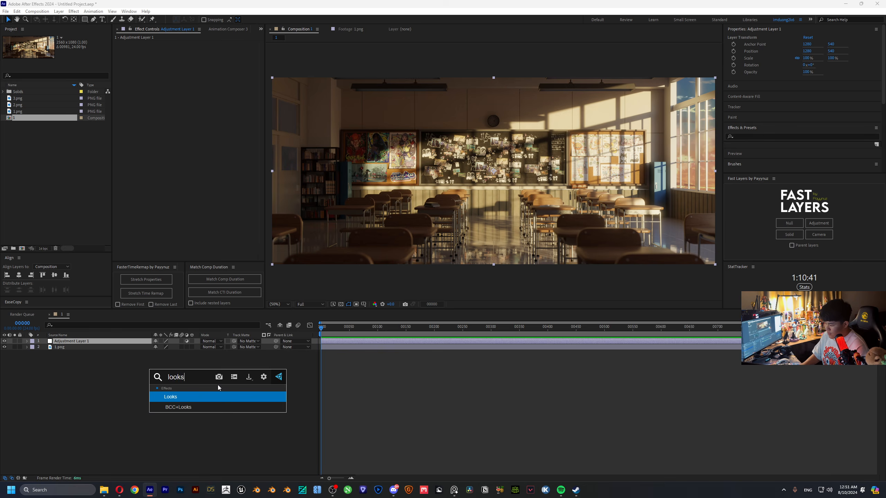
key("Return")
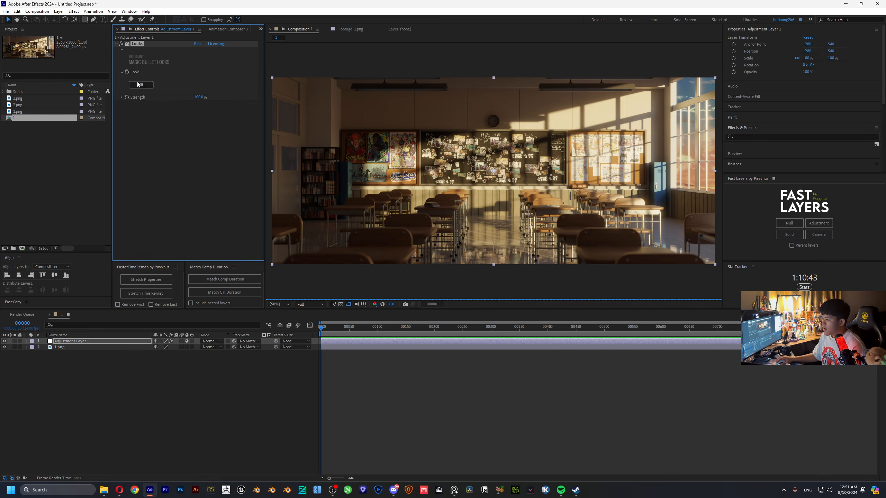
- Open the Magic Bullet Looks editor for the adjustment layer and add the Optical Diffusion tool to the look
left_click(140, 85)
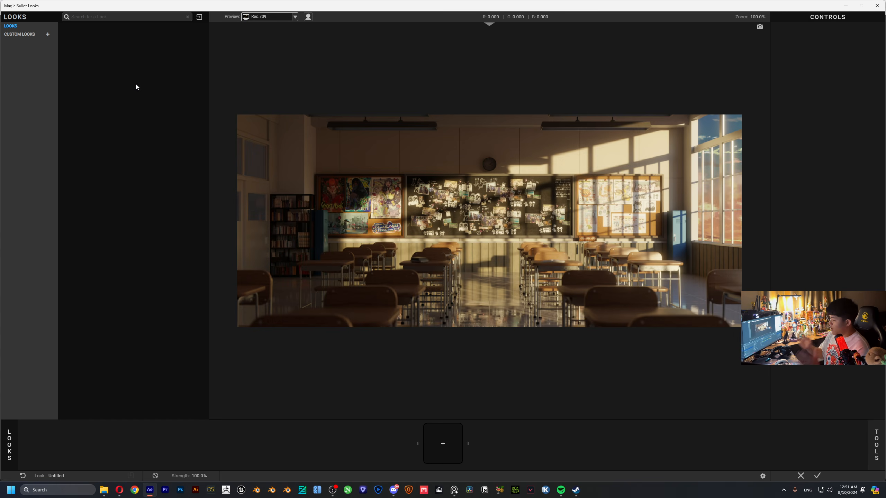
scroll(509, 198, "up", 5)
scroll(509, 198, "down", 5)
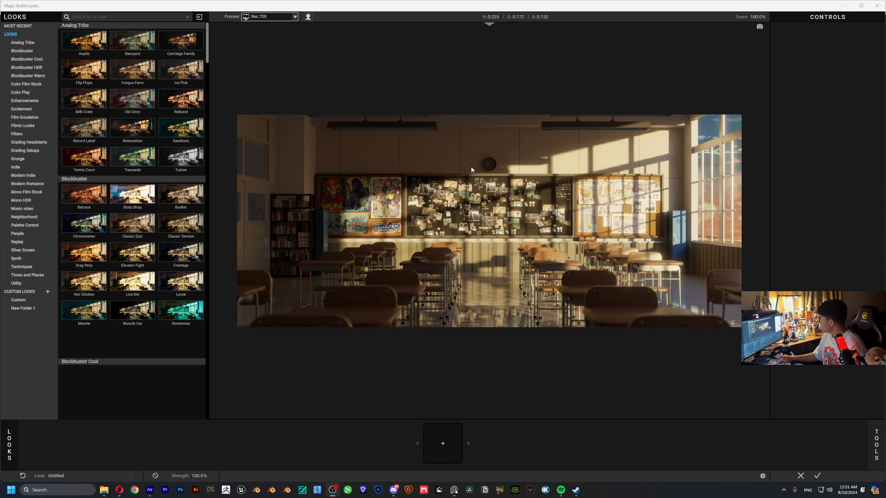
scroll(472, 170, "up", 6)
middle_click_drag(750, 191, 572, 163)
left_click(443, 443)
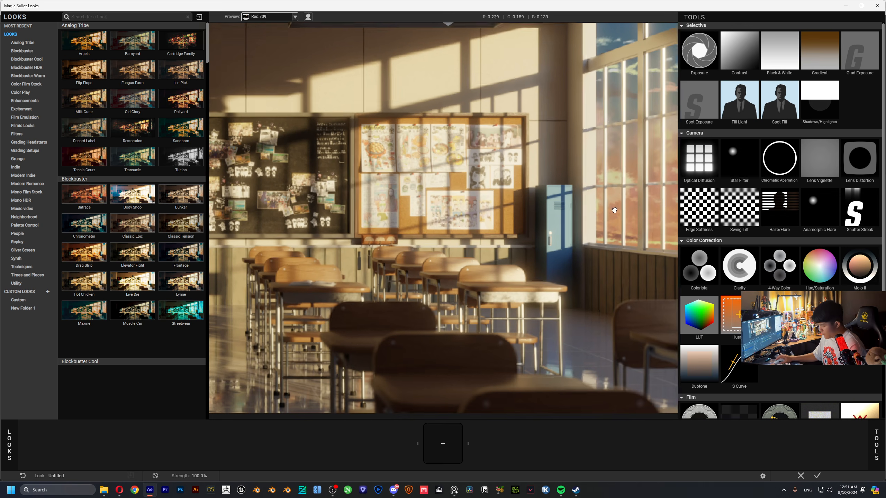
left_click(704, 164)
- Set Optical Diffusion's density to 12.7%, falloff to 87.4% and glow to 0.620, and check the glow on the classroom image
scroll(384, 216, "down", 6)
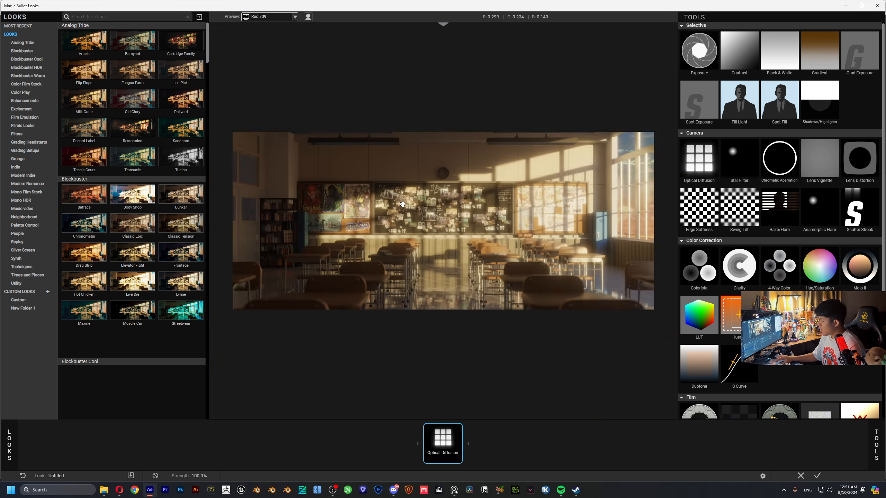
scroll(420, 210, "up", 6)
scroll(607, 194, "up", 10)
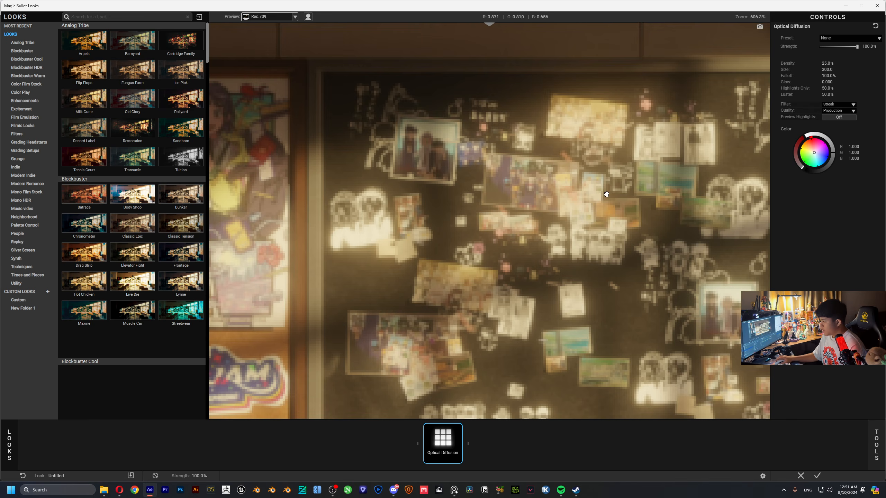
left_click_drag(596, 197, 483, 130)
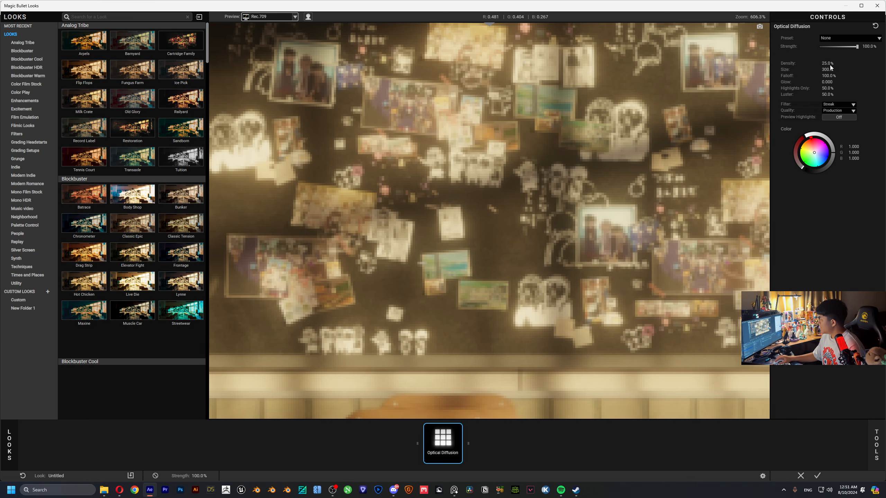
mouse_move(830, 66)
left_mouse_down()
mouse_move(842, 82)
mouse_move(819, 76)
left_mouse_up()
scroll(628, 126, "down", 12)
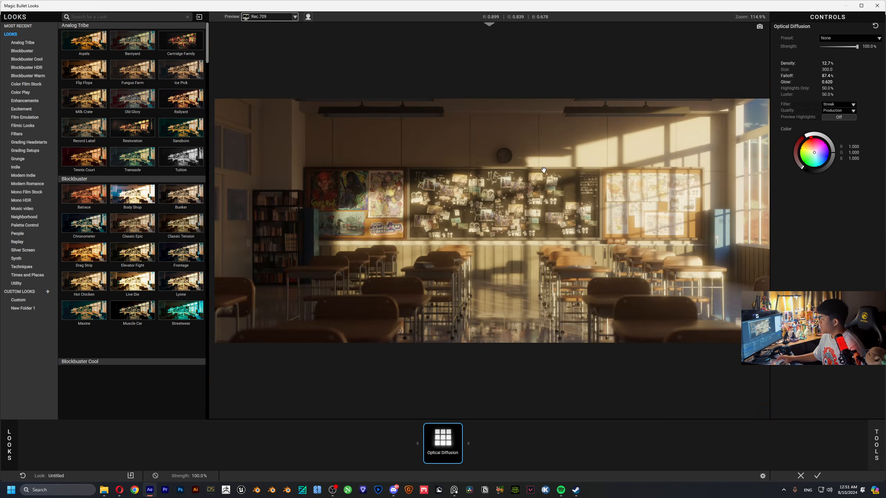
scroll(542, 171, "up", 3)
left_click_drag(546, 172, 490, 192)
scroll(508, 200, "down", 4)
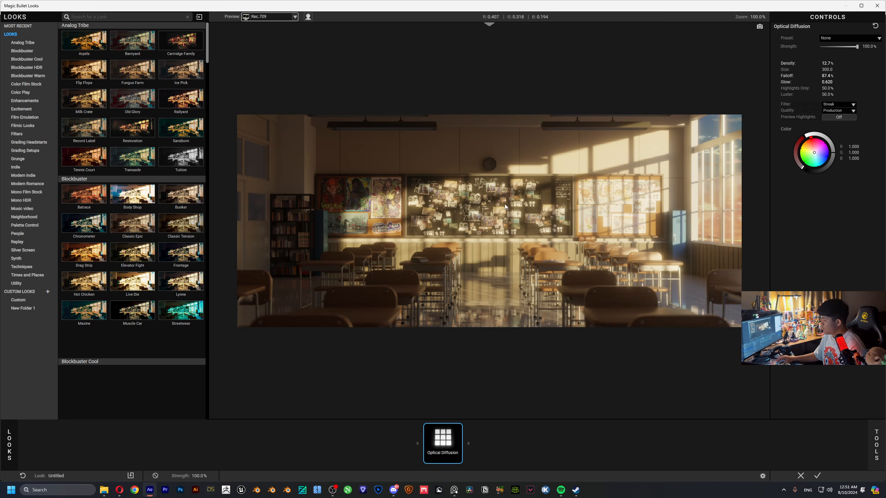
scroll(505, 202, "up", 4)
scroll(505, 203, "down", 4)
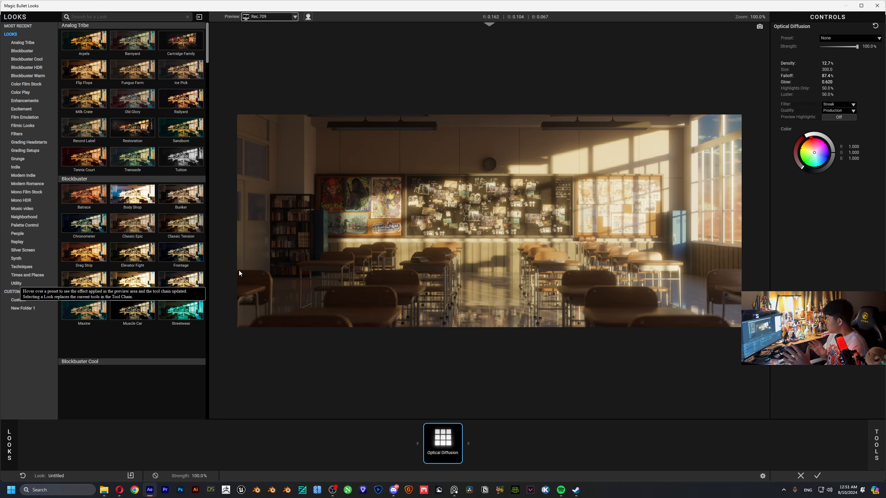
- Add the Grad Exposure tool before Optical Diffusion, slant its gradient toward the lower left and set its stops to -2.60
left_click(876, 445)
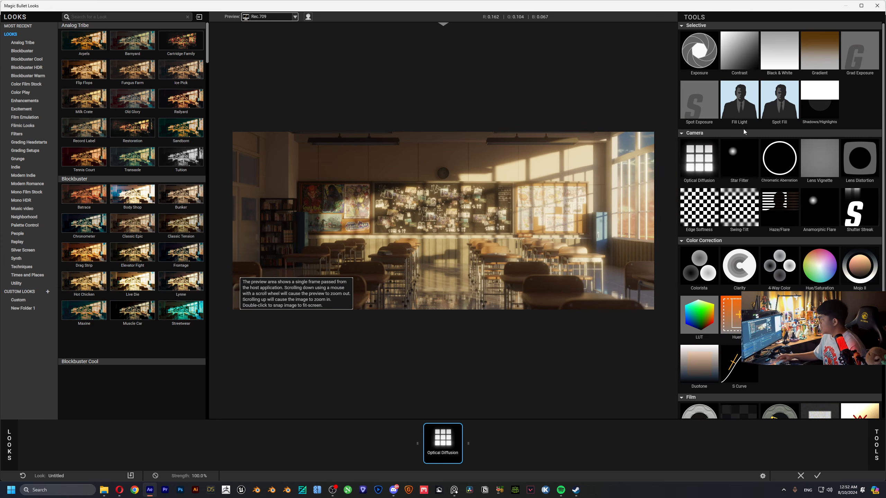
left_click_drag(860, 52, 428, 242)
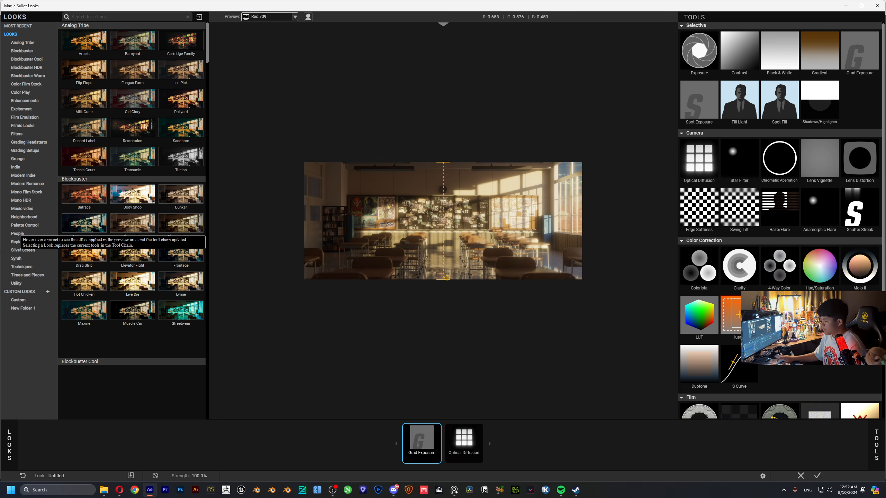
left_click_drag(443, 279, 297, 289)
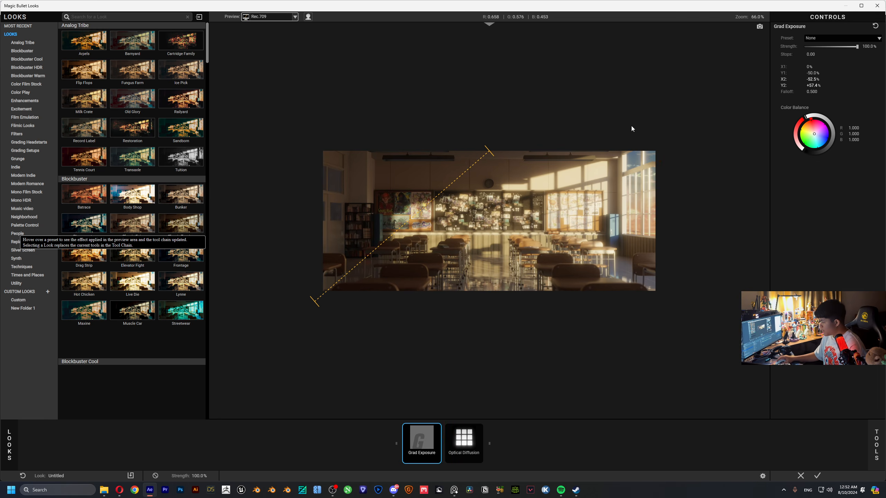
left_click_drag(810, 54, 778, 72)
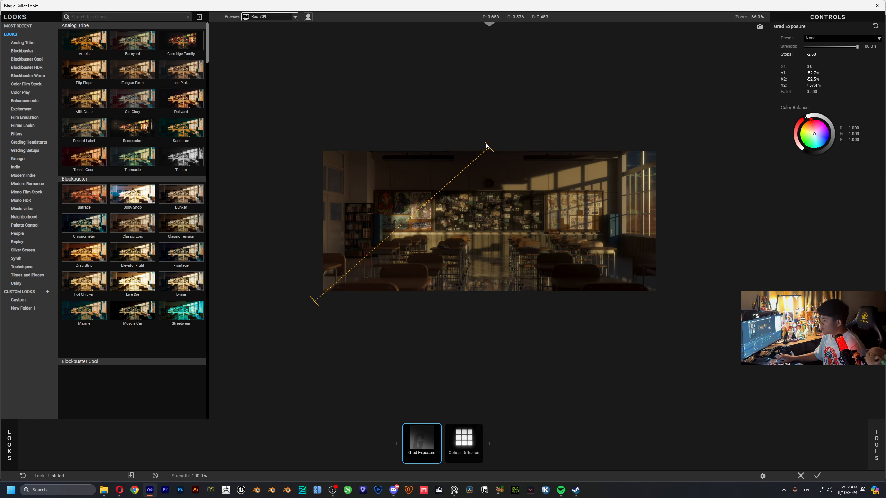
- Reposition both Grad Exposure gradient endpoints to darken the left side of the classroom, and weaken the negative stops value
left_click_drag(488, 151, 396, 175)
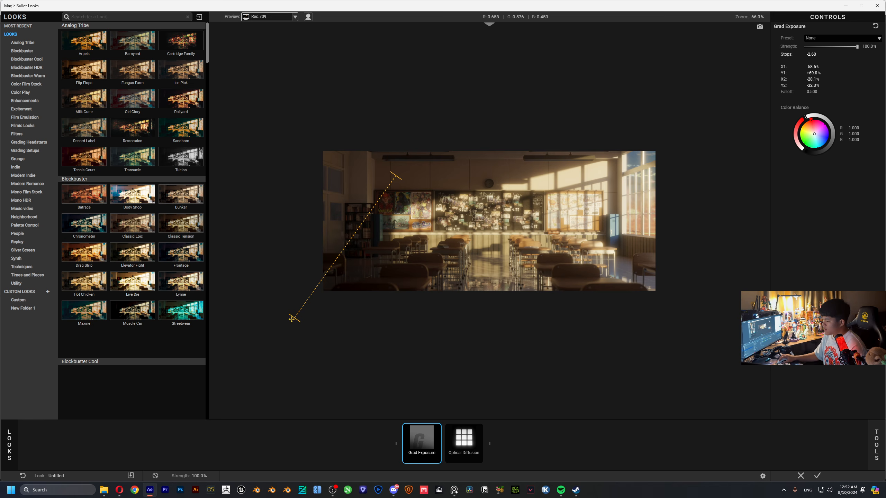
left_click_drag(292, 320, 342, 354)
left_click_drag(395, 174, 419, 143)
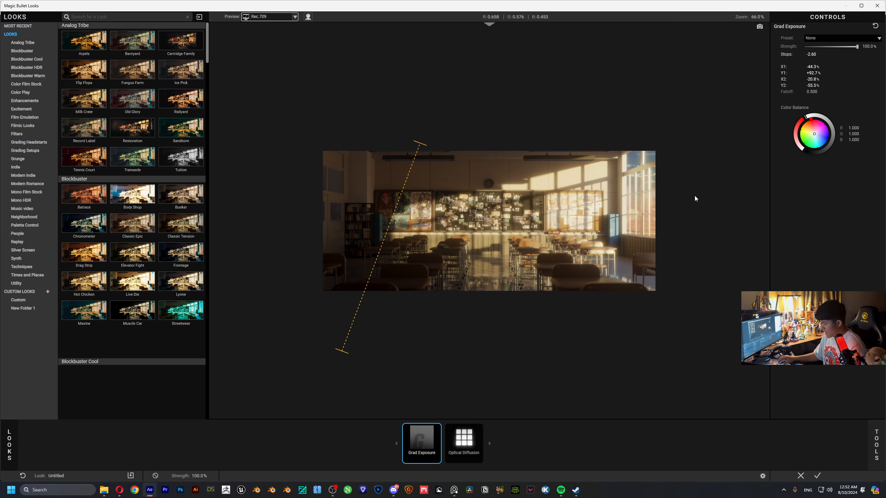
left_click_drag(827, 54, 804, 55)
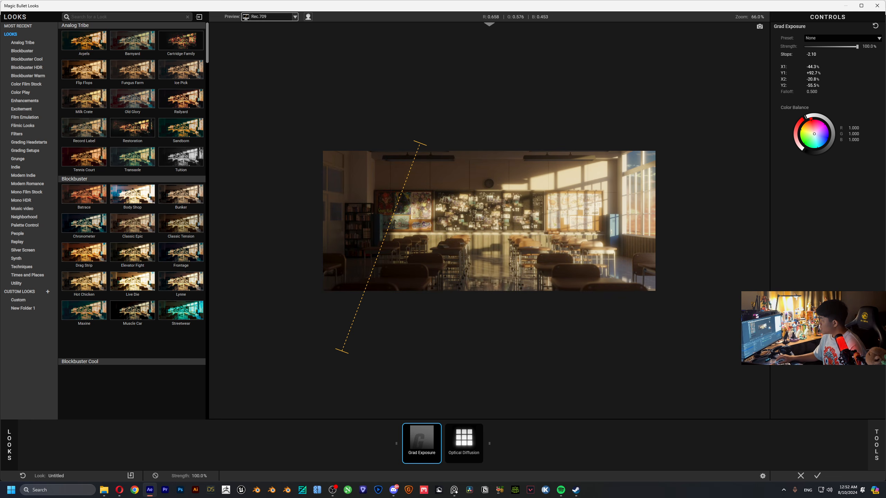
left_click(814, 55)
type("-1.")
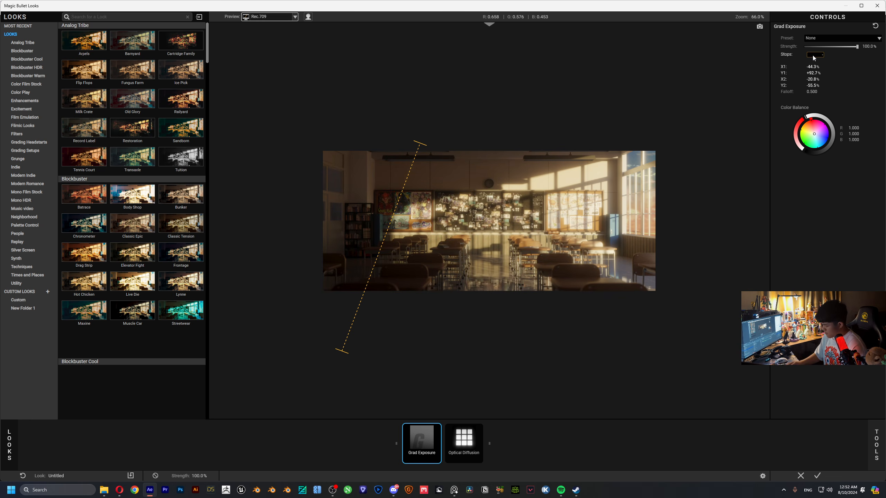
- Add the Renoiser tool after Optical Diffusion and apply its Sedan Chase preset
type("t")
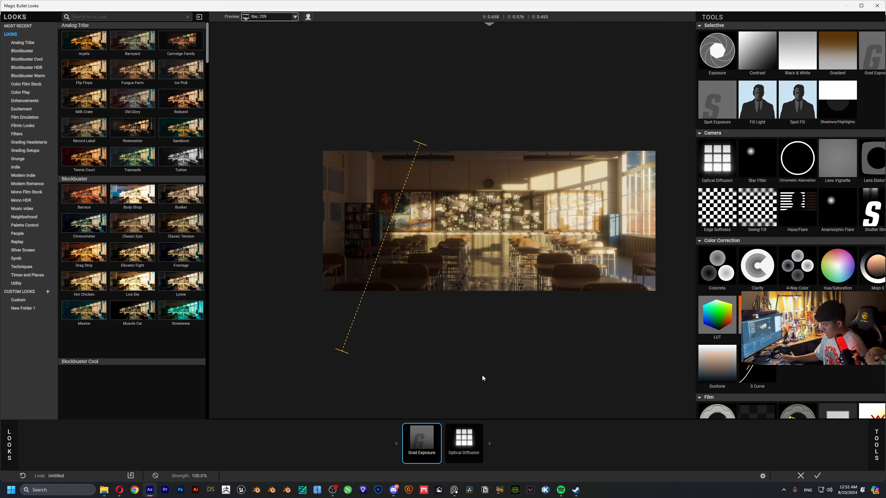
scroll(781, 126, "down", 1)
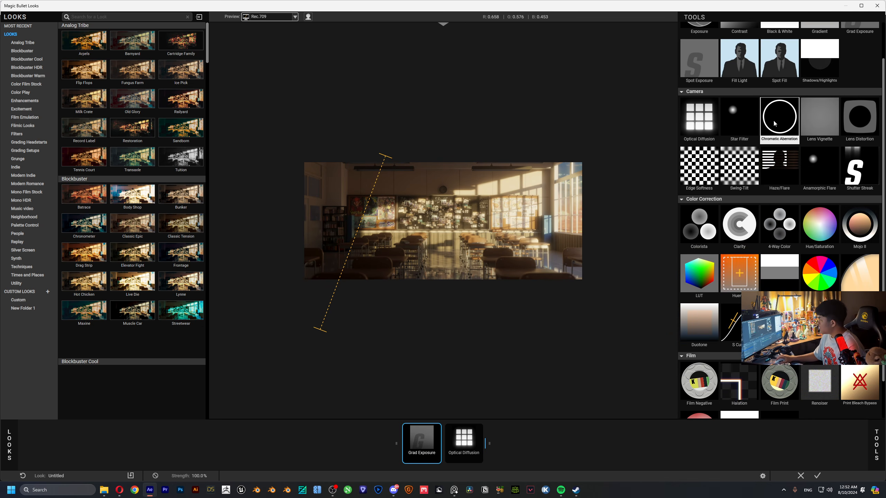
scroll(732, 314, "down", 1)
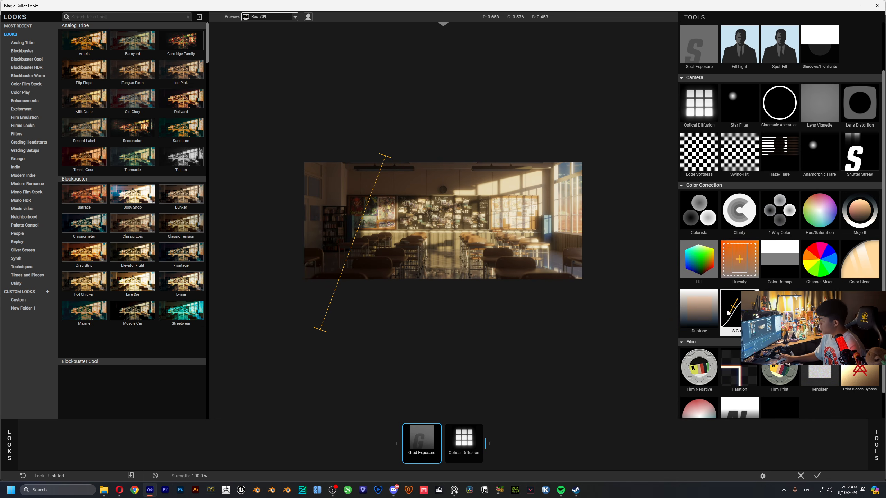
scroll(778, 314, "down", 2)
left_click(820, 340)
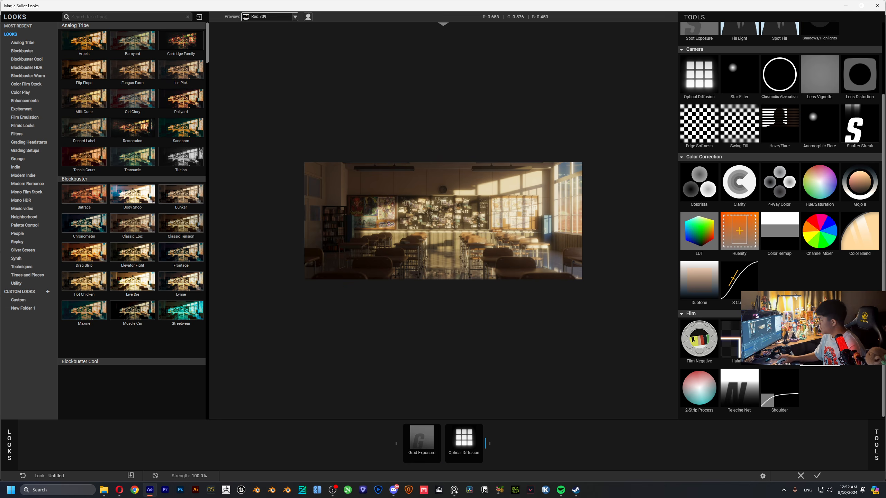
left_click(845, 38)
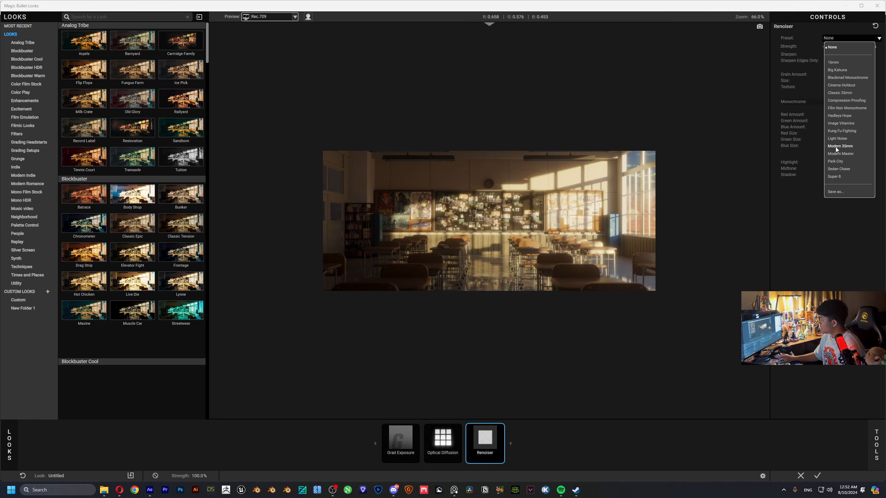
left_click(838, 169)
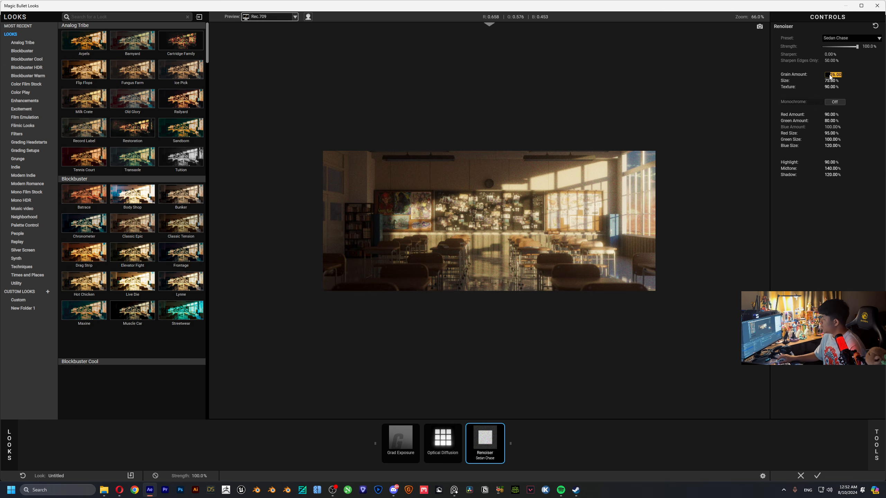
- Turn on Renoiser's monochrome grain, inspect it on the classroom image and set the grain amount to 6%
left_click_drag(836, 76, 832, 75)
left_click(835, 101)
scroll(504, 218, "up", 5)
scroll(504, 217, "up", 1)
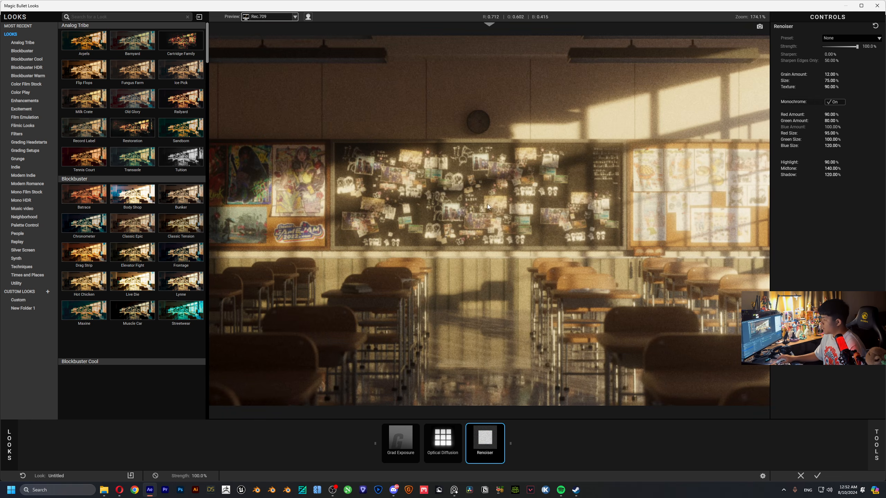
scroll(513, 177, "down", 4)
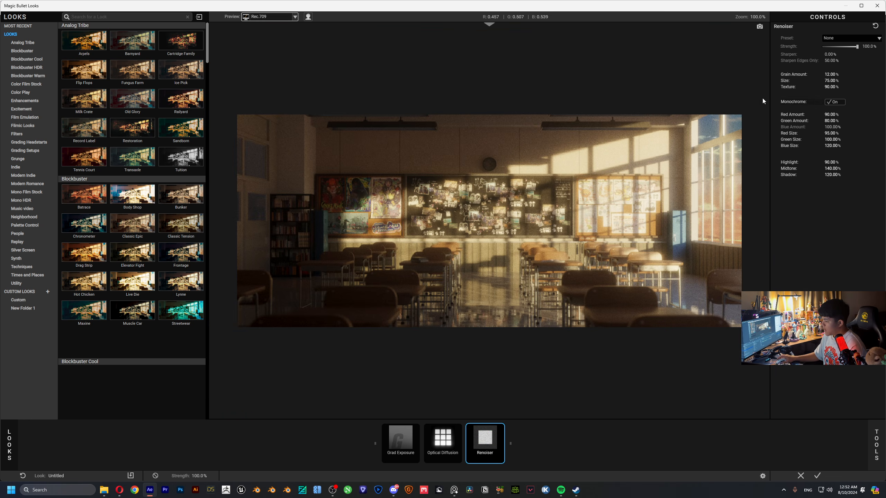
double_click(833, 75)
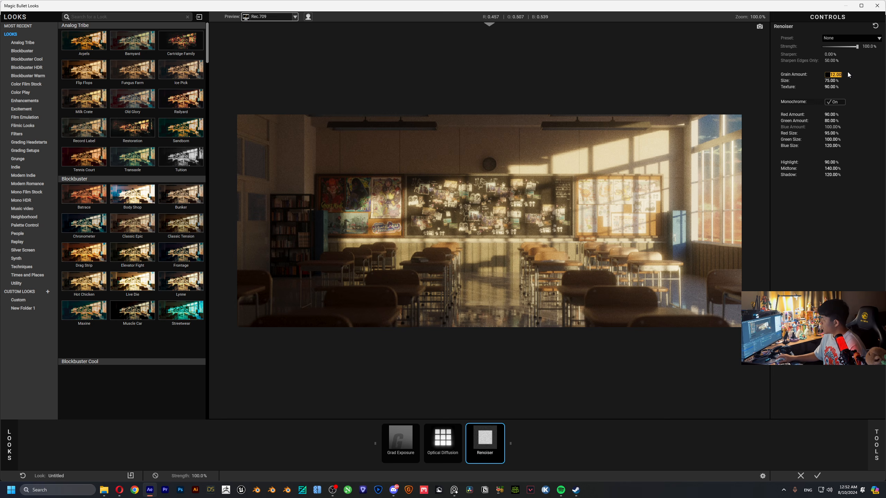
type("6")
key("Return")
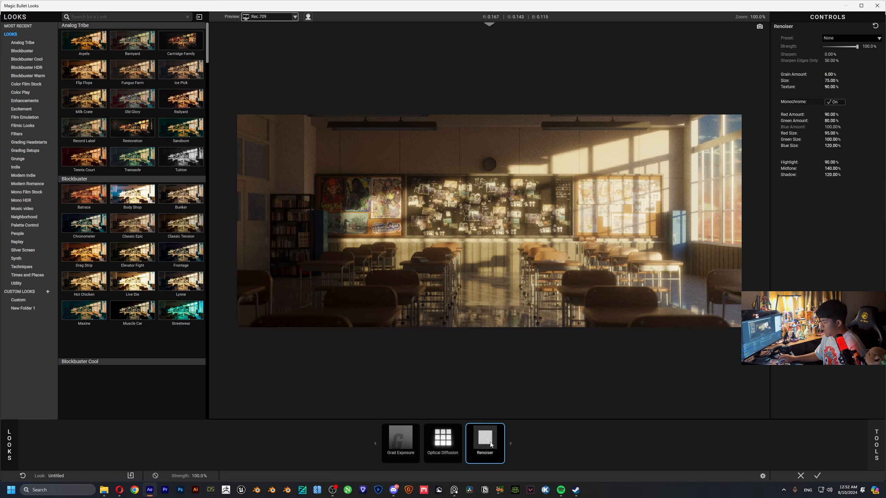
- Try the Haze/Flare tool between Optical Diffusion and Renoiser, and remove it from the look
left_click(876, 445)
scroll(730, 179, "up", 3)
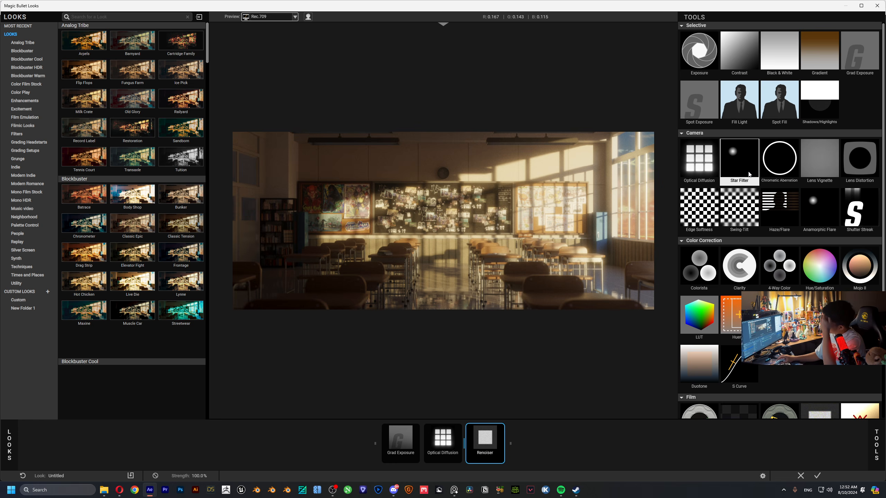
left_click(784, 206)
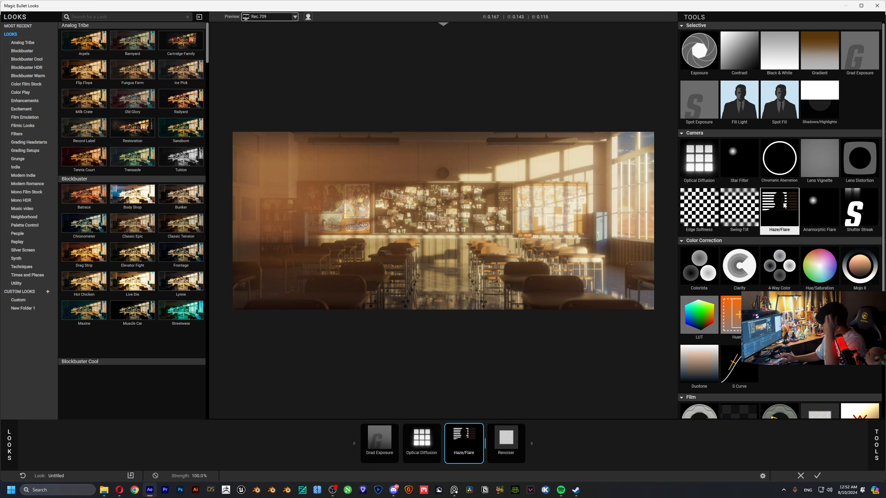
key("Delete")
- Apply the look to the adjustment layer and examine the glow and grain up close on the blackboard photos
left_click(817, 476)
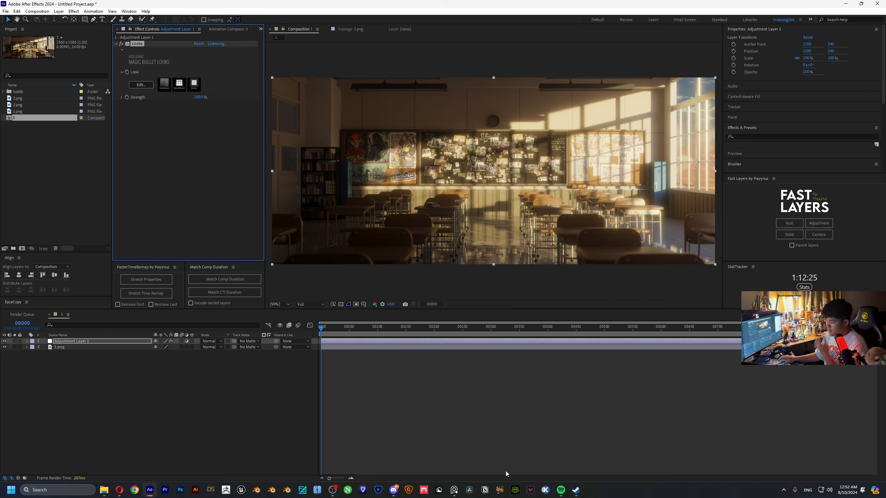
left_click(58, 490)
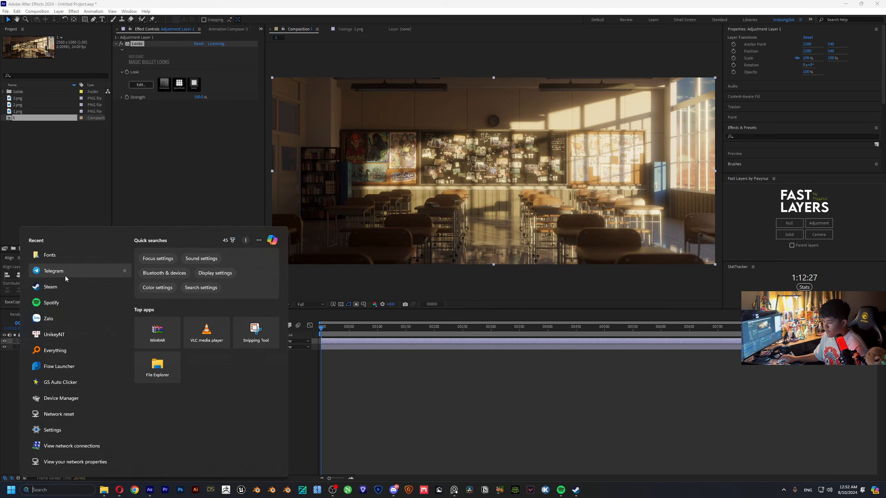
left_click(503, 395)
scroll(461, 211, "up", 2)
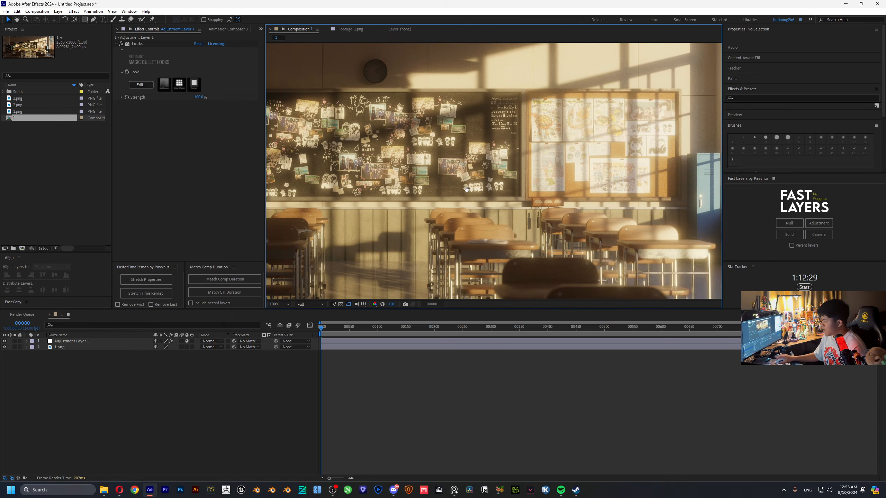
scroll(461, 211, "up", 2)
scroll(461, 211, "down", 2)
scroll(563, 199, "up", 4)
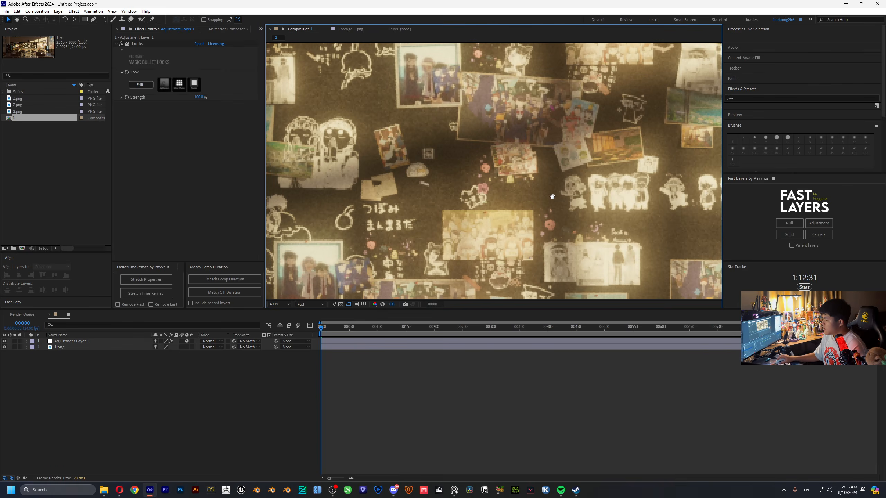
middle_click_drag(563, 198, 457, 201)
- Reopen the adjustment layer's look for editing and insert the LUT tool between Optical Diffusion and Renoiser
left_click(141, 85)
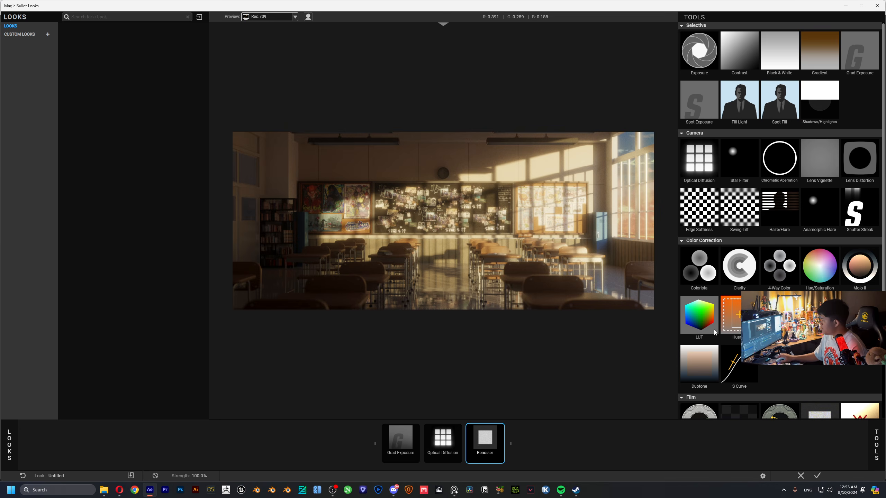
scroll(714, 330, "down", 2)
left_click(702, 261)
left_click_drag(461, 442, 465, 442)
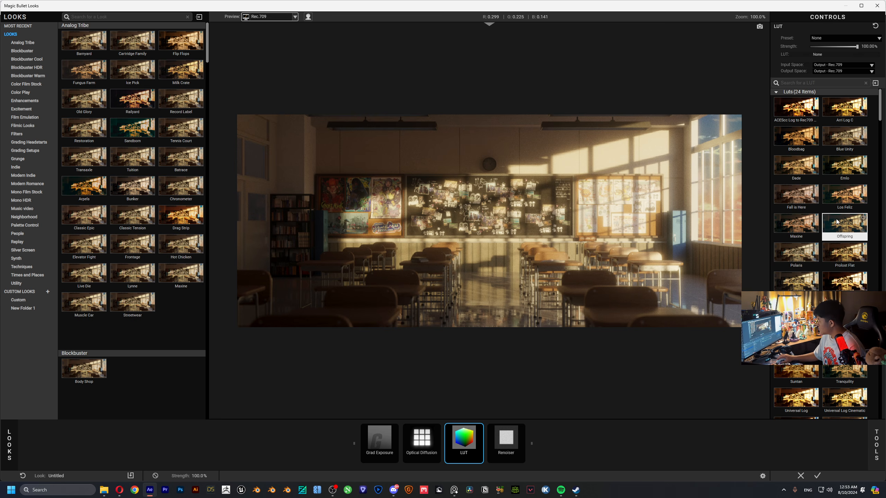
- Compare the Vibrance Thing and Prolost Flat Cinematic LUTs, apply the look with Prolost Flat Cinematic and test a lower effect strength
scroll(836, 221, "down", 4)
left_click(838, 249)
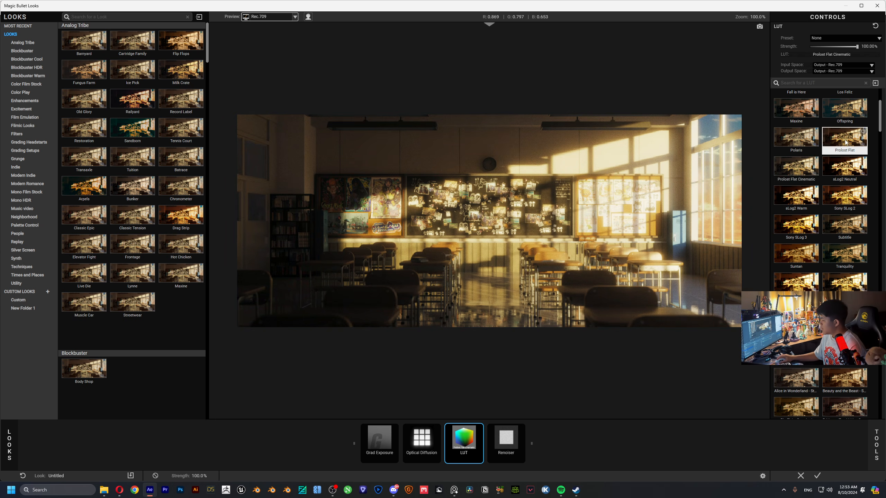
left_click(795, 169)
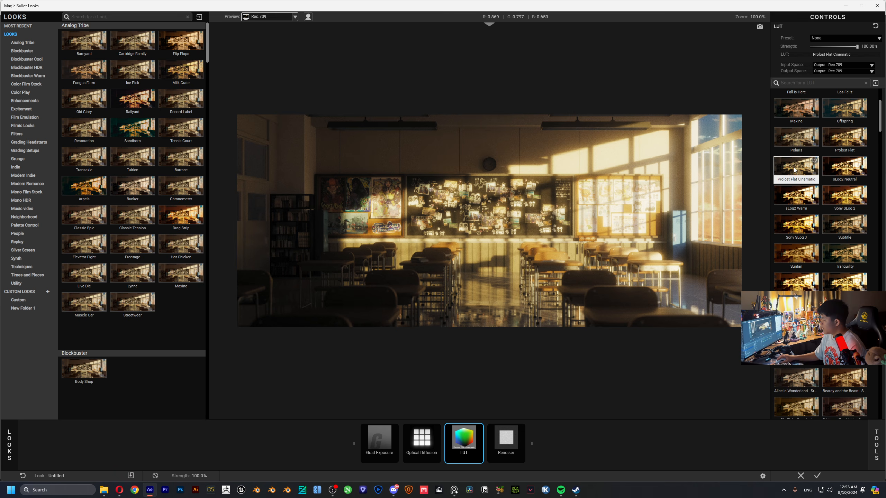
left_click(841, 310)
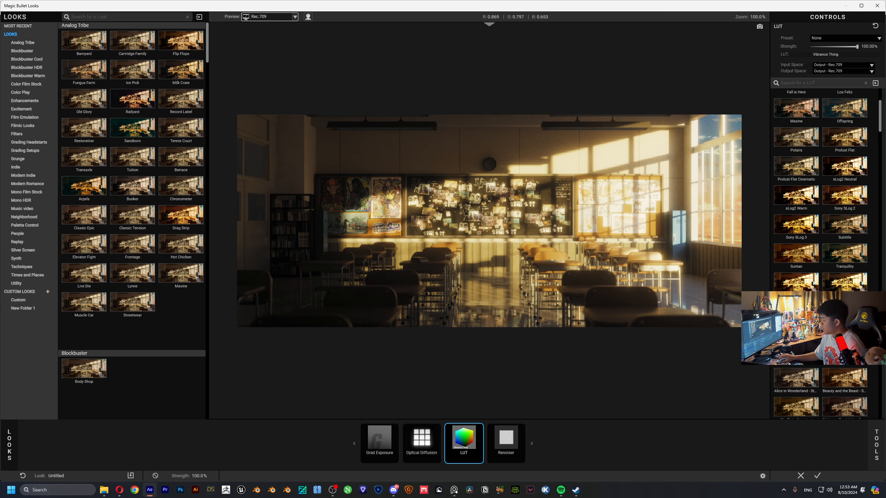
left_click(806, 180)
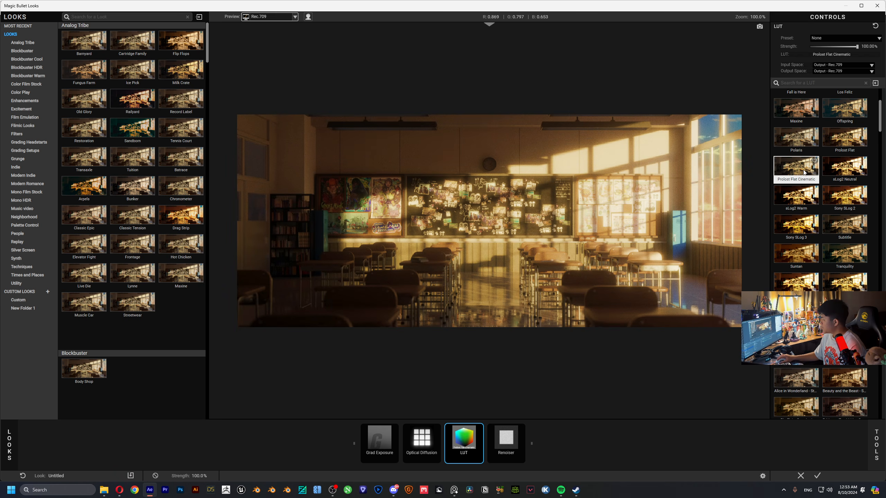
left_click(816, 476)
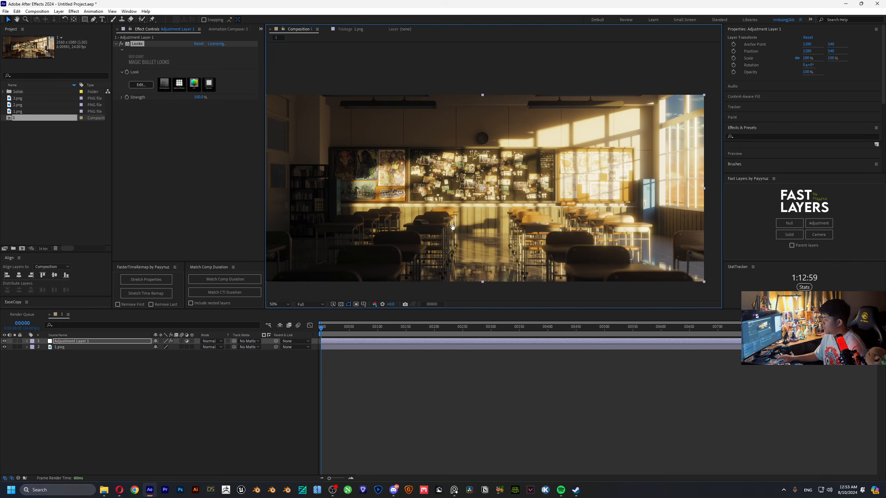
left_click_drag(199, 96, 75, 110)
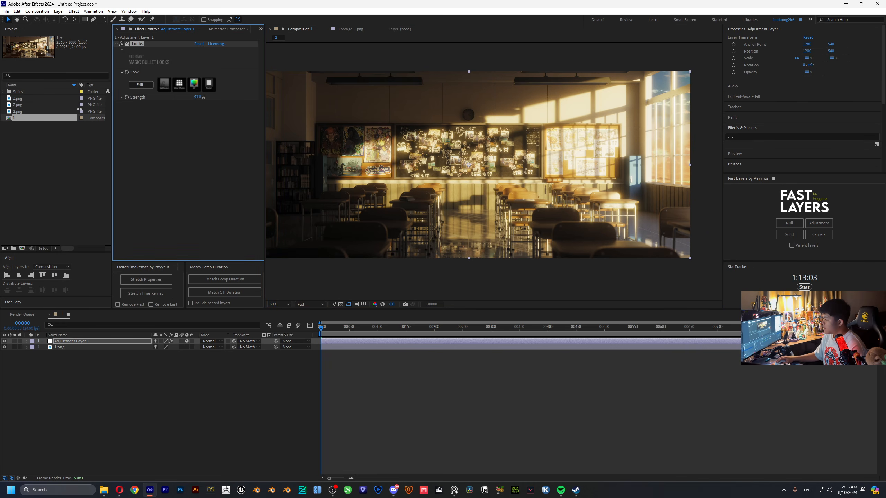
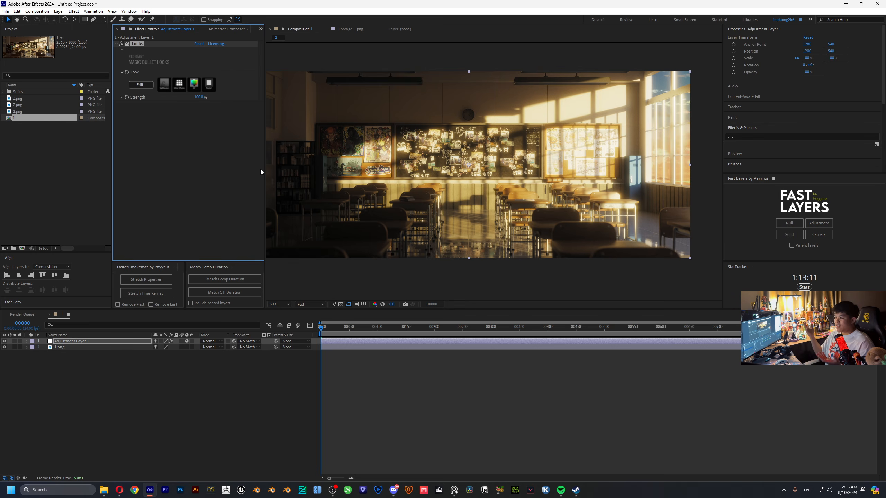
- Open the recent project train composition.aep without saving the current project, and clear the layer selection
left_click(5, 11)
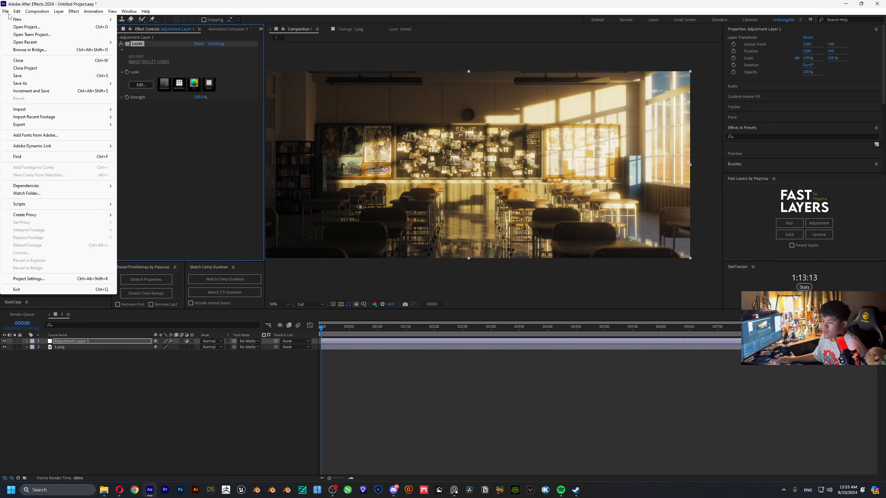
mouse_move(21, 41)
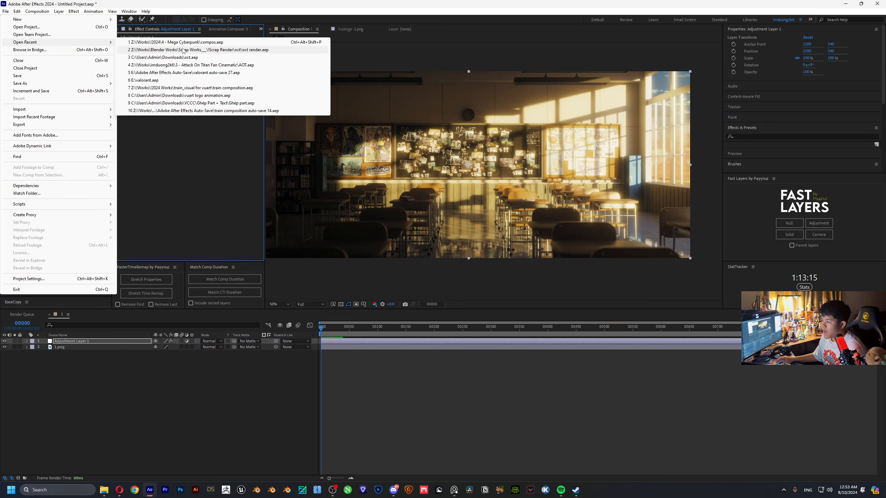
left_click(185, 87)
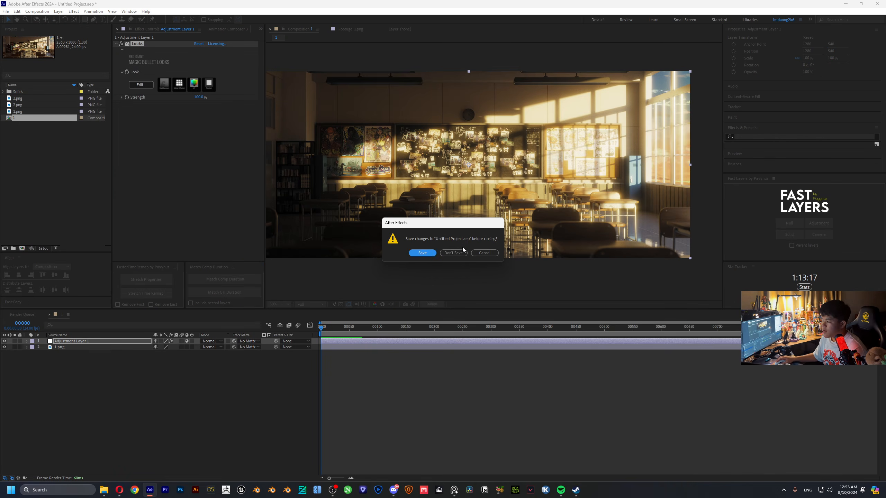
left_click(461, 251)
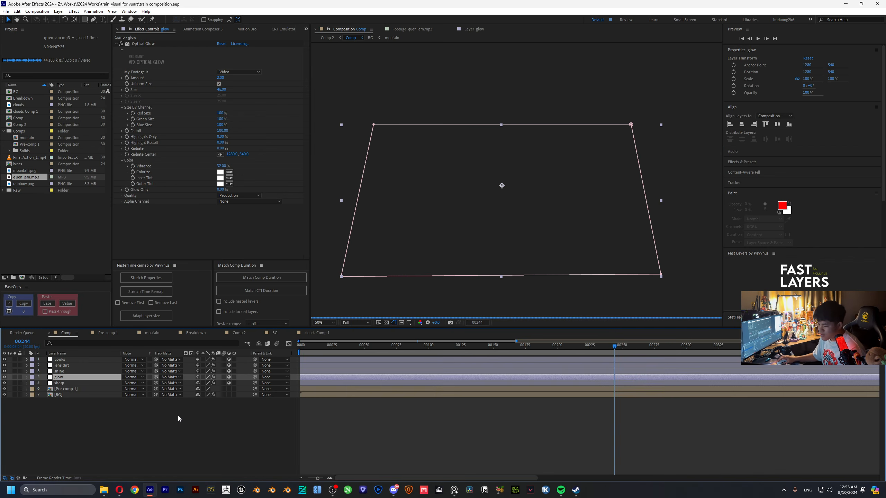
left_click(178, 416)
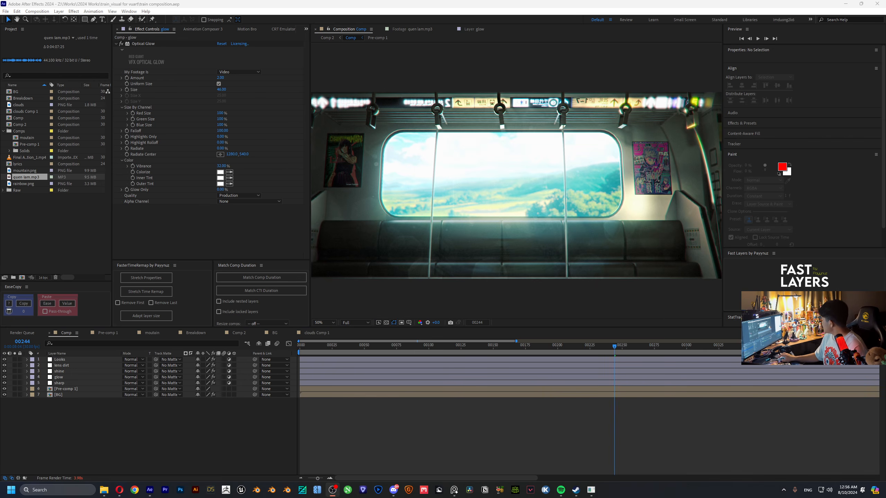
- Examine the graded train interior up close, including the window, the seats and the wall posters
scroll(487, 182, "up", 3)
scroll(502, 194, "down", 2)
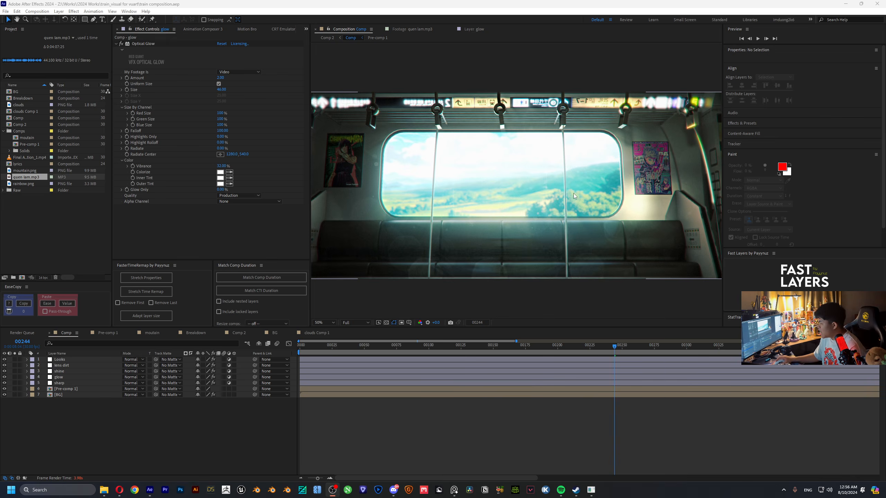
middle_click_drag(611, 192, 512, 185)
scroll(513, 185, "up", 1)
middle_click_drag(563, 165, 507, 206)
scroll(492, 181, "down", 1)
middle_click_drag(483, 168, 643, 179)
scroll(497, 172, "up", 1)
middle_click_drag(406, 158, 468, 156)
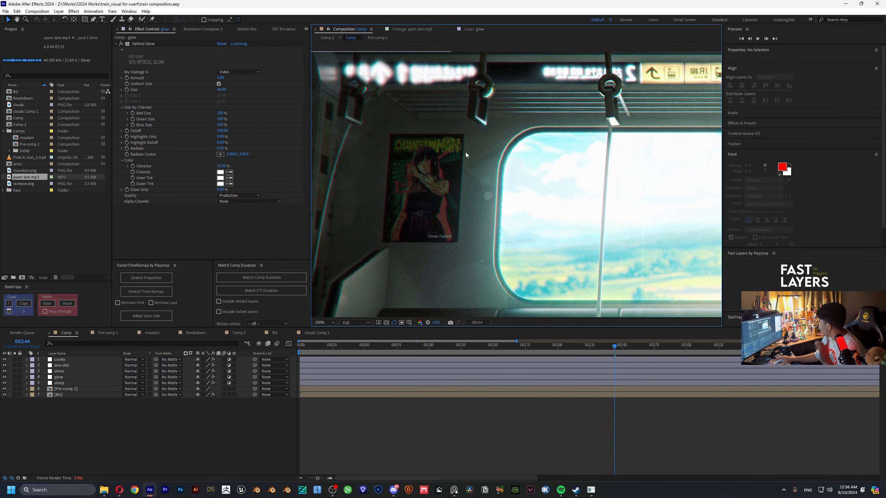
- Hide the Looks, lens dirt, shine, glow and sharp layers and fit the whole ungraded frame in the viewer
left_click_drag(4, 361, 5, 383)
scroll(409, 173, "down", 2)
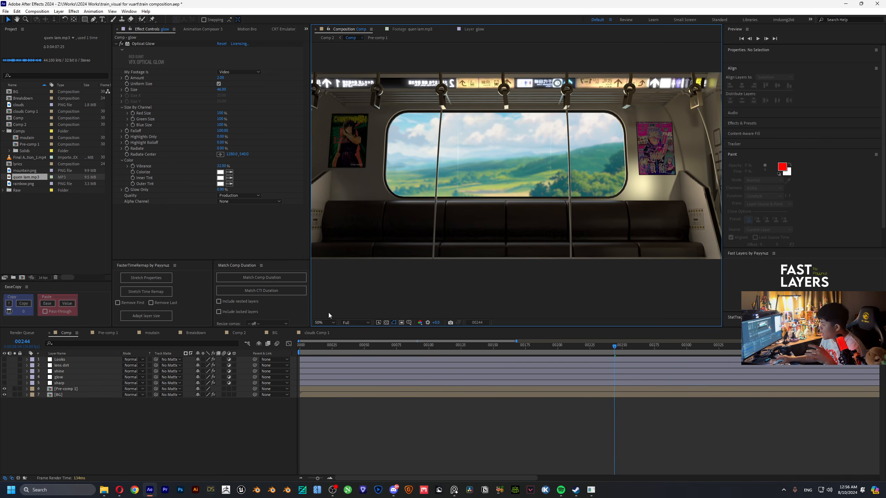
left_click(325, 323)
left_click(327, 329)
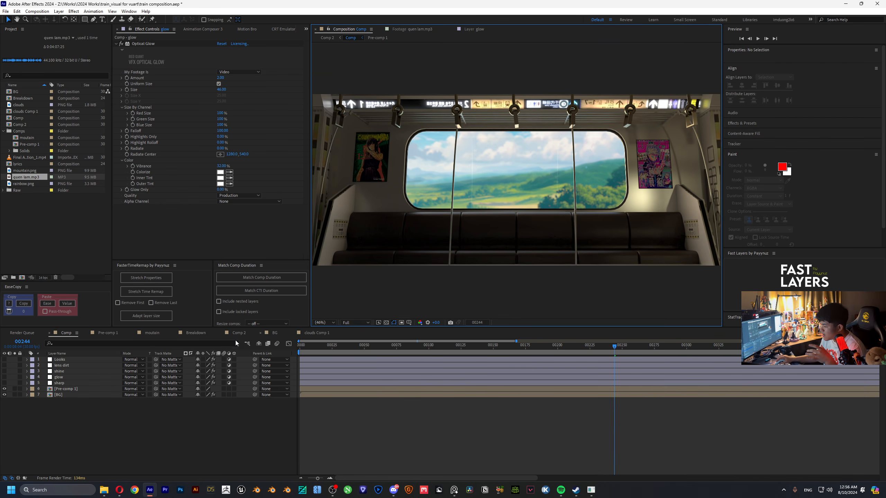
- Toggle the visibility of Pre-comp 1, inspect the contents of the BG composition and return to Comp
left_click(4, 389)
left_click(4, 388)
double_click(69, 395)
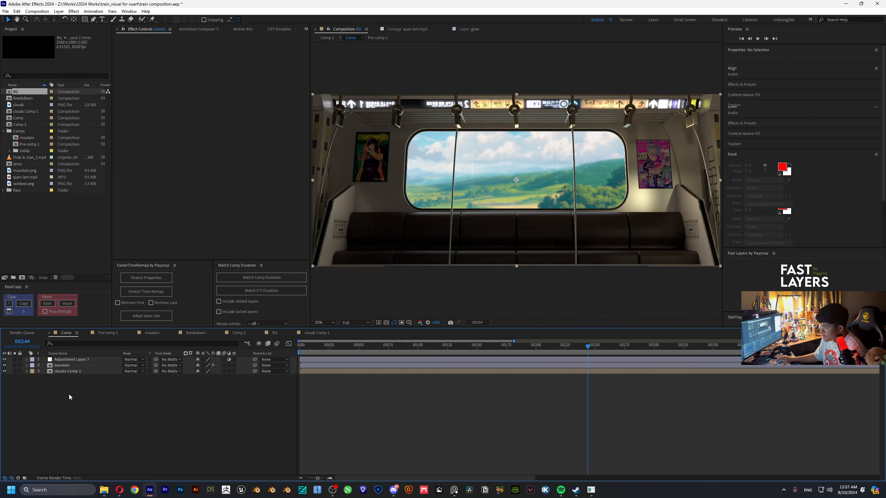
left_click(350, 38)
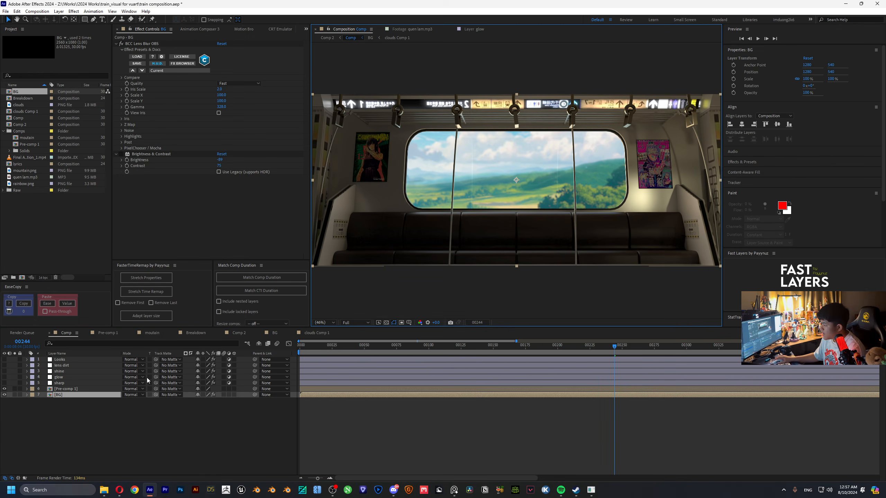
- Select the sharp layer and show the sharp, glow, shine, lens dirt and Looks layers again one by one
left_click(59, 383)
left_click(5, 383)
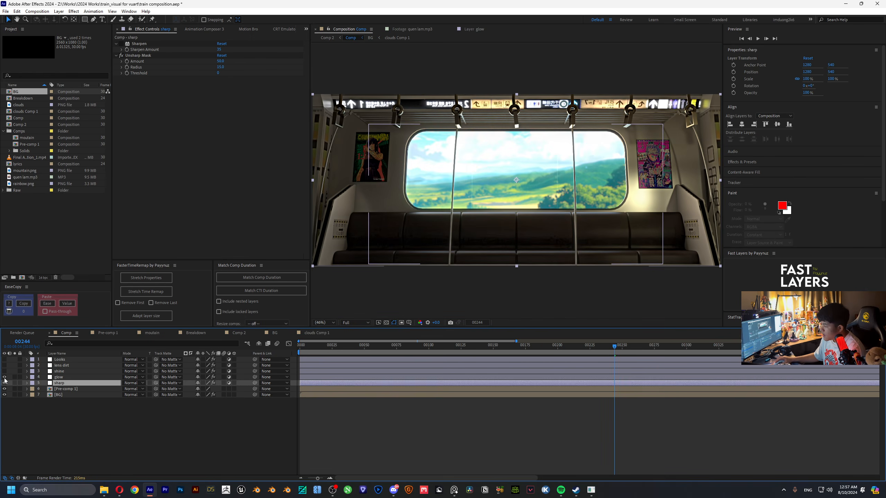
left_click(5, 371)
left_click(4, 377)
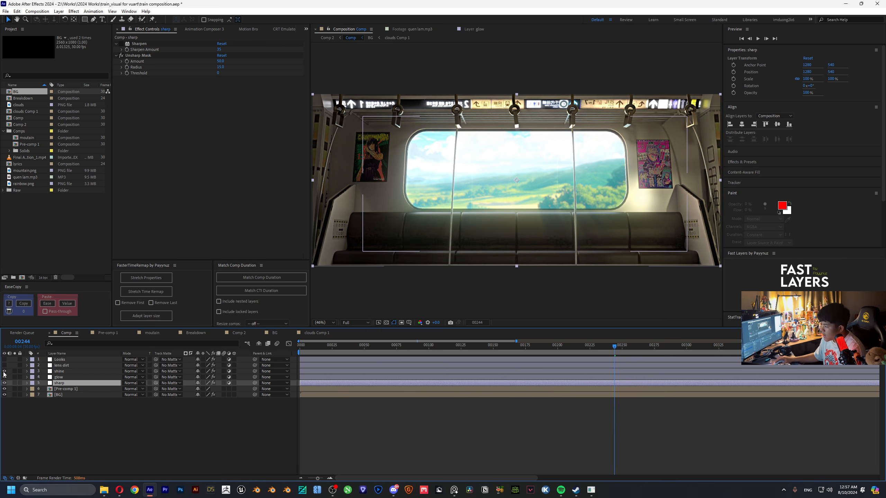
left_click(4, 365)
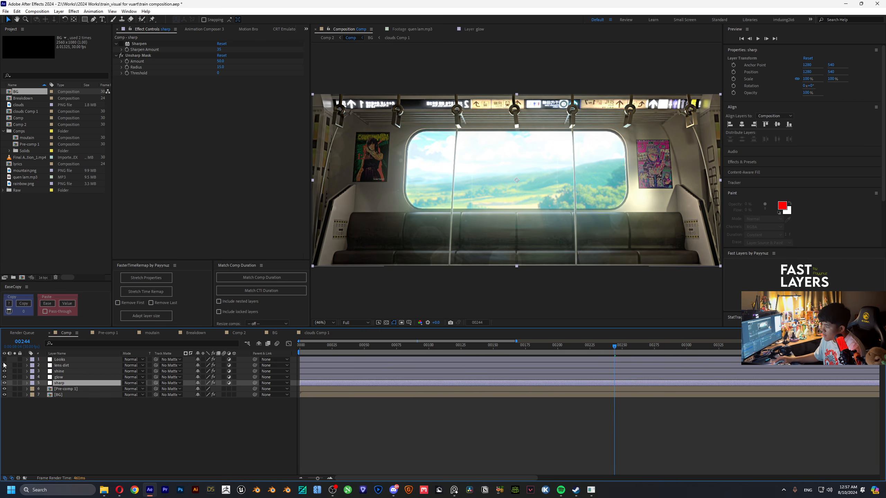
left_click(4, 360)
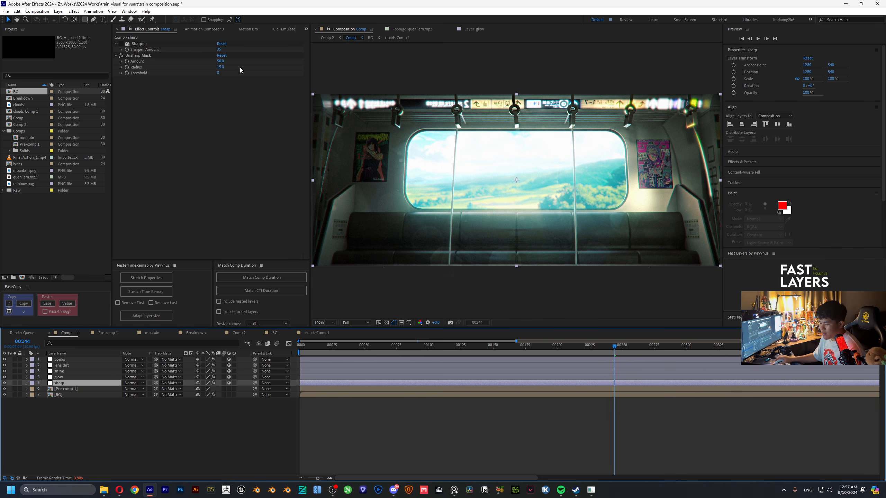
- Toggle the Sharpen effect on the sharp layer
left_click(121, 43)
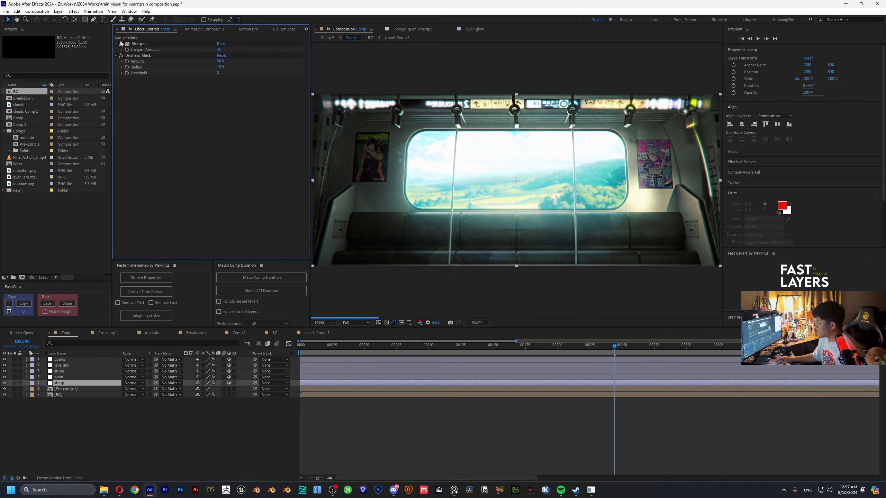